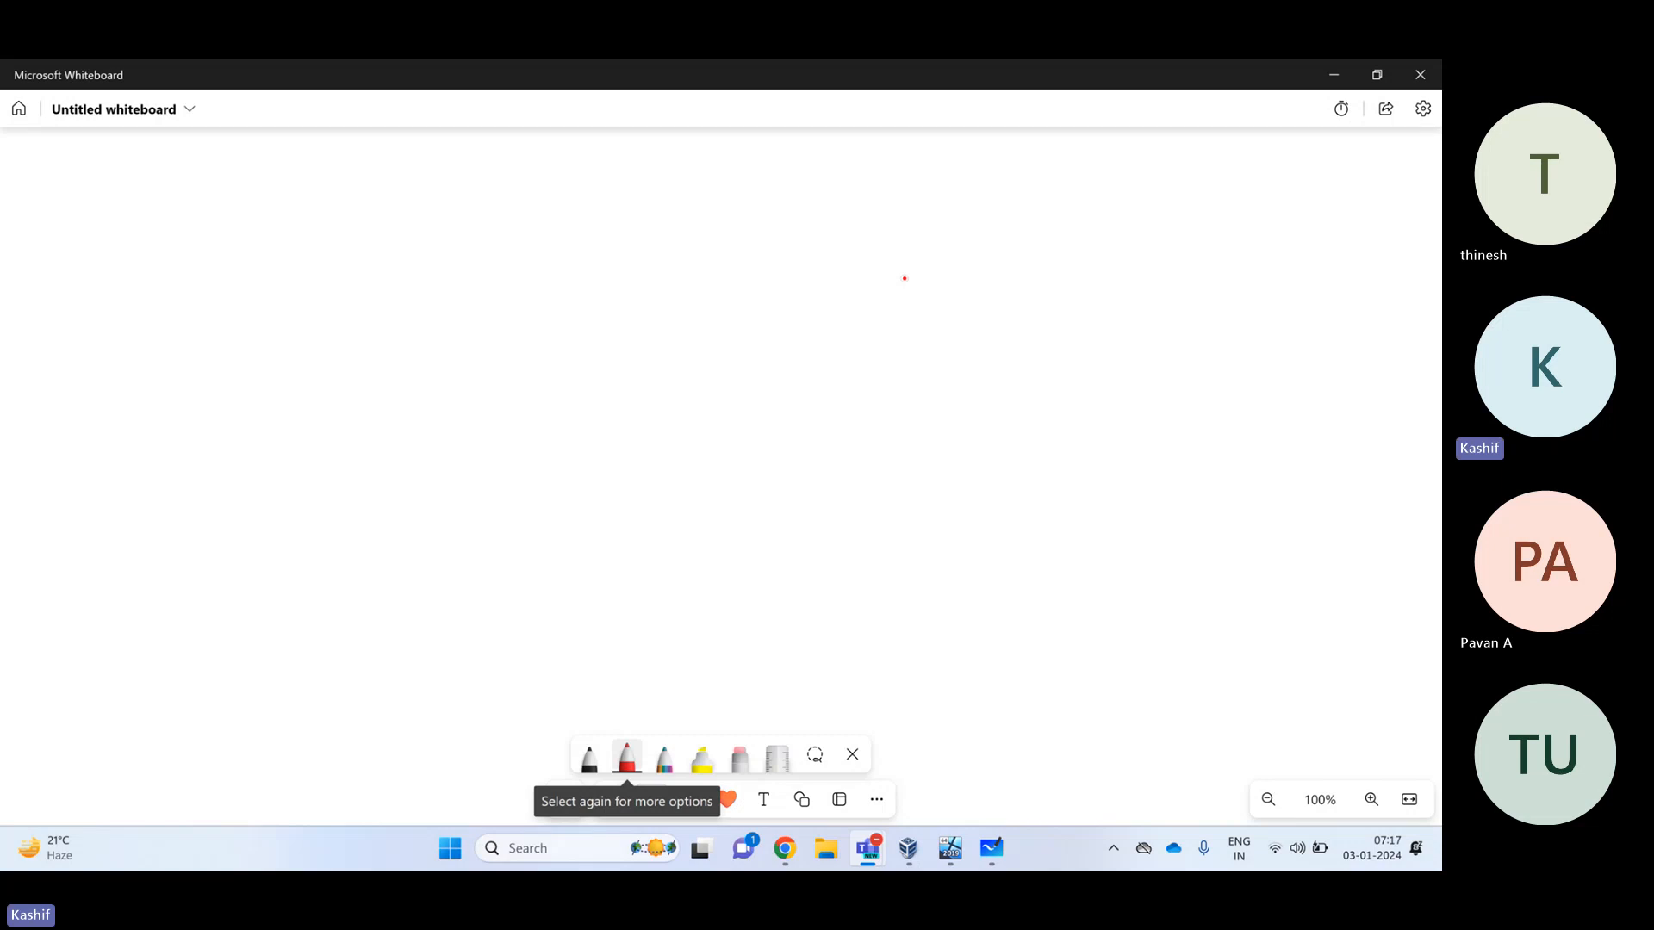
Draw a red rectangle in the middle of the whiteboard and handwrite "Intune" inside it
{"action": "left_click_drag", "start_coordinate": [591, 475], "coordinate": [599, 521]}
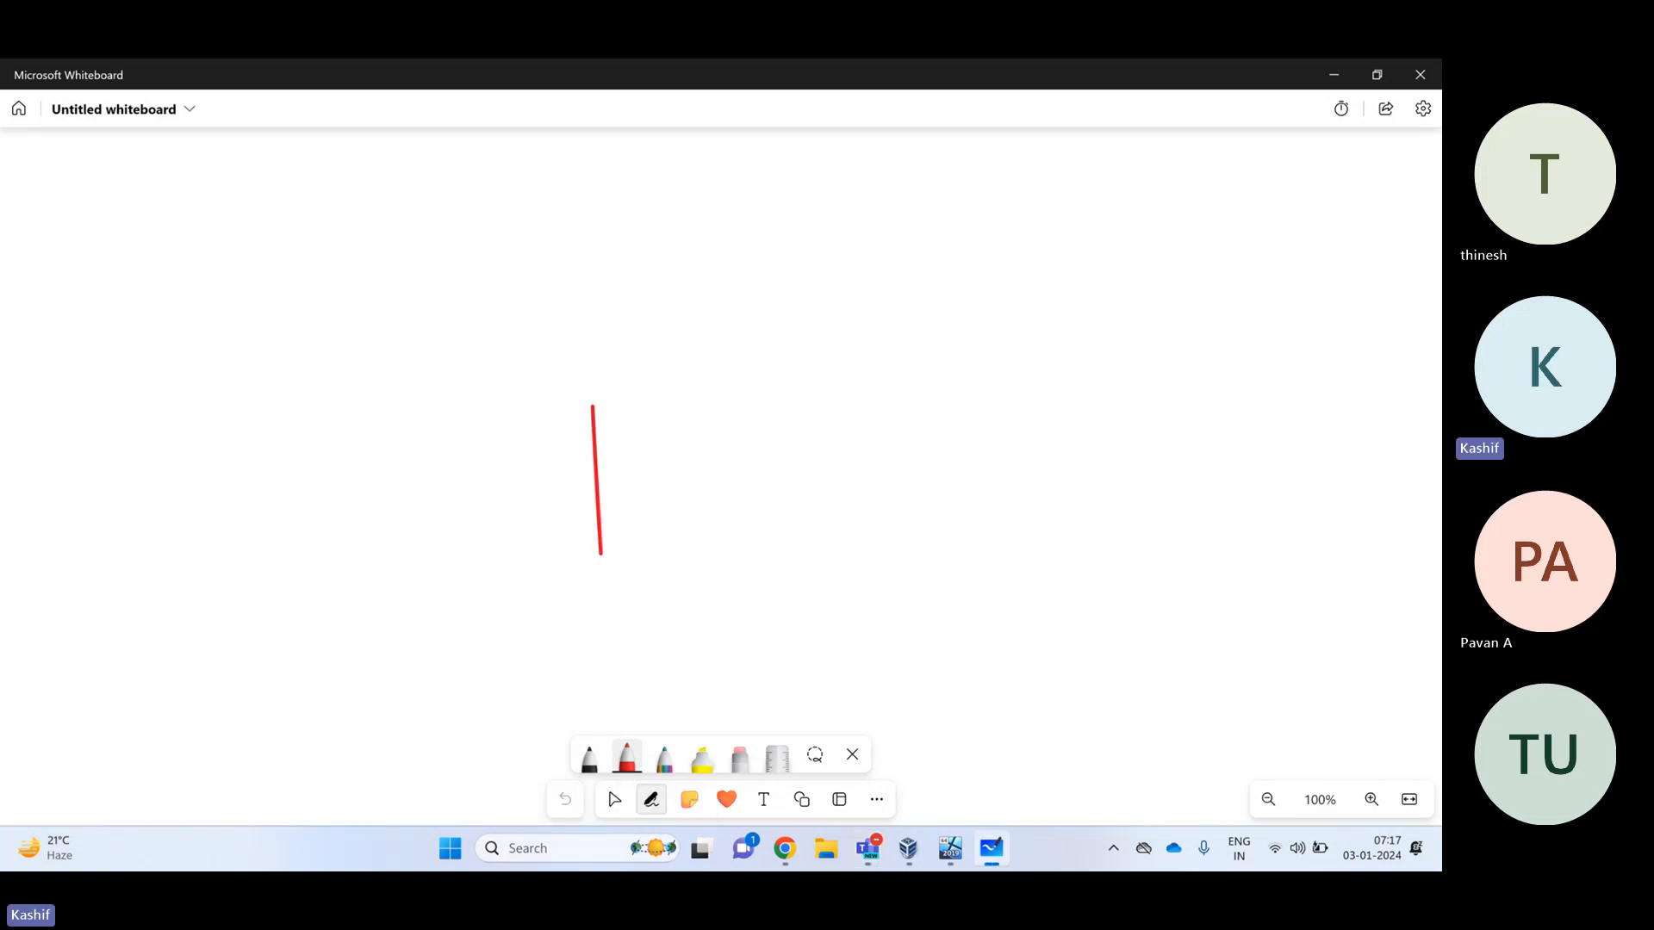
{"action": "mouse_move", "coordinate": [586, 405]}
{"action": "left_mouse_down"}
{"action": "mouse_move", "coordinate": [961, 400]}
{"action": "mouse_move", "coordinate": [973, 504]}
{"action": "left_mouse_up"}
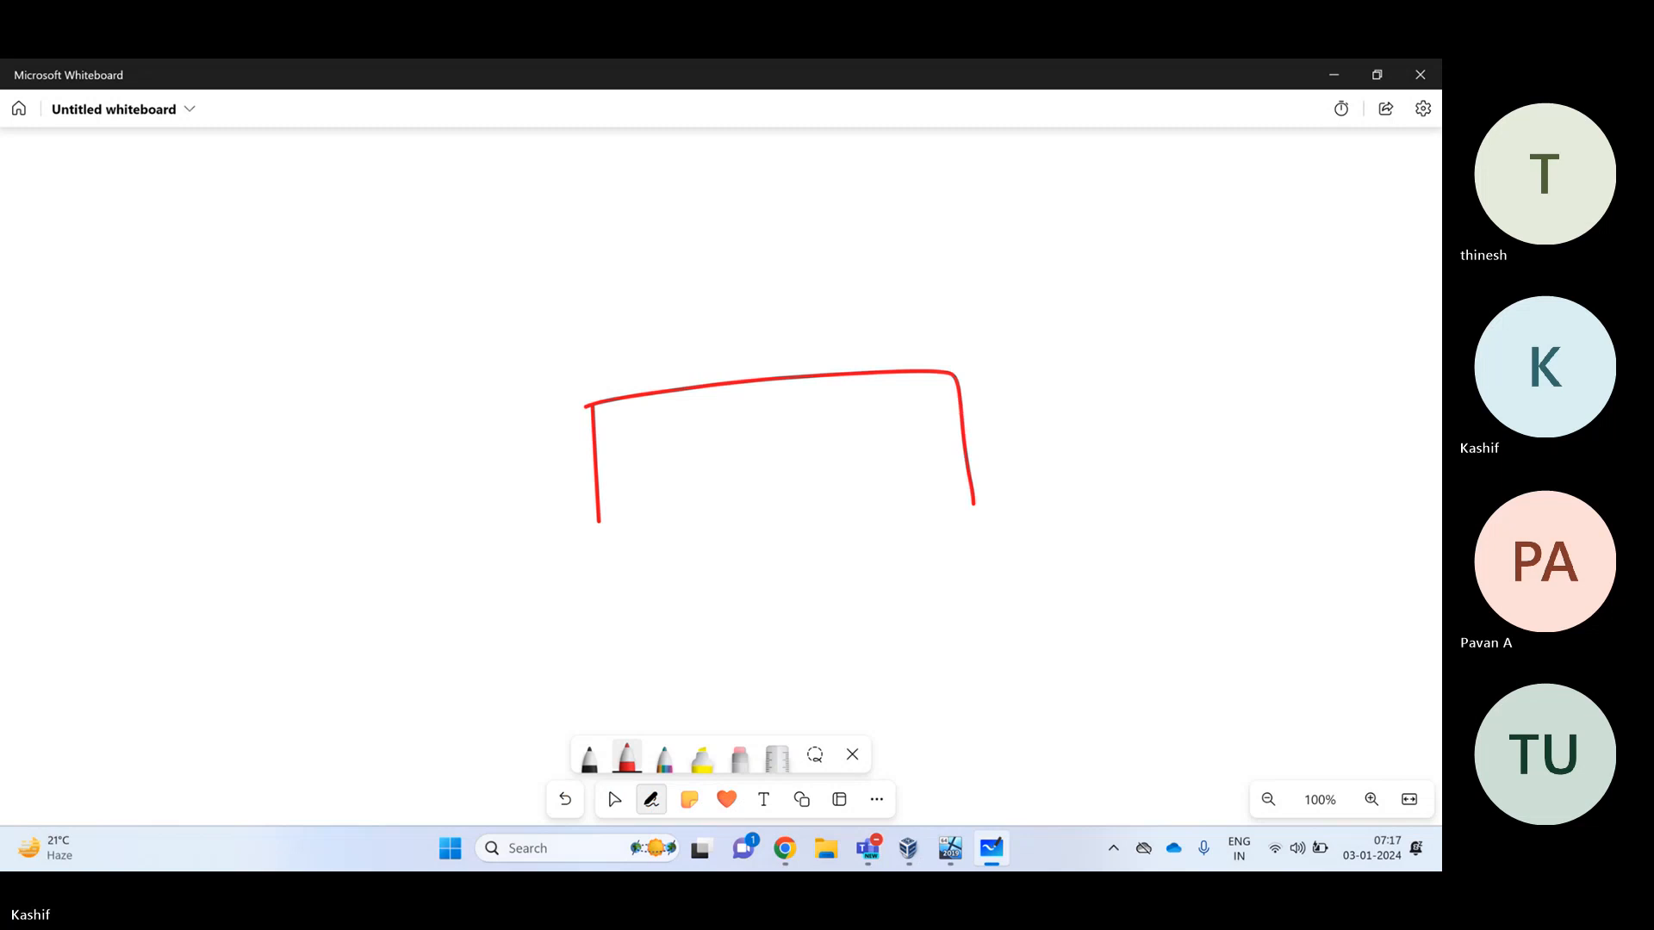
{"action": "left_click_drag", "start_coordinate": [593, 526], "coordinate": [986, 510]}
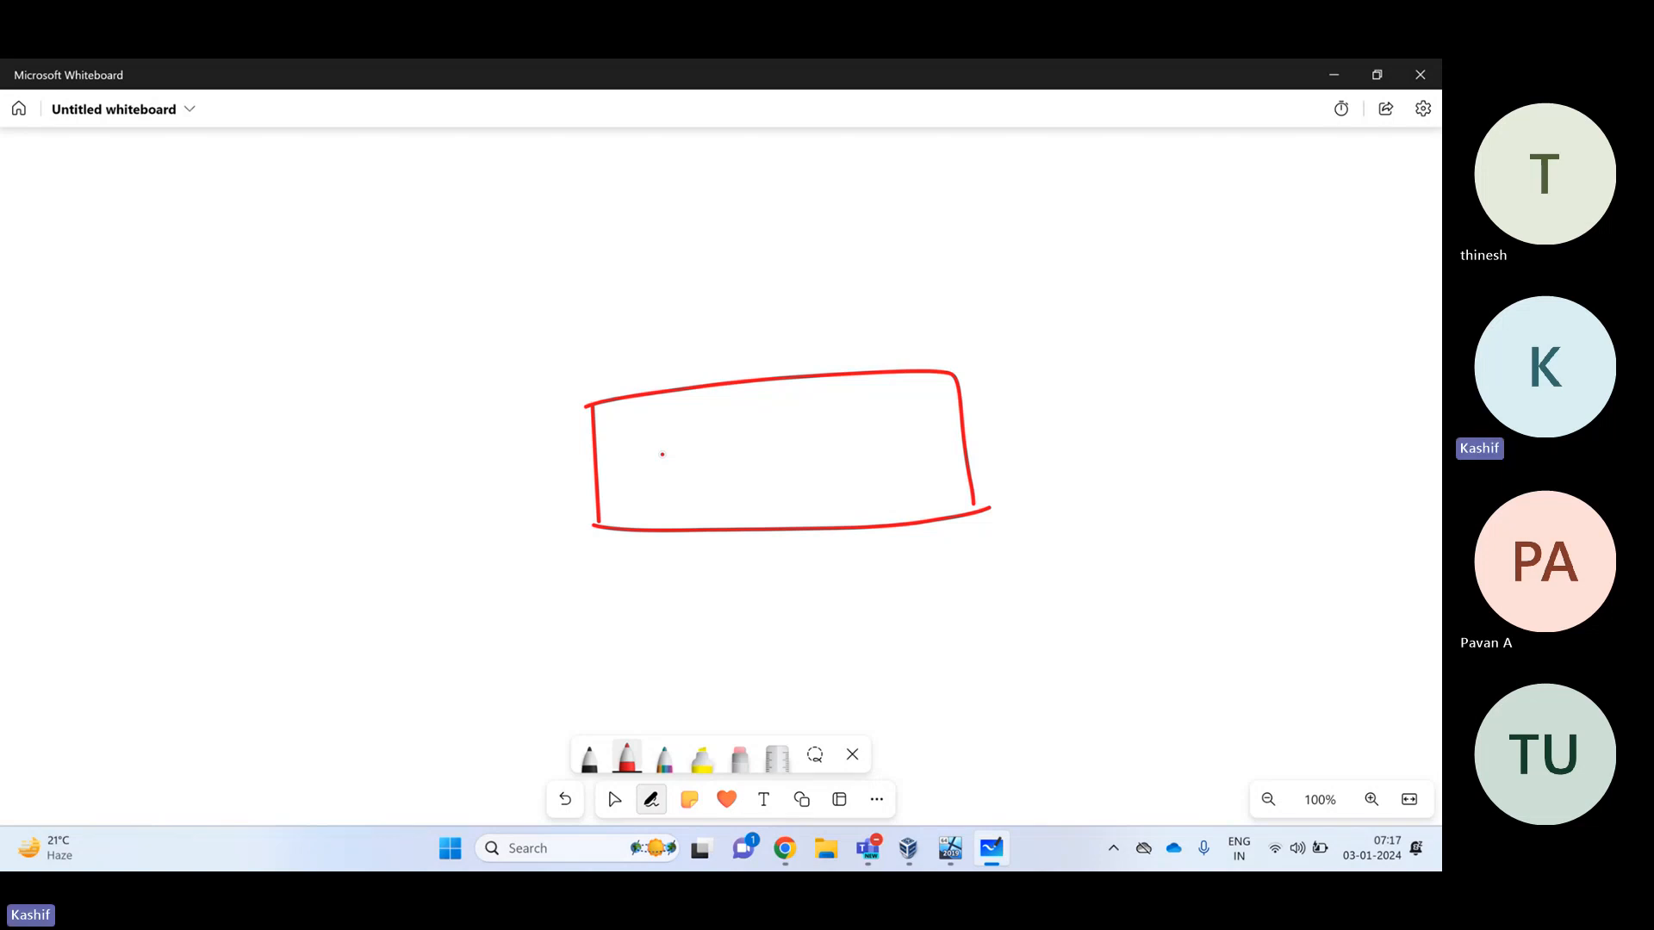
{"action": "mouse_move", "coordinate": [667, 441]}
{"action": "left_mouse_down"}
{"action": "mouse_move", "coordinate": [671, 488]}
{"action": "mouse_move", "coordinate": [720, 446]}
{"action": "mouse_move", "coordinate": [732, 484]}
{"action": "left_mouse_up"}
{"action": "mouse_move", "coordinate": [755, 431]}
{"action": "left_mouse_down"}
{"action": "mouse_move", "coordinate": [759, 480]}
{"action": "mouse_move", "coordinate": [840, 448]}
{"action": "mouse_move", "coordinate": [916, 461]}
{"action": "left_mouse_up"}
Handwrite "PMP" in red at the upper left of the Intune box and circle it
{"action": "mouse_move", "coordinate": [91, 250]}
{"action": "left_mouse_down"}
{"action": "mouse_move", "coordinate": [276, 240]}
{"action": "mouse_move", "coordinate": [60, 286]}
{"action": "mouse_move", "coordinate": [125, 357]}
{"action": "left_mouse_up"}
{"action": "mouse_move", "coordinate": [80, 298]}
{"action": "left_mouse_down"}
{"action": "mouse_move", "coordinate": [91, 267]}
{"action": "mouse_move", "coordinate": [175, 280]}
{"action": "mouse_move", "coordinate": [186, 250]}
{"action": "mouse_move", "coordinate": [220, 326]}
{"action": "left_mouse_up"}
{"action": "mouse_move", "coordinate": [228, 254]}
{"action": "left_mouse_down"}
{"action": "mouse_move", "coordinate": [246, 320]}
{"action": "mouse_move", "coordinate": [229, 299]}
{"action": "left_mouse_up"}
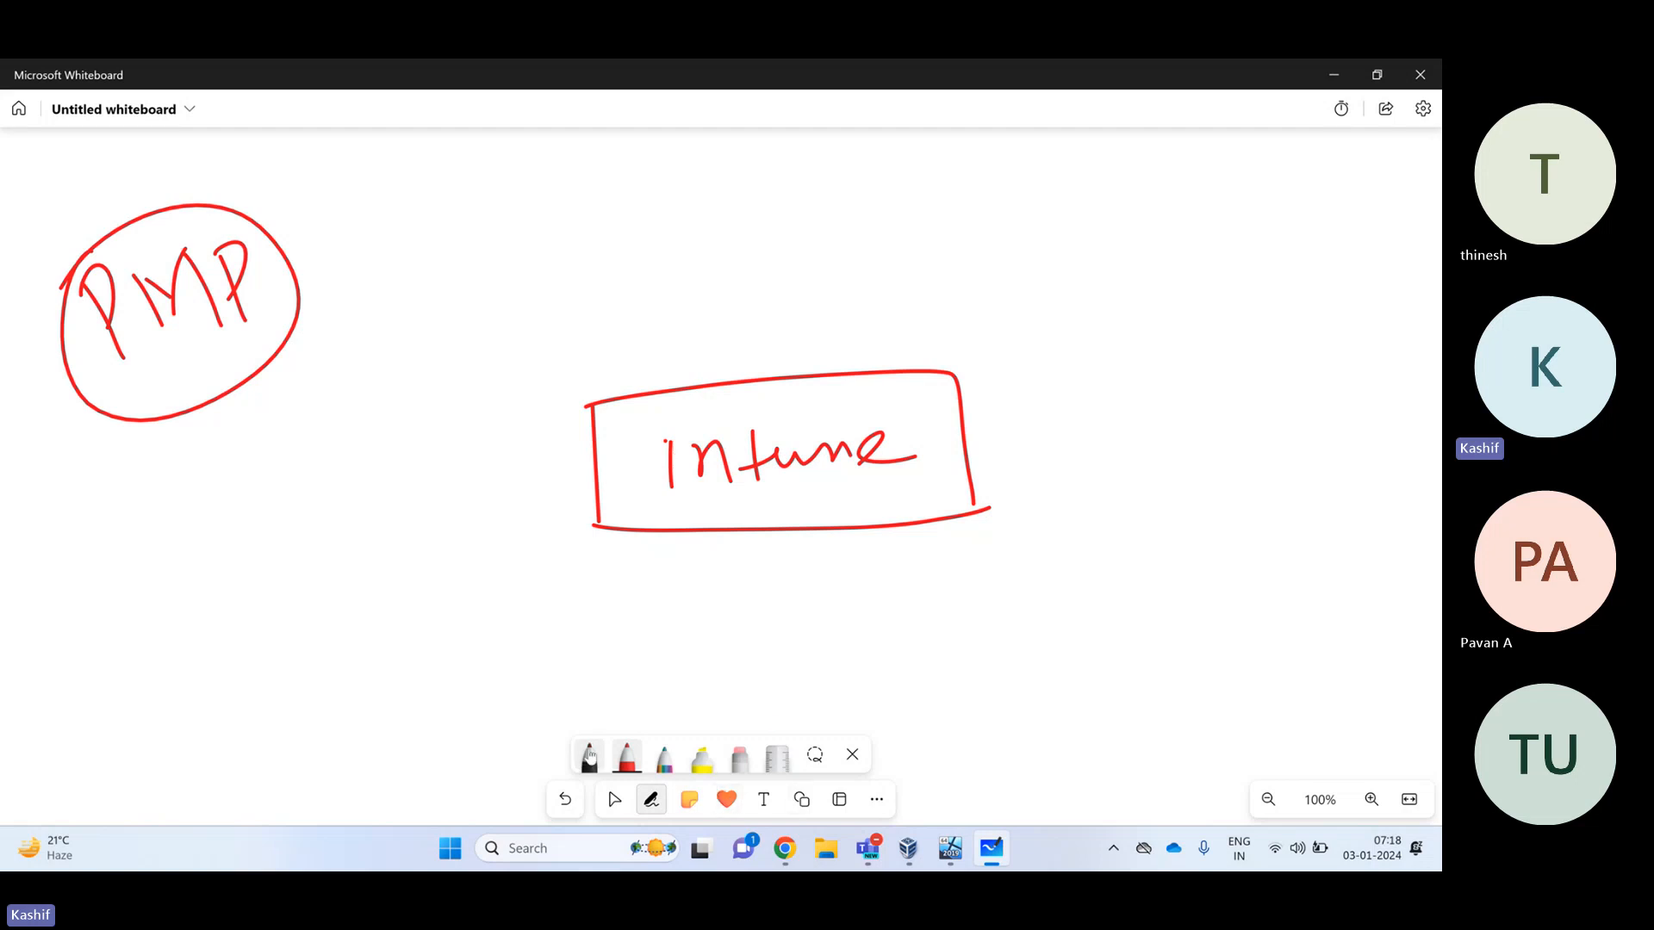
Draw four red arrows above the PMP circle, all pointing down into it
{"action": "left_click", "coordinate": [612, 799]}
{"action": "left_click_drag", "start_coordinate": [454, 576], "coordinate": [516, 768]}
{"action": "left_click", "coordinate": [651, 799]}
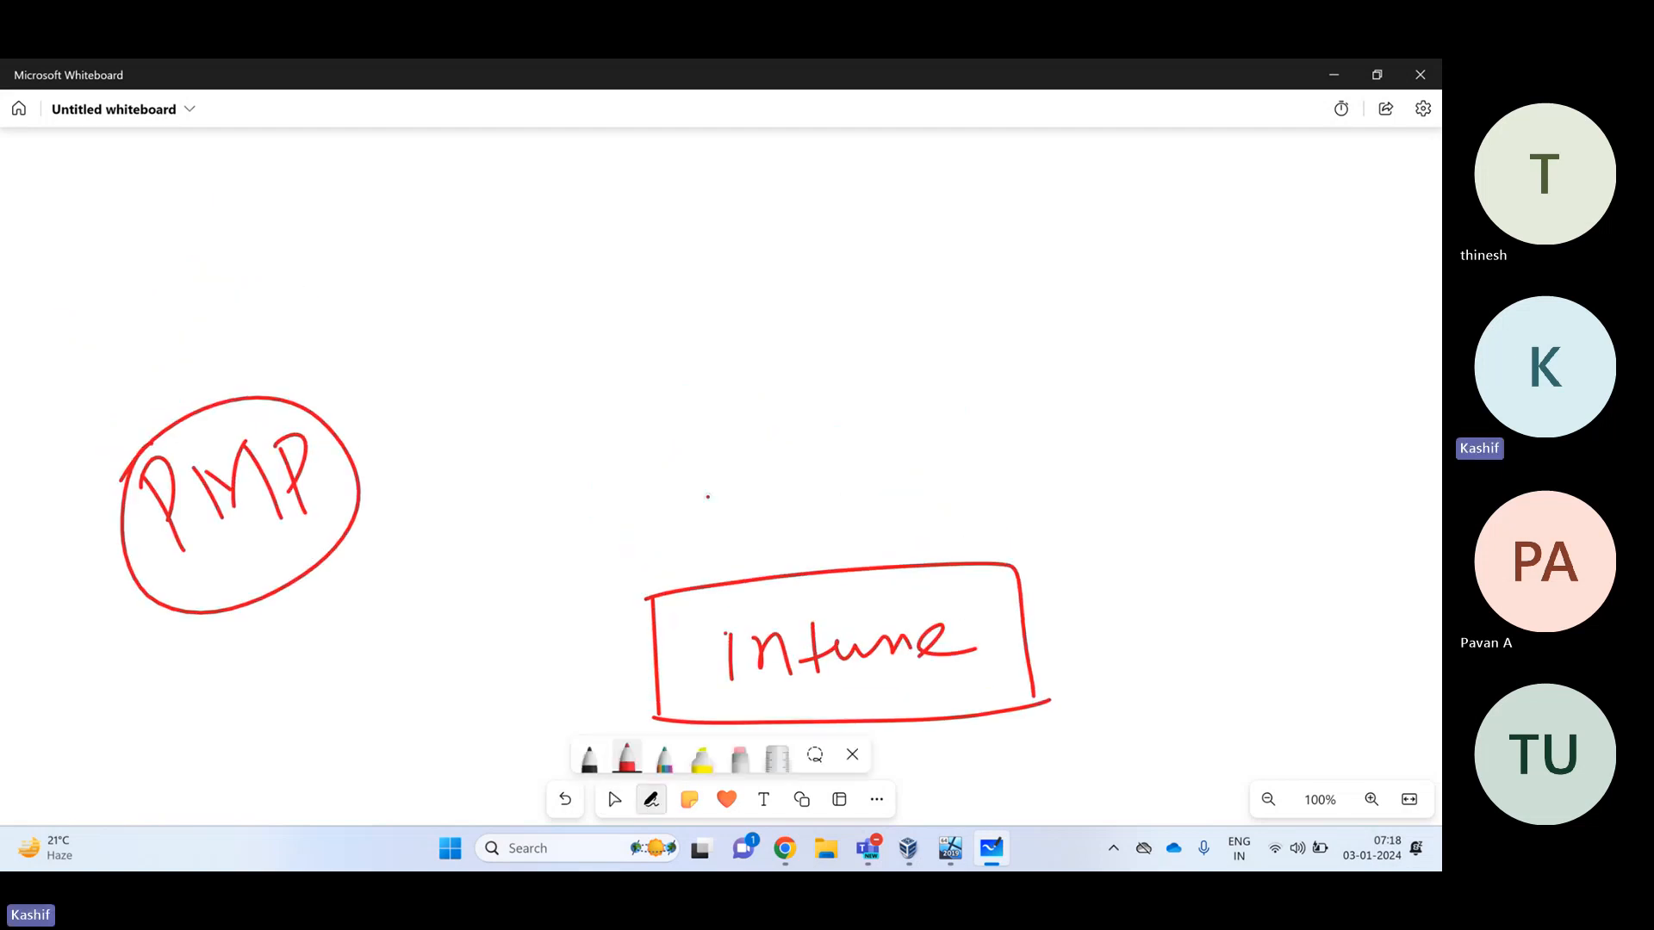
{"action": "left_click_drag", "start_coordinate": [51, 263], "coordinate": [136, 392]}
{"action": "mouse_move", "coordinate": [91, 398]}
{"action": "left_mouse_down"}
{"action": "mouse_move", "coordinate": [155, 419]}
{"action": "mouse_move", "coordinate": [142, 356]}
{"action": "left_mouse_up"}
{"action": "mouse_move", "coordinate": [160, 222]}
{"action": "left_mouse_down"}
{"action": "mouse_move", "coordinate": [215, 398]}
{"action": "mouse_move", "coordinate": [224, 342]}
{"action": "left_mouse_up"}
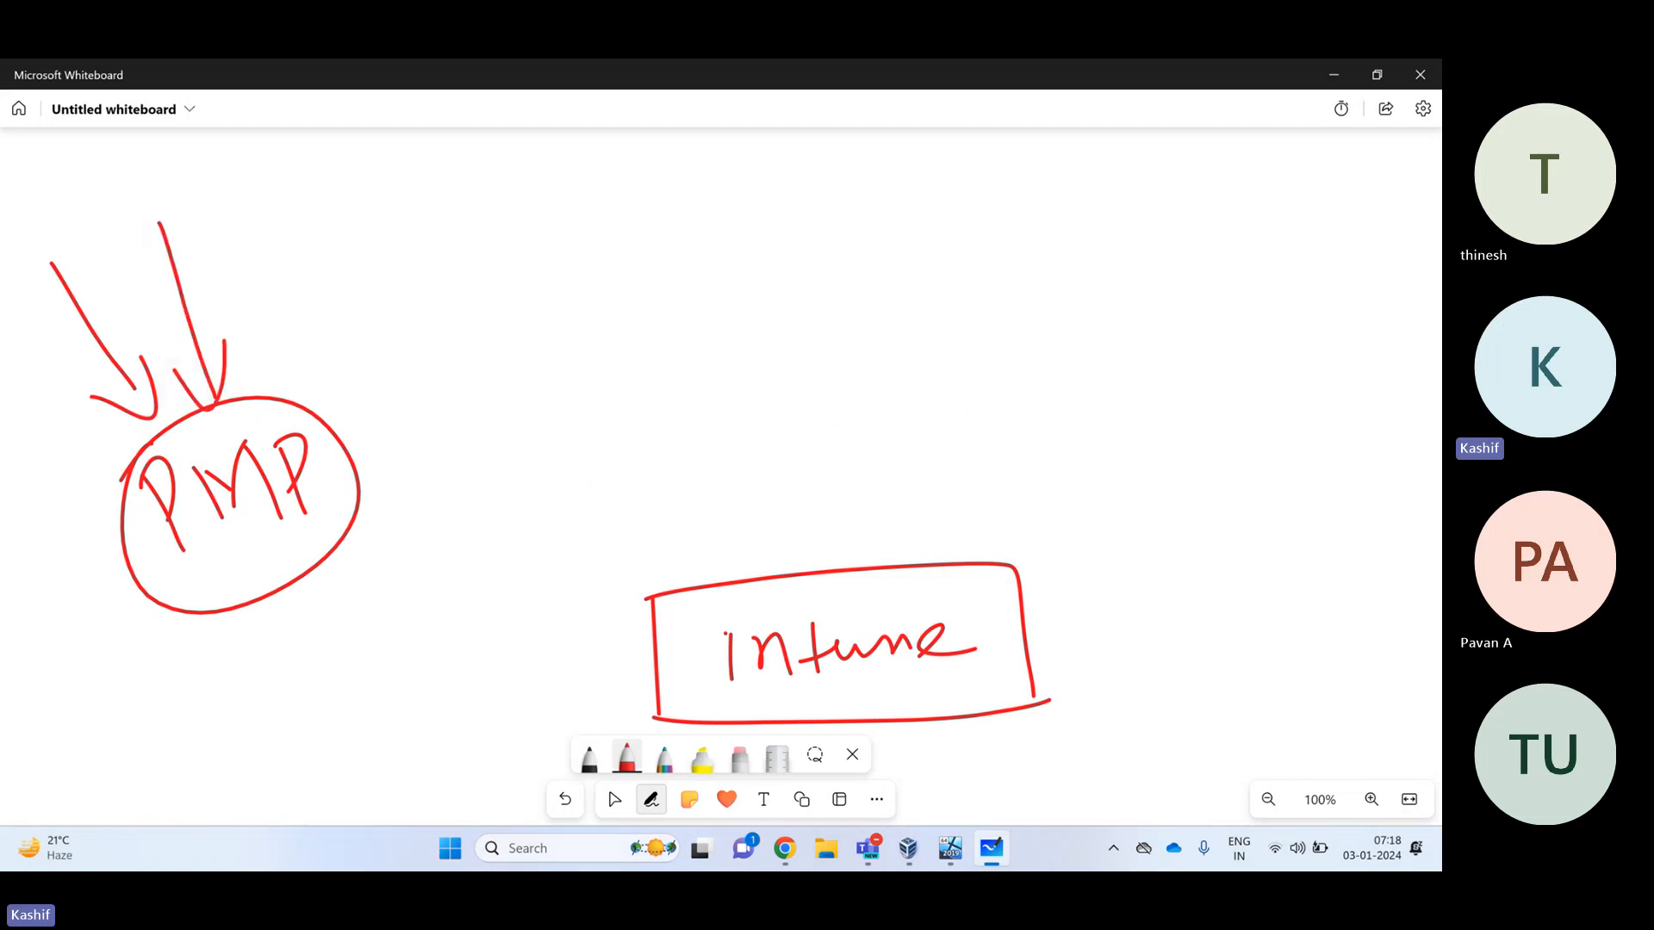
{"action": "mouse_move", "coordinate": [282, 202]}
{"action": "left_mouse_down"}
{"action": "mouse_move", "coordinate": [272, 359]}
{"action": "mouse_move", "coordinate": [308, 328]}
{"action": "left_mouse_up"}
{"action": "left_click_drag", "start_coordinate": [375, 198], "coordinate": [326, 398]}
Draw a tall box labelled "server" beside the PMP circle, with arrows from PMP to the server and from the server to Intune
{"action": "mouse_move", "coordinate": [317, 353]}
{"action": "left_mouse_down"}
{"action": "mouse_move", "coordinate": [372, 380]}
{"action": "mouse_move", "coordinate": [417, 442]}
{"action": "mouse_move", "coordinate": [428, 634]}
{"action": "left_mouse_up"}
{"action": "left_click_drag", "start_coordinate": [408, 429], "coordinate": [529, 615]}
{"action": "left_click_drag", "start_coordinate": [423, 640], "coordinate": [549, 581]}
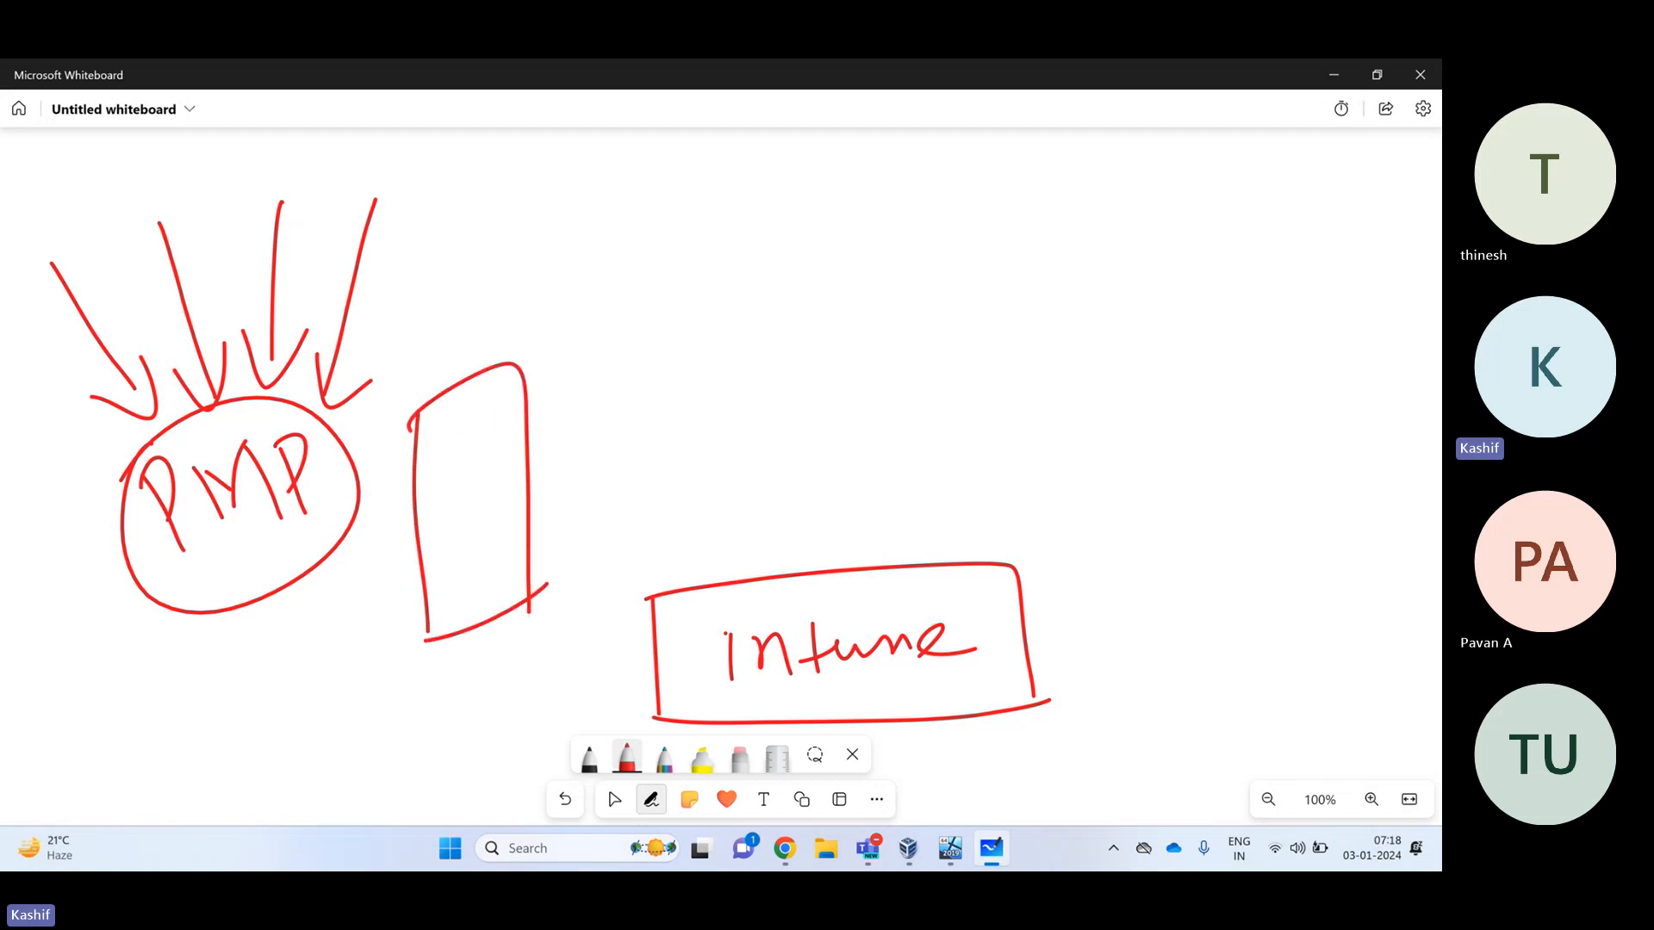
{"action": "mouse_move", "coordinate": [436, 444]}
{"action": "left_mouse_down"}
{"action": "mouse_move", "coordinate": [431, 488]}
{"action": "mouse_move", "coordinate": [465, 452]}
{"action": "mouse_move", "coordinate": [461, 465]}
{"action": "left_mouse_up"}
{"action": "mouse_move", "coordinate": [454, 446]}
{"action": "left_mouse_down"}
{"action": "mouse_move", "coordinate": [508, 422]}
{"action": "mouse_move", "coordinate": [519, 379]}
{"action": "left_mouse_up"}
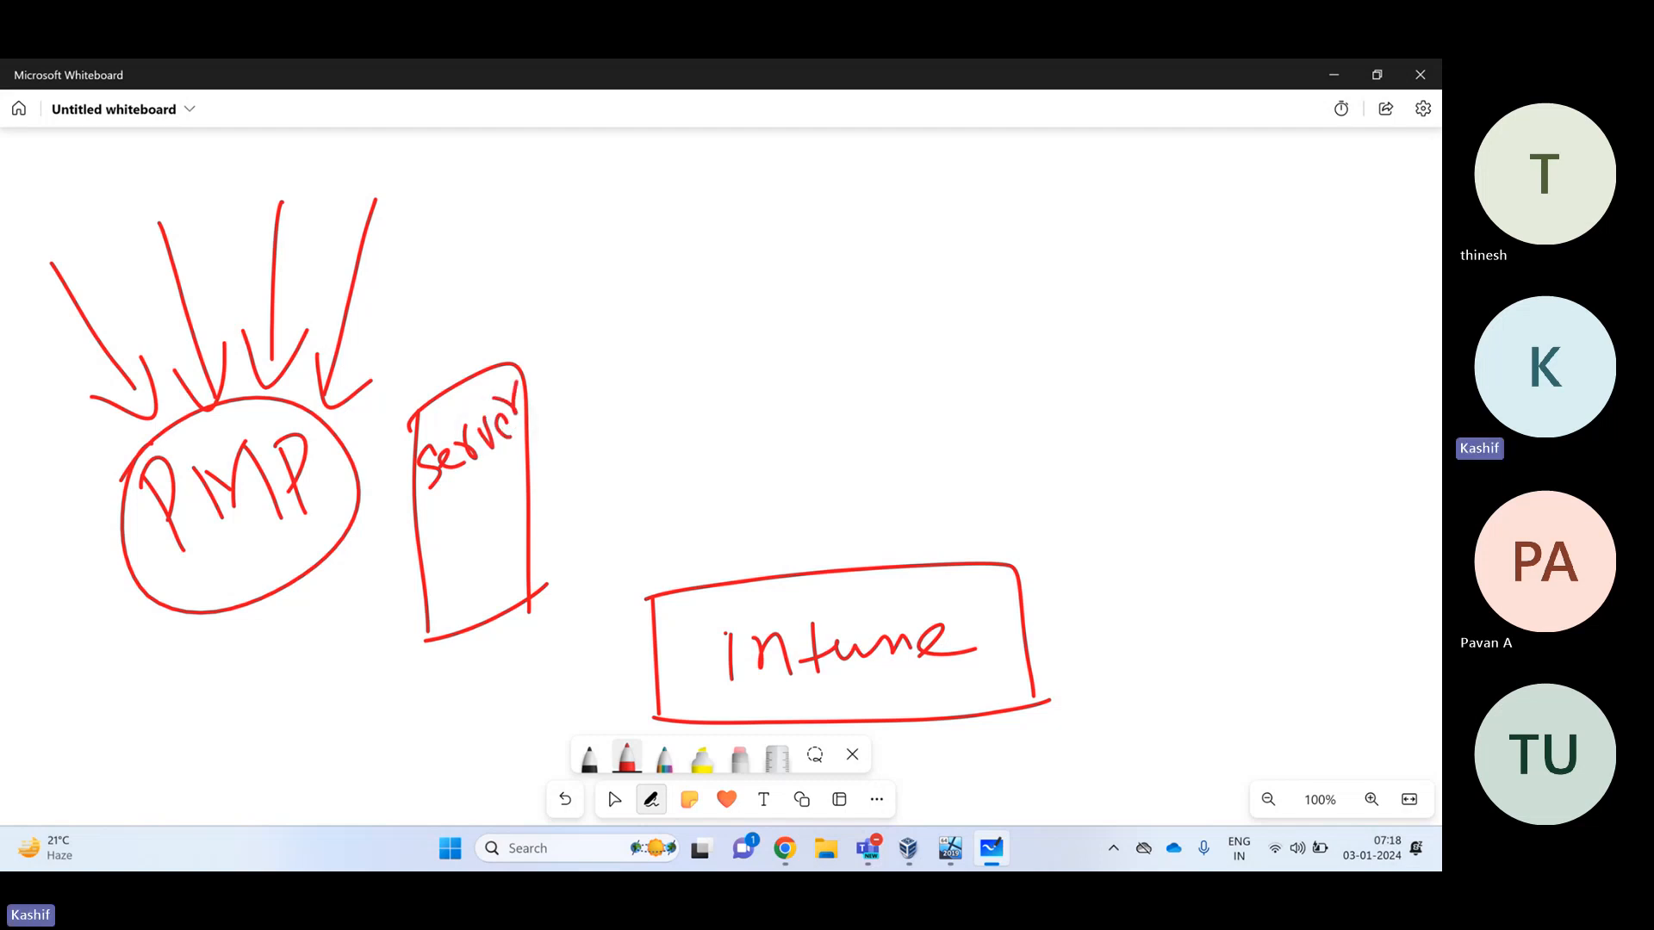
{"action": "mouse_move", "coordinate": [303, 528]}
{"action": "left_mouse_down"}
{"action": "mouse_move", "coordinate": [392, 560]}
{"action": "mouse_move", "coordinate": [389, 584]}
{"action": "left_mouse_up"}
{"action": "mouse_move", "coordinate": [499, 502]}
{"action": "left_mouse_down"}
{"action": "mouse_move", "coordinate": [634, 669]}
{"action": "mouse_move", "coordinate": [630, 621]}
{"action": "left_mouse_up"}
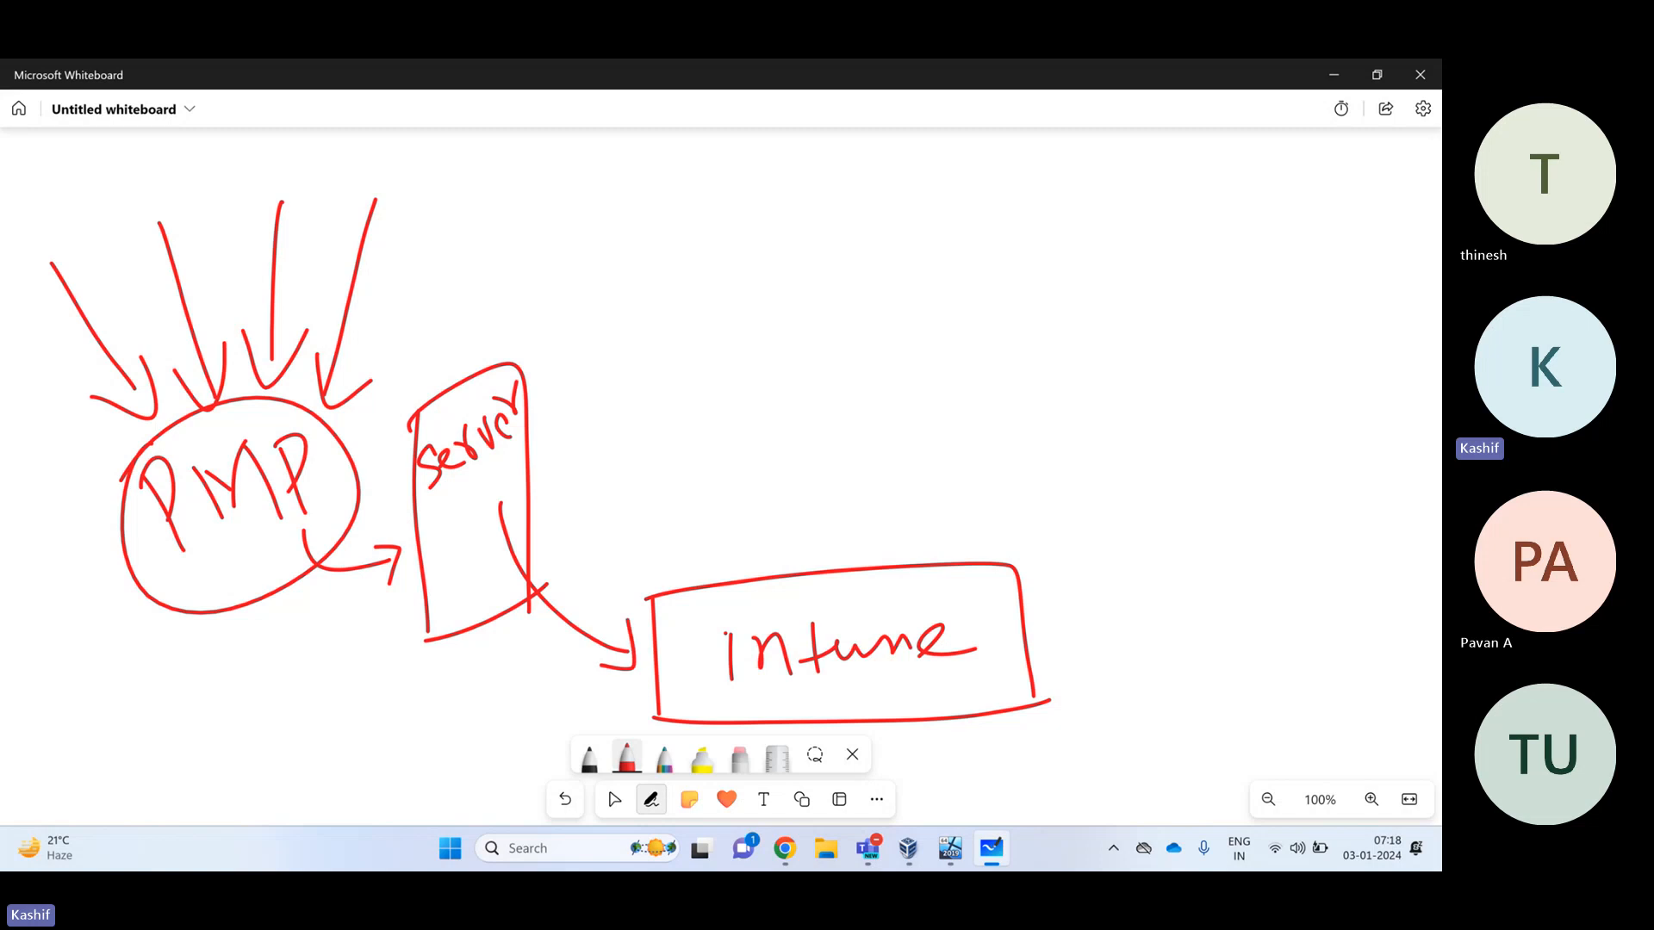
Sketch six small device boxes to the right of the Intune box and draw an arrow from Intune to them
{"action": "mouse_move", "coordinate": [1223, 592]}
{"action": "left_mouse_down"}
{"action": "mouse_move", "coordinate": [1241, 527]}
{"action": "mouse_move", "coordinate": [1282, 573]}
{"action": "mouse_move", "coordinate": [1345, 501]}
{"action": "mouse_move", "coordinate": [1352, 539]}
{"action": "left_mouse_up"}
{"action": "left_click_drag", "start_coordinate": [1308, 555], "coordinate": [1363, 543]}
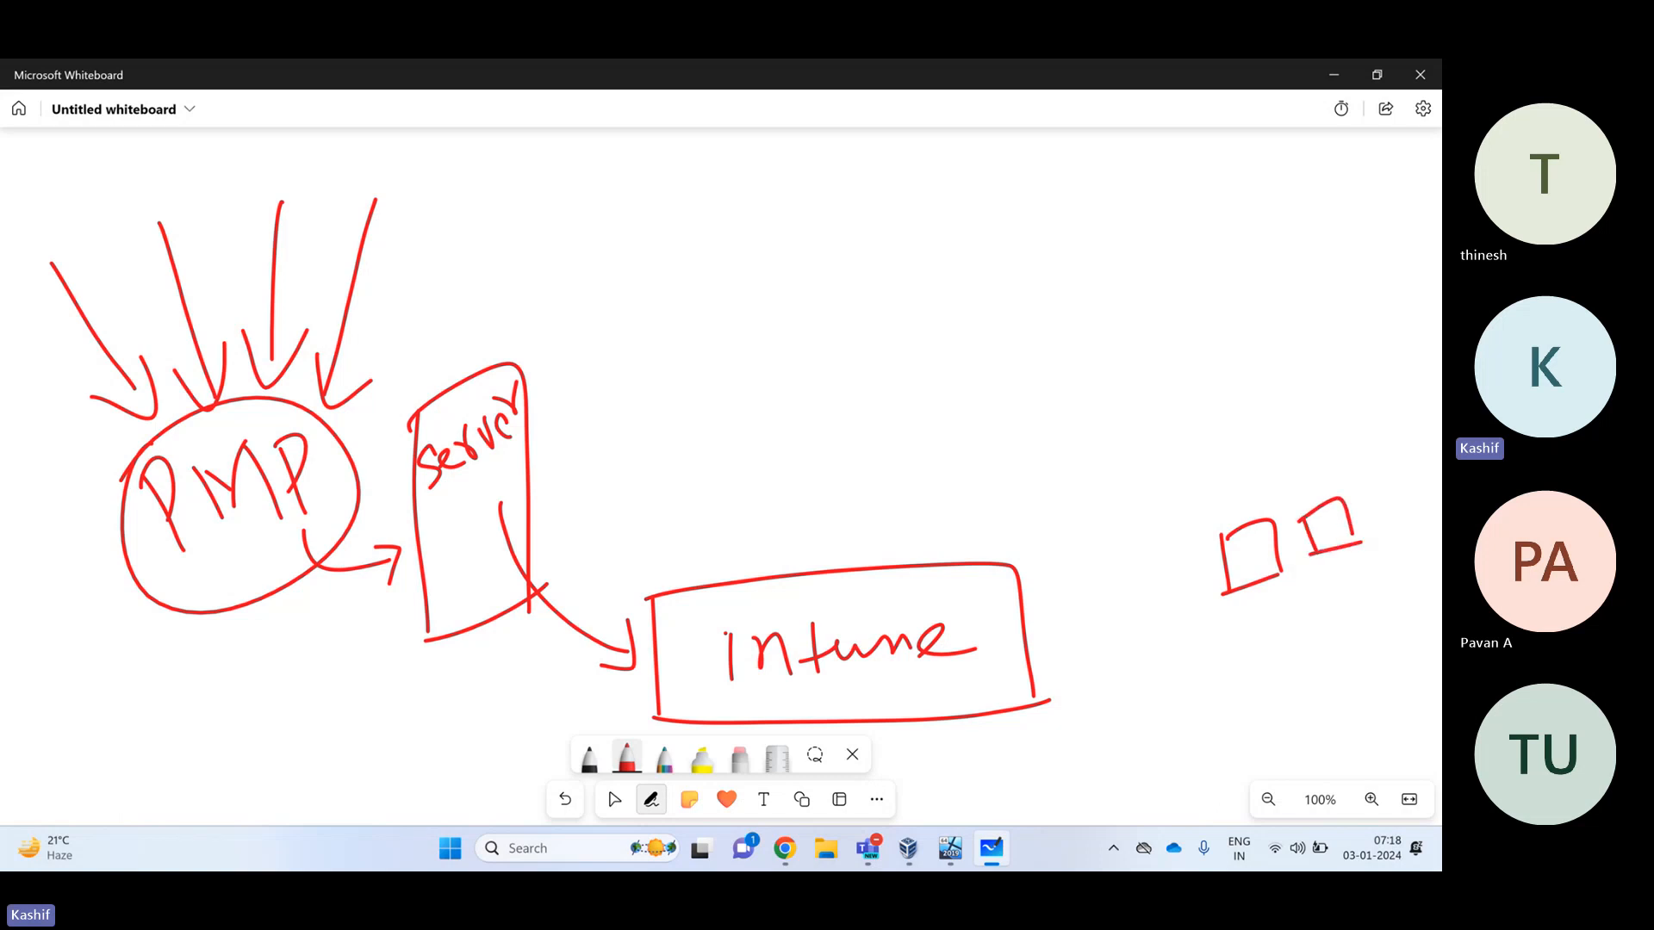
{"action": "mouse_move", "coordinate": [1253, 640]}
{"action": "left_mouse_down"}
{"action": "mouse_move", "coordinate": [1288, 589]}
{"action": "mouse_move", "coordinate": [1297, 619]}
{"action": "left_mouse_up"}
{"action": "left_click", "coordinate": [1312, 596]}
{"action": "mouse_move", "coordinate": [1251, 638]}
{"action": "left_mouse_down"}
{"action": "mouse_move", "coordinate": [1346, 576]}
{"action": "mouse_move", "coordinate": [1361, 601]}
{"action": "left_mouse_up"}
{"action": "left_click_drag", "start_coordinate": [1316, 616], "coordinate": [1363, 602]}
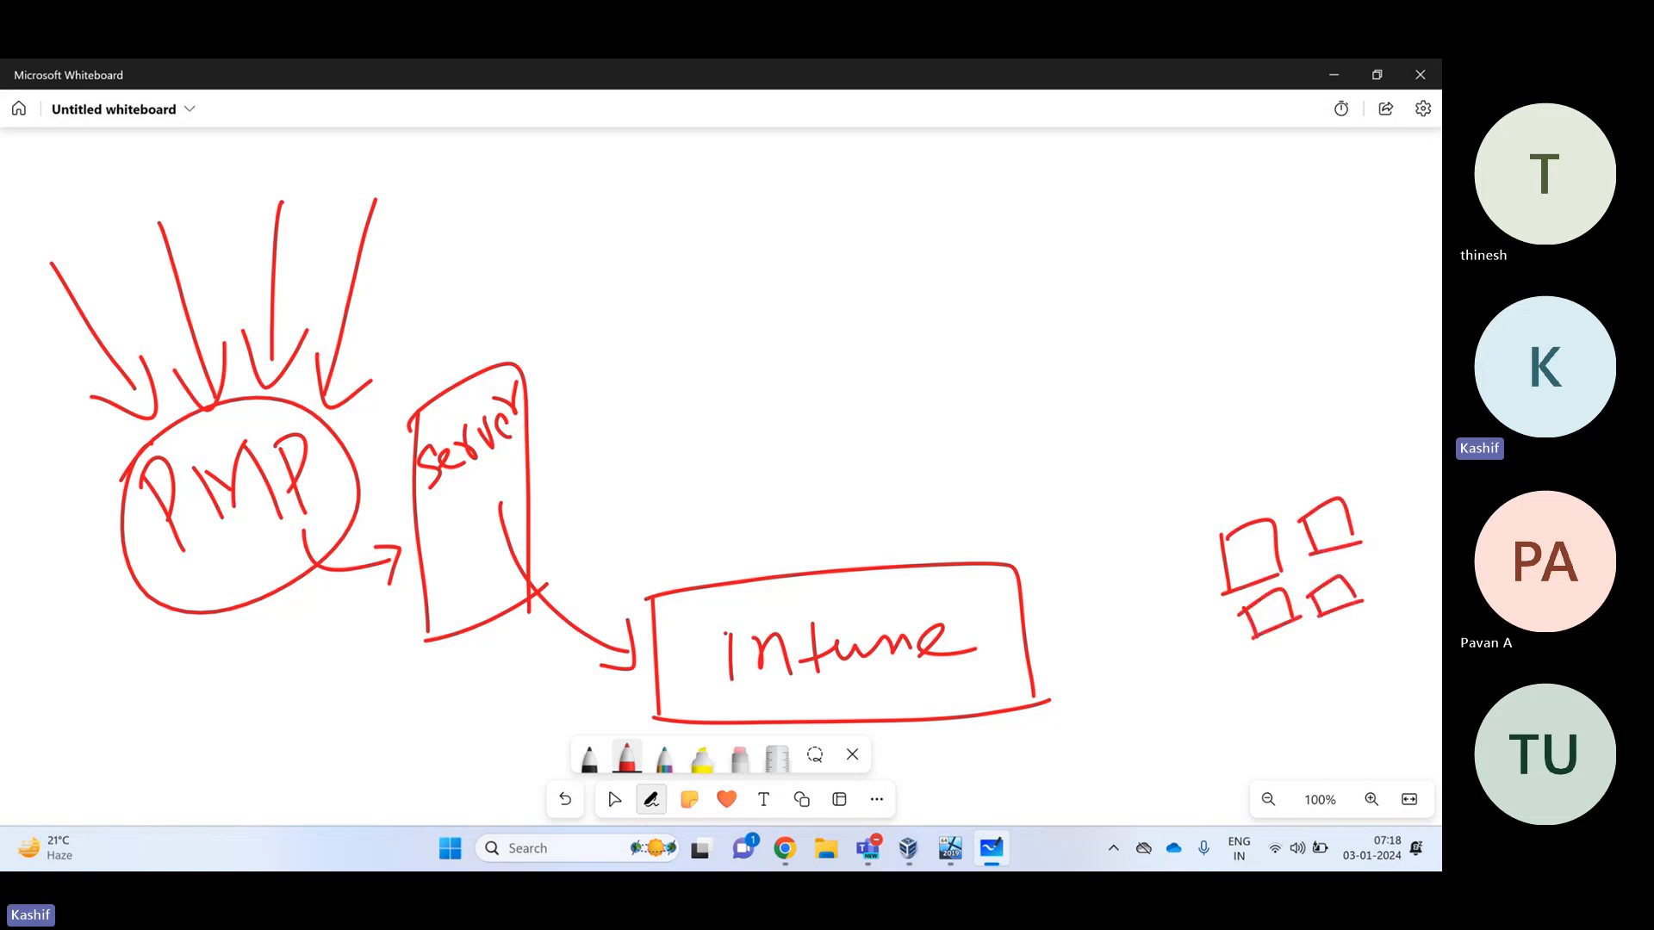
{"action": "mouse_move", "coordinate": [1260, 694]}
{"action": "left_mouse_down"}
{"action": "mouse_move", "coordinate": [1288, 647]}
{"action": "mouse_move", "coordinate": [1301, 682]}
{"action": "left_mouse_up"}
{"action": "mouse_move", "coordinate": [1257, 698]}
{"action": "left_mouse_down"}
{"action": "mouse_move", "coordinate": [1311, 684]}
{"action": "mouse_move", "coordinate": [1327, 644]}
{"action": "left_mouse_up"}
{"action": "left_click_drag", "start_coordinate": [1323, 639], "coordinate": [1373, 666]}
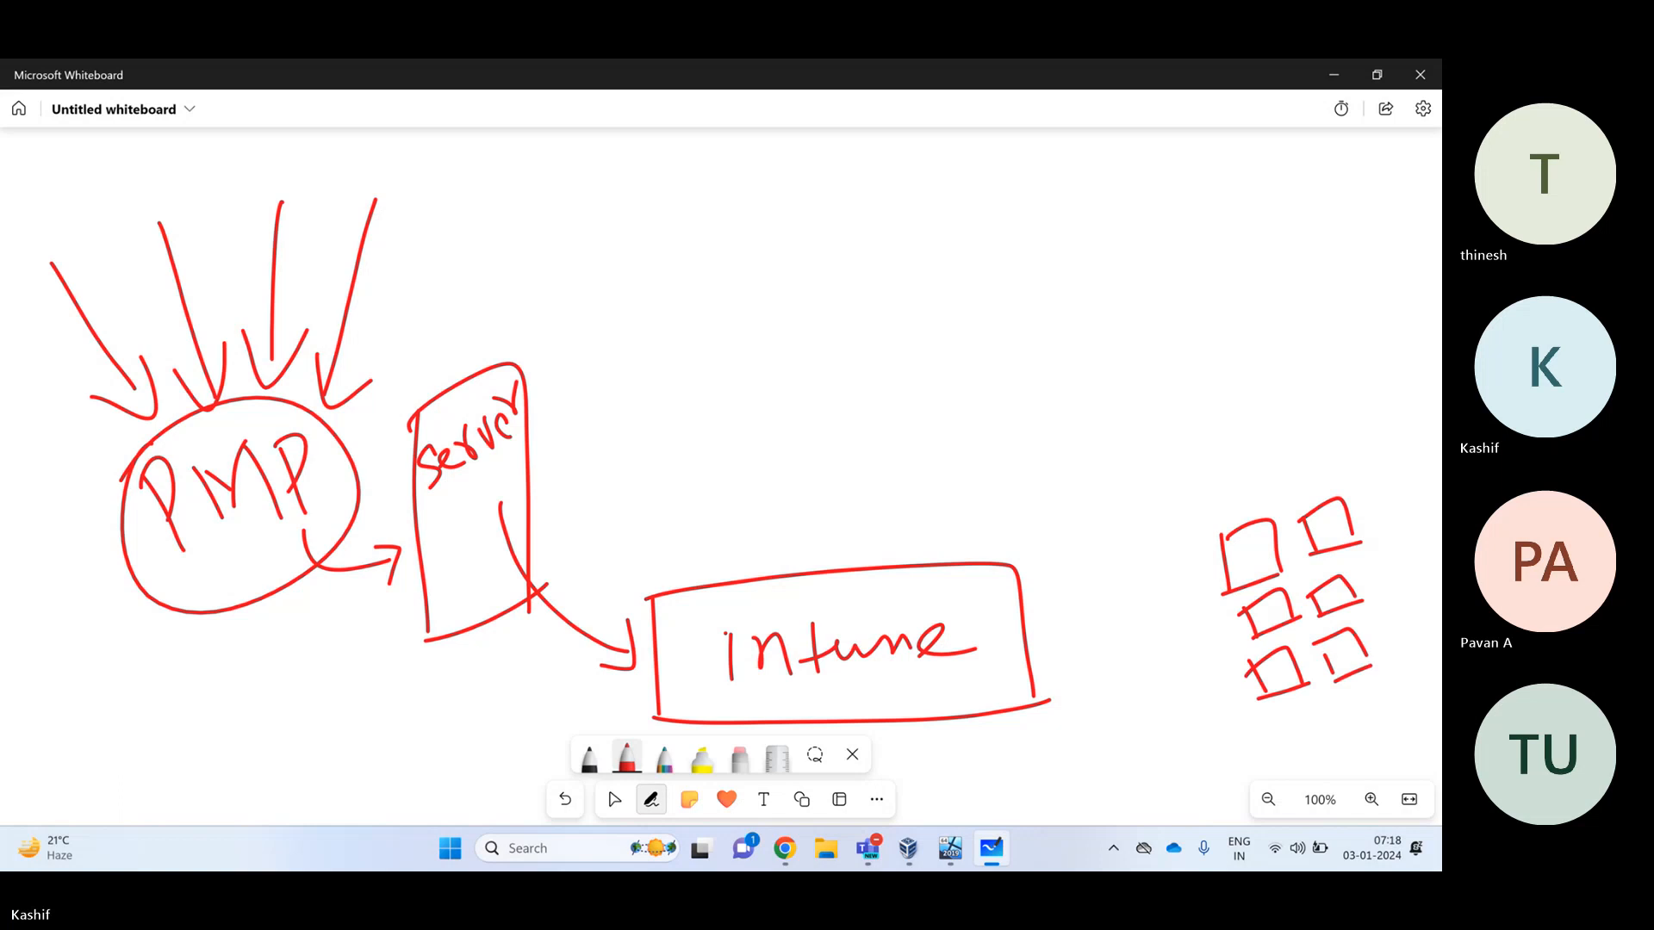
{"action": "left_click_drag", "start_coordinate": [1008, 639], "coordinate": [1175, 663]}
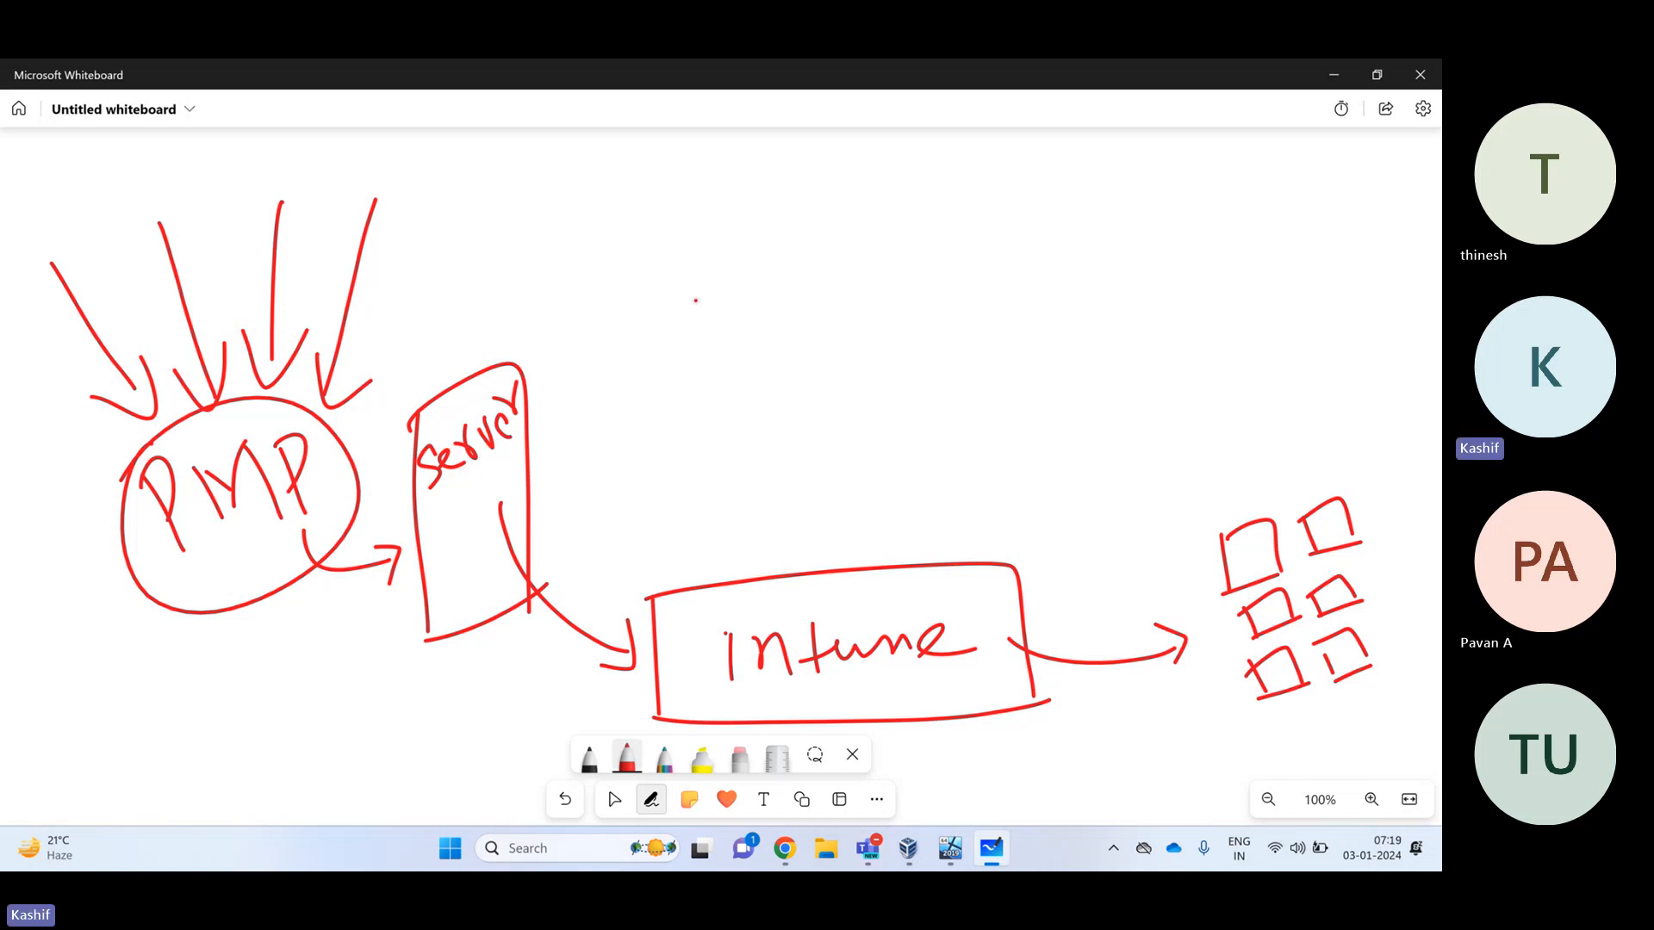
{"action": "mouse_move", "coordinate": [142, 629]}
{"action": "left_mouse_down"}
{"action": "mouse_move", "coordinate": [153, 653]}
{"action": "mouse_move", "coordinate": [215, 608]}
{"action": "left_mouse_up"}
Switch to the LONWVM001 virtual machine, dismiss its news and weather panel, and move the Patch My PC Publishing Settings window to the middle
{"action": "left_click", "coordinate": [796, 853]}
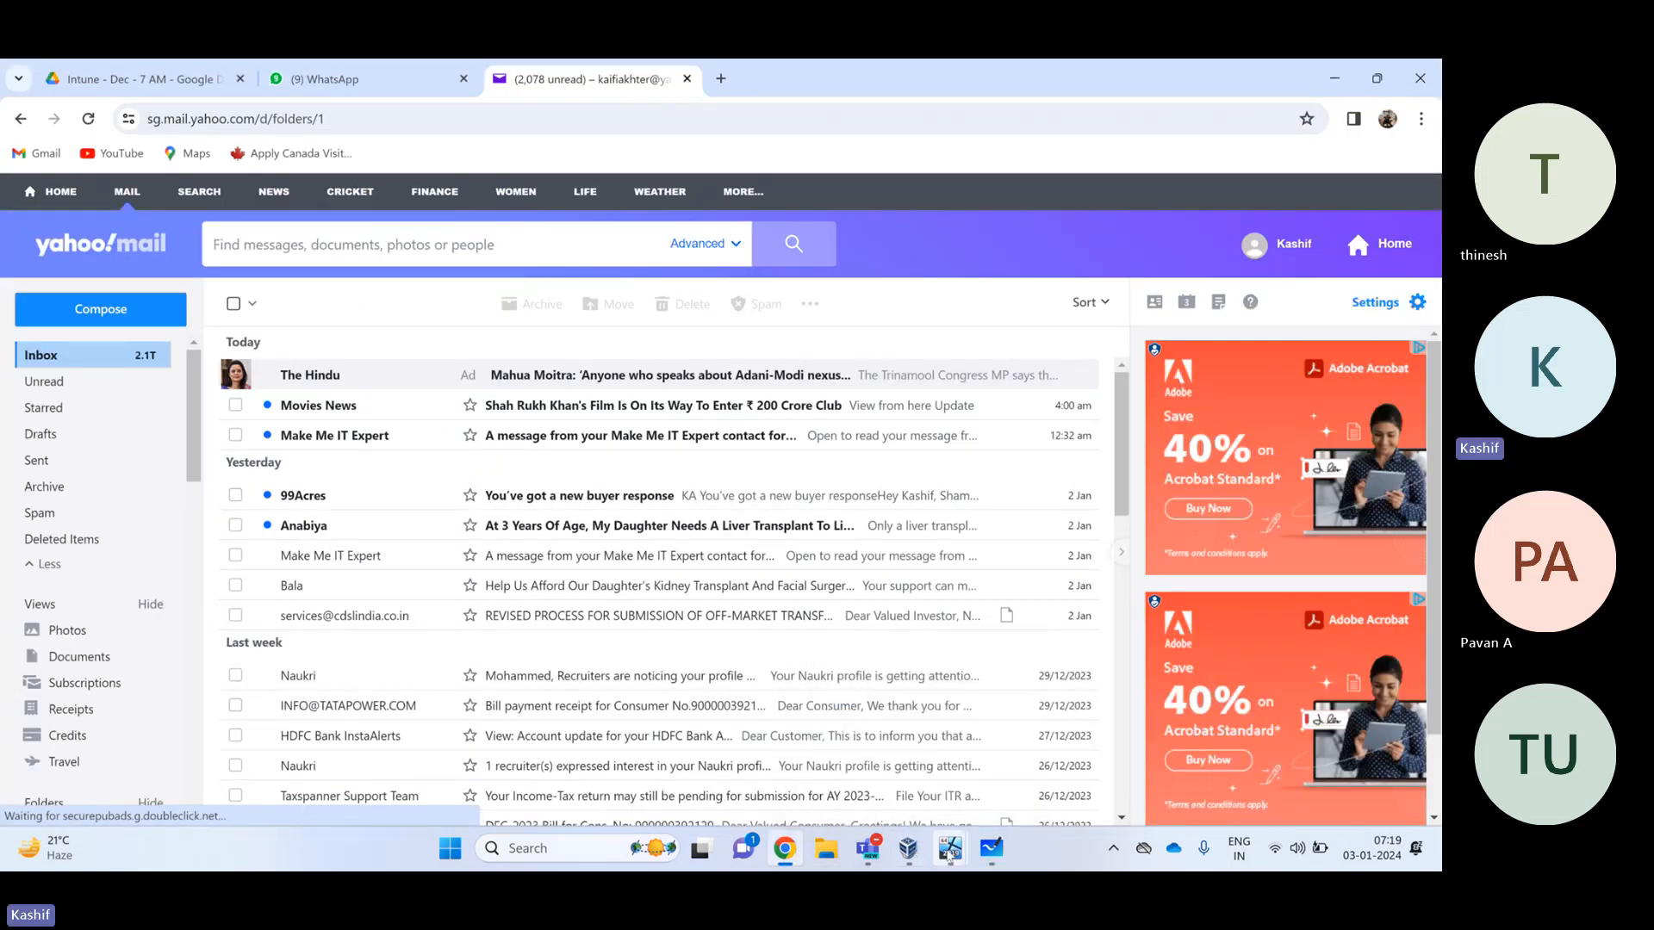
{"action": "mouse_move", "coordinate": [949, 853]}
{"action": "left_click", "coordinate": [1275, 707]}
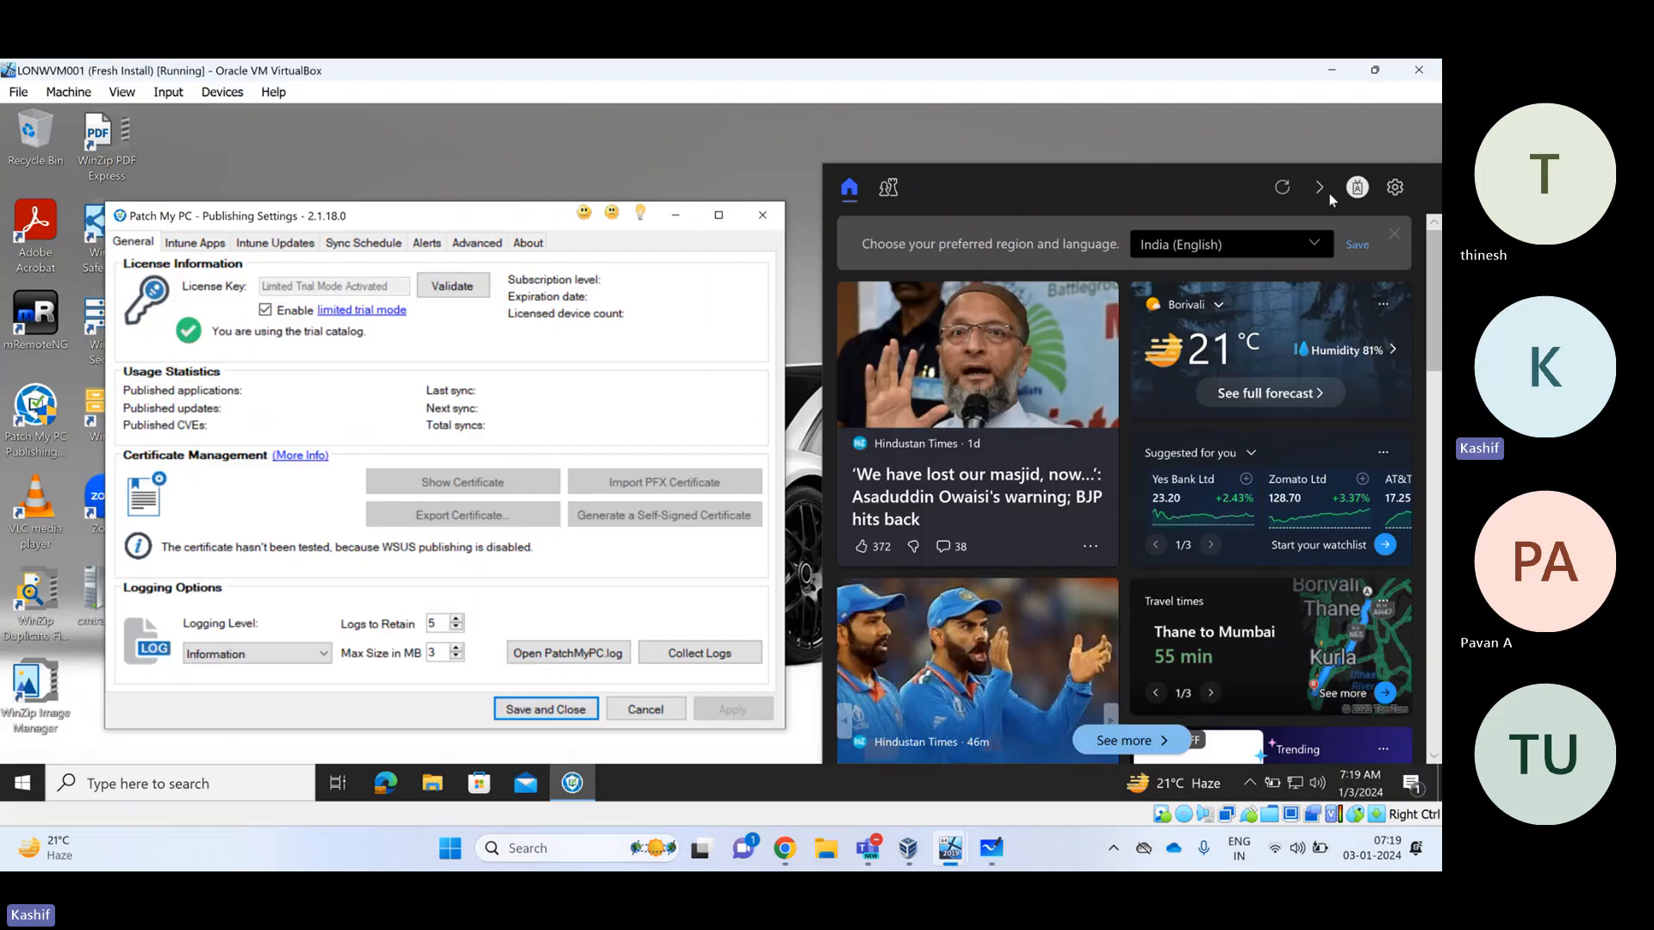
{"action": "left_click", "coordinate": [1396, 238]}
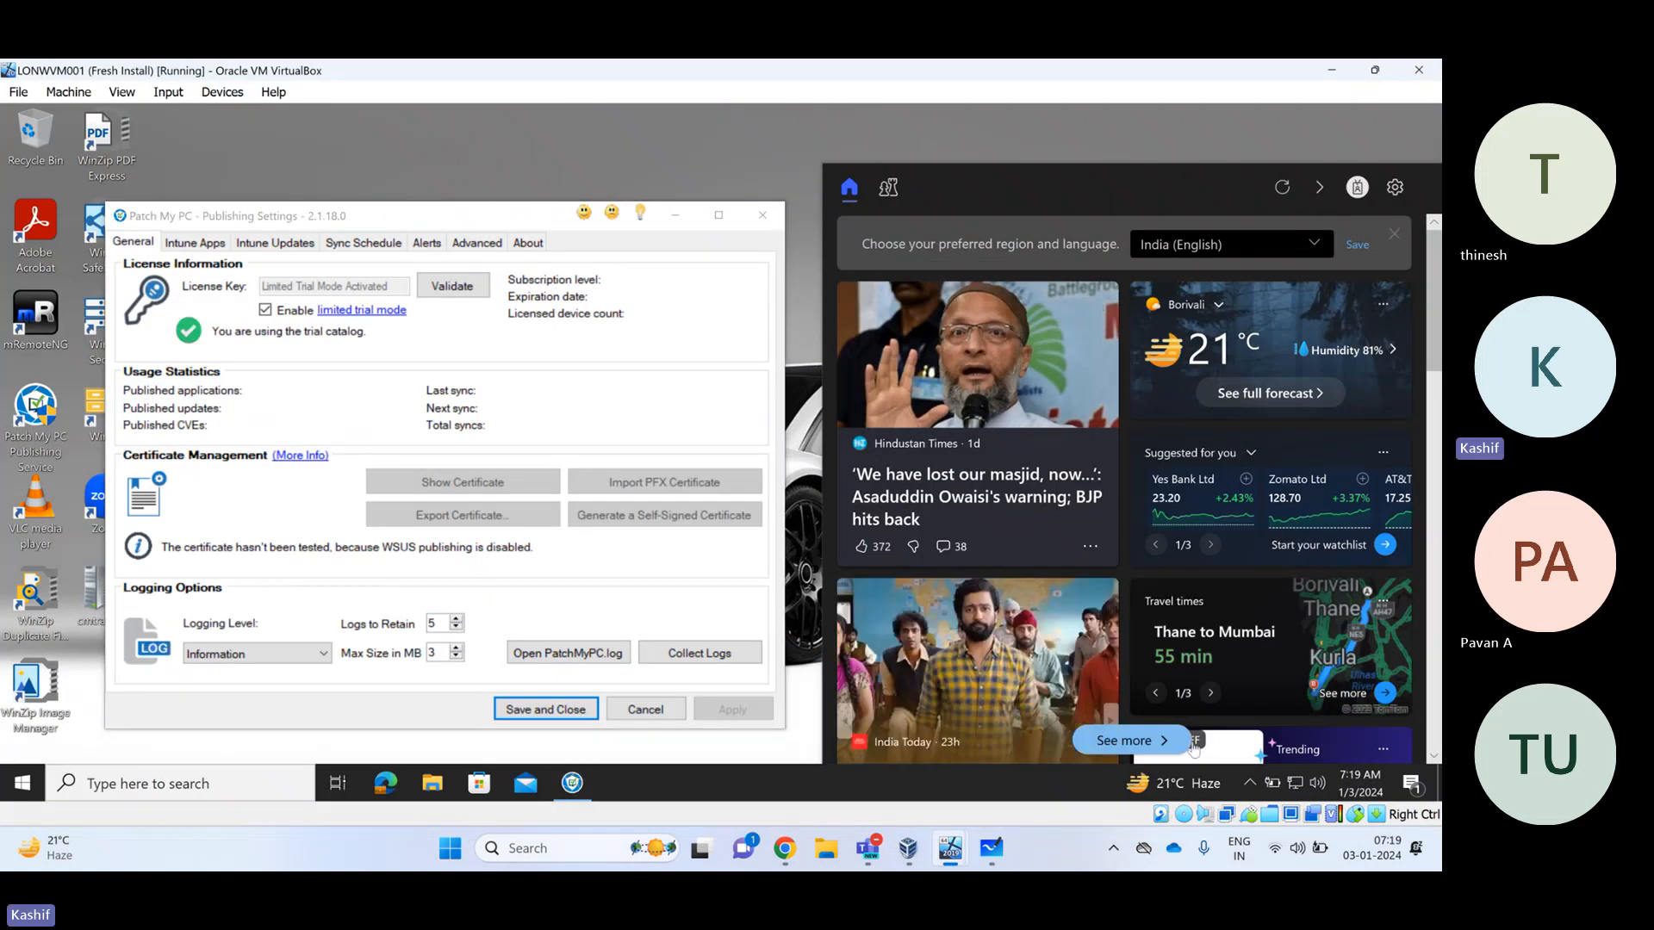
{"action": "left_click", "coordinate": [1082, 777]}
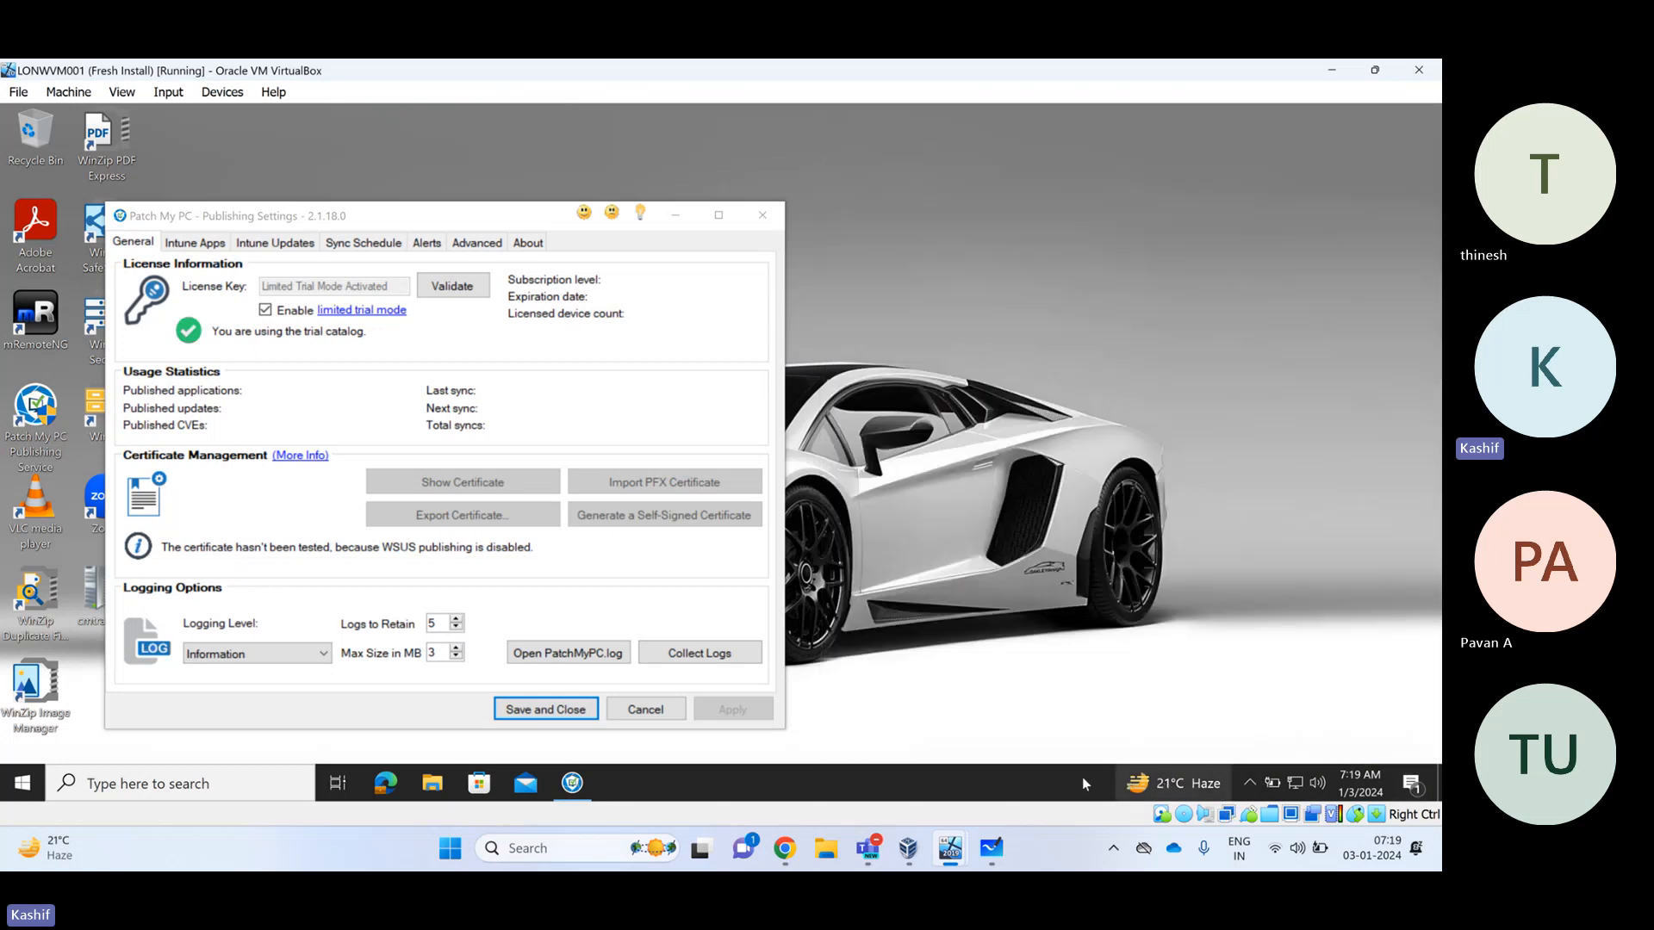
{"action": "left_click_drag", "start_coordinate": [490, 216], "coordinate": [755, 190]}
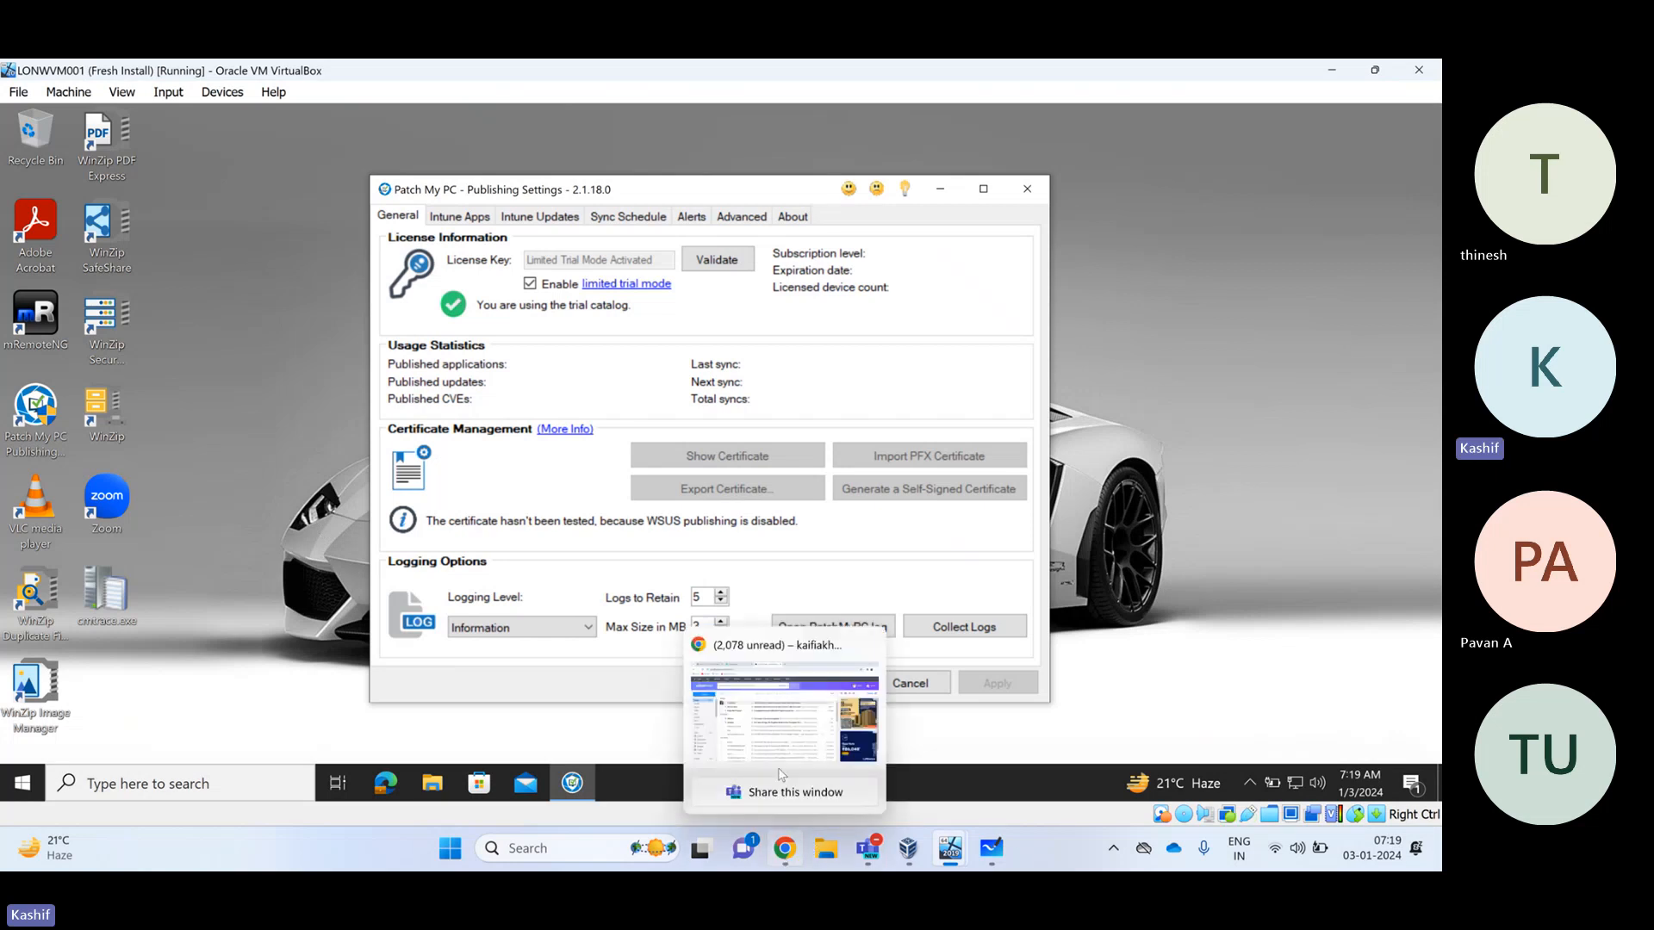
Switch to Chrome and search the web for "patch my pc intune" in a new tab
{"action": "left_click", "coordinate": [789, 715]}
{"action": "key", "text": "ctrl+t"}
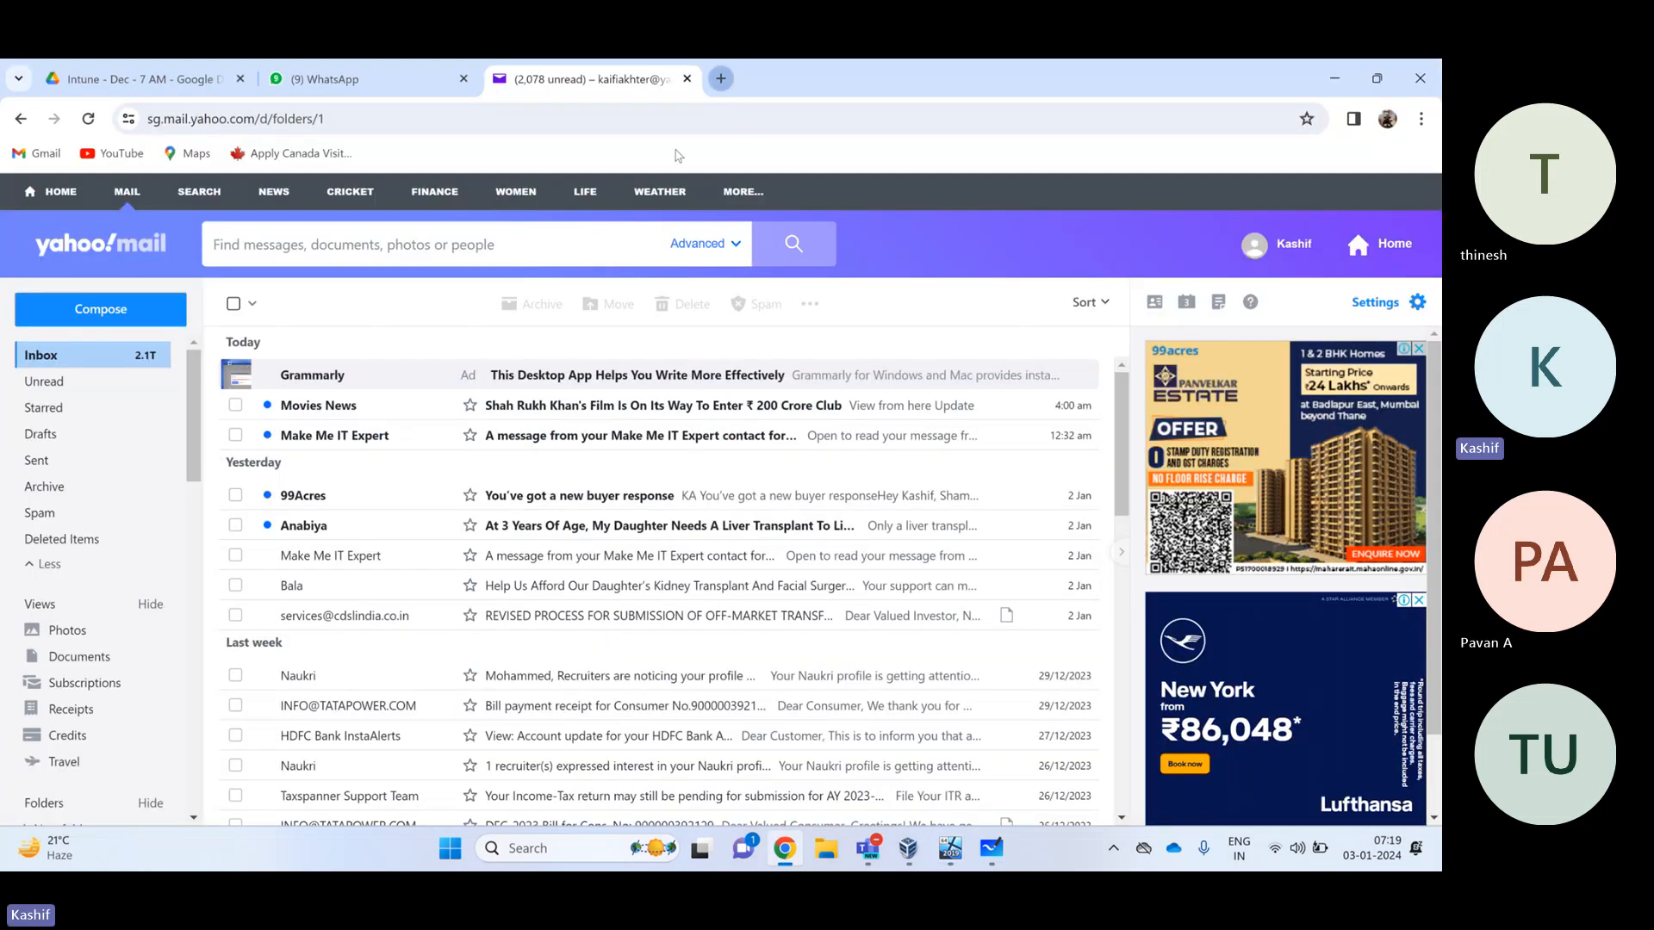
{"action": "left_click", "coordinate": [567, 124]}
{"action": "type", "text": "patc"}
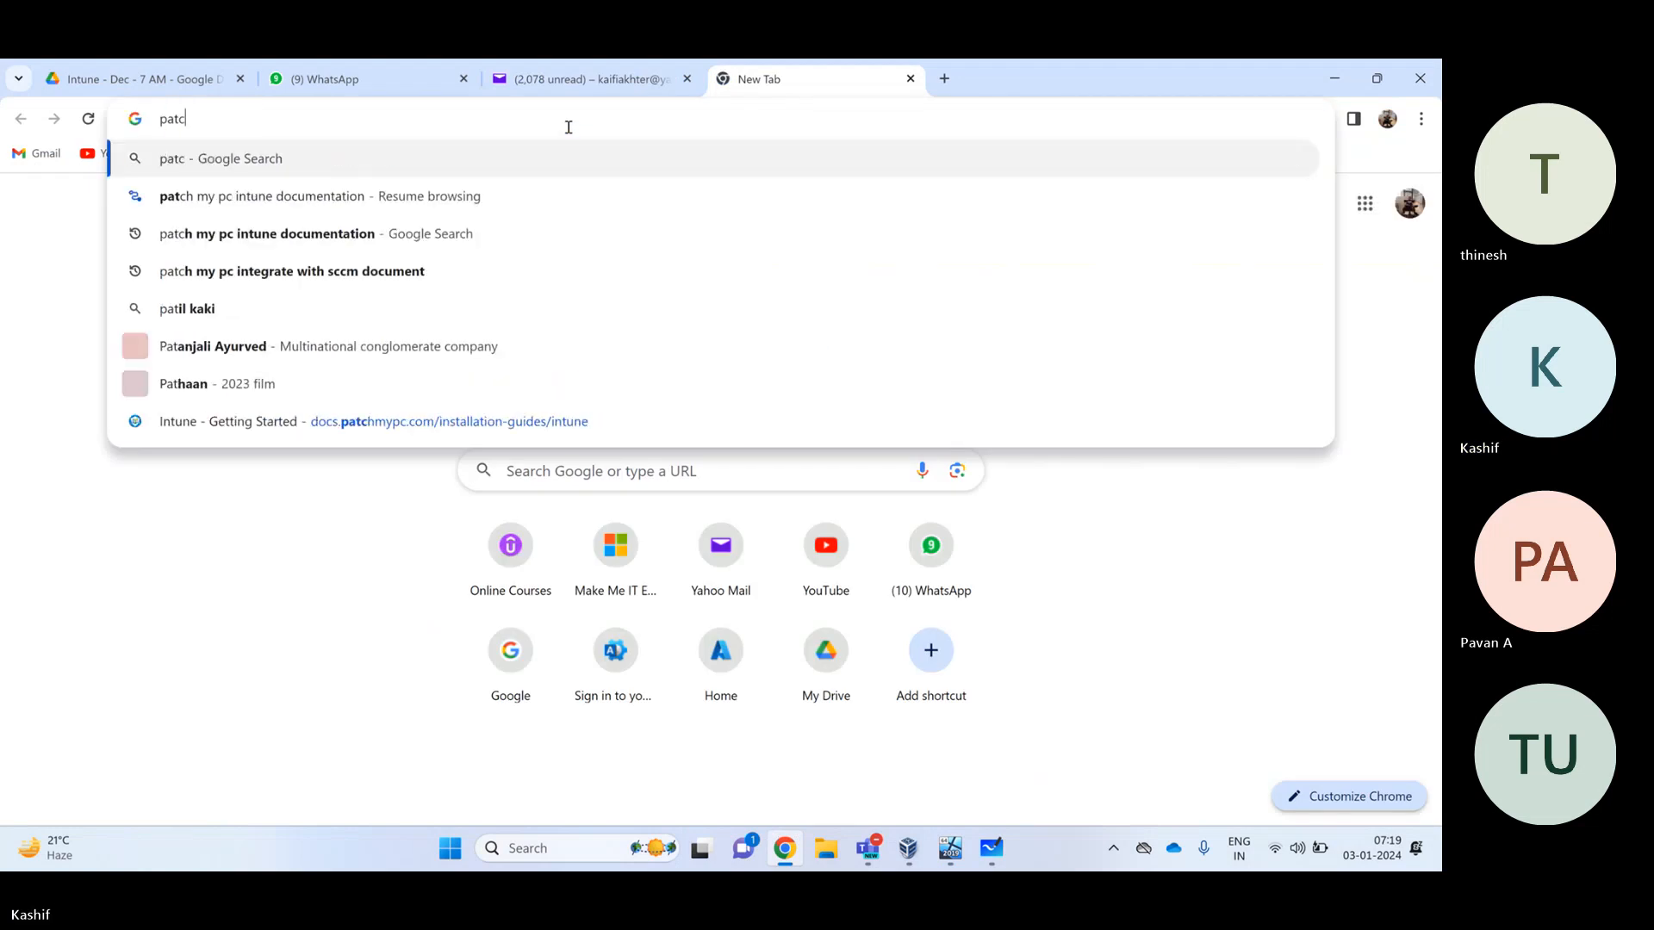
{"action": "type", "text": "h my pc intune"}
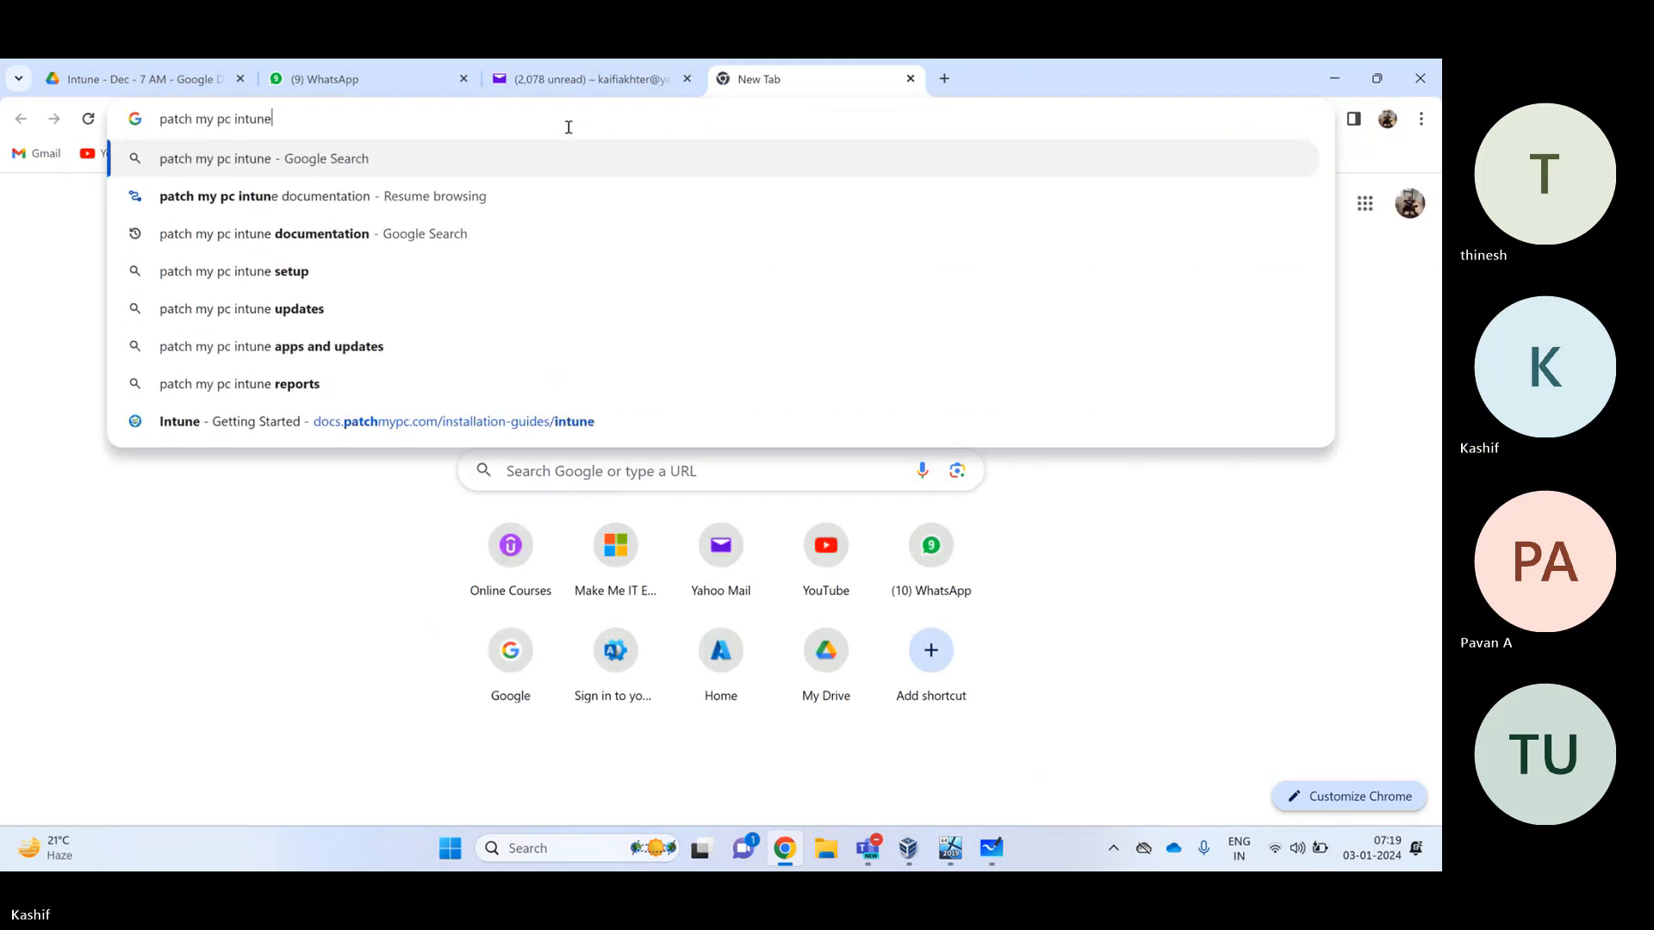
{"action": "key", "text": "Return"}
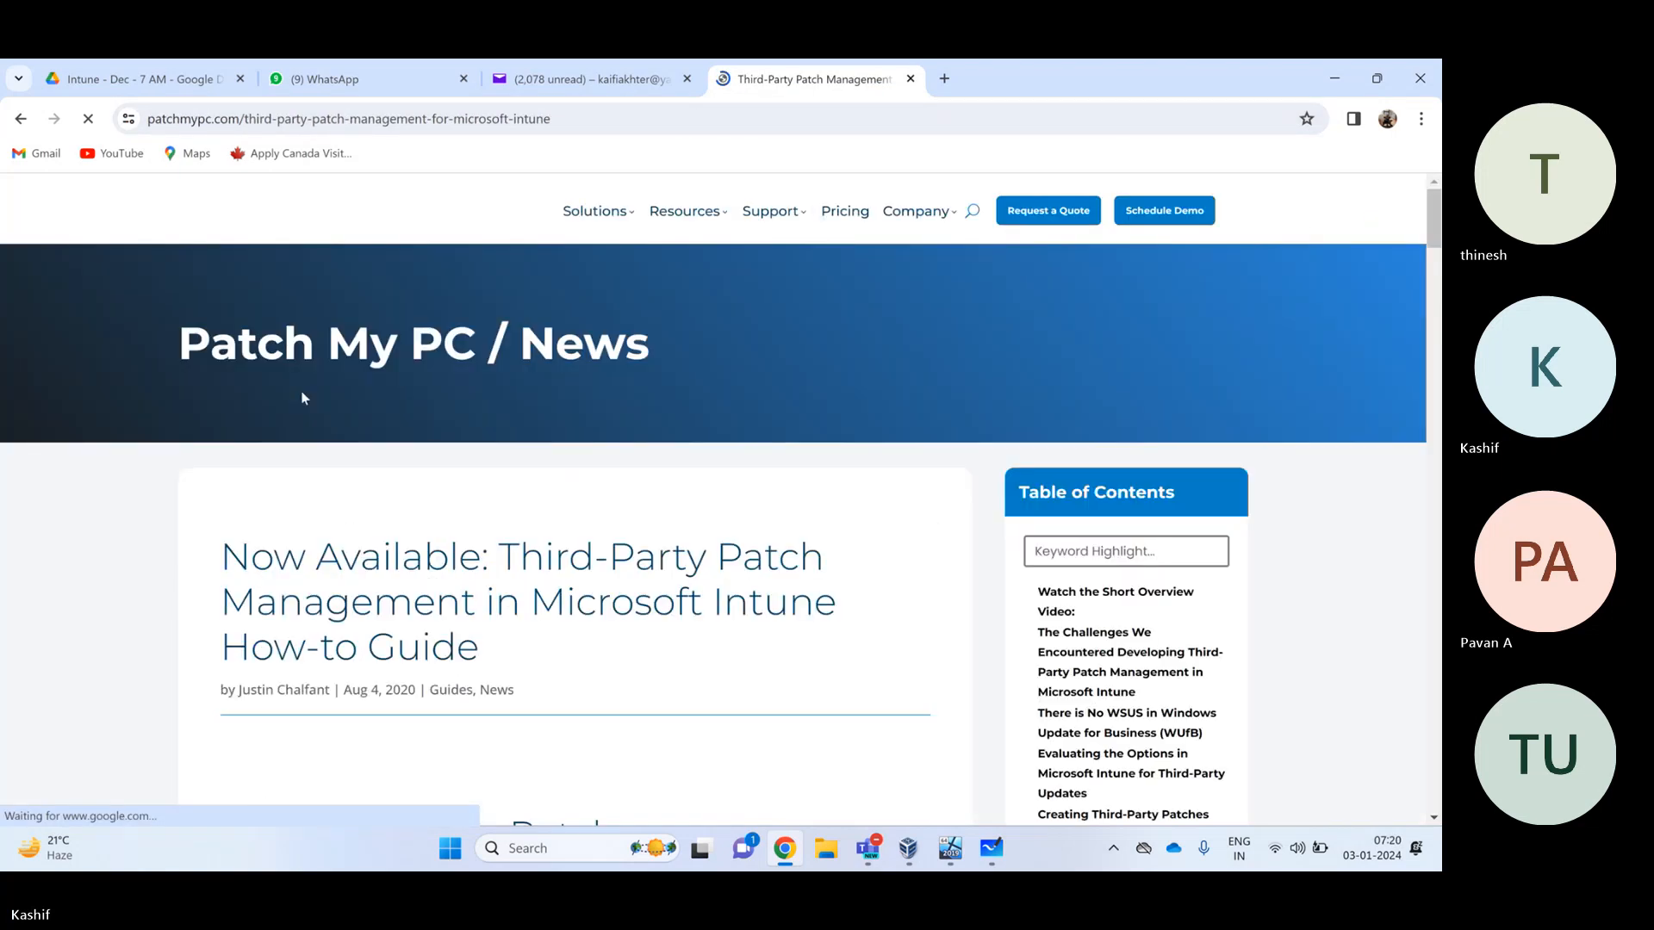
Look through the Patch My PC how-to guide for Intune and the ConfigMgr and Intune product page, returning to the search results
{"action": "scroll", "coordinate": [311, 418], "scroll_direction": "down", "scroll_amount": 5}
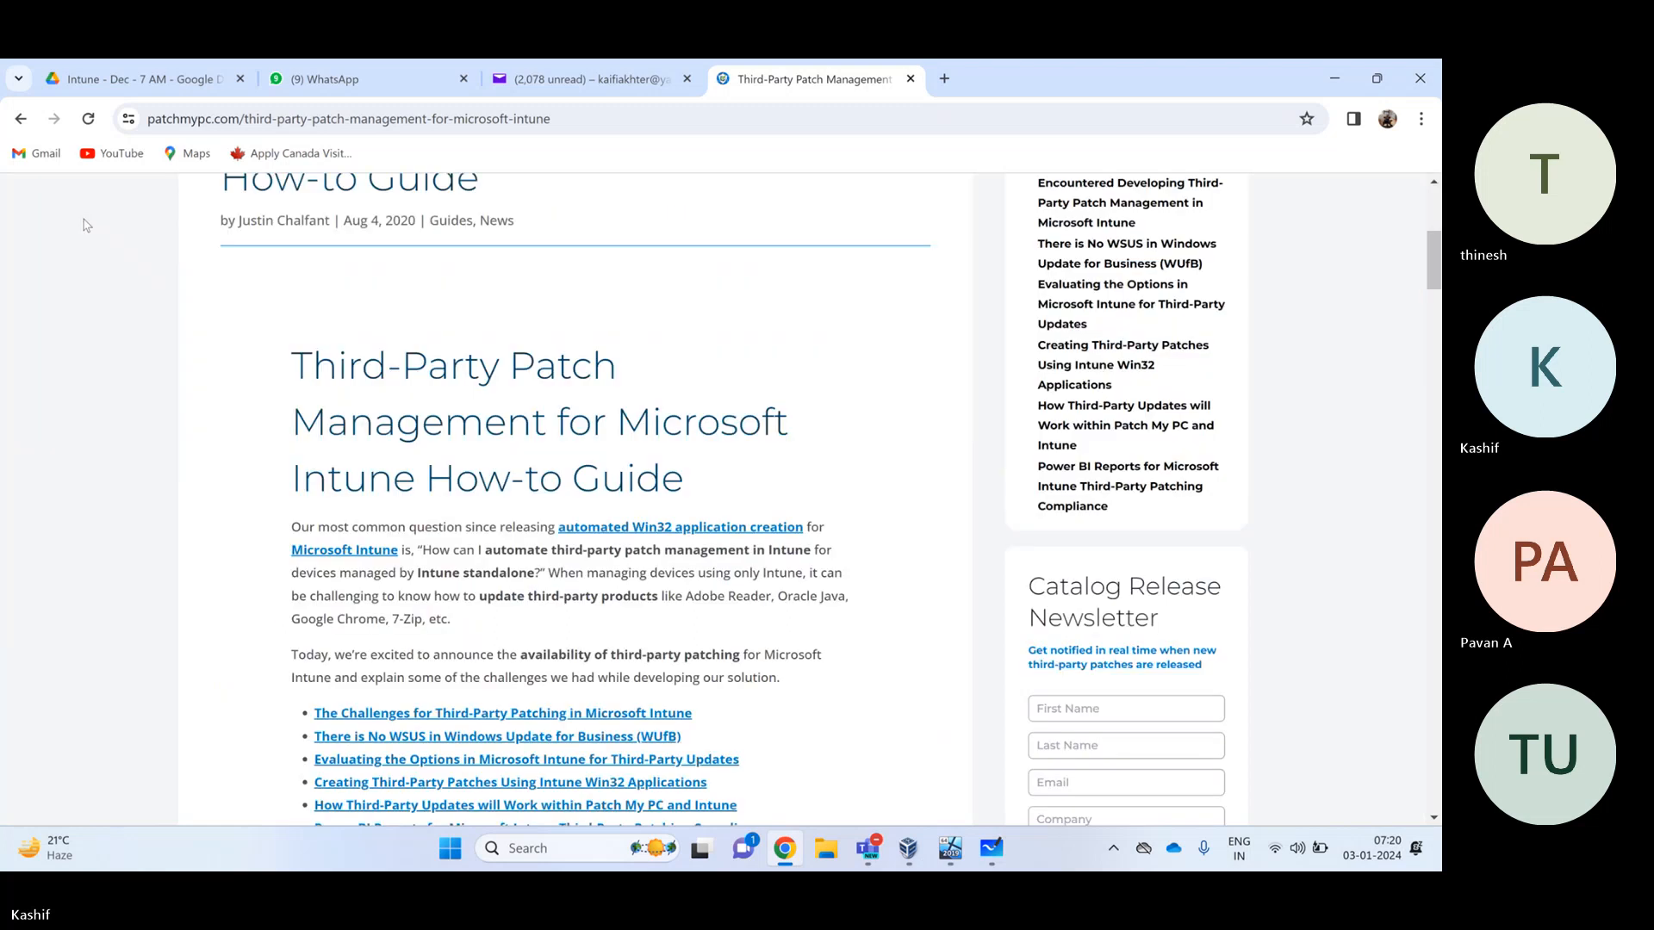
{"action": "left_click", "coordinate": [21, 118]}
{"action": "left_click", "coordinate": [397, 560]}
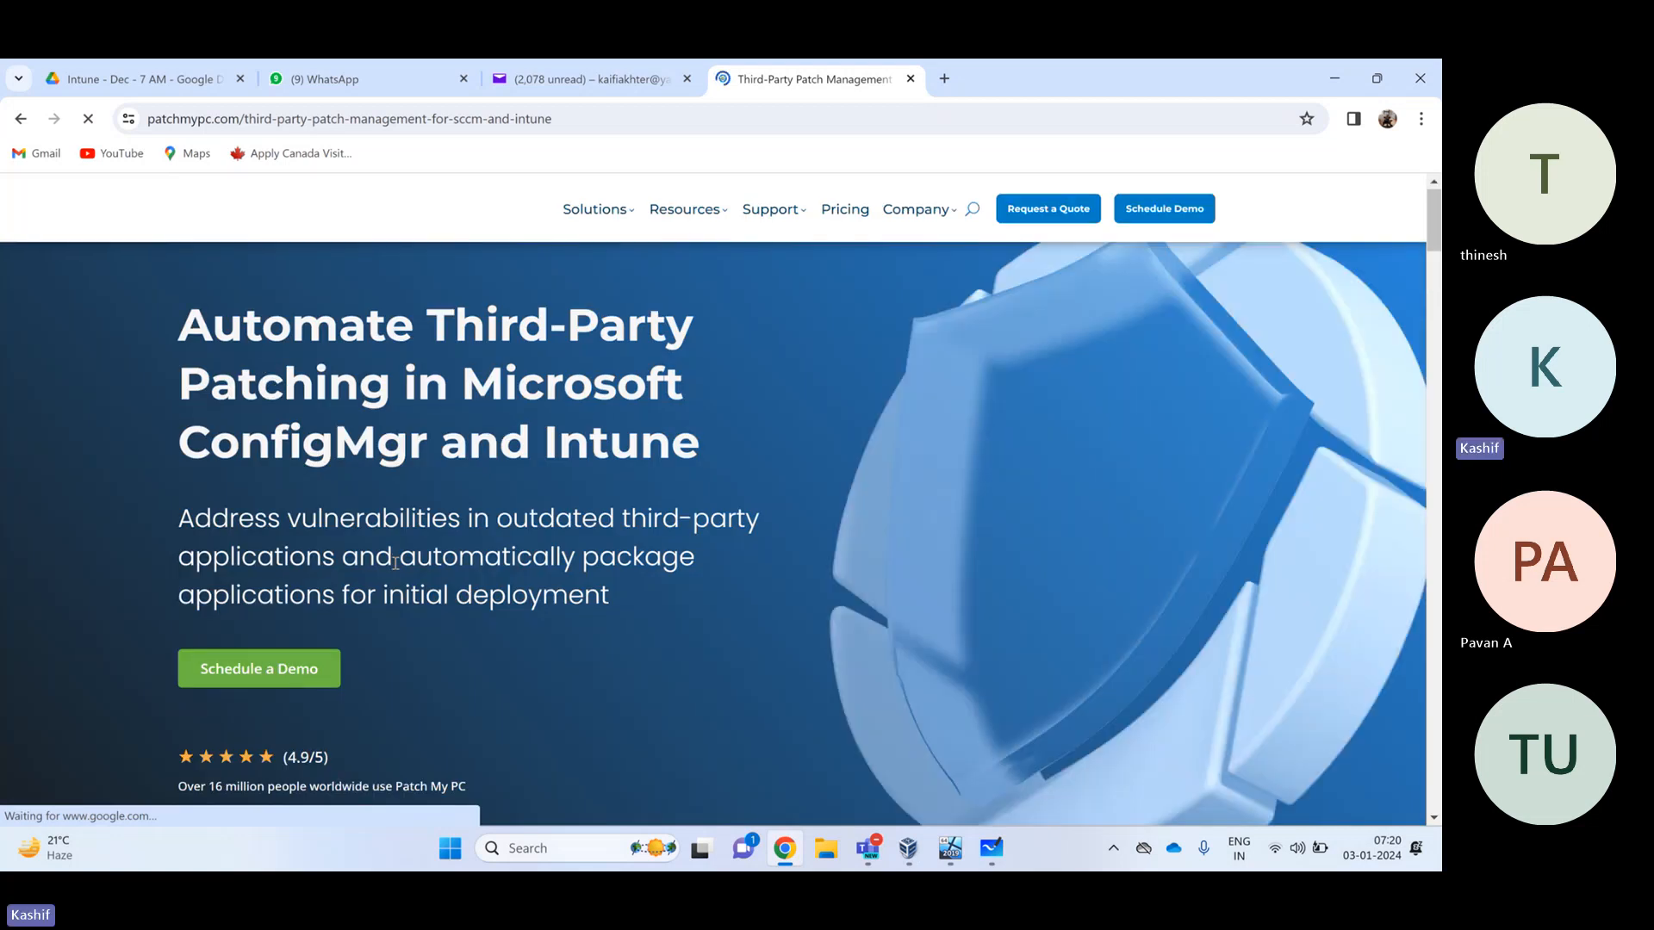
{"action": "scroll", "coordinate": [396, 563], "scroll_direction": "down", "scroll_amount": 5}
{"action": "key", "text": "alt+Left"}
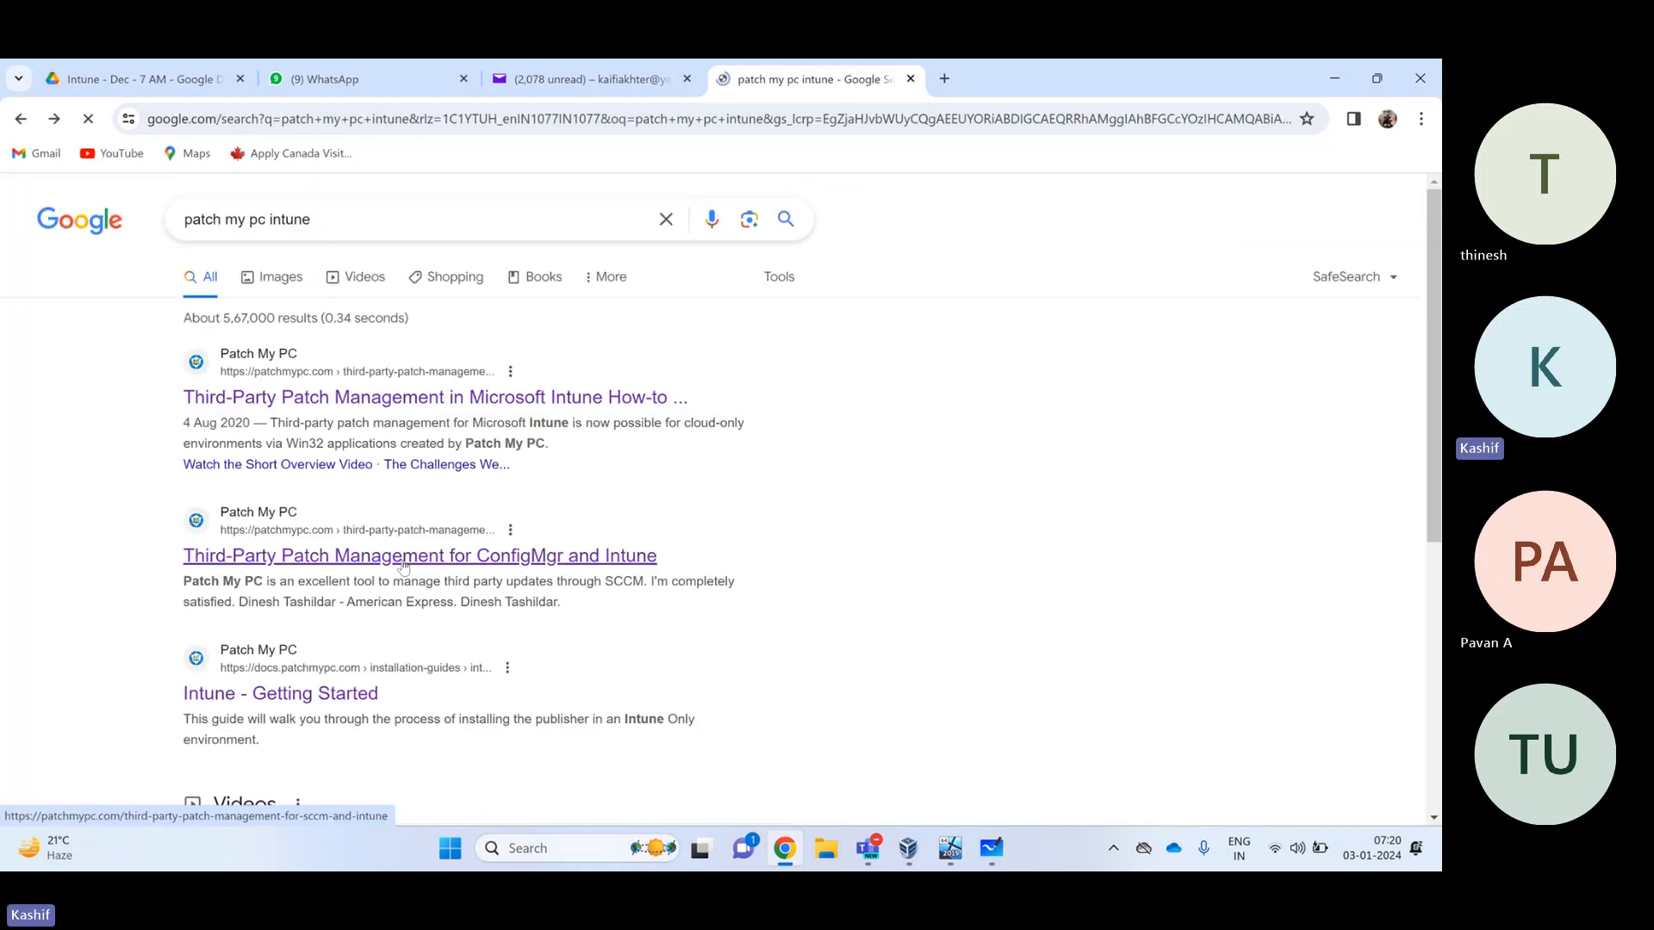
Open the "Intune - Getting Started" guide from the search results and go to its Requirements page
{"action": "scroll", "coordinate": [402, 565], "scroll_direction": "down", "scroll_amount": 1}
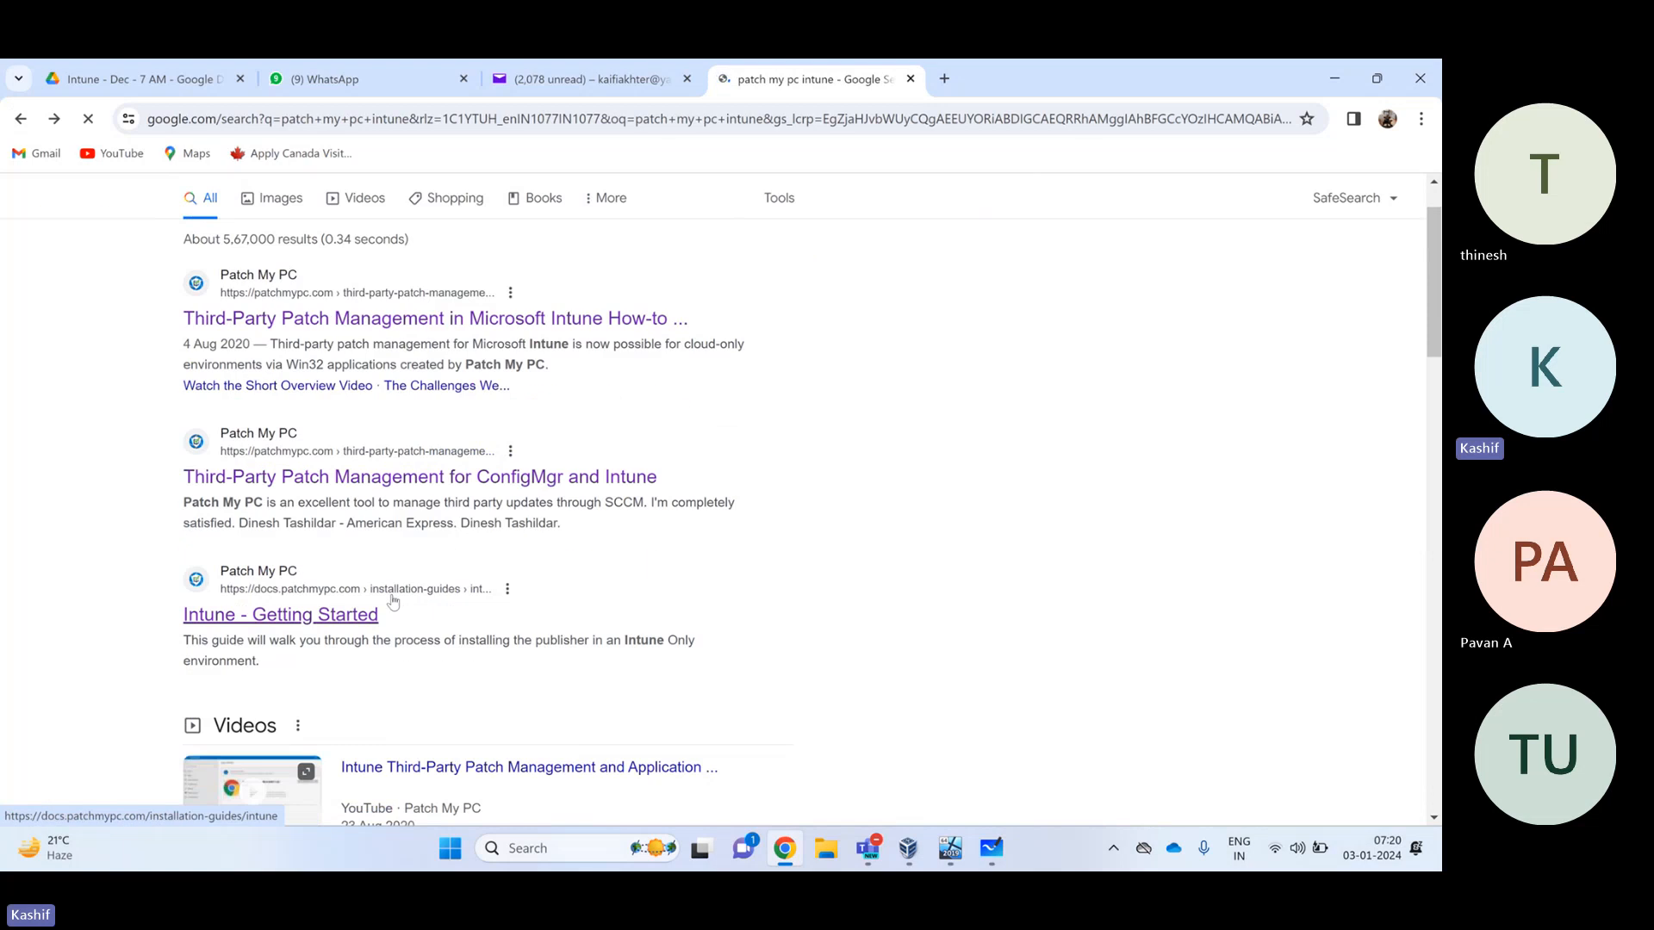
{"action": "left_click", "coordinate": [312, 608]}
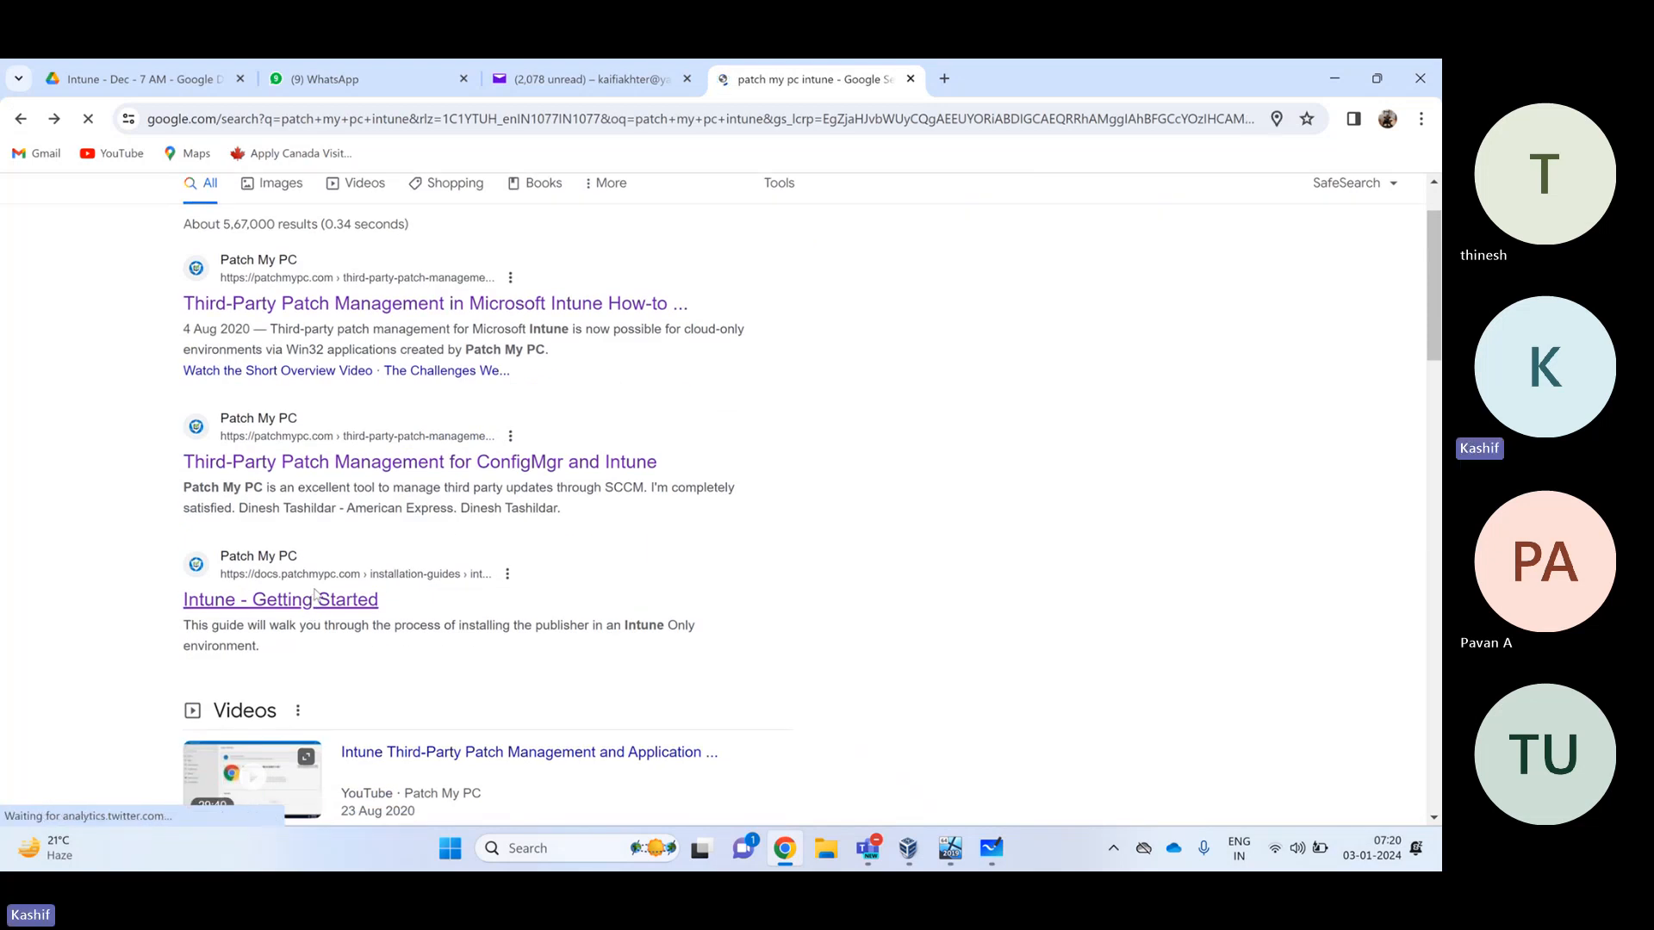
{"action": "scroll", "coordinate": [610, 577], "scroll_direction": "down", "scroll_amount": 4}
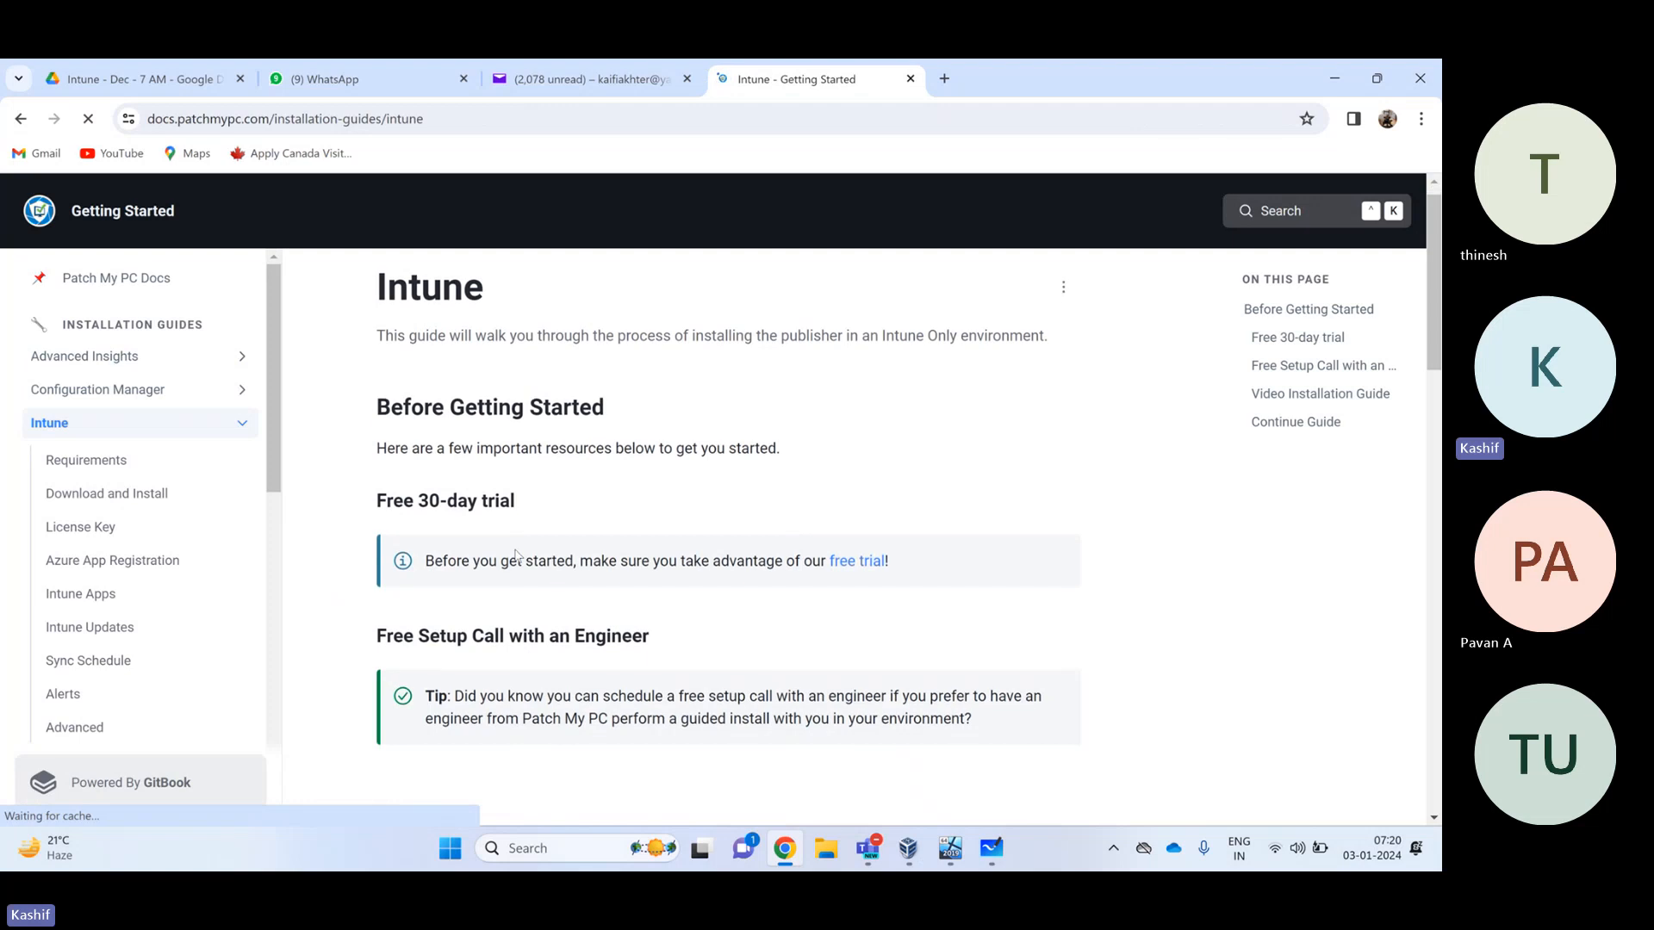
{"action": "scroll", "coordinate": [612, 578], "scroll_direction": "up", "scroll_amount": 2}
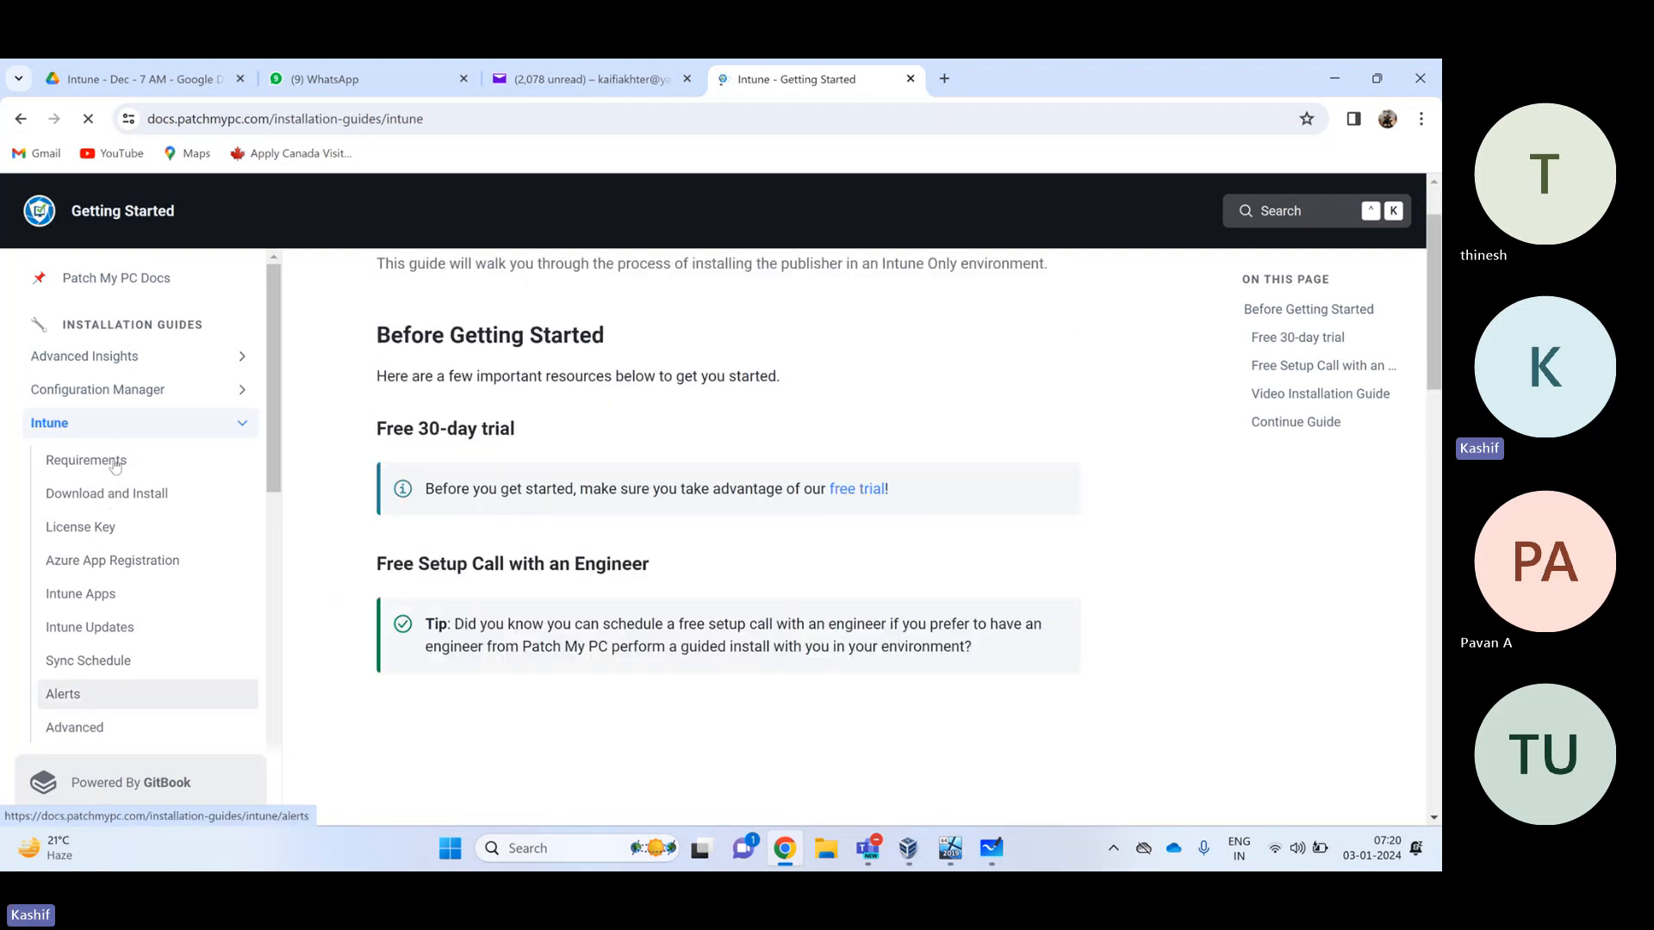
{"action": "left_click", "coordinate": [115, 464]}
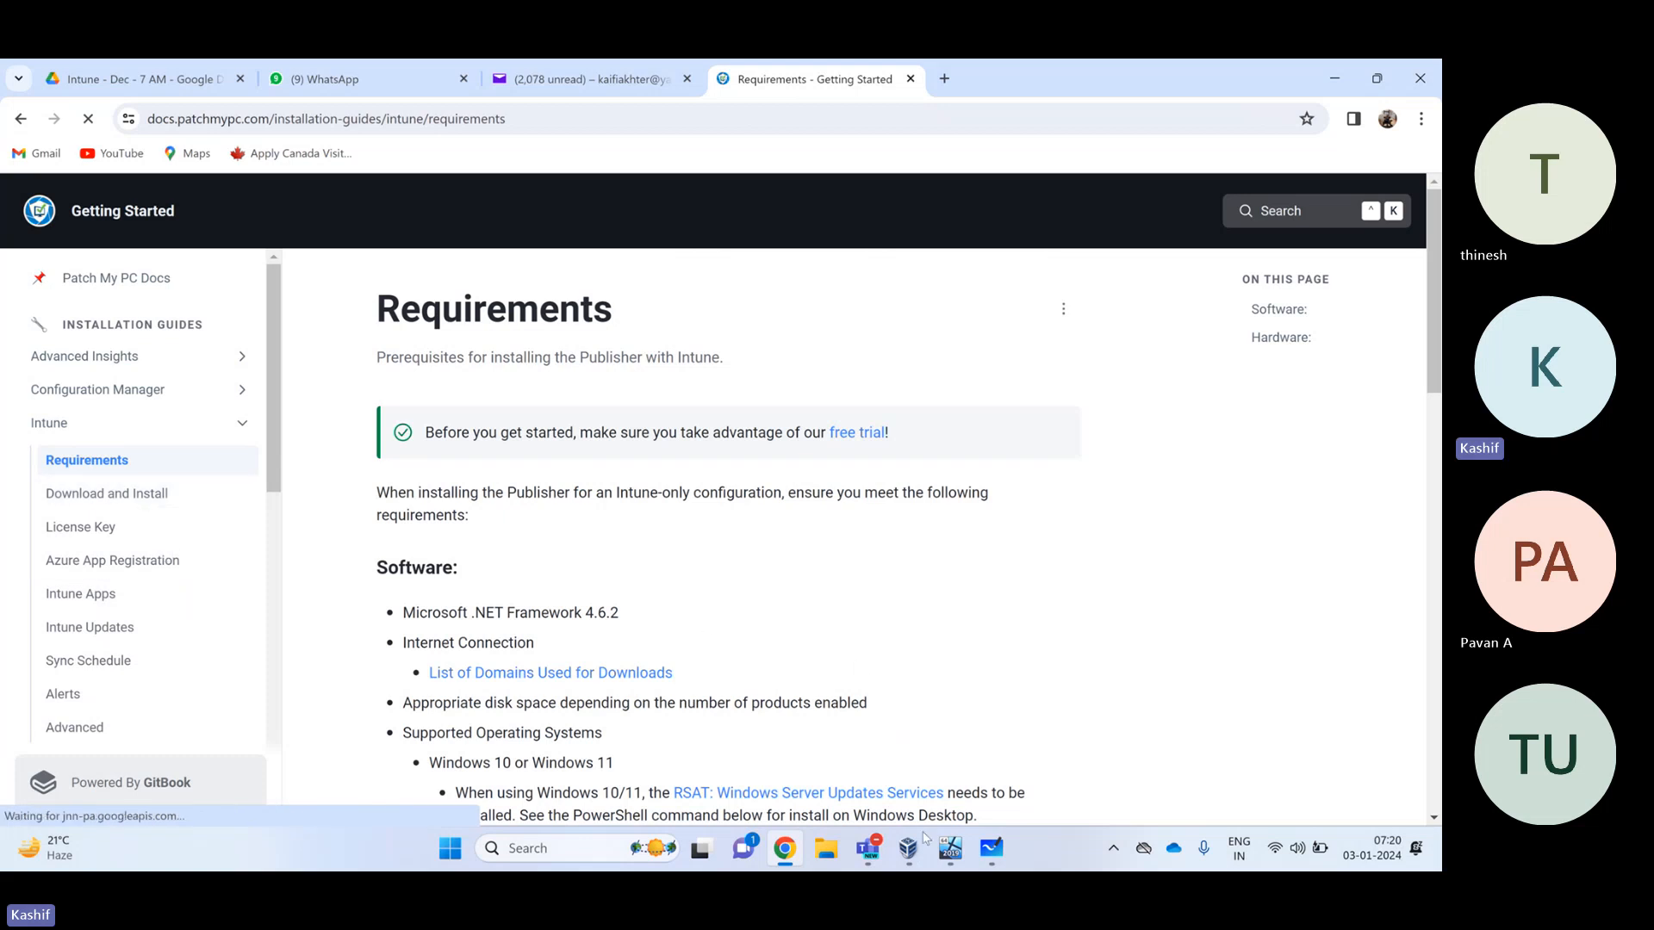
Return to the LONWVM001 virtual machine and view the Intune Apps and Intune Updates product lists in Patch My PC Publishing Settings
{"action": "mouse_move", "coordinate": [950, 849]}
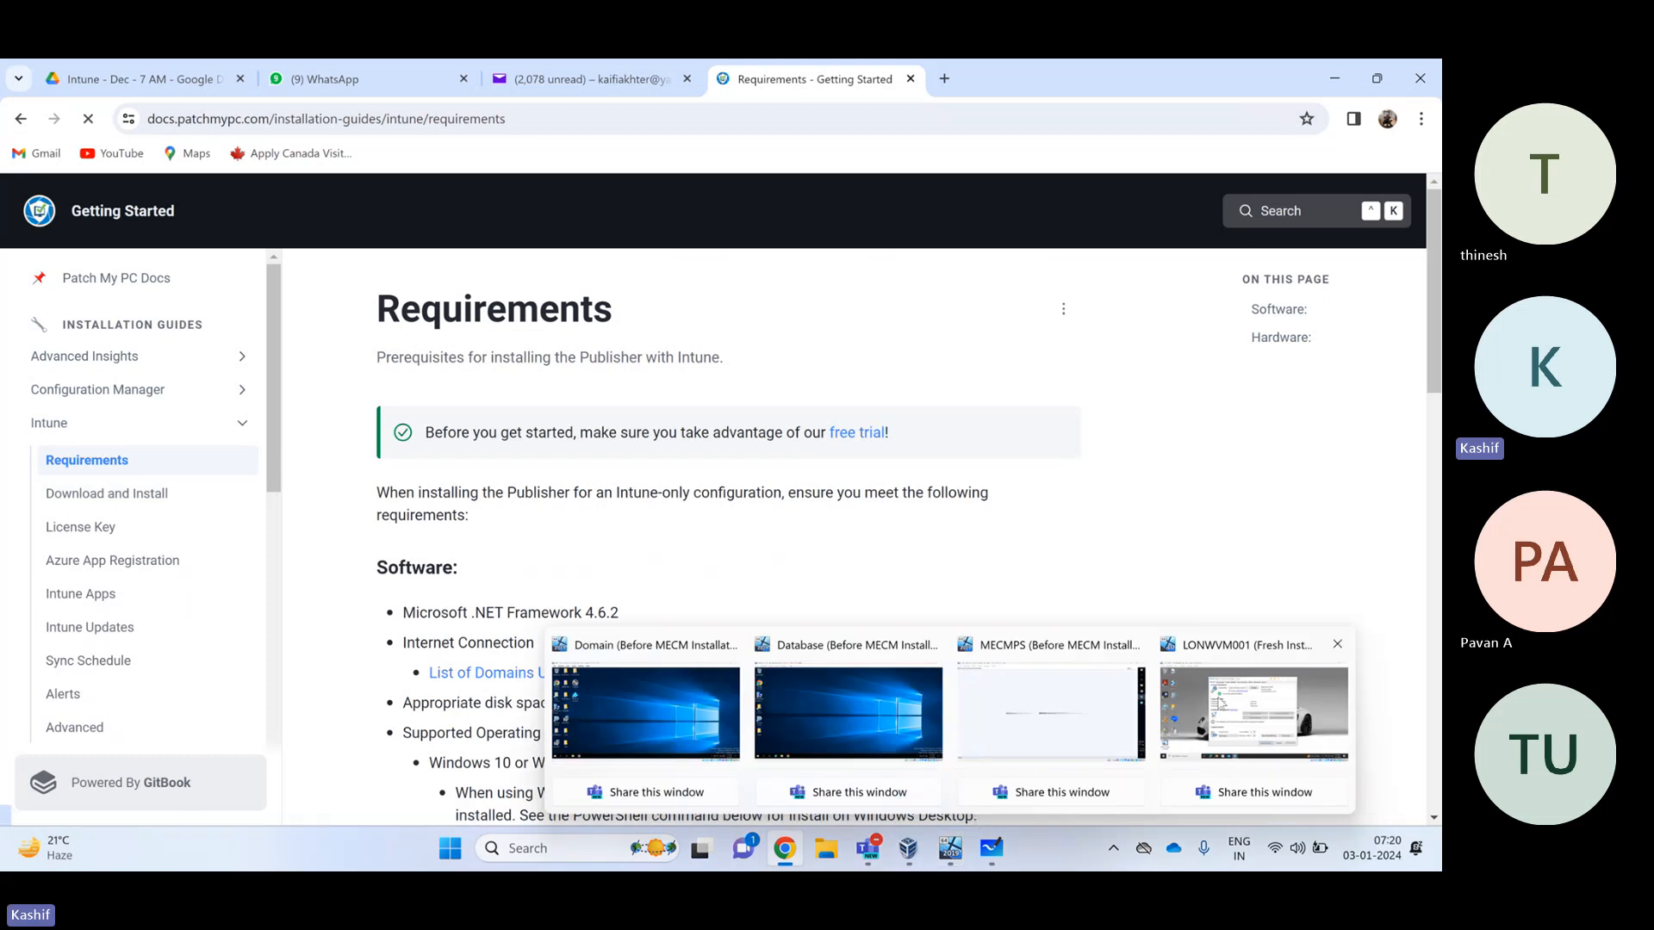
{"action": "left_click", "coordinate": [1254, 714]}
{"action": "left_click_drag", "start_coordinate": [164, 121], "coordinate": [198, 639]}
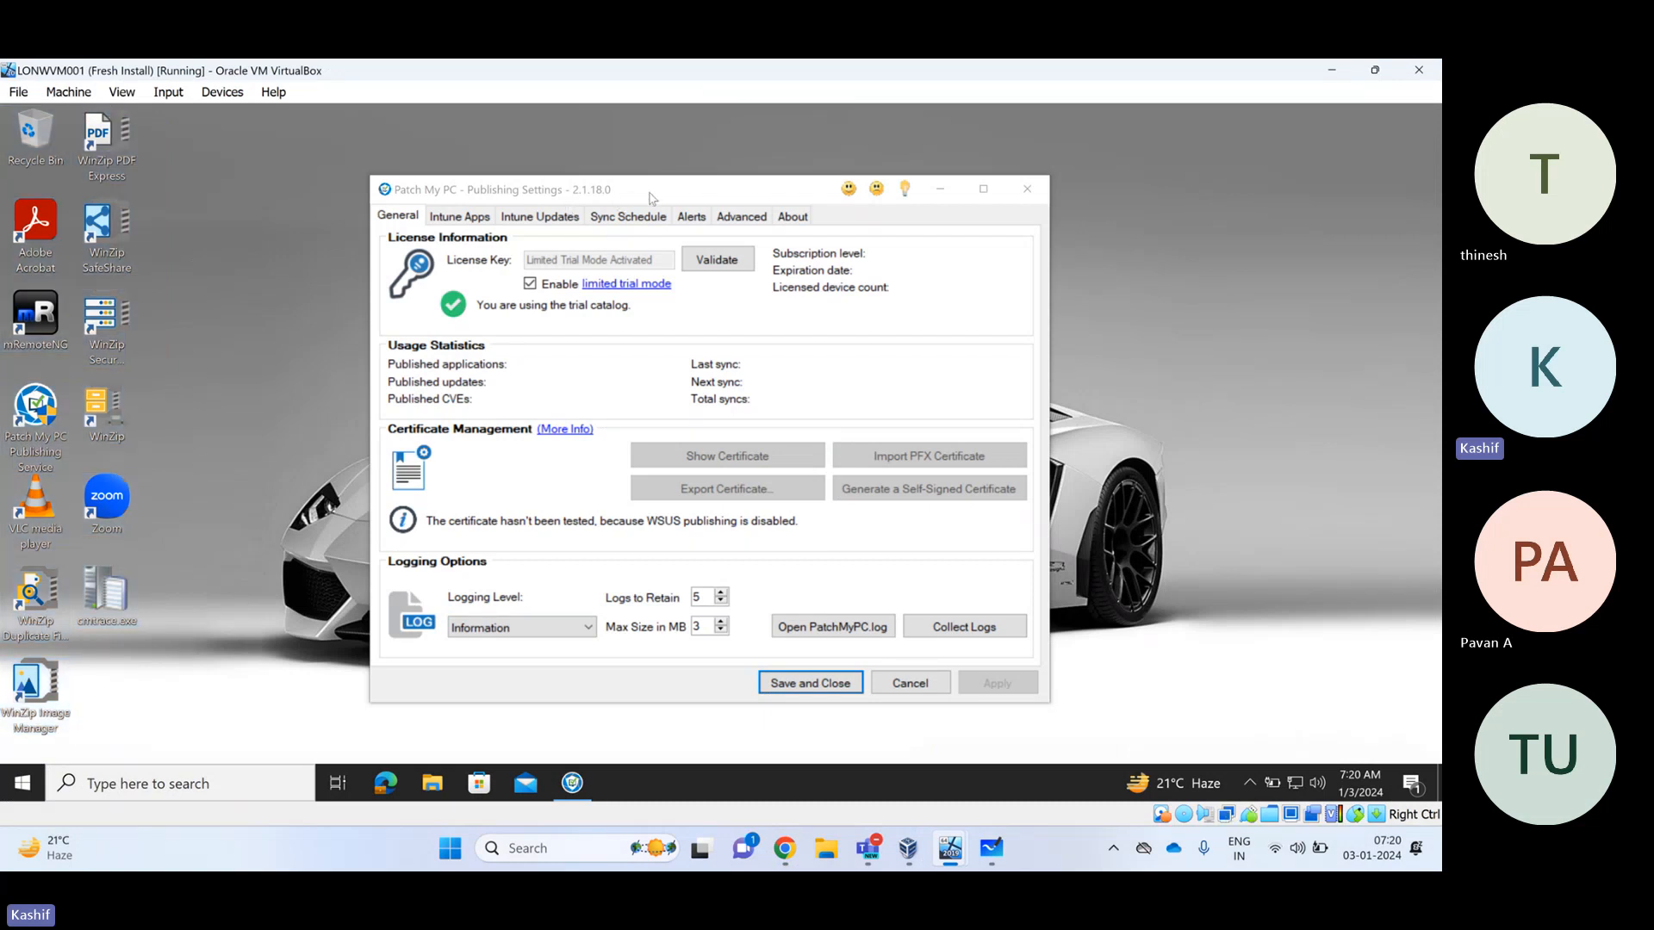
{"action": "left_click_drag", "start_coordinate": [618, 204], "coordinate": [663, 202]}
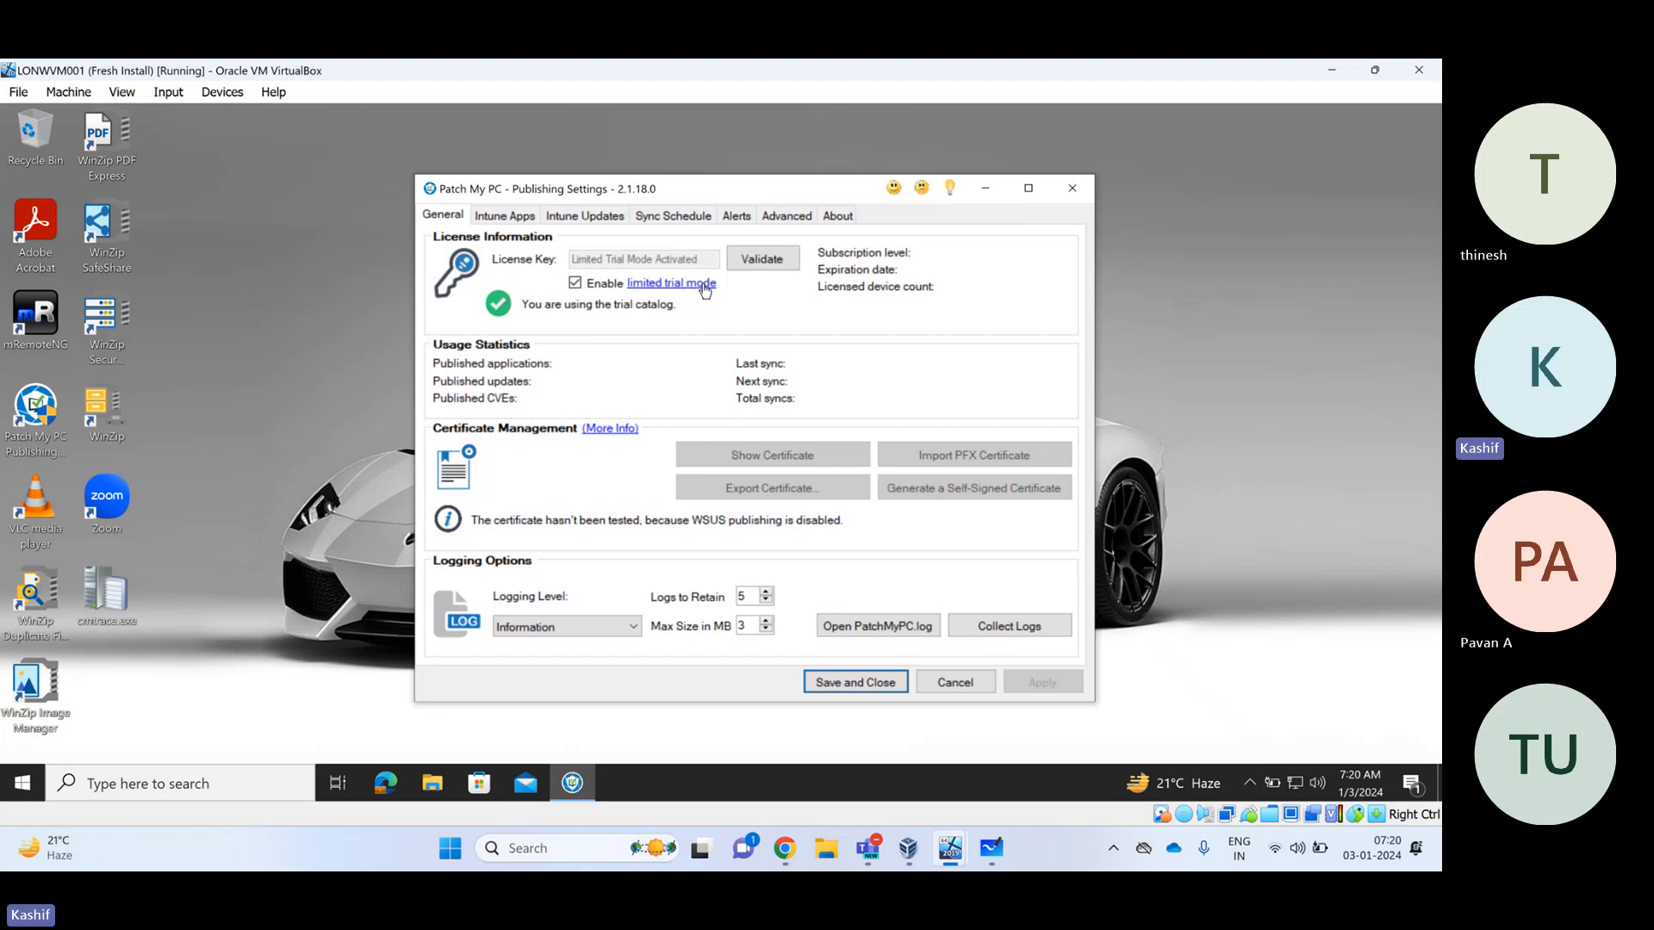
{"action": "left_click", "coordinate": [505, 217]}
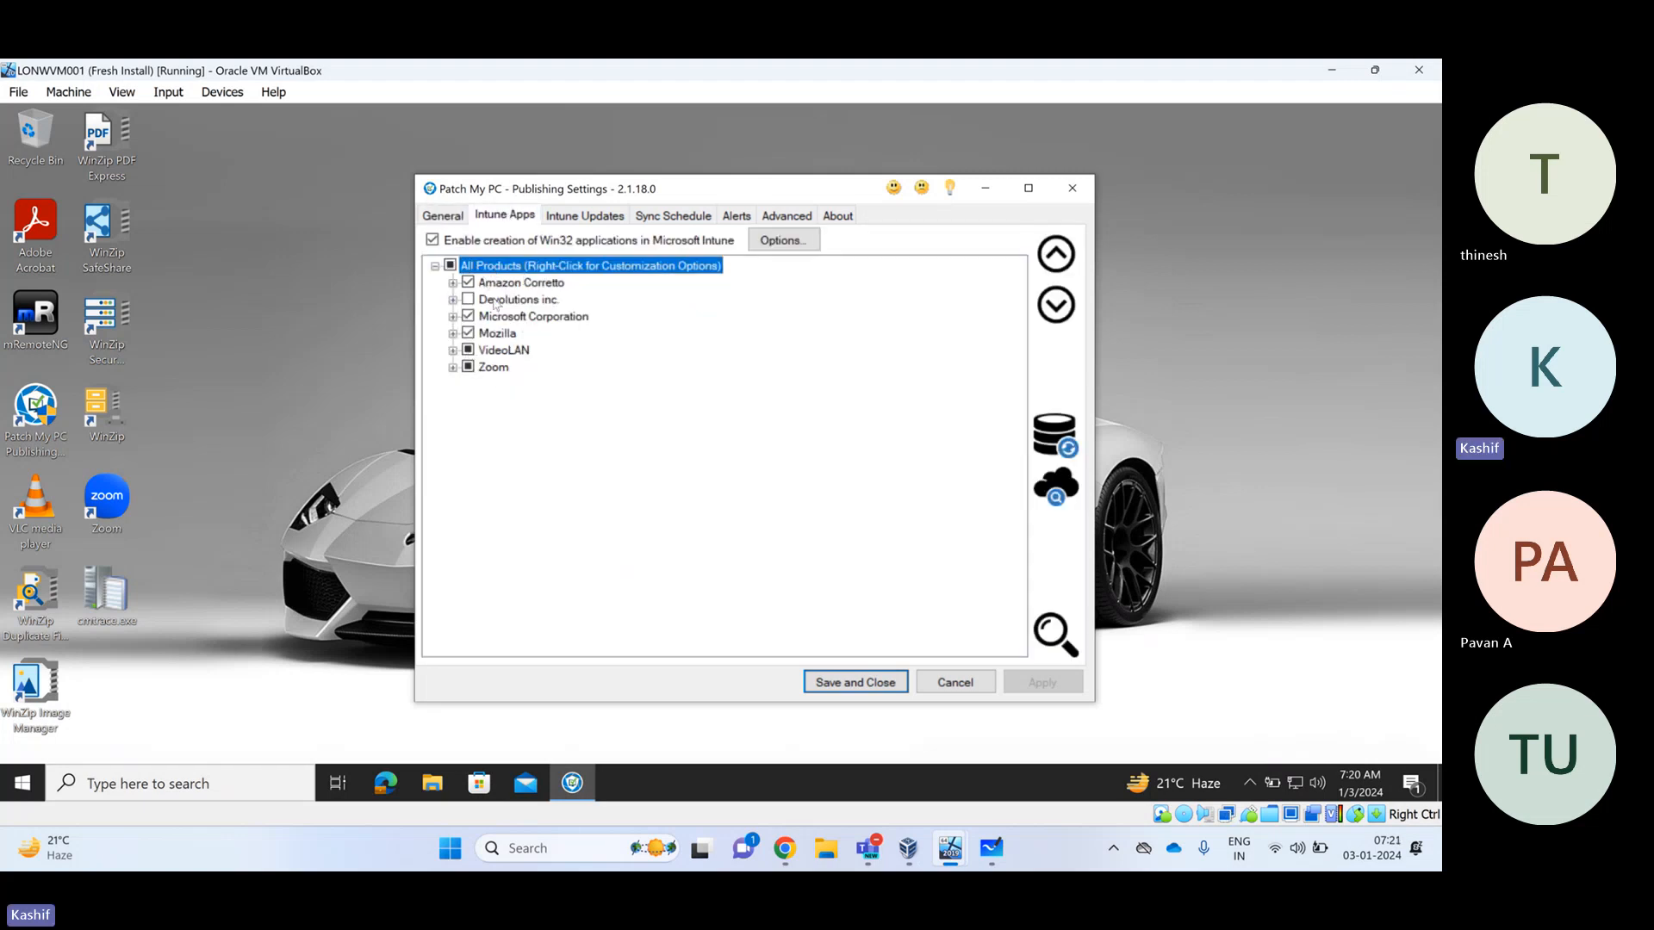
{"action": "left_click", "coordinate": [552, 216]}
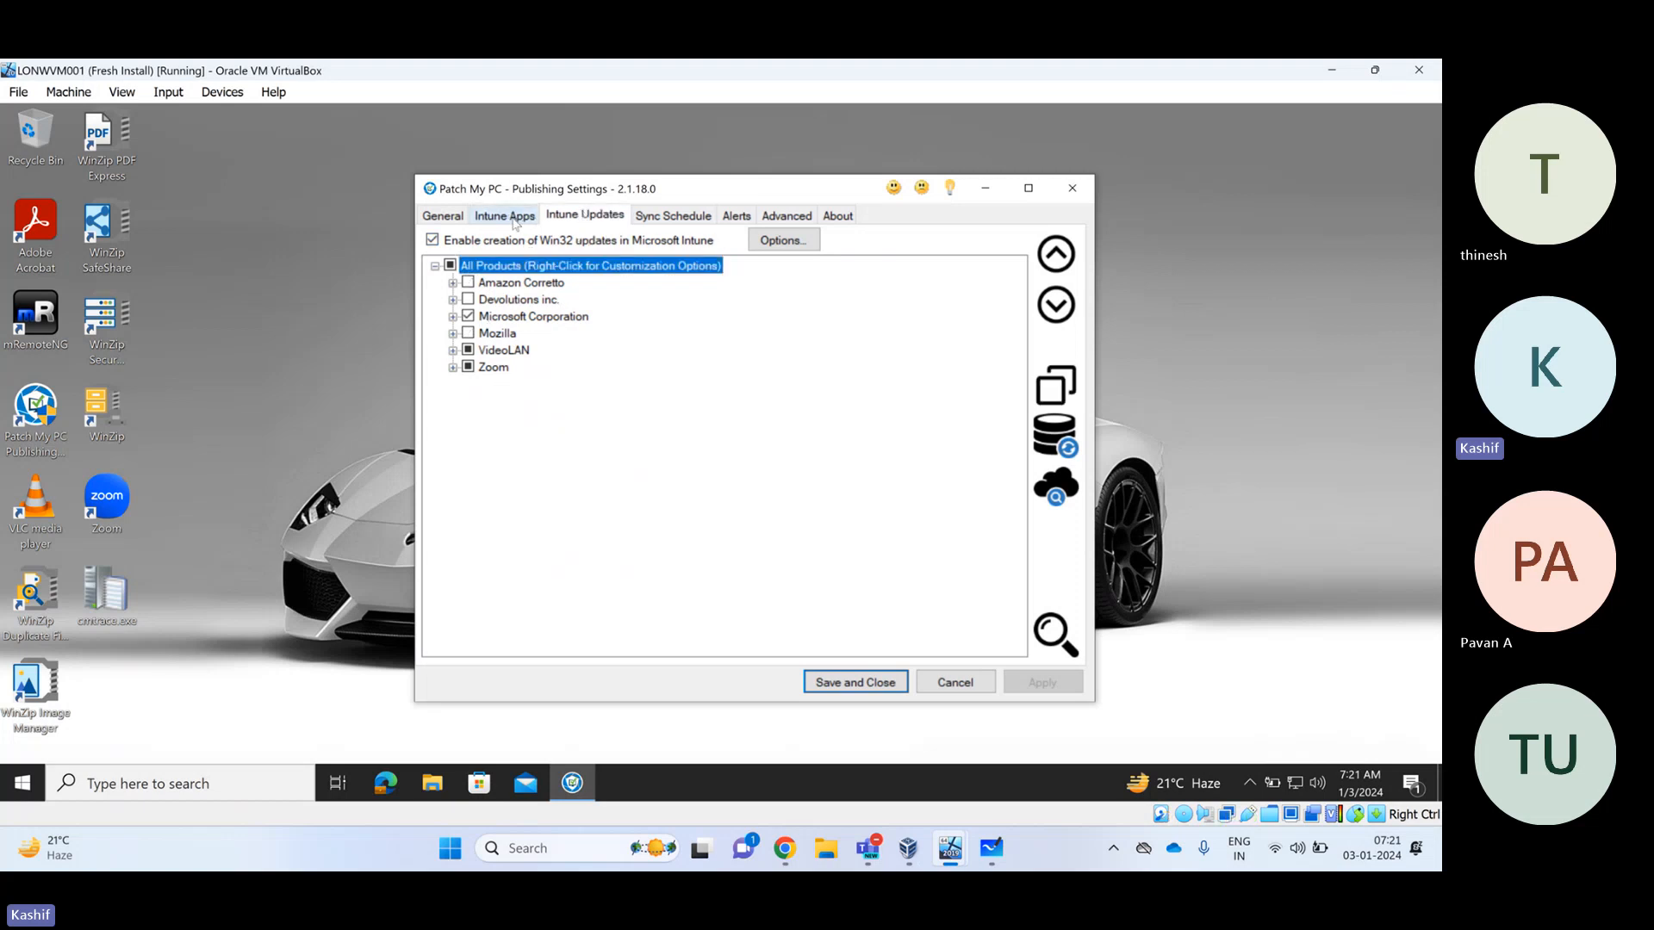
Review the Intune Apps, Intune Updates, General and Sync Schedule settings, highlighting the hour of the daily sync
{"action": "left_click", "coordinate": [514, 222]}
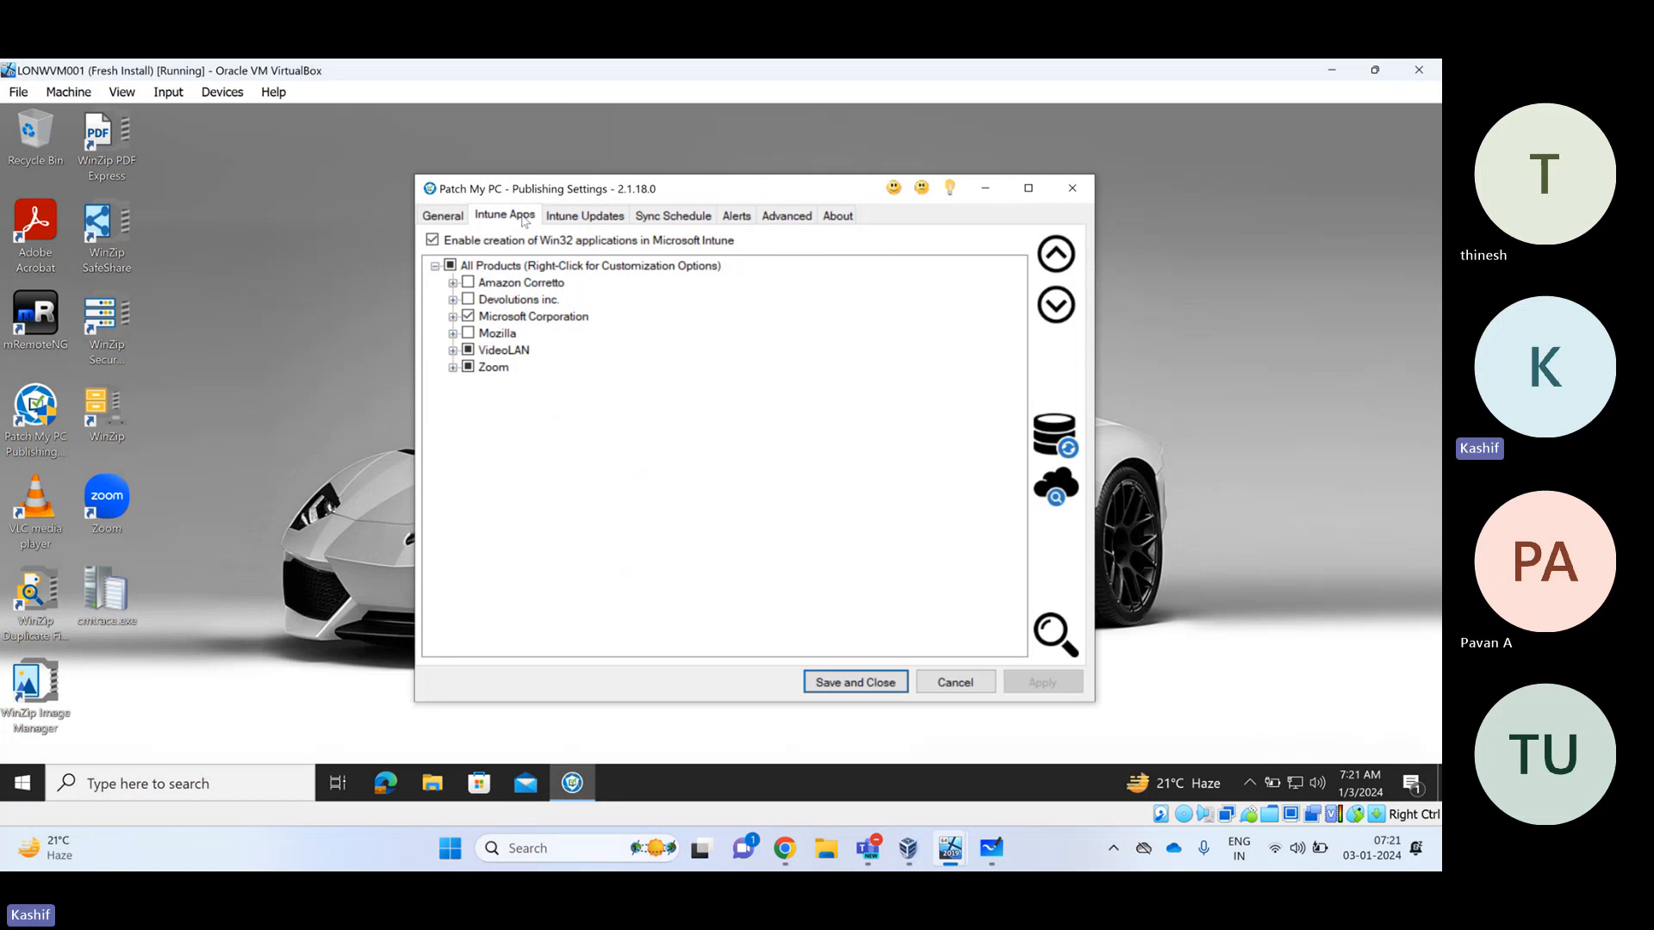
{"action": "left_click", "coordinate": [585, 216]}
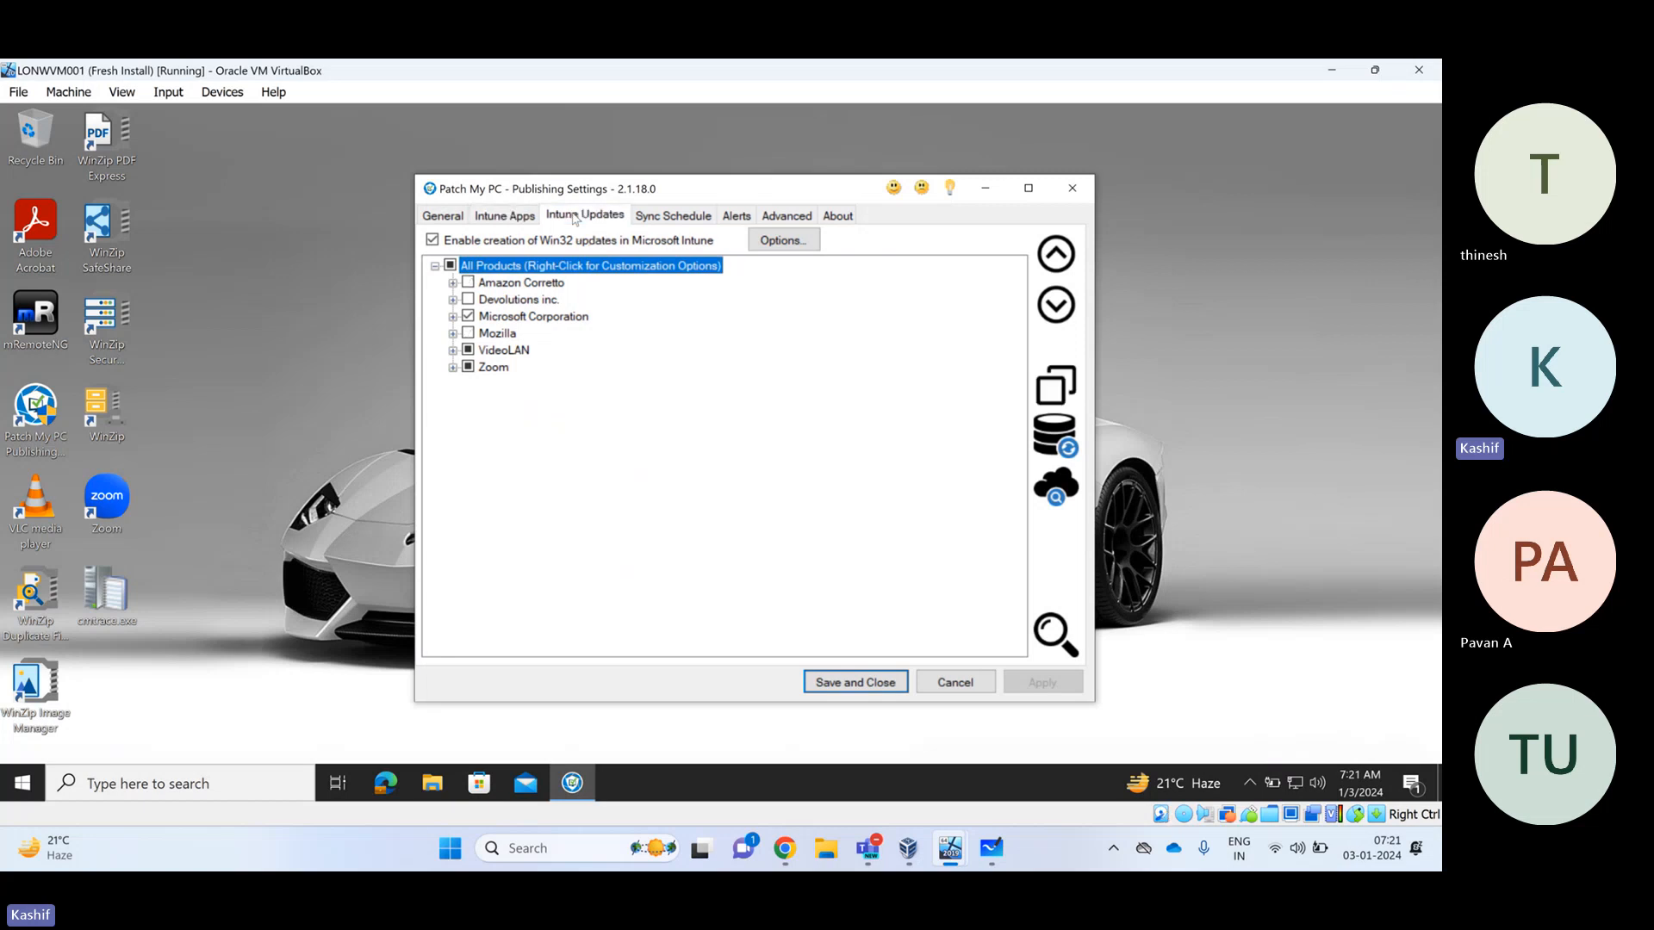
{"action": "left_click", "coordinate": [445, 216]}
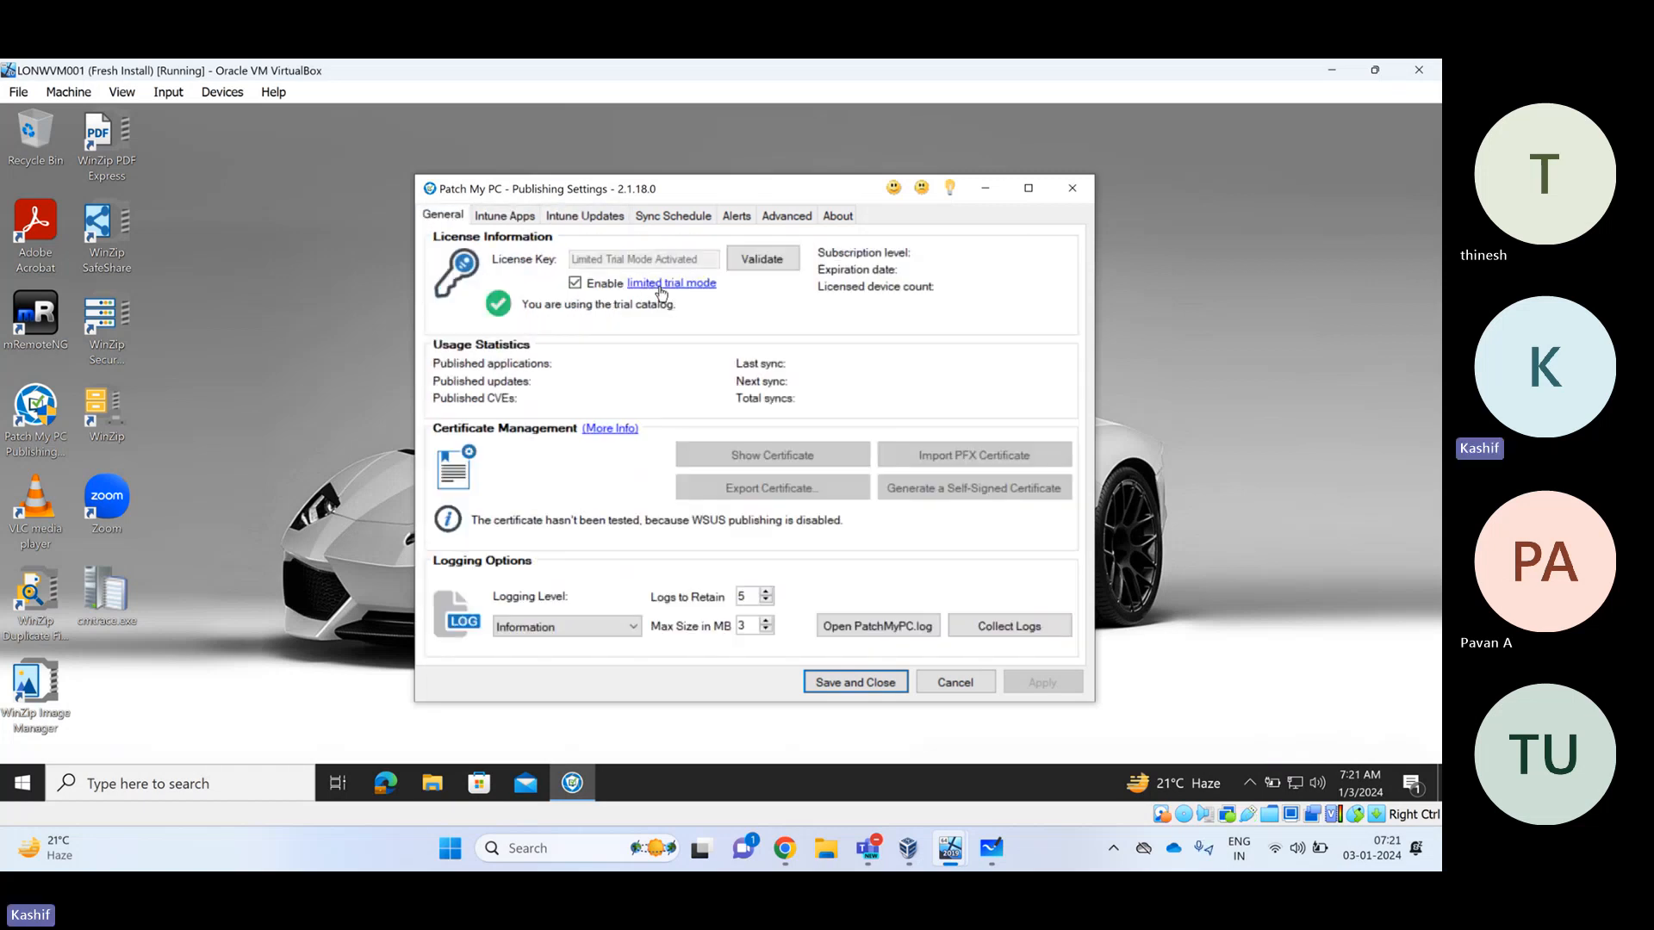
{"action": "left_click", "coordinate": [677, 217]}
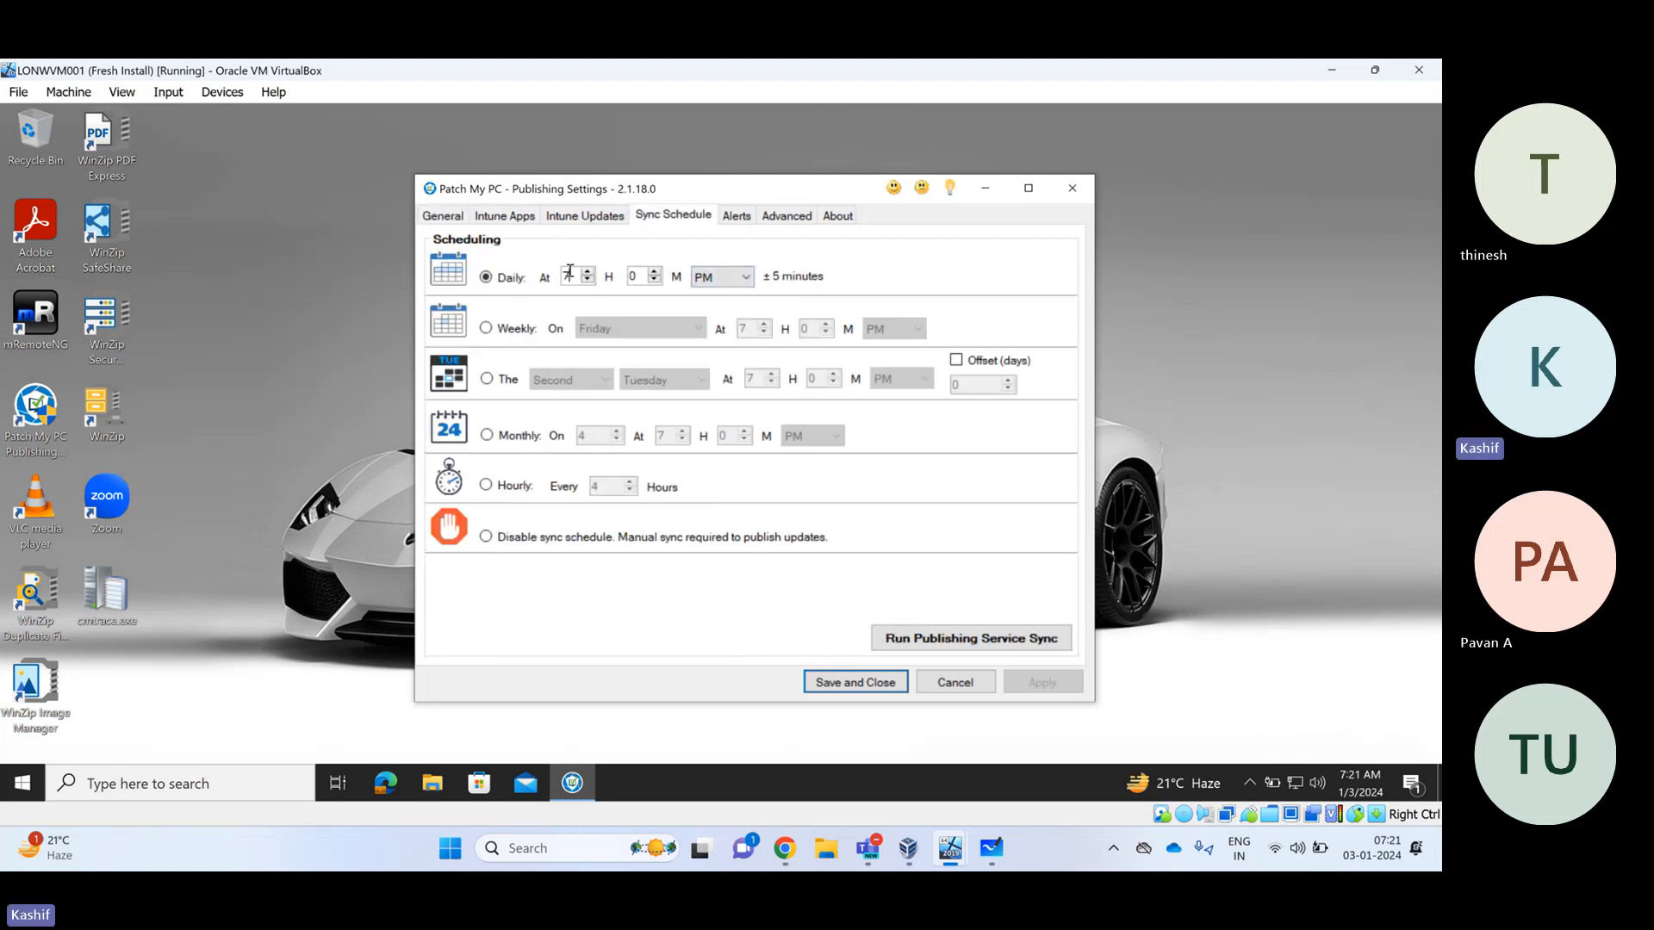
{"action": "left_click_drag", "start_coordinate": [569, 272], "coordinate": [534, 276]}
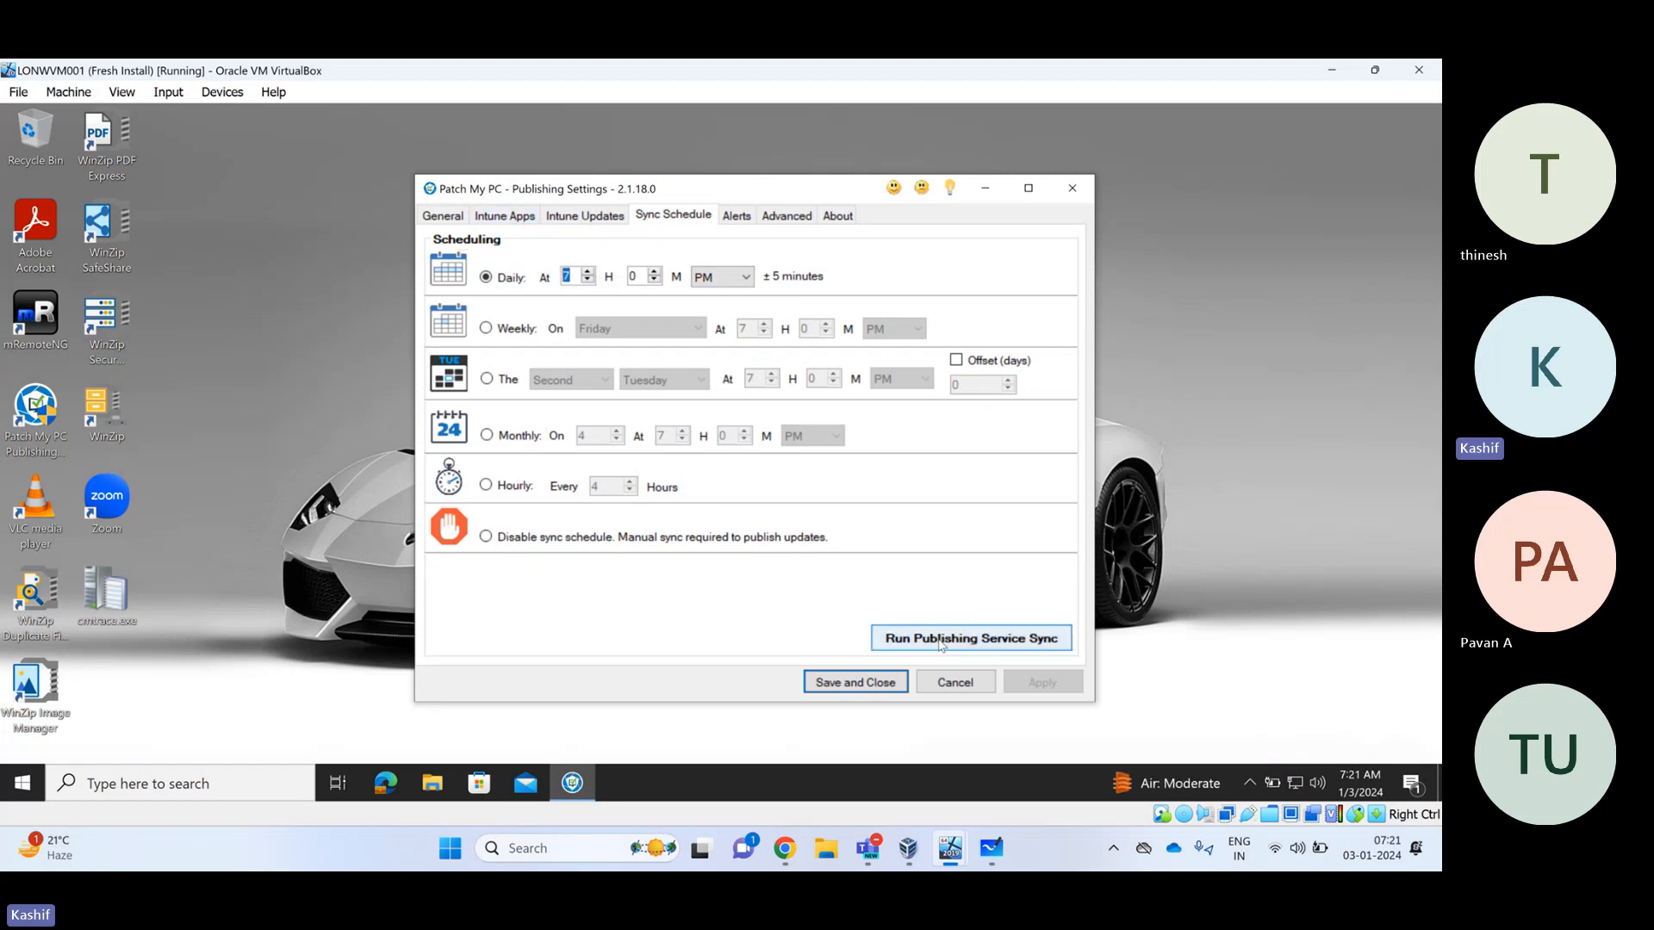
Switch to Chrome, open intune.microsoft.com in a new tab and sign in to the Intune admin center with the existing account
{"action": "left_click", "coordinate": [787, 852]}
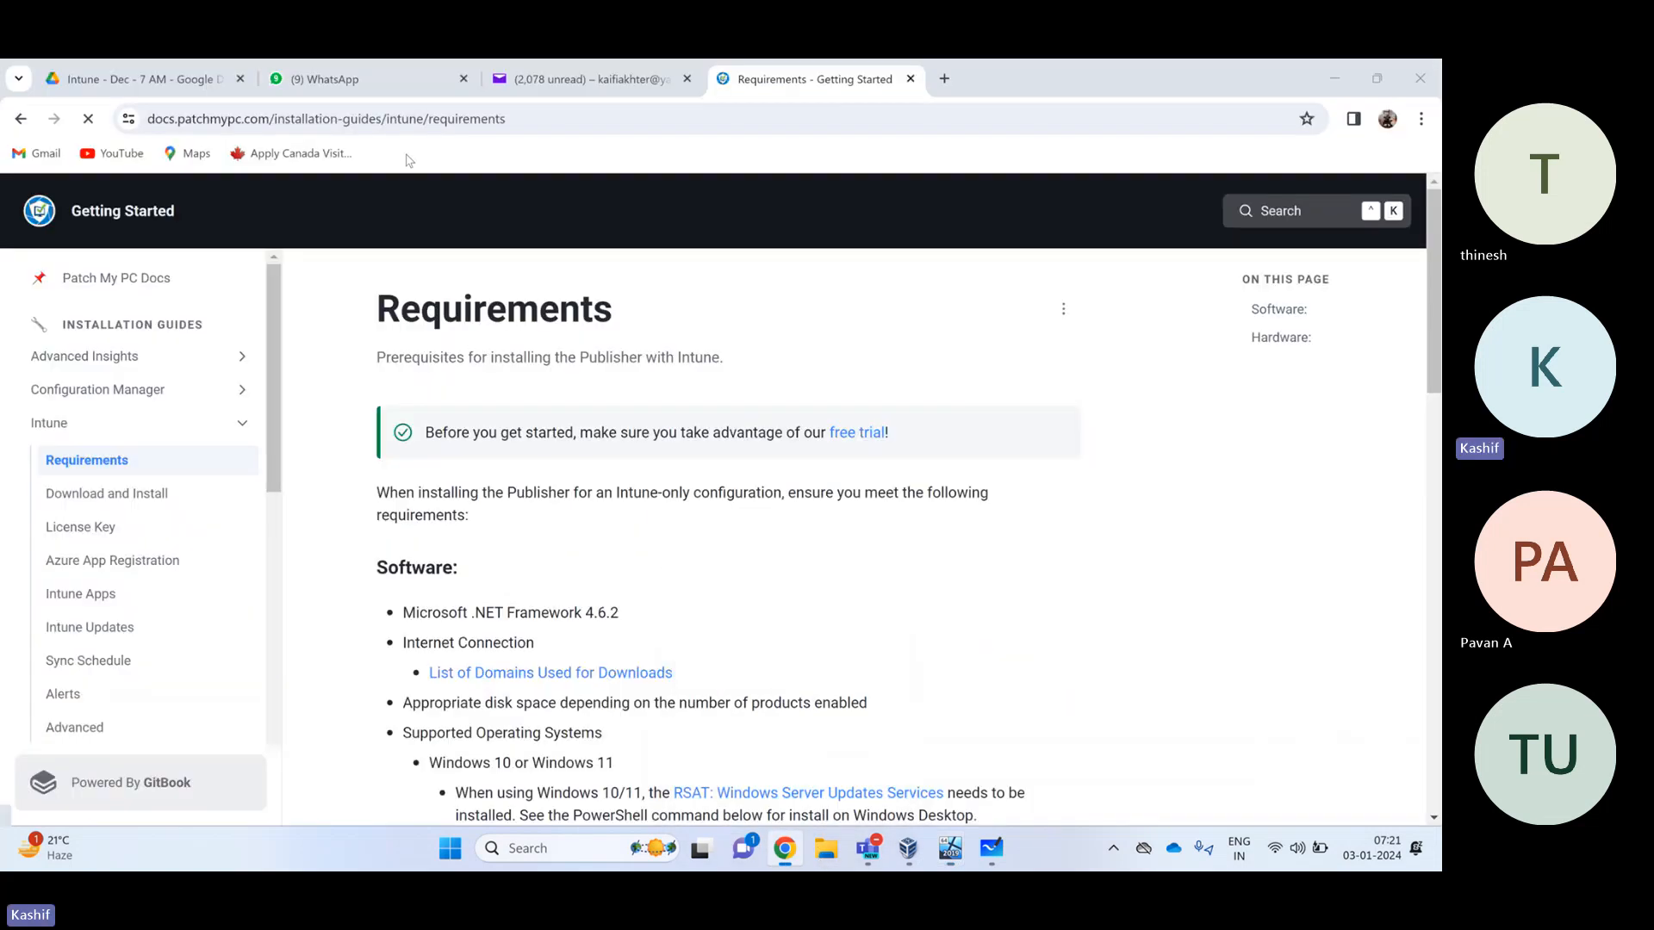
{"action": "left_click", "coordinate": [944, 79]}
{"action": "type", "text": "intu"}
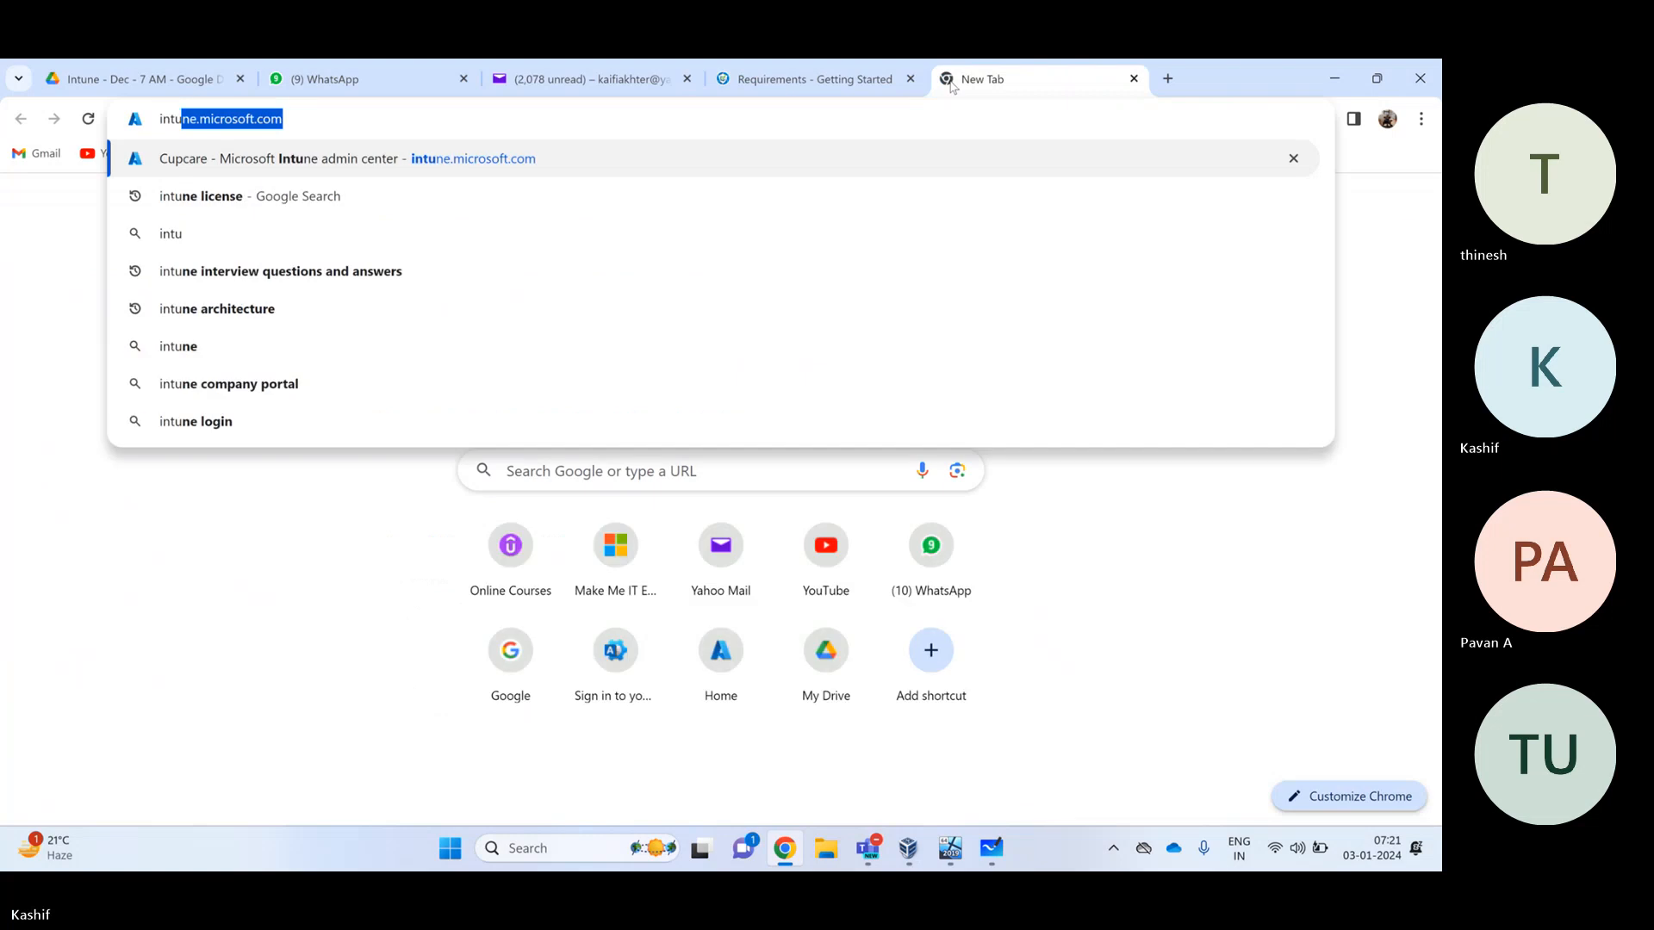
{"action": "key", "text": "Return"}
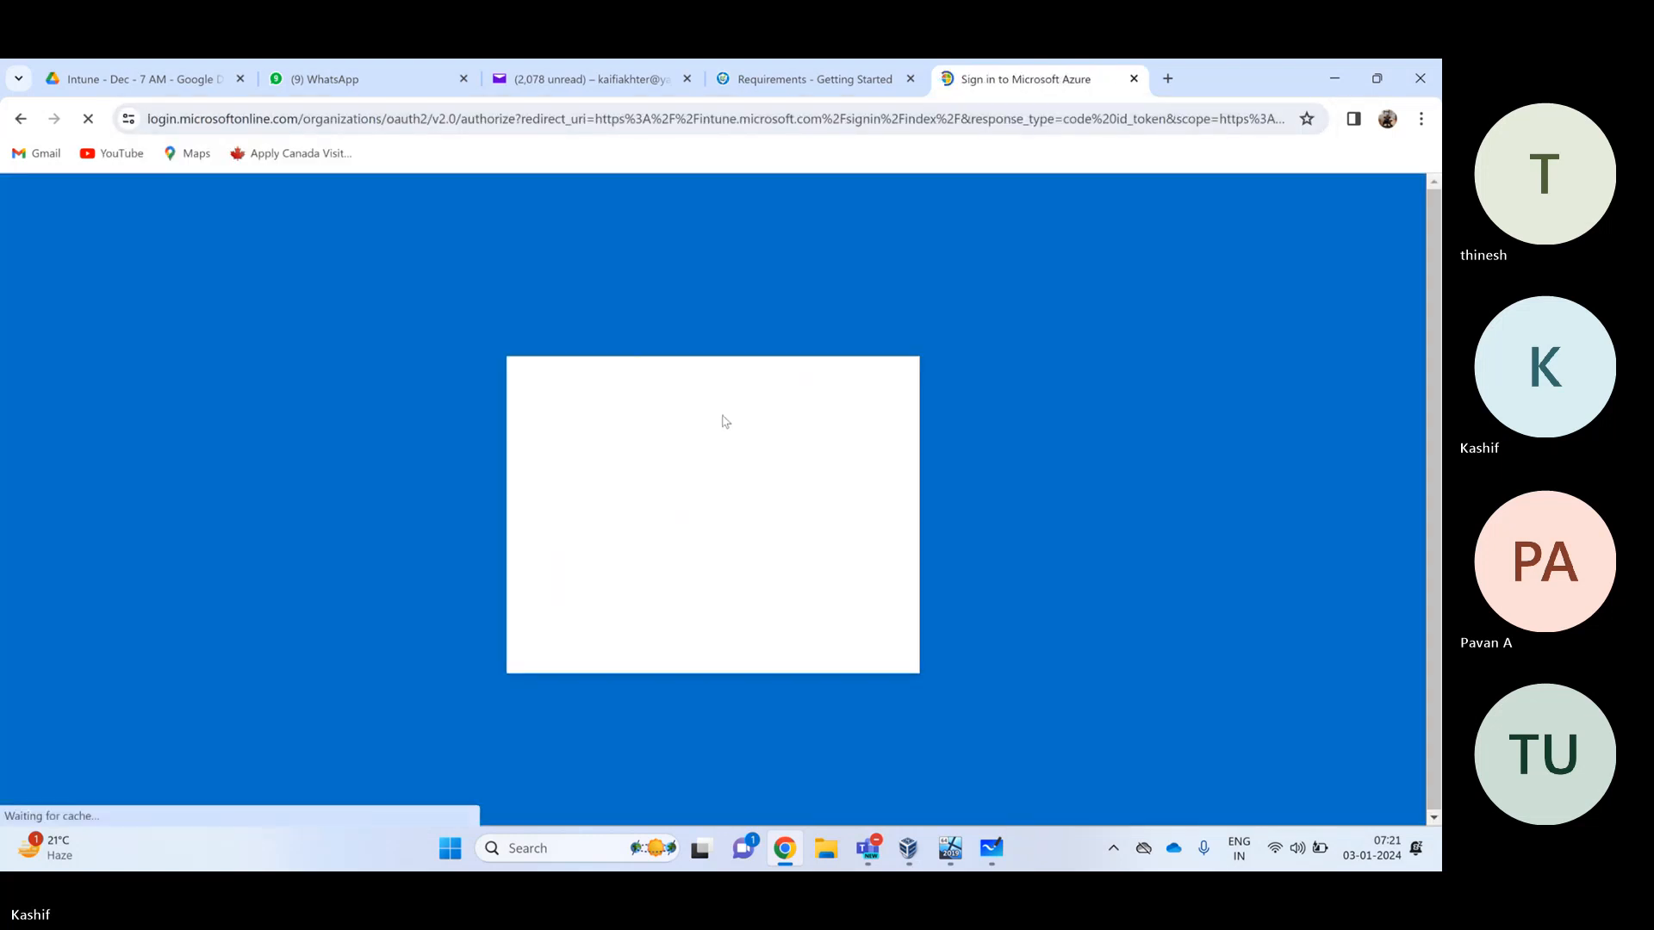
{"action": "left_click", "coordinate": [687, 419]}
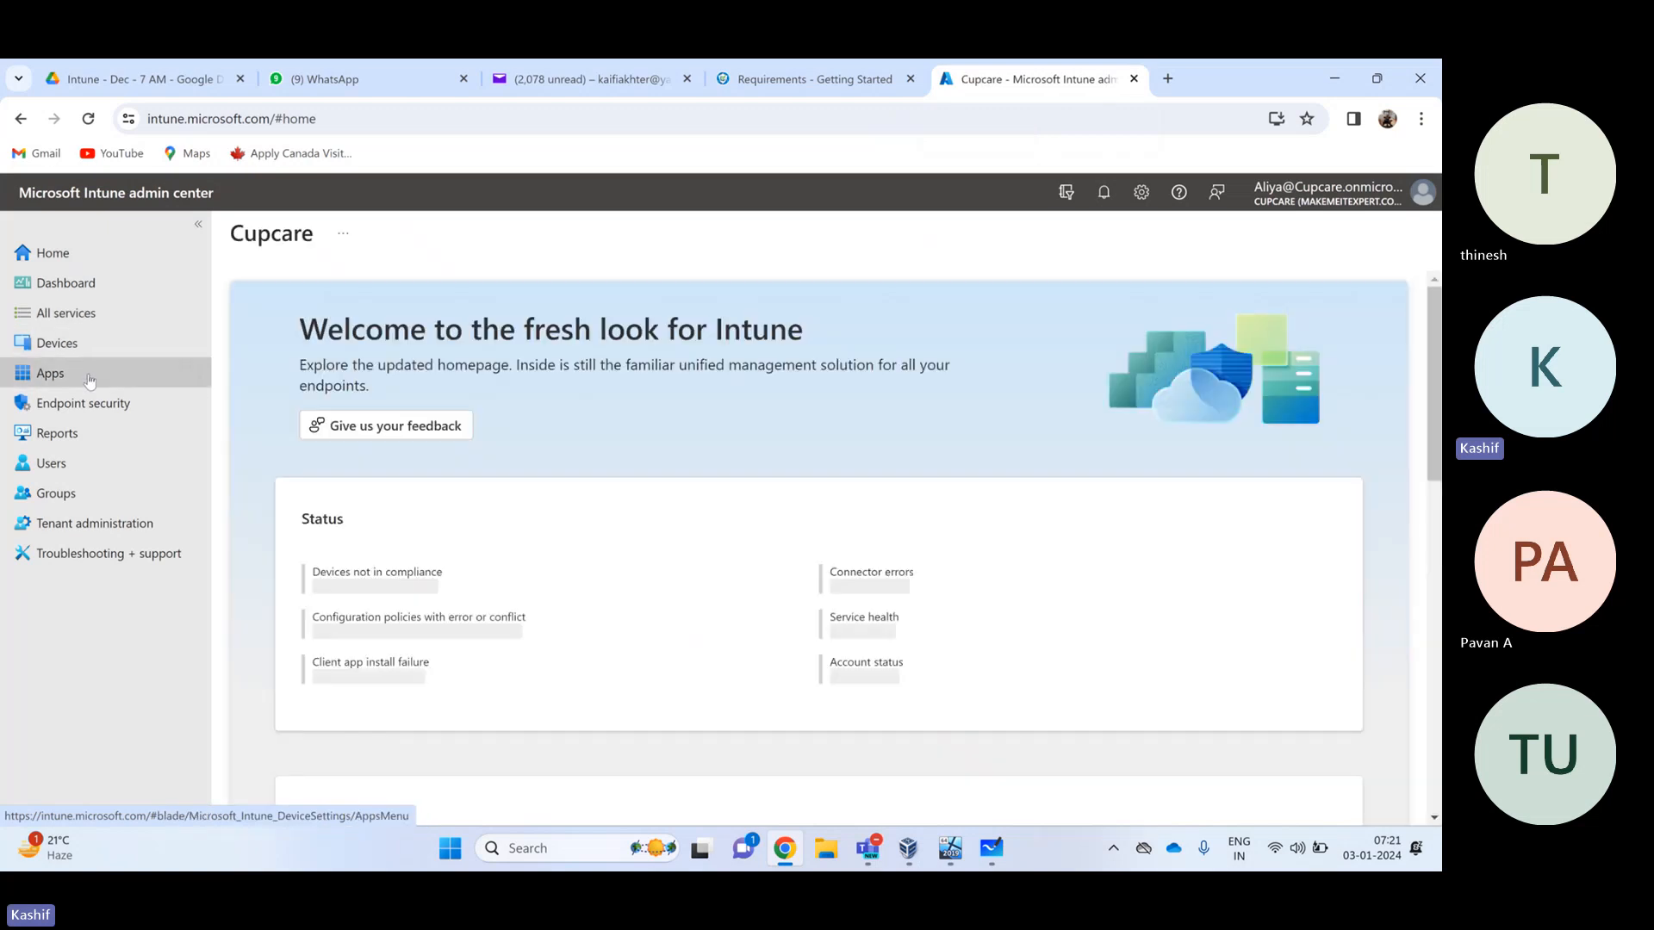
Open the list of Windows apps in Intune and highlight the two Amazon Corretto 8 entries
{"action": "left_click", "coordinate": [89, 380]}
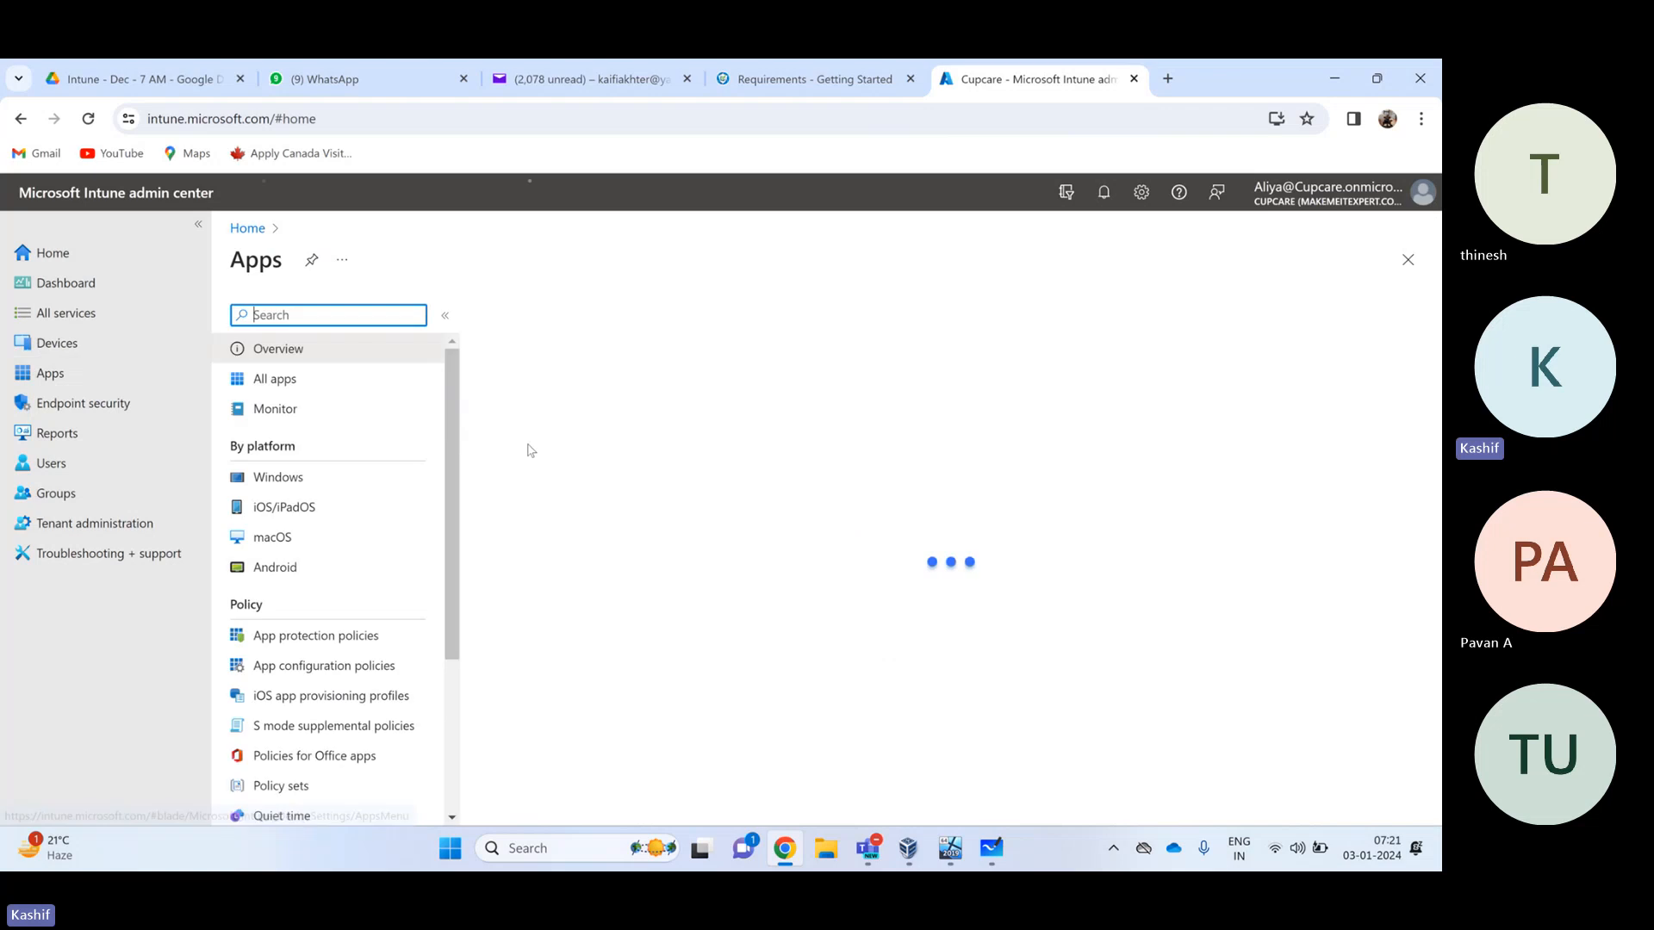
{"action": "left_click", "coordinate": [304, 486]}
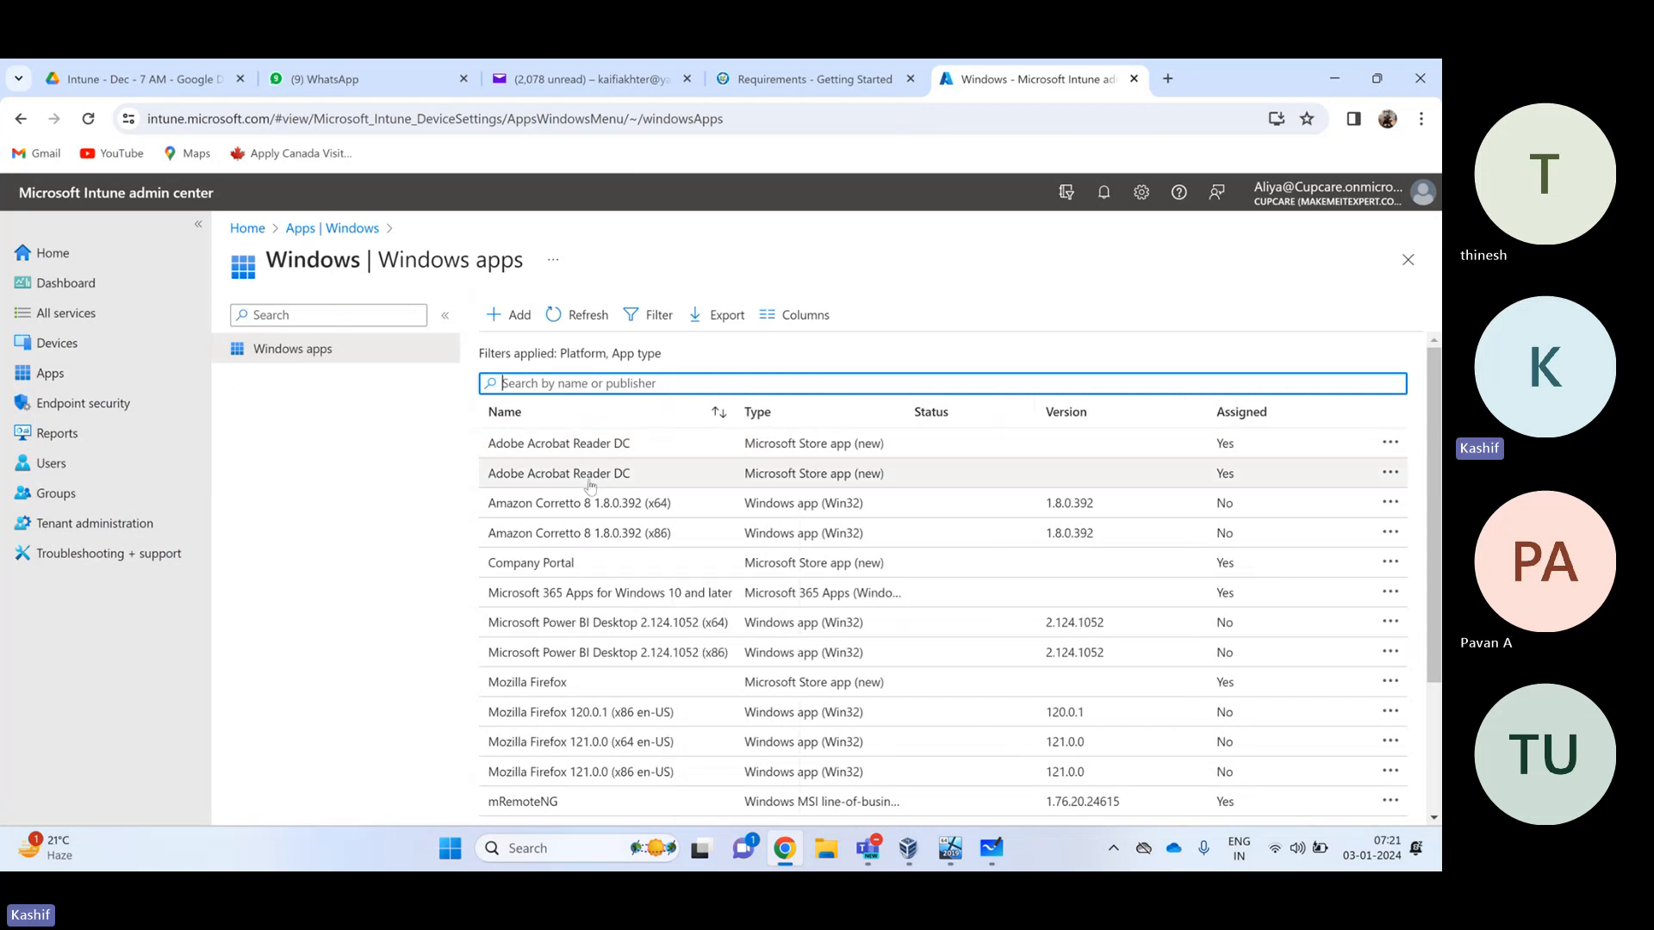
{"action": "left_click_drag", "start_coordinate": [488, 504], "coordinate": [1382, 541]}
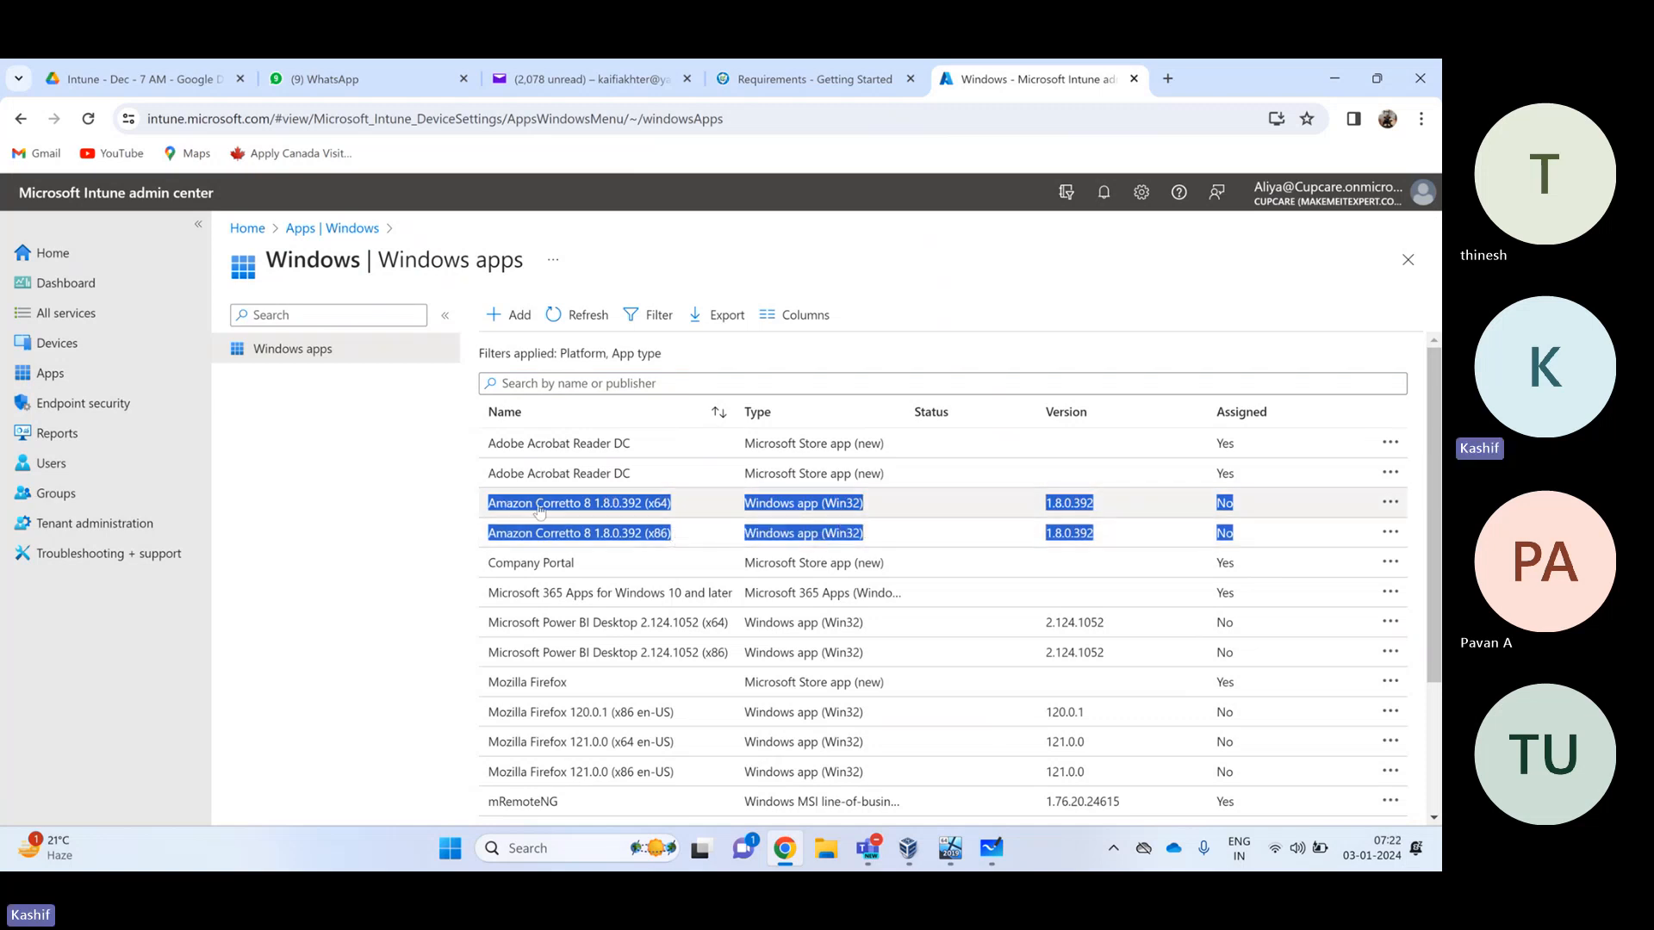
Open the Amazon Corretto 8 x64 app and highlight its app package file name in the overview
{"action": "left_click", "coordinate": [596, 503]}
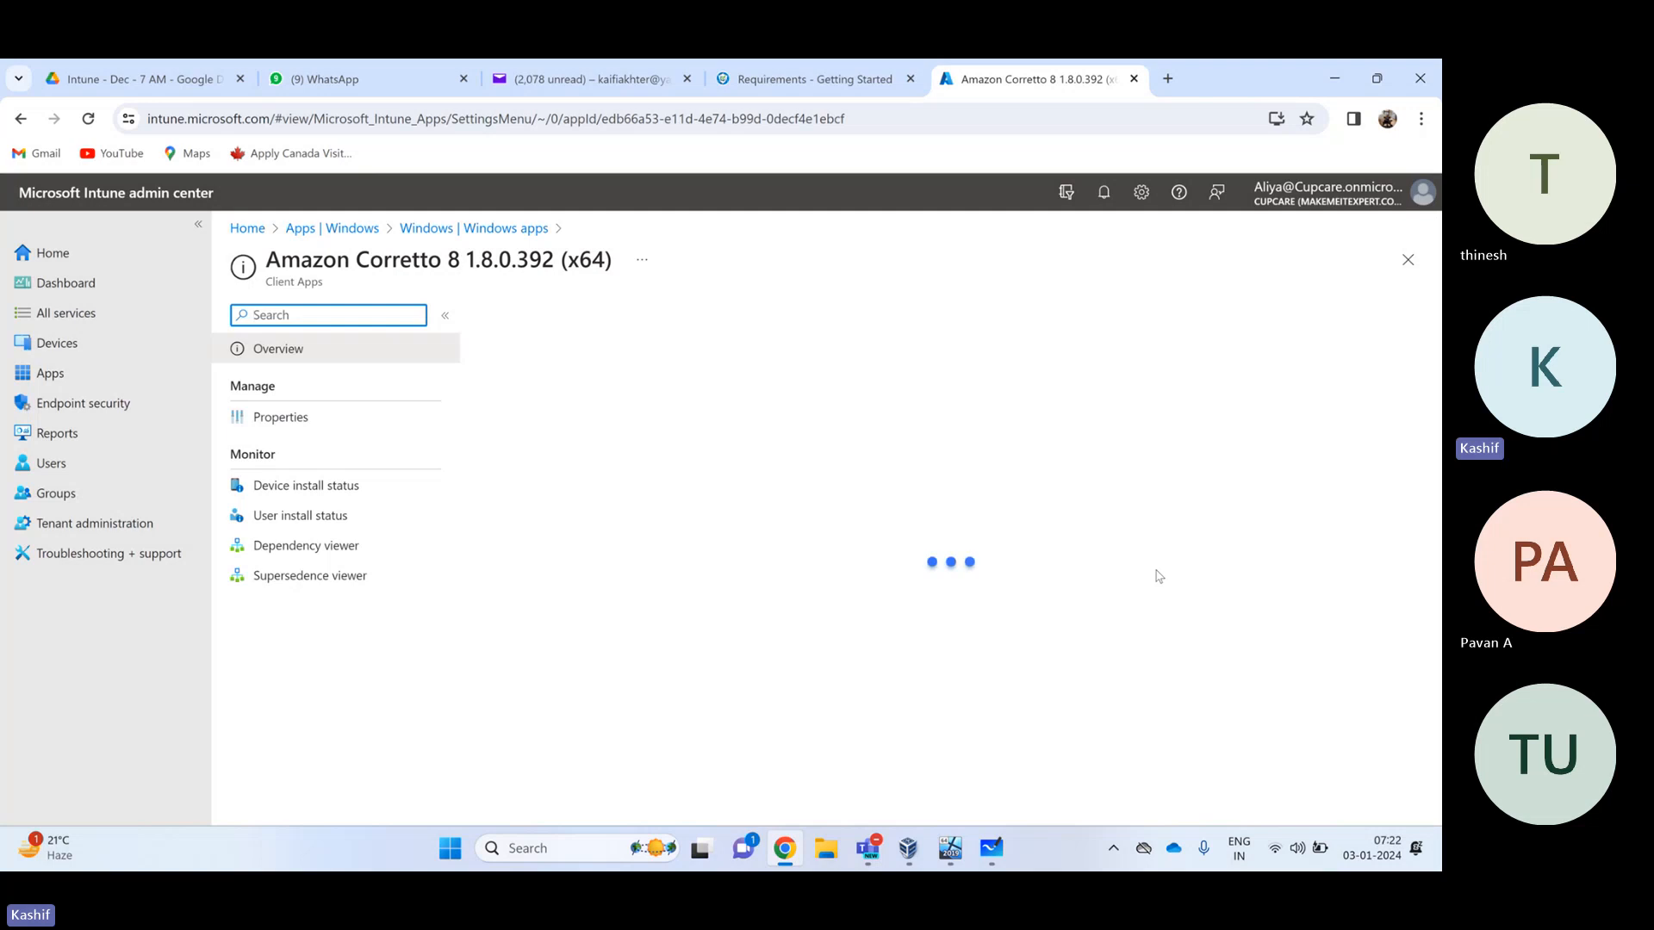
{"action": "left_click_drag", "start_coordinate": [1071, 494], "coordinate": [1259, 497]}
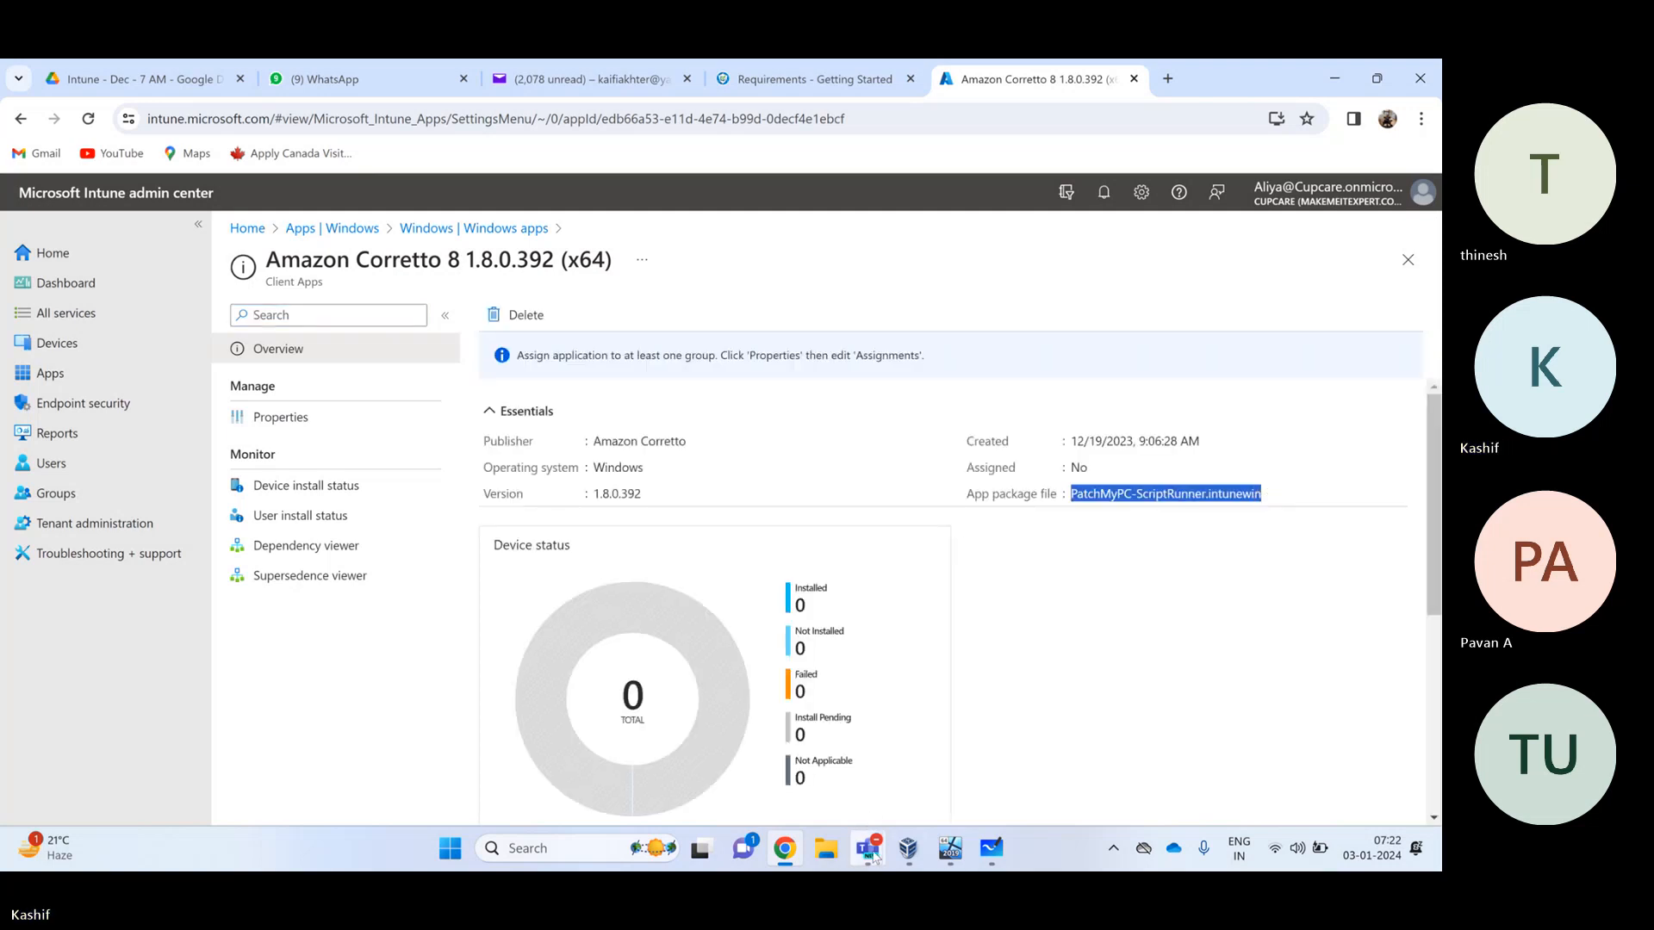
{"action": "mouse_move", "coordinate": [868, 849]}
{"action": "left_click", "coordinate": [1008, 755]}
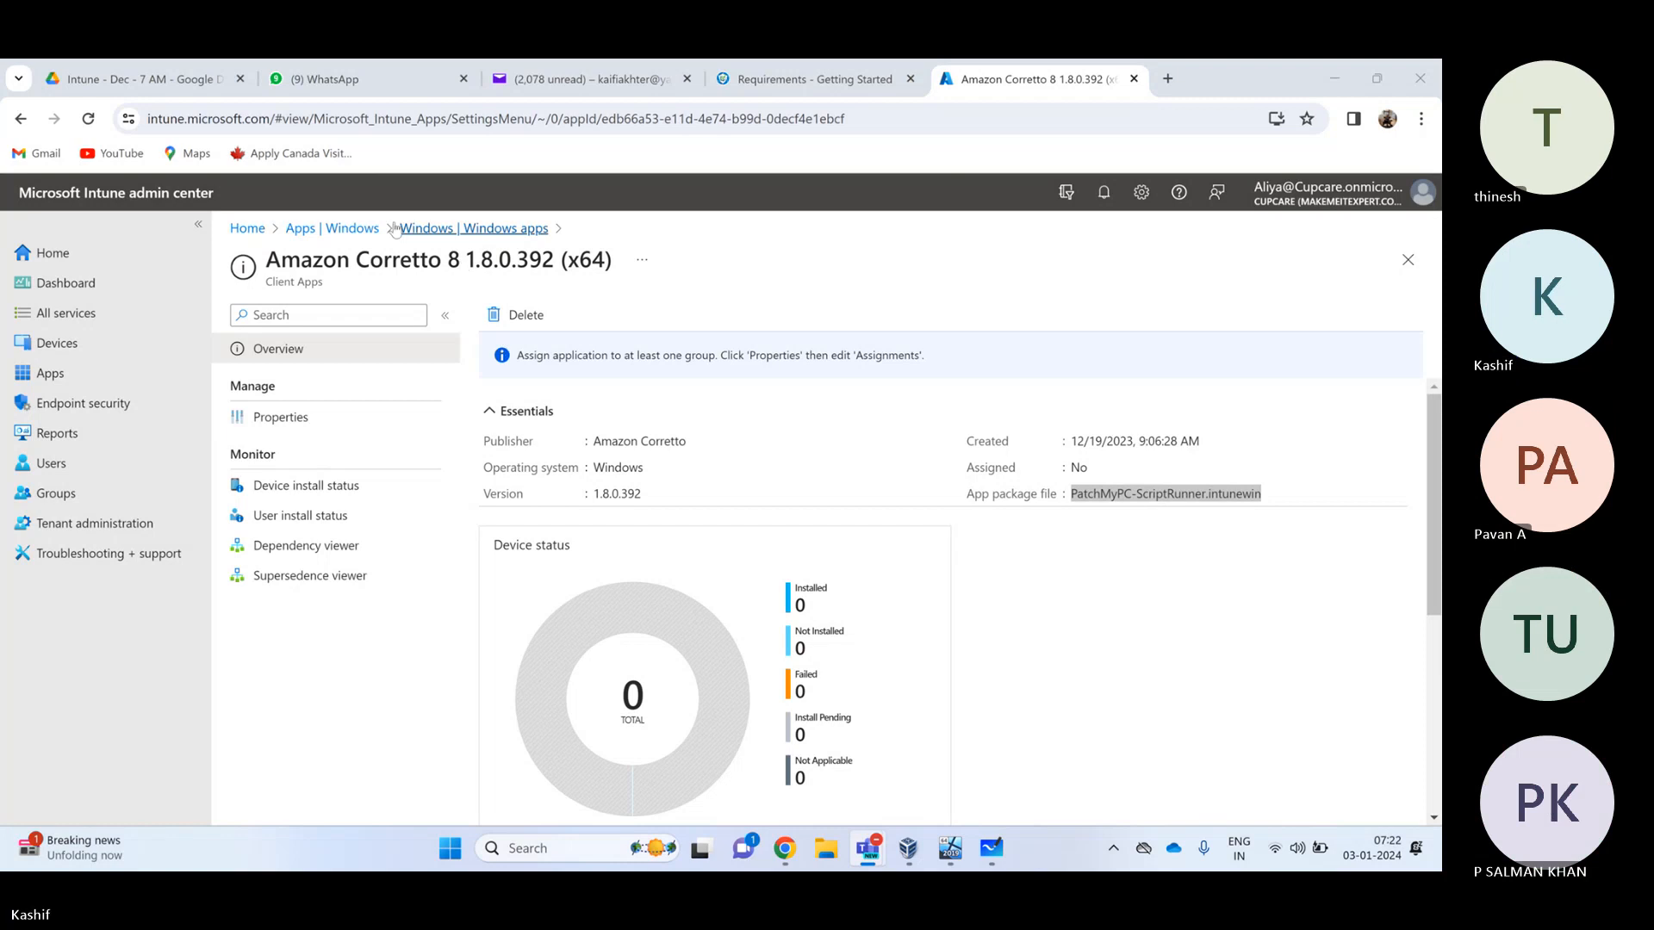
Return to the Windows apps list and highlight the versioned Mozilla Firefox entries and the VLC and Zoom update entries
{"action": "left_click", "coordinate": [424, 228]}
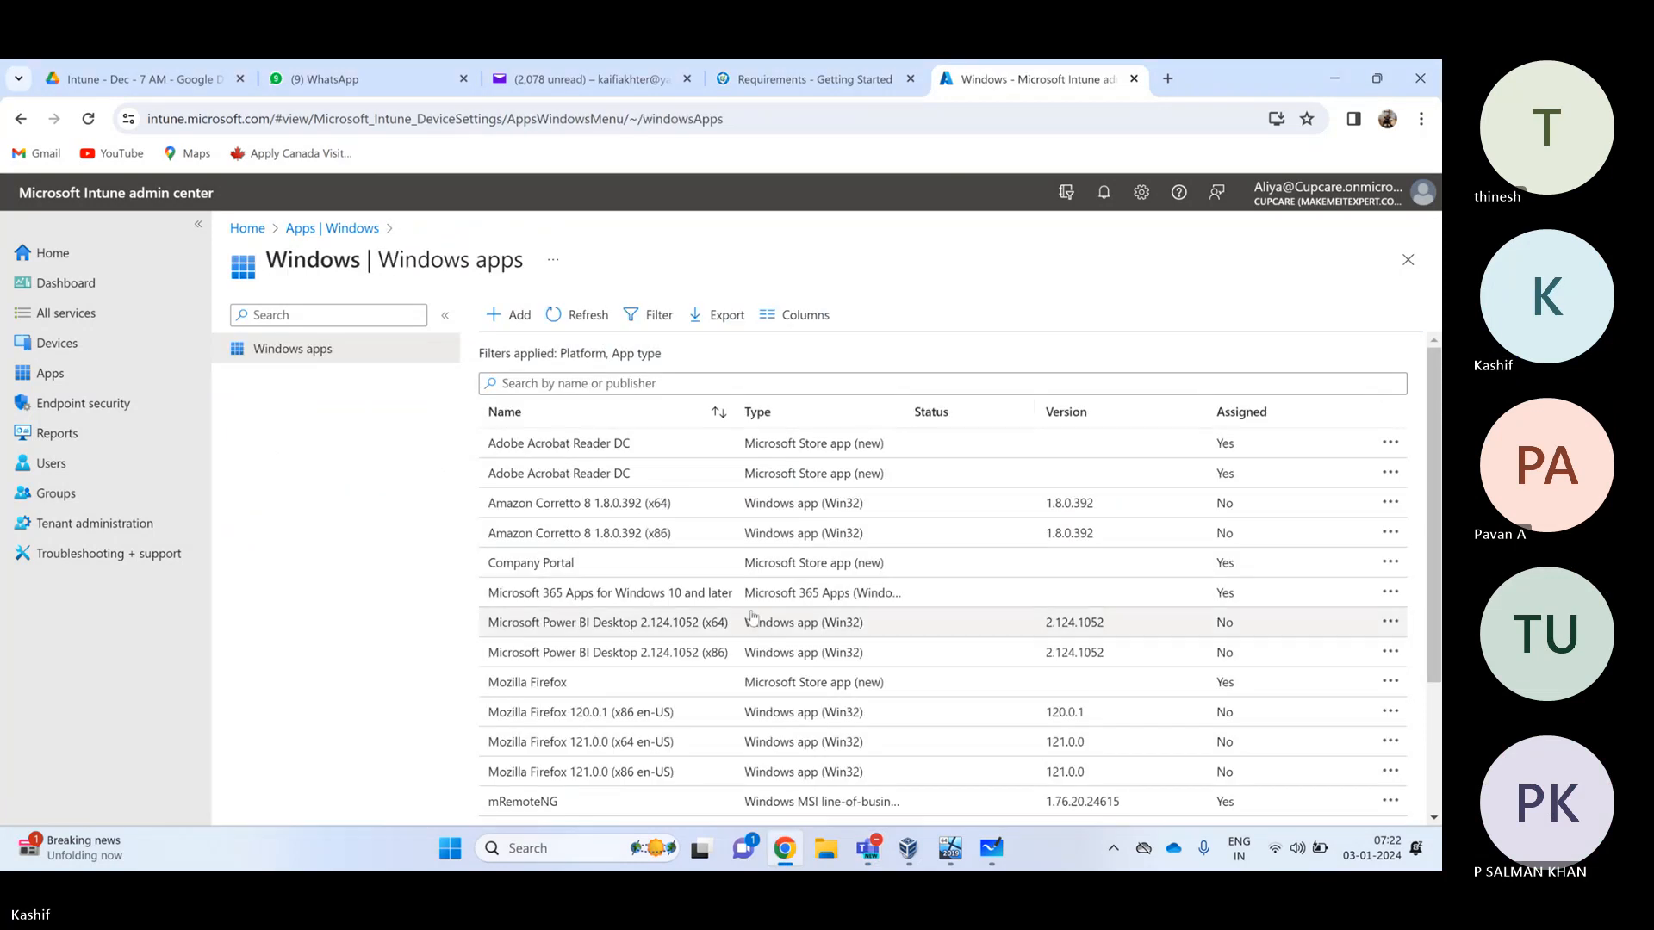
{"action": "scroll", "coordinate": [690, 600], "scroll_direction": "down", "scroll_amount": 2}
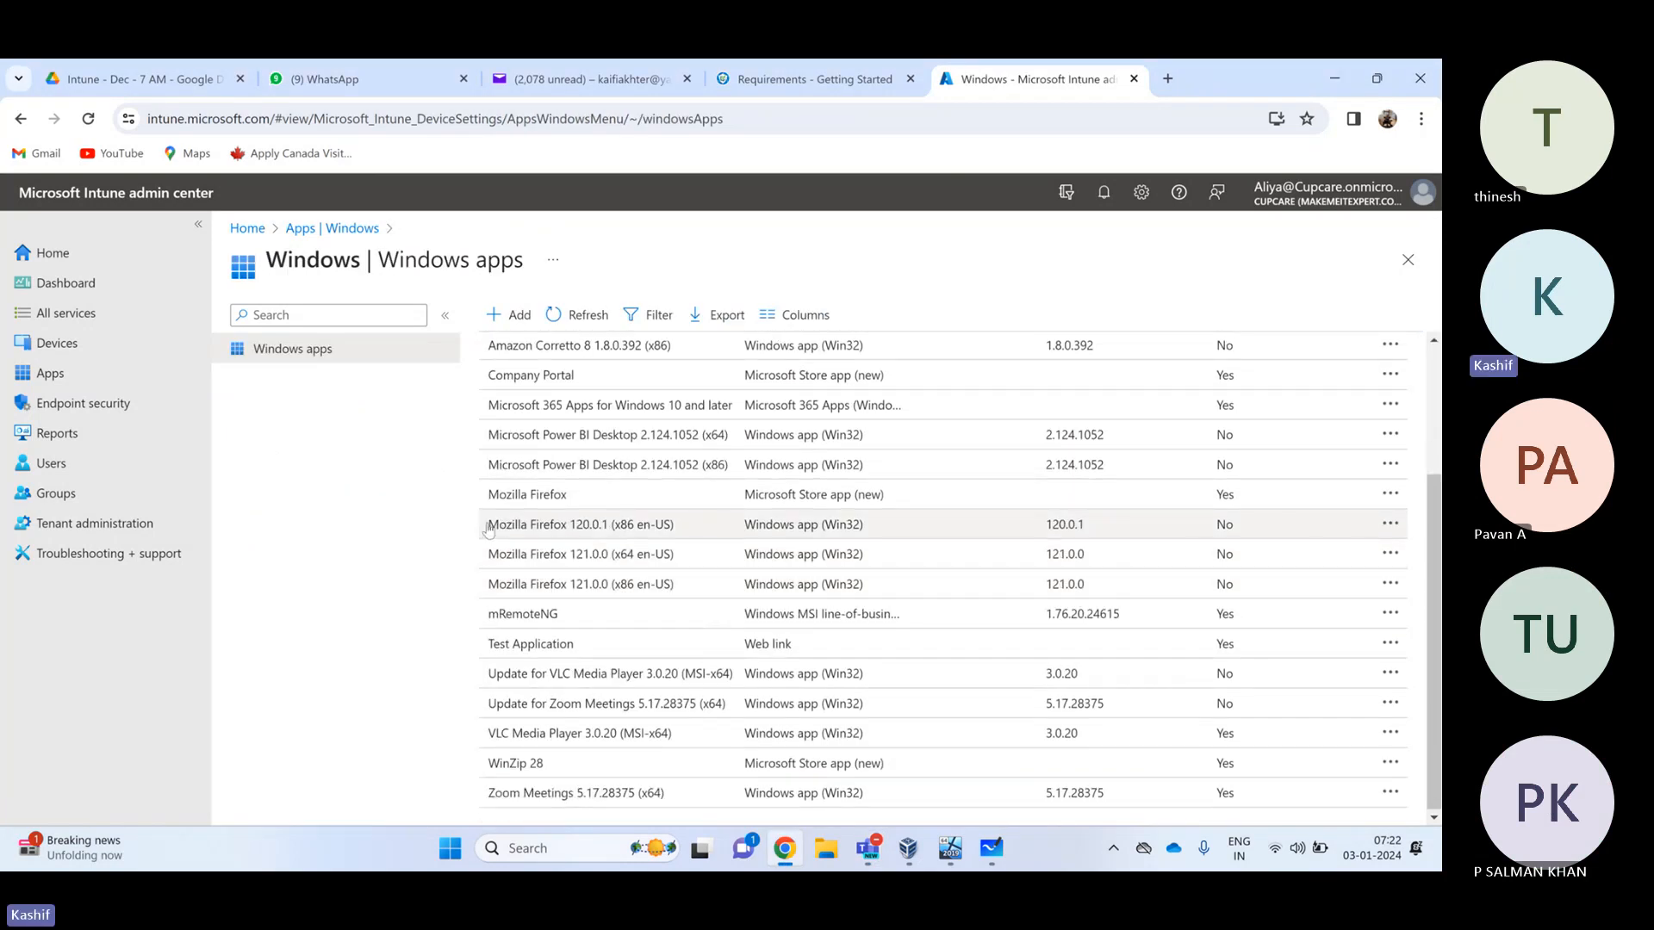
{"action": "left_click_drag", "start_coordinate": [487, 524], "coordinate": [1149, 587]}
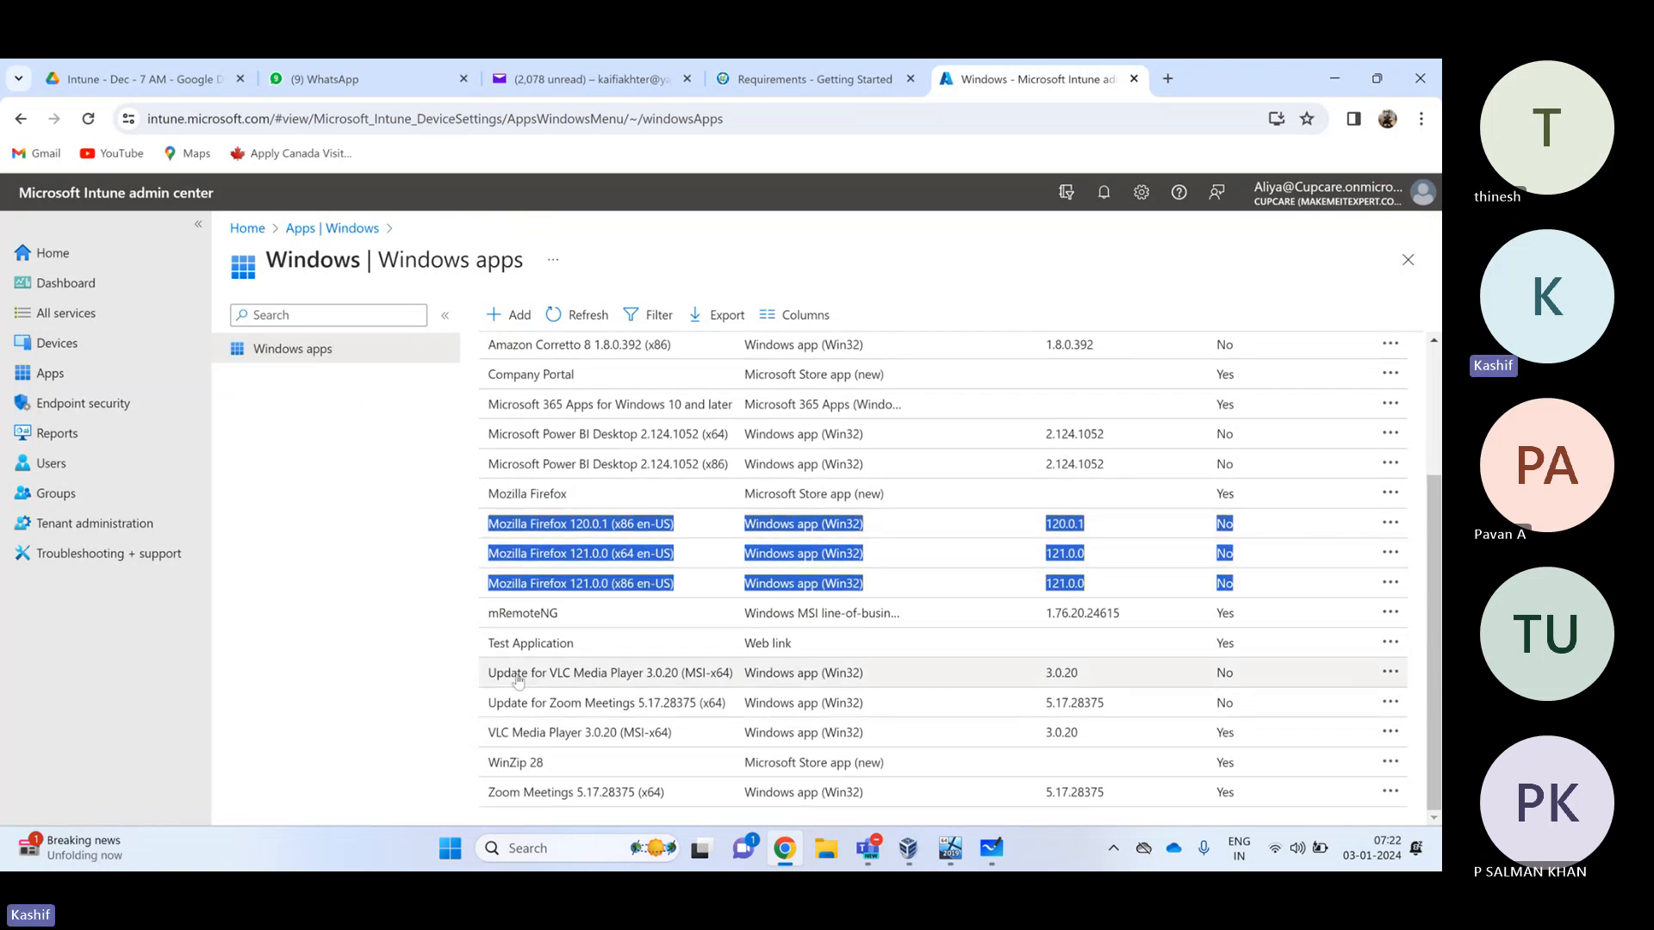
{"action": "left_click_drag", "start_coordinate": [517, 681], "coordinate": [1364, 705]}
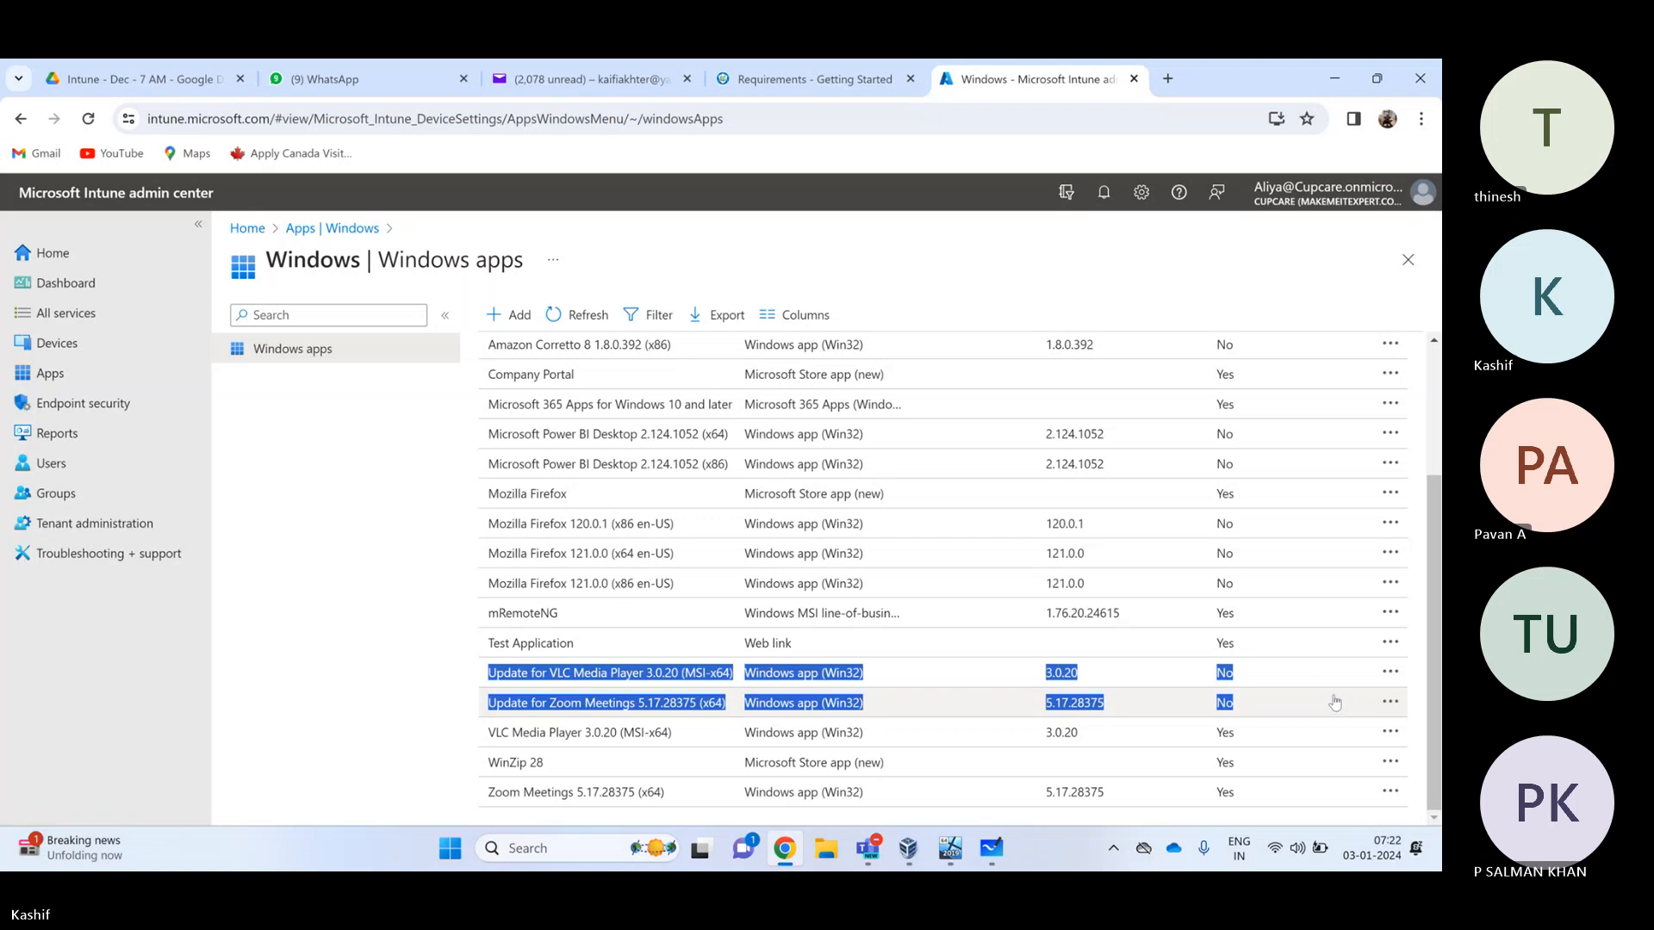
Switch to the Google Drive folder of Intune class recordings and look up the session on Patch My PC integration, number 17
{"action": "left_click", "coordinate": [110, 77]}
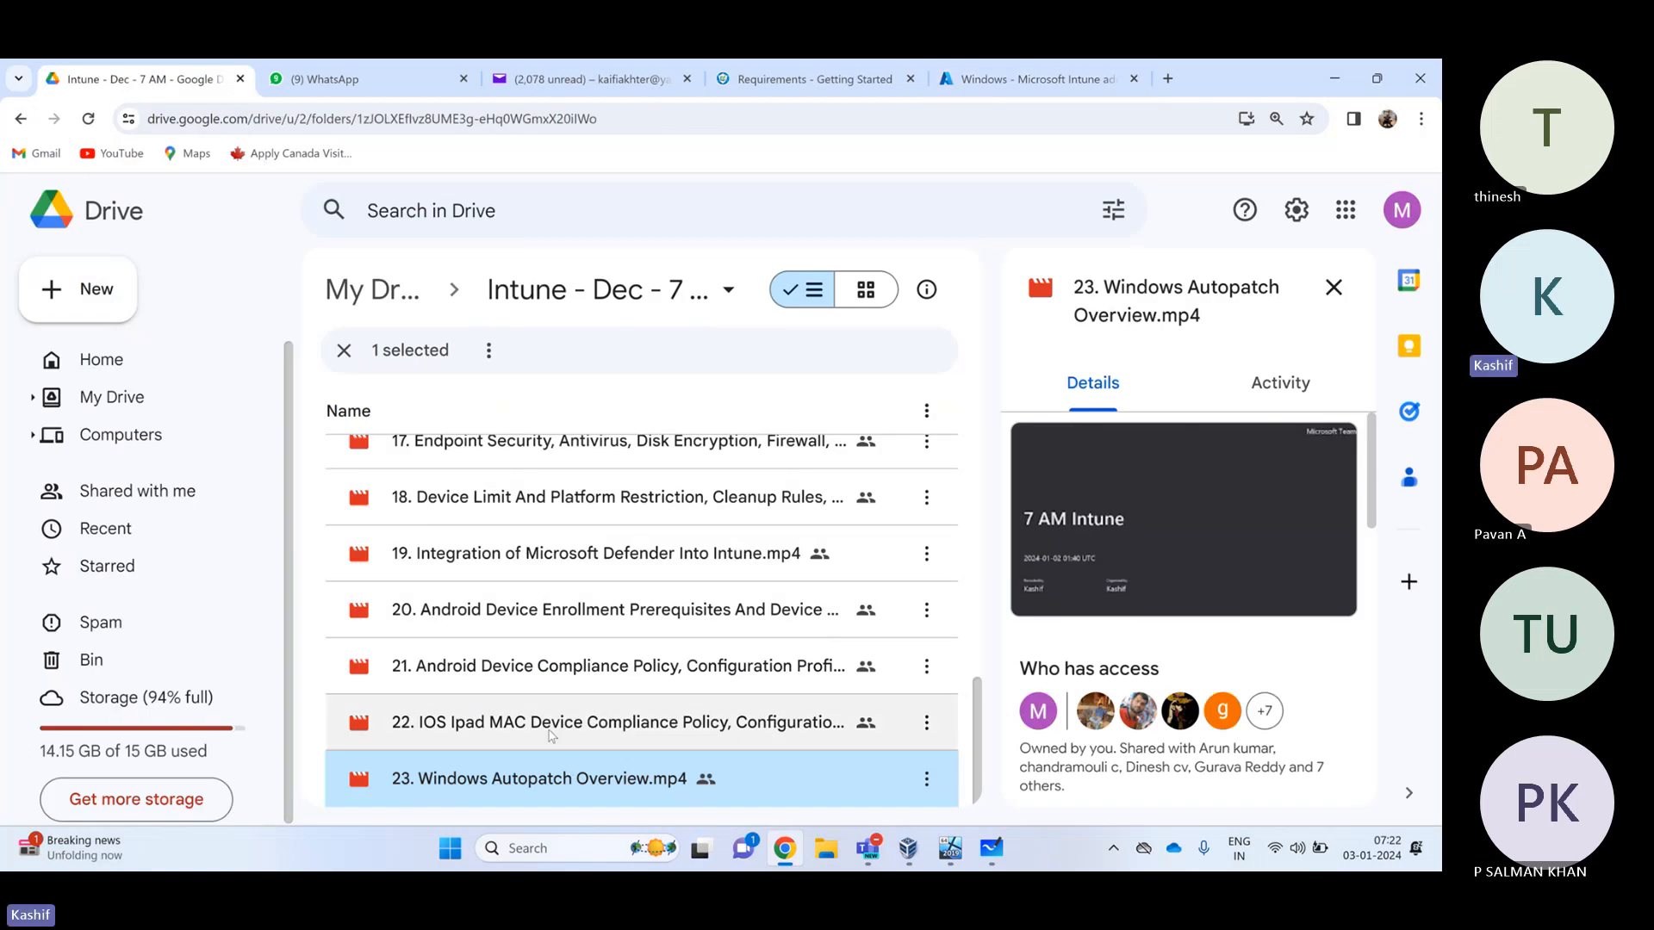
{"action": "key", "text": "Up"}
{"action": "key", "text": "Up"}
{"action": "key", "text": "Up"}
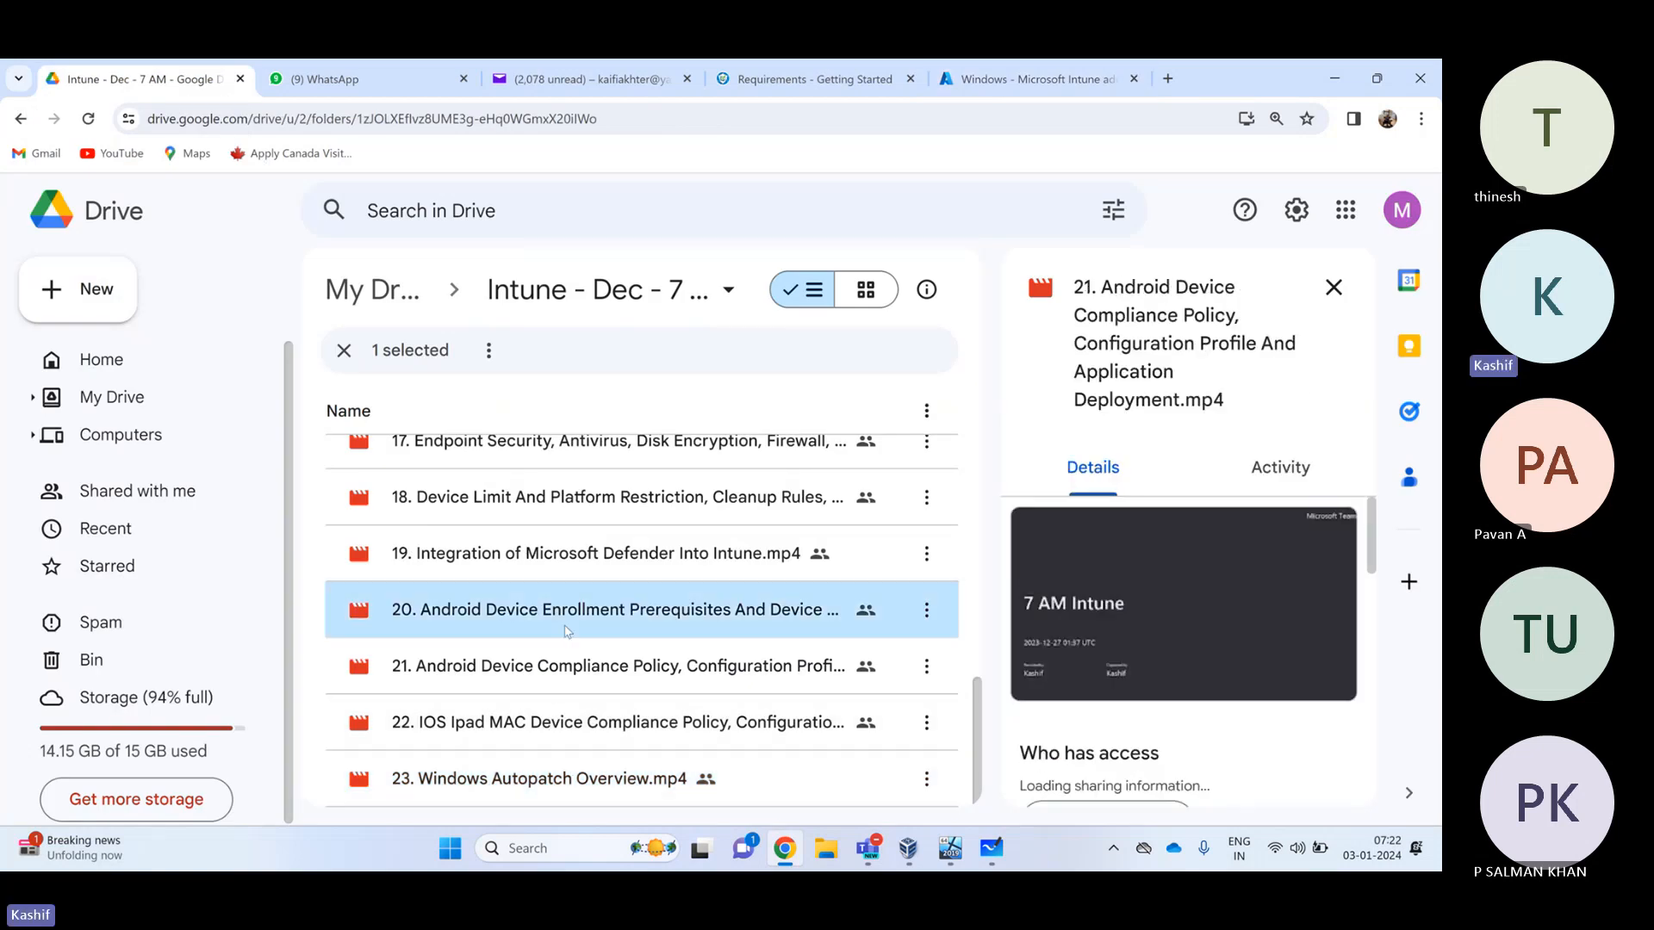
{"action": "scroll", "coordinate": [573, 603], "scroll_direction": "up", "scroll_amount": 1}
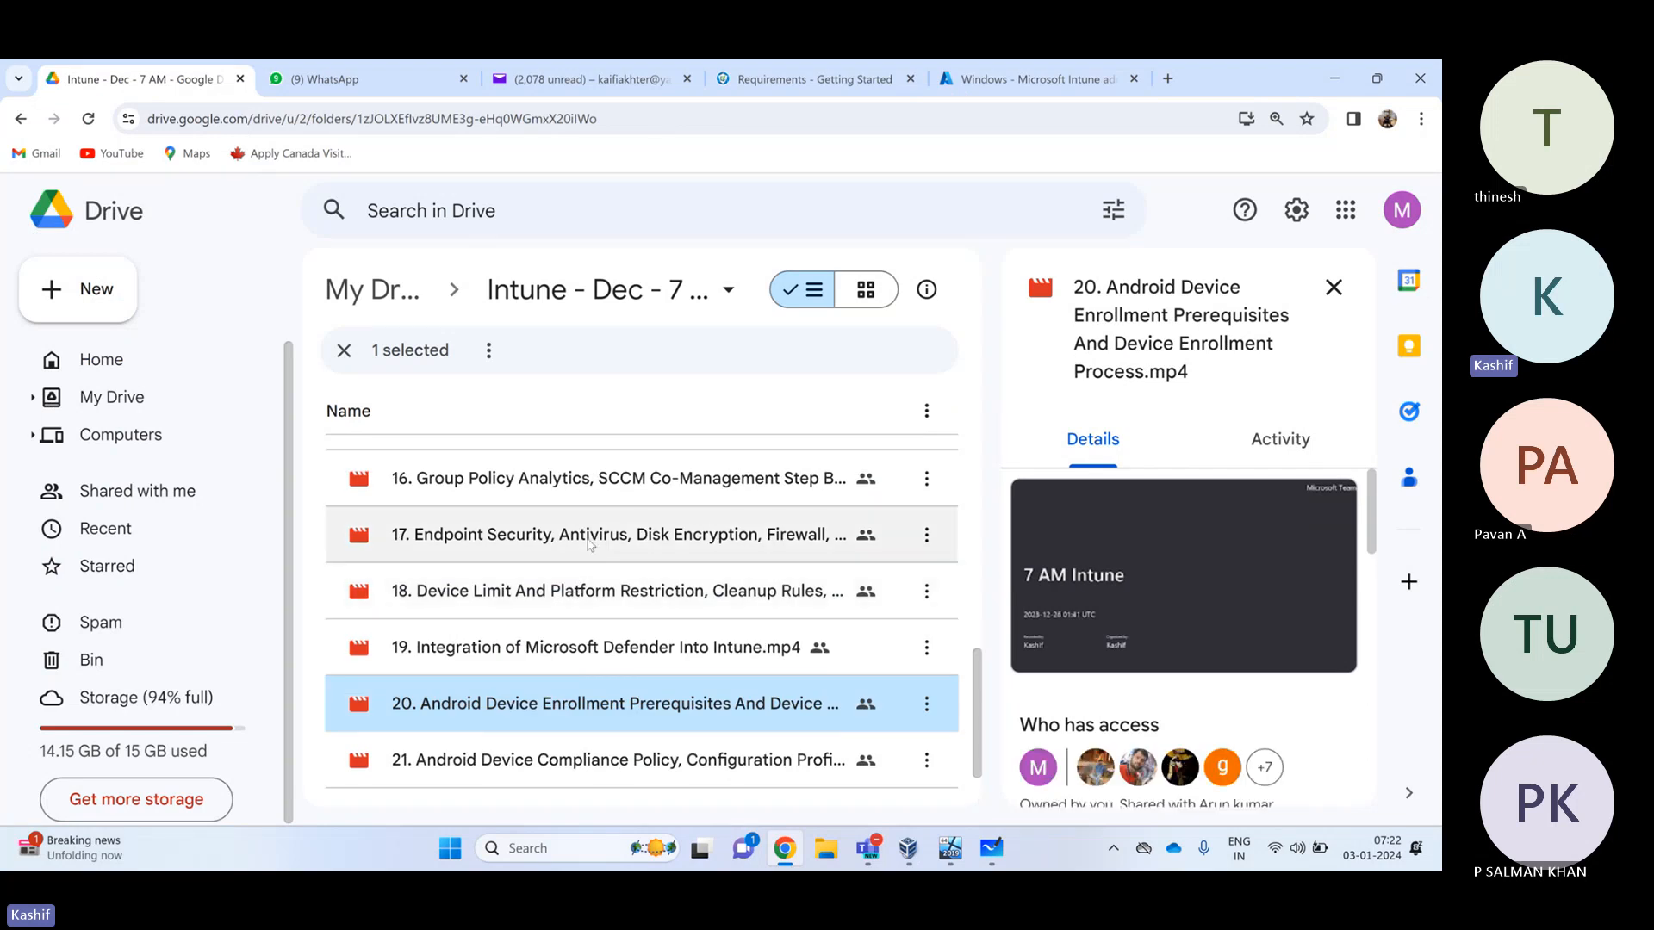
{"action": "left_click", "coordinate": [589, 543]}
{"action": "scroll", "coordinate": [588, 543], "scroll_direction": "up", "scroll_amount": 3}
{"action": "scroll", "coordinate": [603, 568], "scroll_direction": "up", "scroll_amount": 3}
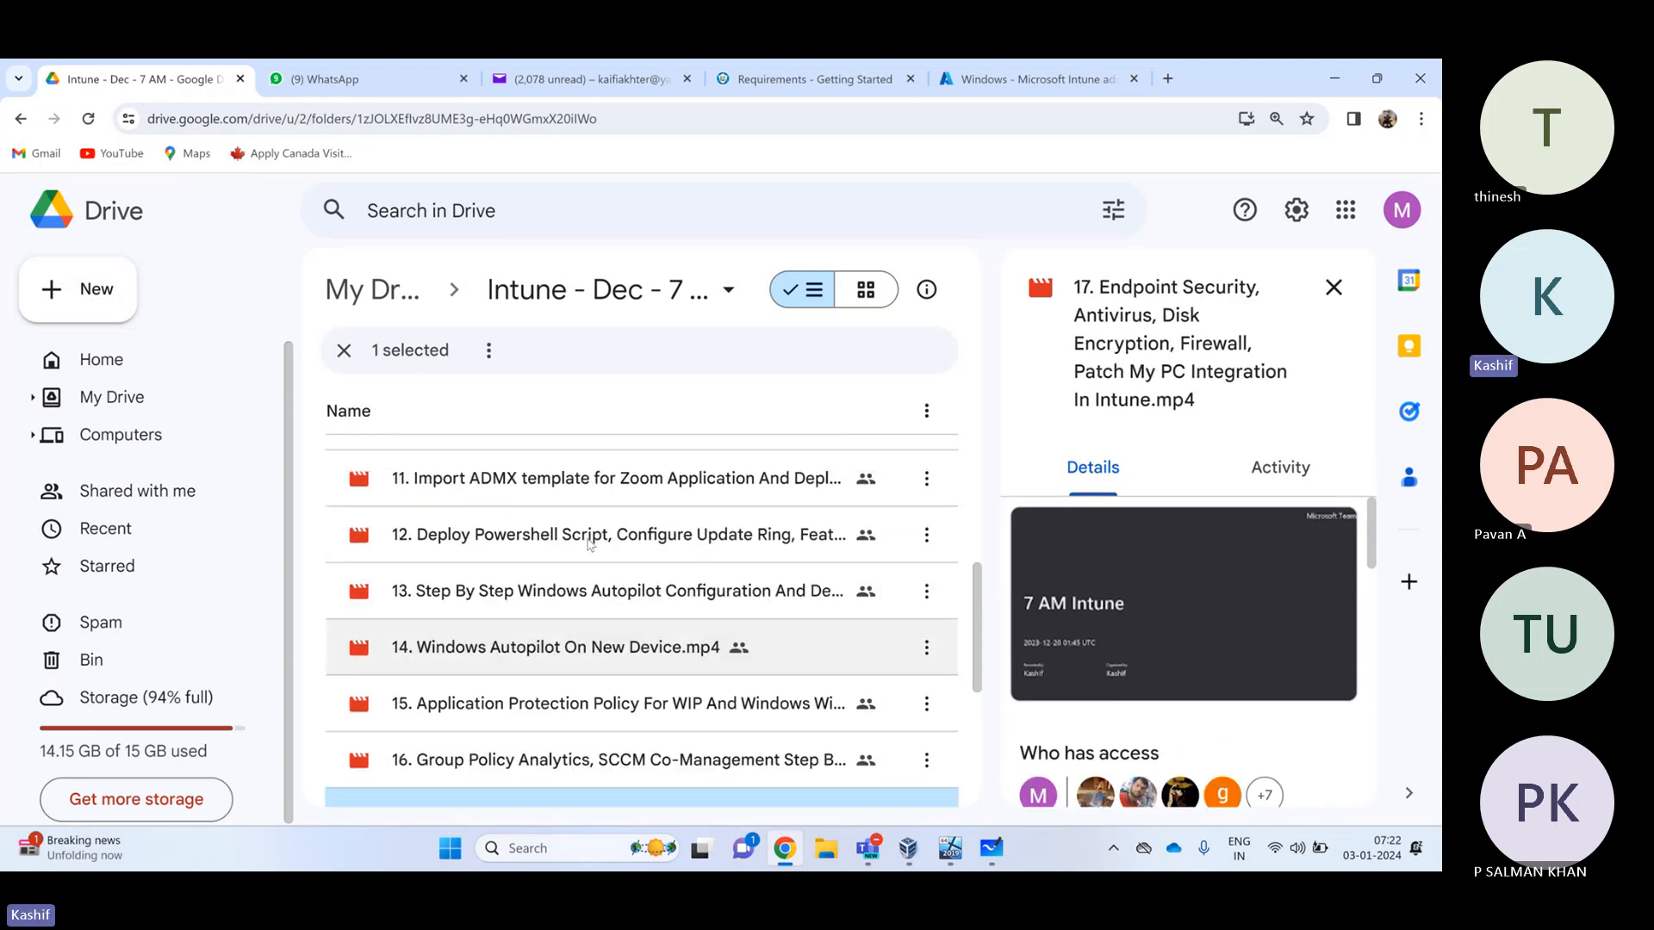
Examine the titles of recordings 12 back to 07, including the LOB, MSIX and Win32 deployment session, and return to the newest recordings
{"action": "left_click", "coordinate": [702, 632]}
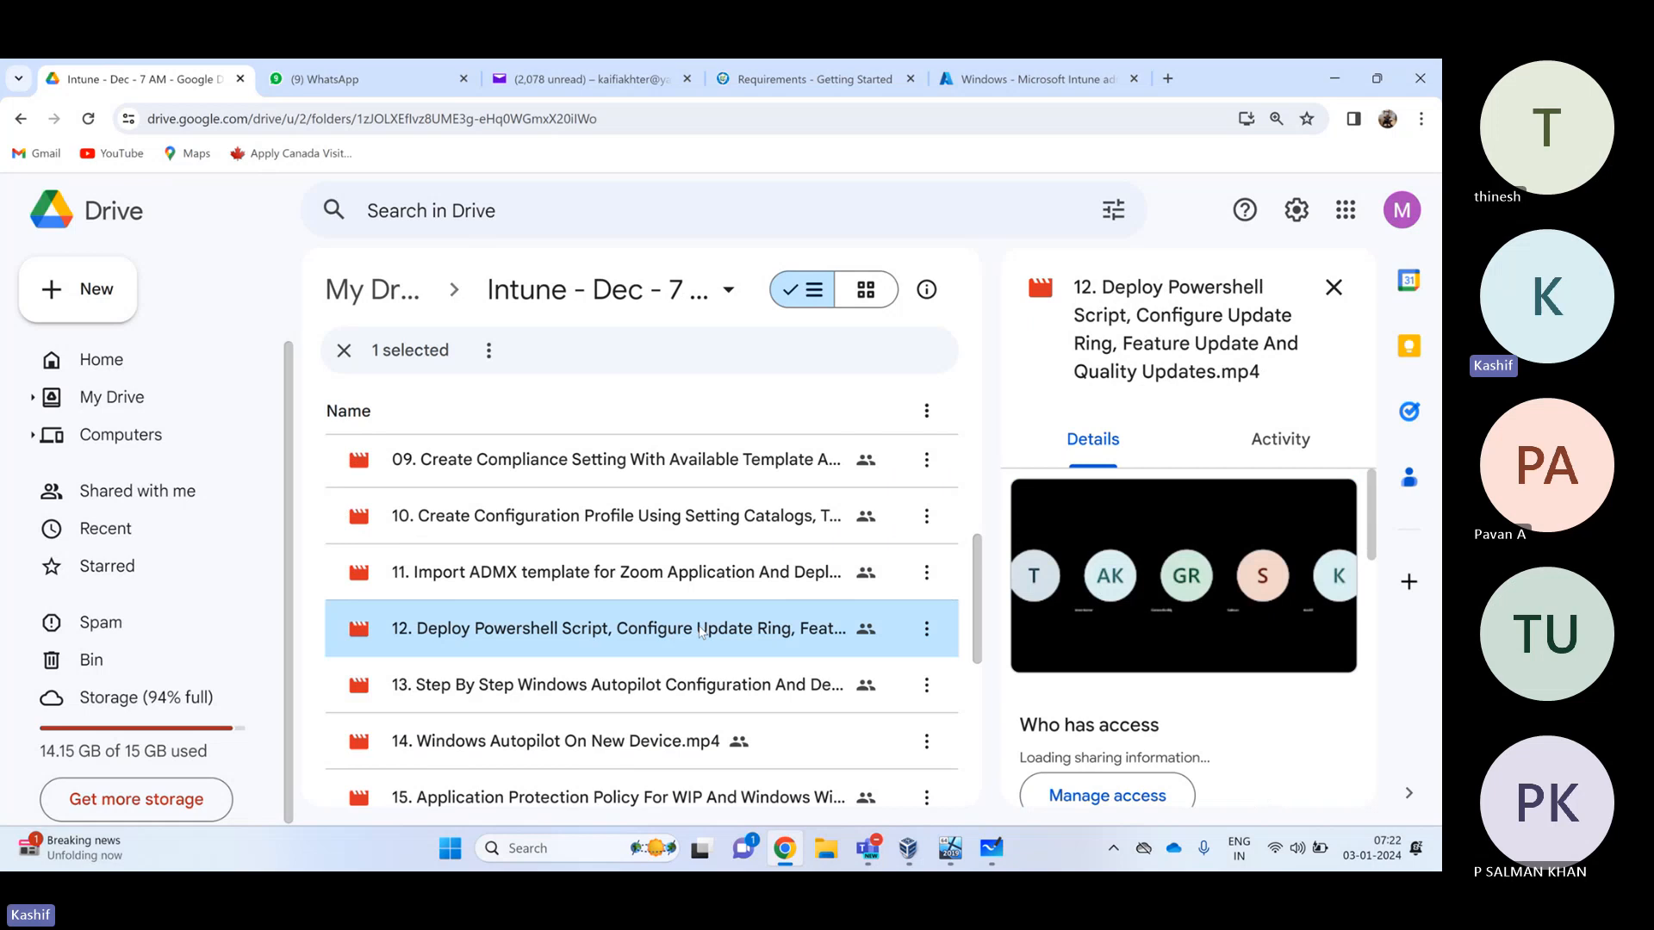
{"action": "left_click", "coordinate": [715, 574]}
{"action": "left_click", "coordinate": [693, 522]}
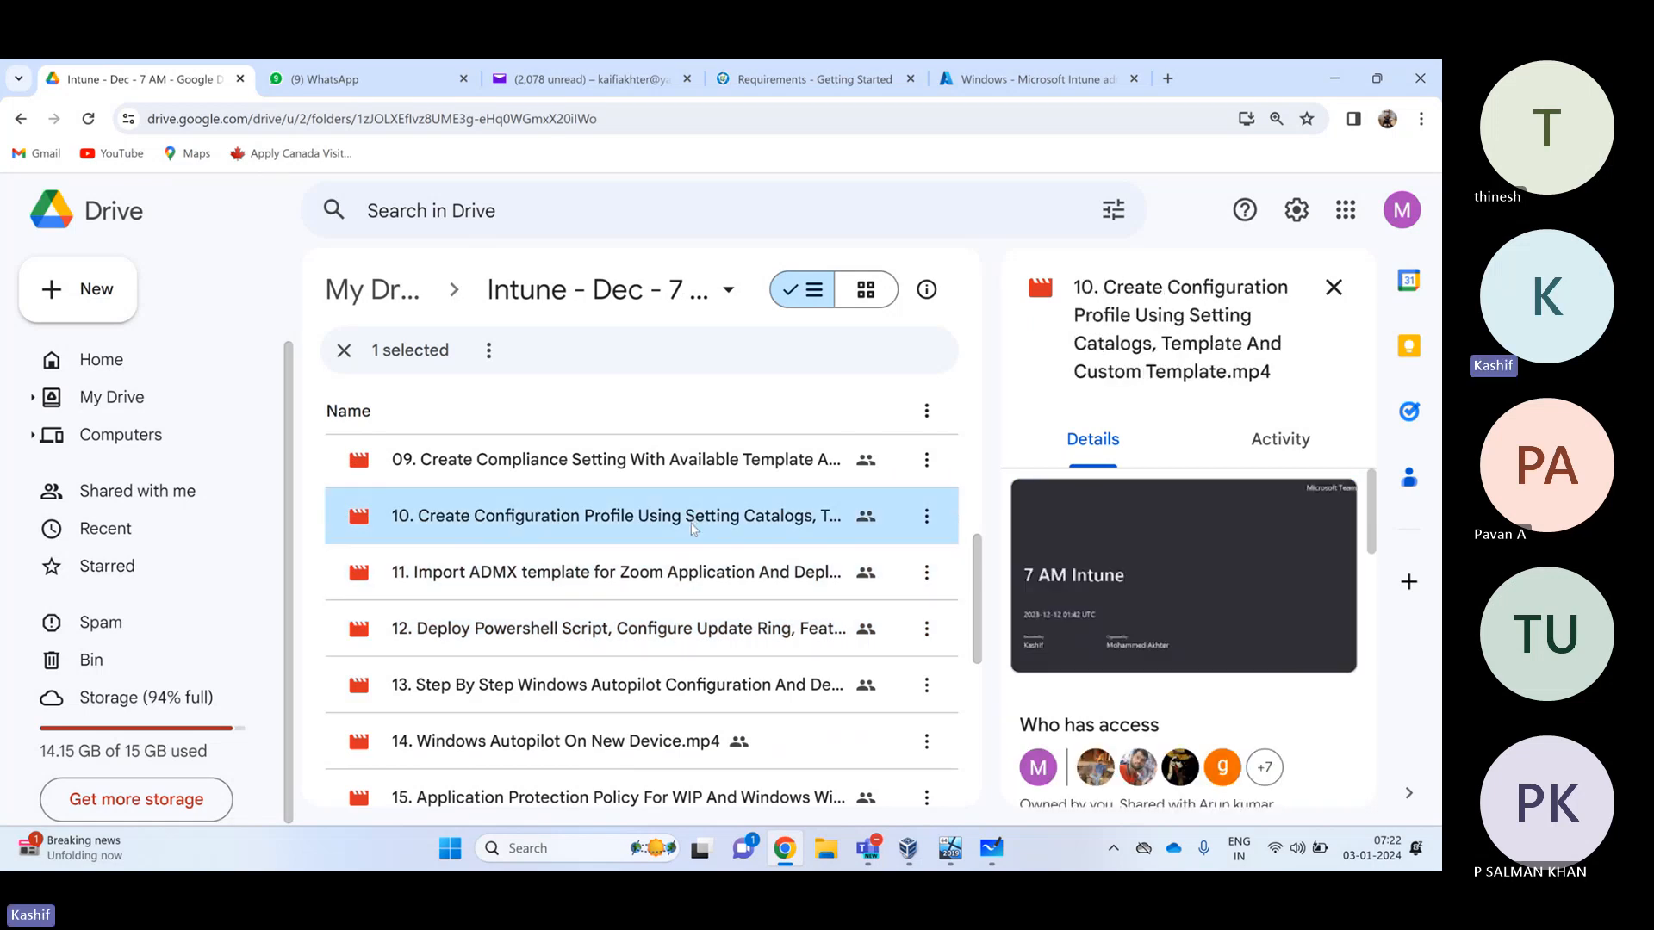
{"action": "scroll", "coordinate": [694, 525], "scroll_direction": "up", "scroll_amount": 1}
{"action": "left_click", "coordinate": [701, 554]}
{"action": "scroll", "coordinate": [695, 547], "scroll_direction": "up", "scroll_amount": 1}
{"action": "left_click", "coordinate": [685, 535]}
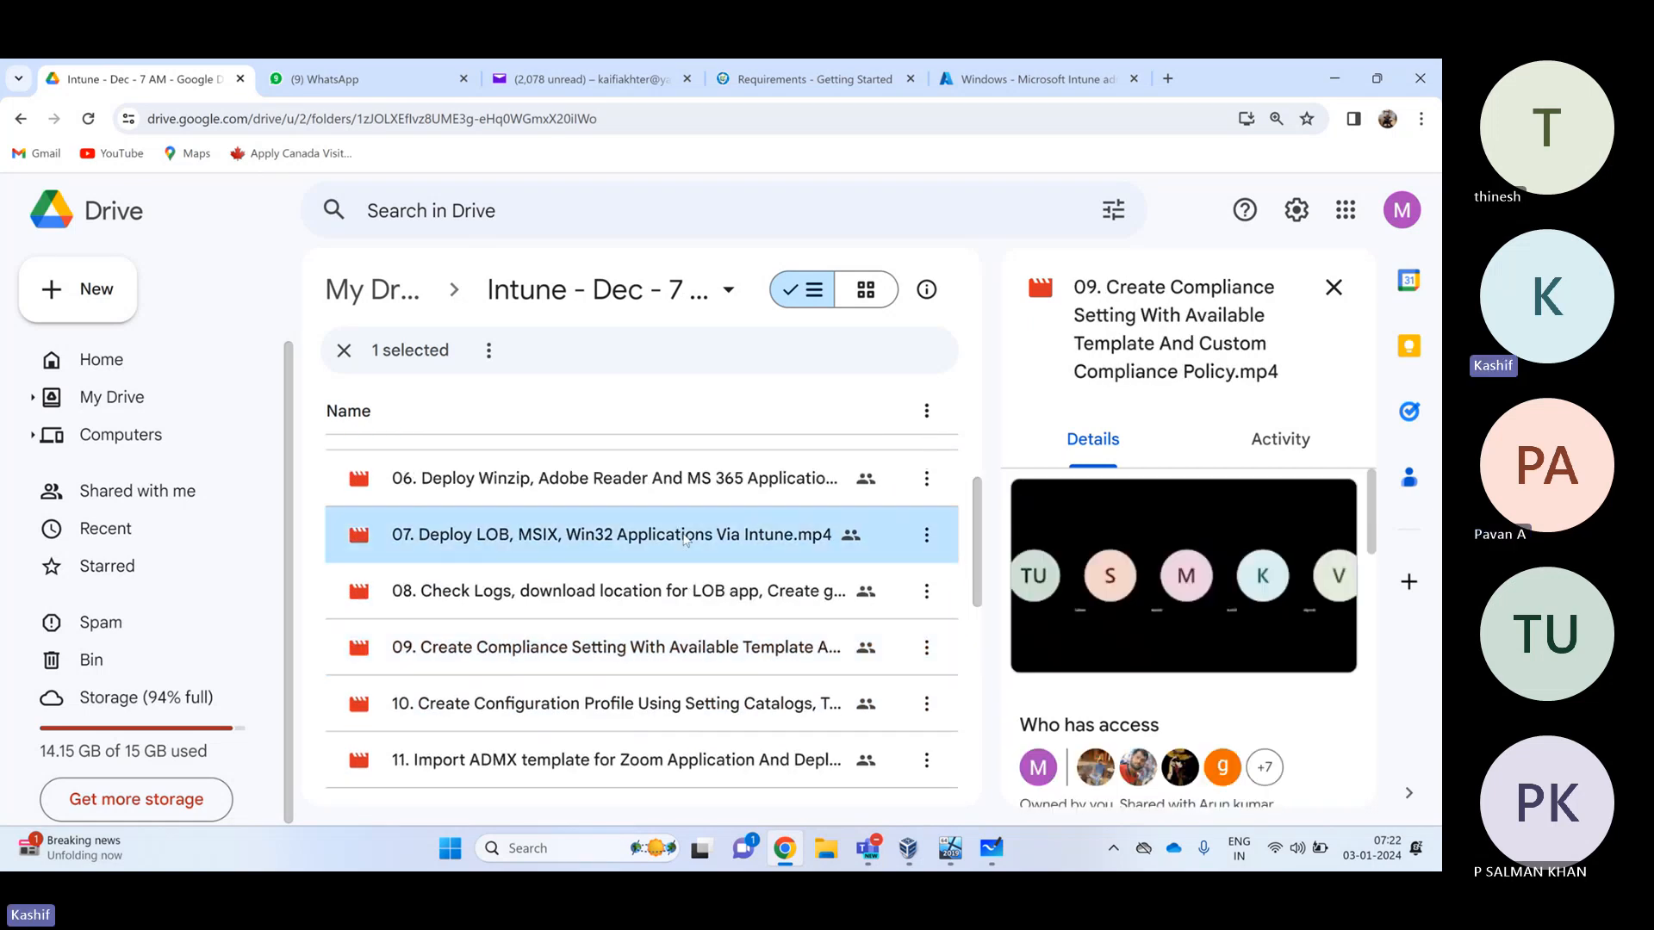
{"action": "scroll", "coordinate": [686, 539], "scroll_direction": "up", "scroll_amount": 1}
{"action": "scroll", "coordinate": [682, 543], "scroll_direction": "down", "scroll_amount": 1}
{"action": "scroll", "coordinate": [682, 543], "scroll_direction": "down", "scroll_amount": 5}
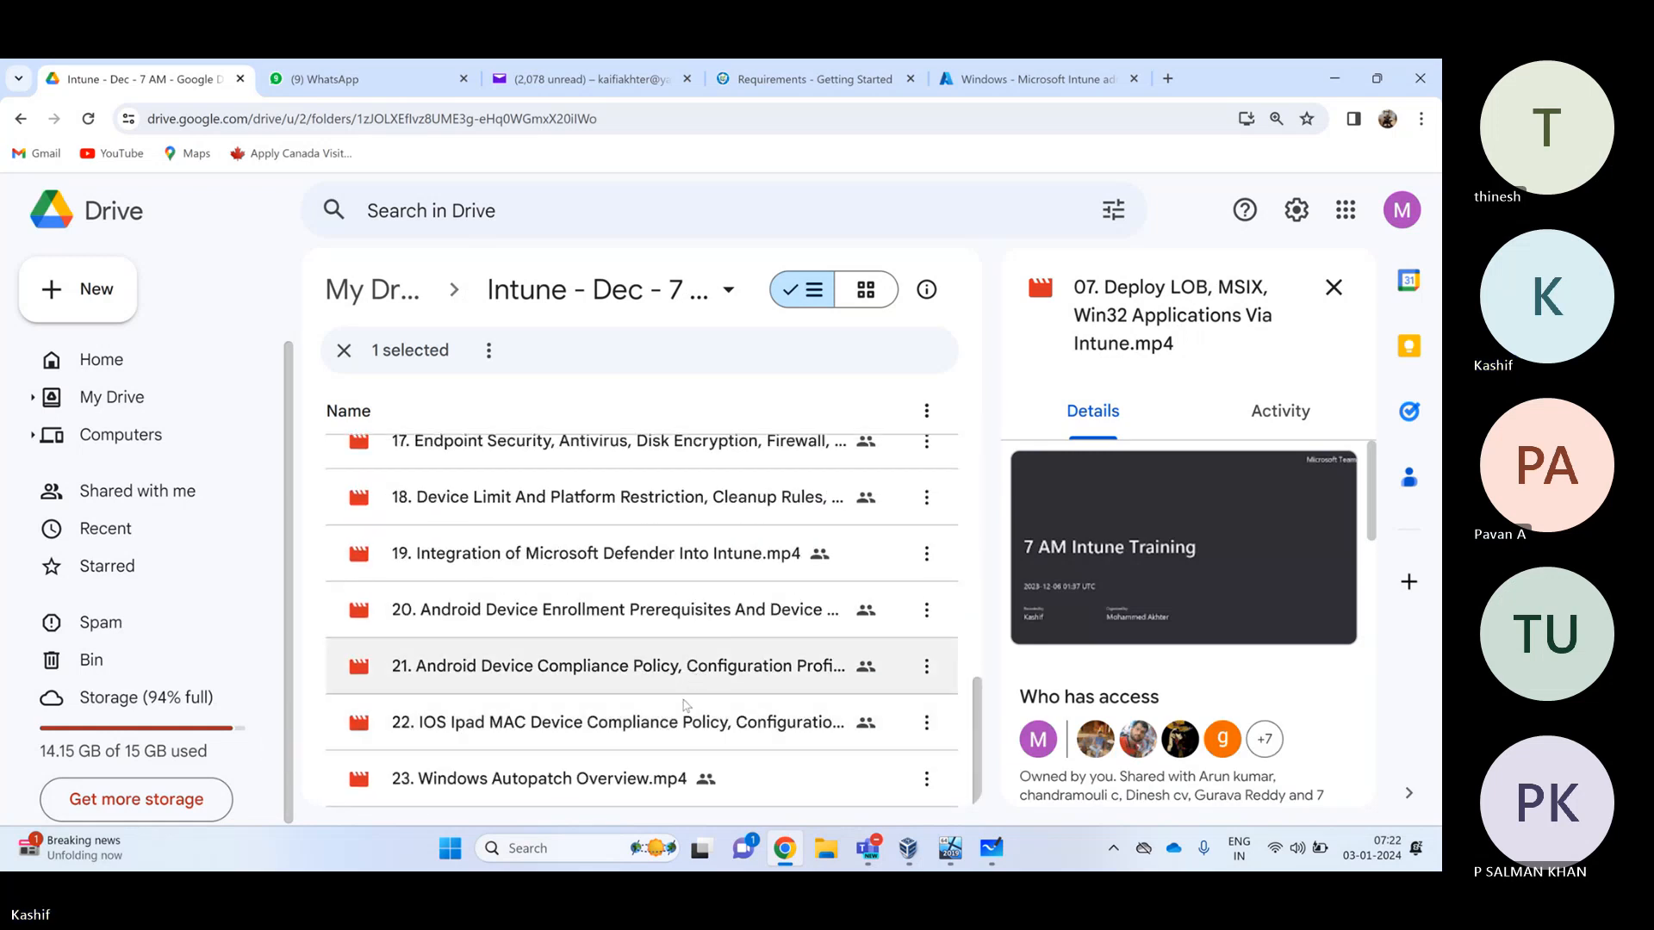
Examine the recording titles from 22 back to 14, covering iOS policies, Defender integration, SCCM co-management and Windows Autopilot
{"action": "left_click", "coordinate": [603, 725]}
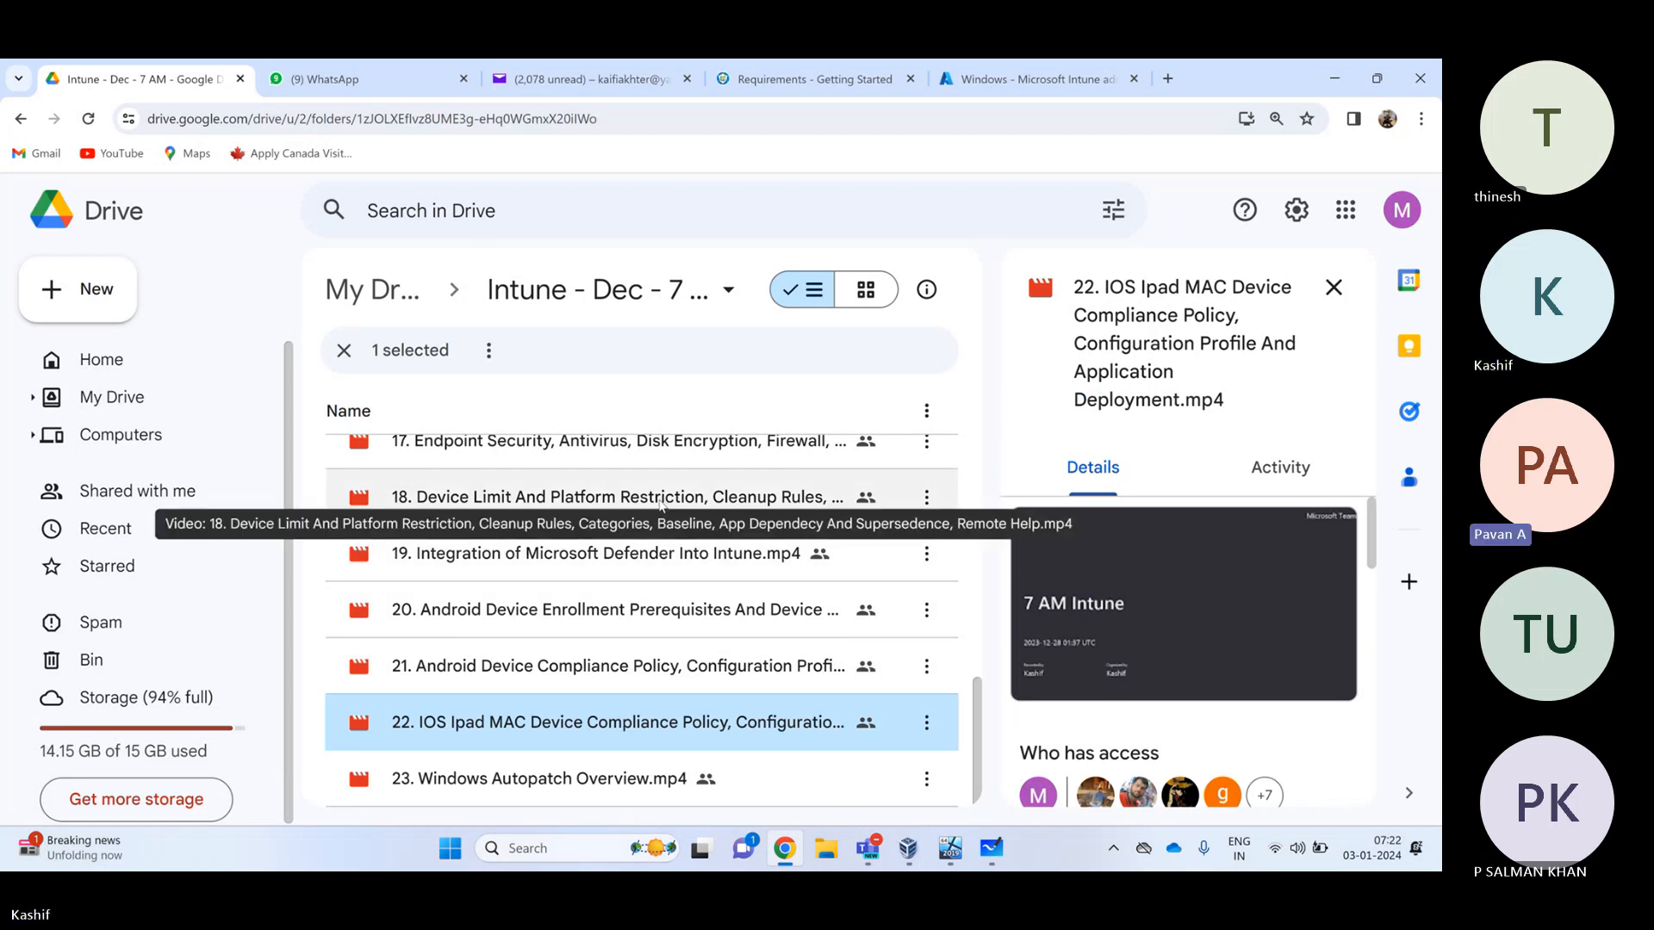
{"action": "left_click", "coordinate": [579, 556]}
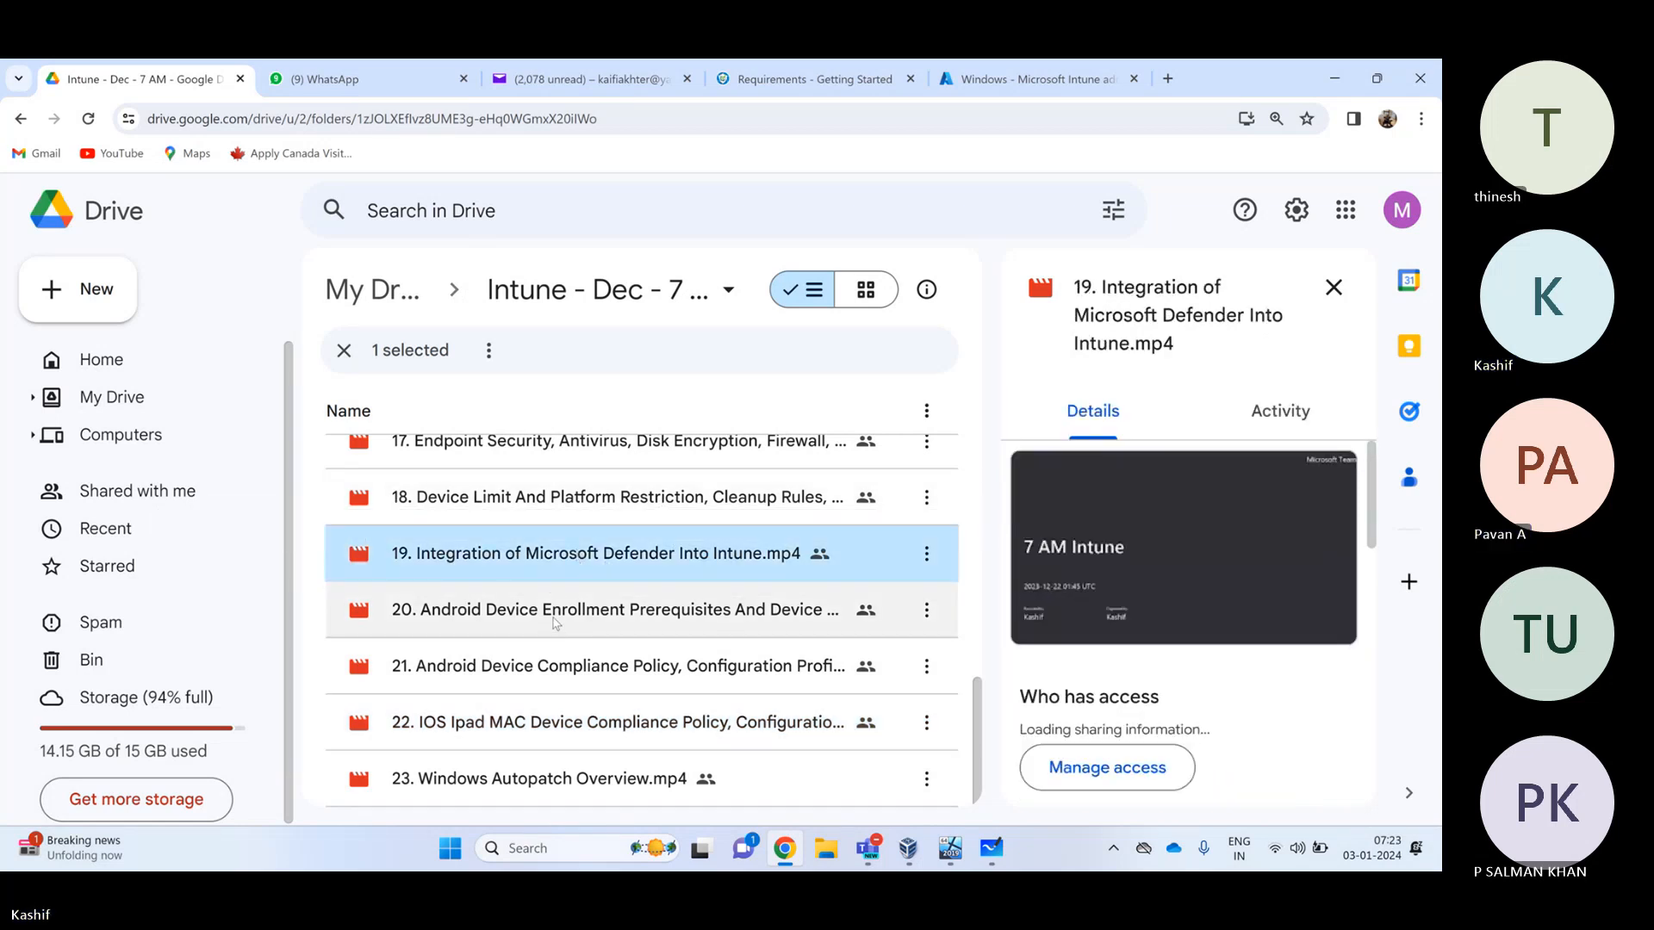
{"action": "scroll", "coordinate": [556, 622], "scroll_direction": "up", "scroll_amount": 1}
{"action": "left_click", "coordinate": [555, 594]}
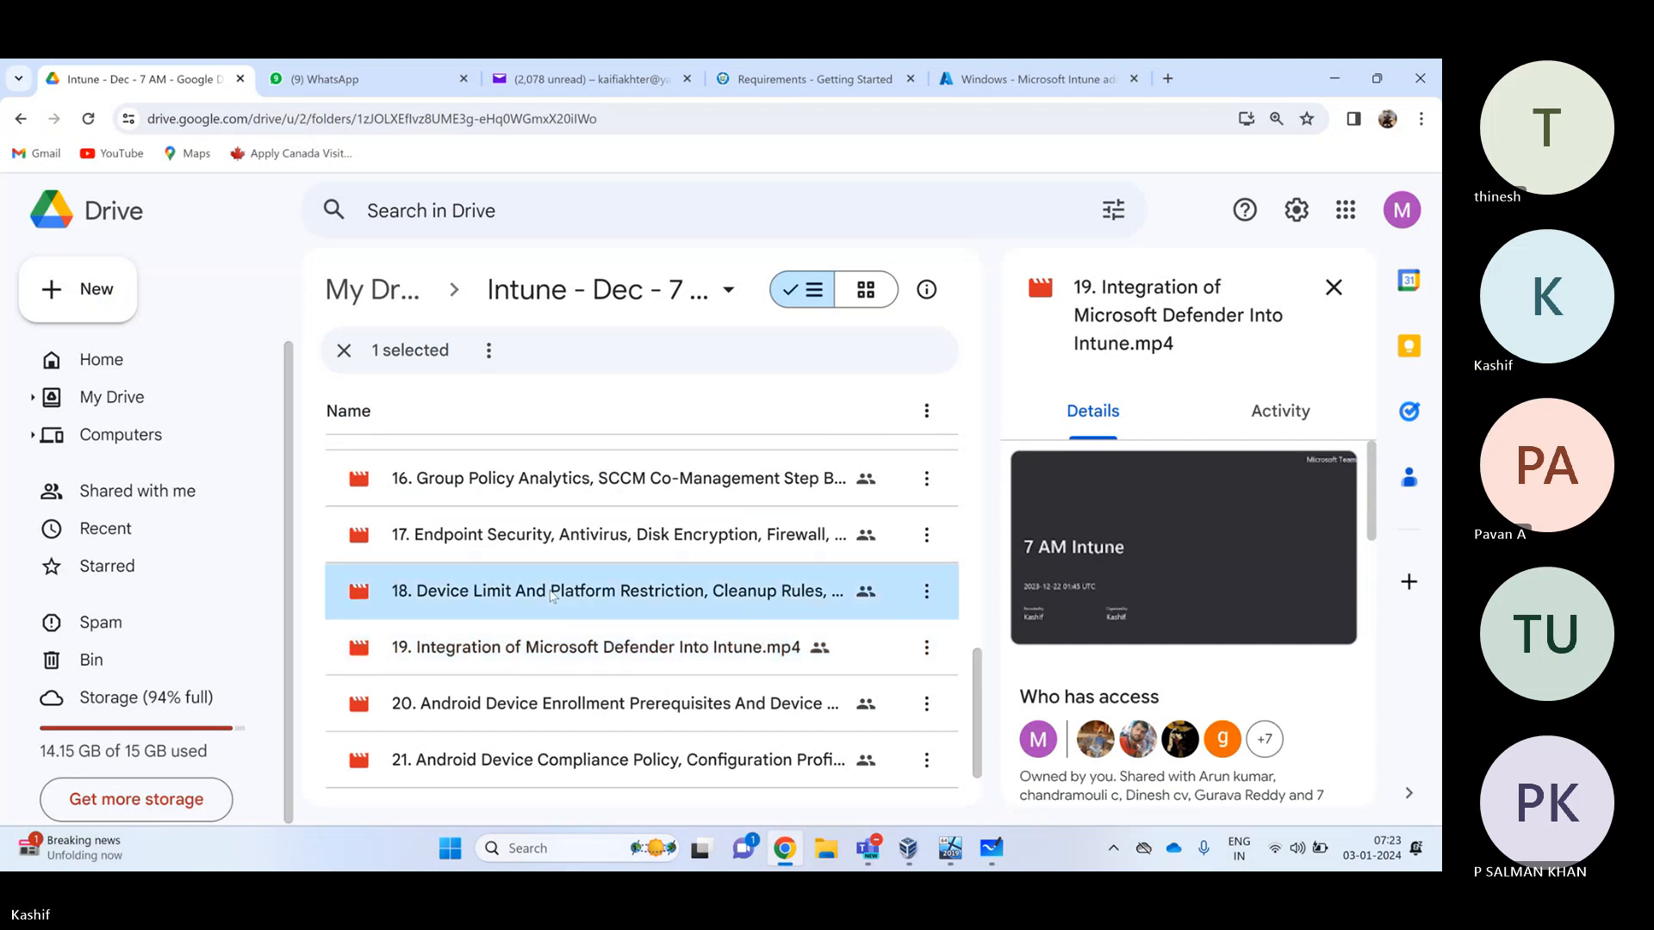
{"action": "left_click", "coordinate": [560, 549]}
{"action": "scroll", "coordinate": [564, 547], "scroll_direction": "up", "scroll_amount": 2}
{"action": "left_click", "coordinate": [576, 556]}
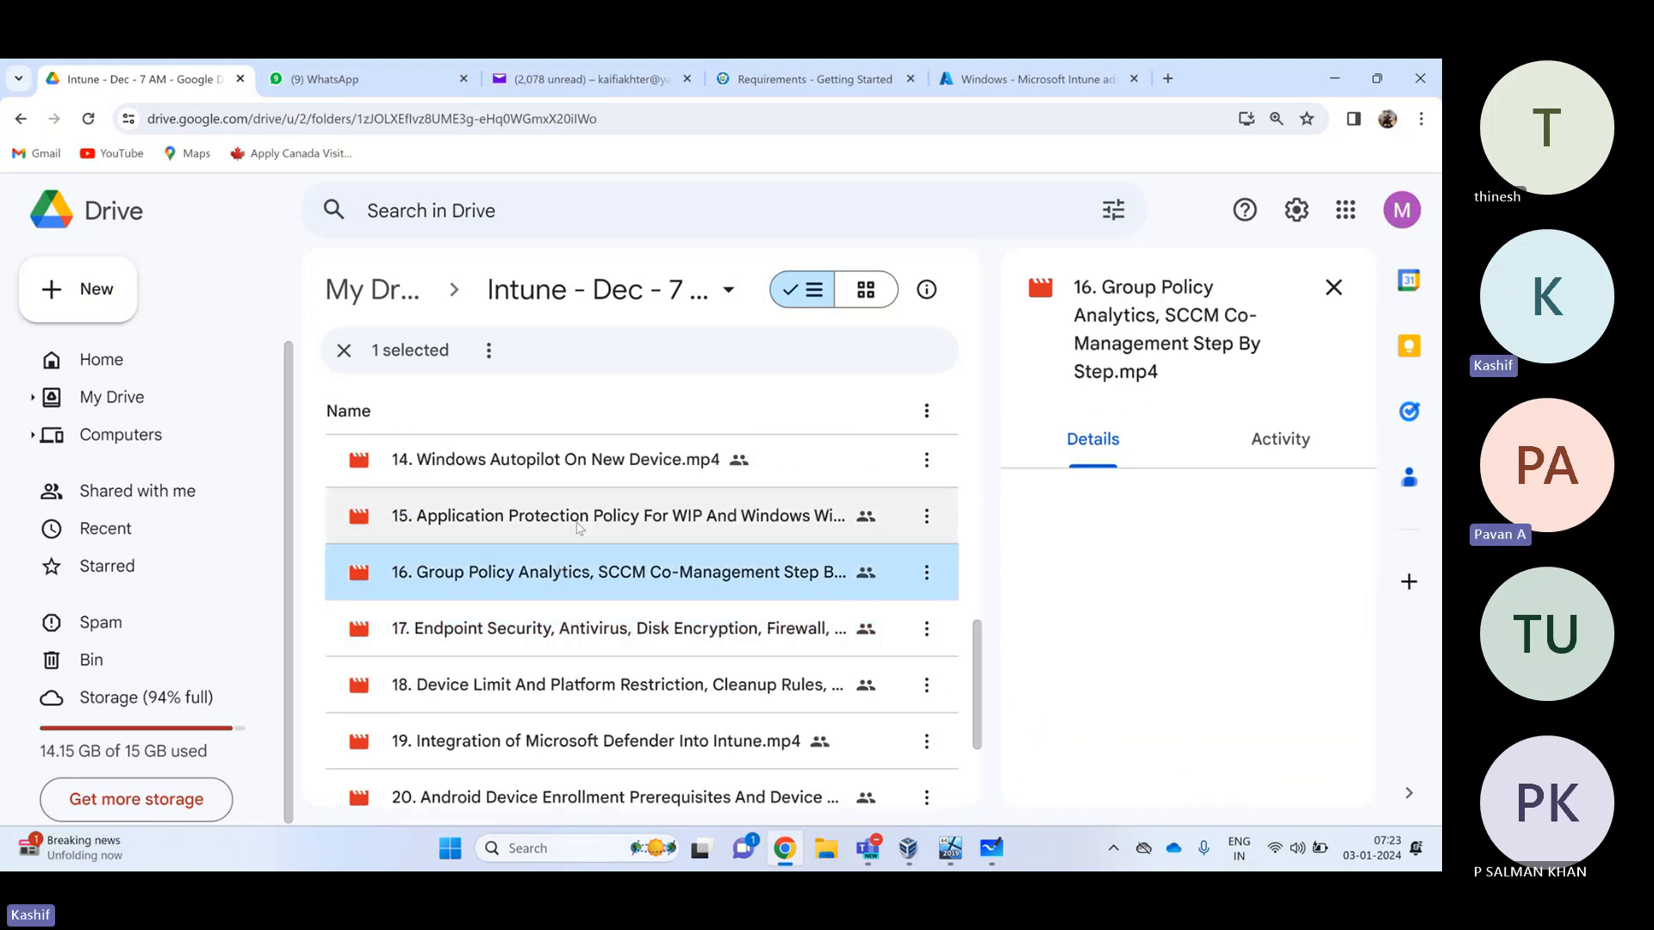
{"action": "left_click", "coordinate": [579, 527]}
{"action": "scroll", "coordinate": [569, 547], "scroll_direction": "up", "scroll_amount": 2}
{"action": "left_click", "coordinate": [560, 565]}
{"action": "scroll", "coordinate": [560, 564], "scroll_direction": "up", "scroll_amount": 2}
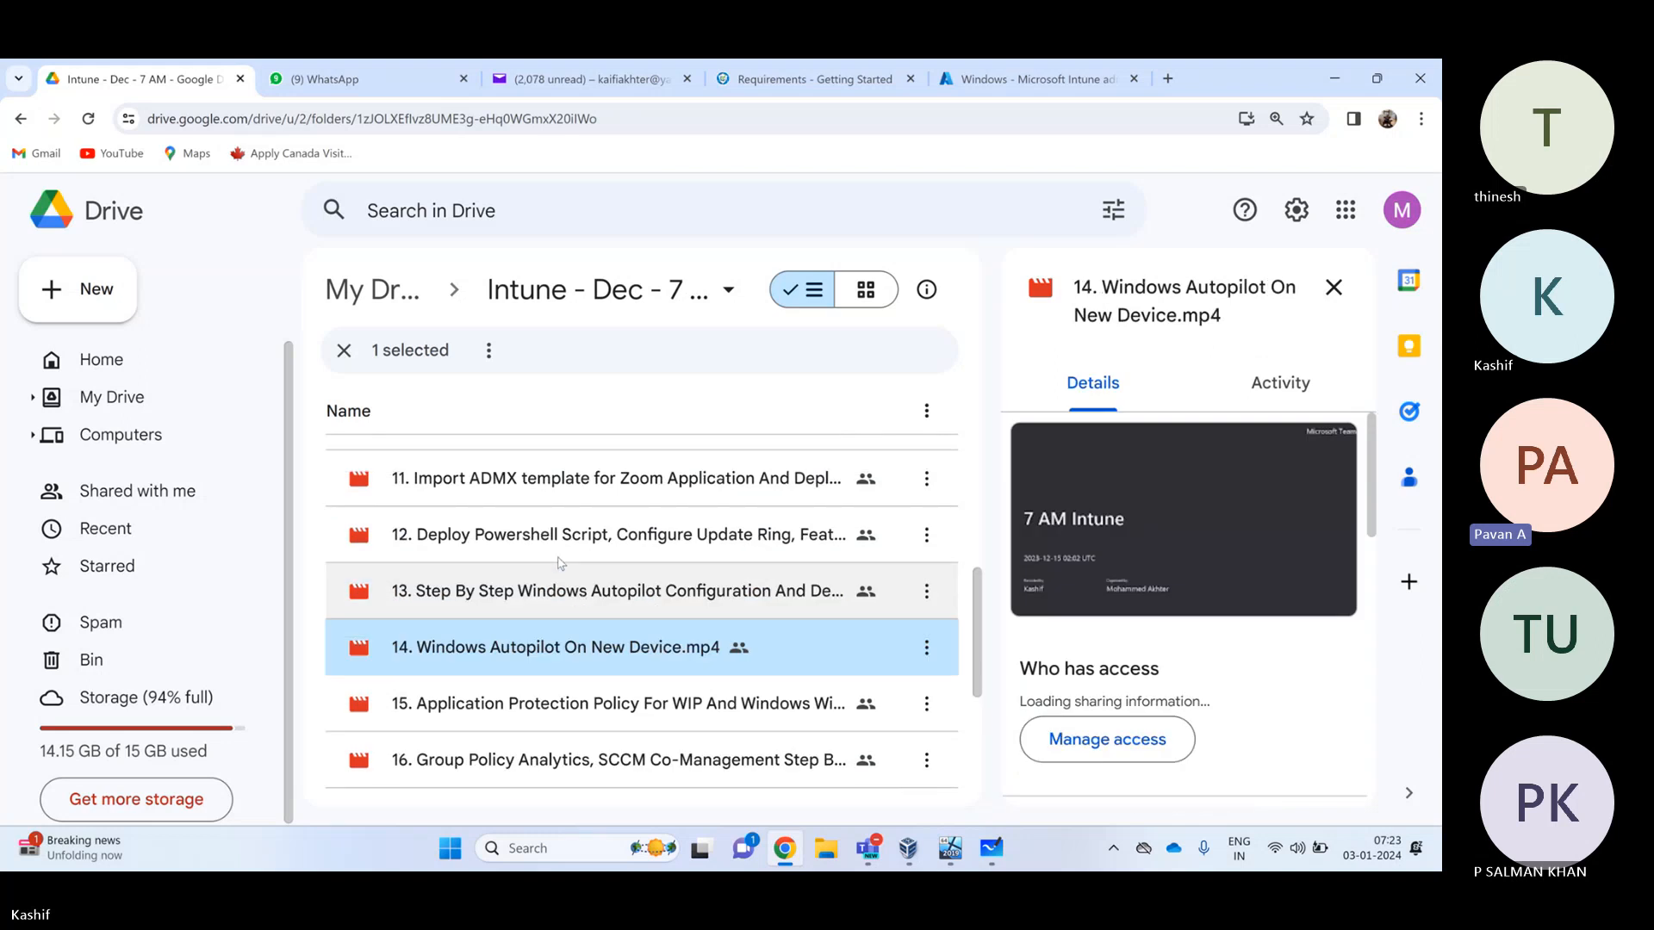
Examine the recording titles from 13 back to 07, covering Autopilot deployment, ADMX import, configuration profiles, compliance and LOB app logs
{"action": "left_click", "coordinate": [582, 595]}
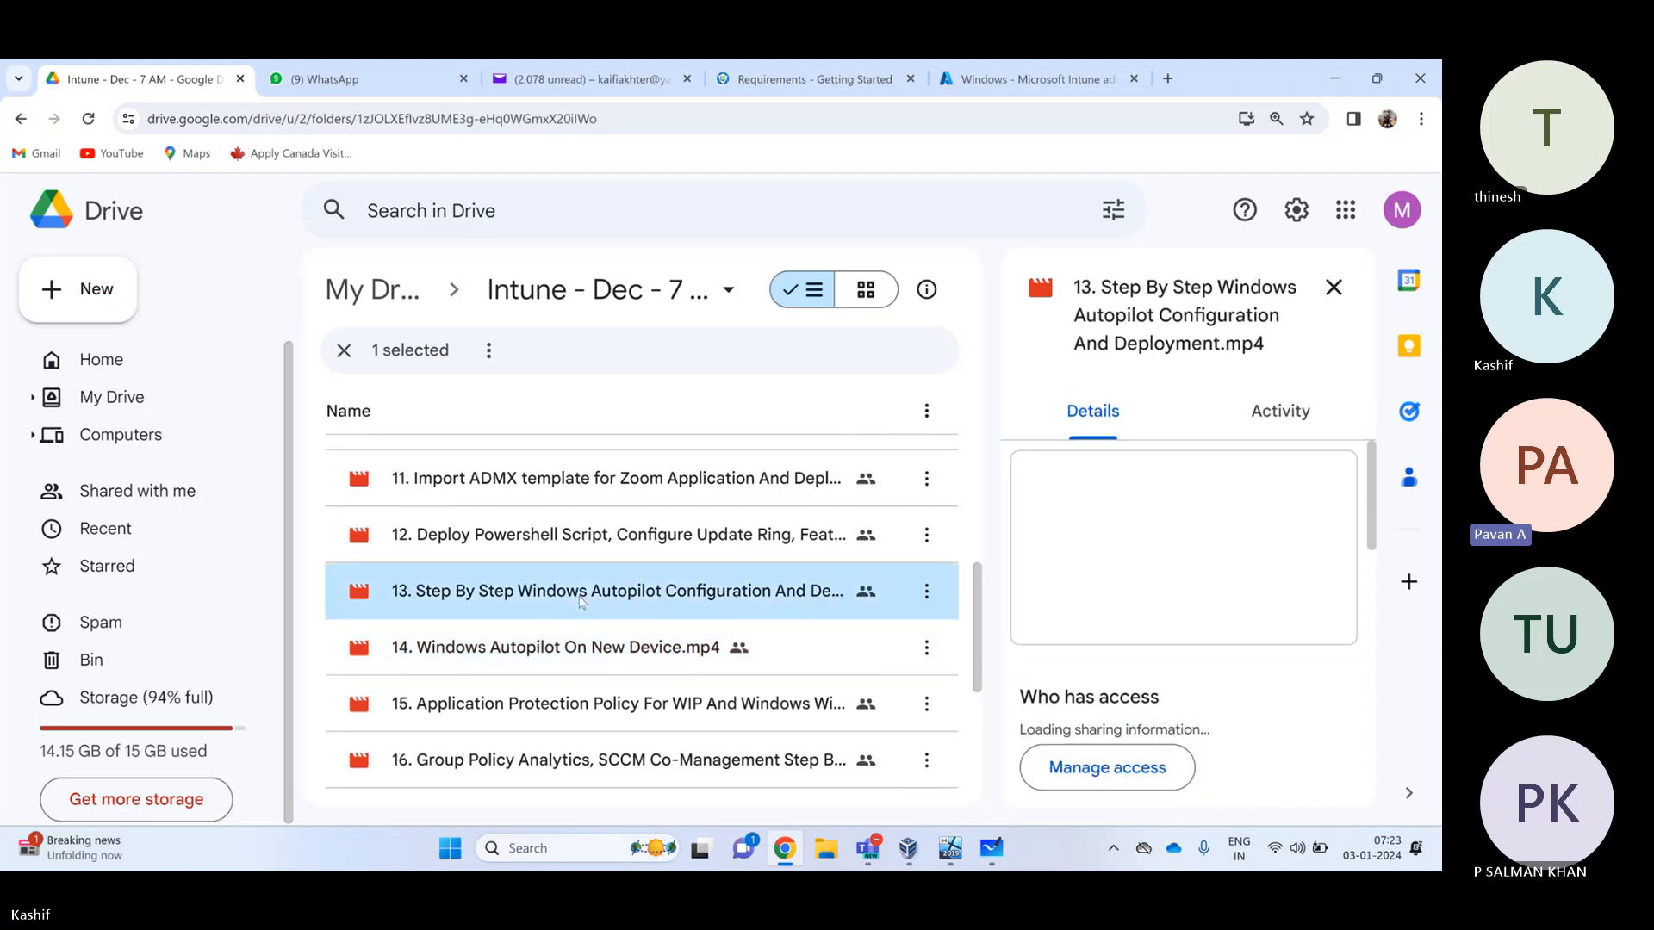
{"action": "left_click", "coordinate": [608, 545]}
{"action": "left_click", "coordinate": [611, 490]}
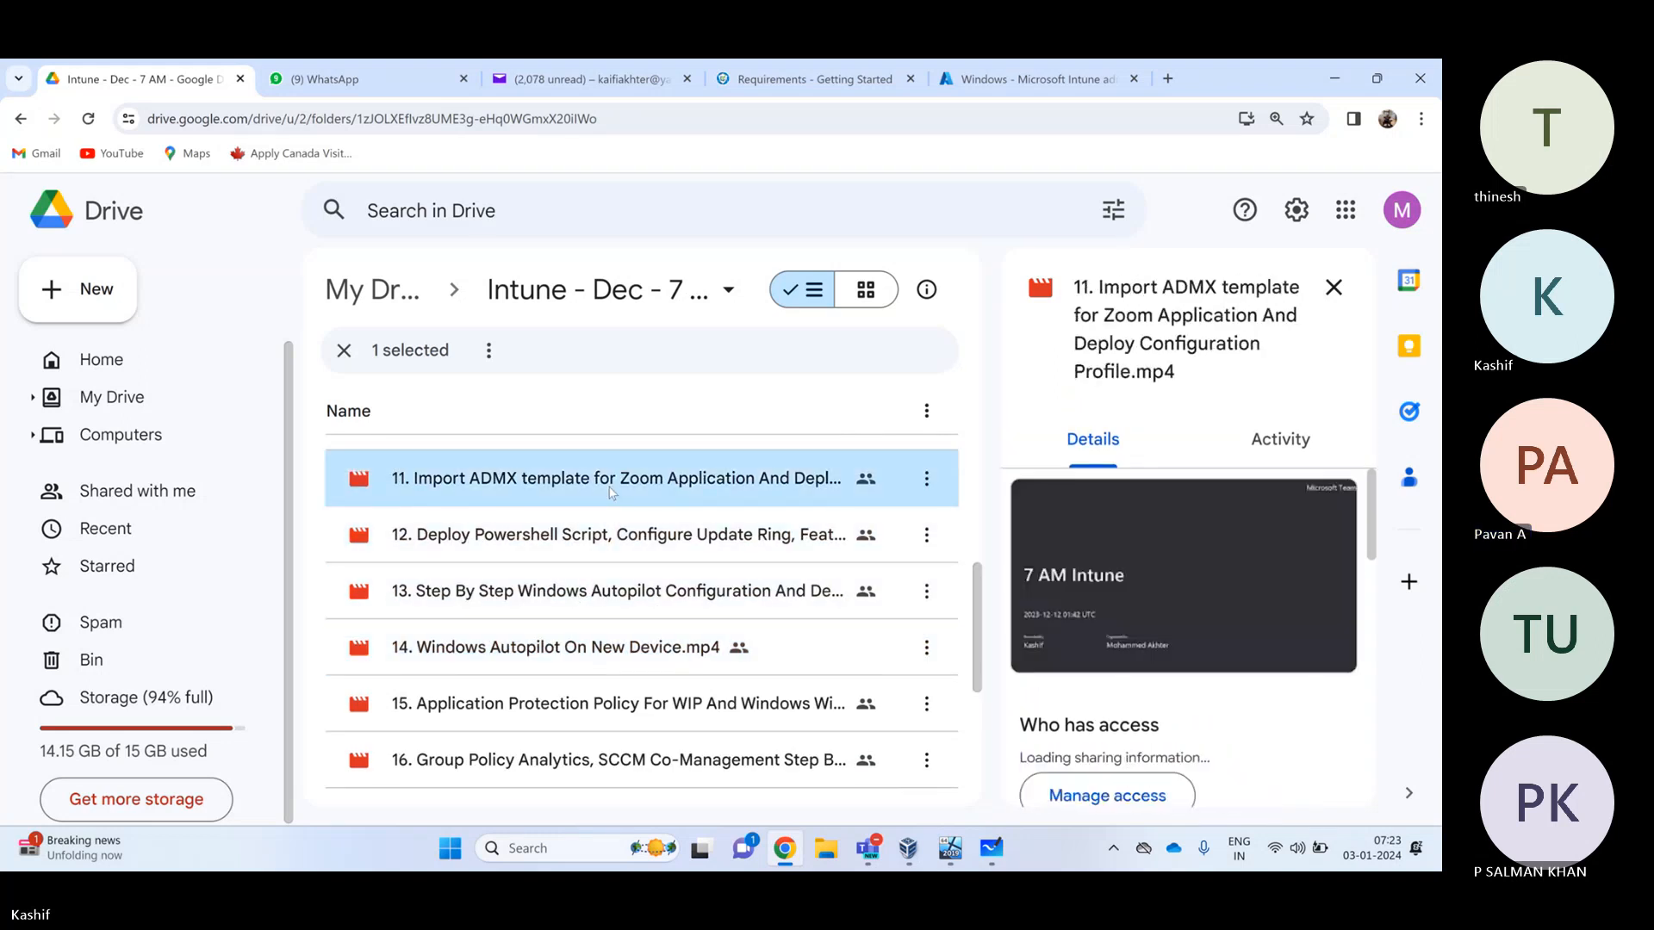
{"action": "scroll", "coordinate": [612, 489], "scroll_direction": "up", "scroll_amount": 2}
{"action": "left_click", "coordinate": [603, 534]}
{"action": "scroll", "coordinate": [552, 603], "scroll_direction": "up", "scroll_amount": 3}
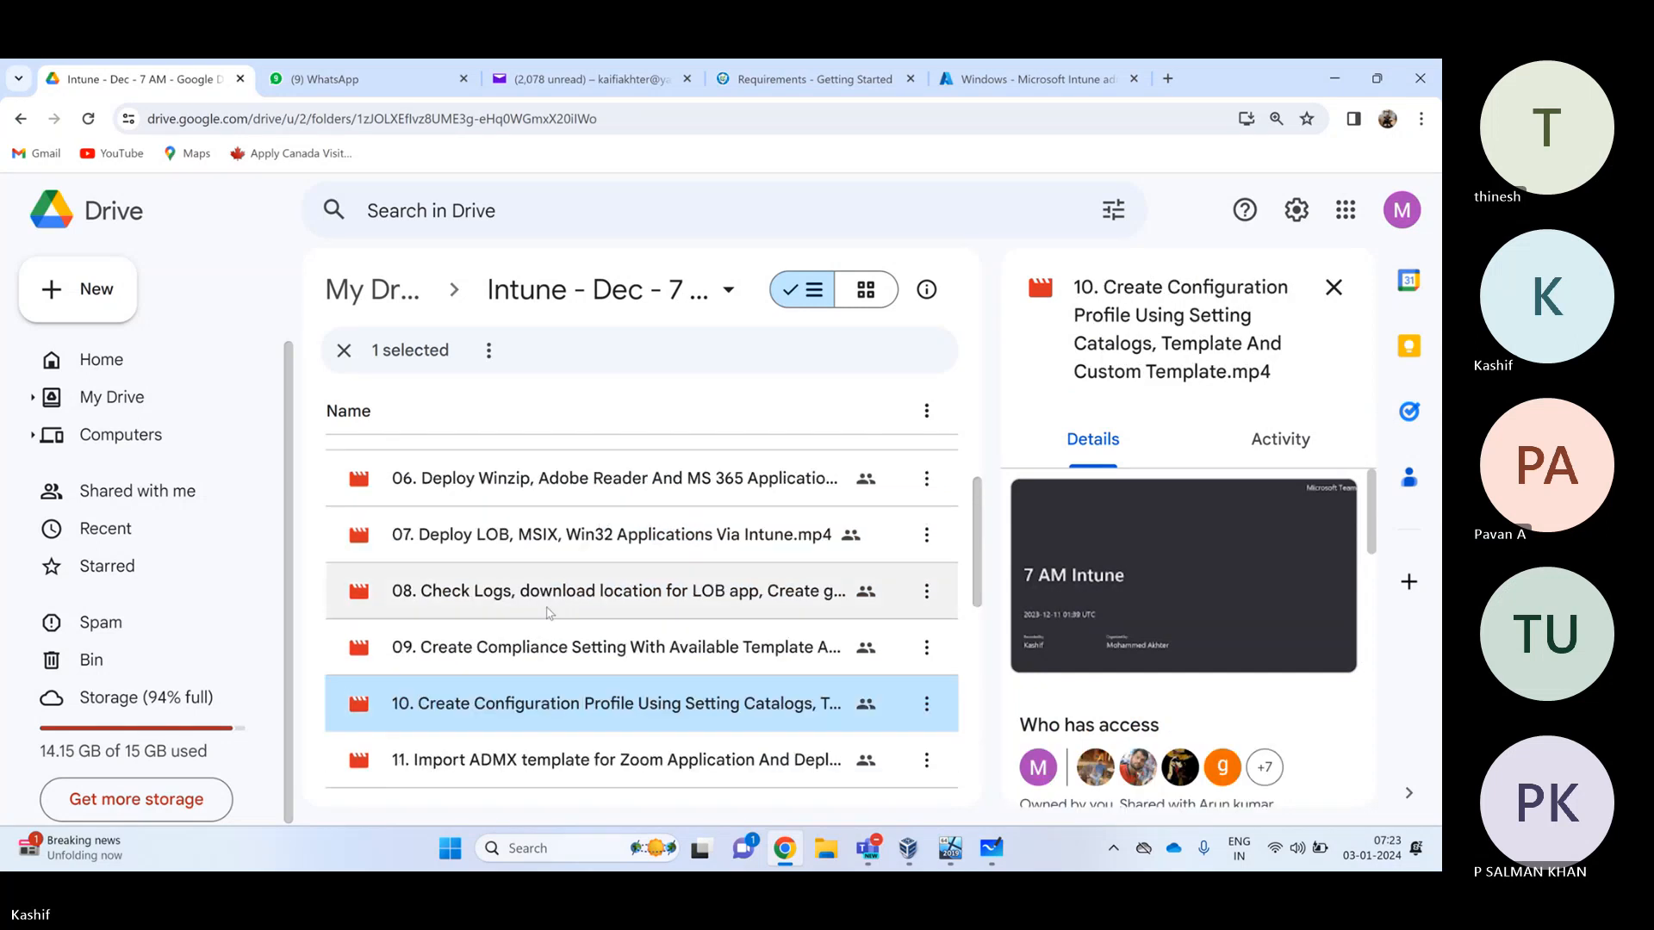
{"action": "left_click", "coordinate": [544, 642]}
{"action": "key", "text": "Up"}
{"action": "key", "text": "Up"}
{"action": "key", "text": "Up"}
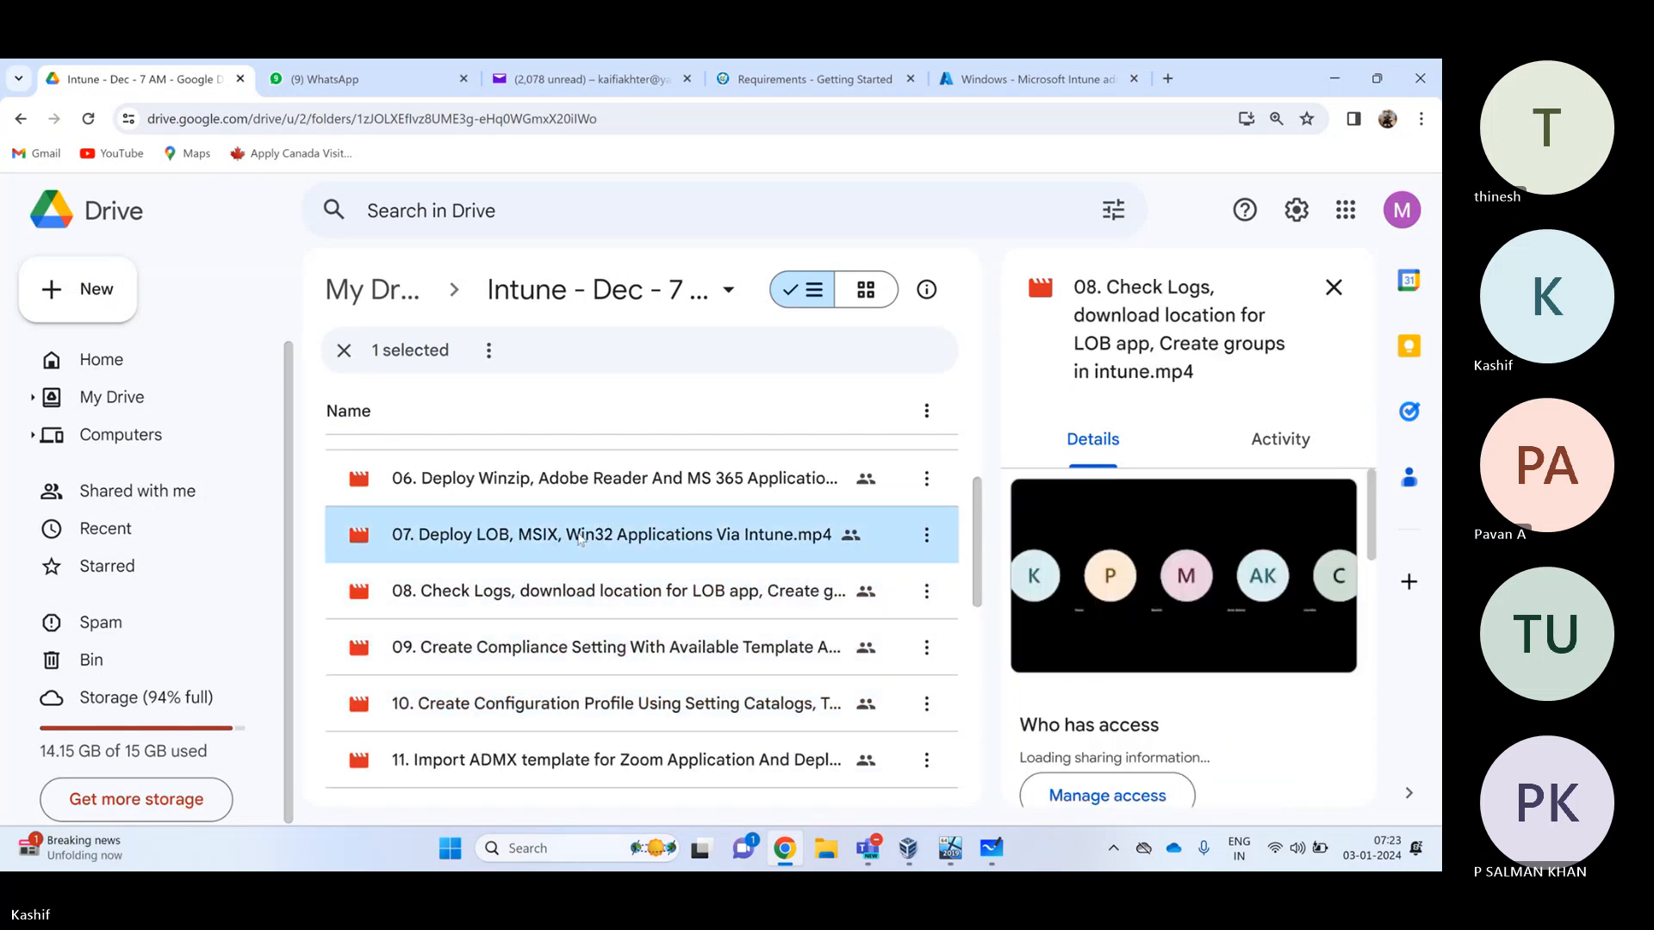
Examine the earliest recording titles from 06 back to 01, ending with the Exam MD-102 training session details
{"action": "key", "text": "Up"}
{"action": "key", "text": "Up"}
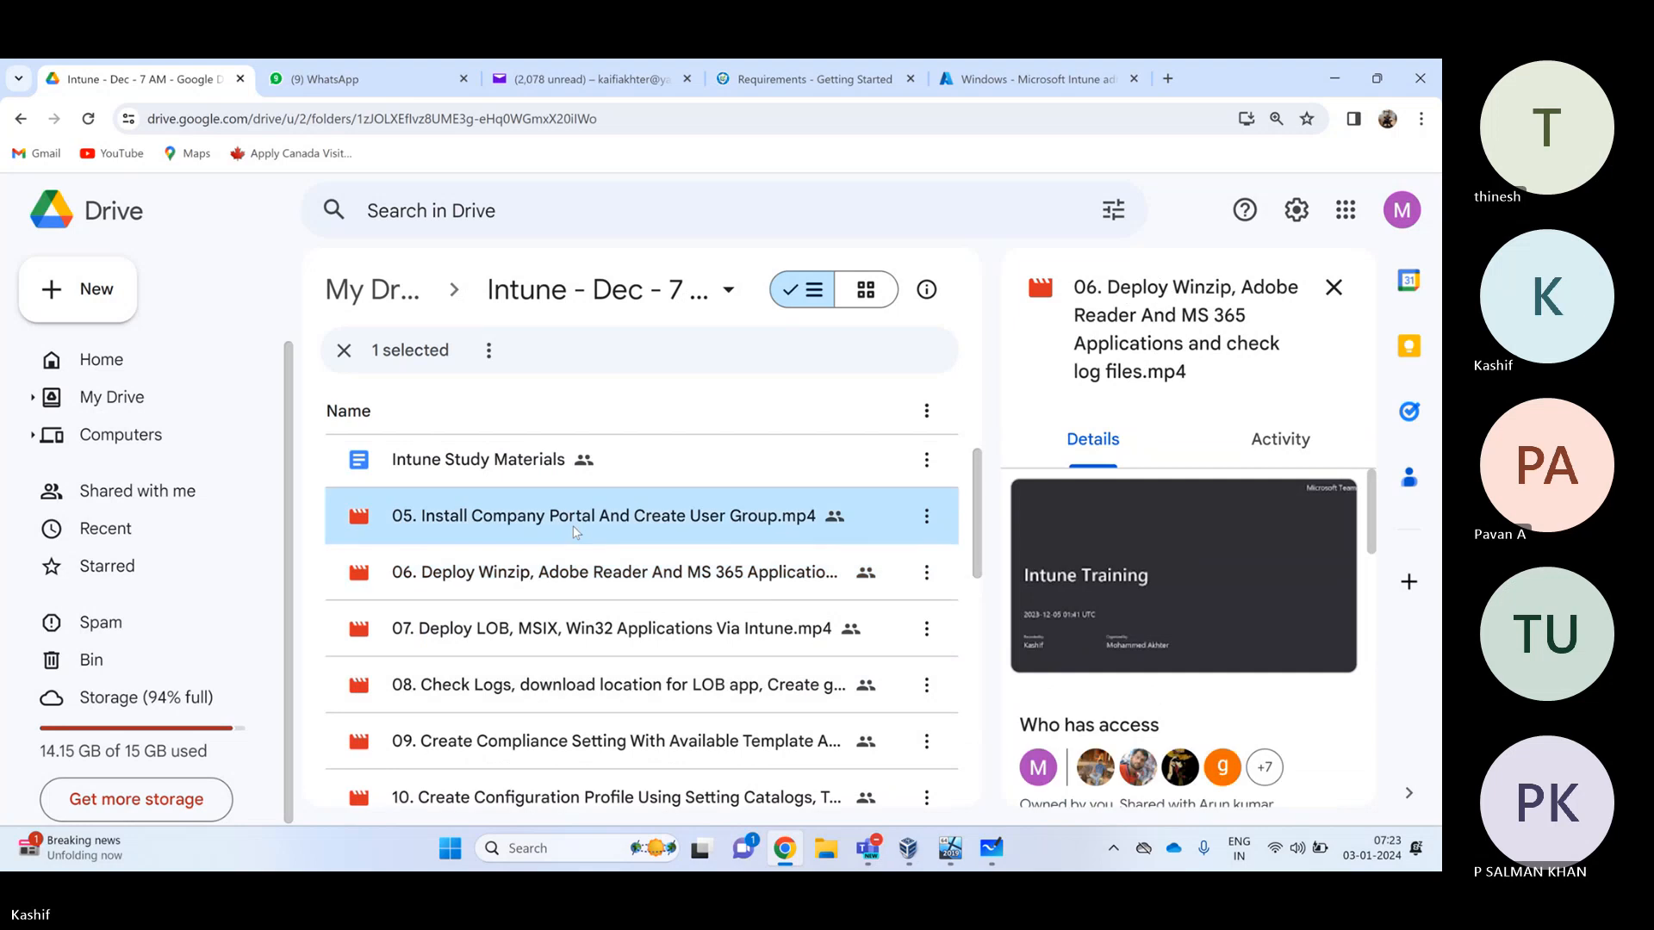
{"action": "key", "text": "Up"}
{"action": "key", "text": "Up"}
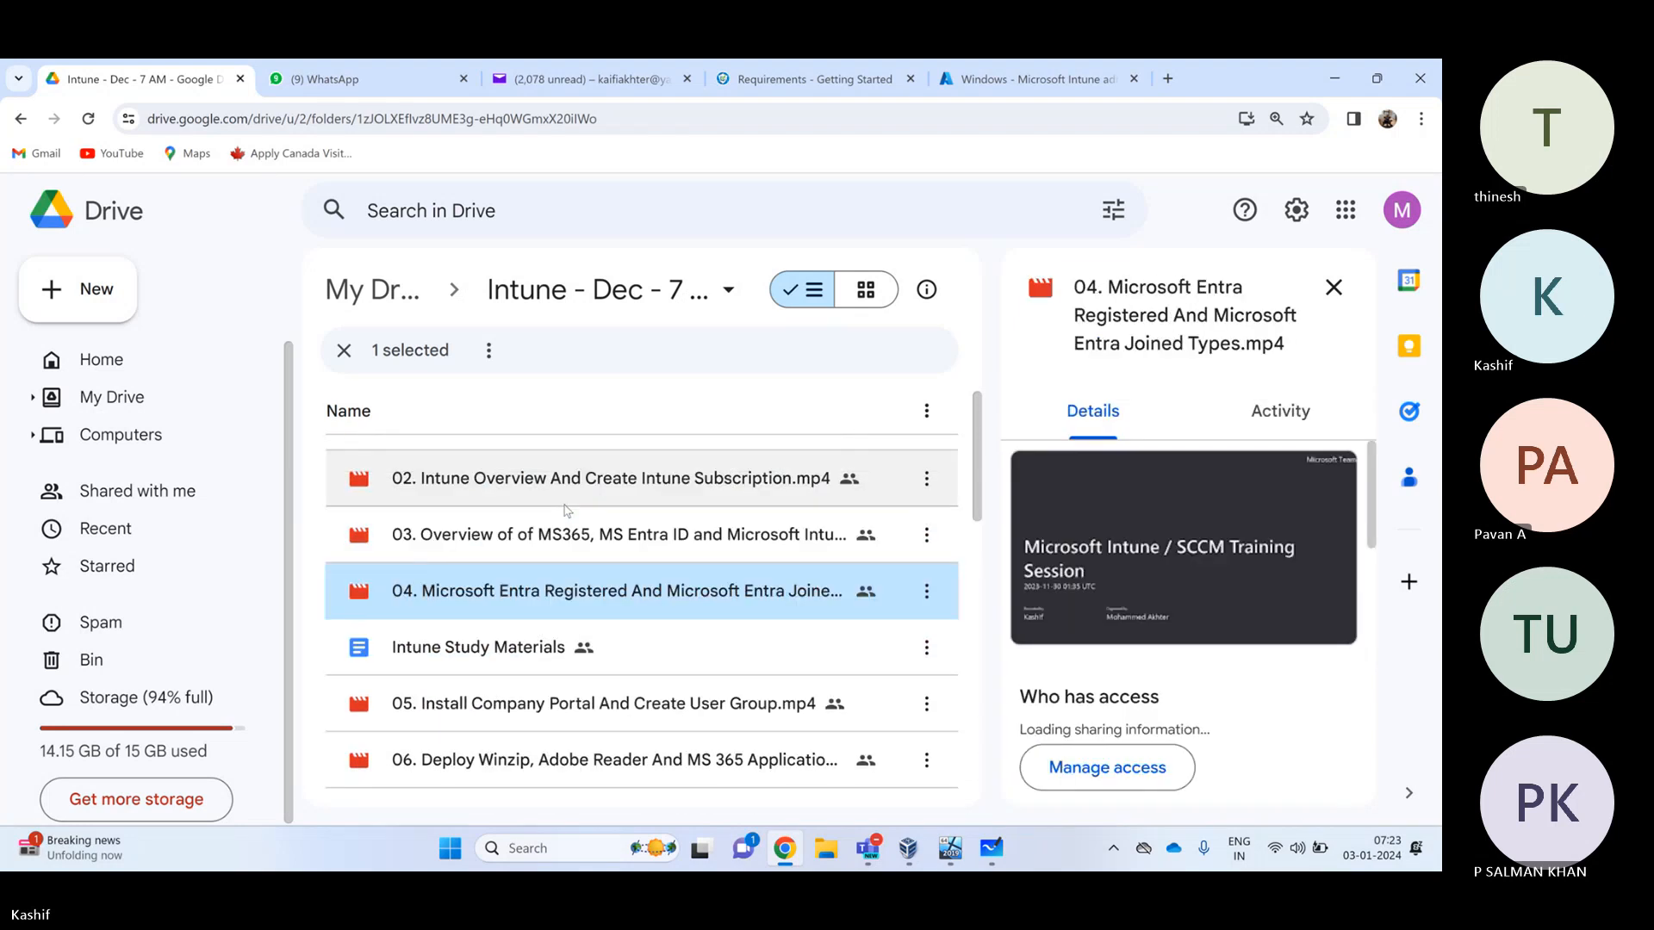
{"action": "key", "text": "Up"}
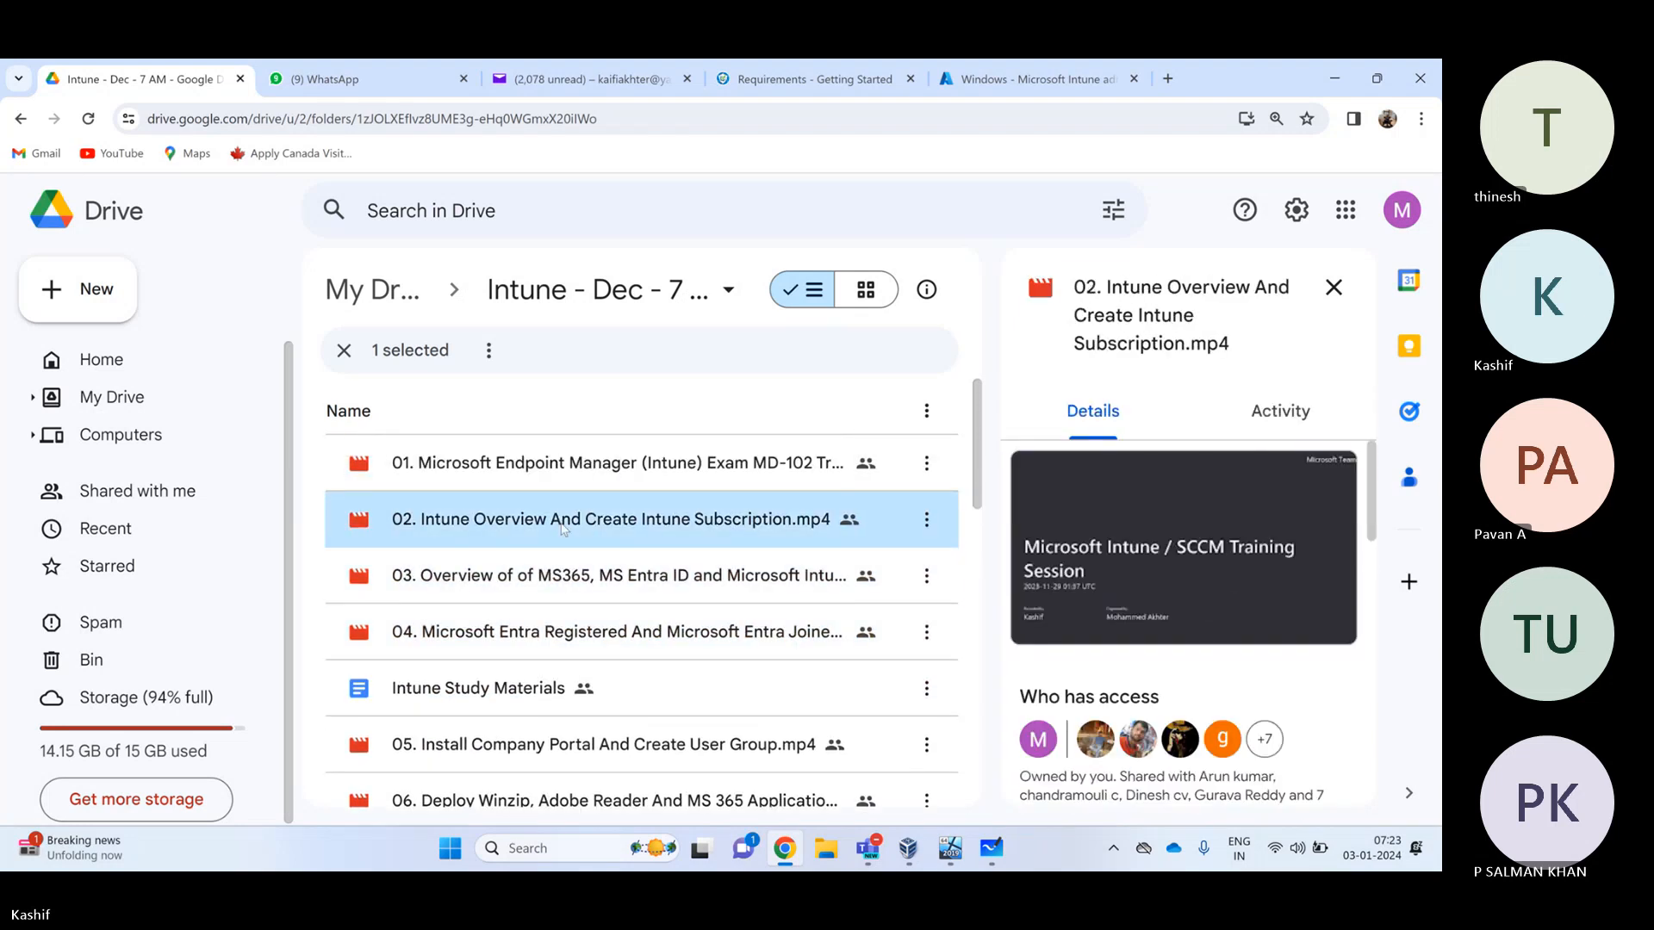
{"action": "key", "text": "Up"}
Return to the newest recordings and highlight 23, Windows Autopatch Overview, and 20, Android Device Enrollment Prerequisites
{"action": "scroll", "coordinate": [567, 492], "scroll_direction": "down", "scroll_amount": 10}
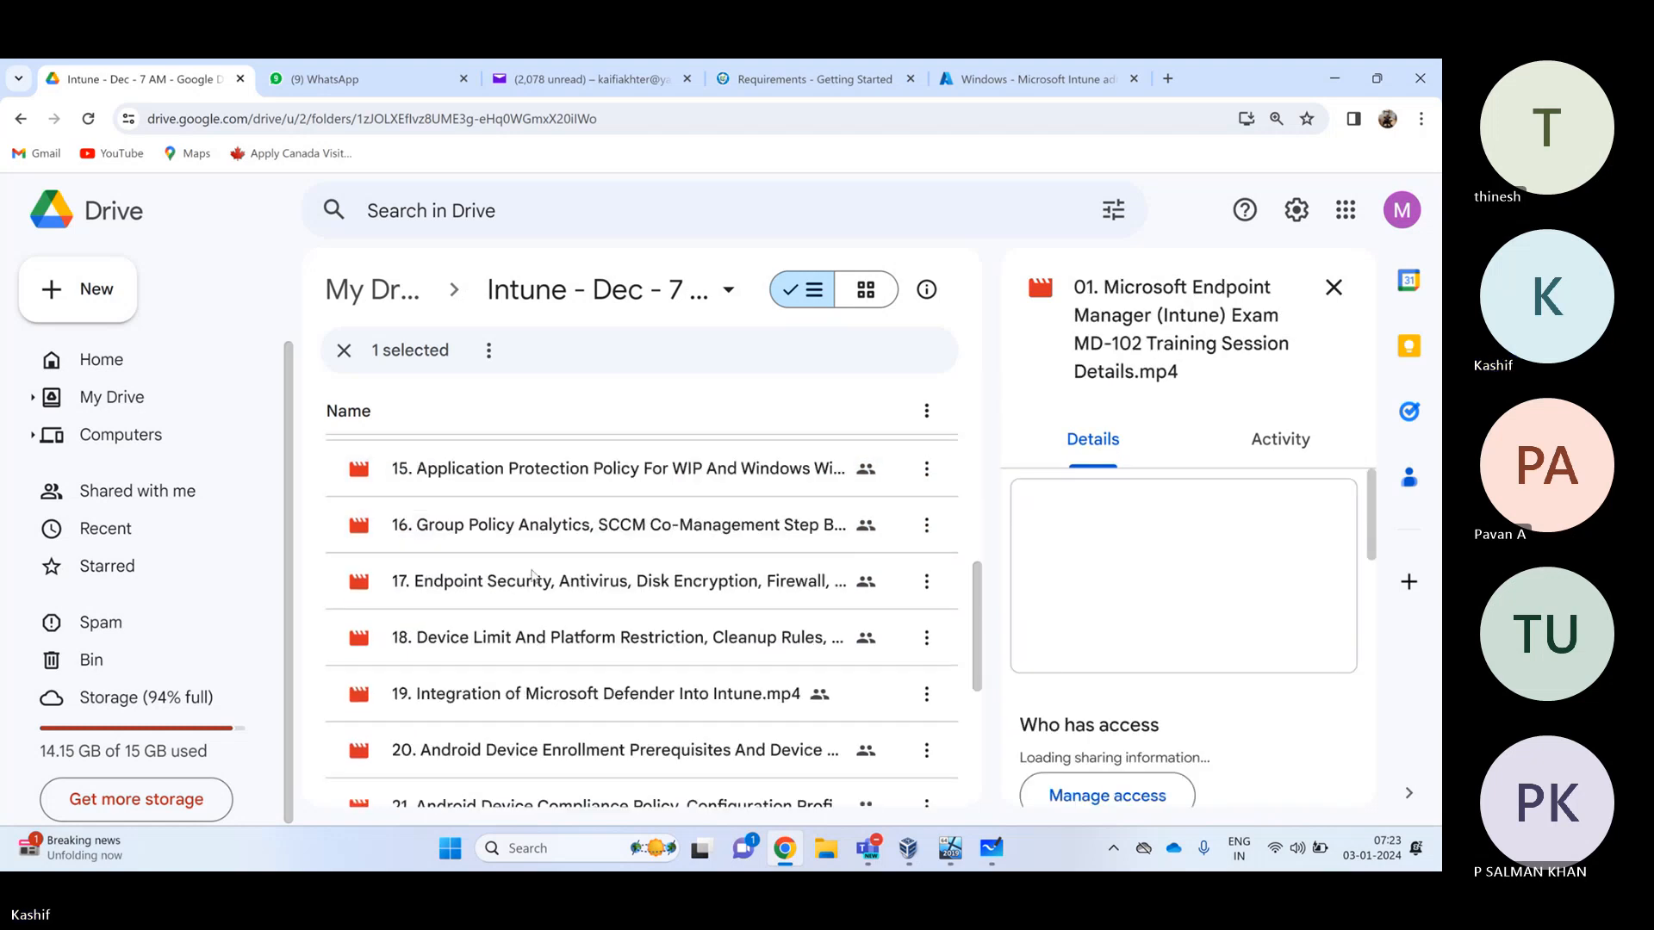
{"action": "left_click", "coordinate": [607, 775]}
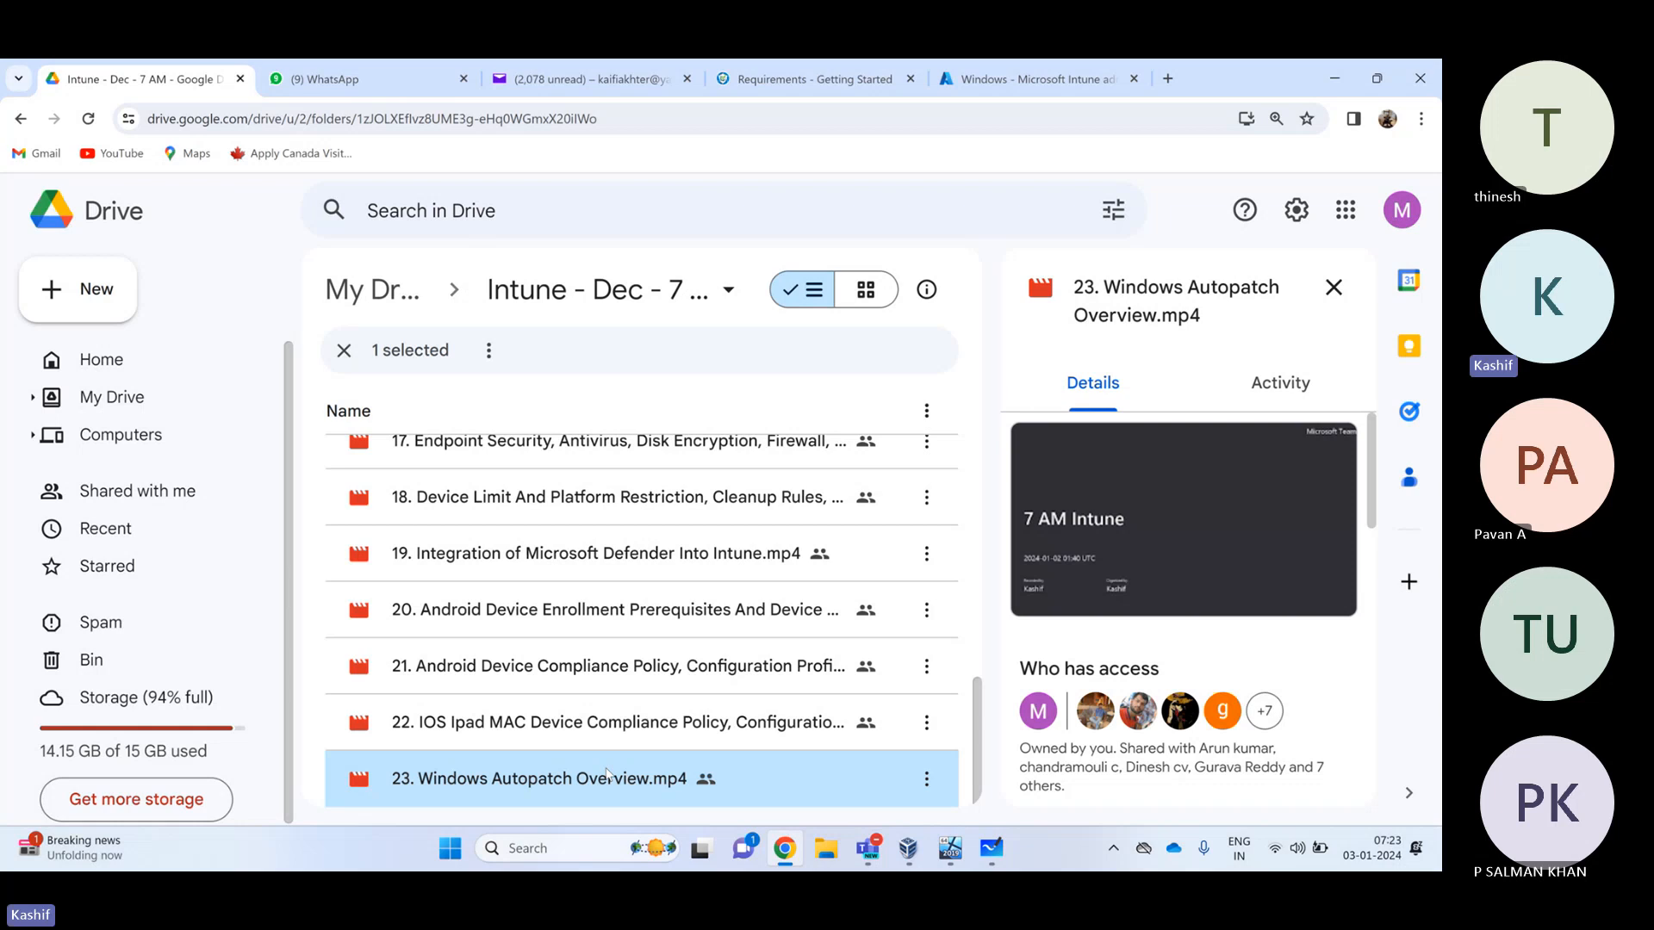
{"action": "left_click", "coordinate": [516, 614]}
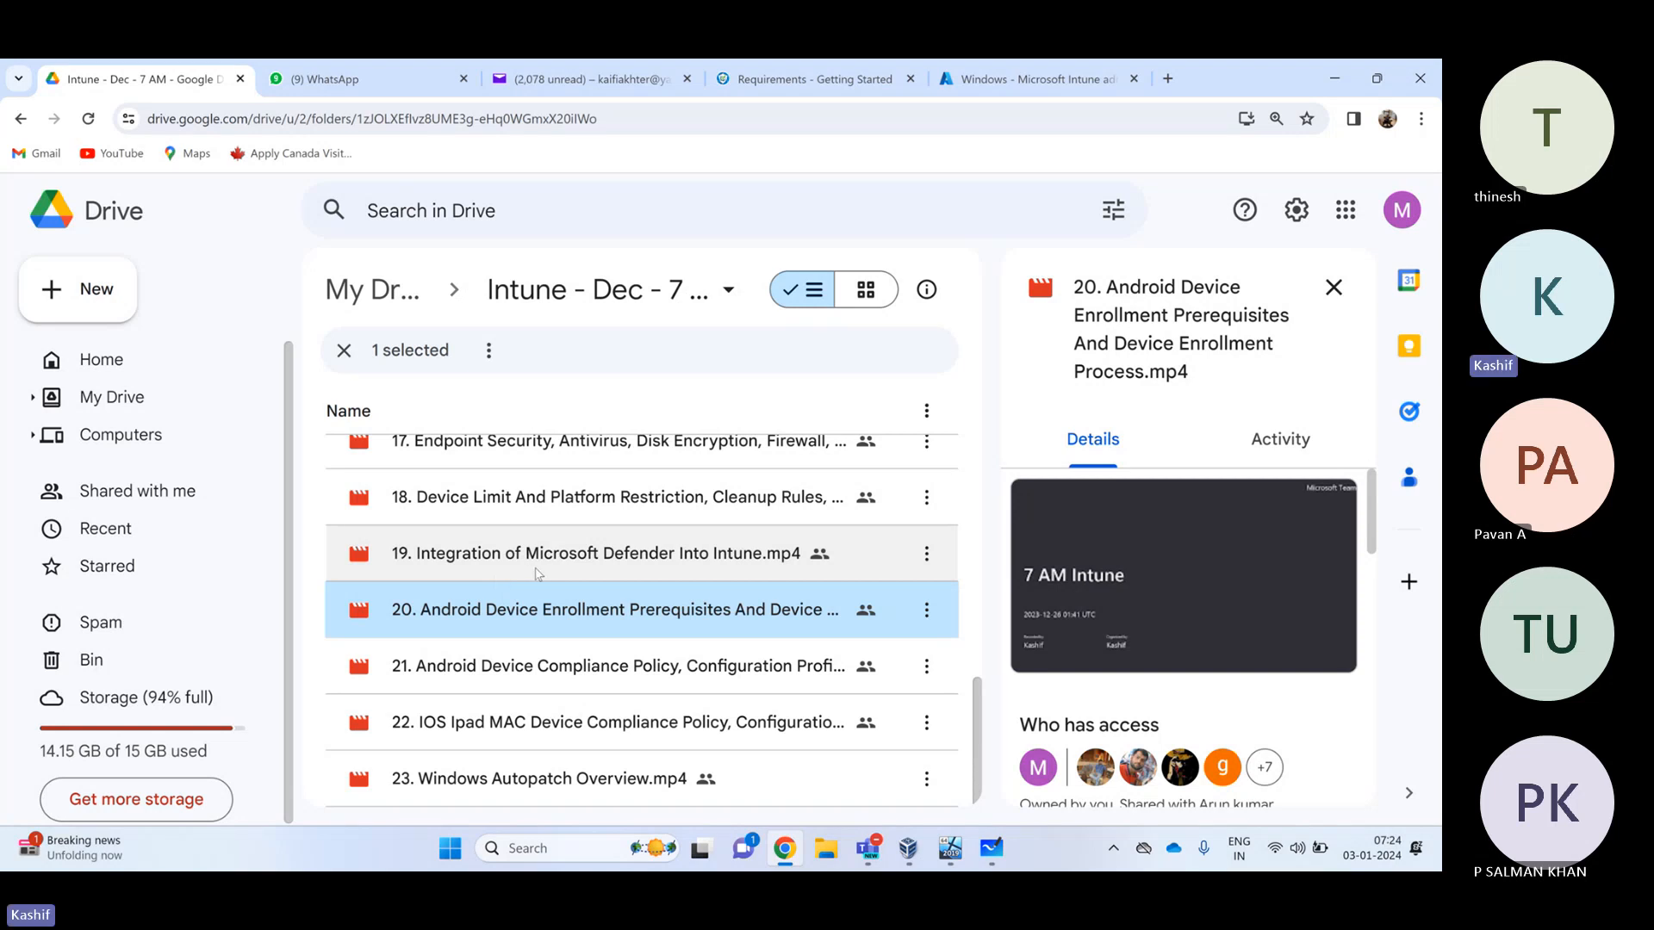
Switch to the Intune admin center, list all devices and widen the Device name column to show the full names
{"action": "left_click", "coordinate": [1022, 90]}
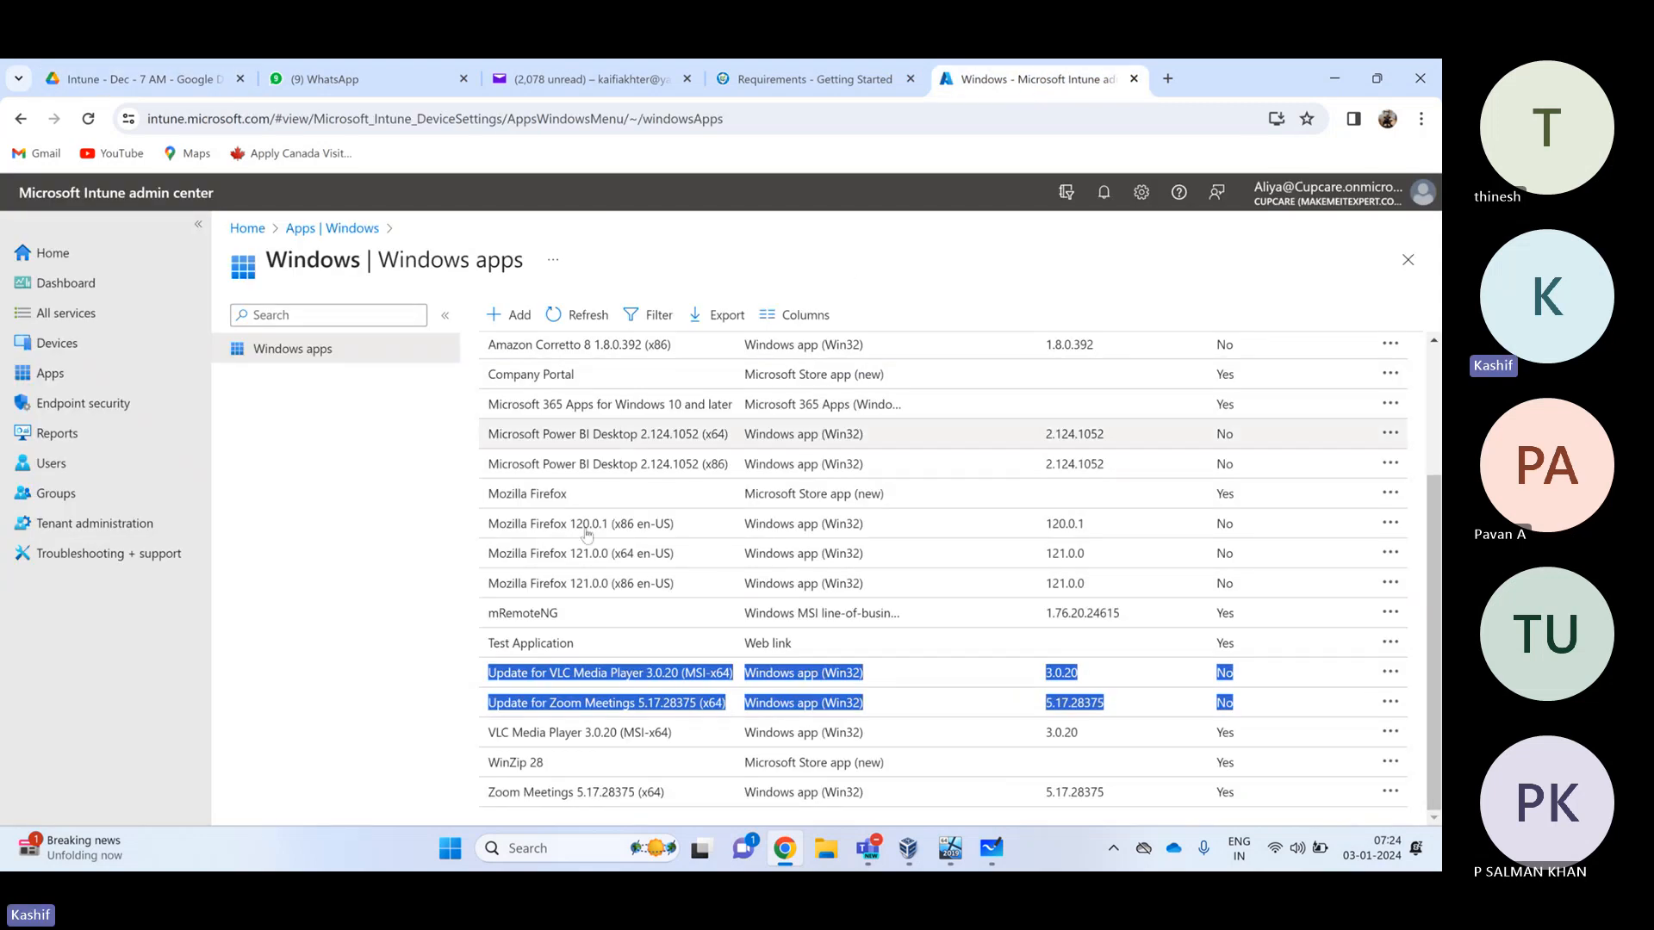
{"action": "left_click", "coordinate": [291, 547]}
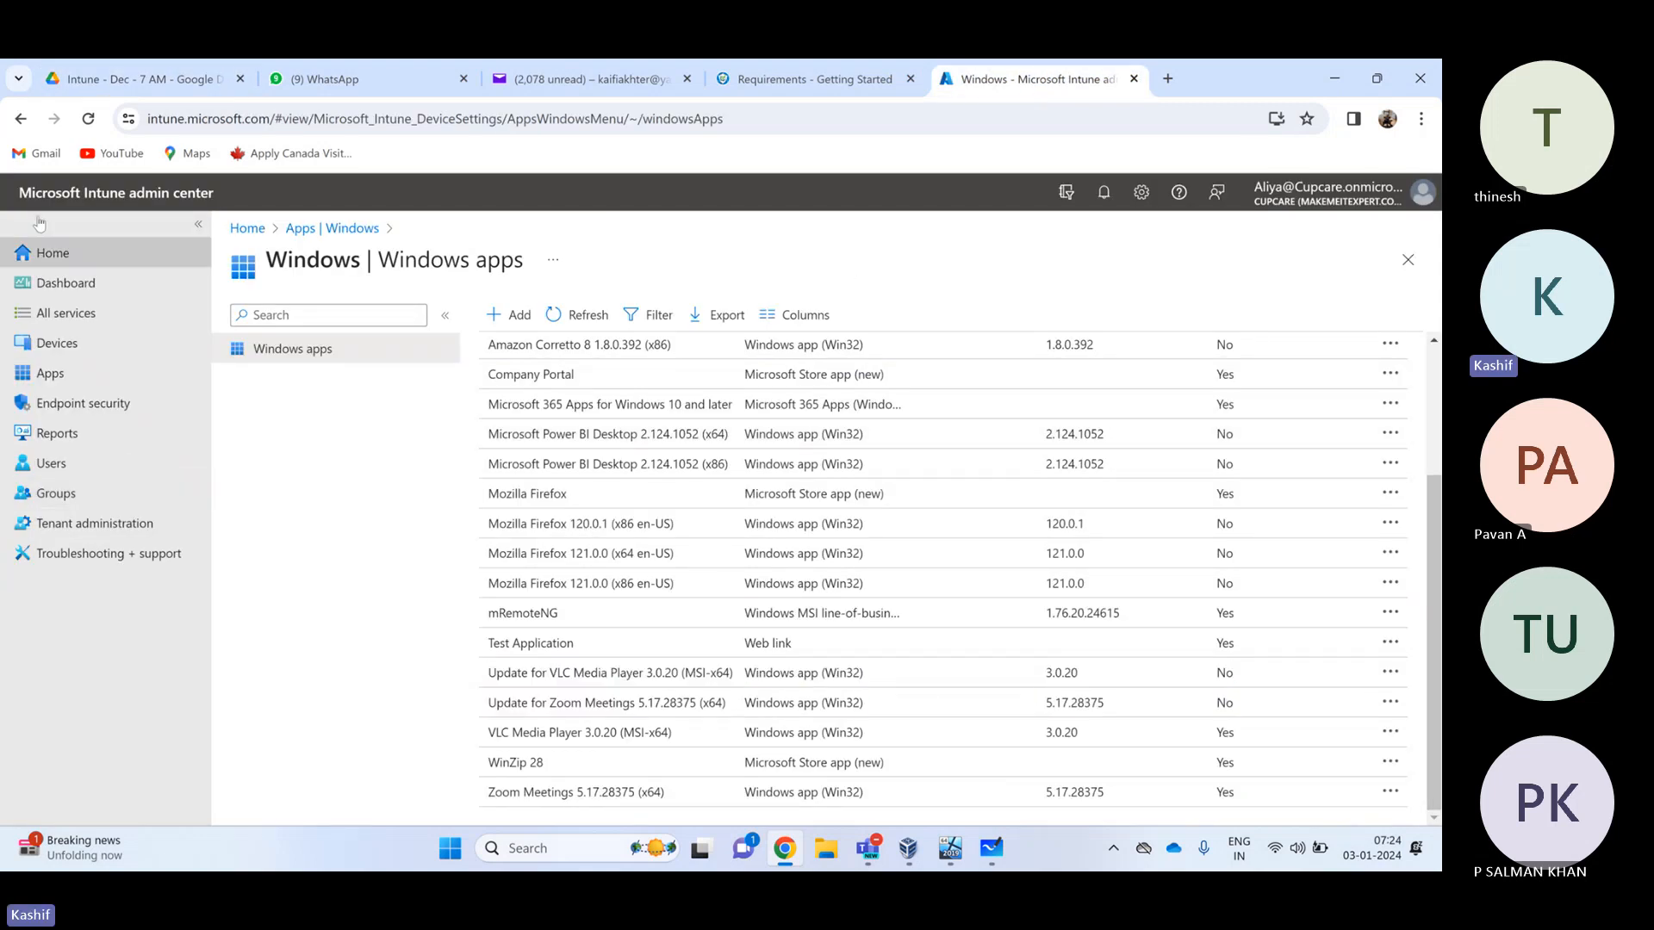
{"action": "left_click", "coordinate": [87, 345]}
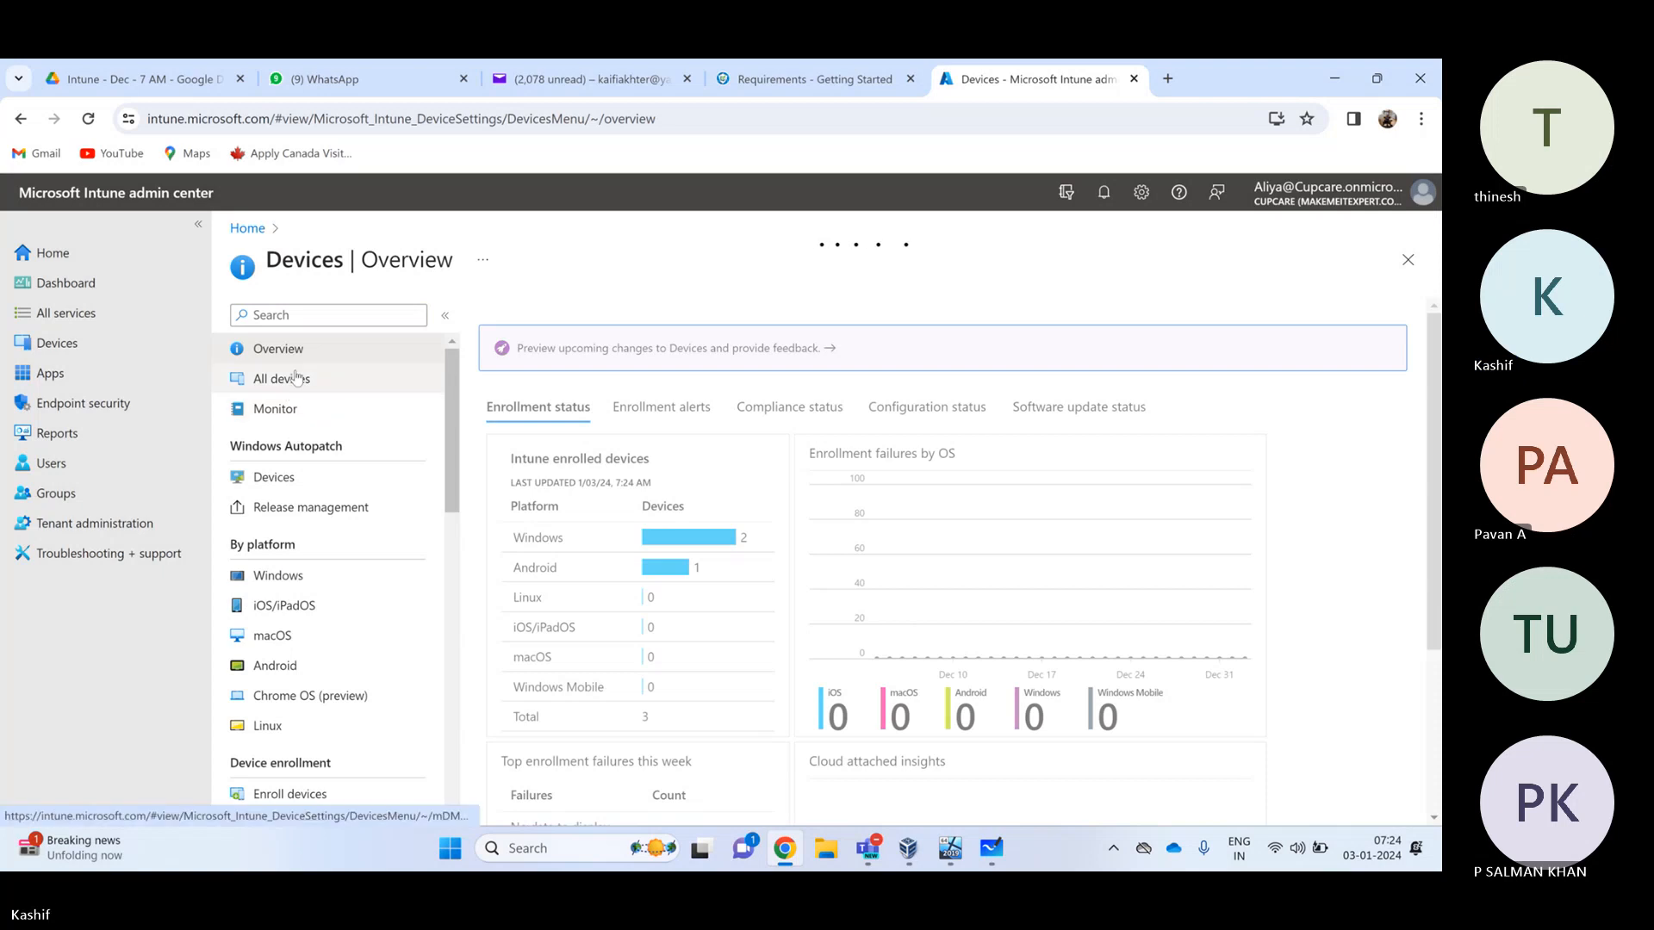
{"action": "left_click", "coordinate": [297, 393]}
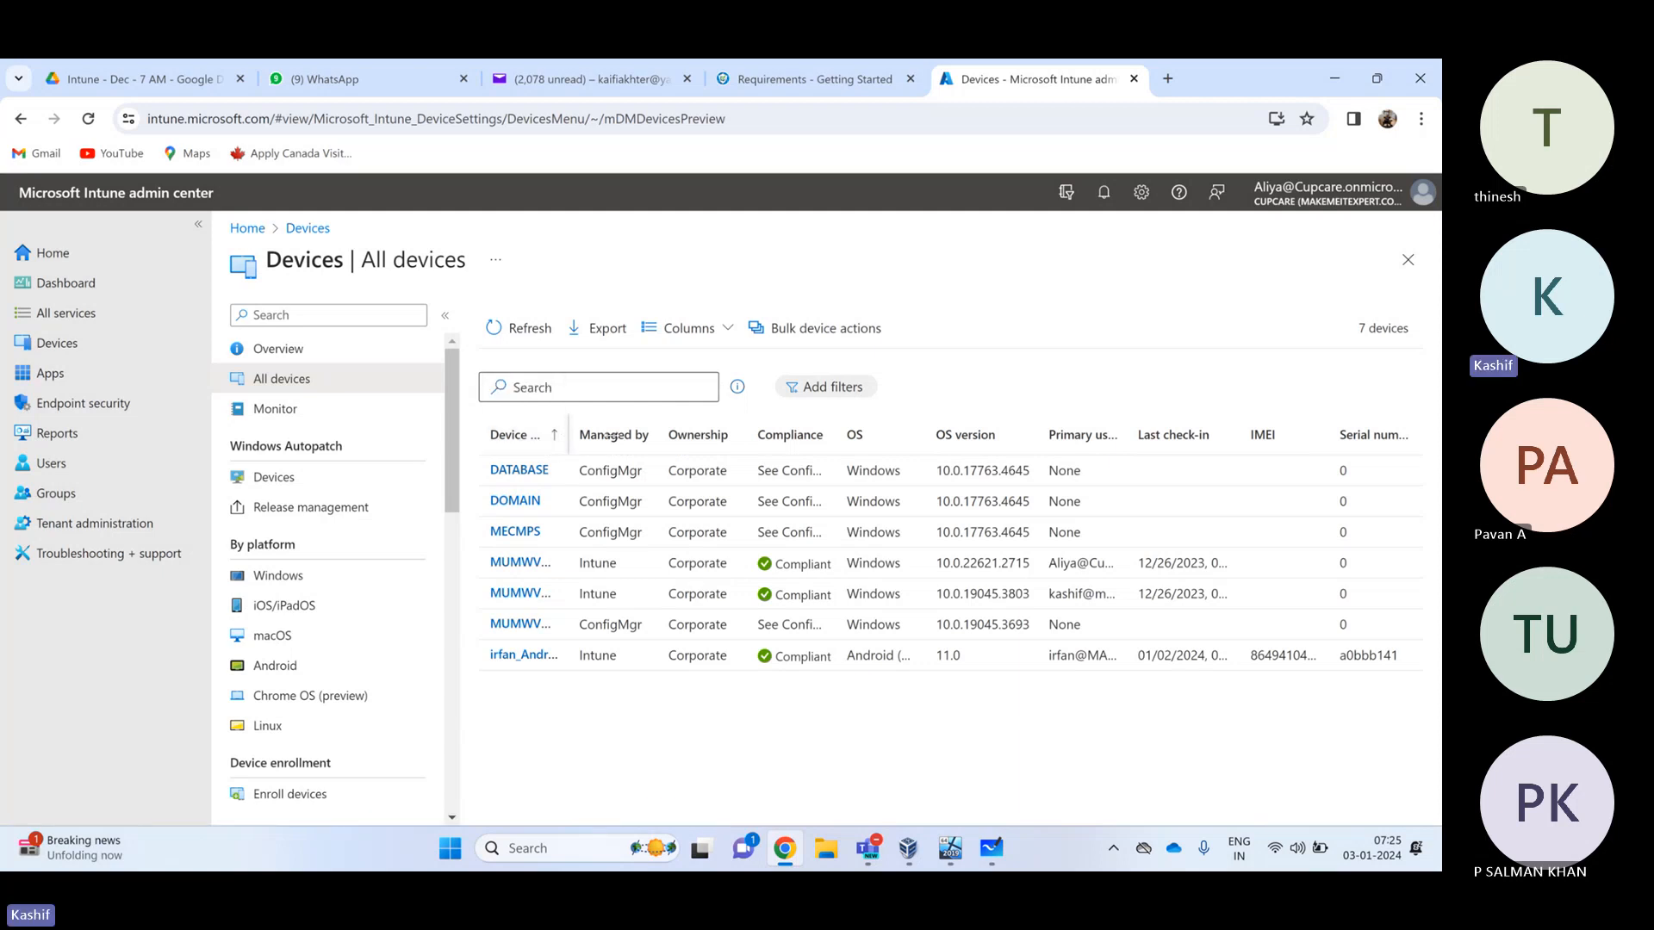
{"action": "left_click_drag", "start_coordinate": [611, 435], "coordinate": [686, 438]}
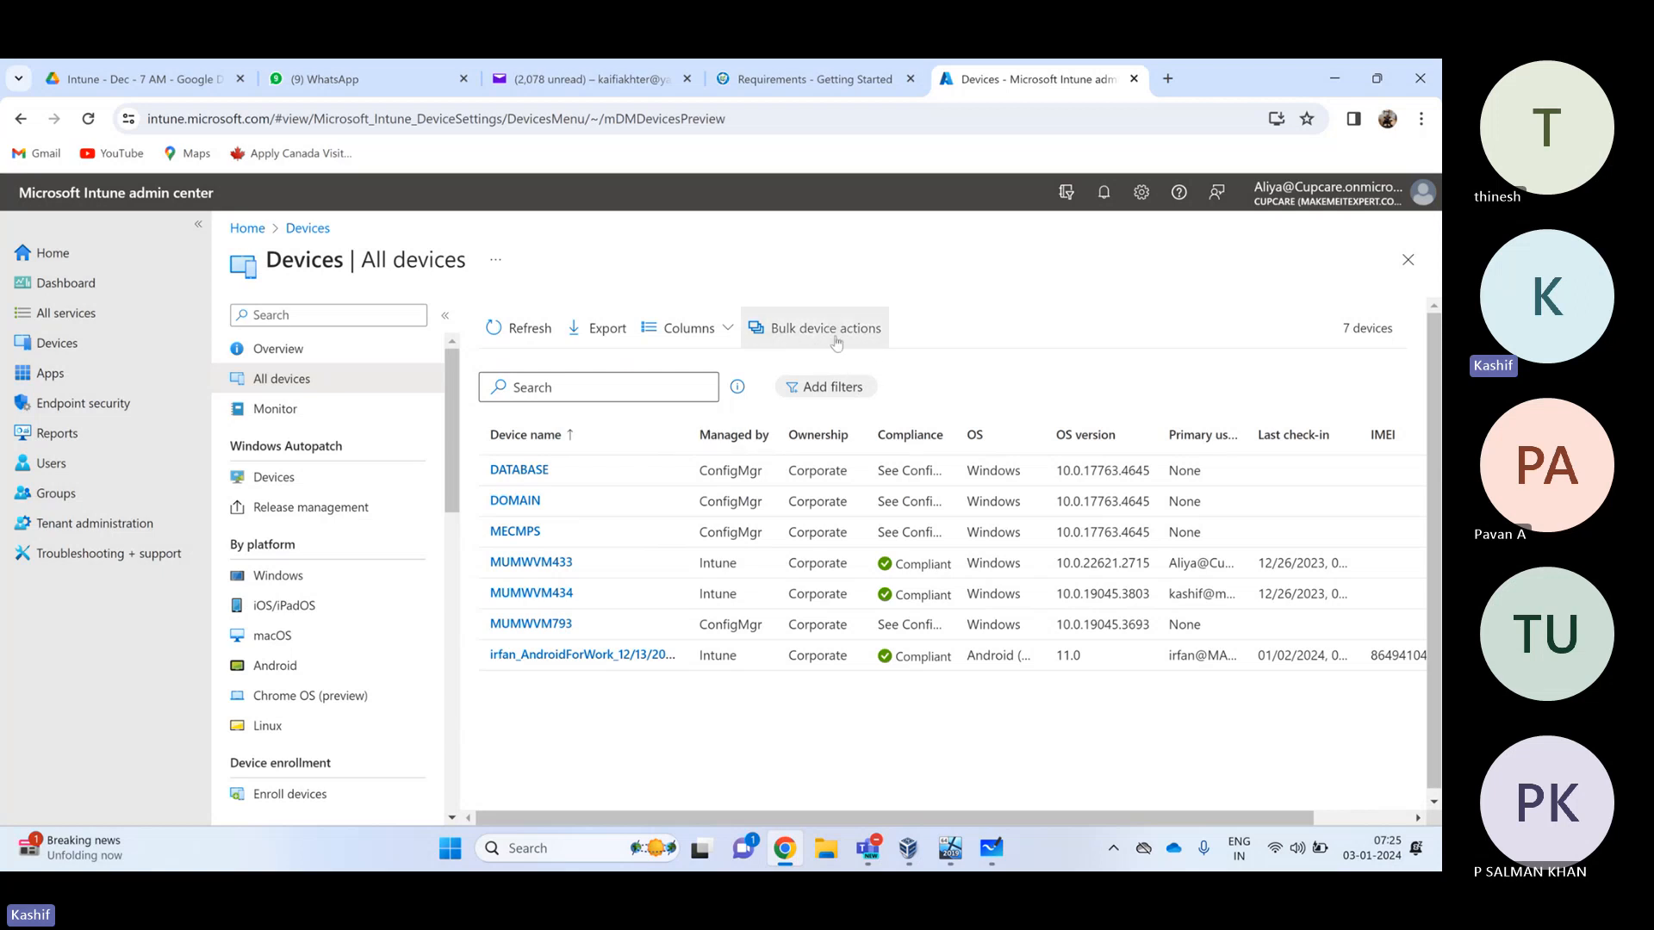
Start a bulk device action for Windows physical devices and view the available device actions
{"action": "left_click", "coordinate": [807, 336]}
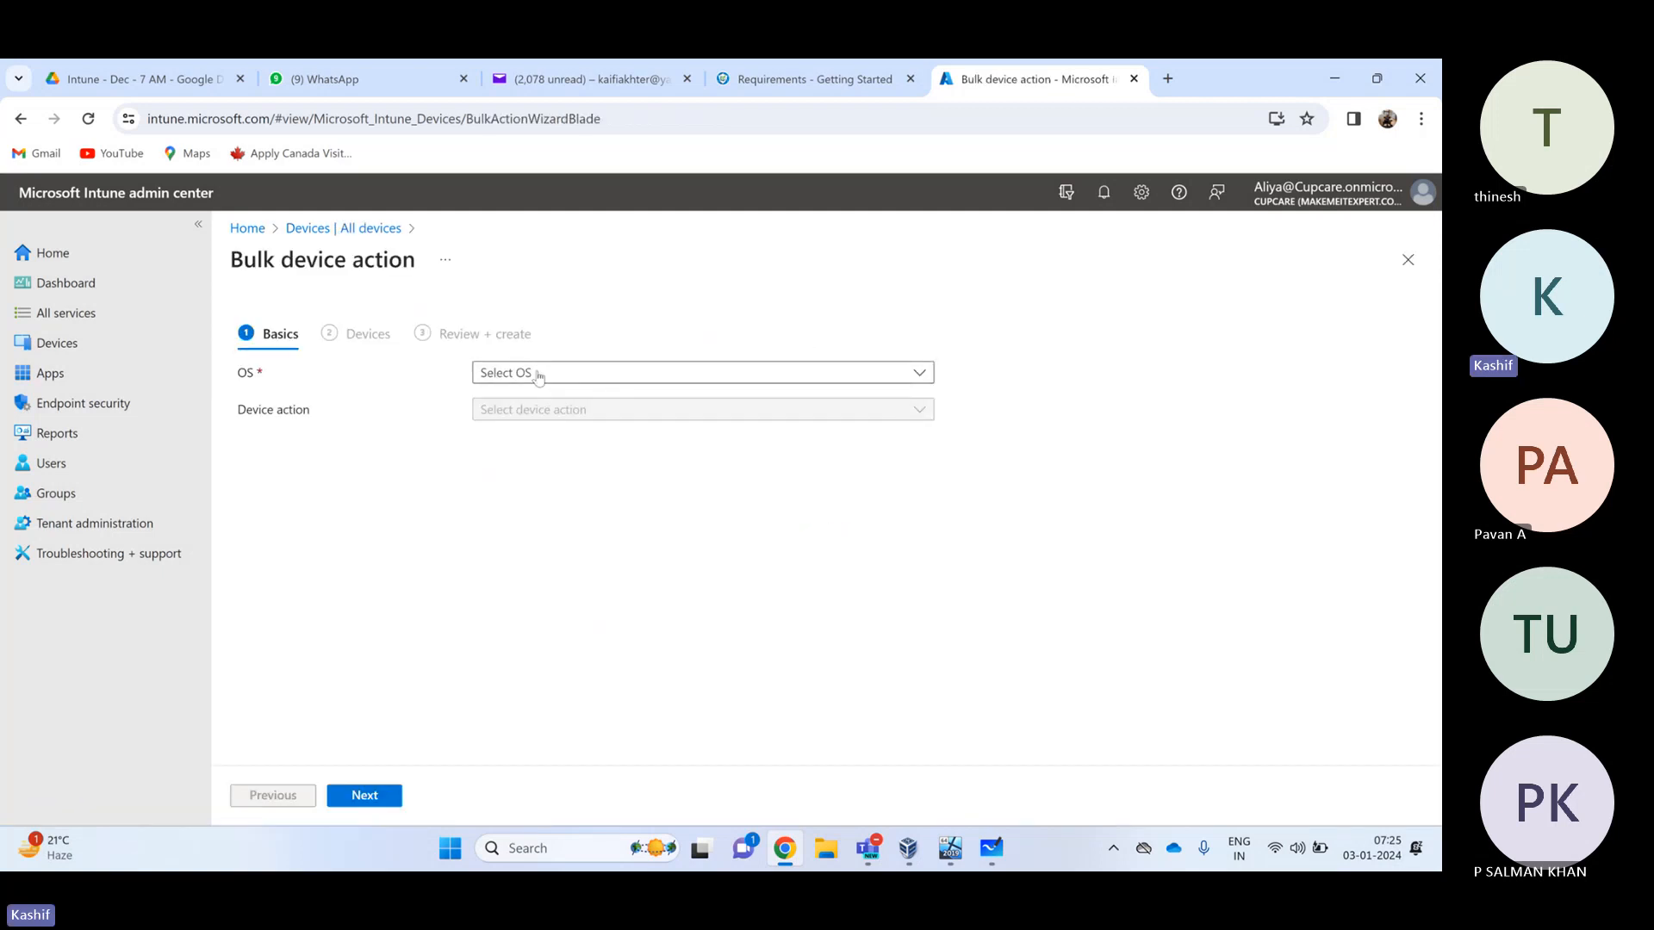
{"action": "left_click", "coordinate": [538, 377]}
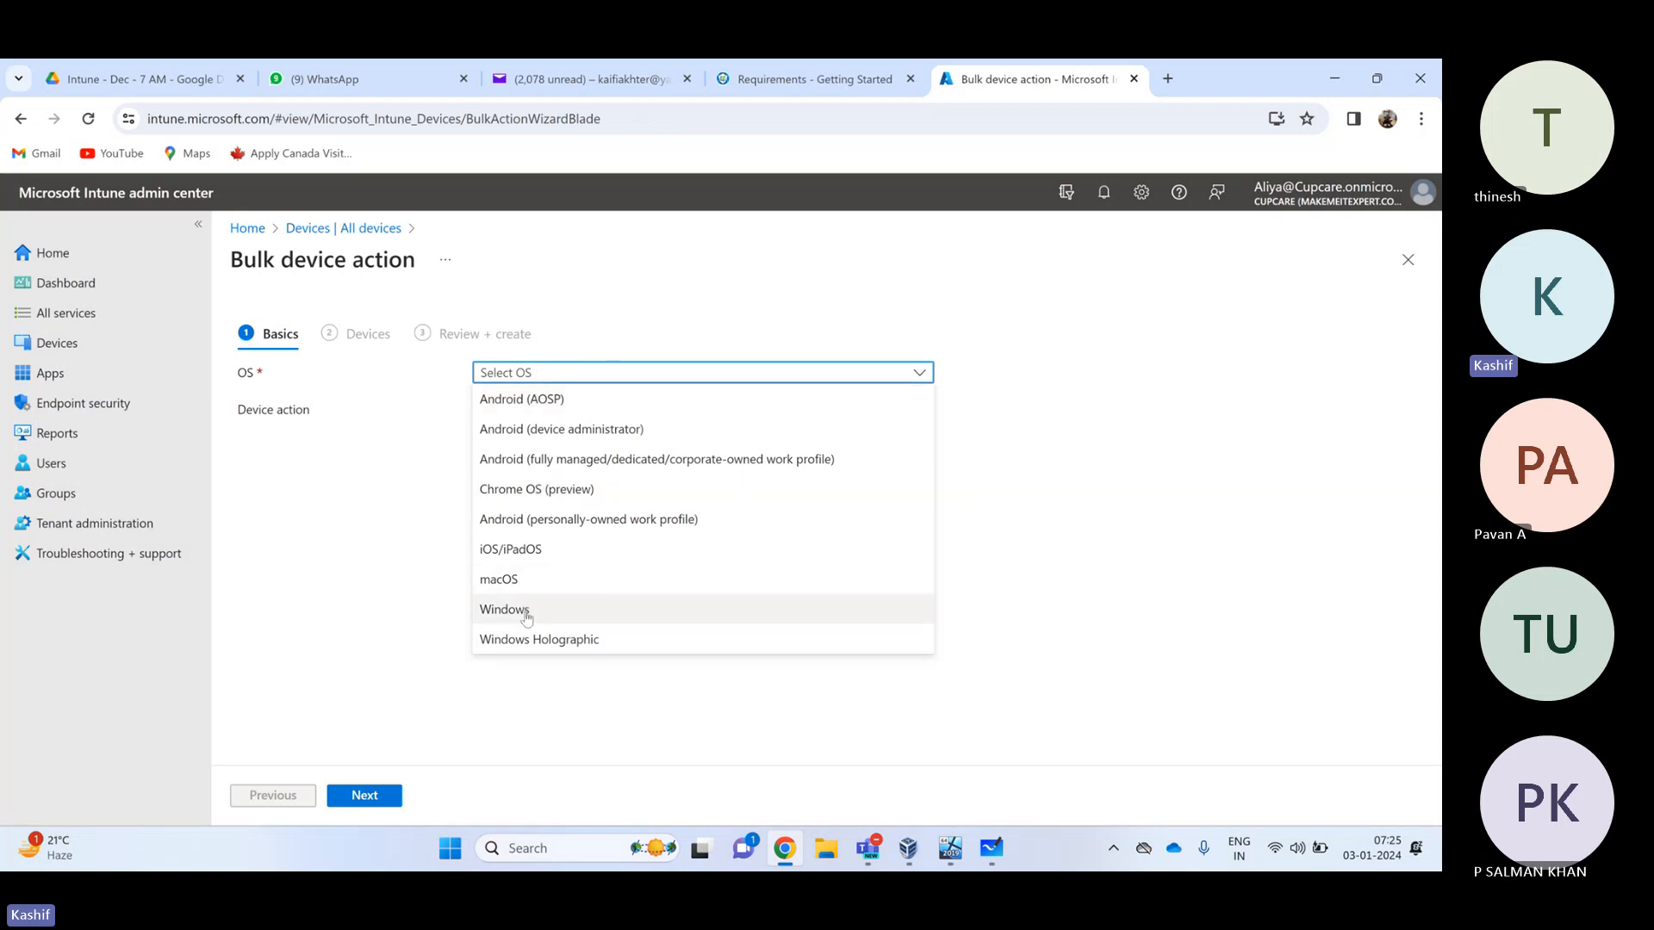
{"action": "left_click", "coordinate": [527, 612]}
{"action": "left_click", "coordinate": [529, 410]}
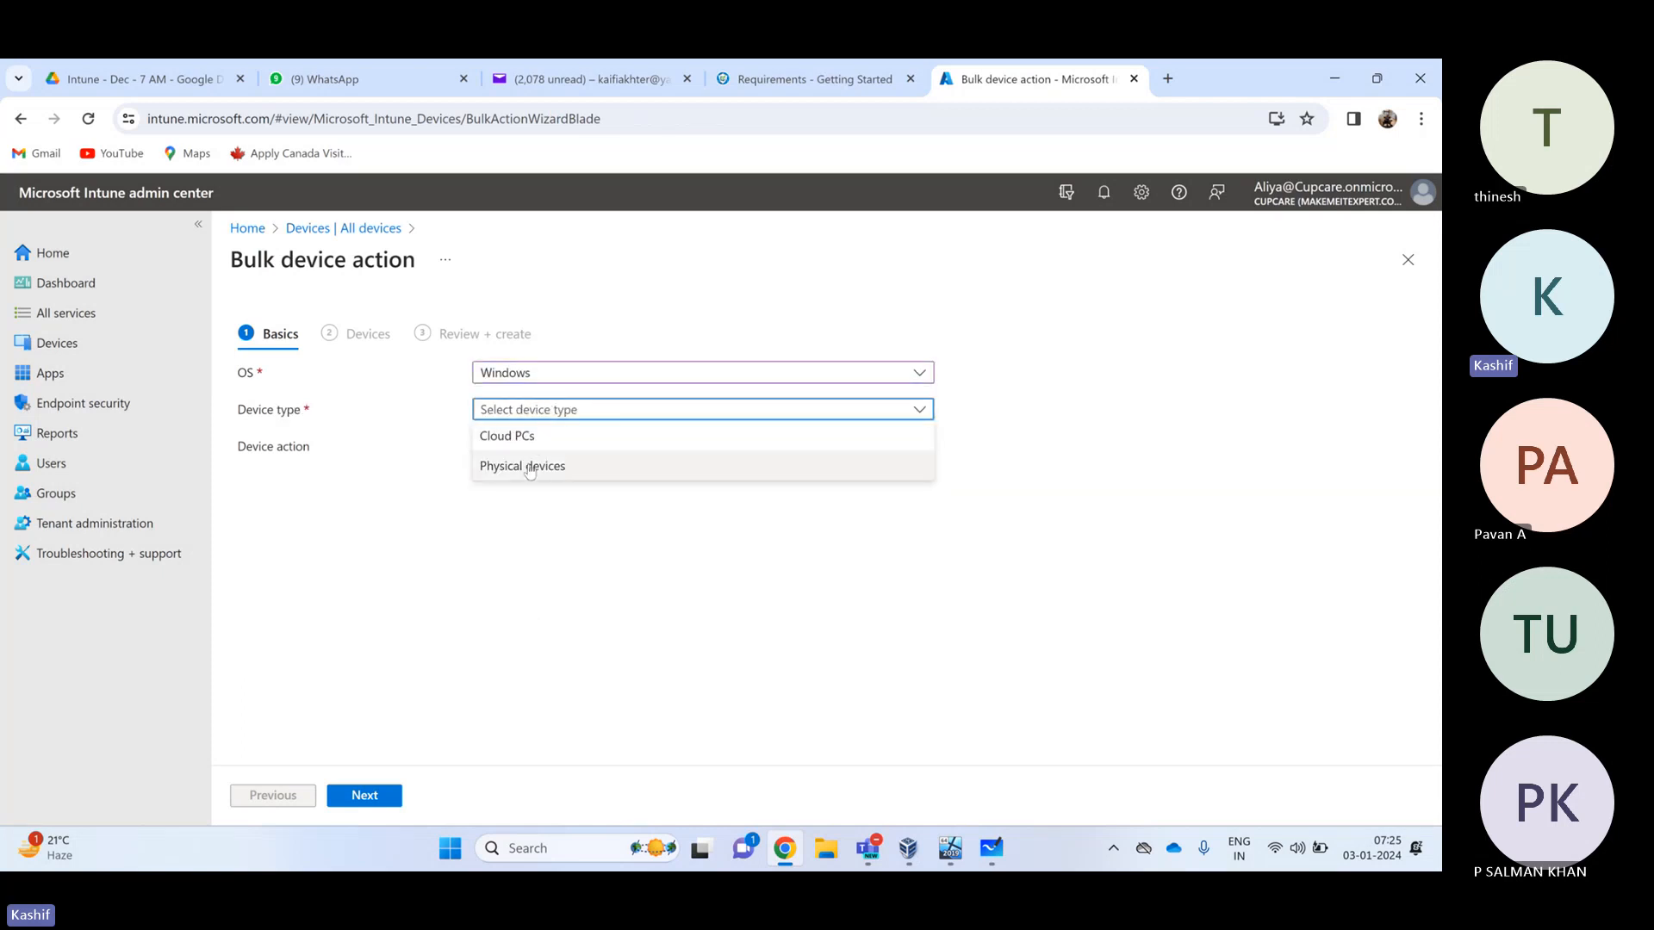
{"action": "left_click", "coordinate": [527, 466]}
{"action": "left_click", "coordinate": [535, 445]}
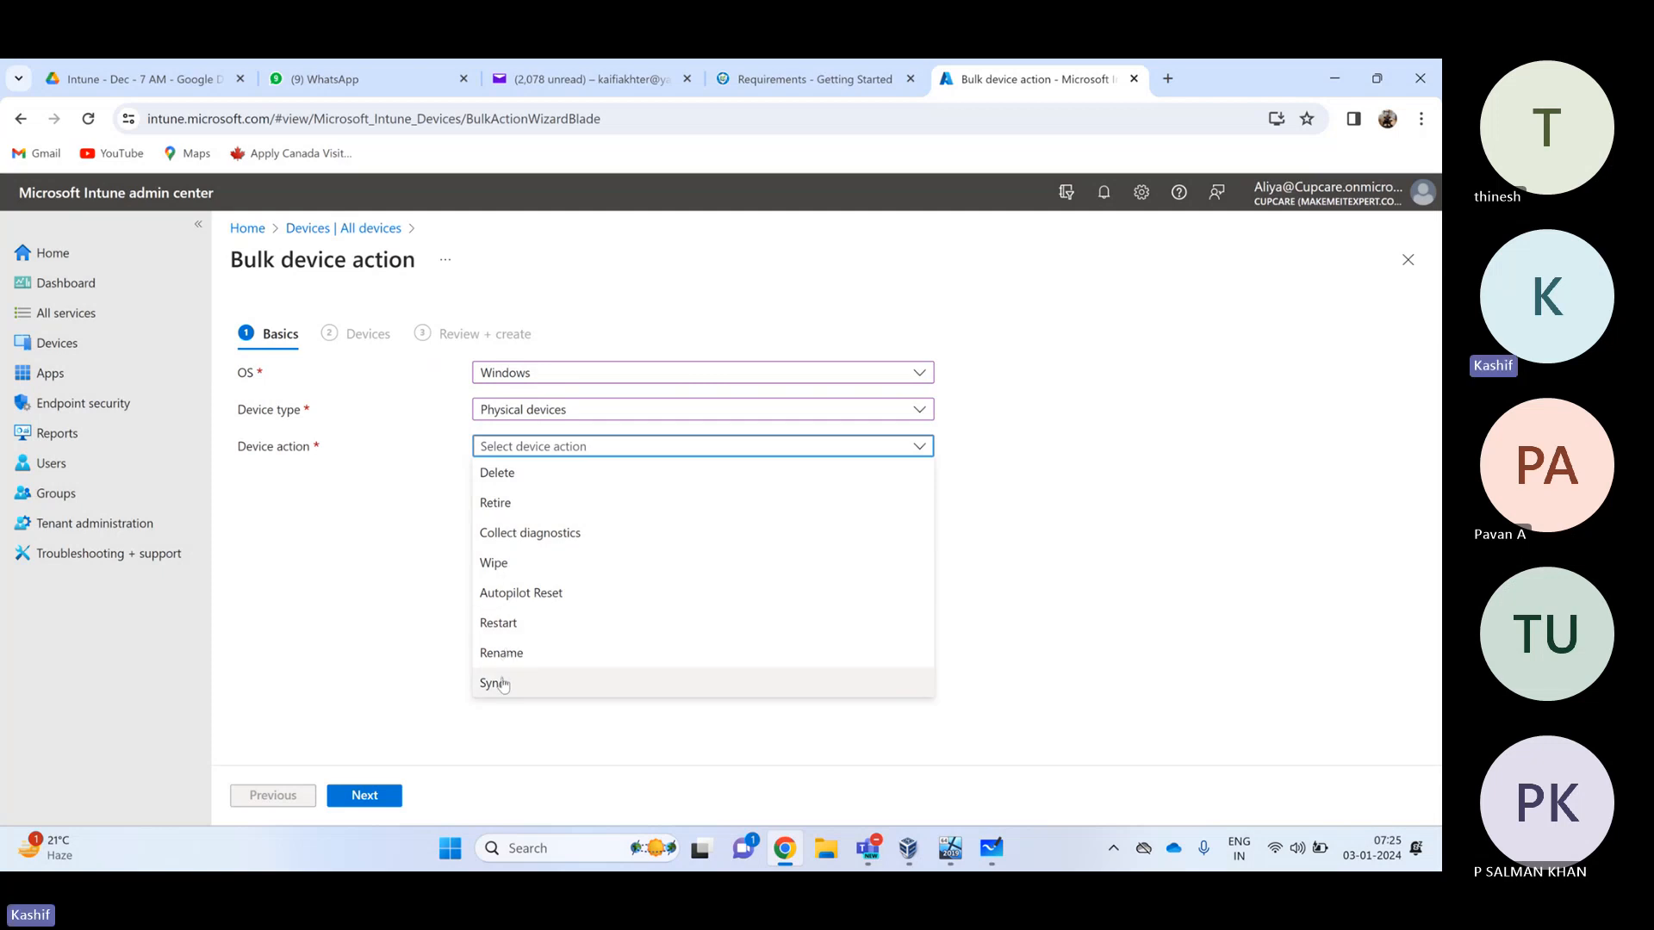
{"action": "left_click", "coordinate": [399, 653]}
Switch to the LONWVM001 virtual machine and run hostname in Command Prompt to look up its computer name
{"action": "mouse_move", "coordinate": [948, 852]}
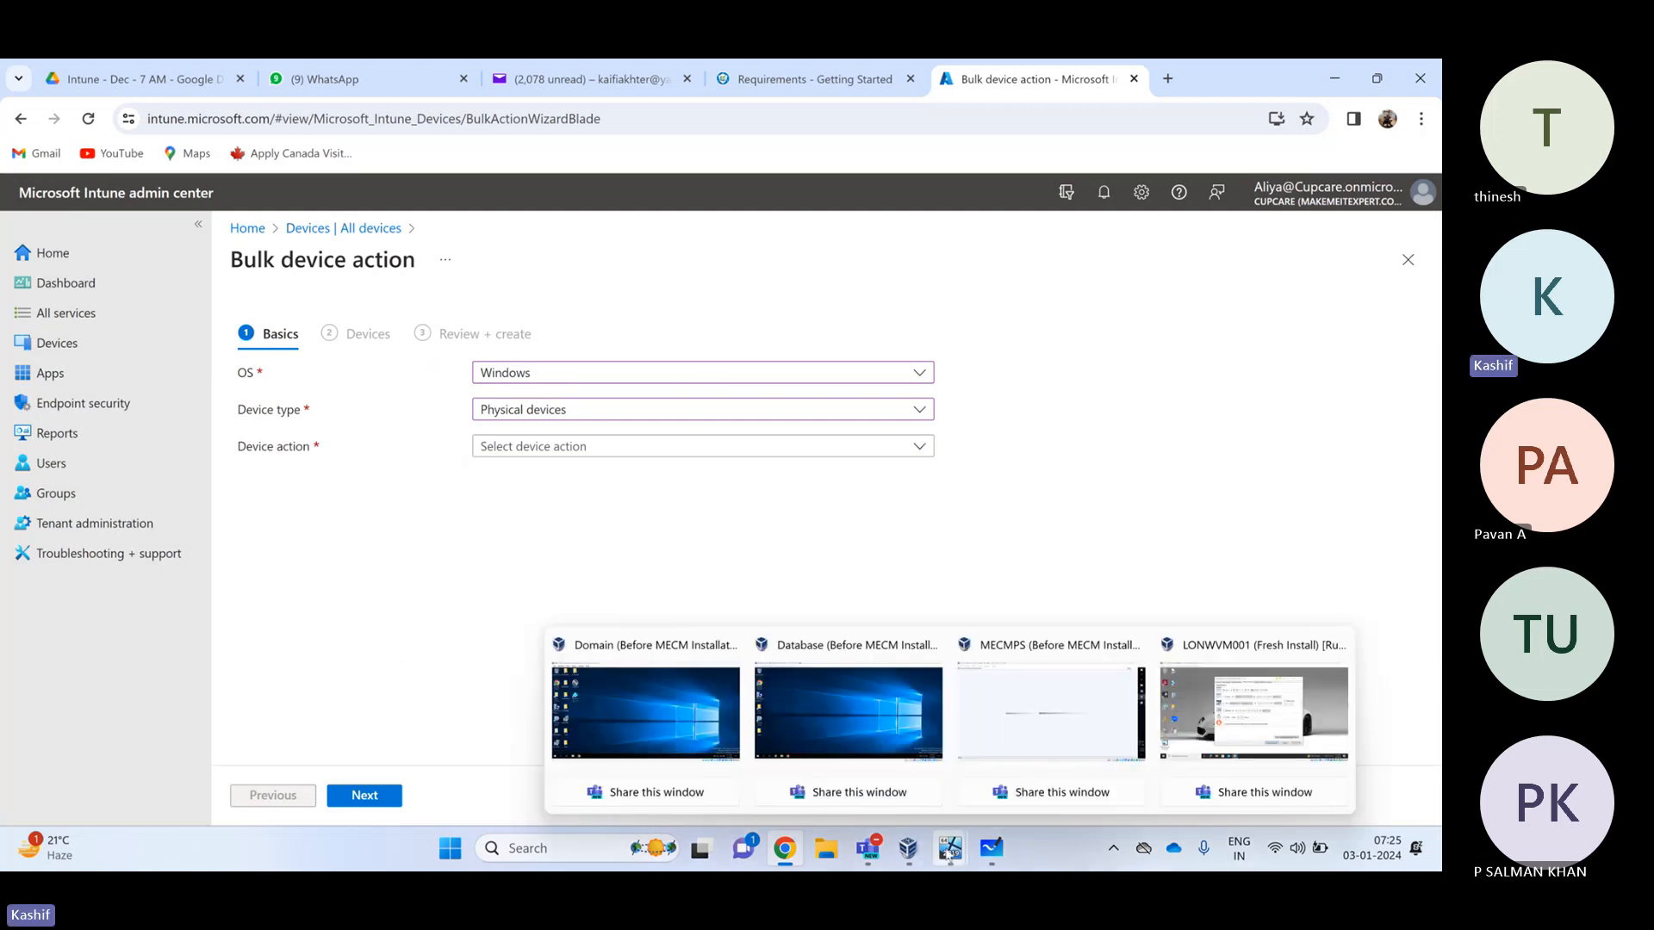
{"action": "left_click", "coordinate": [1253, 713]}
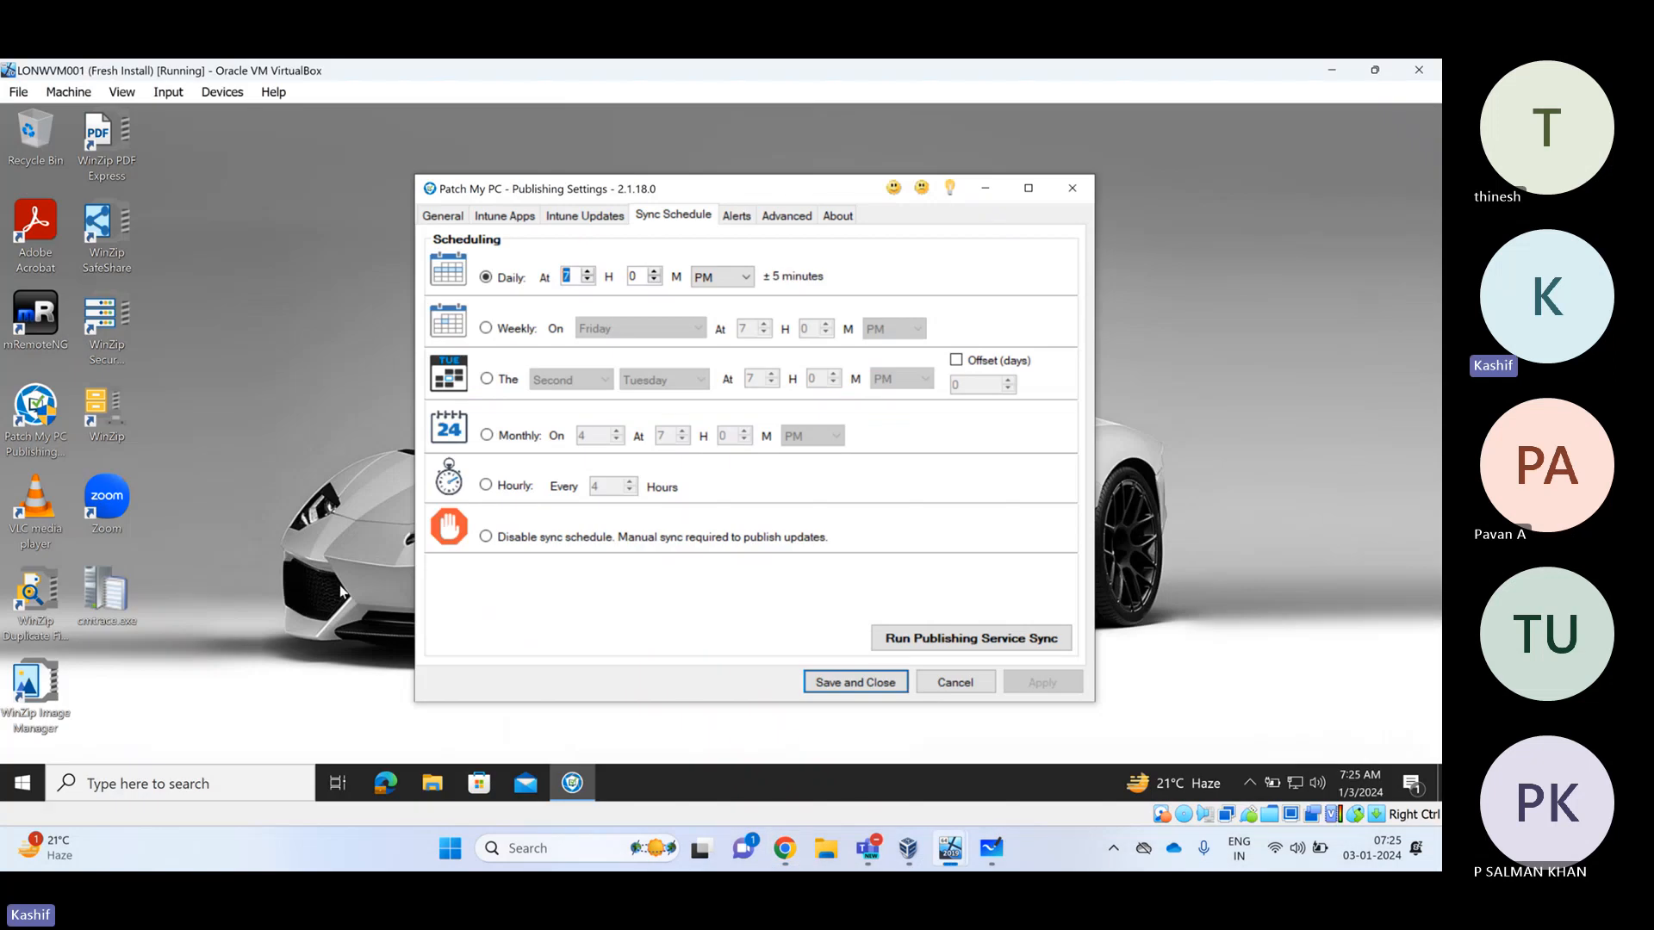
{"action": "left_click", "coordinate": [21, 784]}
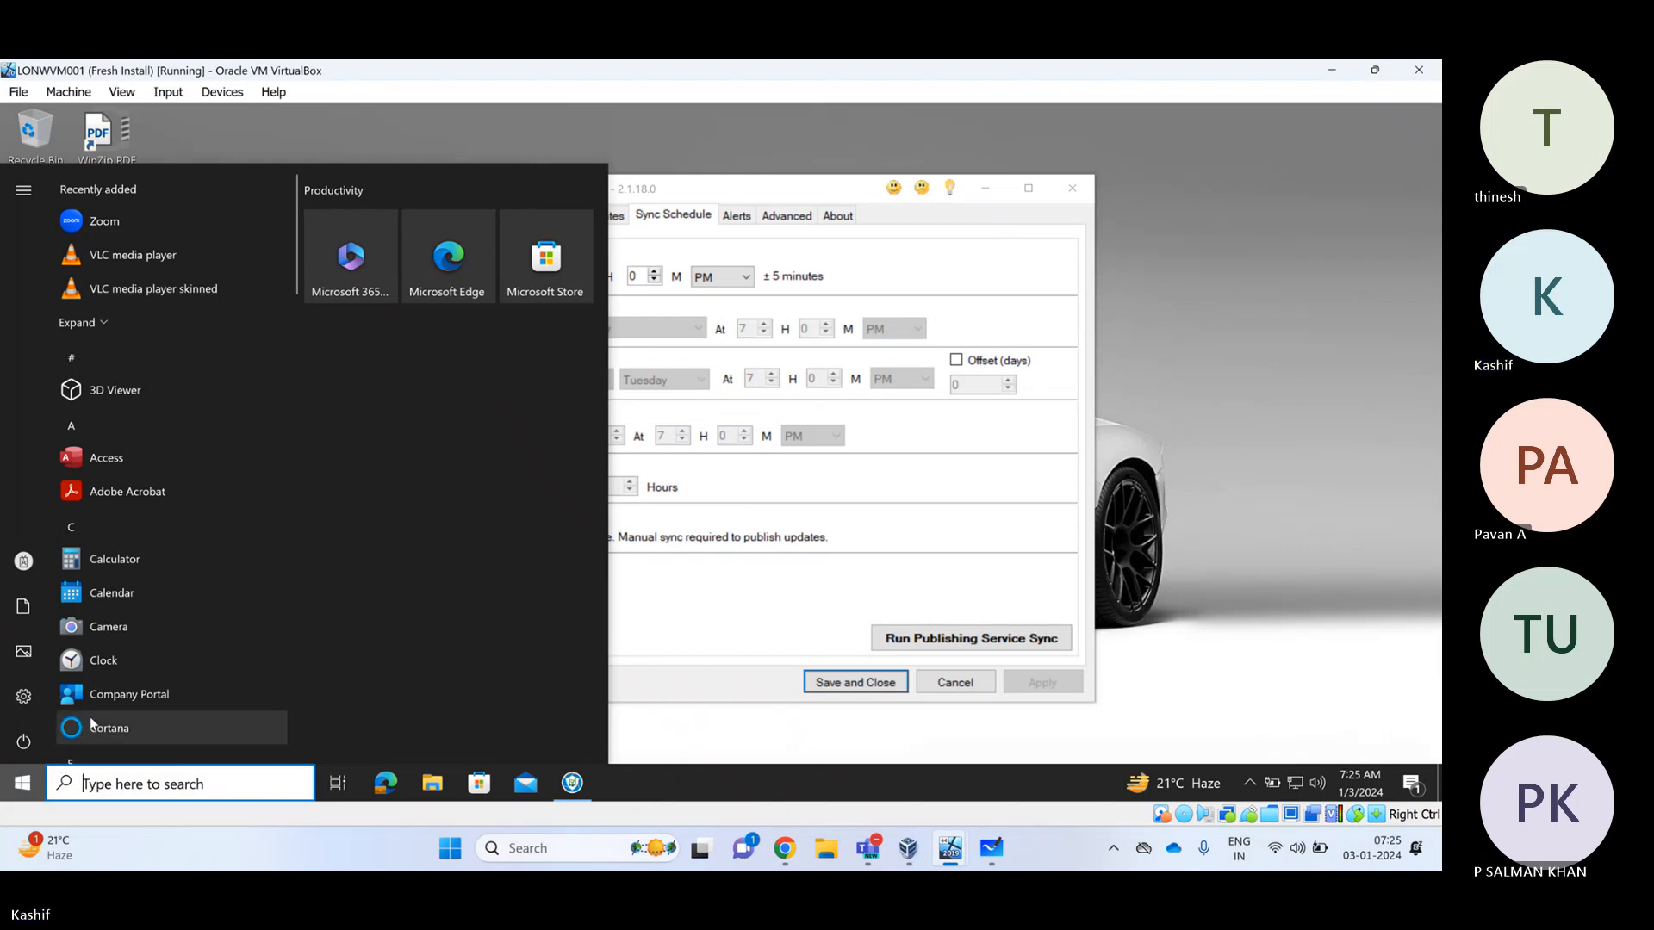
{"action": "left_click", "coordinate": [126, 794]}
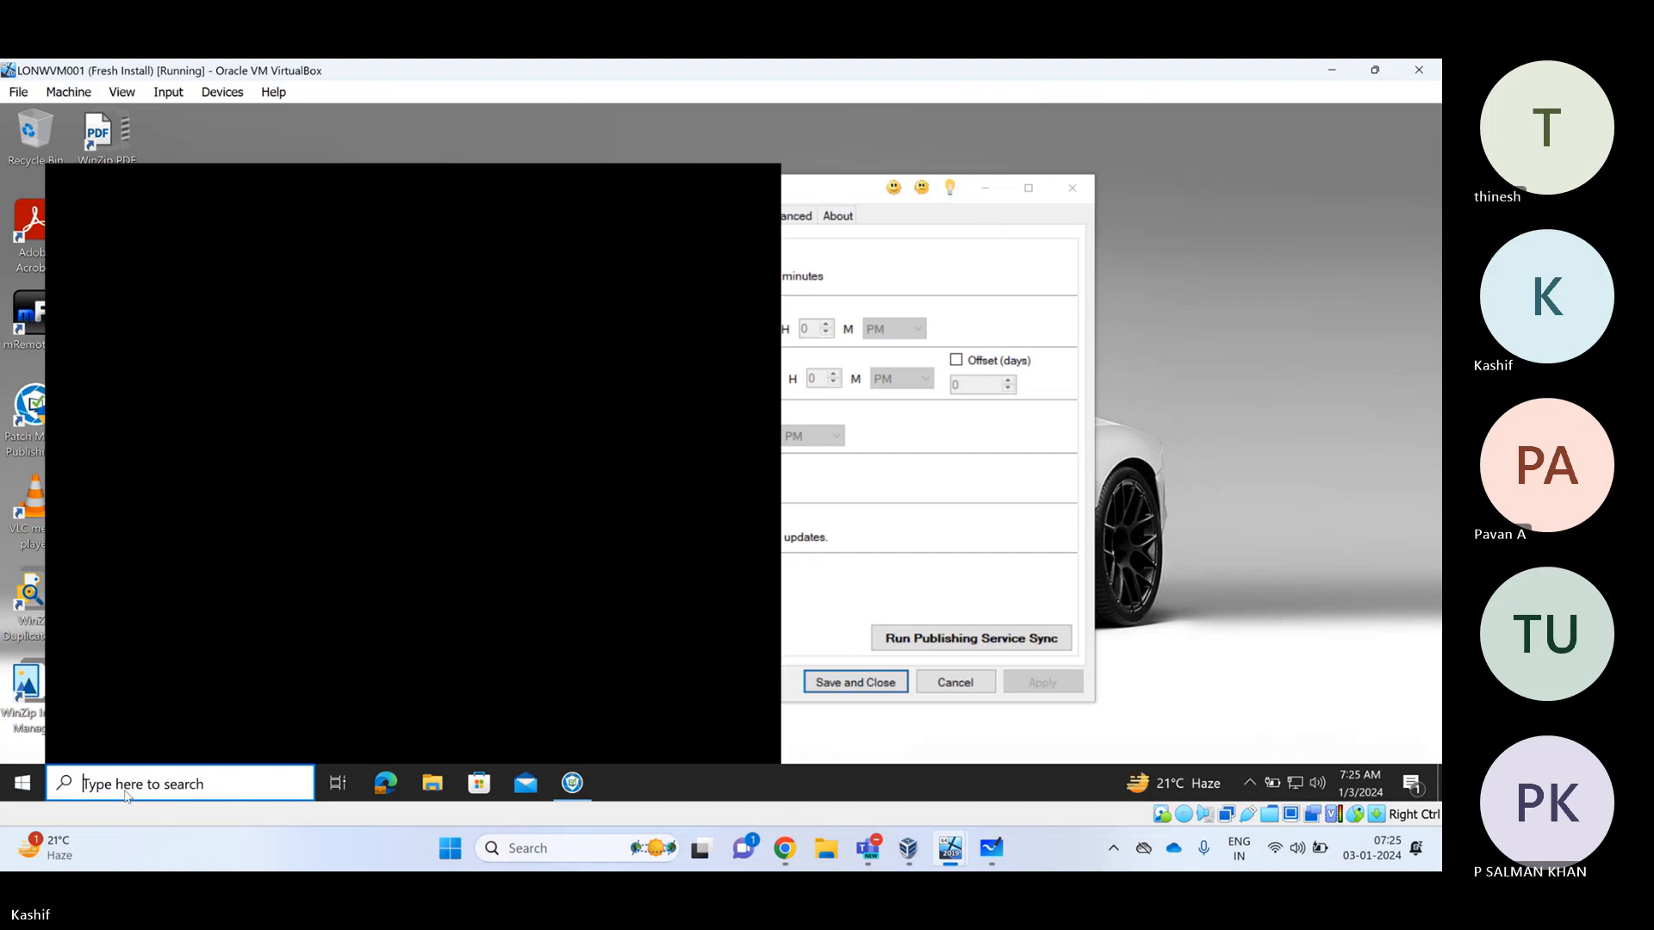
{"action": "type", "text": "cmd"}
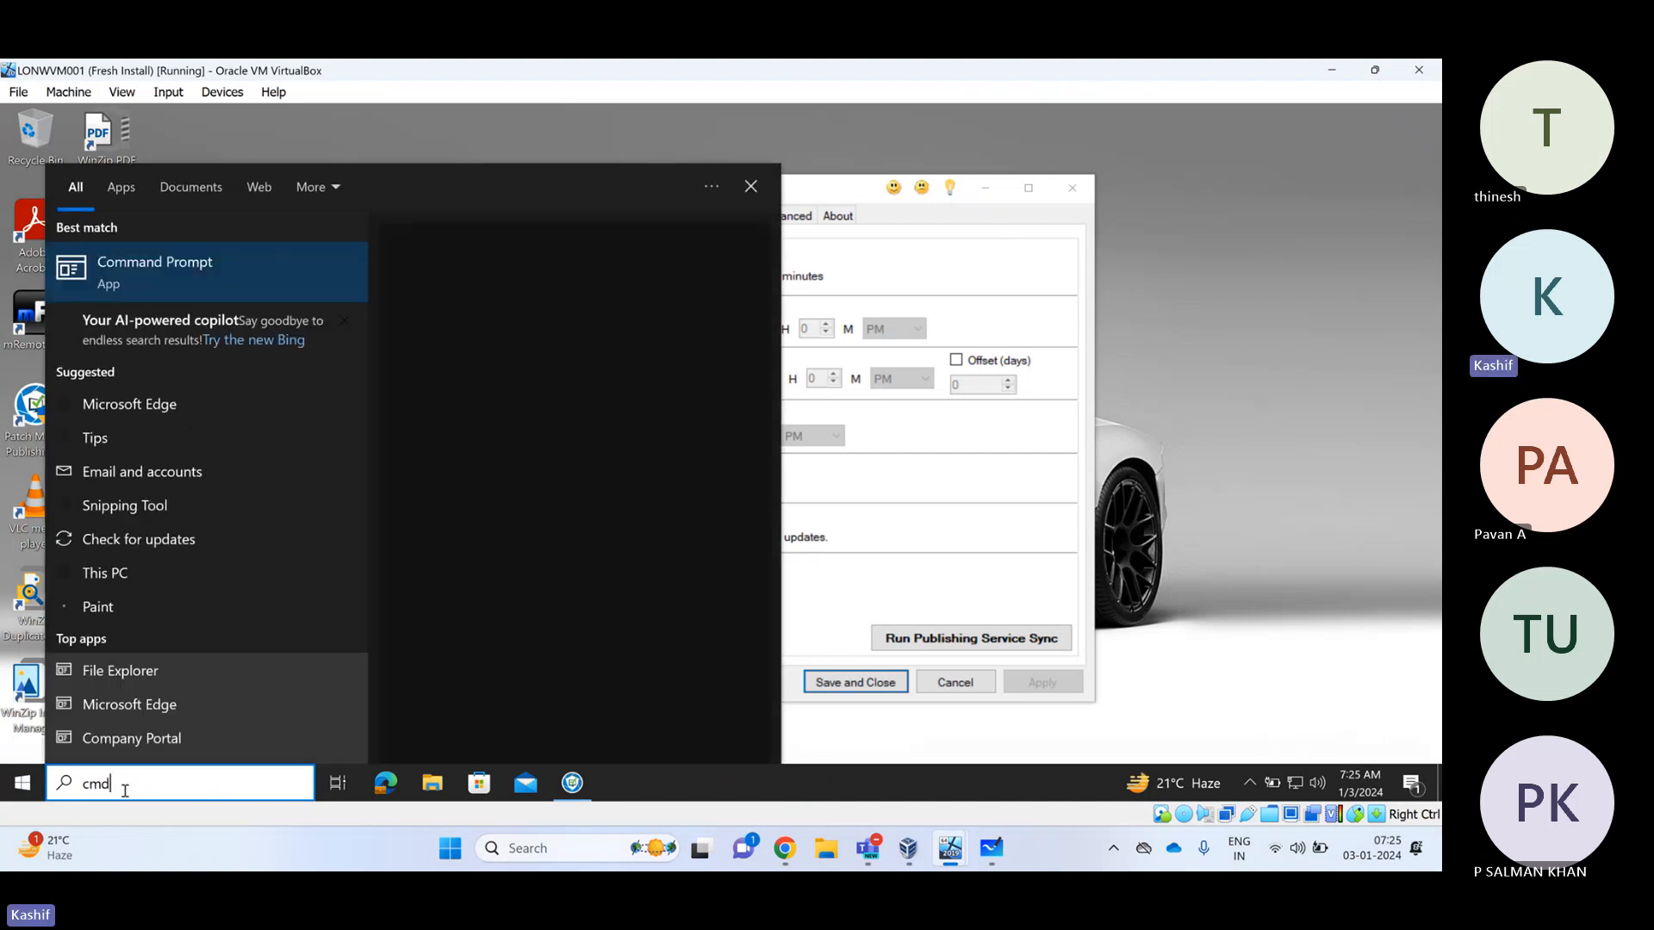
{"action": "key", "text": "Escape"}
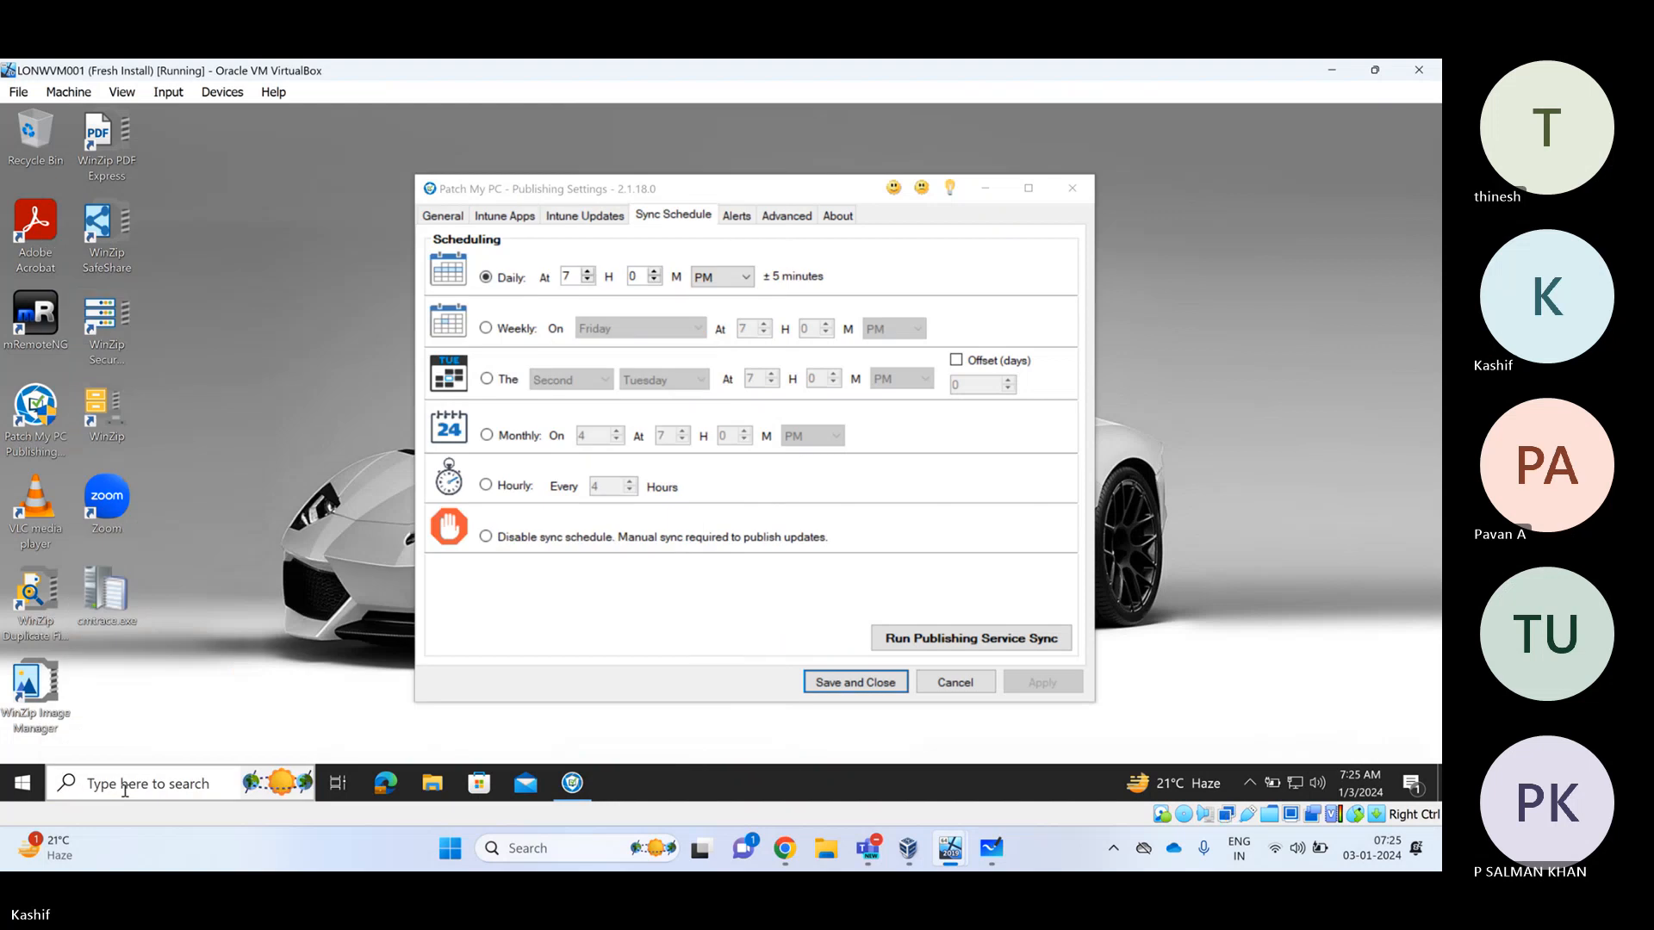
{"action": "type", "text": "host"}
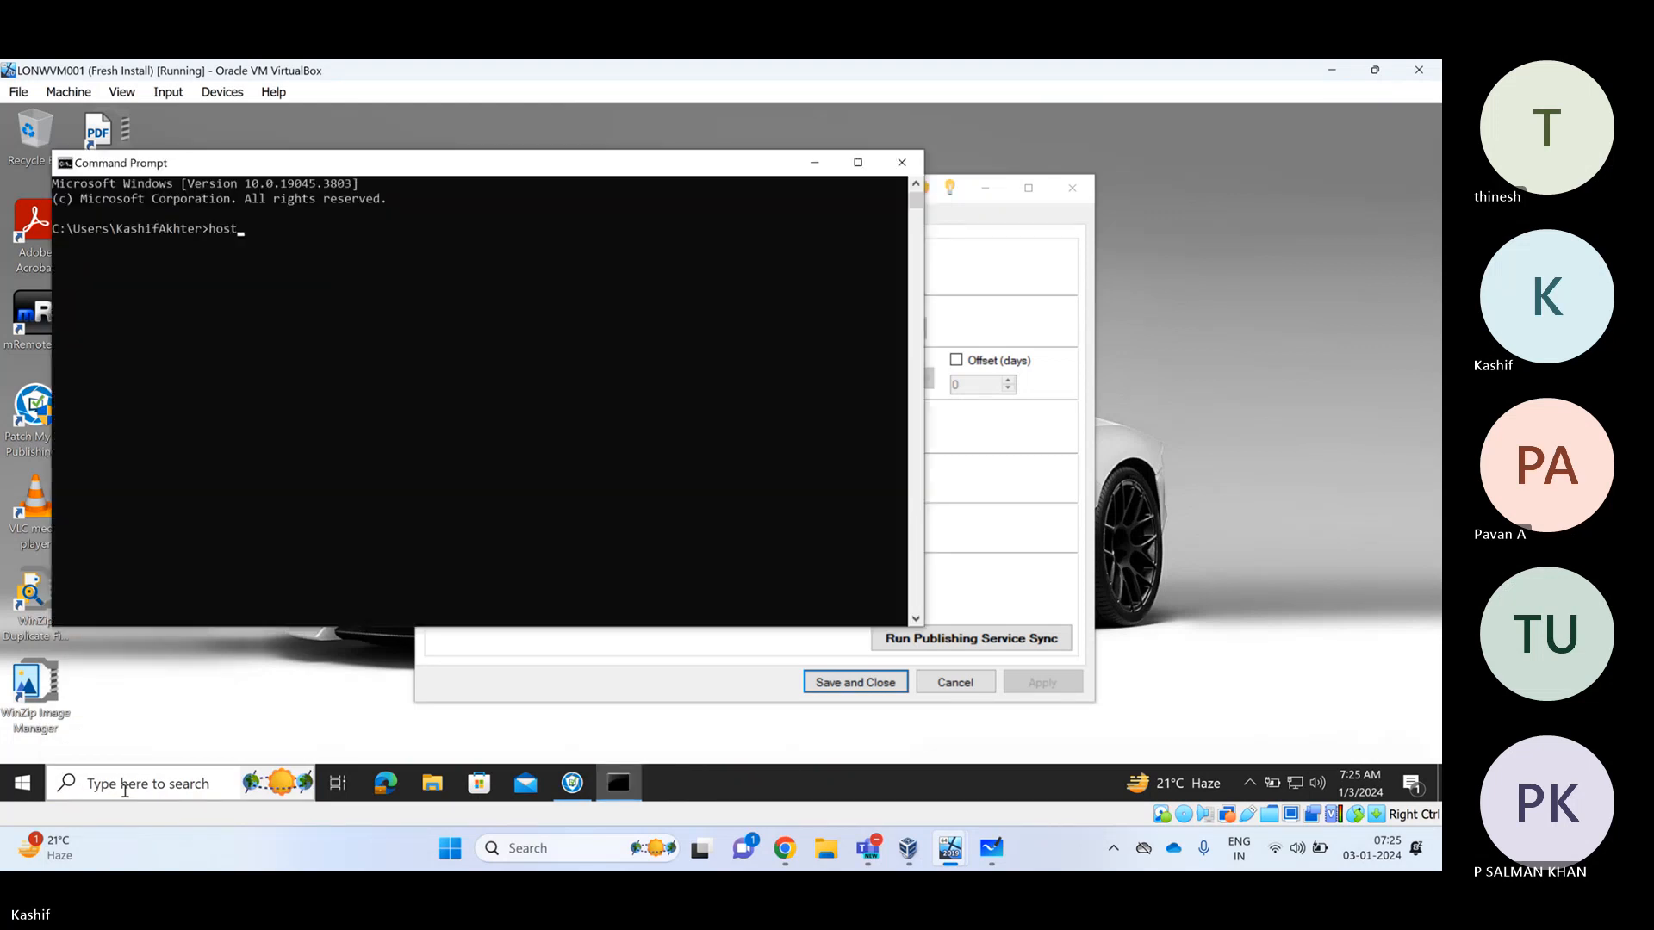
{"action": "type", "text": "name"}
{"action": "key", "text": "Return"}
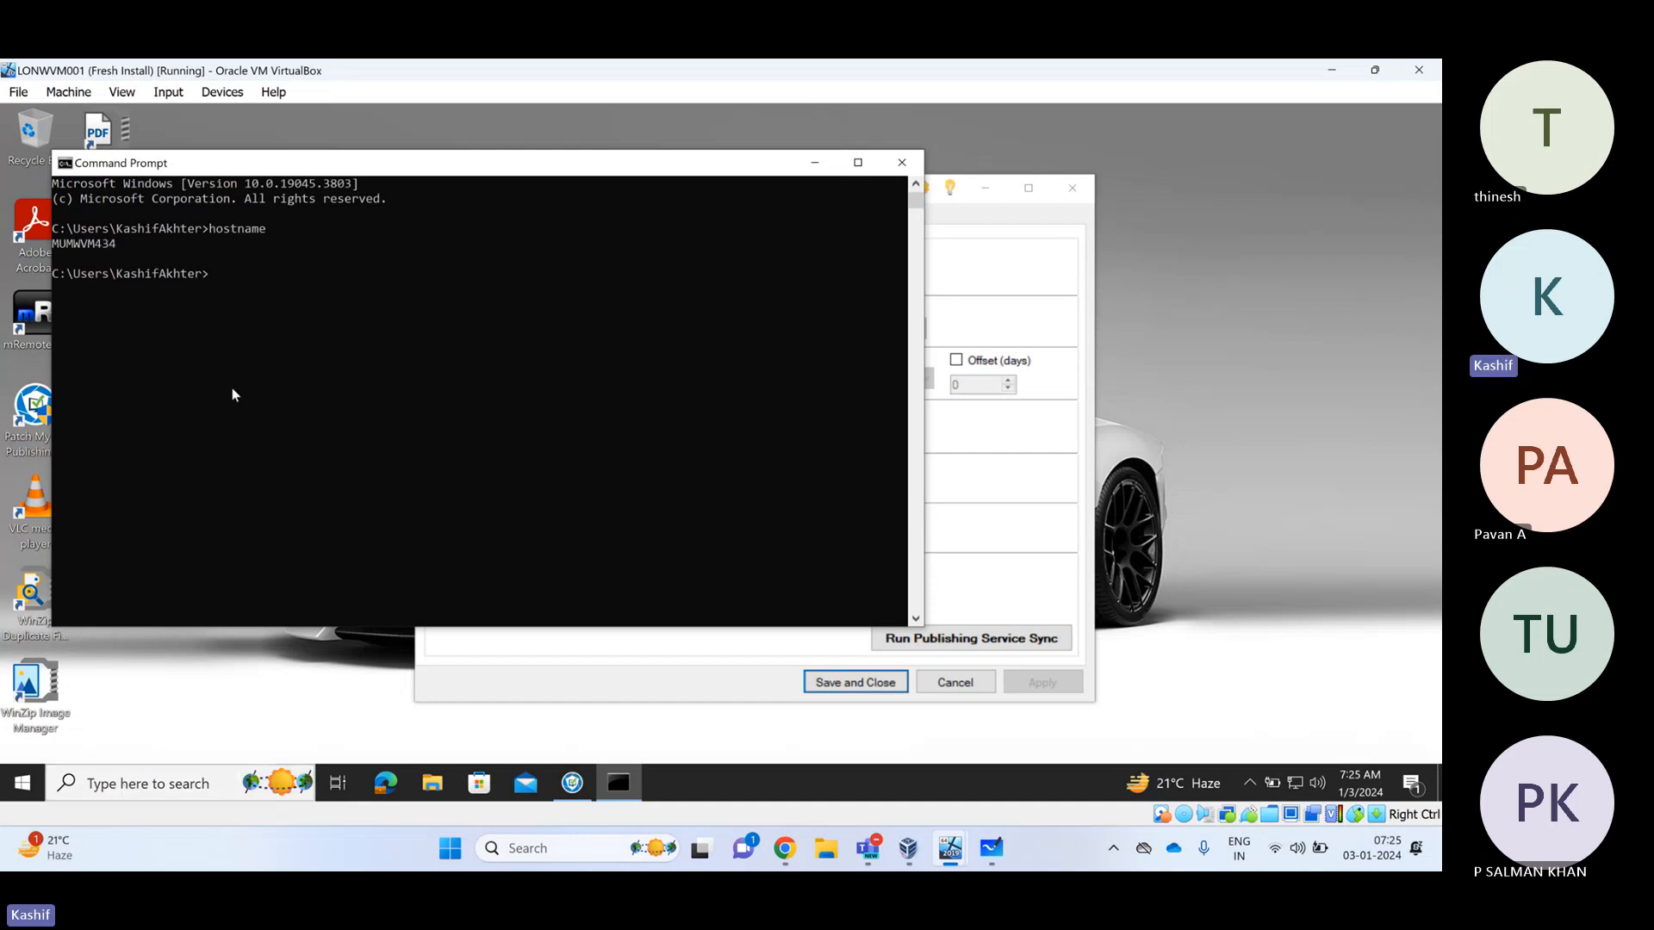
Return to the bulk device action in Intune and set the device action to Collect diagnostics
{"action": "left_click", "coordinate": [784, 848]}
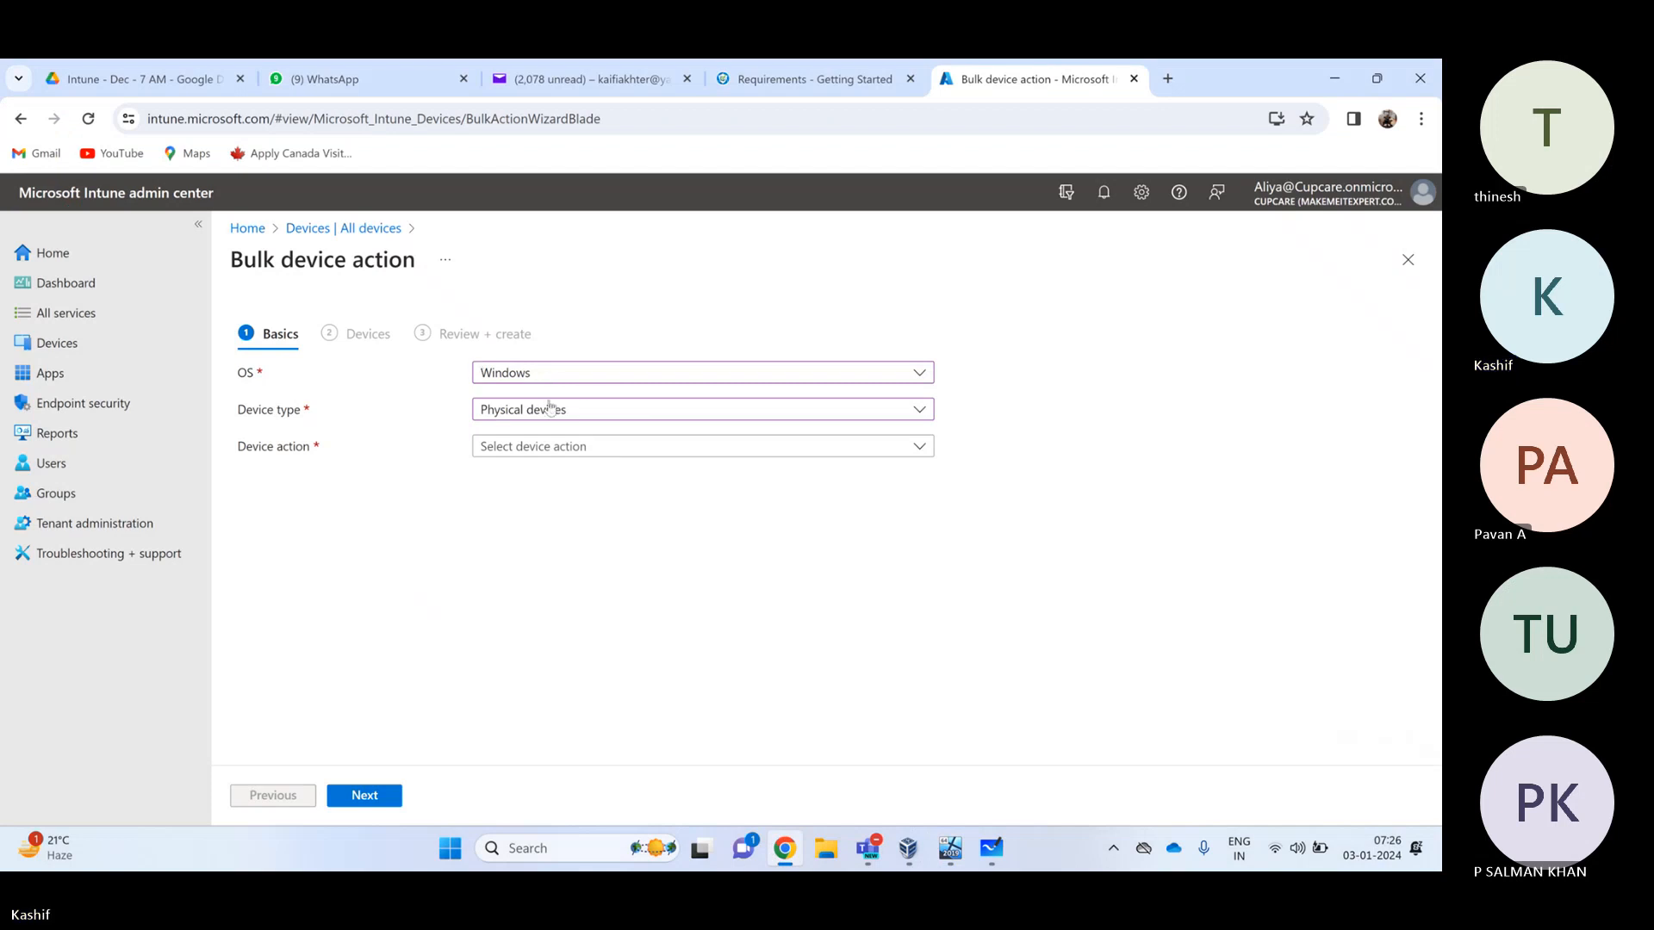
{"action": "left_click", "coordinate": [546, 450]}
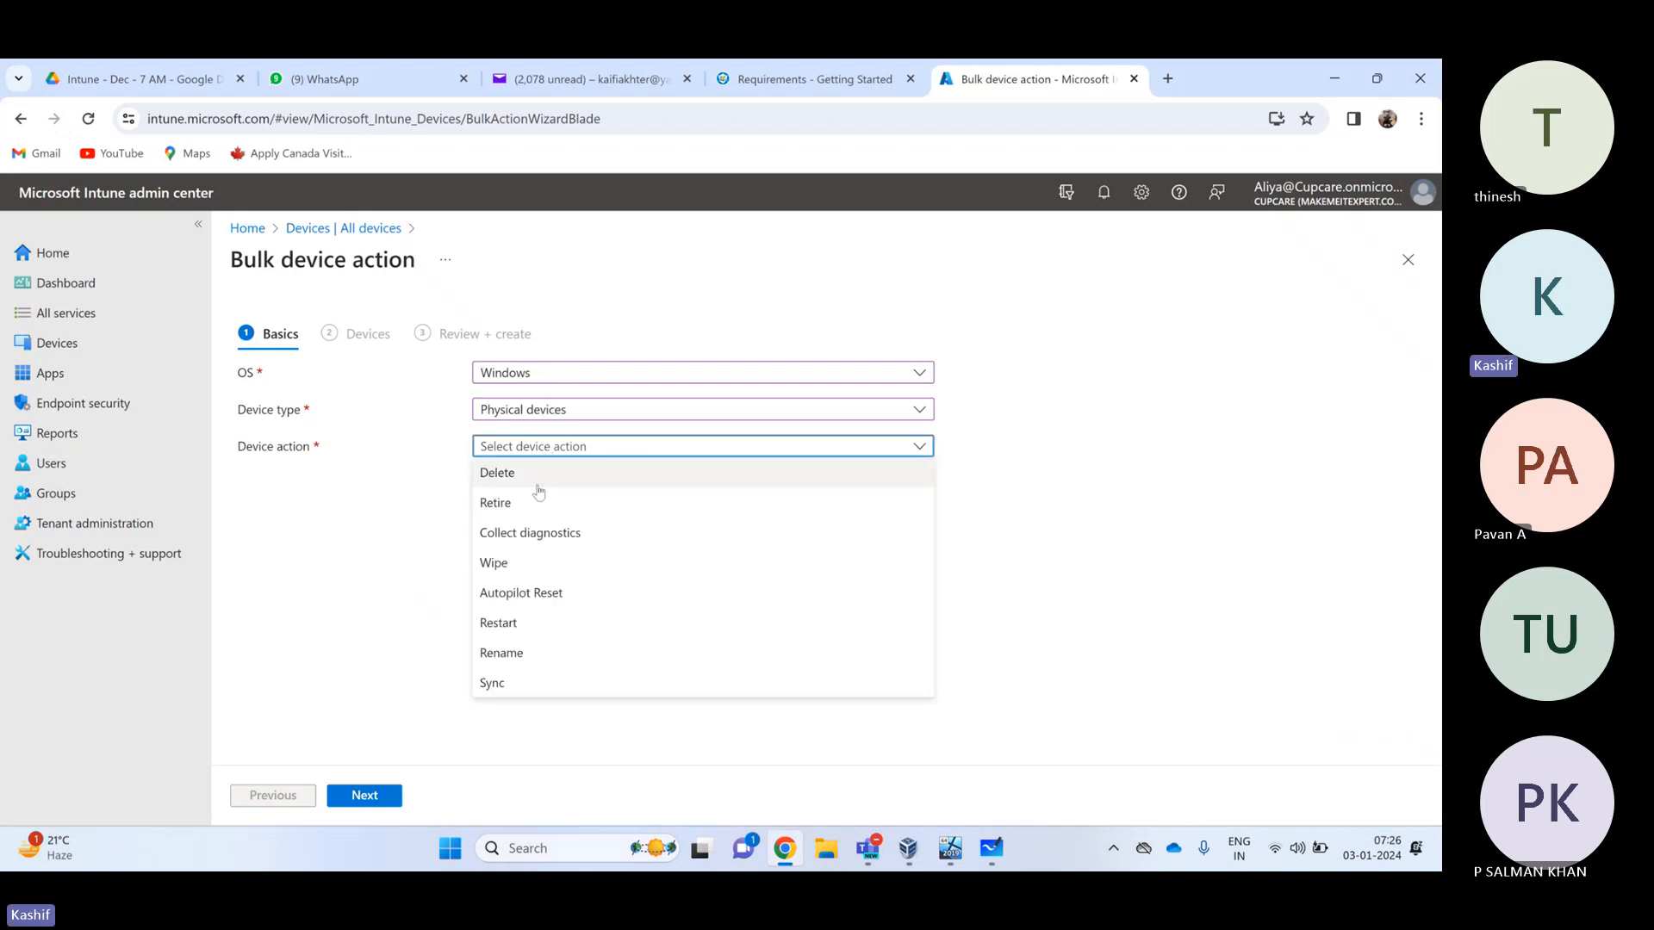
{"action": "left_click", "coordinate": [533, 540]}
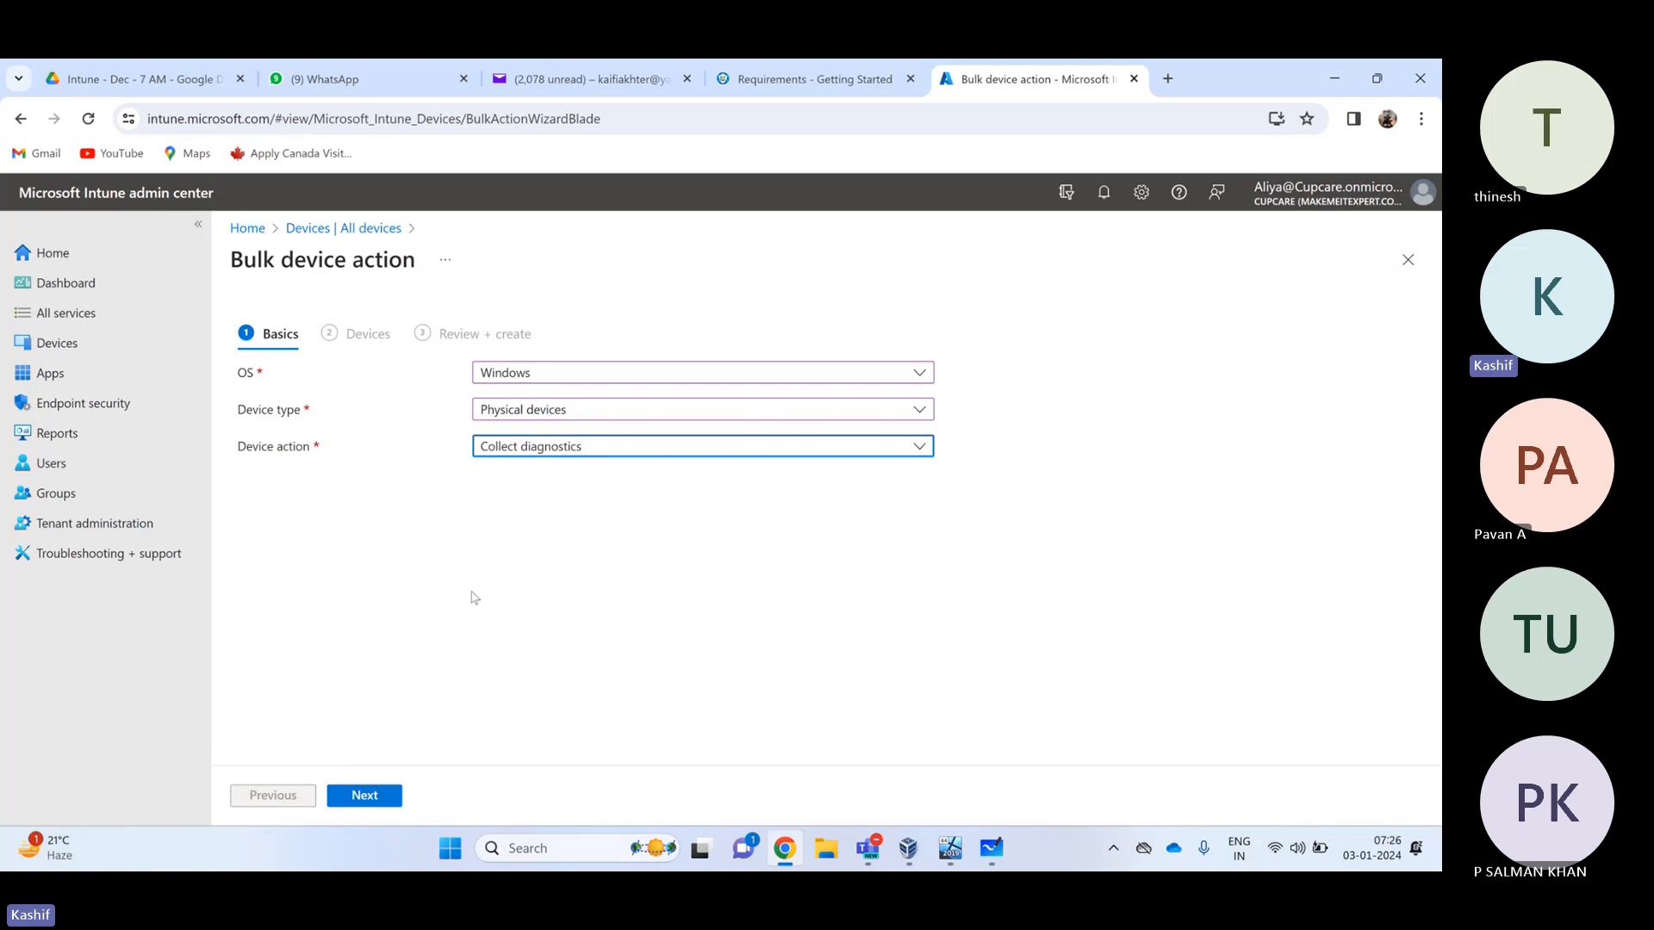
Include devices MUMWVM433, MUMWVM434 and MUMWVM793 in the Collect diagnostics bulk action and submit it
{"action": "left_click", "coordinate": [365, 796]}
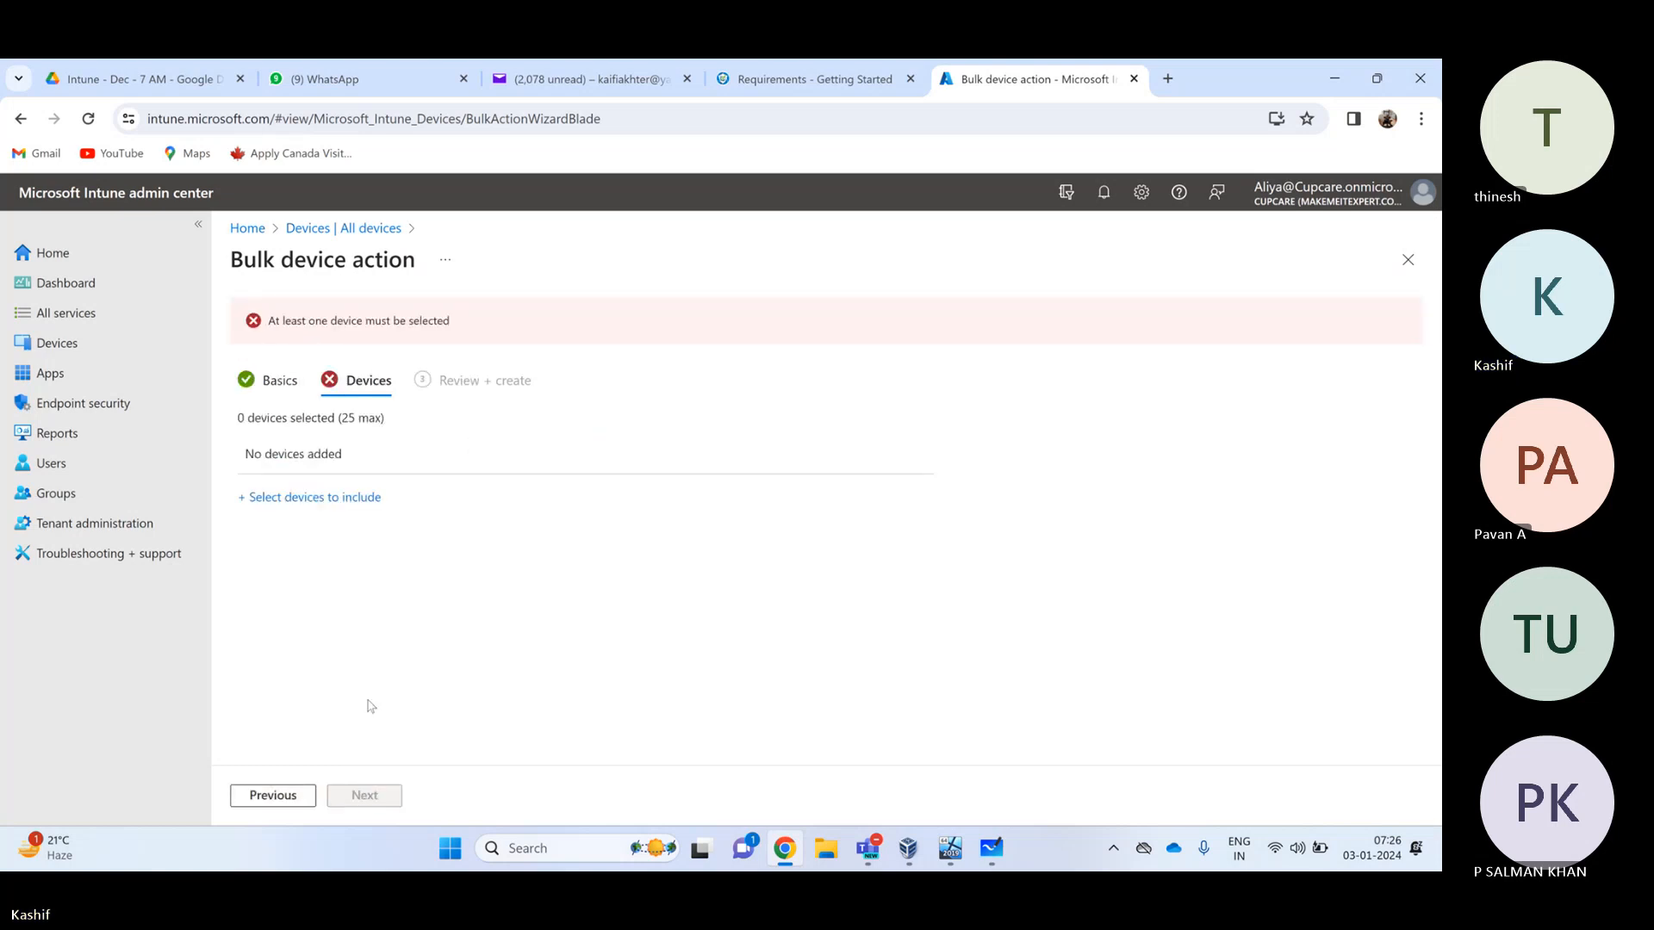
{"action": "left_click", "coordinate": [344, 498]}
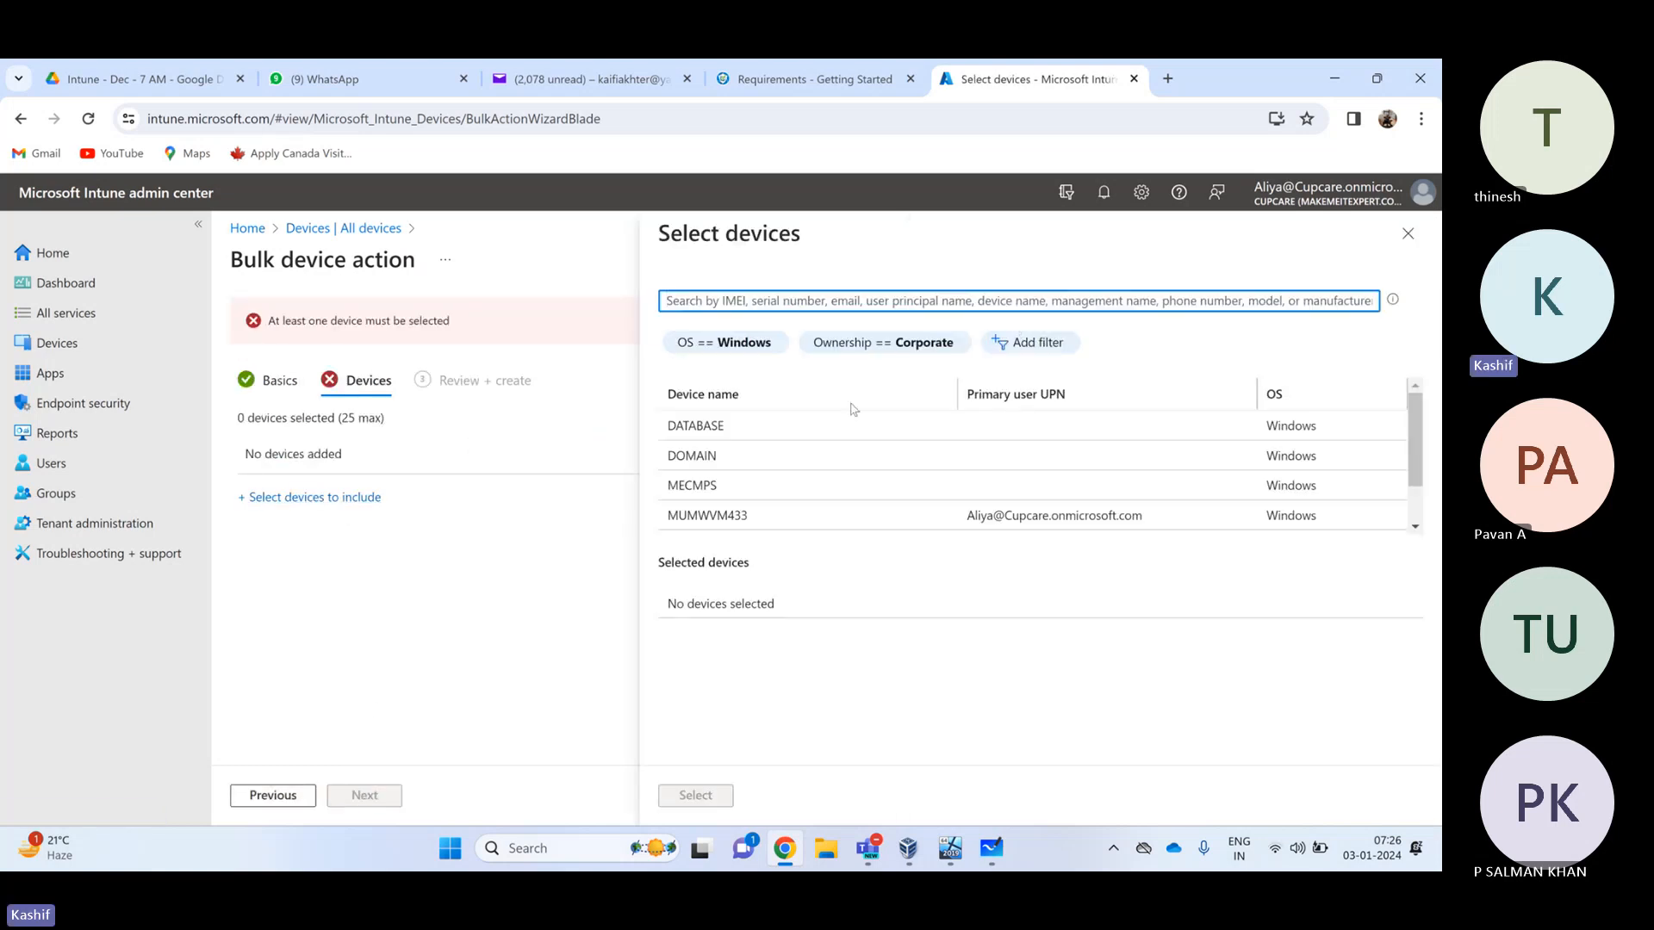
{"action": "scroll", "coordinate": [748, 512], "scroll_direction": "down", "scroll_amount": 1}
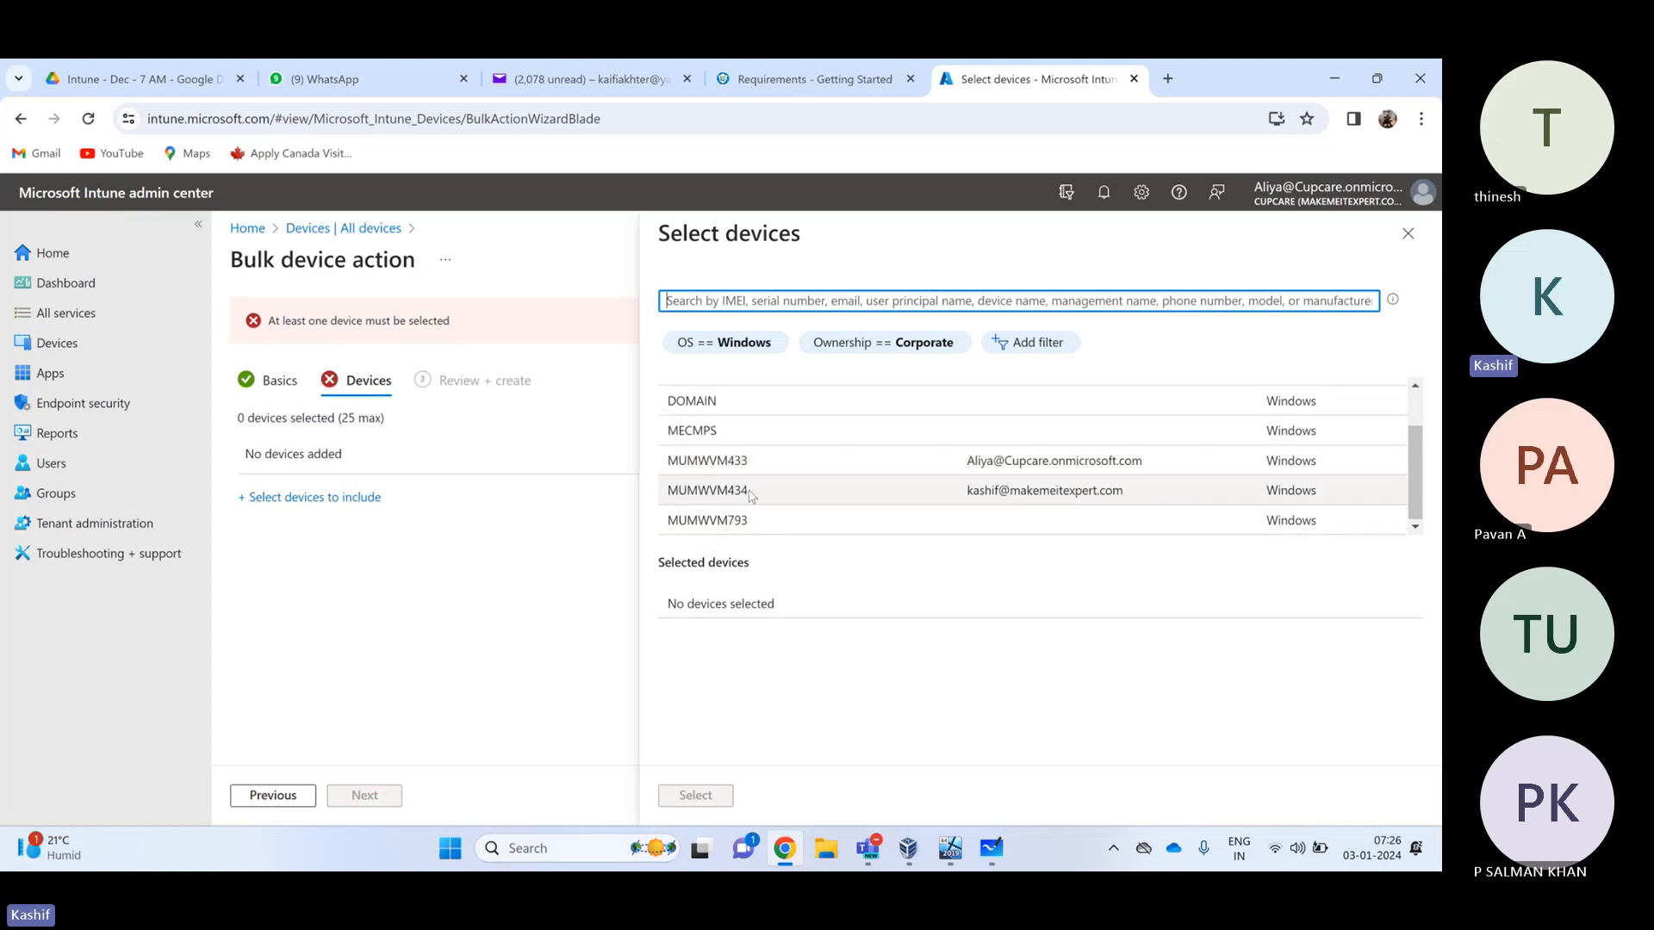
{"action": "left_click", "coordinate": [749, 490]}
{"action": "left_click", "coordinate": [749, 460]}
{"action": "left_click", "coordinate": [750, 521]}
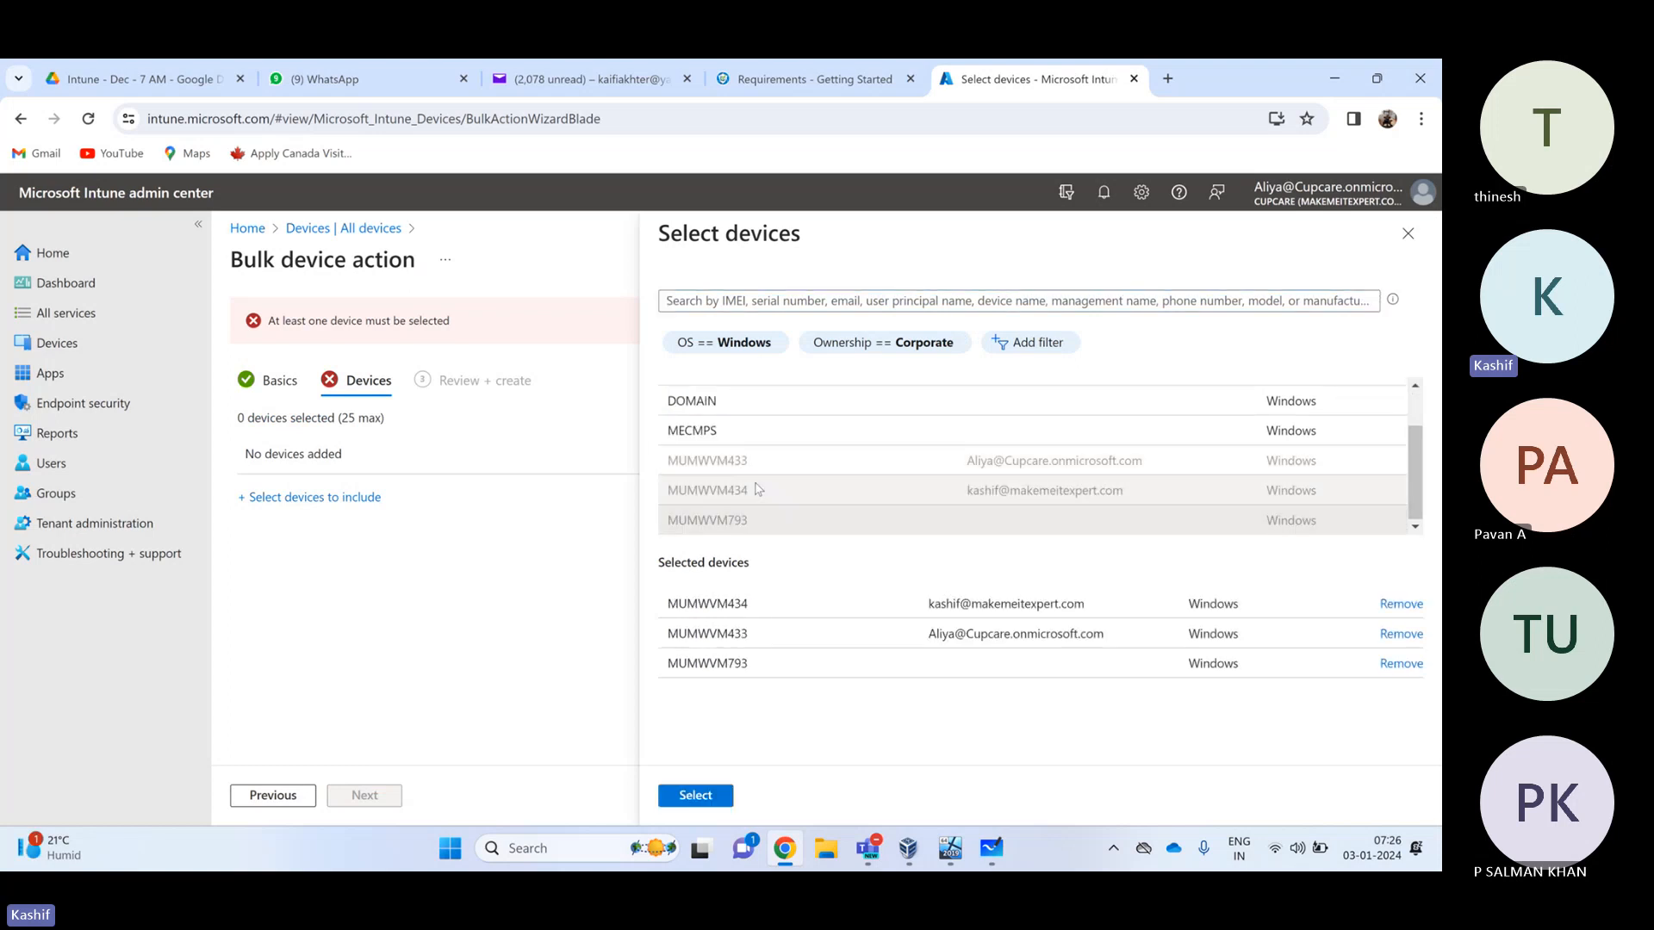
{"action": "scroll", "coordinate": [752, 508], "scroll_direction": "up", "scroll_amount": 1}
{"action": "scroll", "coordinate": [758, 504], "scroll_direction": "down", "scroll_amount": 1}
{"action": "left_click", "coordinate": [698, 795]}
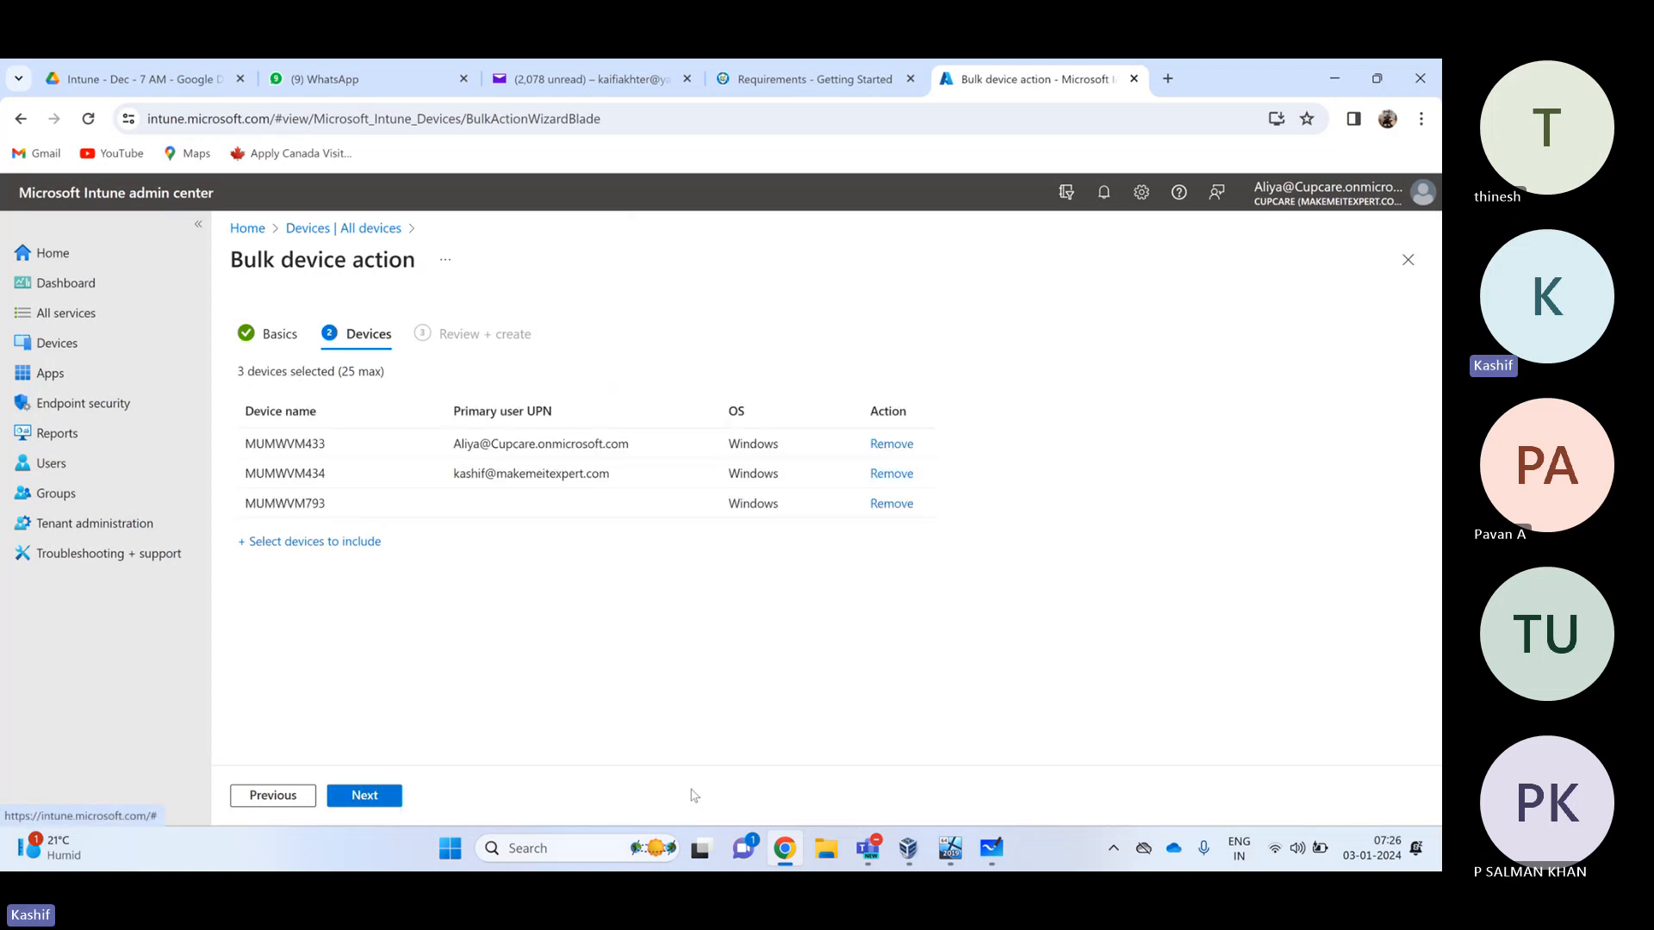
{"action": "left_click", "coordinate": [363, 797]}
{"action": "left_click", "coordinate": [363, 797]}
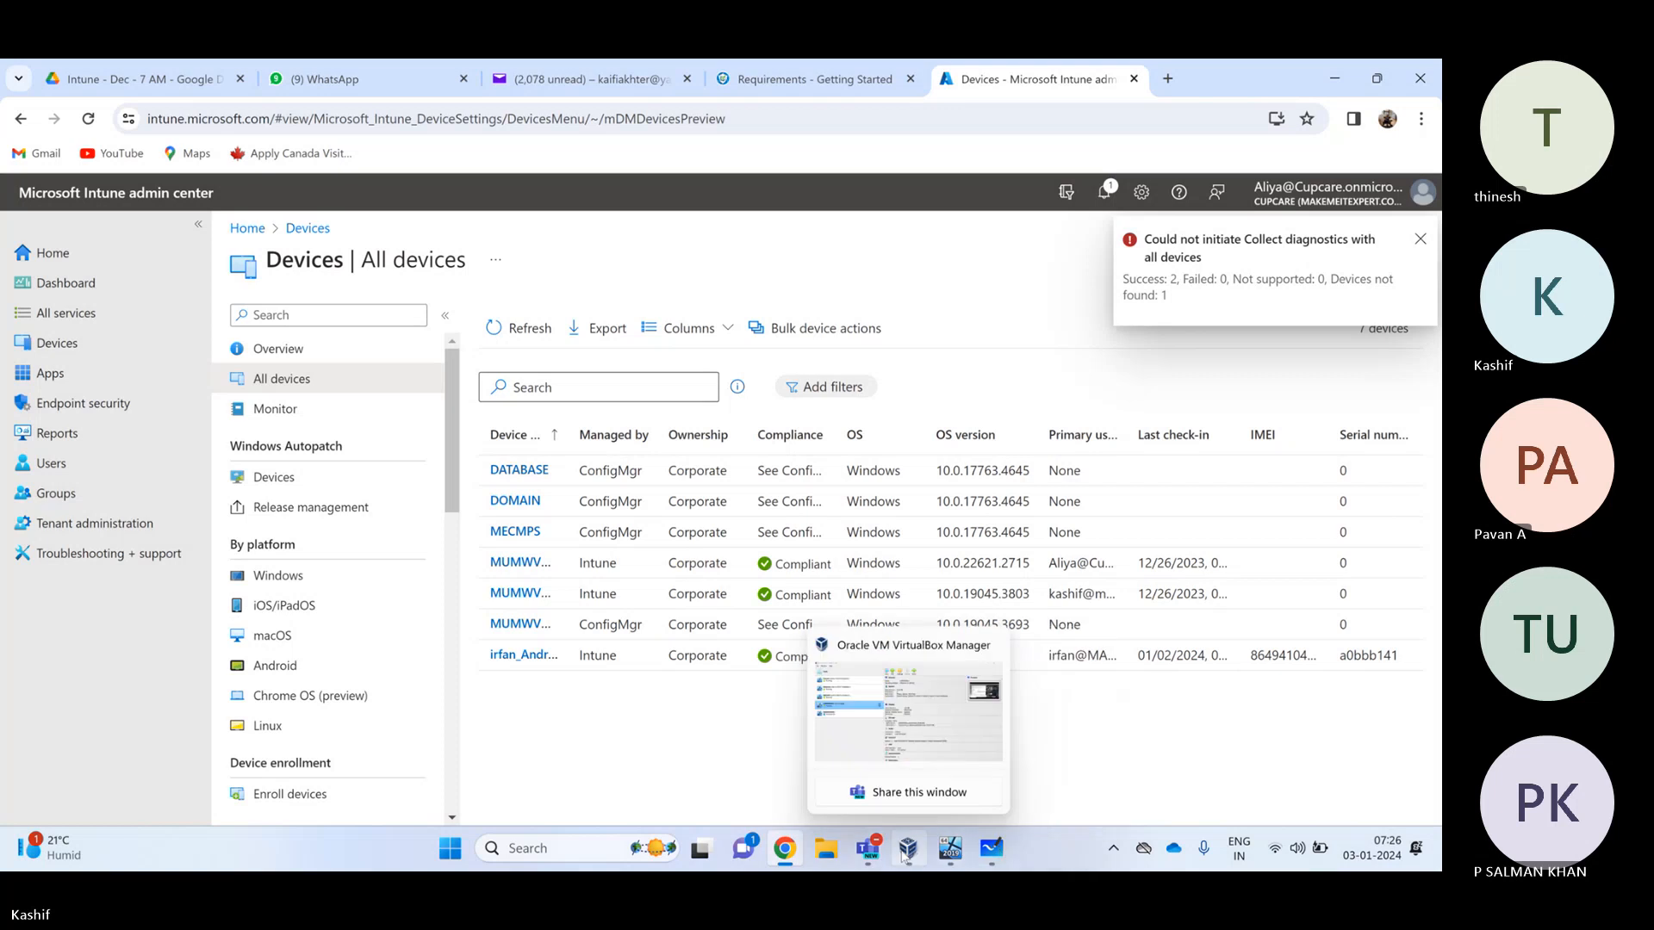
Widen the Device name column in the All devices list so the full device names can be read
{"action": "mouse_move", "coordinate": [881, 855]}
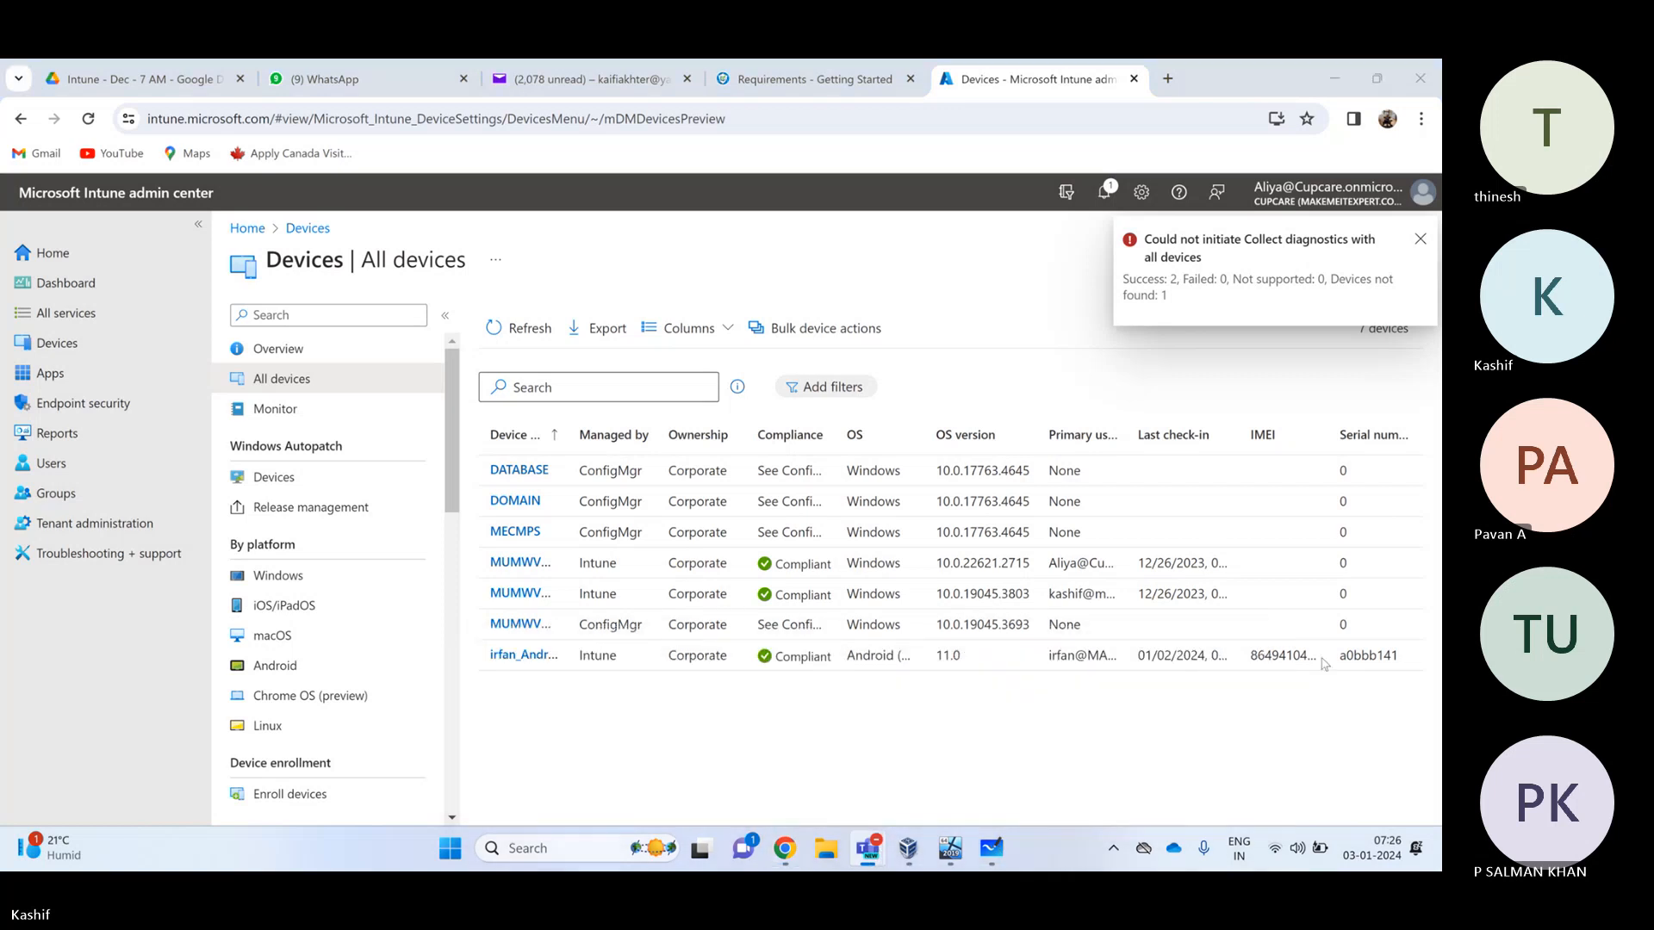
{"action": "left_click", "coordinate": [1173, 712]}
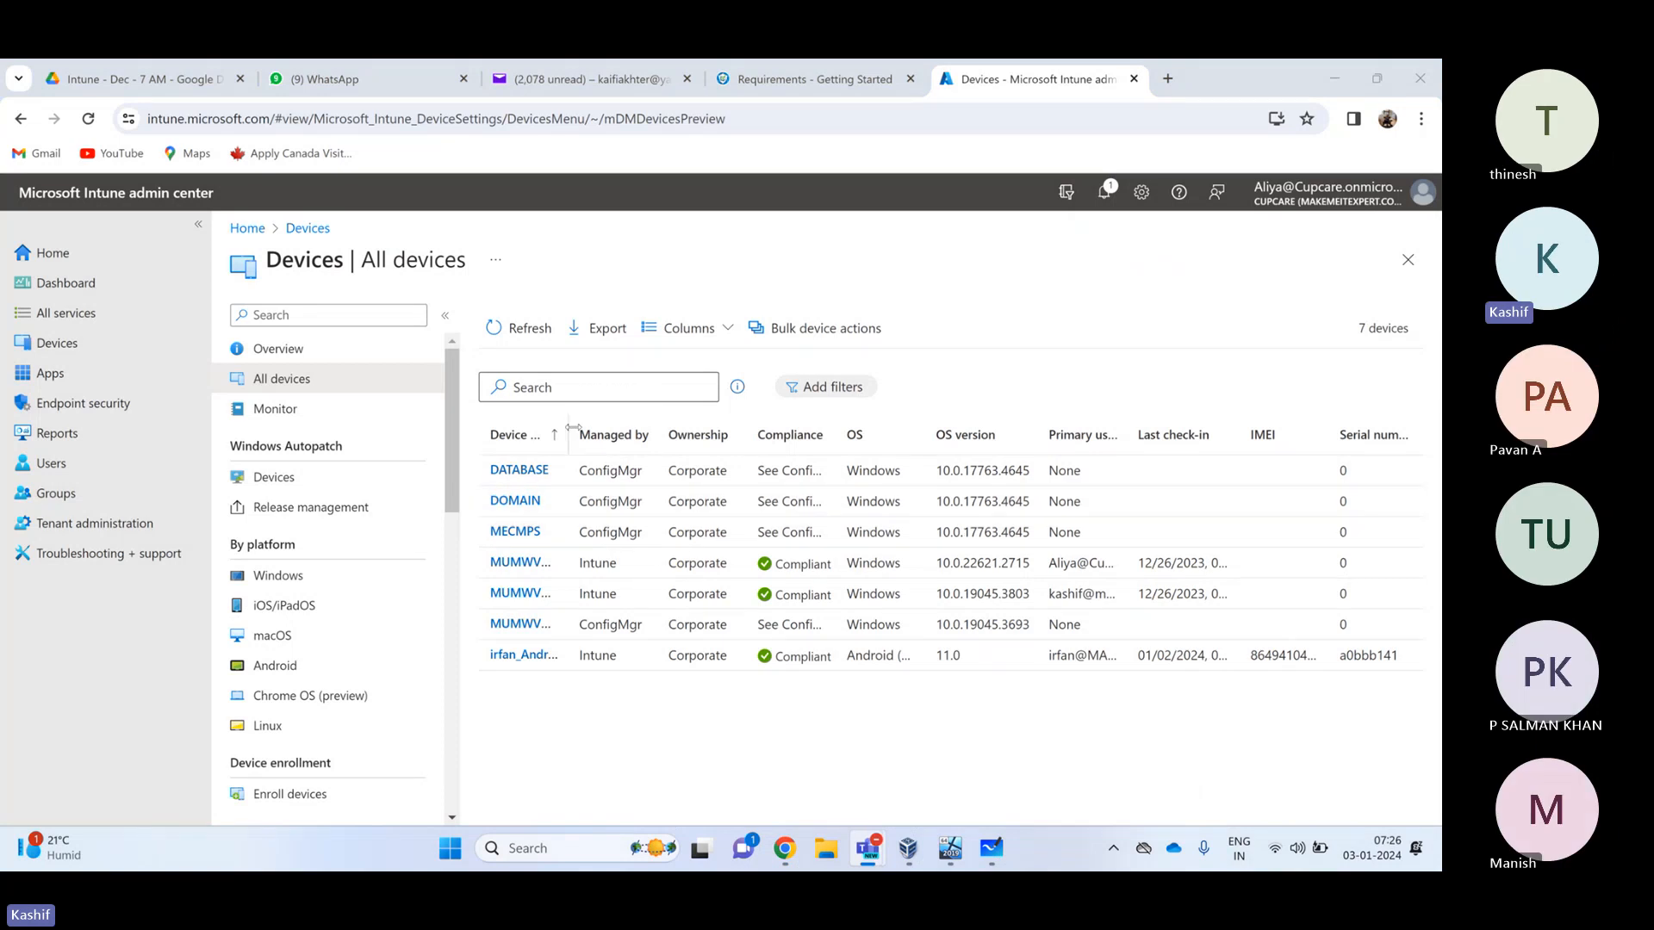
{"action": "left_click_drag", "start_coordinate": [570, 434], "coordinate": [622, 428]}
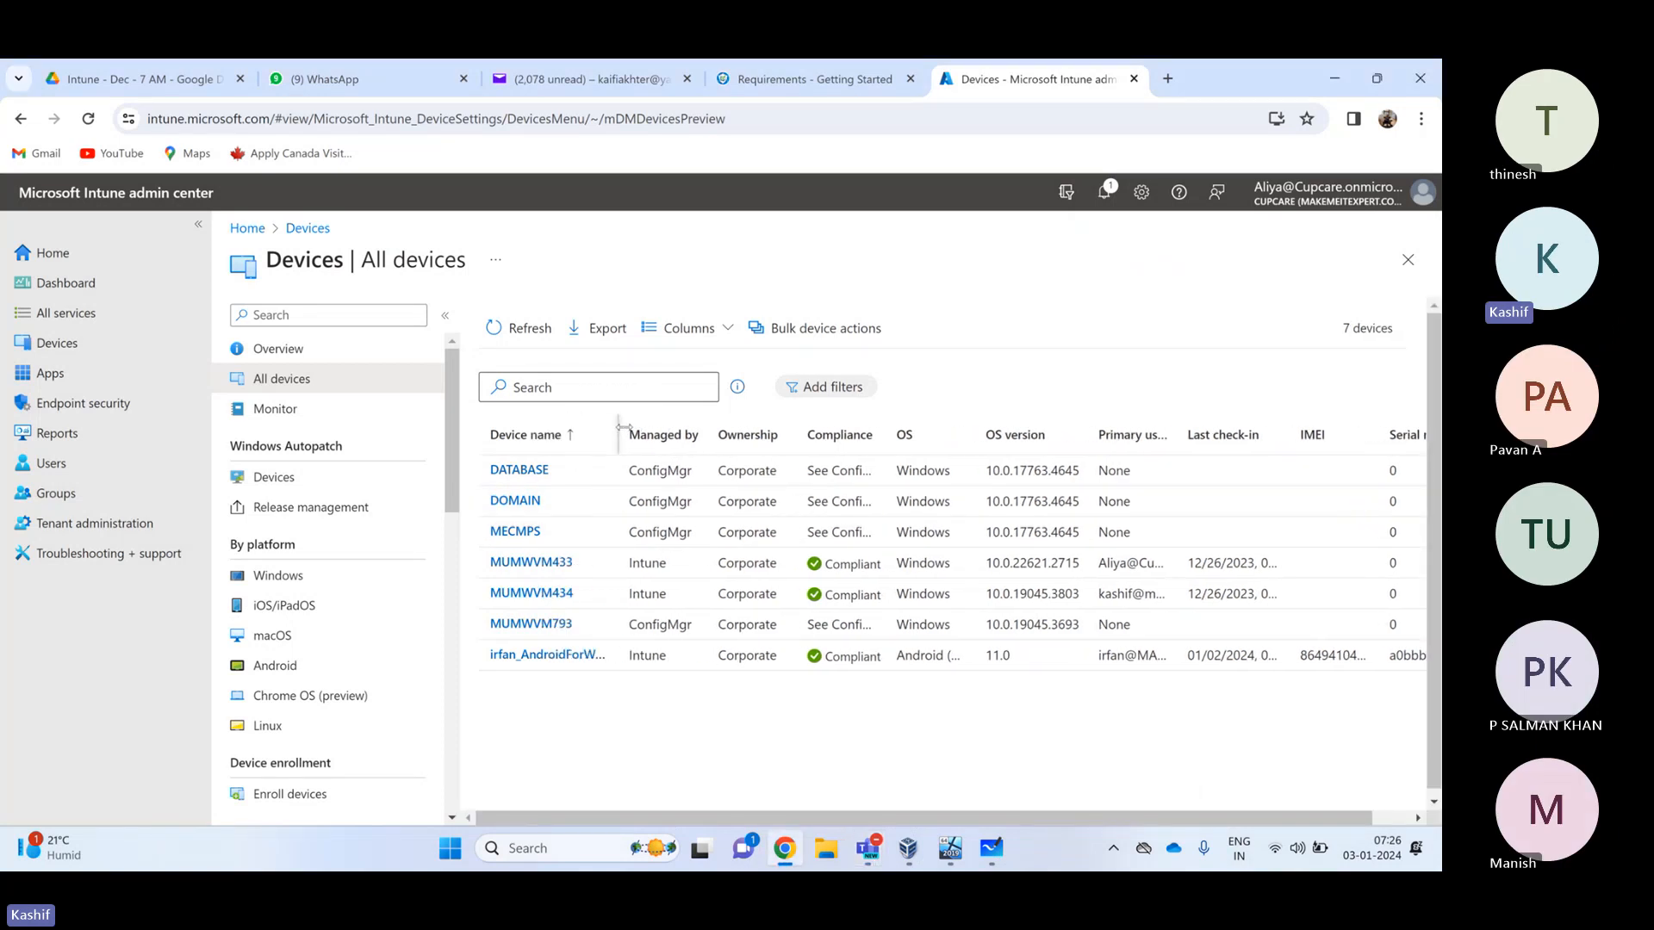
{"action": "scroll", "coordinate": [382, 494], "scroll_direction": "down", "scroll_amount": 10}
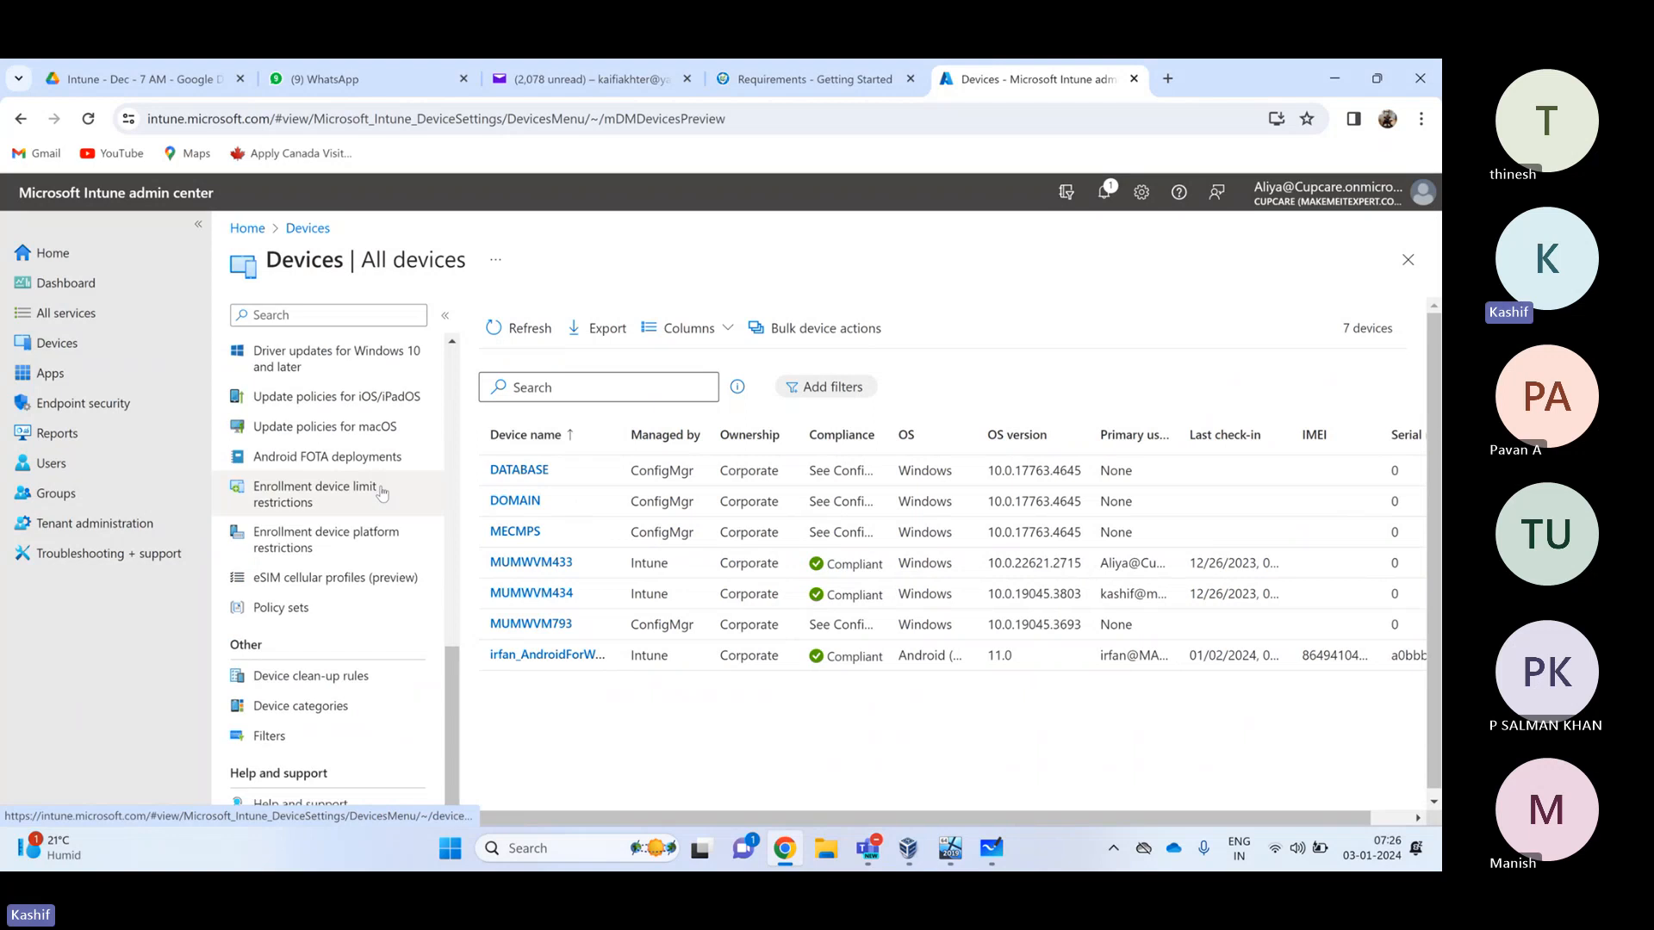
{"action": "scroll", "coordinate": [392, 509], "scroll_direction": "up", "scroll_amount": 10}
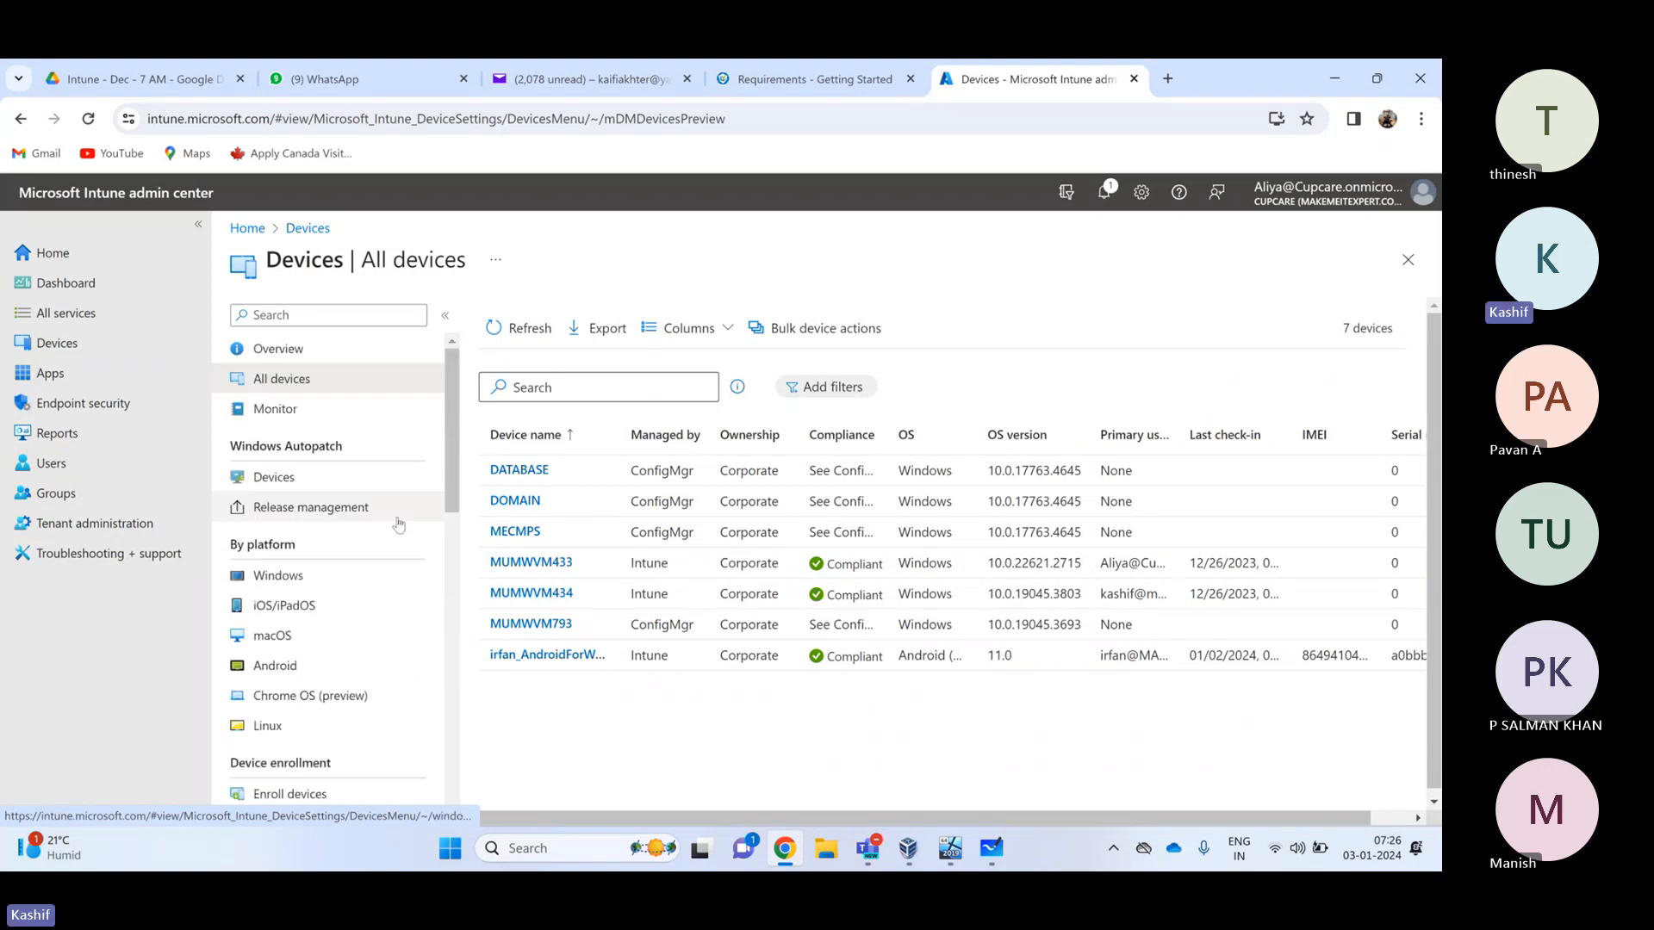
Open the MUMWVM434 device overview and check the Collect diagnostics entry under Device actions status
{"action": "left_click", "coordinate": [536, 596]}
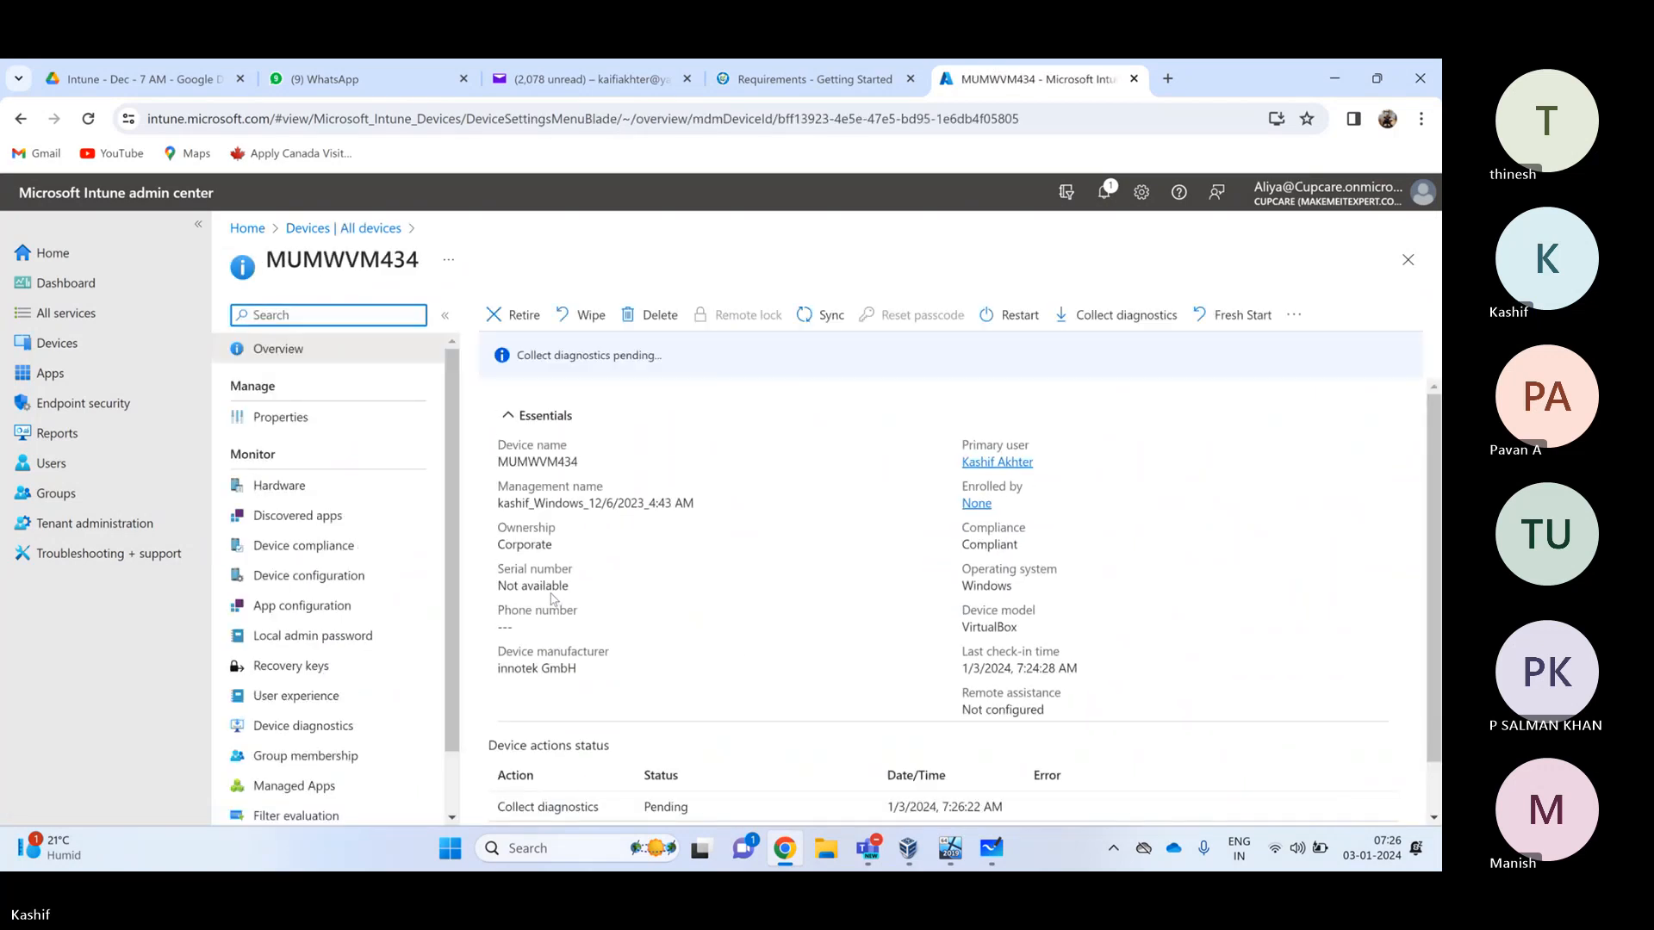
{"action": "scroll", "coordinate": [553, 599], "scroll_direction": "down", "scroll_amount": 1}
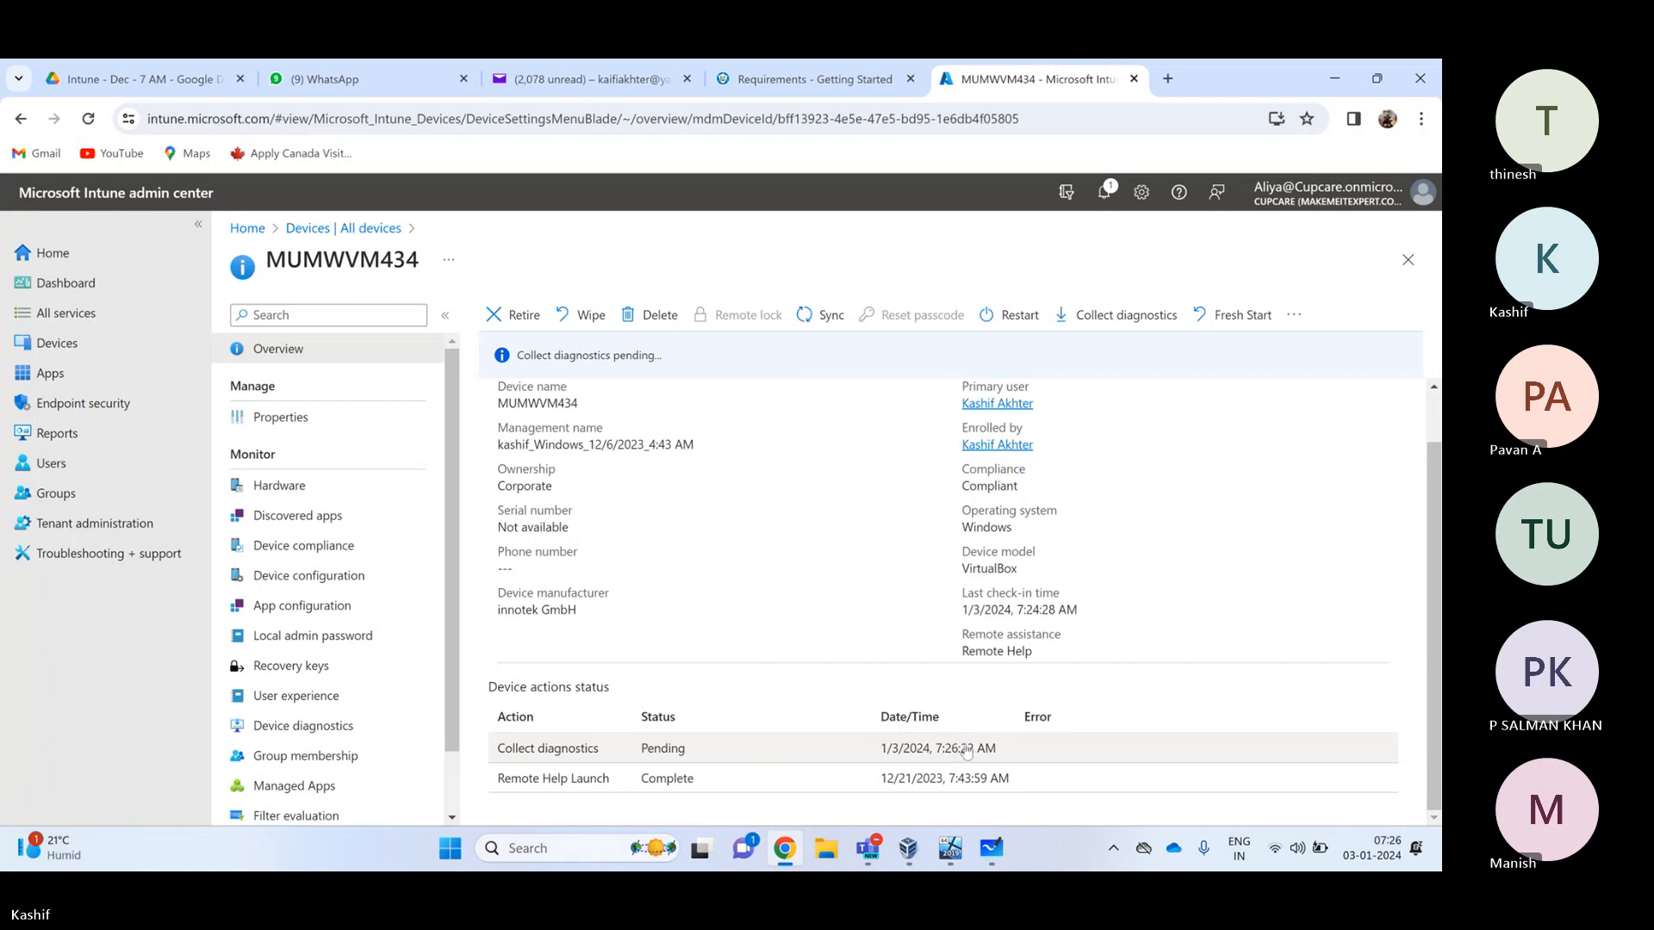
{"action": "left_click_drag", "start_coordinate": [517, 749], "coordinate": [999, 754]}
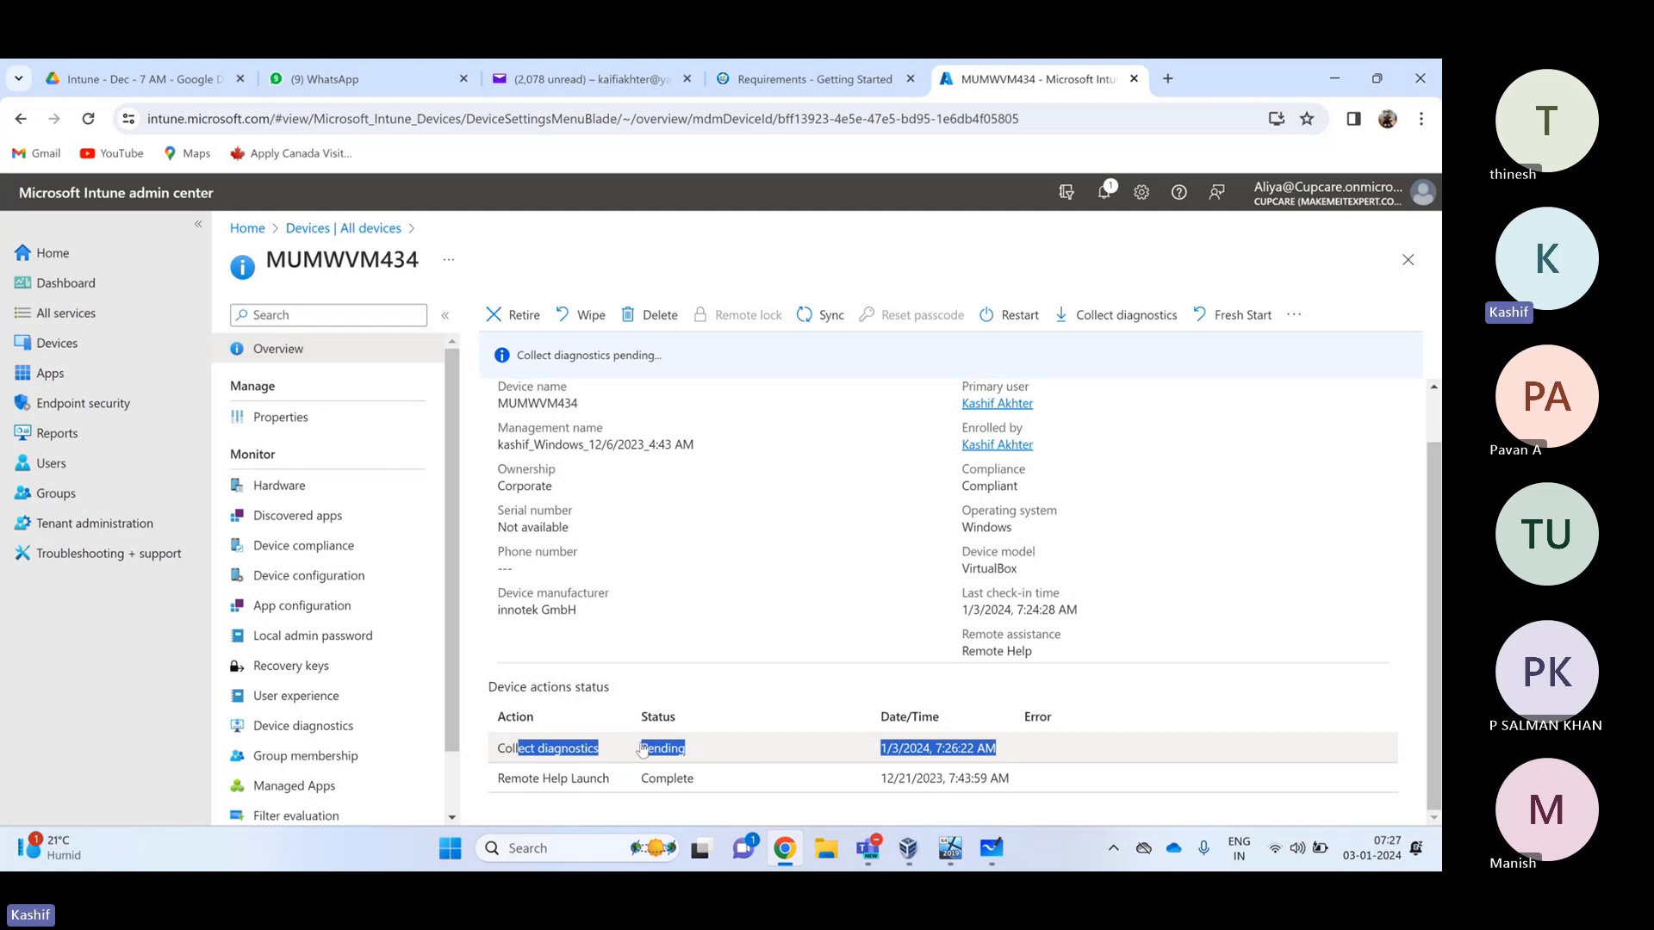
Switch to the LONWVM001 virtual machine and open the C:\programdata folder in File Explorer
{"action": "mouse_move", "coordinate": [950, 848]}
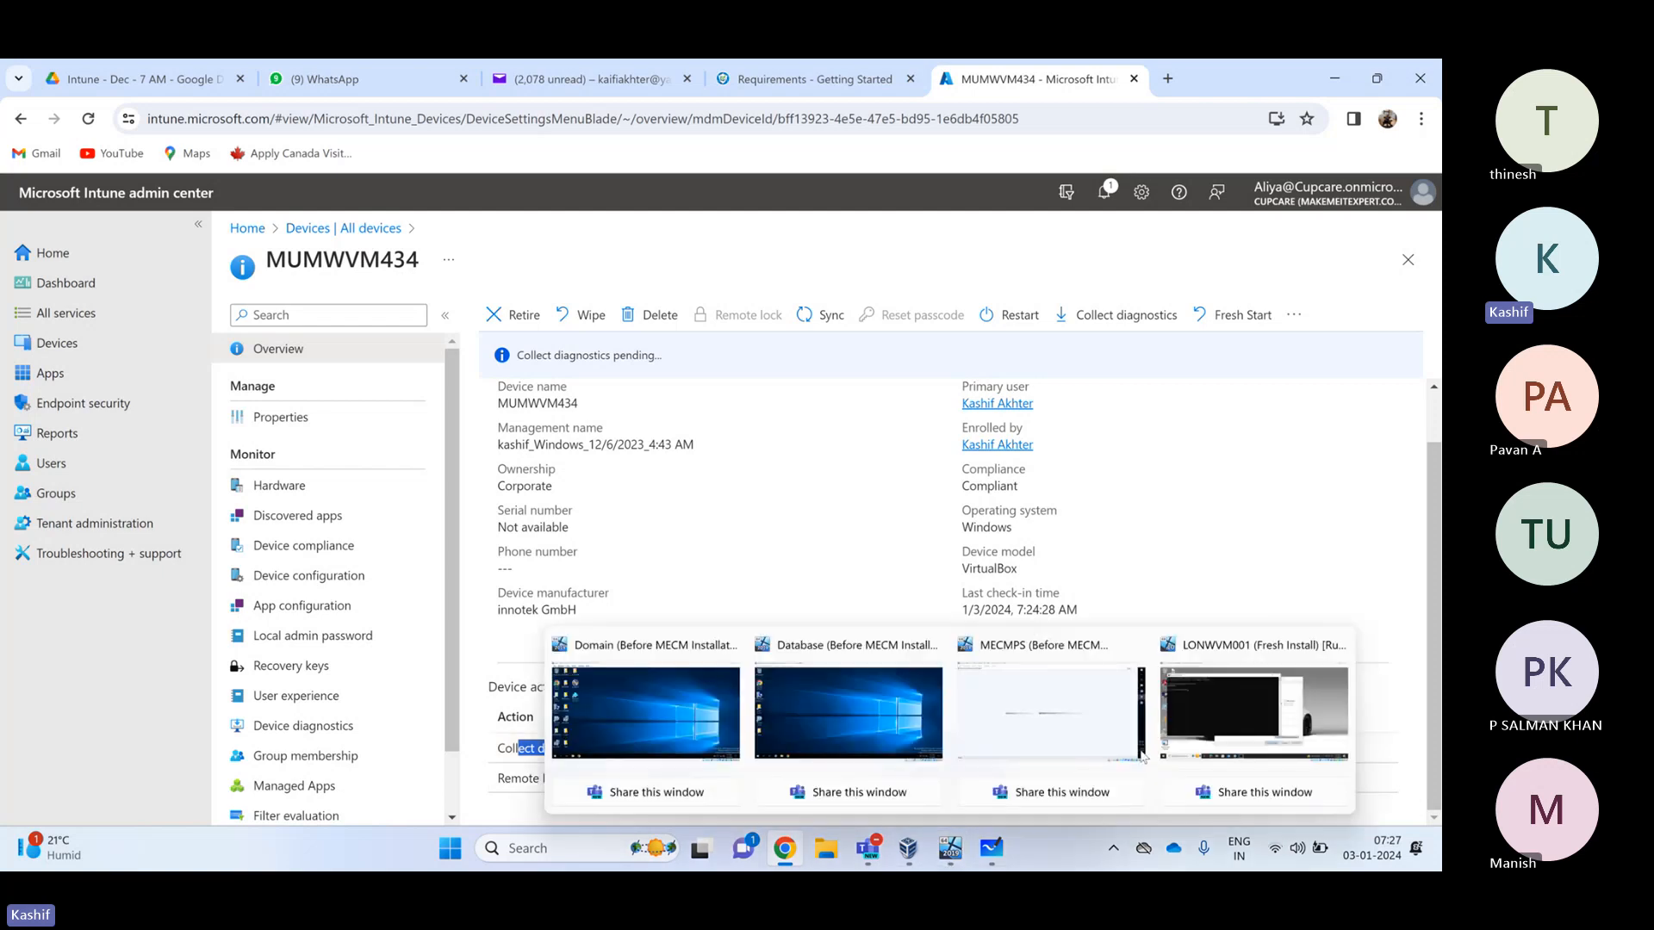
{"action": "left_click", "coordinate": [1253, 714]}
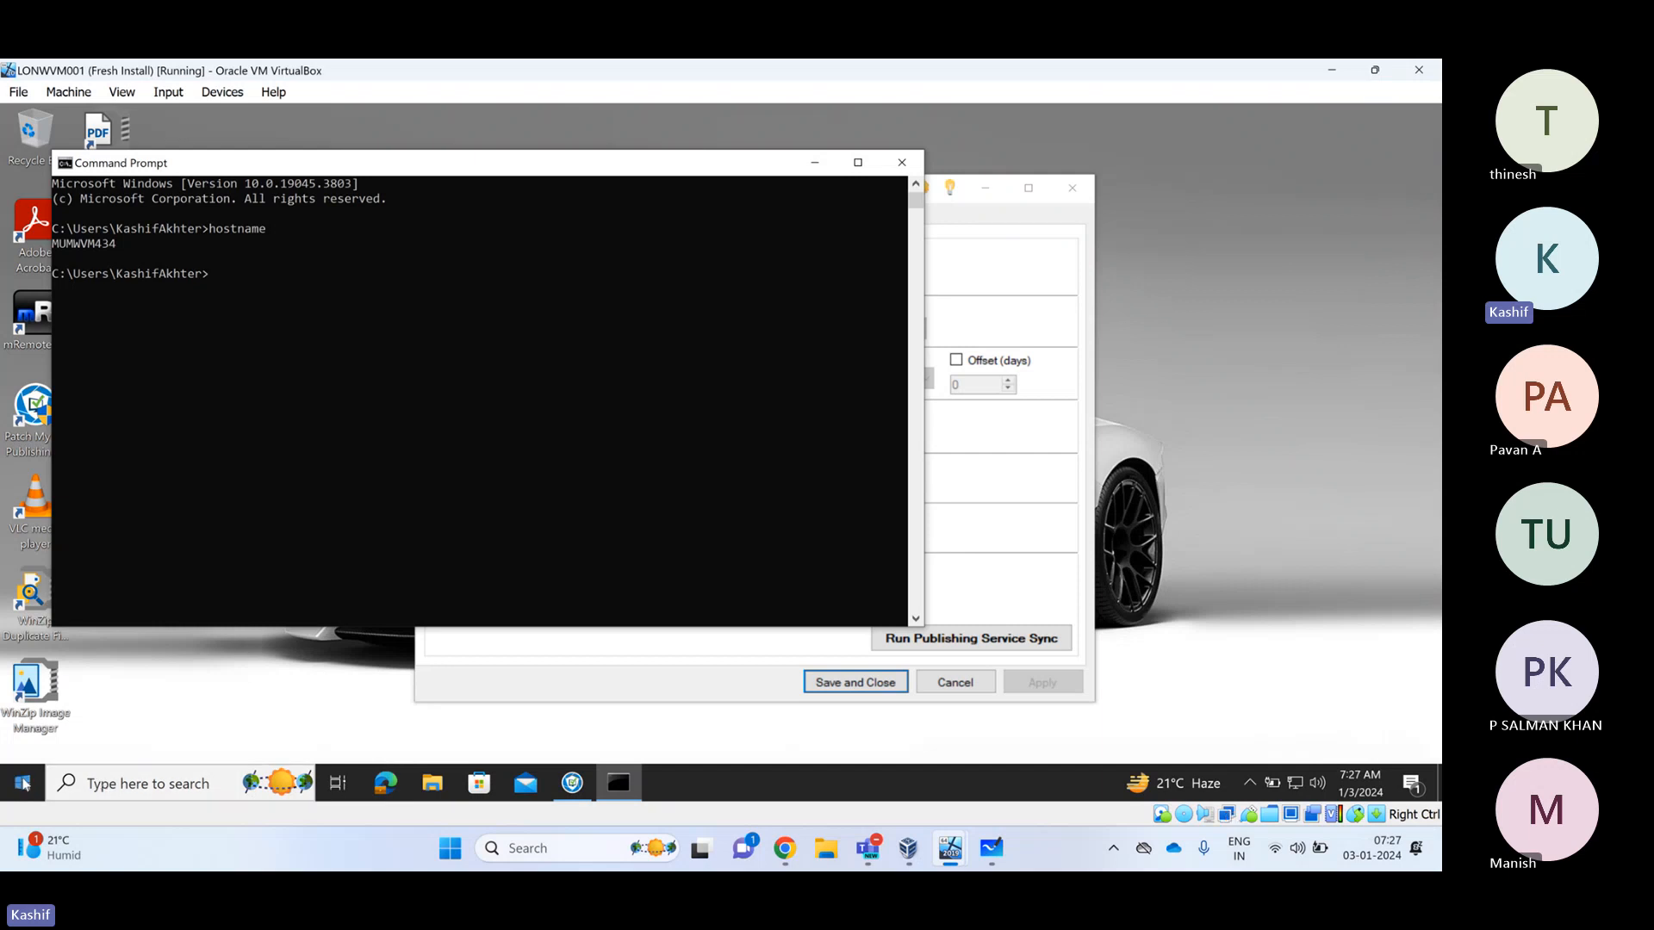
{"action": "left_click", "coordinate": [432, 784]}
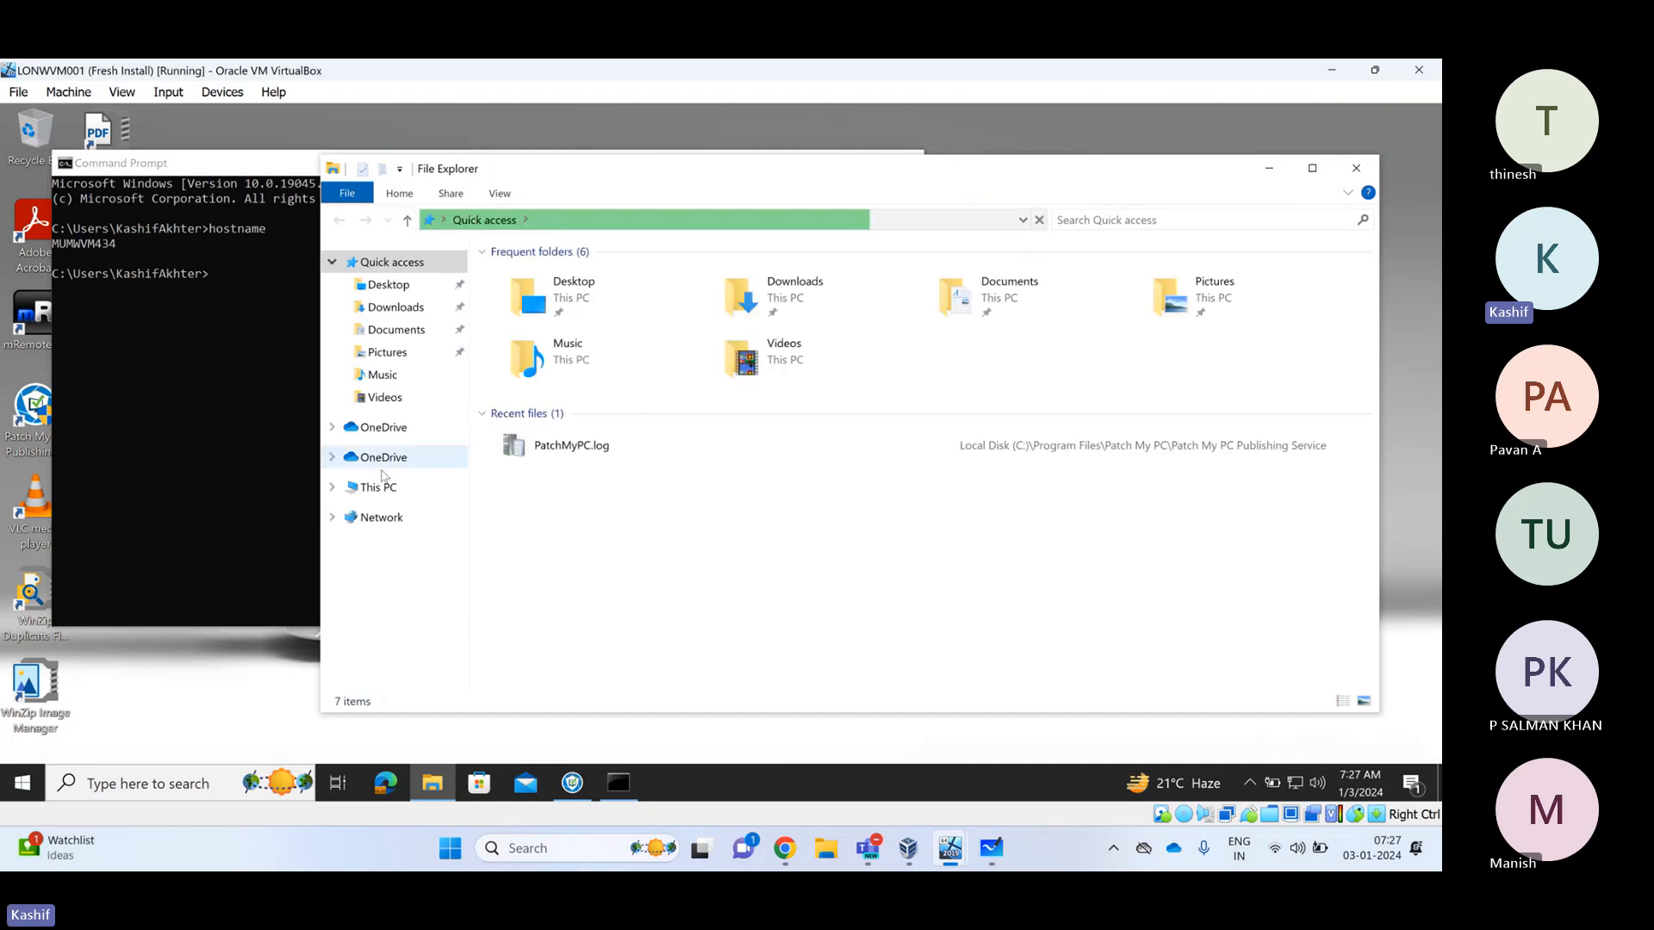
{"action": "left_click", "coordinate": [377, 487]}
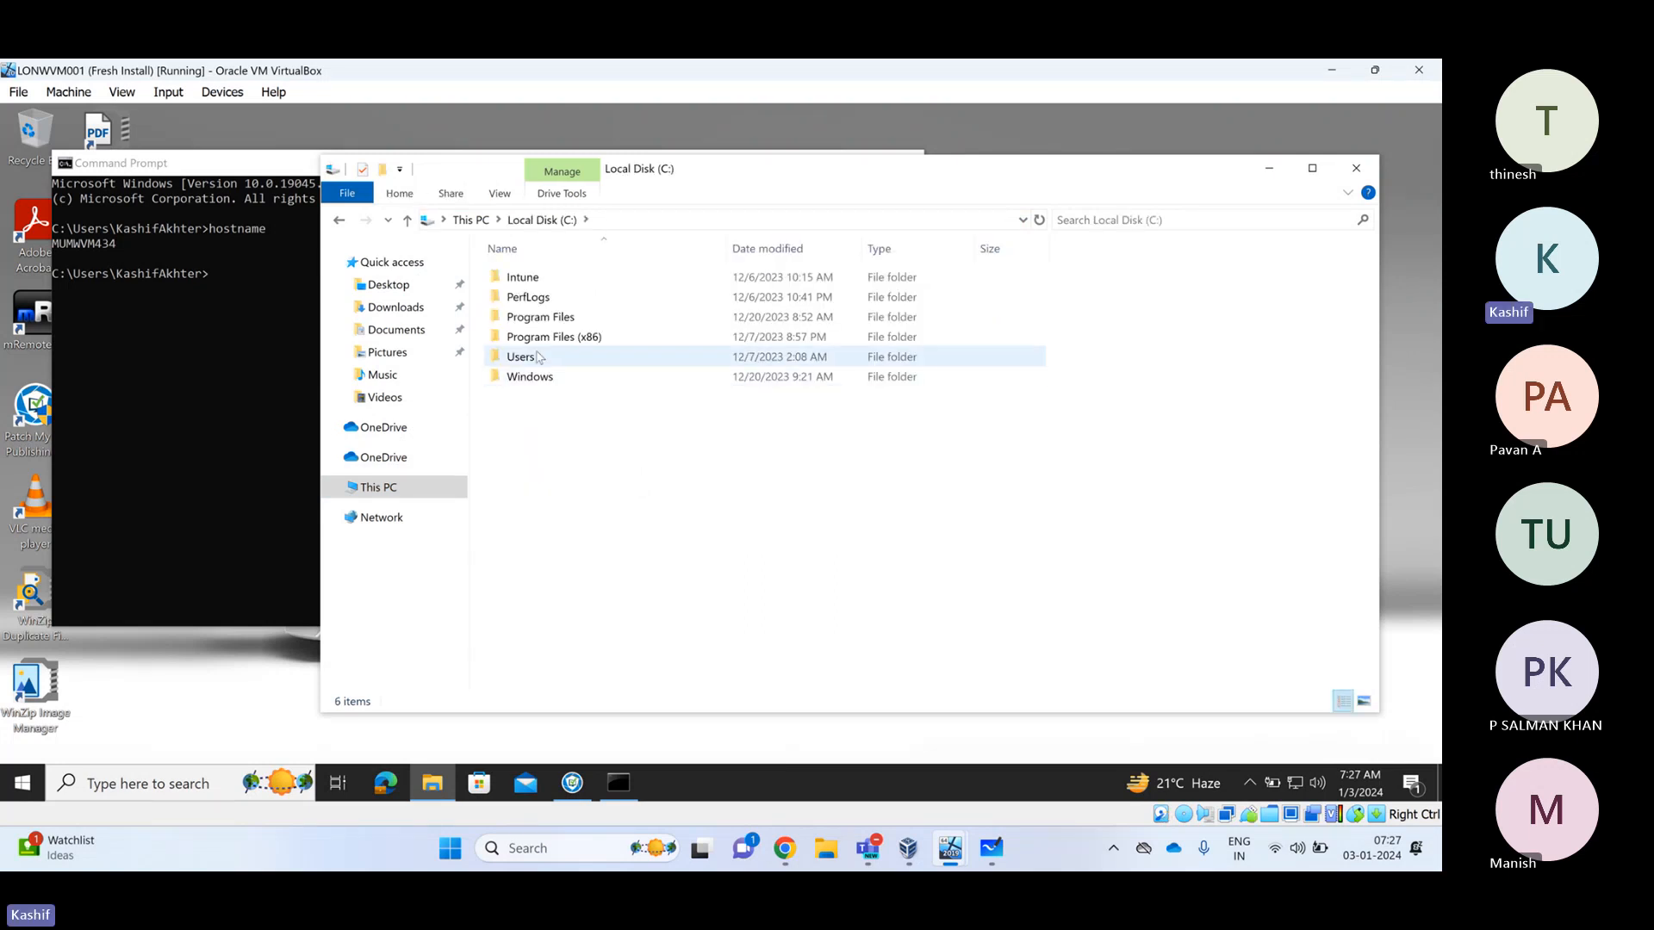
{"action": "left_click", "coordinate": [666, 217]}
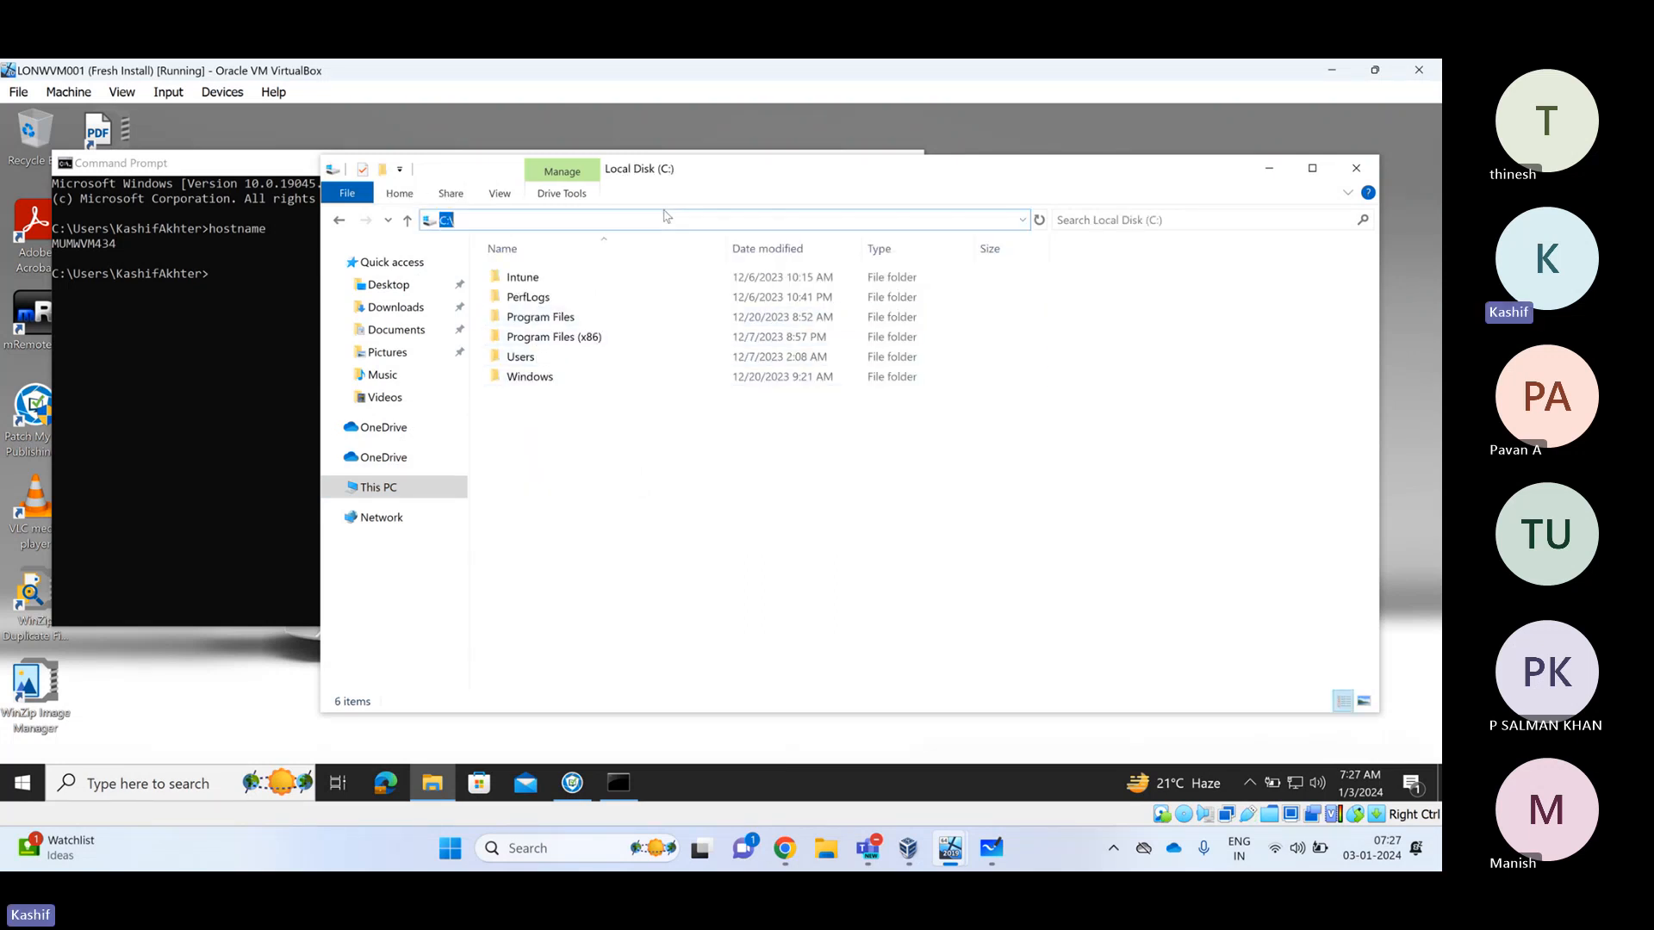
{"action": "type", "text": "programdata"}
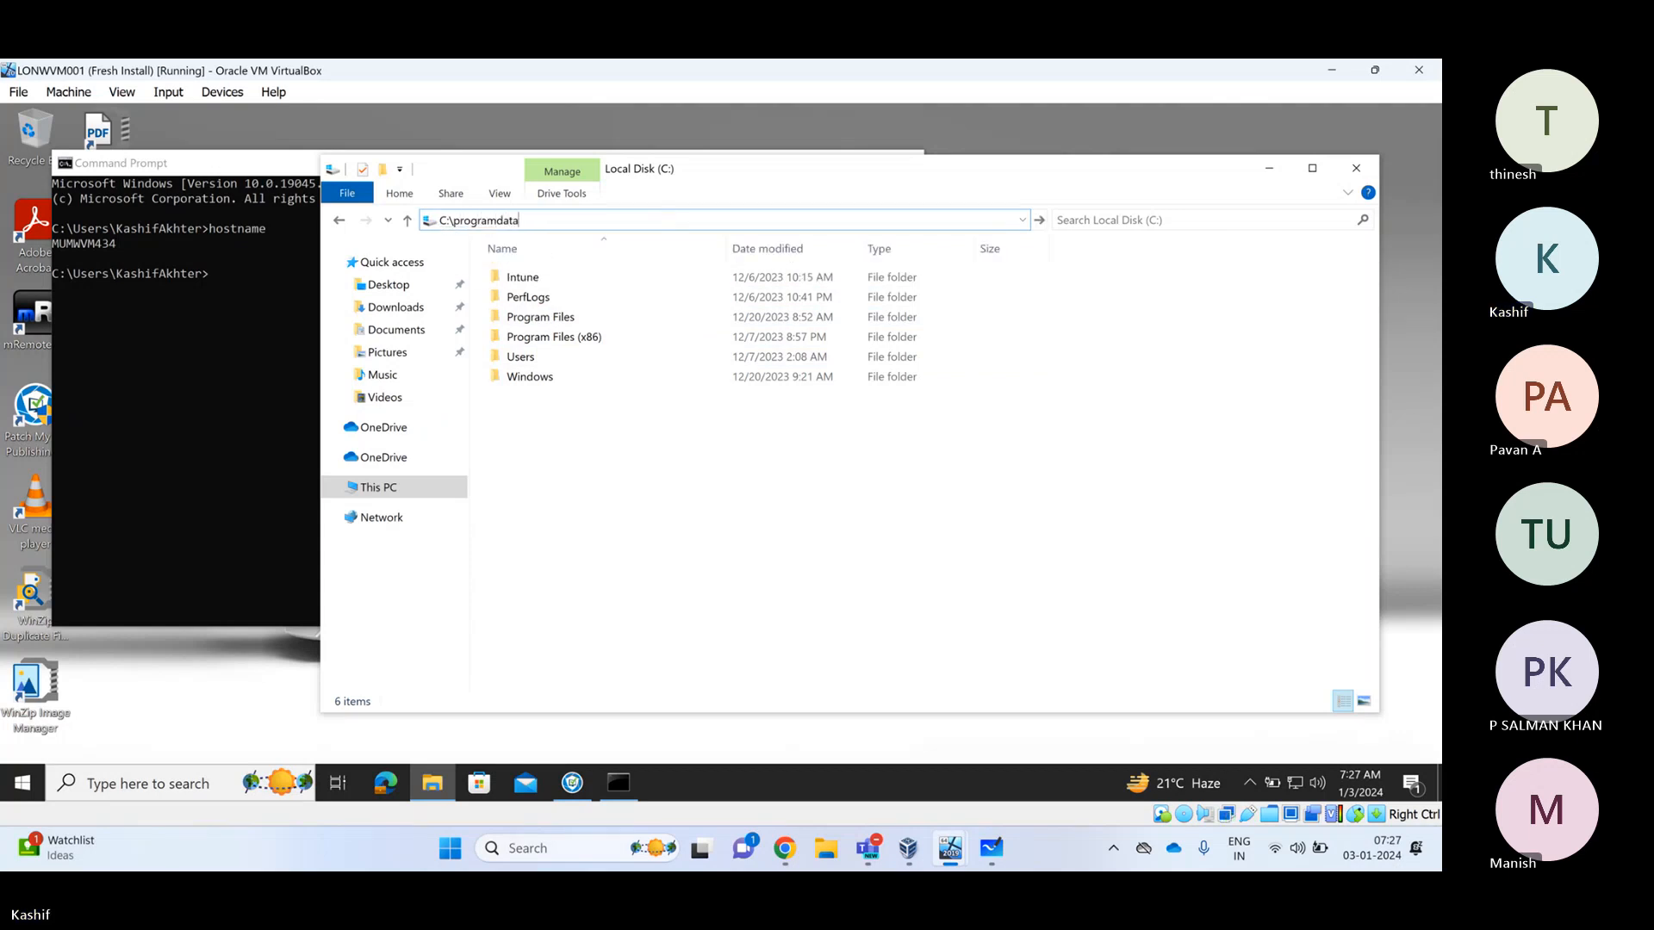
{"action": "key", "text": "Return"}
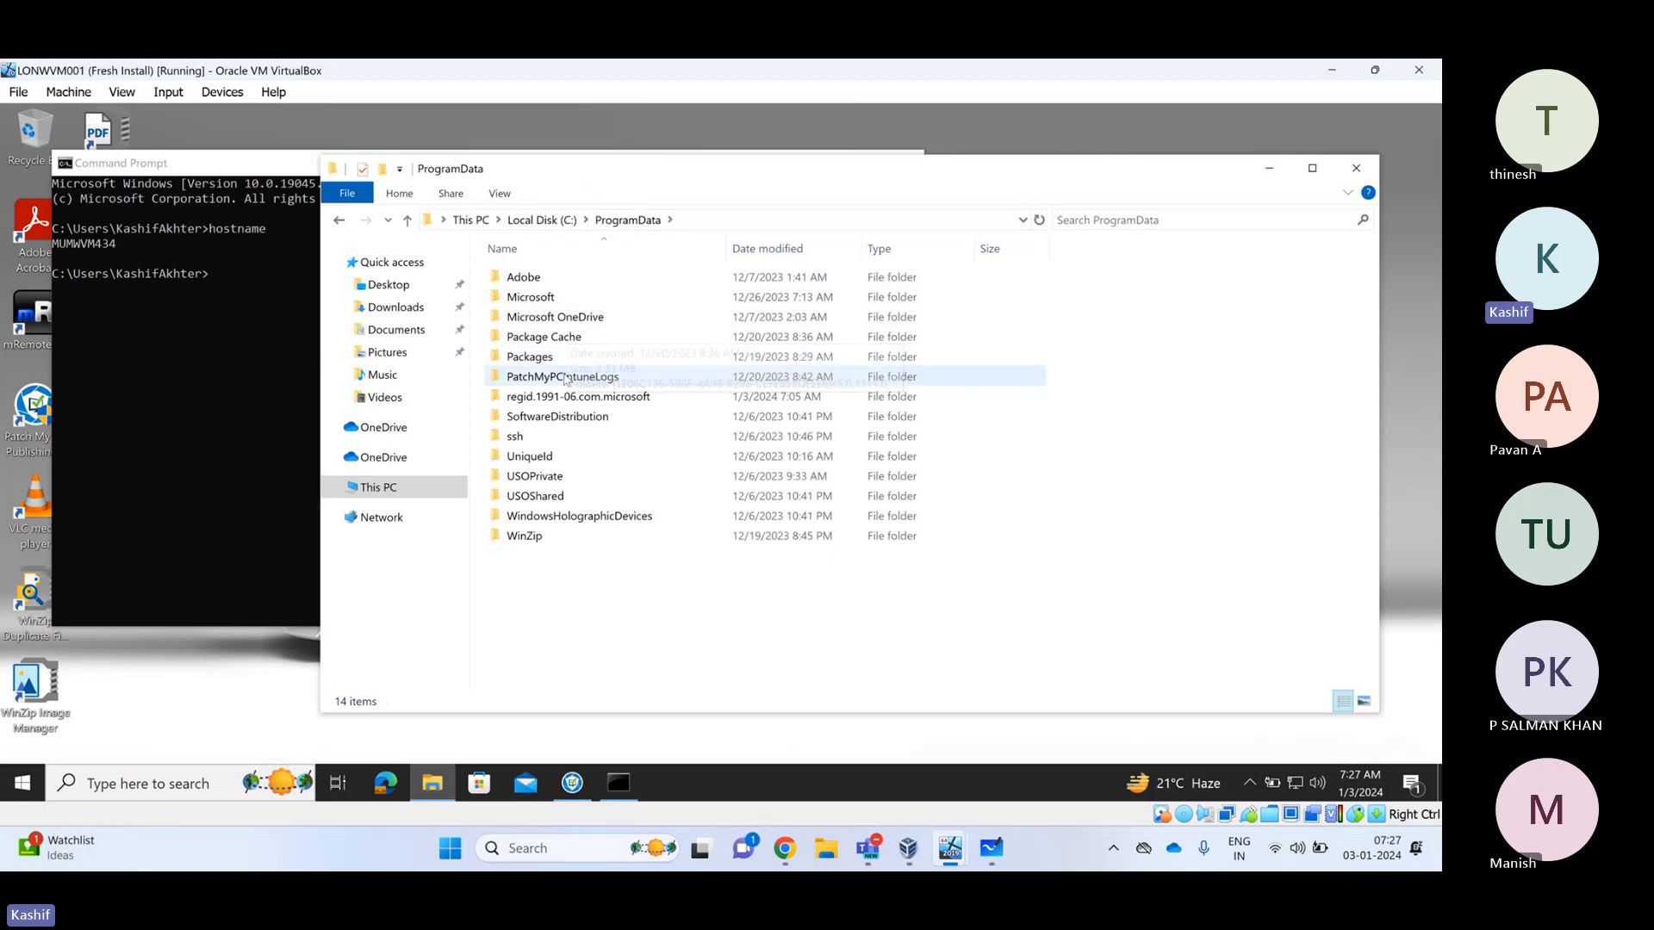
Open the Microsoft\IntuneManagementExtension\Logs folder inside ProgramData
{"action": "left_click", "coordinate": [560, 416]}
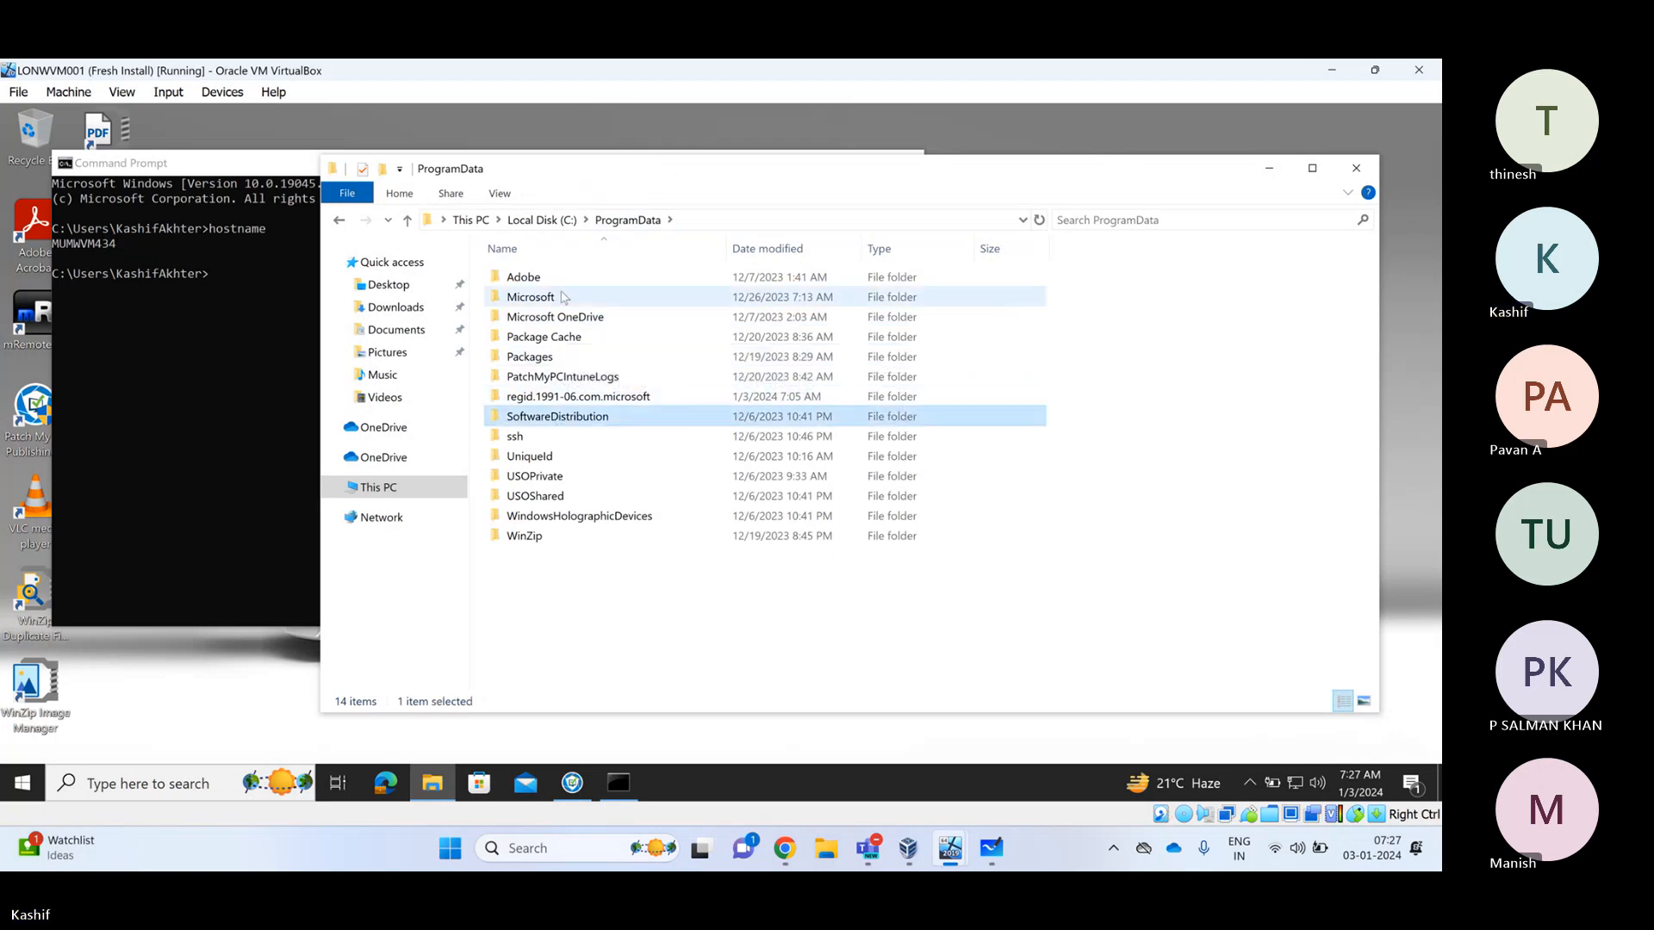
{"action": "double_click", "coordinate": [564, 297]}
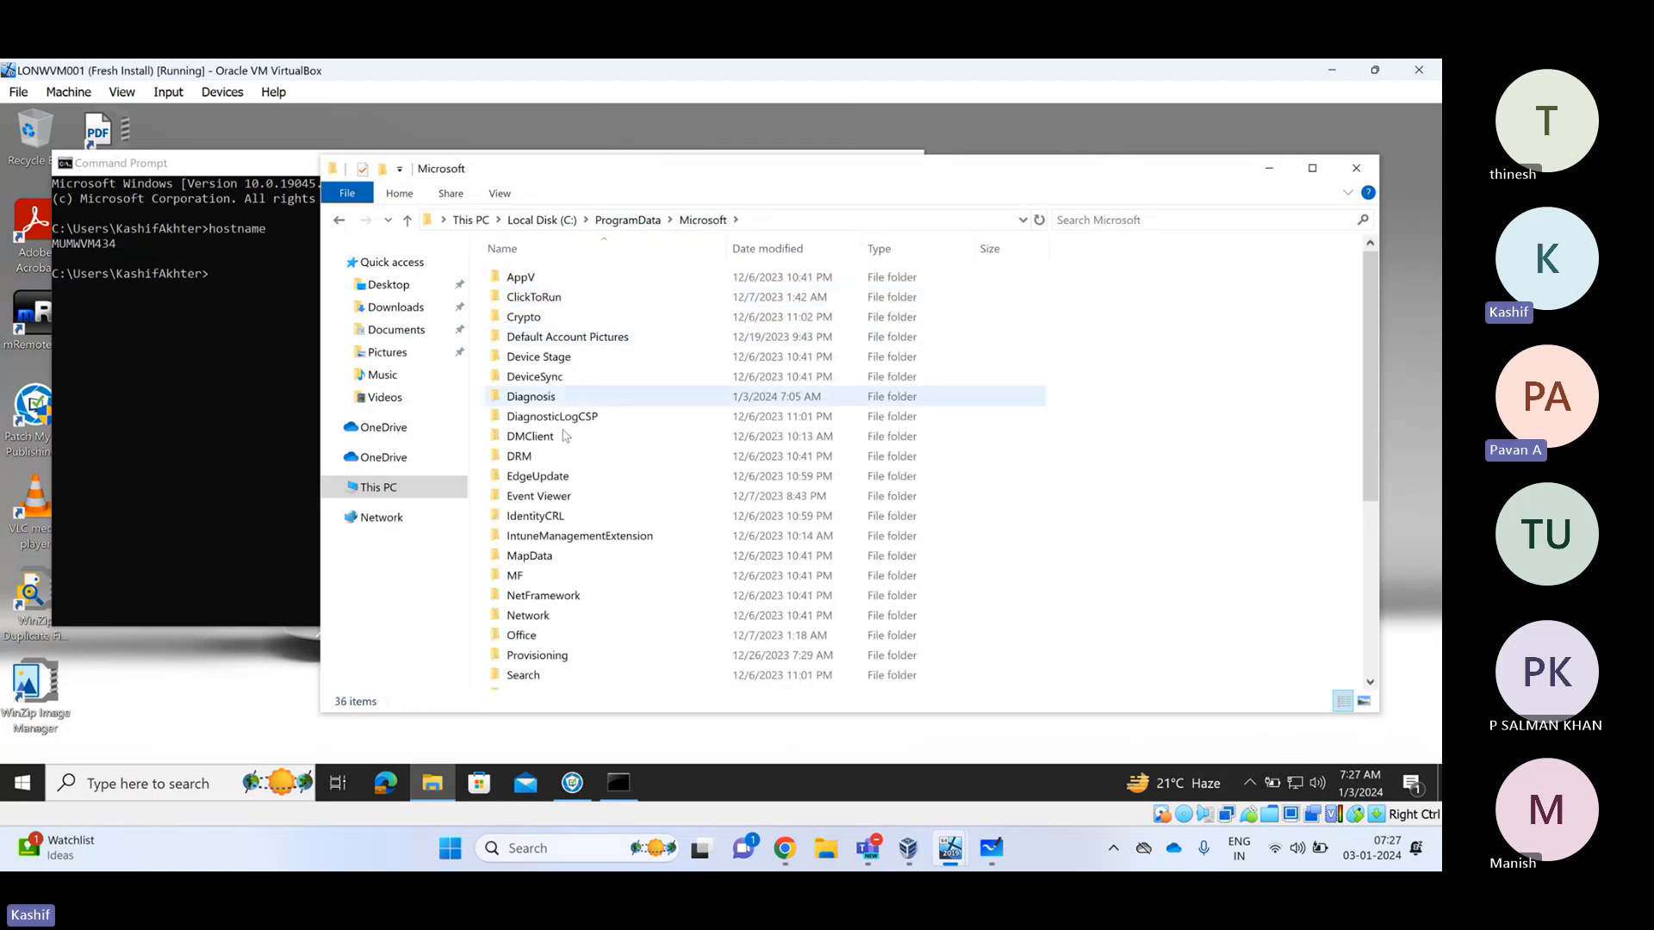
{"action": "double_click", "coordinate": [600, 536]}
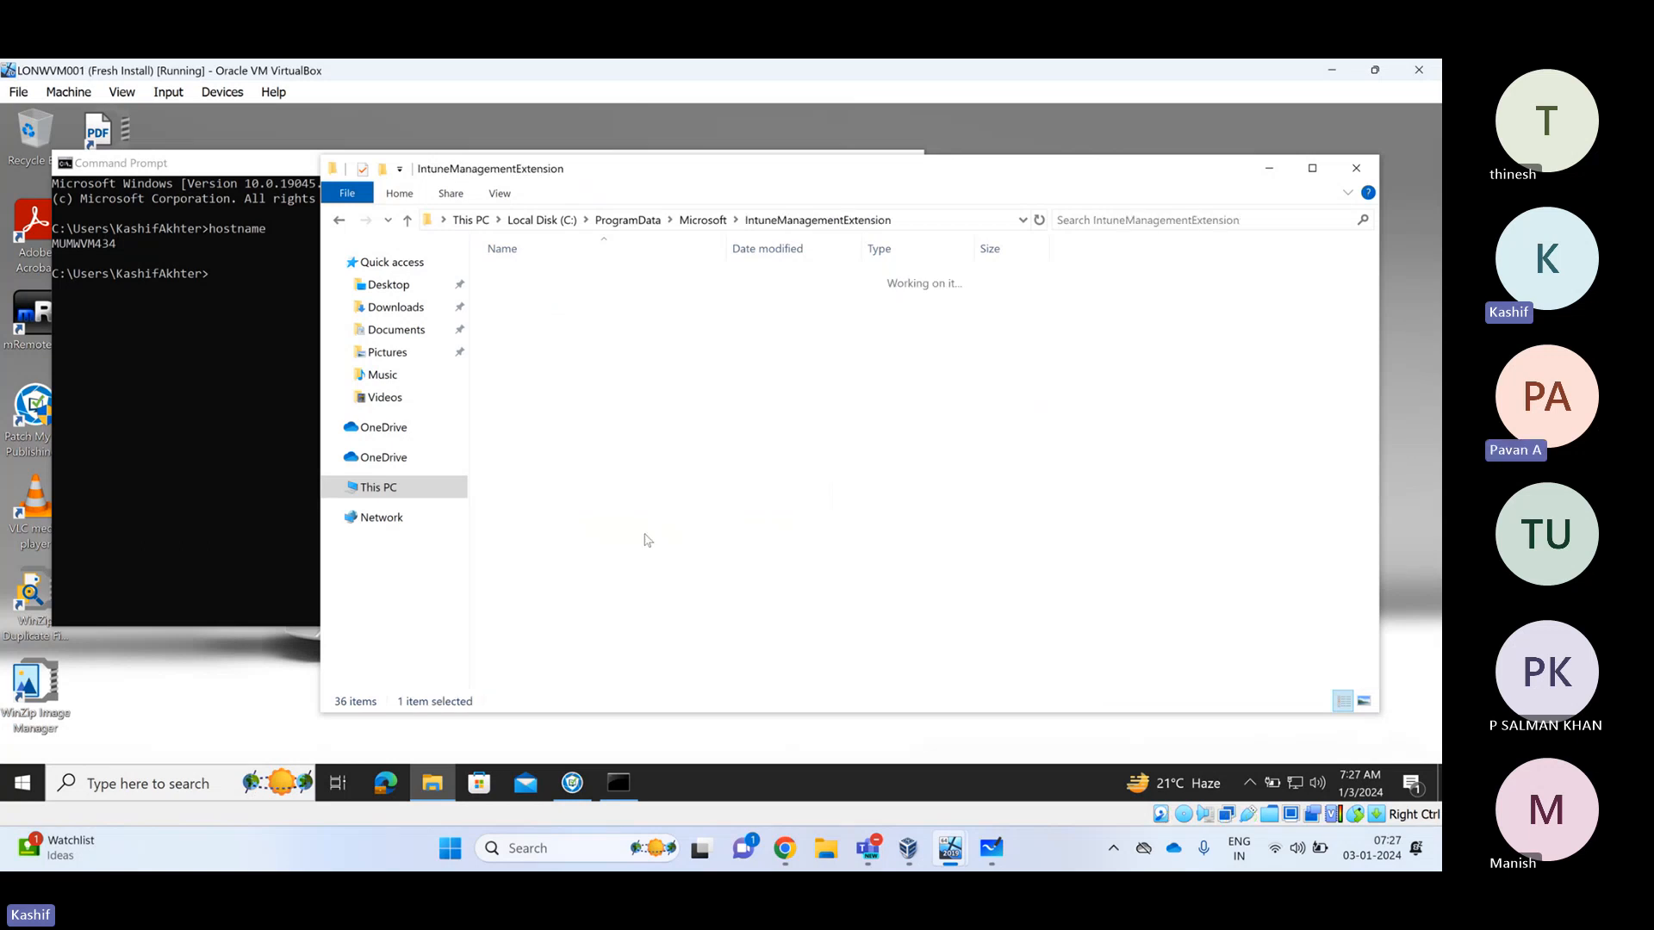
{"action": "left_click_drag", "start_coordinate": [674, 403], "coordinate": [535, 271]}
{"action": "double_click", "coordinate": [539, 281]}
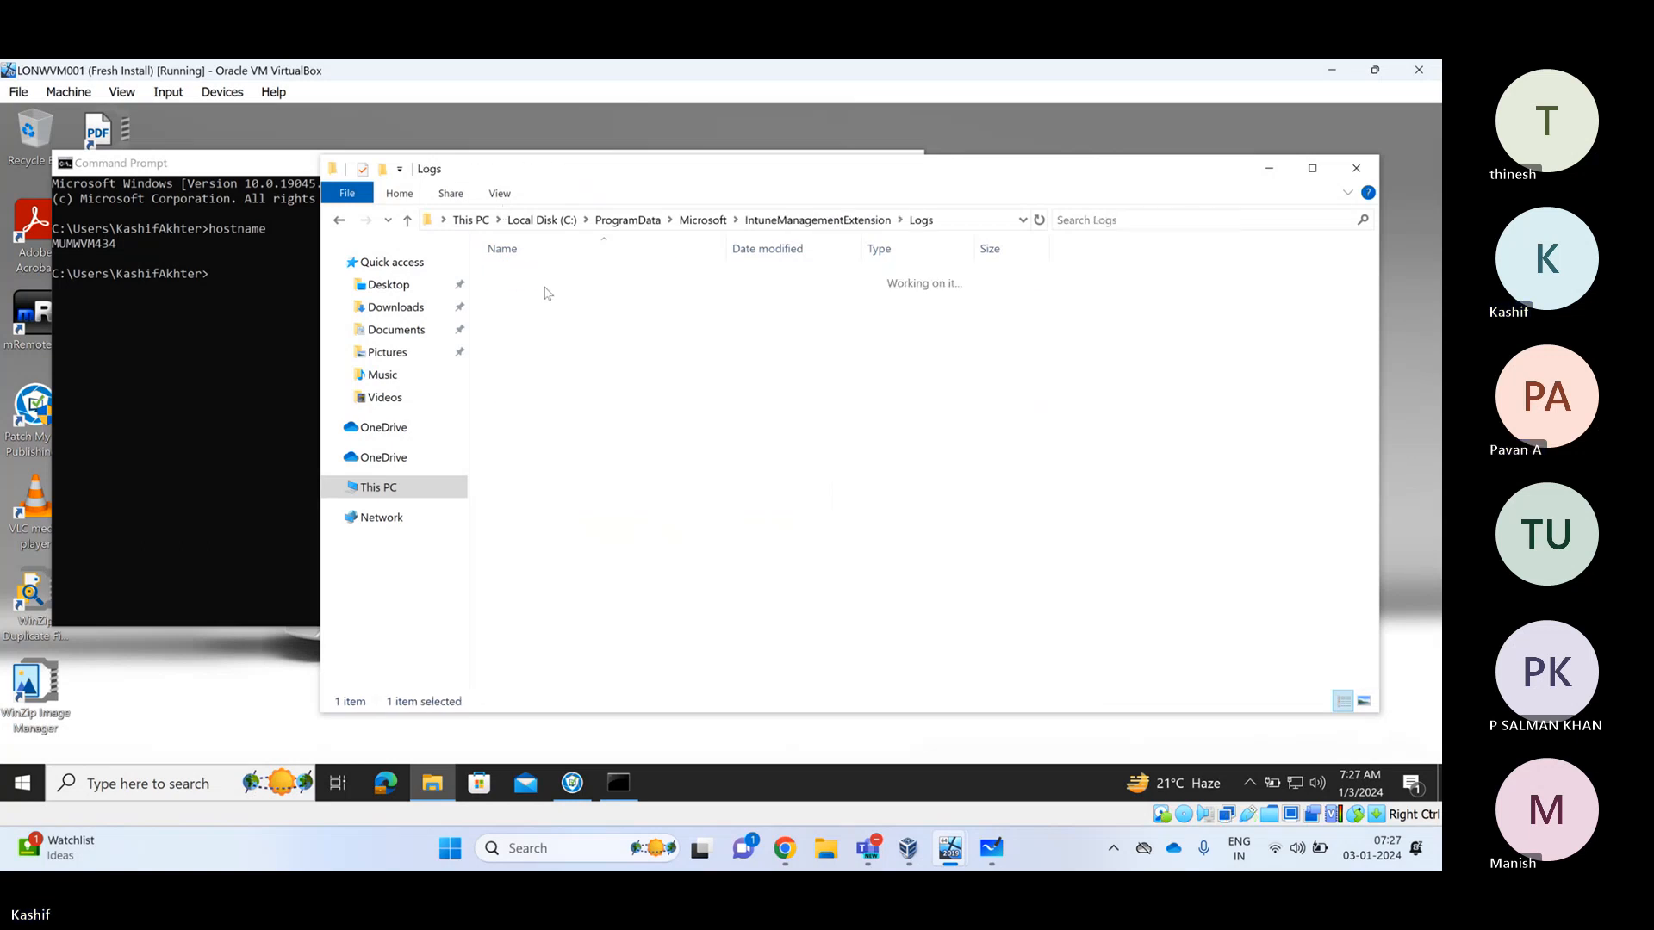
Look over the Intune log files in the Logs folder, view ClientHealth.log and close it again
{"action": "left_click_drag", "start_coordinate": [804, 601], "coordinate": [465, 169]}
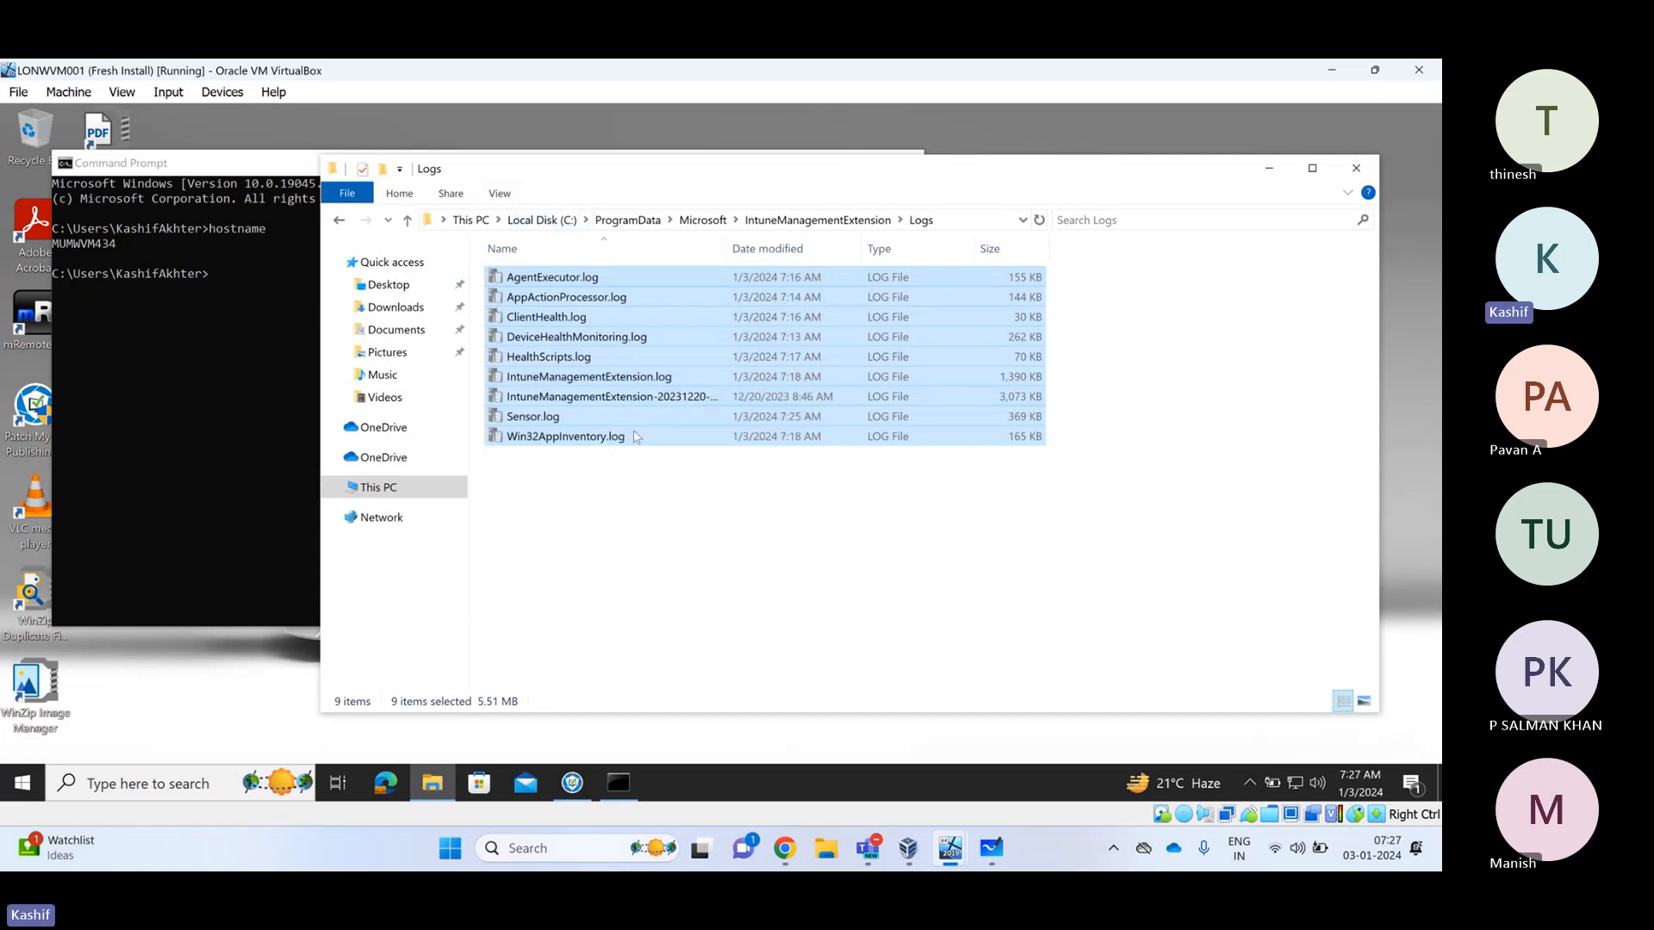
{"action": "left_click", "coordinate": [720, 525]}
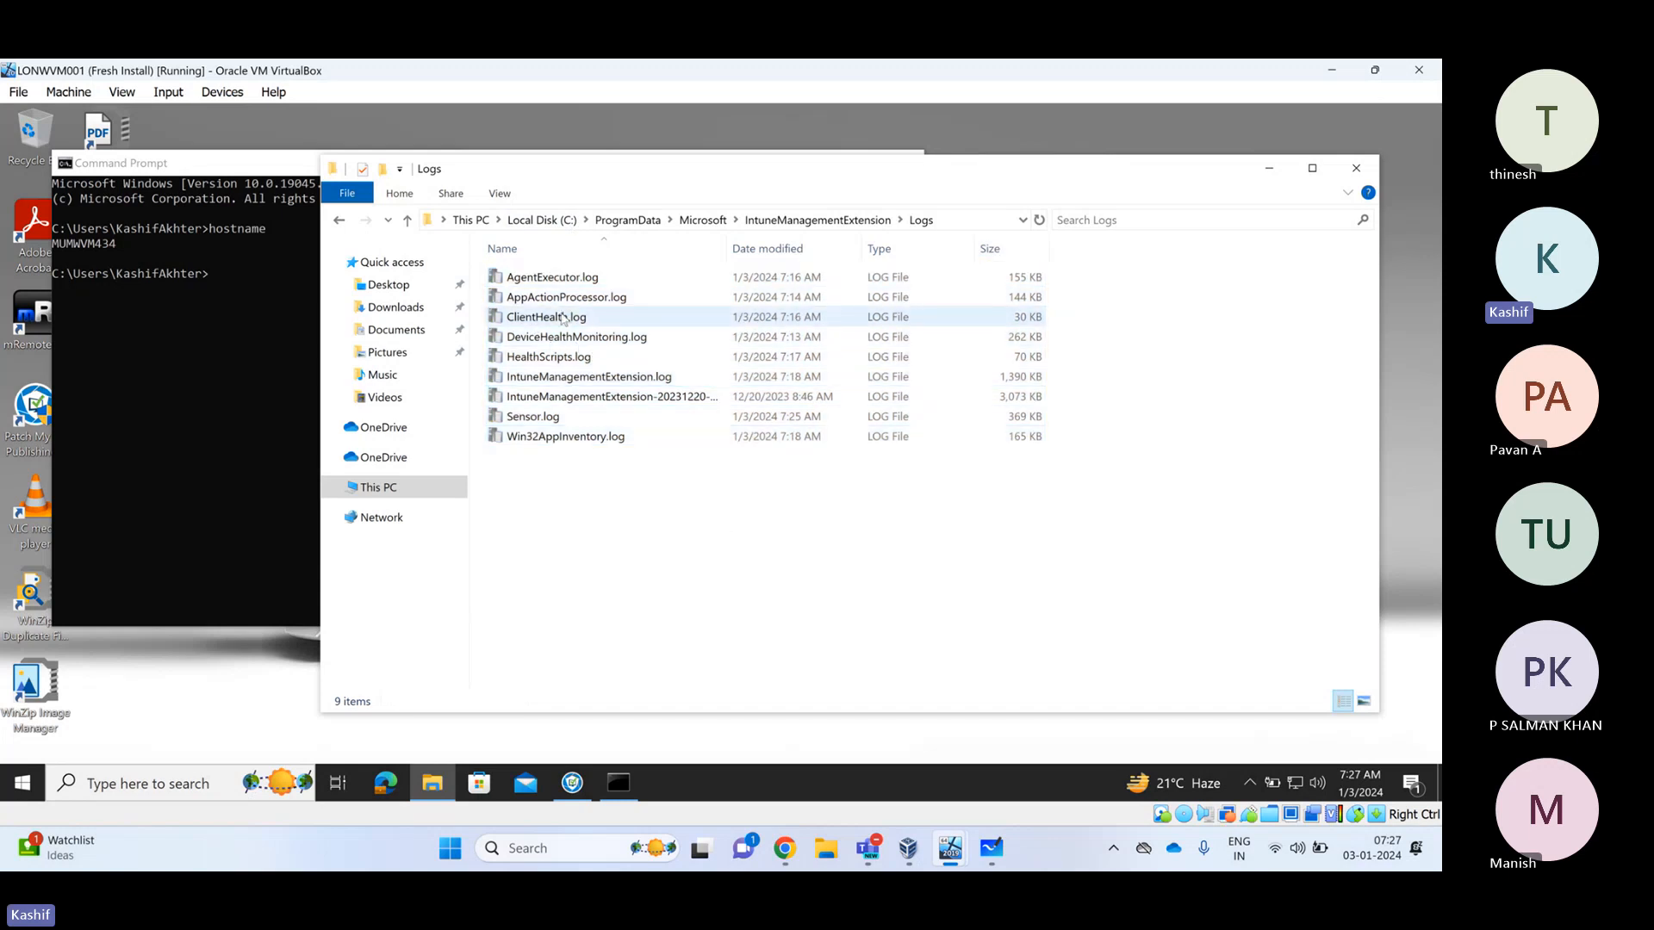
{"action": "left_click", "coordinate": [563, 323]}
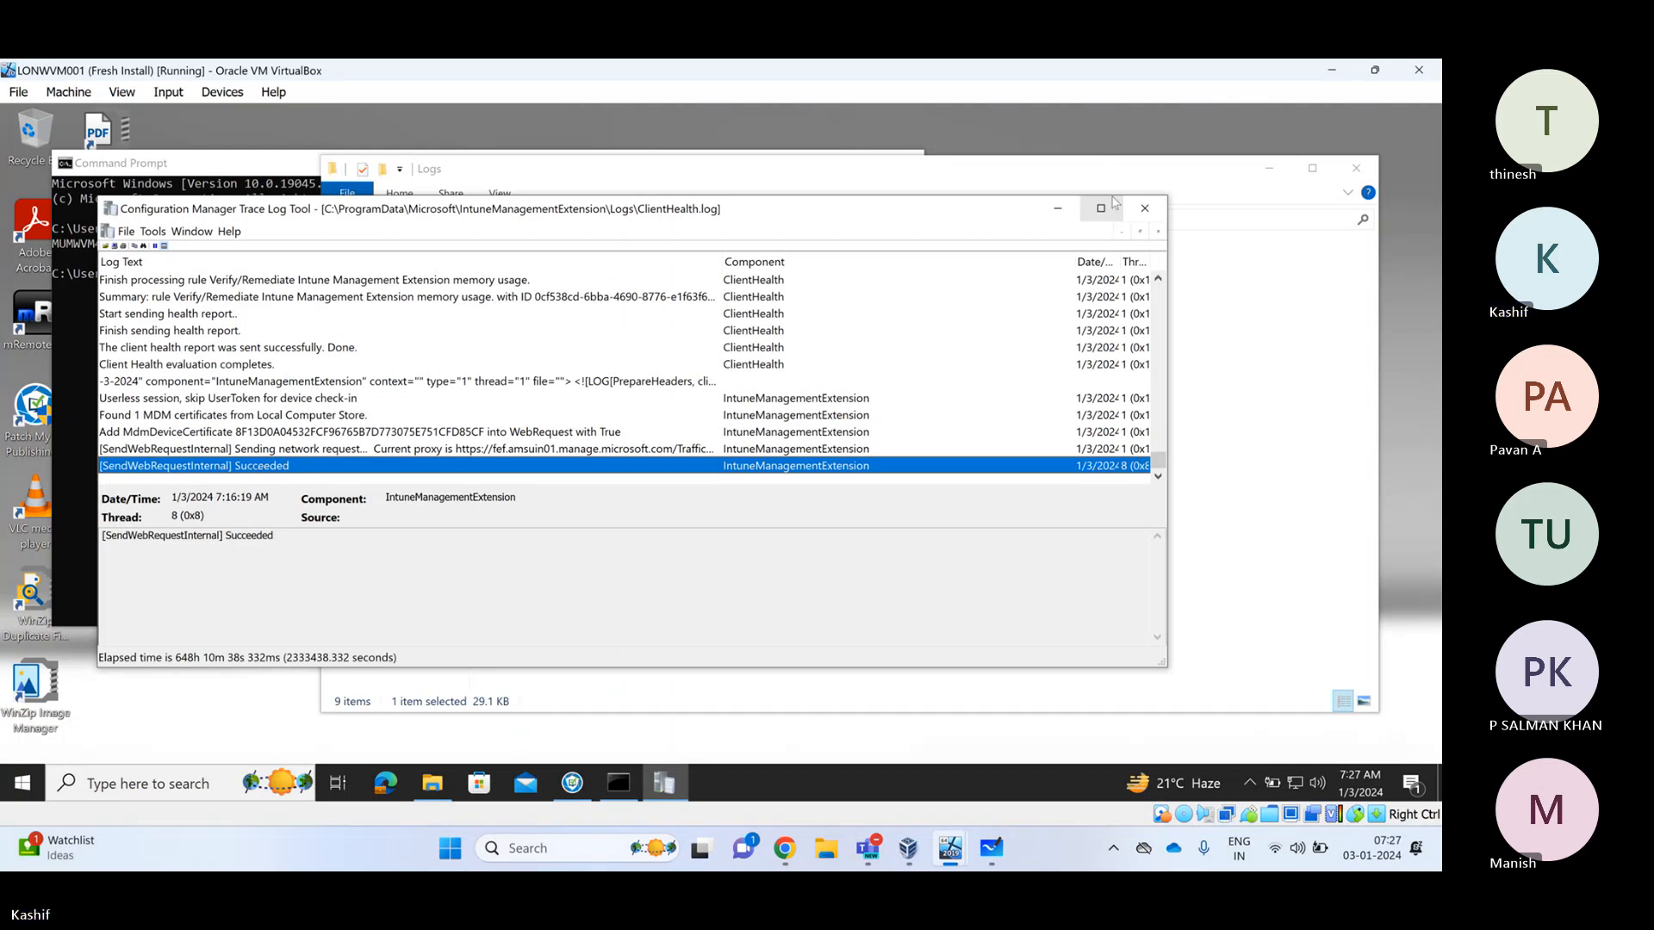
{"action": "left_click", "coordinate": [1152, 206]}
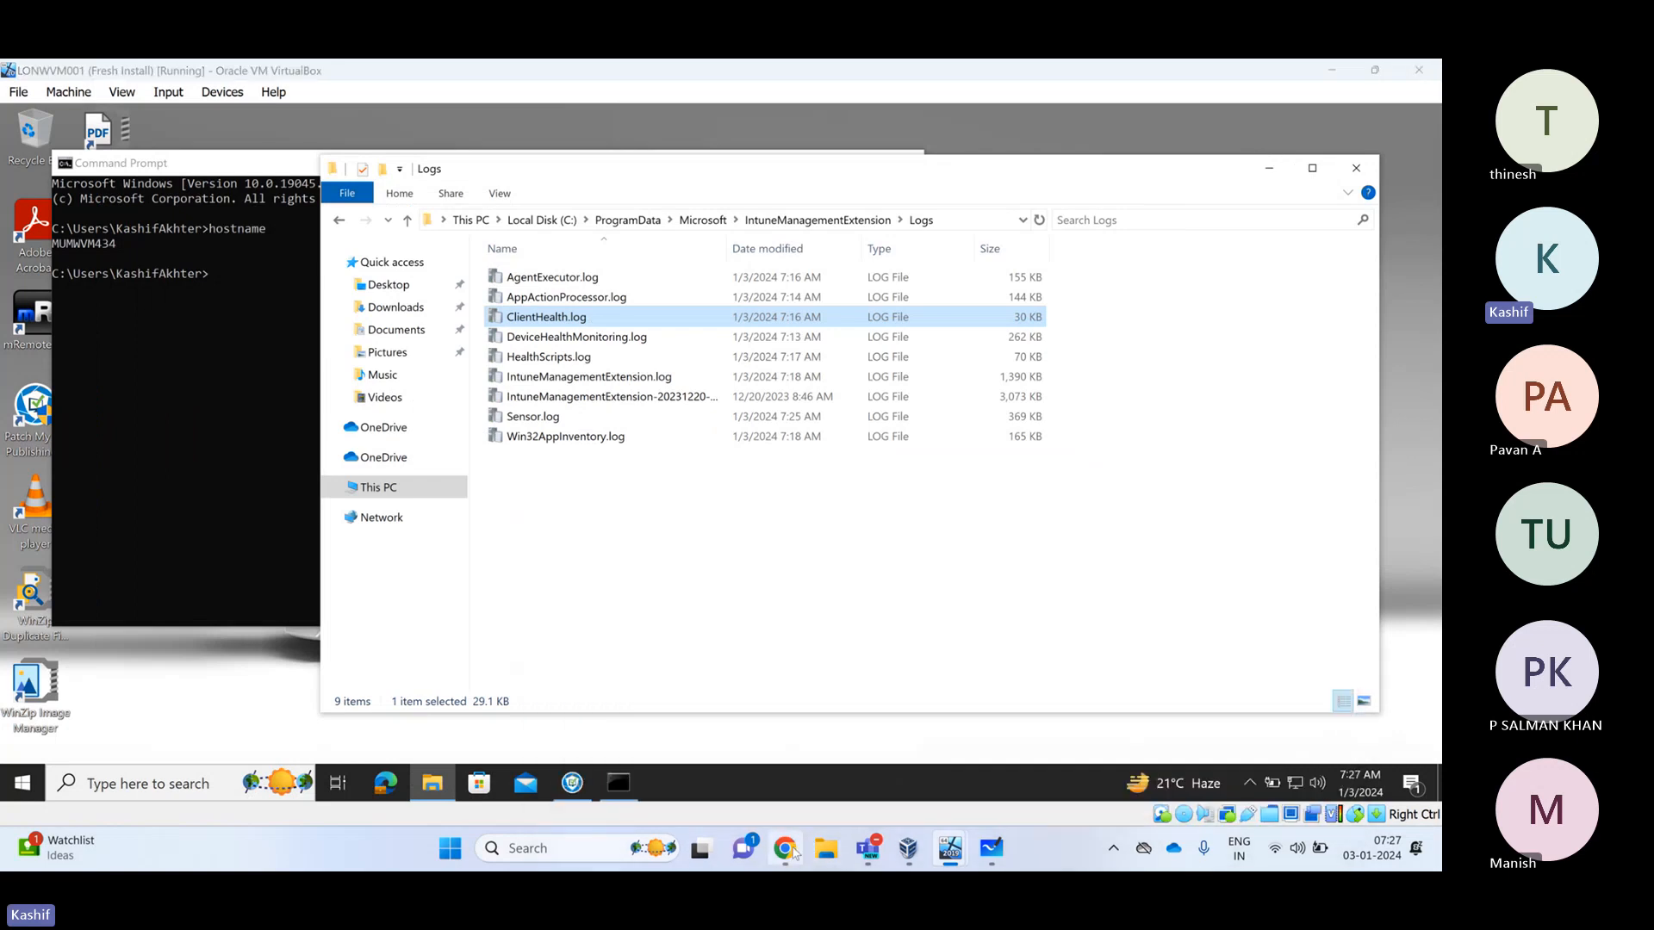
Return to the Intune admin center and start a Sync on device MUMWVM434, confirming the request
{"action": "left_click", "coordinate": [784, 848]}
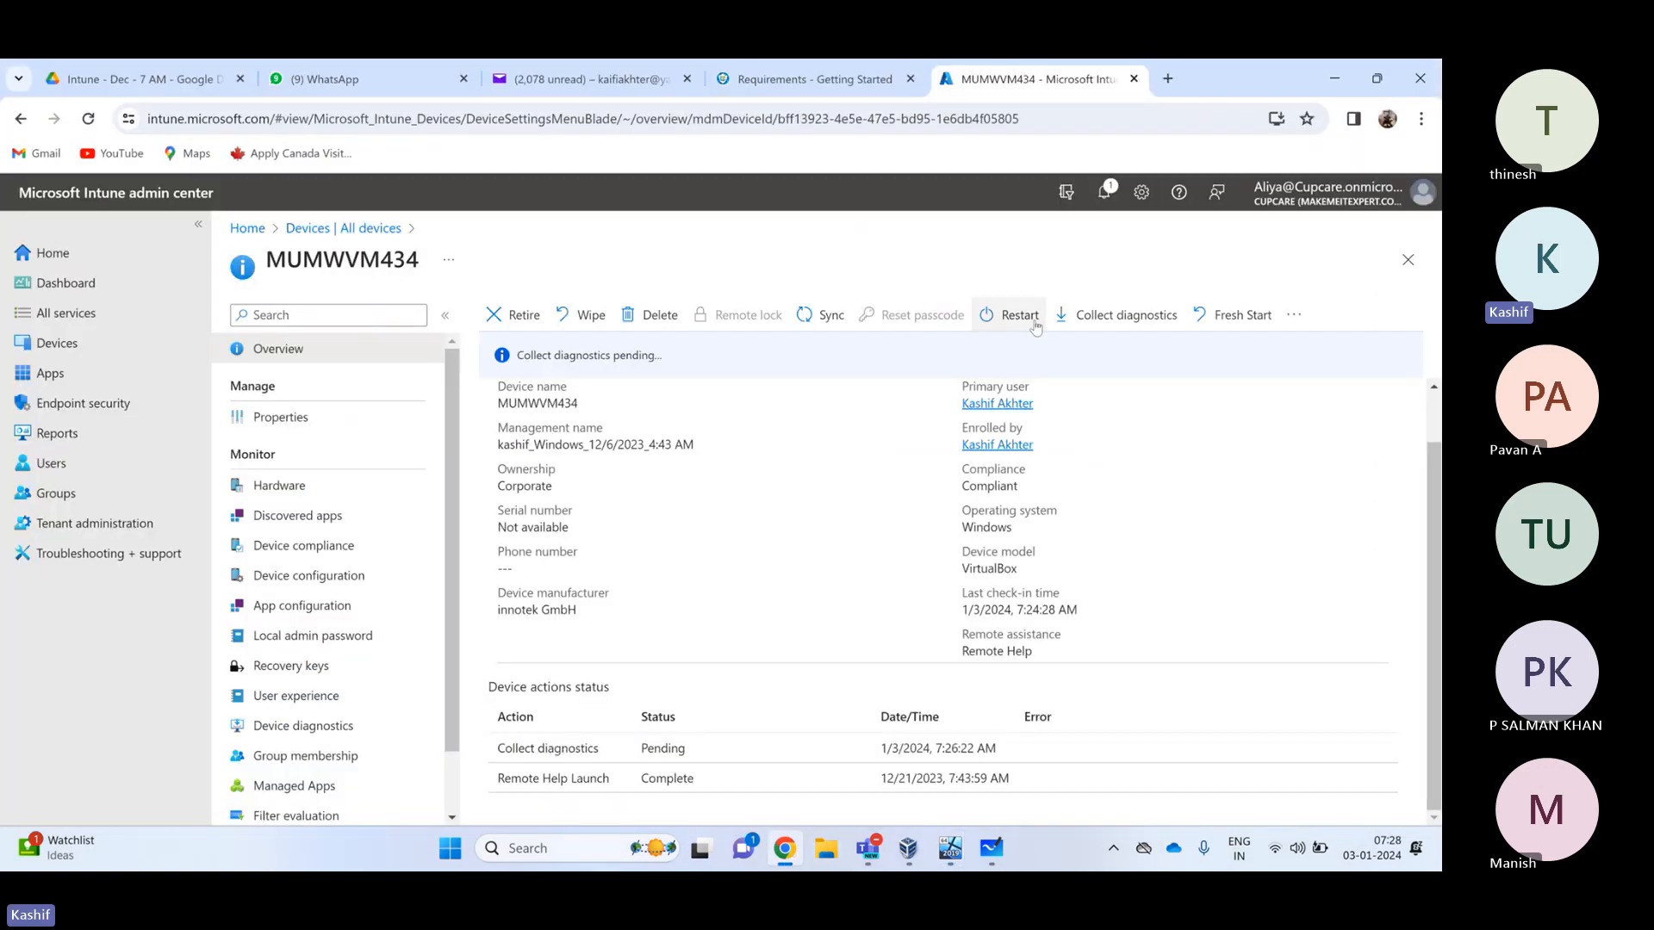
{"action": "left_click", "coordinate": [828, 316]}
{"action": "left_click", "coordinate": [518, 434]}
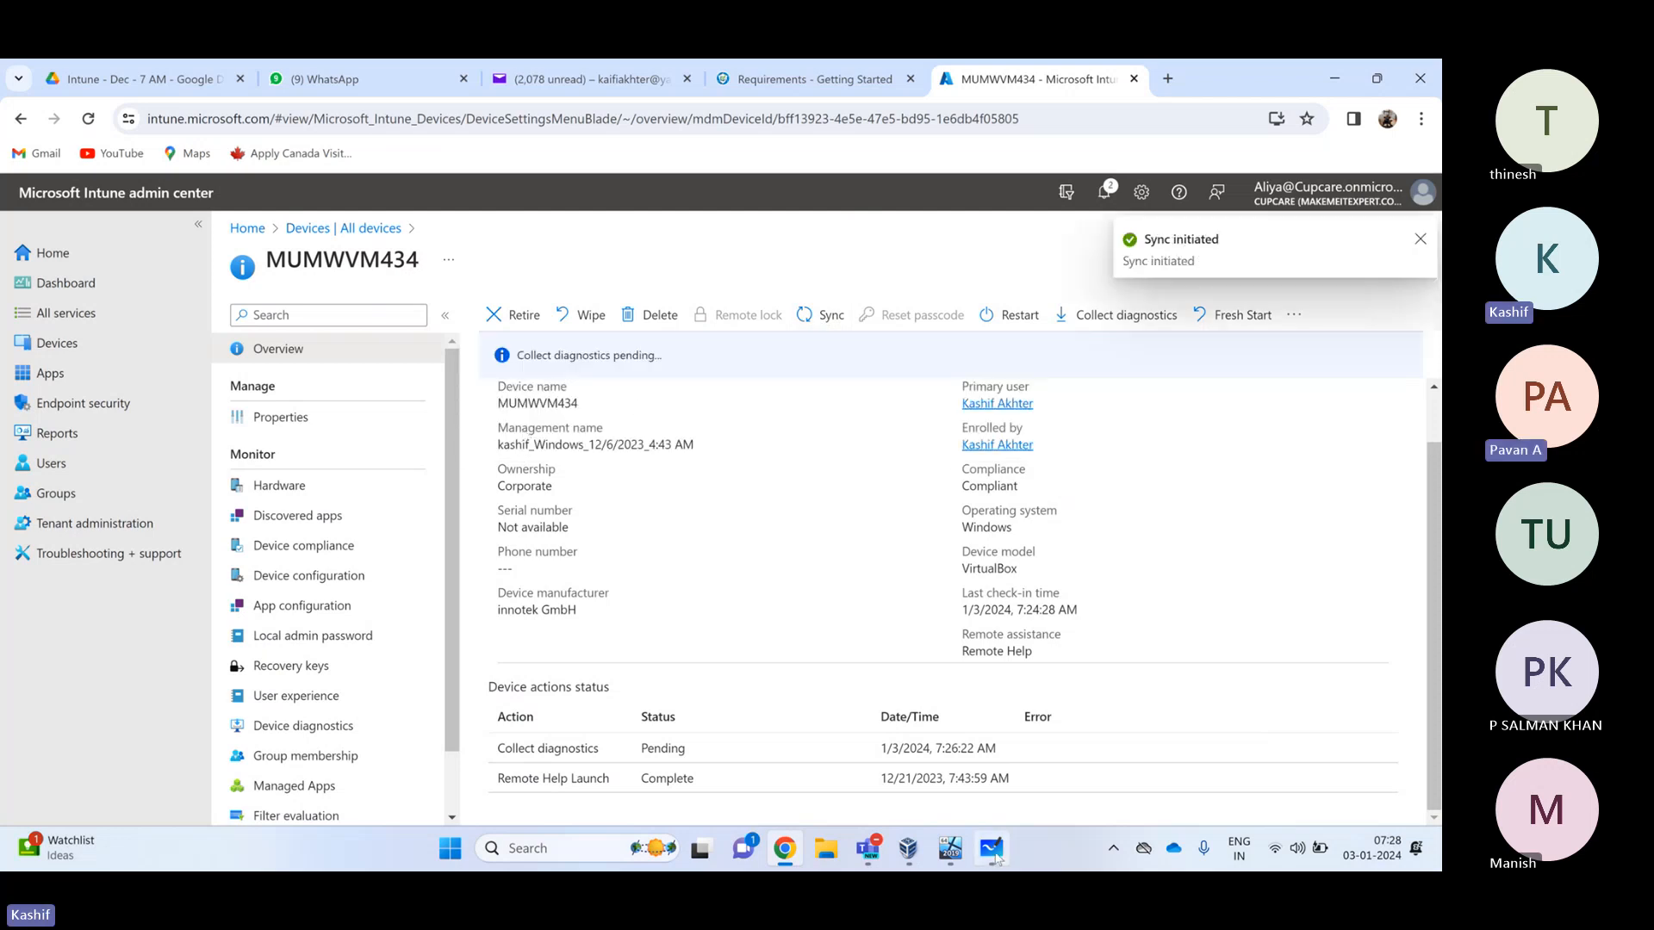
Switch to the LONWVM001 virtual machine and open the Access work or school page in the Windows account settings
{"action": "mouse_move", "coordinate": [948, 856]}
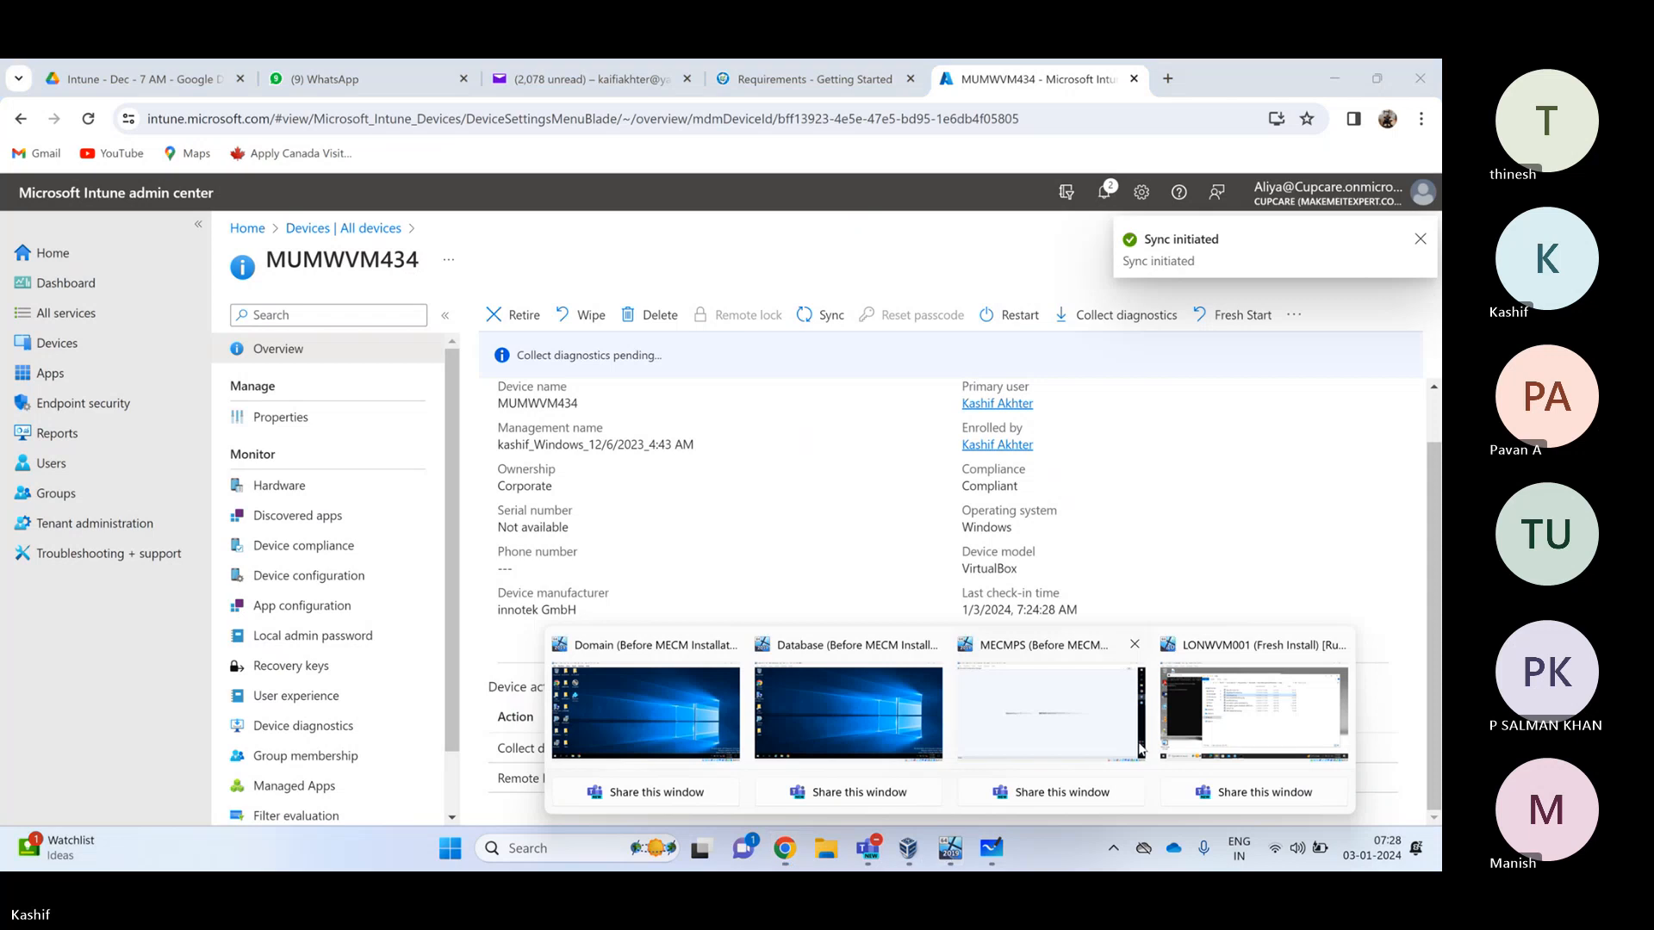
{"action": "left_click", "coordinate": [1253, 713]}
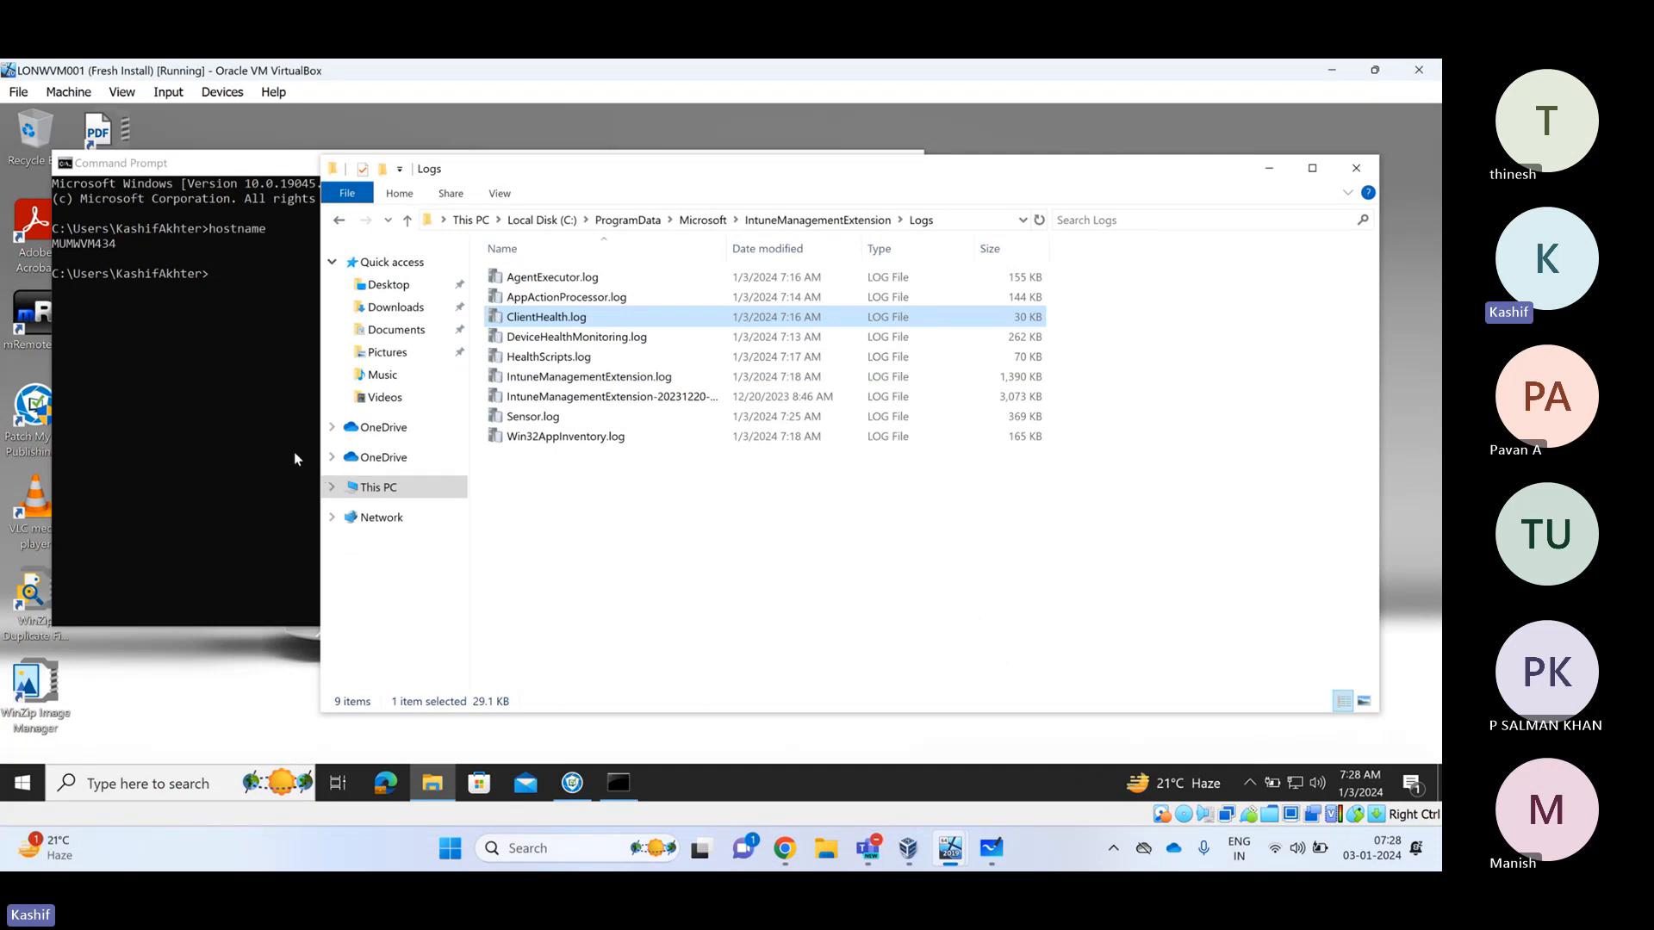
{"action": "left_click", "coordinate": [25, 791]}
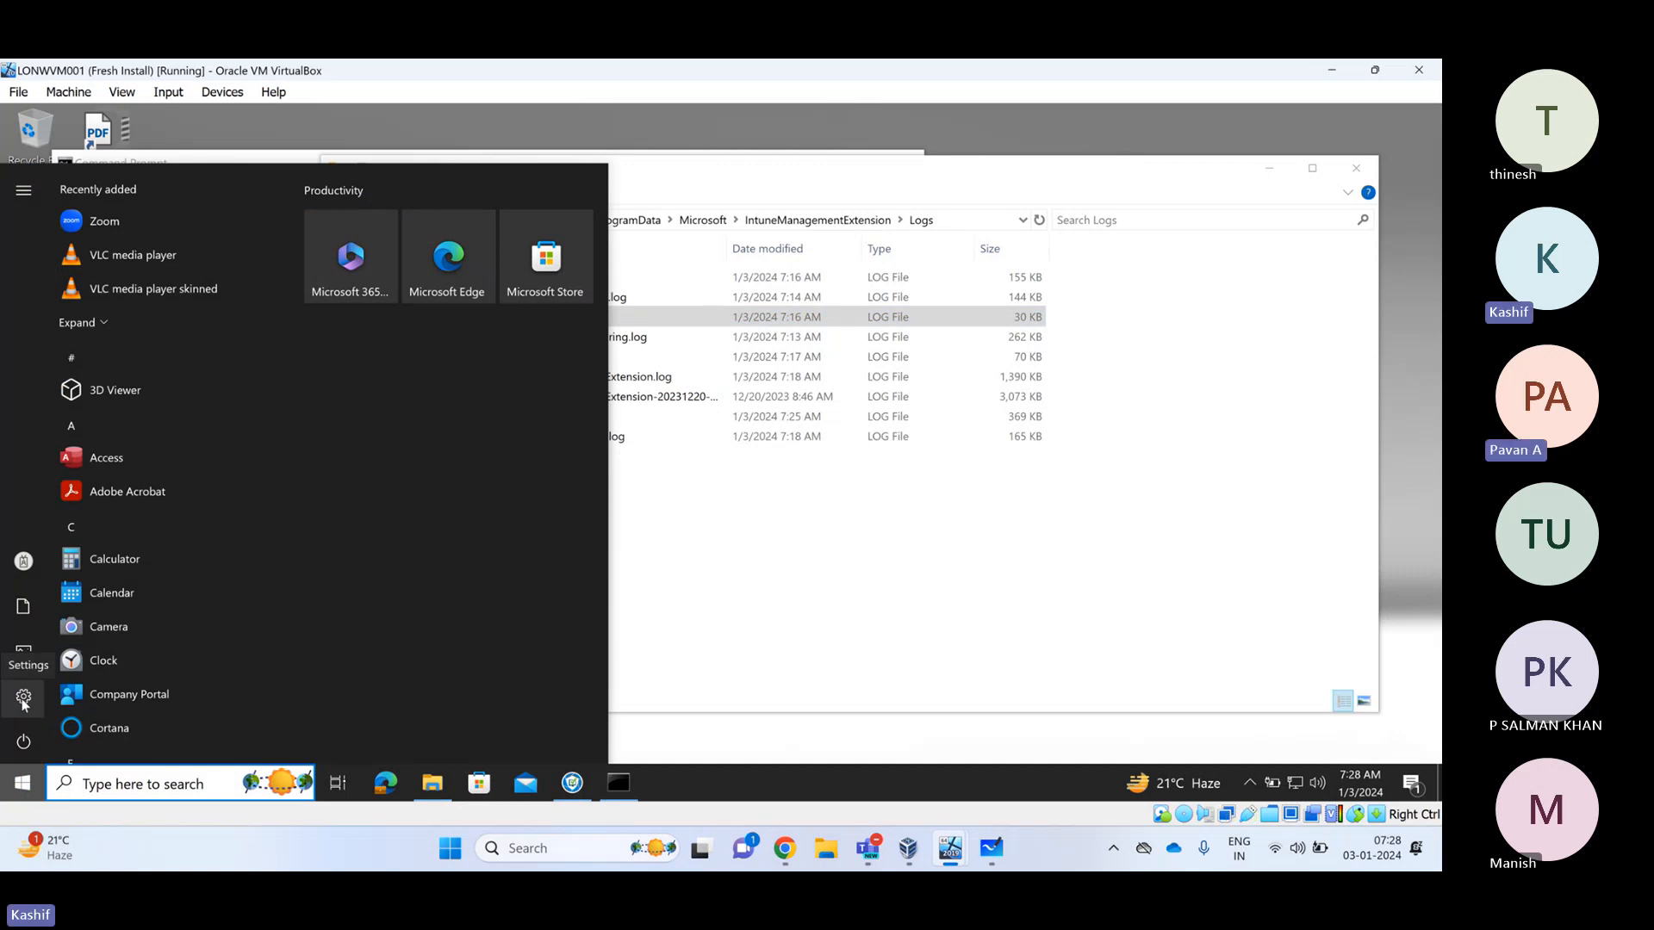
{"action": "left_click", "coordinate": [24, 698]}
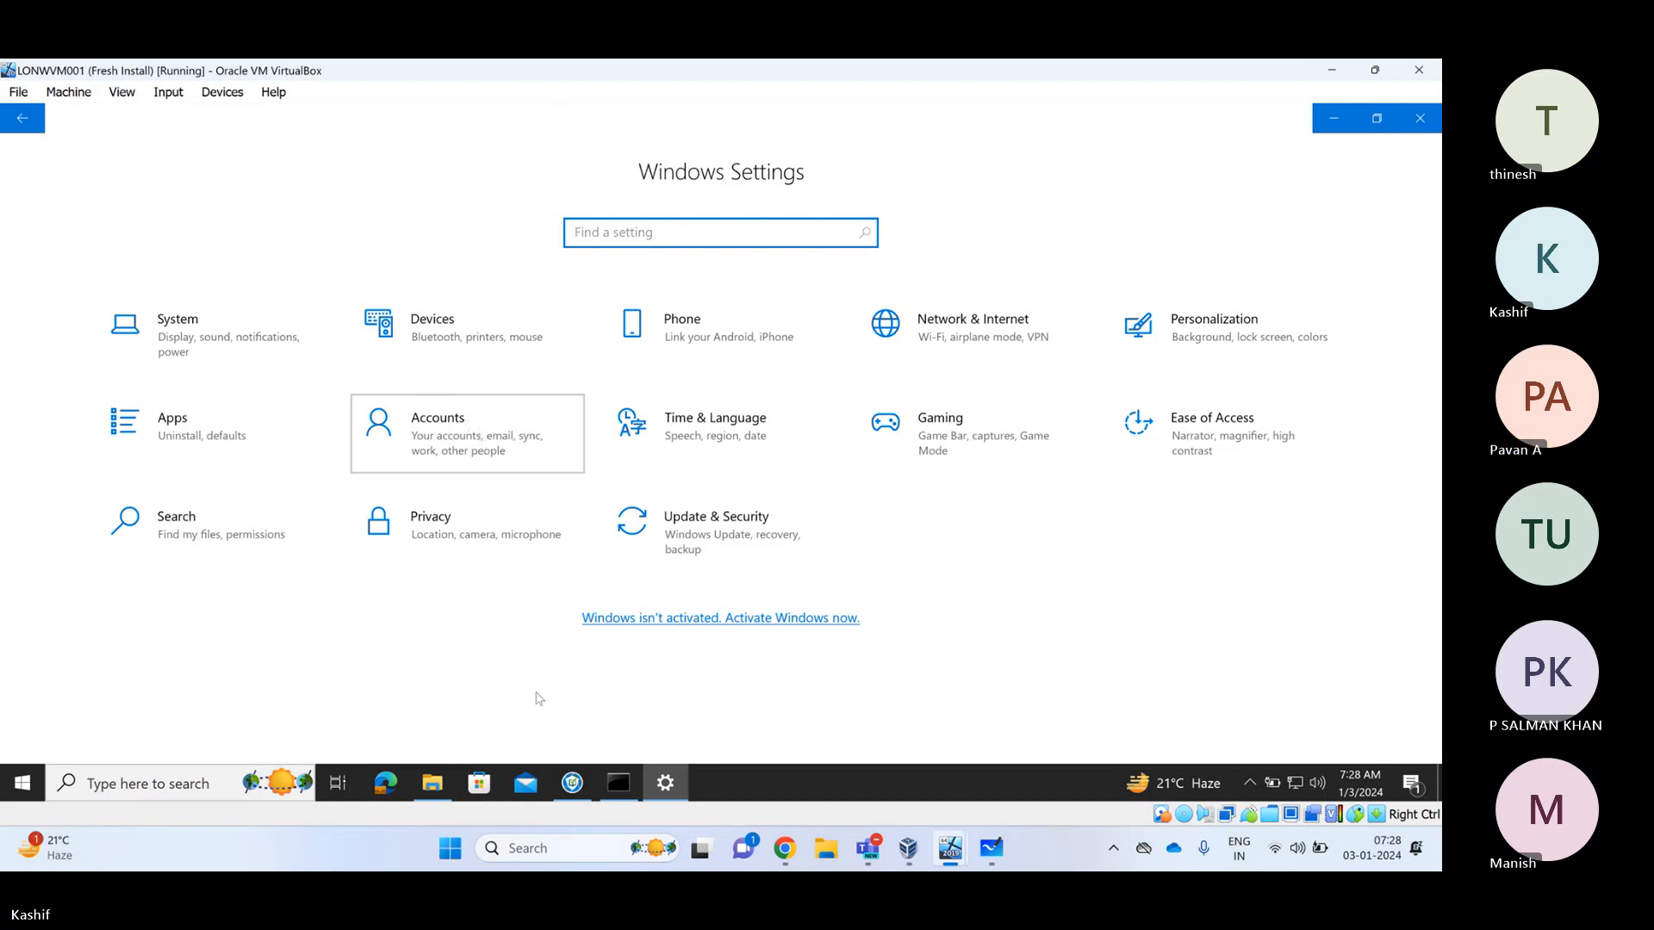
{"action": "left_click", "coordinate": [498, 447]}
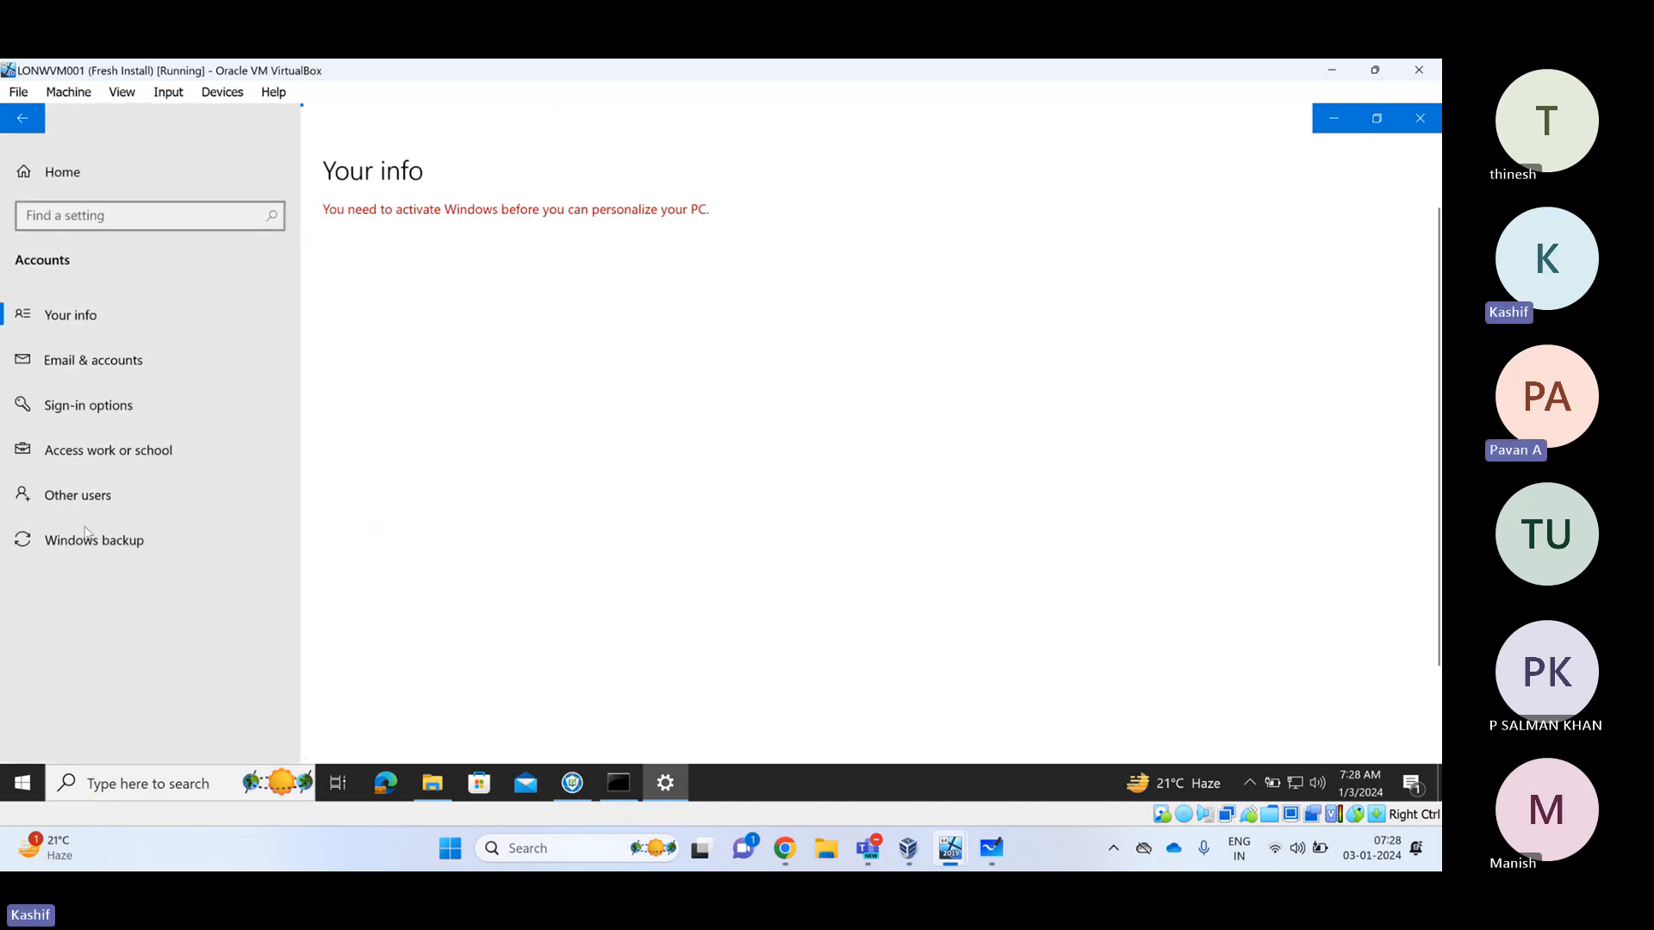
{"action": "left_click", "coordinate": [126, 452]}
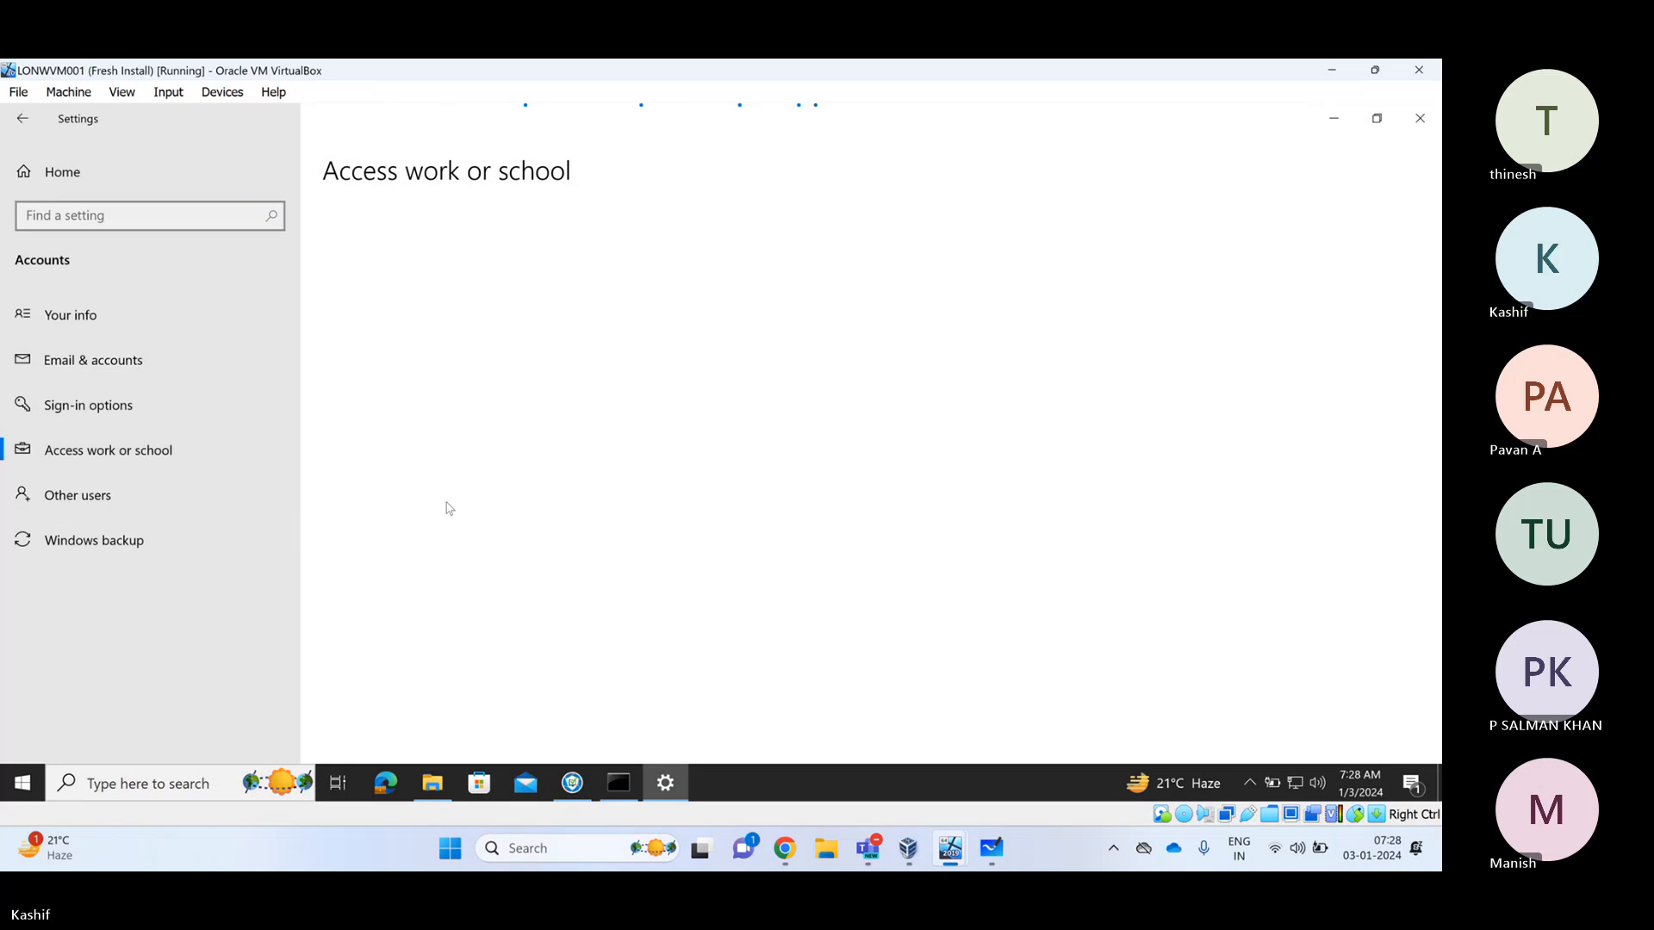
Open the management info of the Cupcare Azure AD connection and create an advanced diagnostic report
{"action": "left_click", "coordinate": [461, 401]}
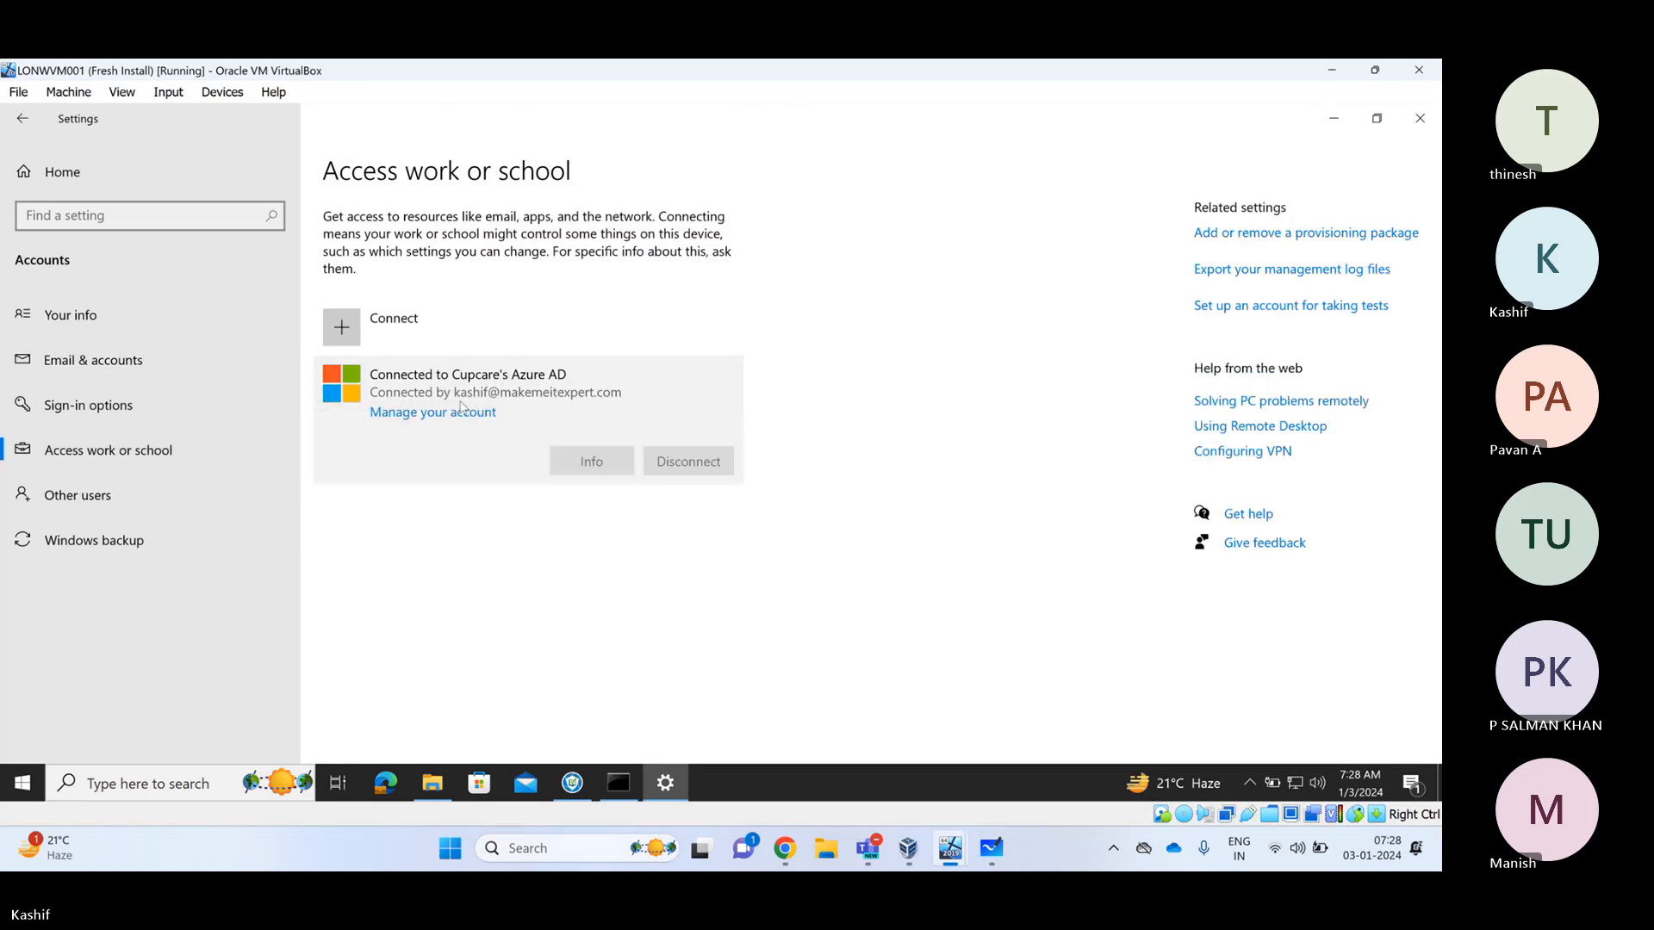
{"action": "left_click", "coordinate": [579, 460]}
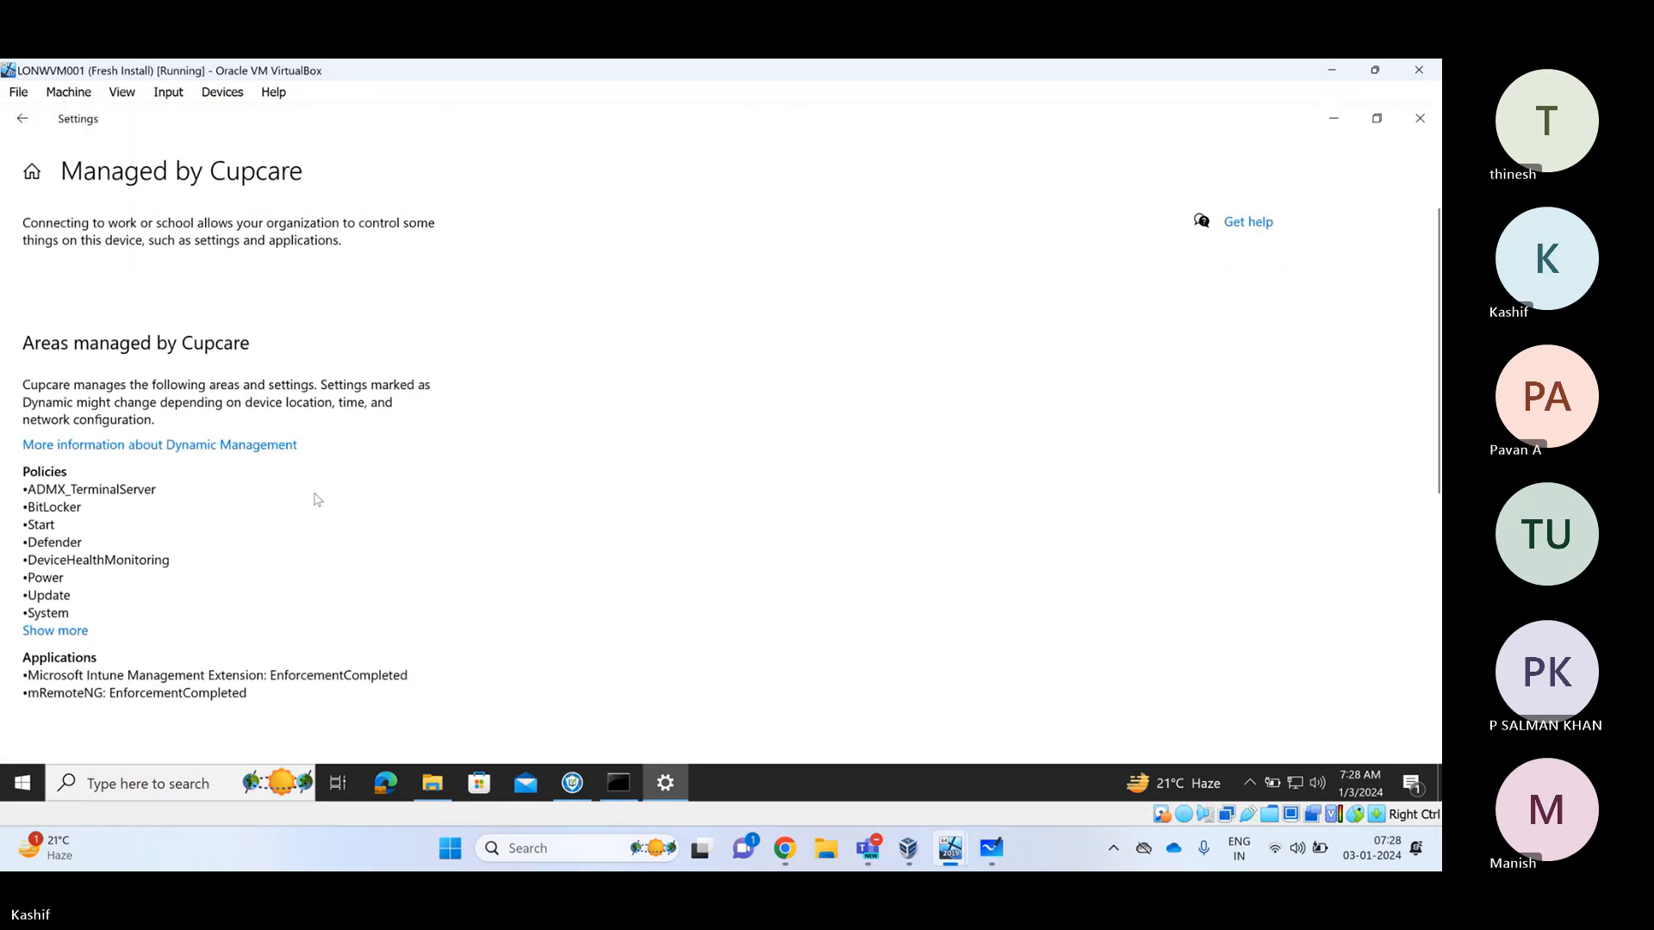
{"action": "scroll", "coordinate": [297, 500], "scroll_direction": "down", "scroll_amount": 5}
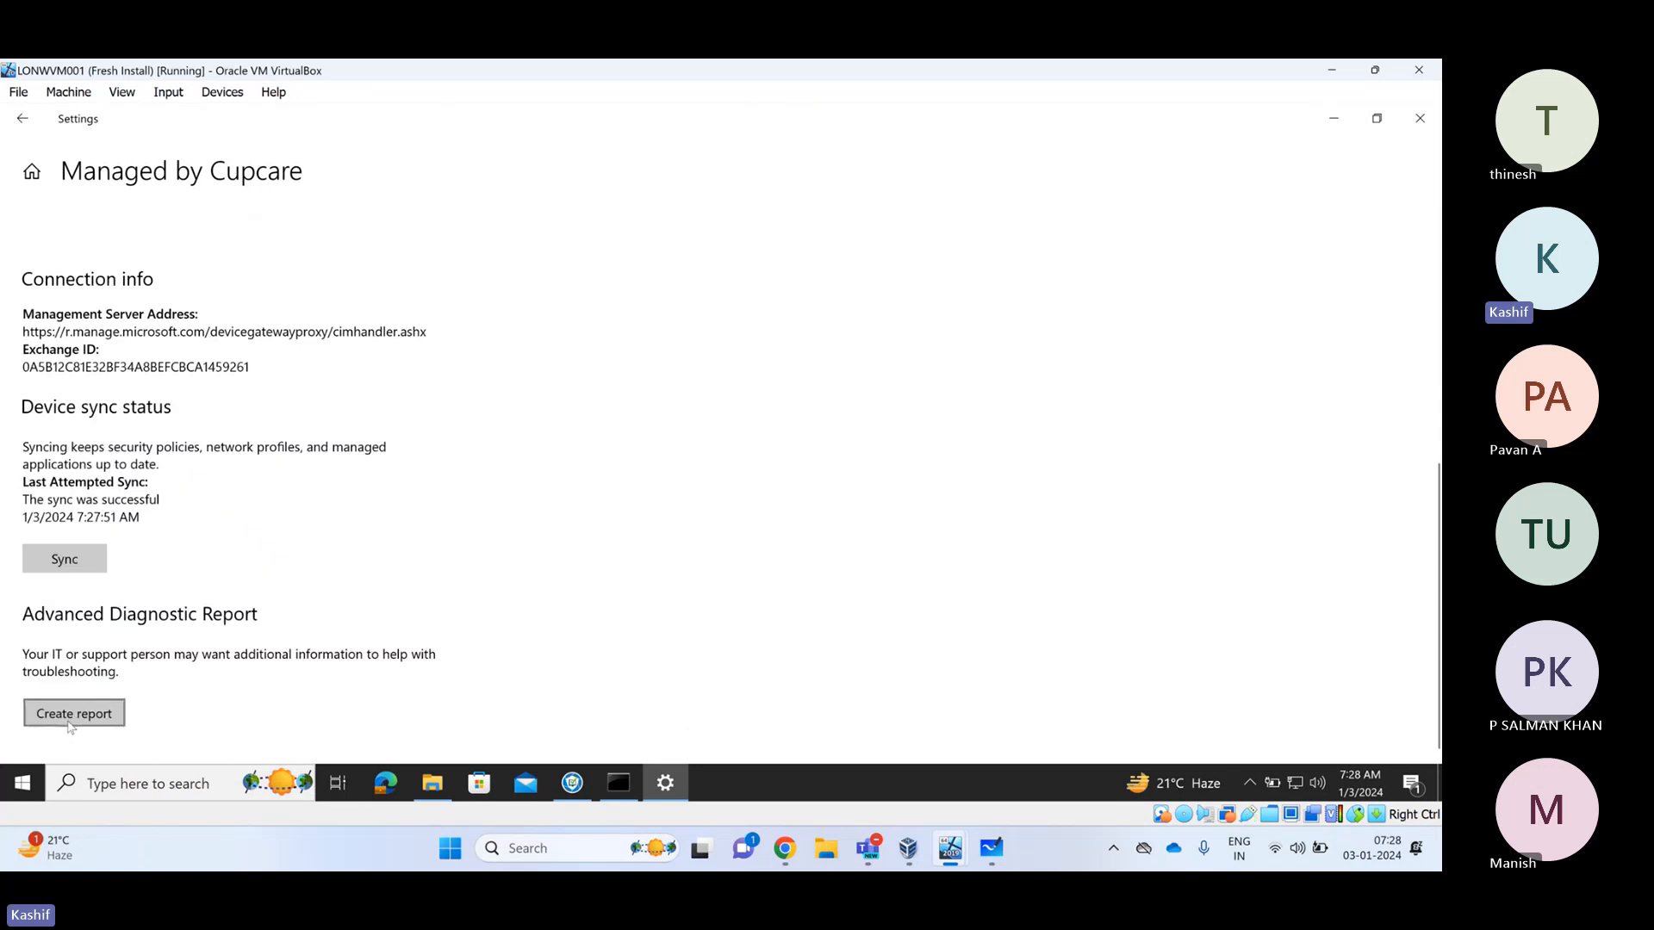
{"action": "left_click", "coordinate": [74, 712]}
{"action": "left_click", "coordinate": [250, 671]}
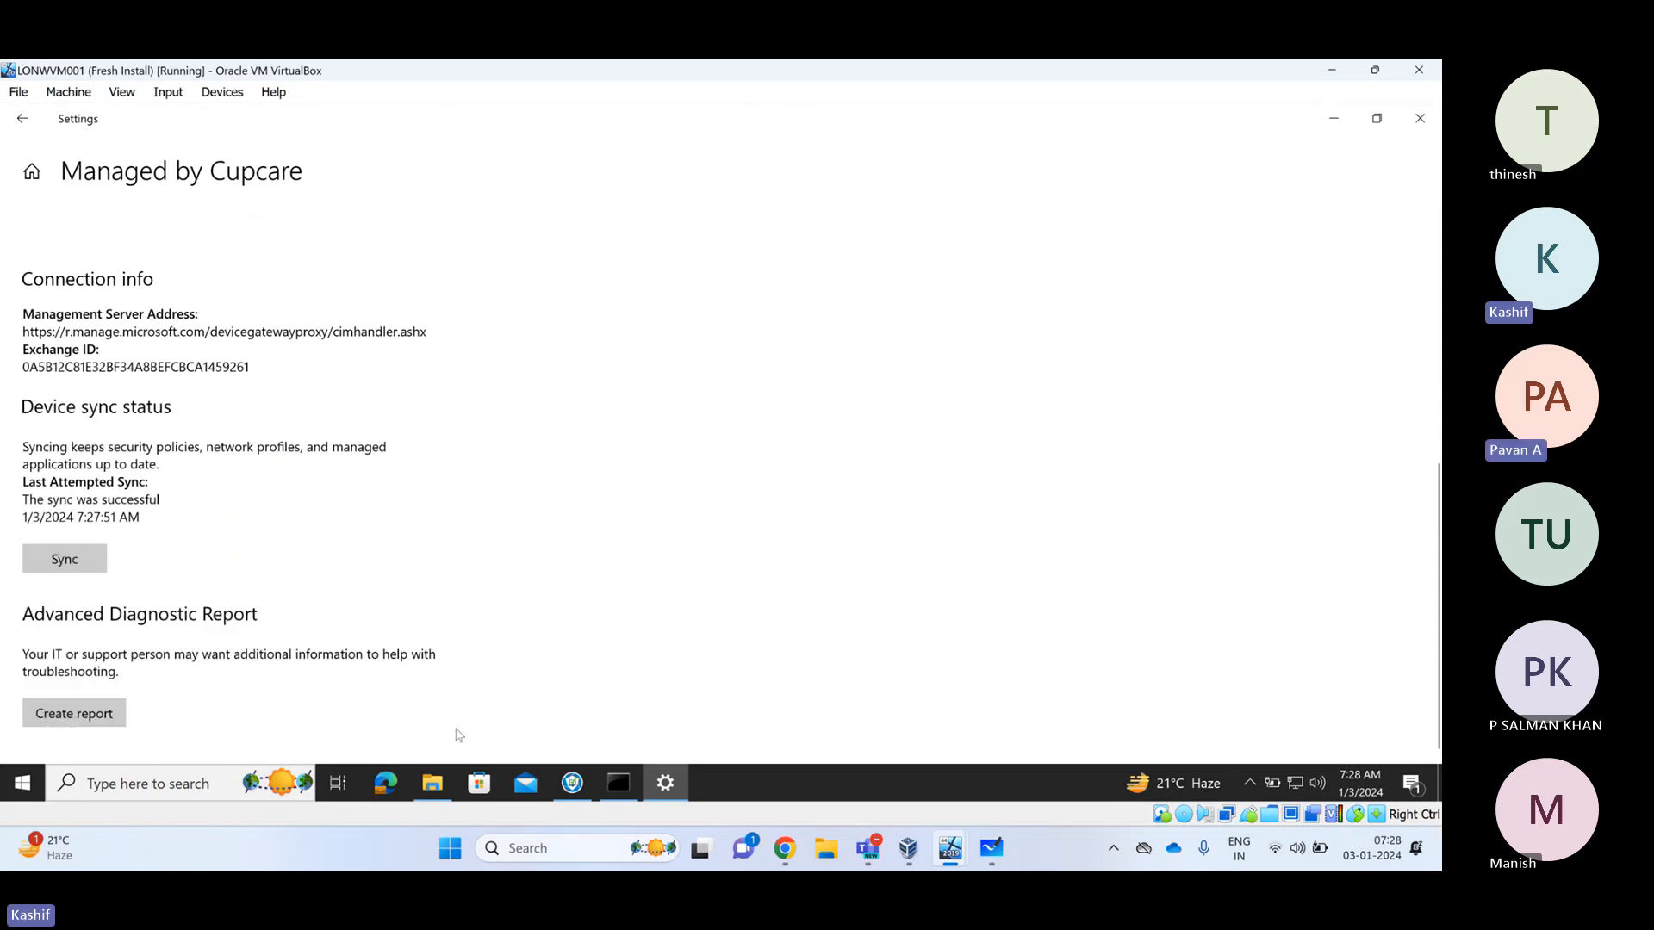
Open the MDMDiagnostics folder under C:\Users\Public\Public Documents in File Explorer
{"action": "mouse_move", "coordinate": [432, 783]}
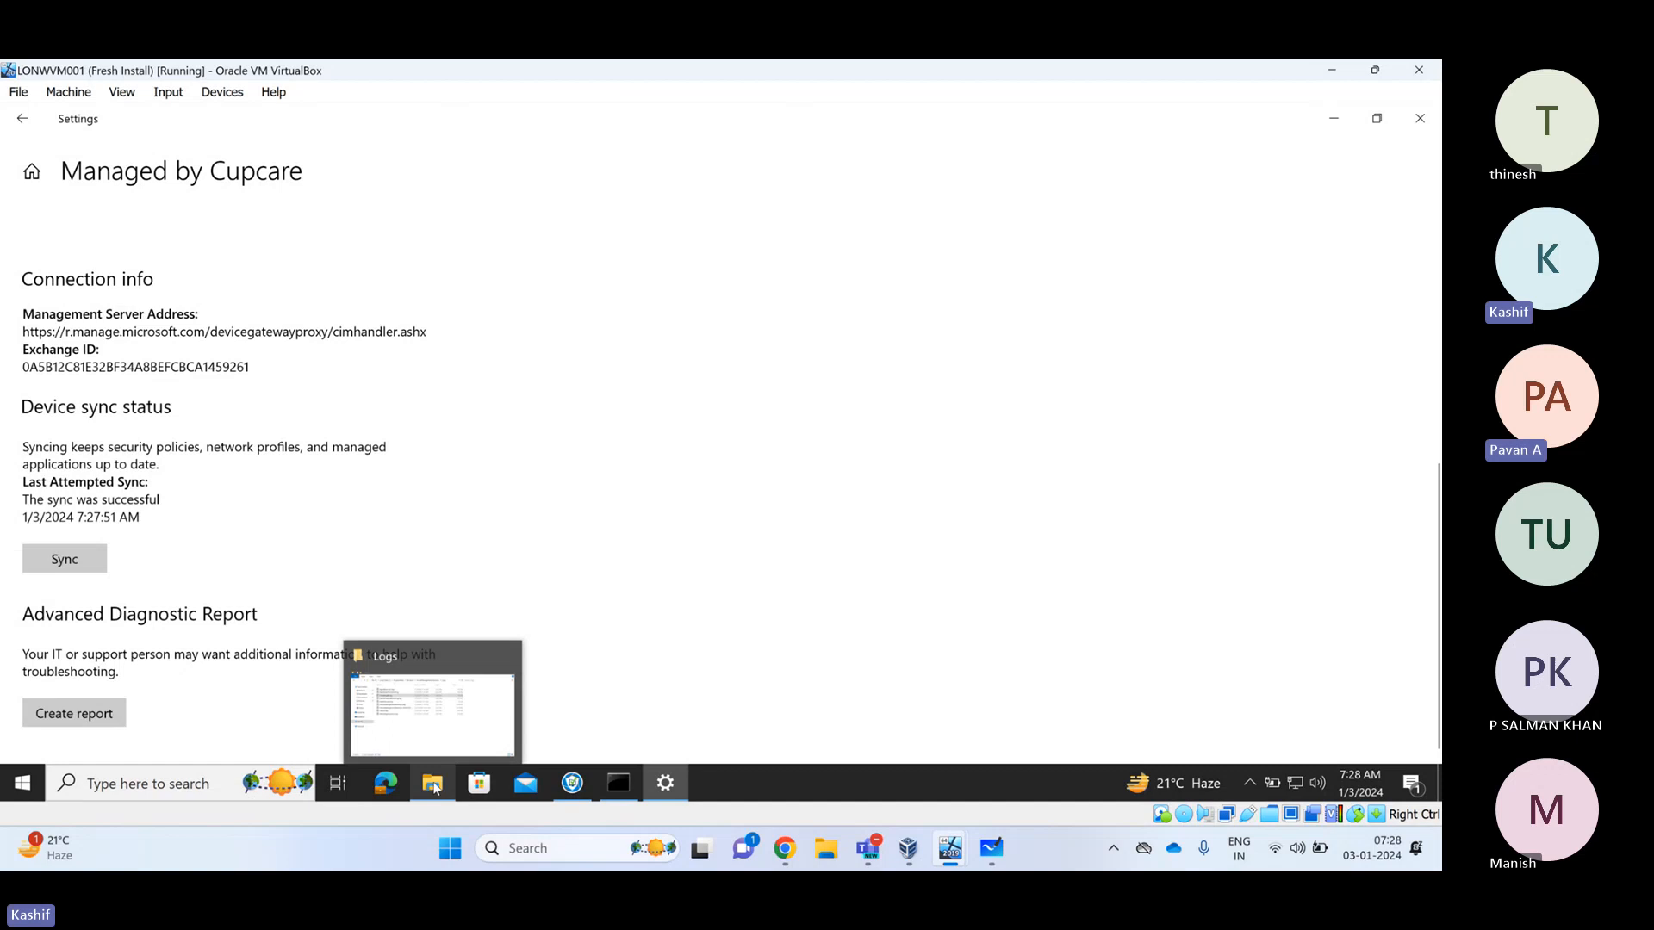
{"action": "left_click", "coordinate": [436, 713]}
{"action": "left_click", "coordinate": [575, 220]}
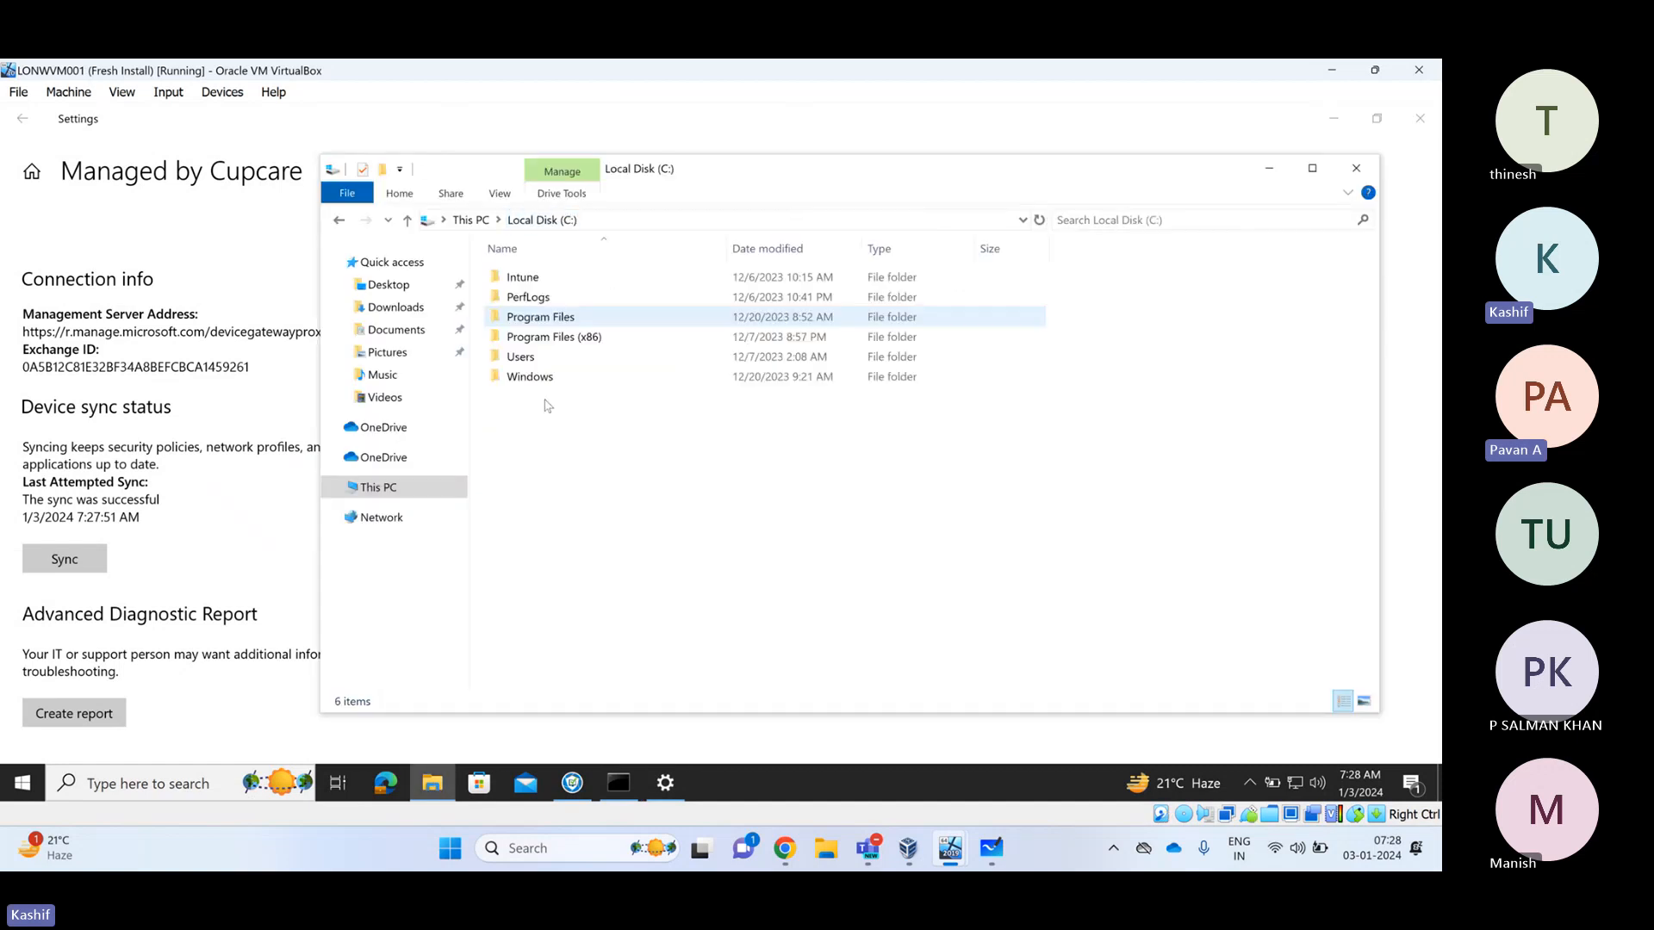
{"action": "double_click", "coordinate": [535, 360]}
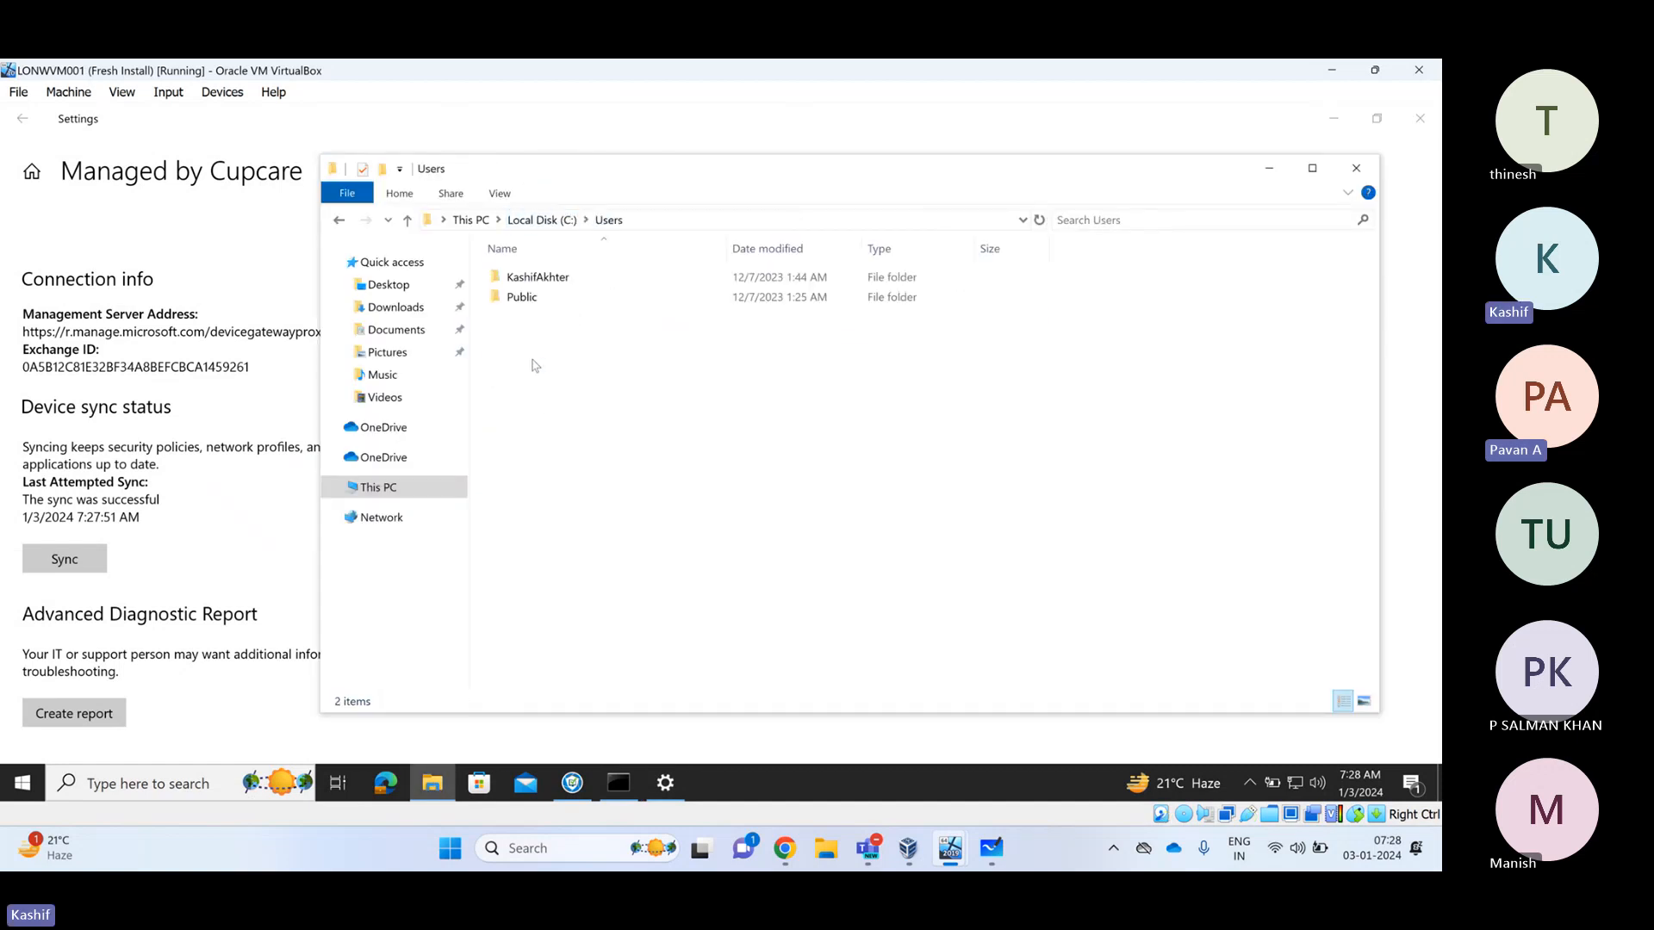
{"action": "left_click", "coordinate": [534, 303]}
{"action": "double_click", "coordinate": [533, 302]}
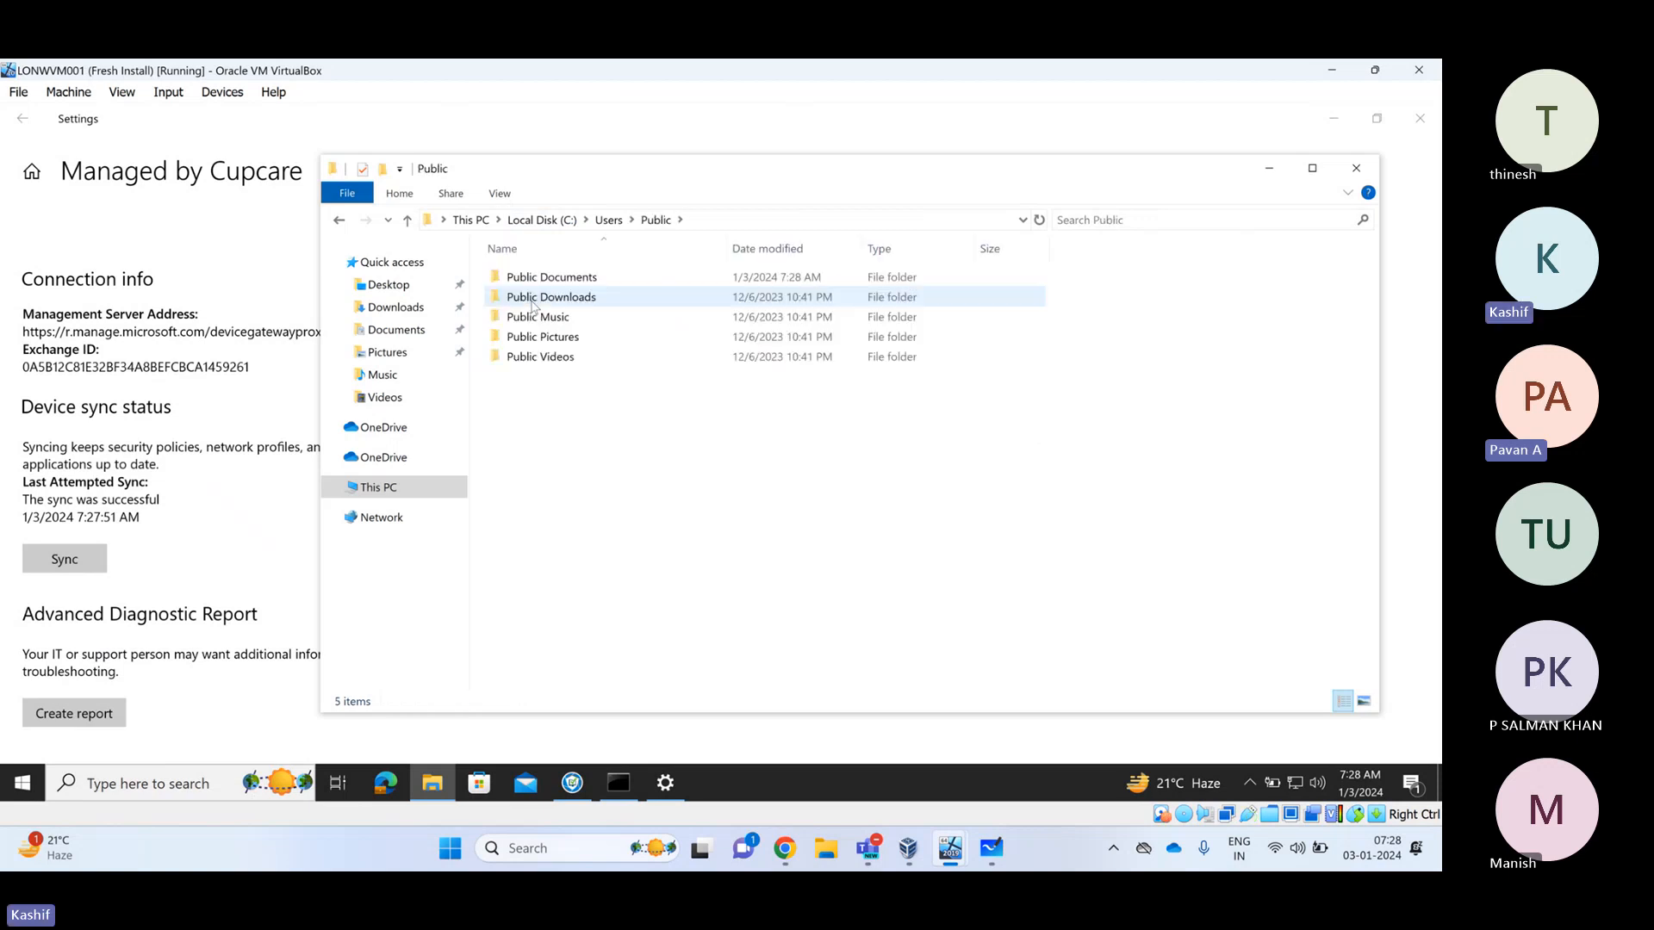
{"action": "left_click", "coordinate": [566, 285]}
{"action": "double_click", "coordinate": [564, 283]}
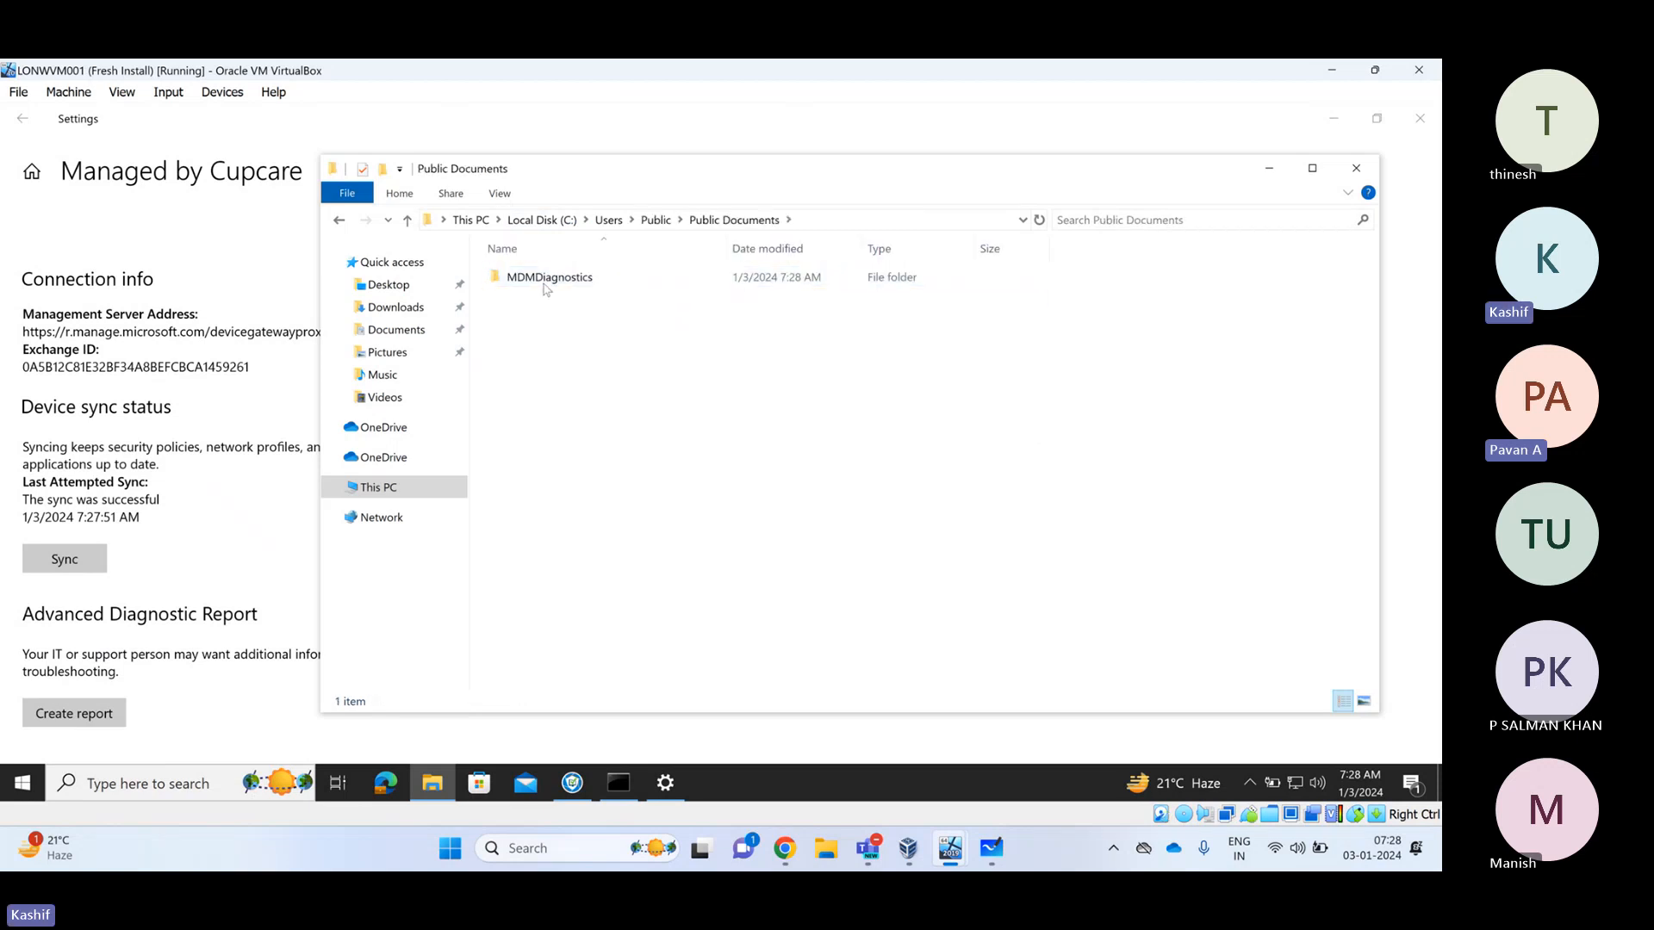
{"action": "left_click", "coordinate": [552, 281]}
{"action": "double_click", "coordinate": [560, 280]}
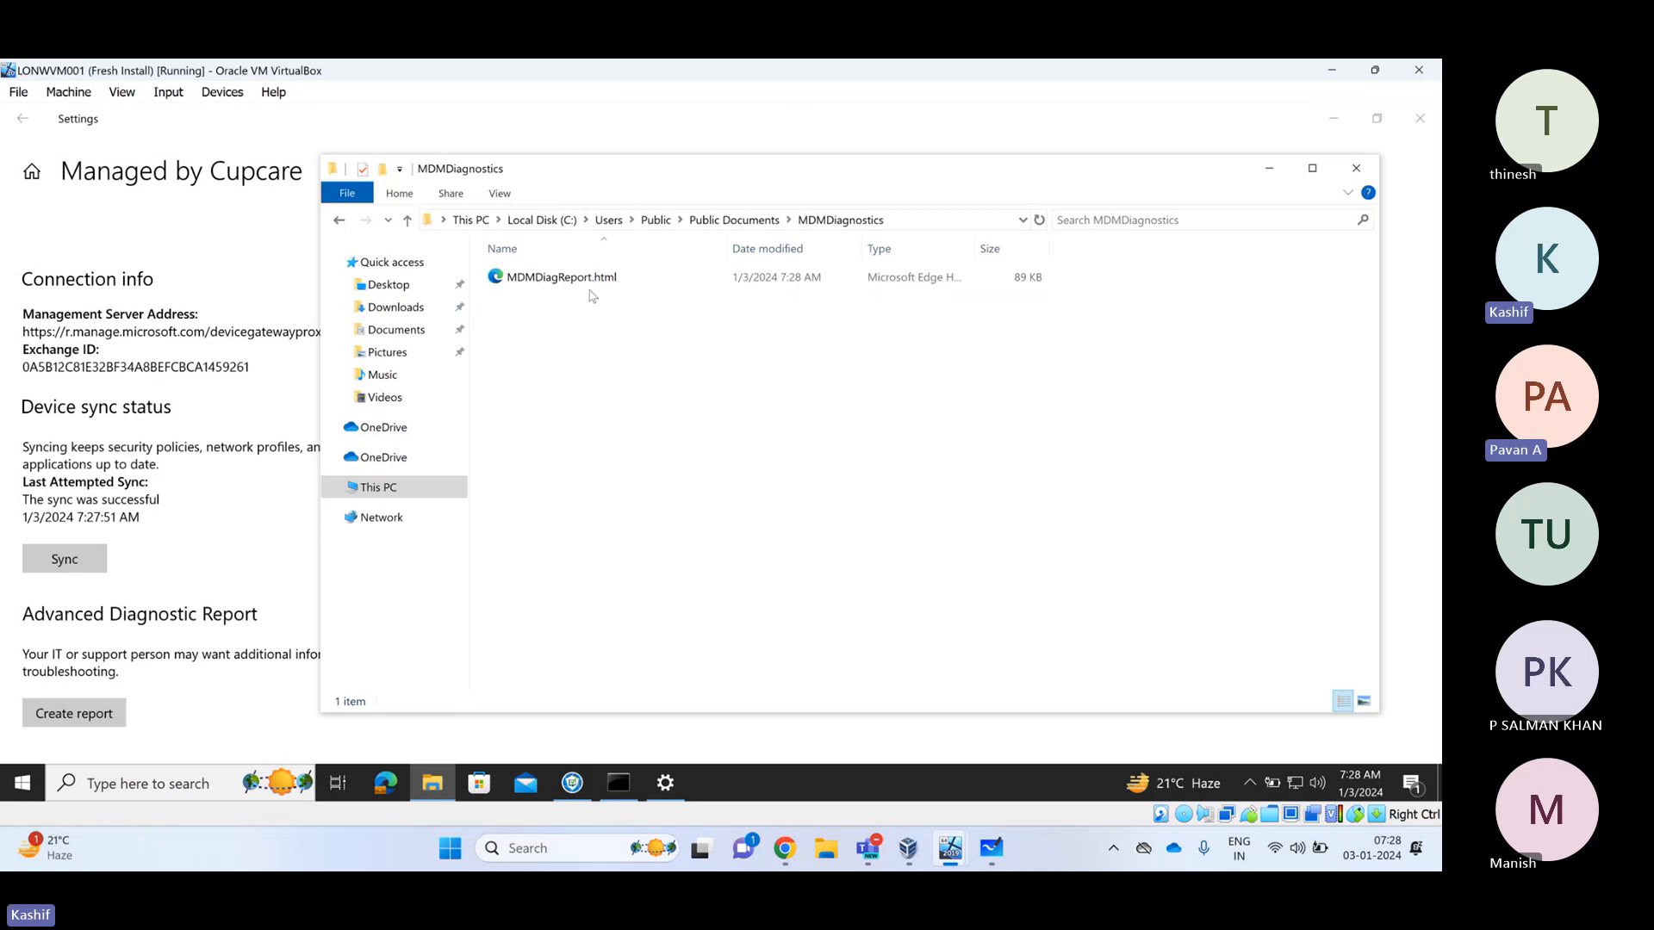
Open MDMDiagReport.html, review its enrolled configuration sources and the Managed policies section, and close the report
{"action": "left_click", "coordinate": [590, 284]}
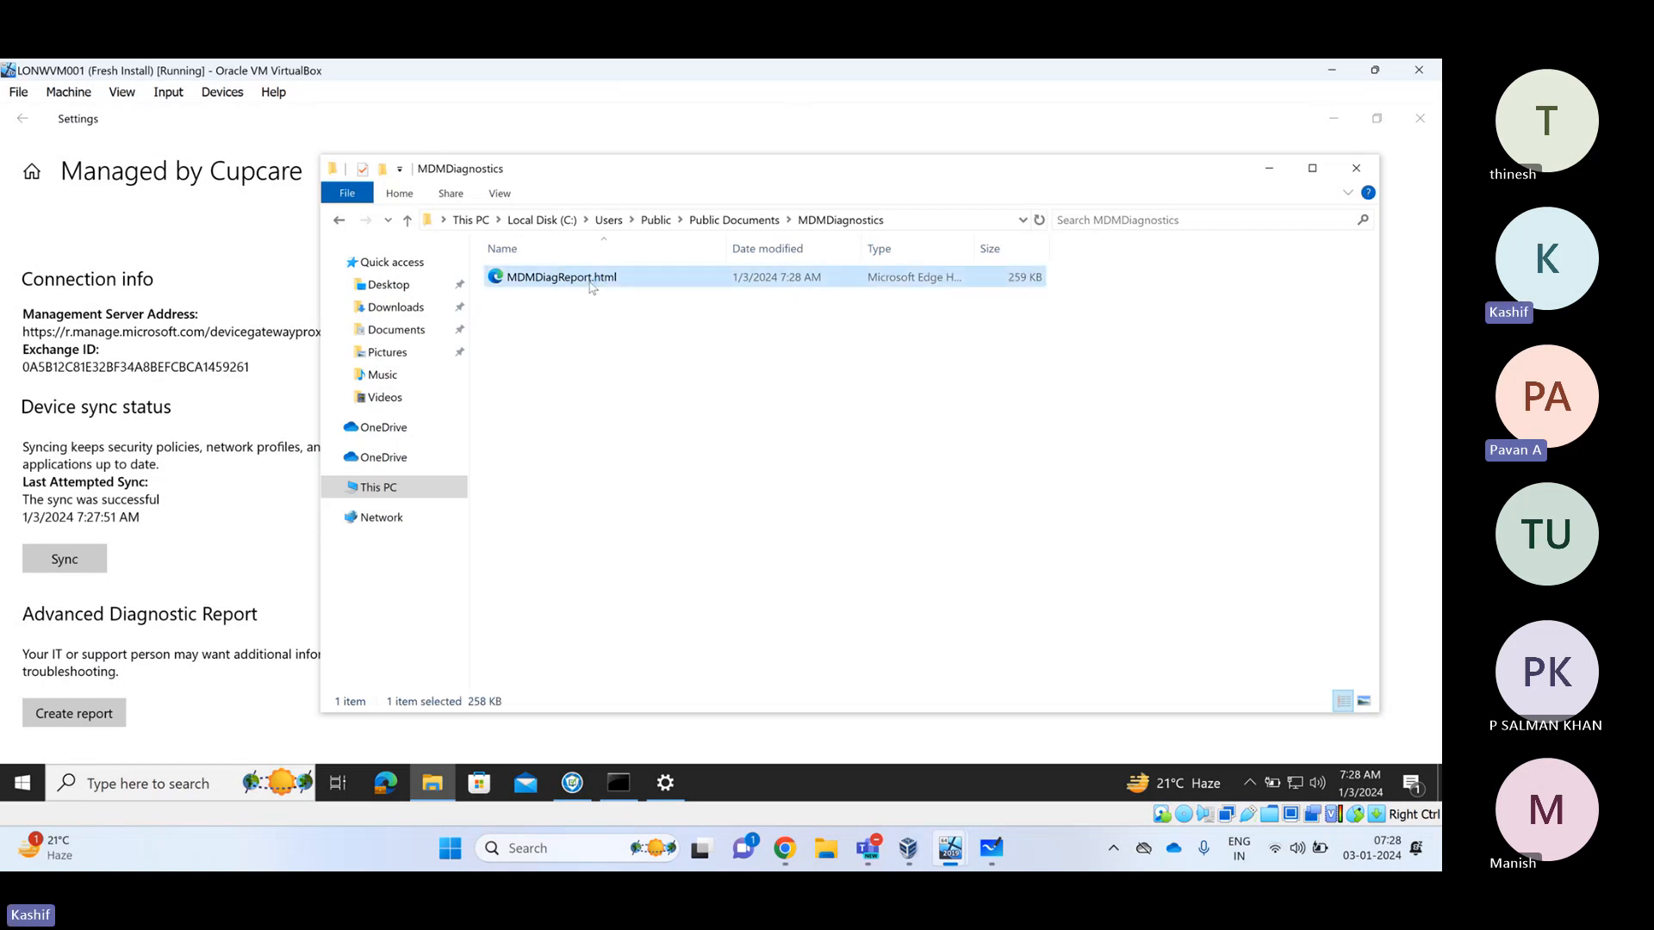
{"action": "double_click", "coordinate": [591, 285]}
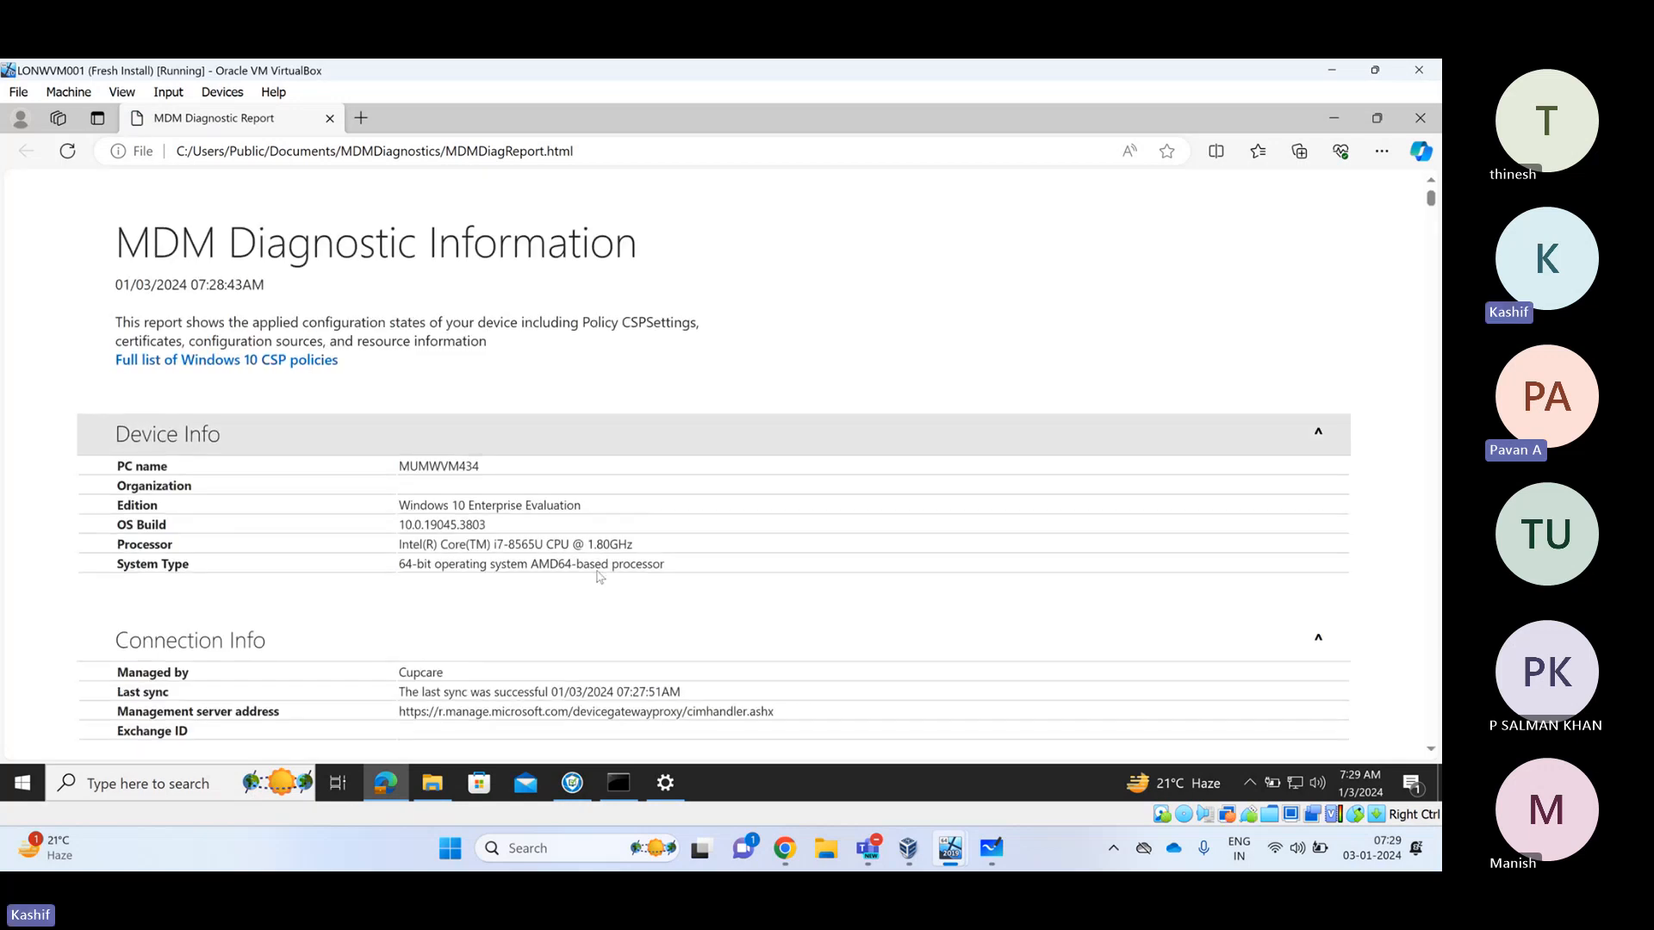
{"action": "scroll", "coordinate": [565, 600], "scroll_direction": "down", "scroll_amount": 10}
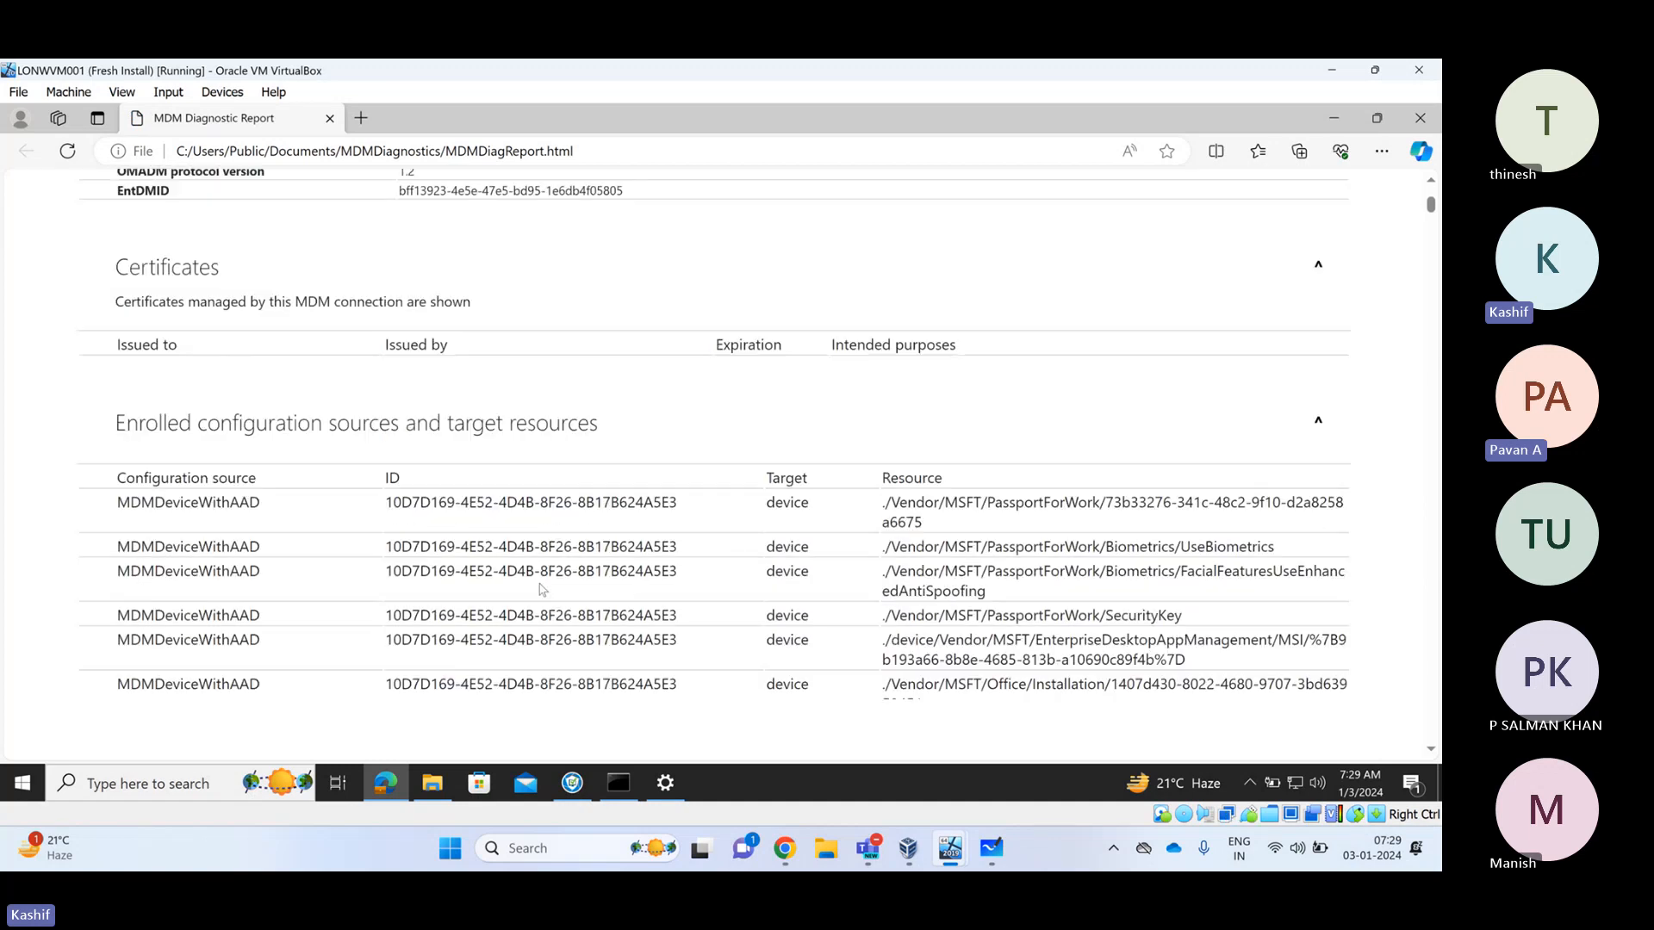
{"action": "scroll", "coordinate": [534, 584], "scroll_direction": "down", "scroll_amount": 10}
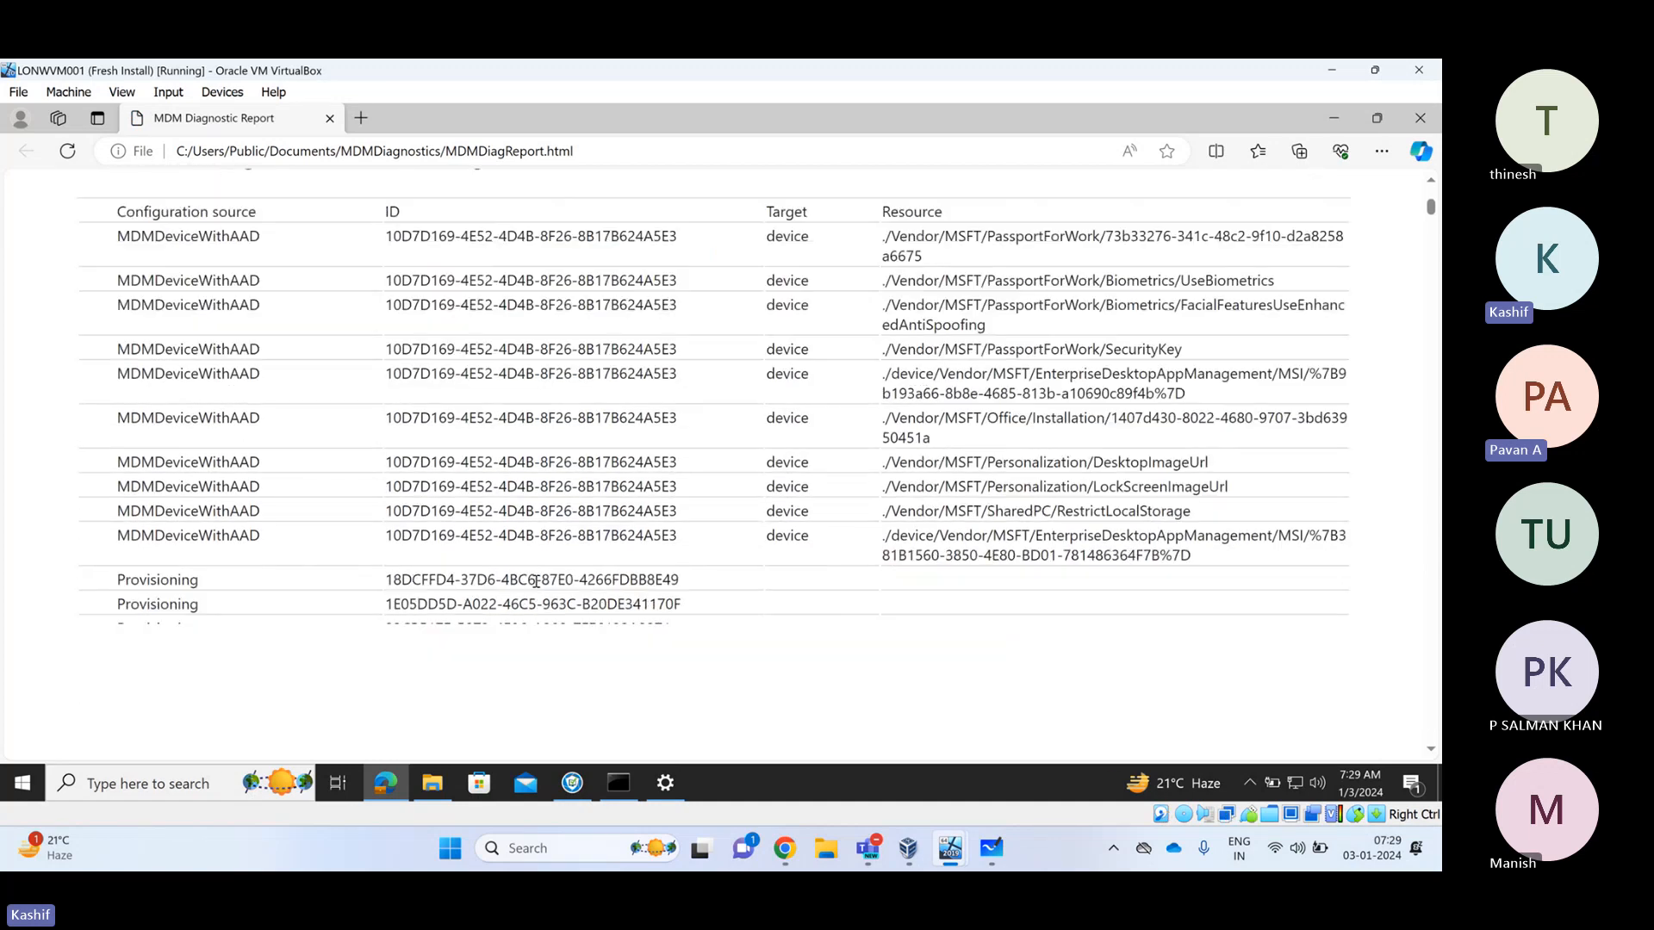
{"action": "scroll", "coordinate": [530, 593], "scroll_direction": "down", "scroll_amount": 10}
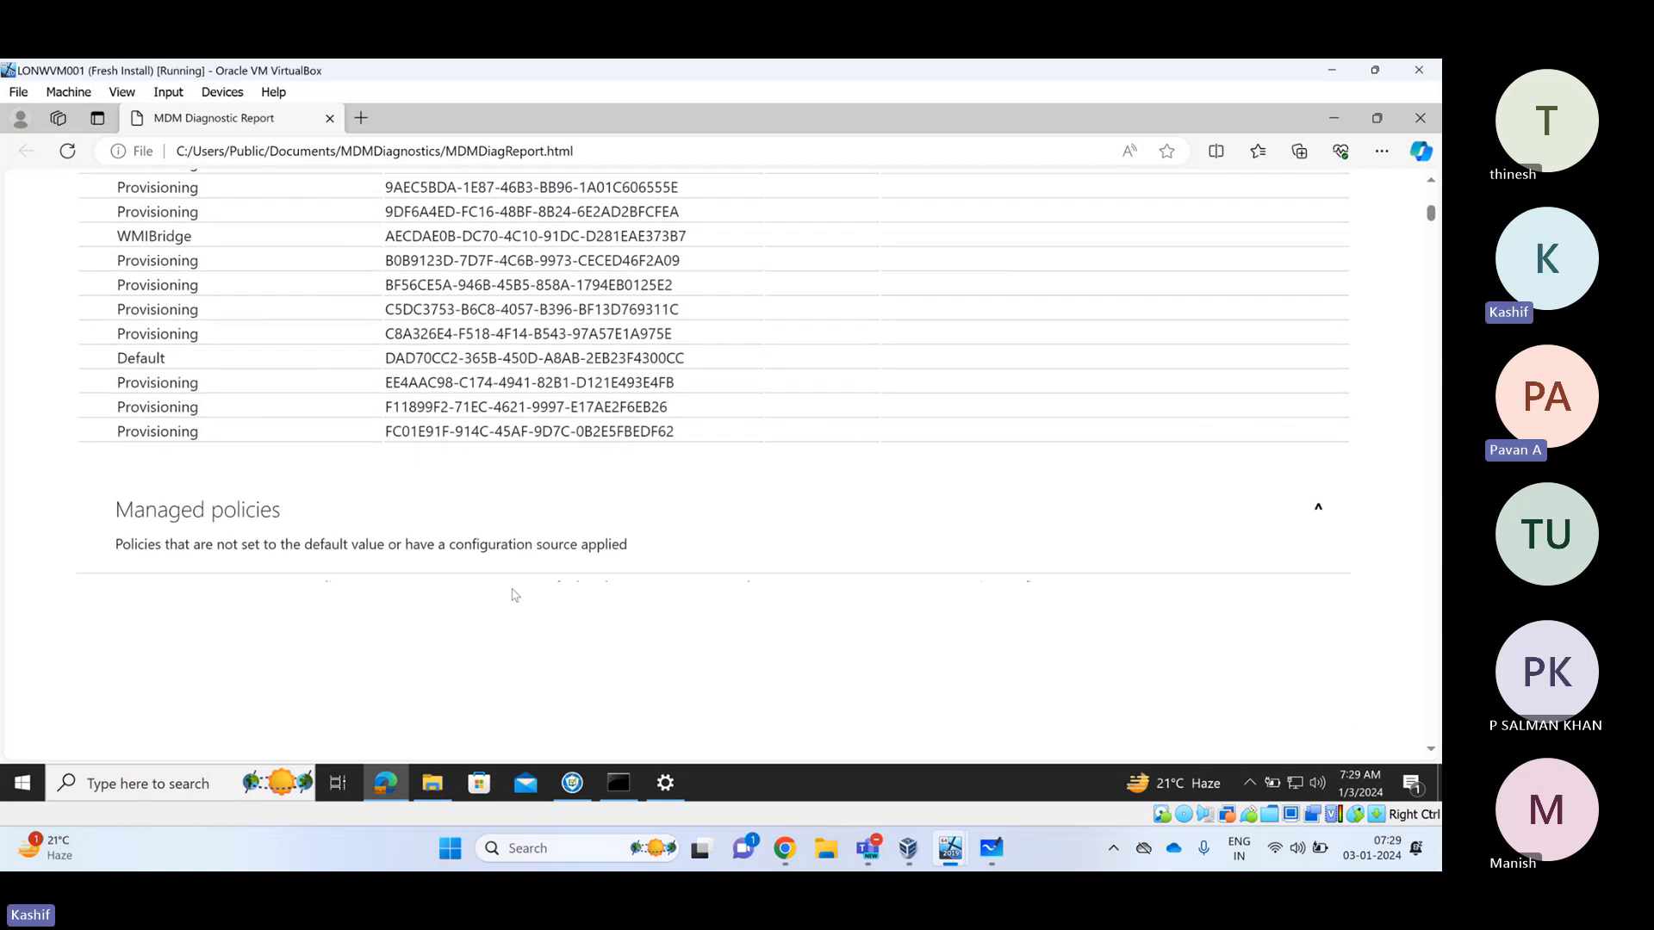
{"action": "scroll", "coordinate": [157, 485], "scroll_direction": "down", "scroll_amount": 2}
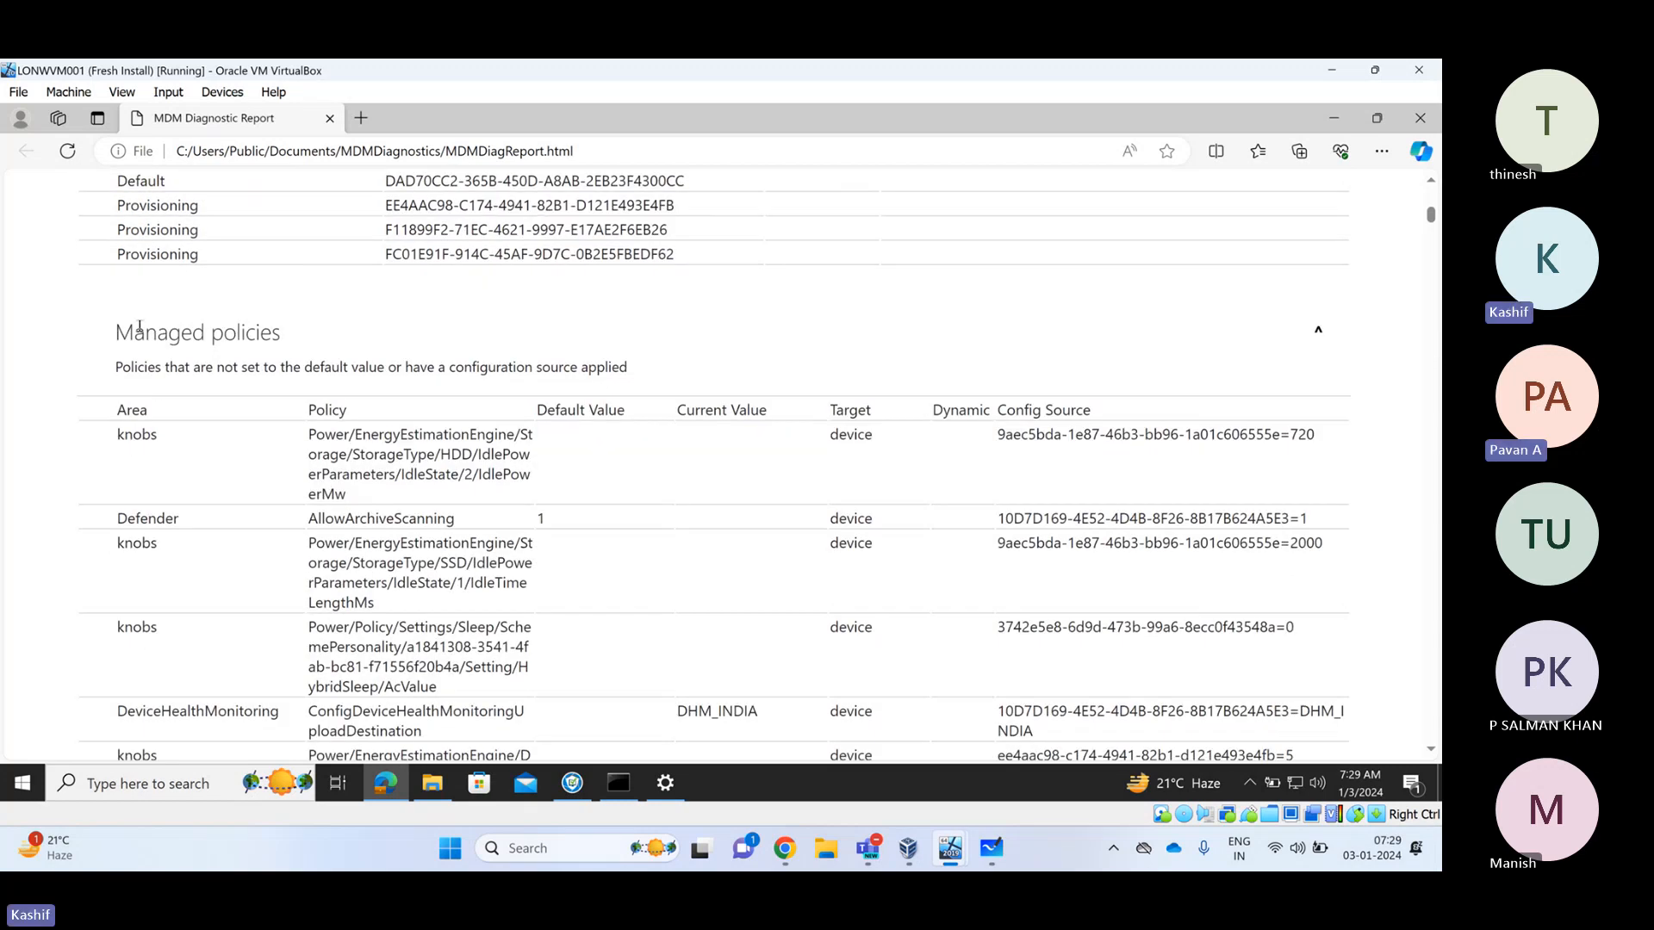
{"action": "left_click_drag", "start_coordinate": [116, 333], "coordinate": [328, 351]}
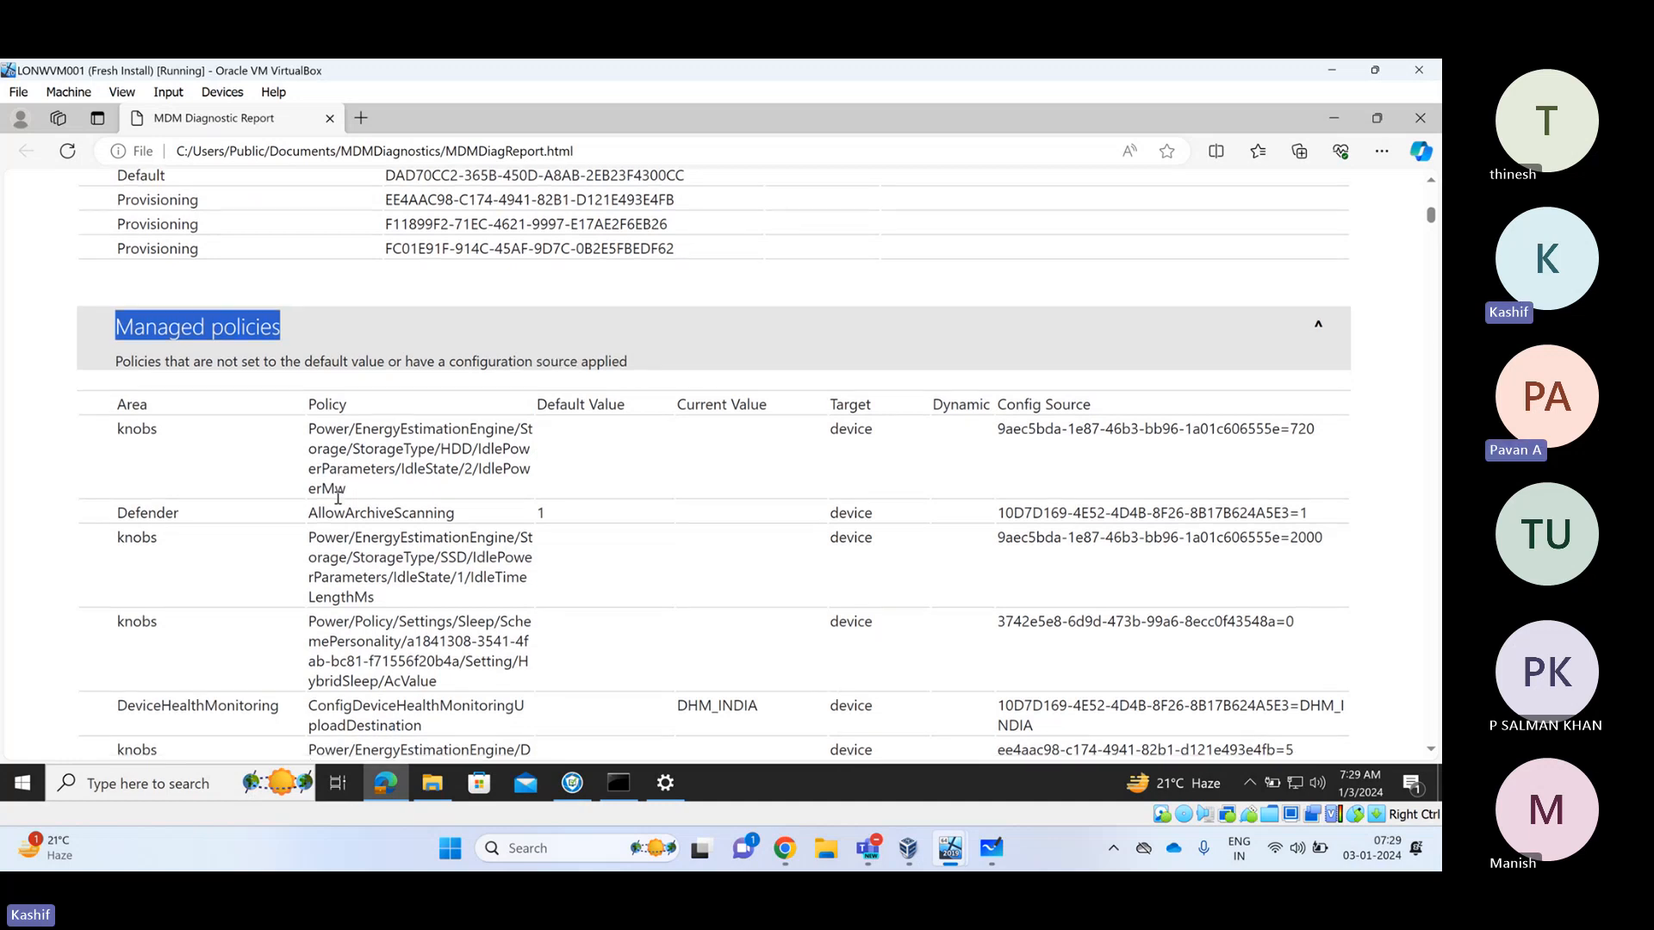
{"action": "scroll", "coordinate": [338, 495], "scroll_direction": "down", "scroll_amount": 10}
{"action": "scroll", "coordinate": [337, 501], "scroll_direction": "down", "scroll_amount": 1}
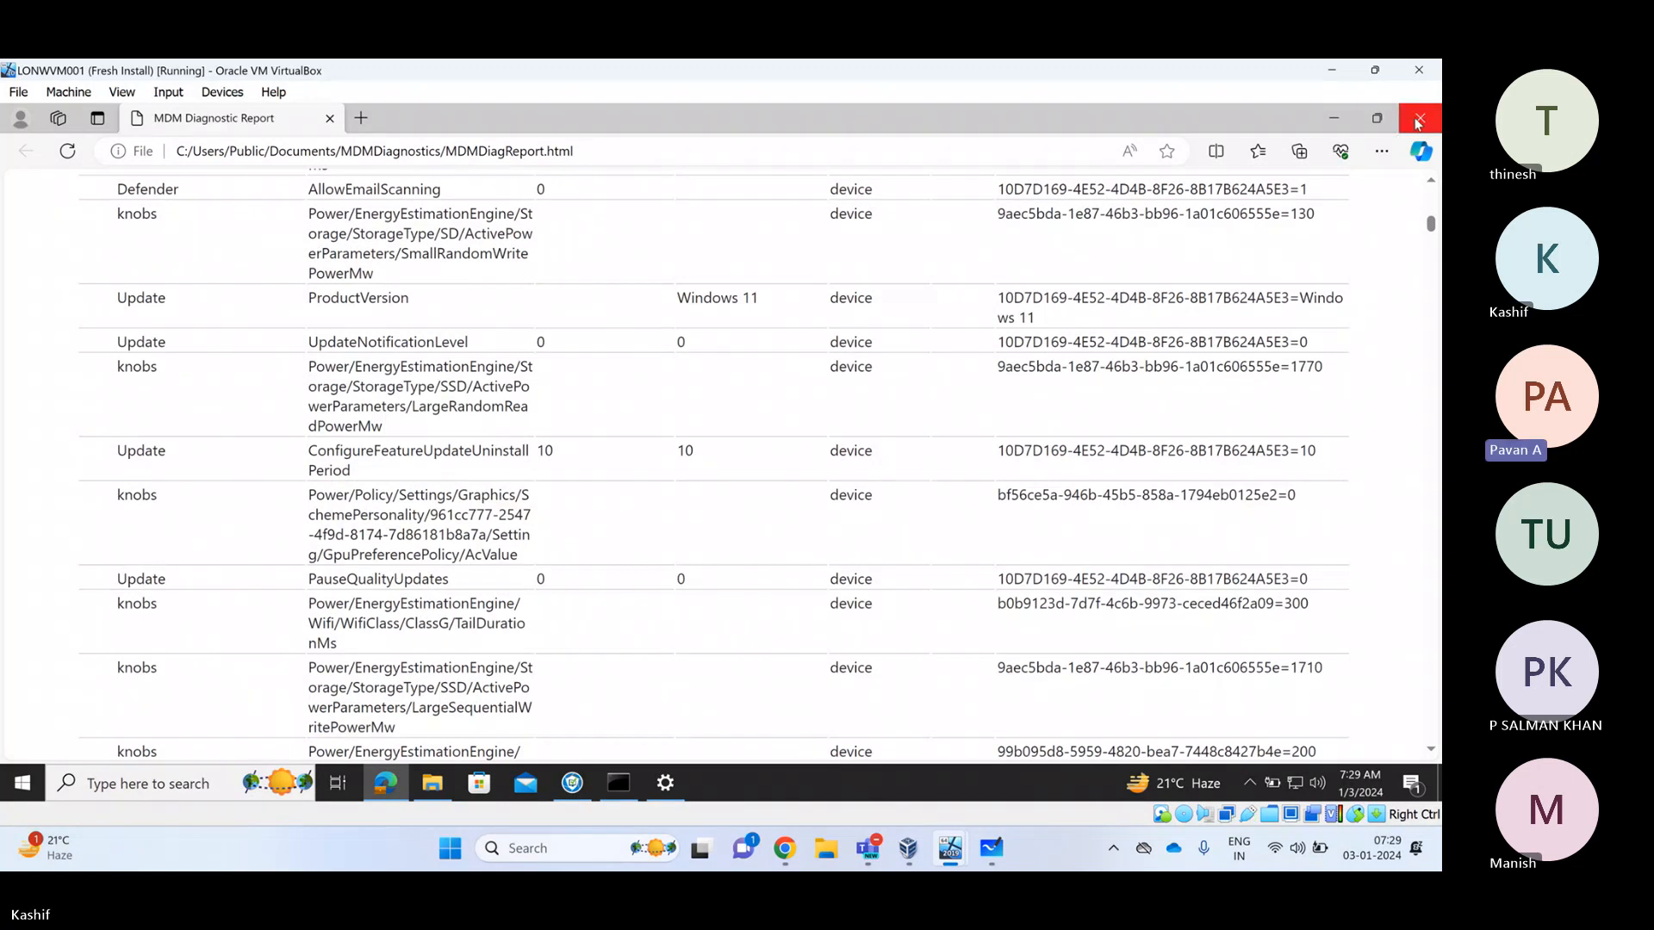
{"action": "left_click", "coordinate": [1417, 119]}
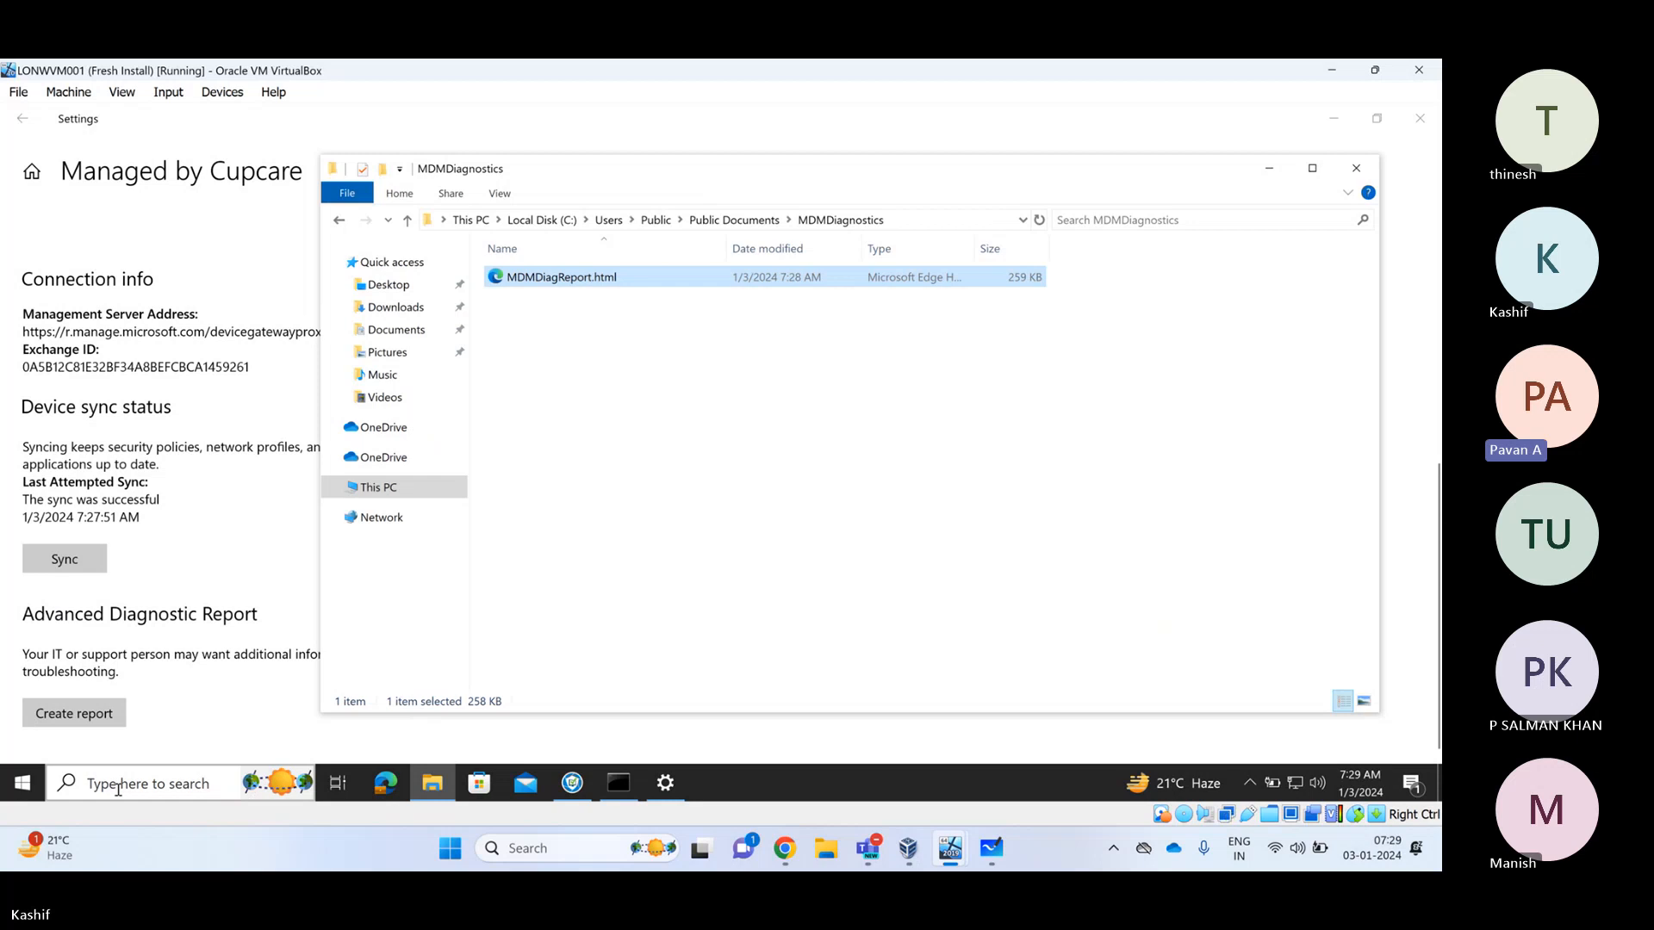
Find and launch Registry Editor in the virtual machine, allowing it to make changes to the device
{"action": "left_click", "coordinate": [118, 789]}
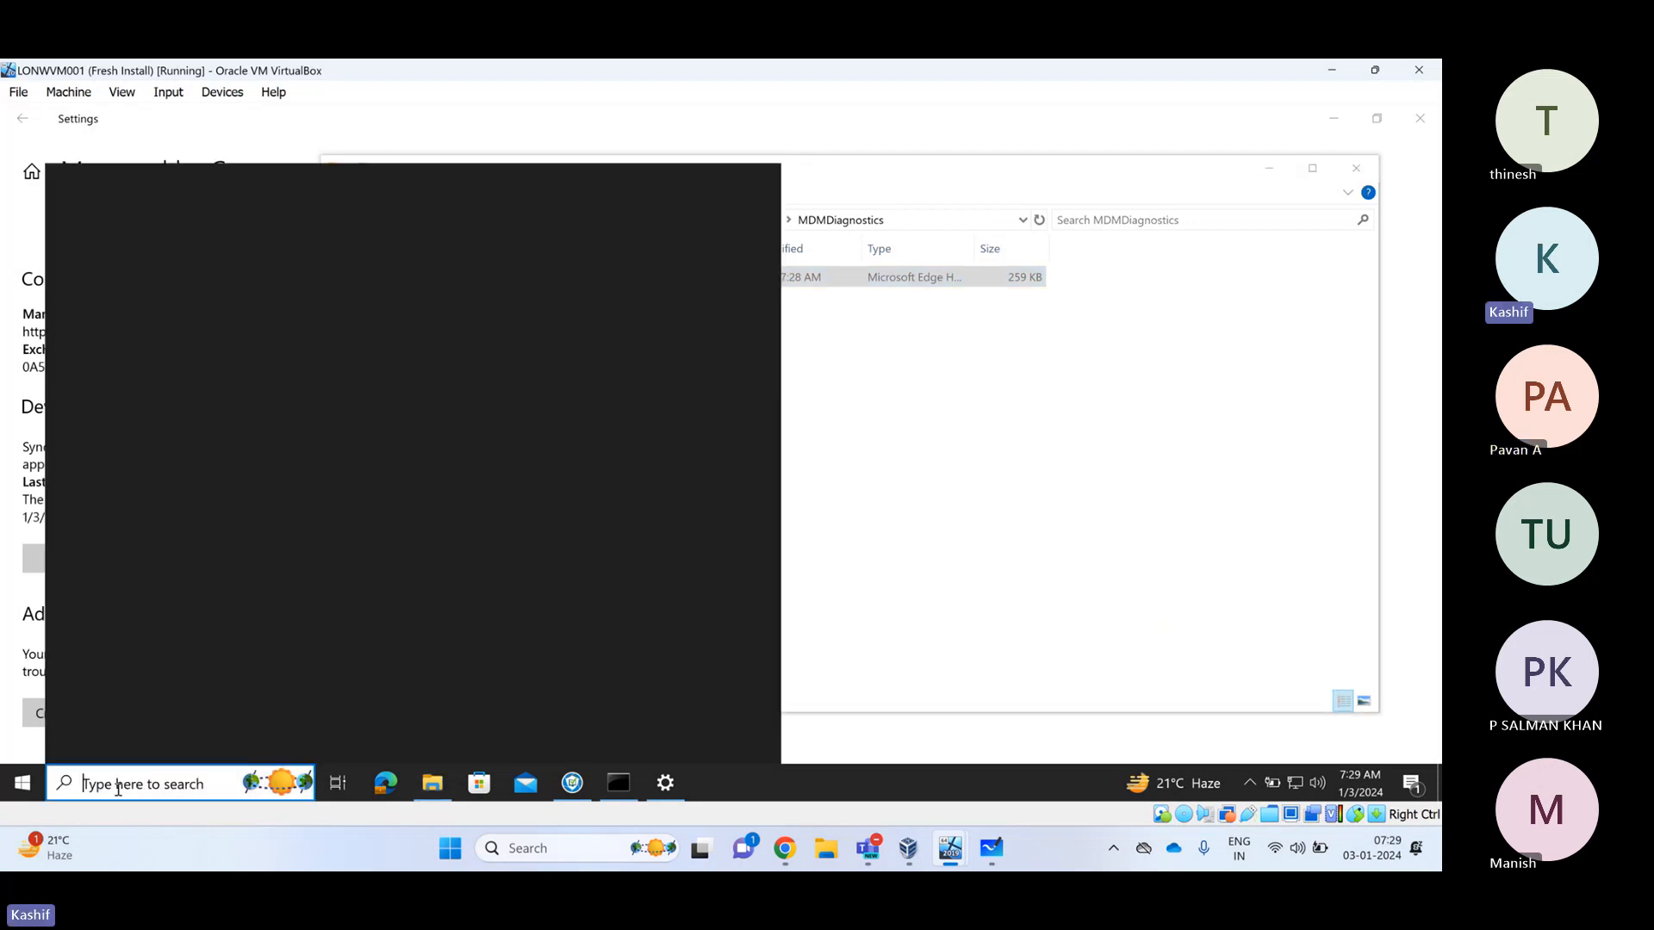
{"action": "type", "text": "rege"}
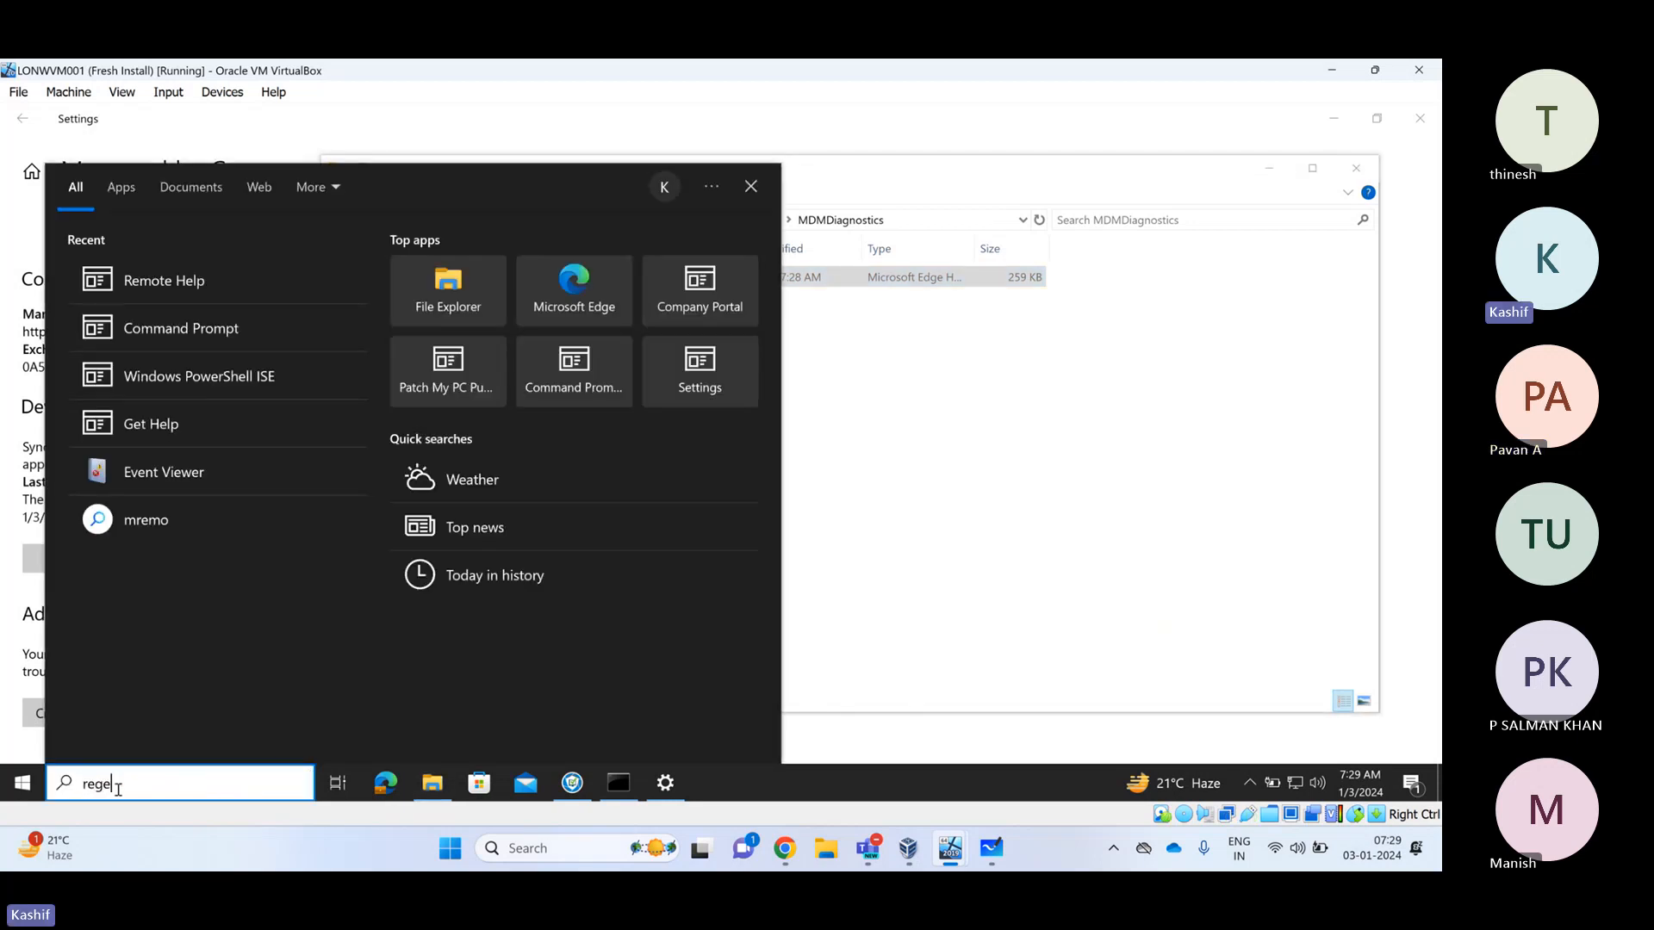
{"action": "type", "text": "di"}
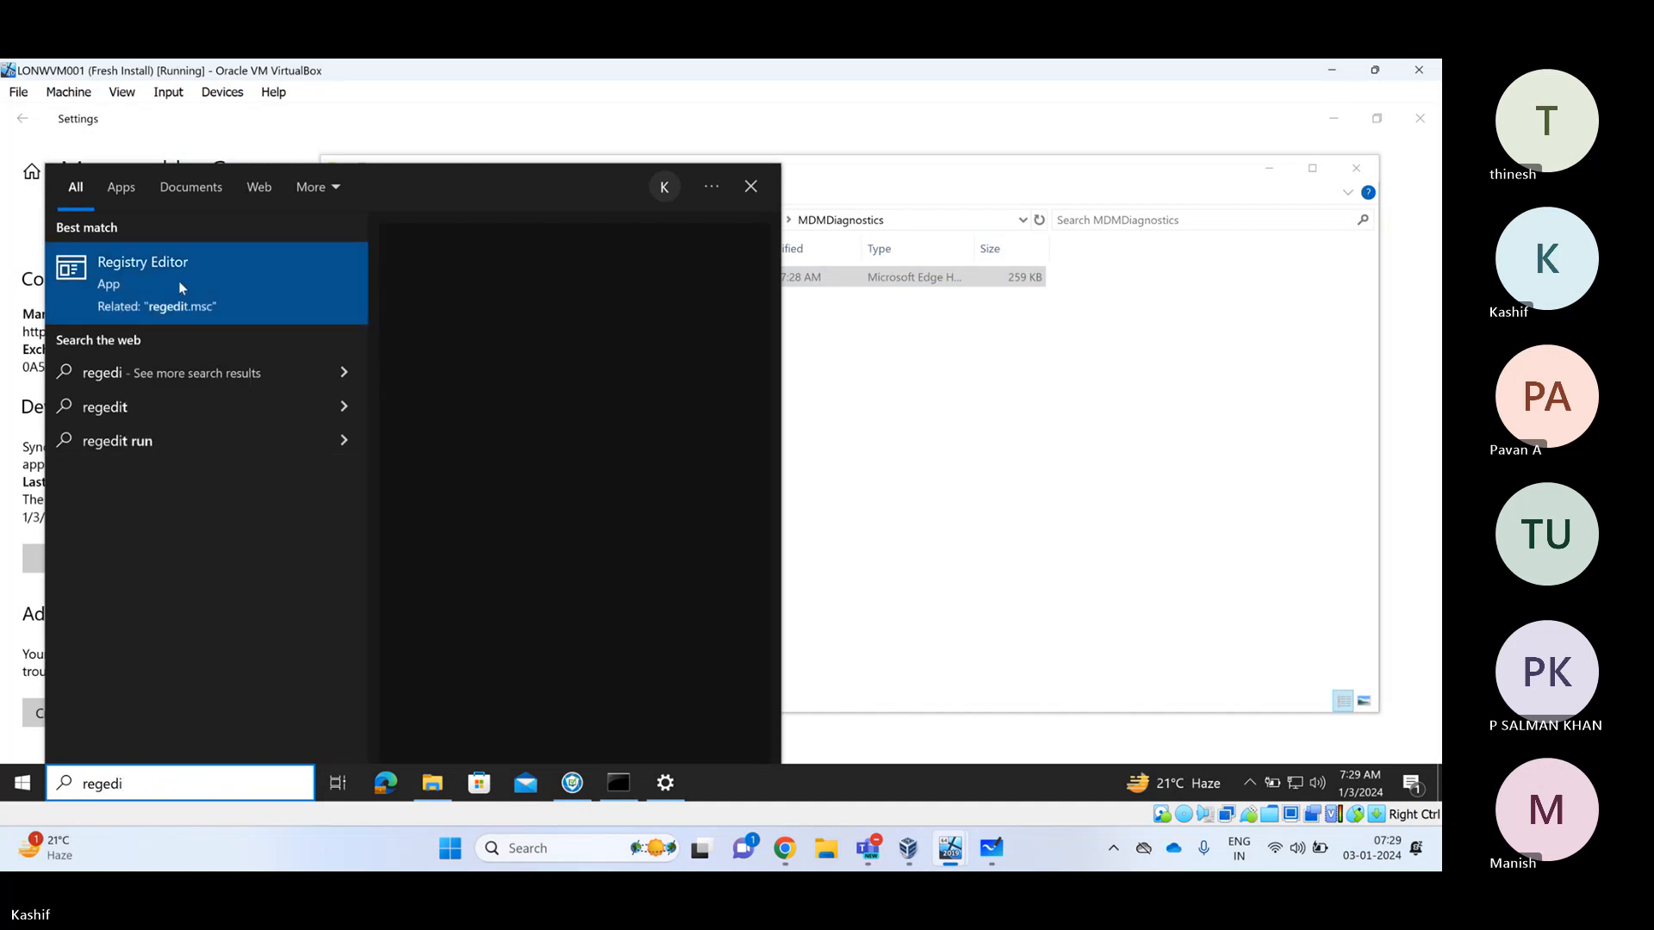
{"action": "left_click", "coordinate": [181, 286]}
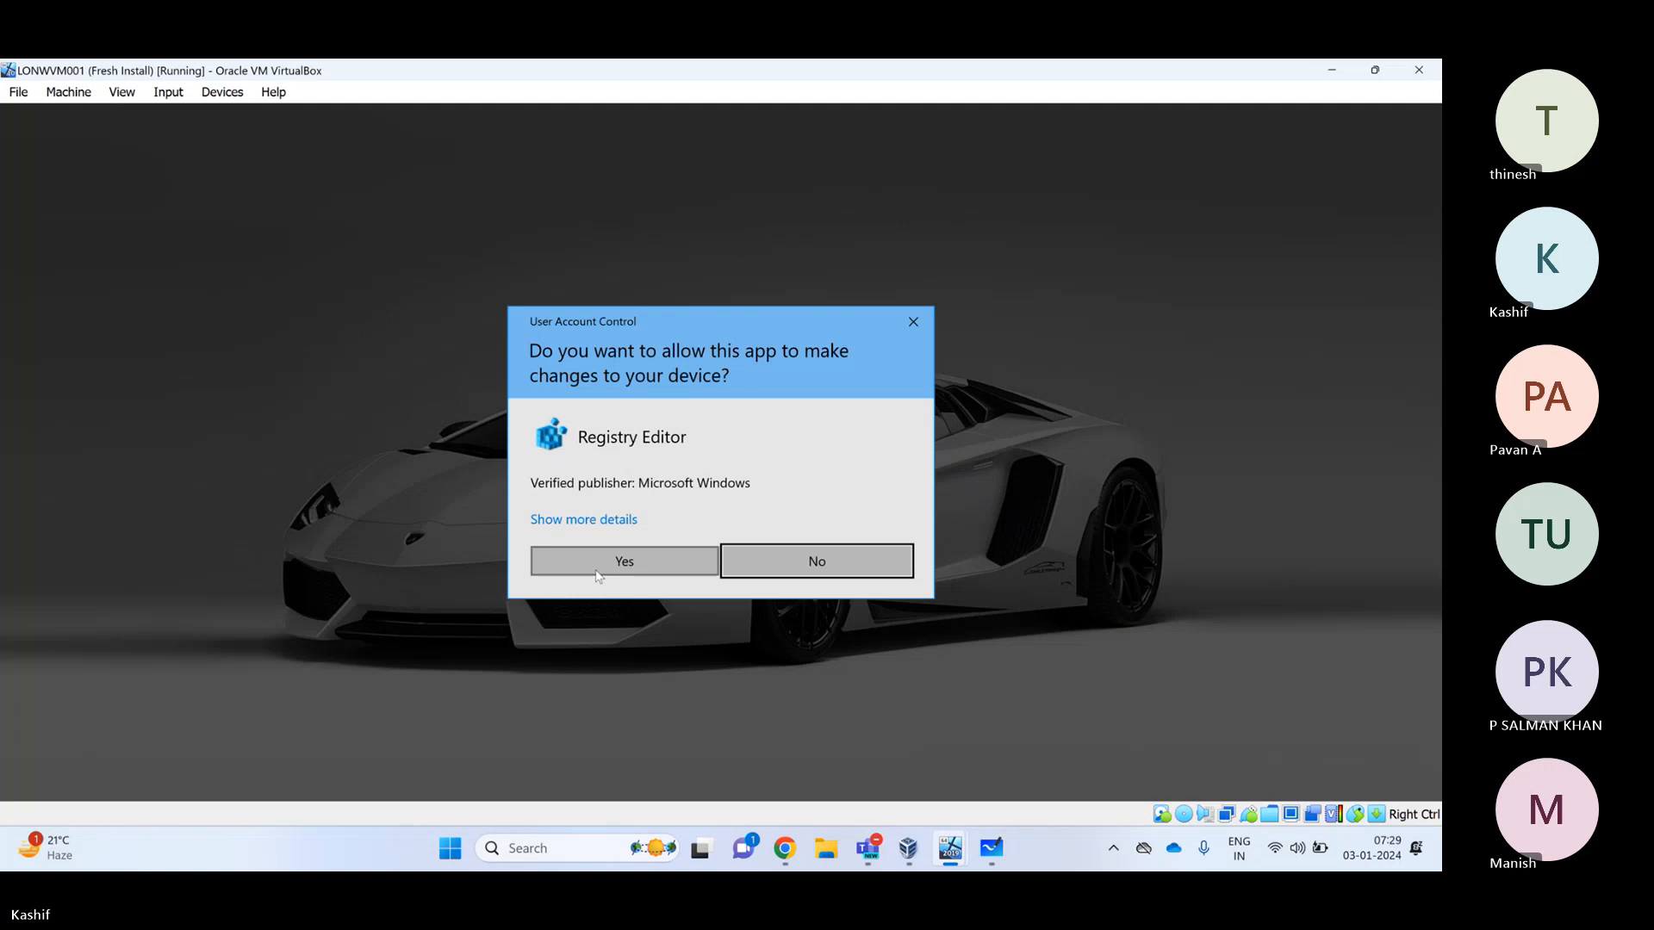
{"action": "left_click", "coordinate": [600, 568]}
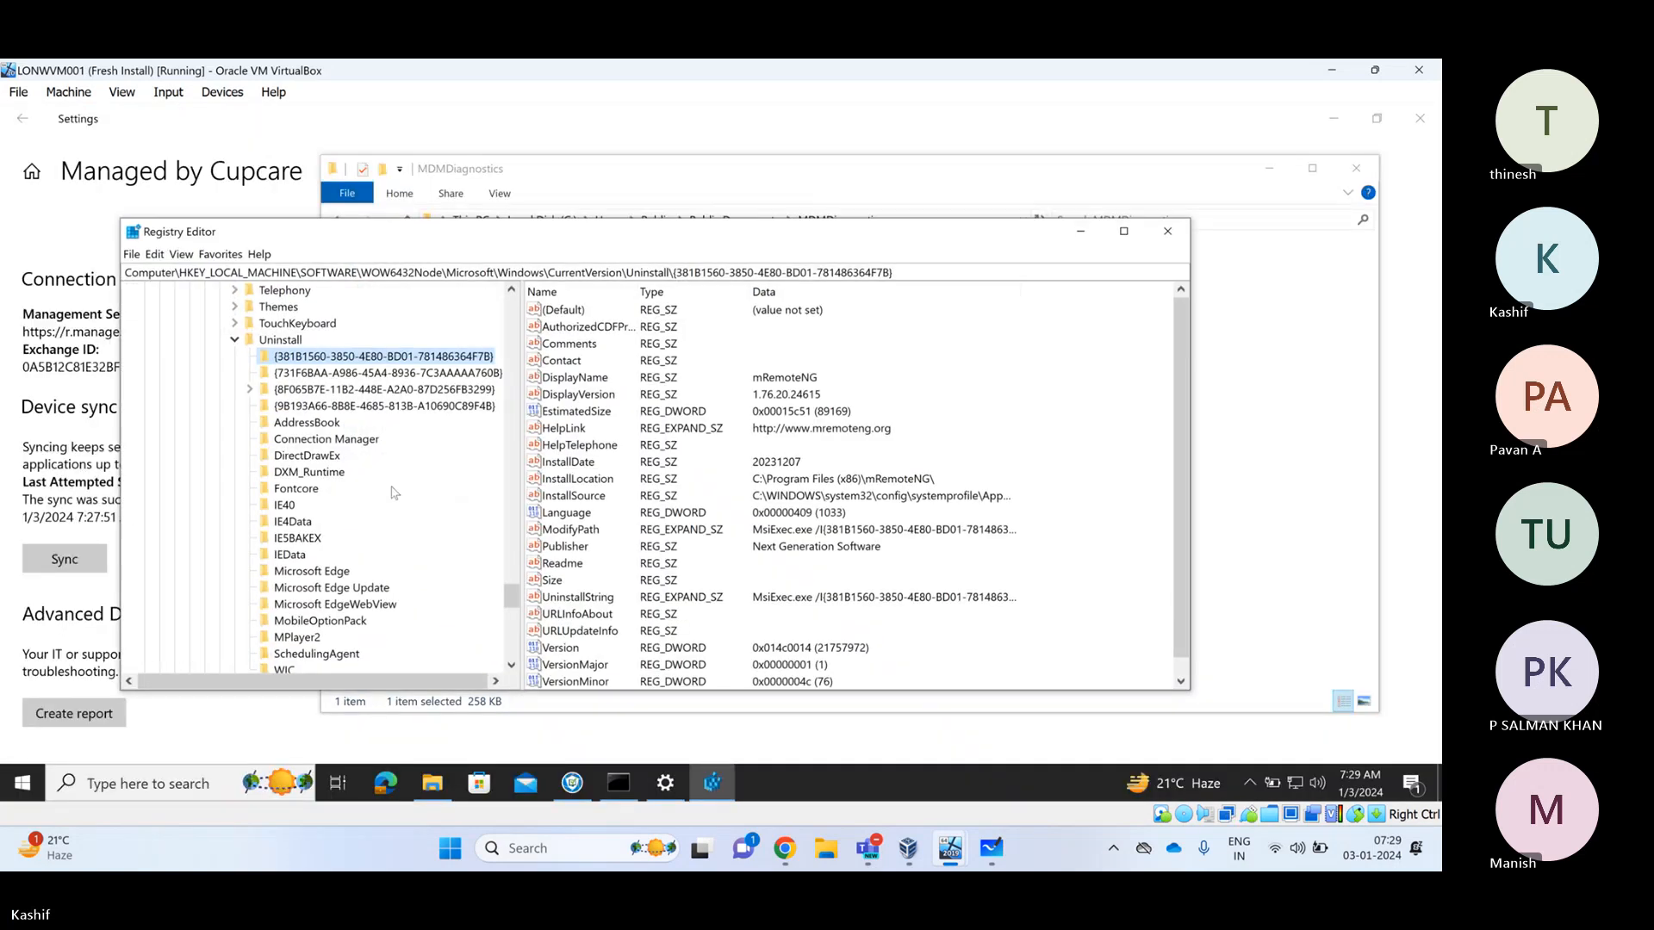
Maximize Registry Editor and collapse the Uninstall key and the WOW6432Node branch under HKEY_LOCAL_MACHINE\SOFTWARE
{"action": "left_click", "coordinate": [235, 340]}
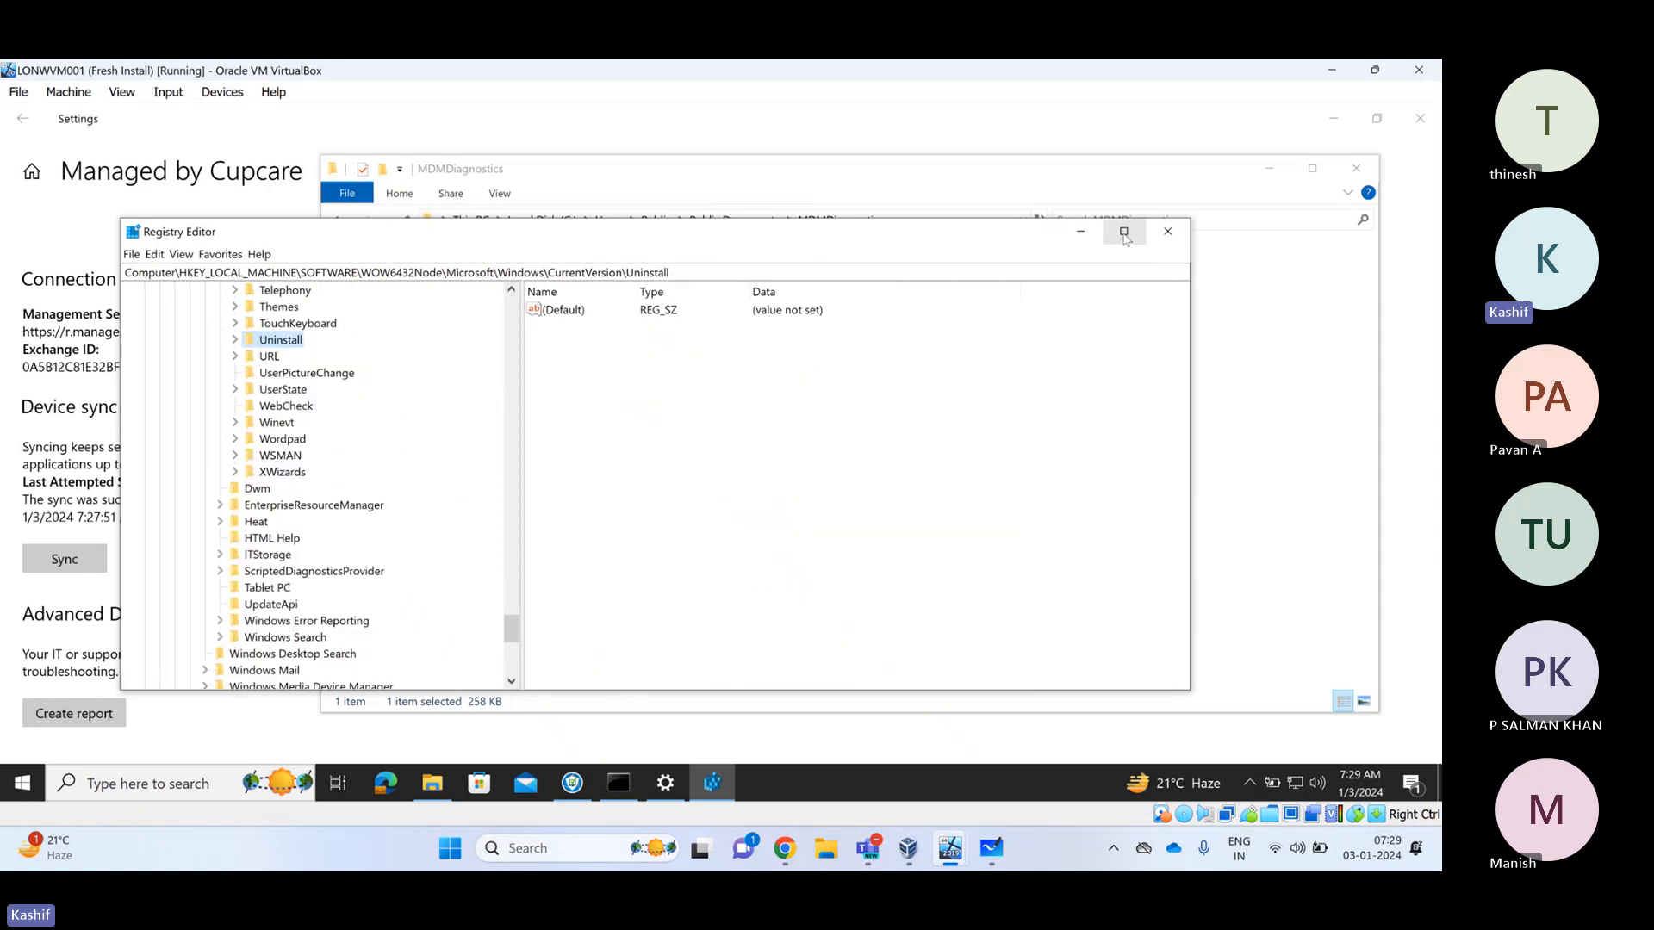
{"action": "key", "text": "super+Up"}
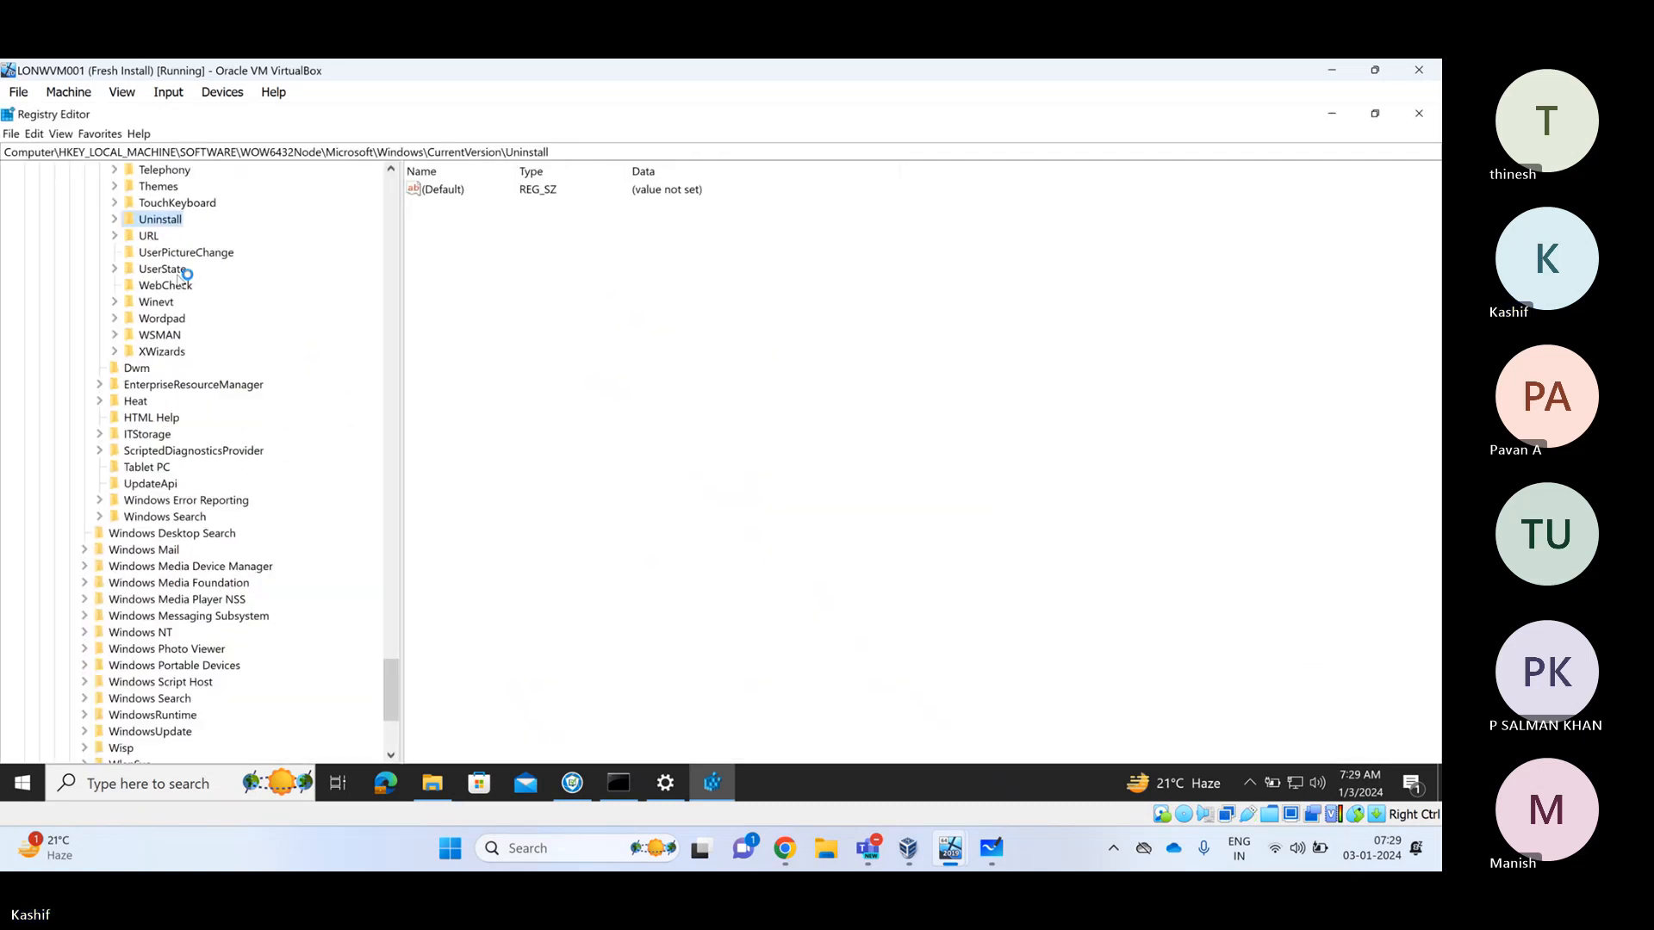
{"action": "scroll", "coordinate": [159, 280], "scroll_direction": "up", "scroll_amount": 15}
{"action": "scroll", "coordinate": [159, 280], "scroll_direction": "up", "scroll_amount": 15}
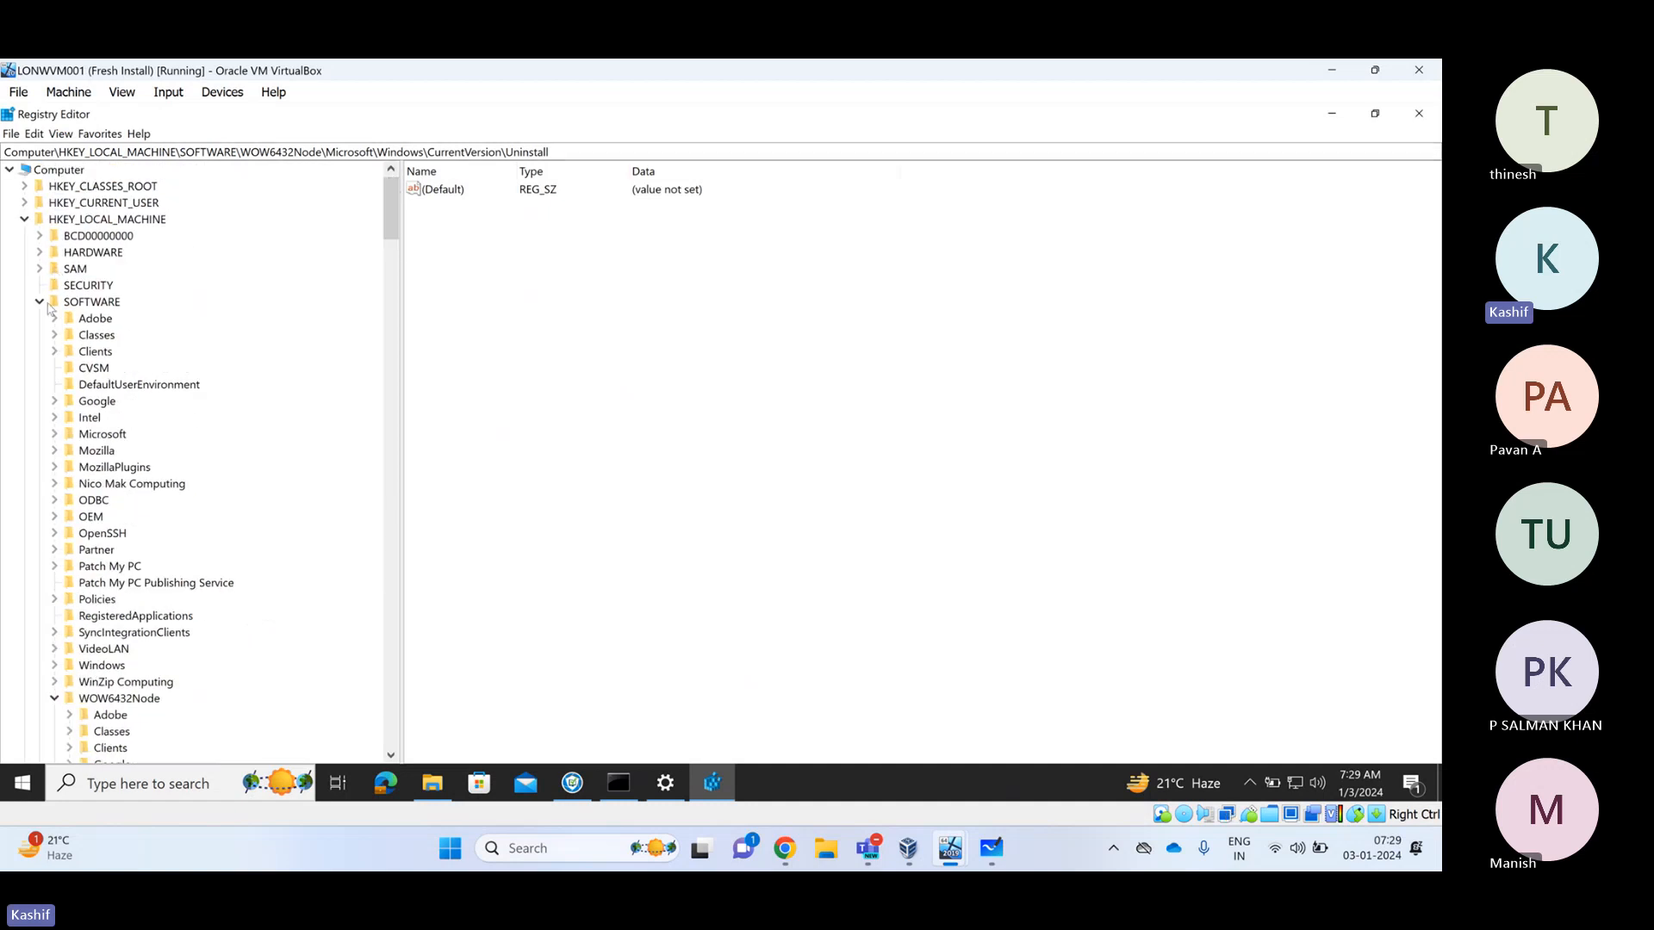
{"action": "left_click", "coordinate": [39, 303]}
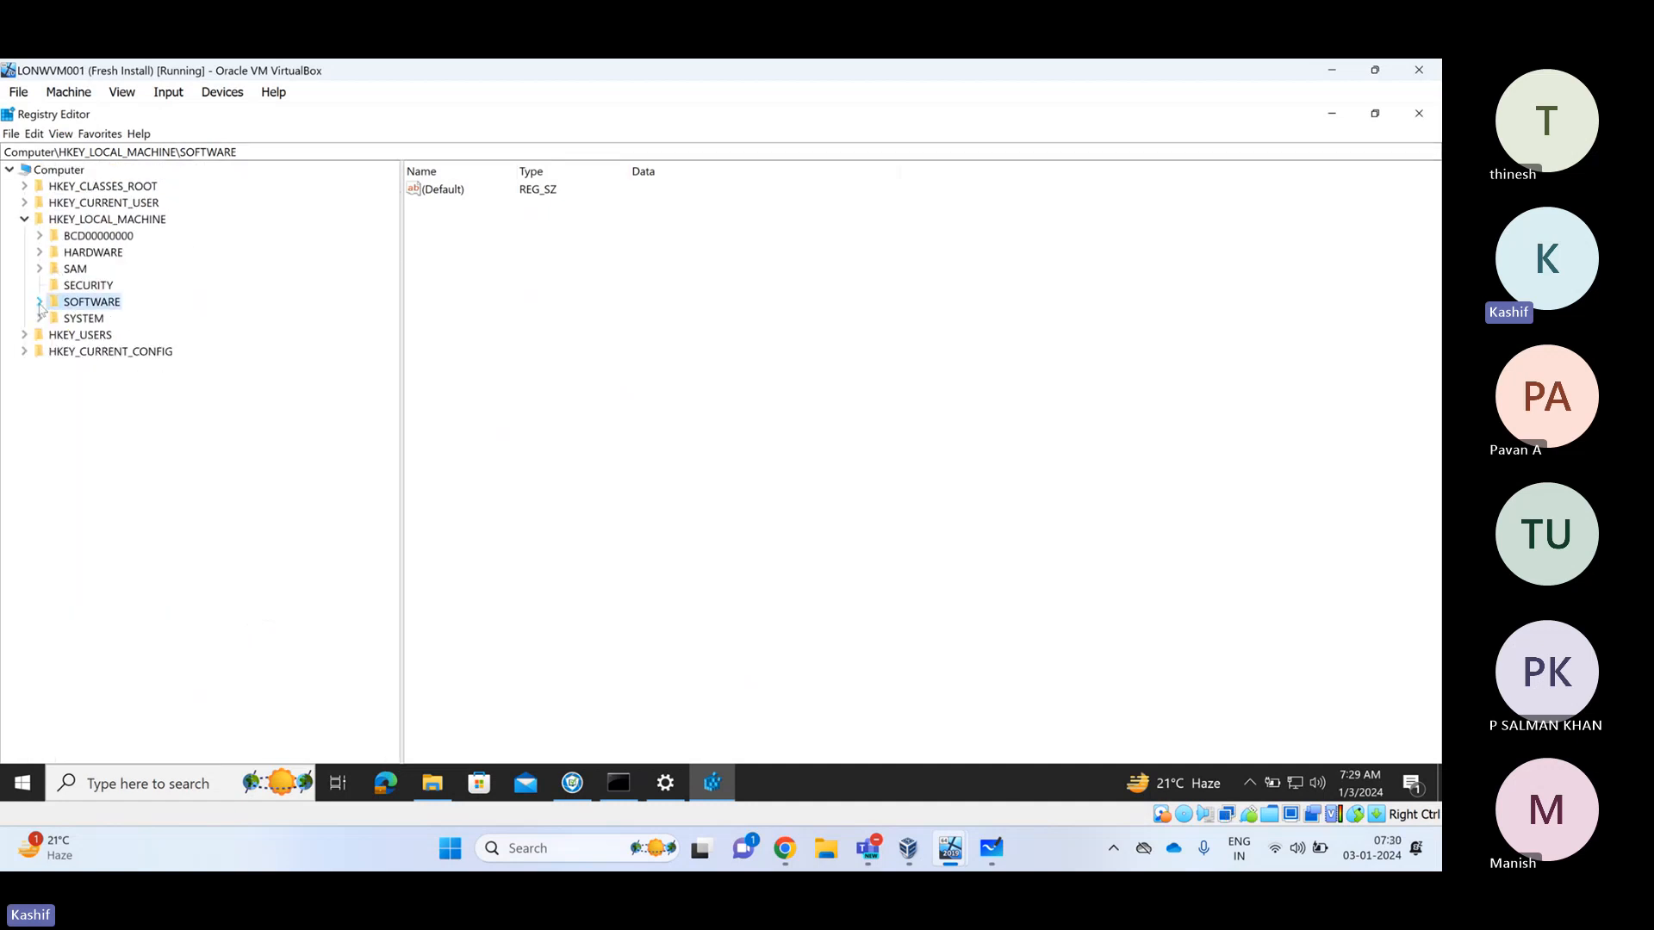
{"action": "left_click", "coordinate": [40, 303]}
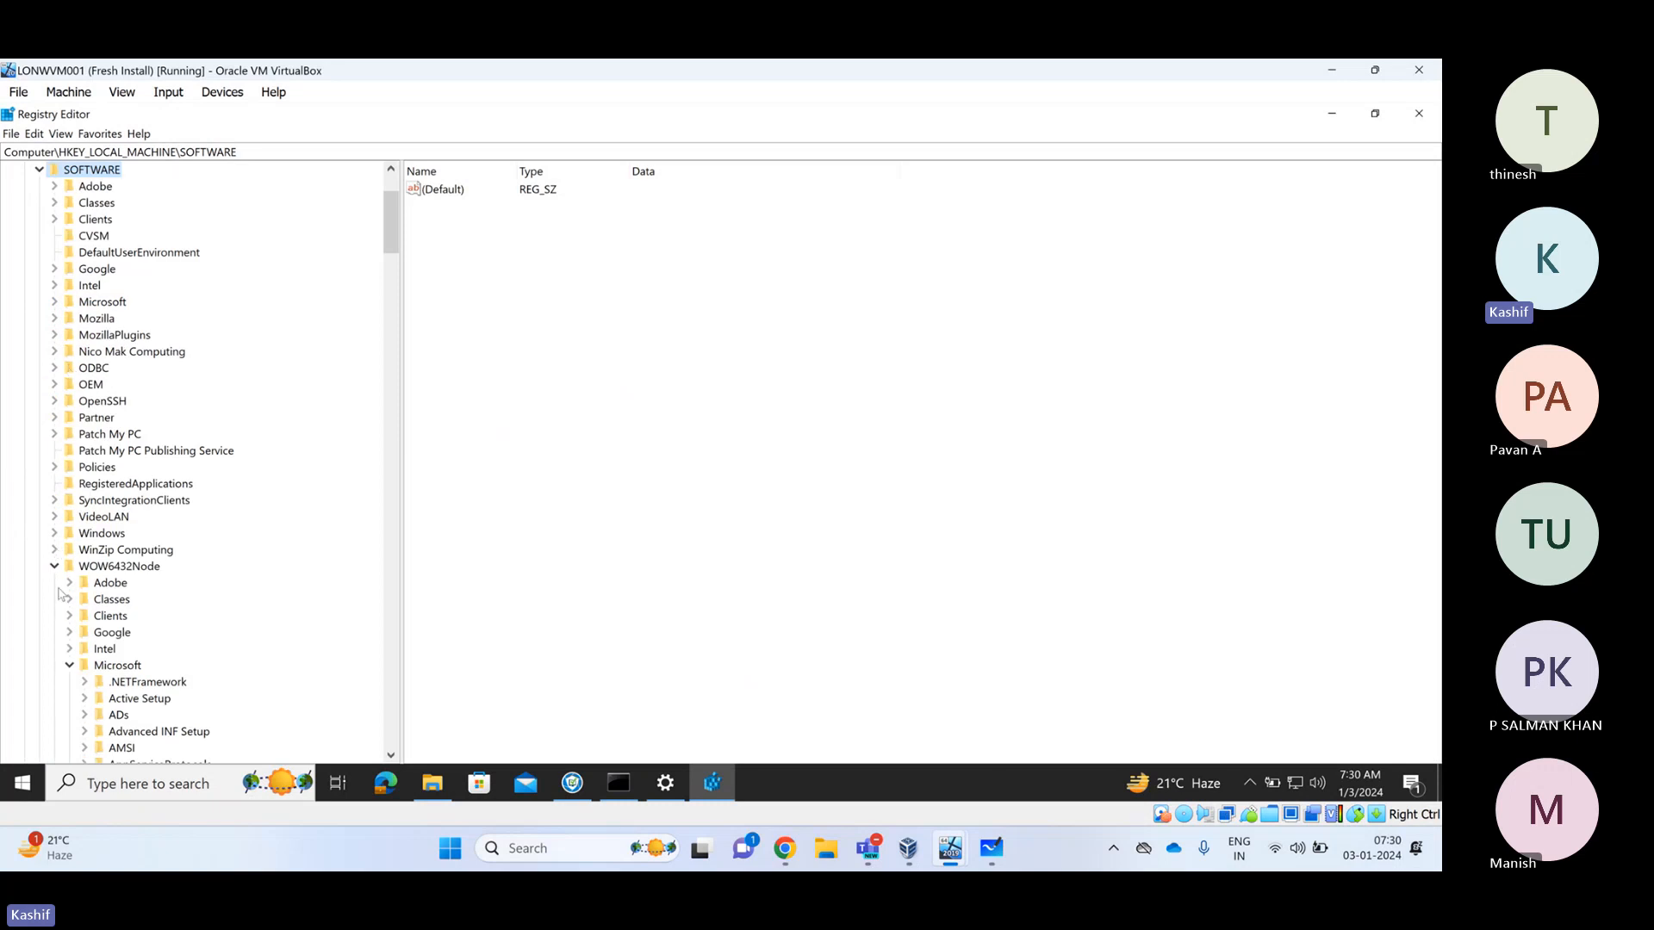
{"action": "left_click", "coordinate": [70, 665]}
{"action": "left_click", "coordinate": [54, 565]}
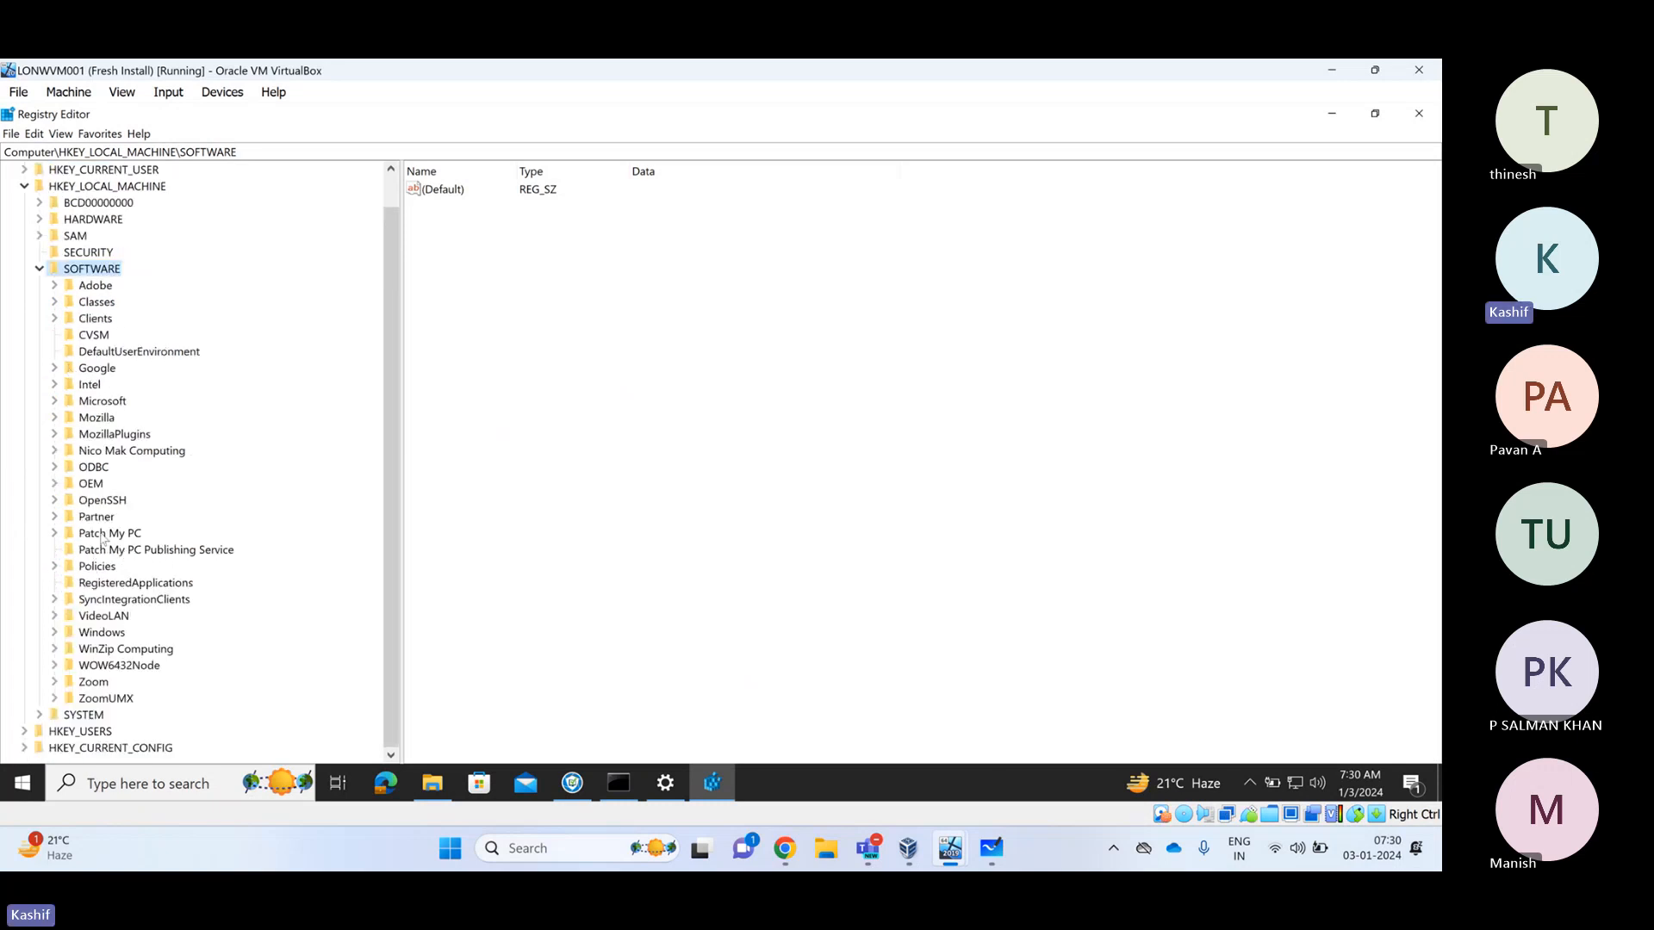
Navigate to HKEY_LOCAL_MACHINE\SOFTWARE\Microsoft\PolicyManager and expand its Providers key
{"action": "double_click", "coordinate": [75, 403]}
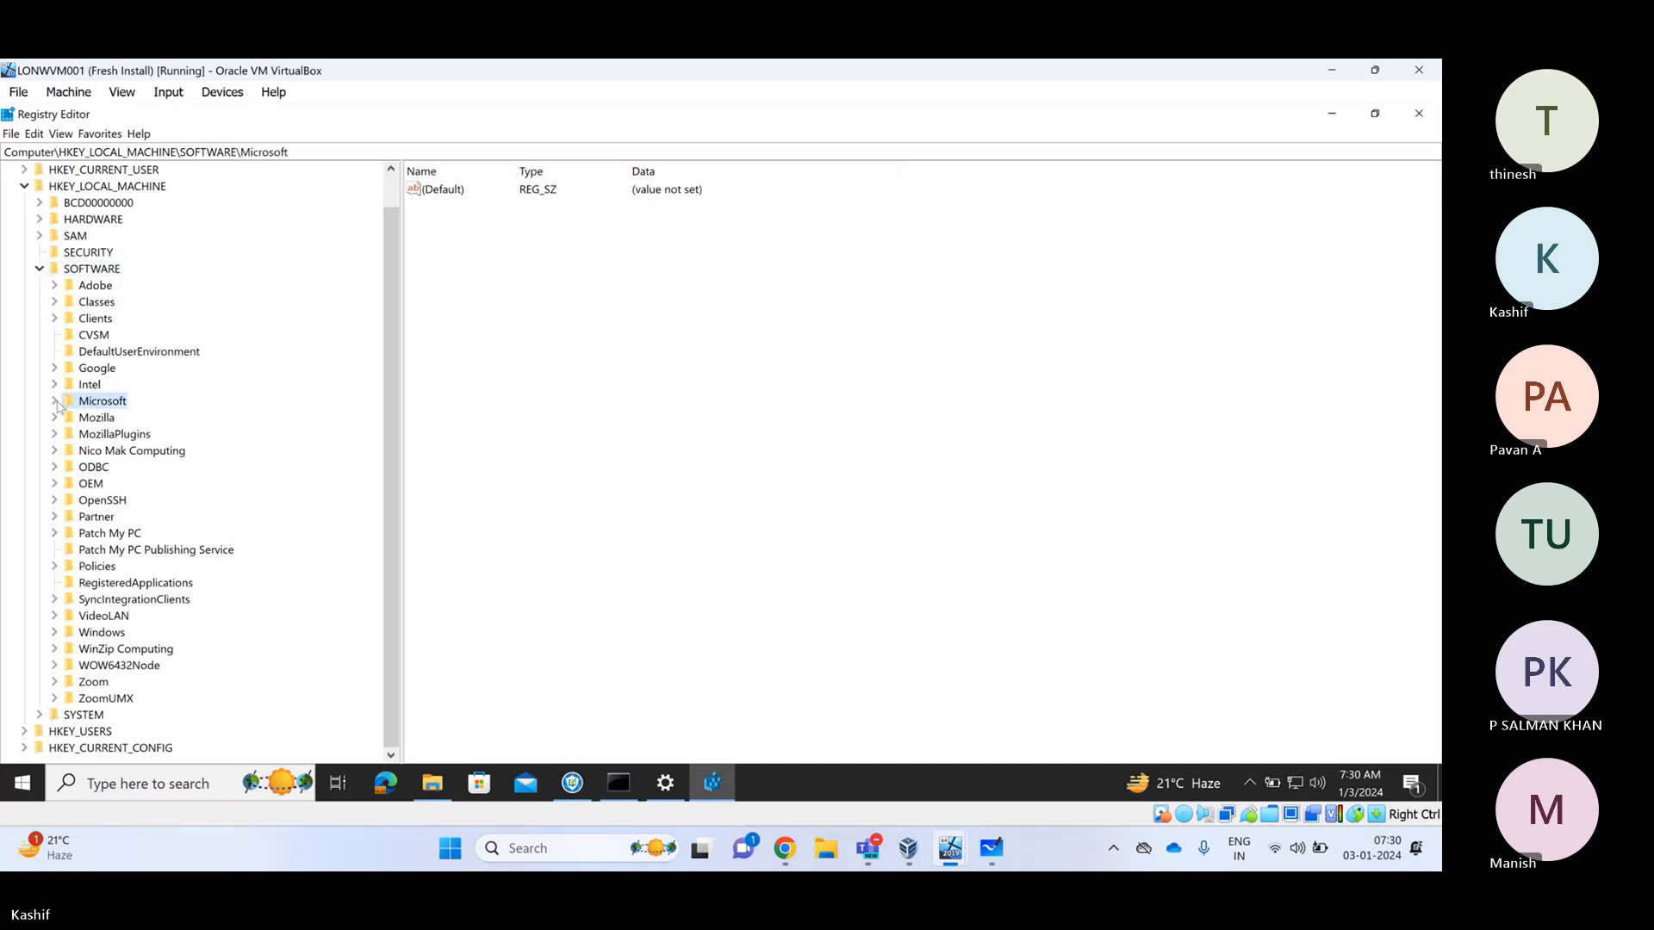
{"action": "left_click", "coordinate": [101, 419]}
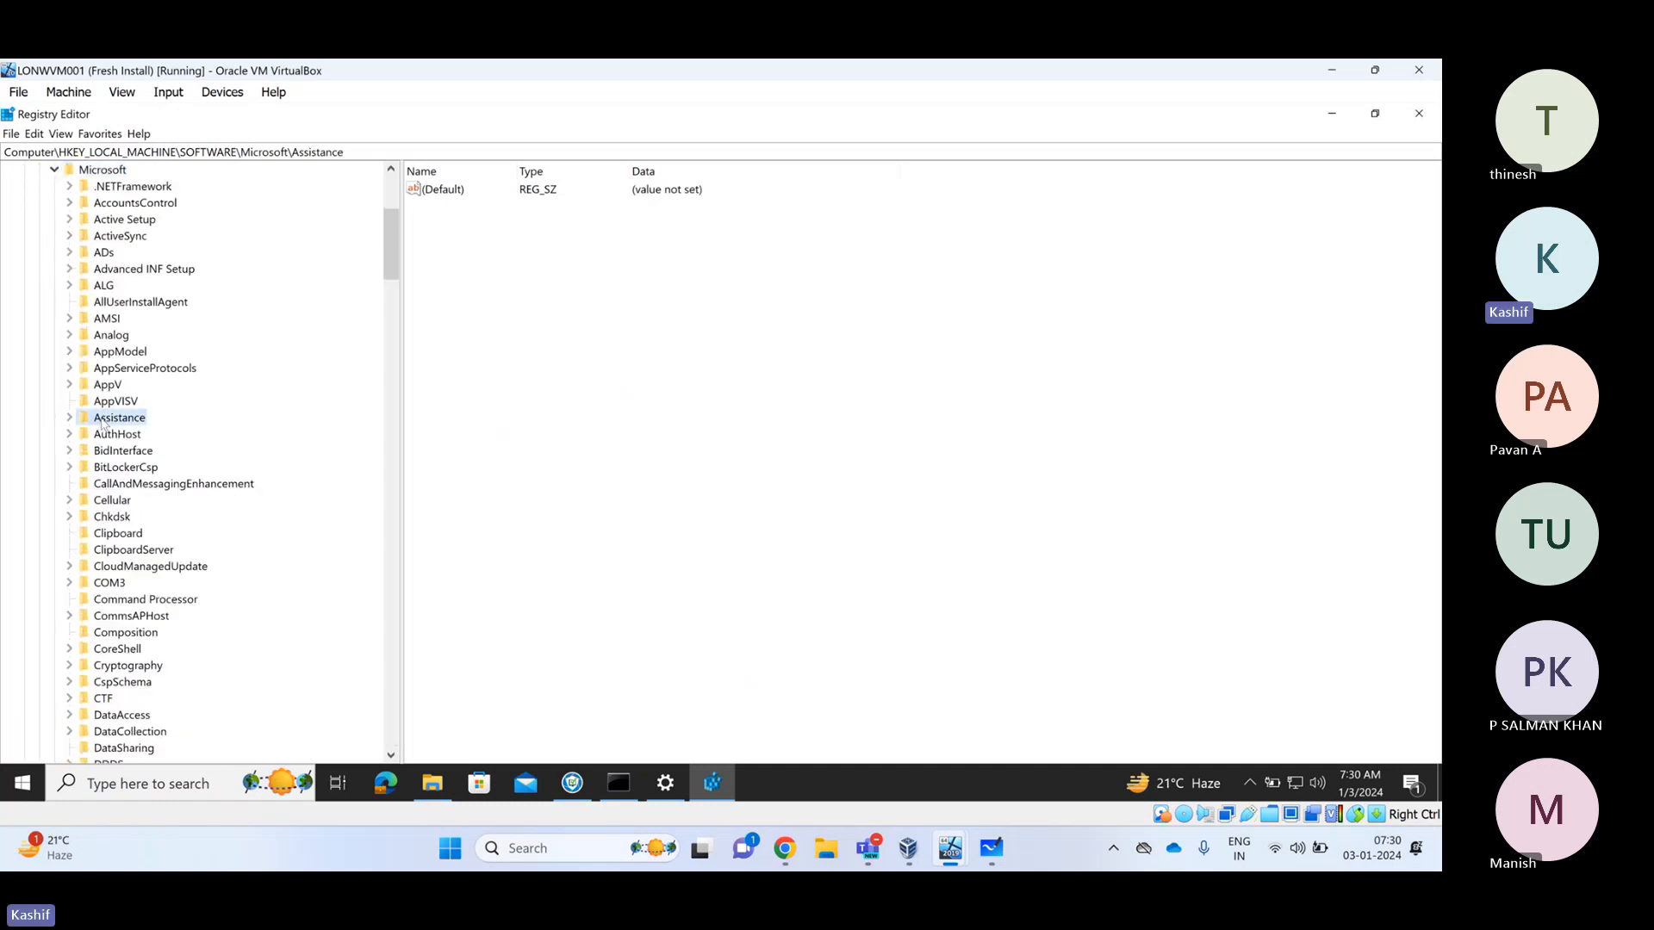
{"action": "type", "text": "pla"}
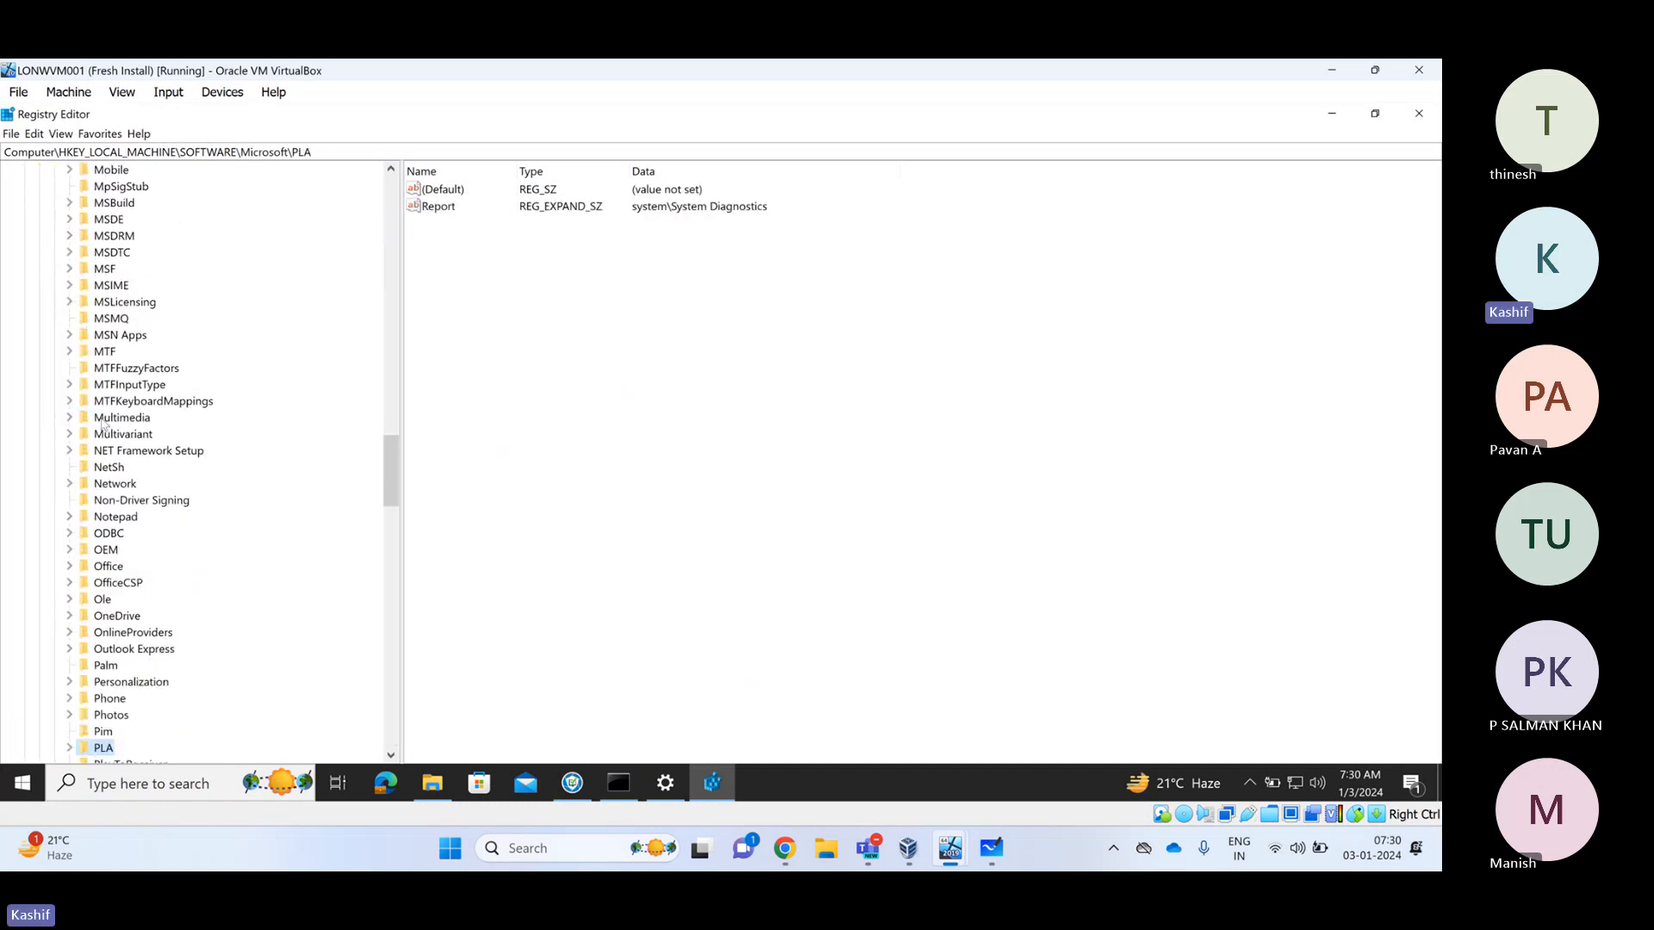
{"action": "scroll", "coordinate": [101, 422], "scroll_direction": "down", "scroll_amount": 3}
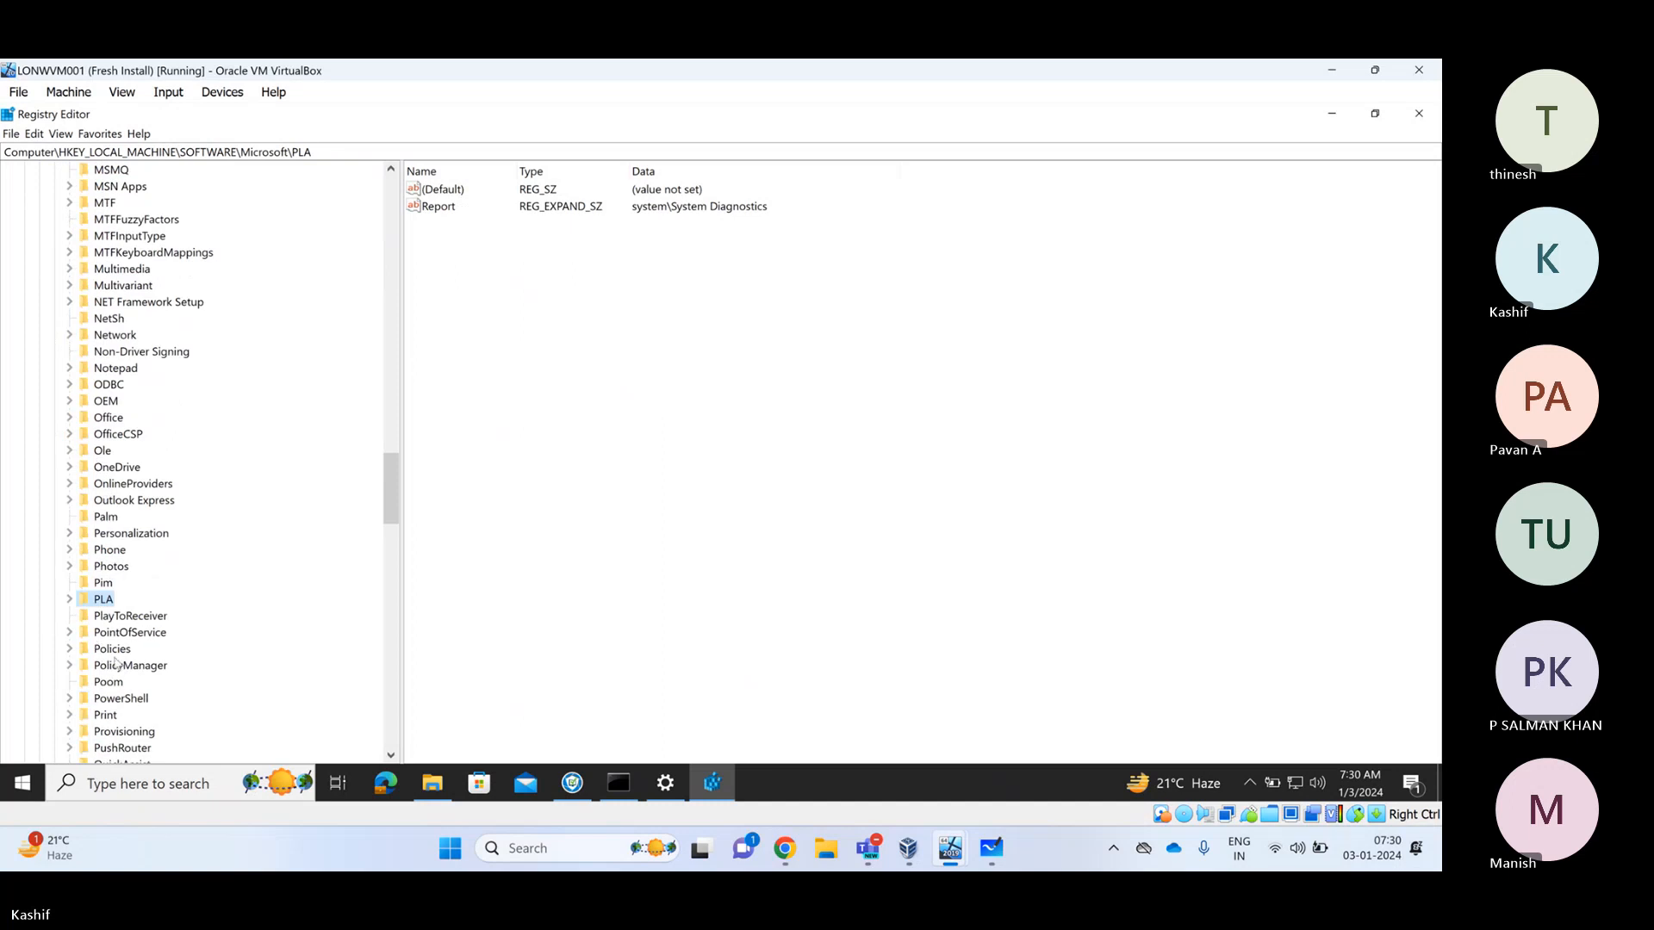
{"action": "left_click", "coordinate": [114, 664]}
{"action": "left_click", "coordinate": [72, 665]}
{"action": "scroll", "coordinate": [86, 659], "scroll_direction": "down", "scroll_amount": 2}
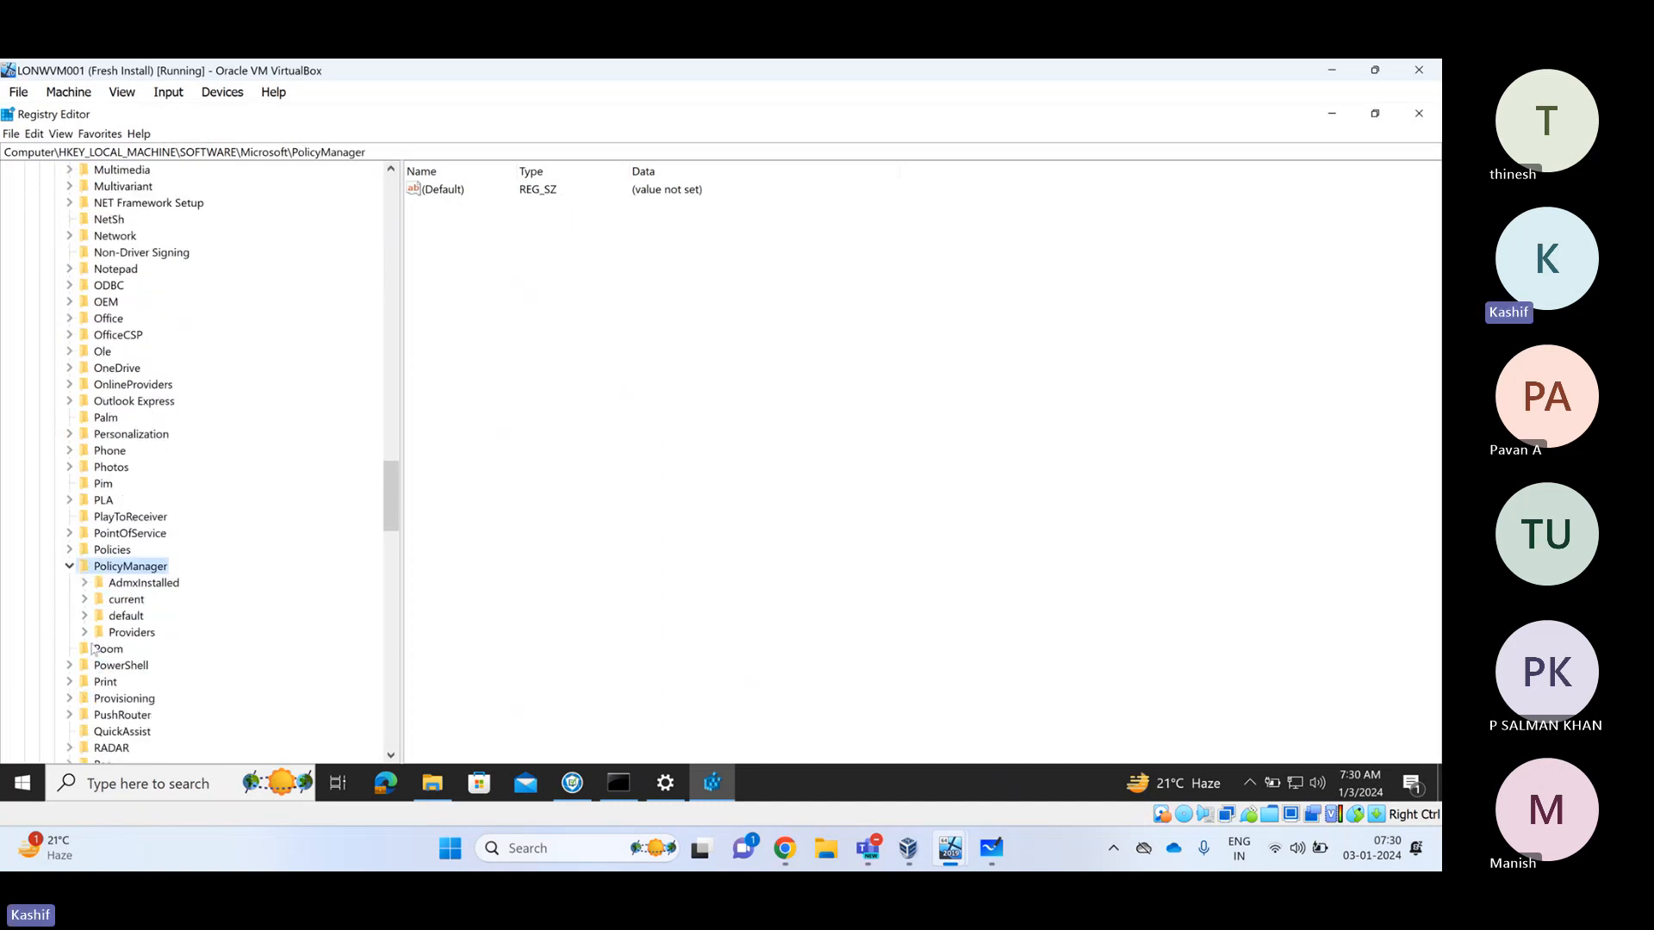
{"action": "scroll", "coordinate": [120, 607], "scroll_direction": "down", "scroll_amount": 1}
{"action": "left_click", "coordinate": [112, 583]}
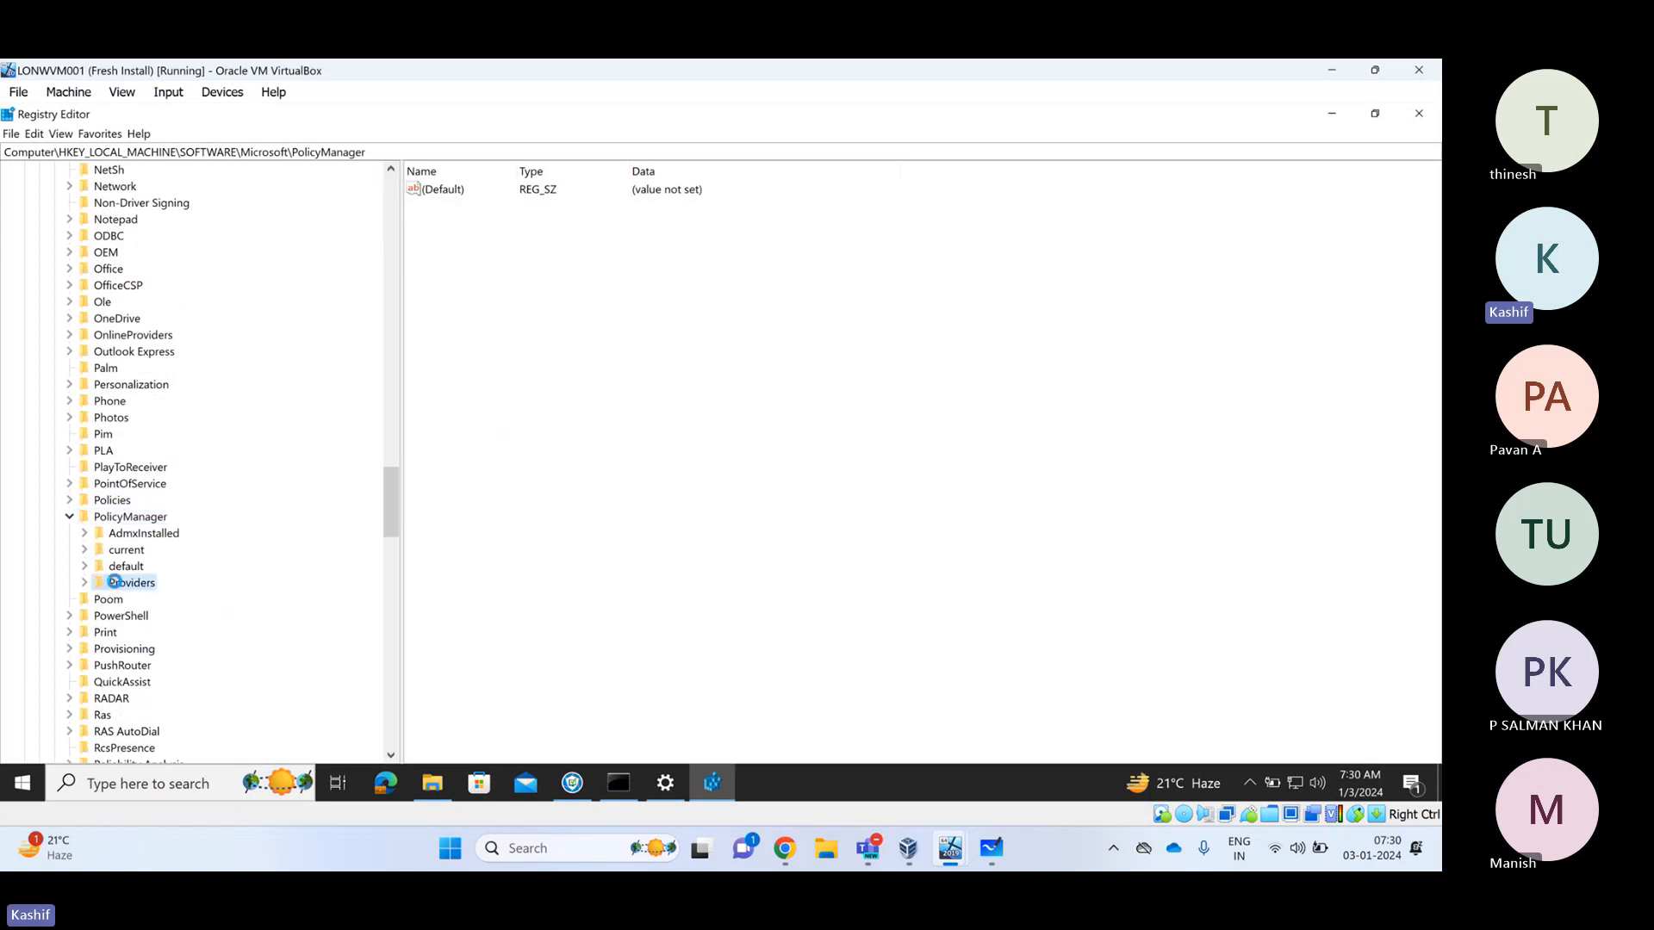
{"action": "left_click", "coordinate": [84, 583]}
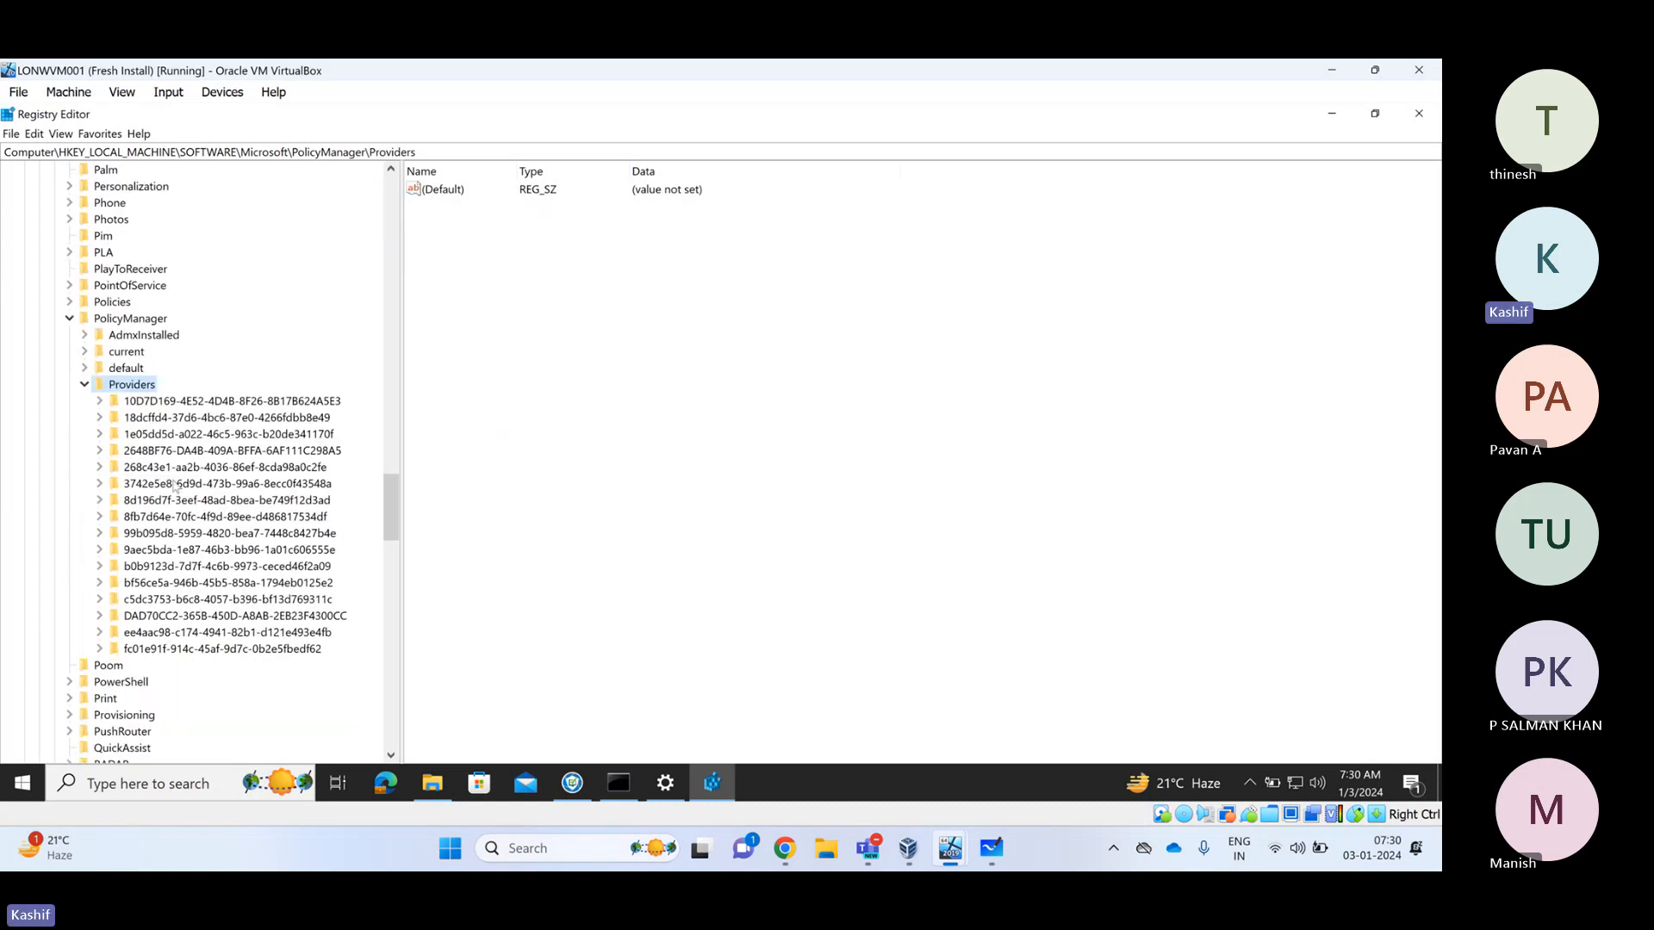
Expand provider fc01e91f-914c-45af-9d7c-0b2e5fbedf62 through default and device to inspect its subkeys
{"action": "left_click", "coordinate": [139, 652]}
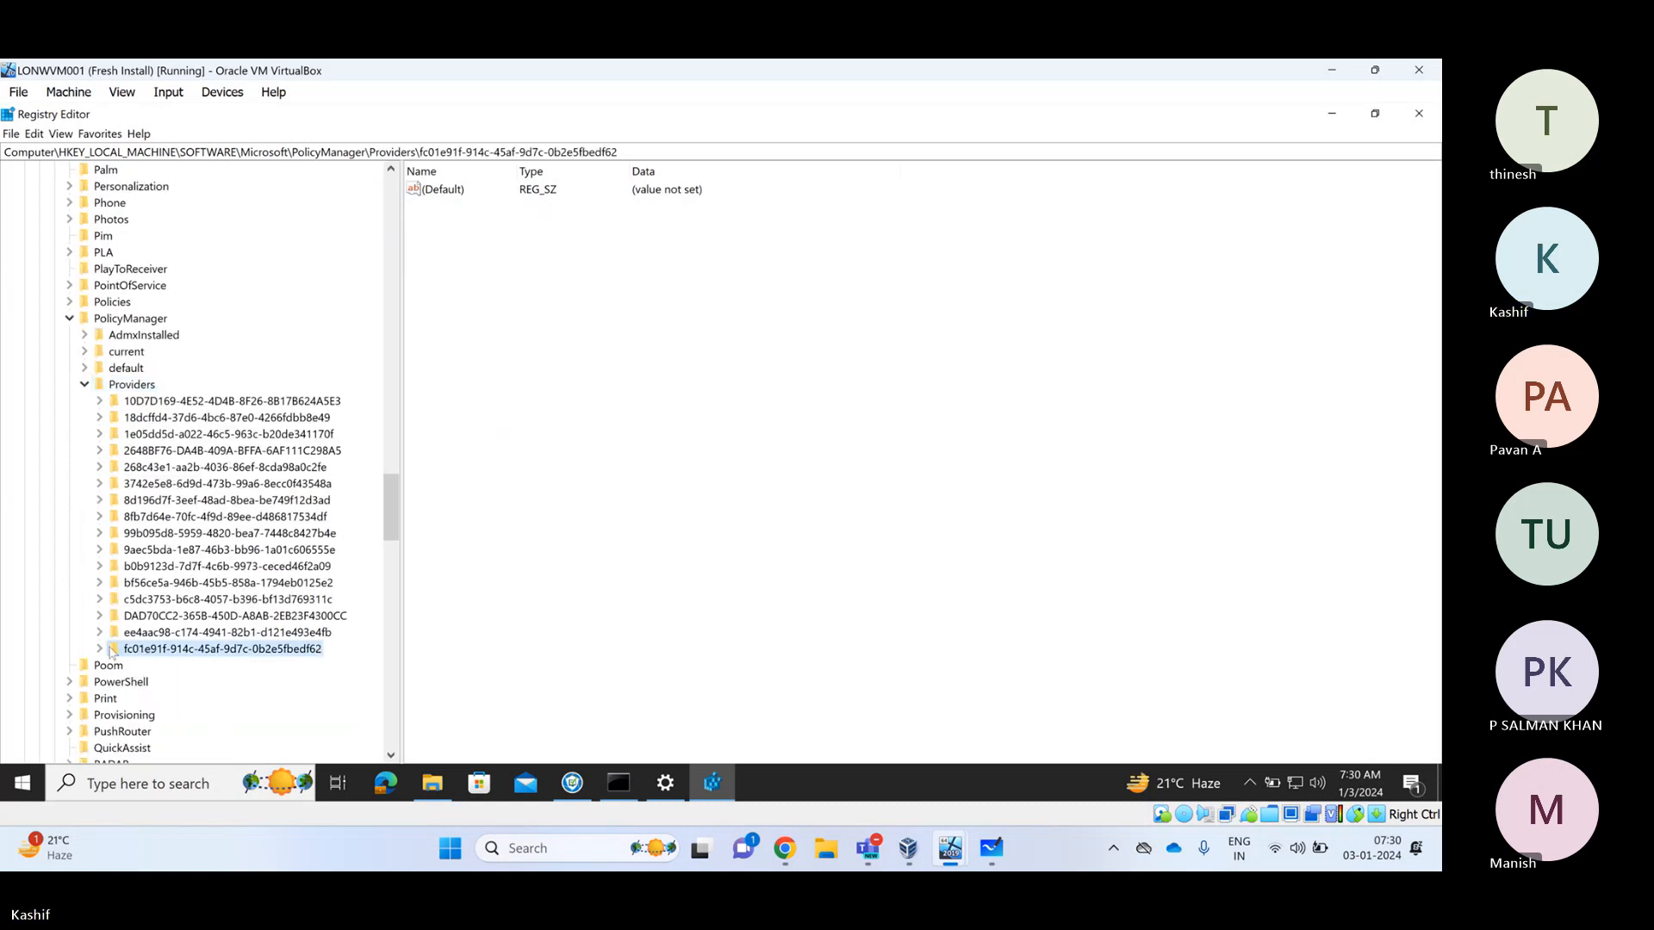
{"action": "left_click", "coordinate": [99, 649]}
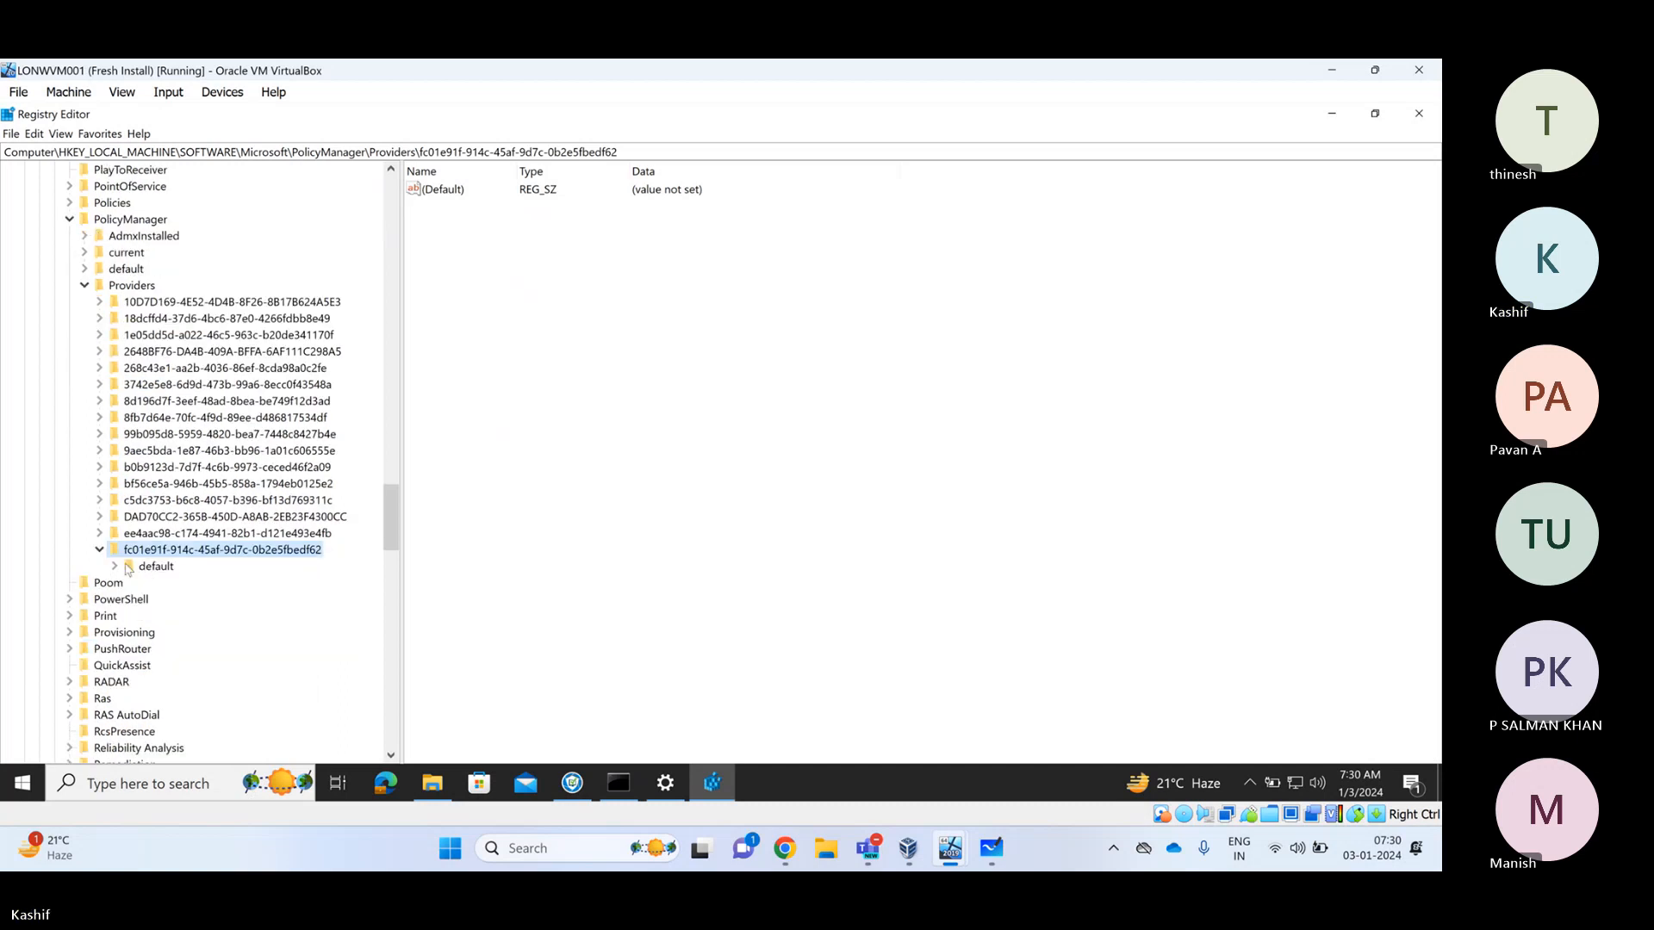
{"action": "left_click", "coordinate": [115, 566]}
{"action": "left_click", "coordinate": [130, 584]}
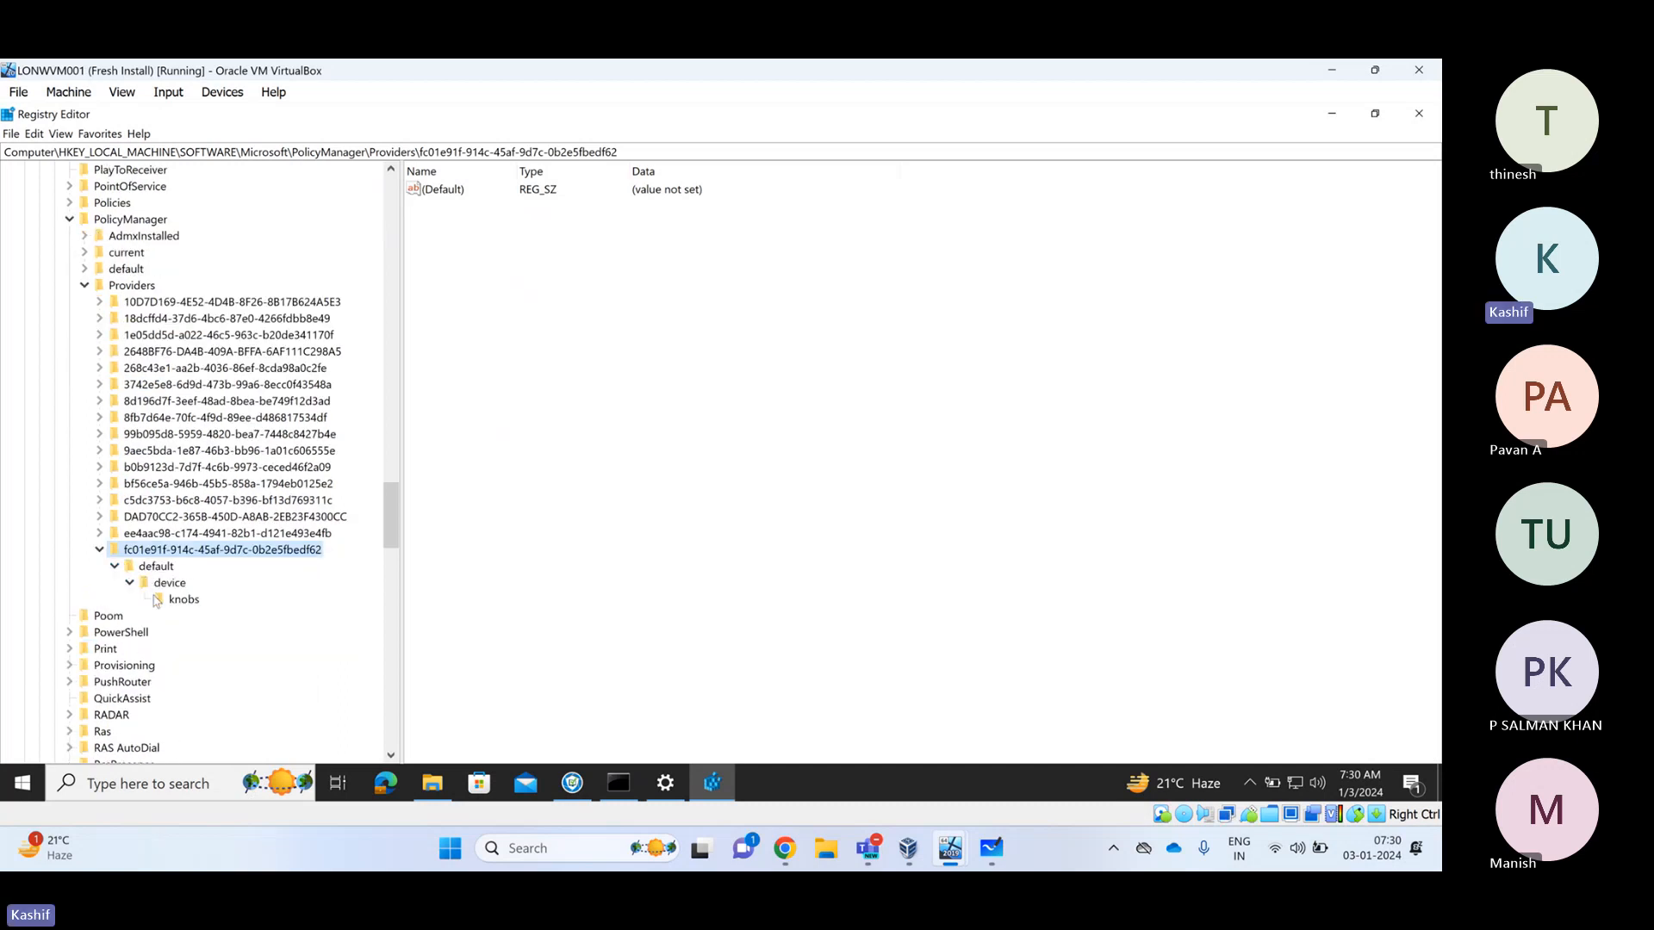
{"action": "left_click", "coordinate": [163, 585]}
Expand provider ee4aac98-c174-4941-82b1-d121e493e4fb down to its knobs key and view the device key
{"action": "left_click", "coordinate": [142, 535]}
{"action": "left_click", "coordinate": [100, 533]}
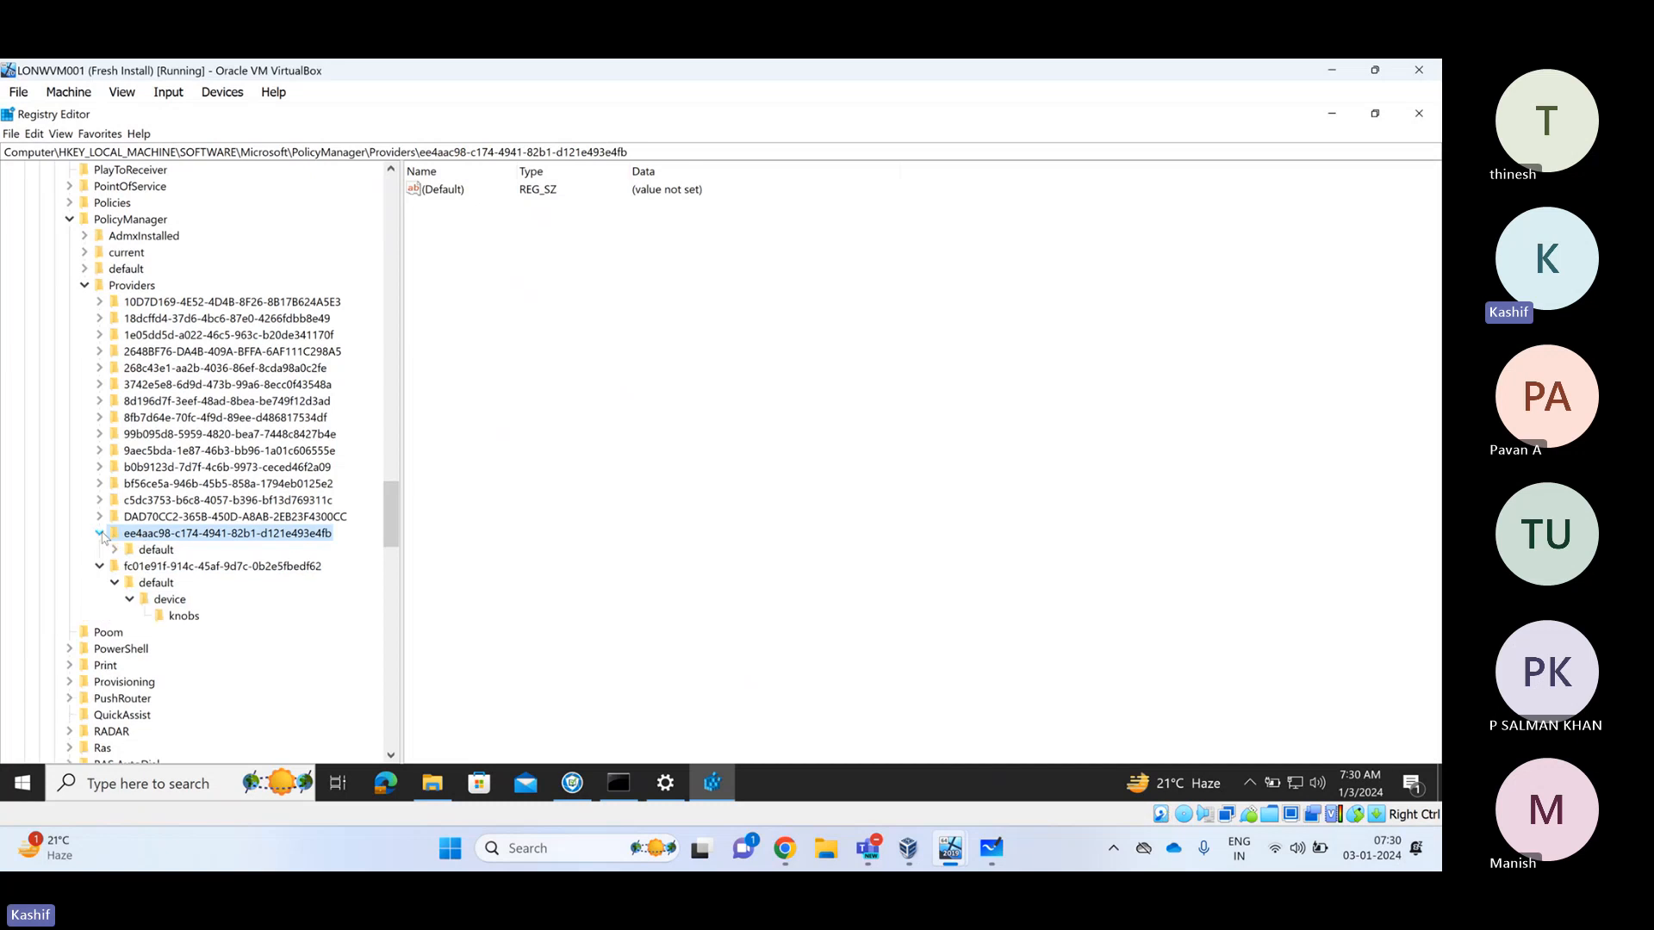
{"action": "left_click", "coordinate": [115, 549]}
{"action": "left_click", "coordinate": [129, 567]}
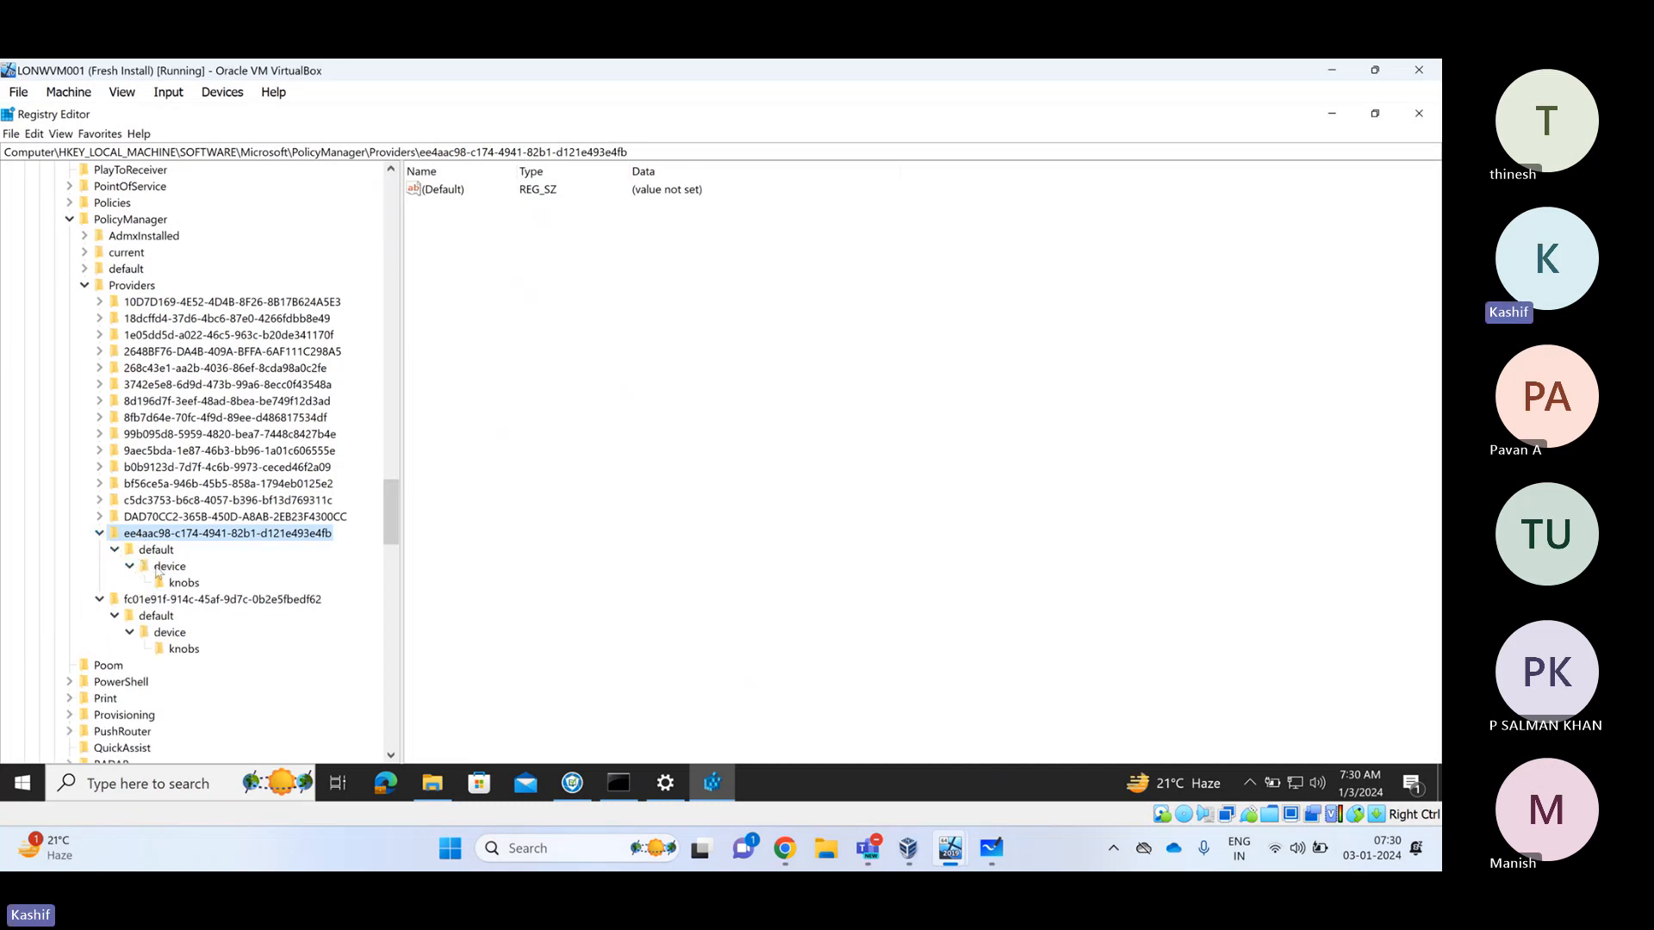
{"action": "left_click", "coordinate": [168, 568]}
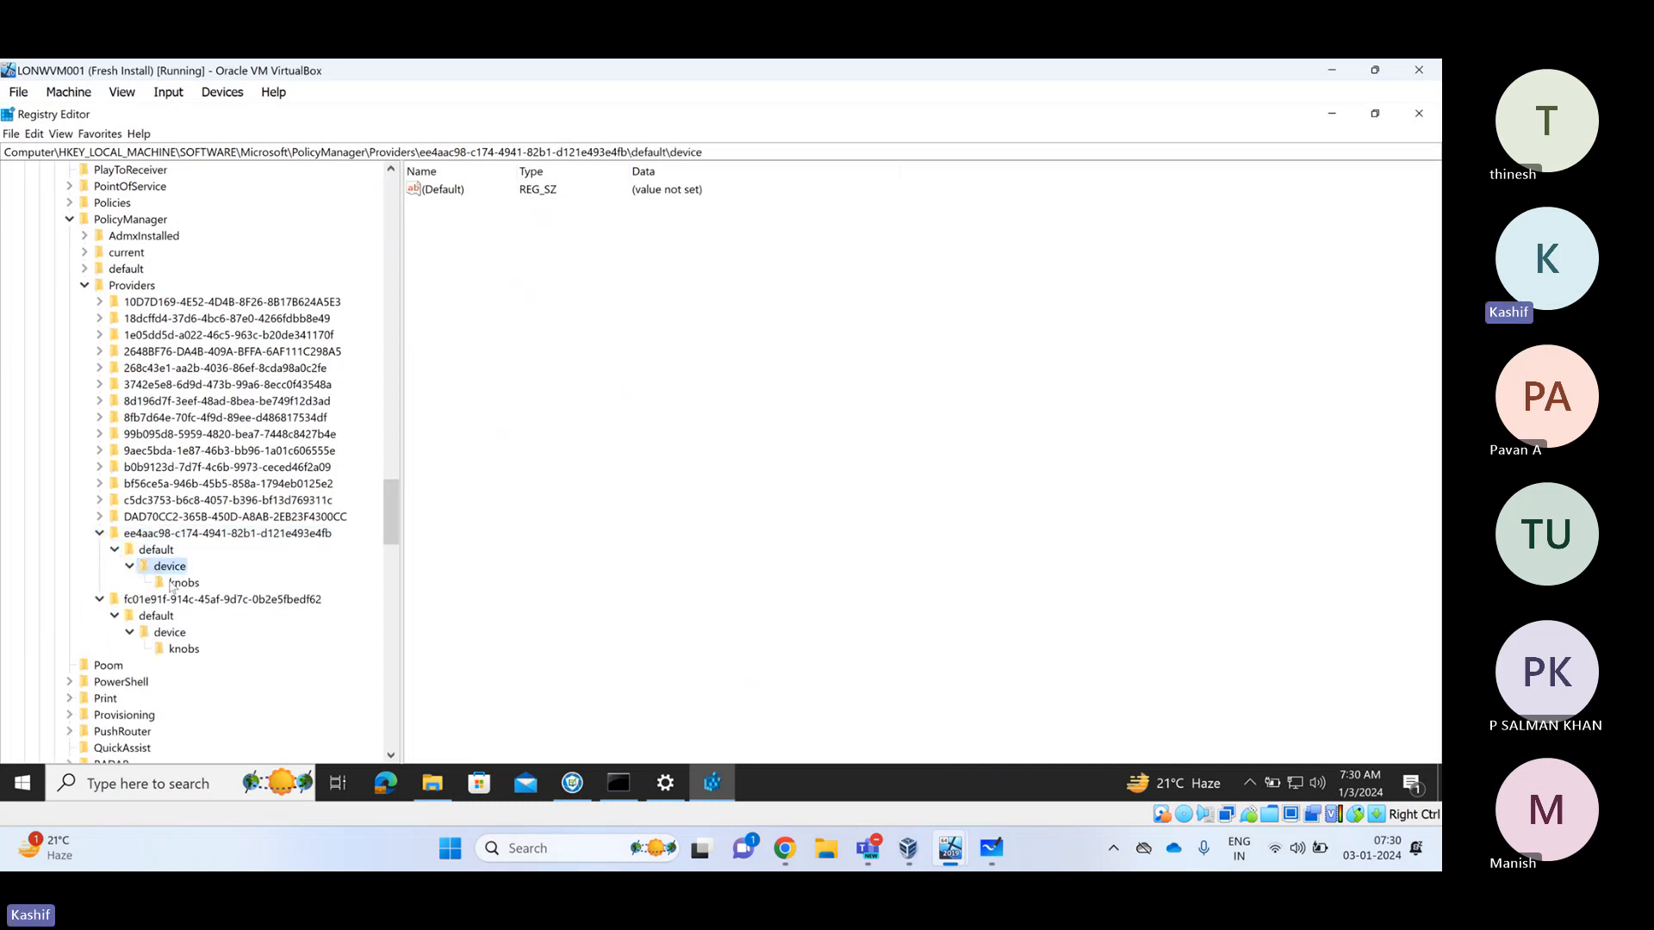
View the values in default\Device\System under provider DAD70CC2-365B-450D-A8AB-2EB23F4300CC
{"action": "double_click", "coordinate": [153, 520]}
{"action": "double_click", "coordinate": [149, 535]}
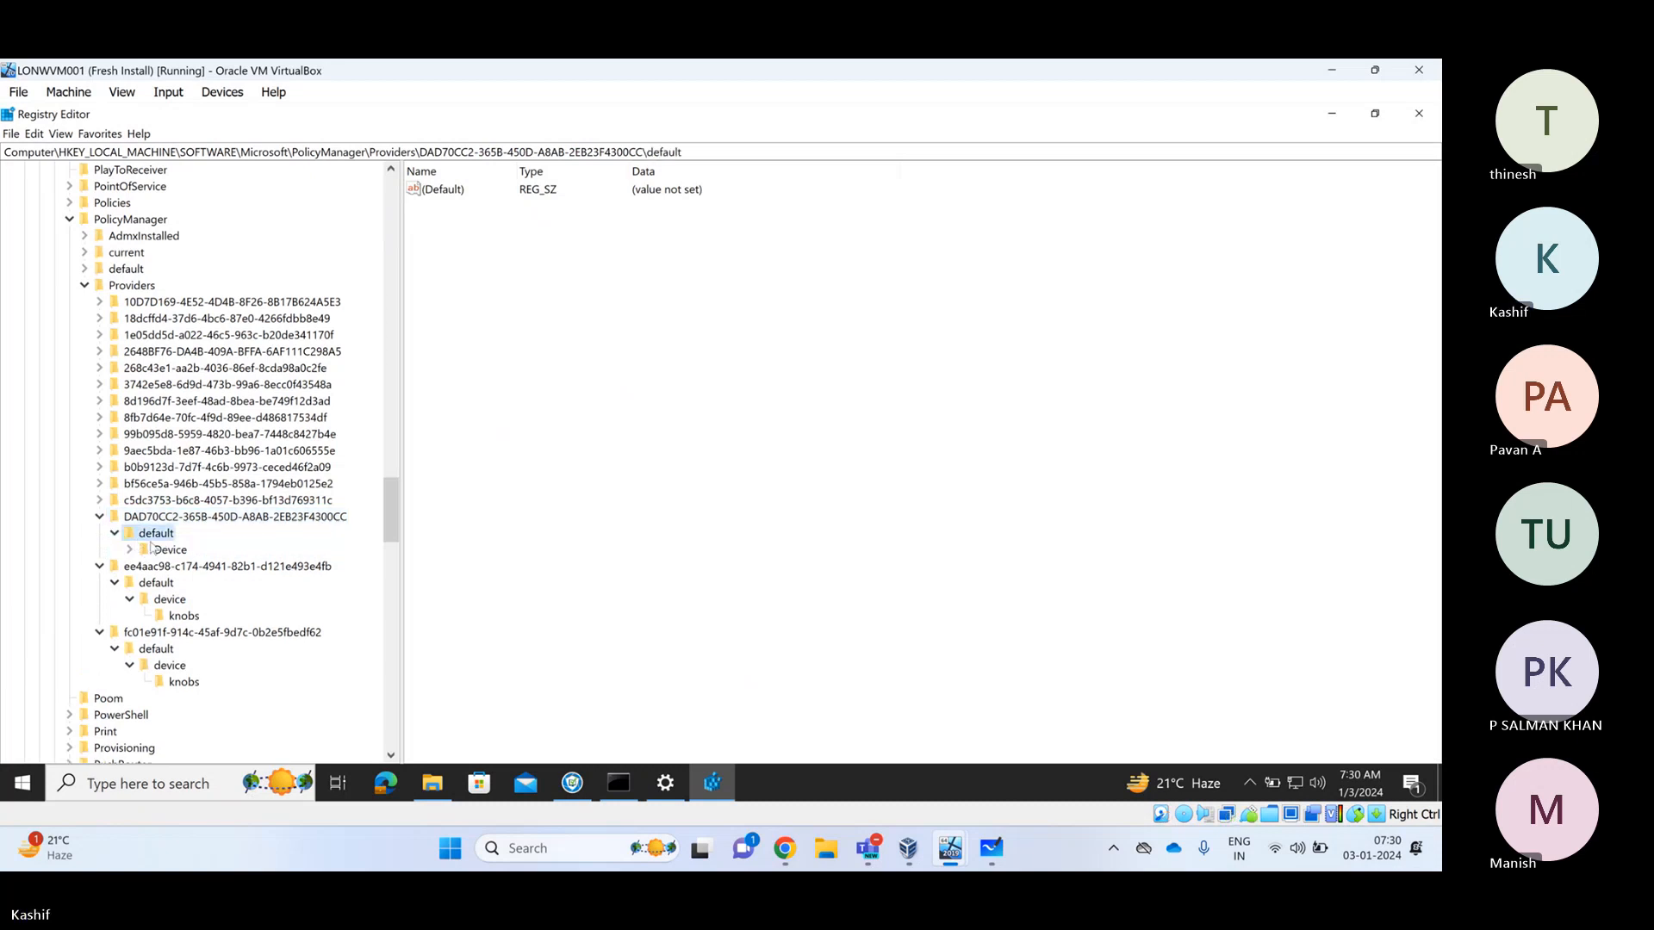
{"action": "left_click", "coordinate": [153, 549]}
{"action": "left_click", "coordinate": [130, 551]}
{"action": "left_click", "coordinate": [161, 565]}
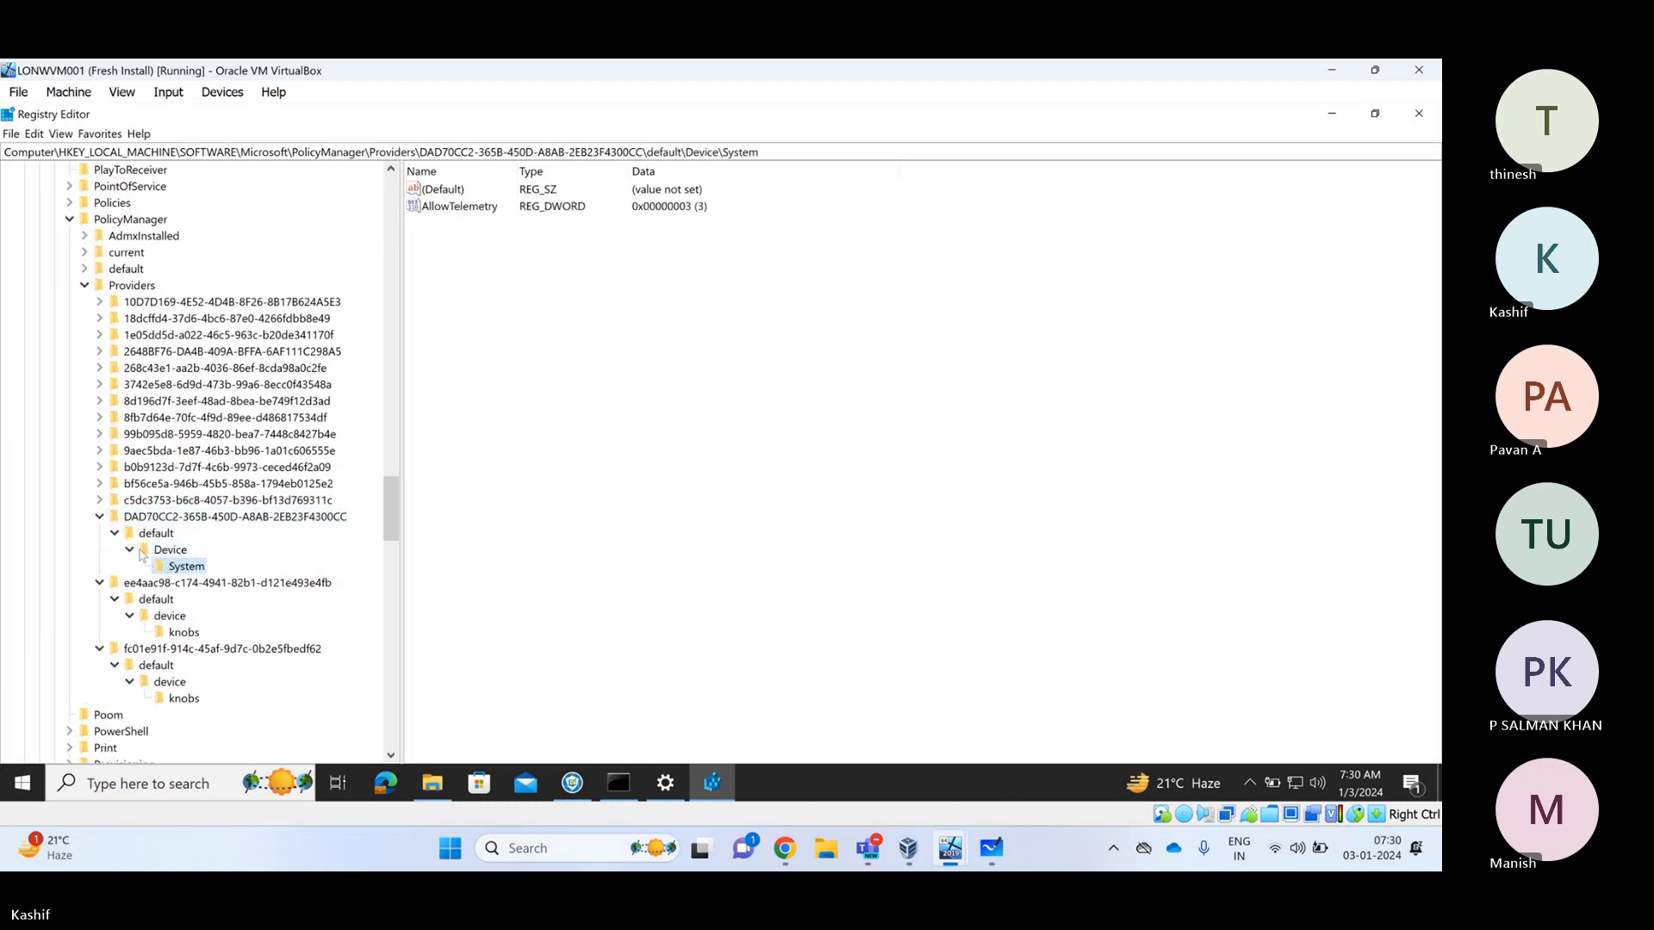
View the knobs values of provider c5dc3753-b6c8-4057-b396-bf13d769311c and expand provider bf56ce5a-946b-45b5-858a-1794eb0125e2 down to its knobs key
{"action": "left_click", "coordinate": [100, 501]}
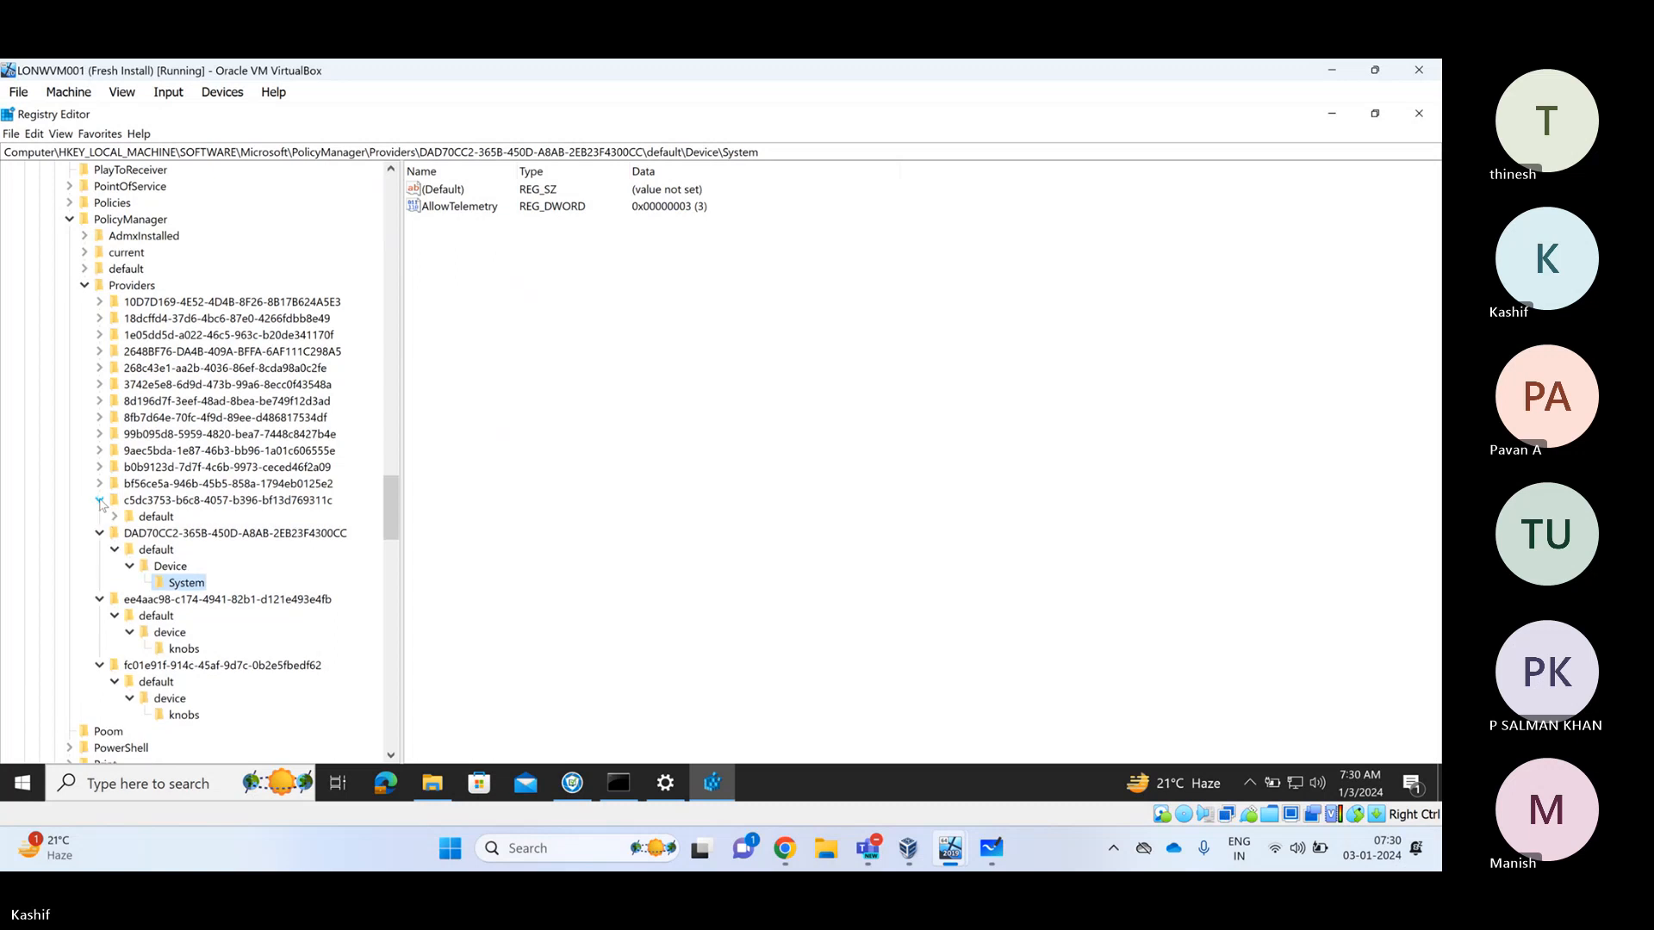
{"action": "left_click", "coordinate": [115, 517]}
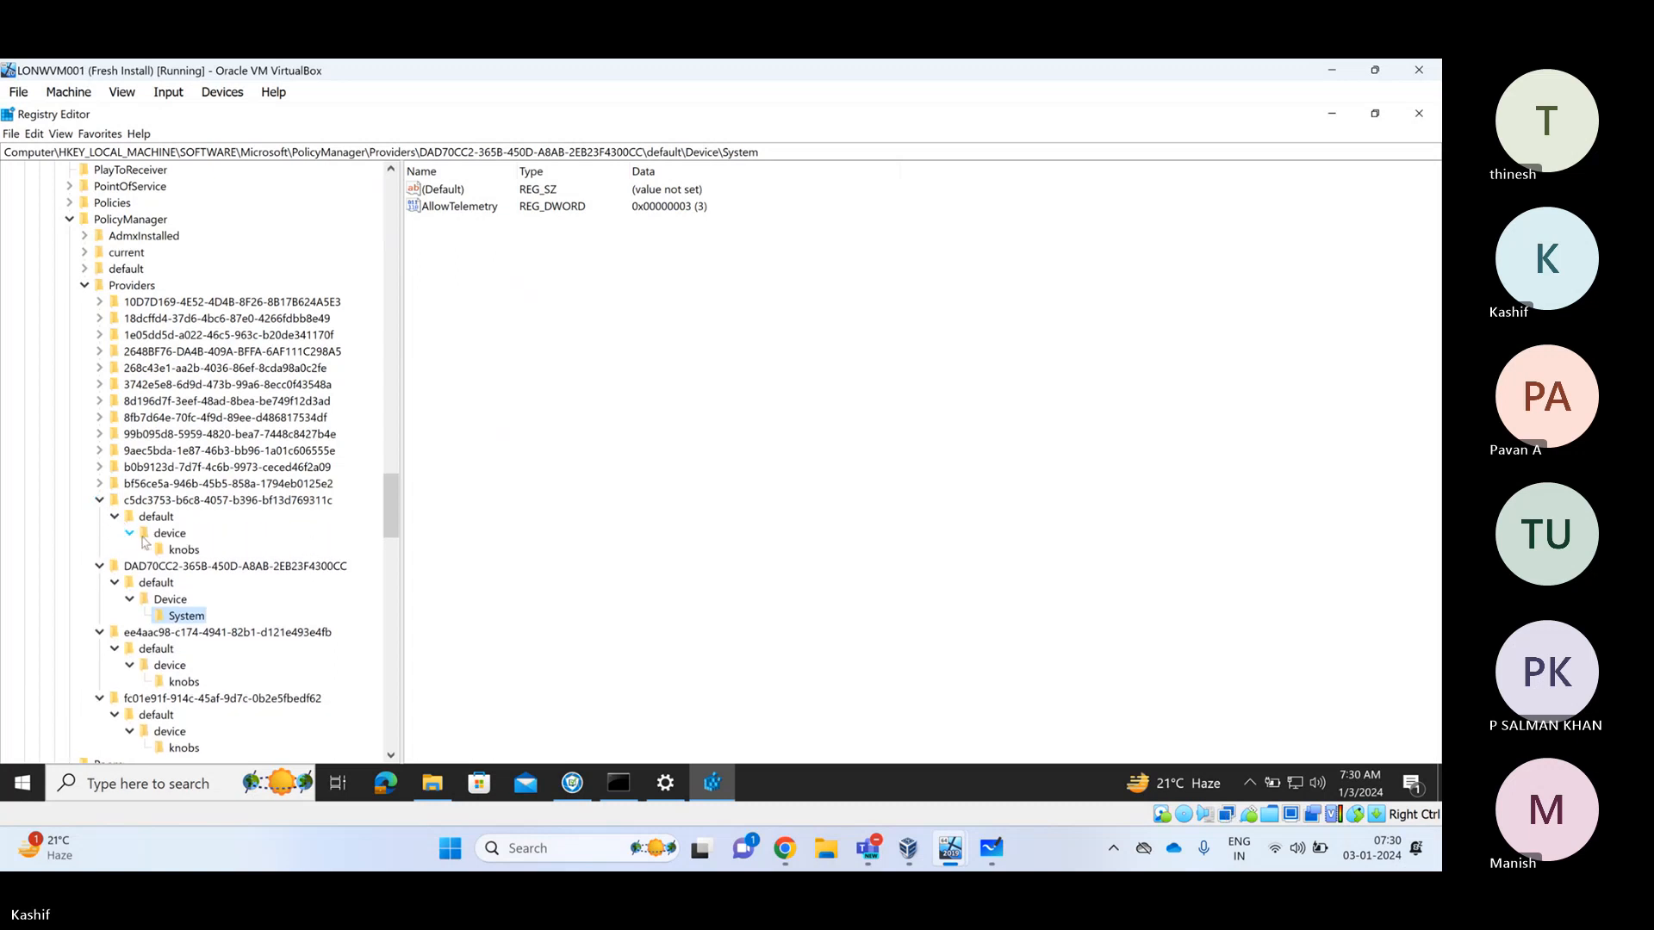
{"action": "left_click", "coordinate": [181, 550]}
{"action": "left_click", "coordinate": [100, 485]}
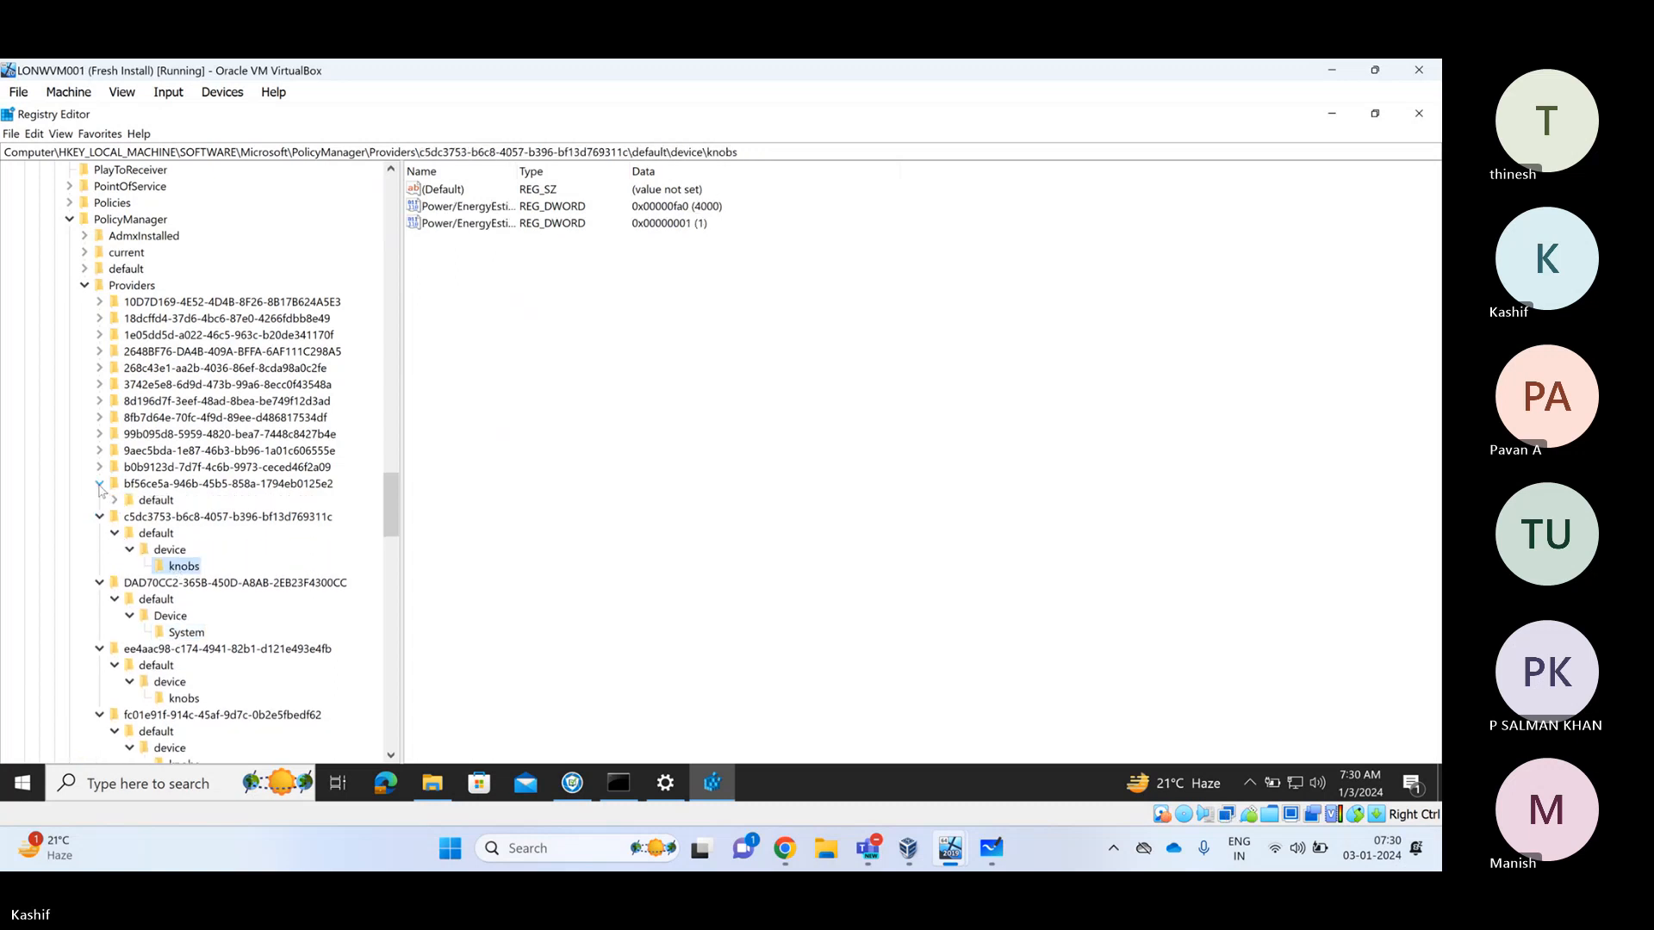
{"action": "left_click", "coordinate": [114, 501]}
{"action": "left_click", "coordinate": [129, 517]}
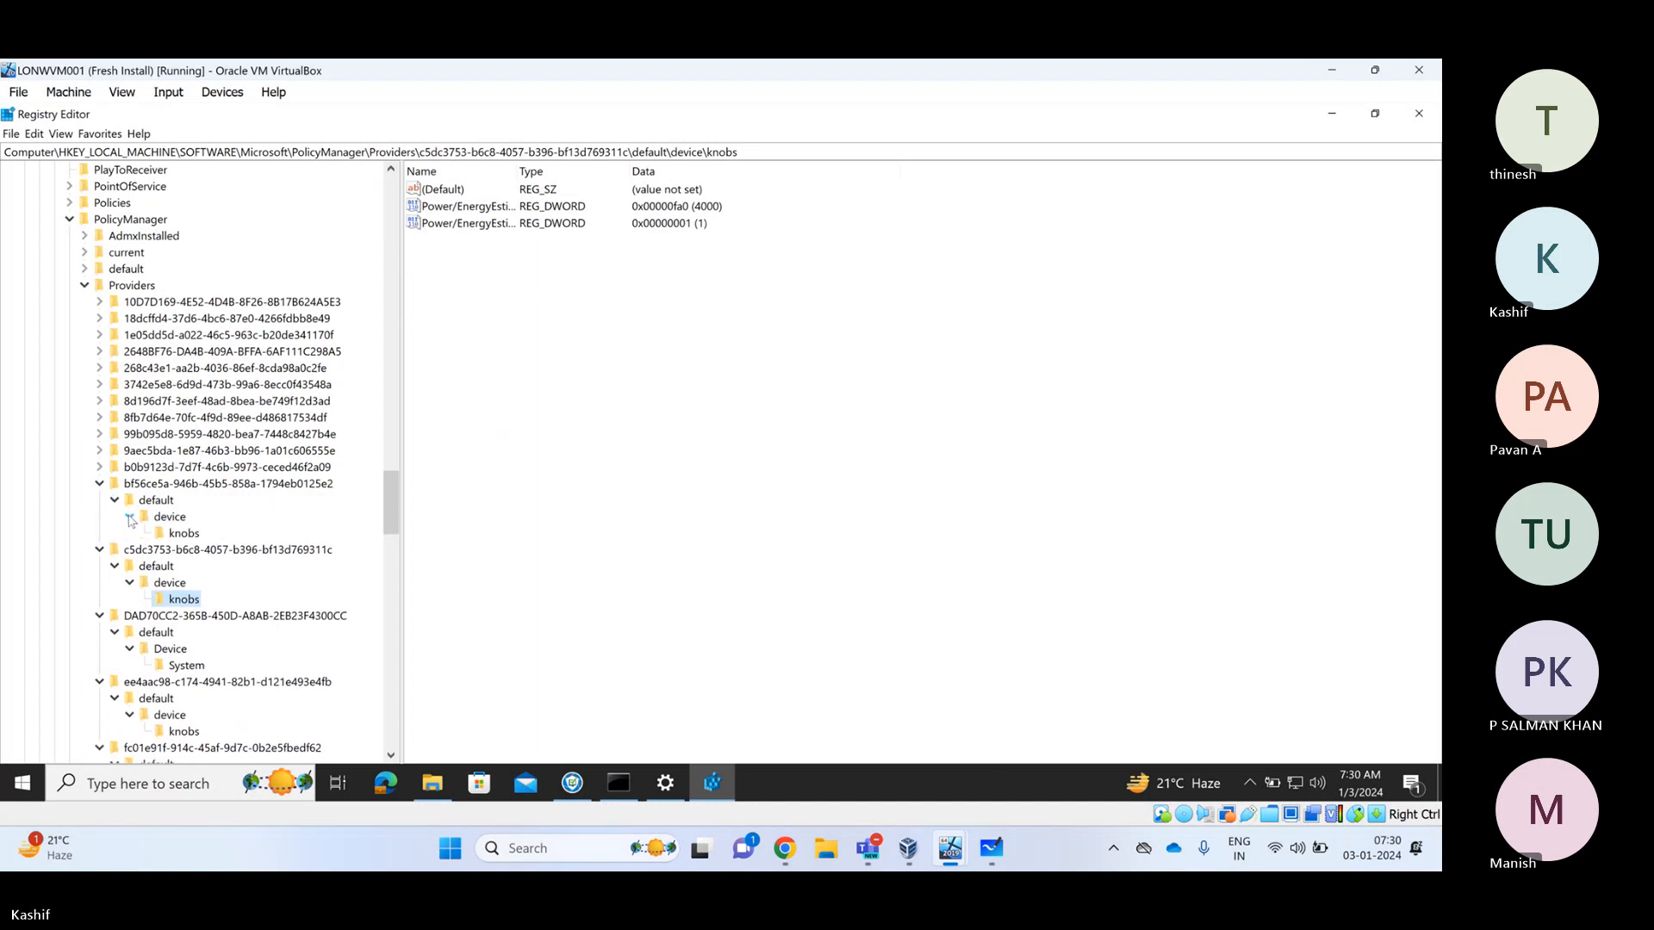
Expand providers b0b9123d-7d7f-4c6b-9973-ceced46f2a09 and 9aec5bda-1e87-46b3-bb96-1a01c606555e down to their knobs keys
{"action": "left_click", "coordinate": [100, 467]}
{"action": "left_click", "coordinate": [115, 484]}
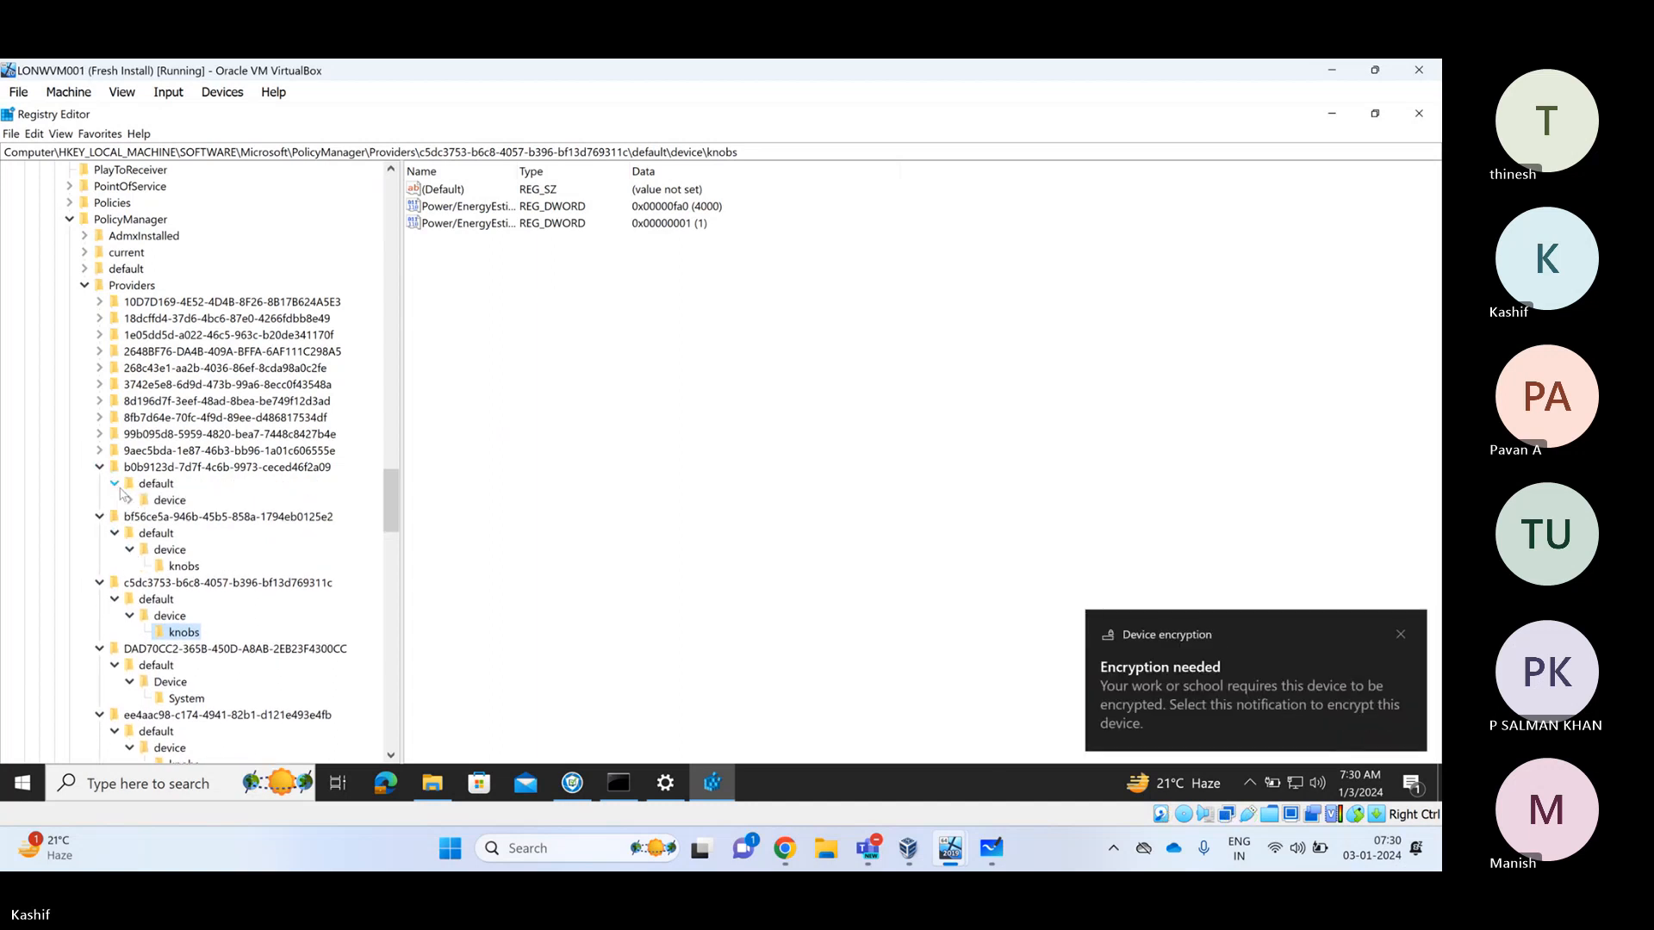
{"action": "left_click", "coordinate": [130, 501]}
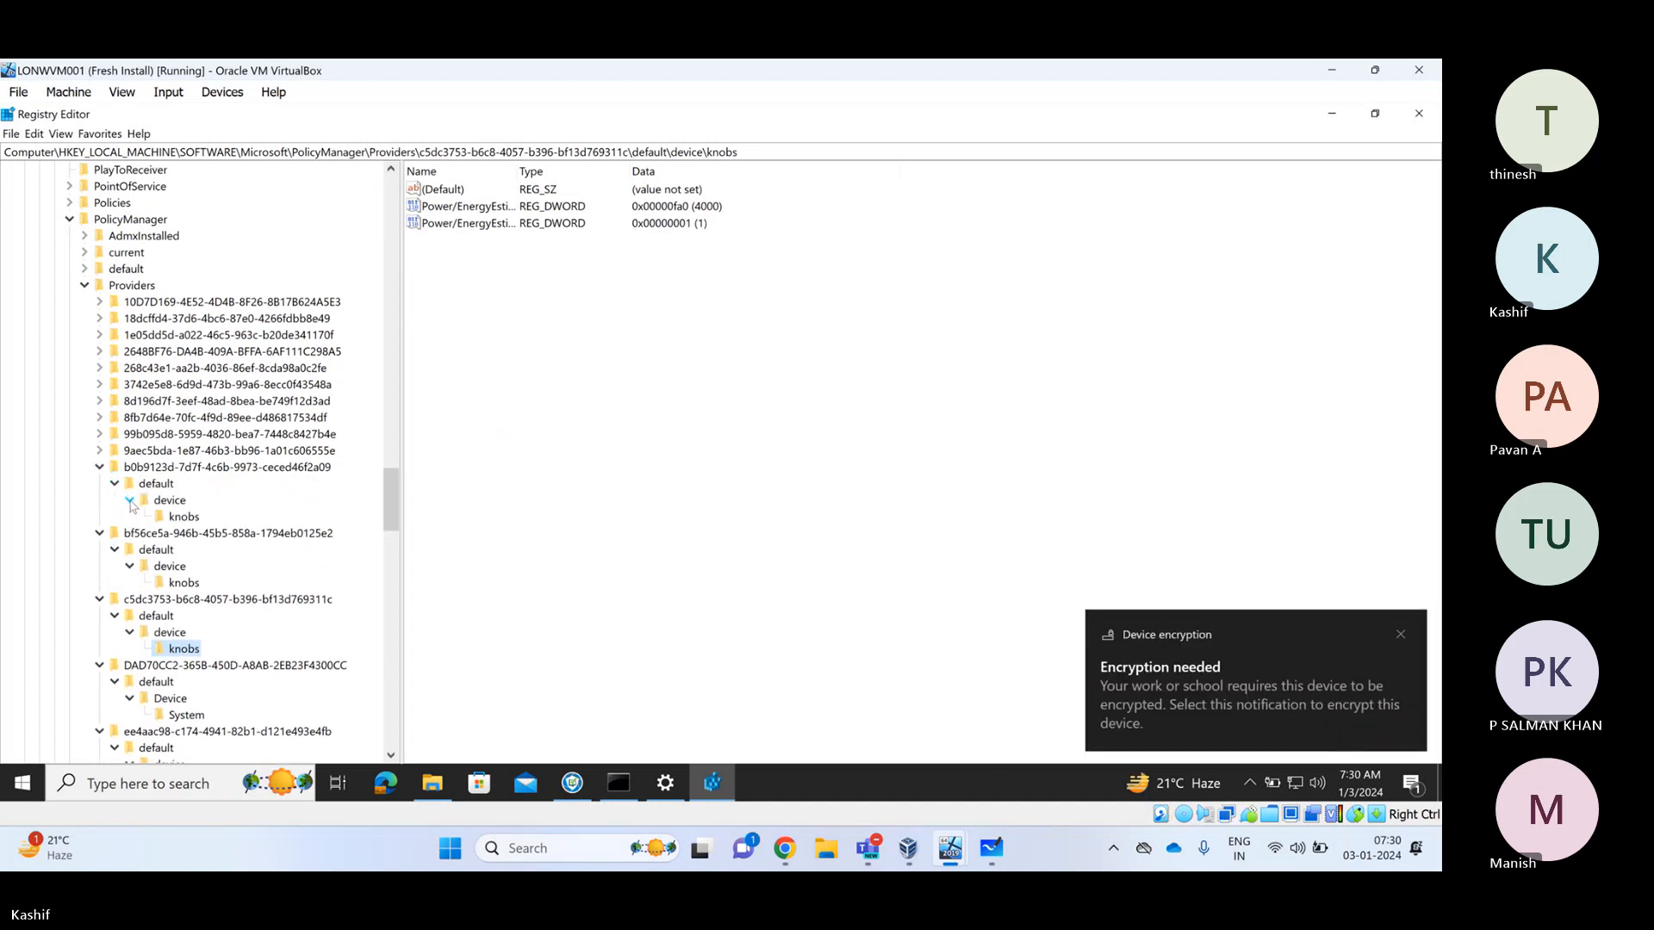
{"action": "left_click", "coordinate": [100, 450]}
{"action": "left_click", "coordinate": [114, 467]}
{"action": "left_click", "coordinate": [130, 483]}
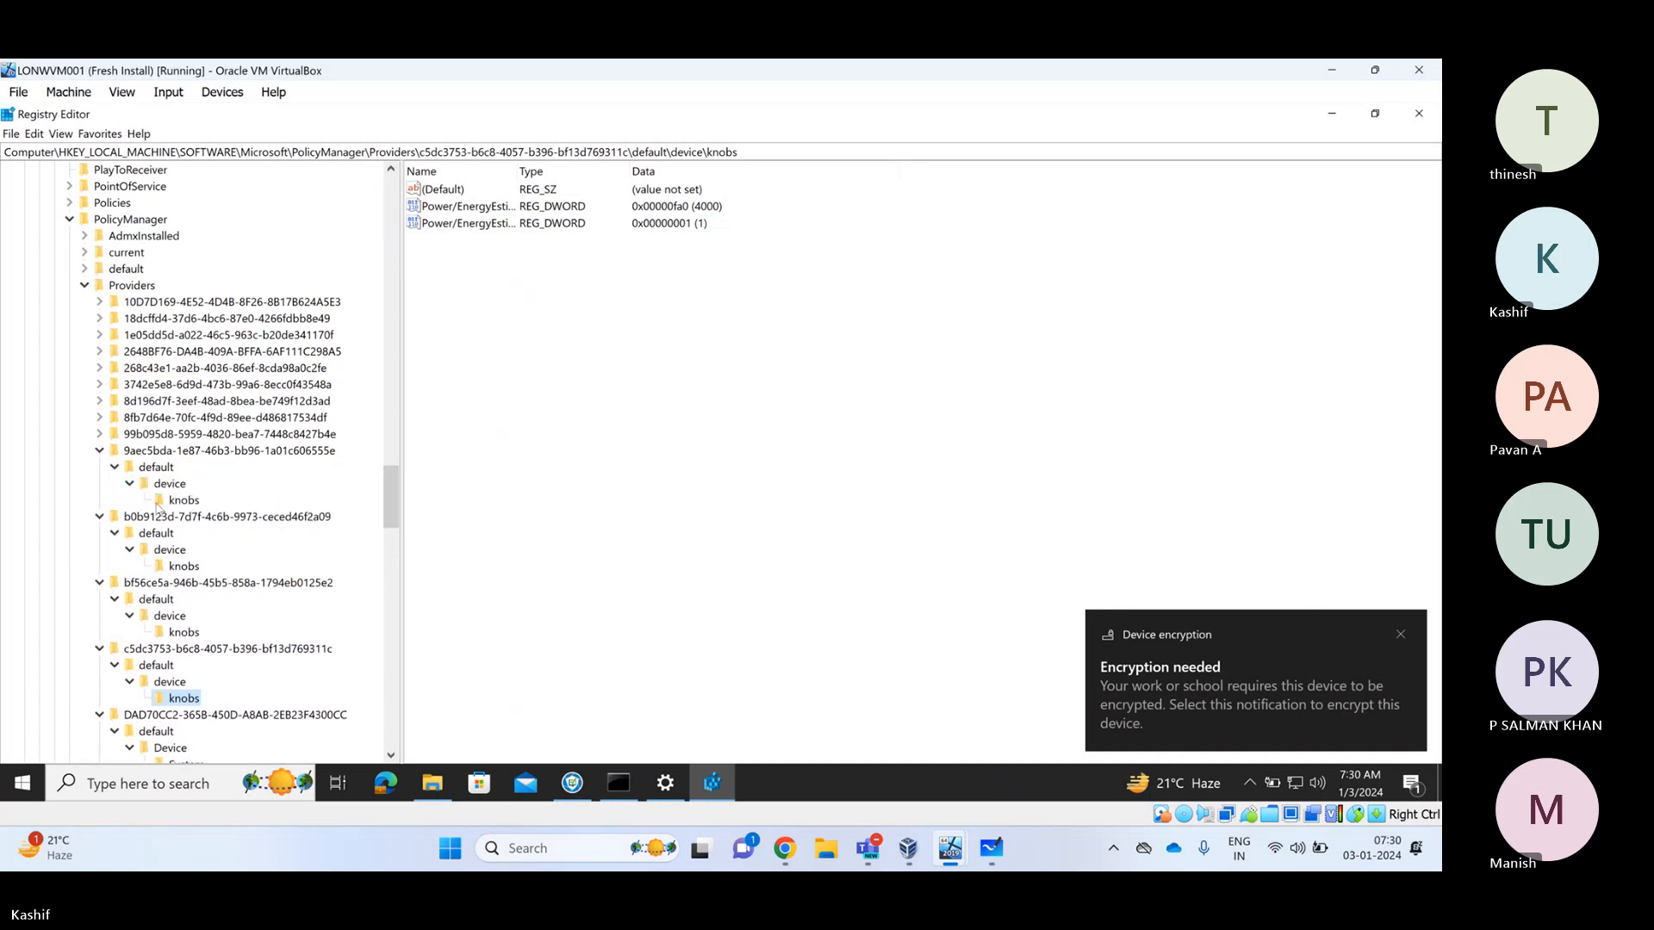
Expand providers 99b095d8-5959-4820-bea7-7448c8427b4e and 8fb7d64e-70fc-4f9d-89ee-d486817534df down to their knobs keys
{"action": "left_click", "coordinate": [100, 434]}
{"action": "left_click", "coordinate": [115, 450]}
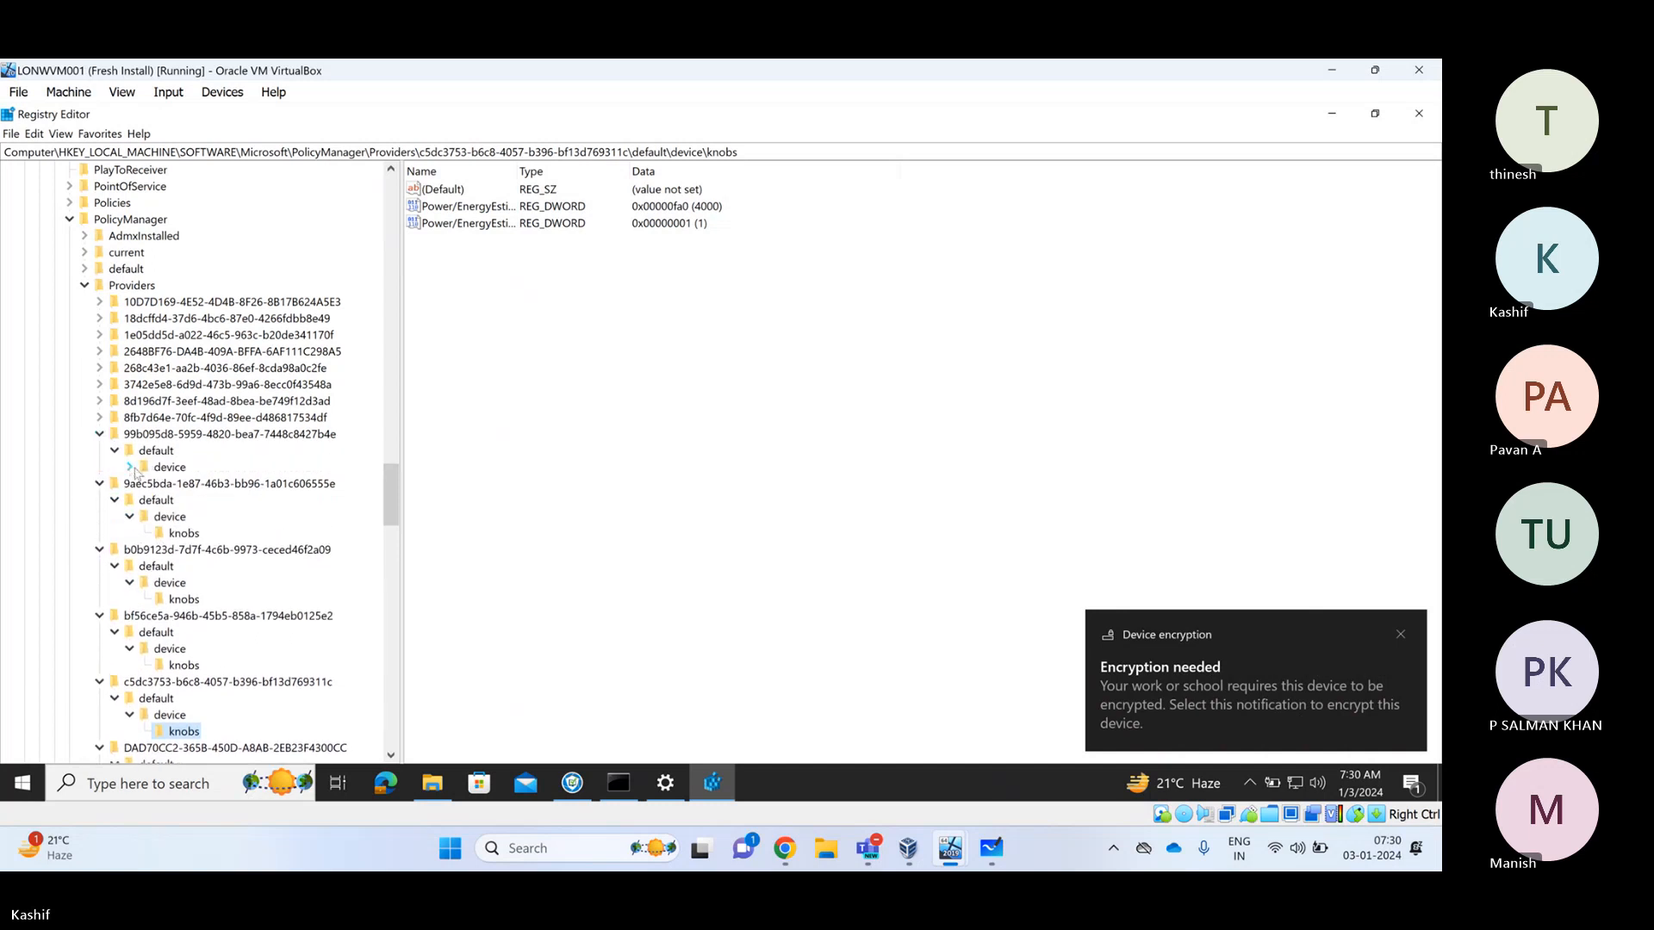
{"action": "left_click", "coordinate": [130, 467]}
{"action": "left_click", "coordinate": [100, 418]}
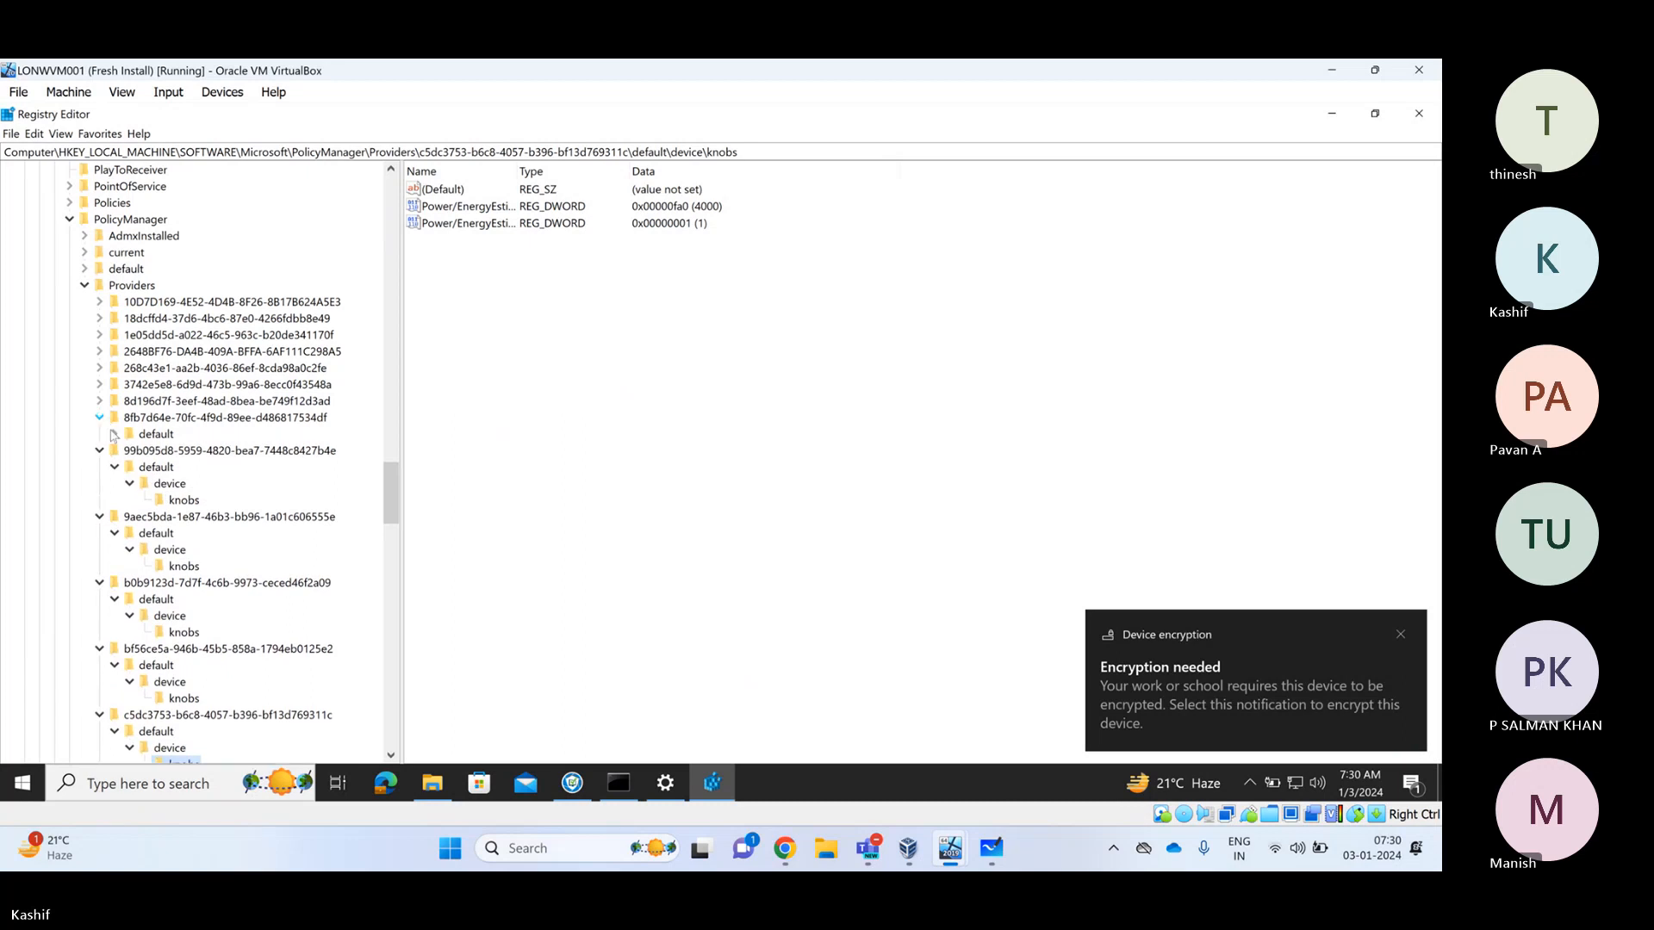
{"action": "left_click", "coordinate": [114, 434]}
{"action": "left_click", "coordinate": [130, 451]}
Expand providers 8d196d7f-3eef-48ad-8bea-be749f12d3ad and 3742e5e8-6d9d-473b-99a6-8ecc0f43548a down to their knobs keys
{"action": "left_click", "coordinate": [100, 401]}
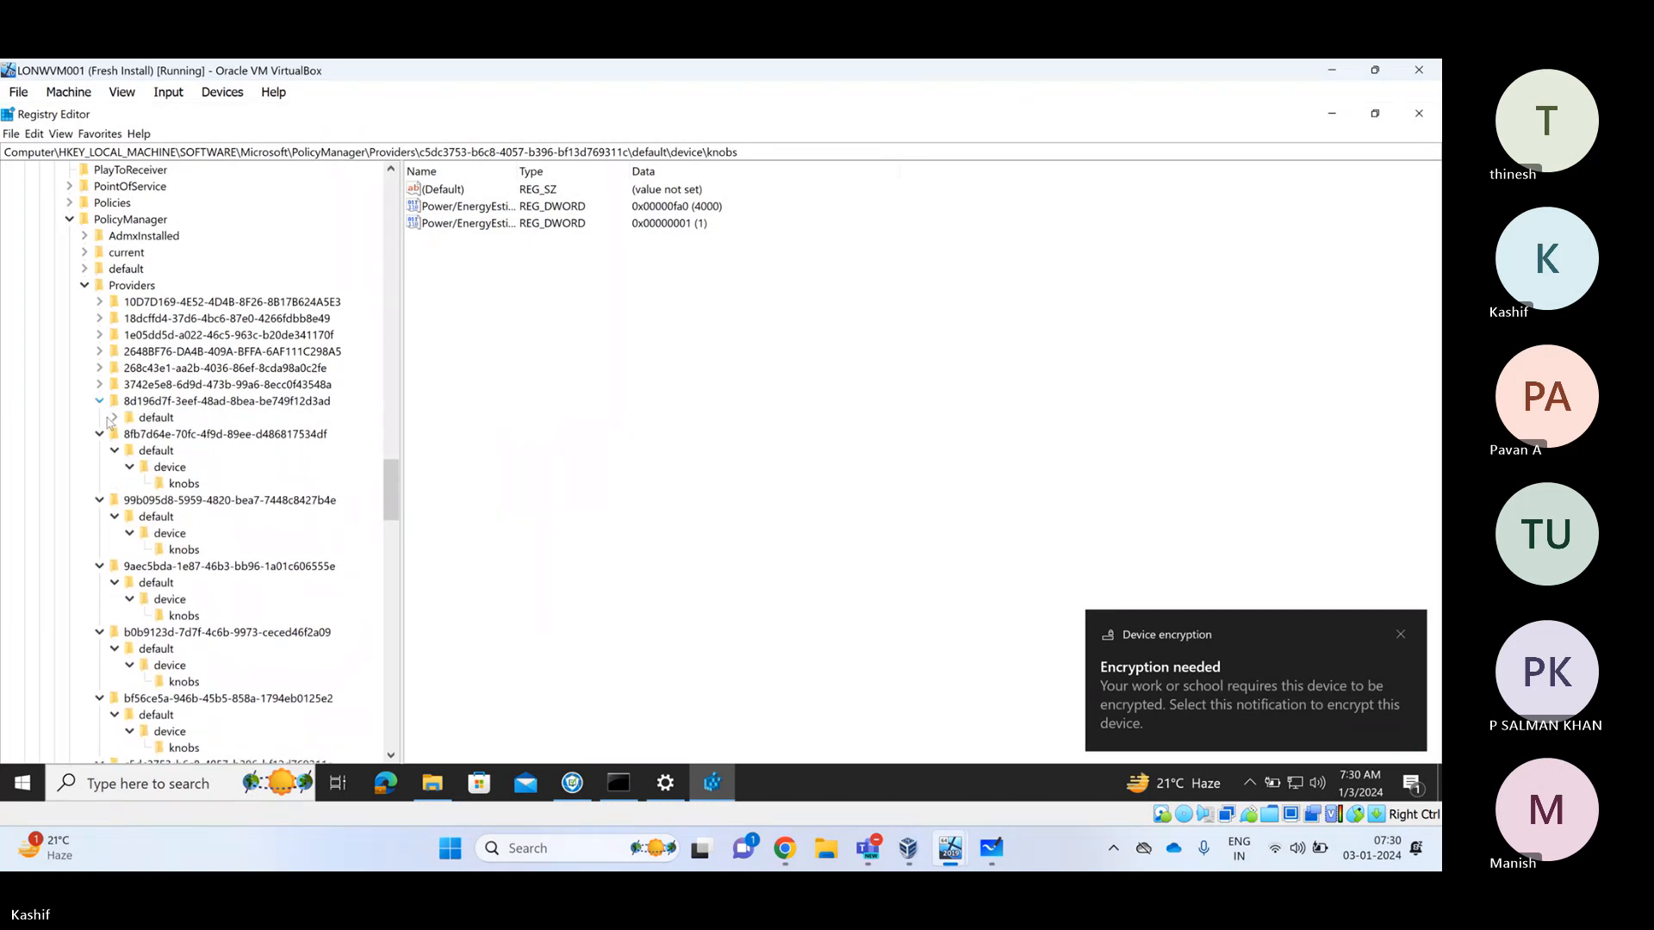
{"action": "left_click", "coordinate": [115, 418]}
{"action": "left_click", "coordinate": [130, 434]}
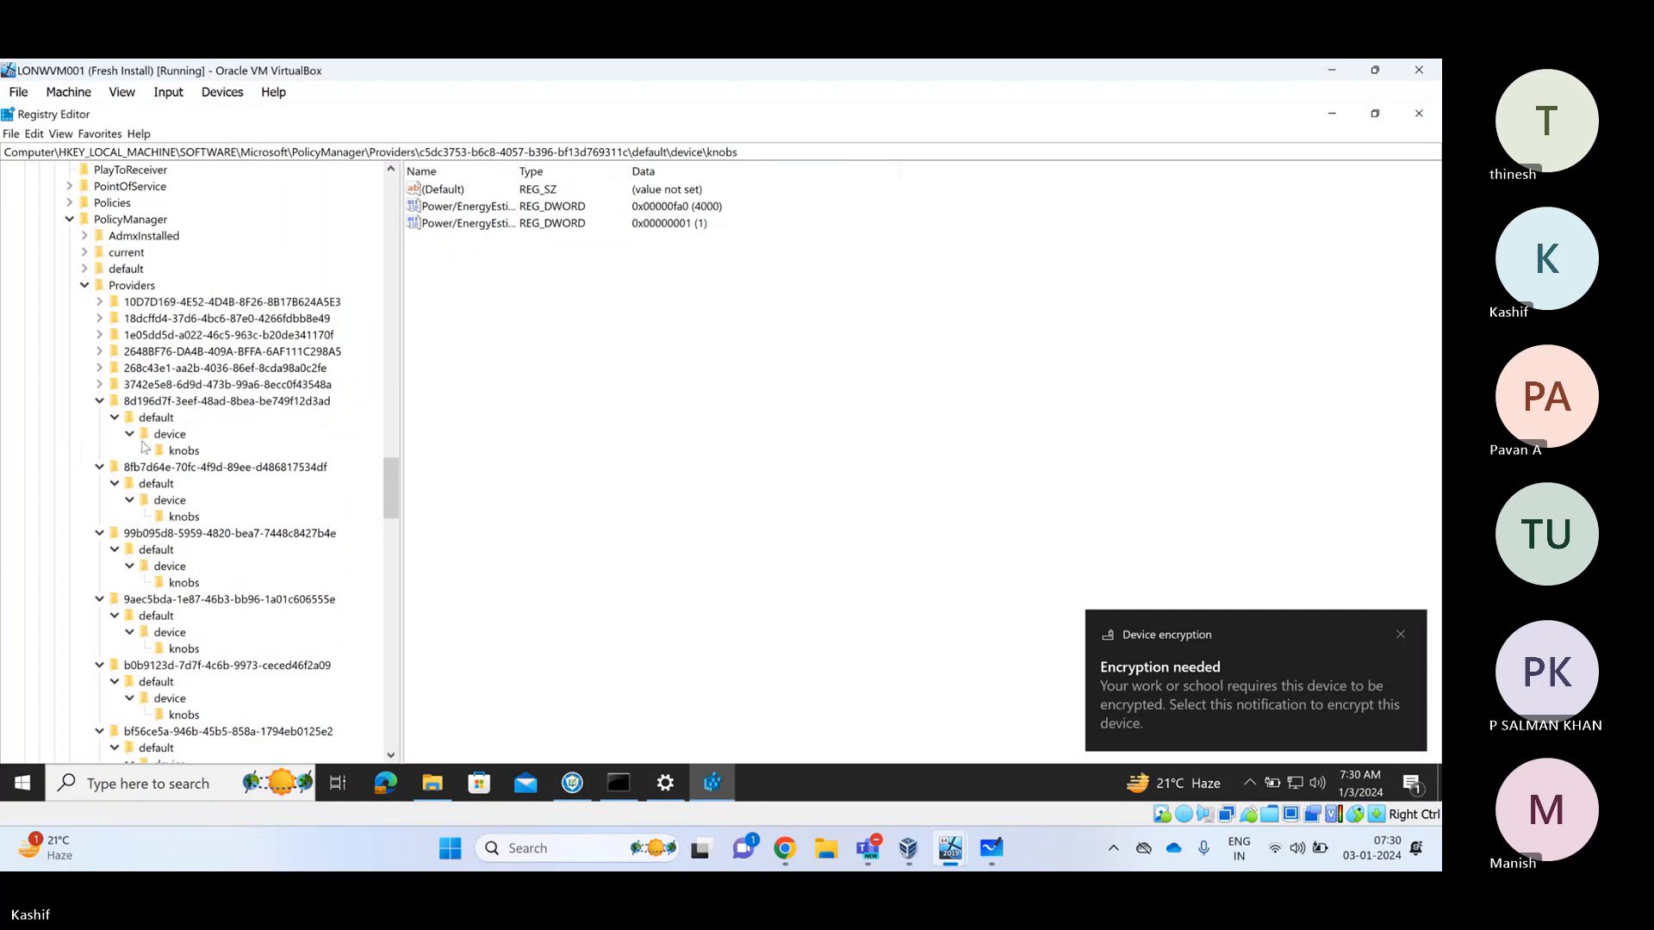
{"action": "left_click", "coordinate": [99, 384]}
{"action": "left_click", "coordinate": [114, 402]}
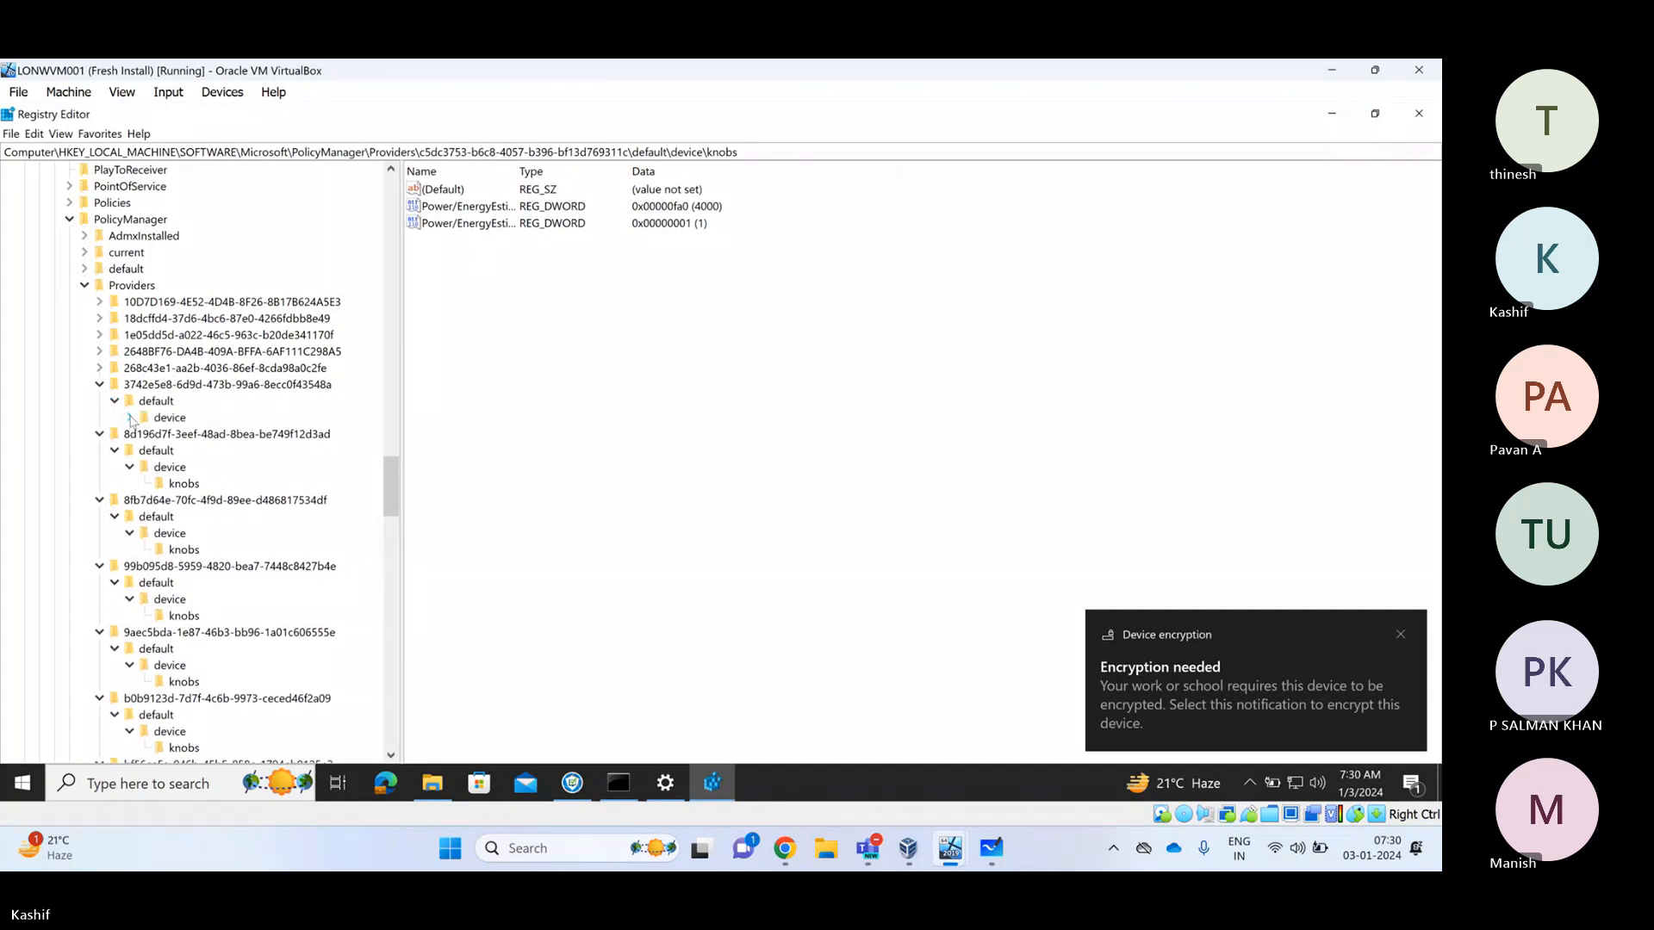
{"action": "left_click", "coordinate": [130, 418]}
Expand provider 268c43e1-aa2b-4036-86ef-8cda98a0c2fe down to knobs and view the DeviceLock key of provider 2648BF76-DA4B-409A-BFFA-6AF111C298A5
{"action": "left_click", "coordinate": [100, 368]}
{"action": "left_click", "coordinate": [115, 384]}
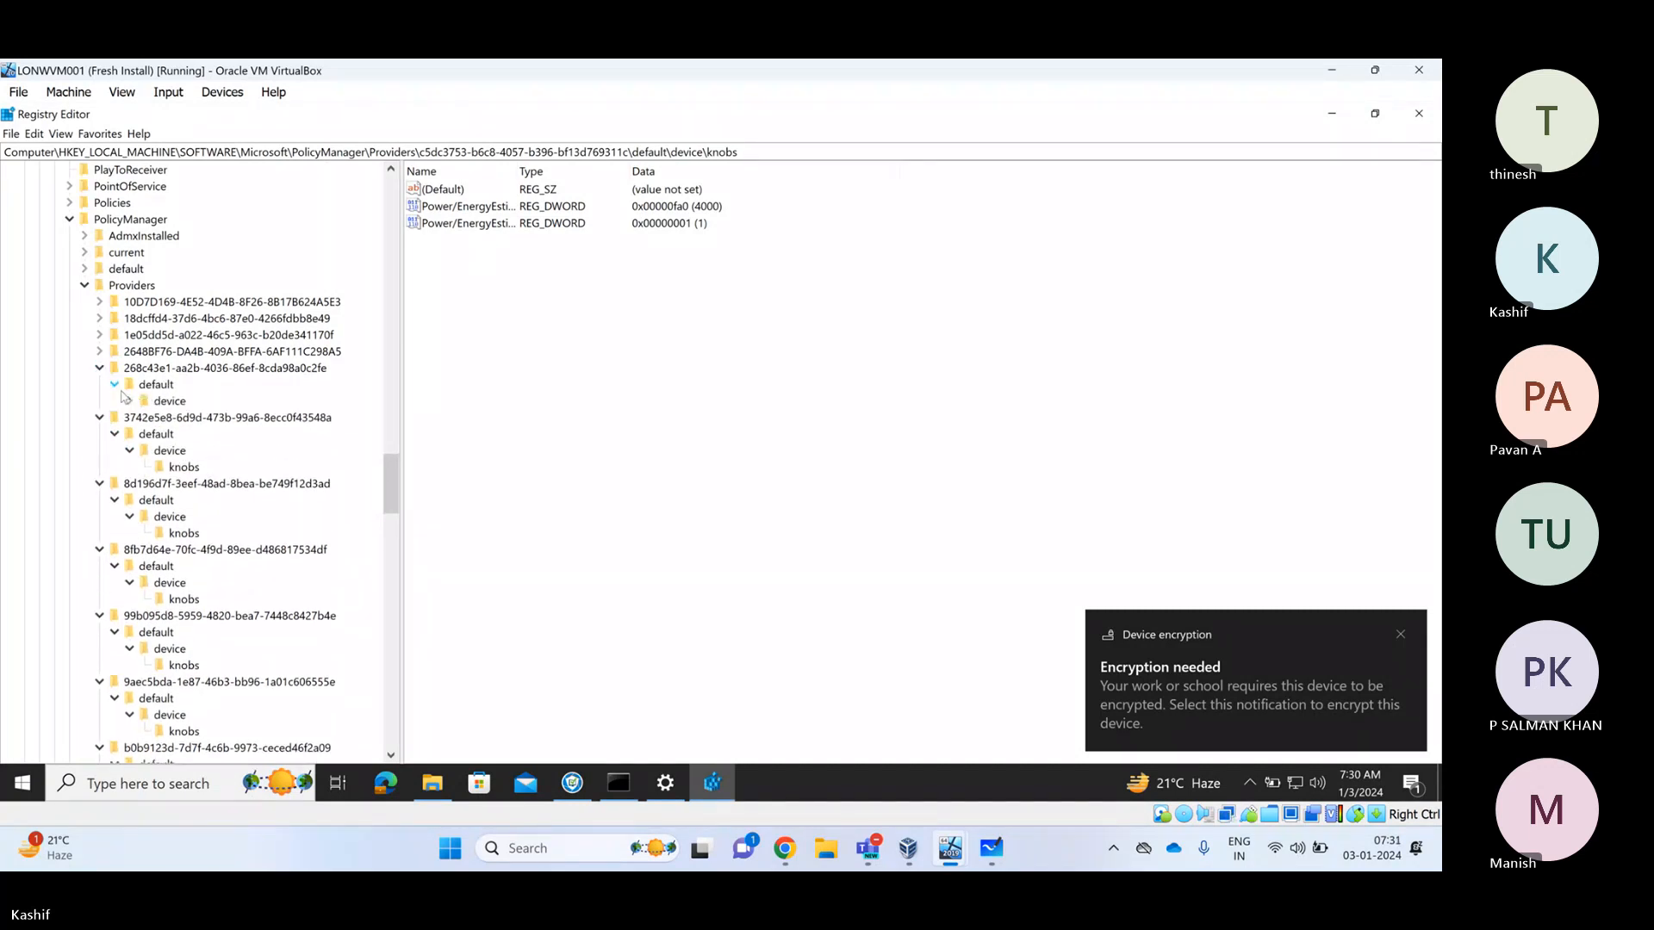
{"action": "left_click", "coordinate": [130, 401]}
{"action": "left_click", "coordinate": [100, 351]}
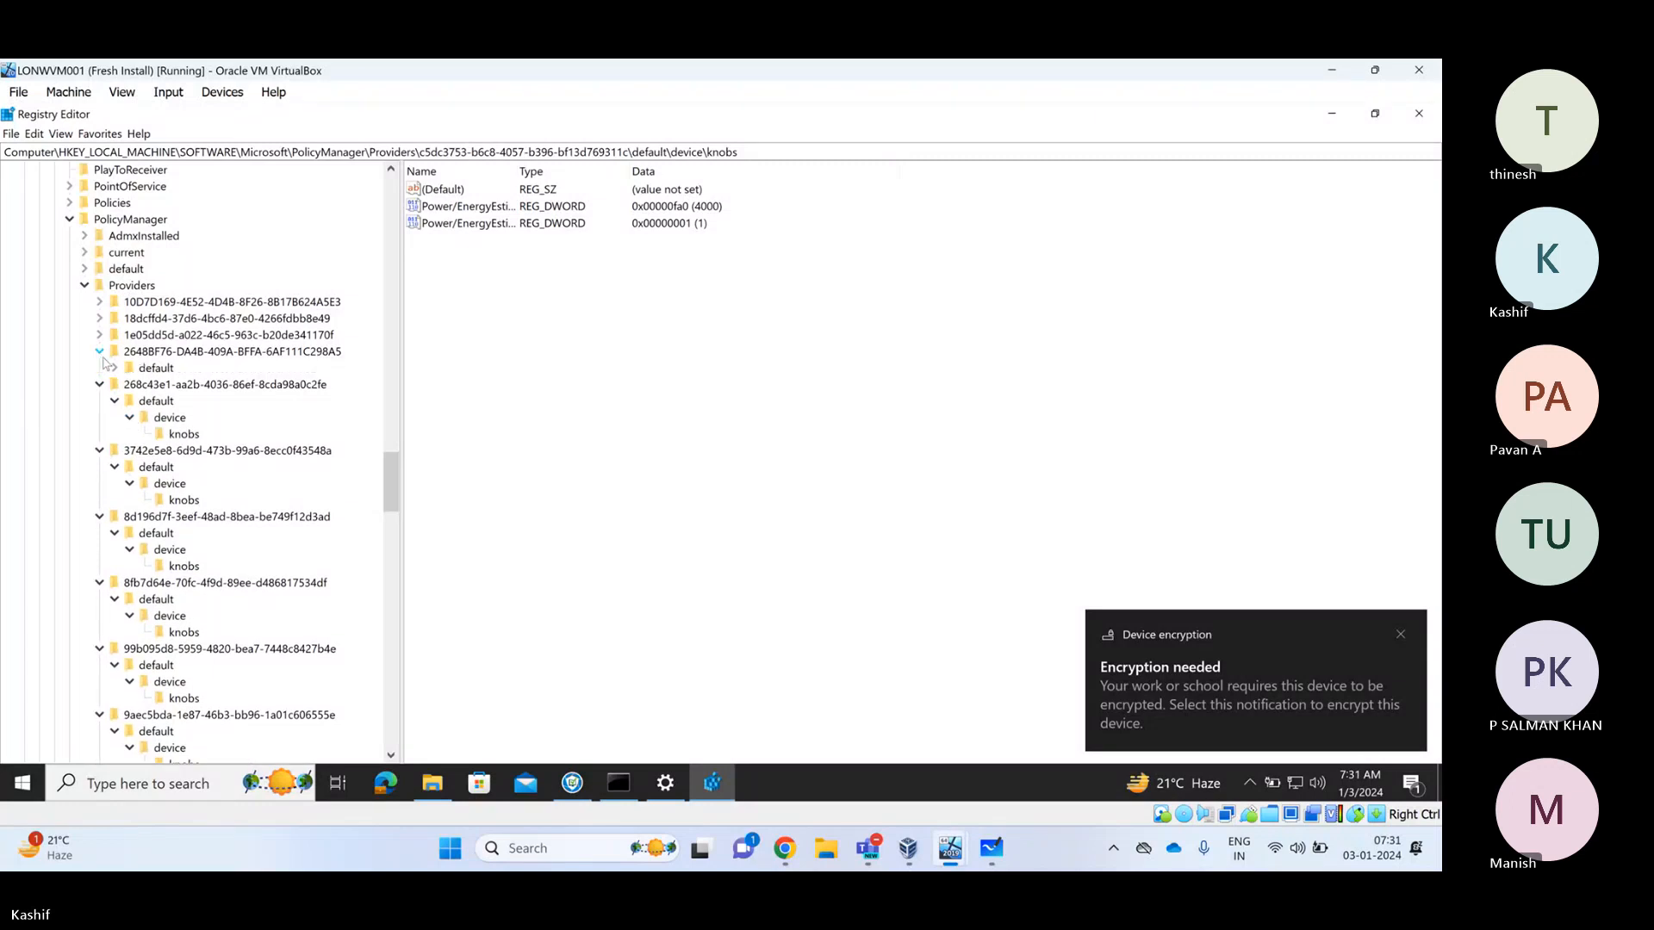
{"action": "left_click", "coordinate": [115, 368]}
{"action": "left_click", "coordinate": [129, 384]}
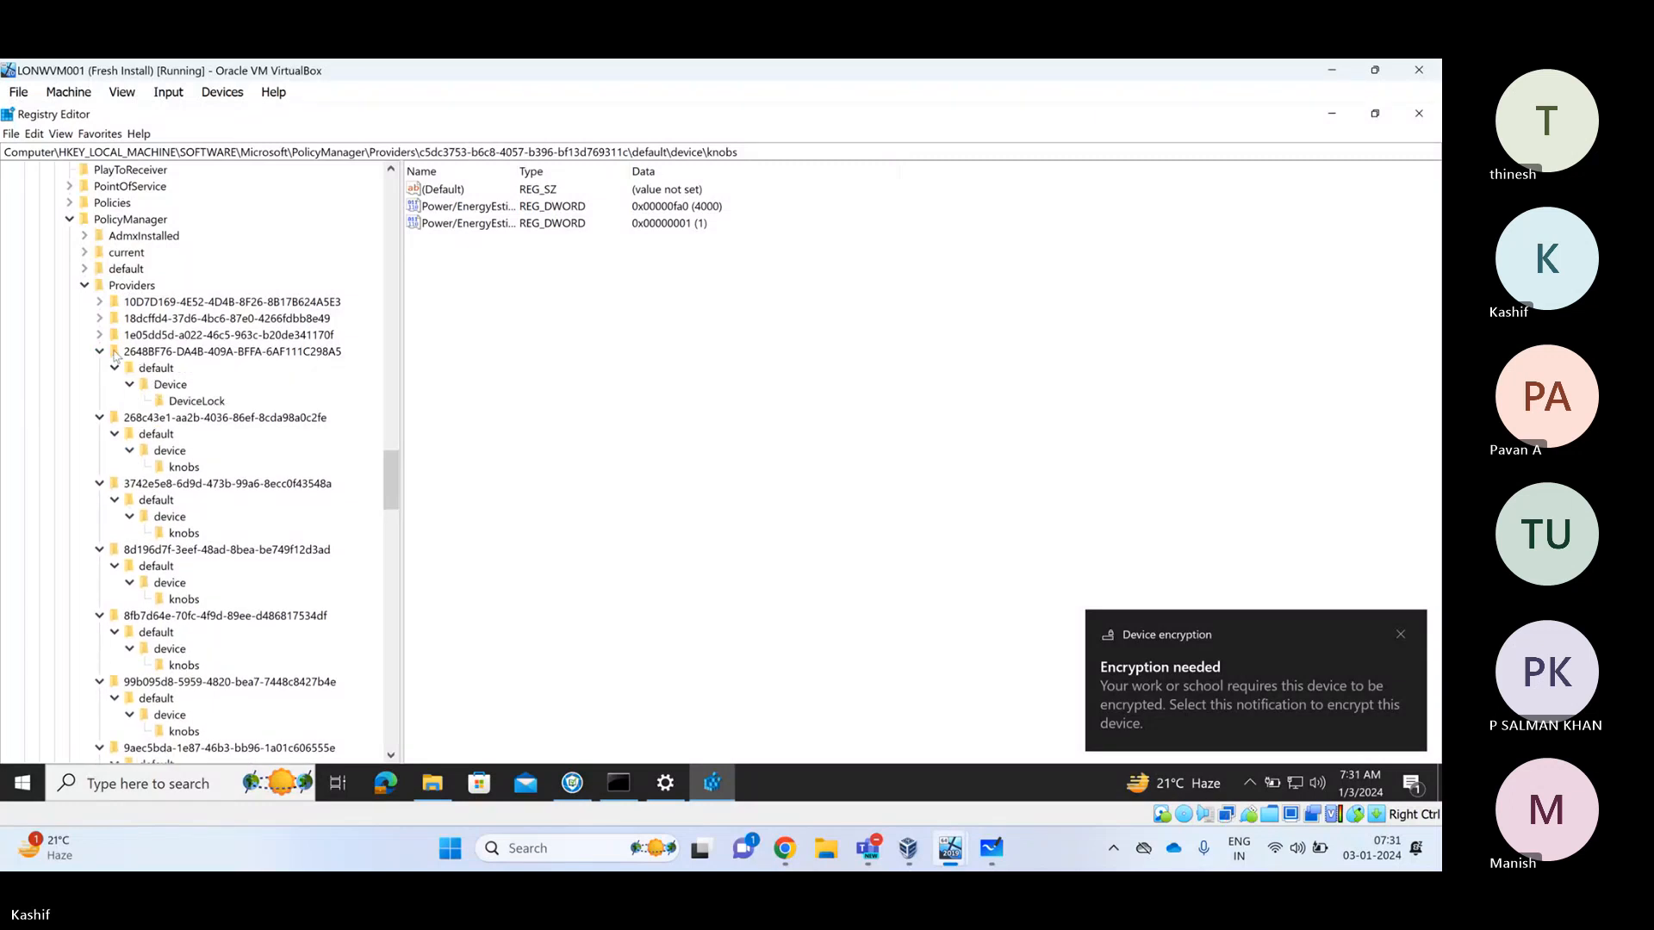
{"action": "left_click", "coordinate": [176, 401]}
Expand providers 1e05dd5d-a022-46c5-963c-b20de341170f and 18dcffd4-37d6-4bc6-87e0-4266fdbb8e49 down to their knobs keys
{"action": "left_click", "coordinate": [100, 335]}
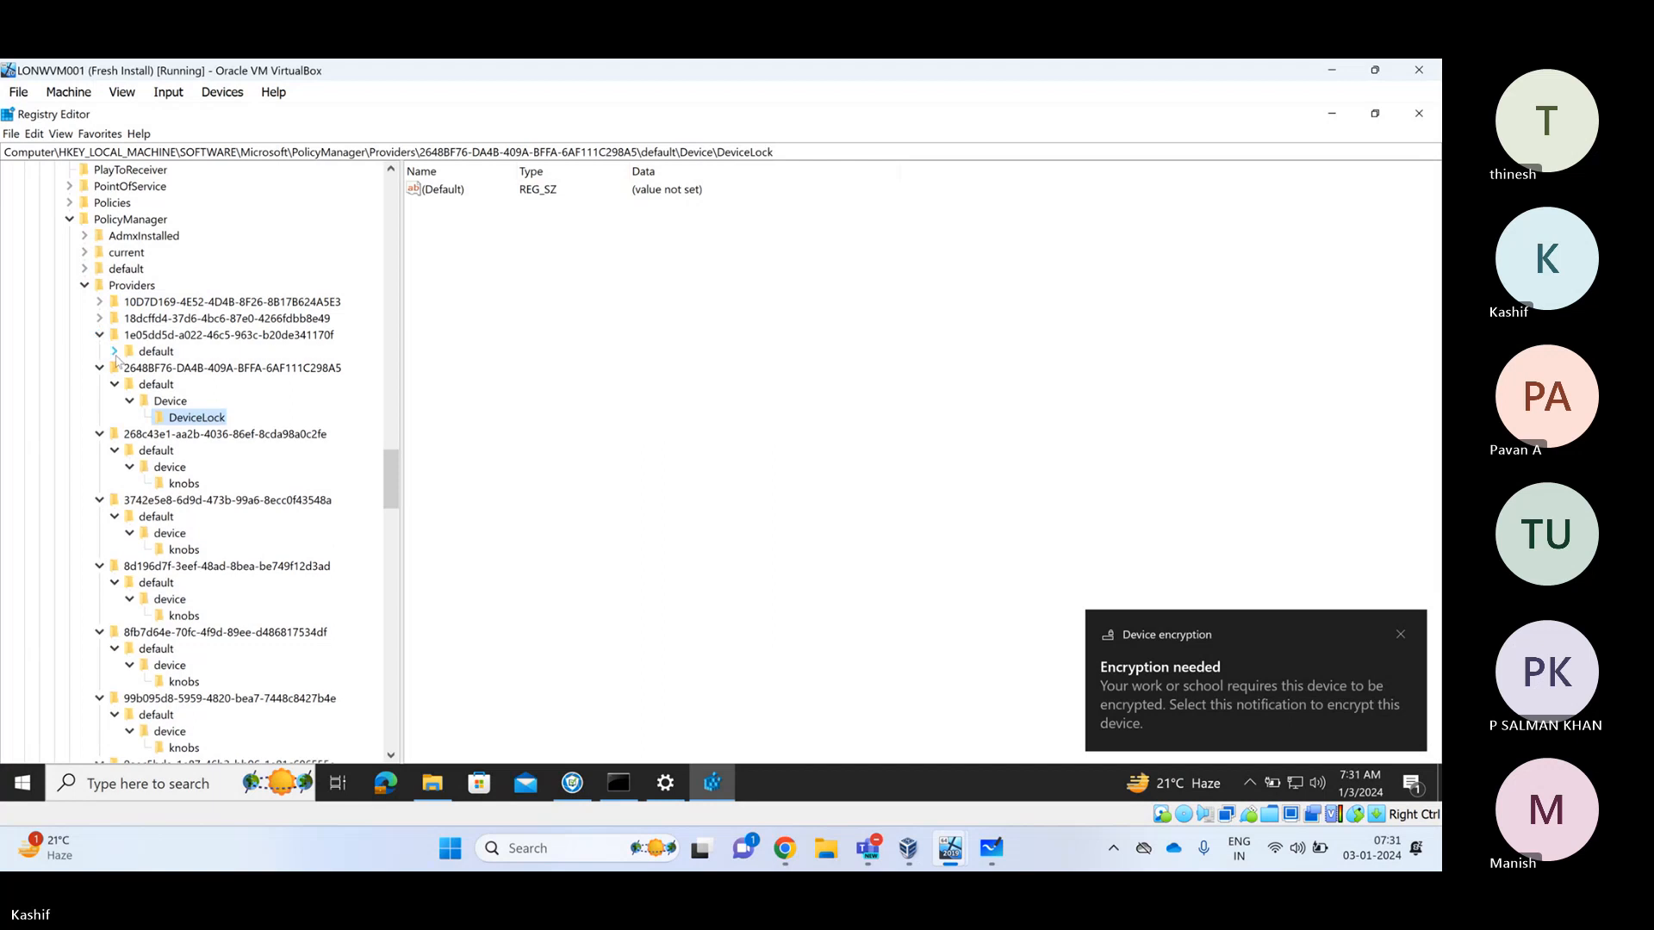
{"action": "left_click", "coordinate": [116, 352]}
{"action": "left_click", "coordinate": [130, 368]}
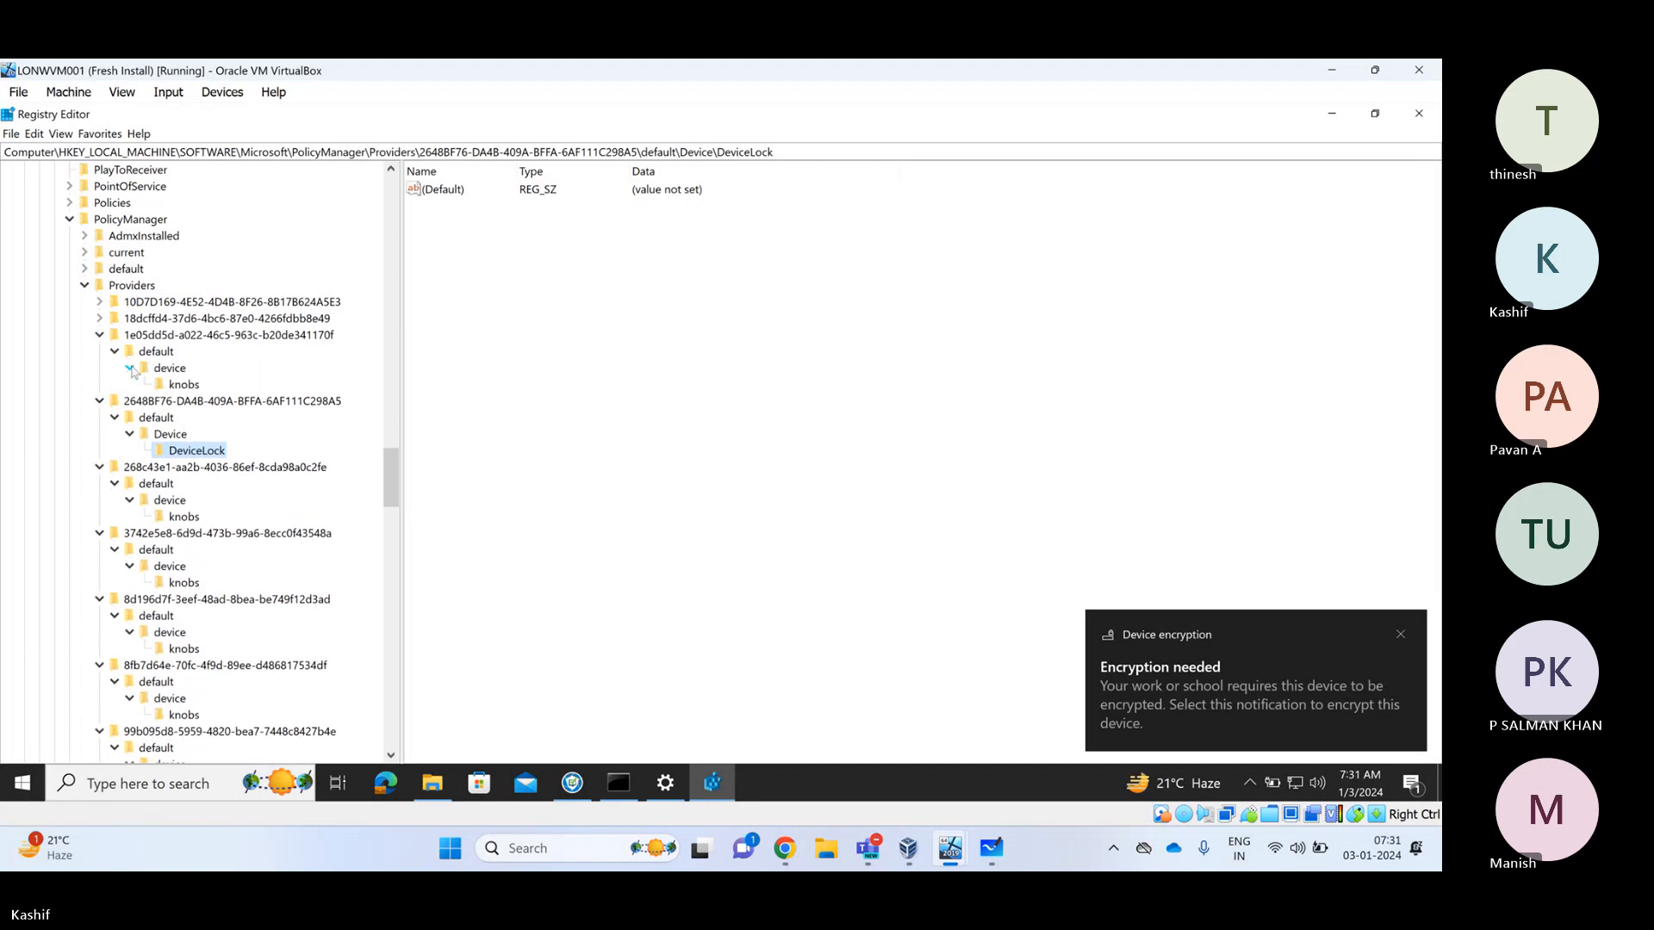
{"action": "left_click", "coordinate": [100, 318]}
{"action": "left_click", "coordinate": [116, 335]}
{"action": "left_click", "coordinate": [130, 351]}
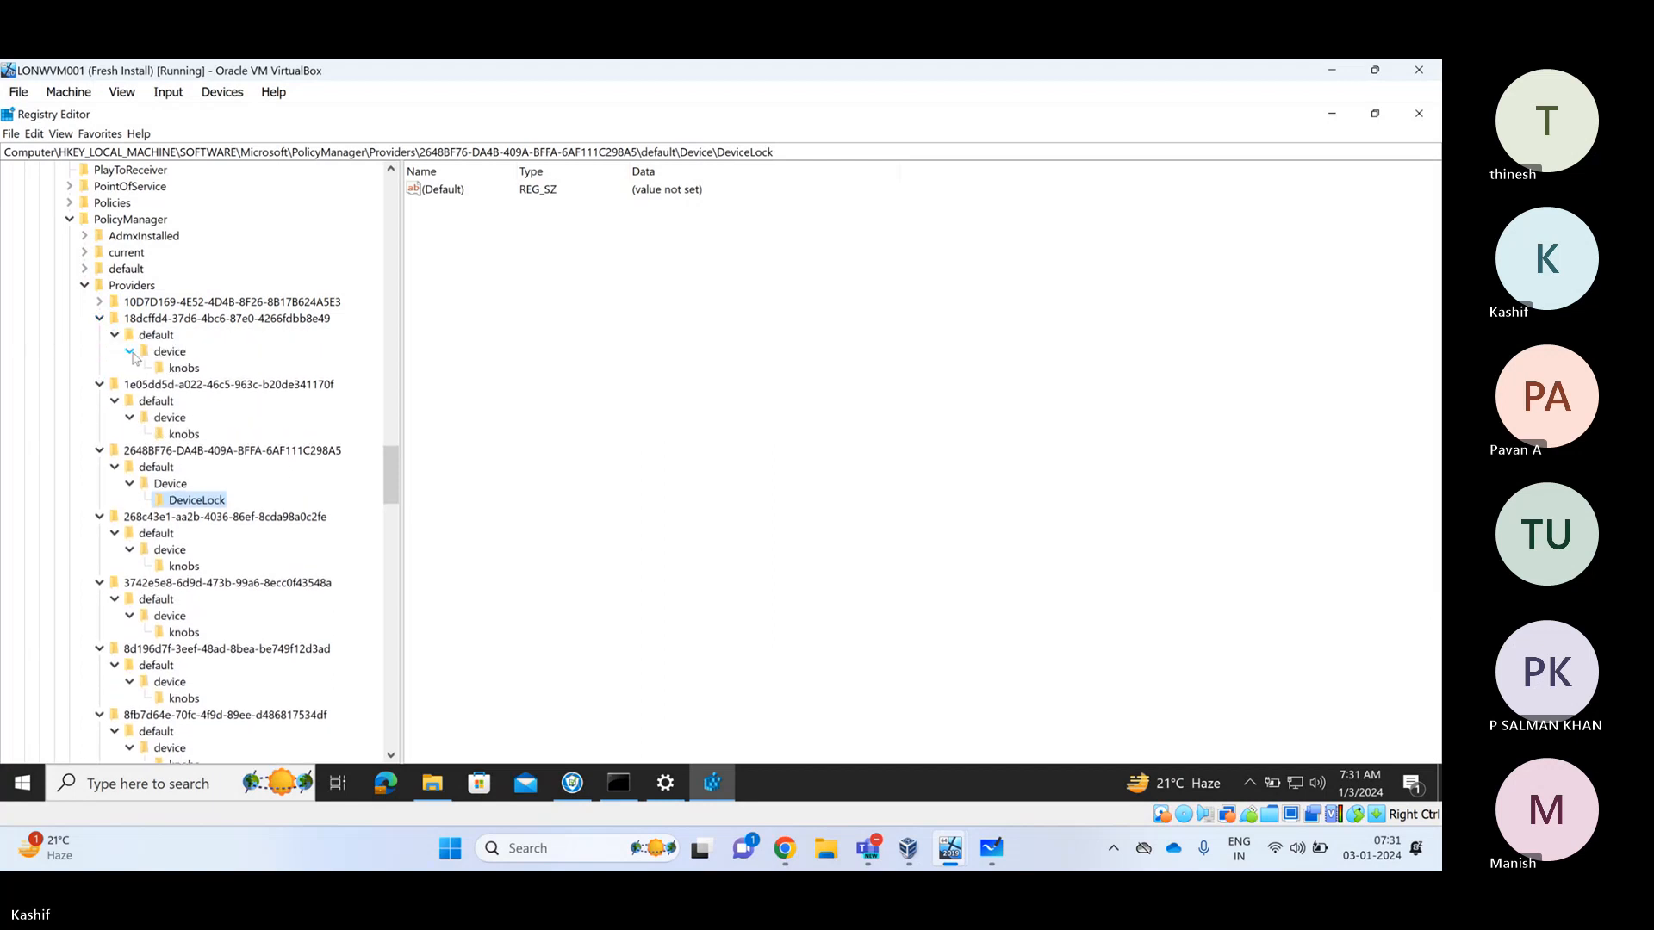
Expand provider 10D7D169-4E52-4D4B-8F26-8B17B624A5E3 down to the policy areas under its Device key and select Device
{"action": "left_click", "coordinate": [100, 301]}
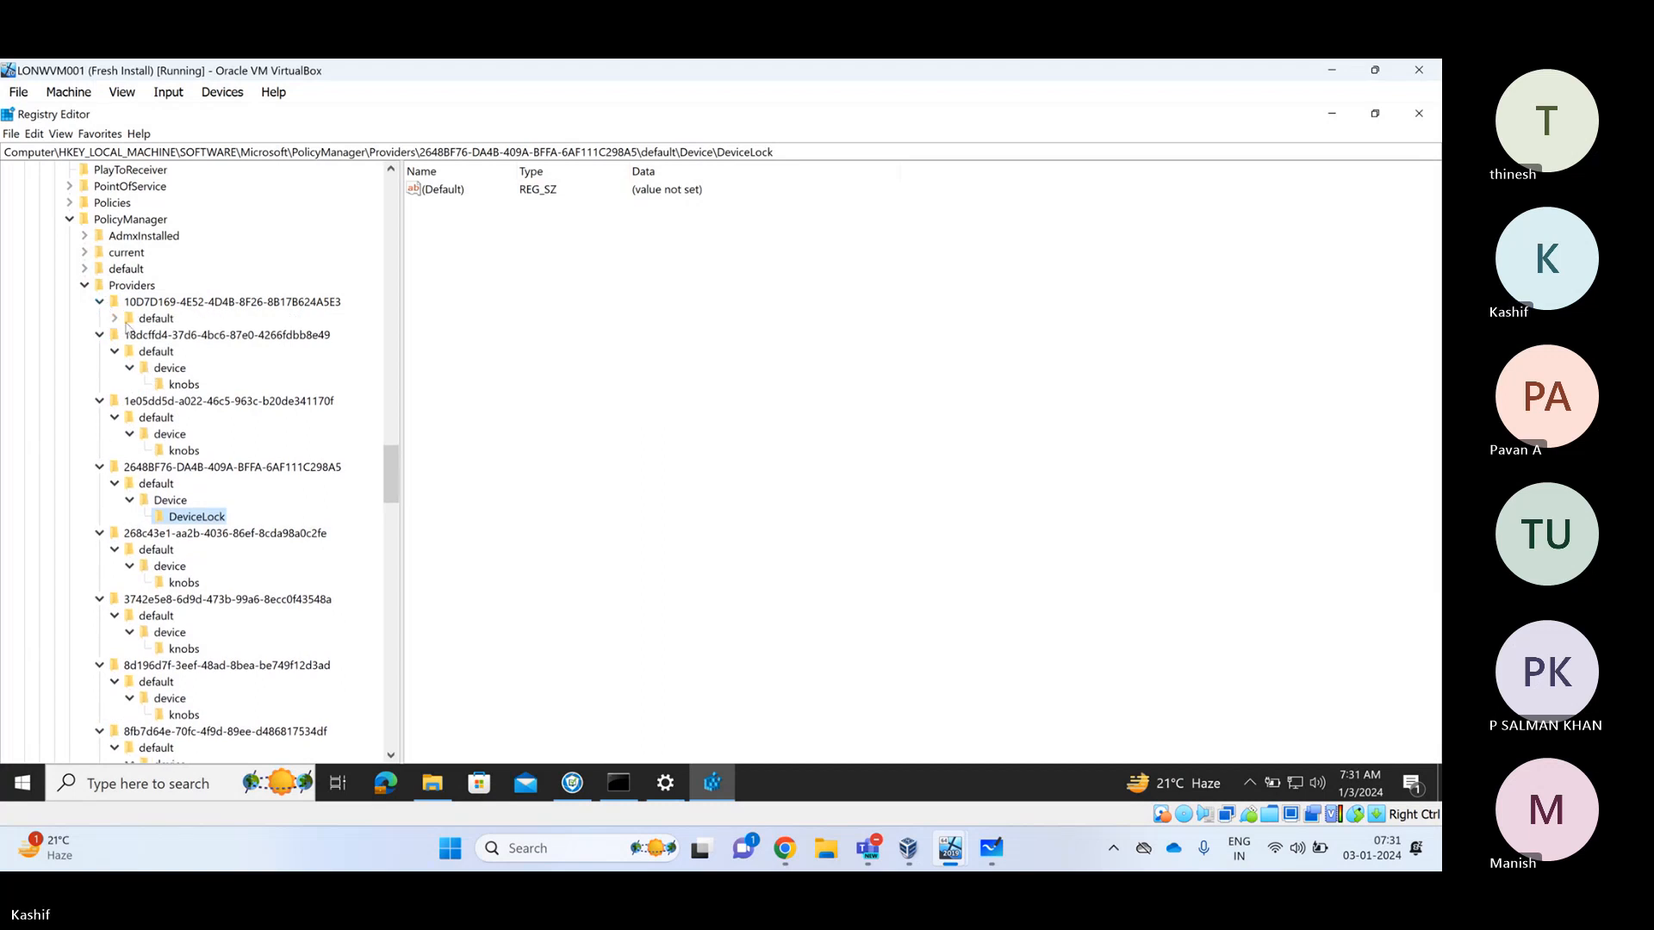
{"action": "left_click", "coordinate": [130, 318]}
{"action": "left_click", "coordinate": [116, 319]}
{"action": "left_click", "coordinate": [130, 335]}
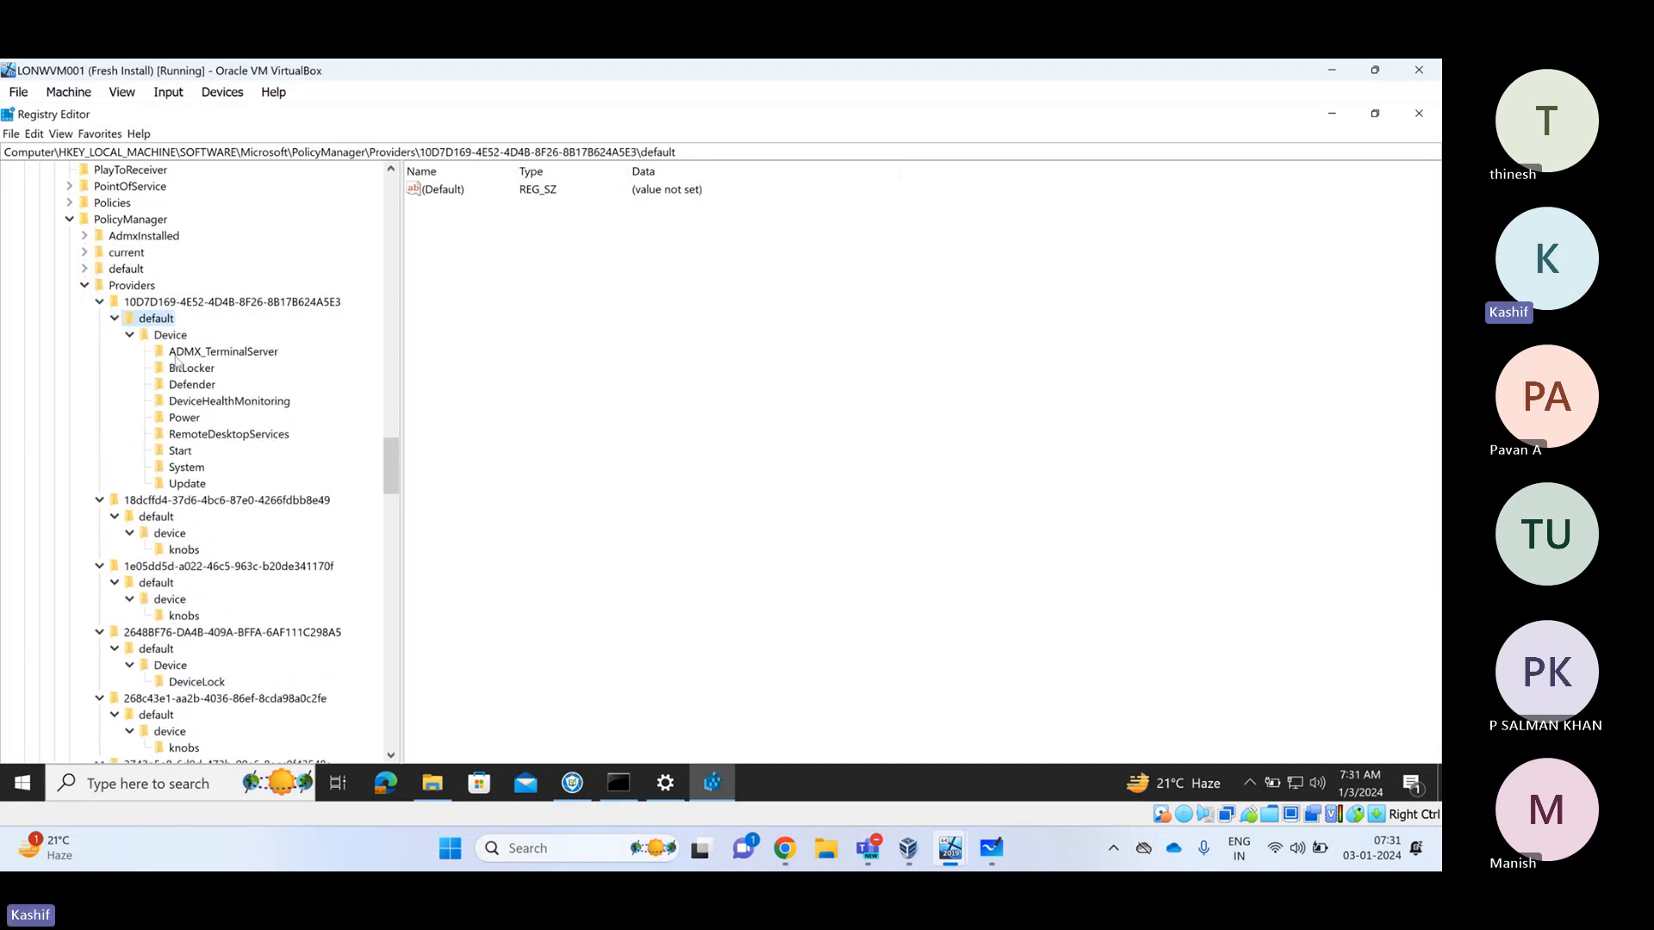
{"action": "left_click", "coordinate": [168, 338]}
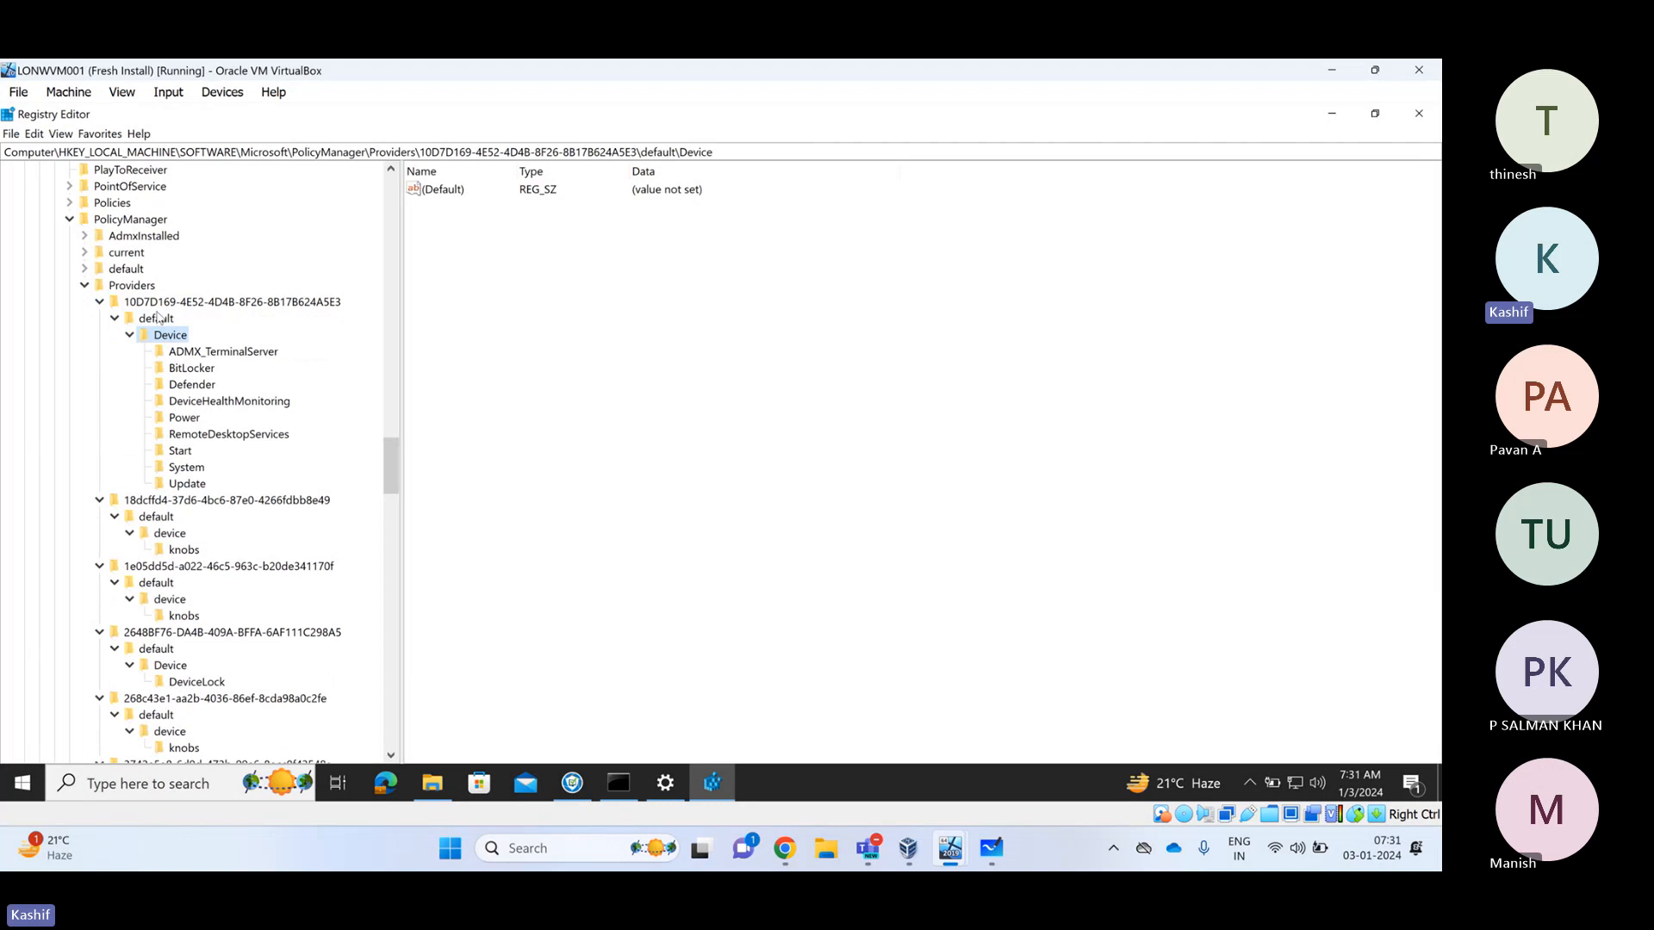
View the ADMX_TerminalServer values with the Name column widened, highlighting TS_USER_AUTHENTICATION_POLICY and its LastWrite entry
{"action": "left_click", "coordinate": [183, 352]}
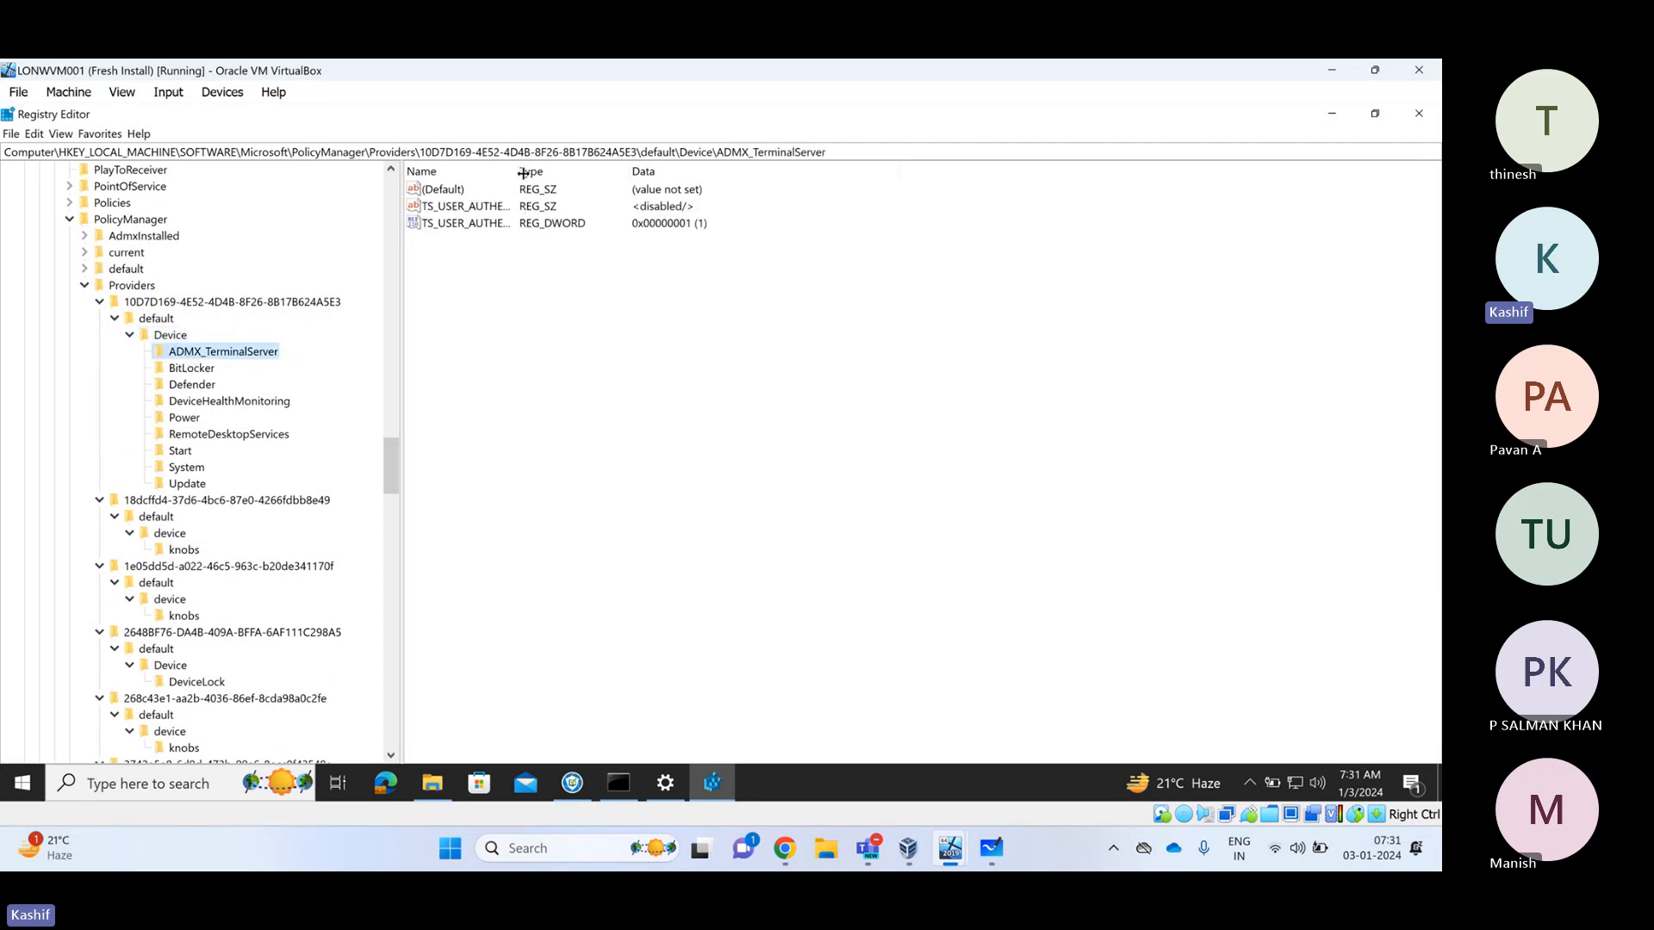
{"action": "left_click_drag", "start_coordinate": [522, 173], "coordinate": [734, 173]}
{"action": "left_click", "coordinate": [551, 209]}
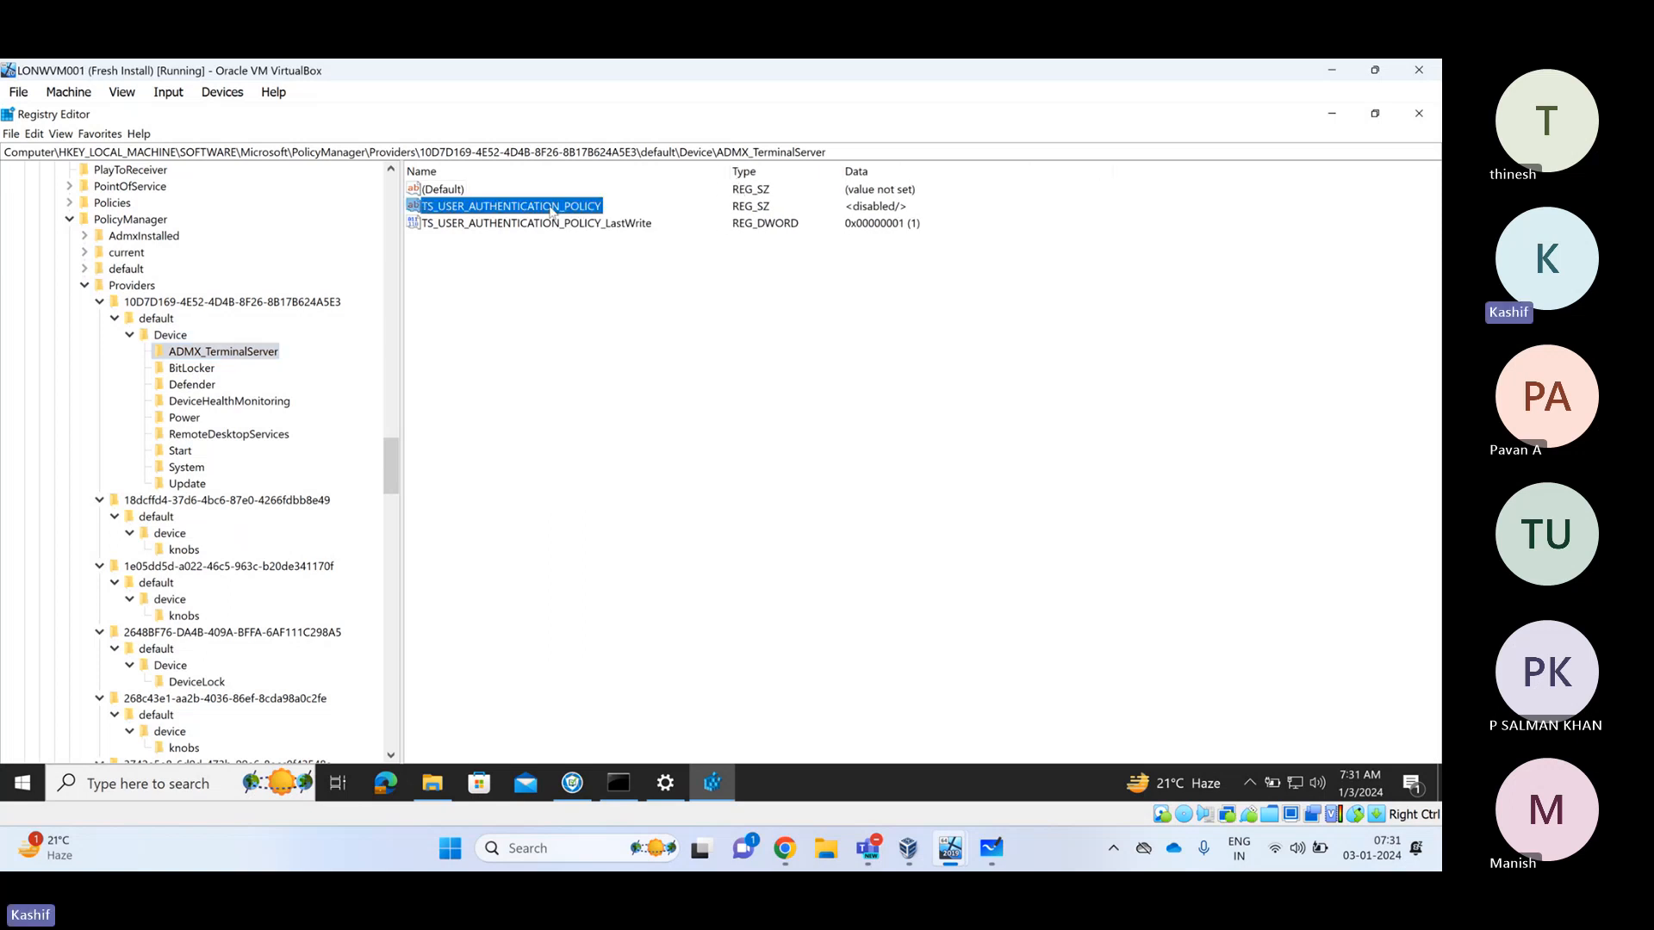
{"action": "left_click", "coordinate": [583, 225]}
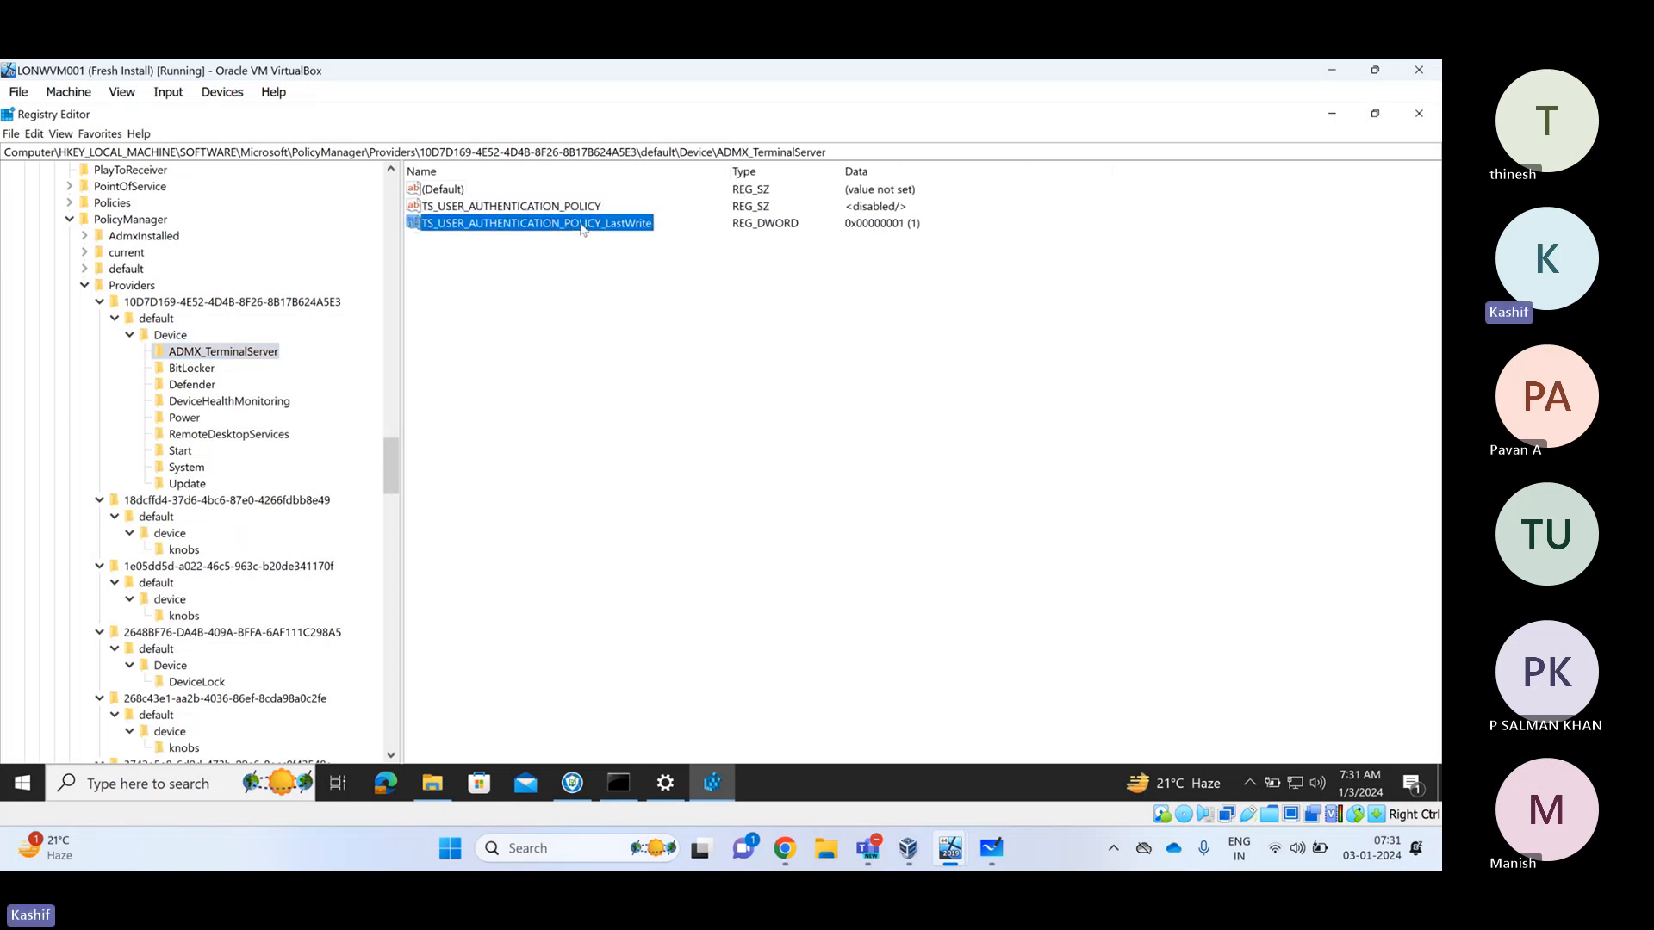
View the BitLocker, Defender, DeviceHealthMonitoring and Power policy values under the provider's Device key
{"action": "left_click", "coordinate": [192, 369]}
{"action": "left_click", "coordinate": [191, 386]}
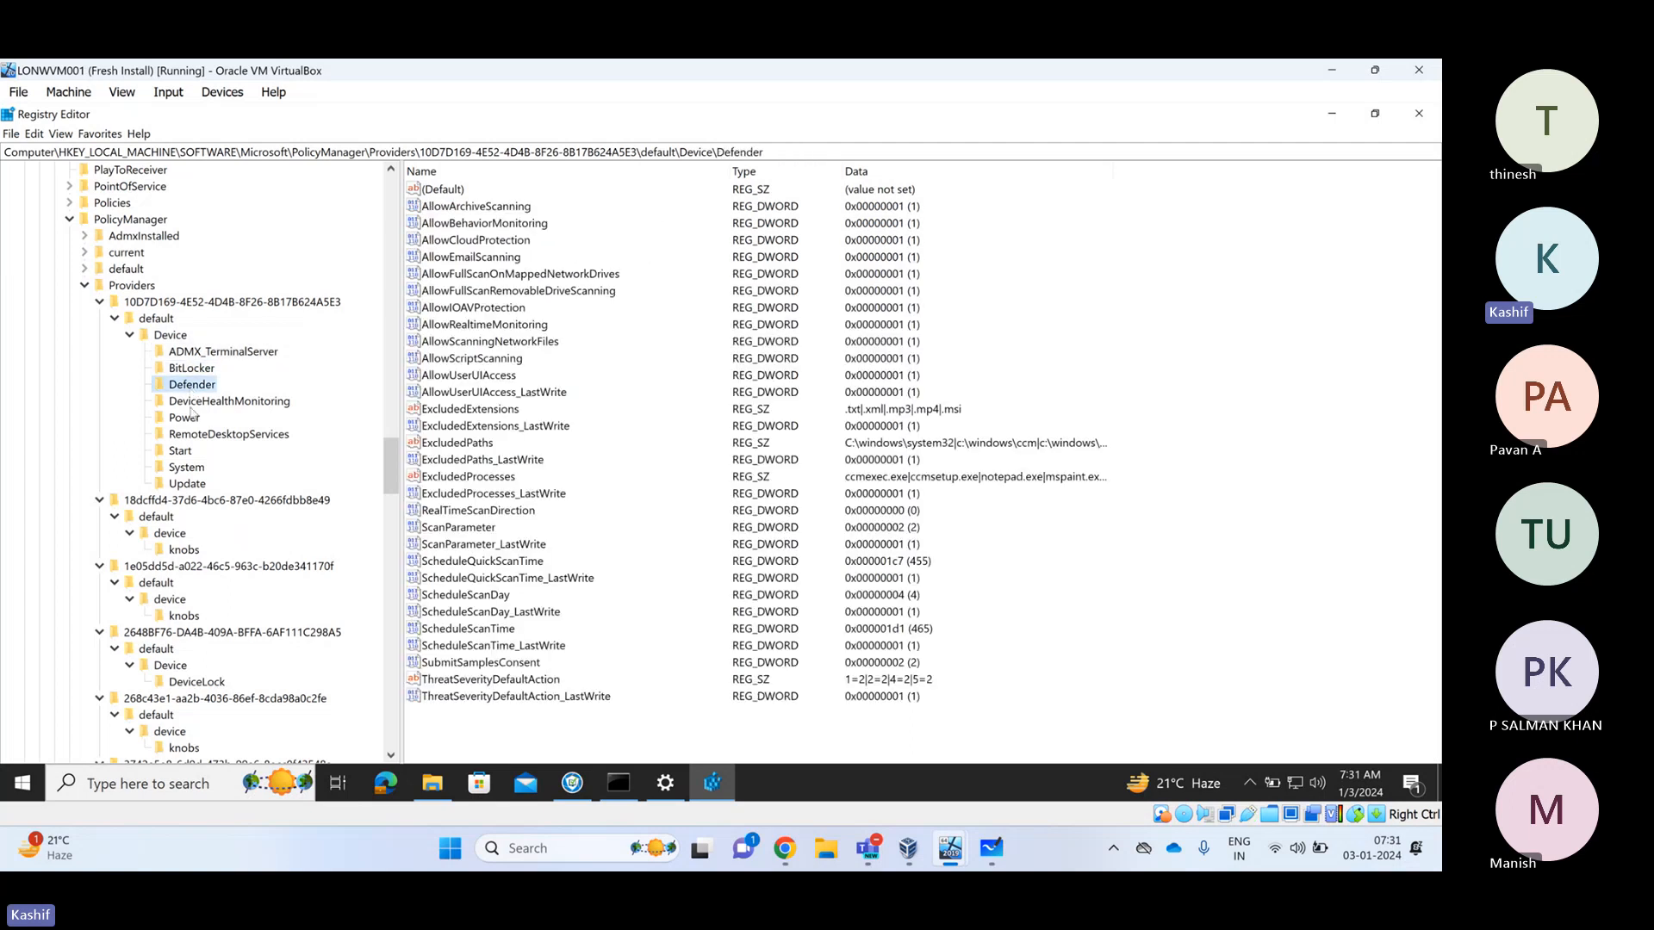
{"action": "left_click", "coordinate": [206, 405]}
{"action": "left_click", "coordinate": [186, 420]}
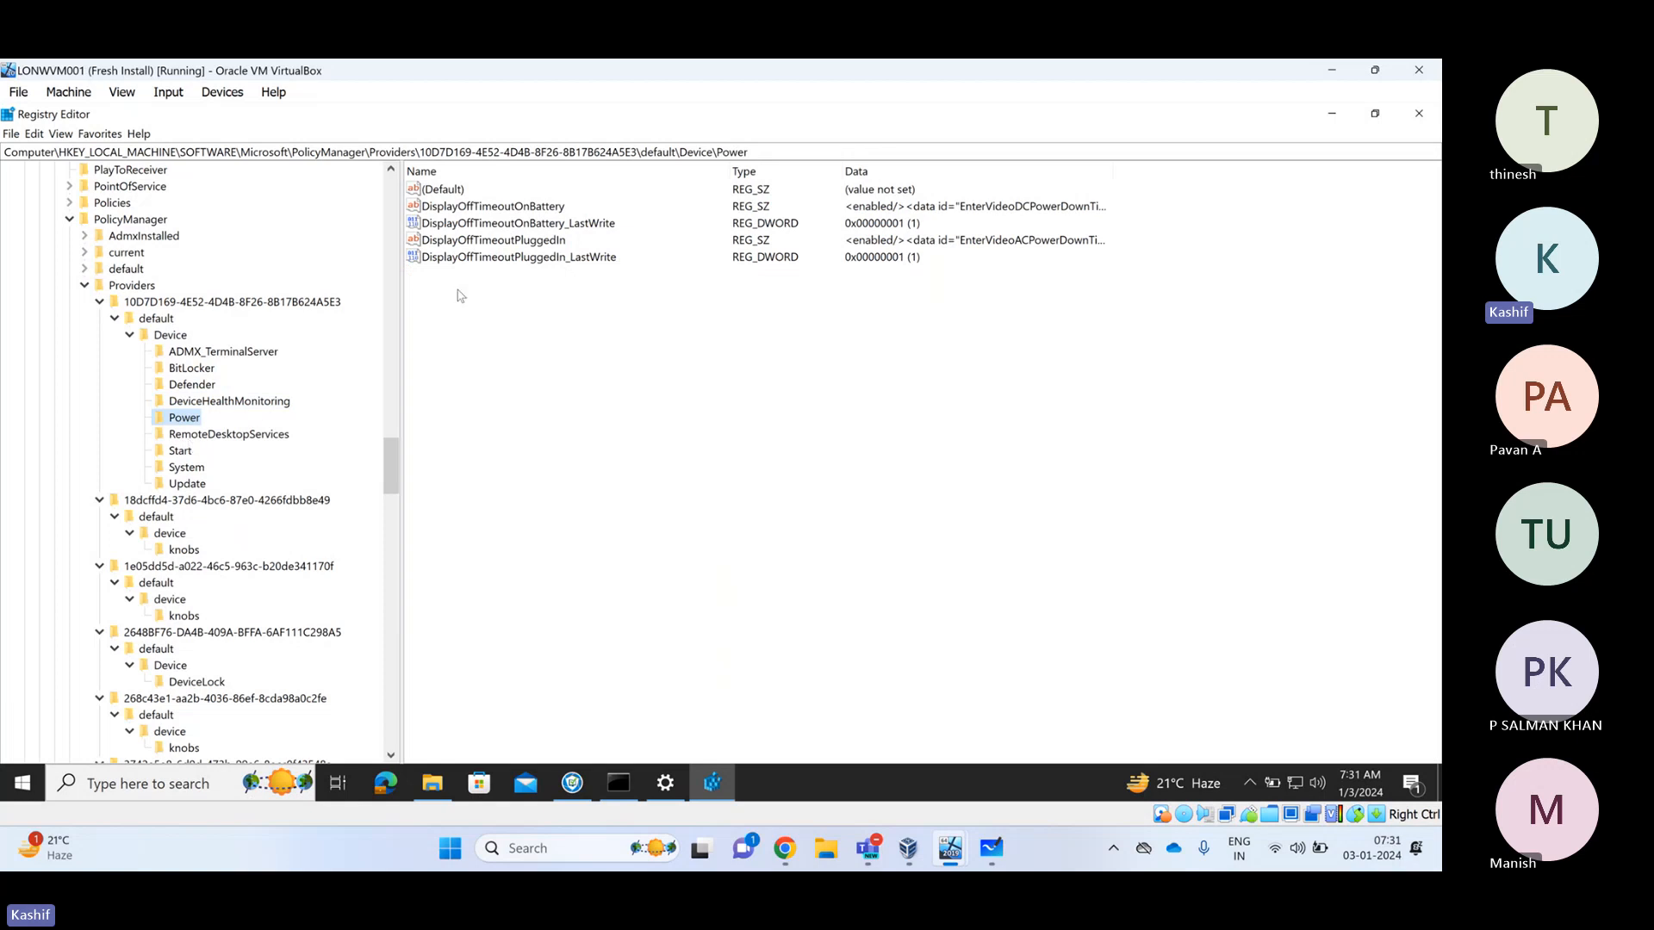
View the RemoteDesktopServices, Start, System and Update policy values under the provider's Device key
{"action": "left_click", "coordinate": [208, 437]}
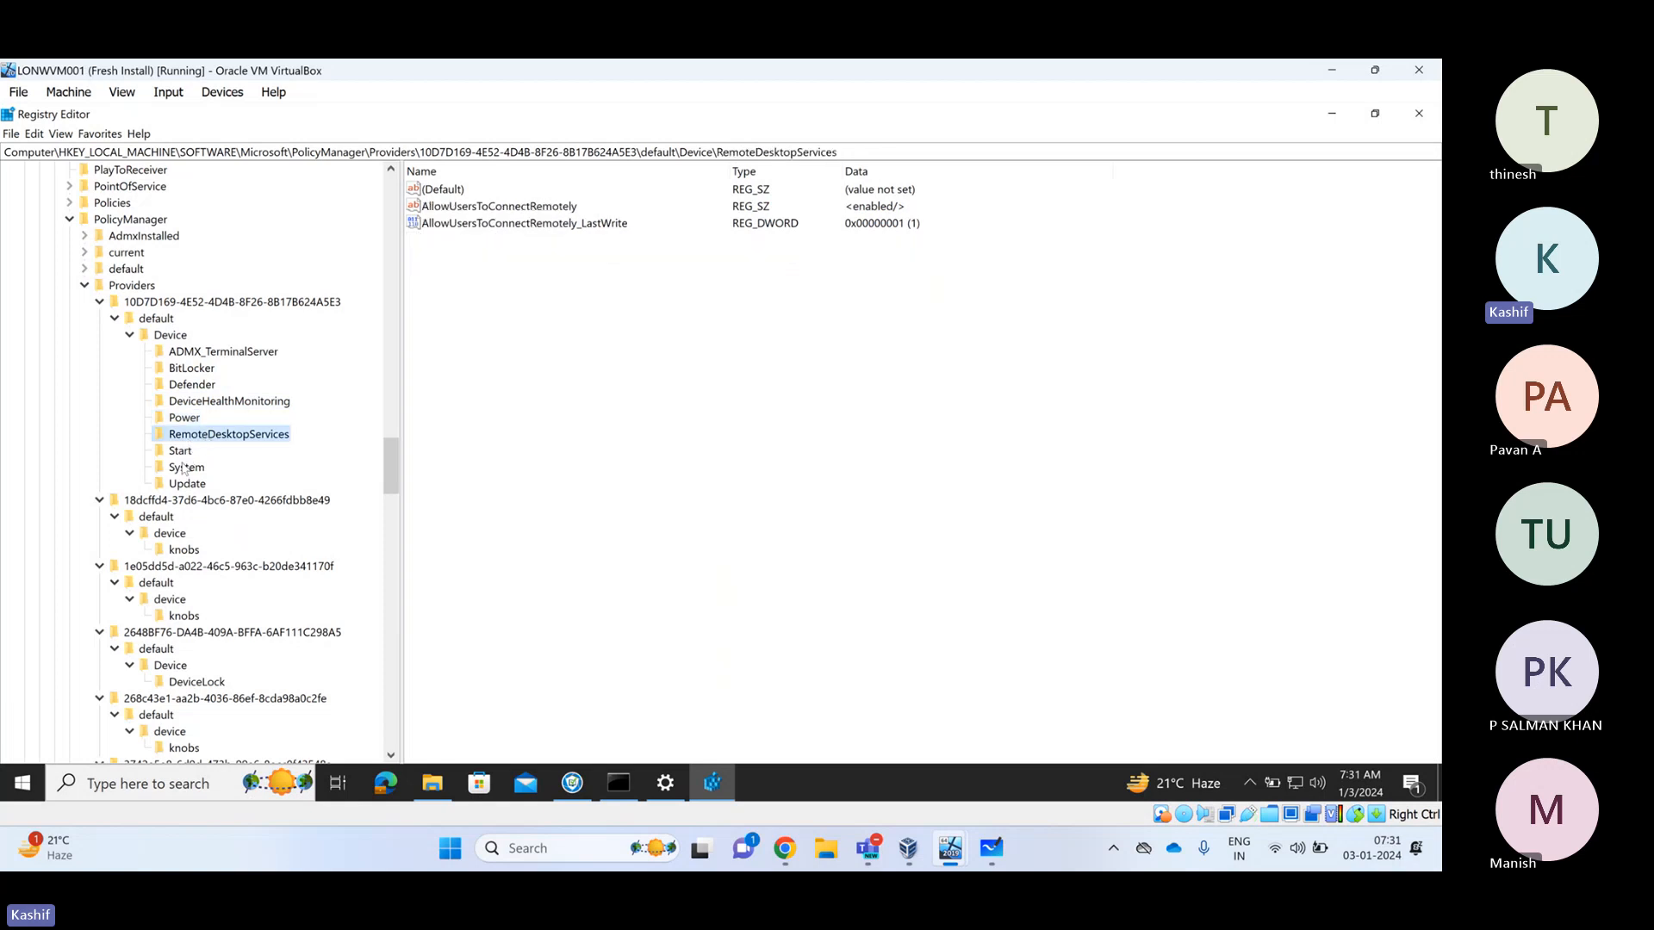
{"action": "left_click", "coordinate": [183, 453]}
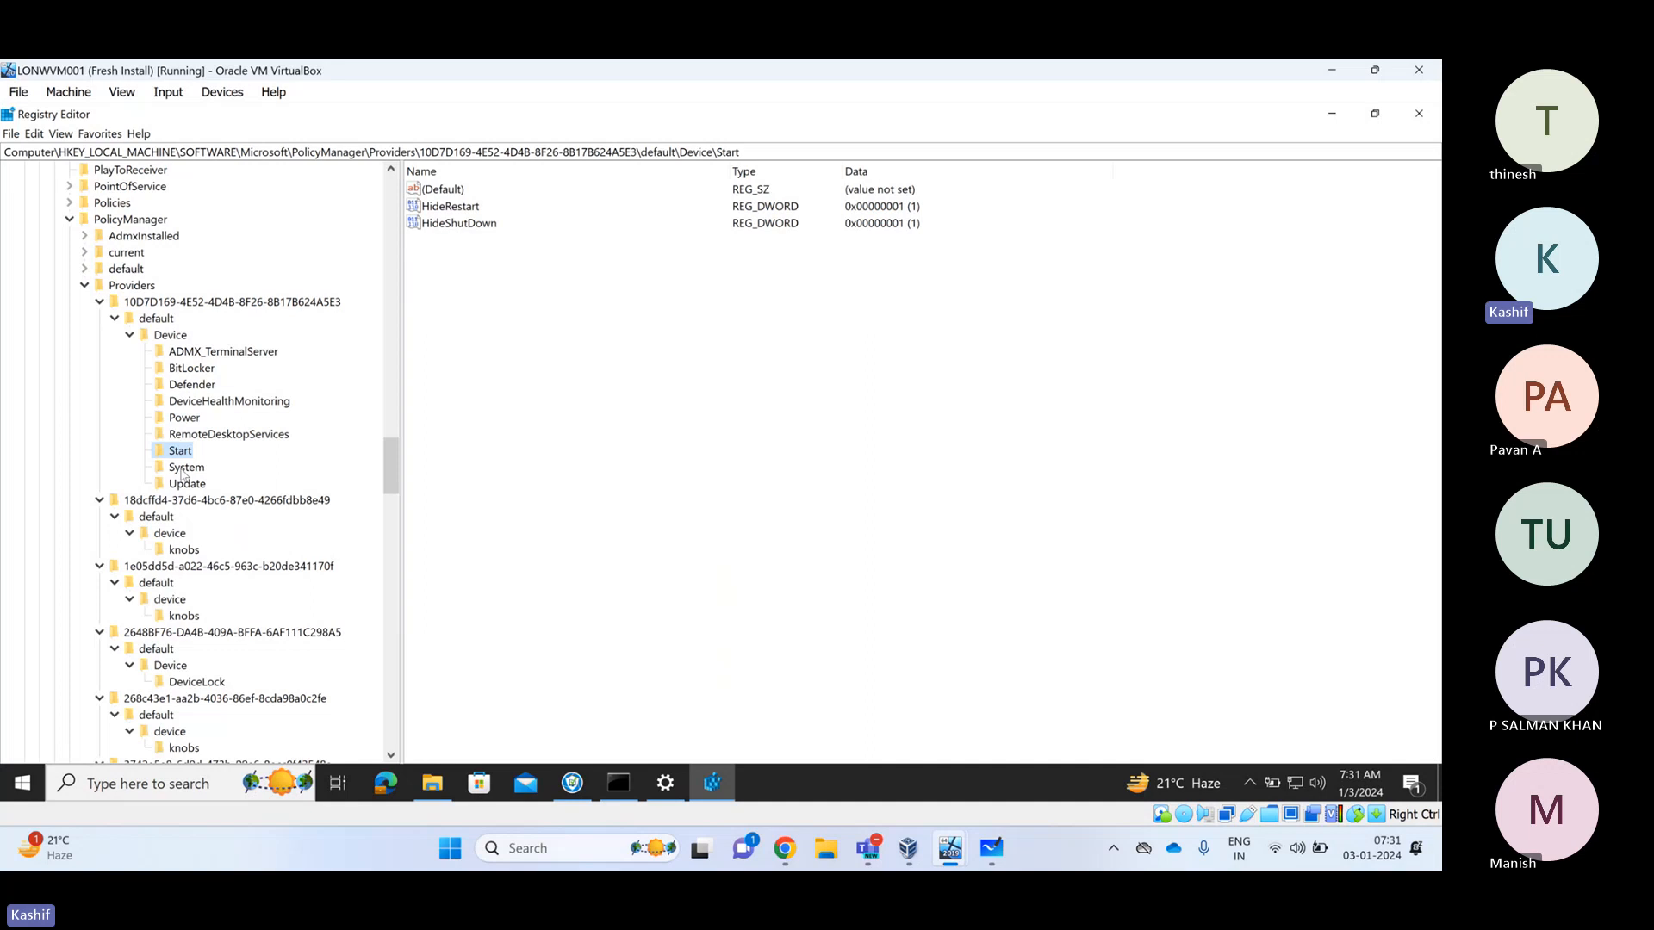
{"action": "left_click", "coordinate": [182, 470]}
{"action": "left_click", "coordinate": [186, 485]}
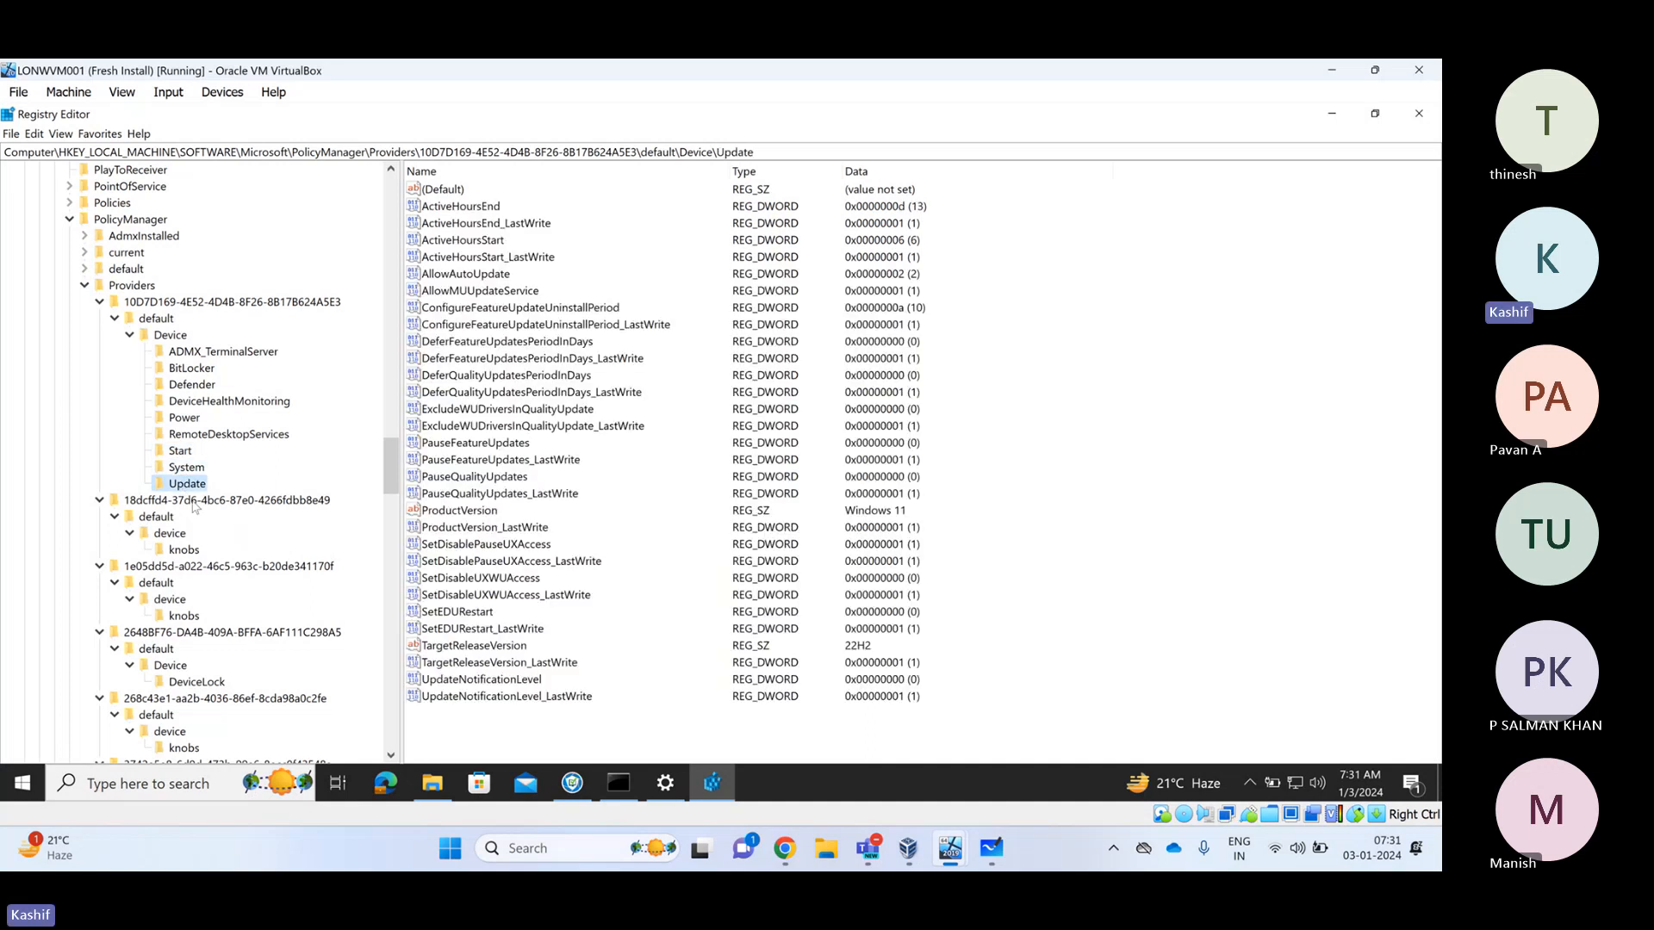
Check the virtual machine's power options and close the Registry Editor
{"action": "left_click", "coordinate": [19, 788]}
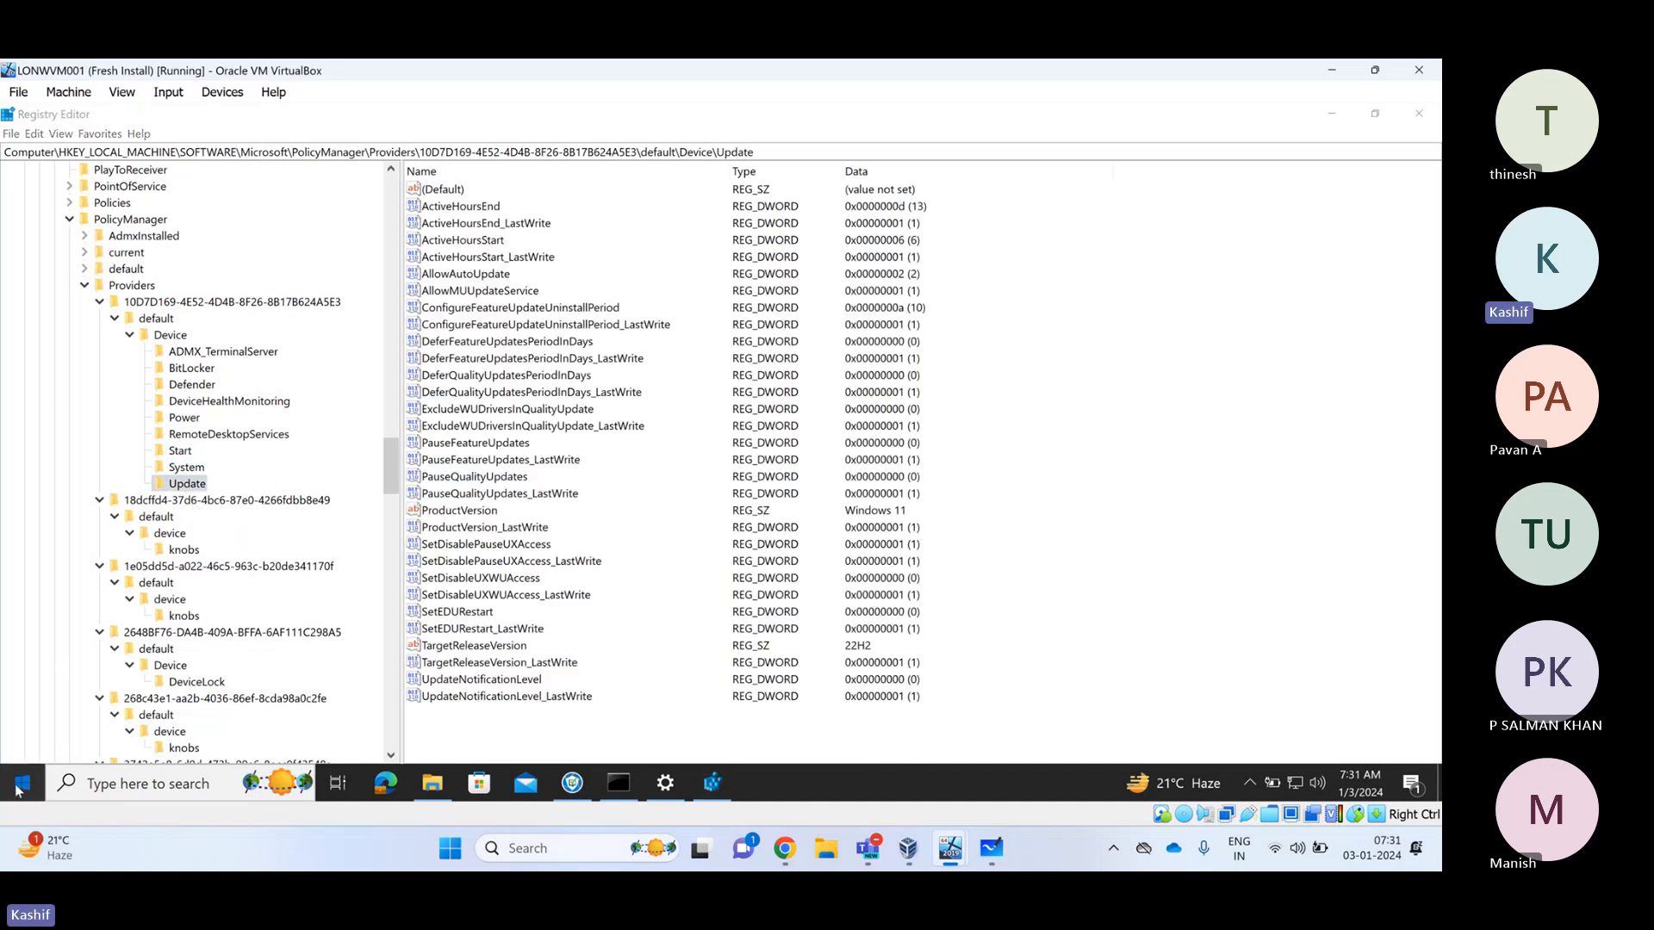
{"action": "left_click", "coordinate": [26, 741]}
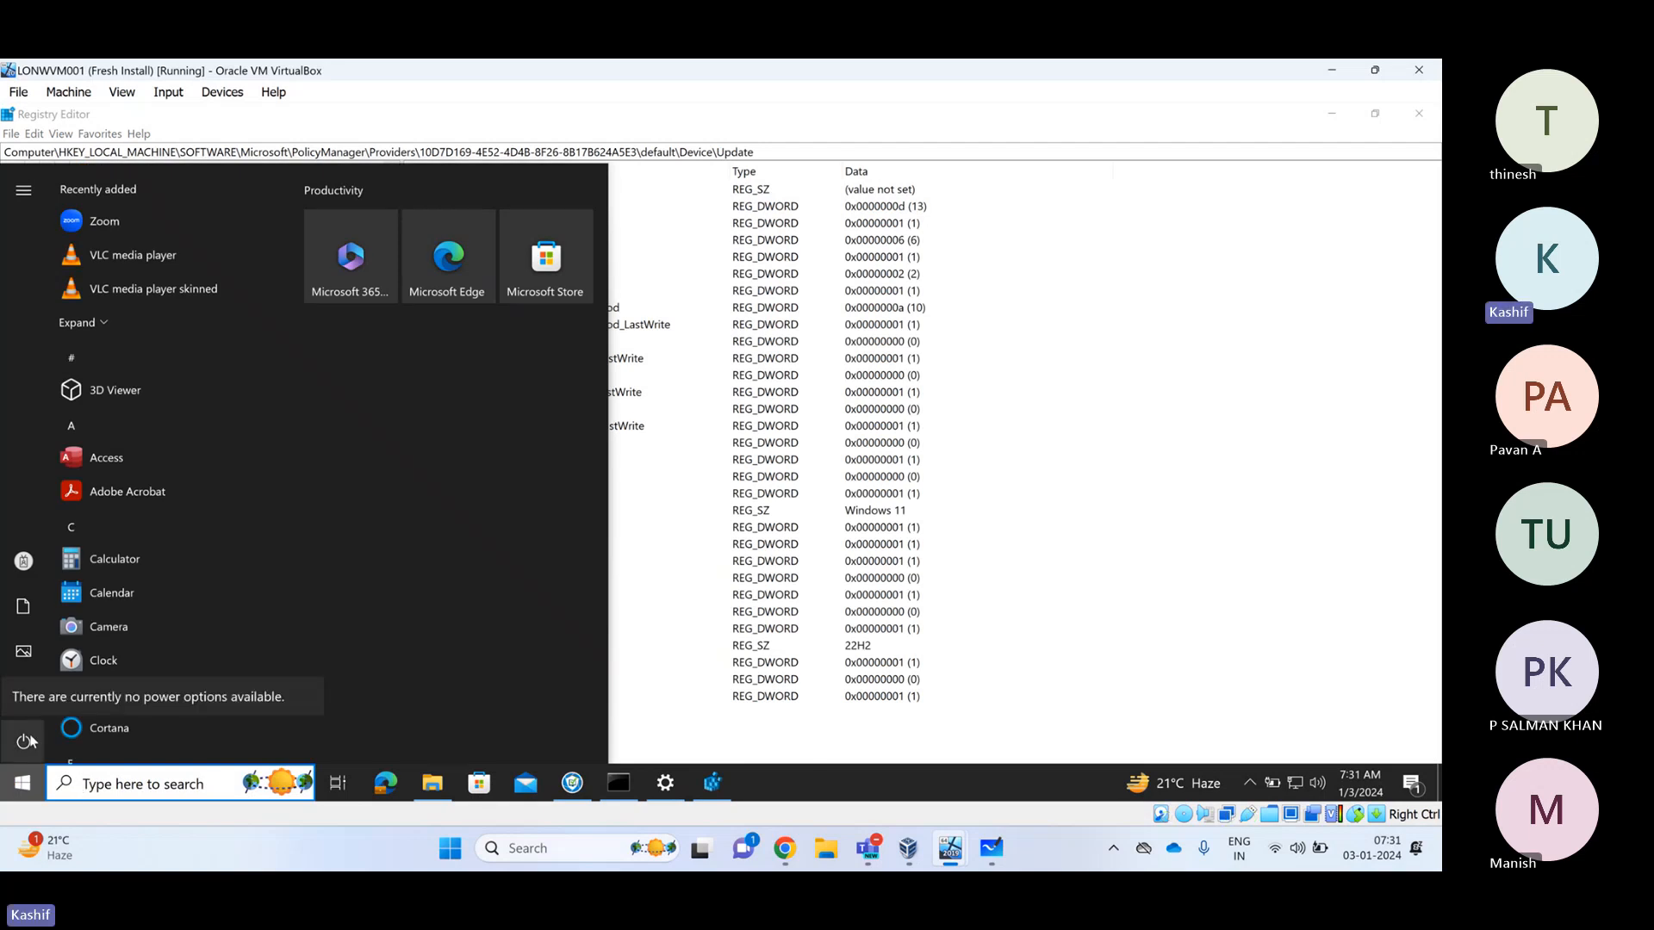
{"action": "left_click", "coordinate": [1423, 112]}
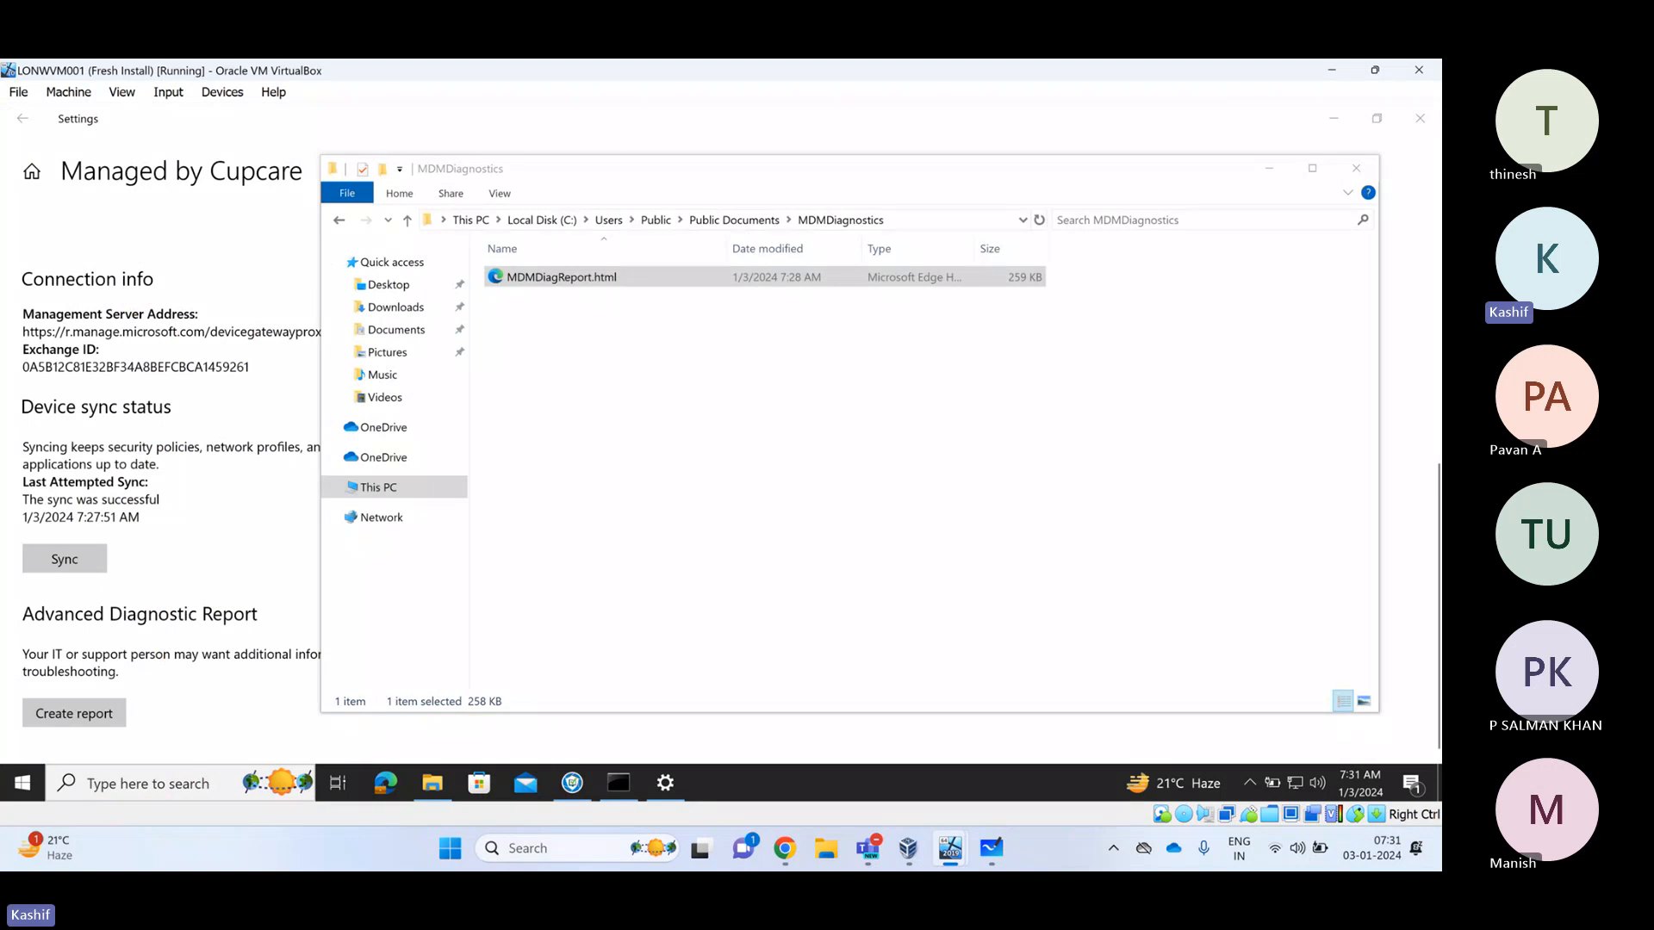
Find and open Event Viewer with the search term "event", maximize it, and expand Windows Logs
{"action": "left_click", "coordinate": [153, 784]}
{"action": "type", "text": "ev"}
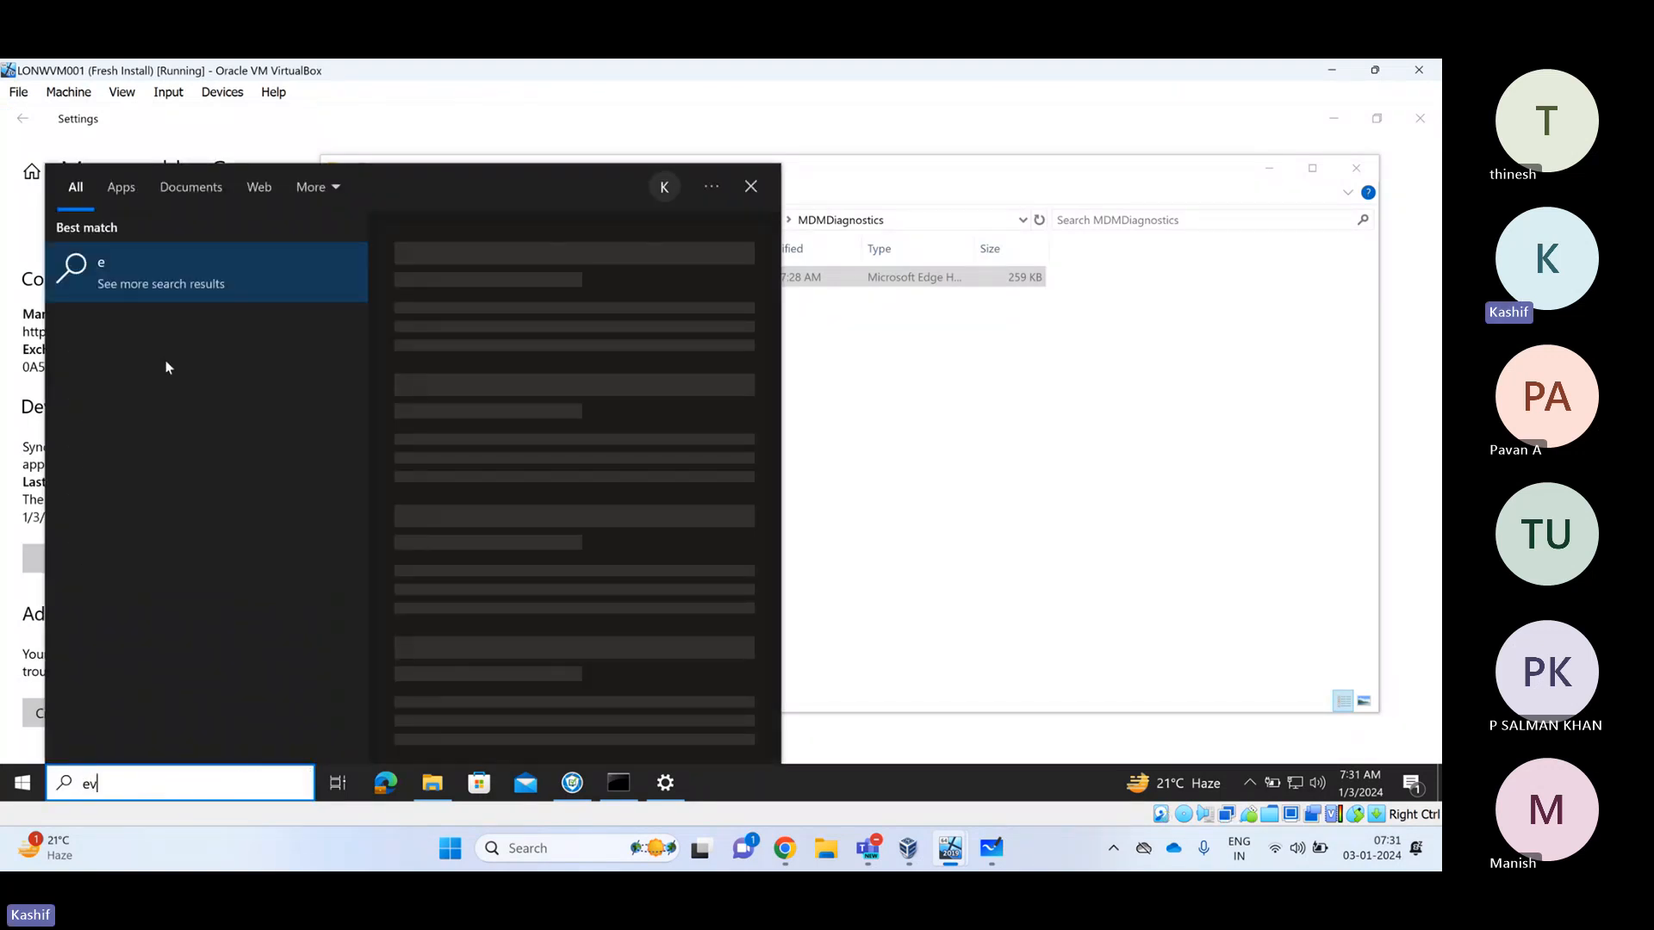
{"action": "type", "text": "ent"}
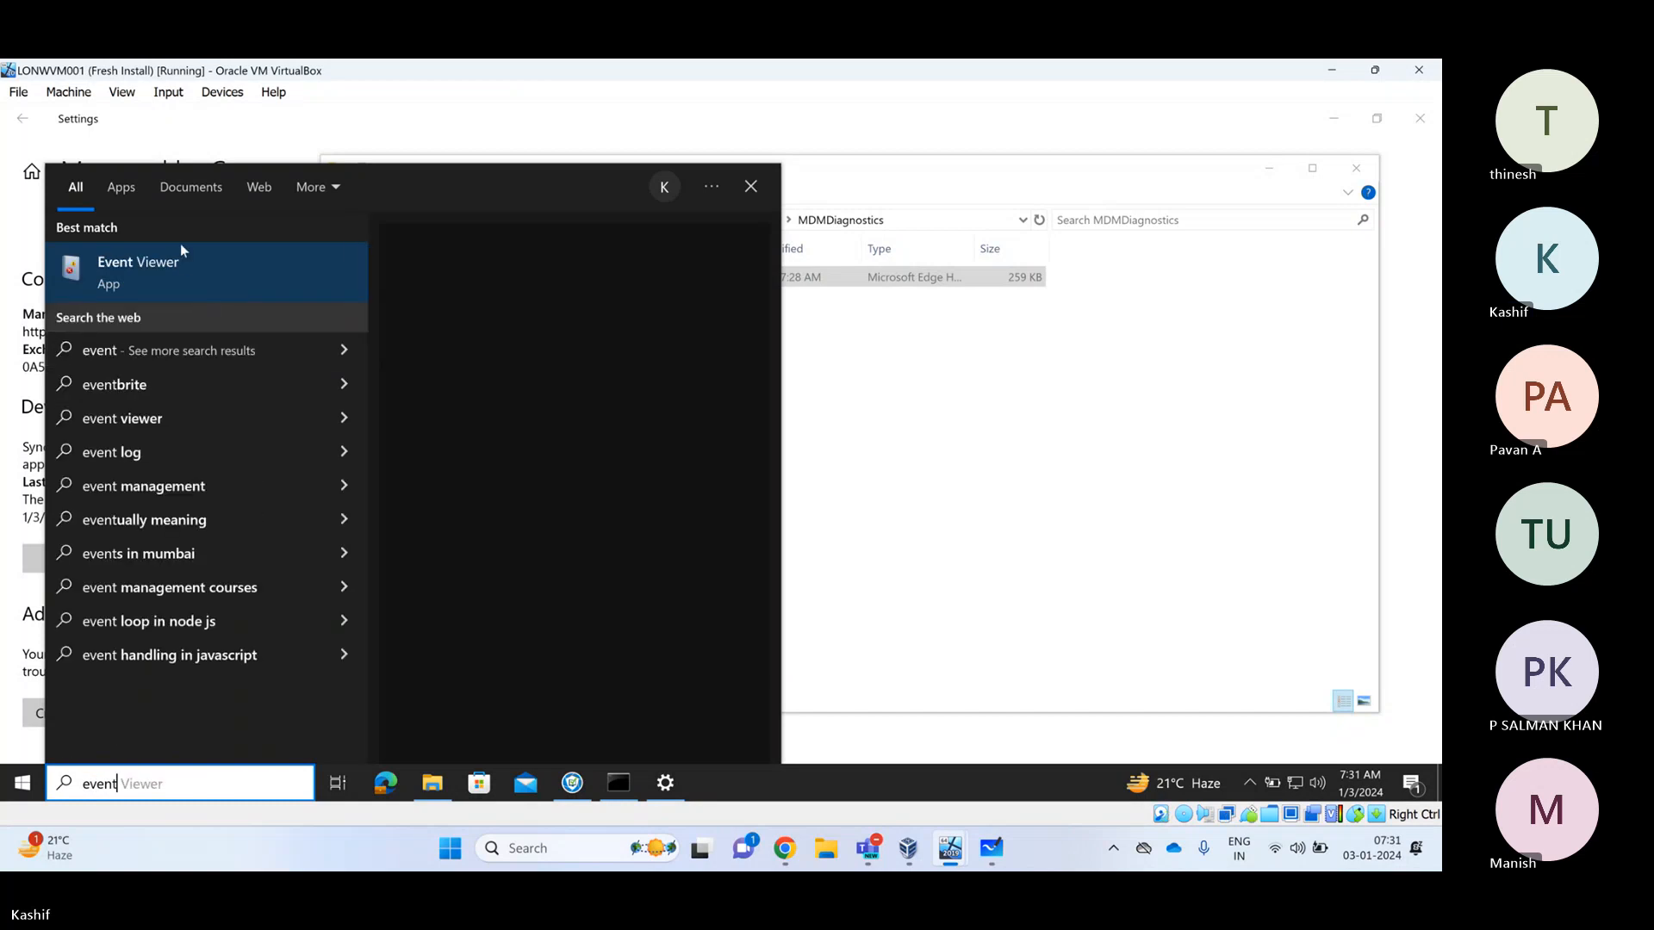
{"action": "left_click", "coordinate": [267, 273]}
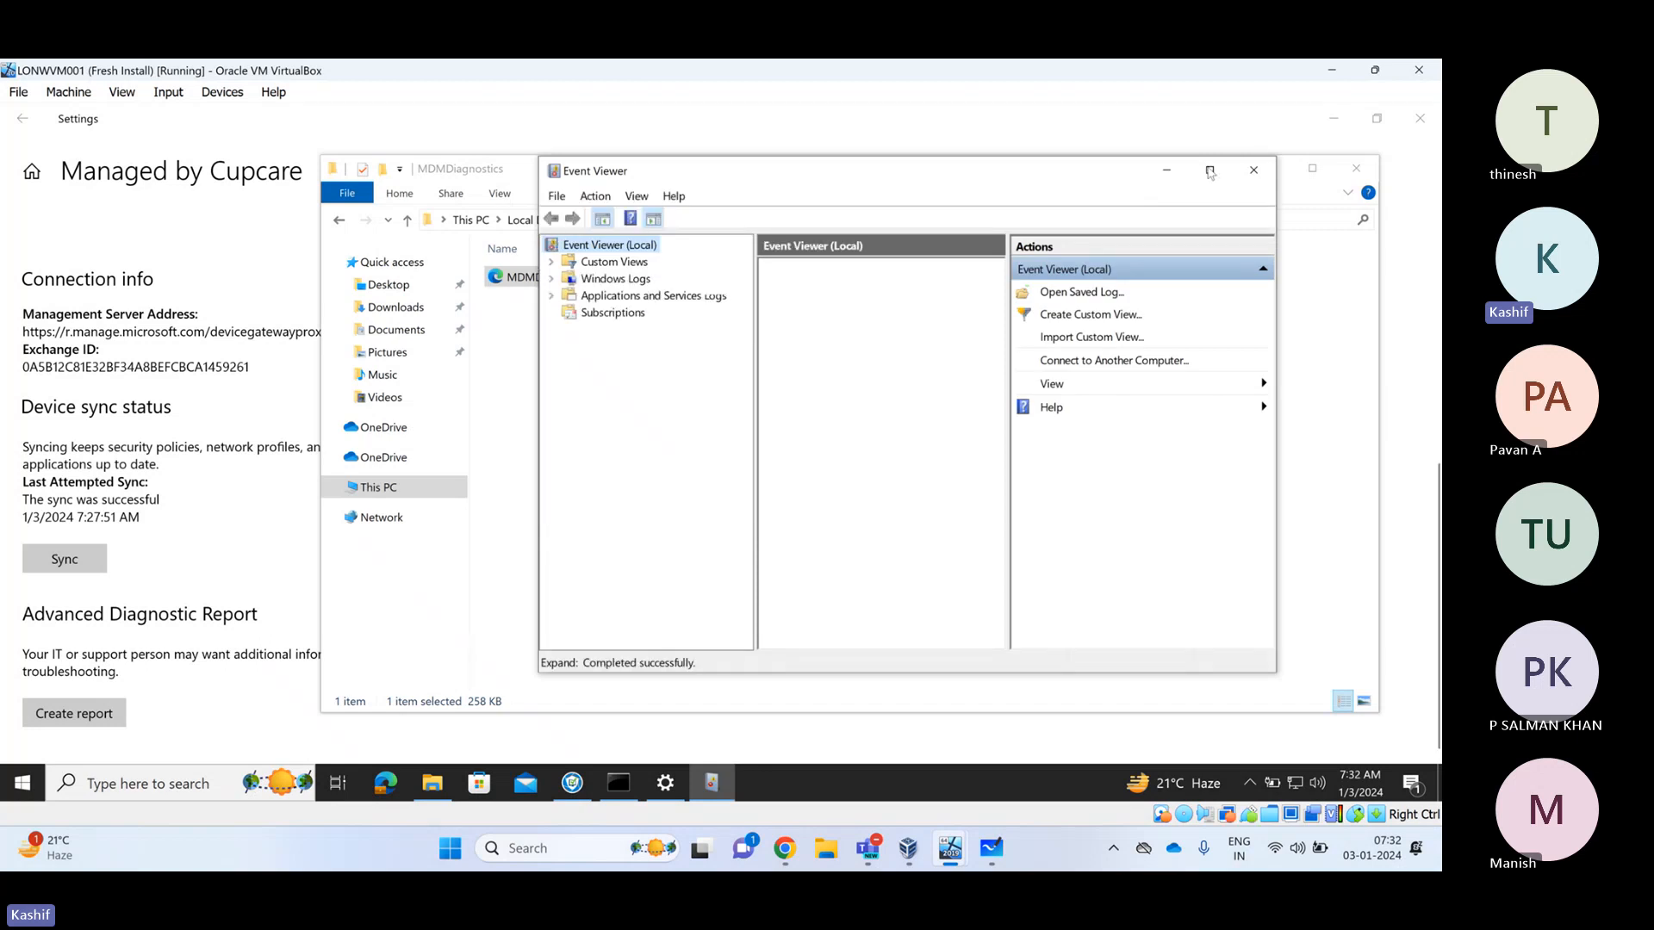
{"action": "left_click", "coordinate": [1210, 171]}
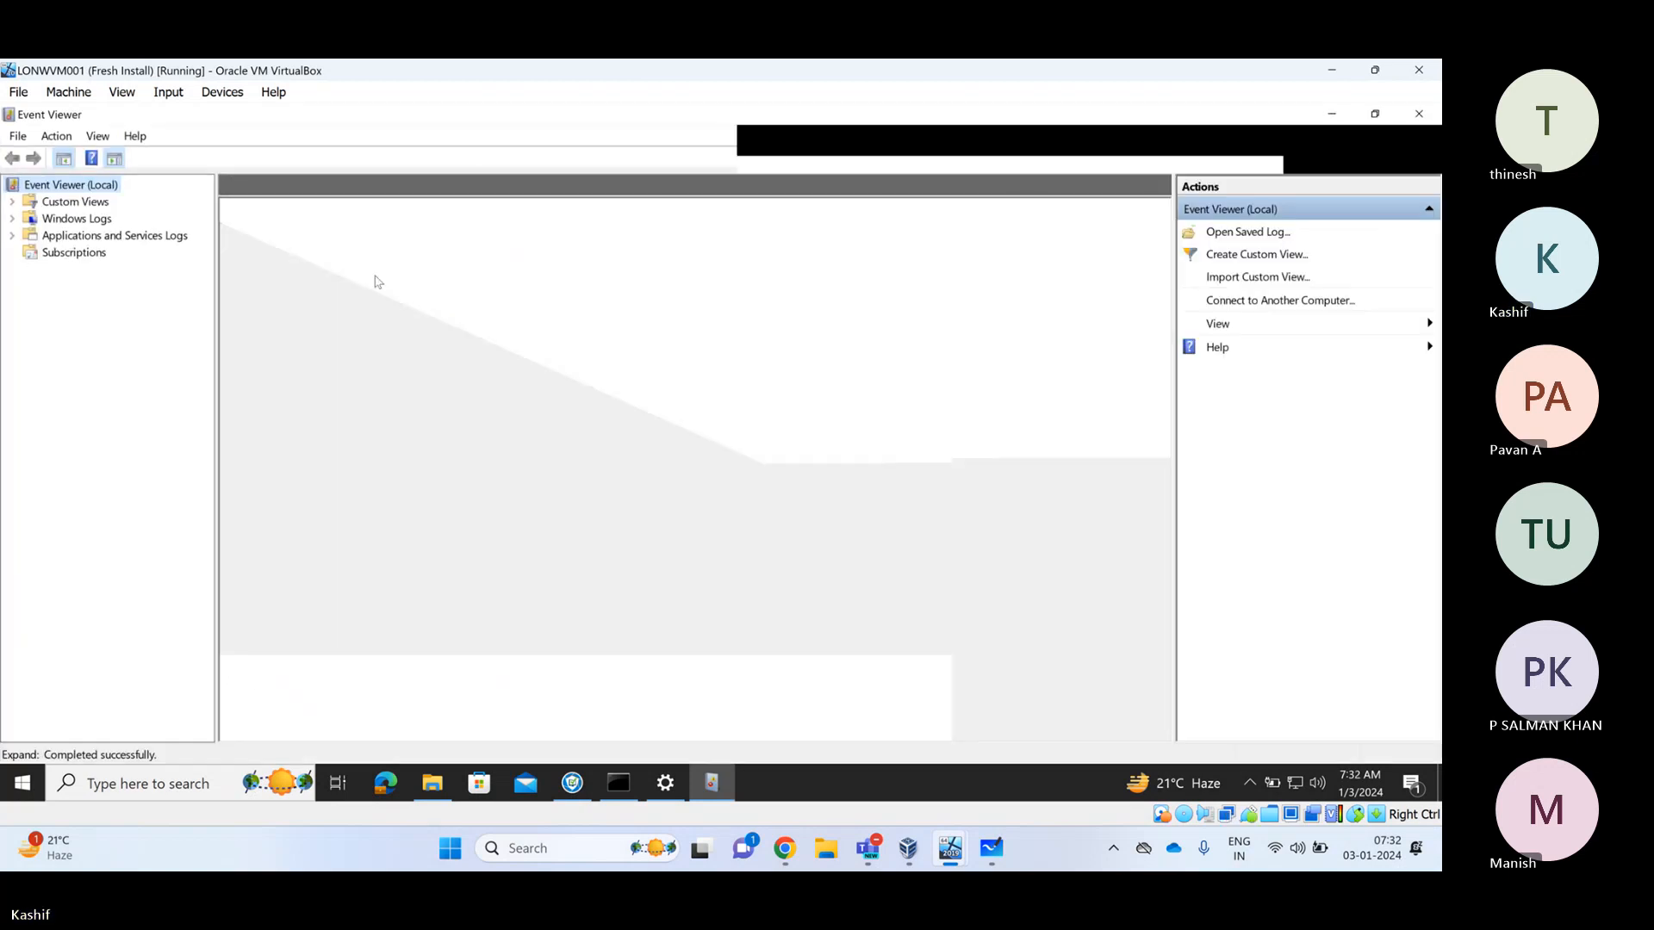
{"action": "left_click", "coordinate": [12, 219]}
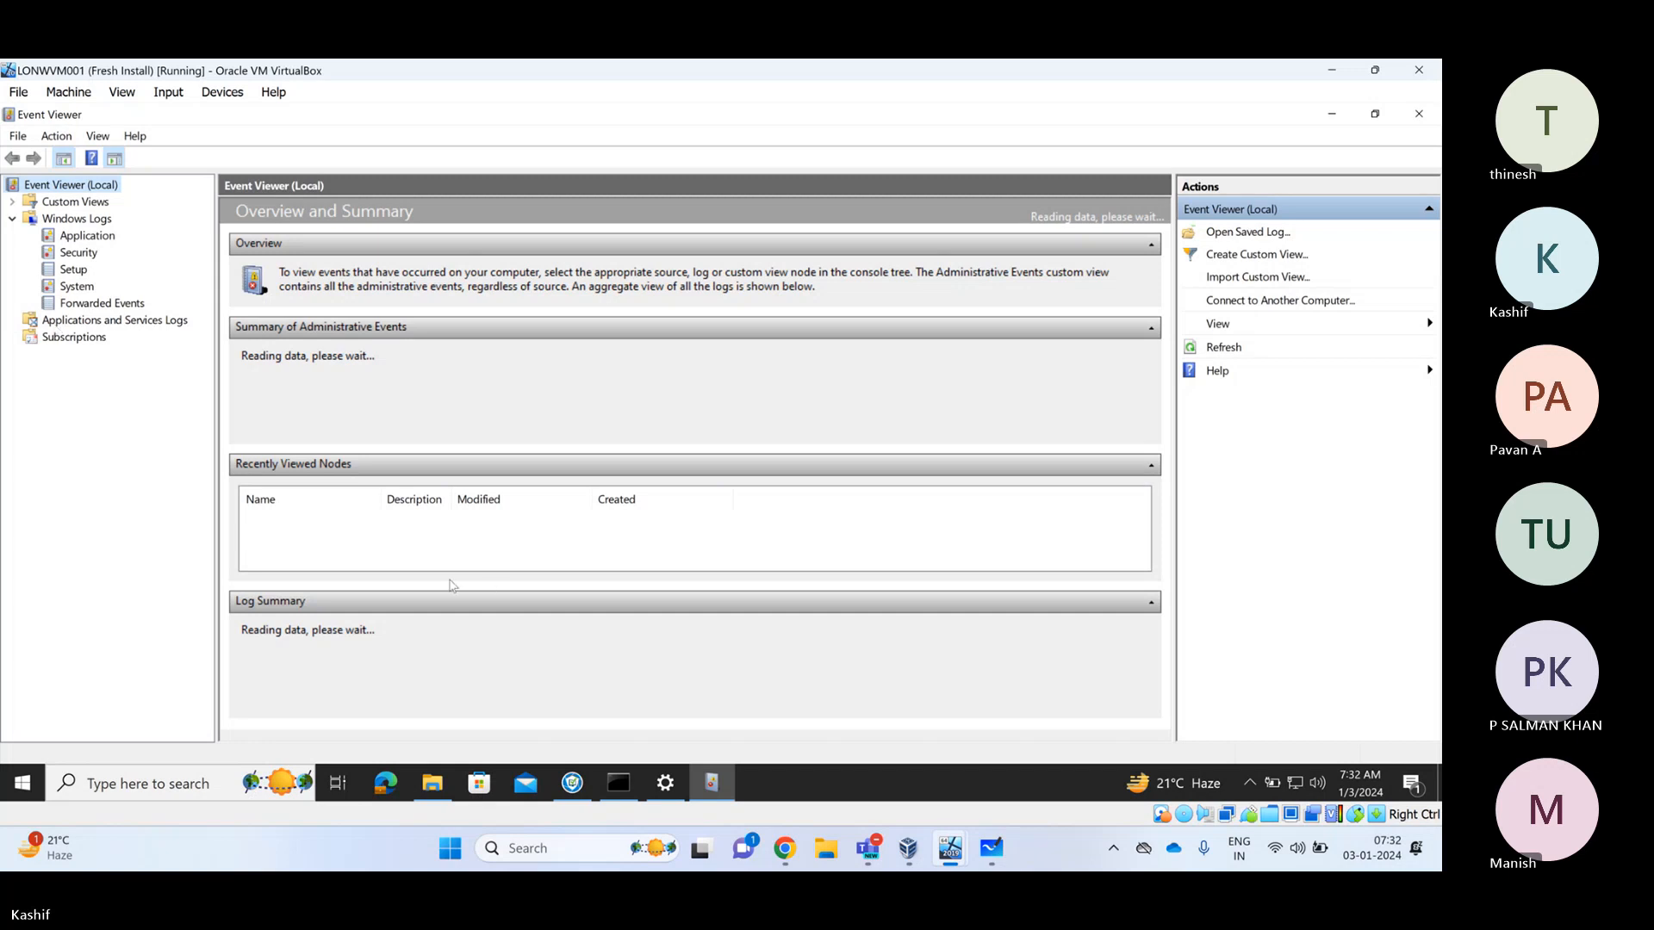
Switch to the Managed by Cupcare page in Settings and start a device sync
{"action": "mouse_move", "coordinate": [676, 797]}
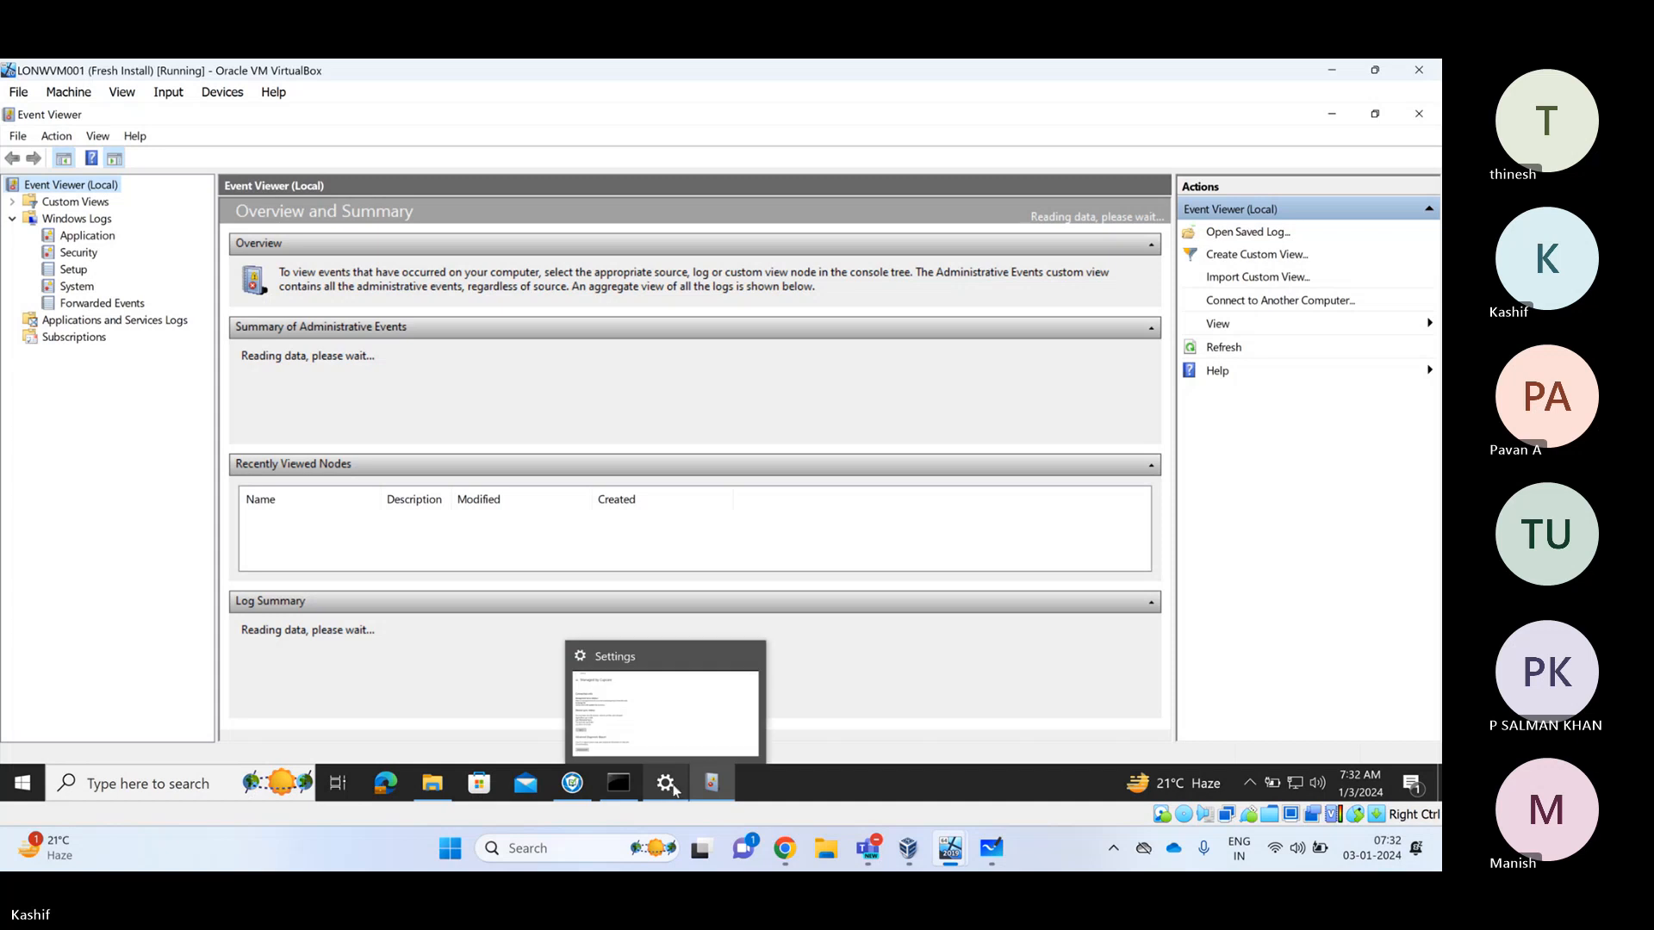
{"action": "left_click", "coordinate": [672, 729]}
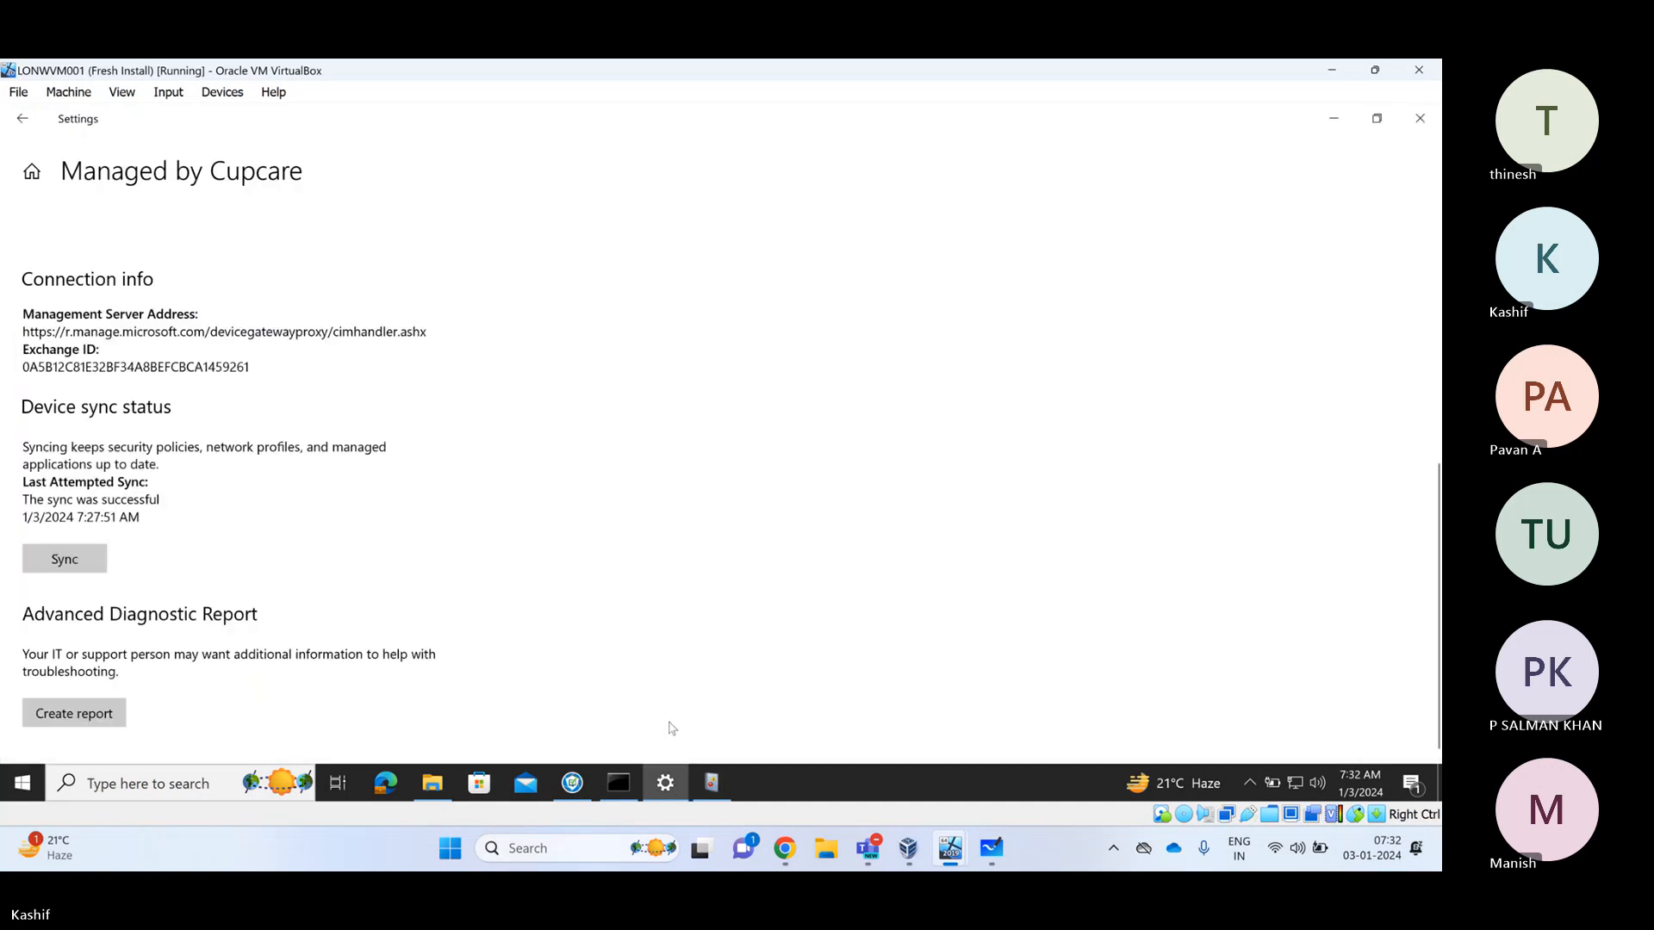
{"action": "left_click", "coordinate": [77, 556]}
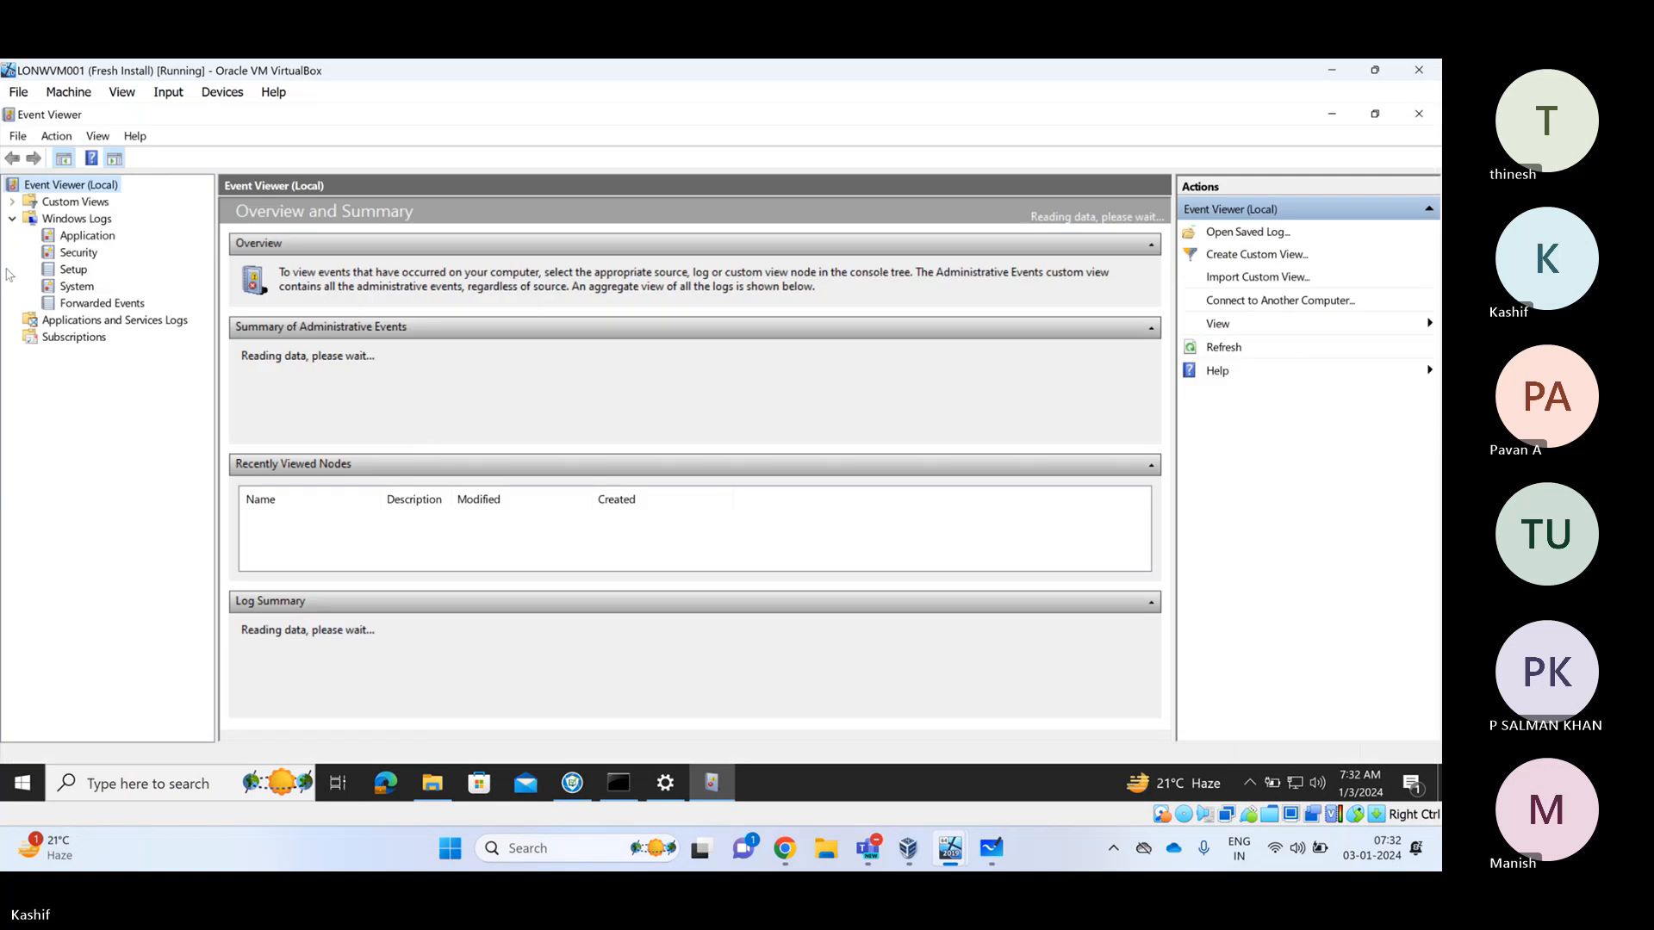
Switch to Command Prompt and run dsregcmd /status
{"action": "left_click", "coordinate": [608, 777]}
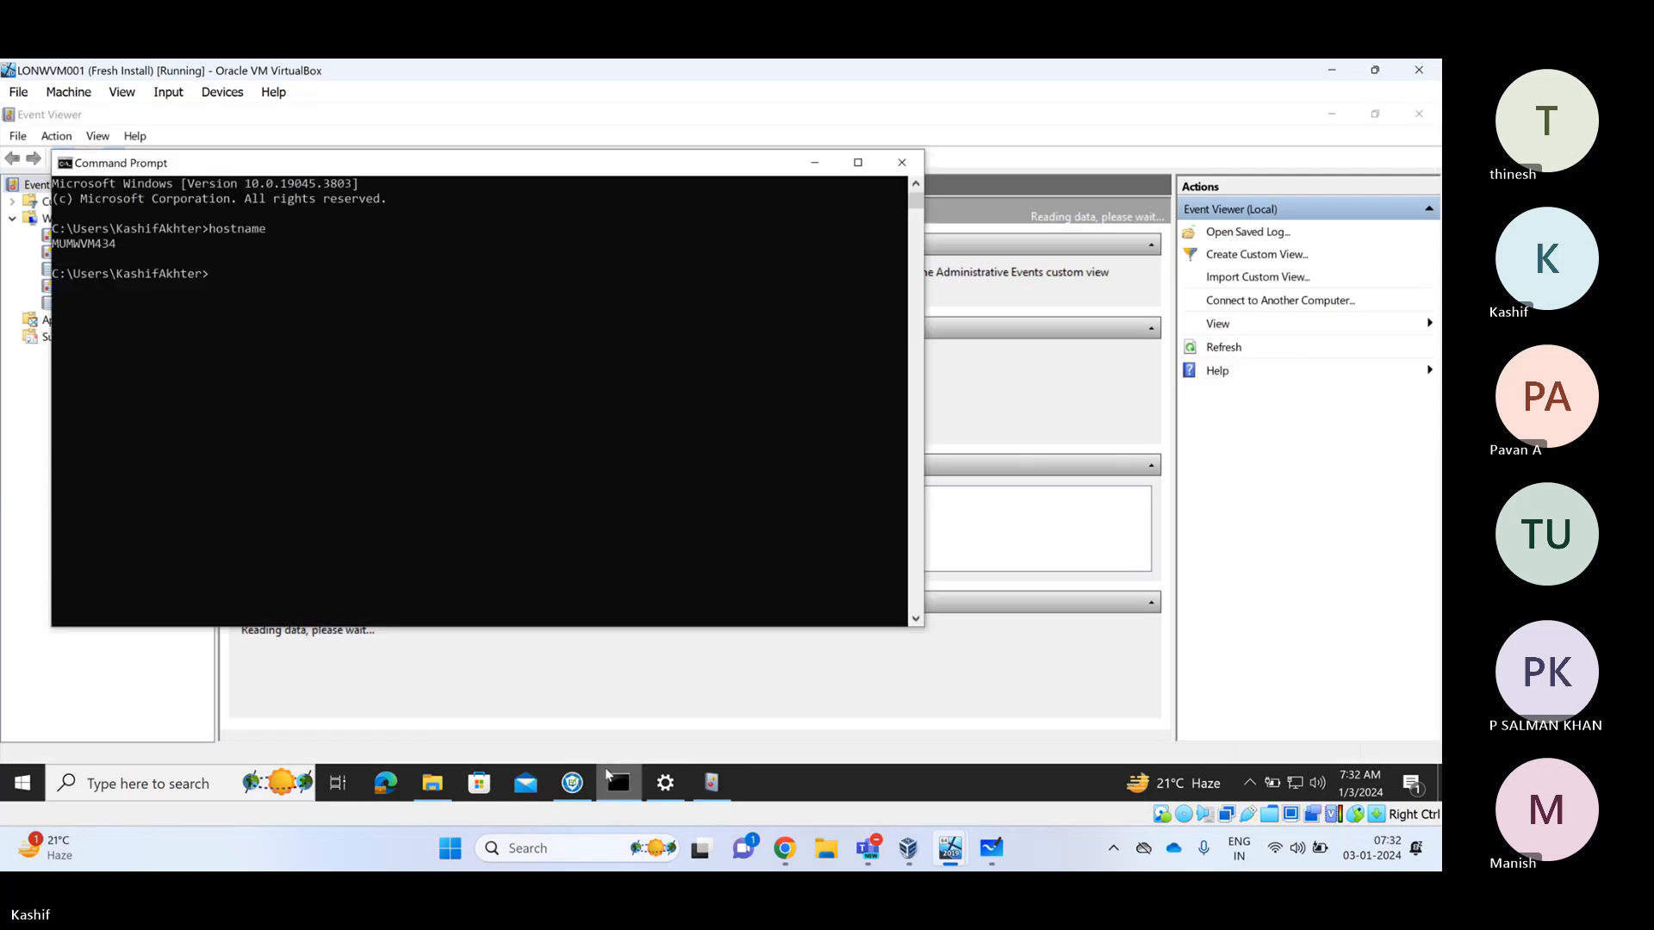
{"action": "type", "text": "dsre"}
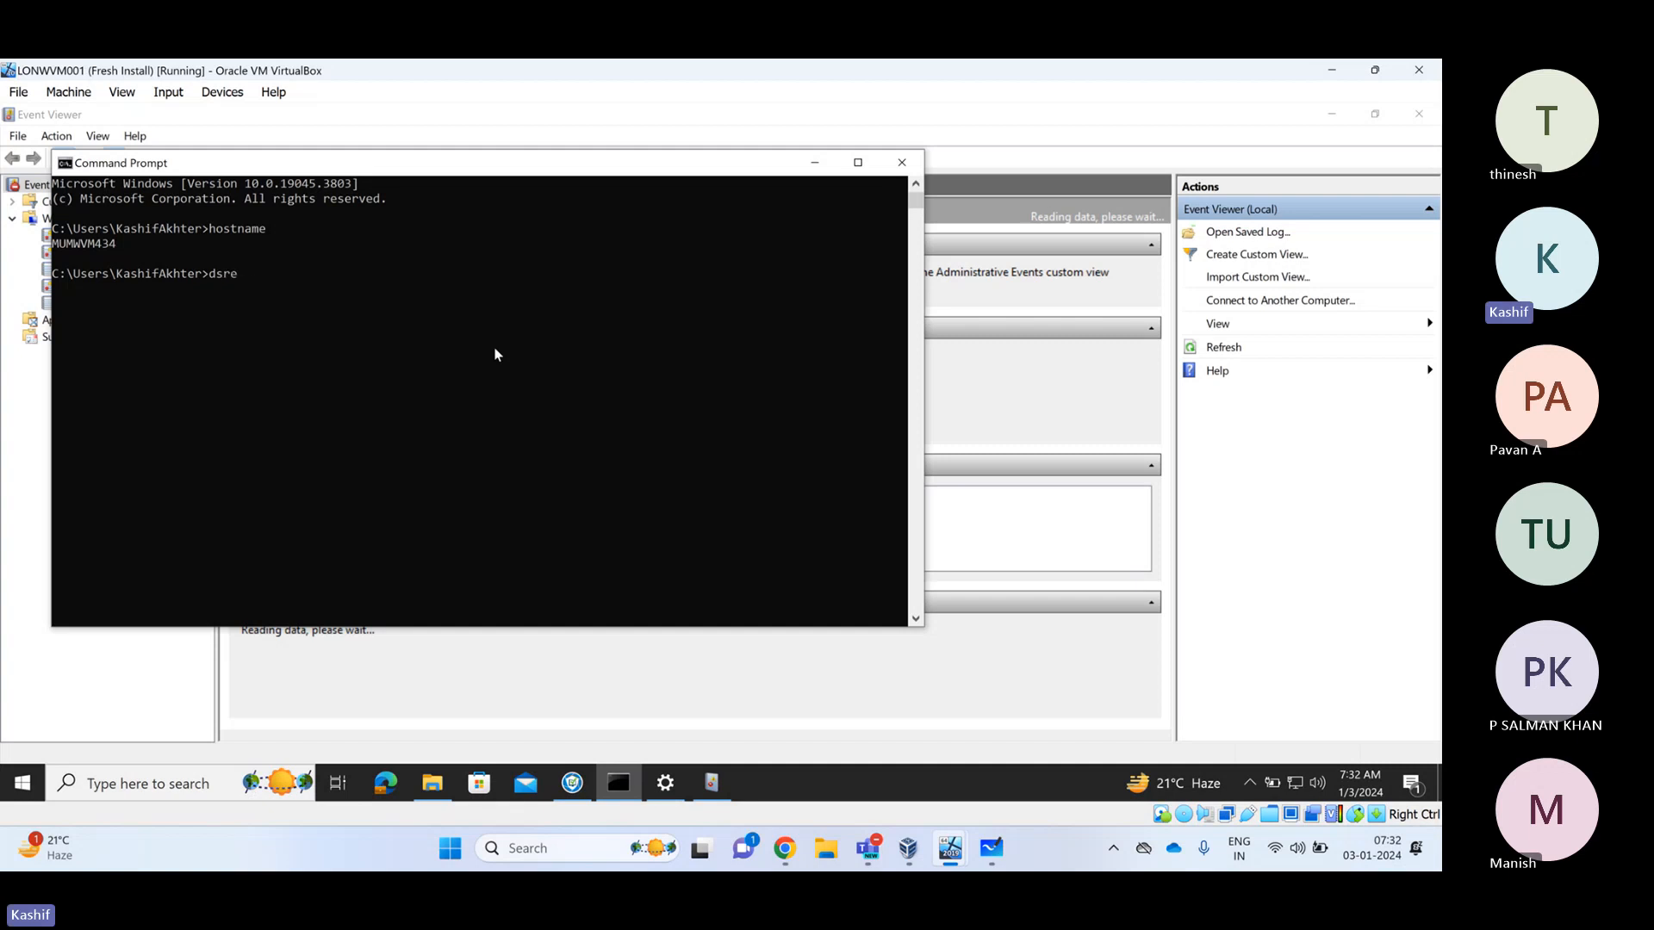
{"action": "type", "text": "gcmd /status"}
{"action": "key", "text": "Return"}
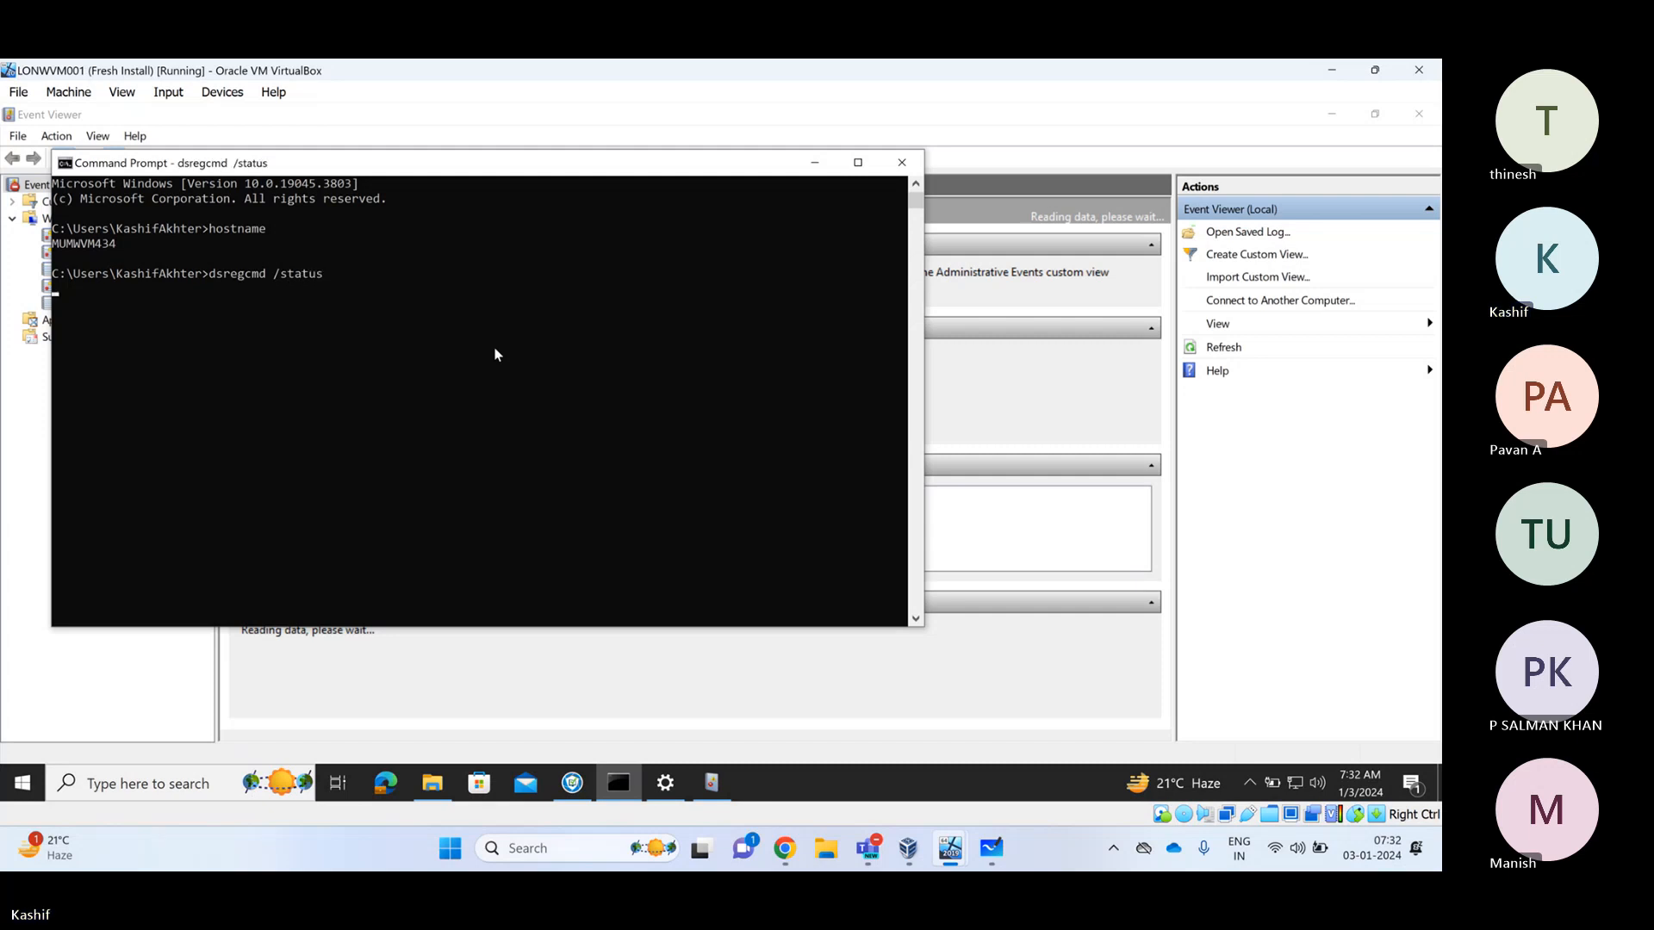
Review the Device State section of the dsregcmd output, highlighting the AzureAdJoined and Device Name lines
{"action": "scroll", "coordinate": [466, 355], "scroll_direction": "up", "scroll_amount": 15}
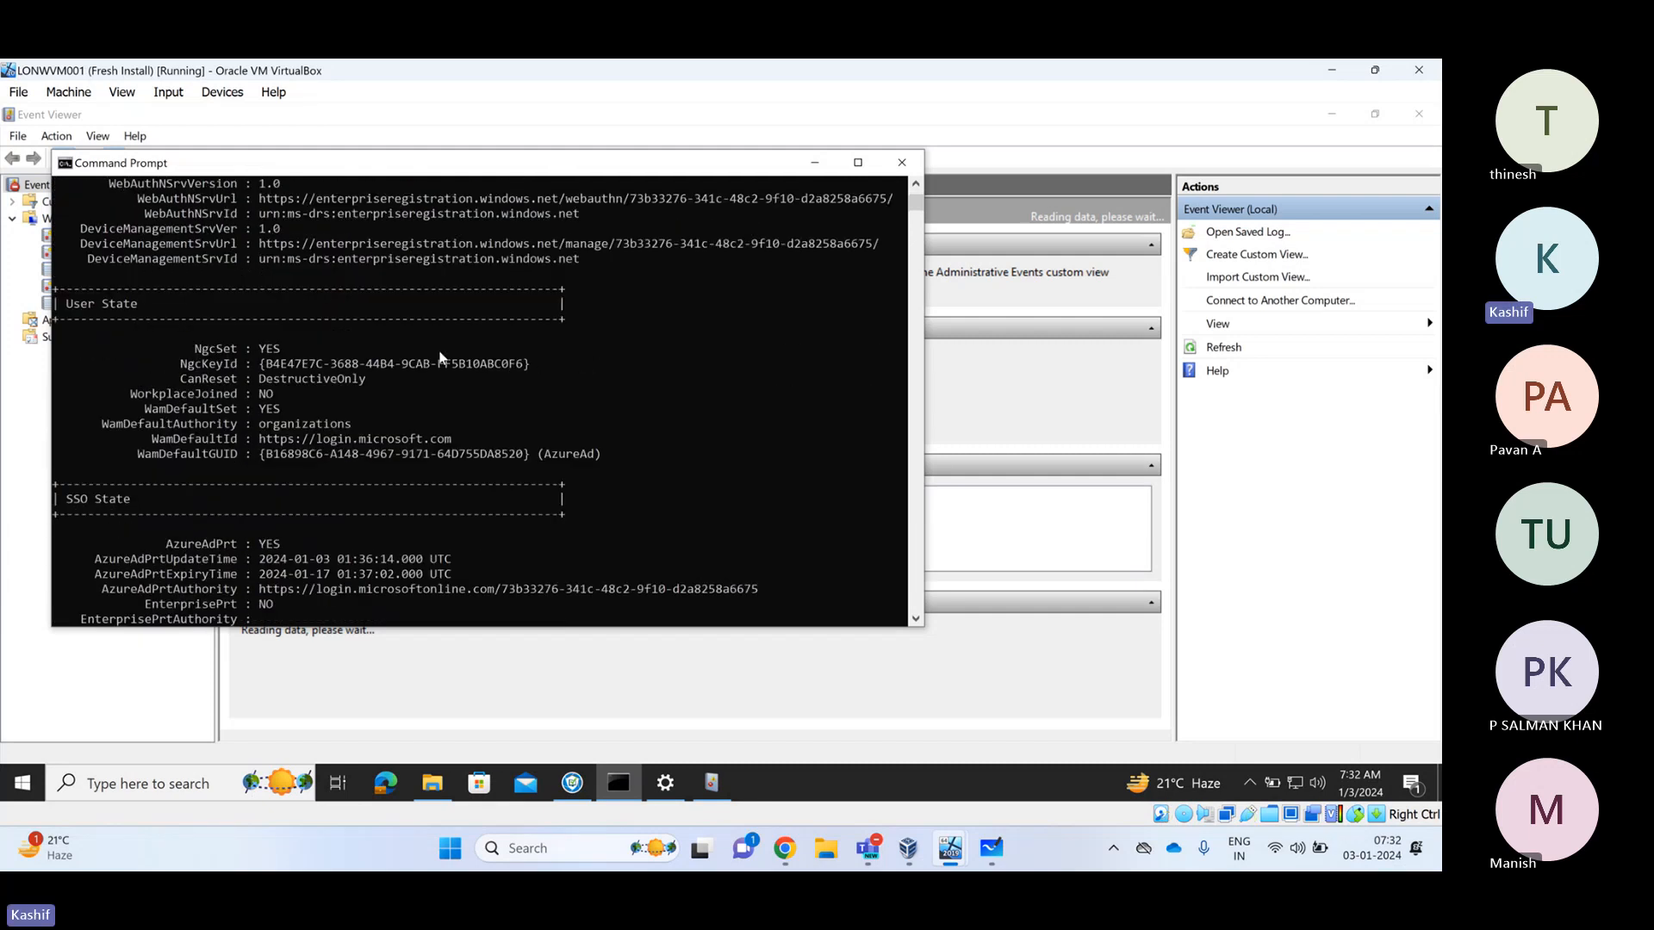
{"action": "scroll", "coordinate": [440, 357], "scroll_direction": "up", "scroll_amount": 10}
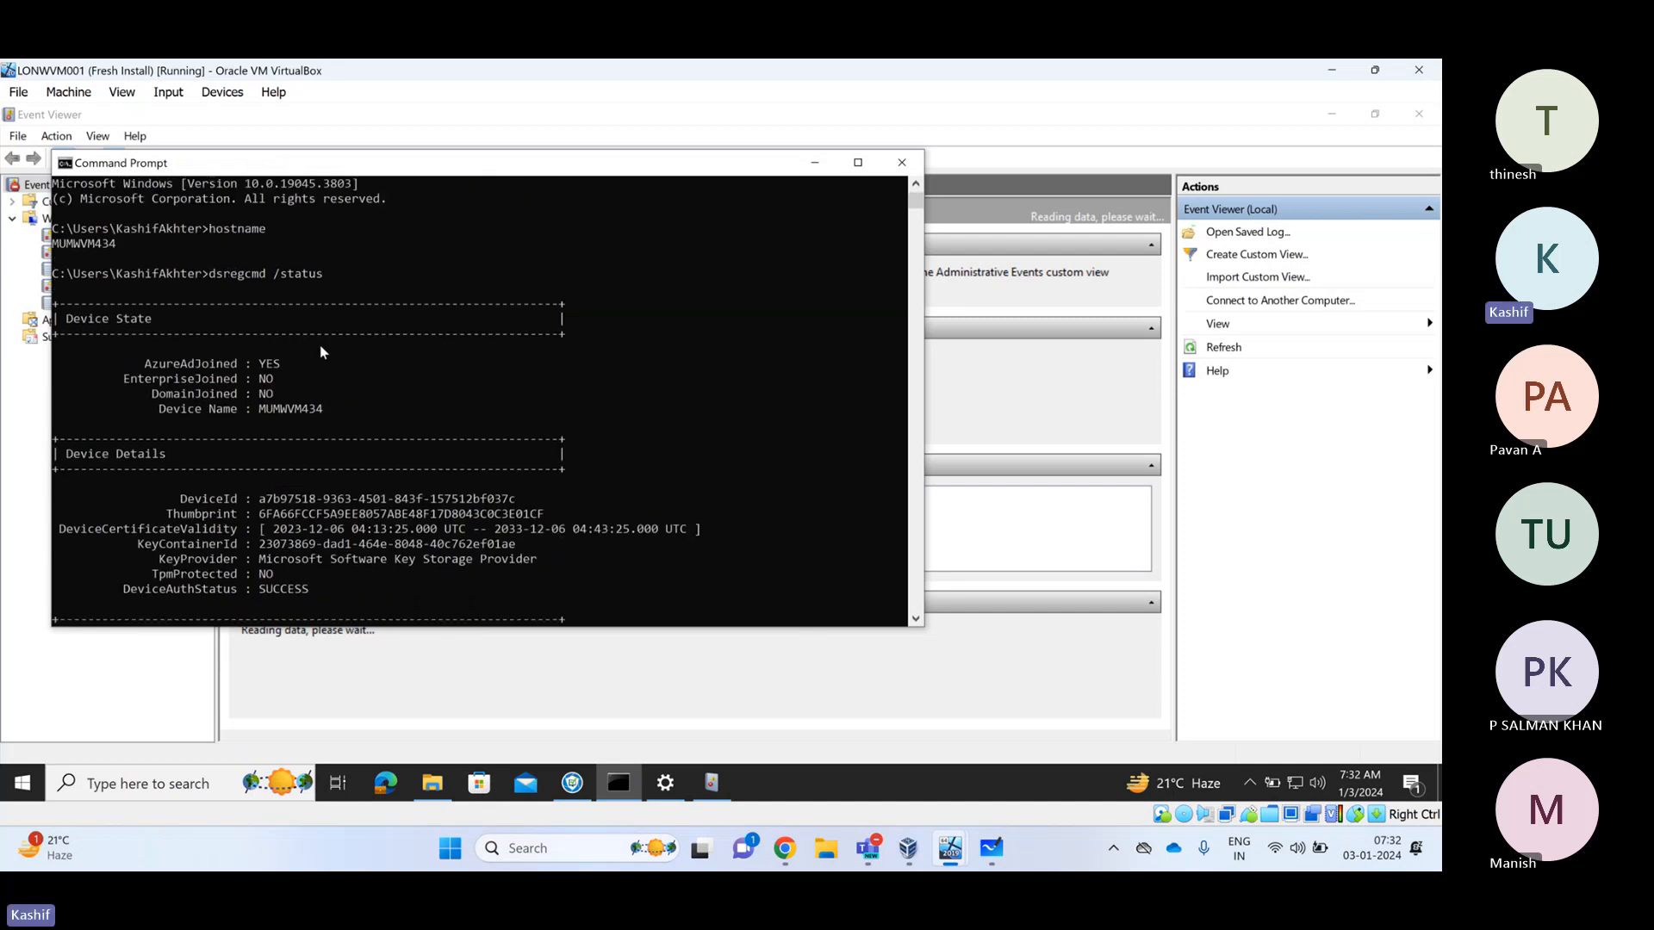
{"action": "left_click_drag", "start_coordinate": [141, 367], "coordinate": [309, 366]}
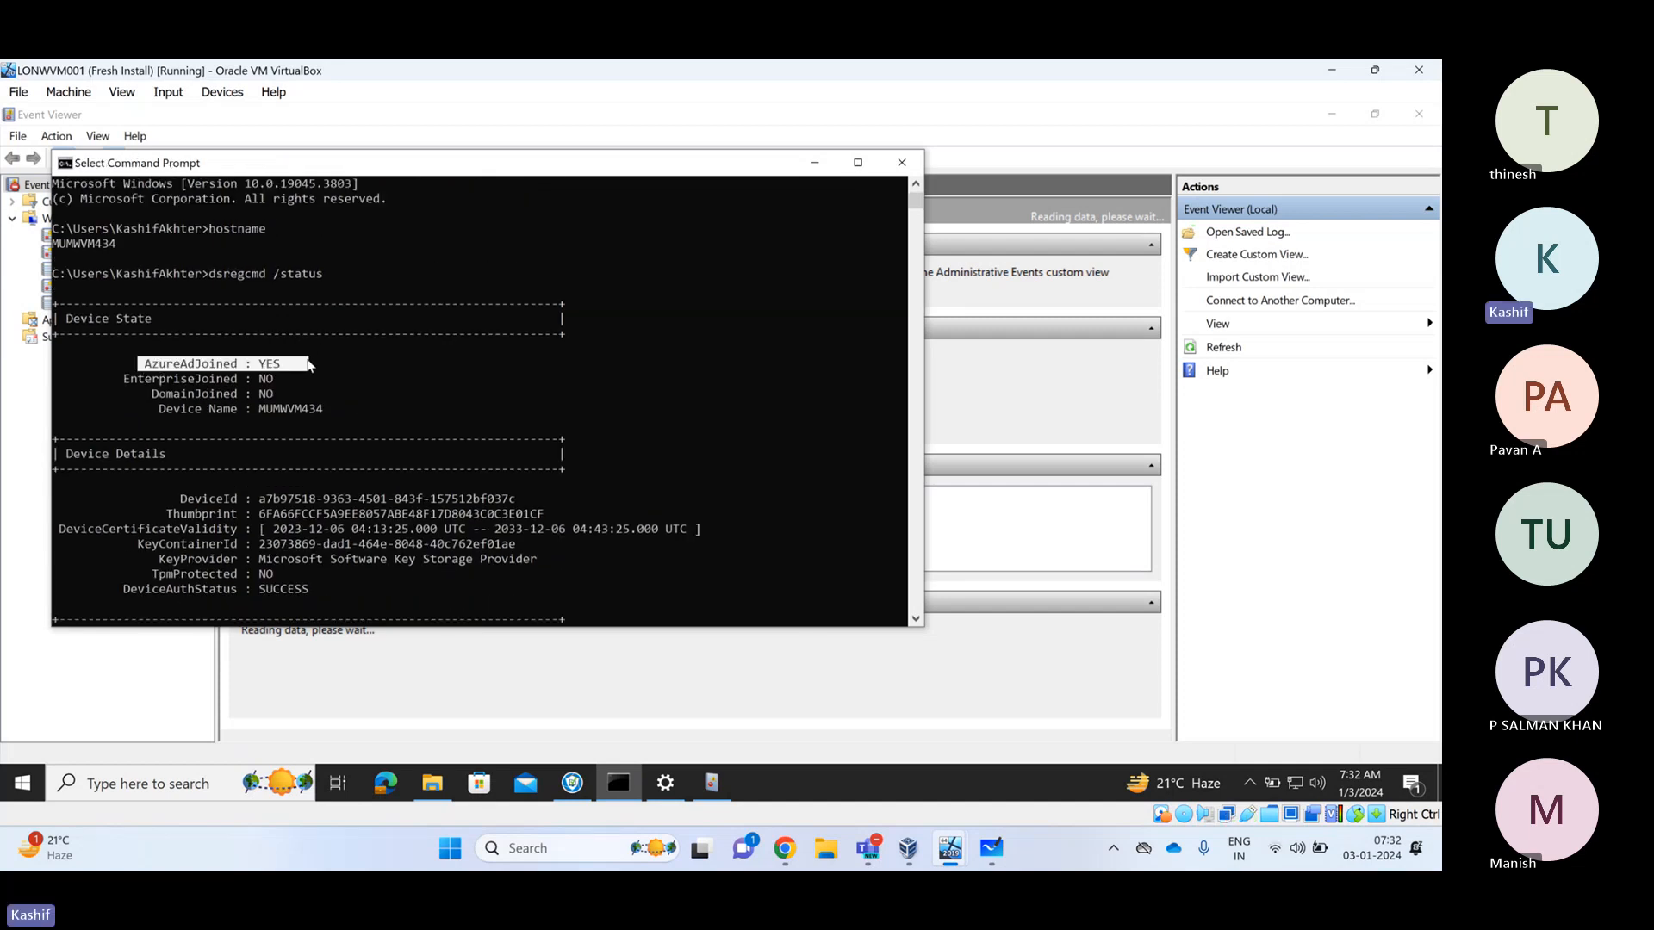
{"action": "left_click_drag", "start_coordinate": [188, 405], "coordinate": [331, 412]}
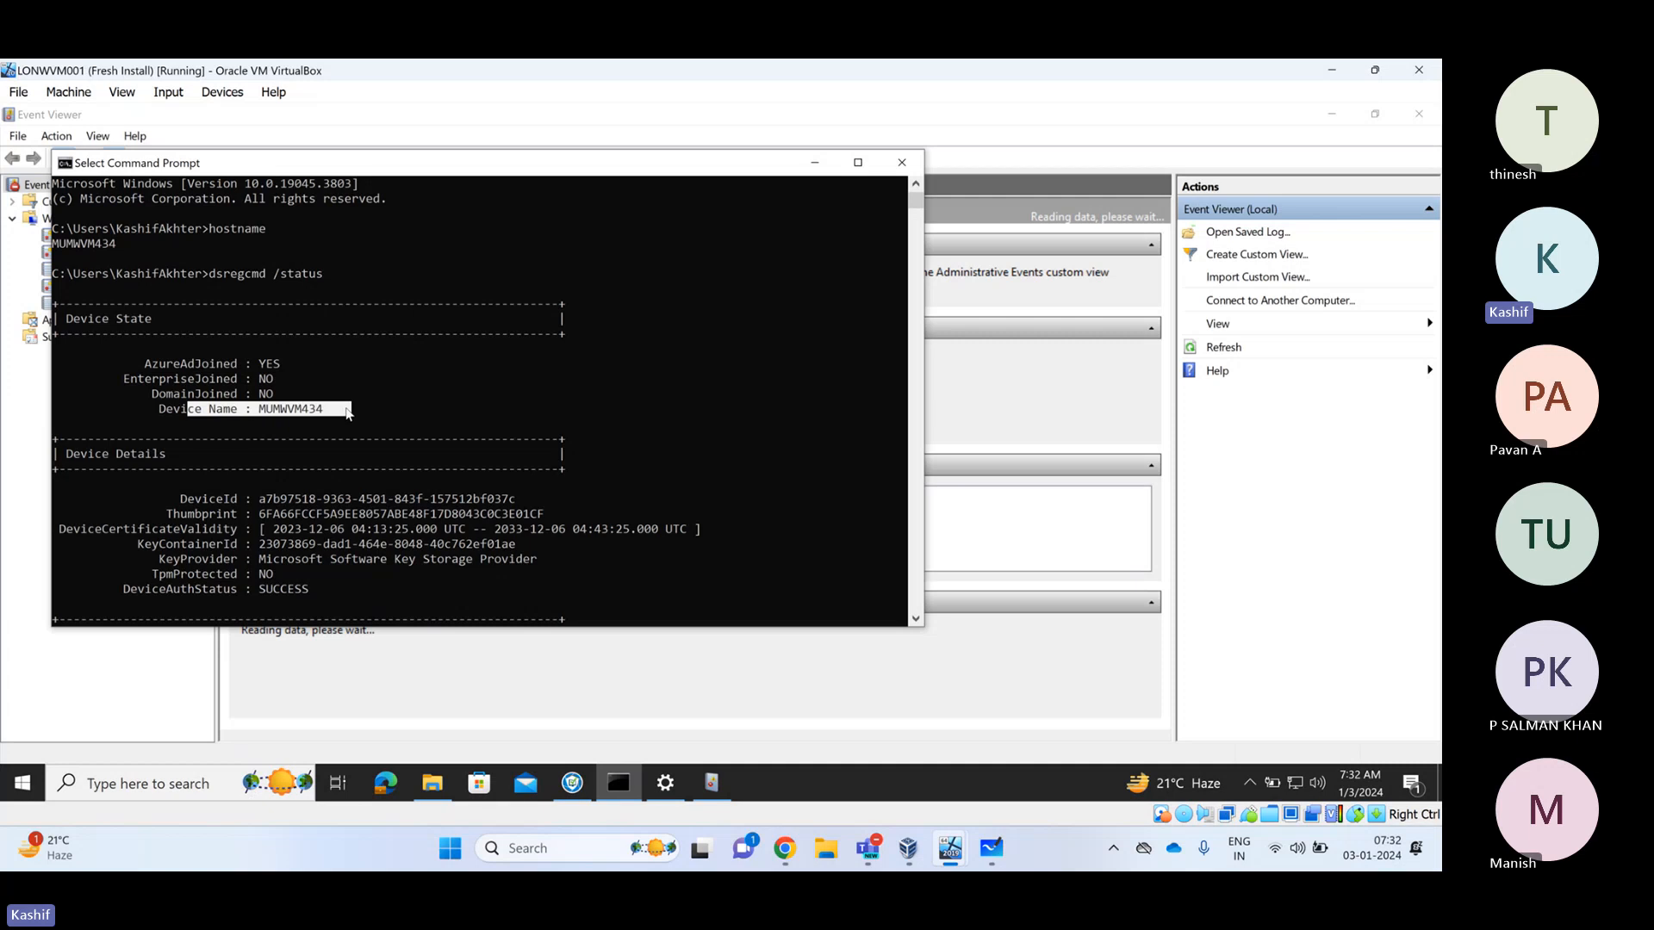
Review the Device Details section of the dsregcmd output, highlighting the DeviceId, Thumbprint, DeviceCertificateValidity and DeviceAuthStatus lines
{"action": "scroll", "coordinate": [348, 413], "scroll_direction": "down", "scroll_amount": 2}
{"action": "left_click_drag", "start_coordinate": [174, 408], "coordinate": [412, 414]}
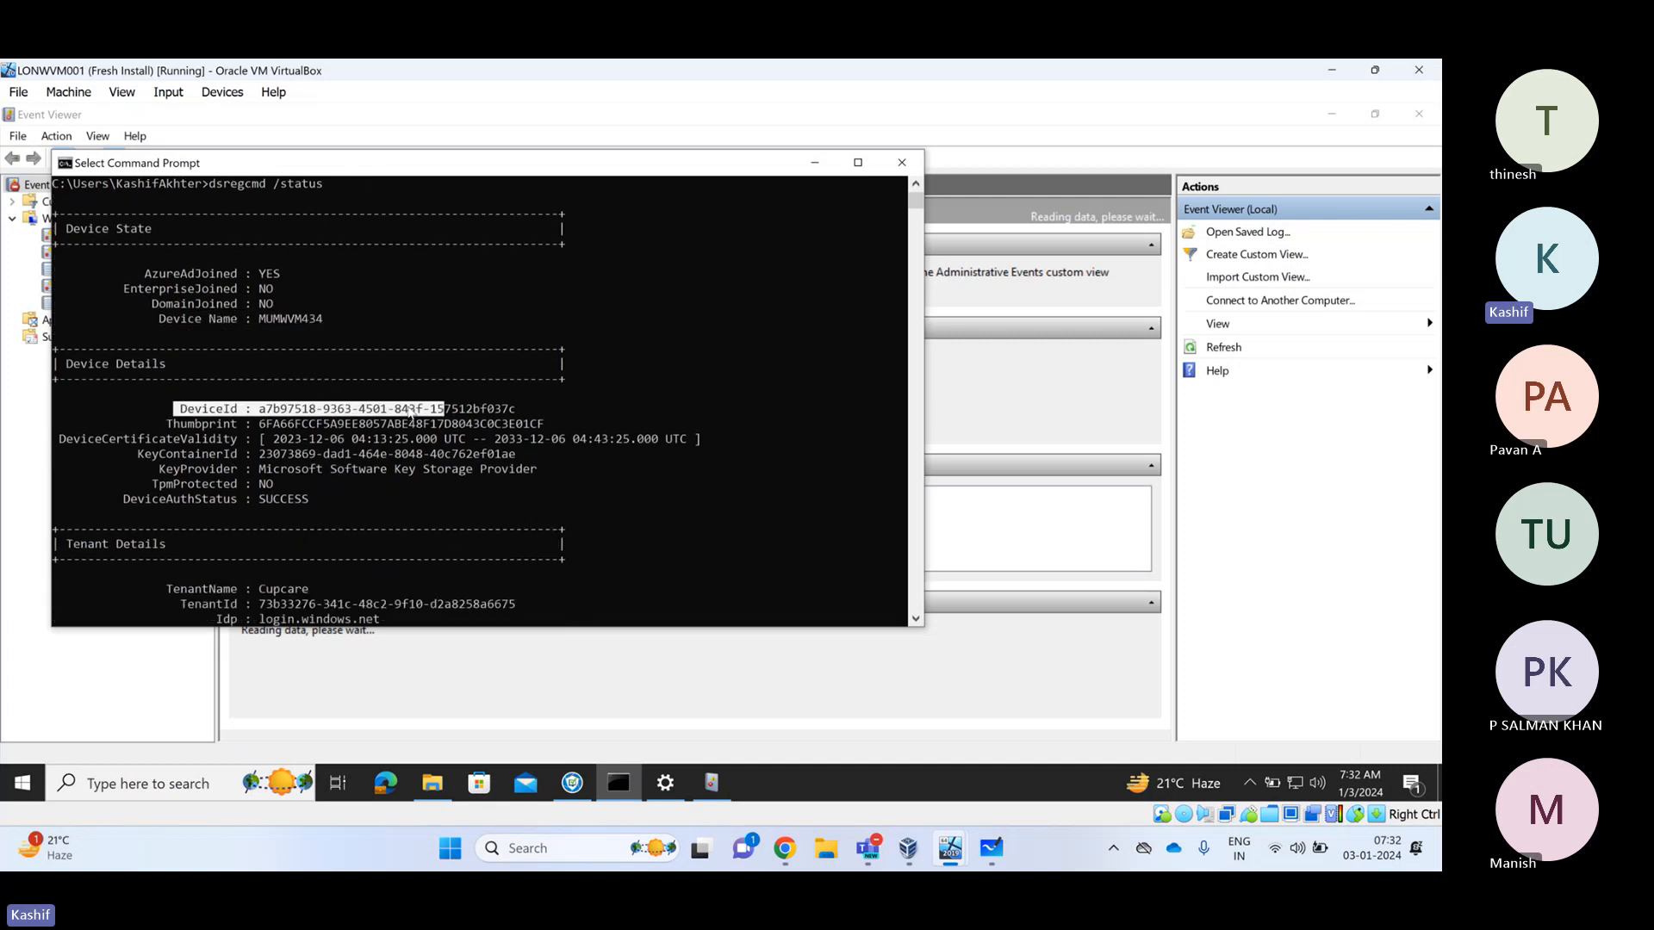
{"action": "left_click_drag", "start_coordinate": [202, 421], "coordinate": [500, 424]}
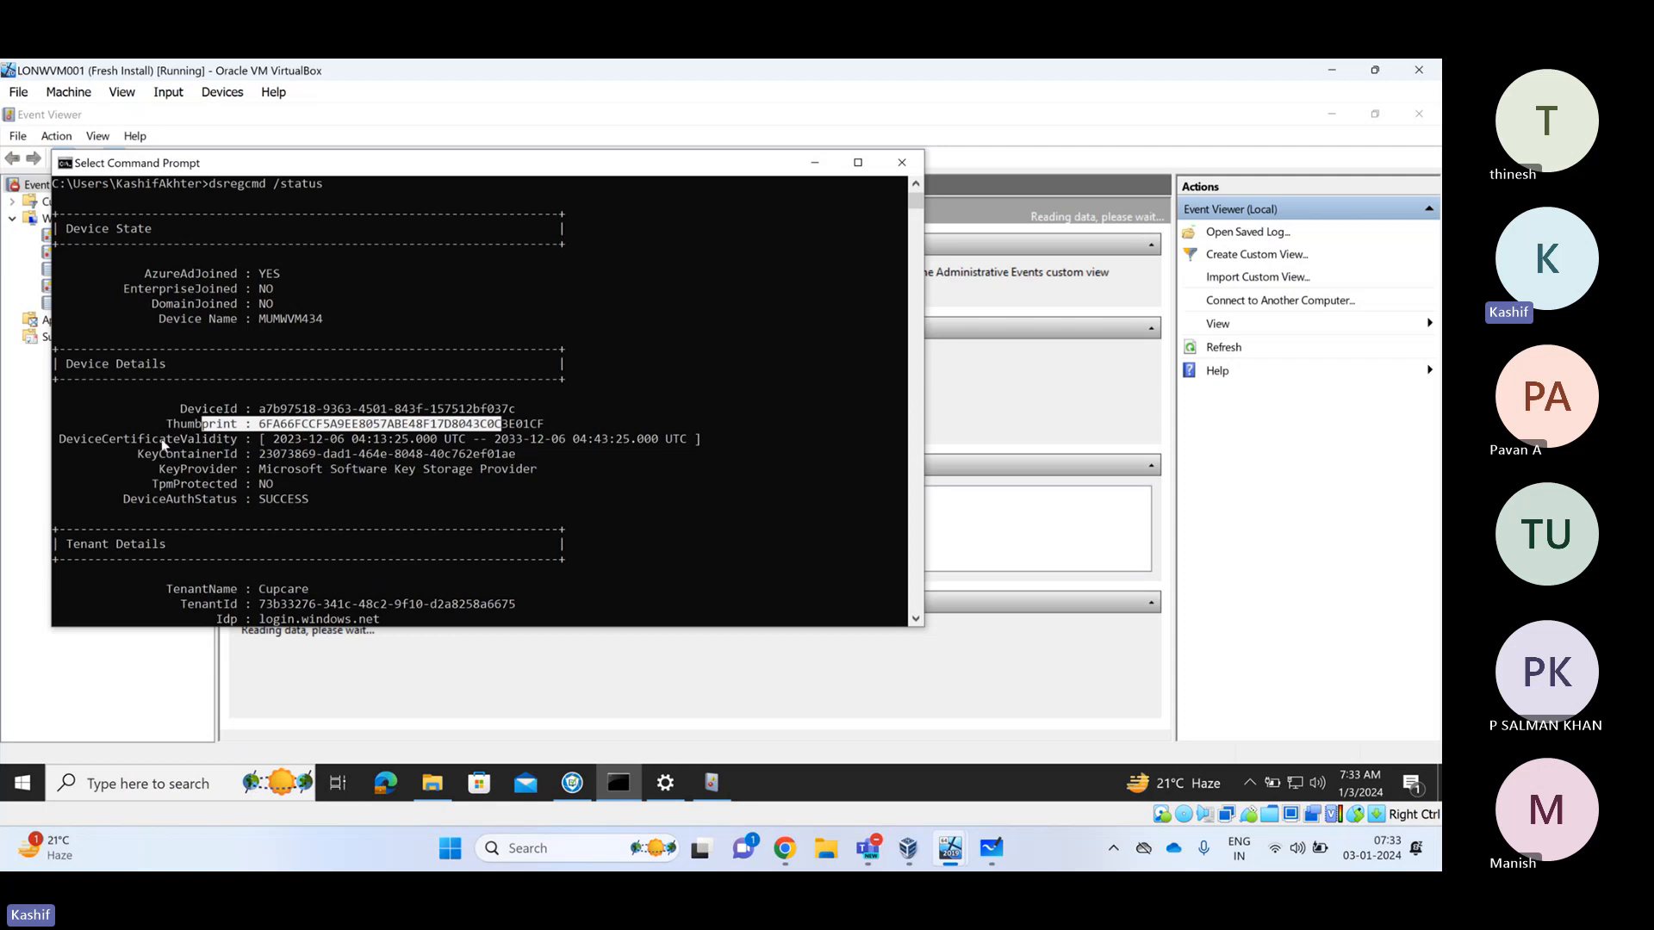
{"action": "left_click_drag", "start_coordinate": [160, 442], "coordinate": [473, 449]}
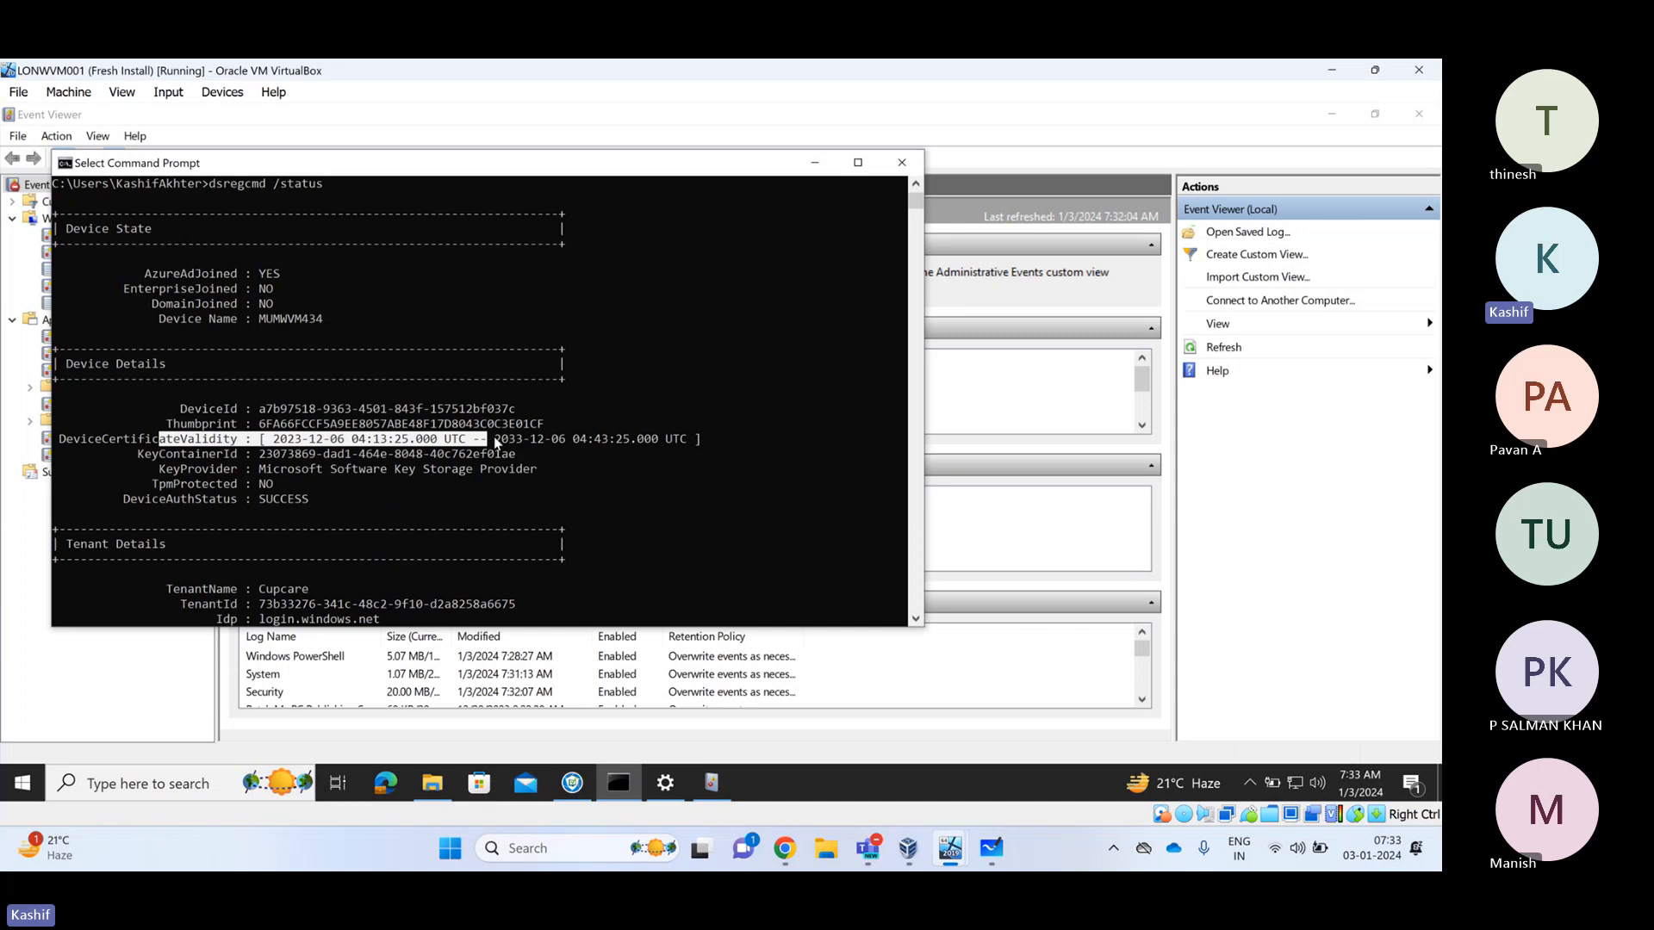
{"action": "left_click_drag", "start_coordinate": [497, 443], "coordinate": [530, 442]}
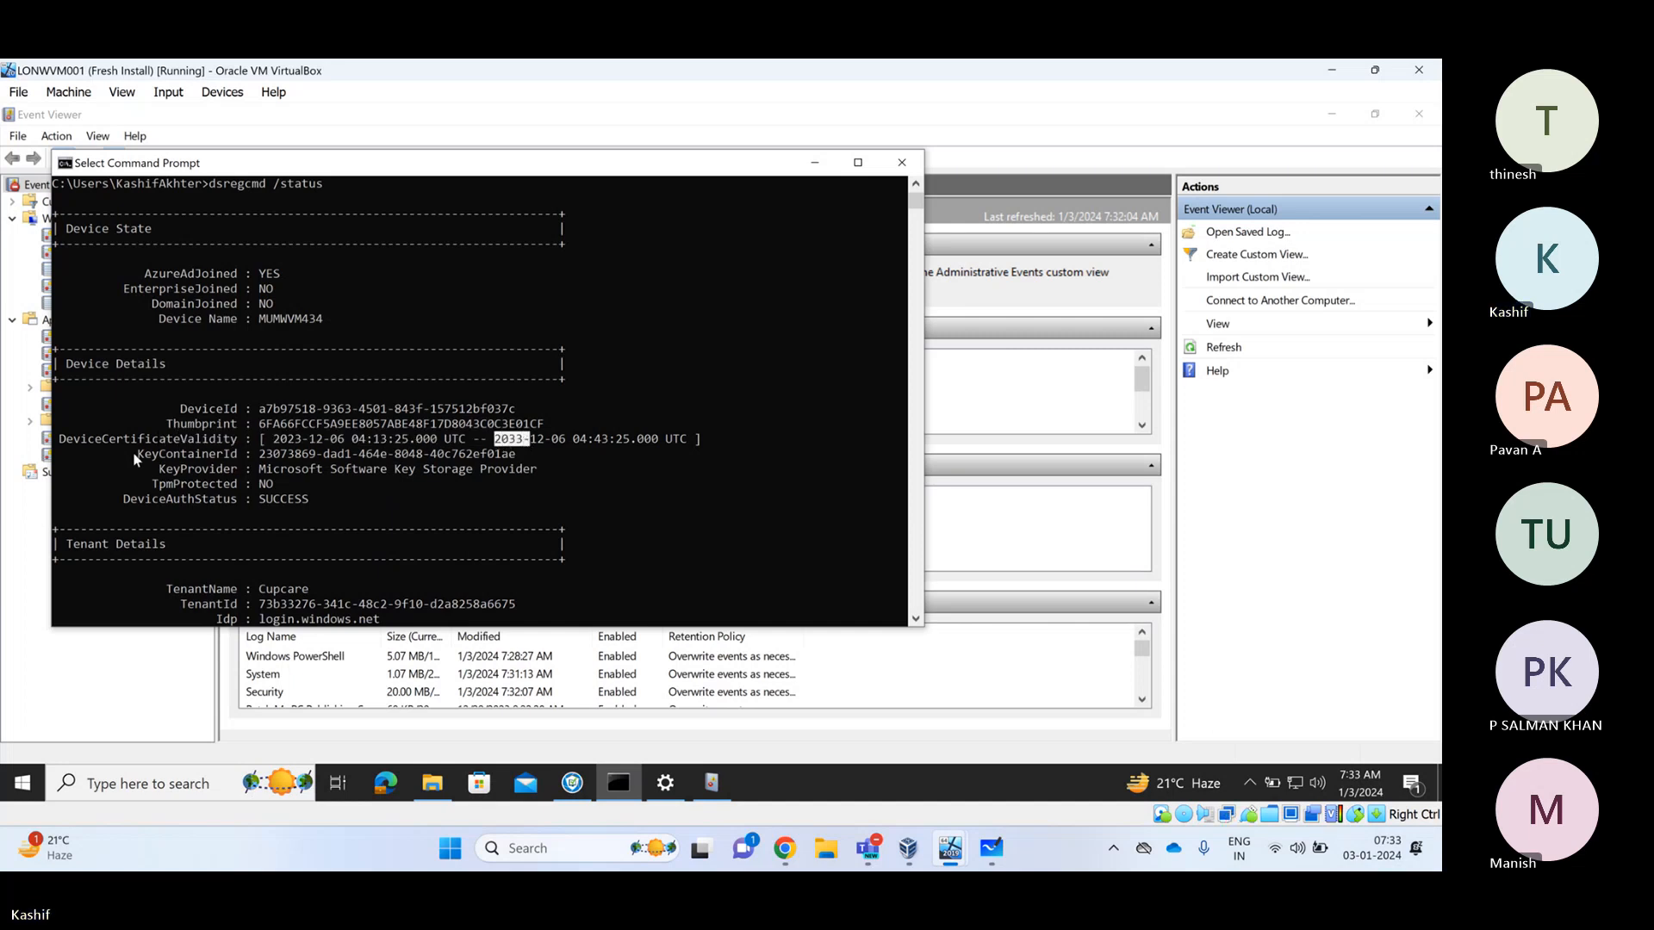
{"action": "scroll", "coordinate": [184, 440], "scroll_direction": "down", "scroll_amount": 2}
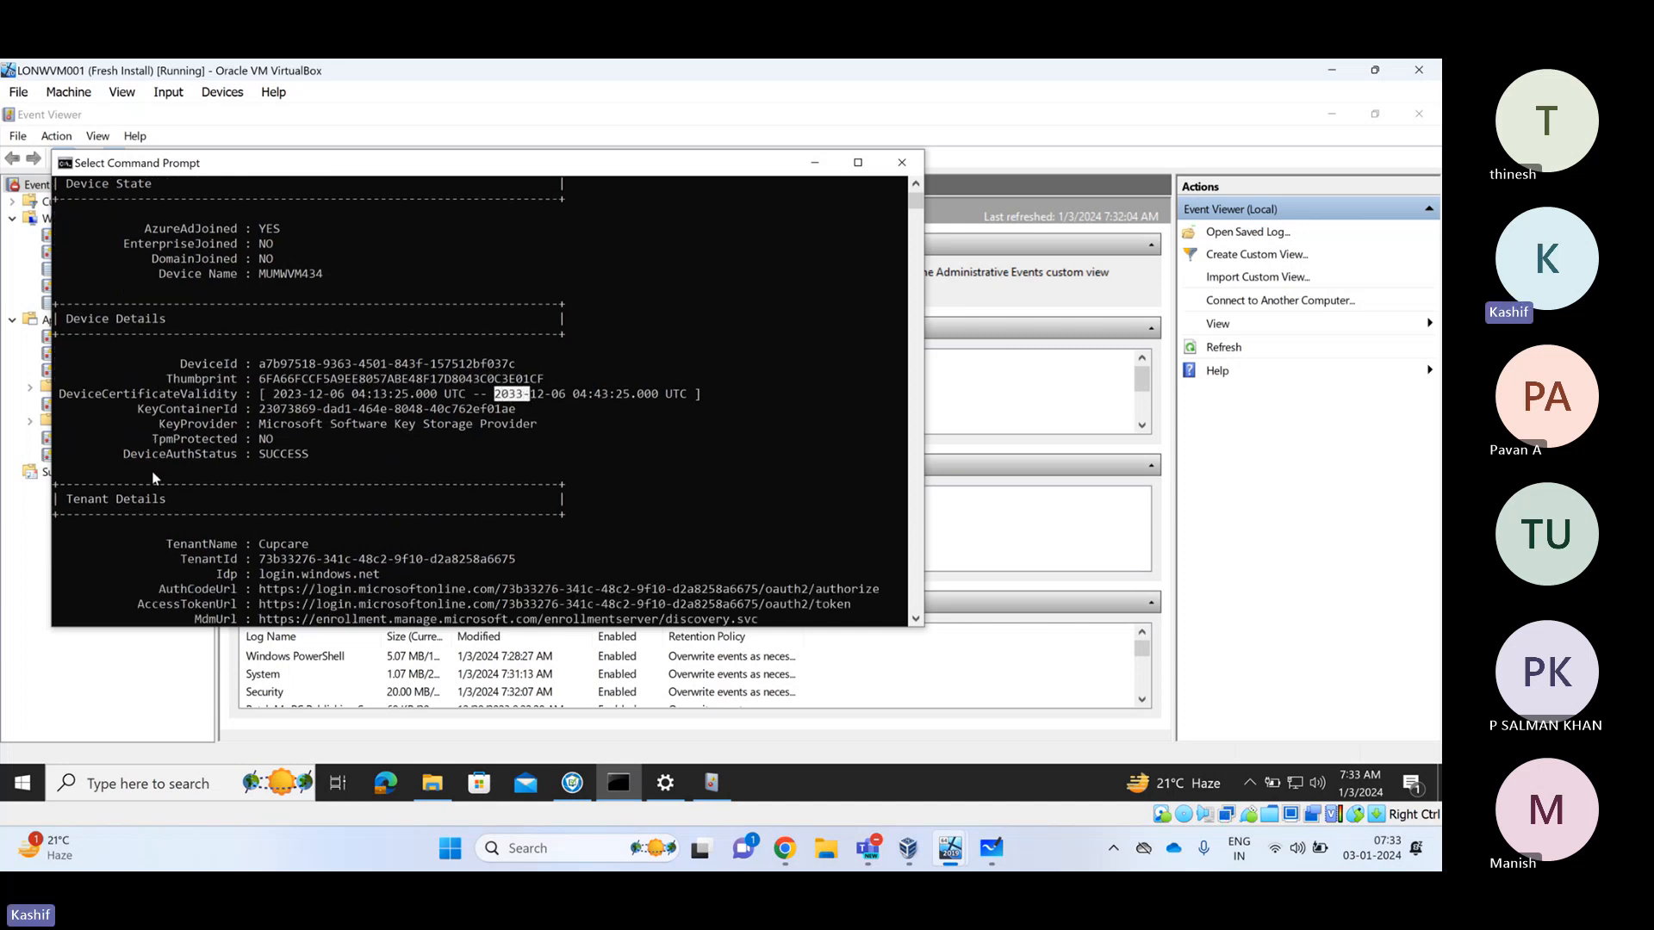
{"action": "left_click_drag", "start_coordinate": [202, 410], "coordinate": [322, 415]}
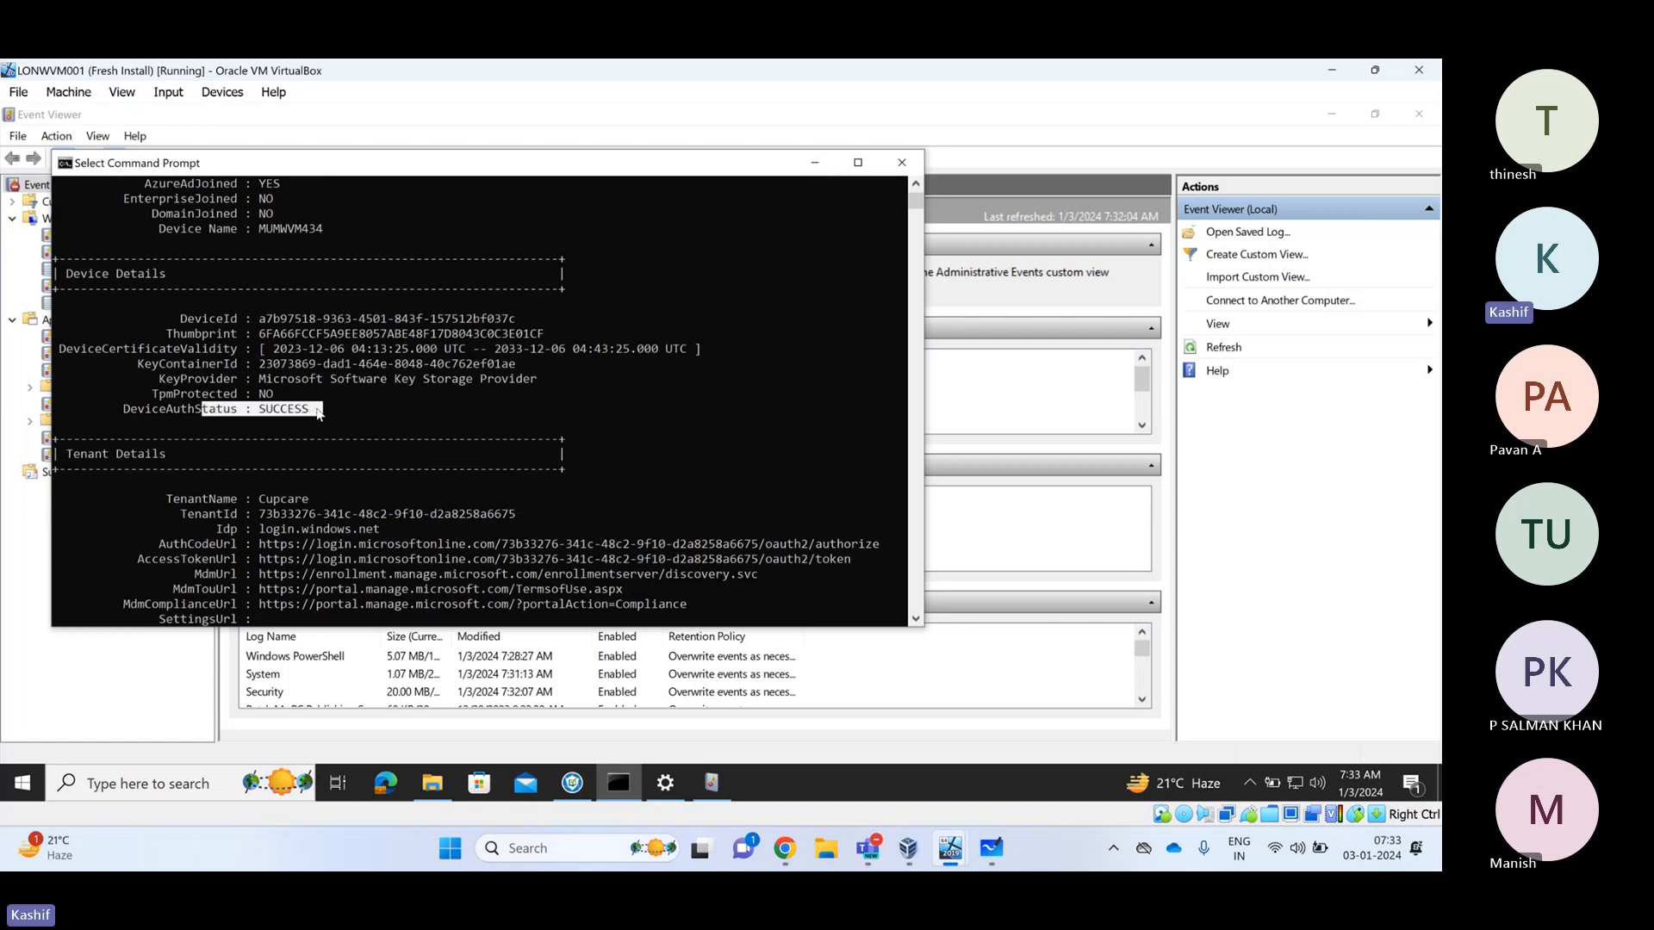
Examine the Tenant Details section, highlighting the TenantName and TenantId lines and the MDM URL entries
{"action": "scroll", "coordinate": [321, 415], "scroll_direction": "down", "scroll_amount": 4}
{"action": "left_click_drag", "start_coordinate": [168, 321], "coordinate": [336, 325]}
{"action": "left_click_drag", "start_coordinate": [183, 335], "coordinate": [382, 337]}
{"action": "left_click", "coordinate": [383, 336]}
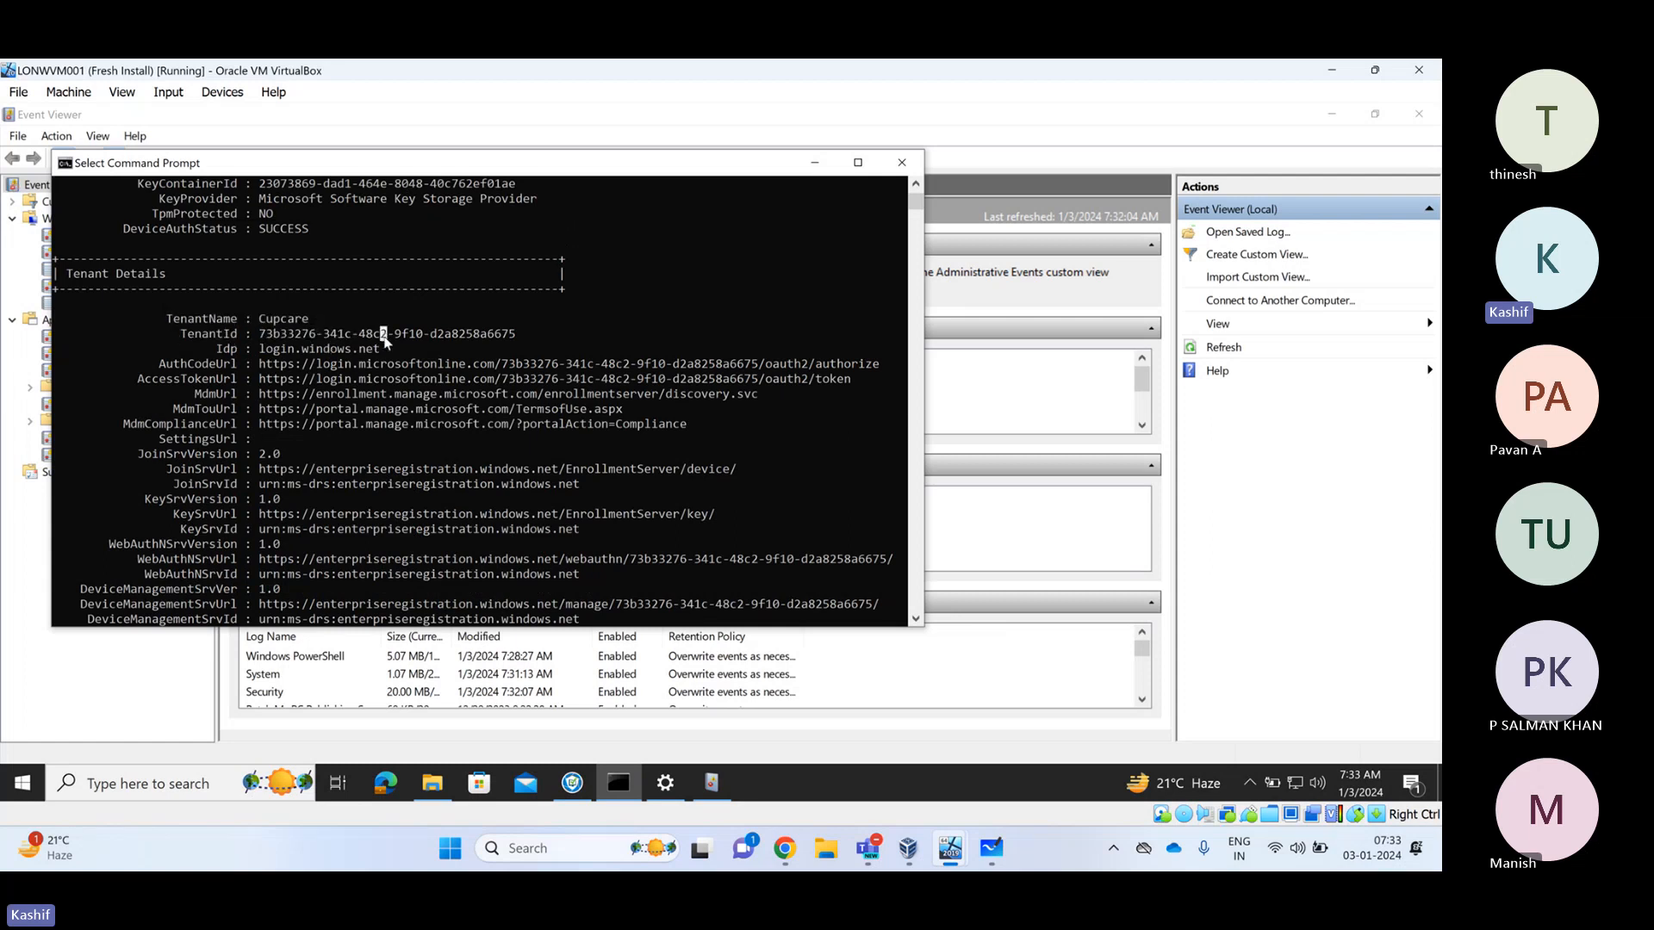
{"action": "left_click_drag", "start_coordinate": [540, 334], "coordinate": [151, 319]}
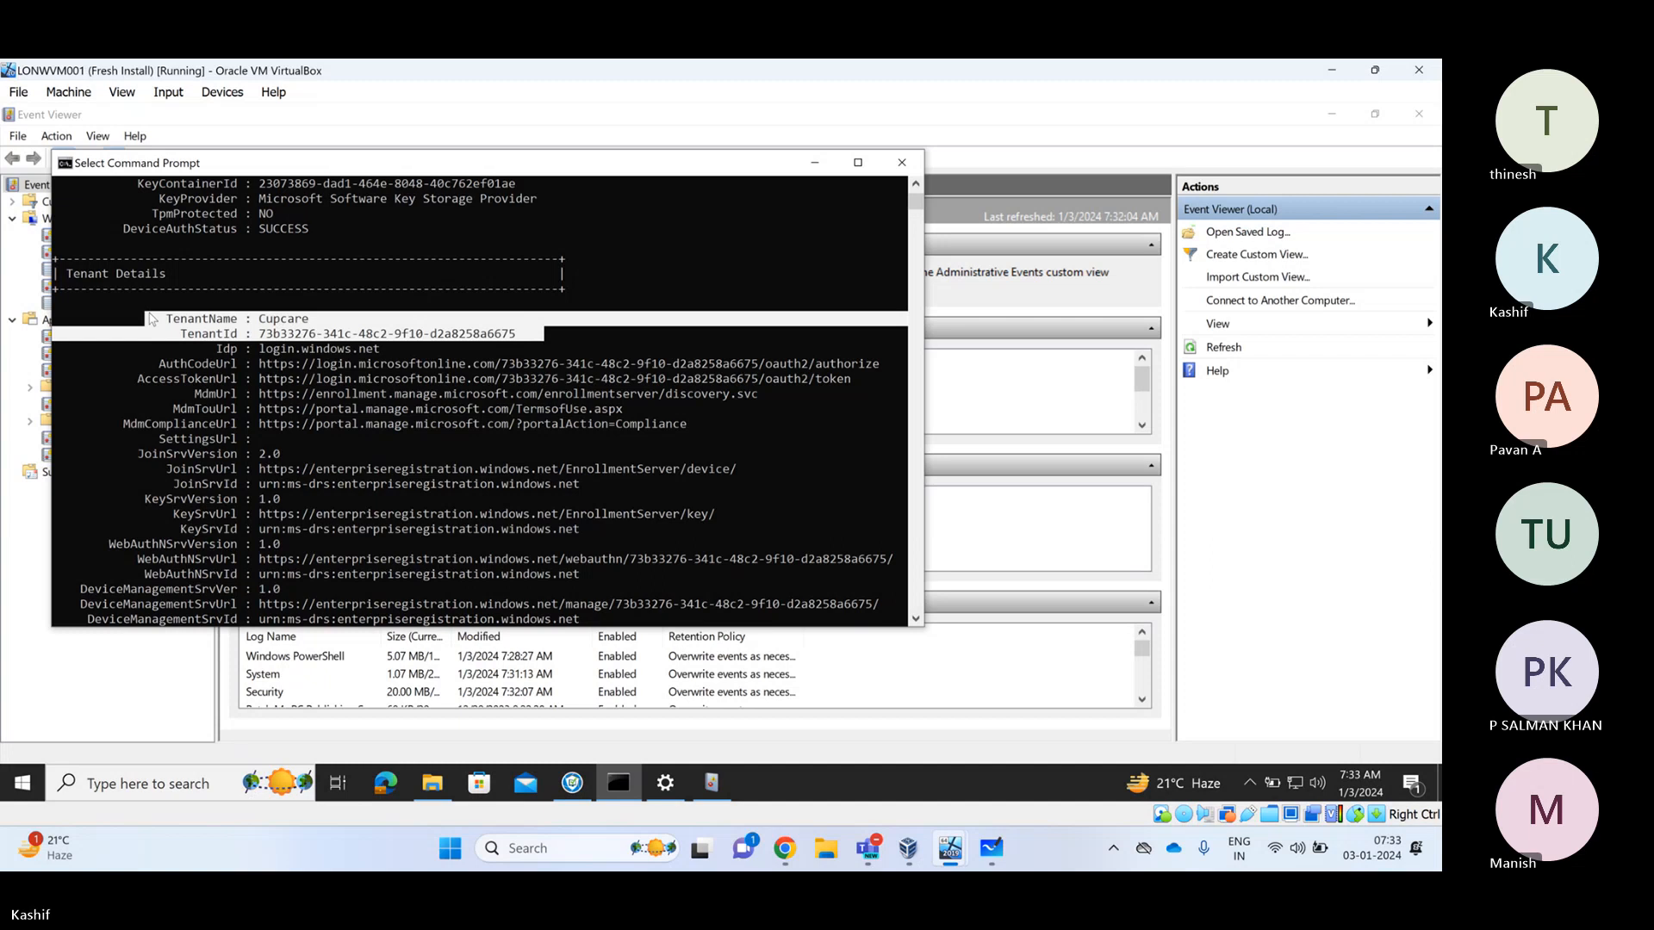
{"action": "scroll", "coordinate": [151, 365], "scroll_direction": "down", "scroll_amount": 1}
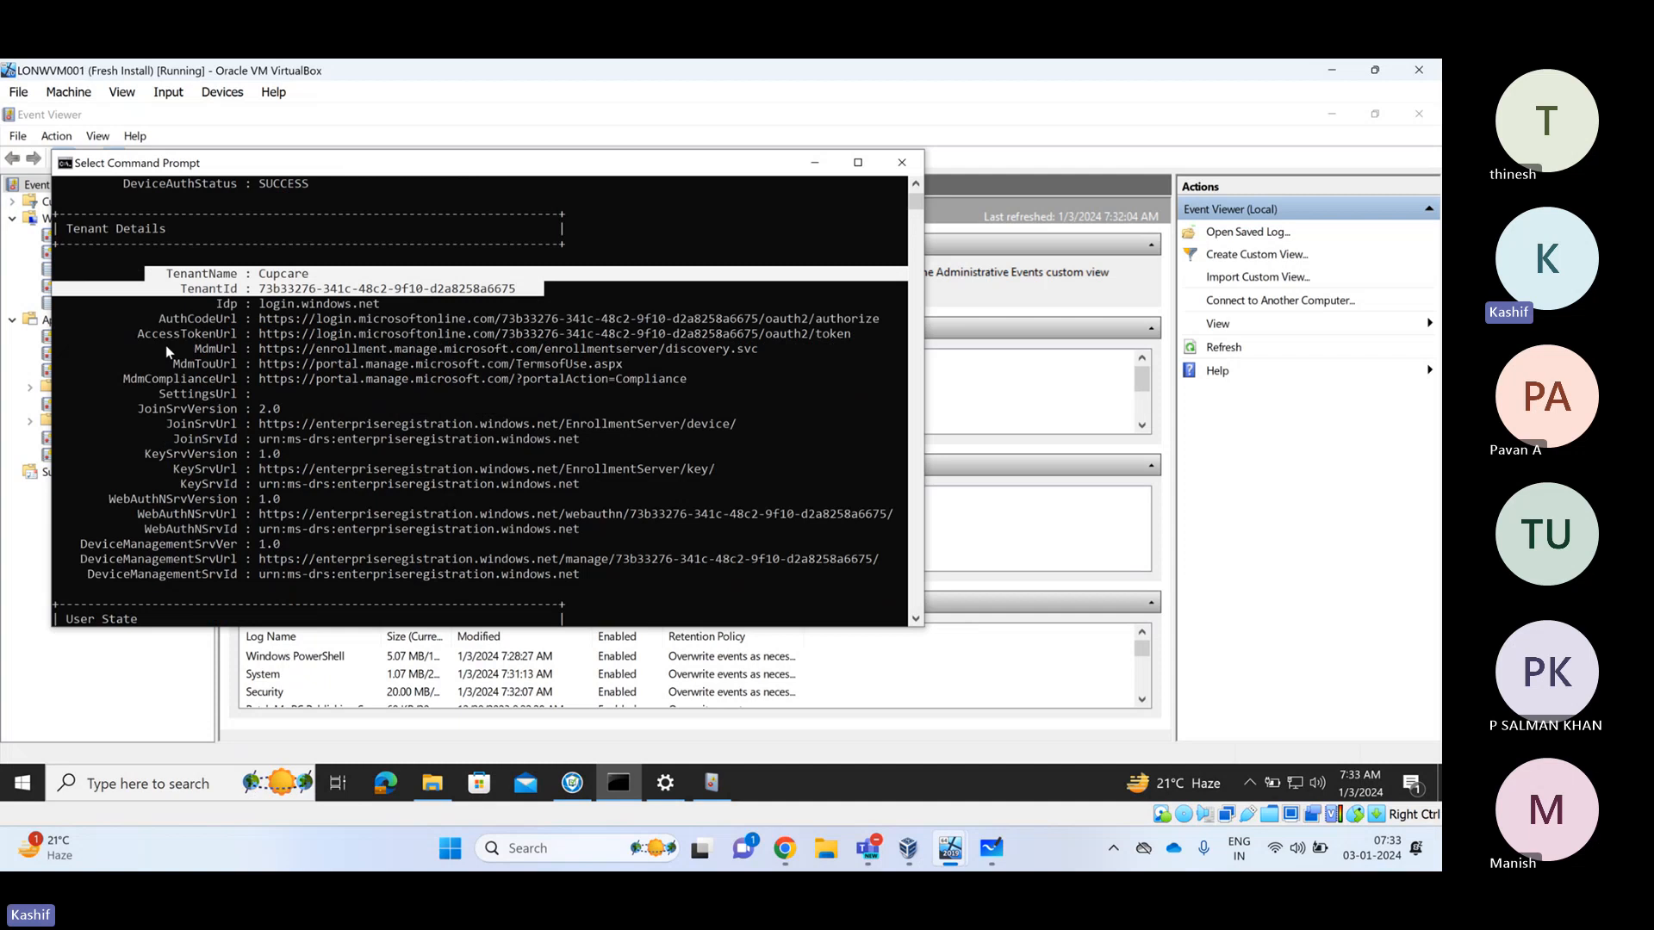
{"action": "left_click_drag", "start_coordinate": [179, 353], "coordinate": [338, 355]}
{"action": "left_click_drag", "start_coordinate": [150, 364], "coordinate": [439, 385]}
Review the User State and SSO State sections of the dsregcmd output, highlighting each block
{"action": "scroll", "coordinate": [427, 387], "scroll_direction": "down", "scroll_amount": 8}
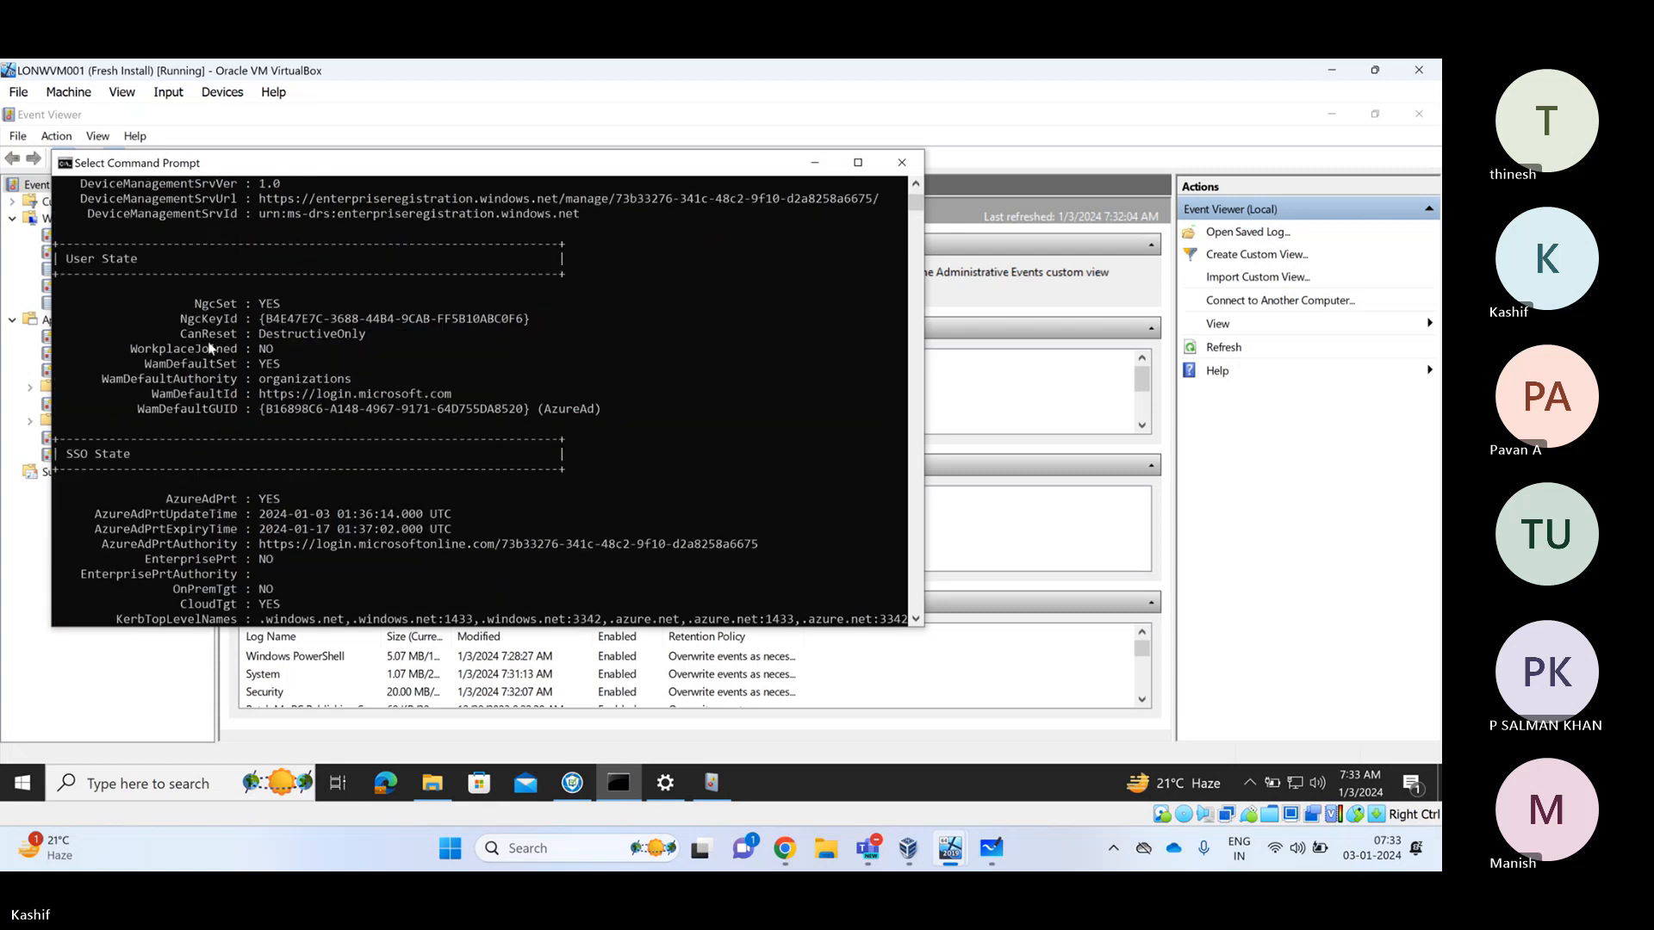
{"action": "left_click_drag", "start_coordinate": [69, 259], "coordinate": [663, 424]}
{"action": "scroll", "coordinate": [503, 404], "scroll_direction": "down", "scroll_amount": 2}
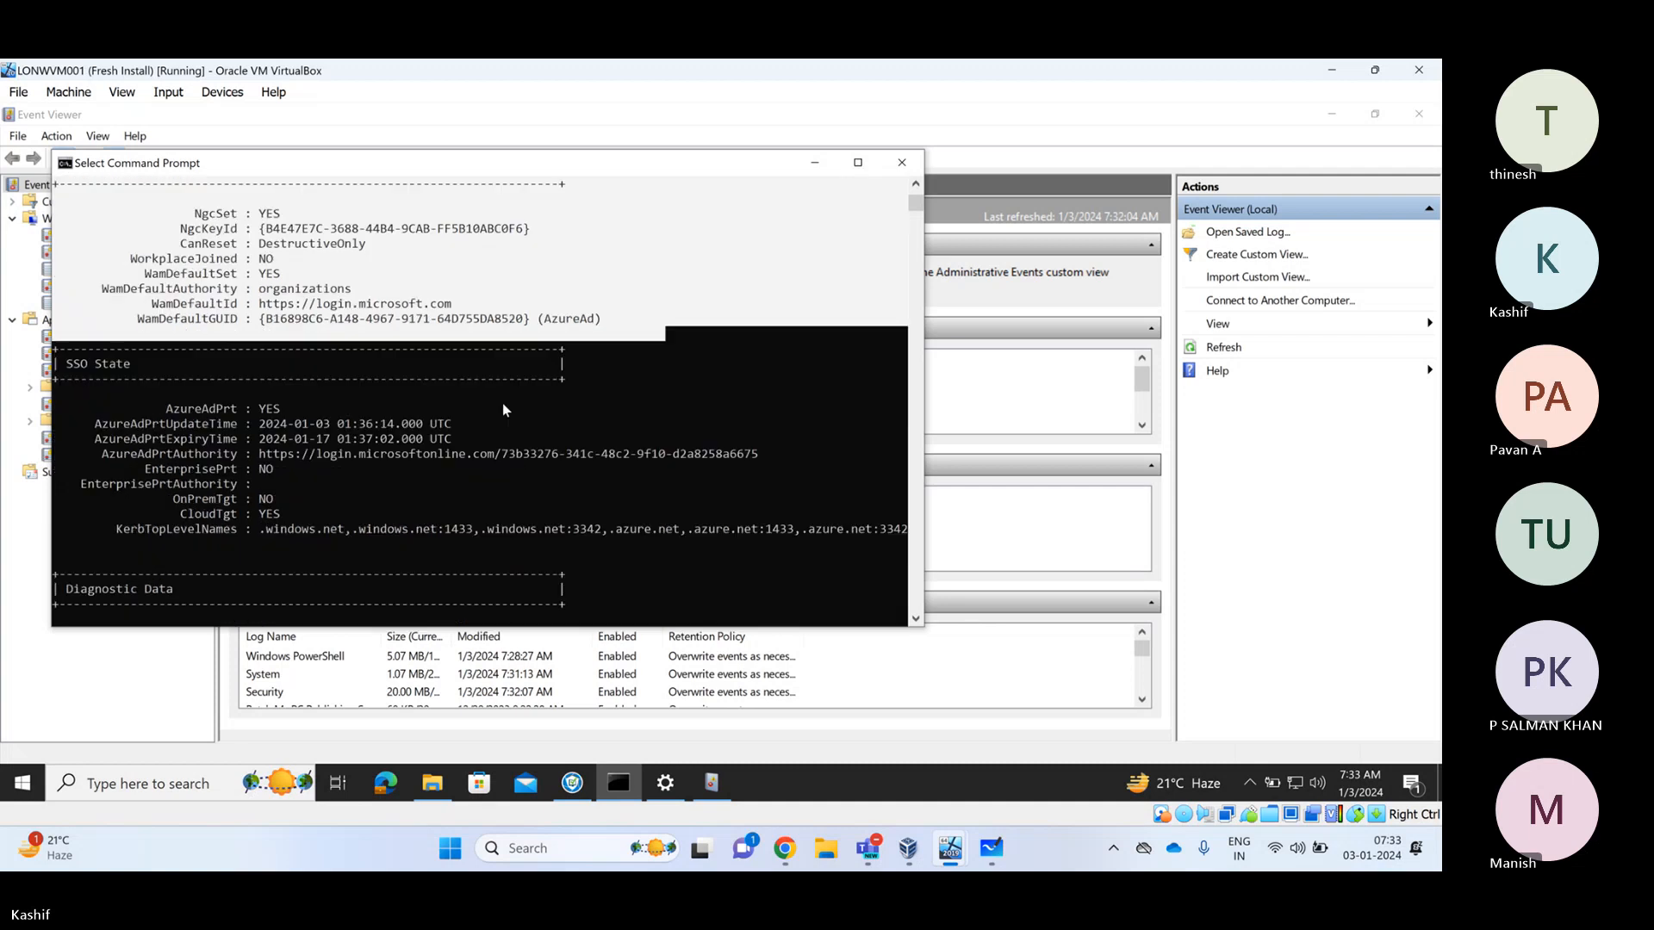
{"action": "left_click_drag", "start_coordinate": [131, 389], "coordinate": [480, 516]}
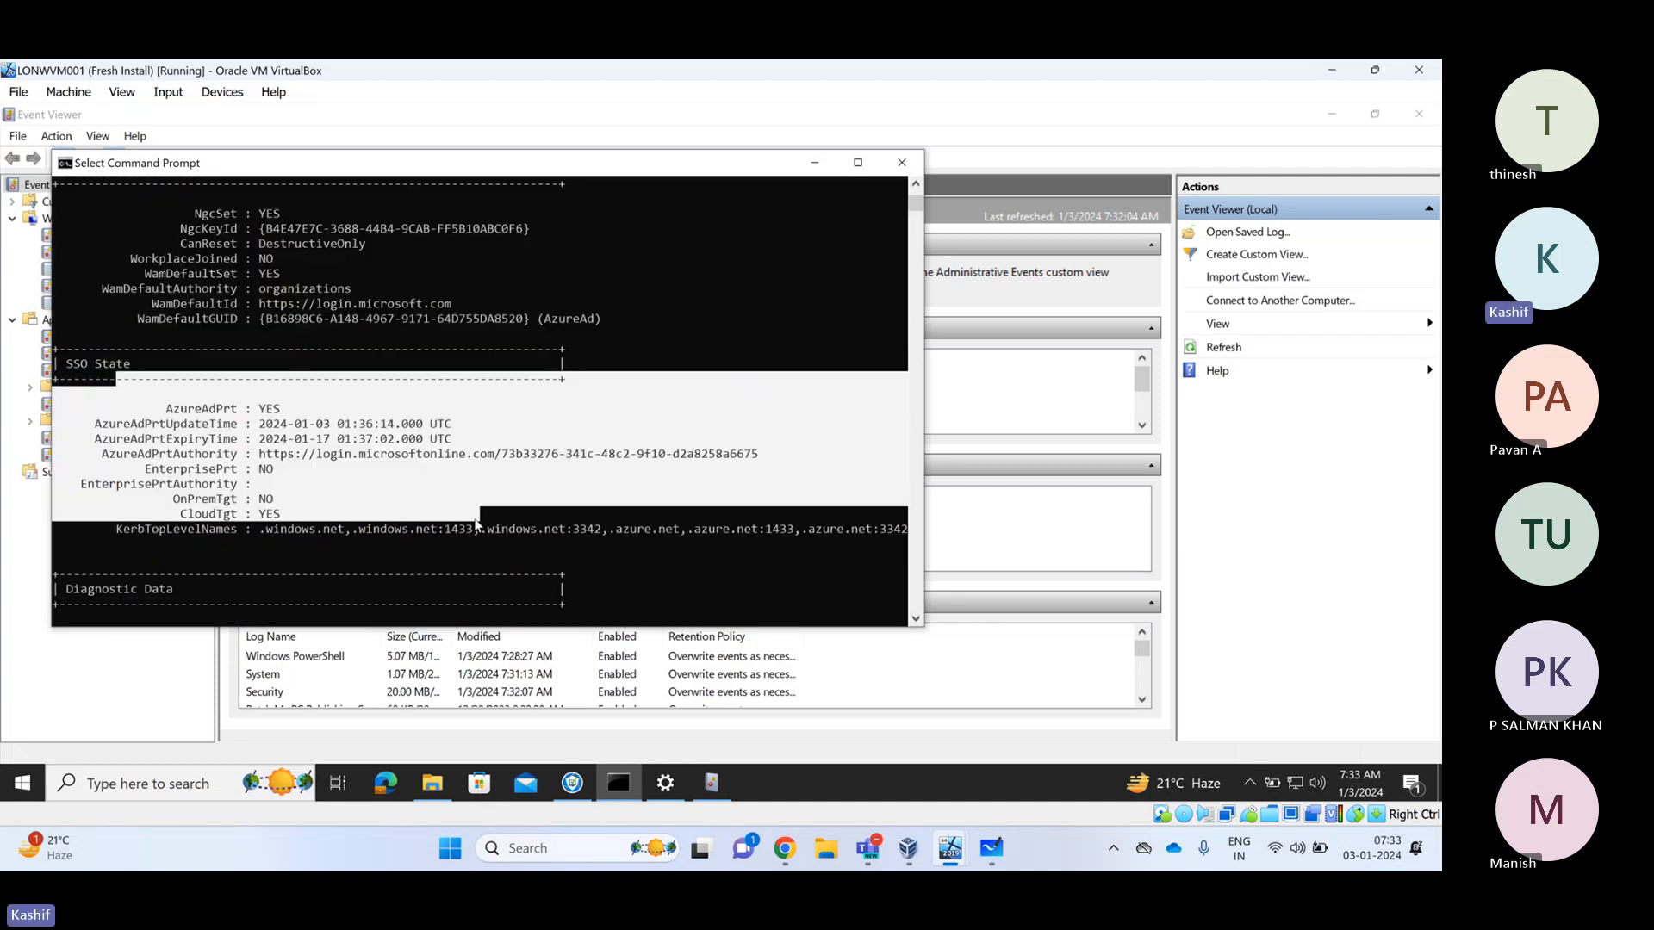
Check the Diagnostic Data and proxy configuration sections, highlighting the proxy settings and the DisplayNameUpdated and OsVersionUpdated values
{"action": "scroll", "coordinate": [414, 509], "scroll_direction": "down", "scroll_amount": 3}
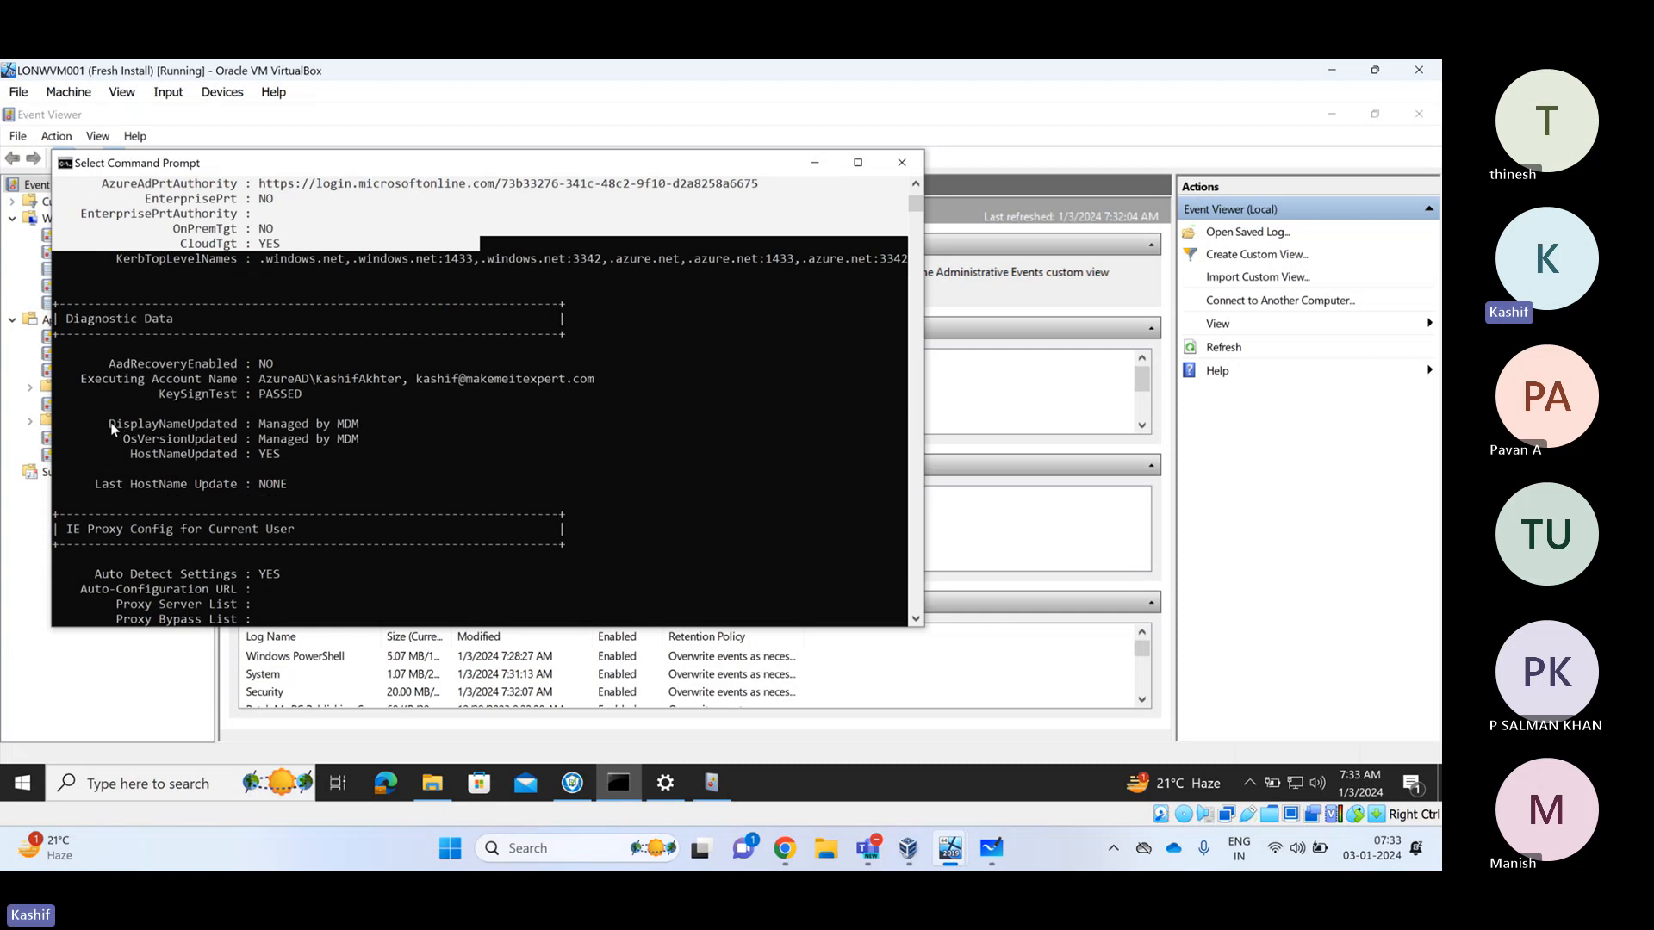
{"action": "scroll", "coordinate": [112, 428], "scroll_direction": "down", "scroll_amount": 3}
{"action": "left_click_drag", "start_coordinate": [95, 438], "coordinate": [294, 489]}
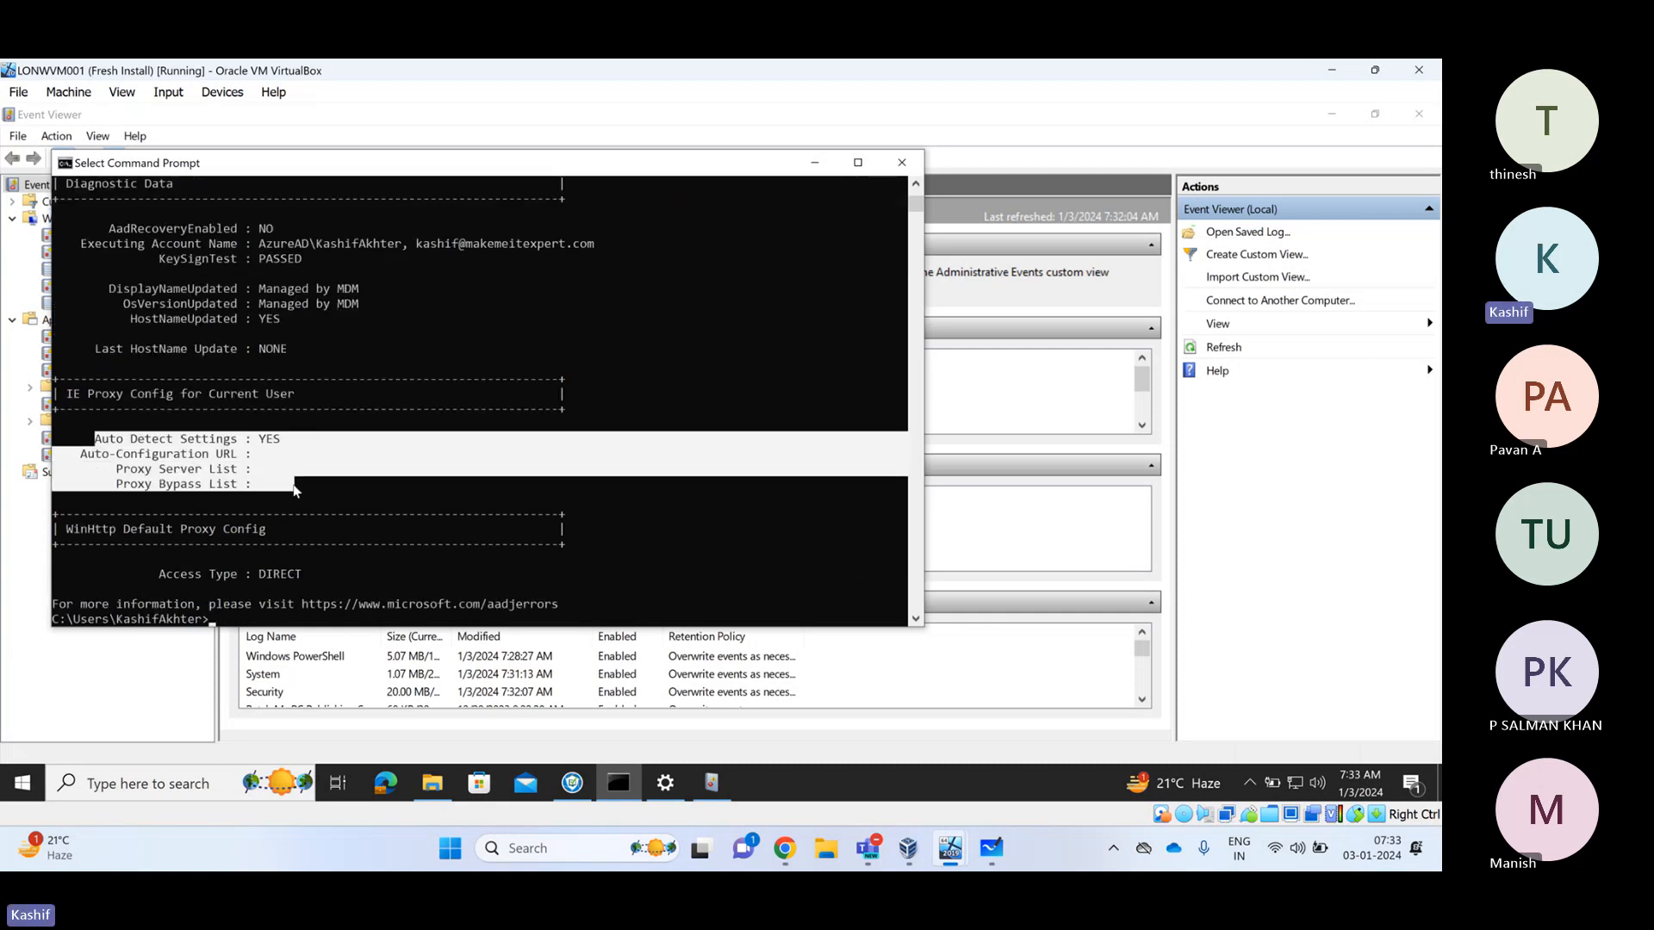
{"action": "scroll", "coordinate": [141, 444], "scroll_direction": "down", "scroll_amount": 3}
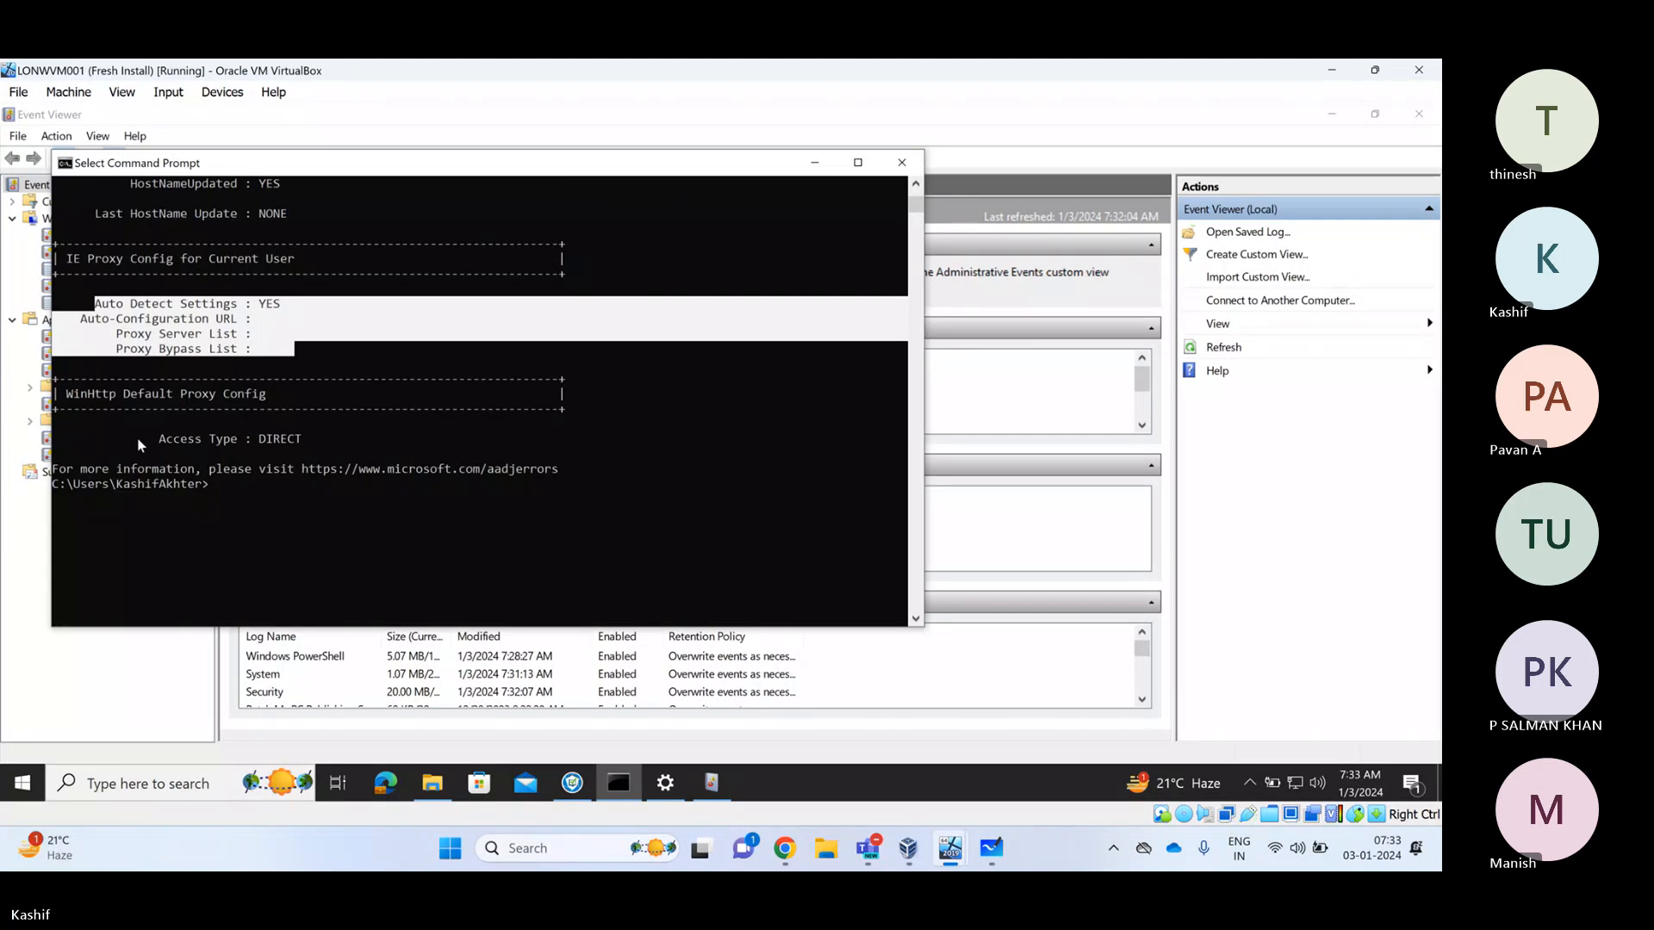
{"action": "scroll", "coordinate": [141, 445], "scroll_direction": "up", "scroll_amount": 2}
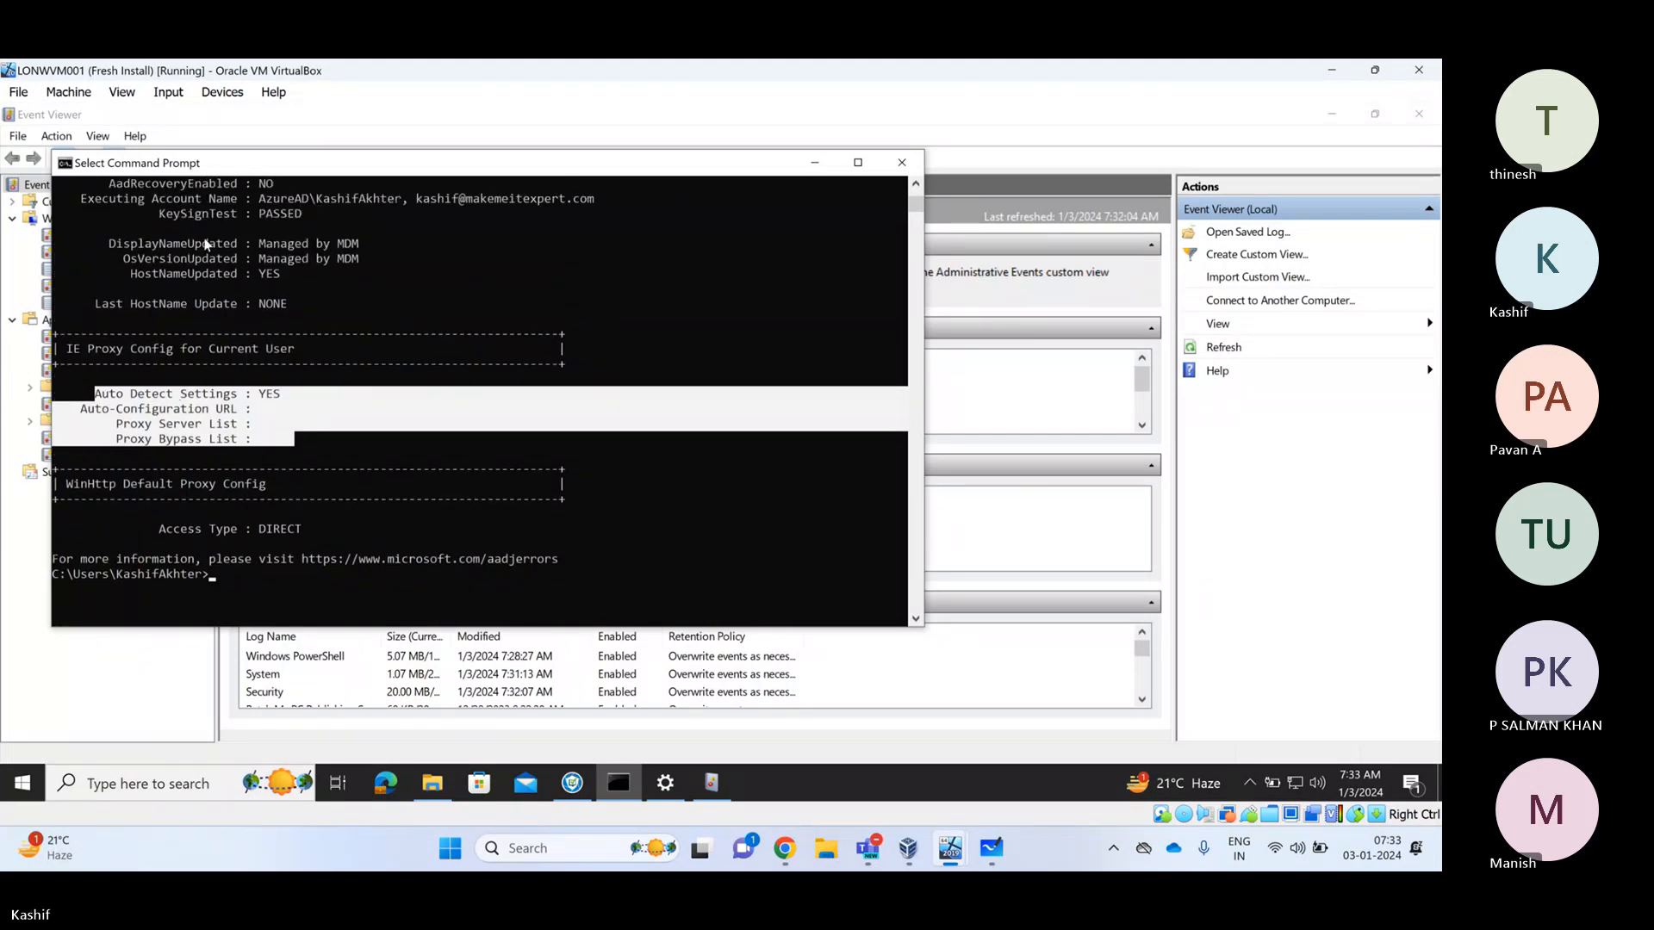
{"action": "left_click_drag", "start_coordinate": [119, 245], "coordinate": [212, 245]}
{"action": "left_click_drag", "start_coordinate": [362, 243], "coordinate": [253, 258]}
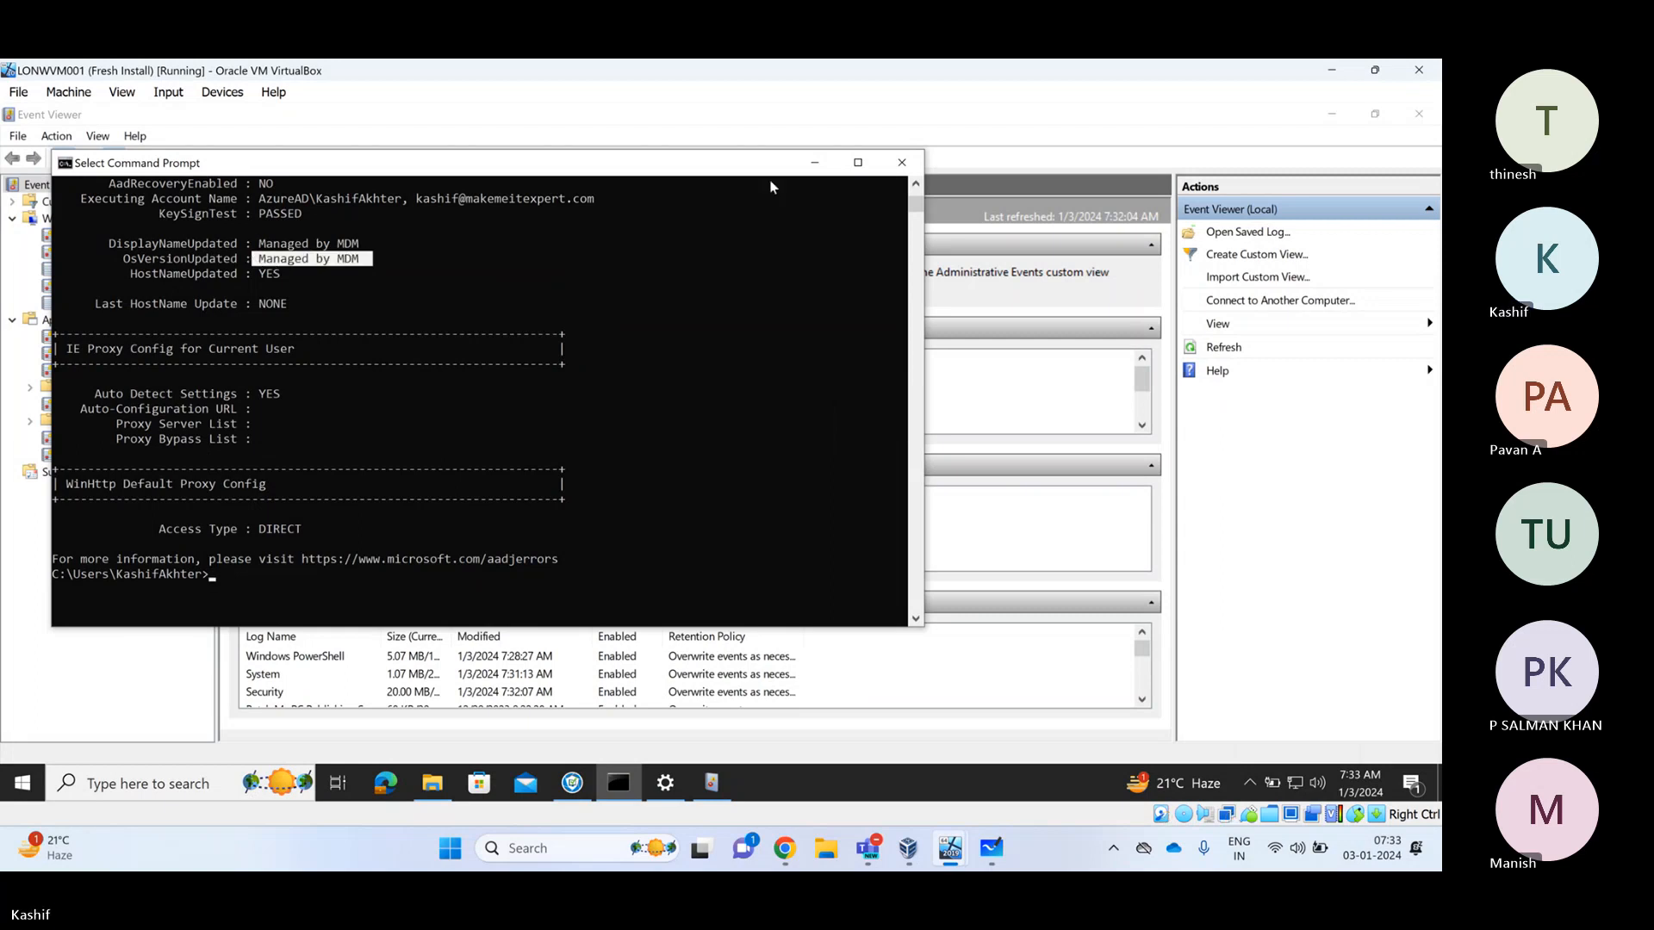
Return to the start of the output, highlight the dsregcmd /status command, and close Command Prompt
{"action": "scroll", "coordinate": [649, 381], "scroll_direction": "up", "scroll_amount": 20}
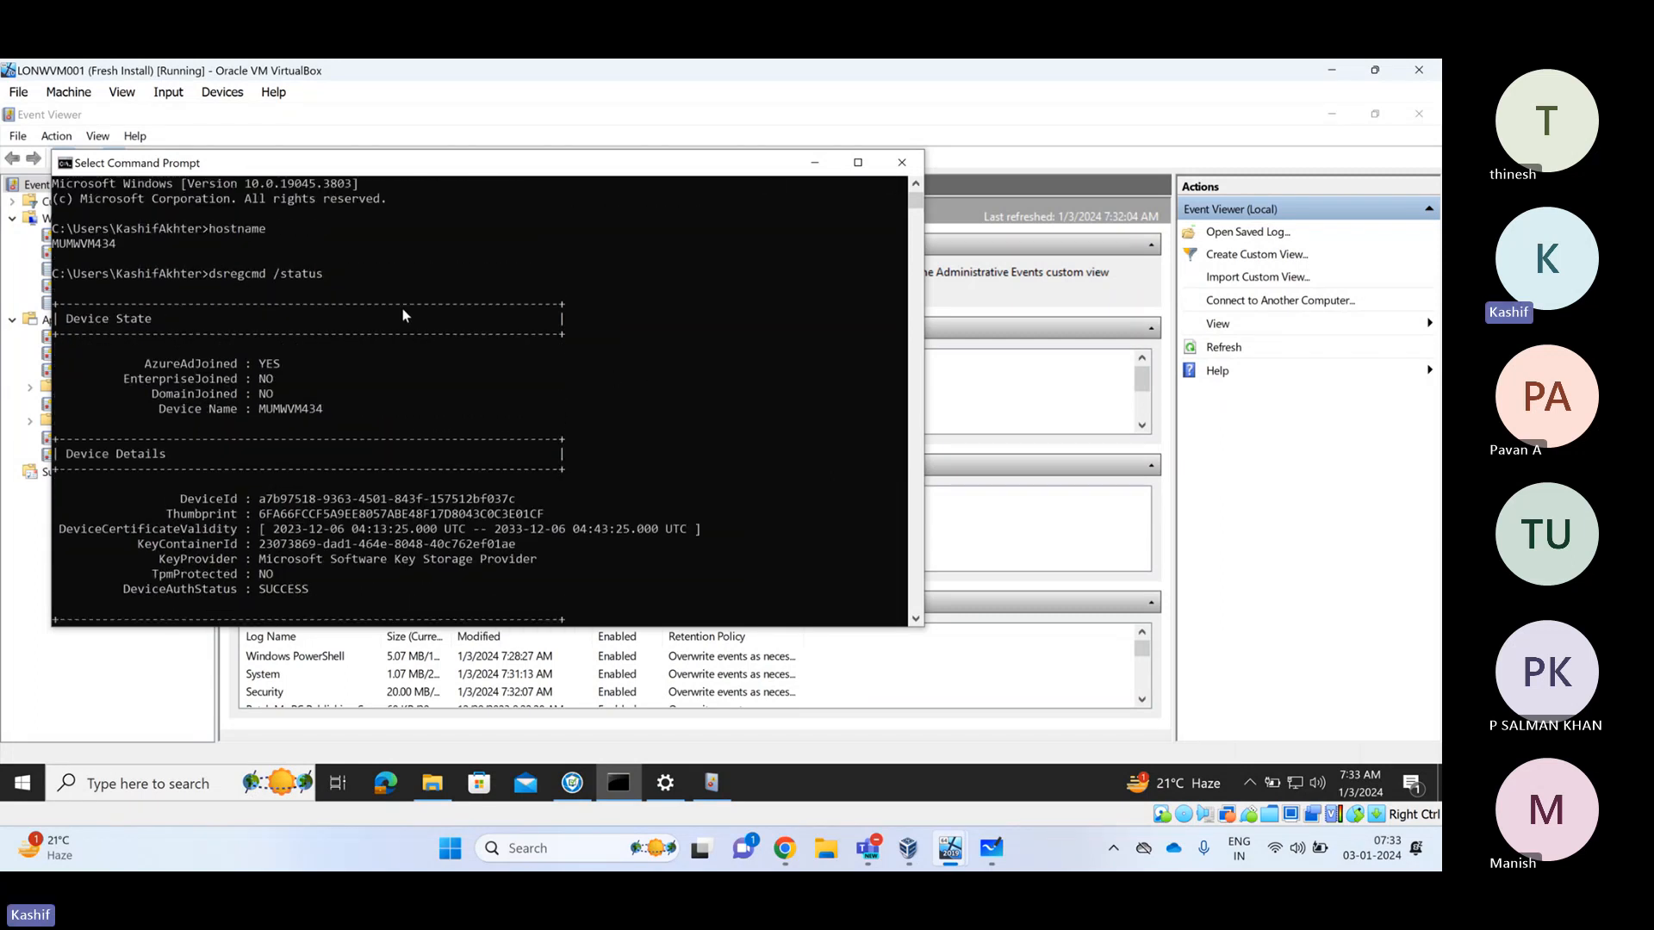
{"action": "left_click_drag", "start_coordinate": [209, 277], "coordinate": [364, 281]}
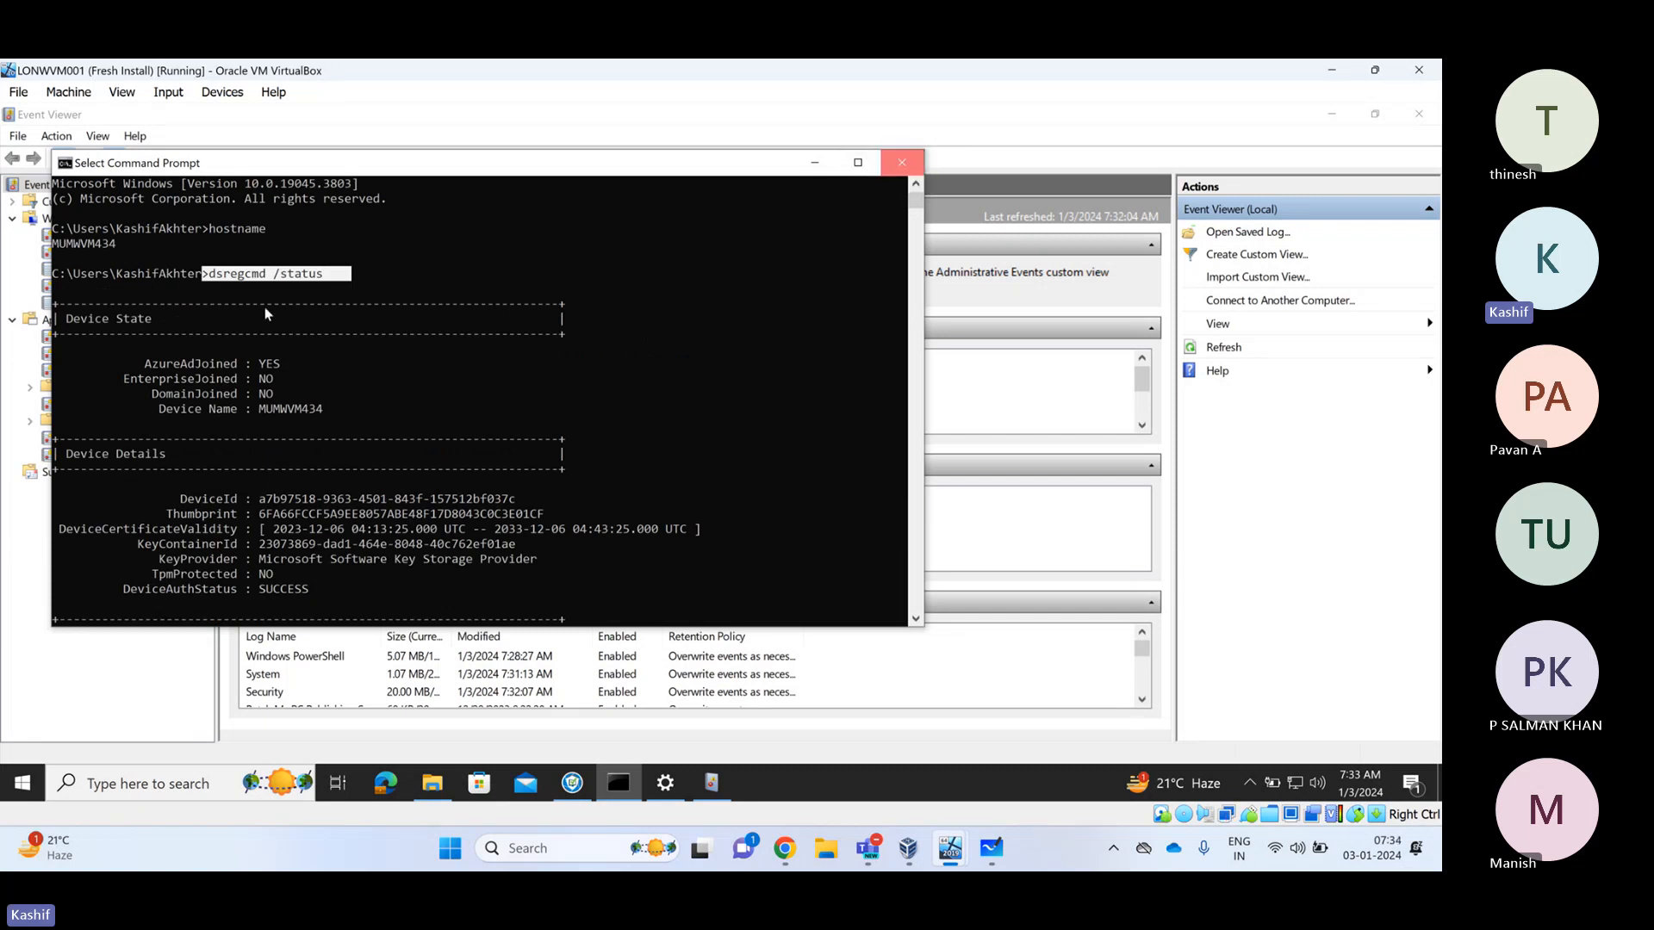
{"action": "left_click", "coordinate": [906, 165]}
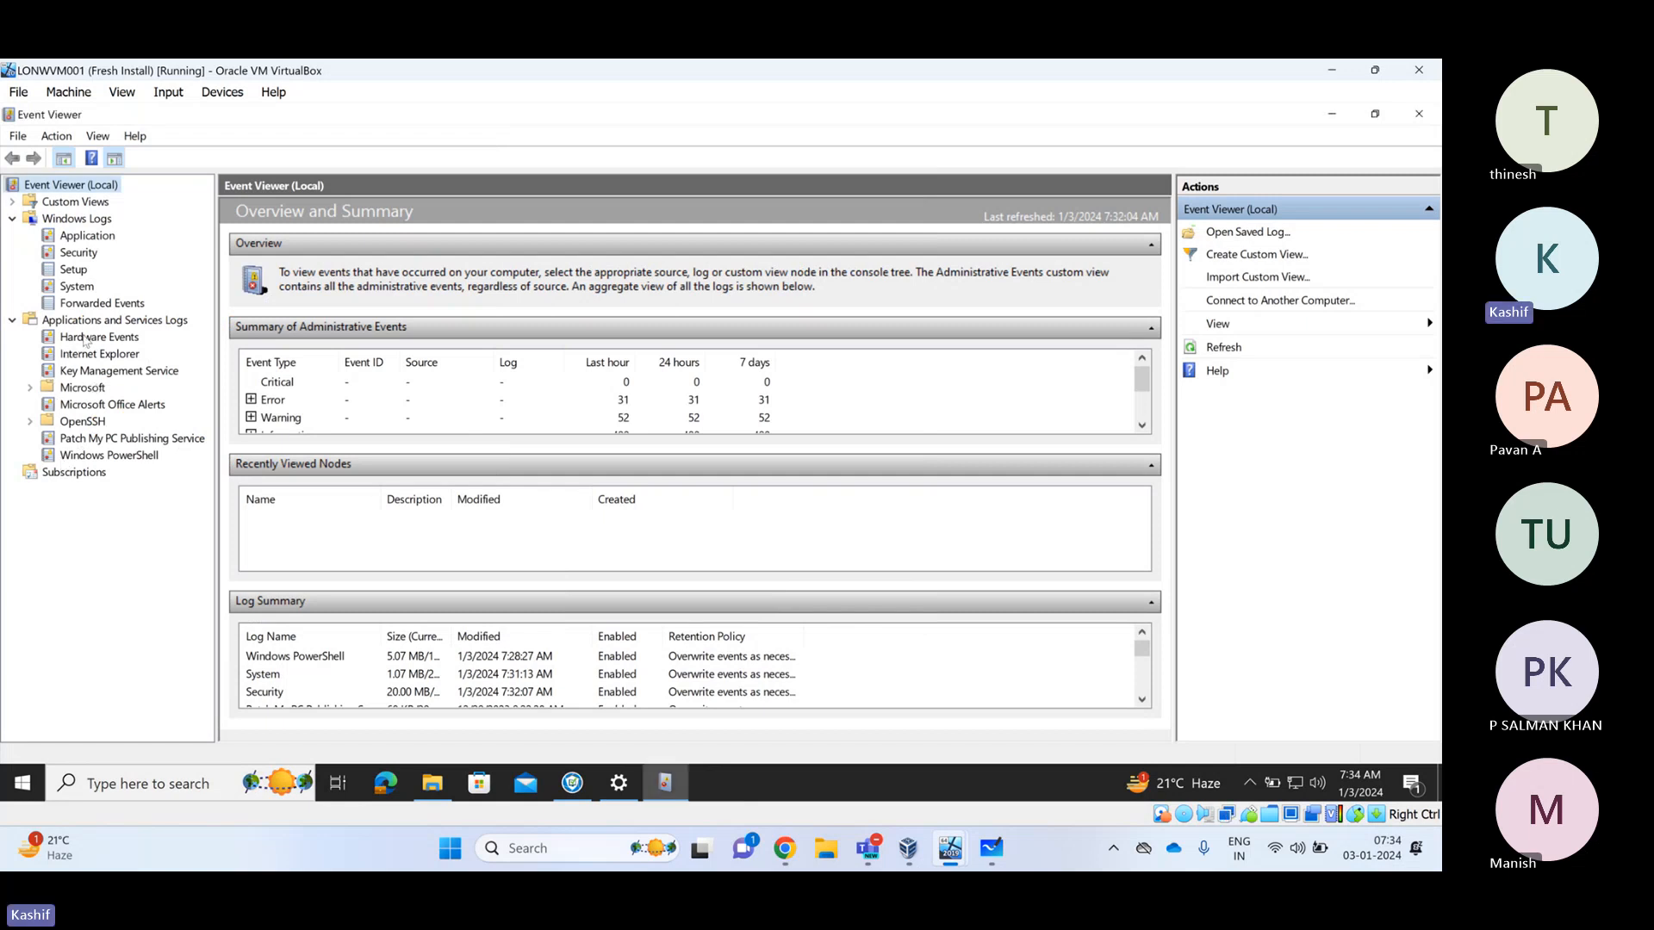
Collapse Windows Logs in Event Viewer, expand Microsoft > Windows under Applications and Services Logs, and widen the console tree
{"action": "left_click", "coordinate": [12, 221]}
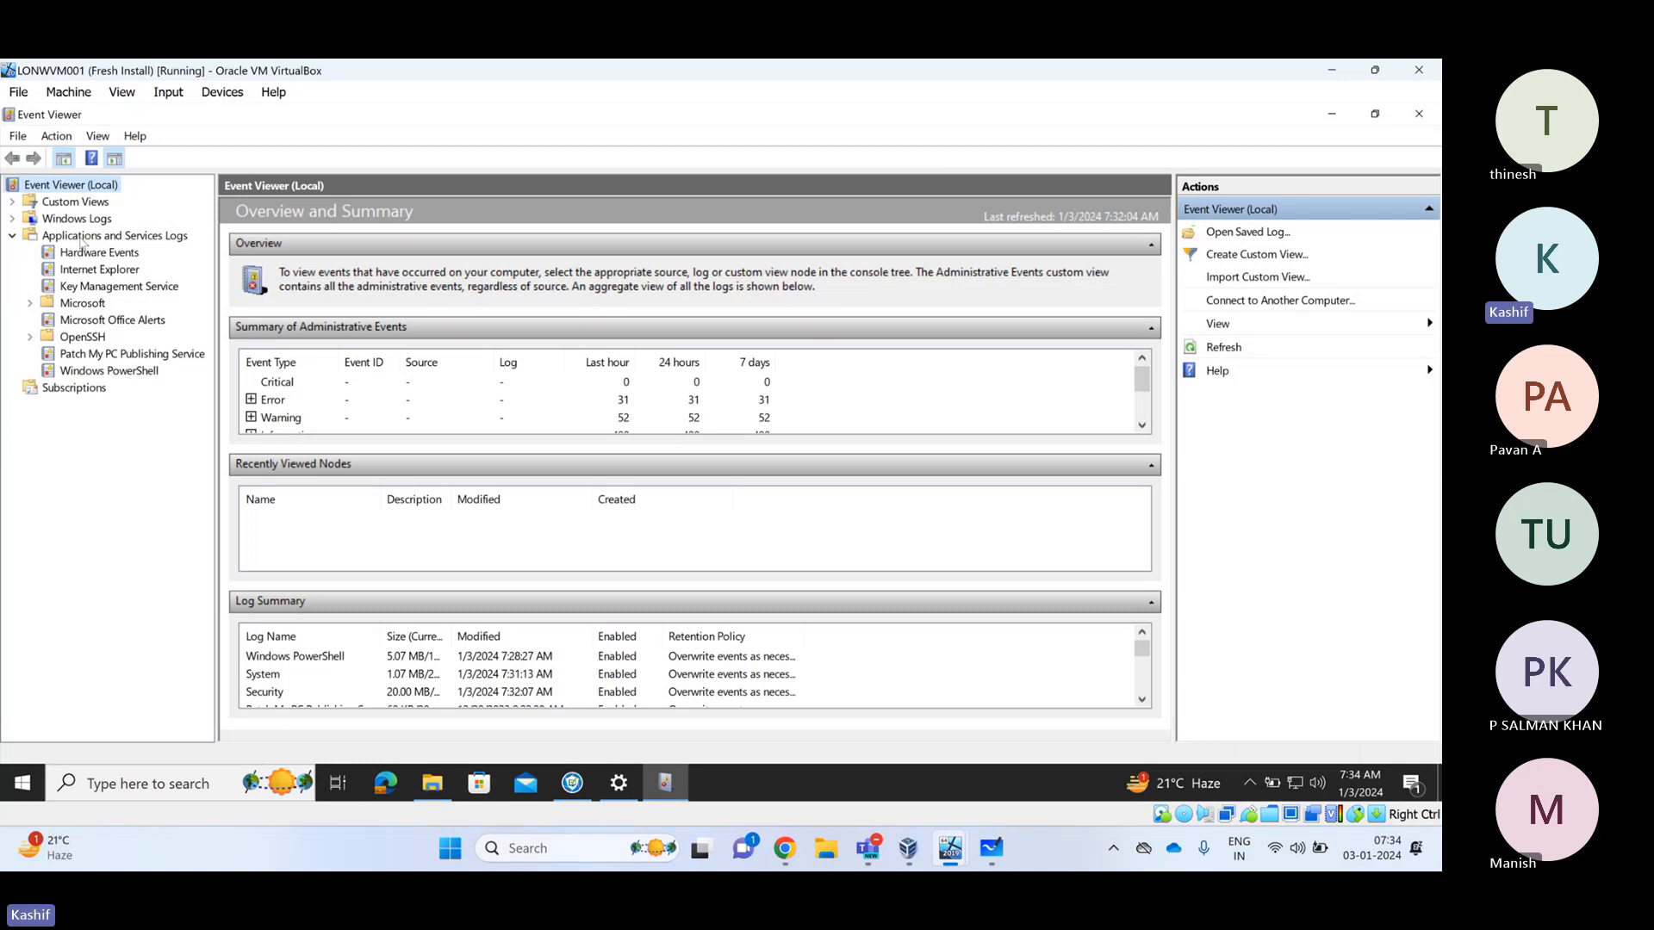
{"action": "left_click", "coordinate": [31, 305]}
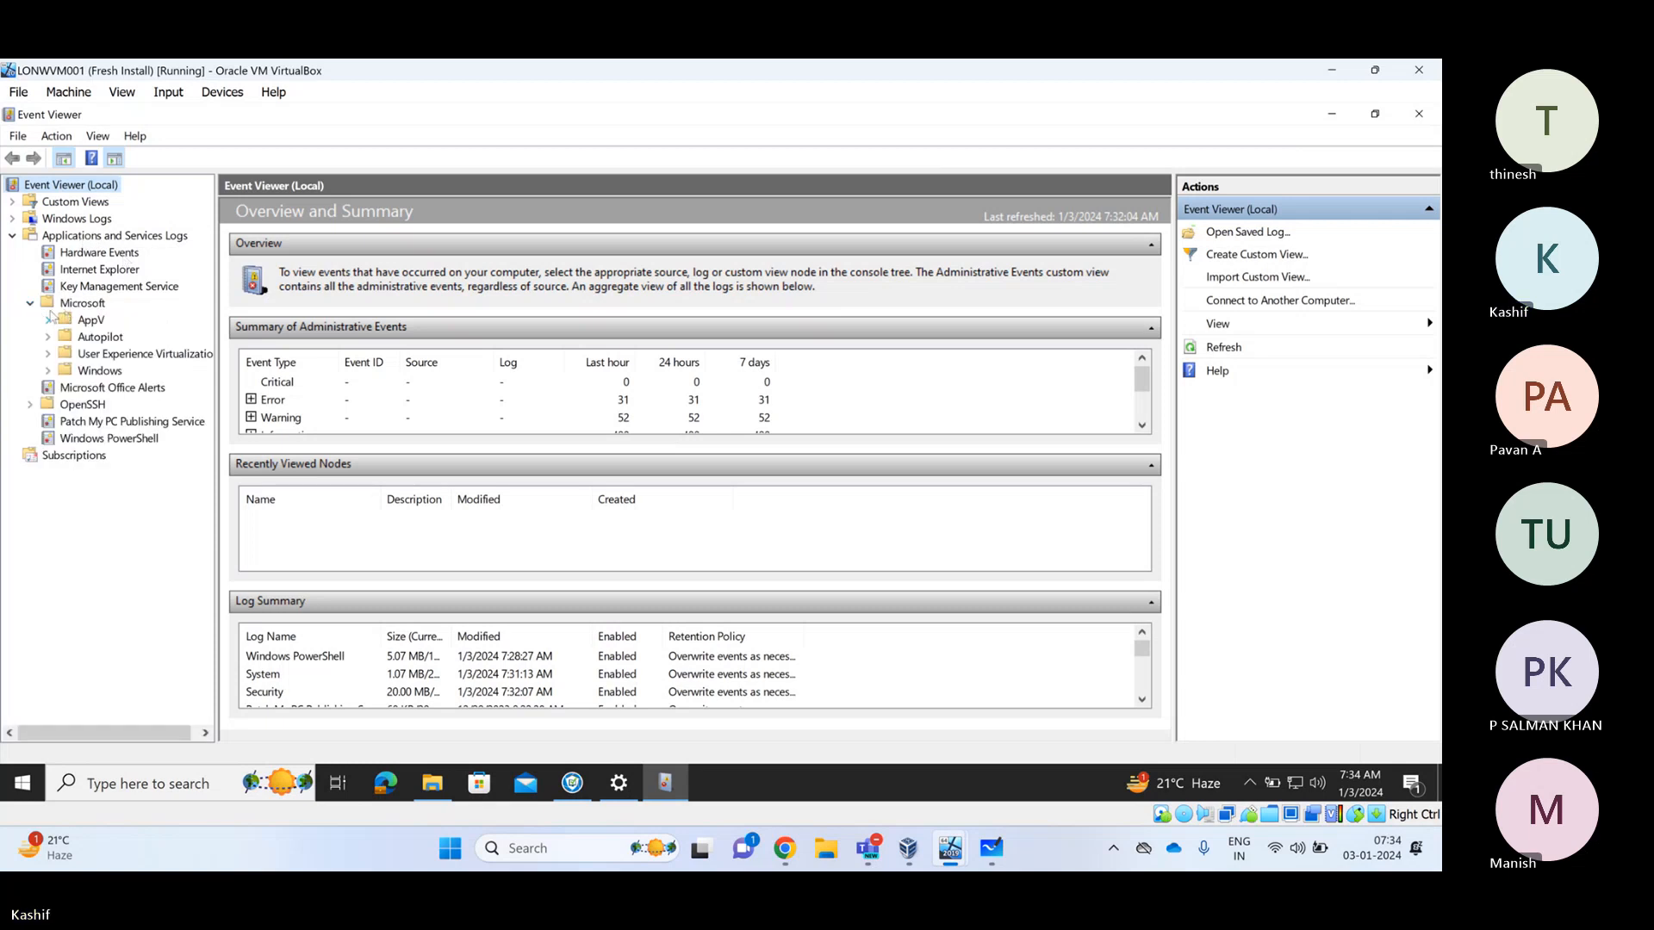
{"action": "left_click", "coordinate": [48, 371]}
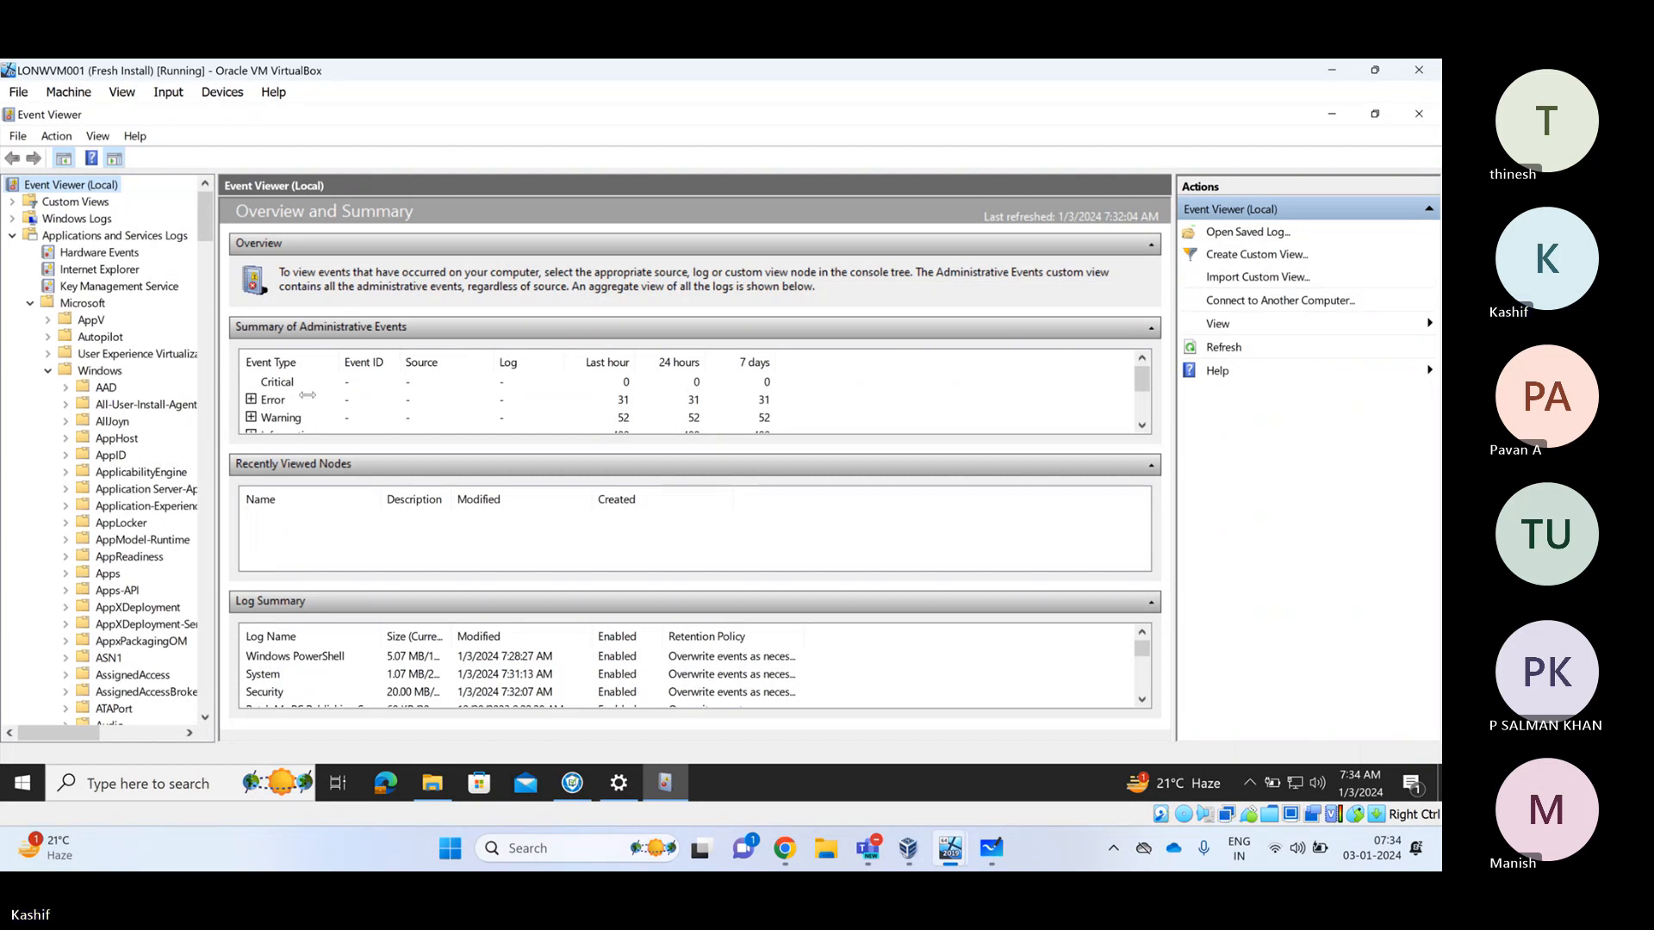
{"action": "left_click_drag", "start_coordinate": [215, 395], "coordinate": [309, 396]}
Find the DeviceManagement-Enterprise-Diagnostics-Provider folder under Windows, expand it, and open its Admin log
{"action": "scroll", "coordinate": [250, 414], "scroll_direction": "down", "scroll_amount": 20}
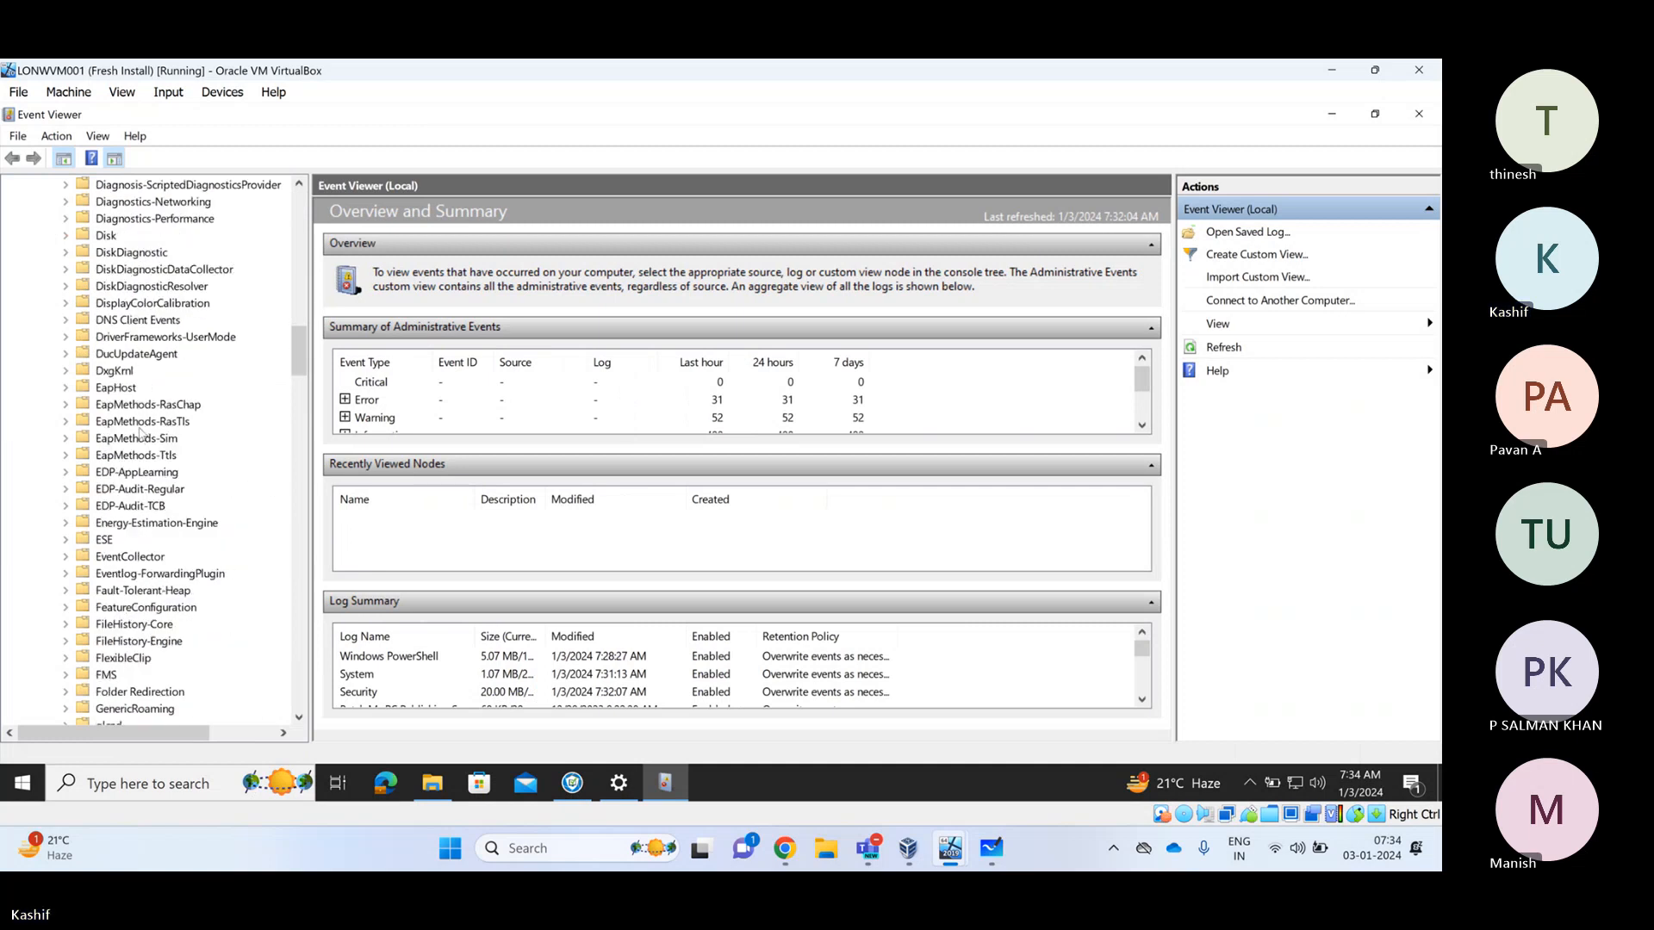
{"action": "scroll", "coordinate": [141, 482], "scroll_direction": "down", "scroll_amount": 1}
{"action": "scroll", "coordinate": [164, 319], "scroll_direction": "down", "scroll_amount": 3}
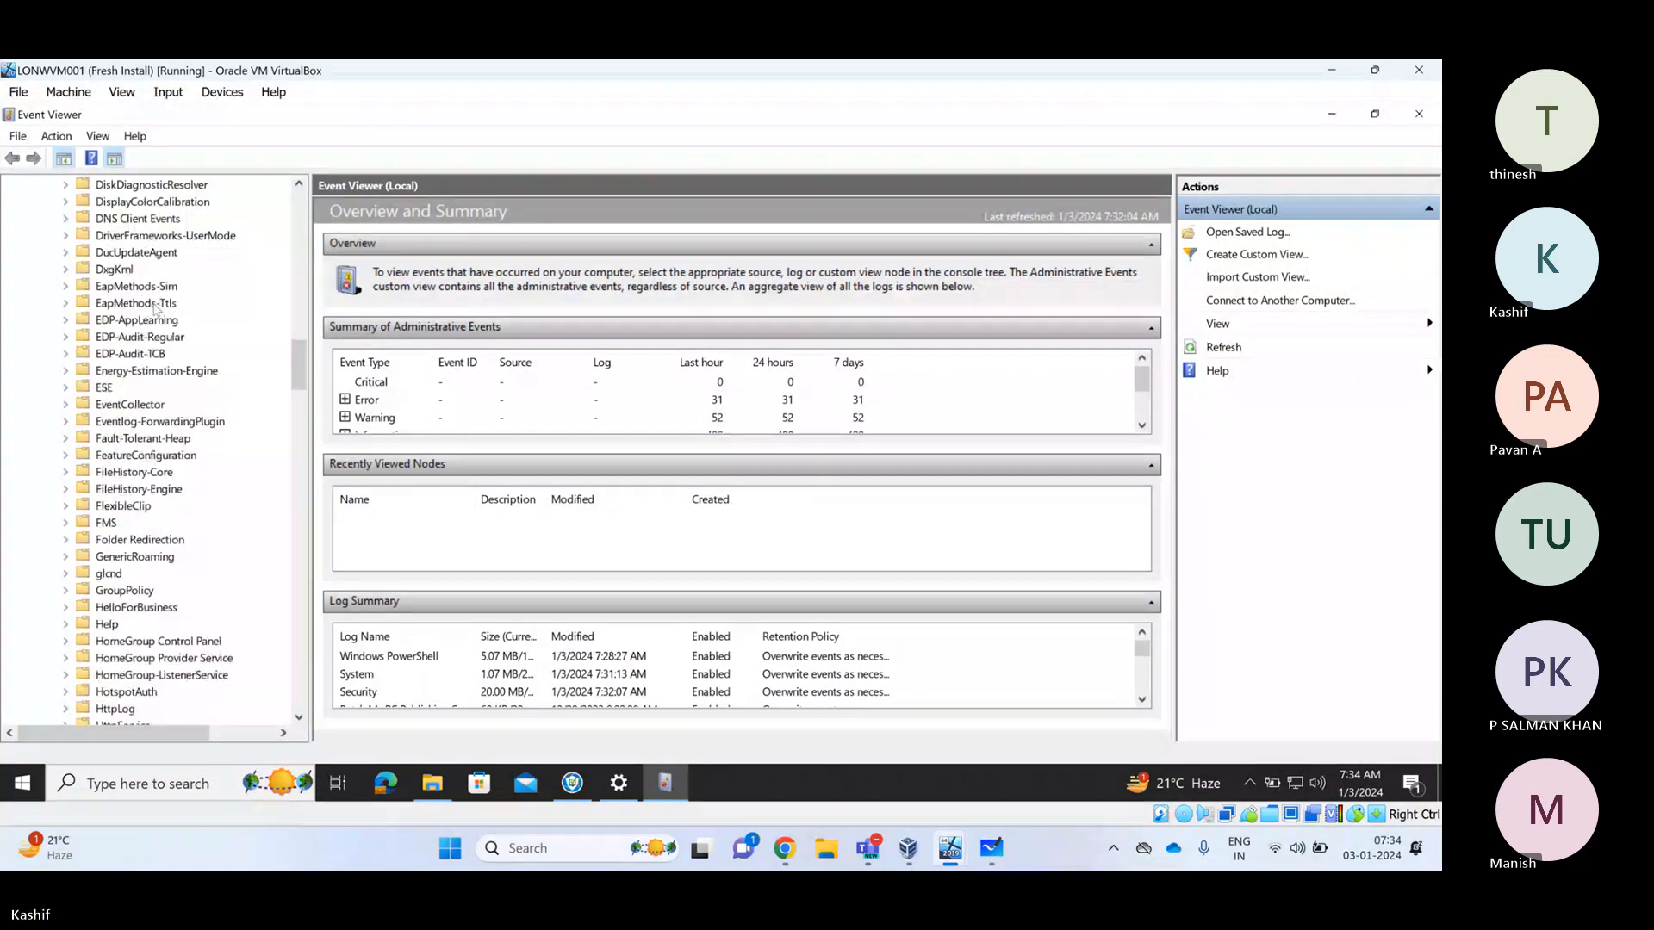
{"action": "scroll", "coordinate": [149, 349], "scroll_direction": "up", "scroll_amount": 12}
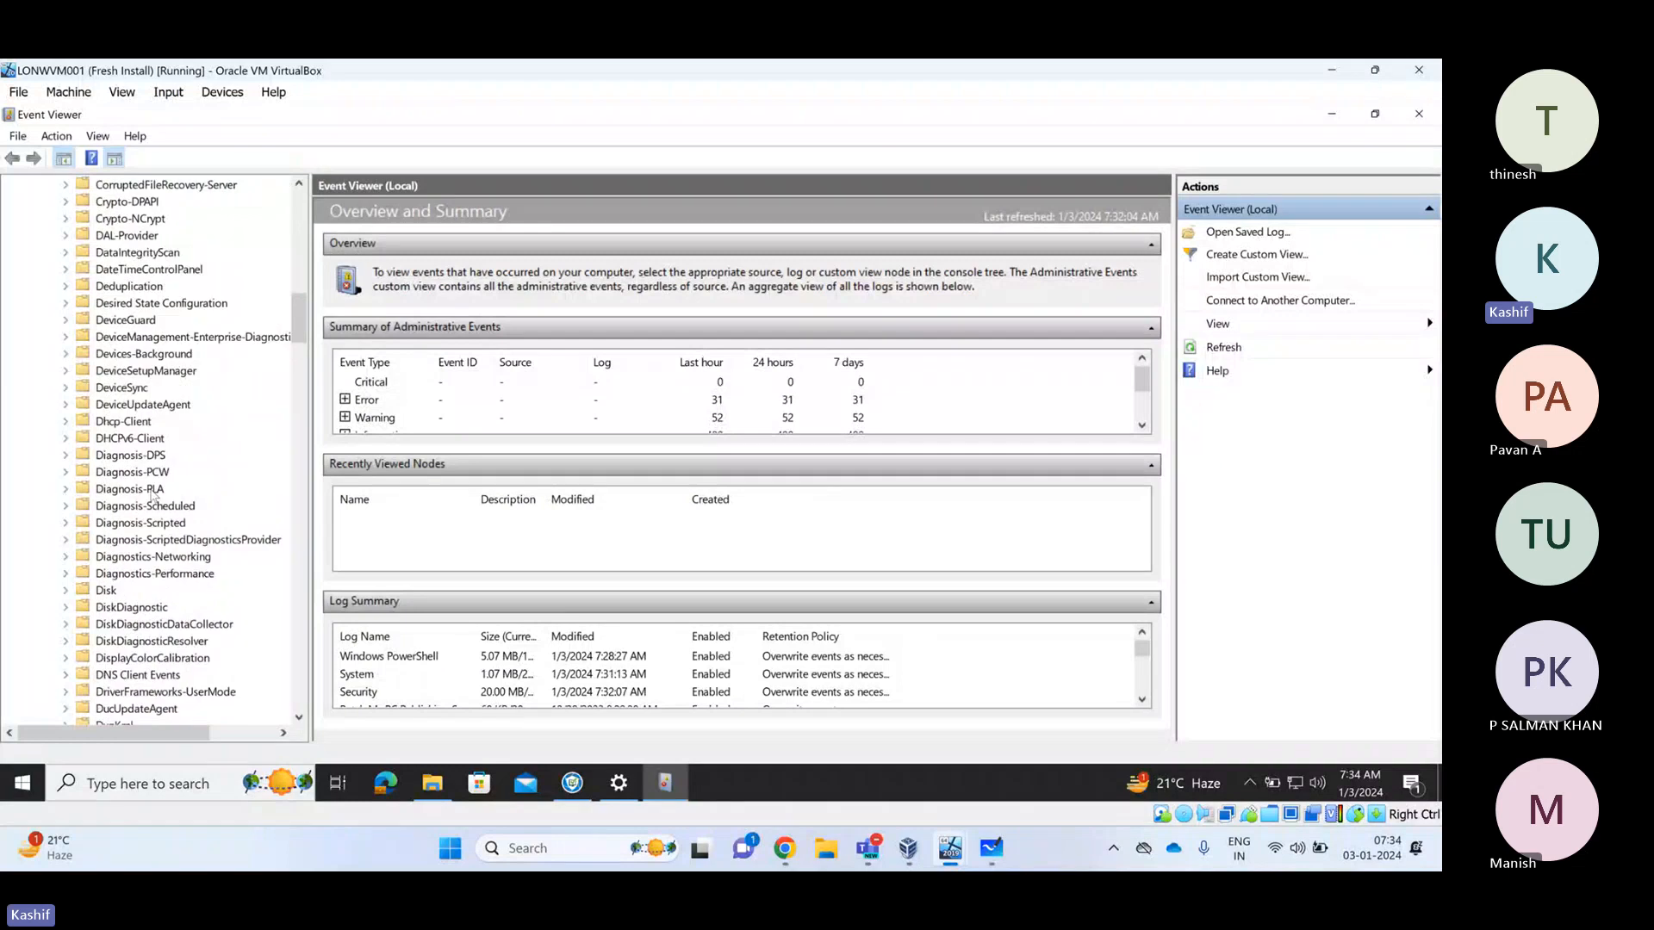
{"action": "left_click", "coordinate": [159, 338]}
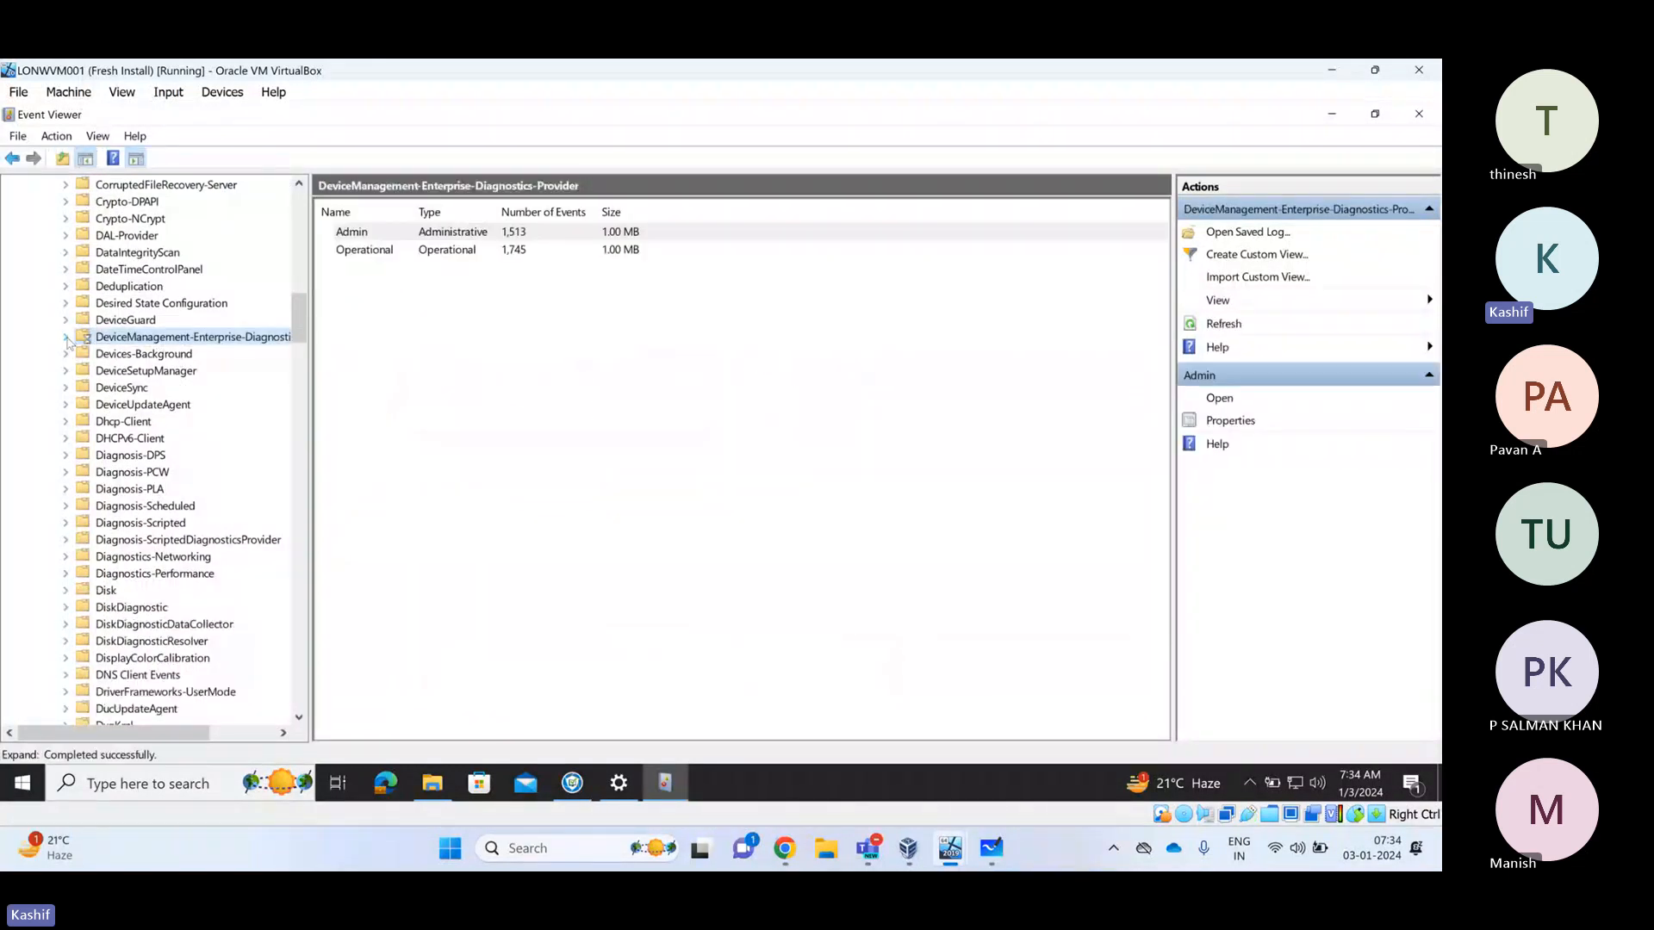
{"action": "left_click", "coordinate": [66, 339]}
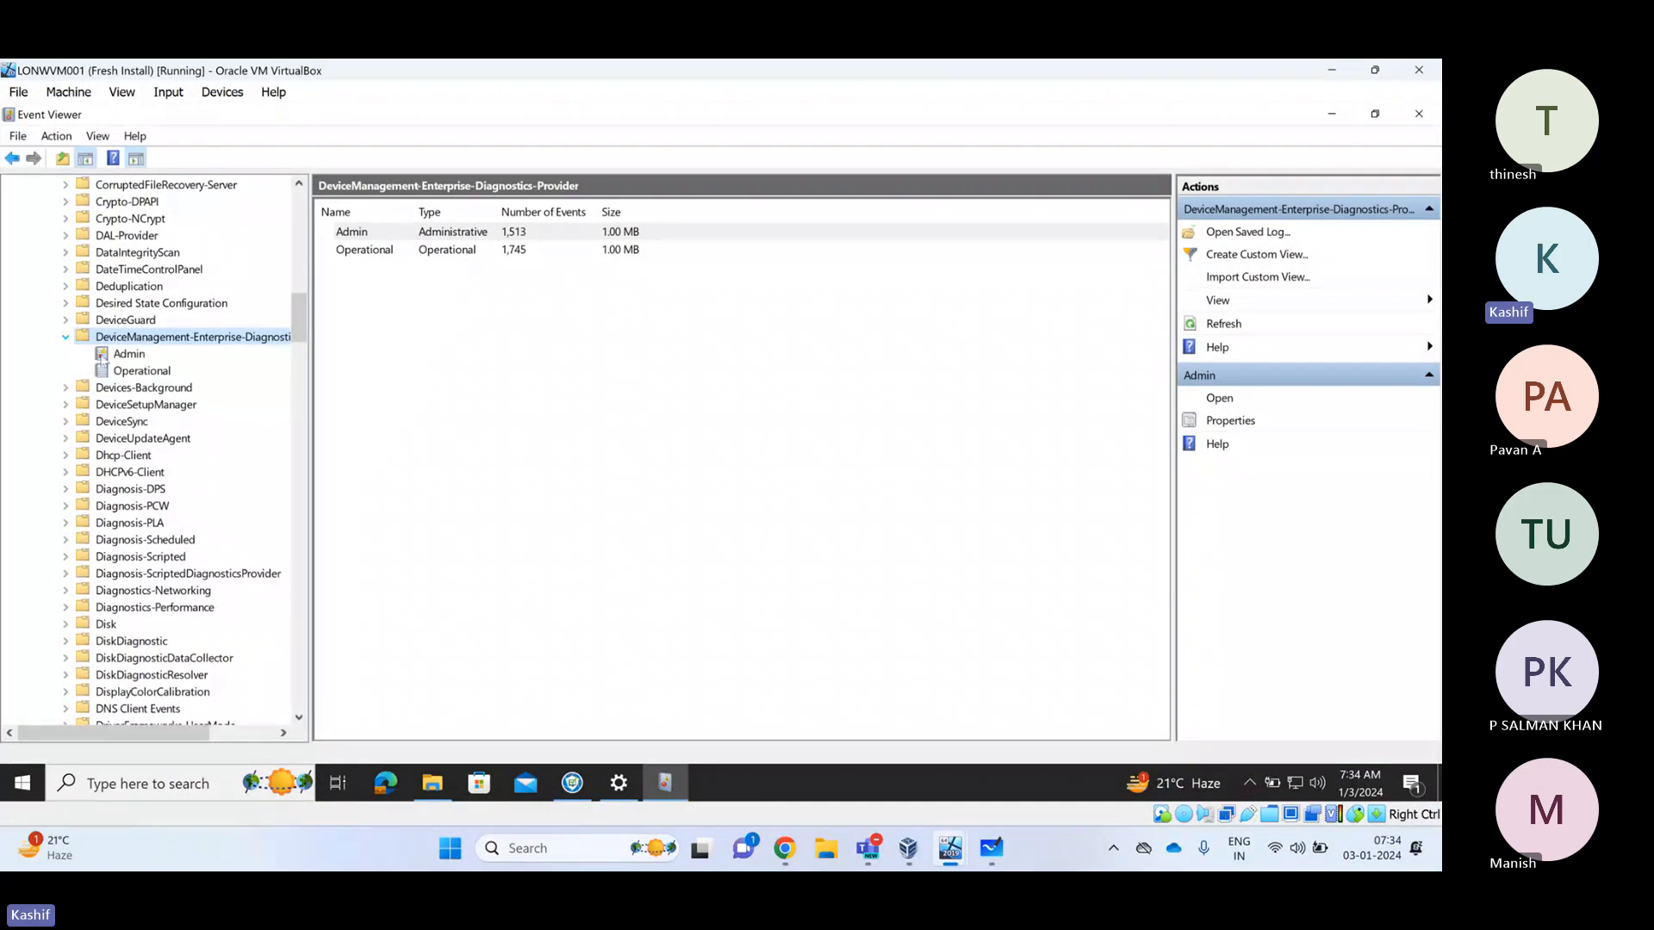
{"action": "left_click", "coordinate": [121, 355]}
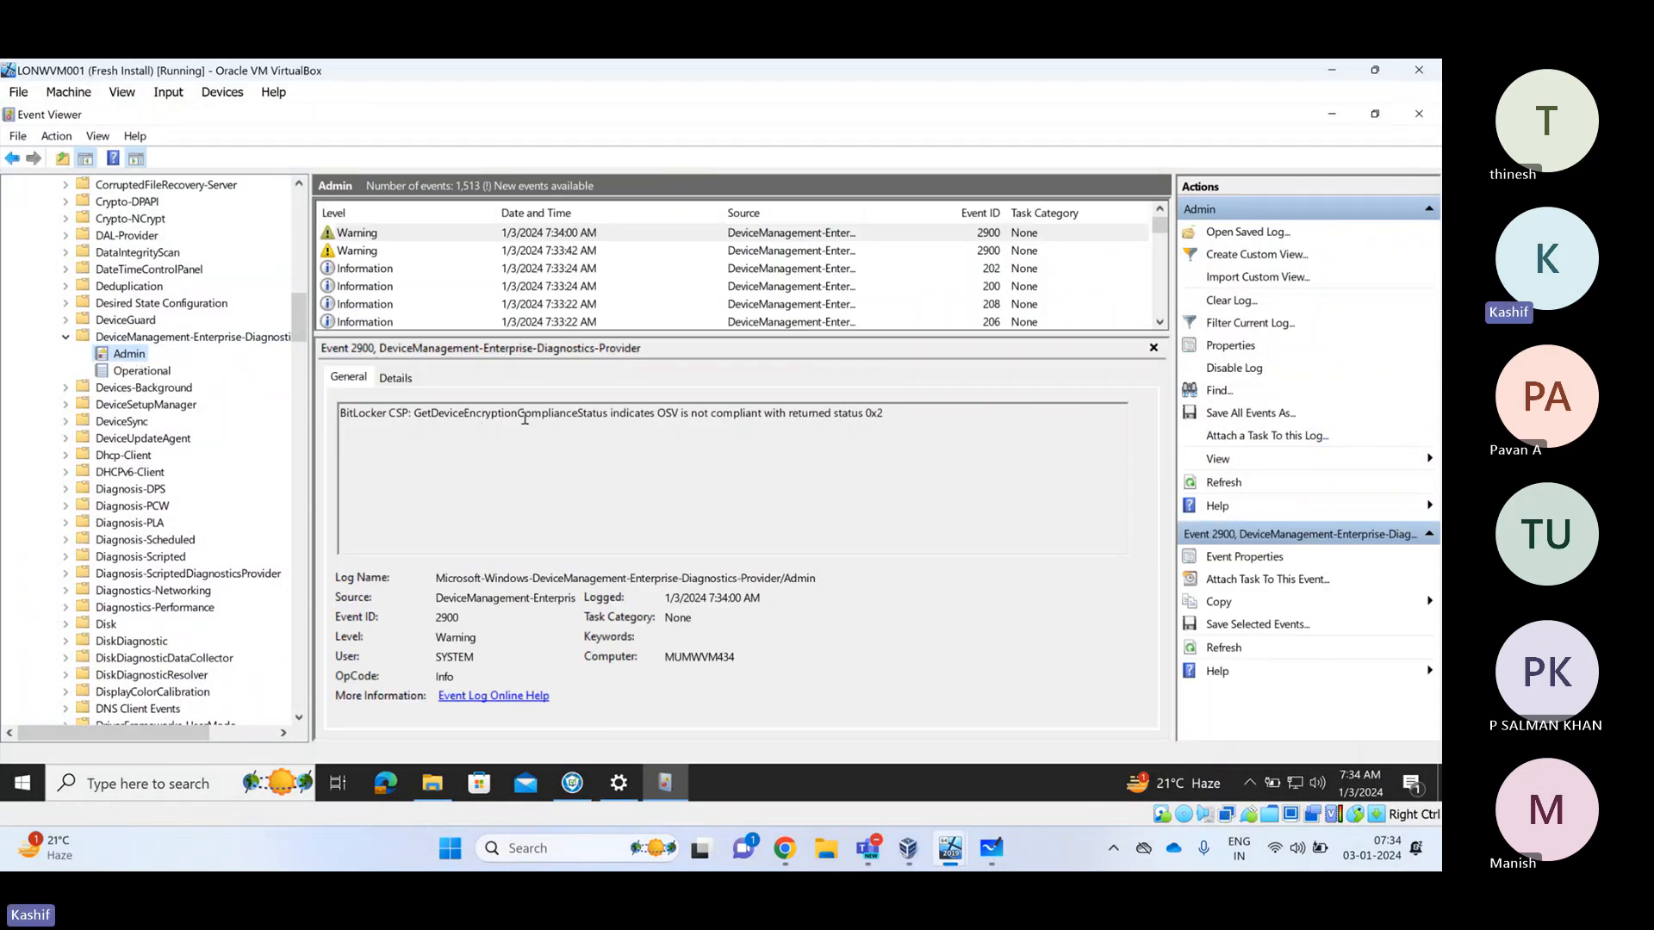
Read the newest warning, event 2900, highlighting parts of its BitLocker CSP message
{"action": "left_click_drag", "start_coordinate": [349, 412], "coordinate": [609, 413]}
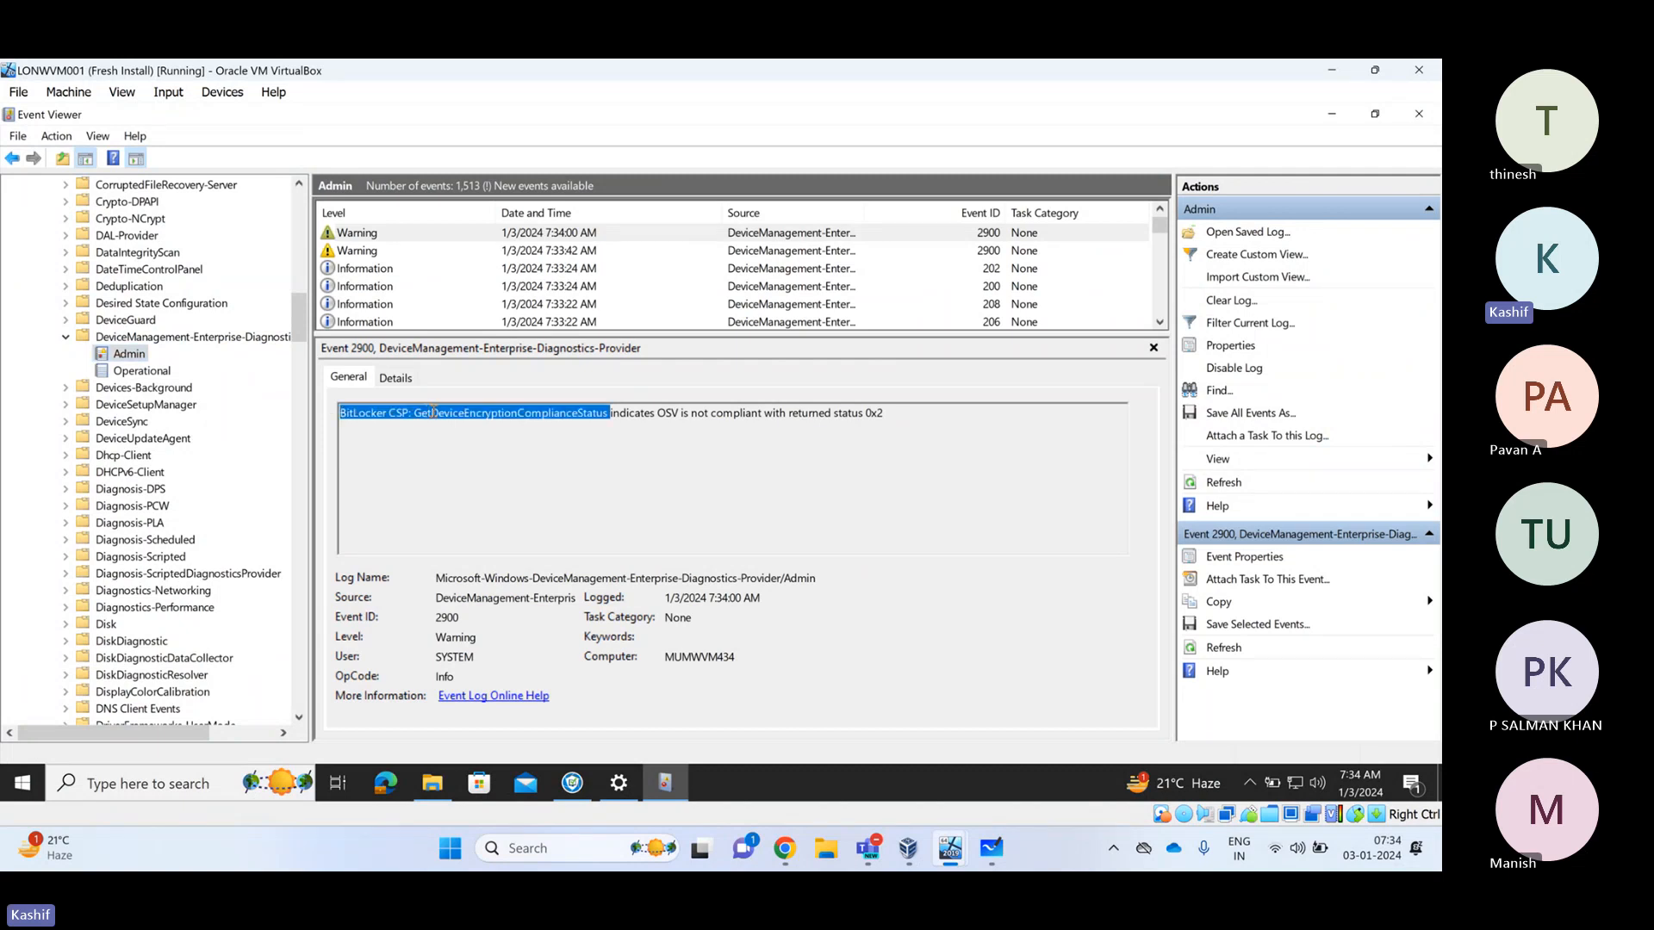
{"action": "left_click_drag", "start_coordinate": [414, 413], "coordinate": [899, 414]}
{"action": "left_click", "coordinate": [667, 414]}
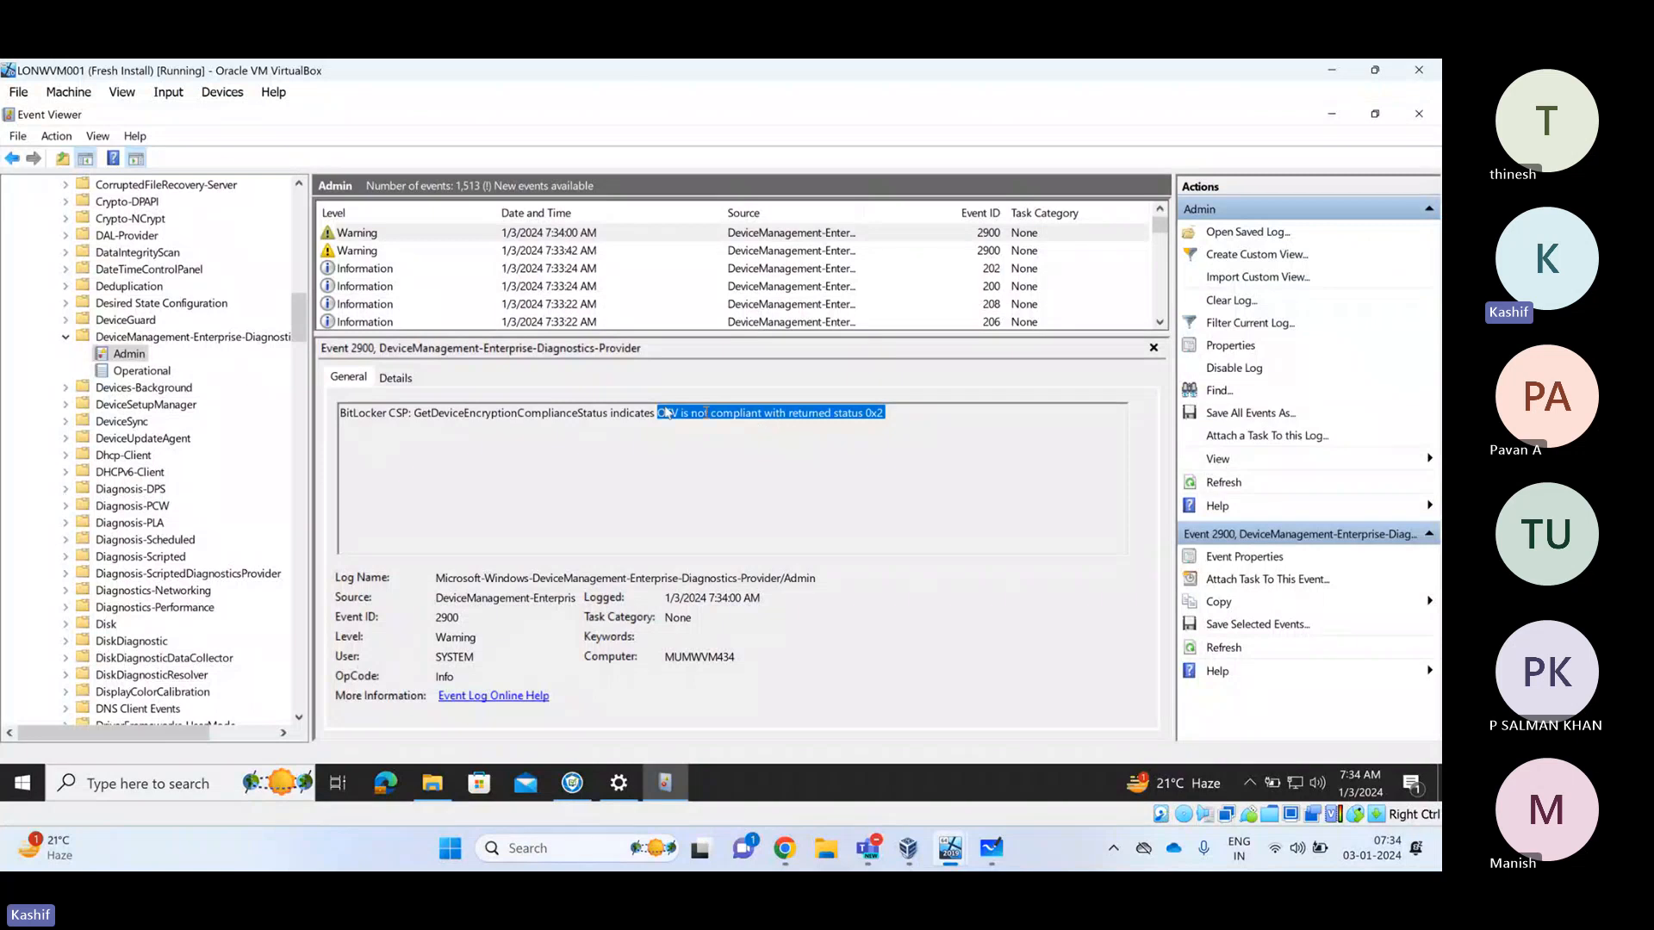
{"action": "left_click", "coordinate": [555, 255]}
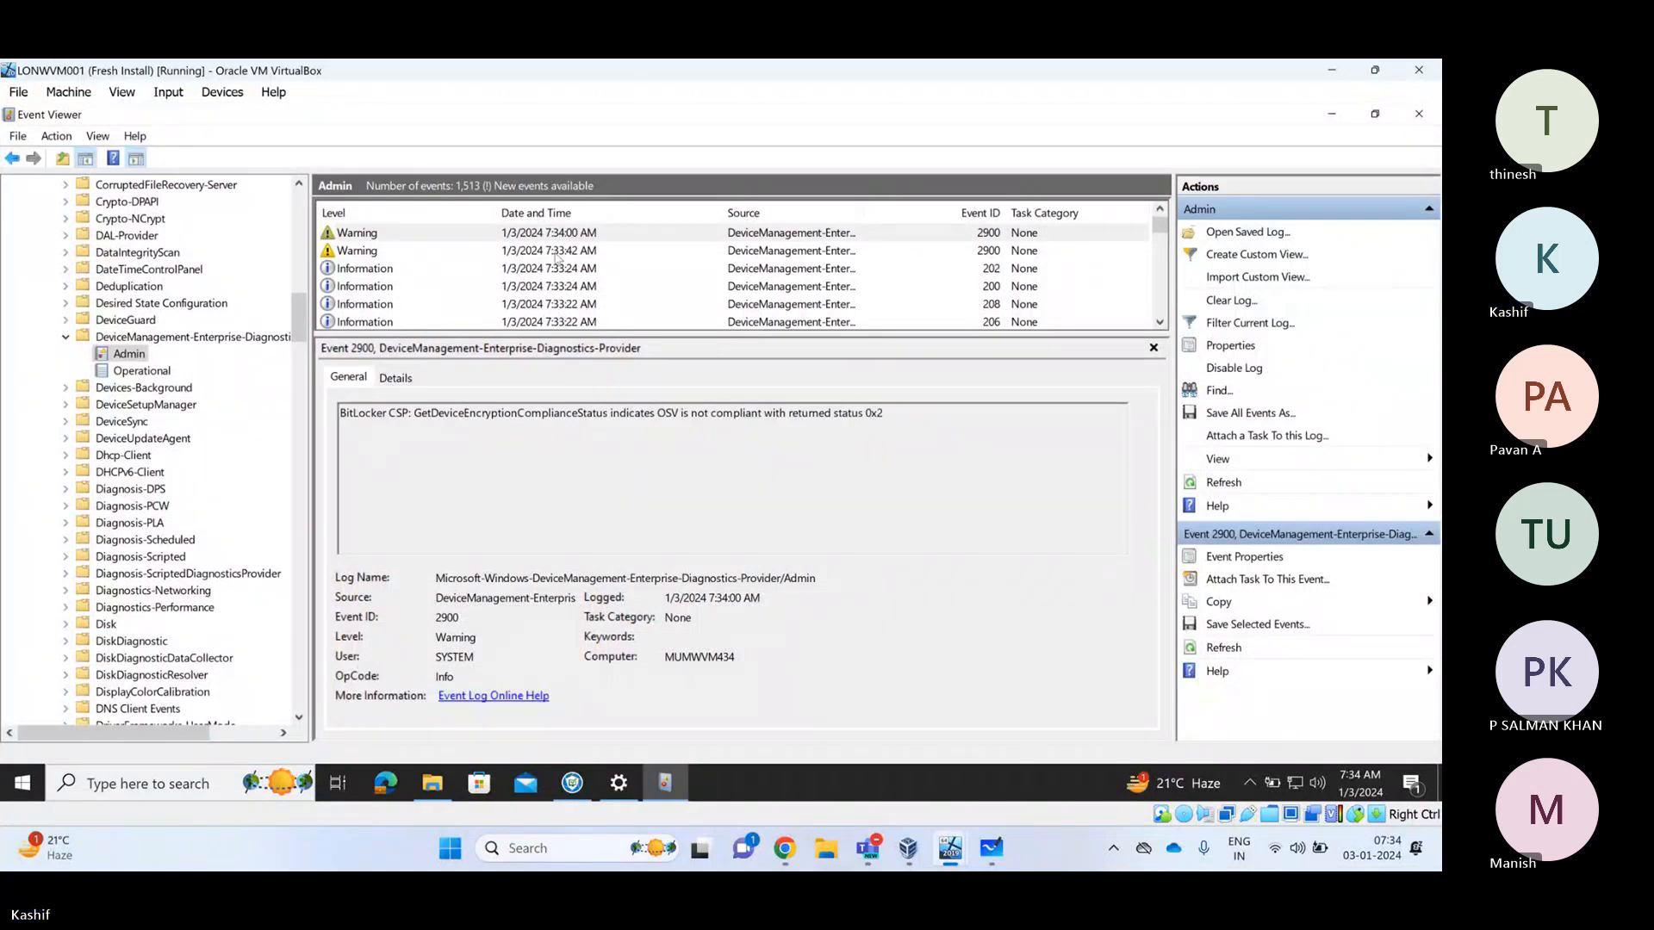
Select information event 202 and examine its MDM Session message, highlighting the term OMA-DM
{"action": "left_click", "coordinate": [380, 274]}
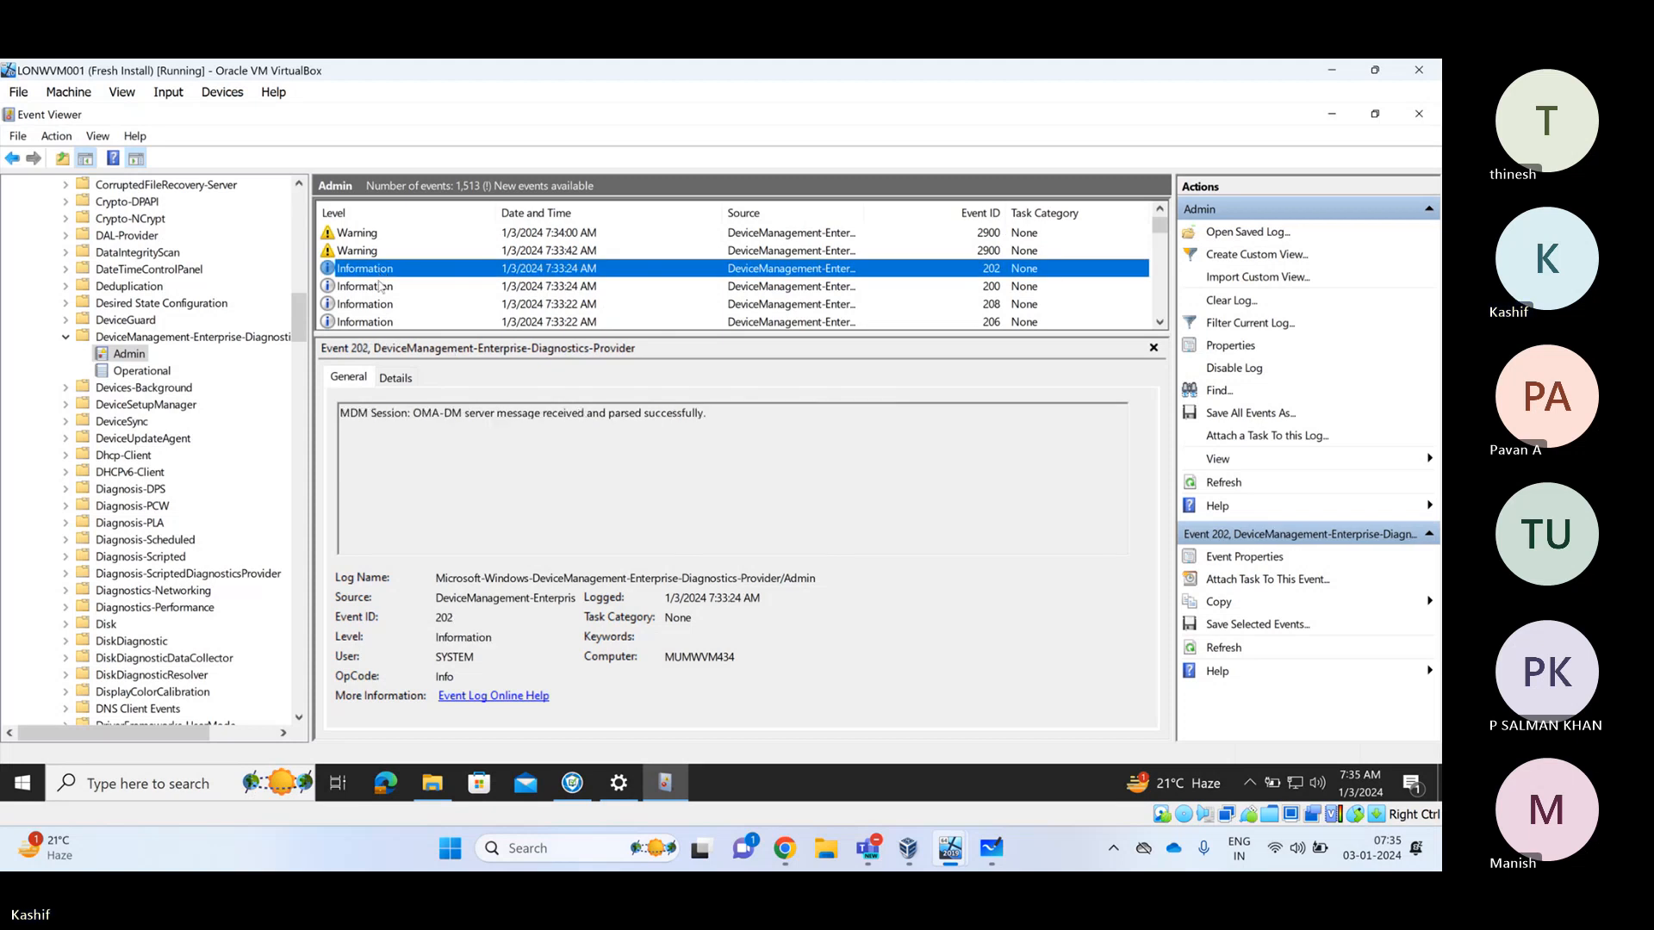
{"action": "left_click_drag", "start_coordinate": [757, 436], "coordinate": [725, 424]}
{"action": "left_click", "coordinate": [353, 418]}
{"action": "left_click", "coordinate": [704, 423]}
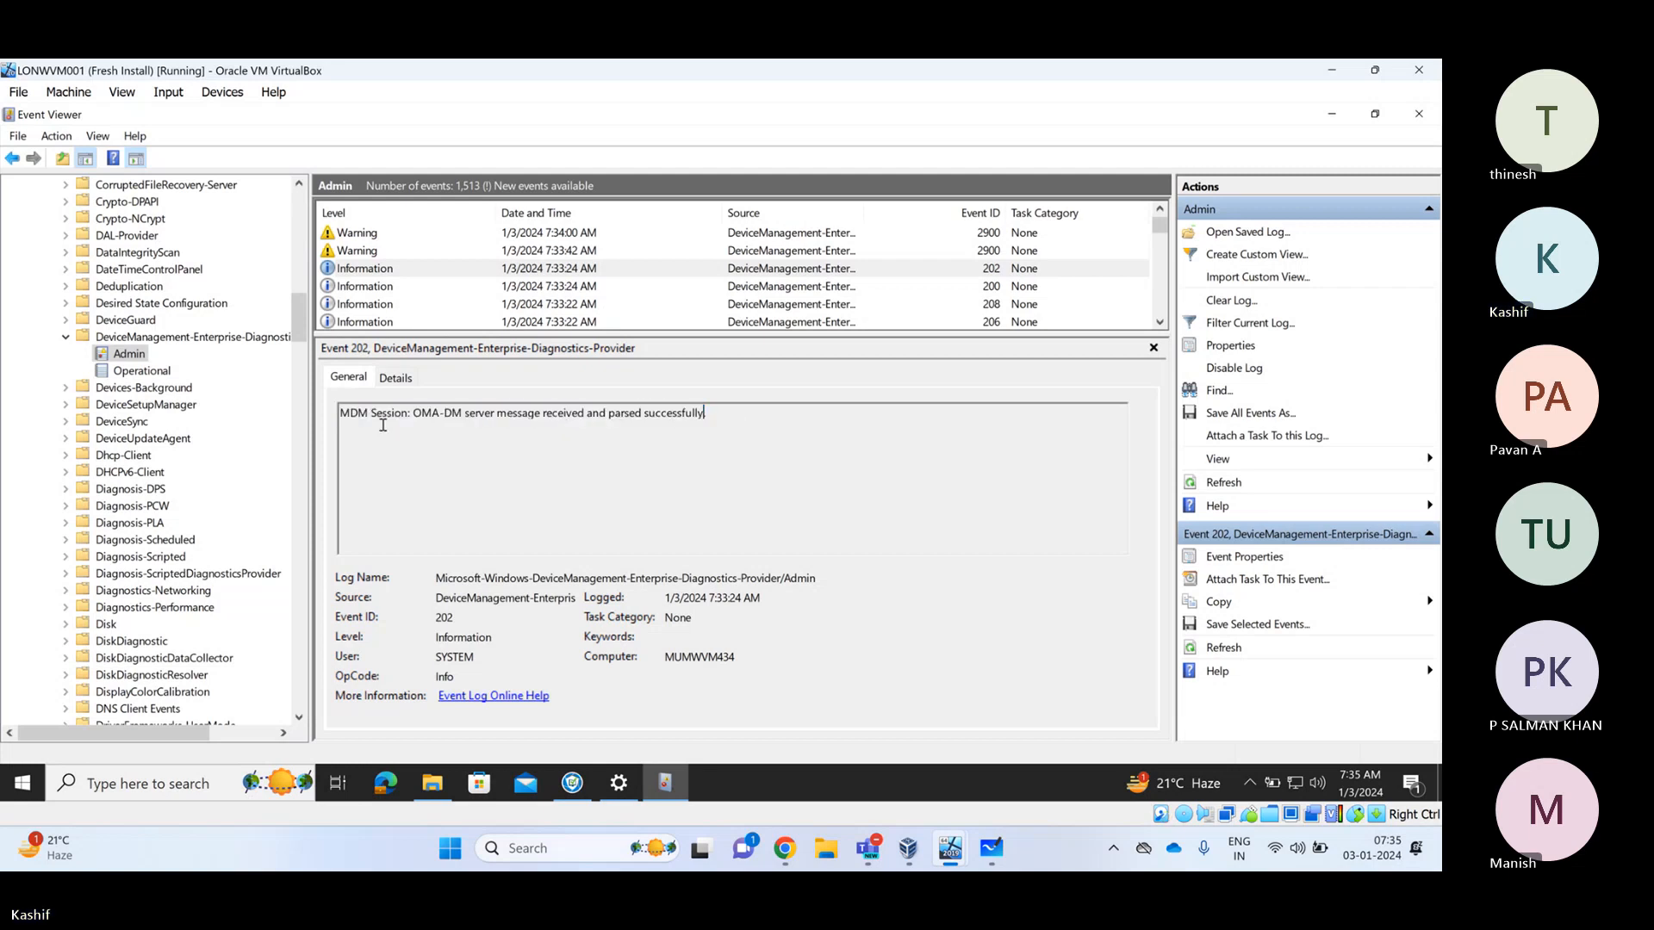
{"action": "left_click_drag", "start_coordinate": [418, 412], "coordinate": [465, 414]}
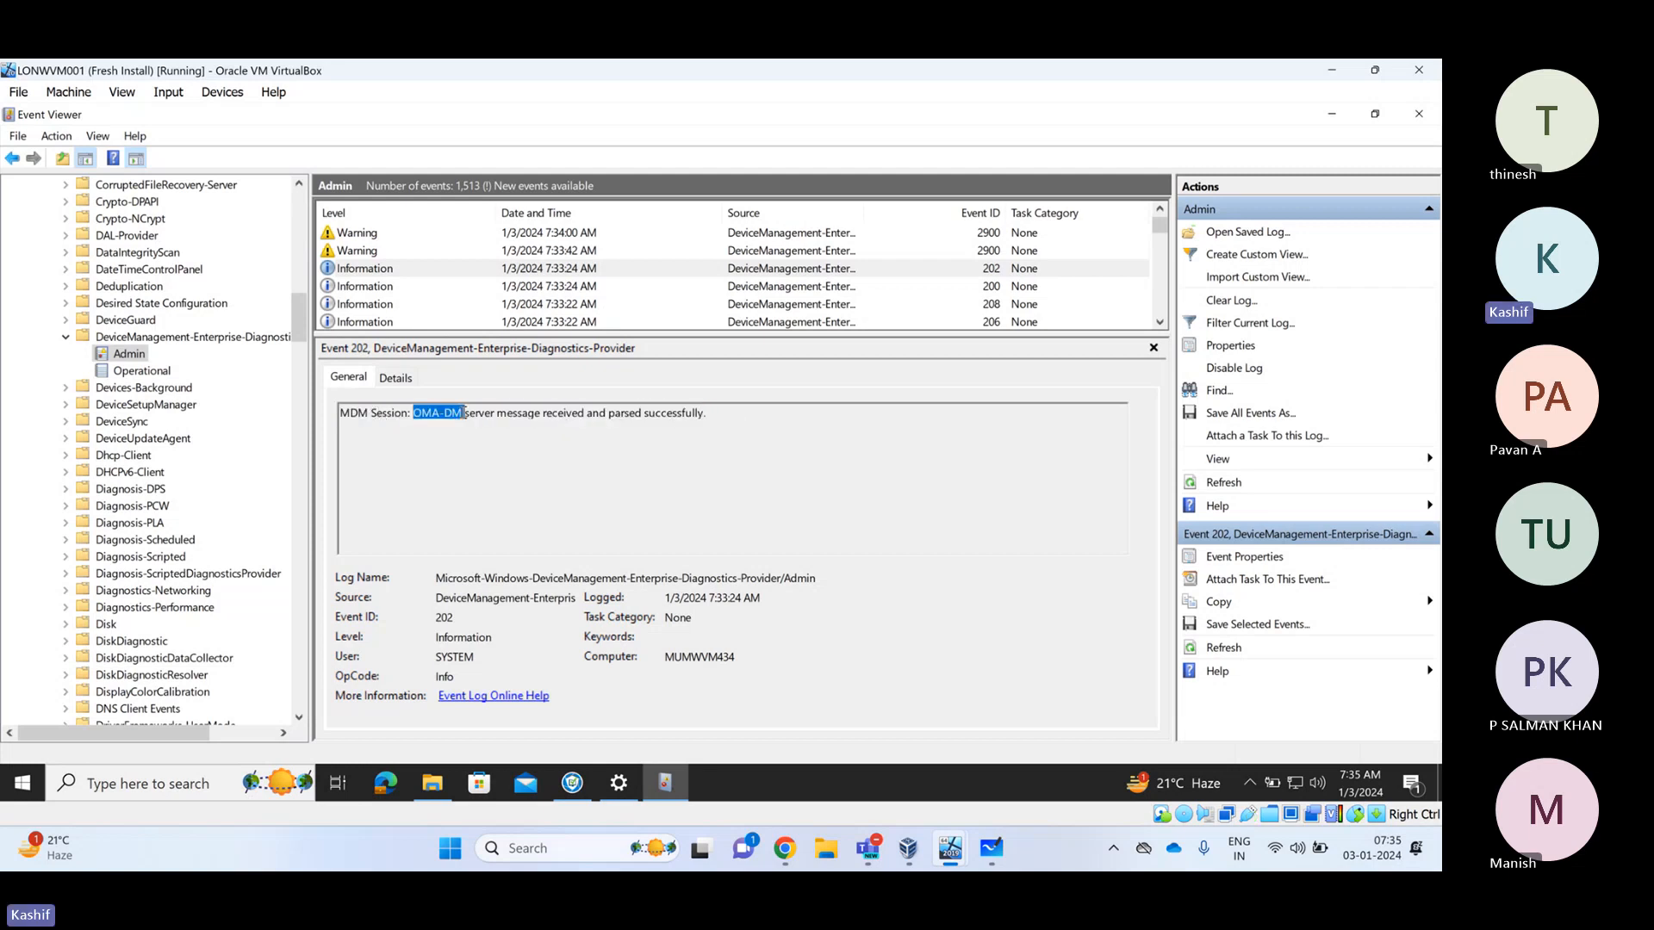
Read the MDM Session messages of information events 200 and 208 in the Admin log
{"action": "left_click", "coordinate": [384, 288]}
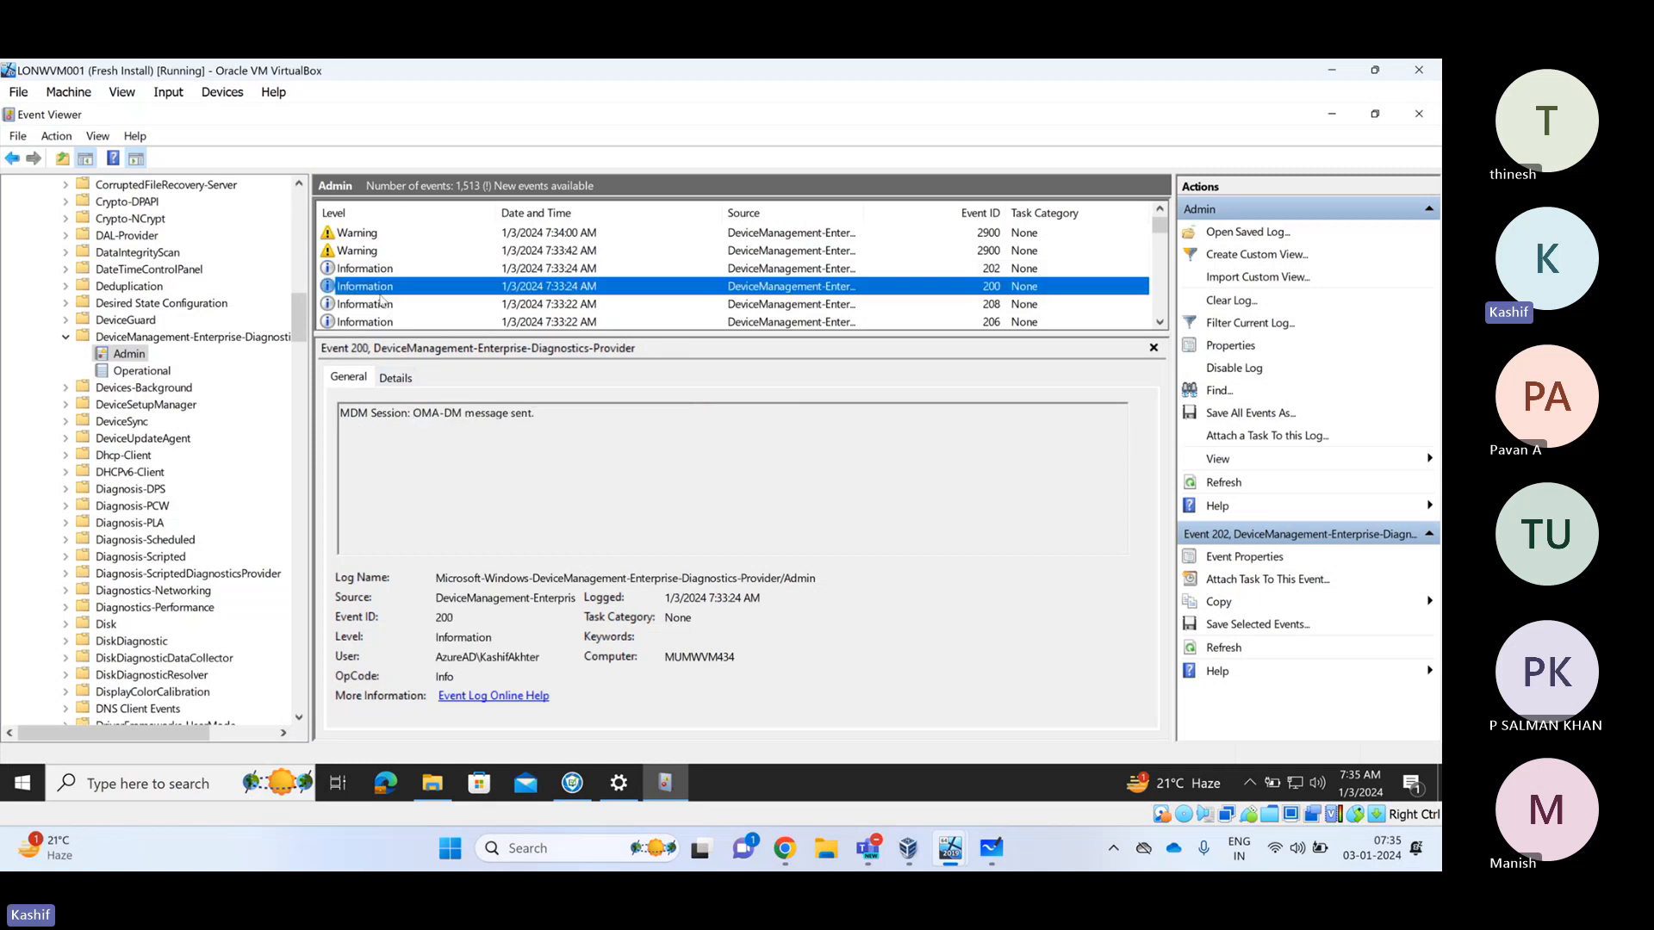
{"action": "left_click", "coordinate": [383, 306]}
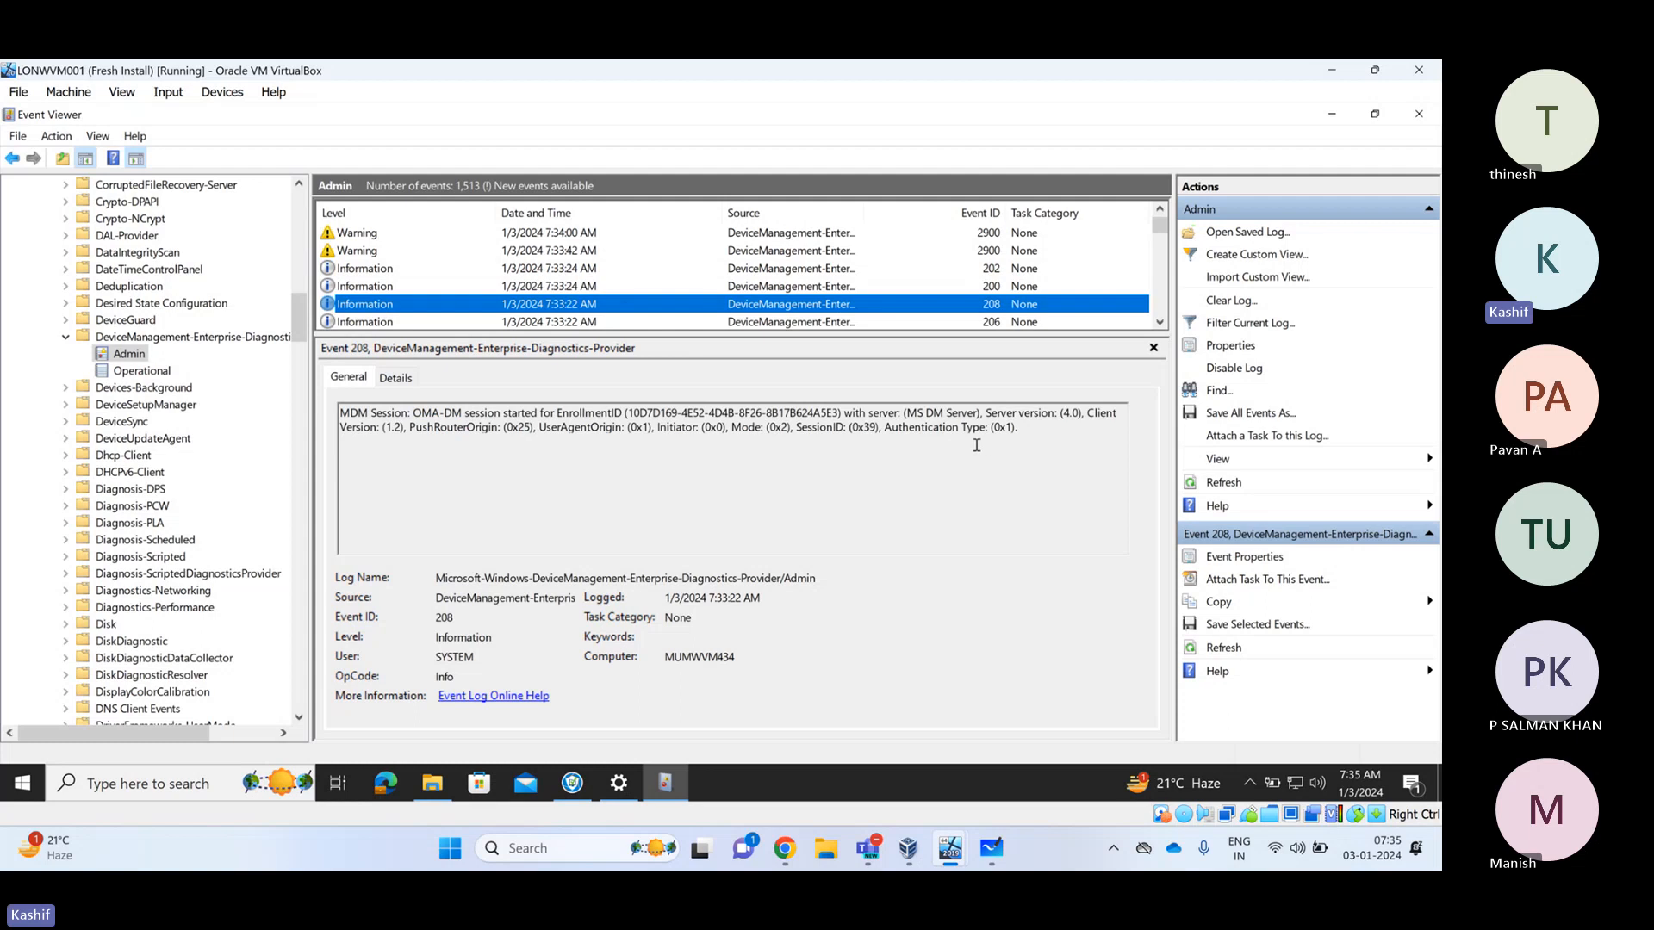
{"action": "scroll", "coordinate": [388, 324], "scroll_direction": "down", "scroll_amount": 1}
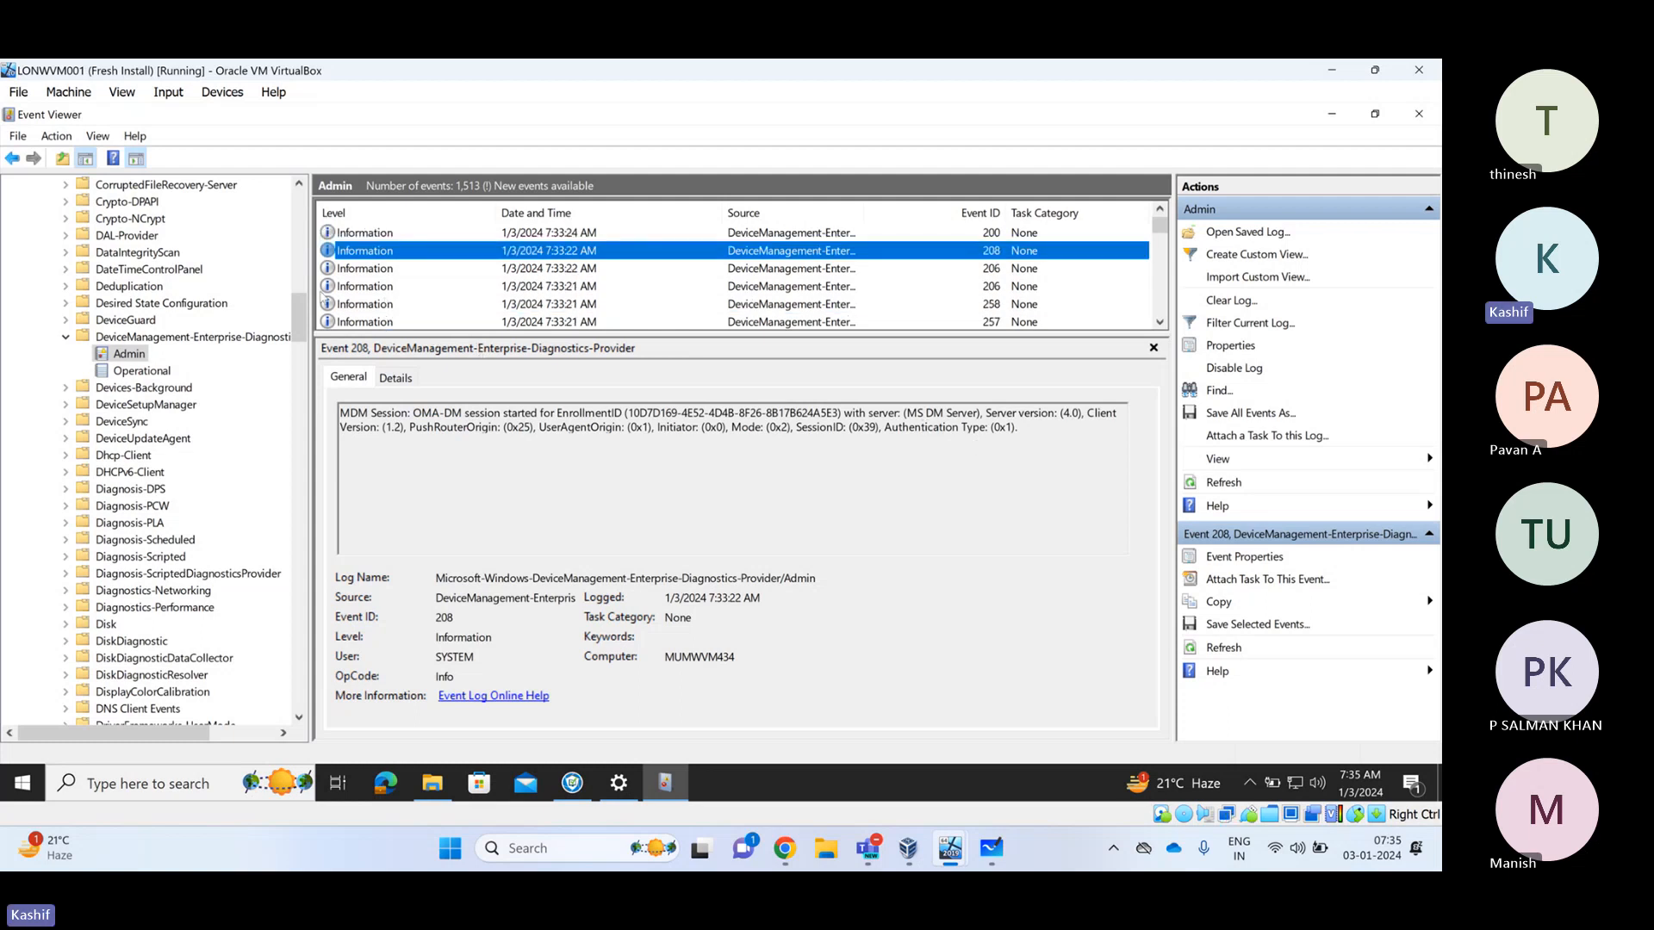
Reload the Admin log of DeviceManagement-Enterprise-Diagnostics-Provider and read an older information event 202
{"action": "left_click", "coordinate": [131, 341]}
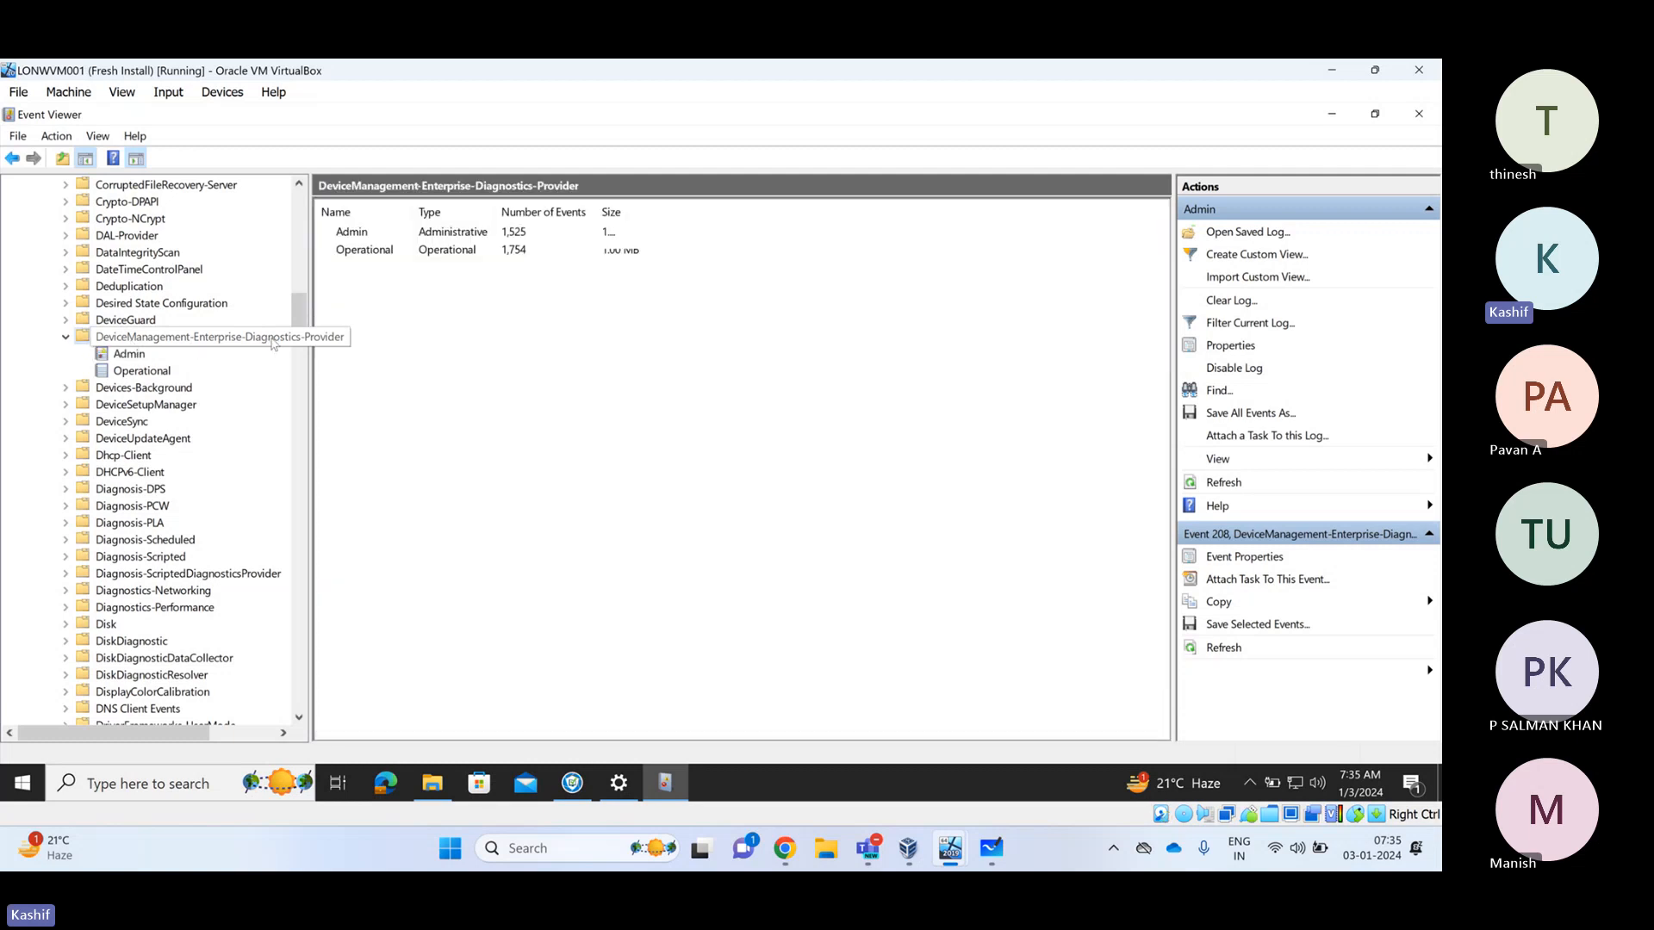
{"action": "left_click", "coordinate": [142, 354]}
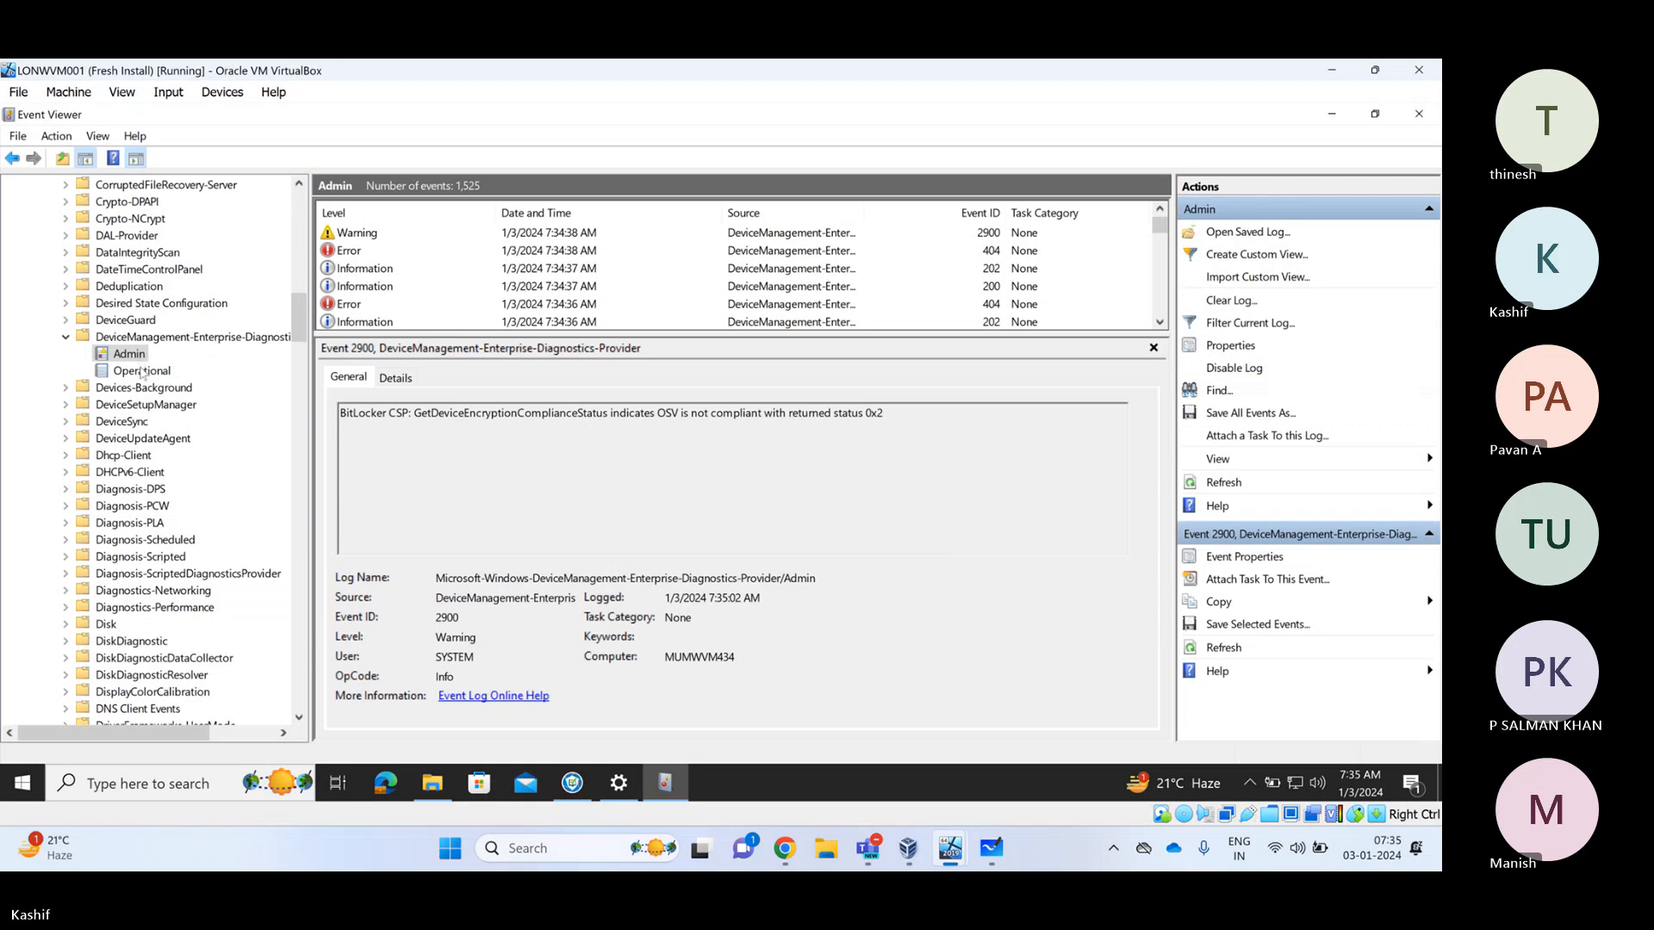
{"action": "scroll", "coordinate": [472, 306], "scroll_direction": "down", "scroll_amount": 5}
{"action": "scroll", "coordinate": [472, 306], "scroll_direction": "down", "scroll_amount": 3}
{"action": "left_click", "coordinate": [475, 303]}
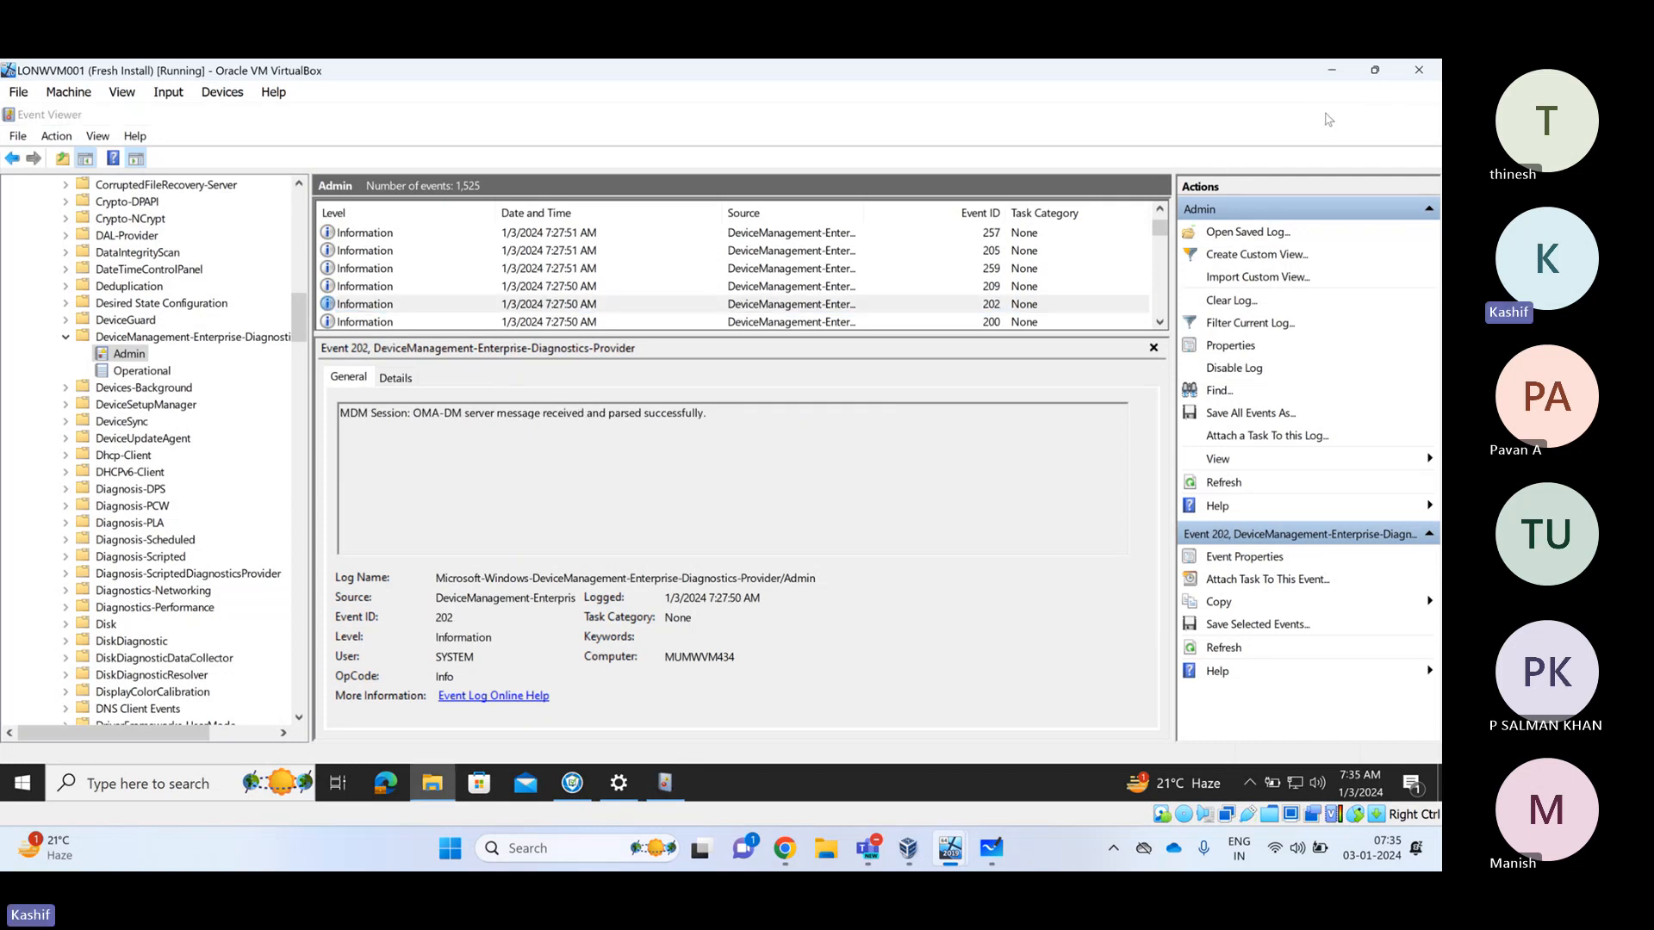
Minimize Event Viewer, switch to Chrome, and reload the MUMWVM434 overview in the Intune admin center by visiting Properties and returning
{"action": "left_click", "coordinate": [1331, 115]}
{"action": "left_click", "coordinate": [1358, 169]}
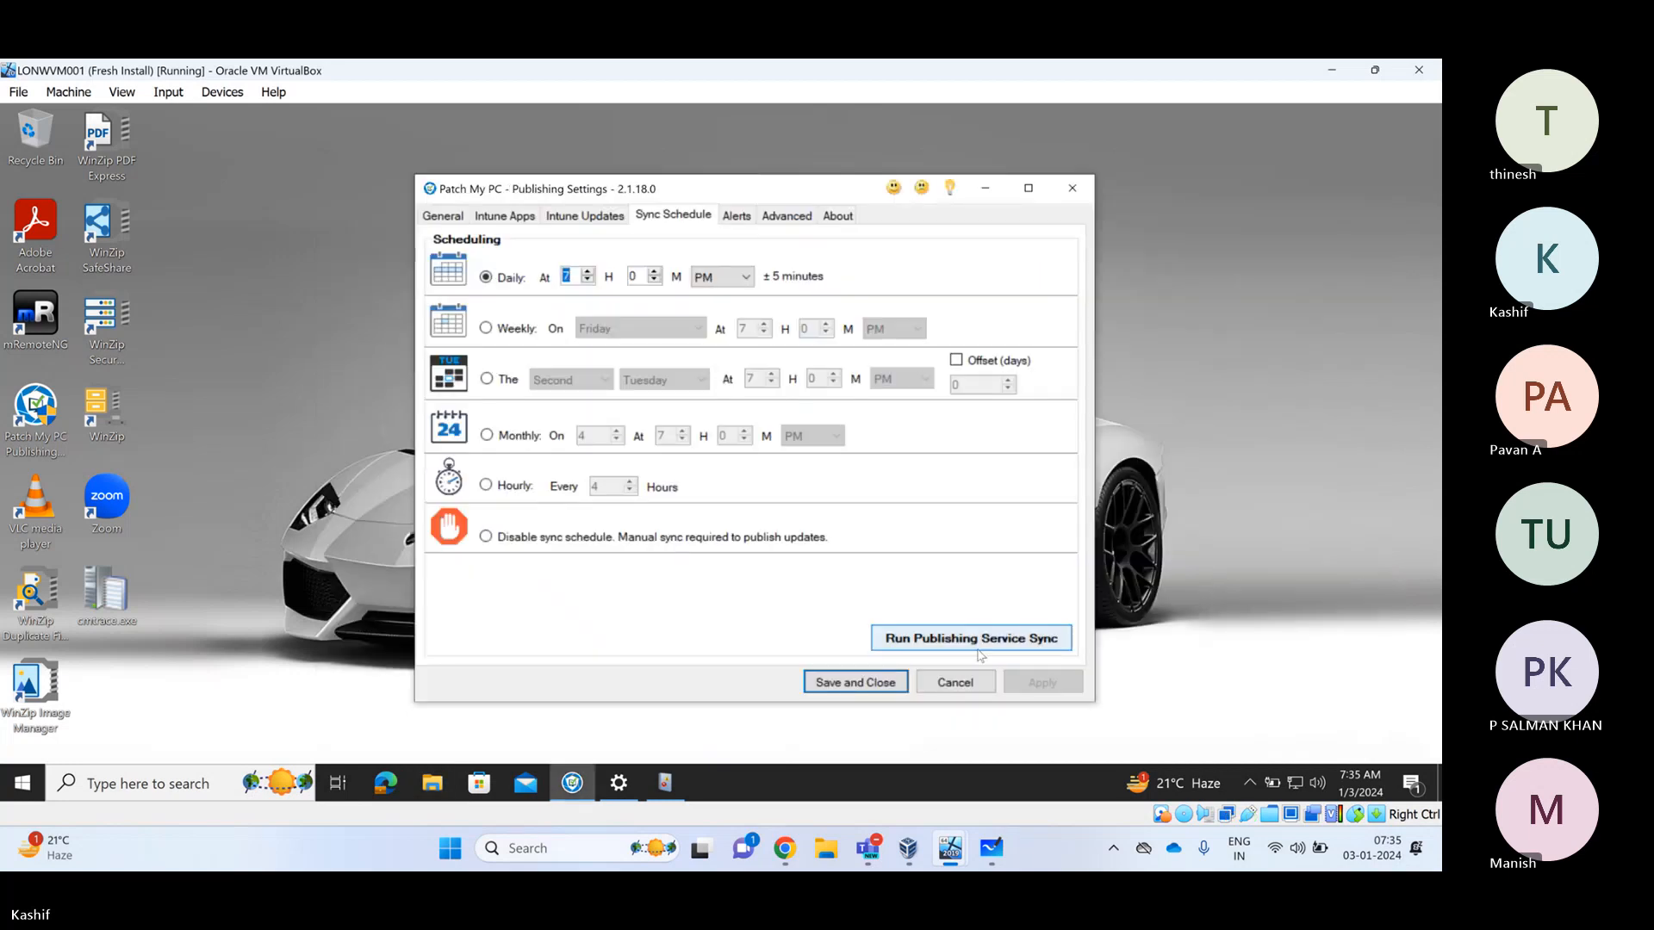
{"action": "left_click", "coordinate": [786, 851]}
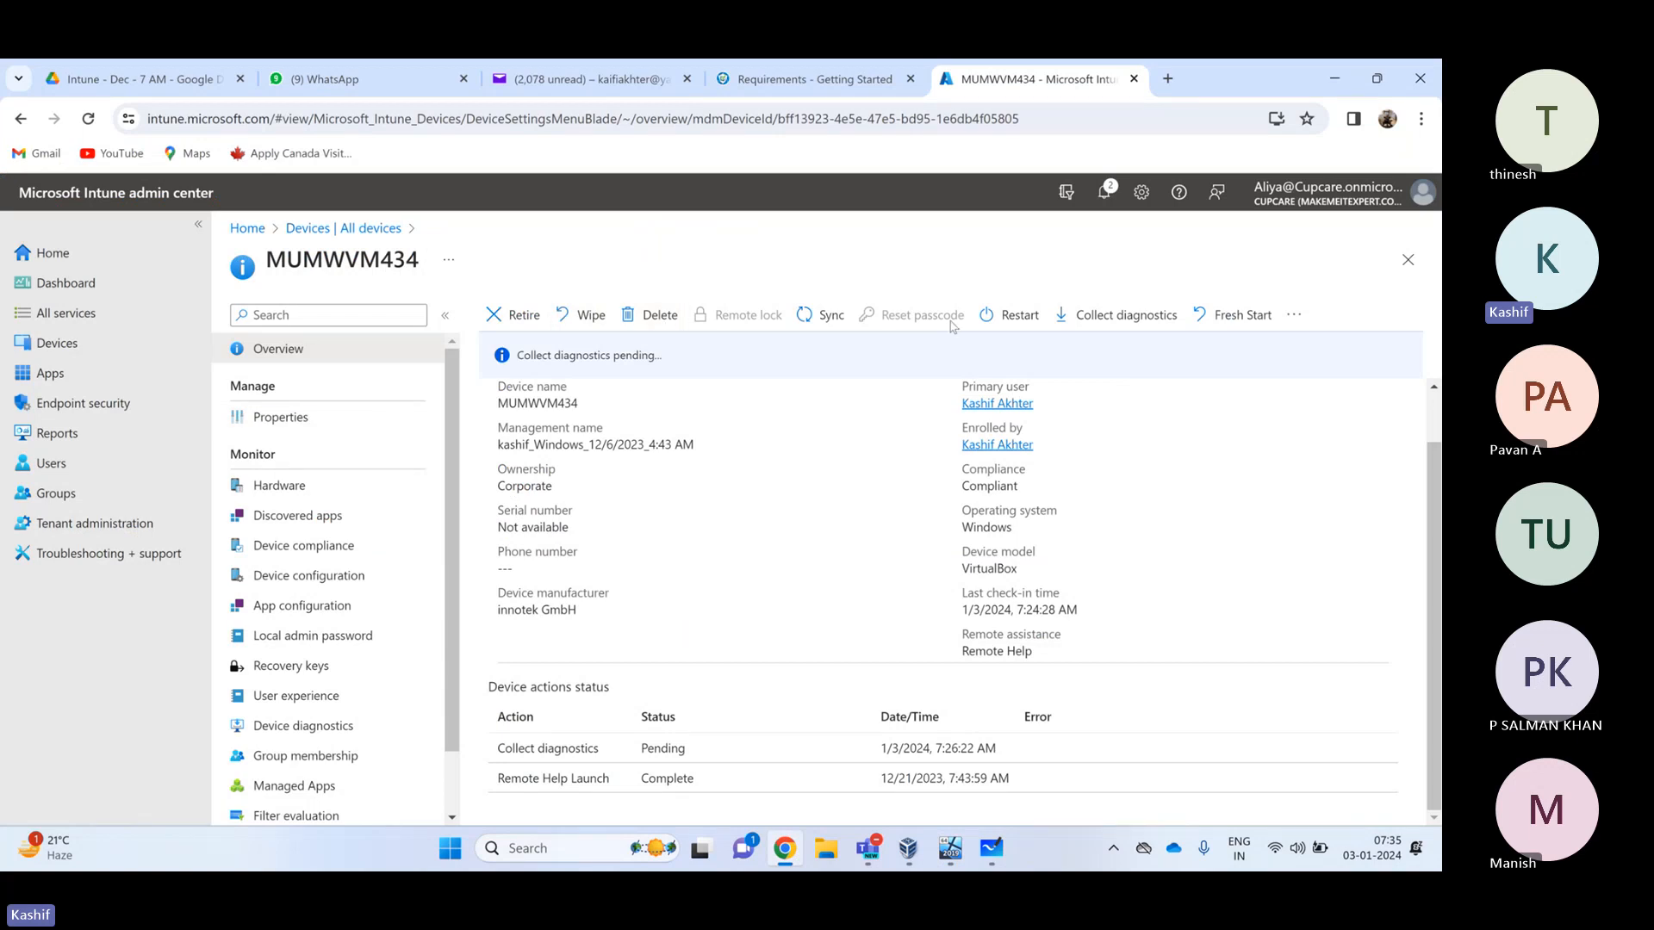
{"action": "left_click", "coordinate": [300, 419]}
{"action": "left_click", "coordinate": [307, 348]}
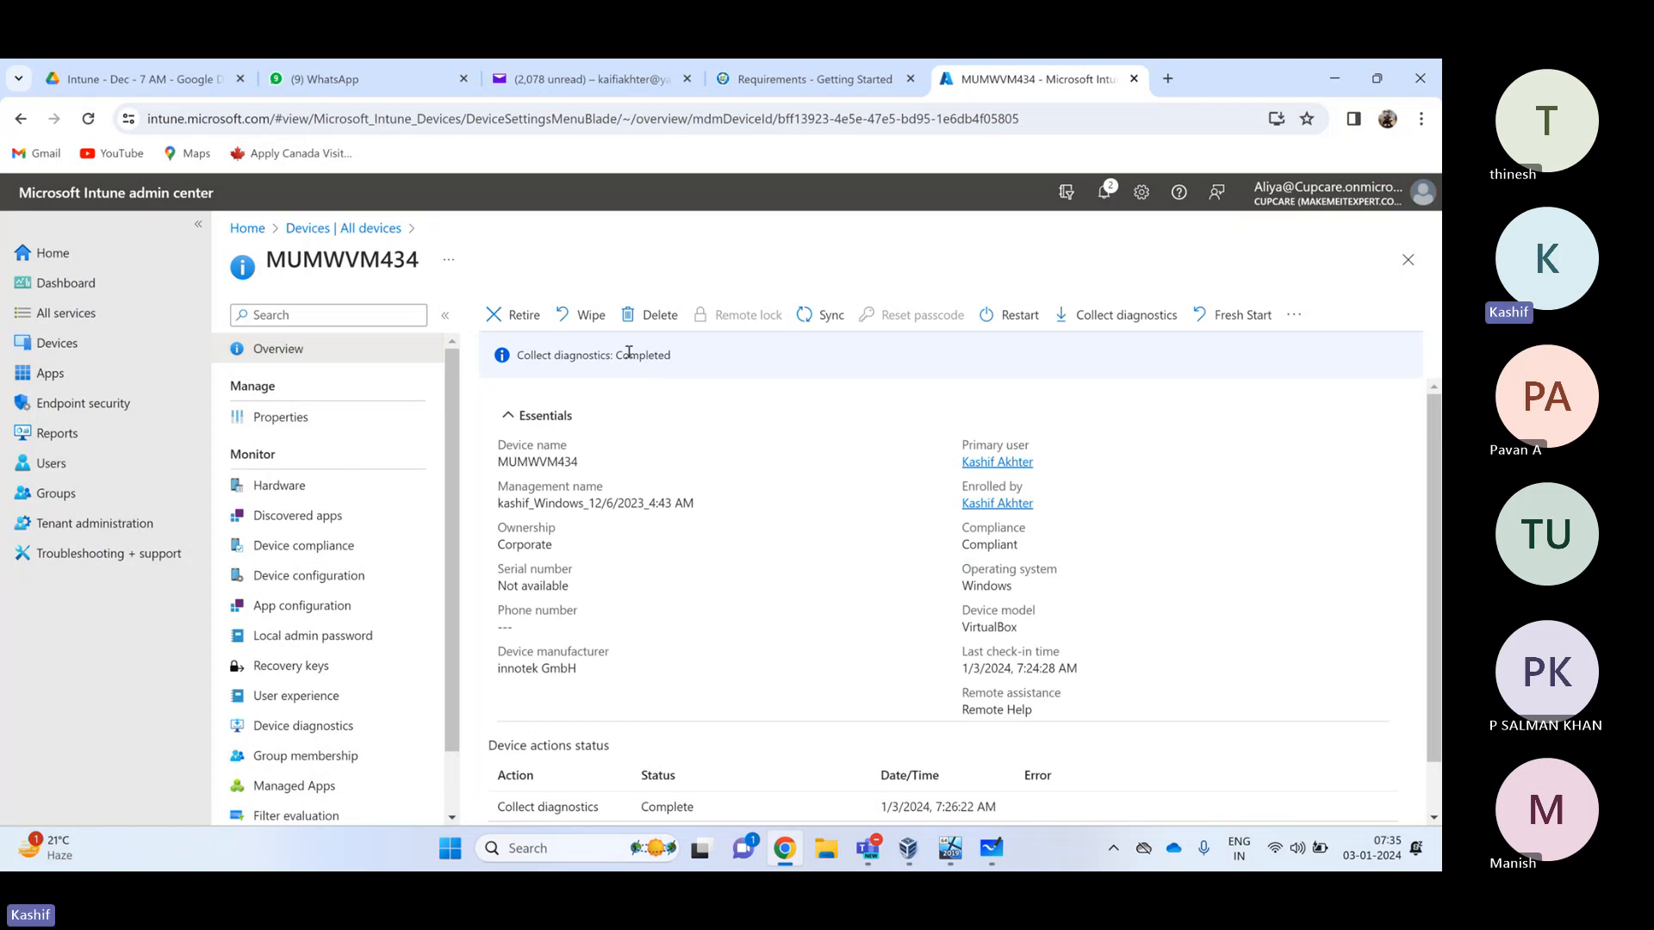
Examine the Collect diagnostics banner and the device actions status on the MUMWVM434 overview, highlighting the banner text
{"action": "left_click_drag", "start_coordinate": [612, 354], "coordinate": [727, 370]}
{"action": "left_click", "coordinate": [576, 375]}
{"action": "left_click_drag", "start_coordinate": [535, 356], "coordinate": [697, 362]}
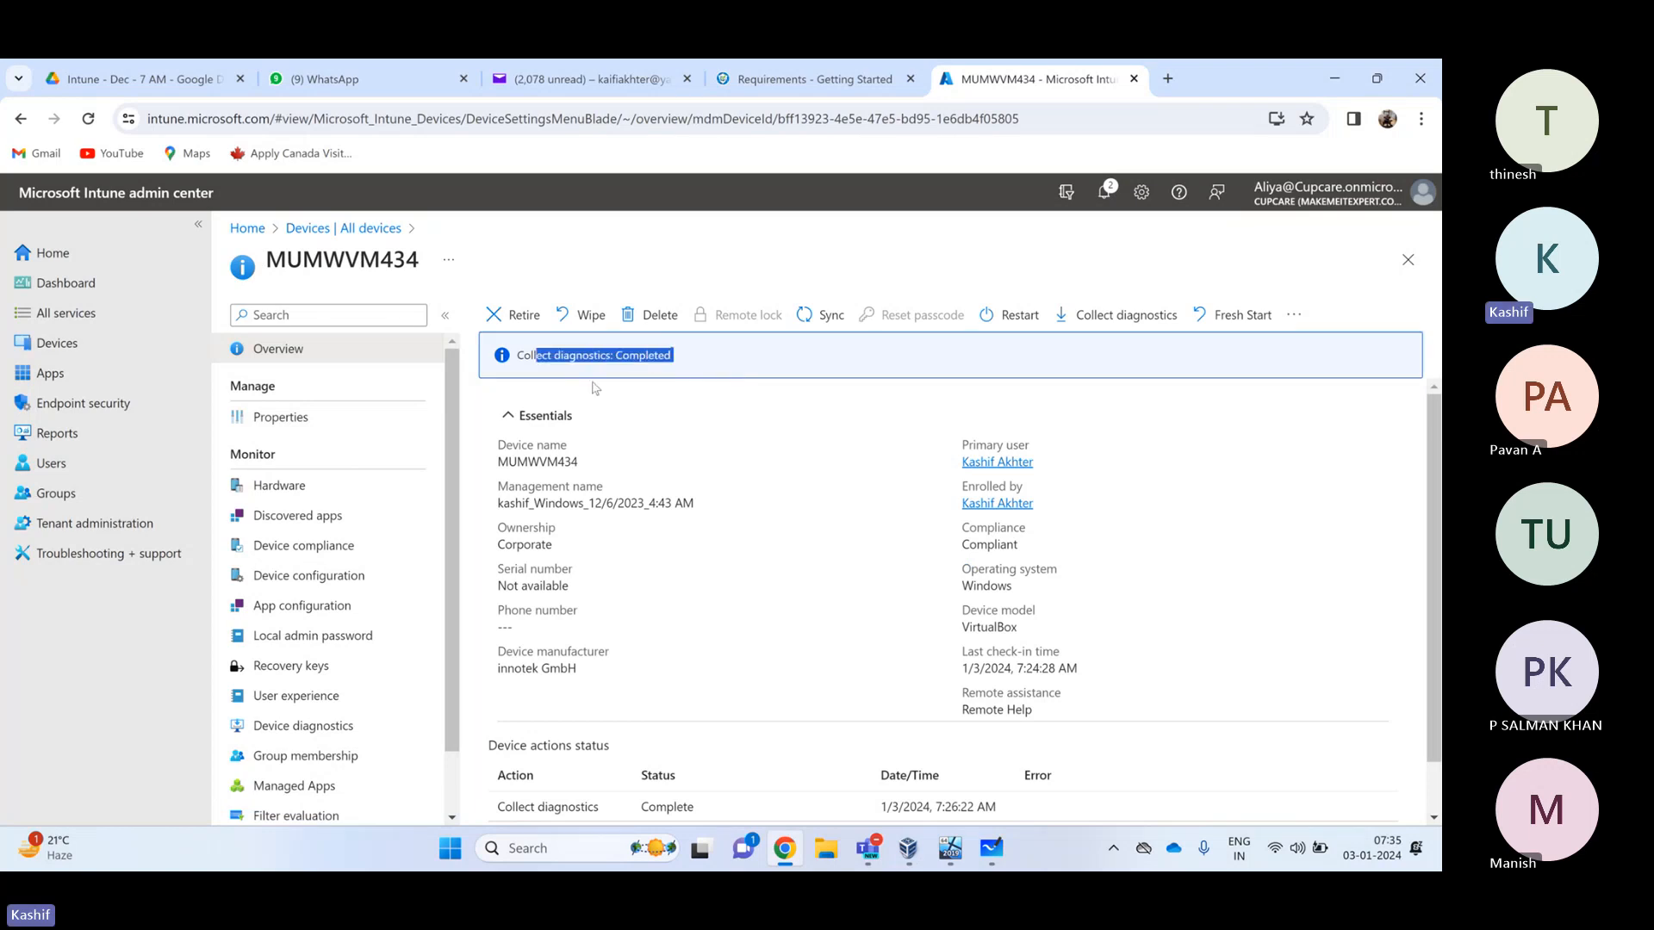
{"action": "scroll", "coordinate": [592, 388], "scroll_direction": "down", "scroll_amount": 1}
{"action": "scroll", "coordinate": [324, 478], "scroll_direction": "down", "scroll_amount": 1}
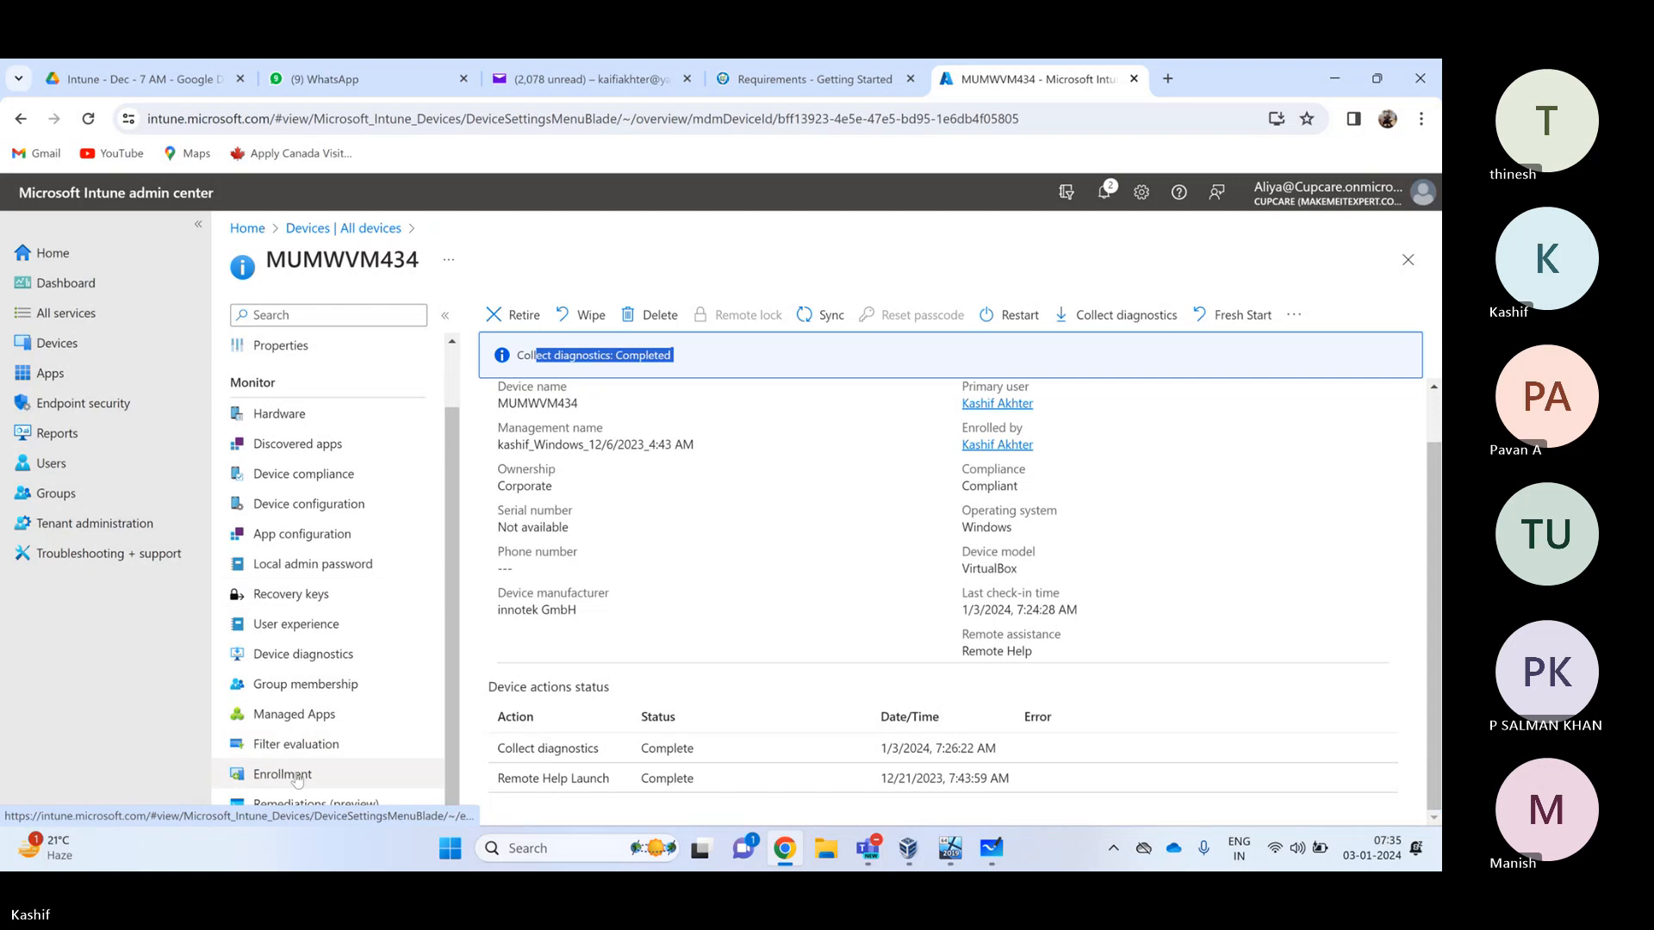
Open MUMWVM434's Device diagnostics, read the request's status details and recommended steps, and highlight its initiation time
{"action": "left_click", "coordinate": [312, 654]}
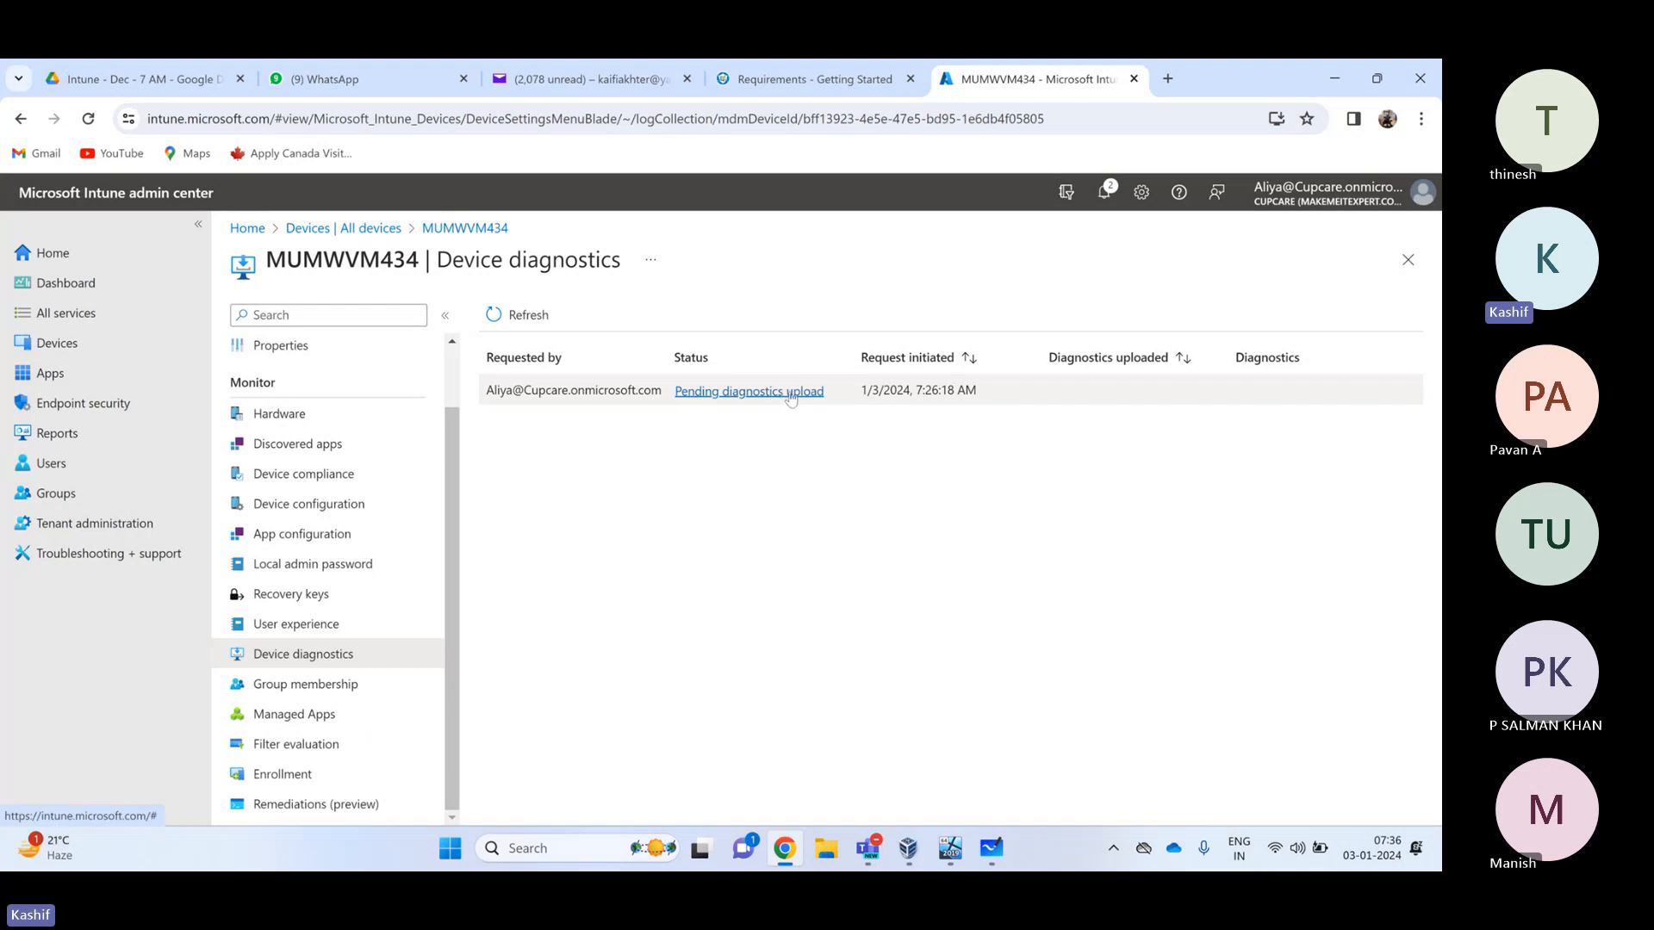
{"action": "left_click", "coordinate": [779, 394]}
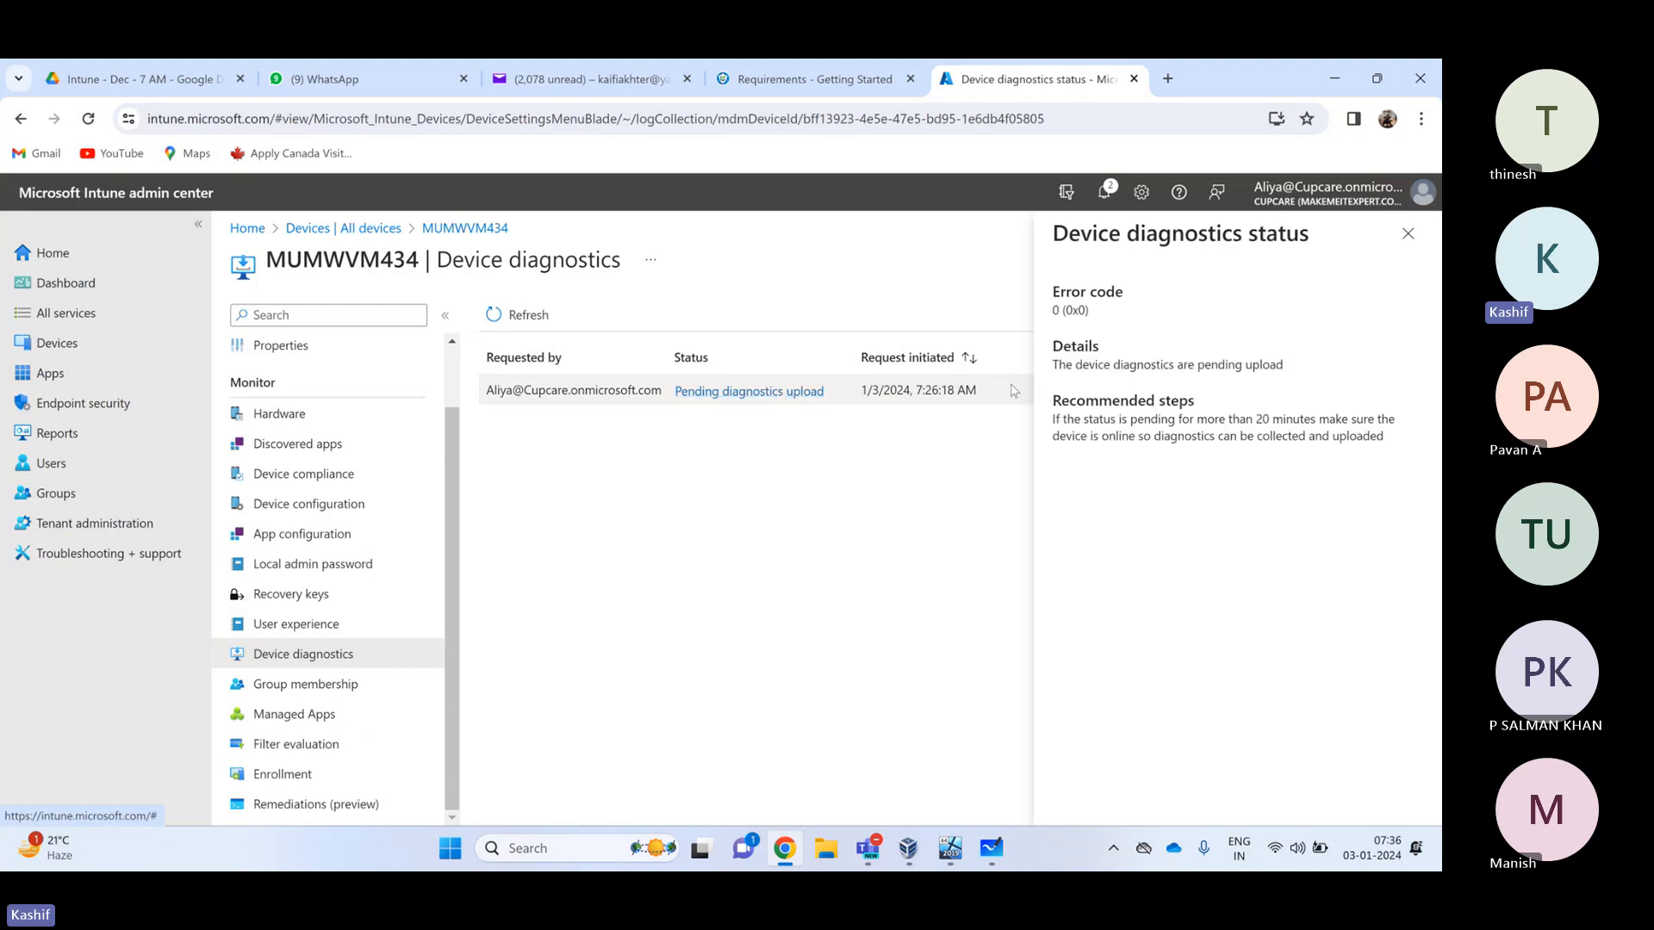
{"action": "left_click_drag", "start_coordinate": [1086, 401], "coordinate": [1238, 428]}
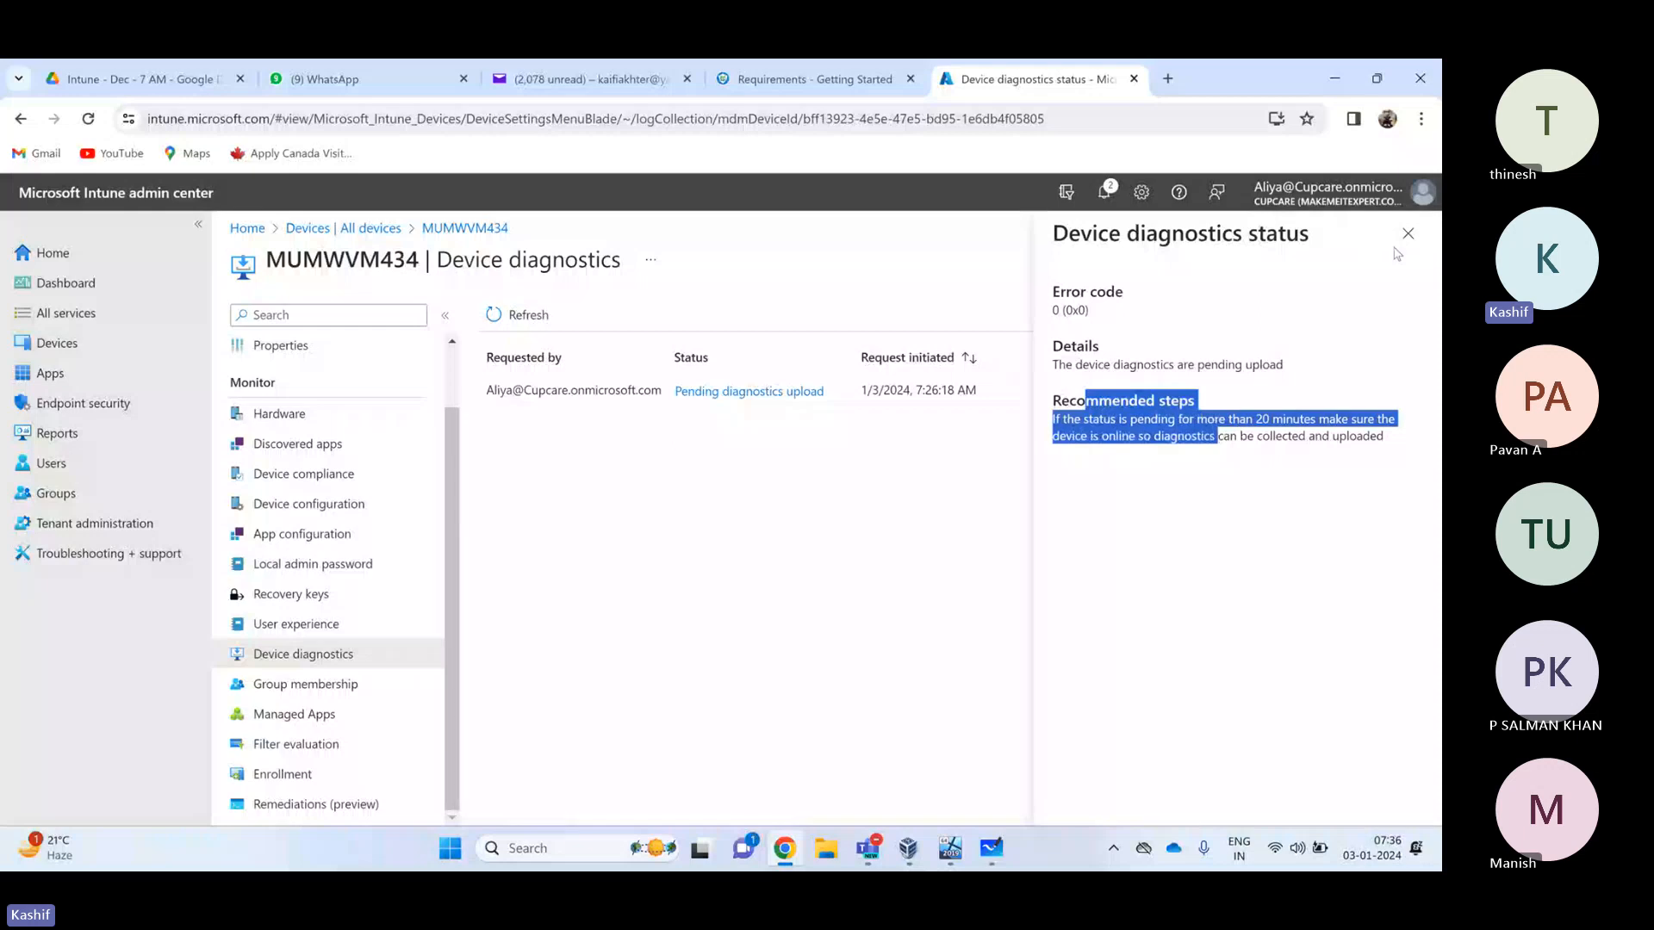
{"action": "left_click", "coordinate": [1408, 233]}
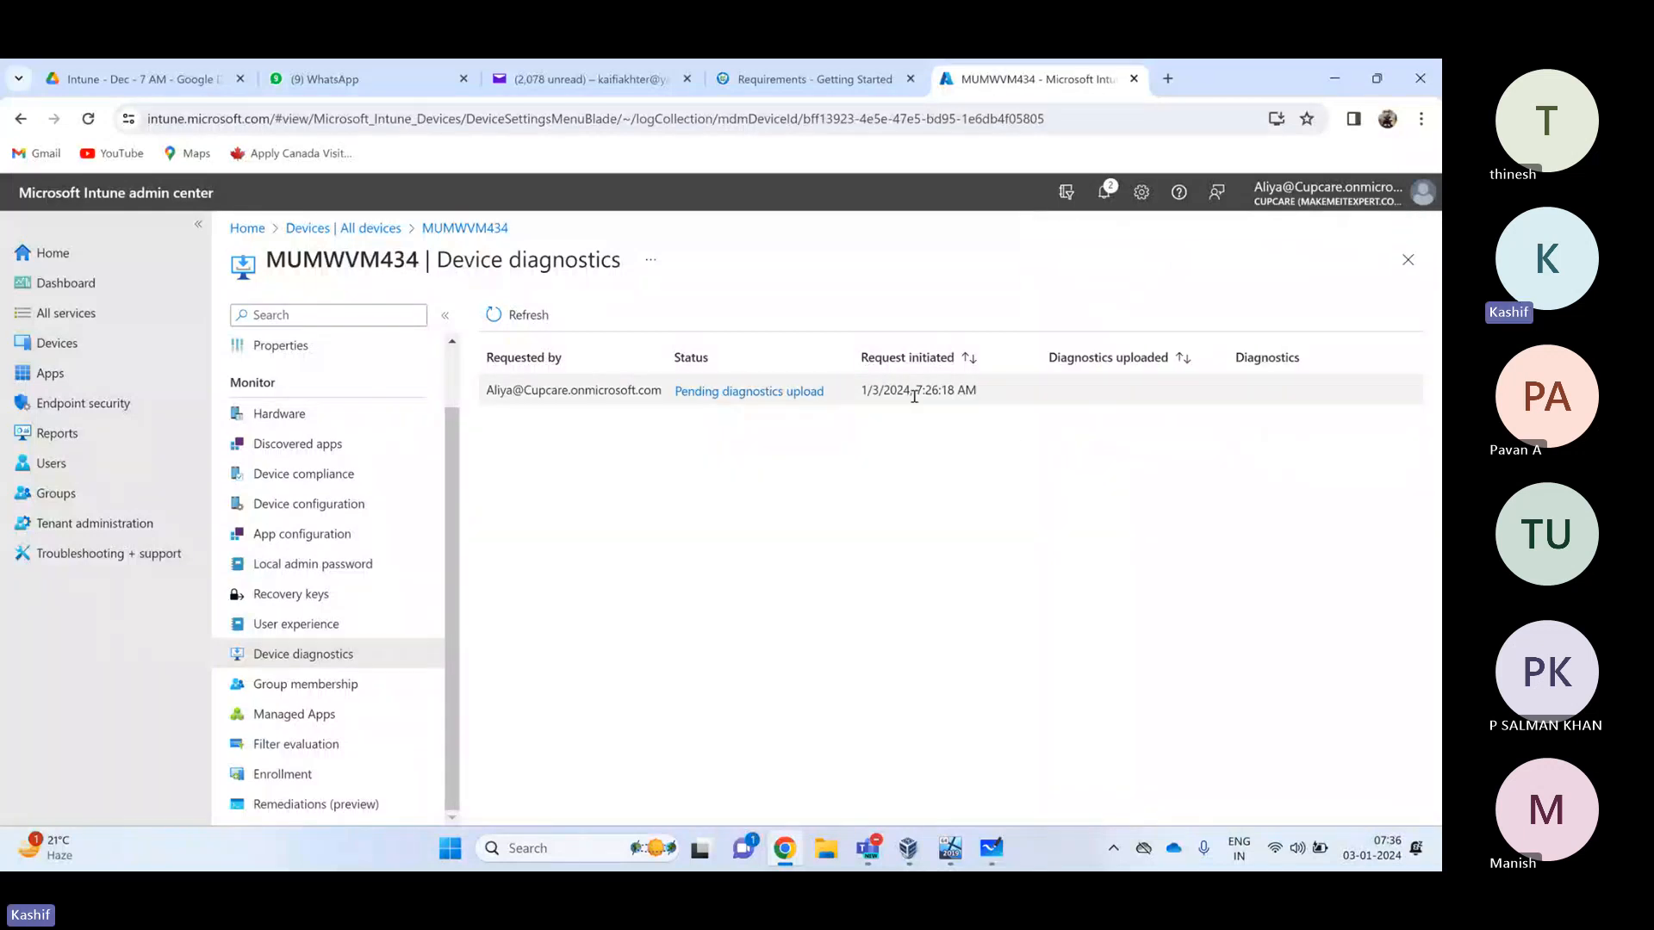
{"action": "left_click_drag", "start_coordinate": [880, 394], "coordinate": [1002, 397]}
{"action": "left_click", "coordinate": [939, 466]}
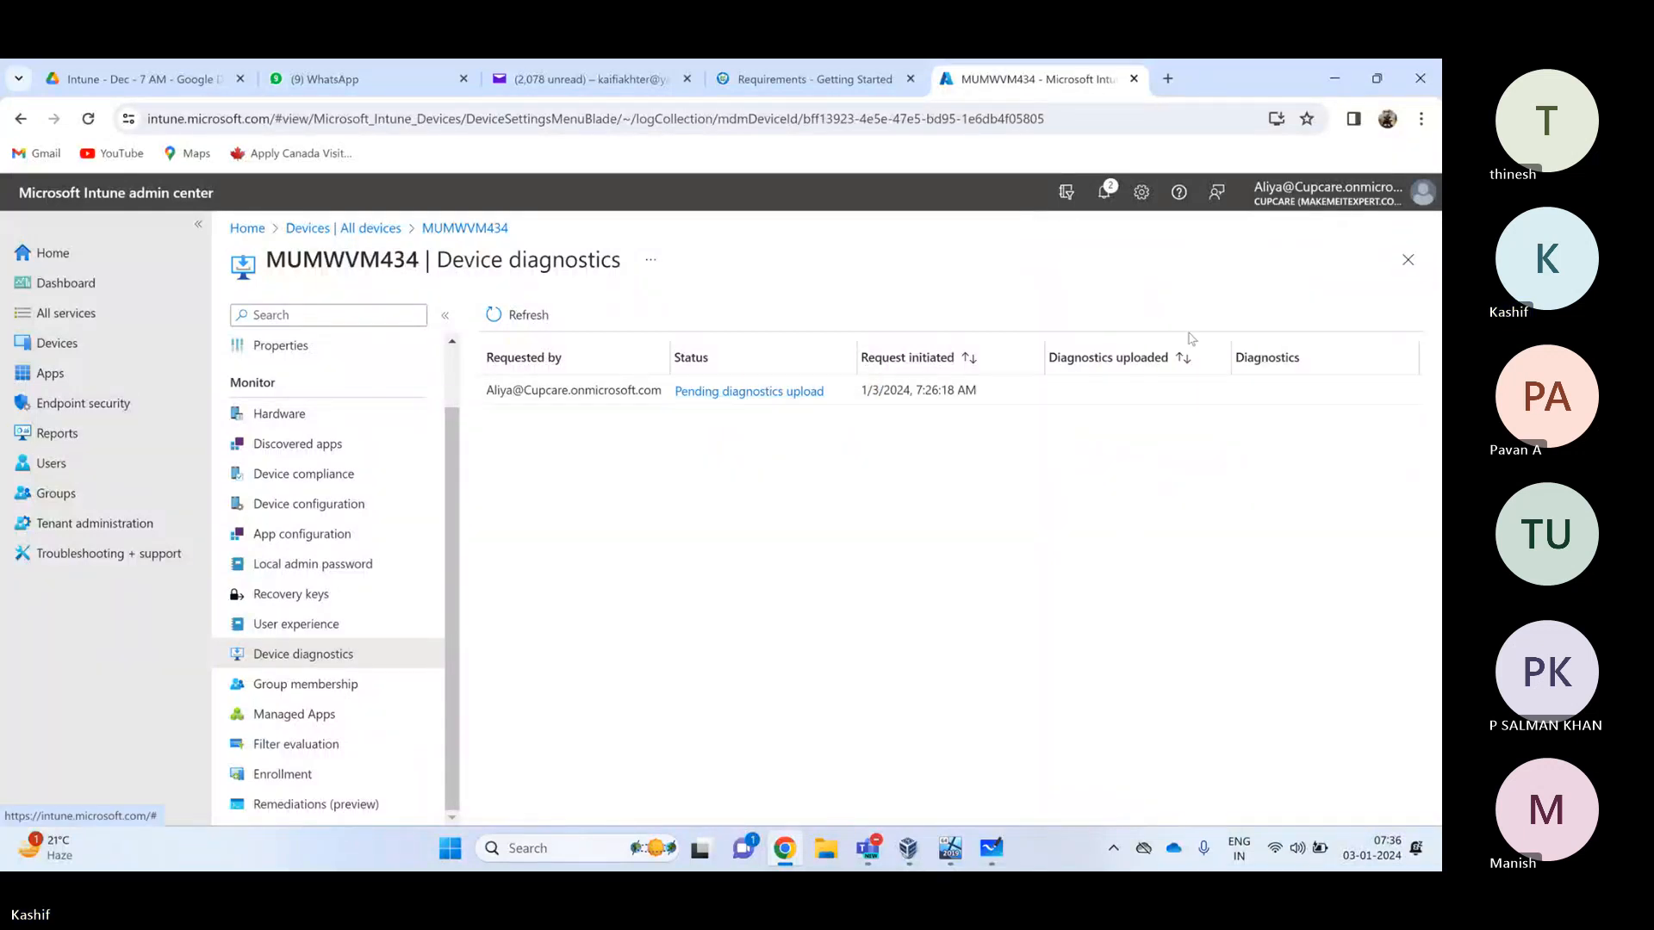
Return to the All devices list and widen its Device name column
{"action": "left_click", "coordinate": [1408, 259]}
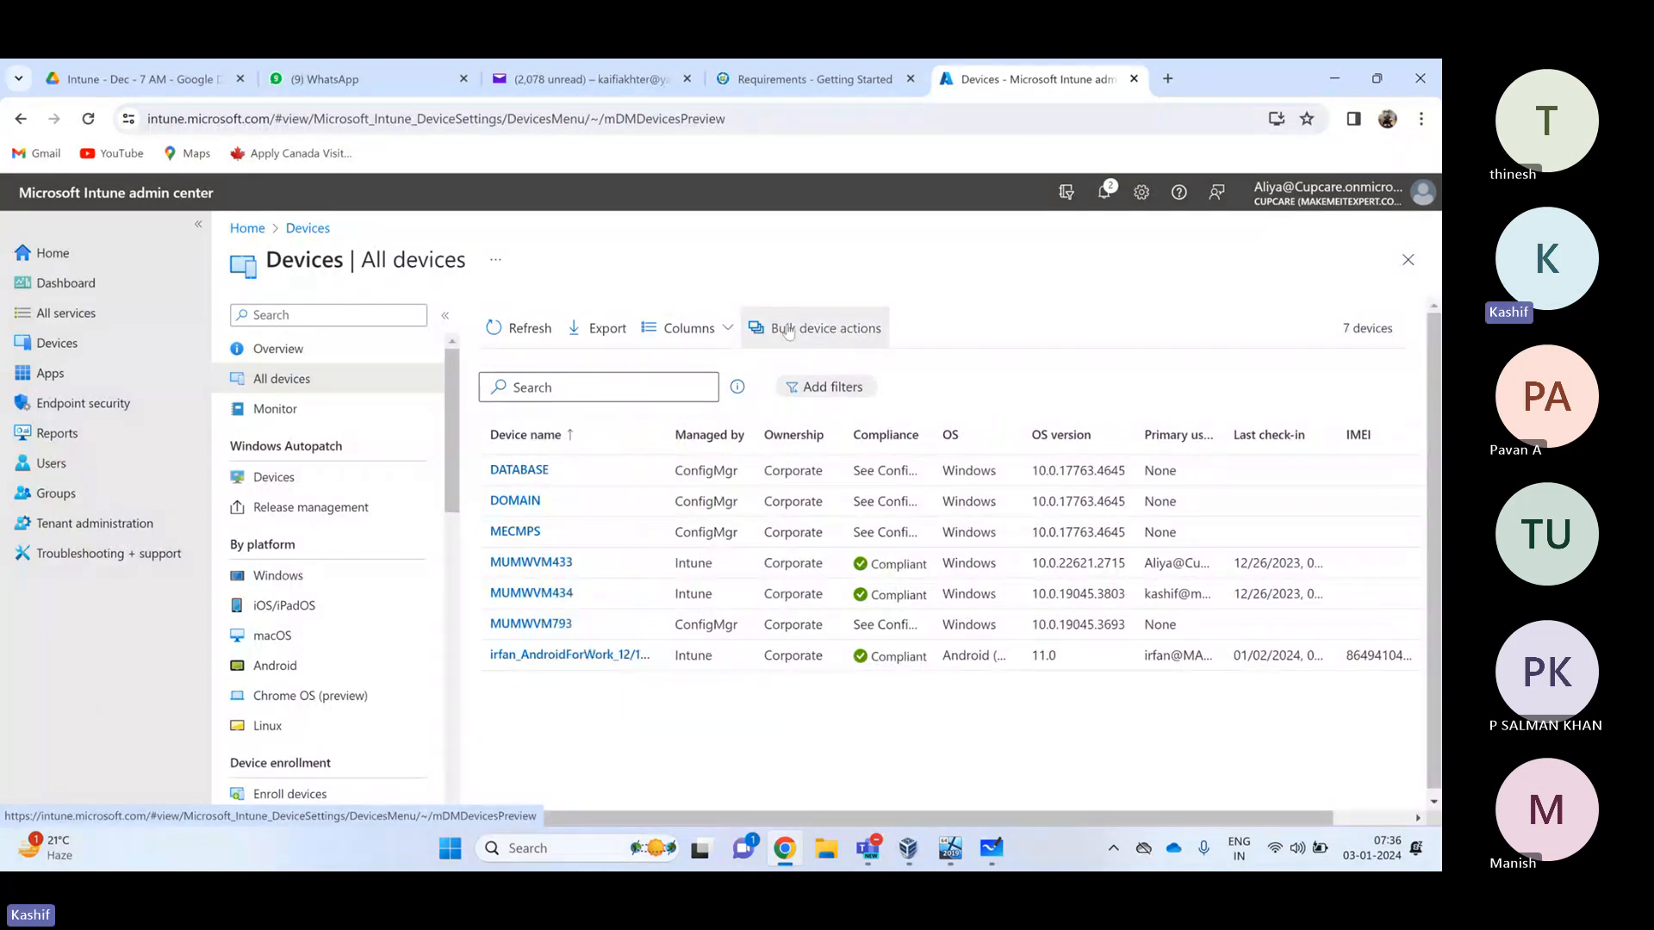
{"action": "left_click_drag", "start_coordinate": [665, 426], "coordinate": [733, 429]}
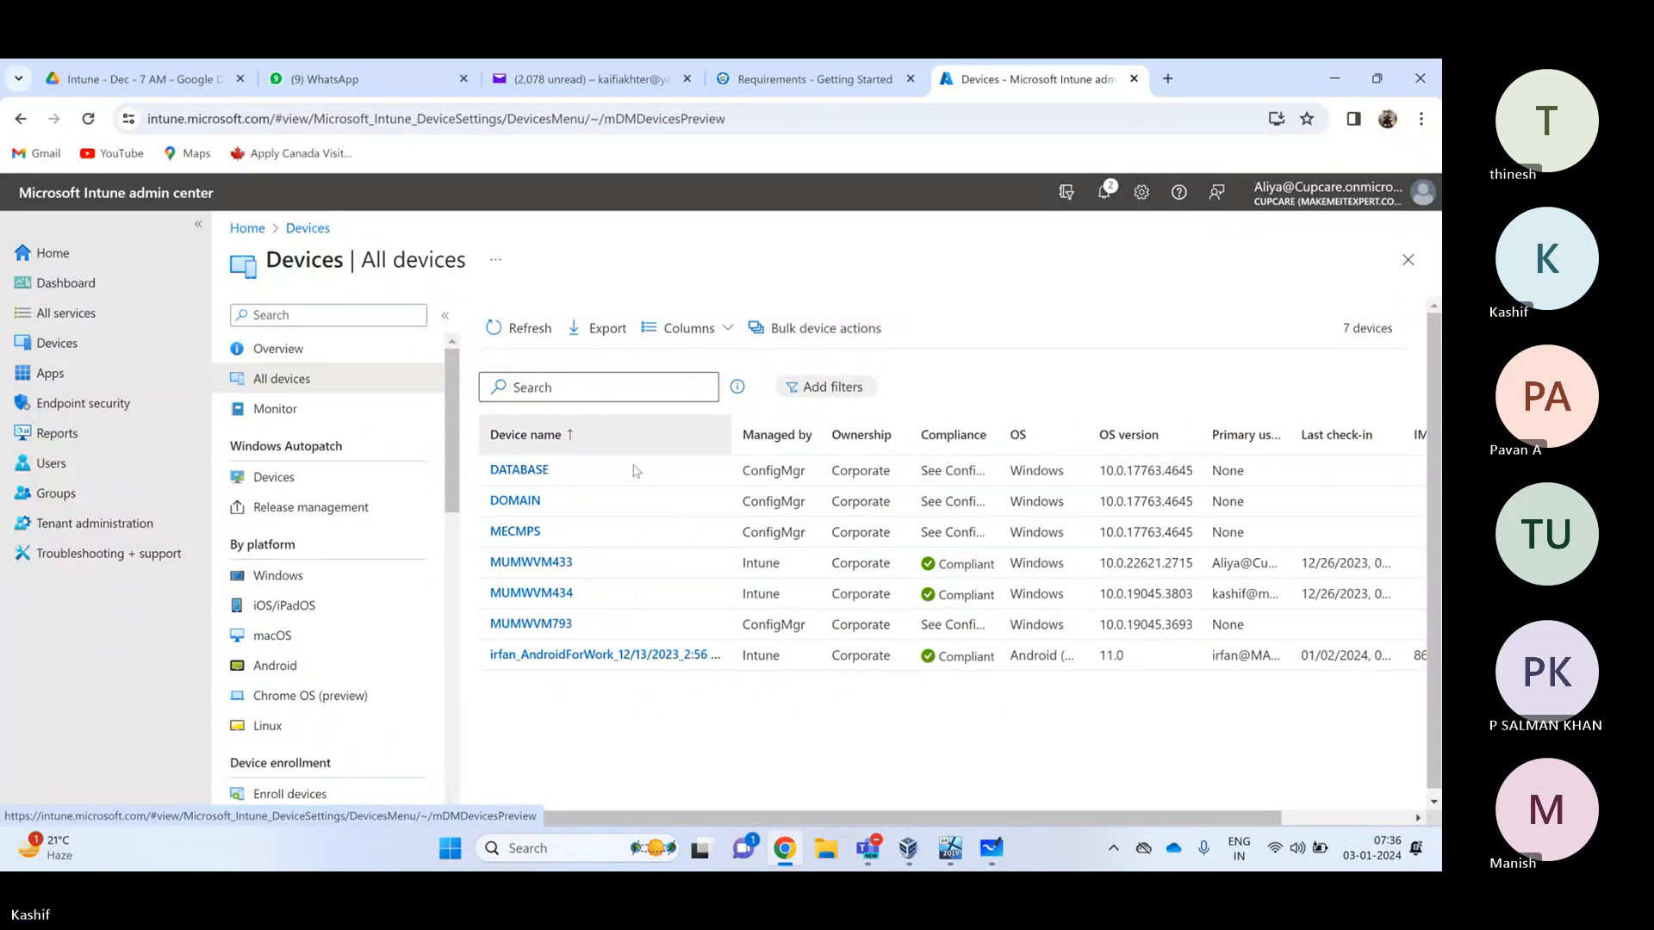
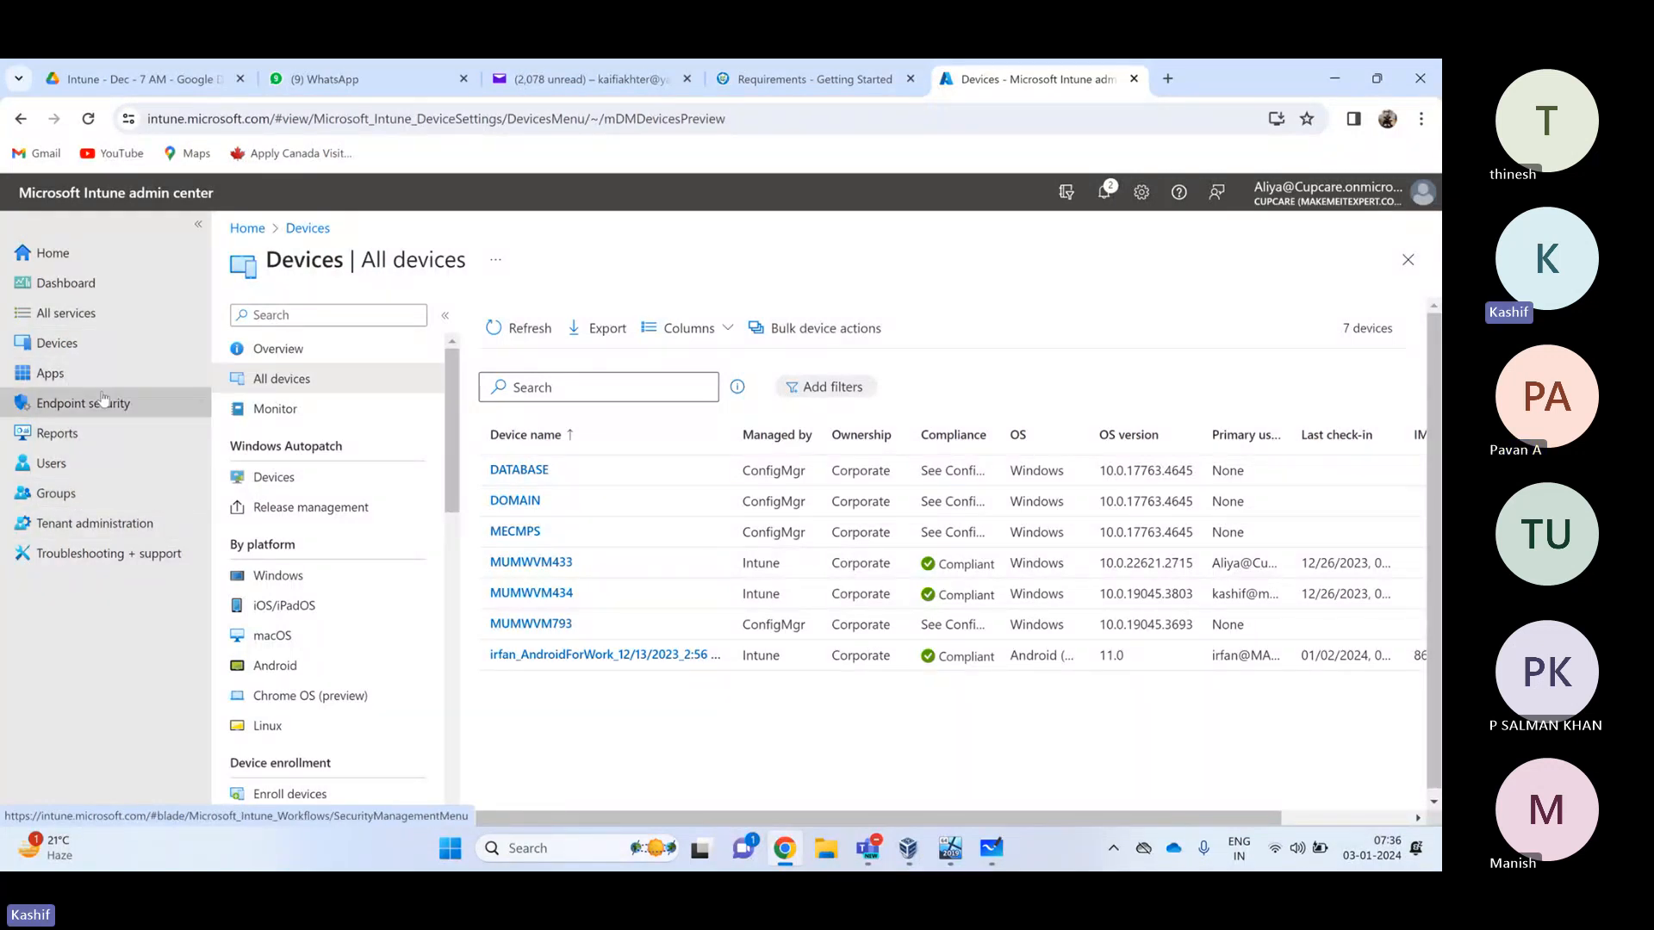
Open the device clean-up rules and examine the inactivity limit in days and its permitted range
{"action": "scroll", "coordinate": [349, 485], "scroll_direction": "down", "scroll_amount": 10}
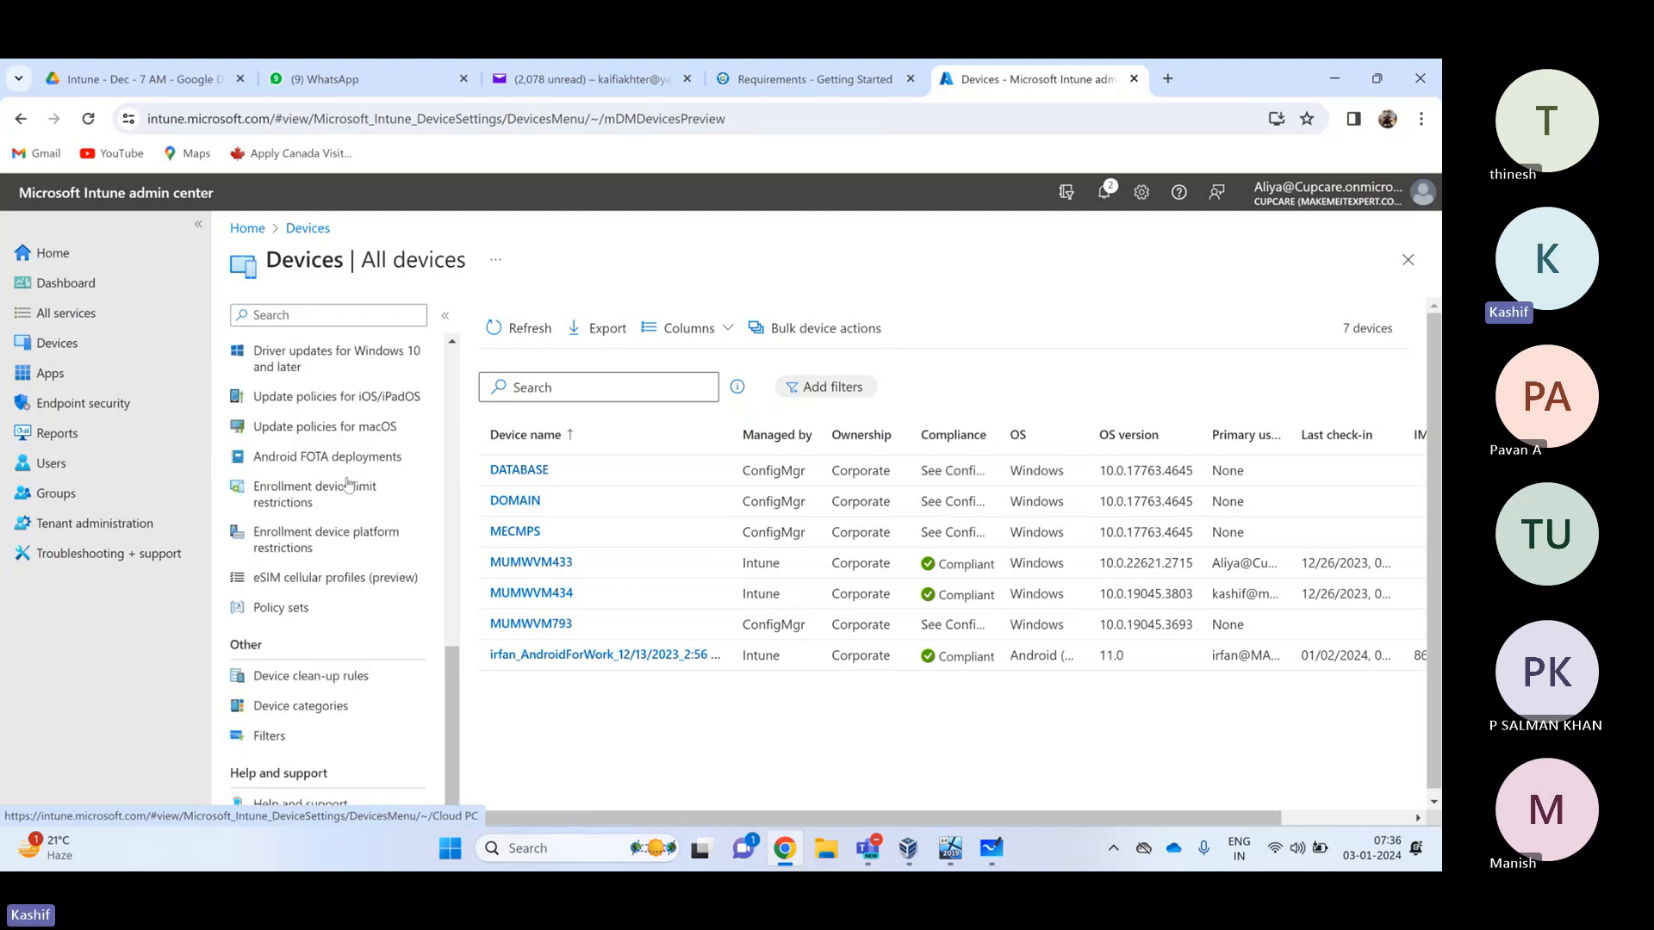
{"action": "left_click", "coordinate": [352, 675]}
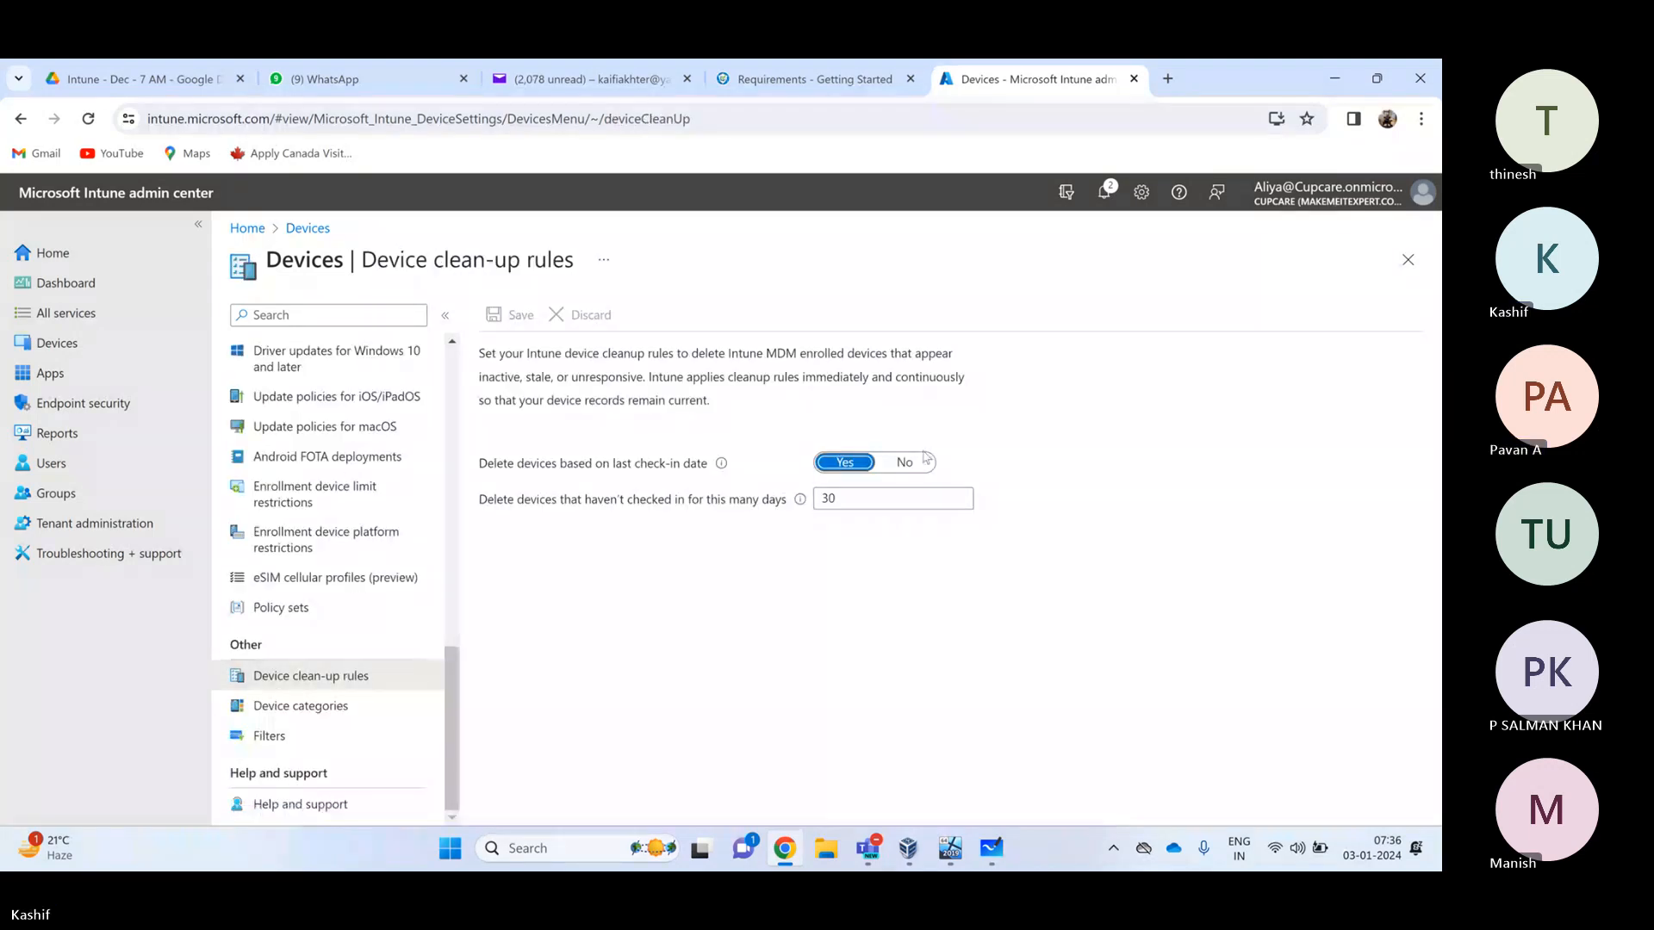
{"action": "left_click", "coordinate": [828, 498]}
{"action": "left_click_drag", "start_coordinate": [832, 497], "coordinate": [687, 492]}
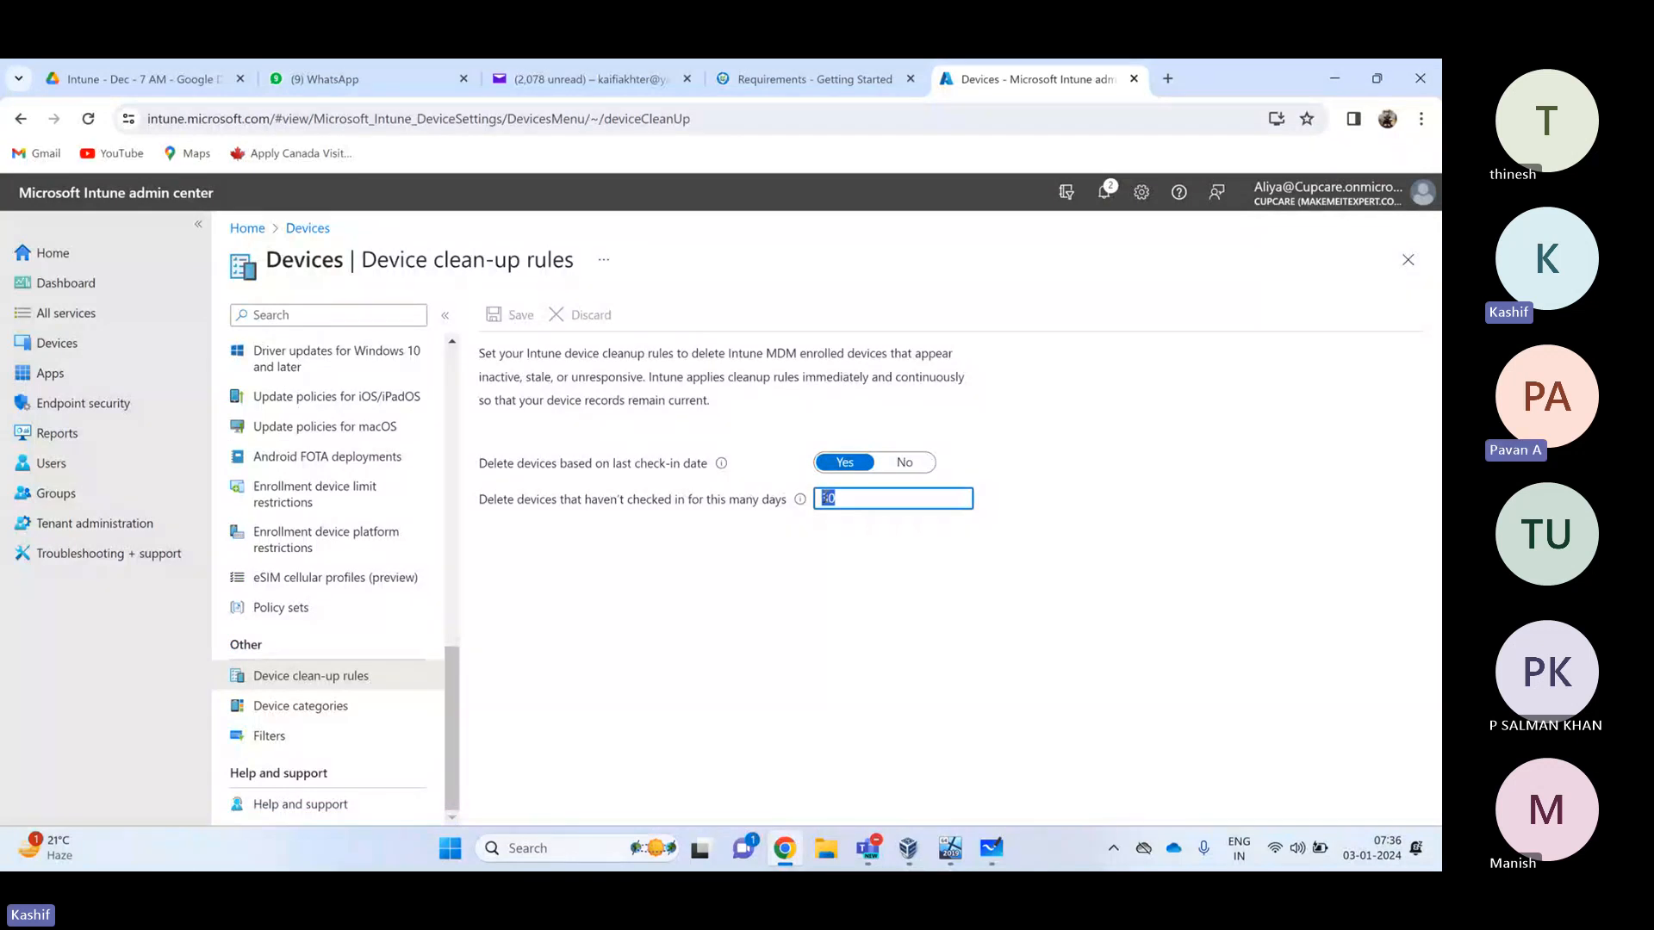
{"action": "left_click_drag", "start_coordinate": [877, 500], "coordinate": [728, 500]}
{"action": "left_click_drag", "start_coordinate": [842, 497], "coordinate": [711, 503]}
{"action": "left_click", "coordinate": [849, 503]}
{"action": "mouse_move", "coordinate": [802, 504]}
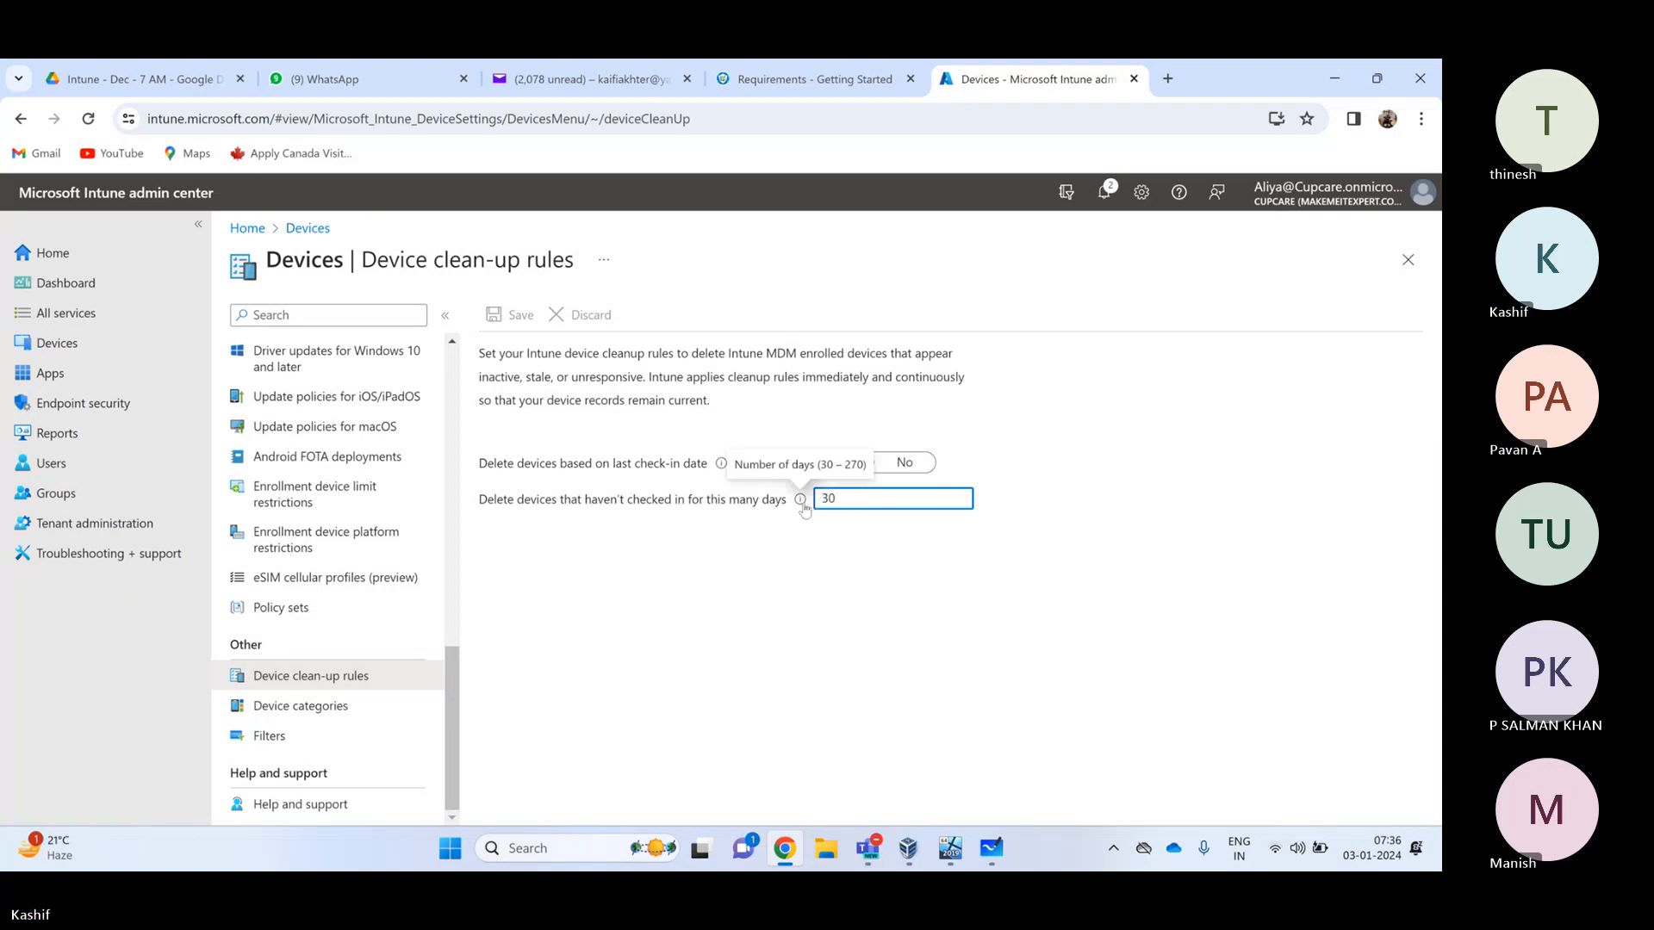
Set the clean-up rule's inactivity limit to 31 days, then view and close the list of affected devices
{"action": "left_click_drag", "start_coordinate": [865, 497], "coordinate": [749, 497]}
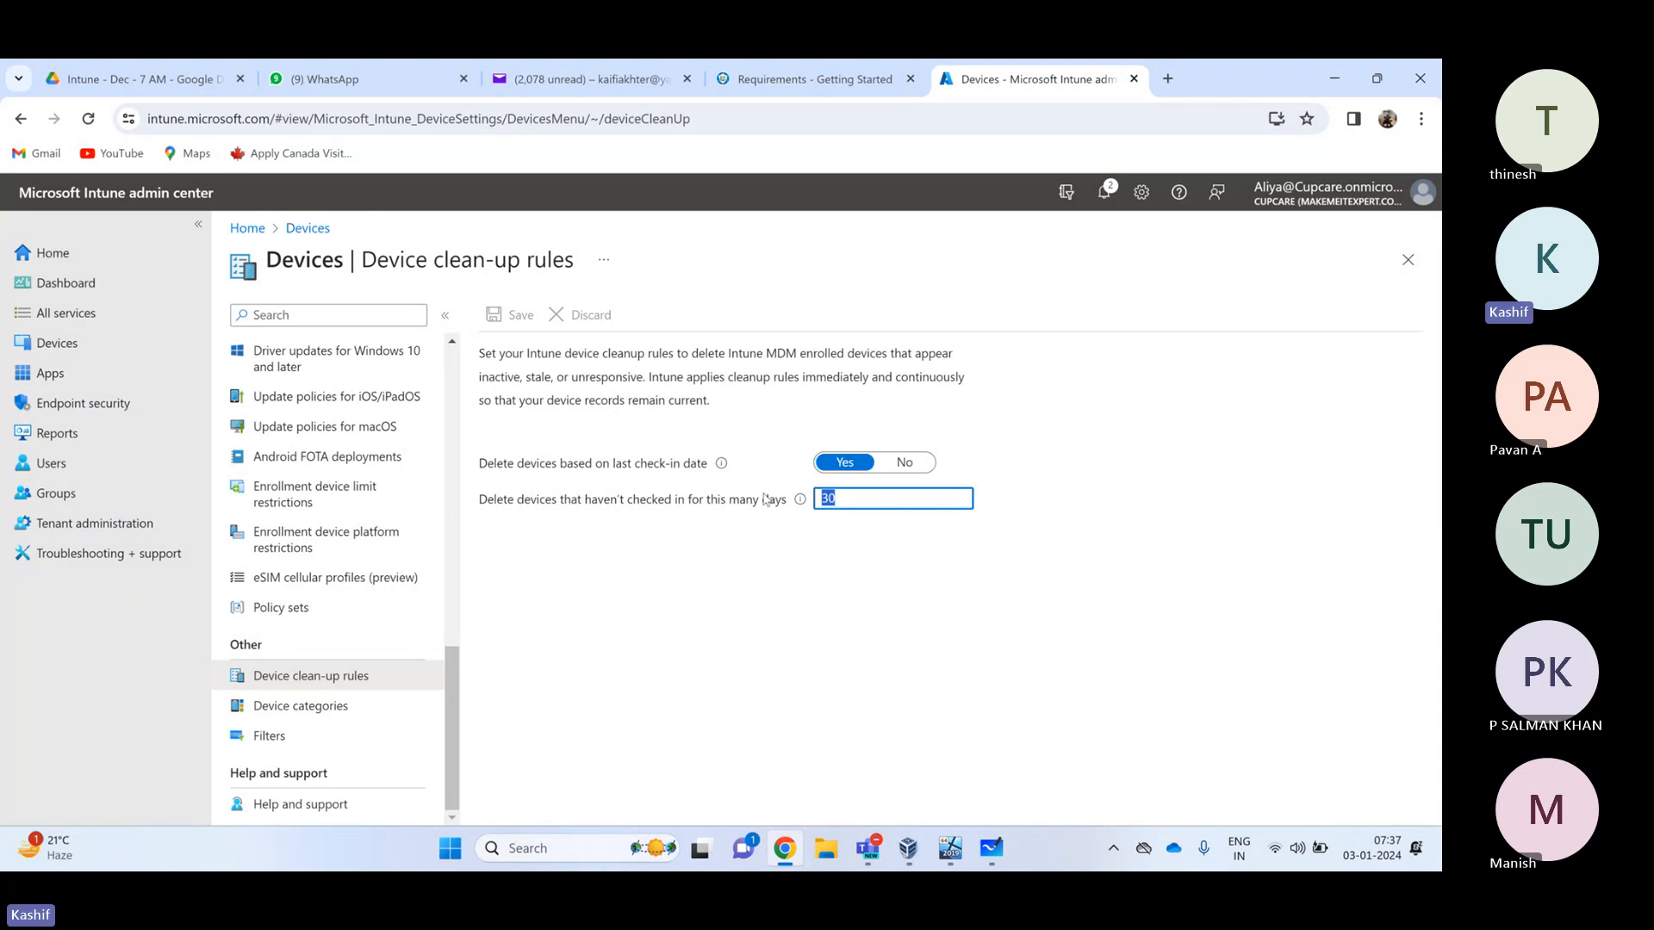
{"action": "type", "text": "31"}
{"action": "left_click", "coordinate": [586, 644]}
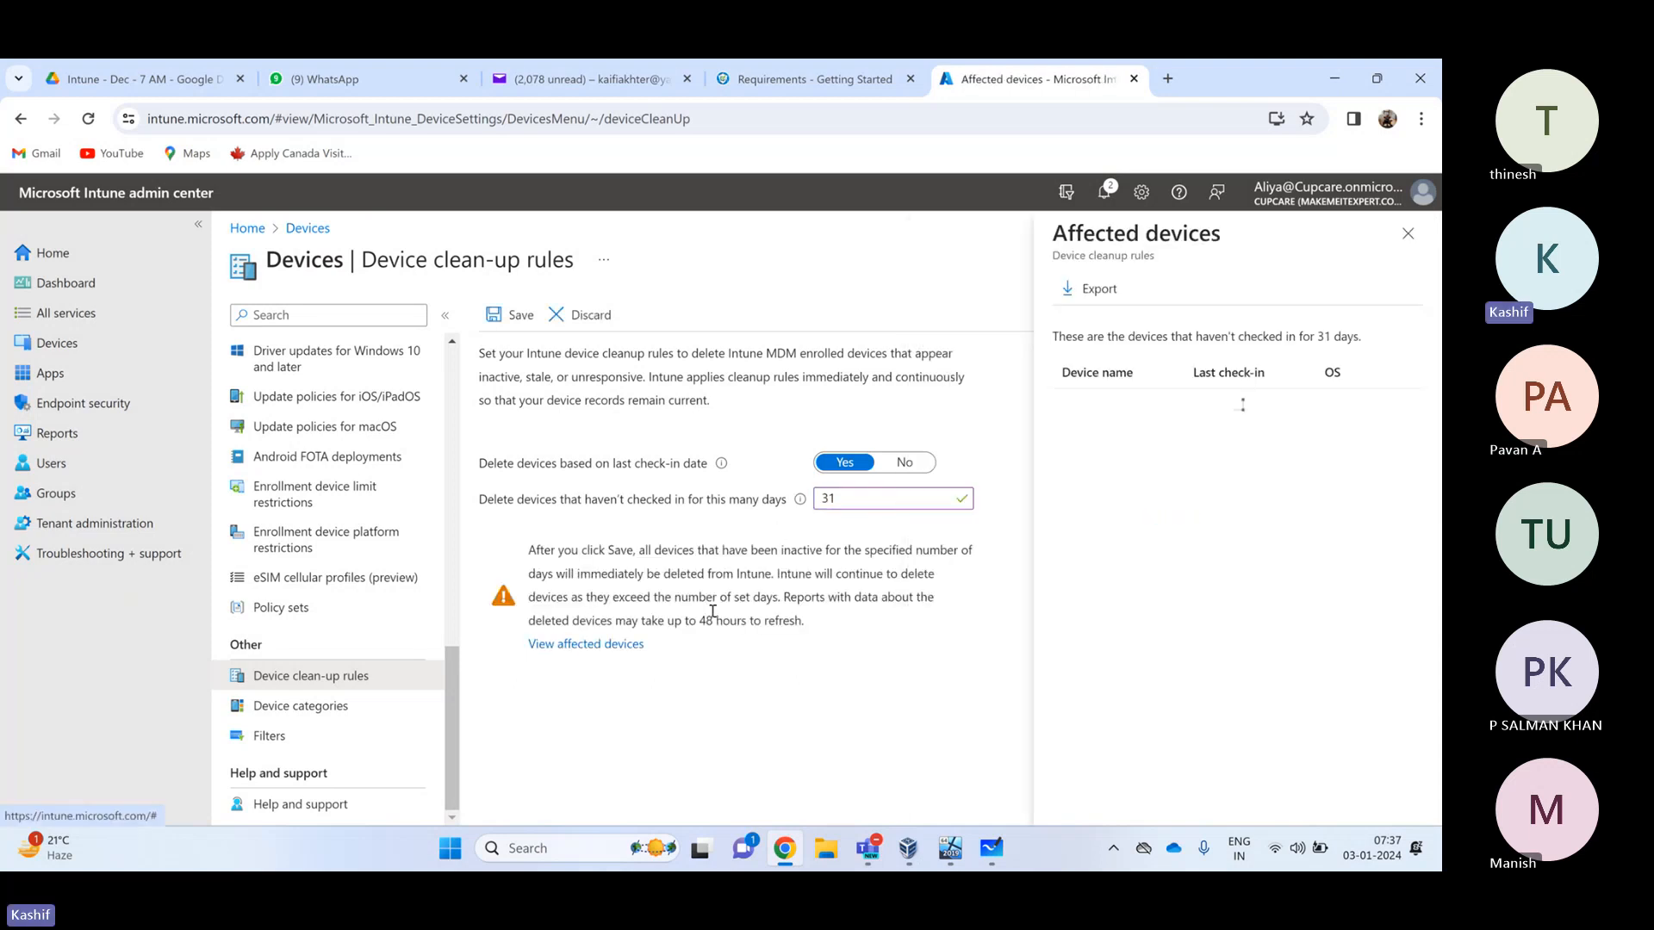
{"action": "left_click", "coordinate": [1407, 233]}
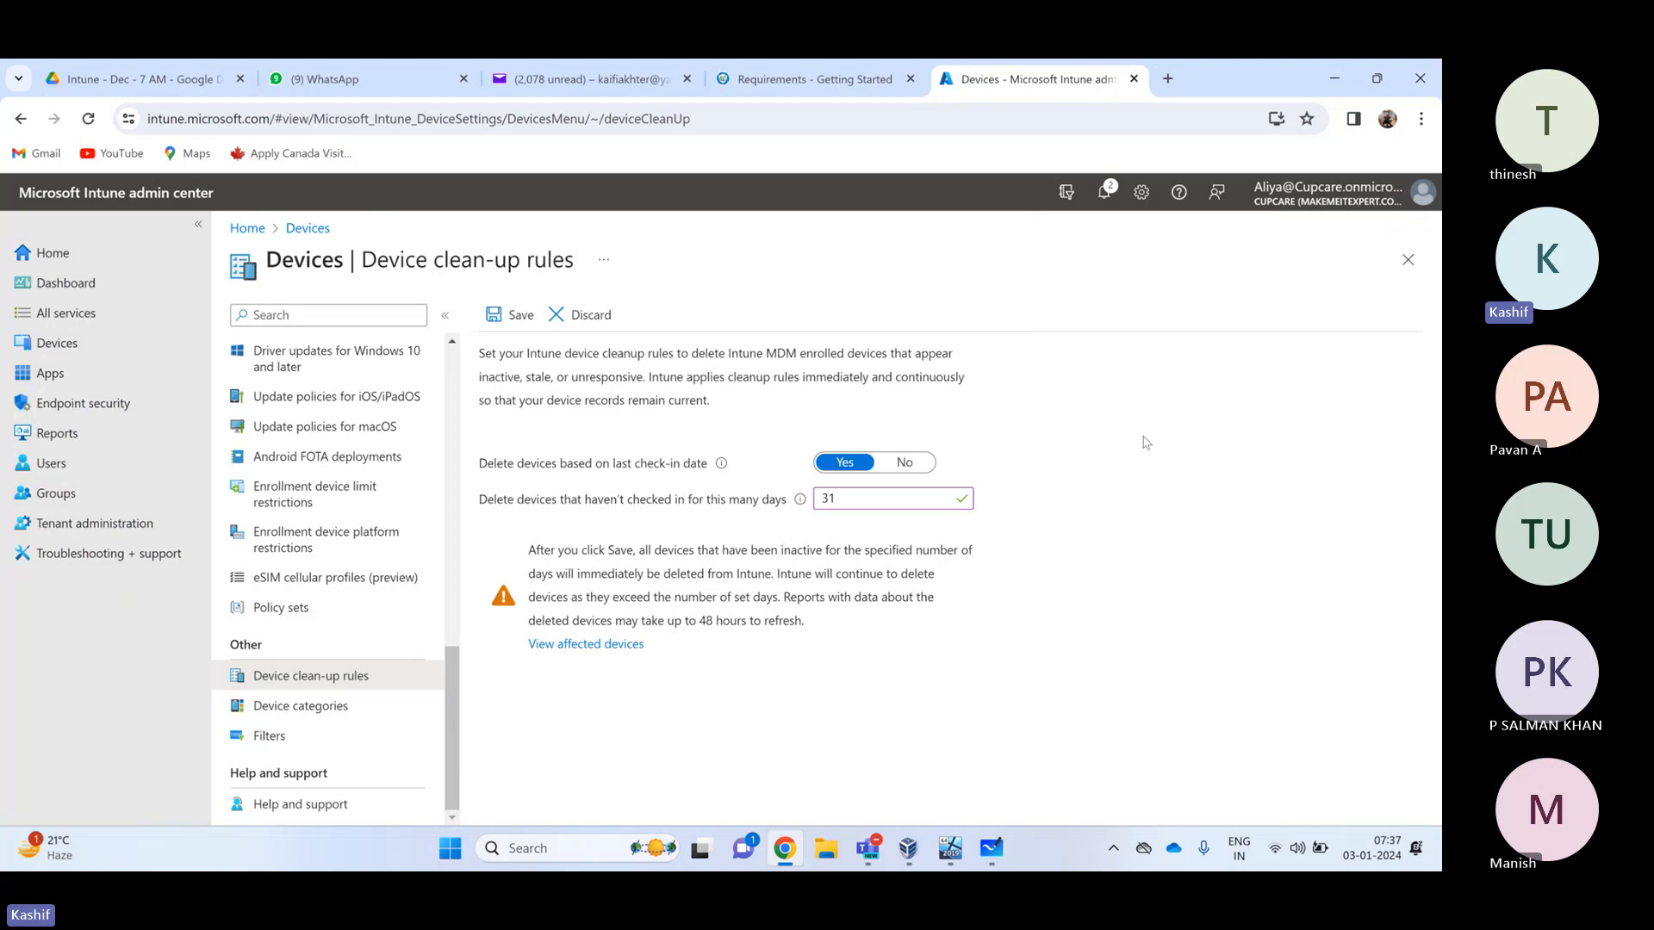
Set the clean-up limit to 30 days, try 29 days, and set it back to 30
{"action": "left_click", "coordinate": [762, 504]}
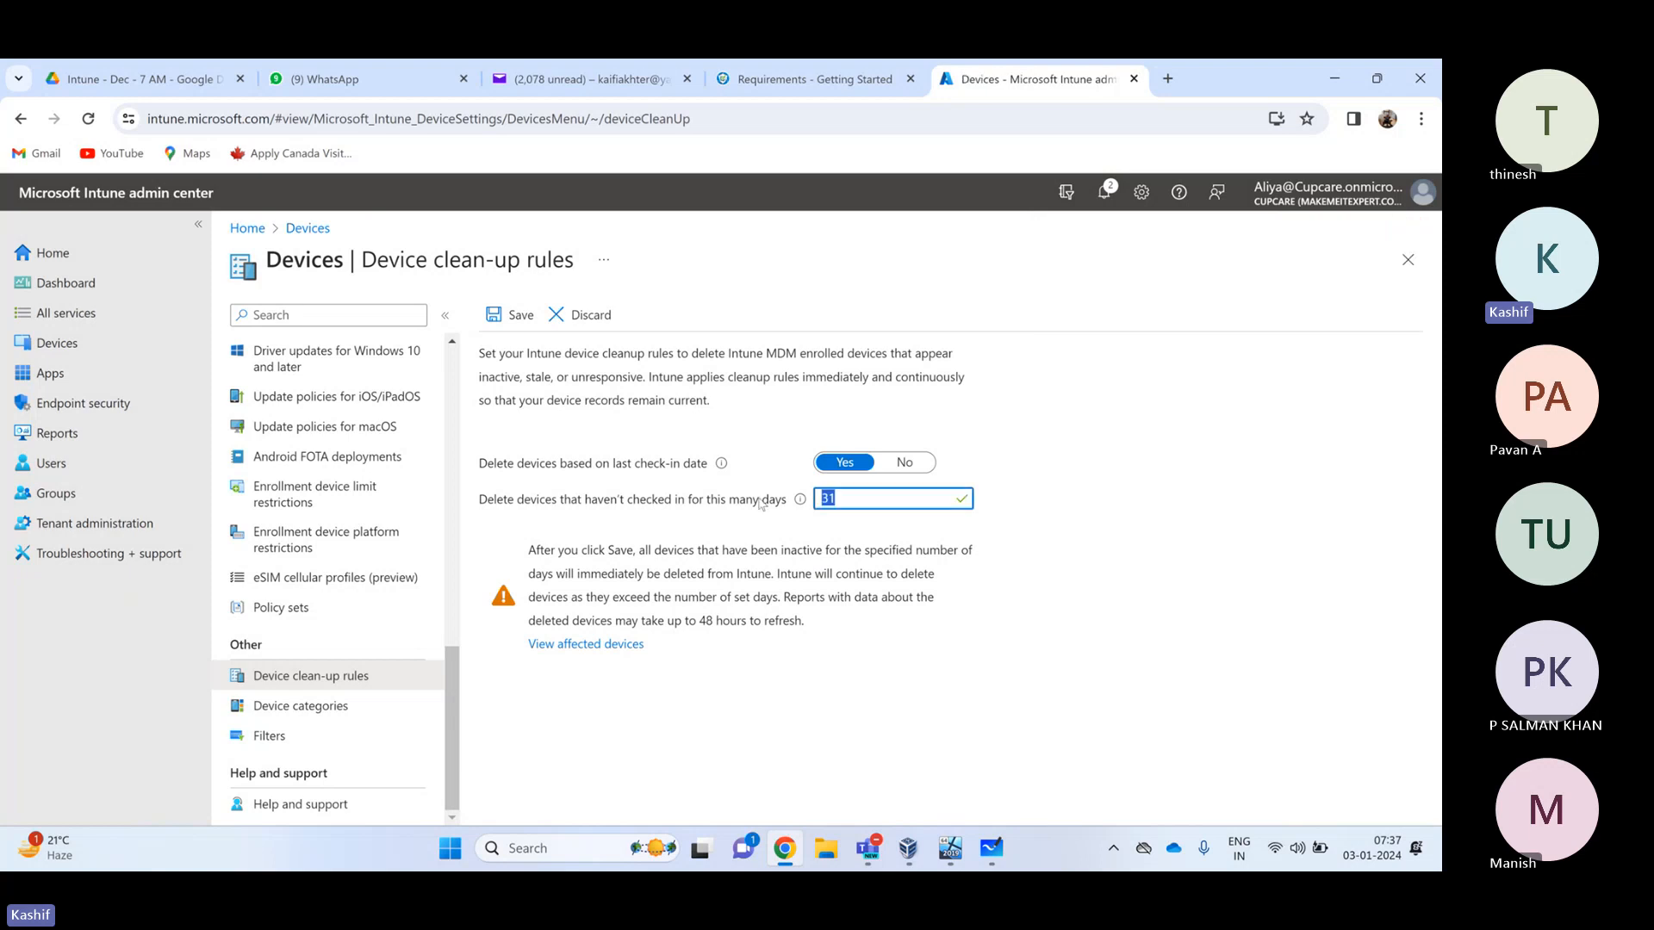
{"action": "key", "text": "BackSpace"}
{"action": "type", "text": "0"}
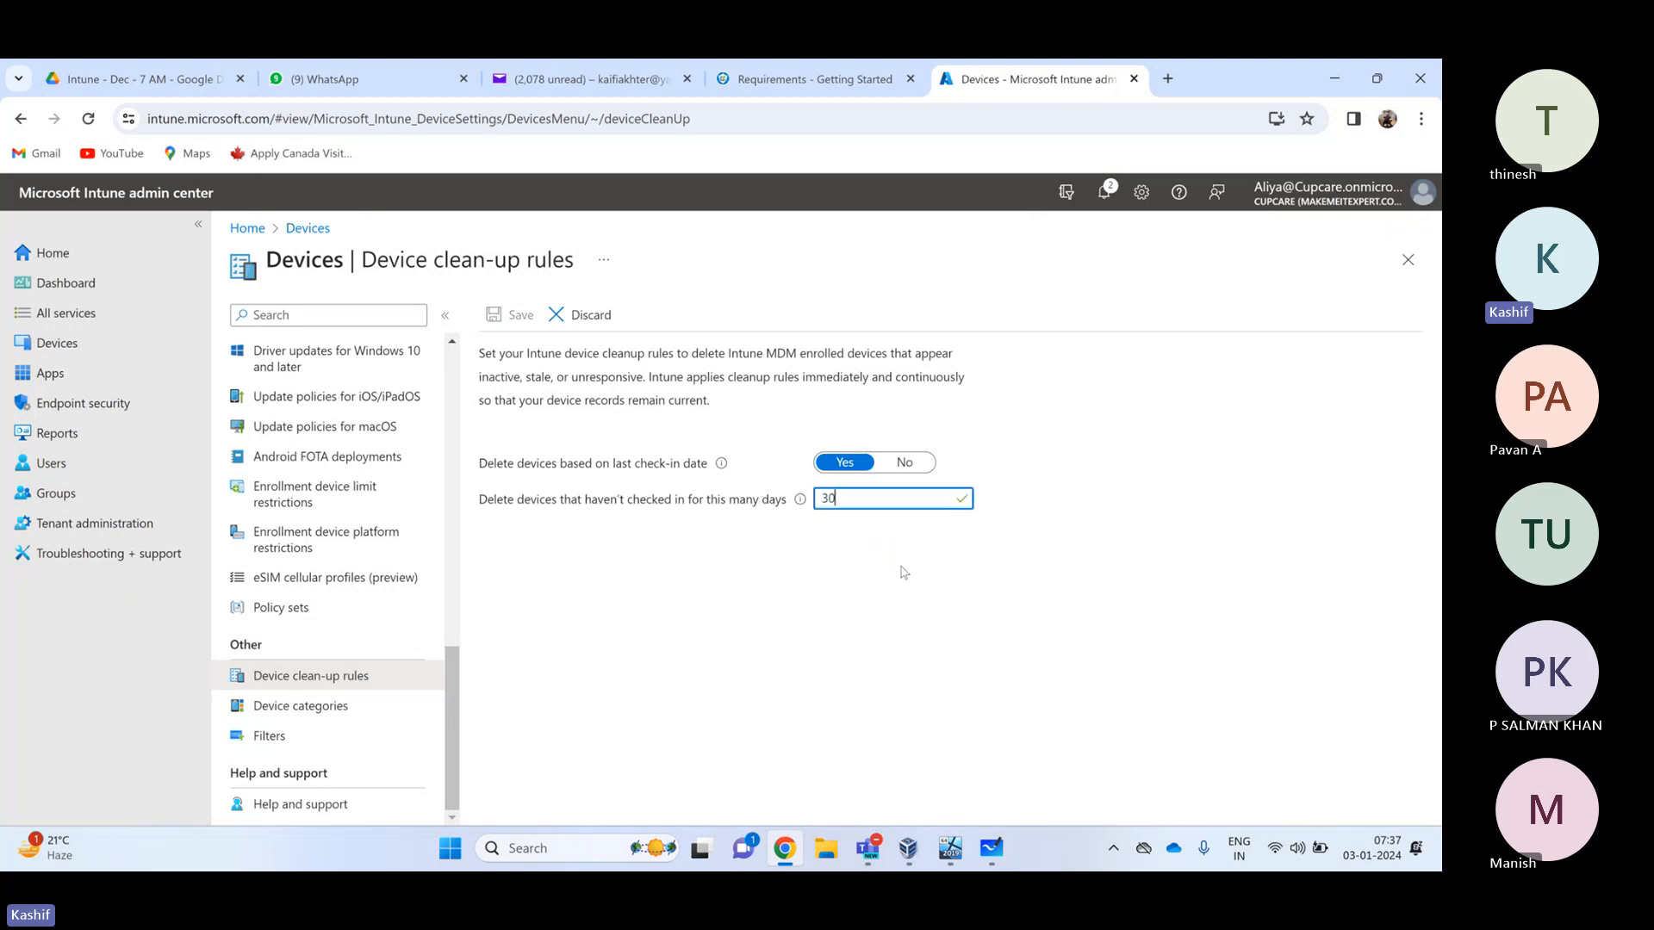
{"action": "key", "text": "BackSpace"}
{"action": "key", "text": "BackSpace"}
{"action": "type", "text": "29"}
{"action": "key", "text": "BackSpace"}
{"action": "key", "text": "BackSpace"}
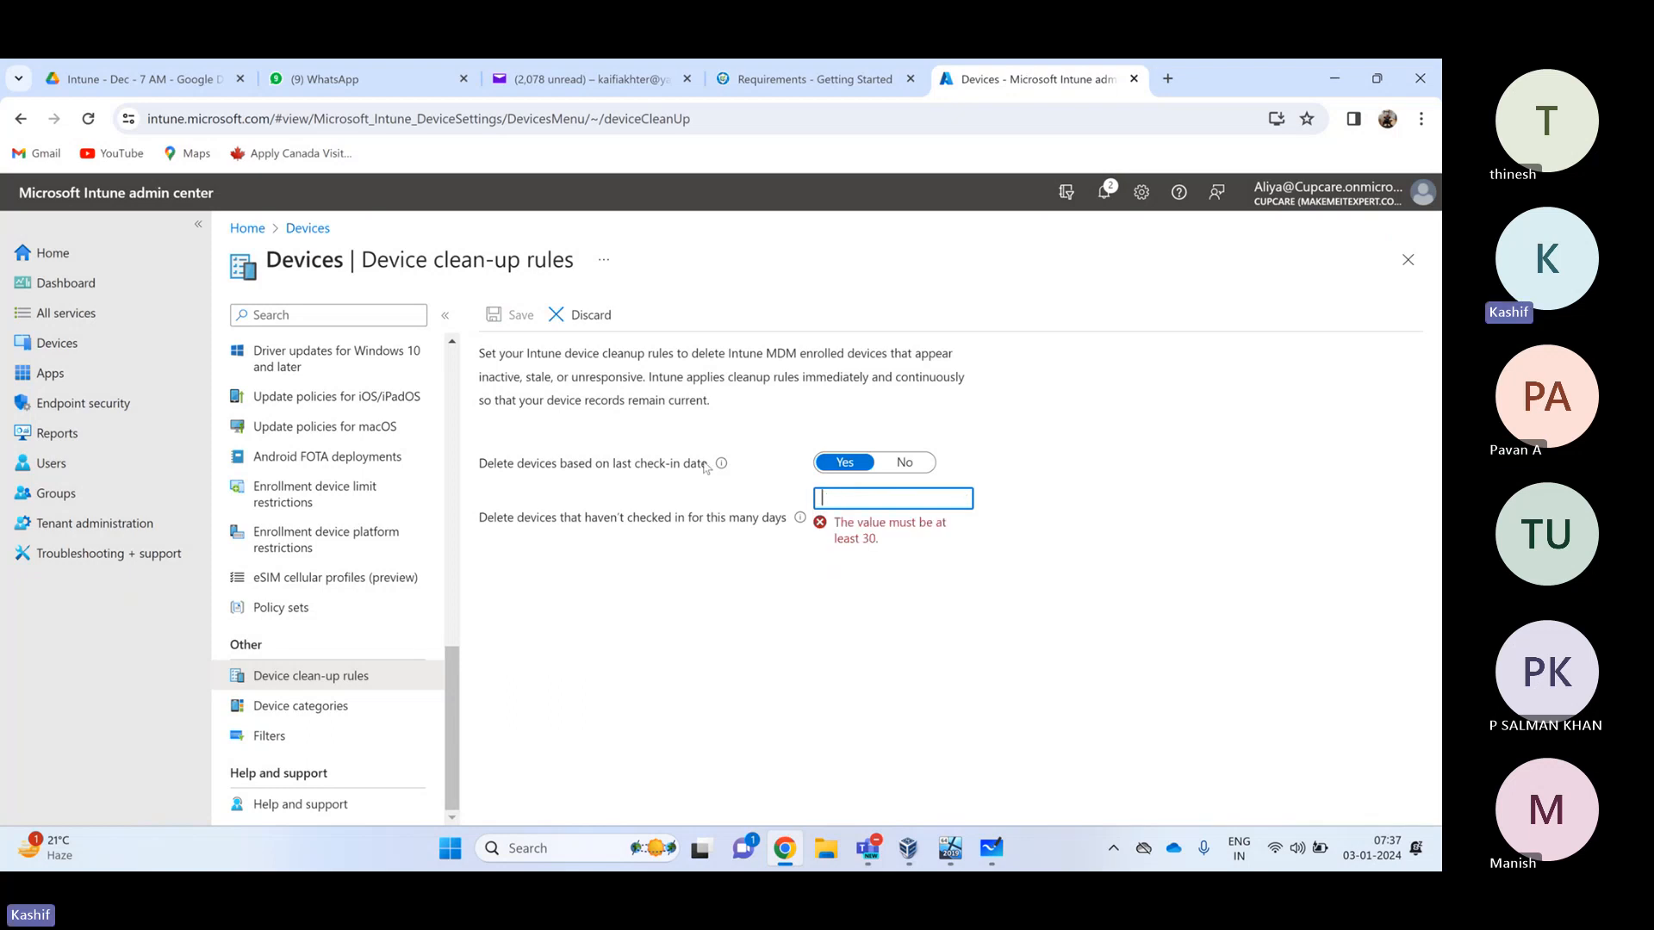
{"action": "type", "text": "30"}
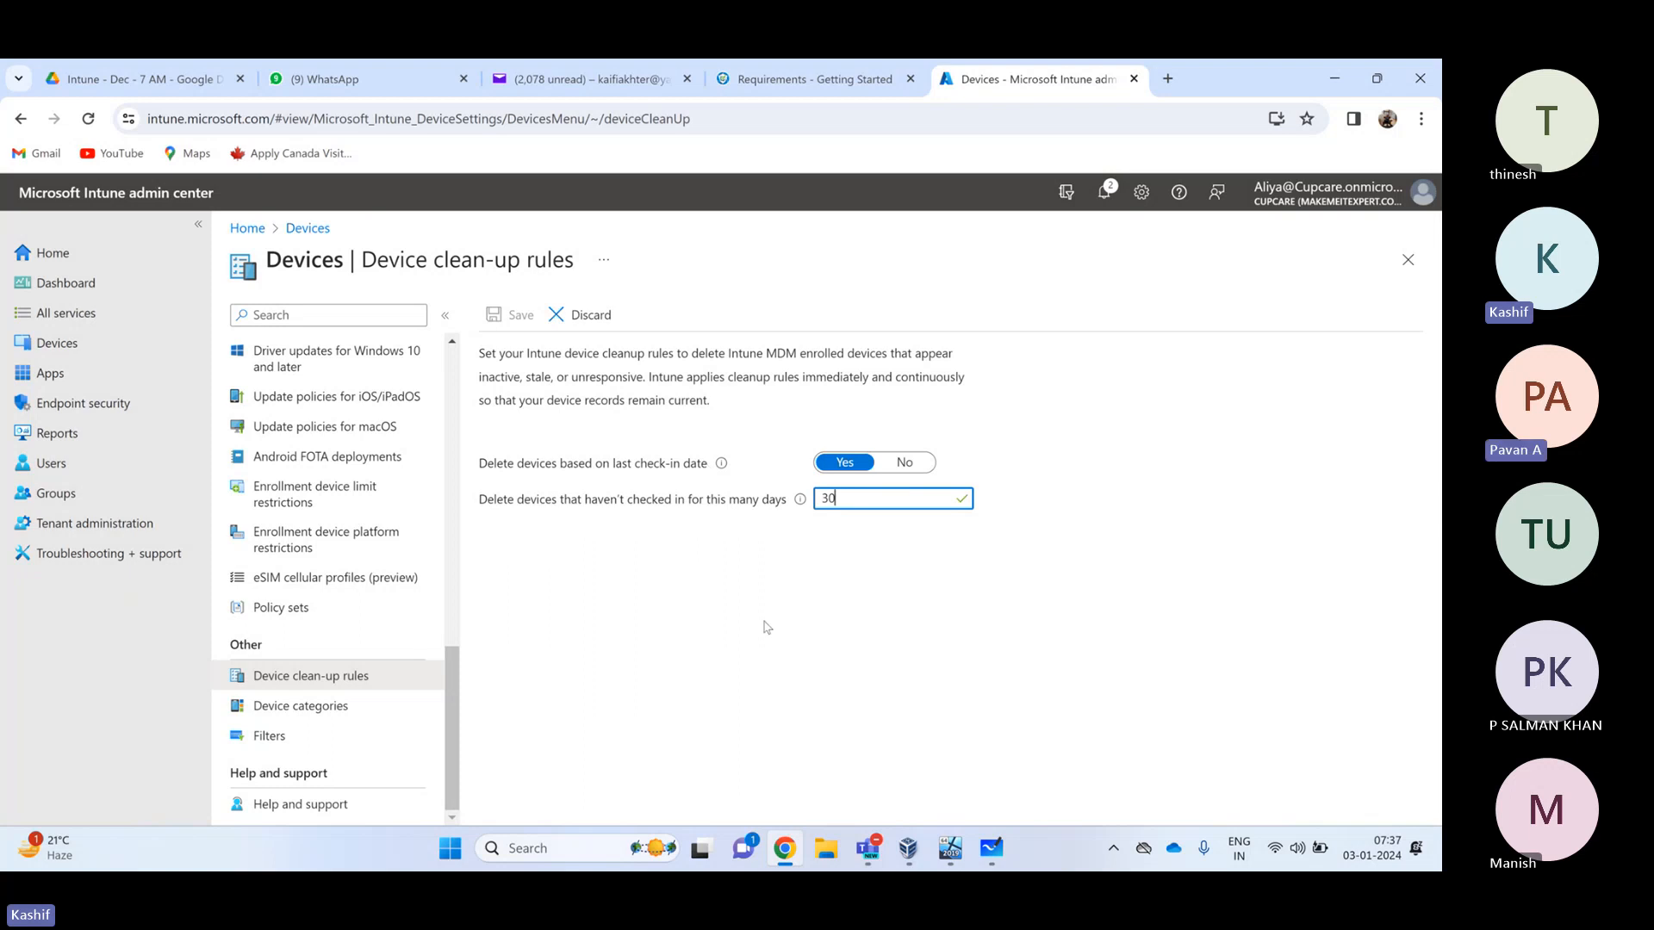
{"action": "left_click", "coordinate": [761, 612]}
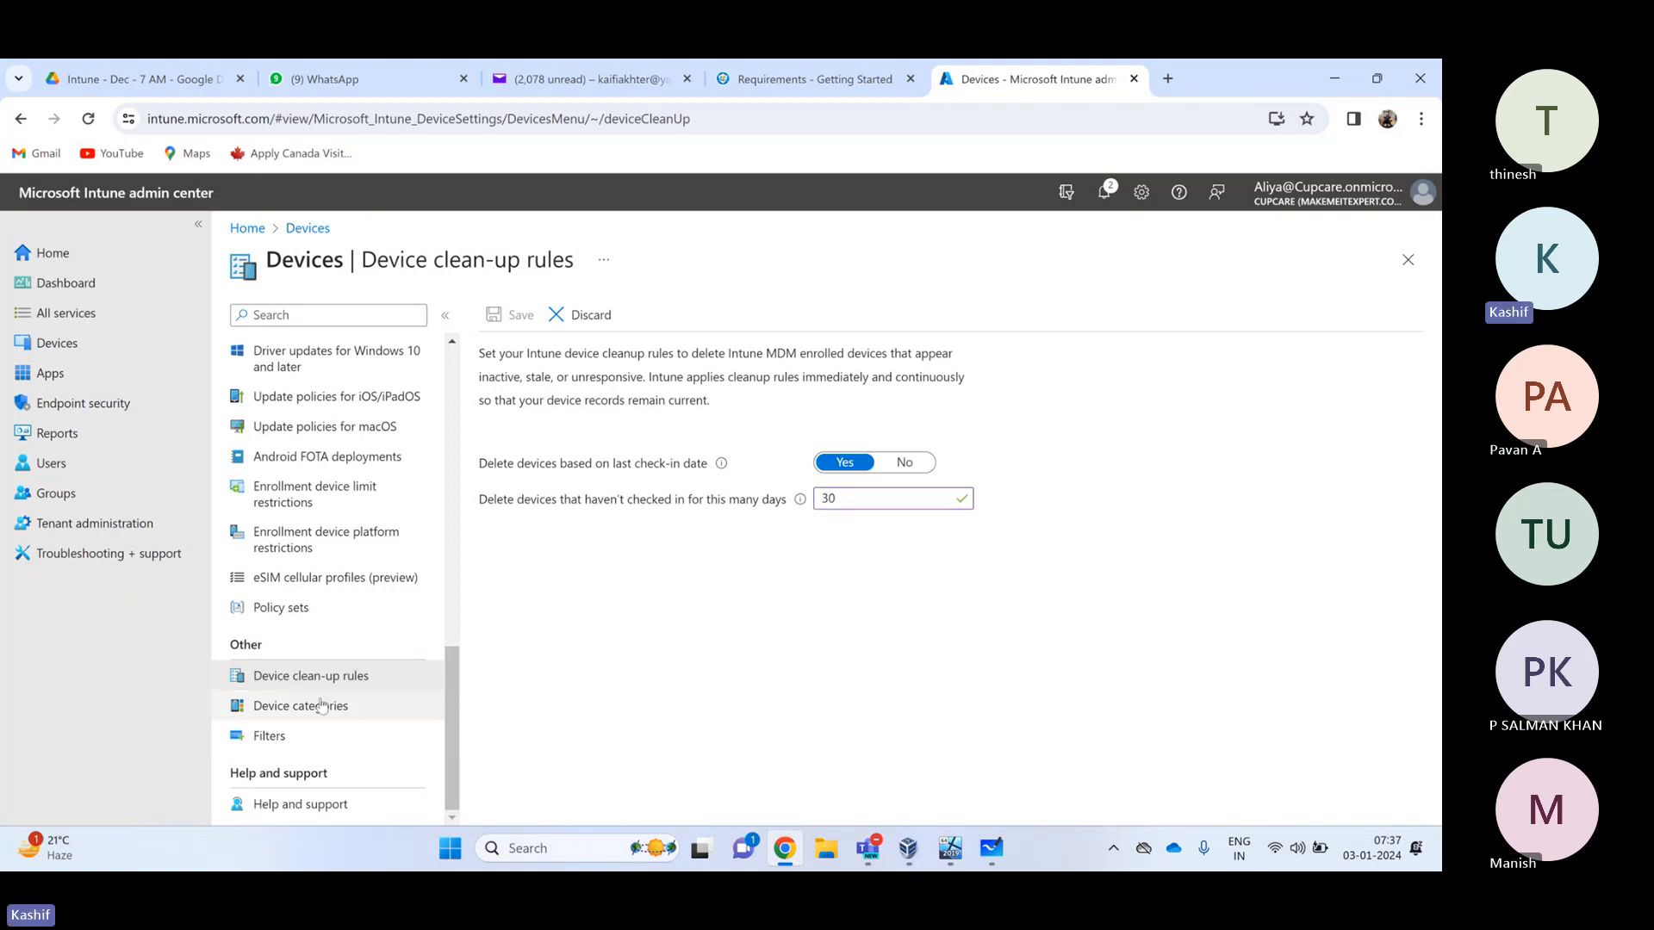
Leave the clean-up rules for Device categories, discarding the unsaved edits, and open the device Filters list
{"action": "left_click", "coordinate": [362, 708]}
{"action": "left_click", "coordinate": [772, 255]}
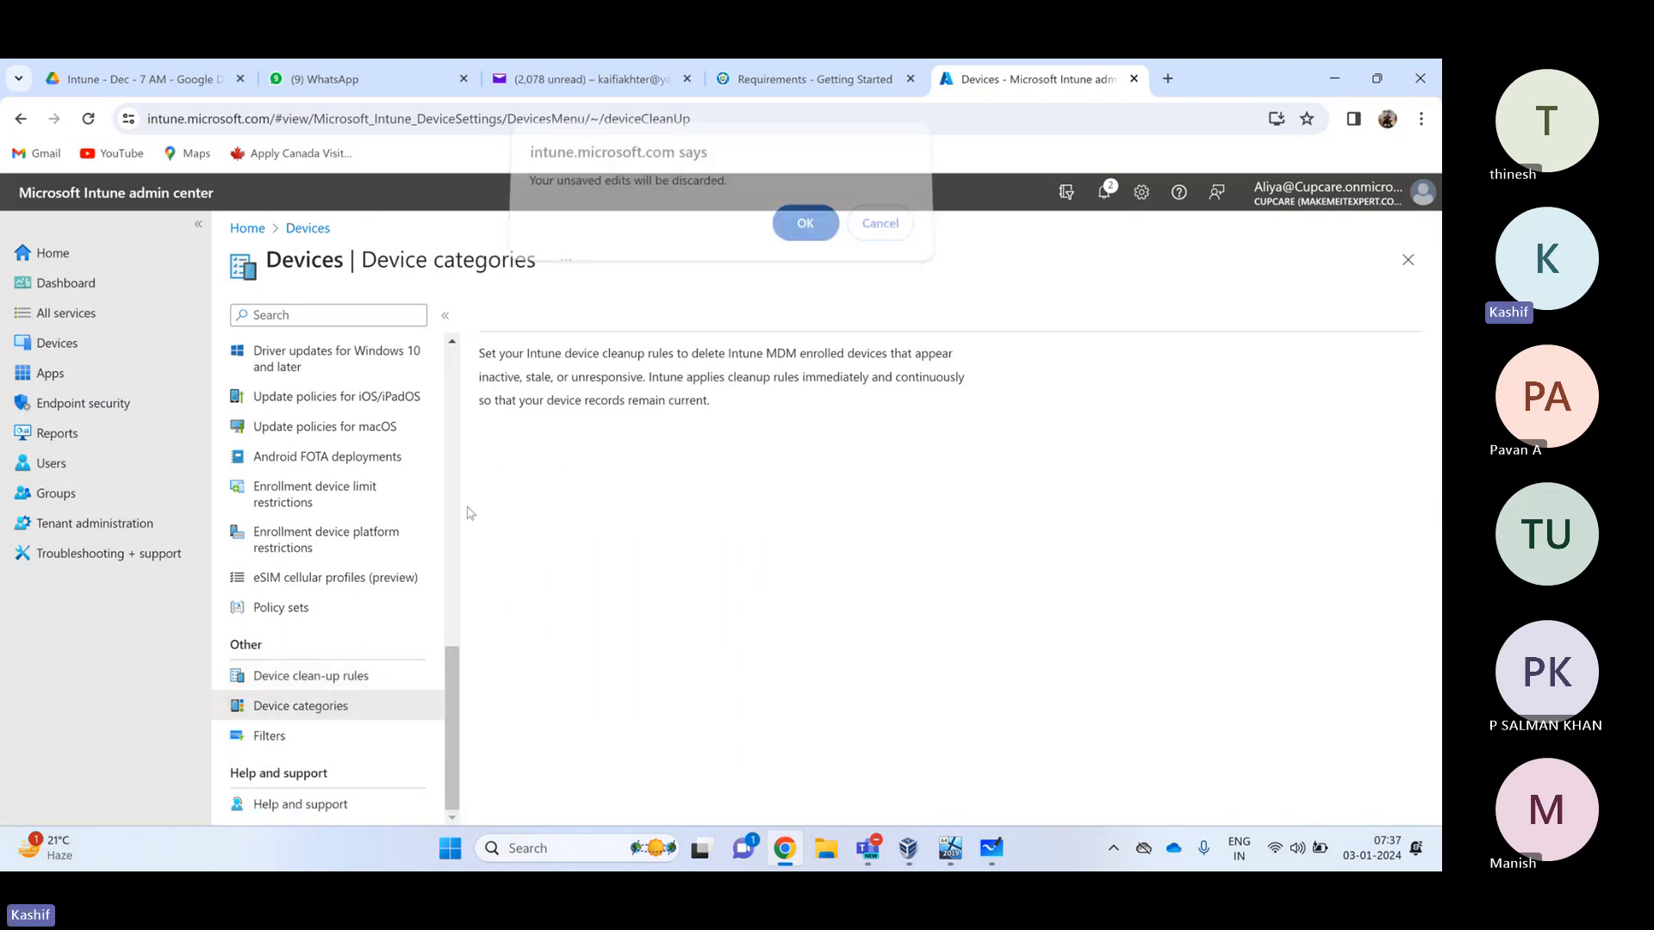
{"action": "left_click", "coordinate": [290, 741]}
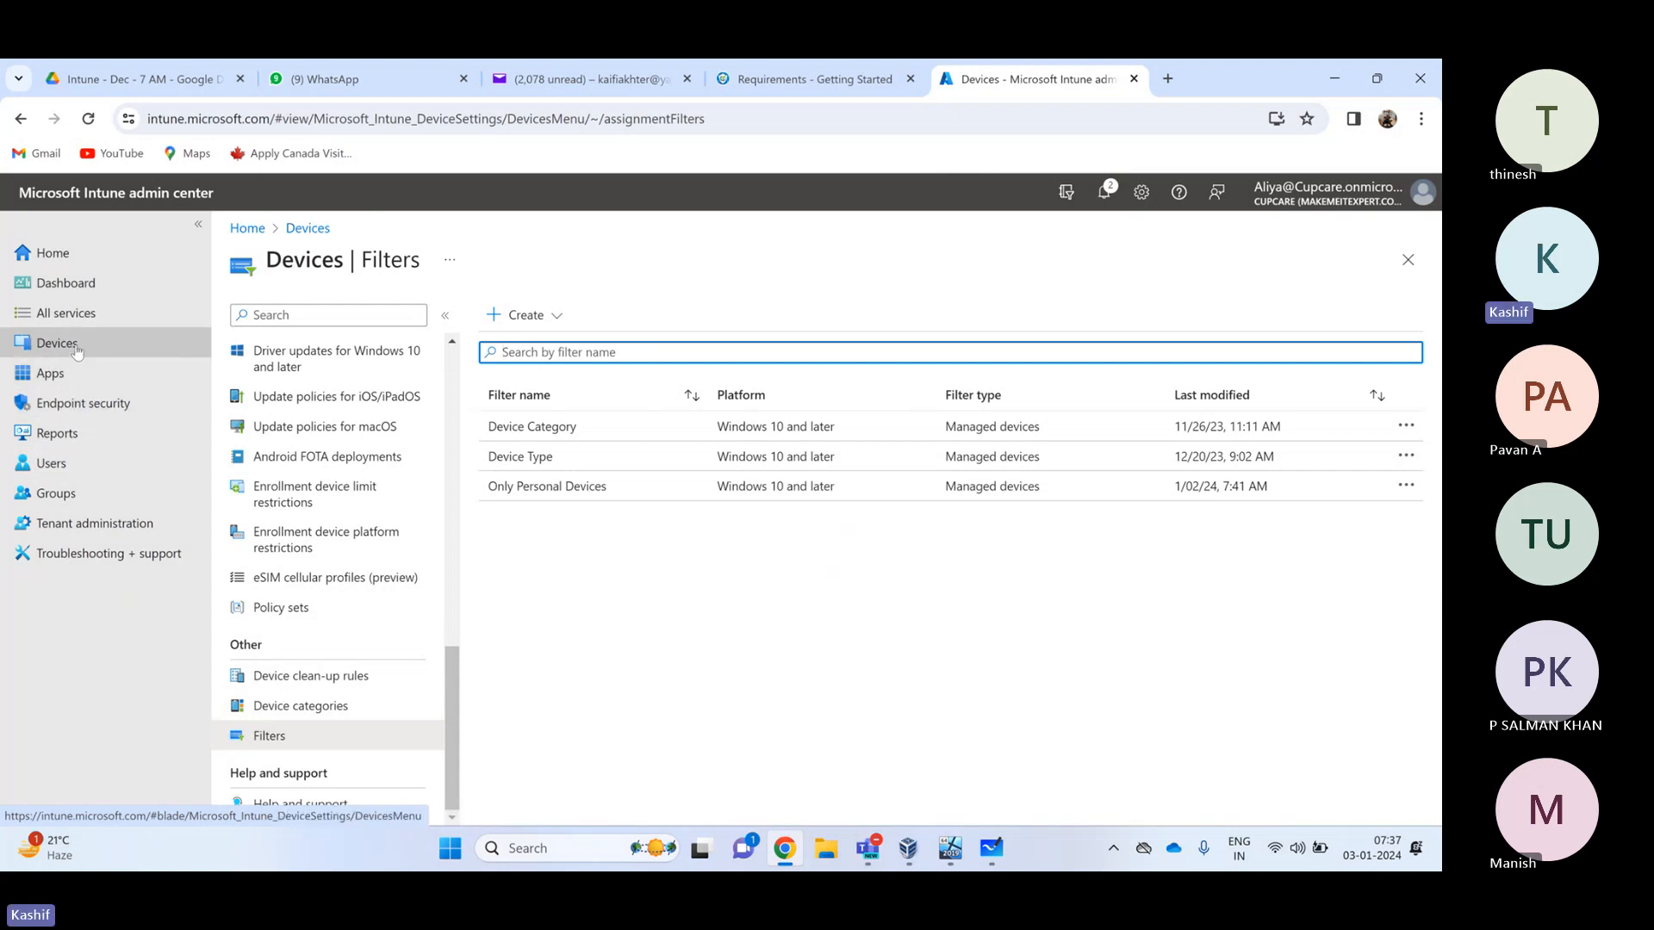
Open the tenant administration Customization page and examine the default policy's branding, support information and configuration settings
{"action": "left_click", "coordinate": [86, 523]}
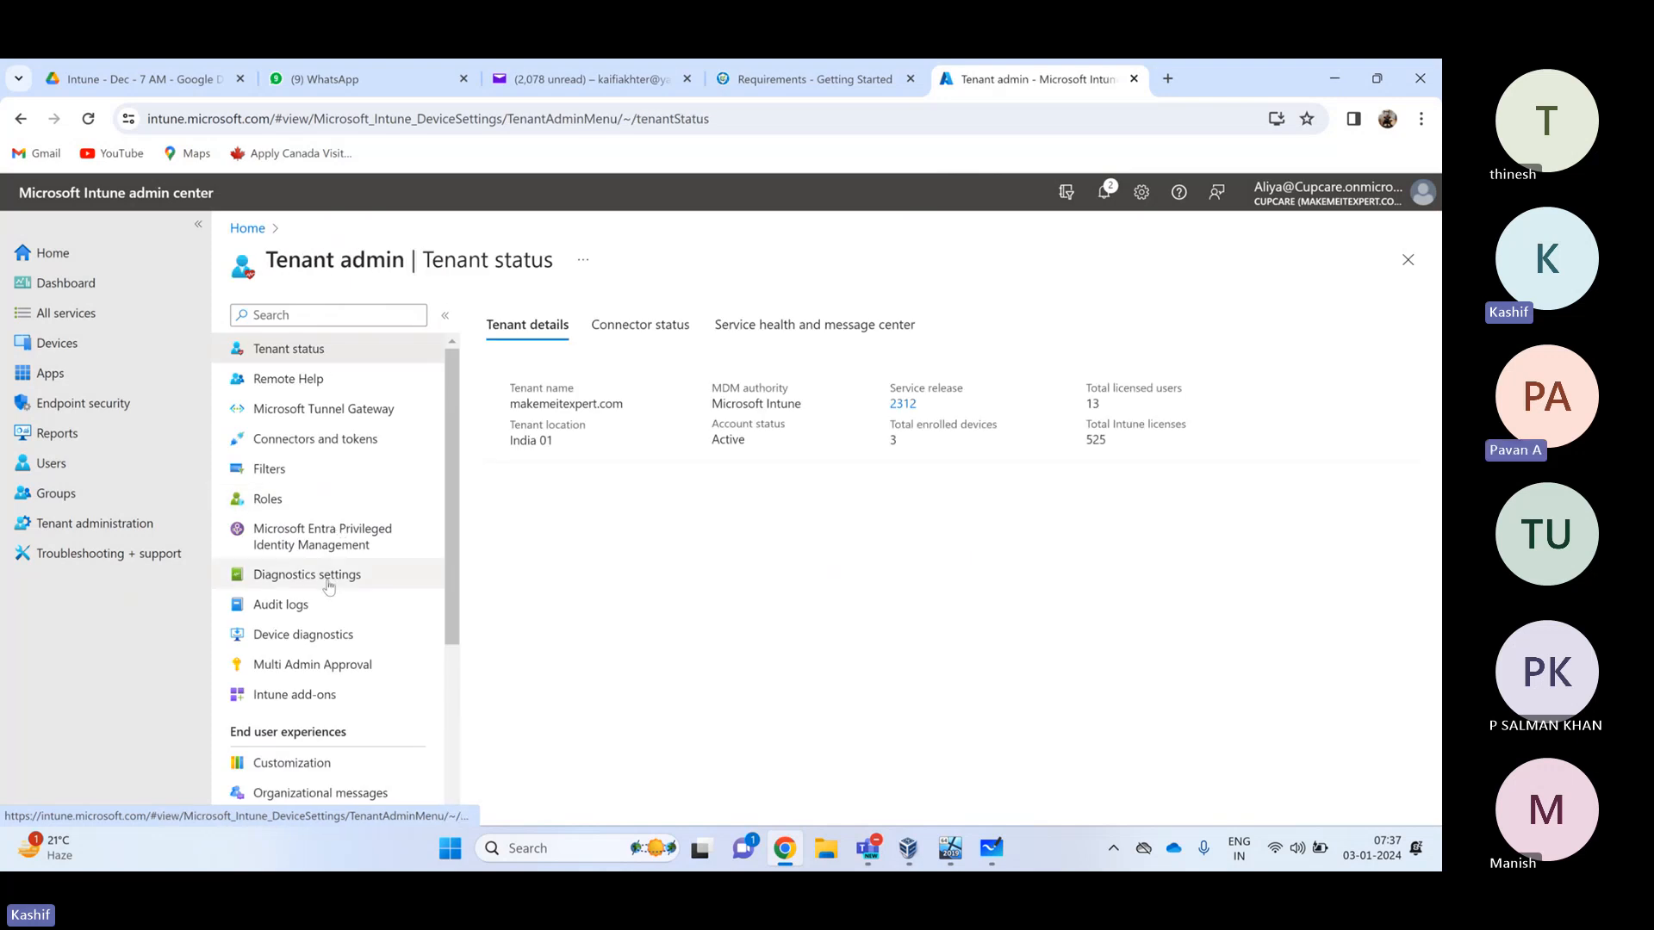
{"action": "scroll", "coordinate": [328, 587], "scroll_direction": "down", "scroll_amount": 5}
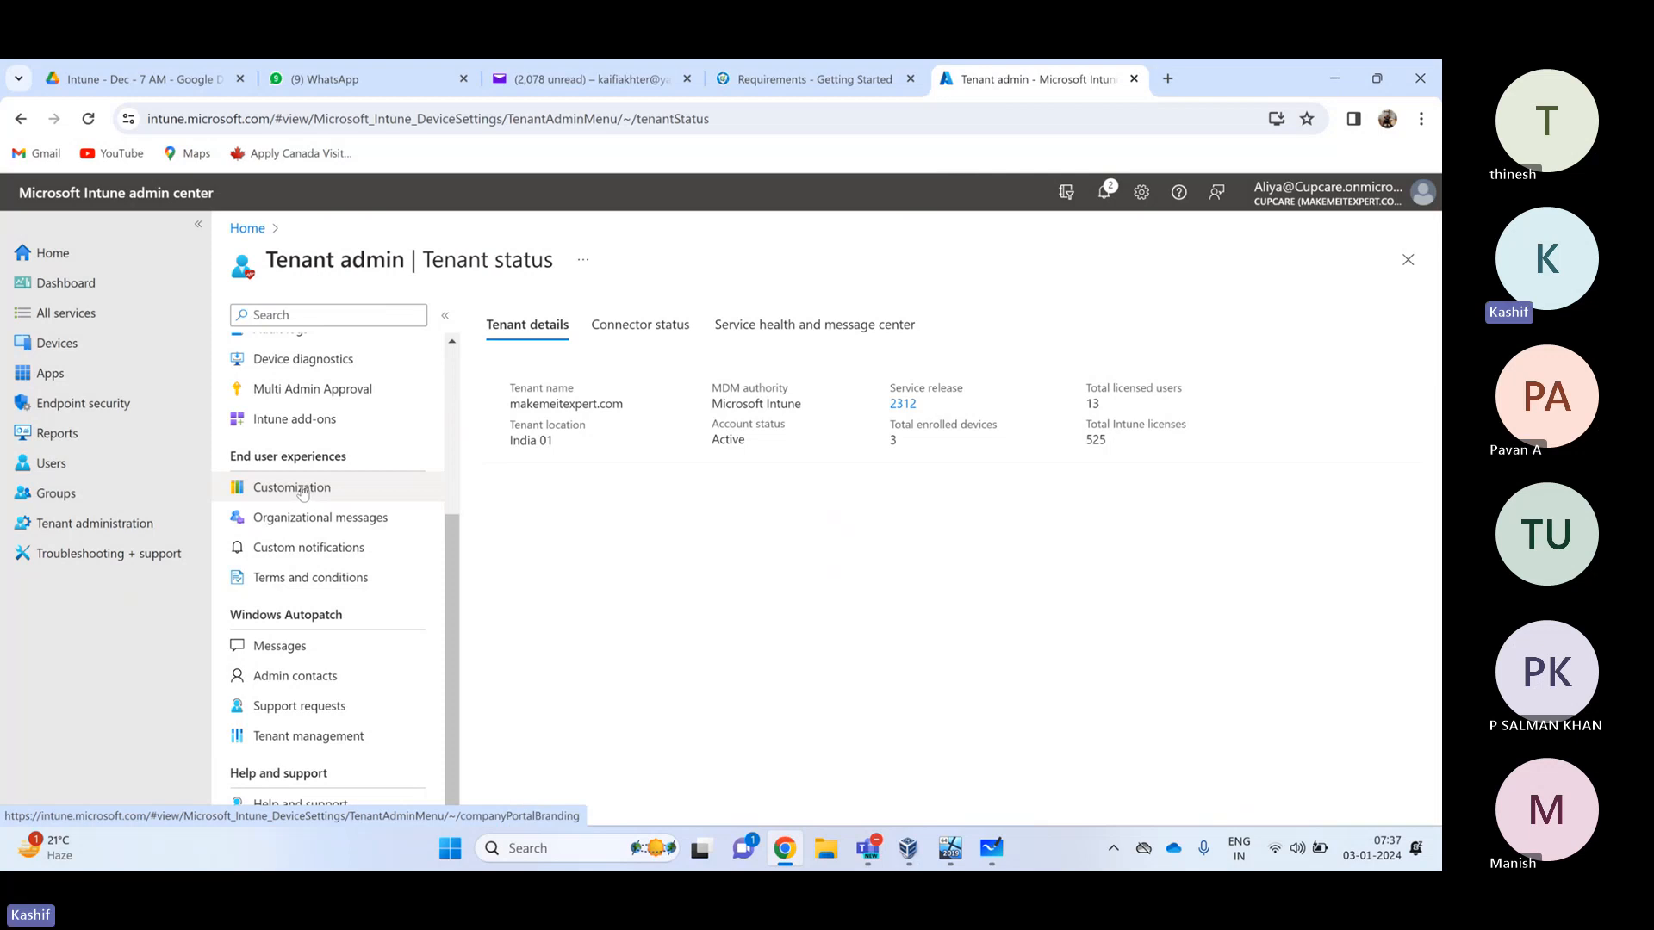
{"action": "left_click", "coordinate": [315, 489]}
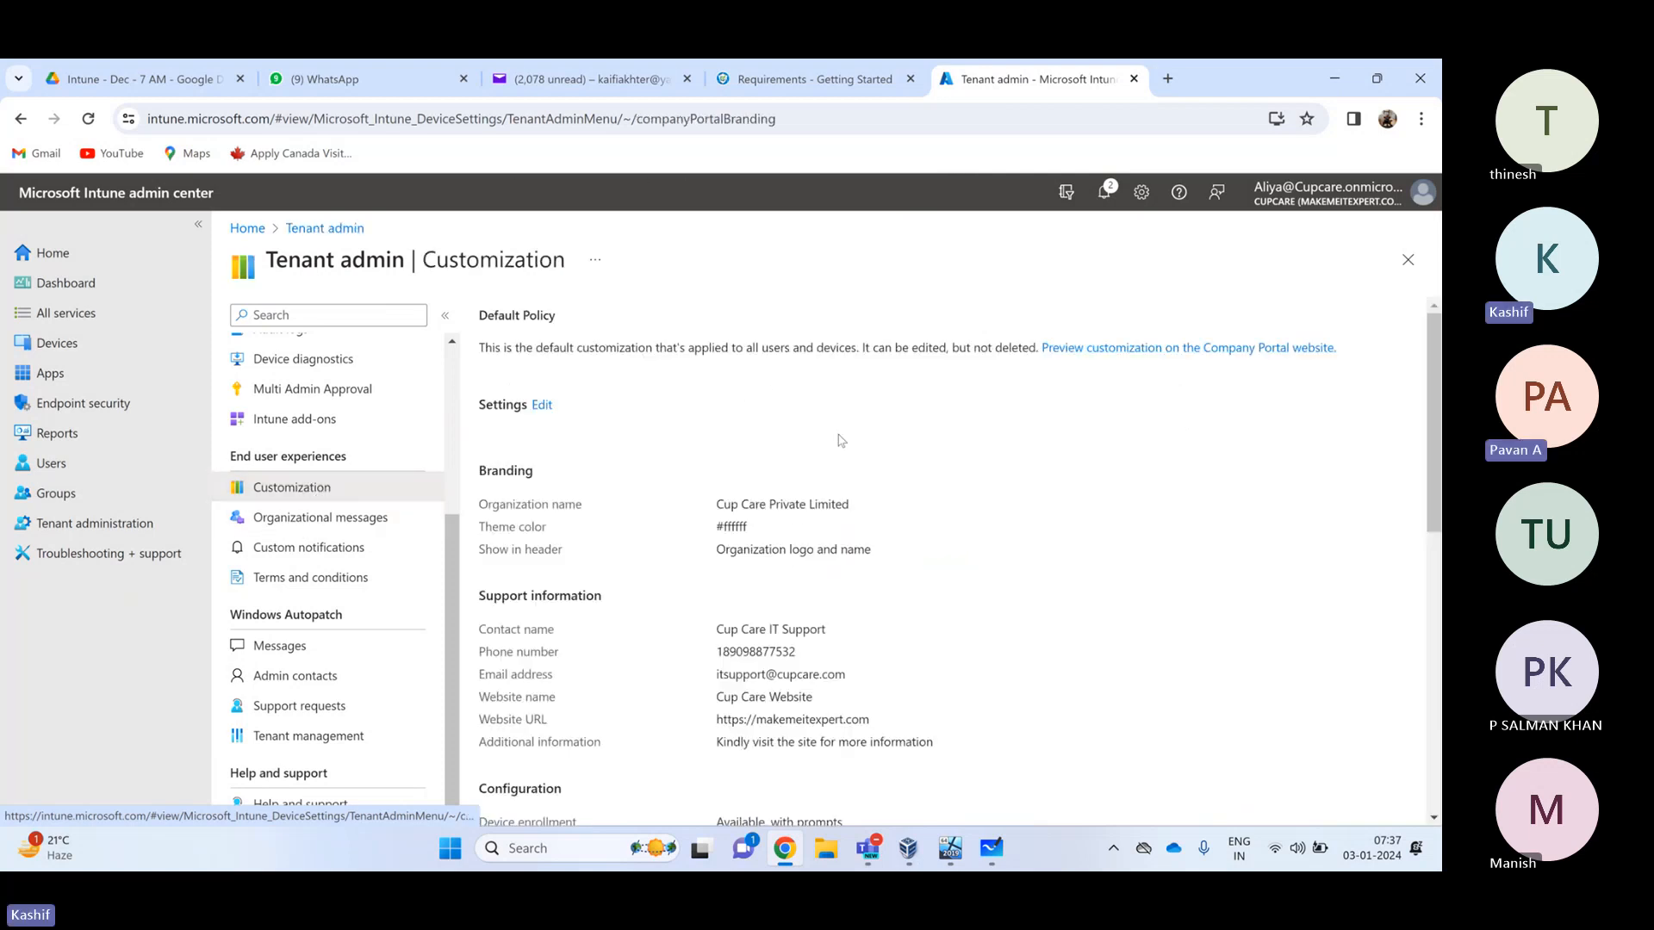
{"action": "scroll", "coordinate": [810, 501], "scroll_direction": "down", "scroll_amount": 5}
{"action": "scroll", "coordinate": [809, 501], "scroll_direction": "down", "scroll_amount": 3}
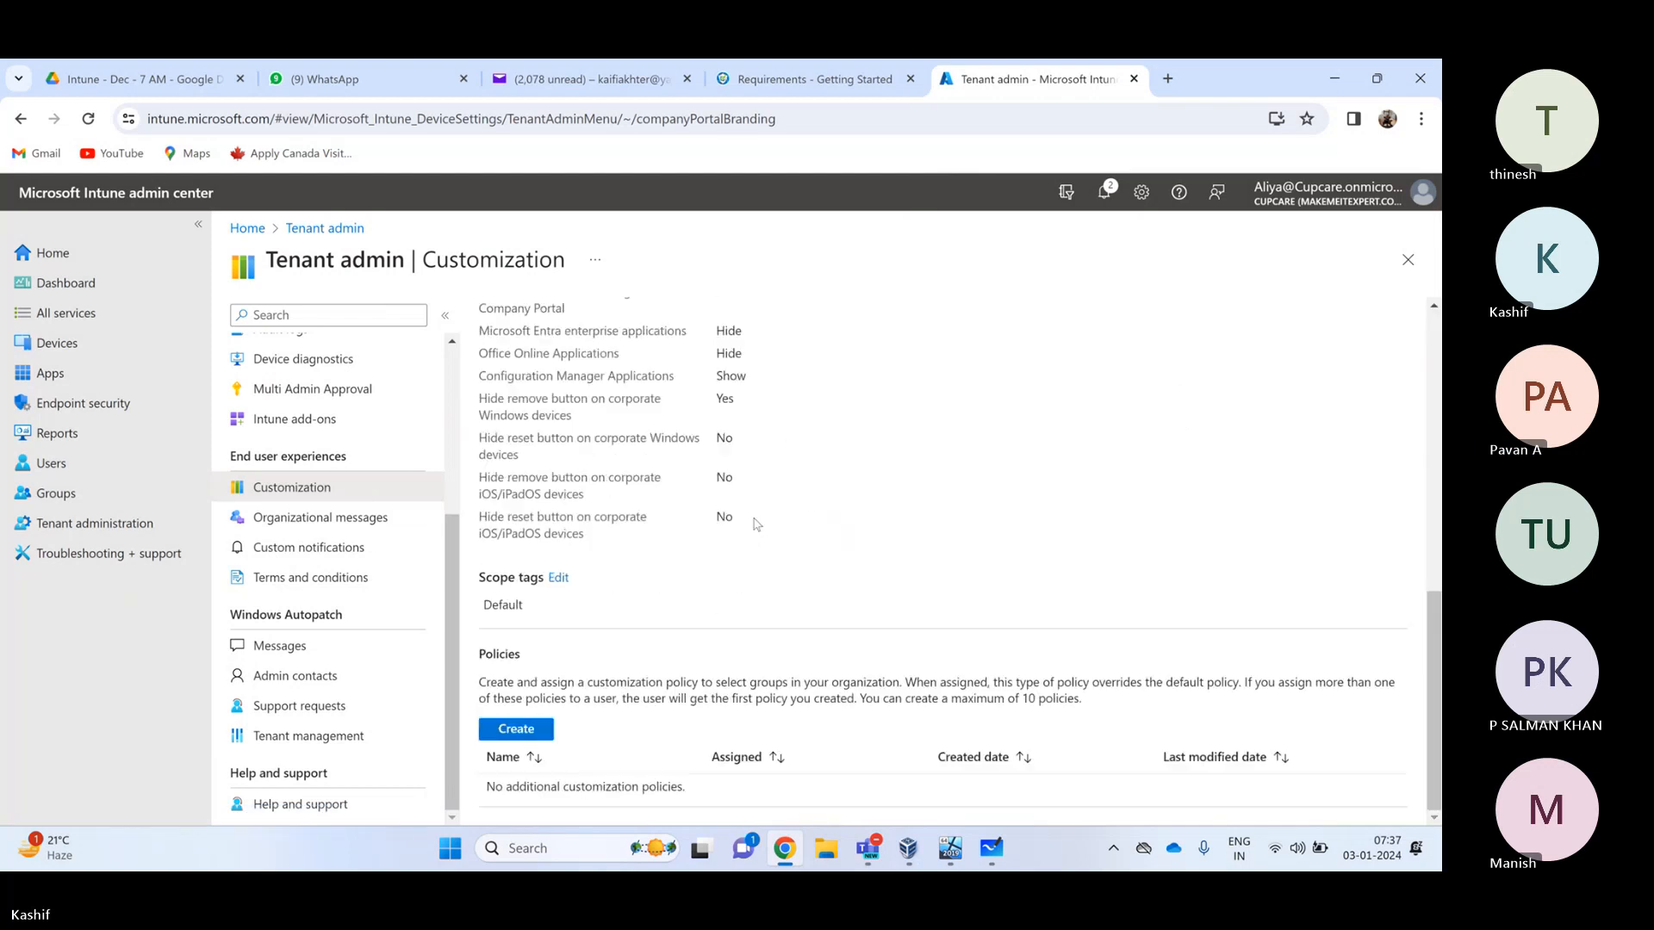
{"action": "scroll", "coordinate": [757, 515], "scroll_direction": "up", "scroll_amount": 8}
{"action": "left_click_drag", "start_coordinate": [716, 504], "coordinate": [748, 528]}
{"action": "left_click", "coordinate": [748, 548]}
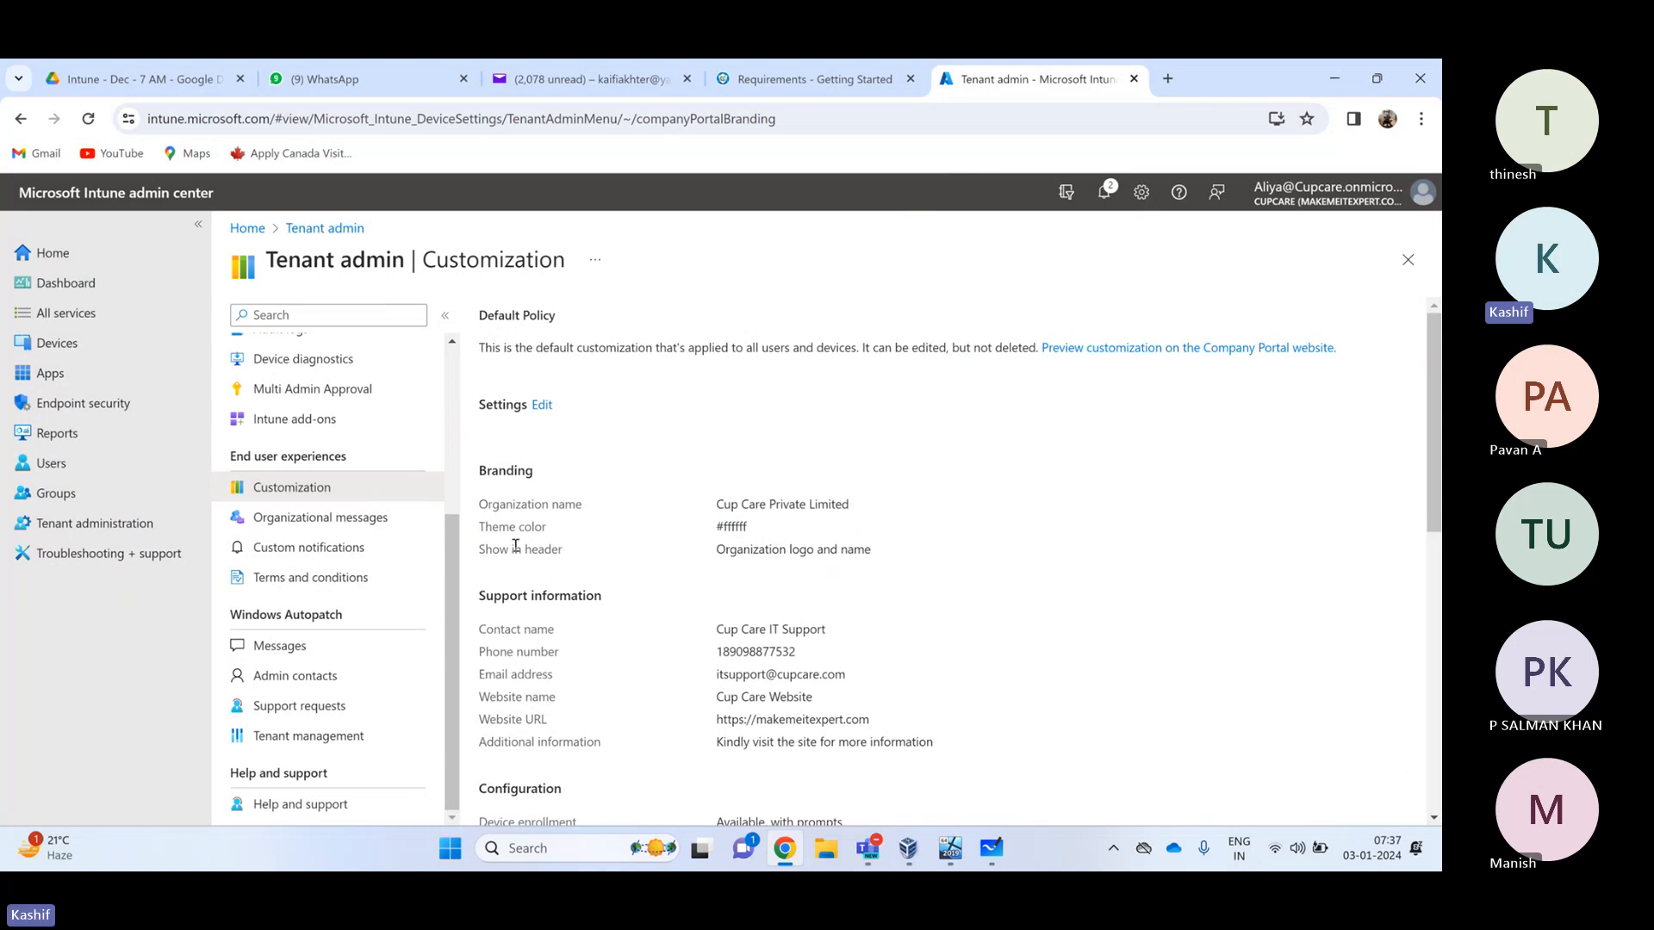
Open Organizational messages and examine the licence requirements and the taskbar, notifications area and Get Started app message types
{"action": "left_click", "coordinate": [321, 517]}
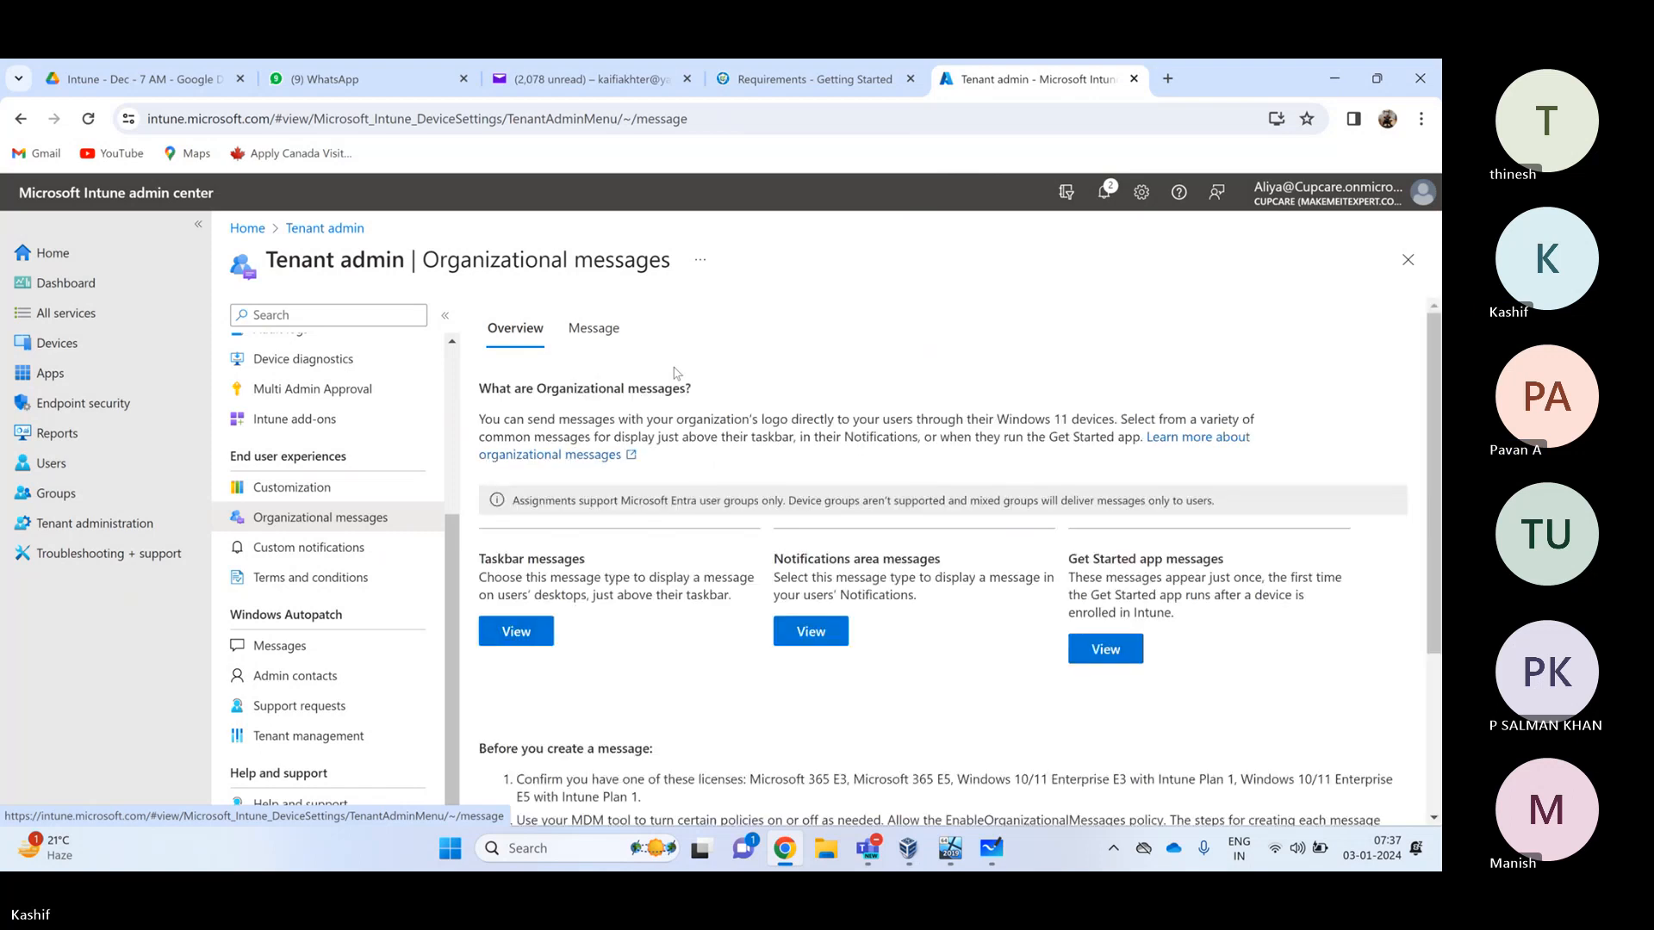
{"action": "scroll", "coordinate": [661, 478], "scroll_direction": "down", "scroll_amount": 1}
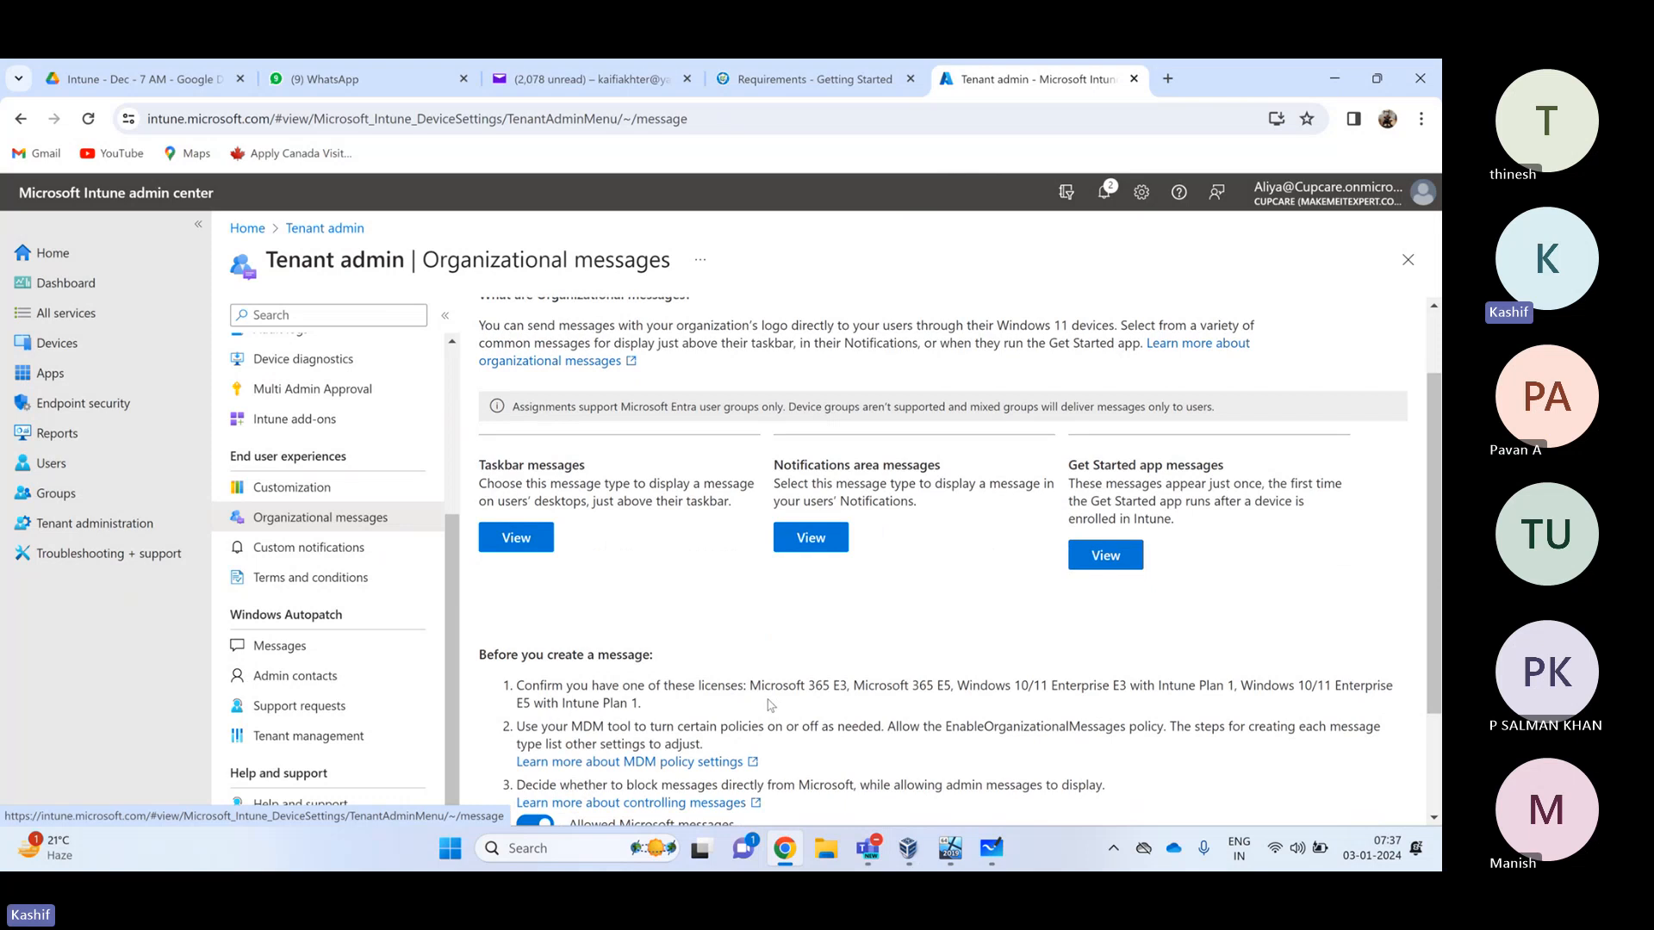
{"action": "left_click_drag", "start_coordinate": [751, 682], "coordinate": [1122, 680]}
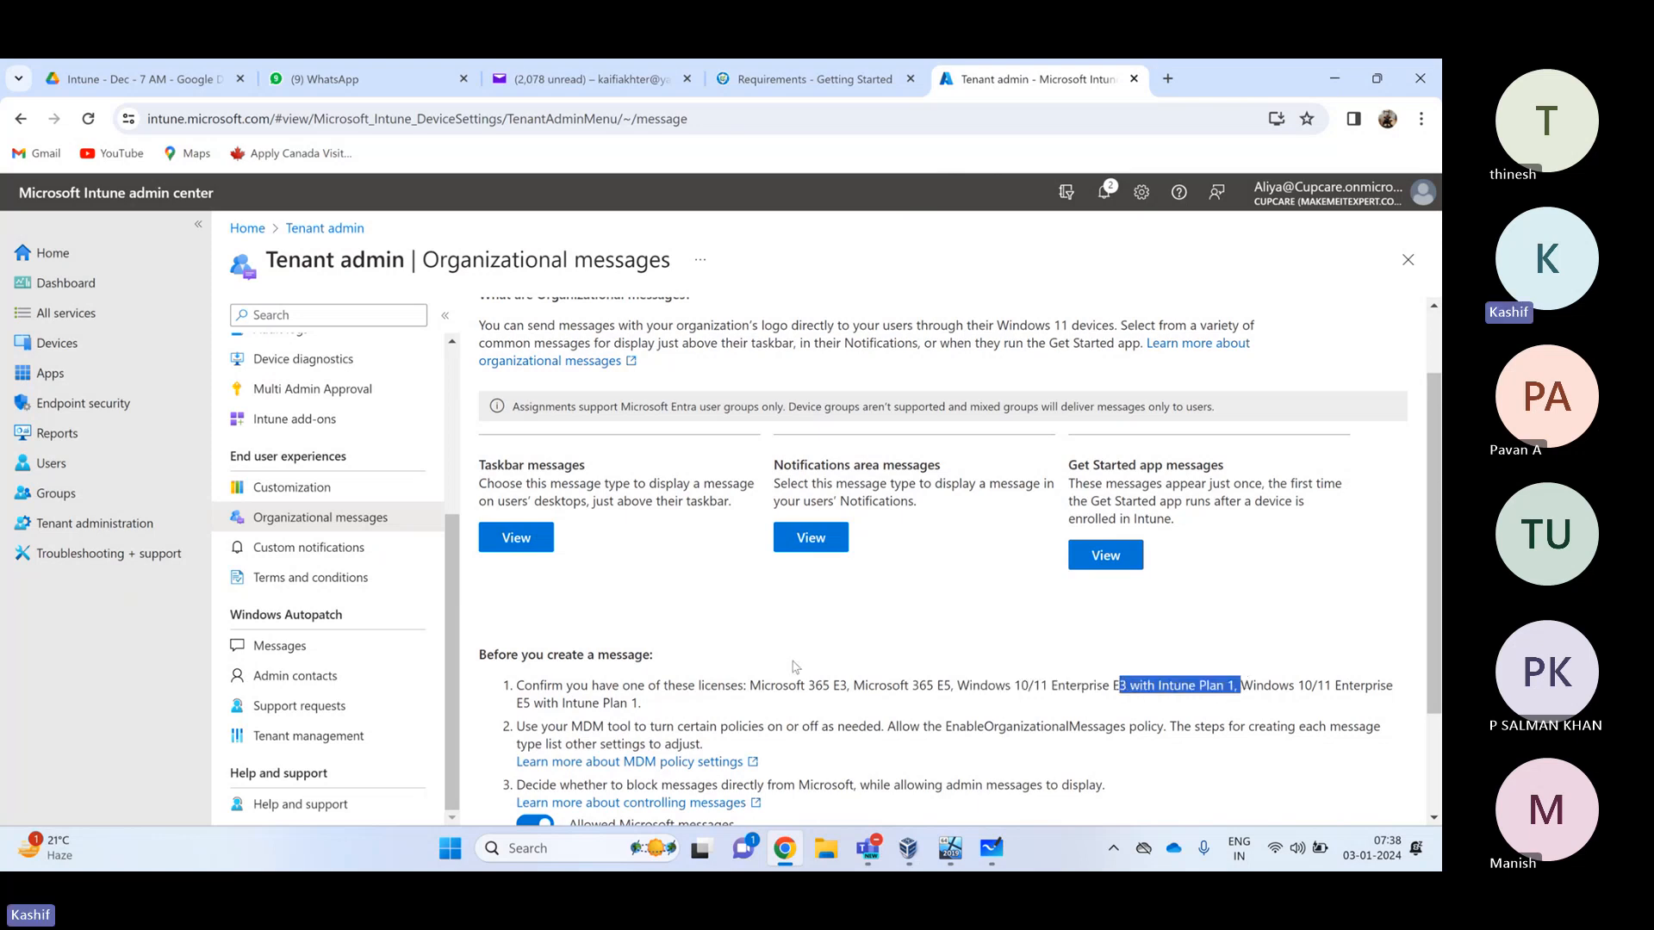
{"action": "scroll", "coordinate": [734, 674], "scroll_direction": "up", "scroll_amount": 2}
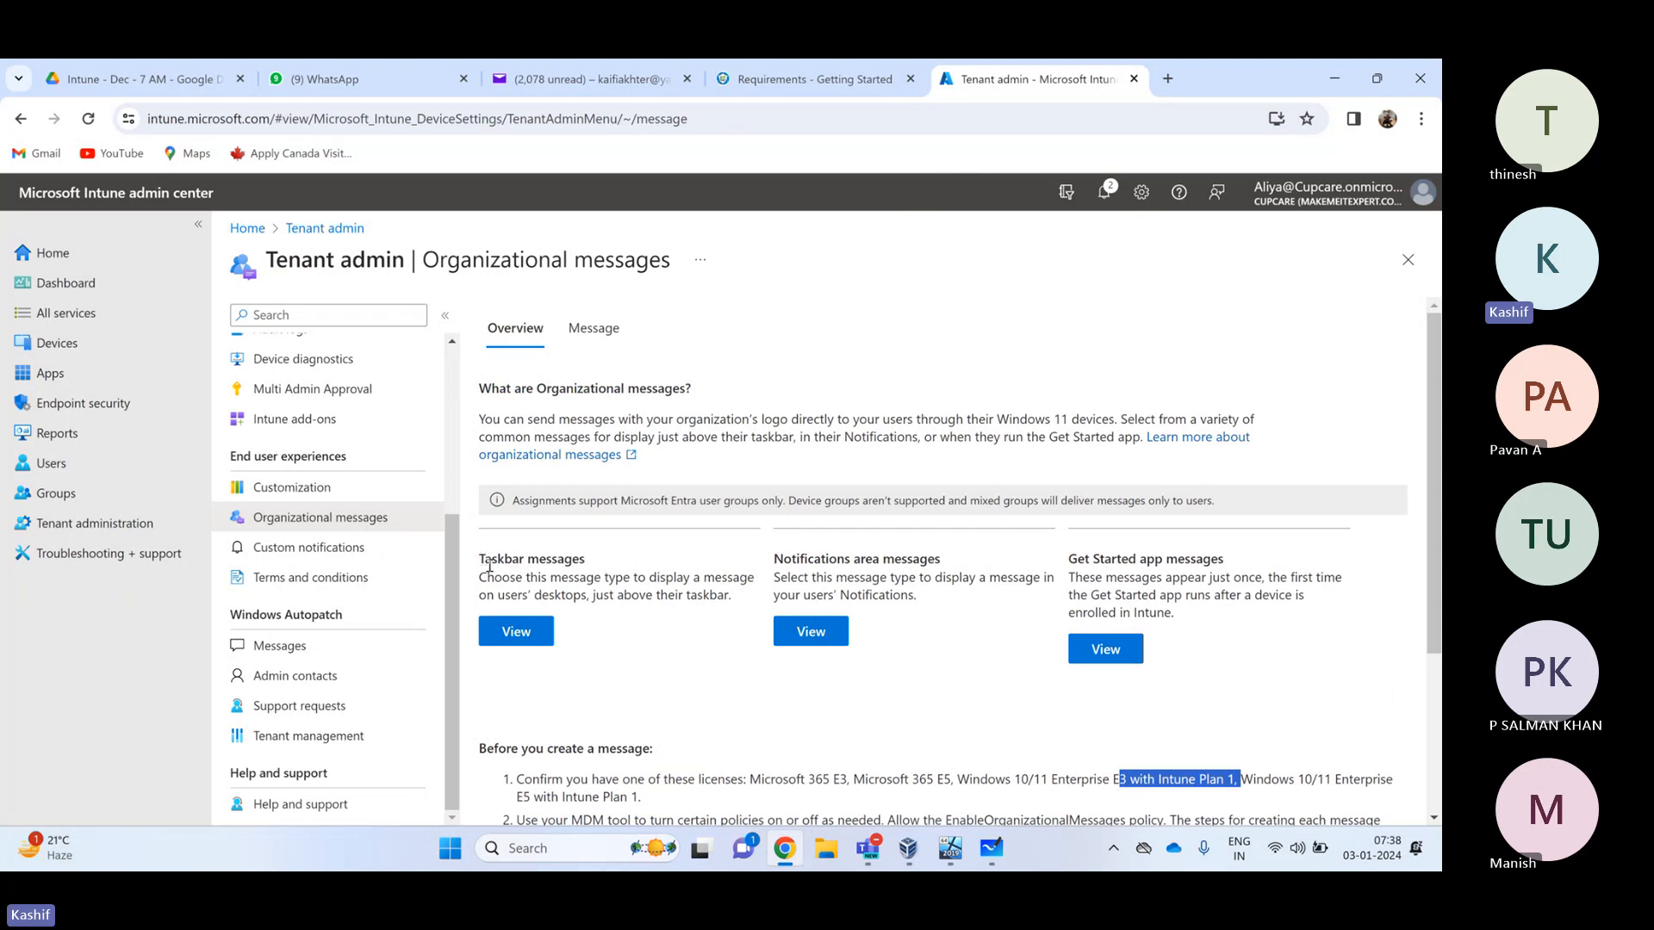
{"action": "left_click_drag", "start_coordinate": [481, 560], "coordinate": [1292, 619]}
{"action": "left_click", "coordinate": [1254, 613]}
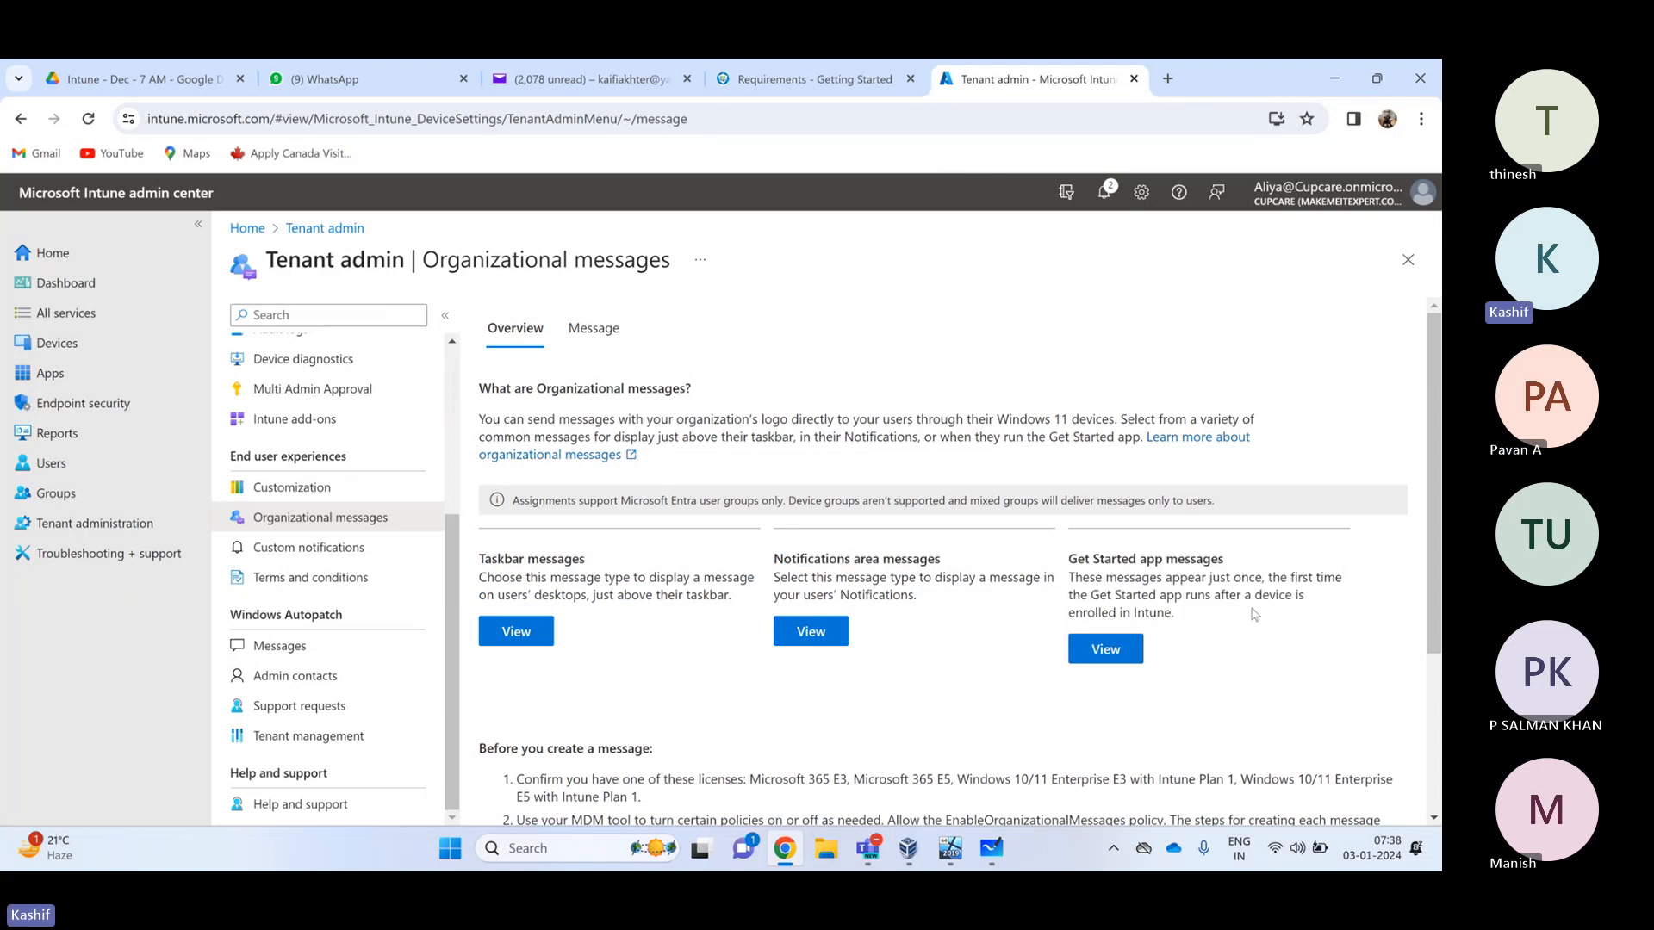
View the list of organizational messages, then open the message creation form and examine the Taskbar message requirements and preview
{"action": "left_click", "coordinate": [594, 332]}
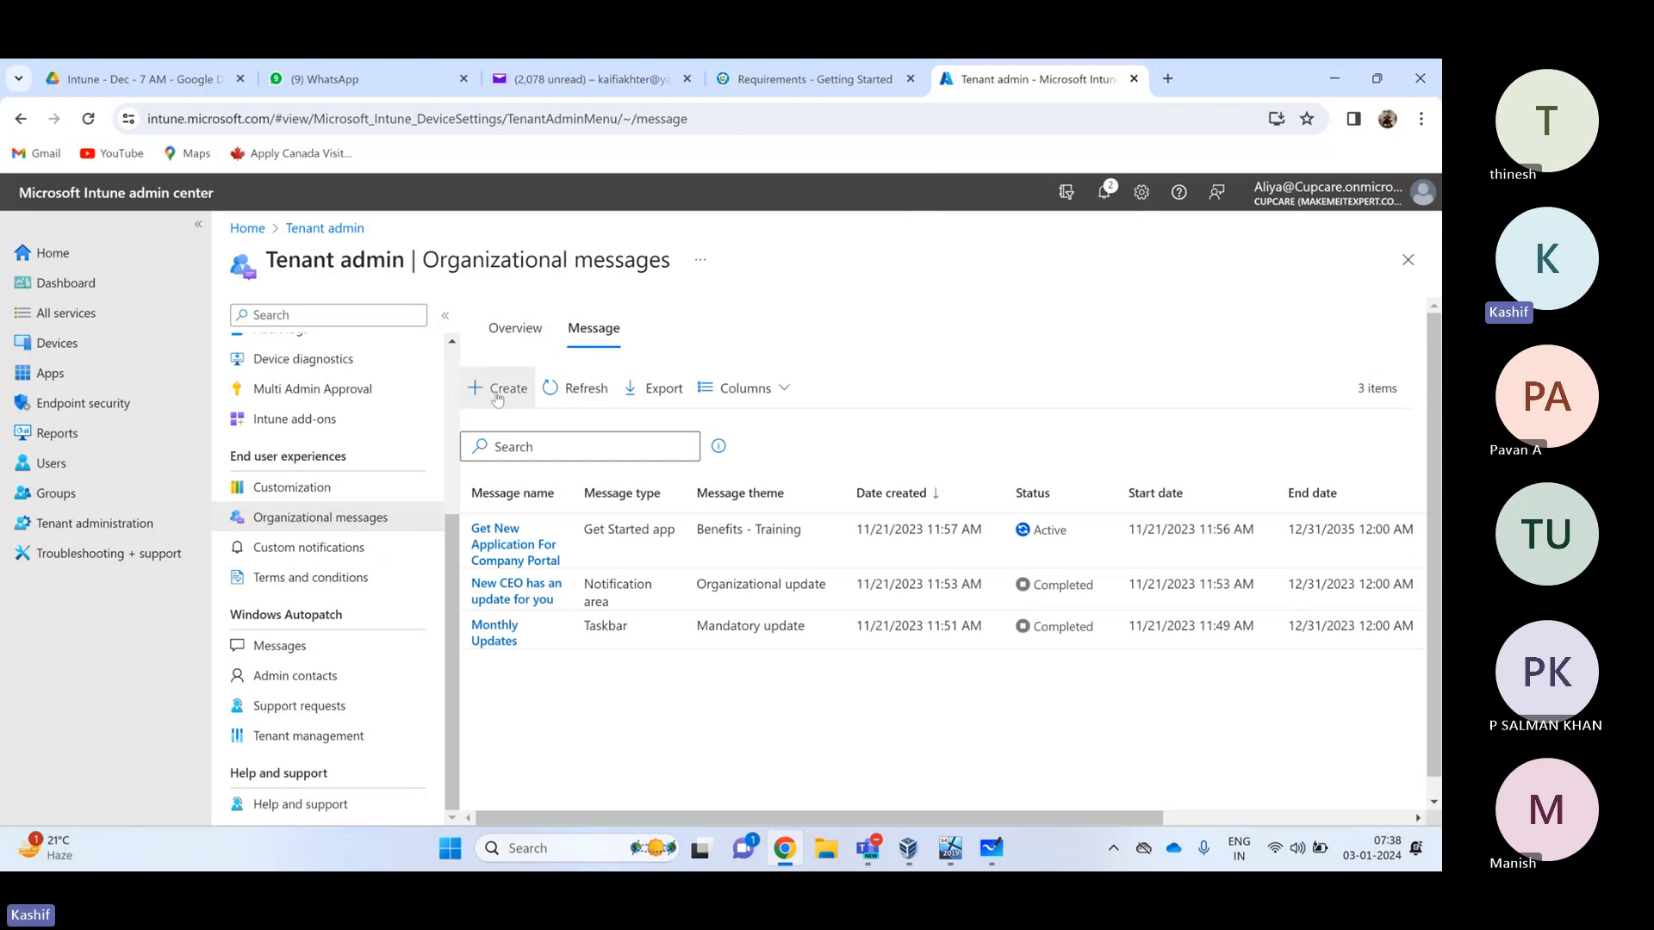
{"action": "left_click", "coordinate": [518, 387]}
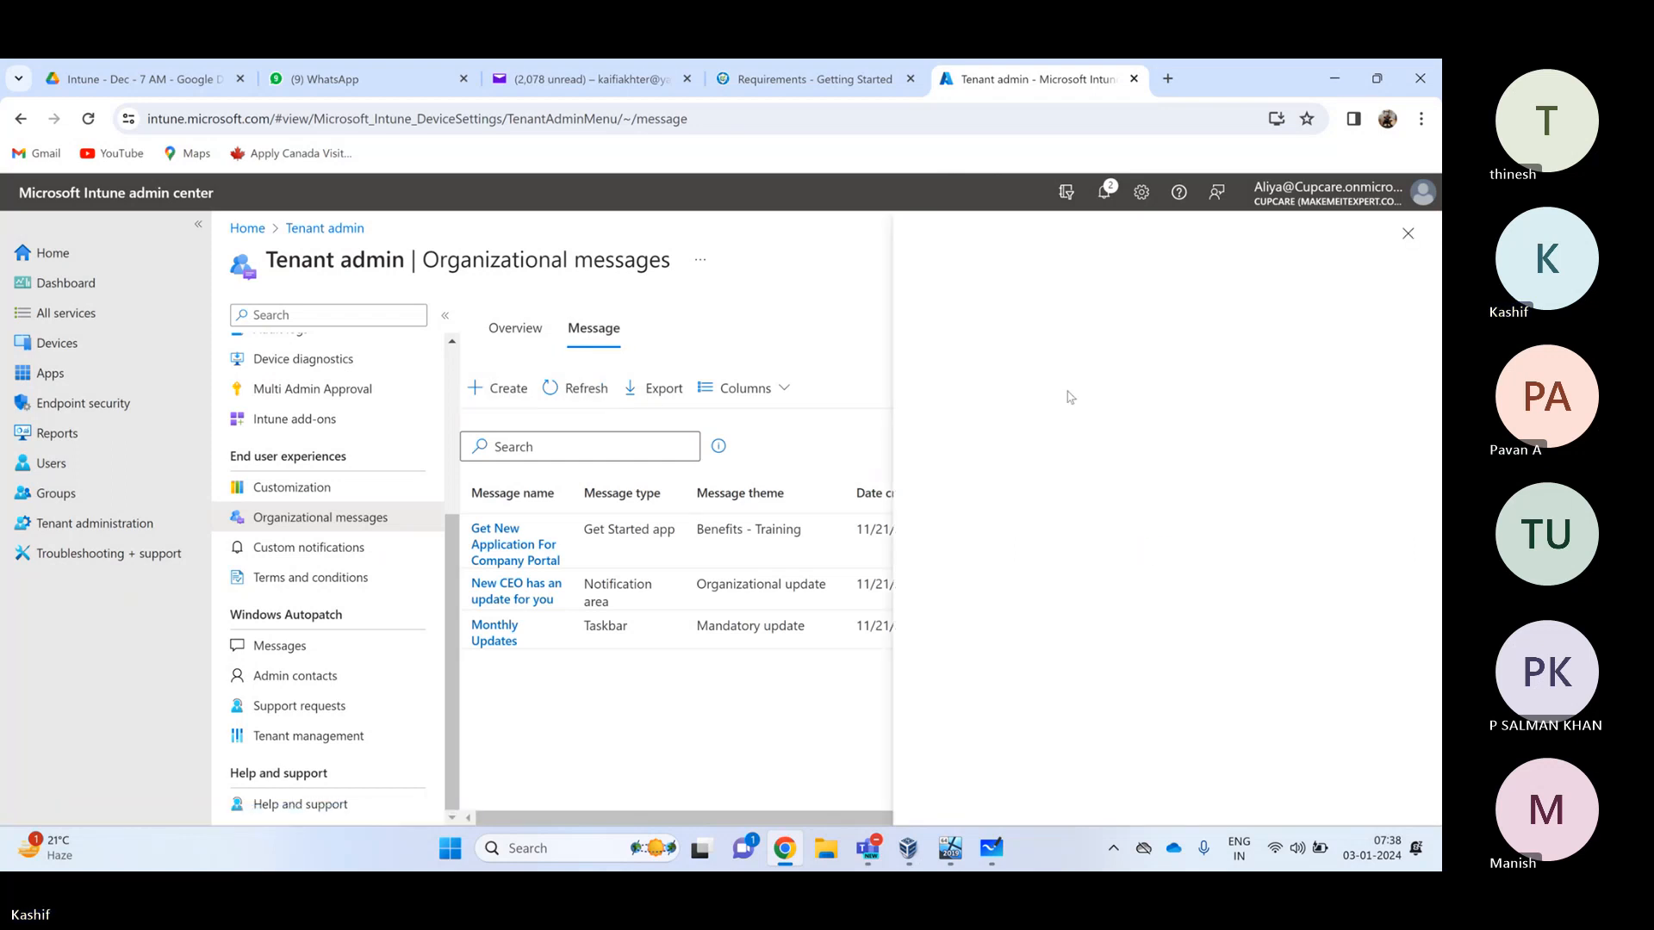
{"action": "scroll", "coordinate": [1071, 395], "scroll_direction": "down", "scroll_amount": 2}
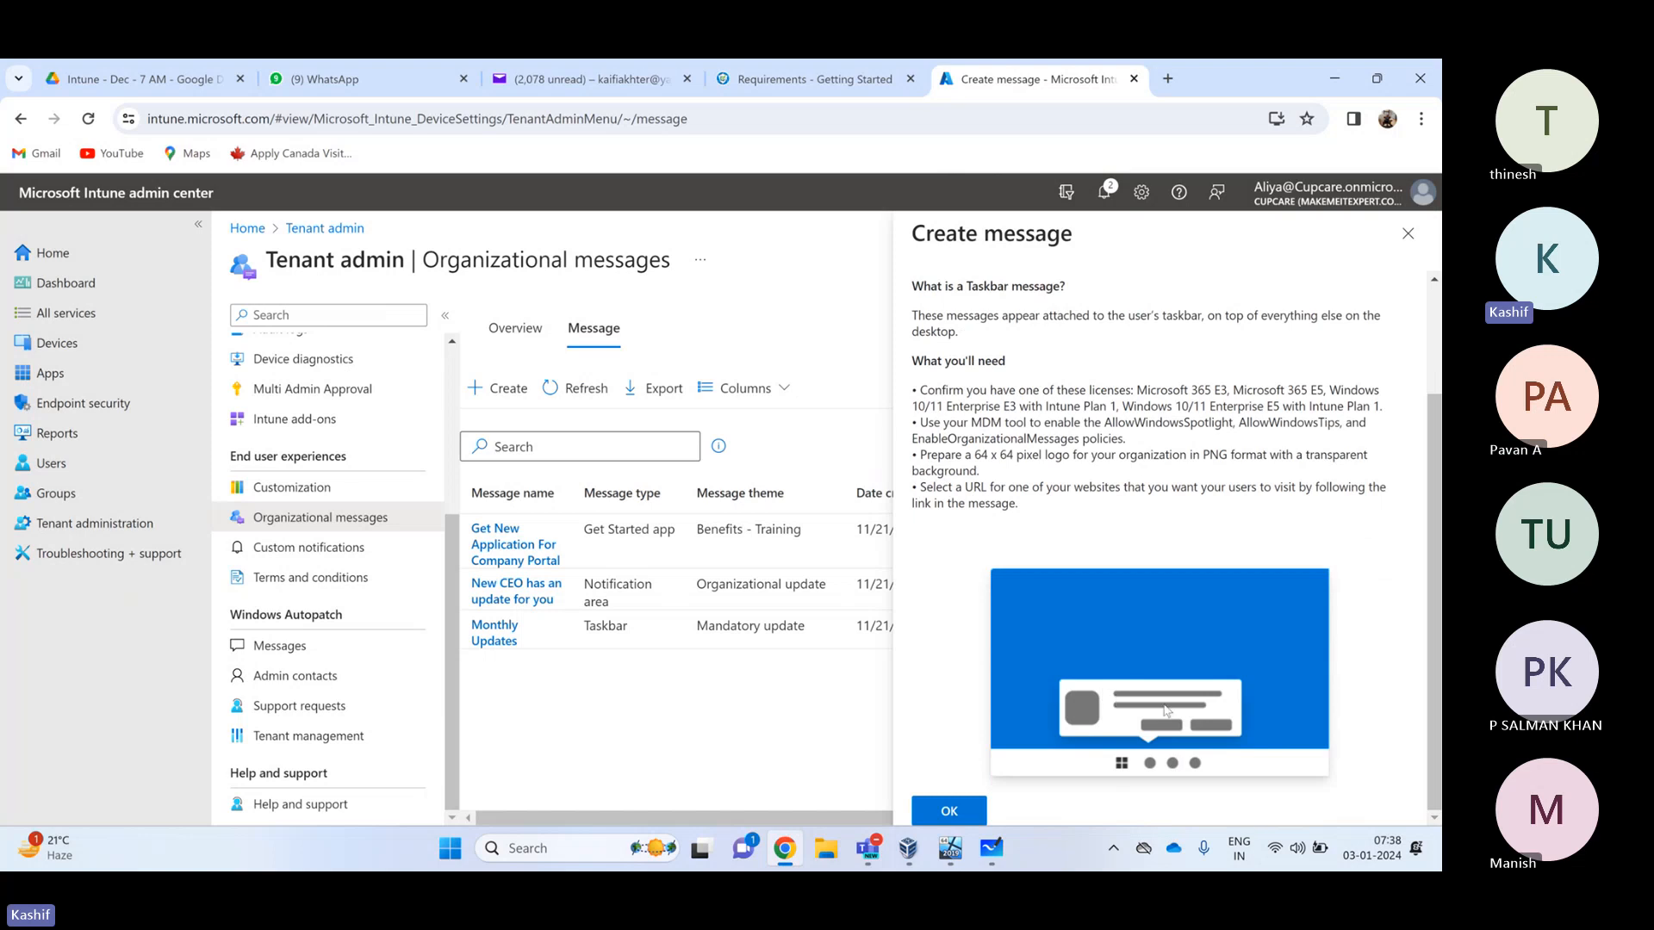
{"action": "scroll", "coordinate": [1170, 706], "scroll_direction": "up", "scroll_amount": 2}
{"action": "scroll", "coordinate": [1174, 705], "scroll_direction": "down", "scroll_amount": 2}
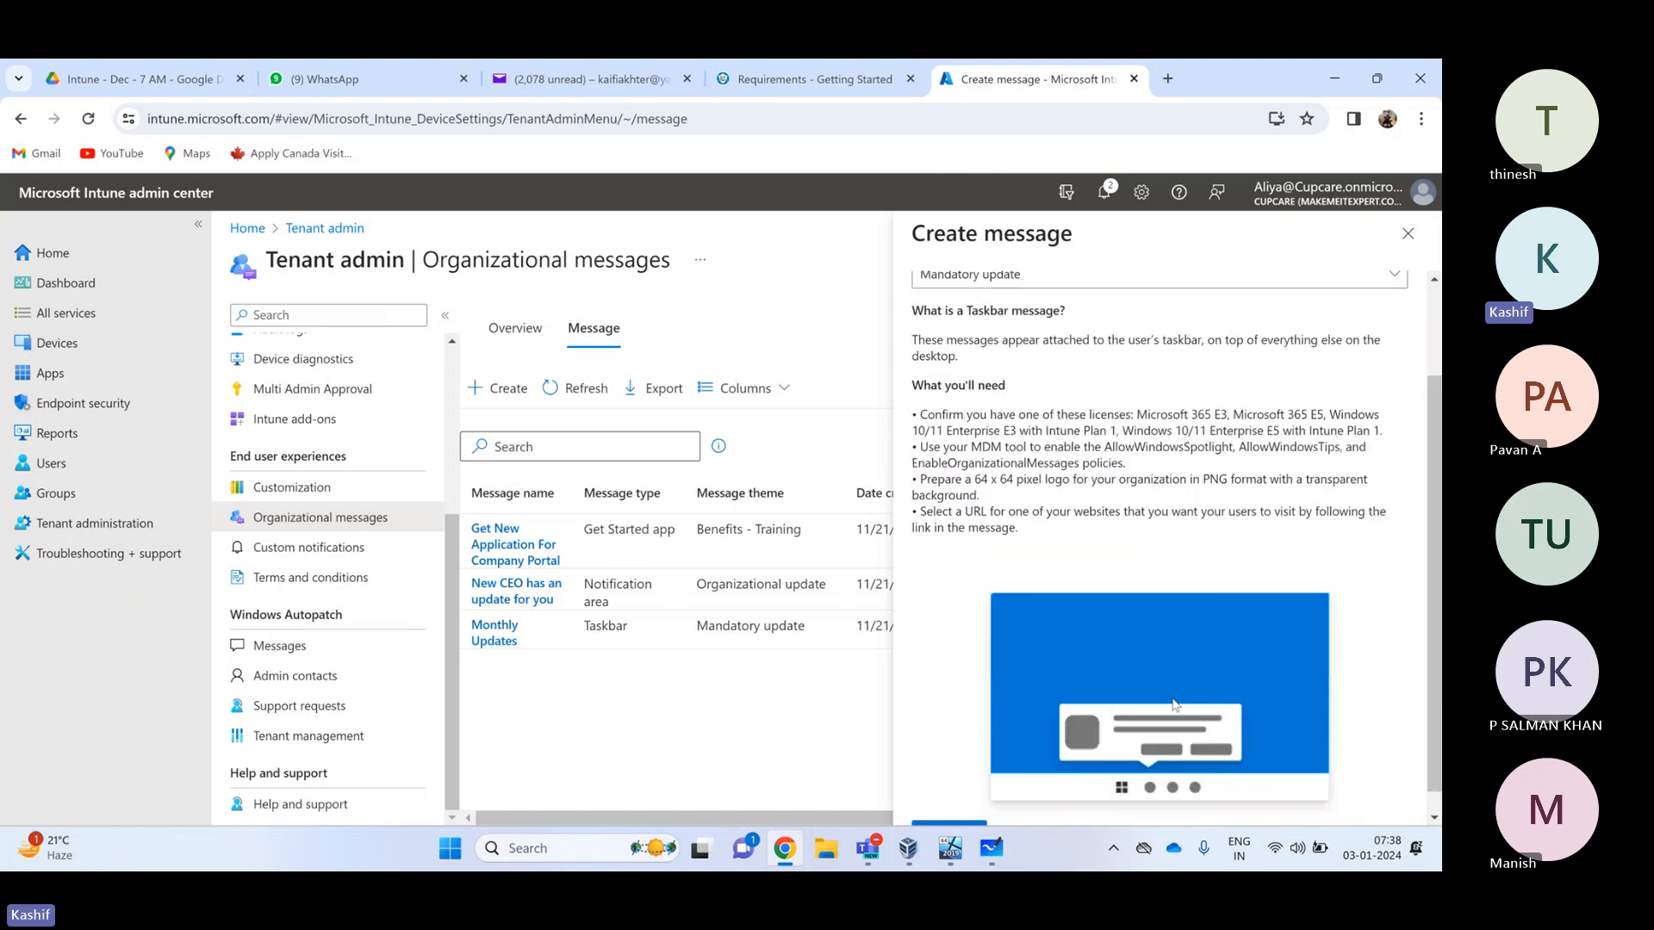
{"action": "scroll", "coordinate": [1174, 703], "scroll_direction": "down", "scroll_amount": 1}
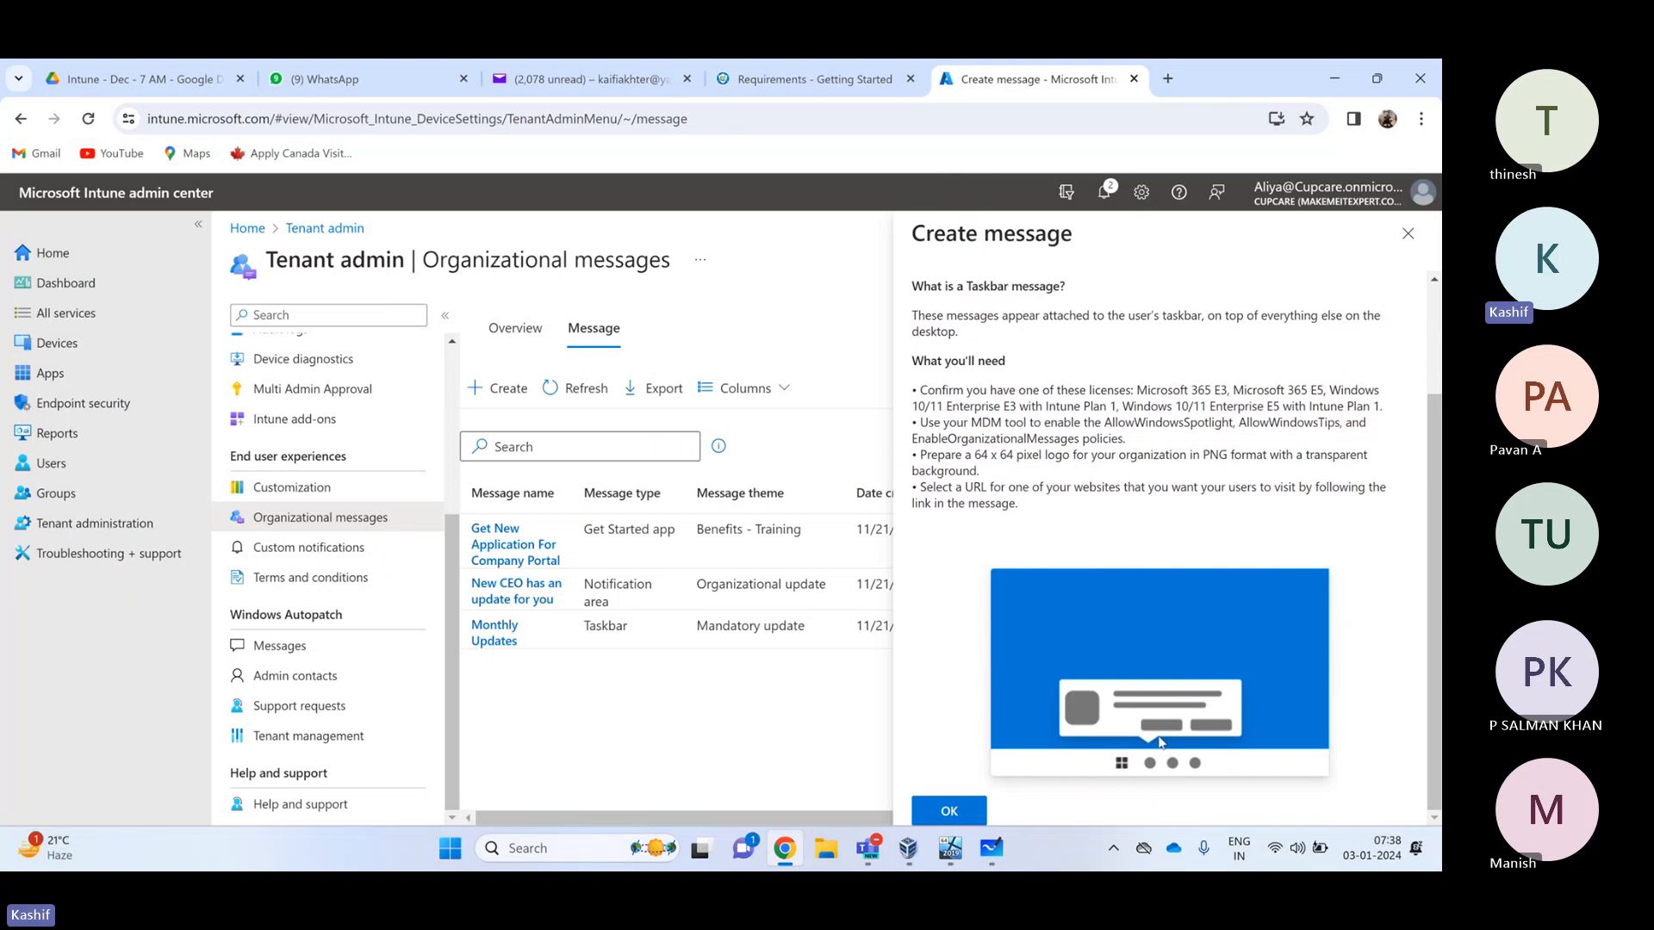
{"action": "scroll", "coordinate": [1154, 728], "scroll_direction": "up", "scroll_amount": 3}
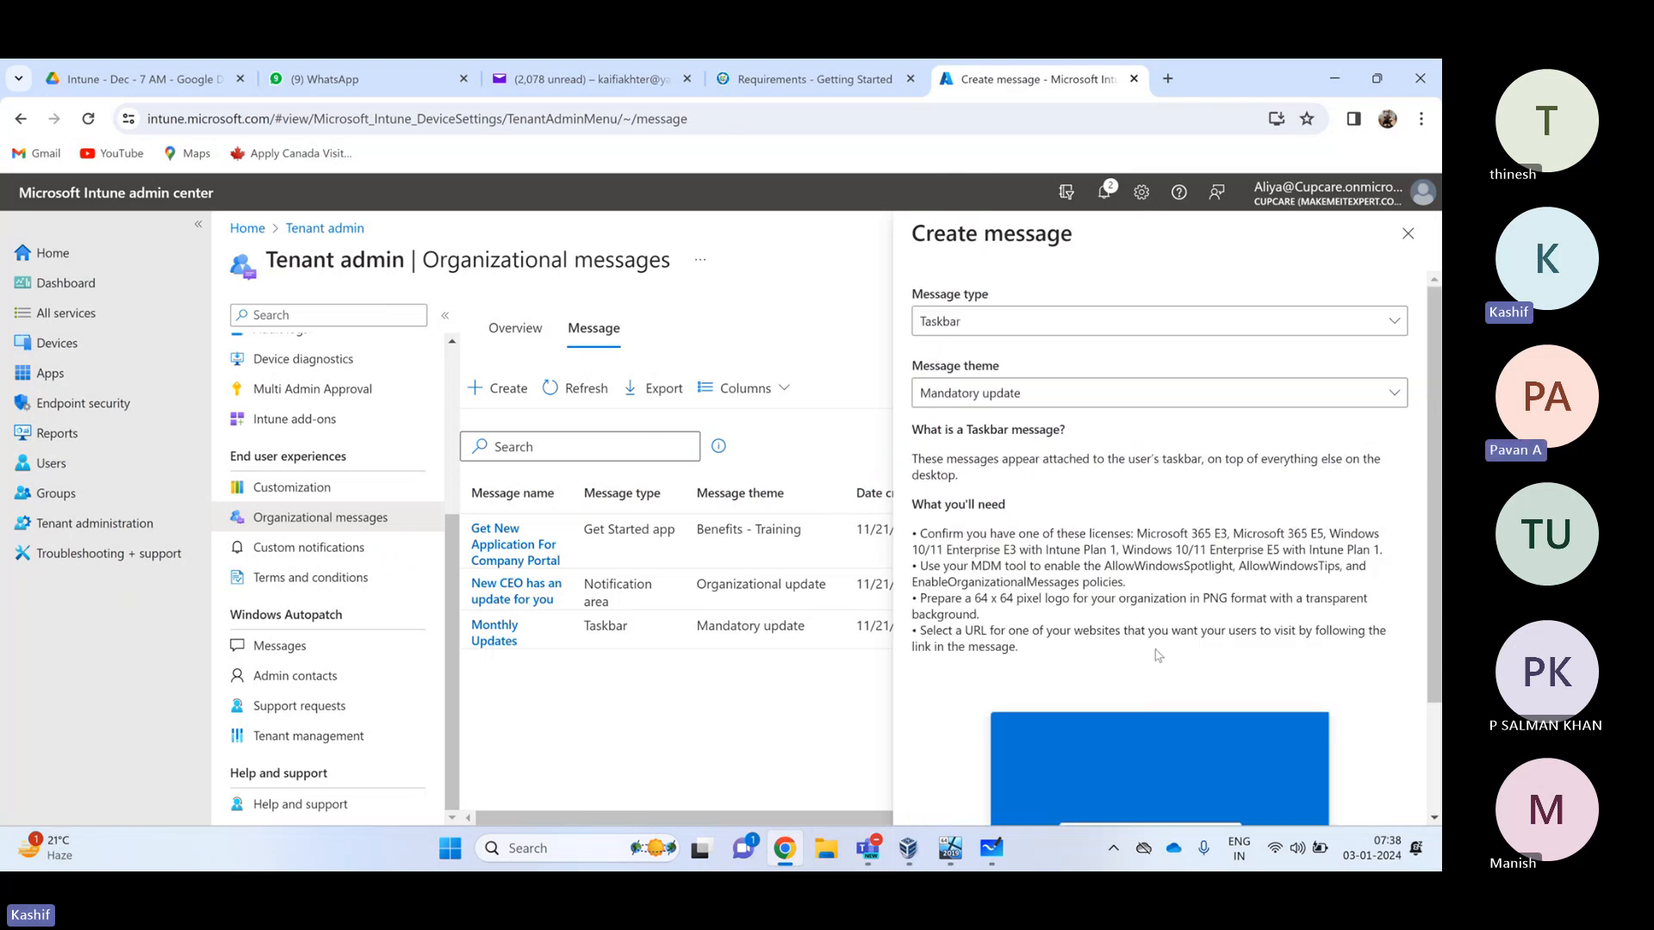
Switch the message type to Notification area and then Get Started app, examining the requirements and preview of each
{"action": "left_click", "coordinate": [990, 320]}
{"action": "left_click", "coordinate": [961, 391]}
{"action": "scroll", "coordinate": [1175, 765], "scroll_direction": "down", "scroll_amount": 3}
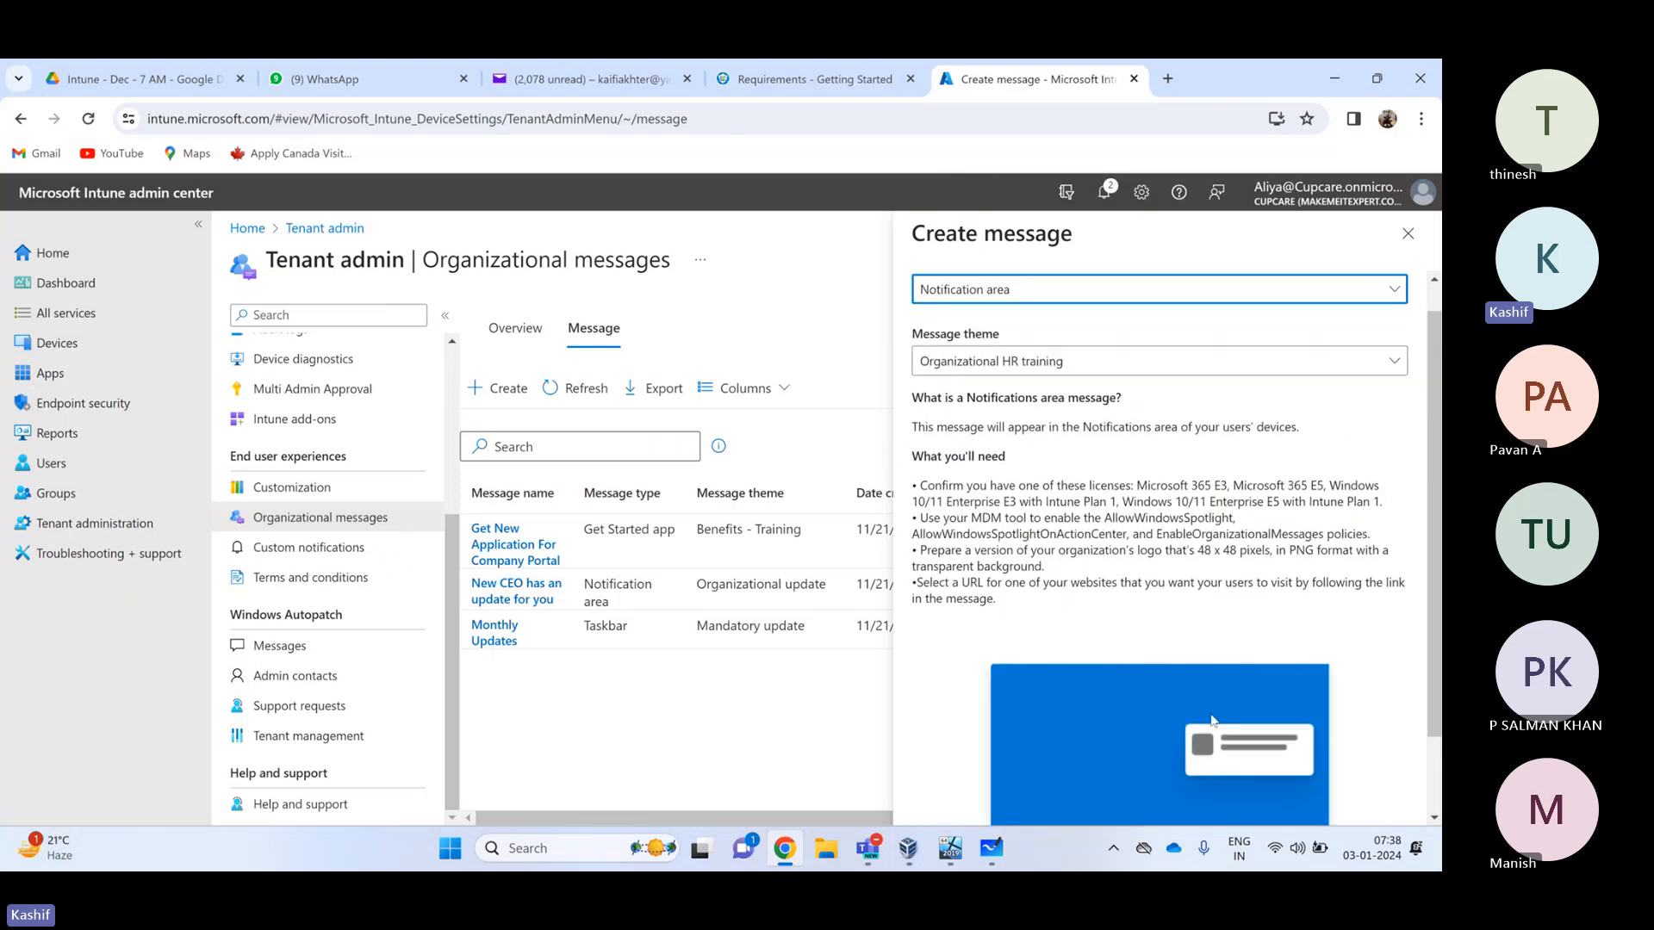
{"action": "scroll", "coordinate": [1175, 651], "scroll_direction": "up", "scroll_amount": 3}
{"action": "left_click", "coordinate": [985, 321]}
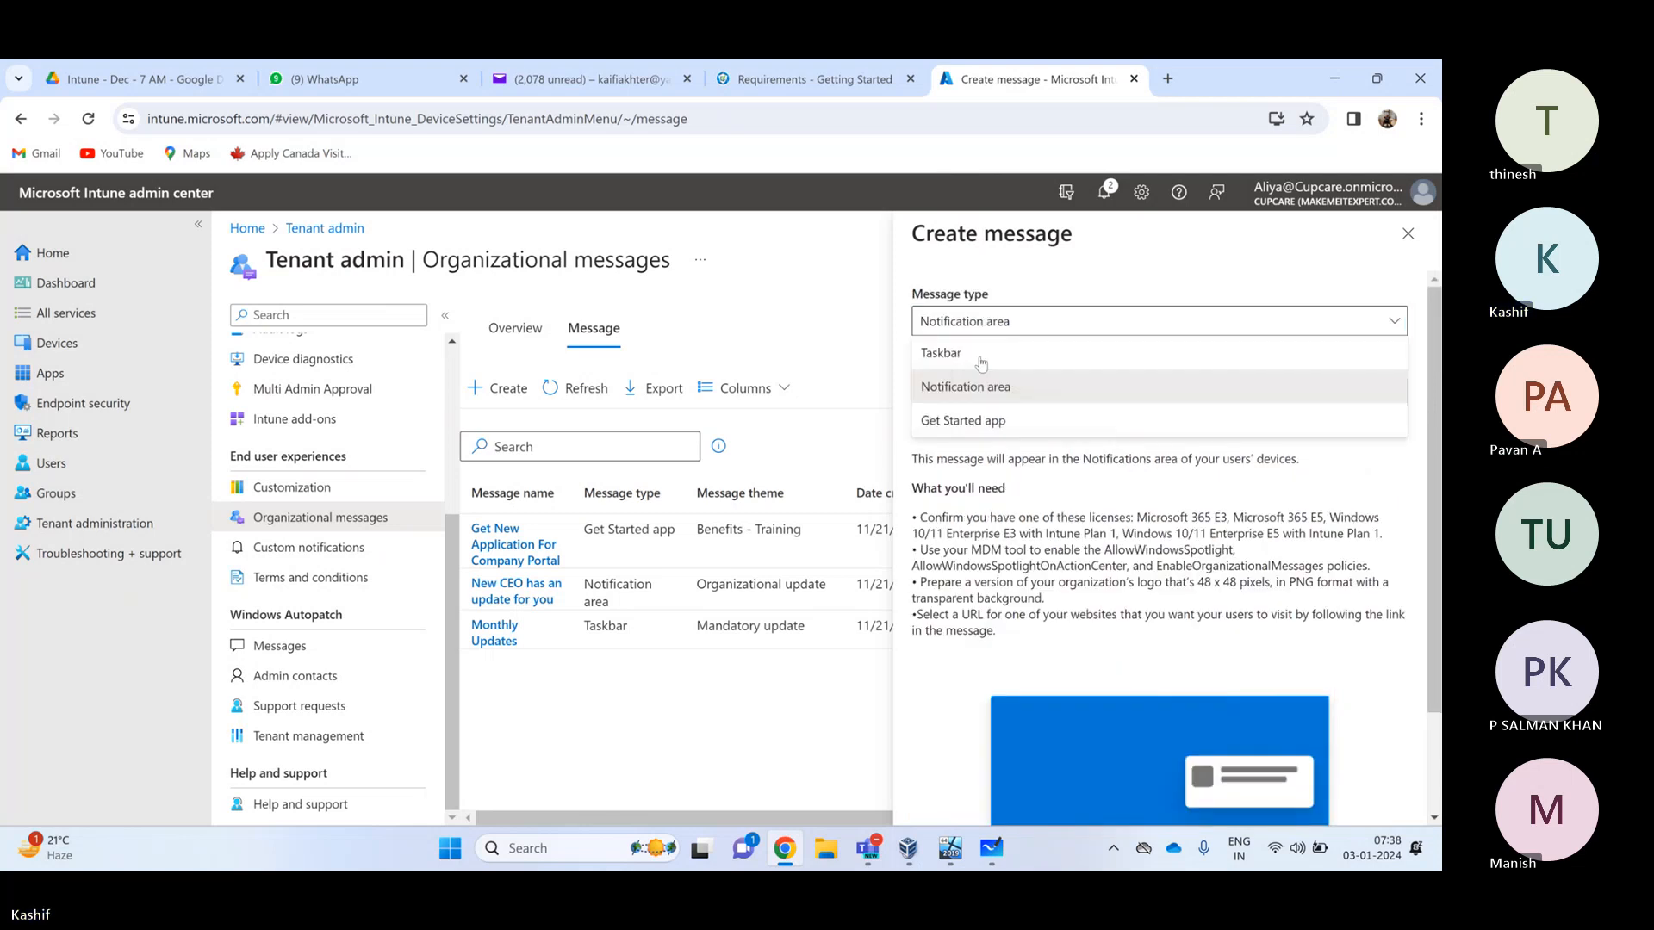
{"action": "left_click", "coordinate": [976, 421]}
{"action": "scroll", "coordinate": [1223, 670], "scroll_direction": "down", "scroll_amount": 3}
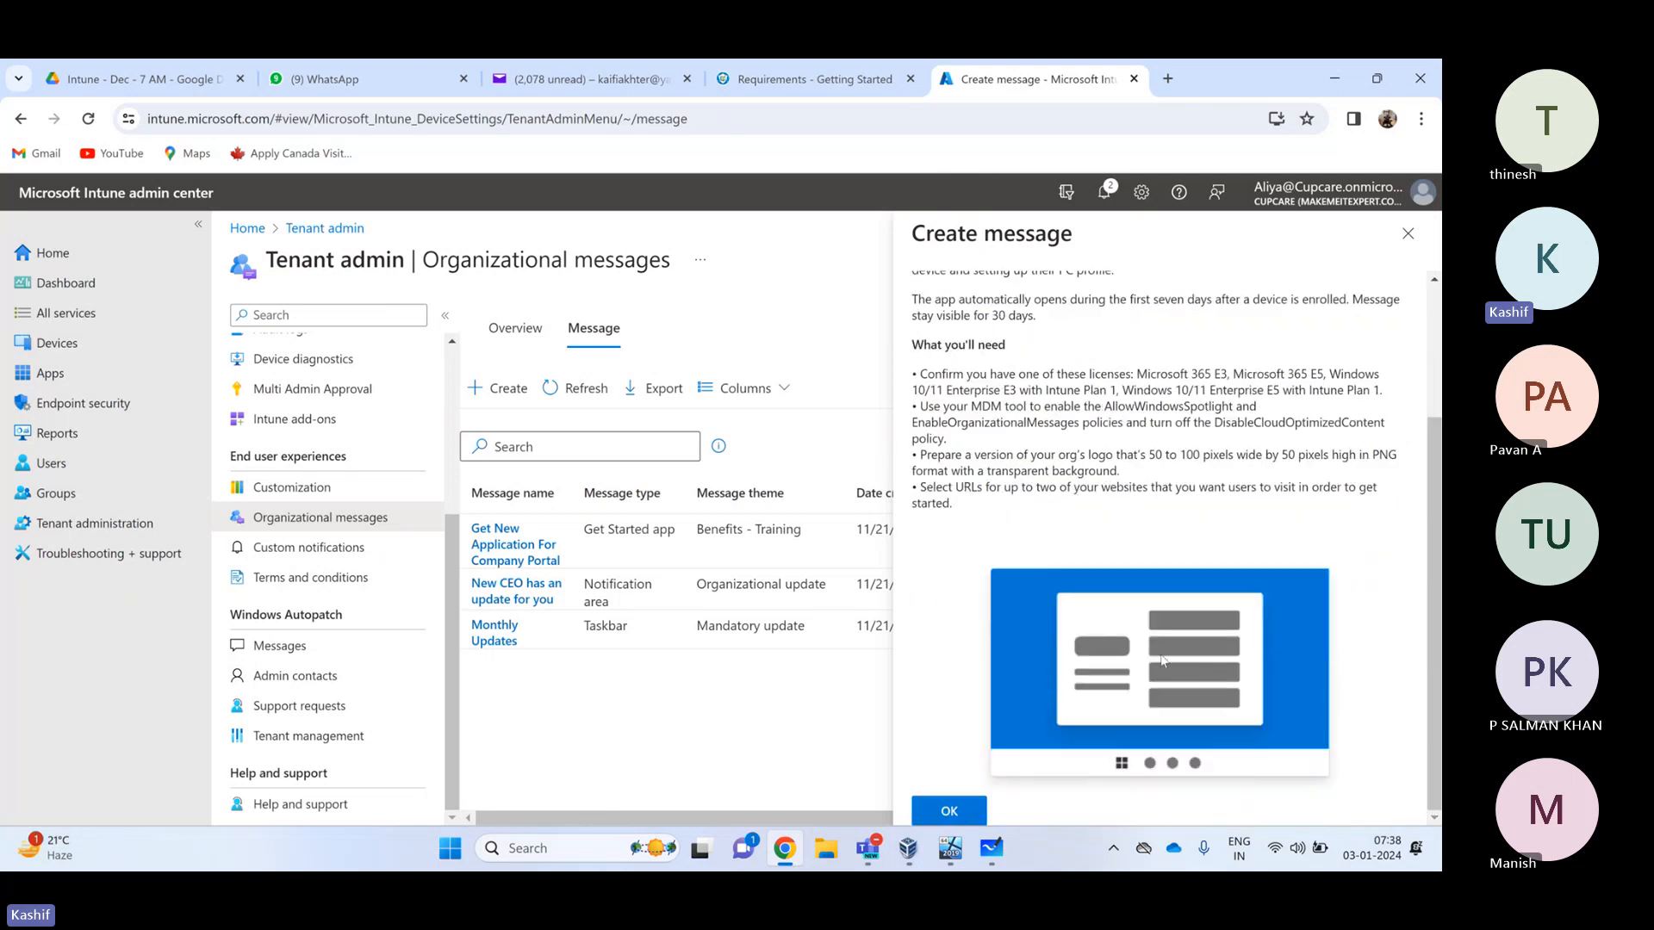
{"action": "scroll", "coordinate": [1120, 689], "scroll_direction": "up", "scroll_amount": 3}
Set the message type back to Taskbar, view the available message themes, and close the form without creating a message
{"action": "left_click", "coordinate": [1006, 328]}
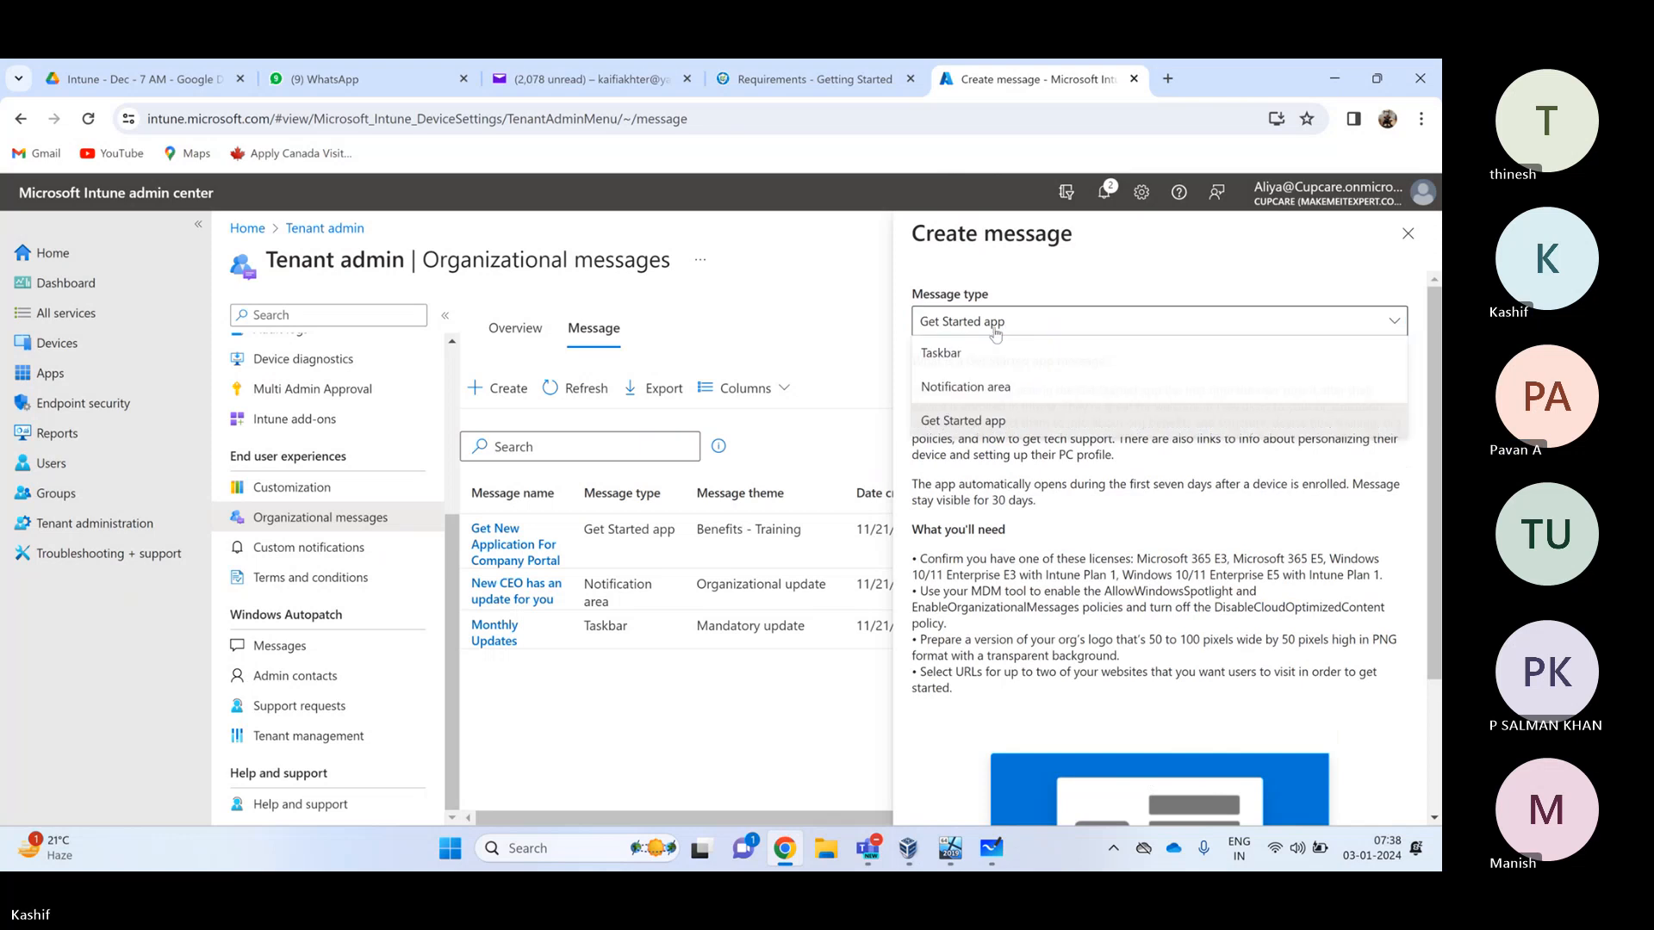
{"action": "left_click", "coordinate": [982, 349]}
{"action": "left_click", "coordinate": [1038, 393]}
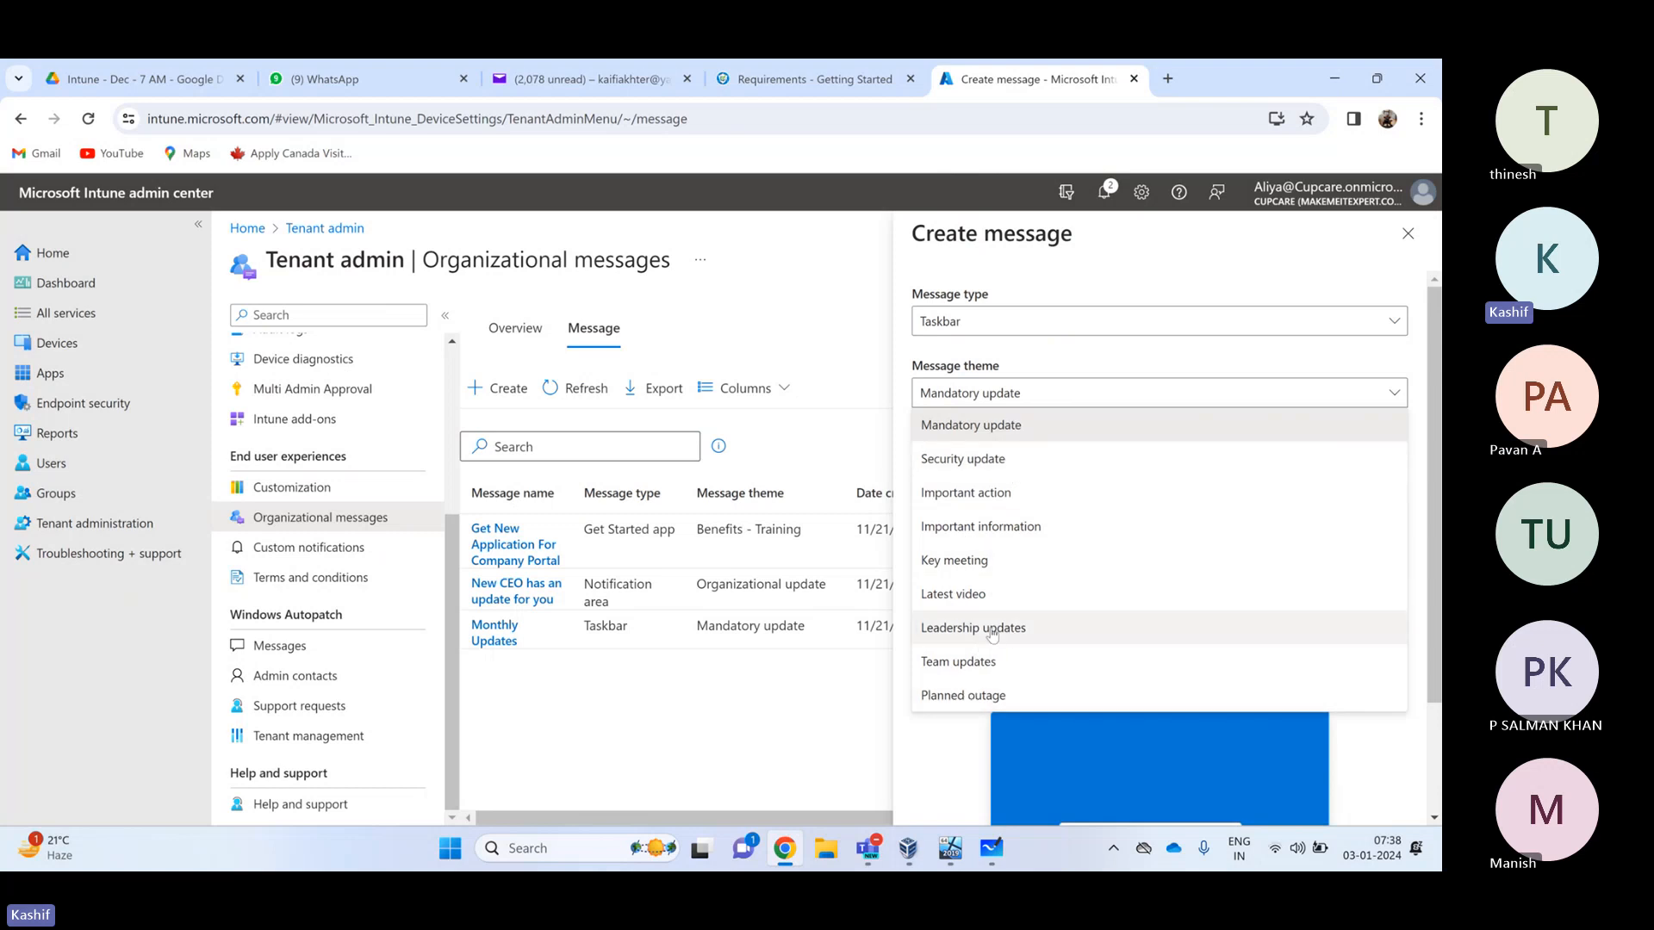
{"action": "left_click", "coordinate": [1408, 234]}
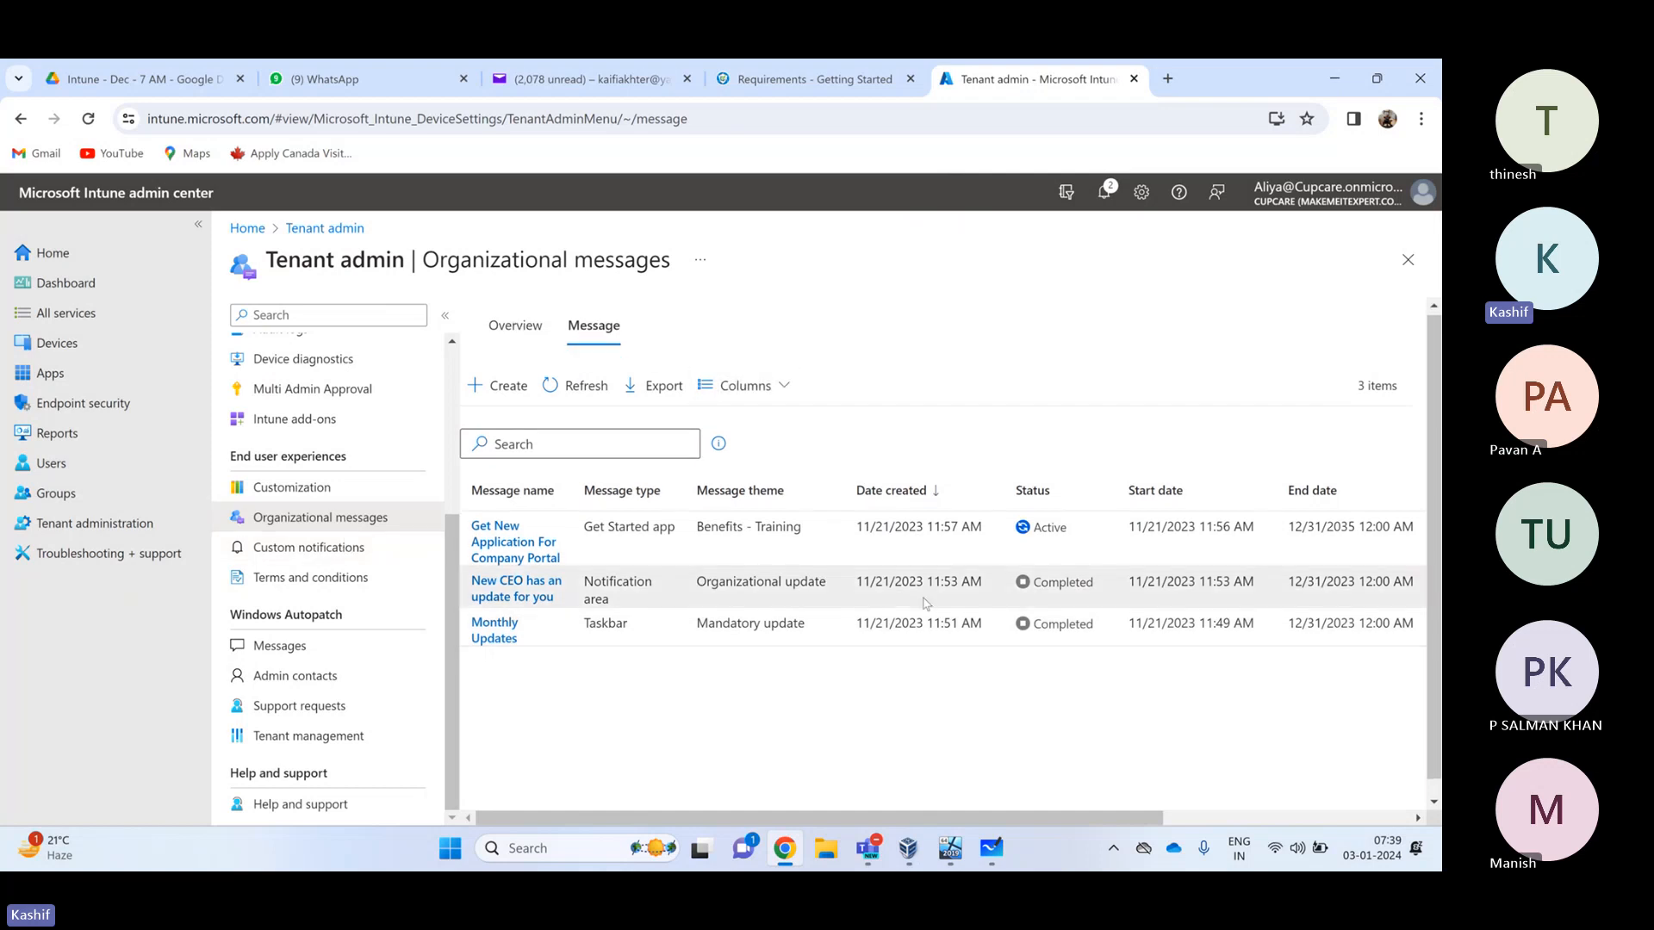
{"action": "scroll", "coordinate": [1378, 586], "scroll_direction": "down", "scroll_amount": 1}
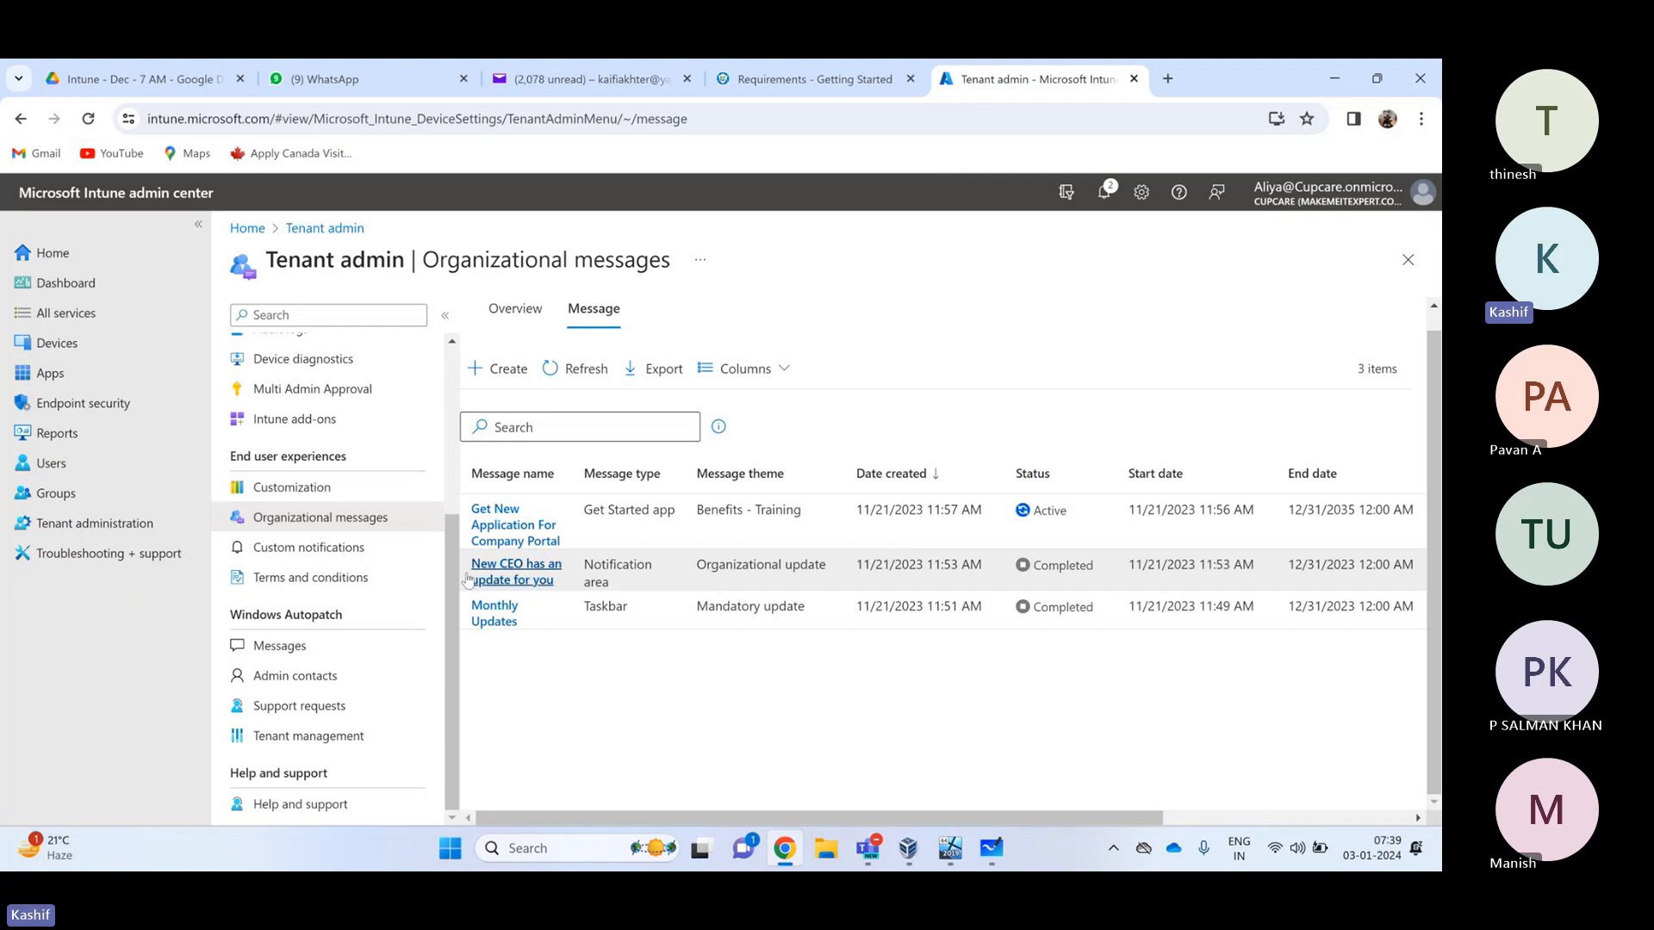
Open Custom notifications and examine the lock-screen visibility notice and the Title and Body fields
{"action": "left_click", "coordinate": [354, 550]}
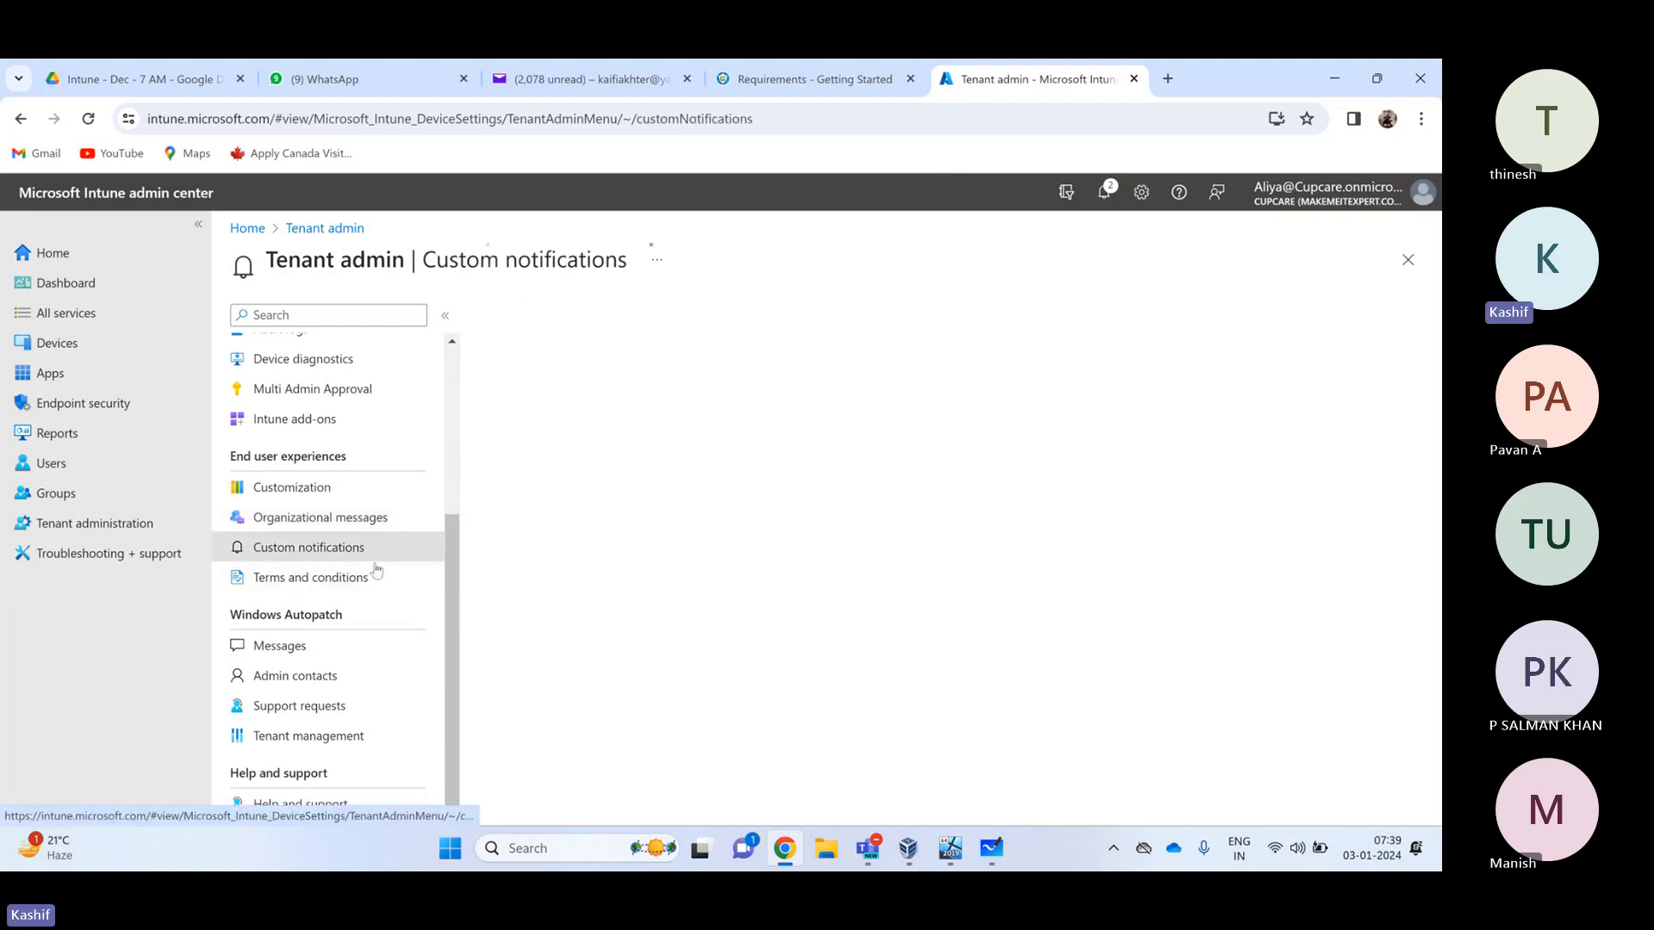
{"action": "left_click", "coordinate": [728, 456]}
{"action": "left_click", "coordinate": [782, 456]}
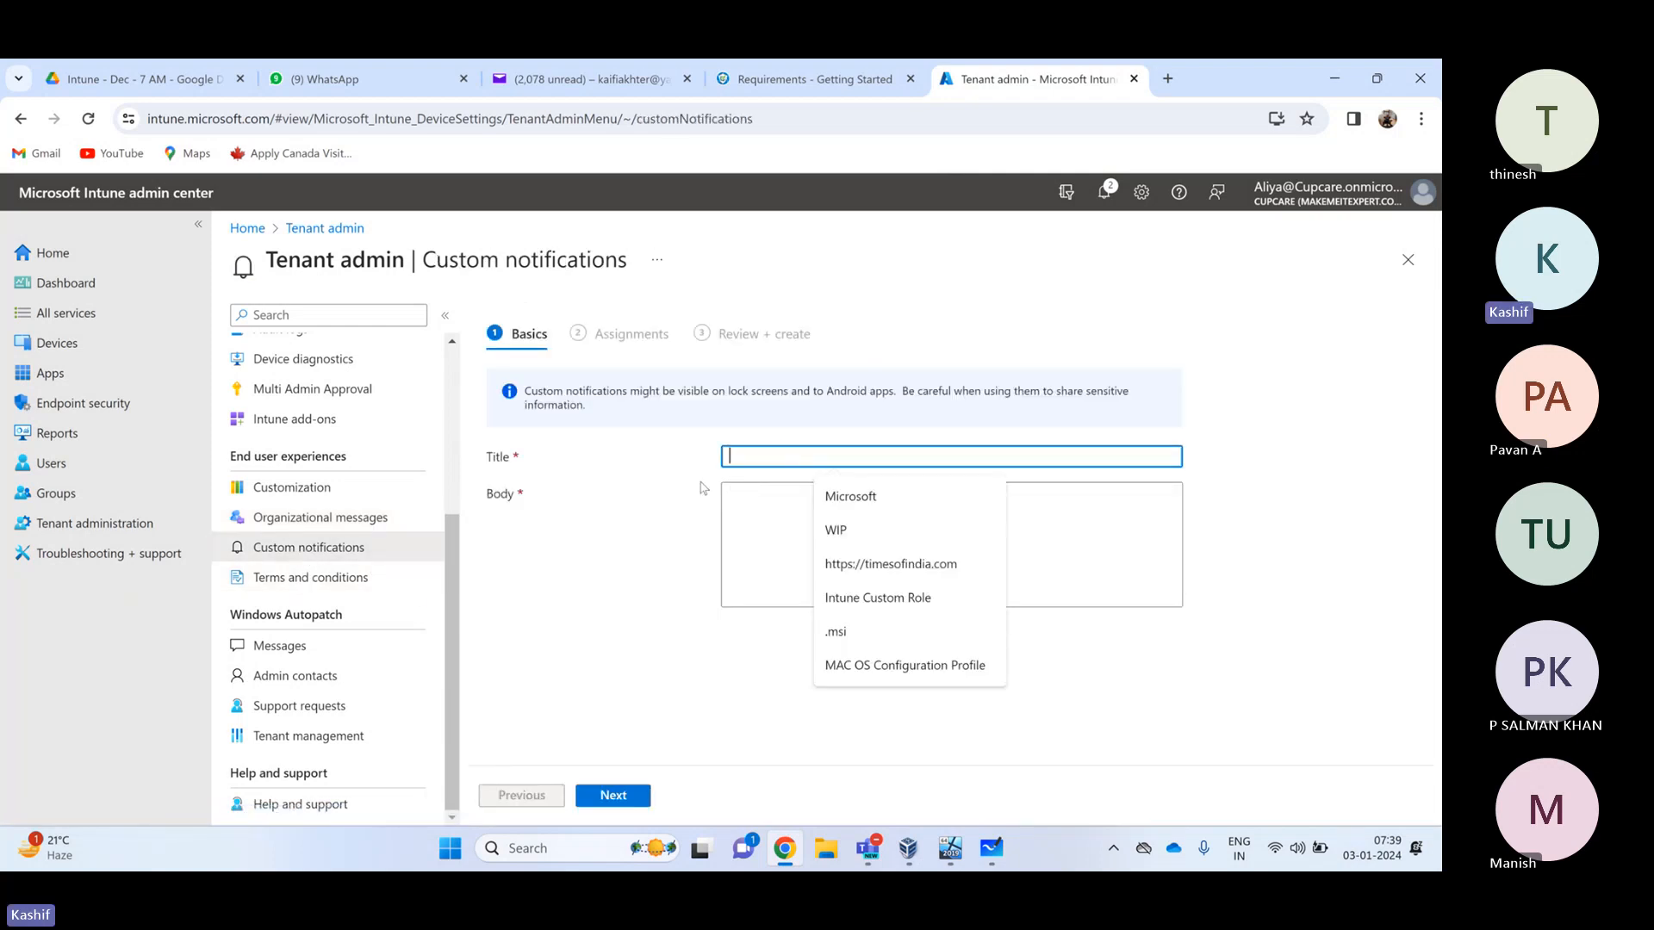
{"action": "left_click", "coordinate": [819, 394]}
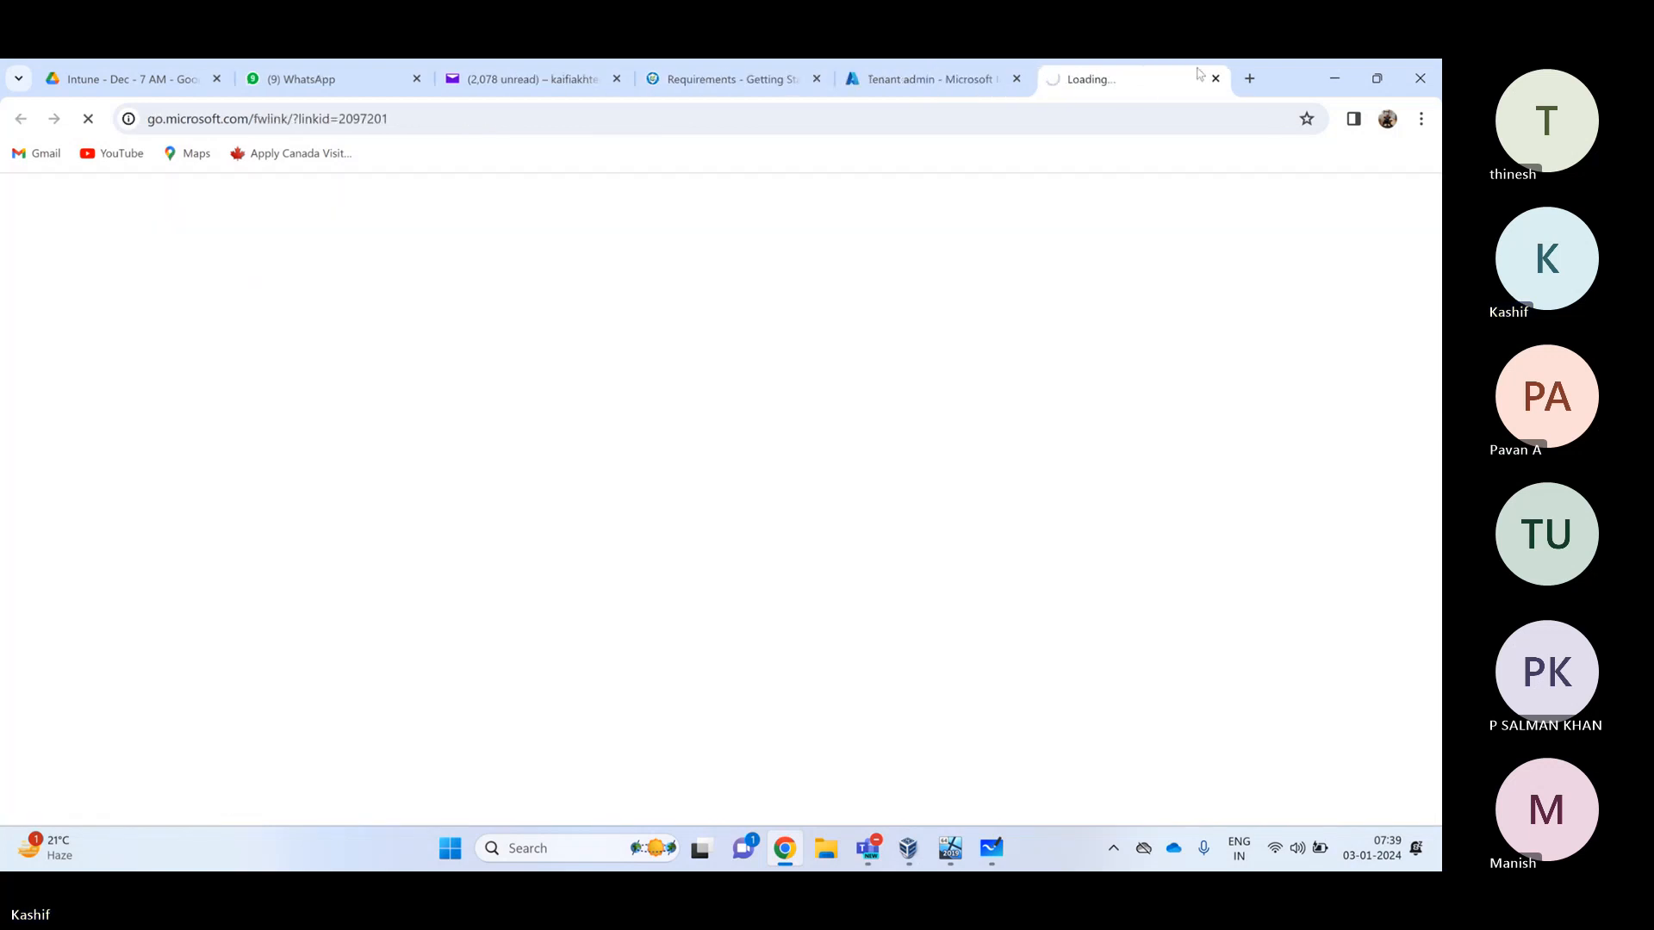
{"action": "left_click", "coordinate": [1215, 79]}
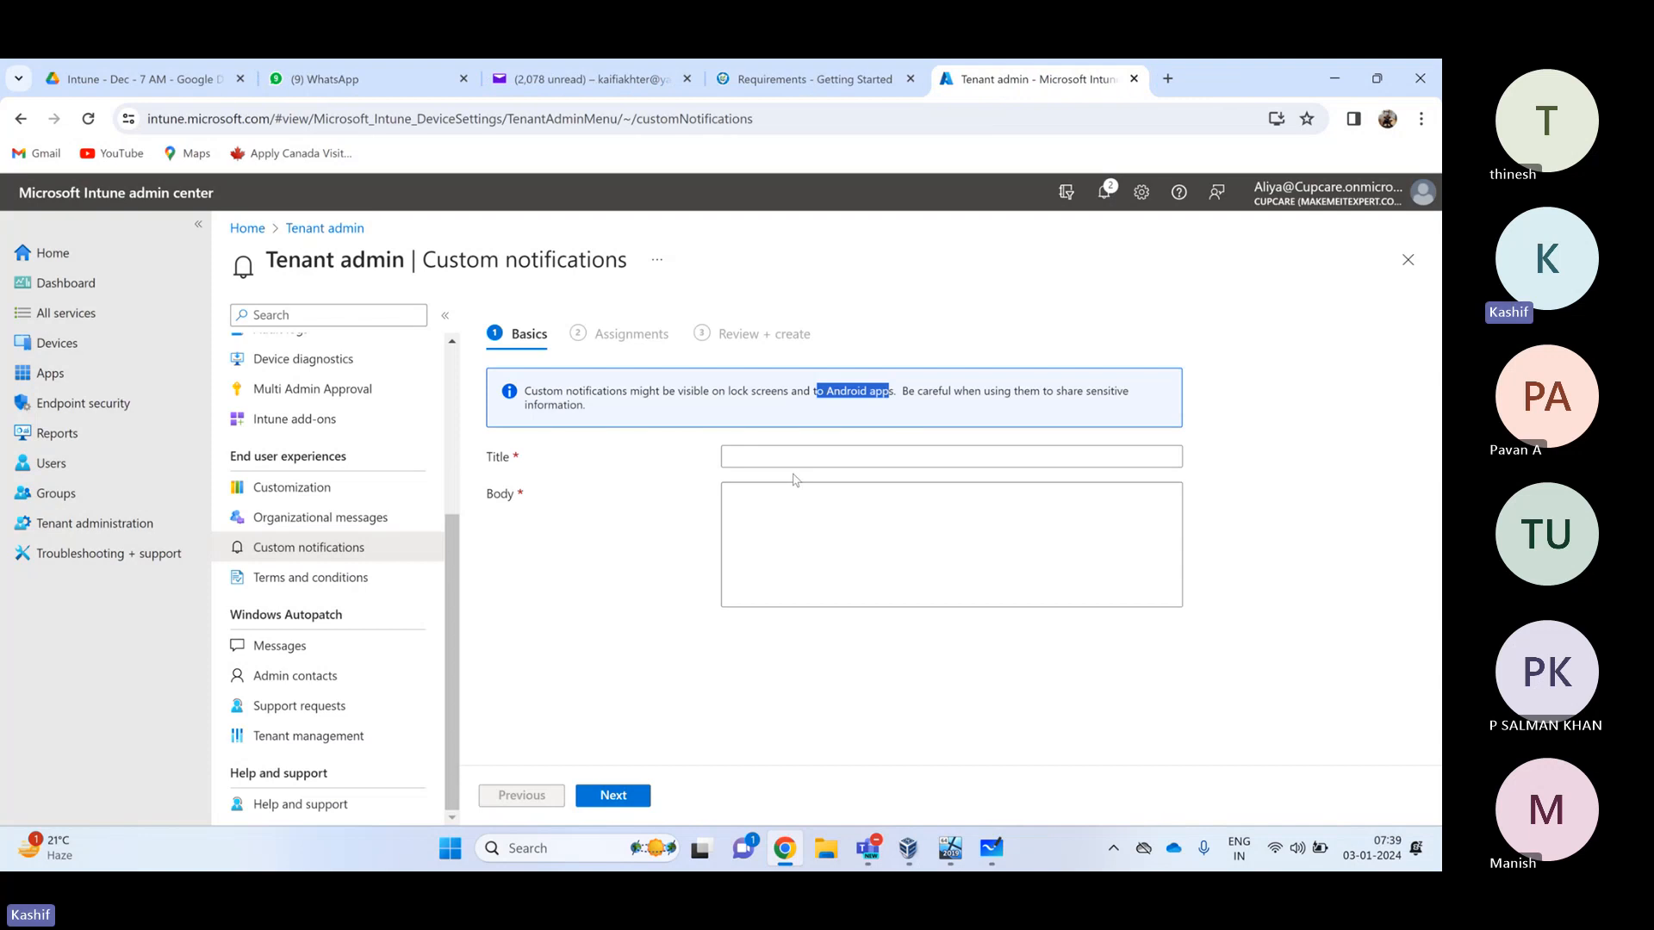
{"action": "left_click", "coordinate": [751, 509]}
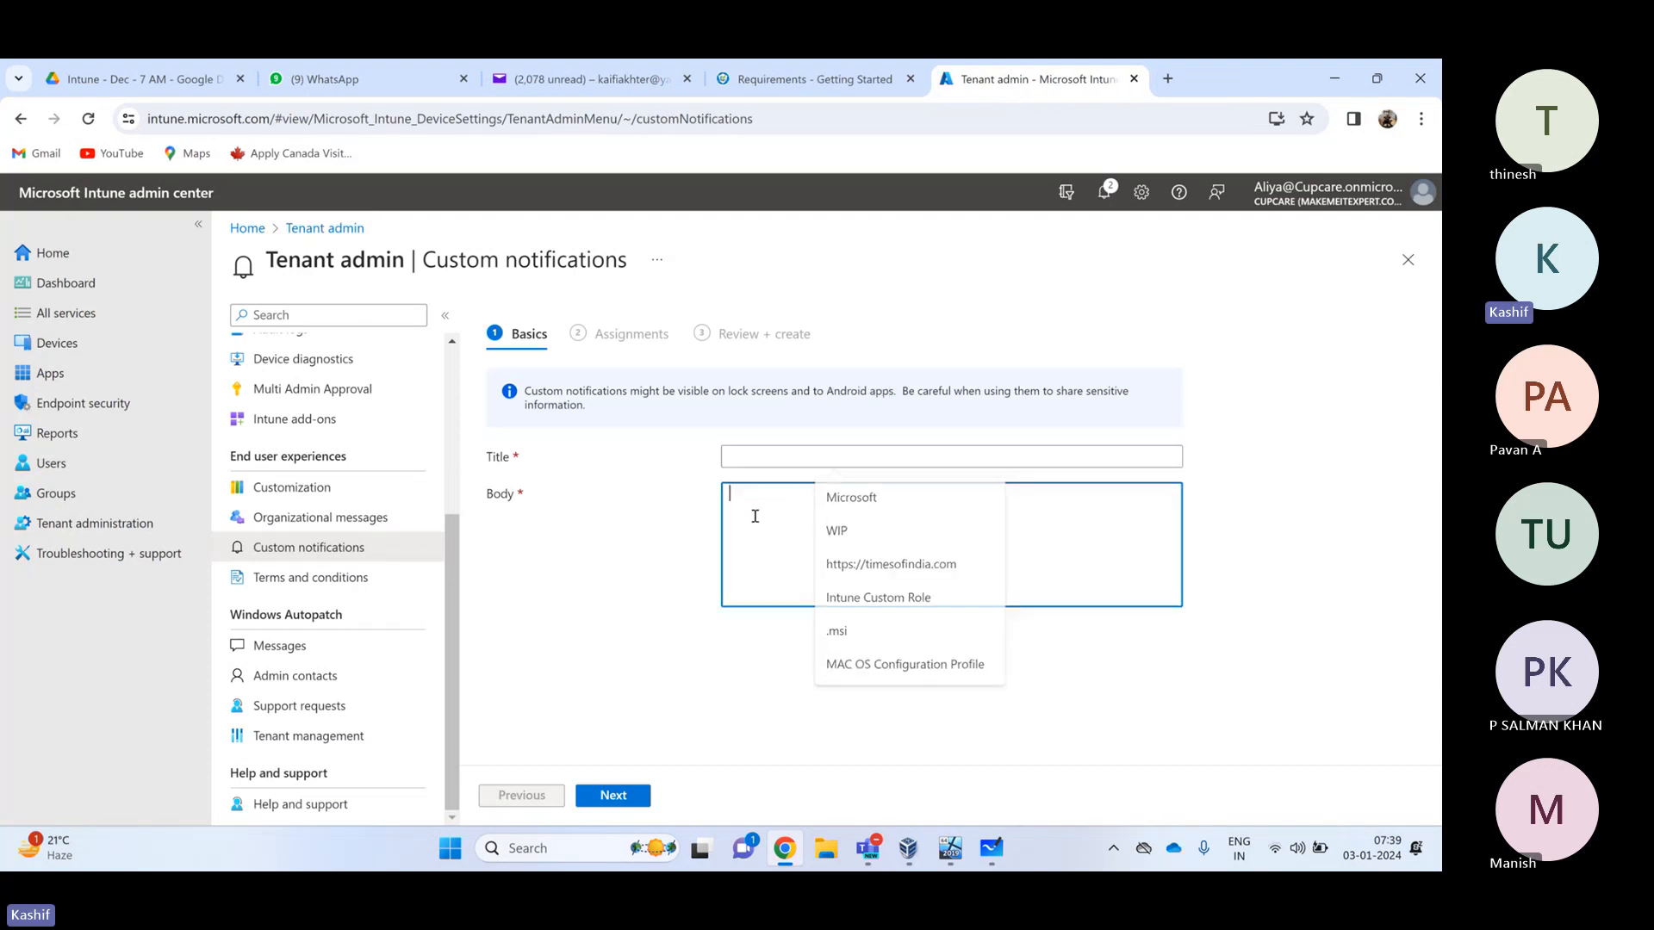
{"action": "left_click", "coordinate": [767, 459]}
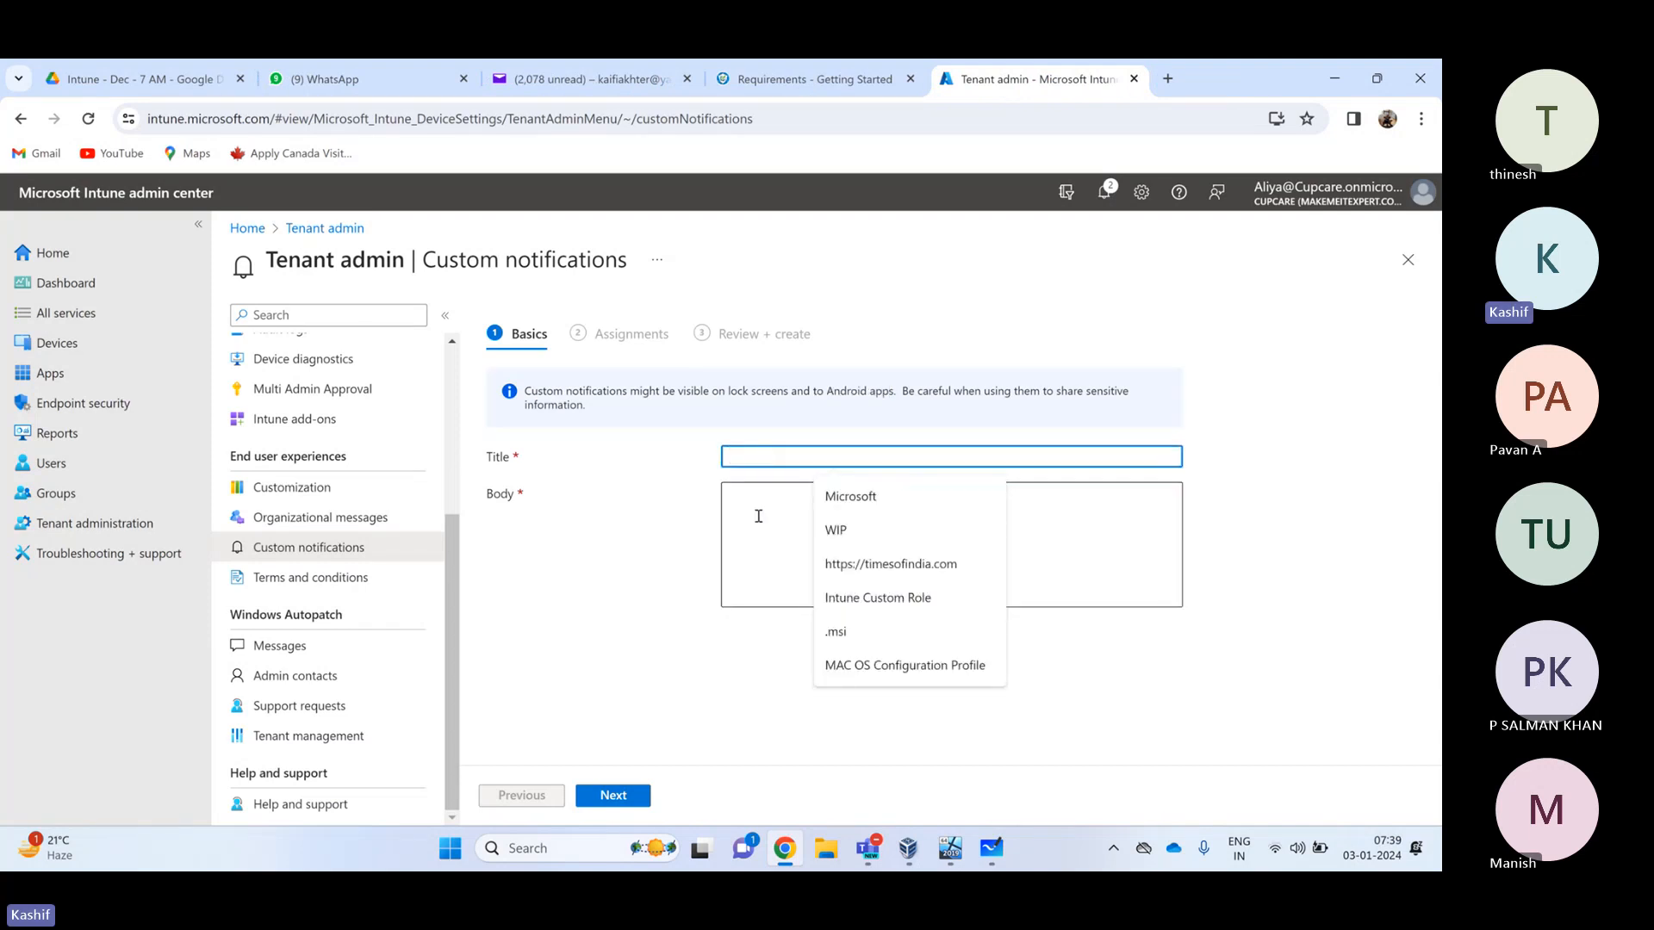
Start creating new terms and conditions for the tenant, with asdfasdf as both name and description
{"action": "left_click", "coordinate": [759, 514]}
{"action": "left_click", "coordinate": [771, 452]}
{"action": "left_click", "coordinate": [311, 578]}
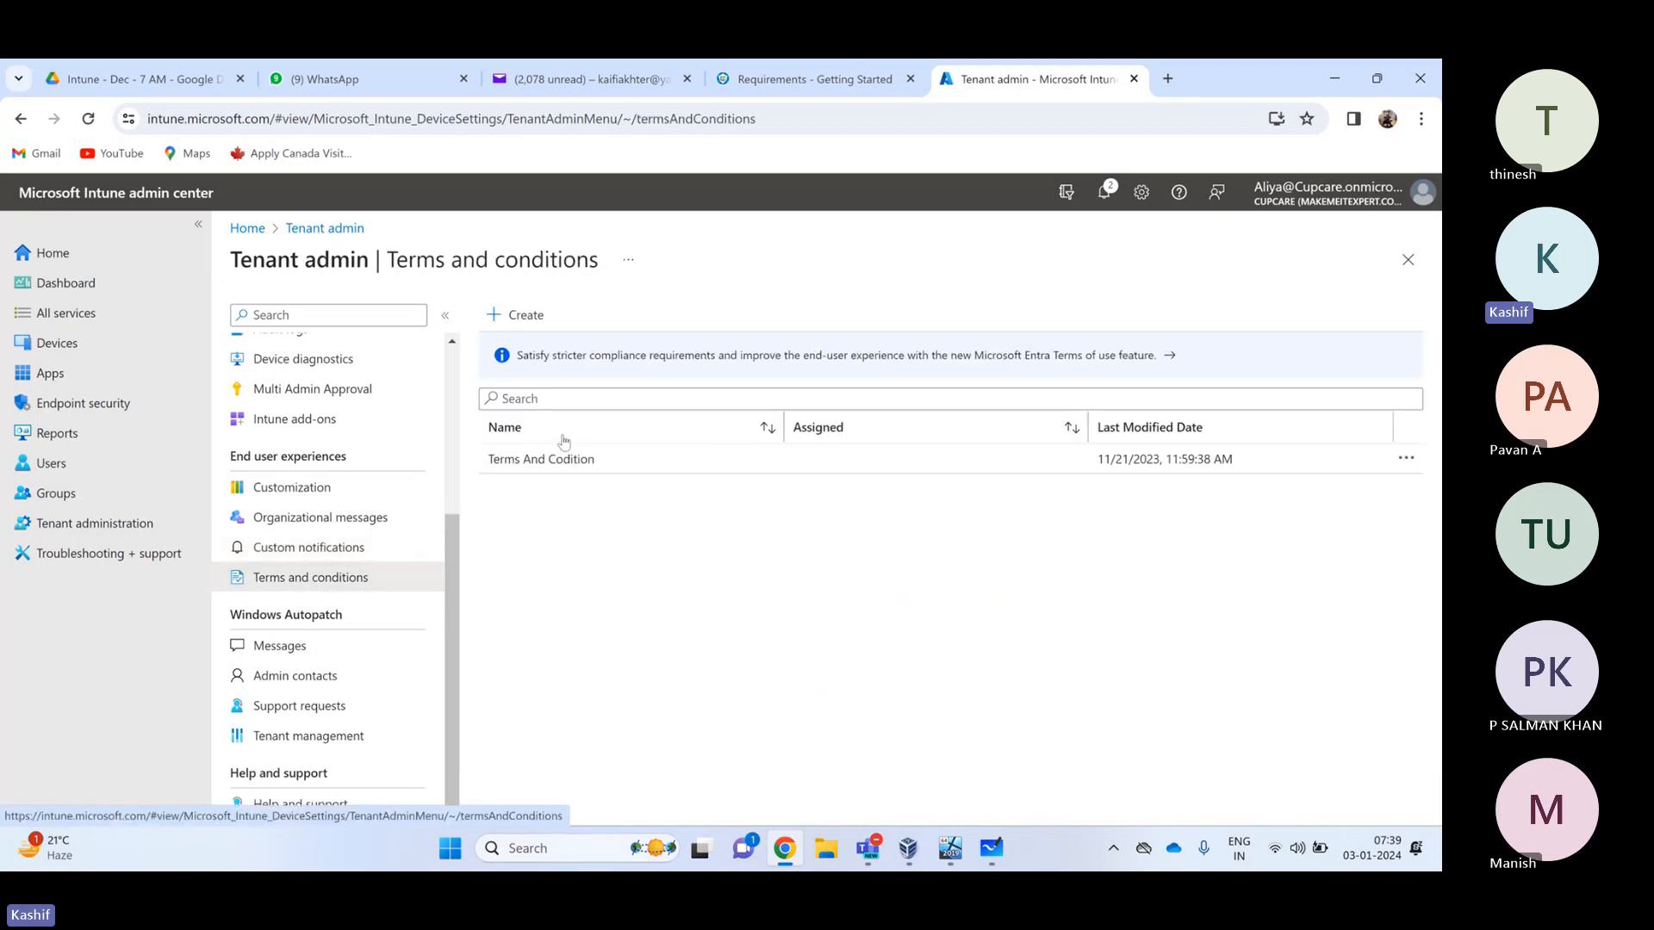
{"action": "left_click", "coordinate": [541, 317]}
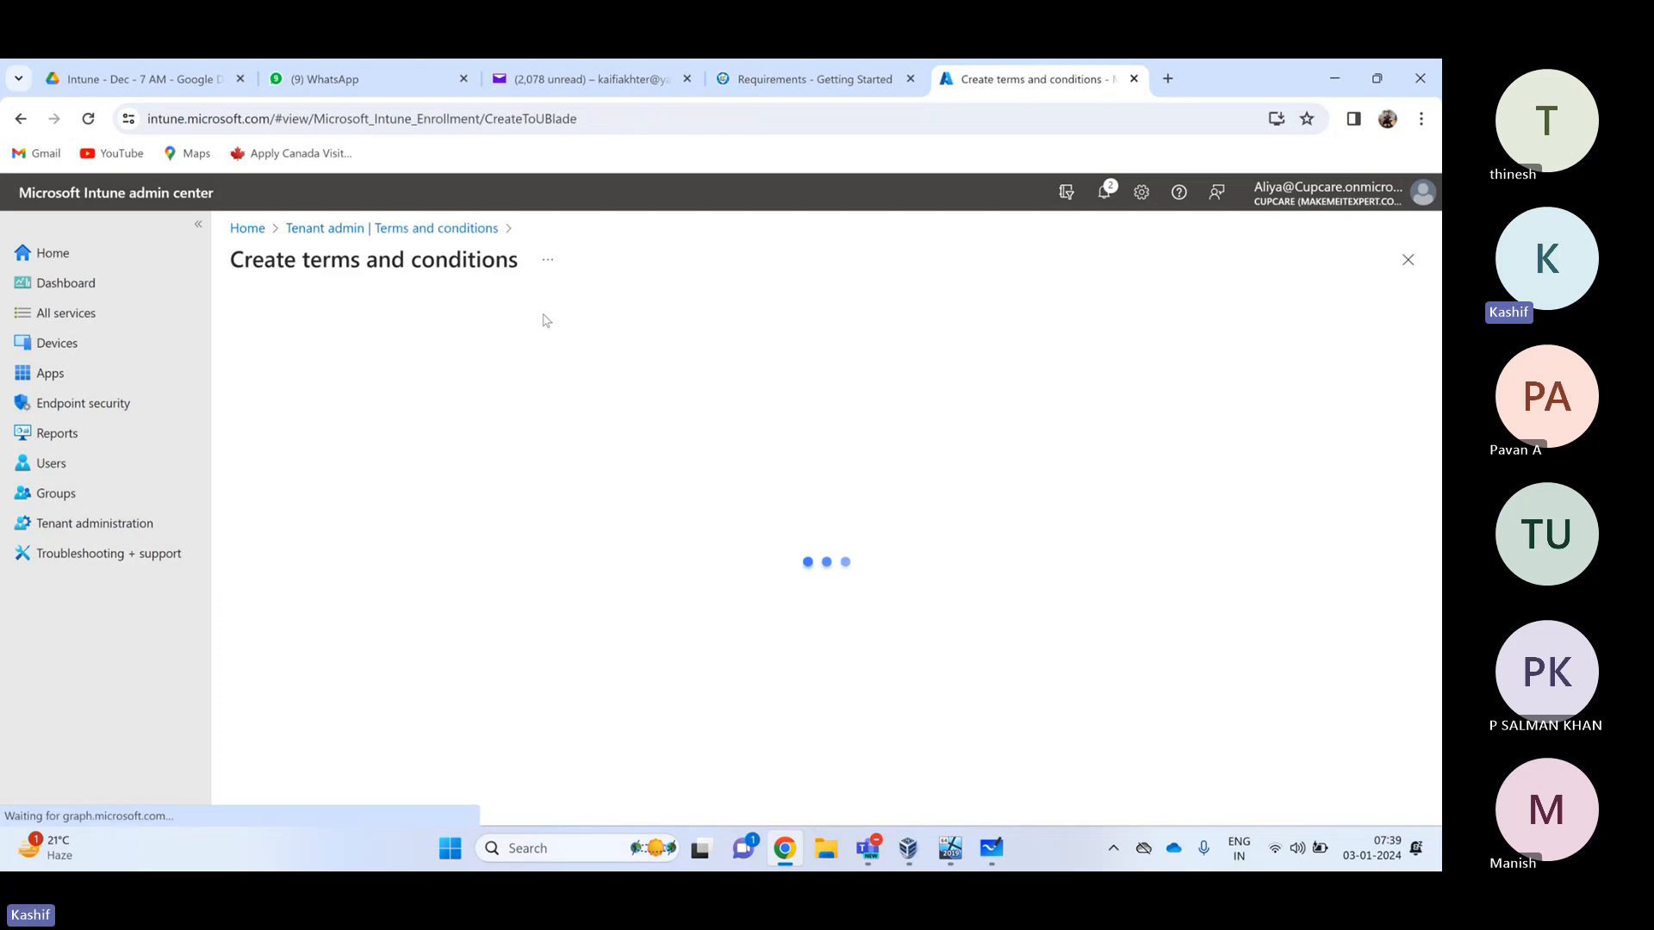
{"action": "type", "text": "asdfasdf"}
{"action": "left_click", "coordinate": [517, 440]}
{"action": "type", "text": "asdfasdf"}
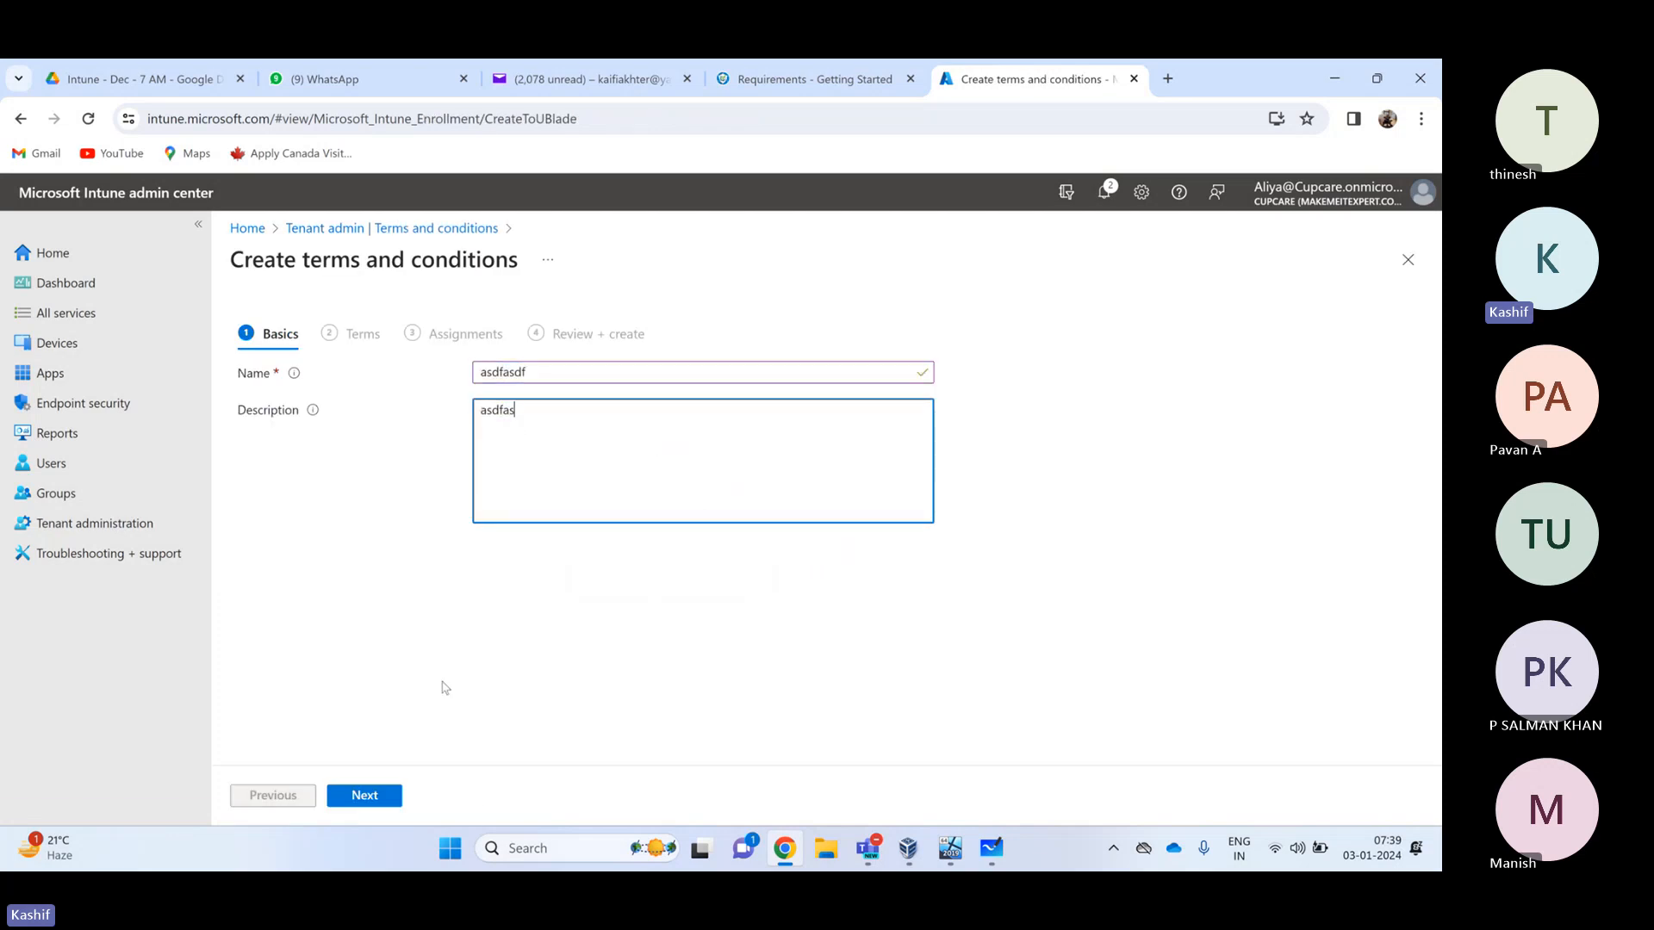
{"action": "left_click", "coordinate": [364, 795]}
Enter asdf as the title, terms and summary of the new terms and conditions, and discard the unsaved entry
{"action": "left_click", "coordinate": [546, 417]}
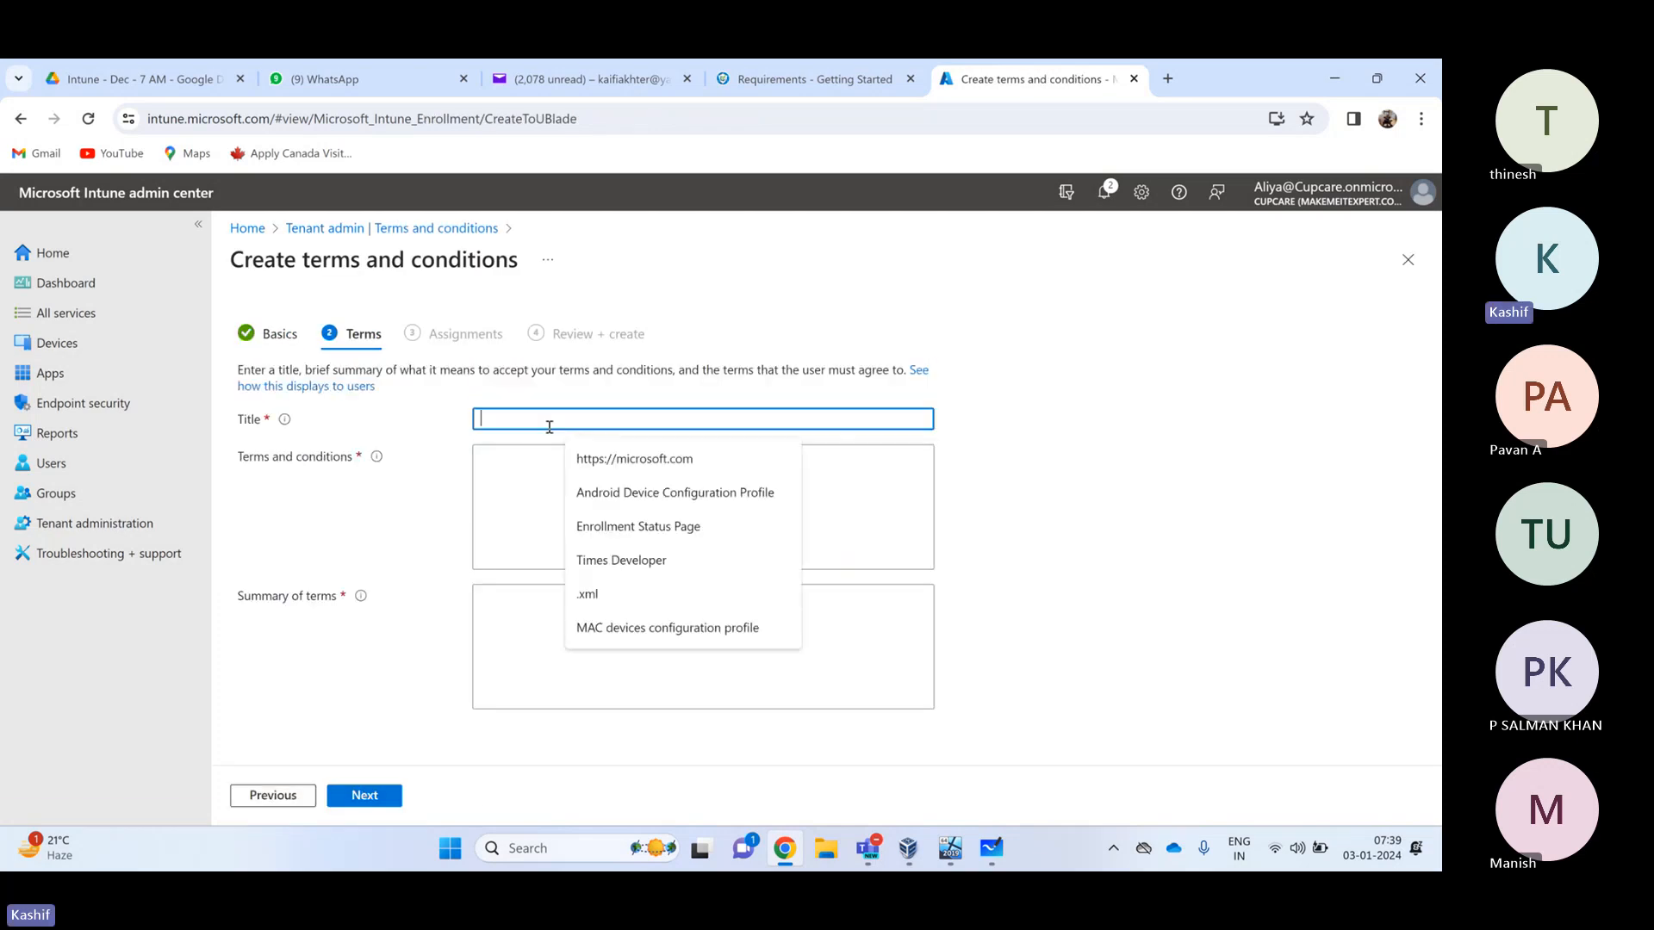
{"action": "left_click", "coordinate": [546, 451]}
{"action": "type", "text": "asdf"}
{"action": "left_click", "coordinate": [546, 419]}
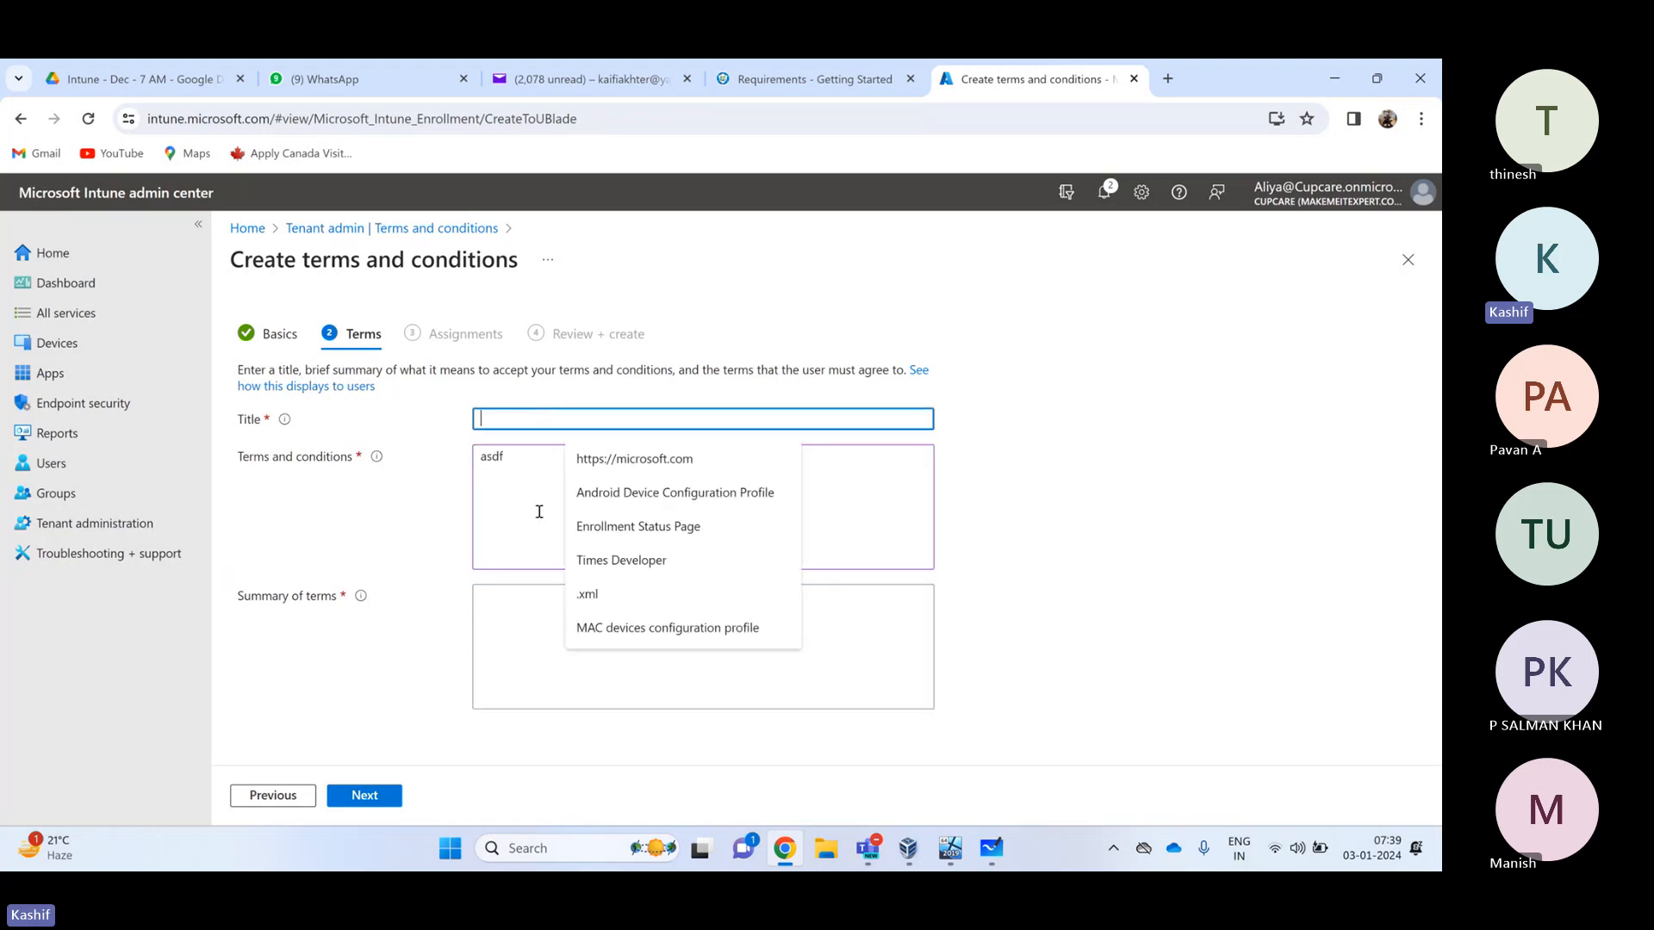
{"action": "type", "text": "asdf"}
{"action": "left_click", "coordinate": [537, 628]}
{"action": "type", "text": "asdf"}
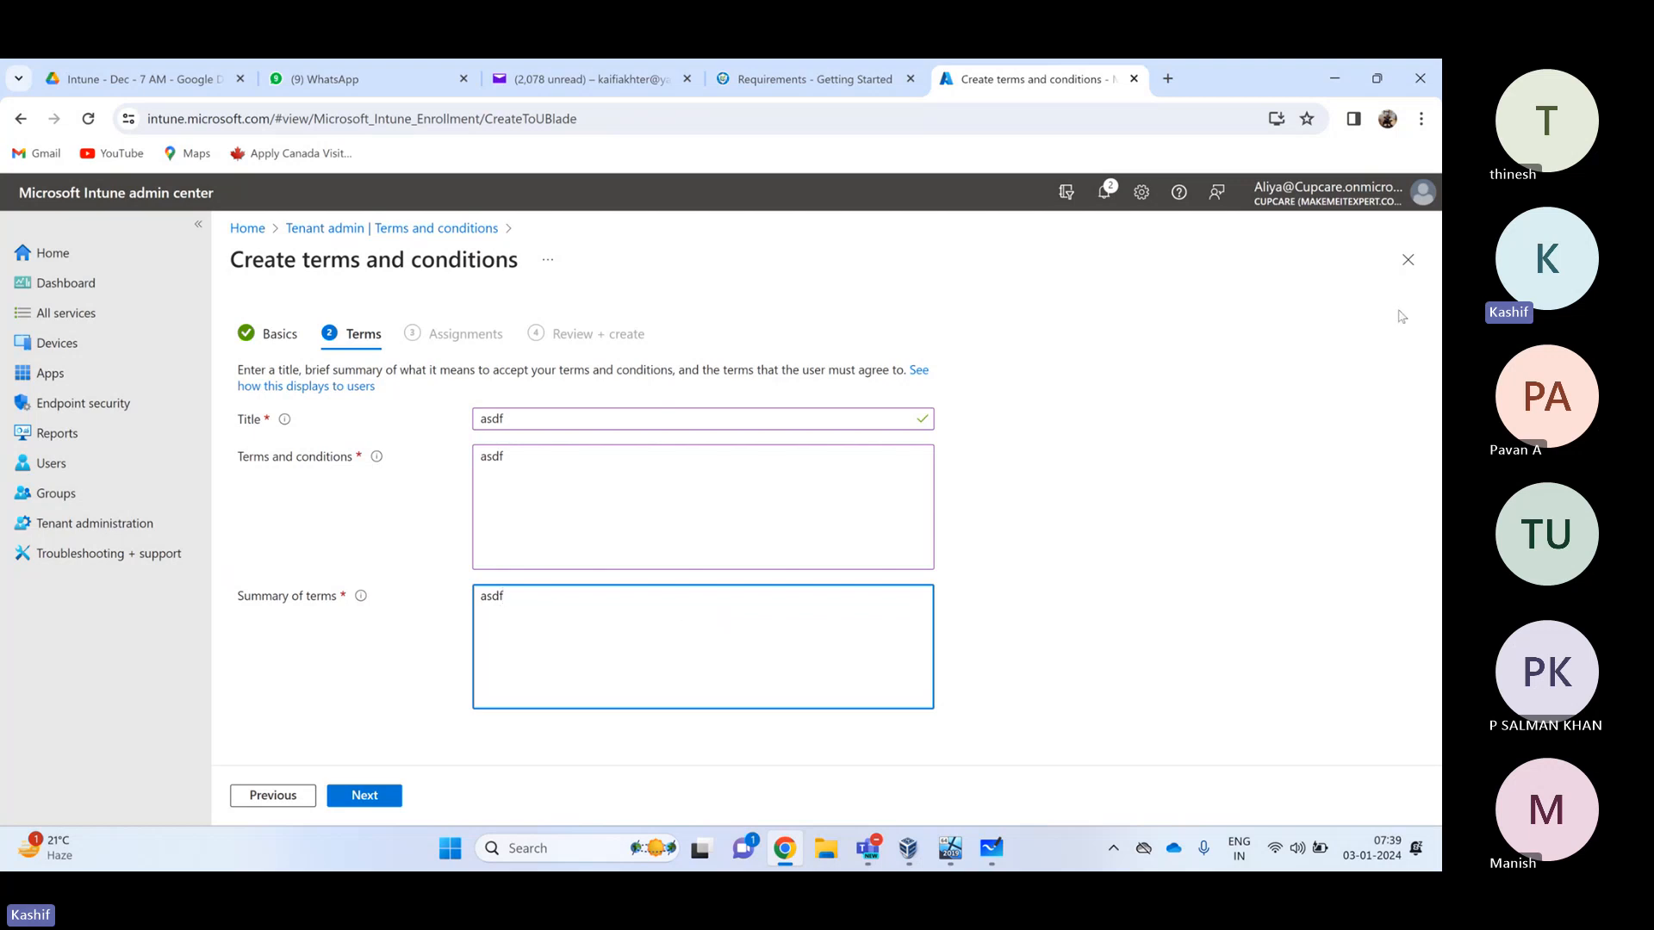
{"action": "left_click", "coordinate": [1407, 259]}
{"action": "left_click", "coordinate": [806, 246]}
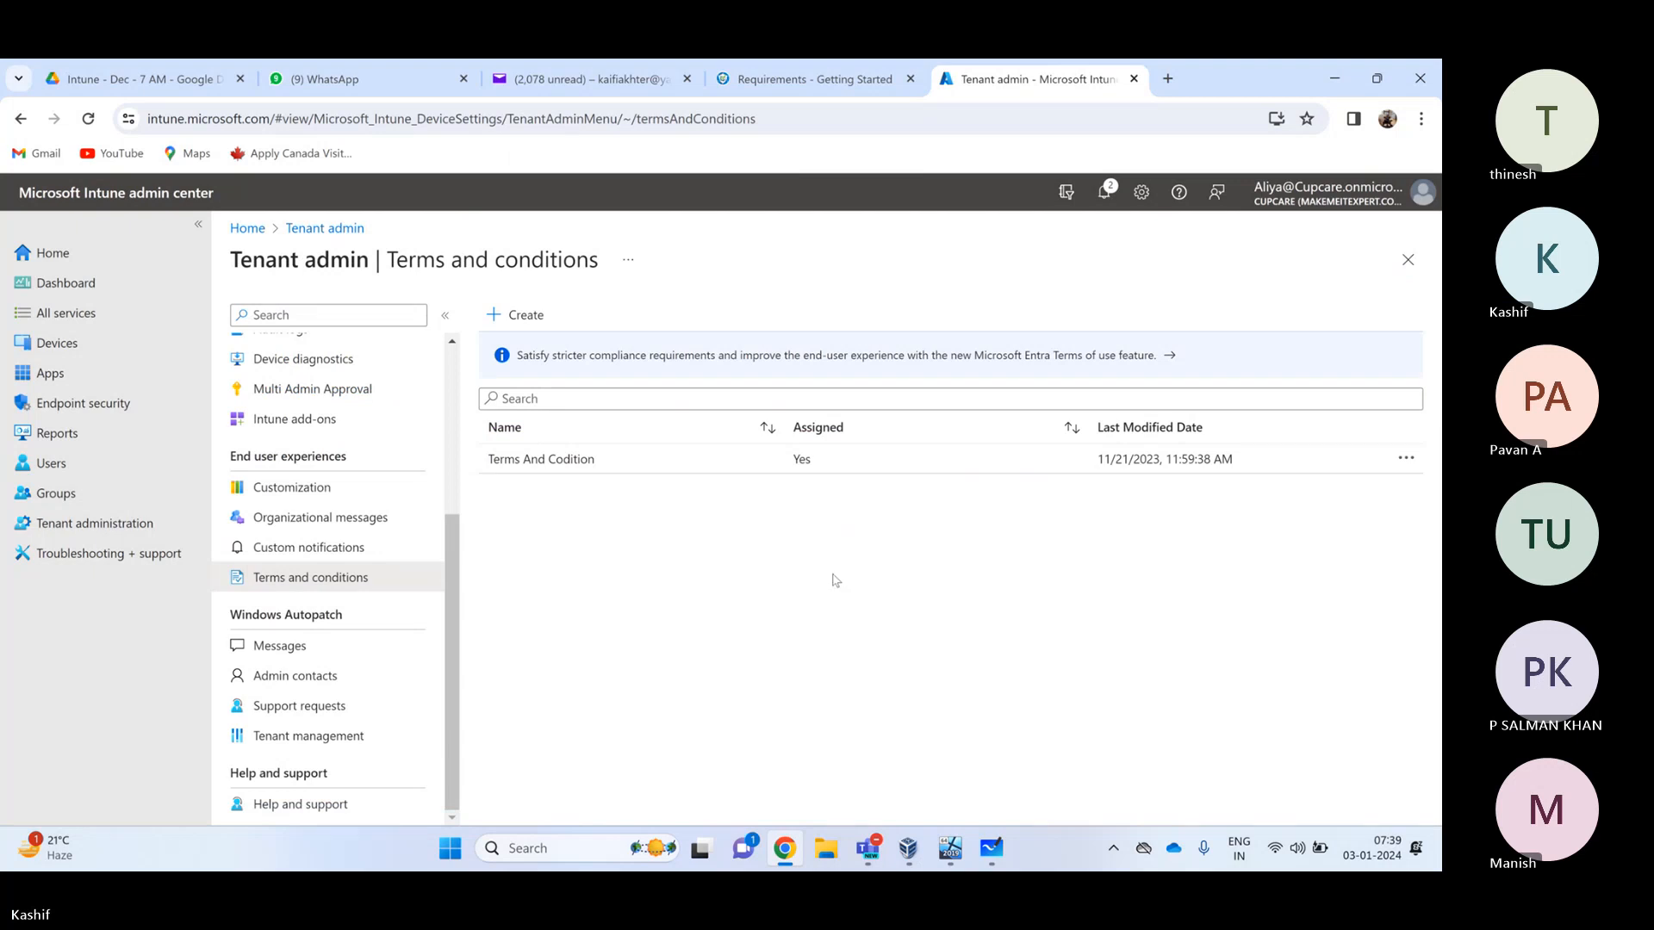
Open the Group Policy analytics page among the device policies
{"action": "scroll", "coordinate": [362, 603], "scroll_direction": "up", "scroll_amount": 1}
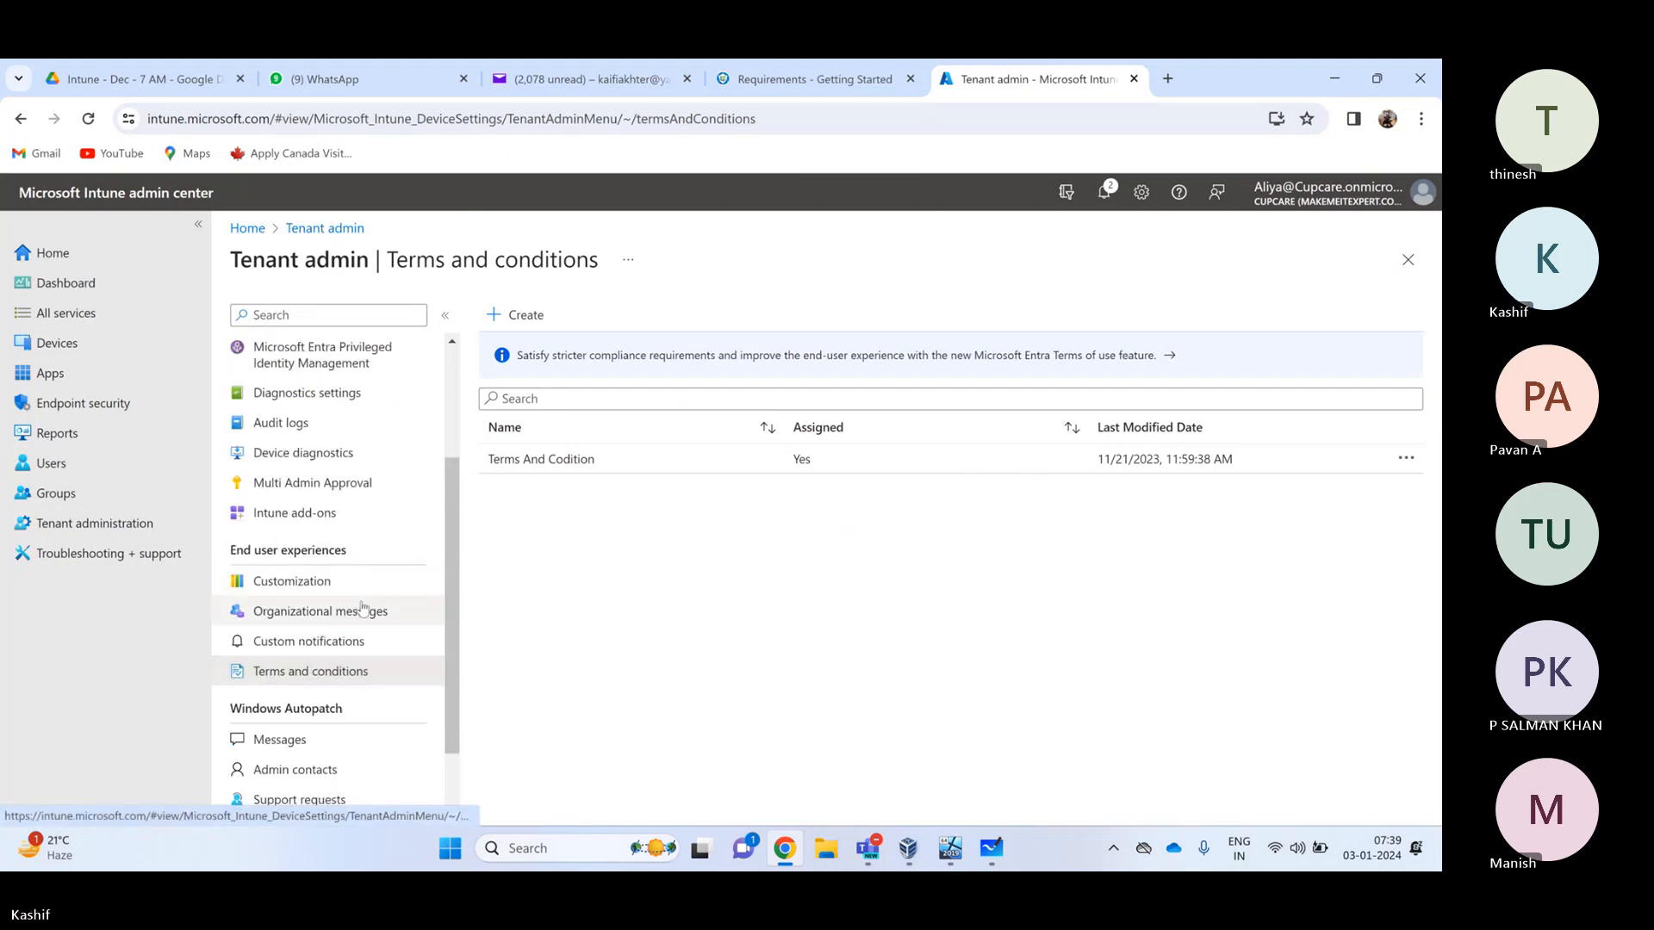
{"action": "scroll", "coordinate": [363, 608], "scroll_direction": "up", "scroll_amount": 2}
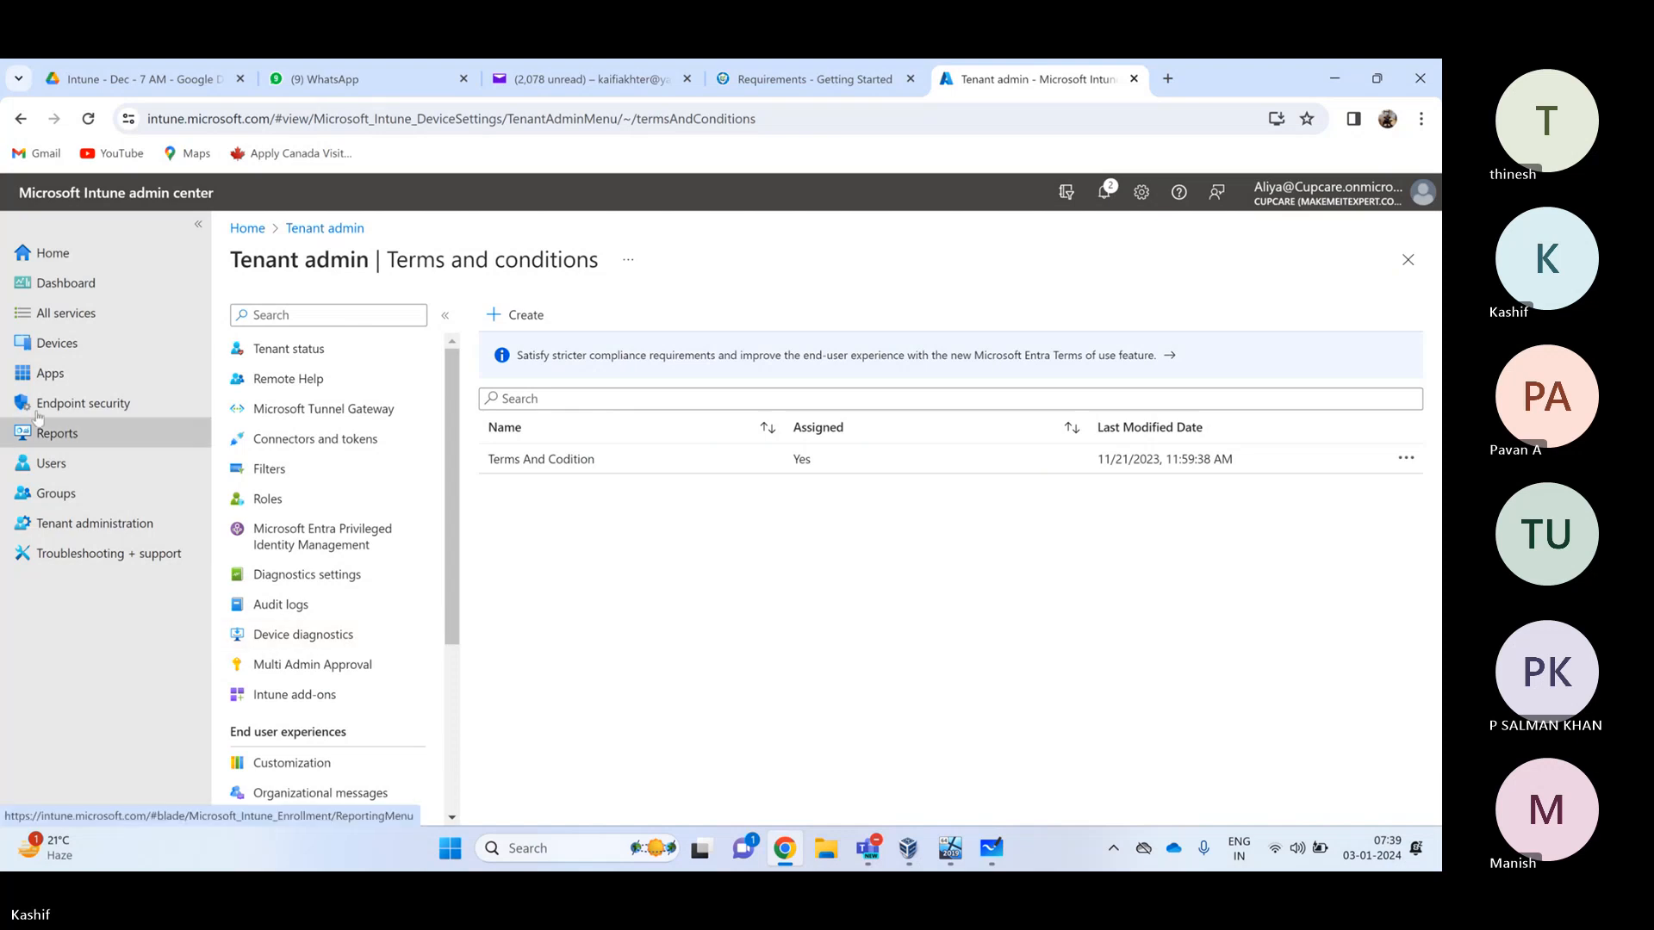
{"action": "left_click", "coordinate": [75, 343]}
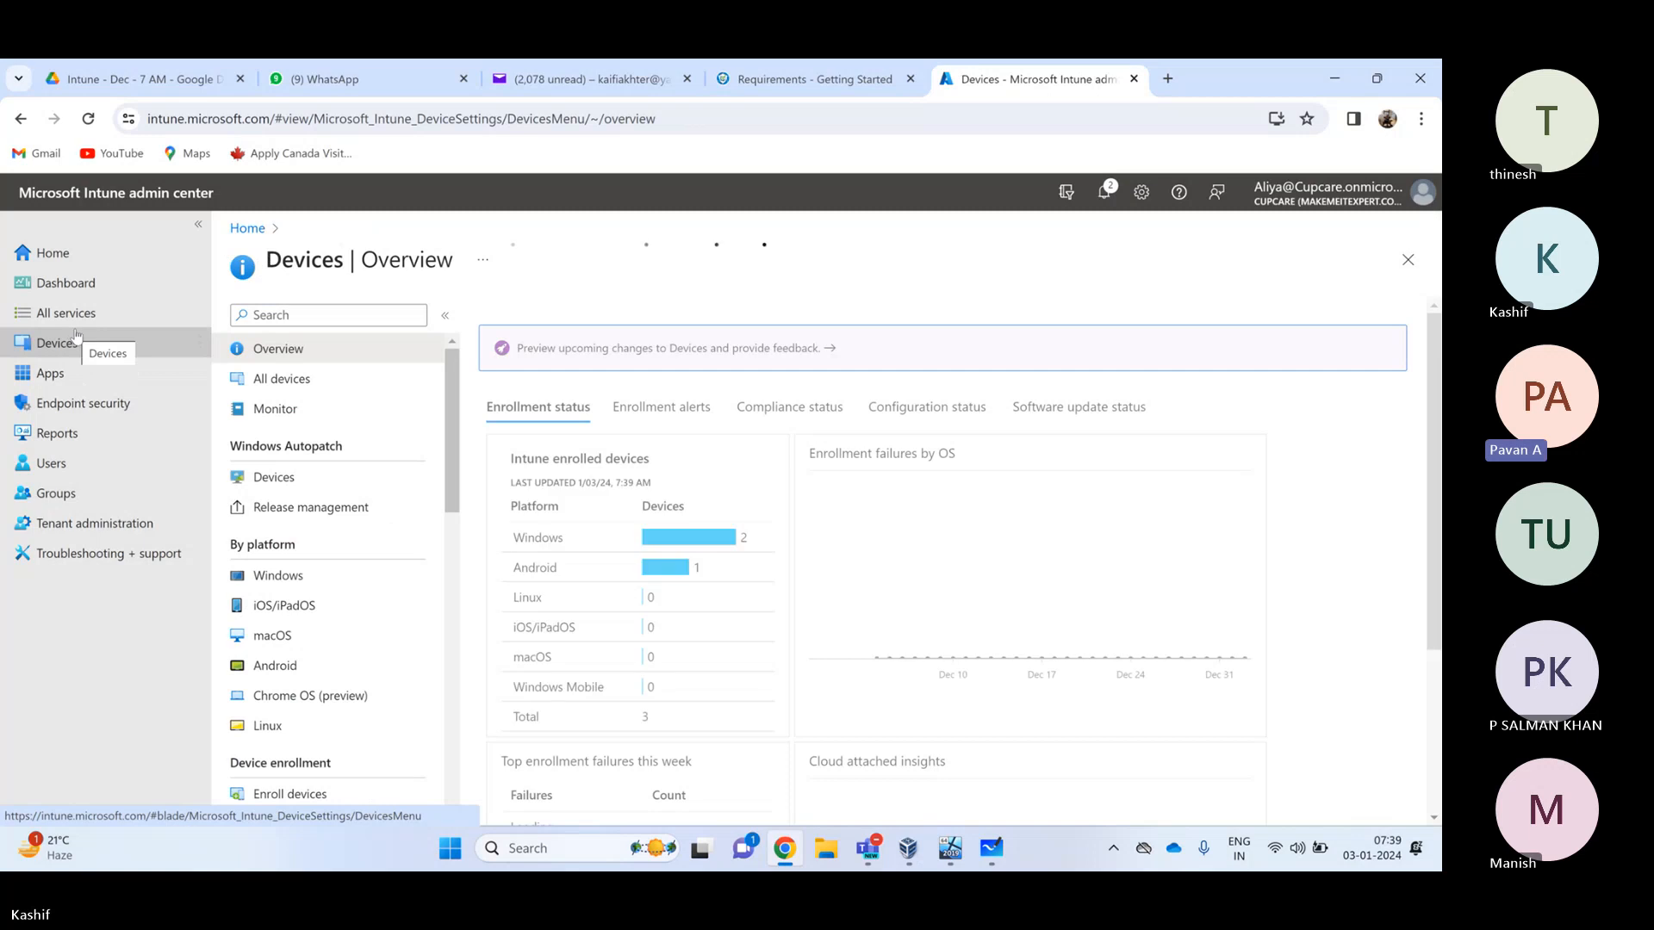
{"action": "scroll", "coordinate": [342, 413], "scroll_direction": "down", "scroll_amount": 2}
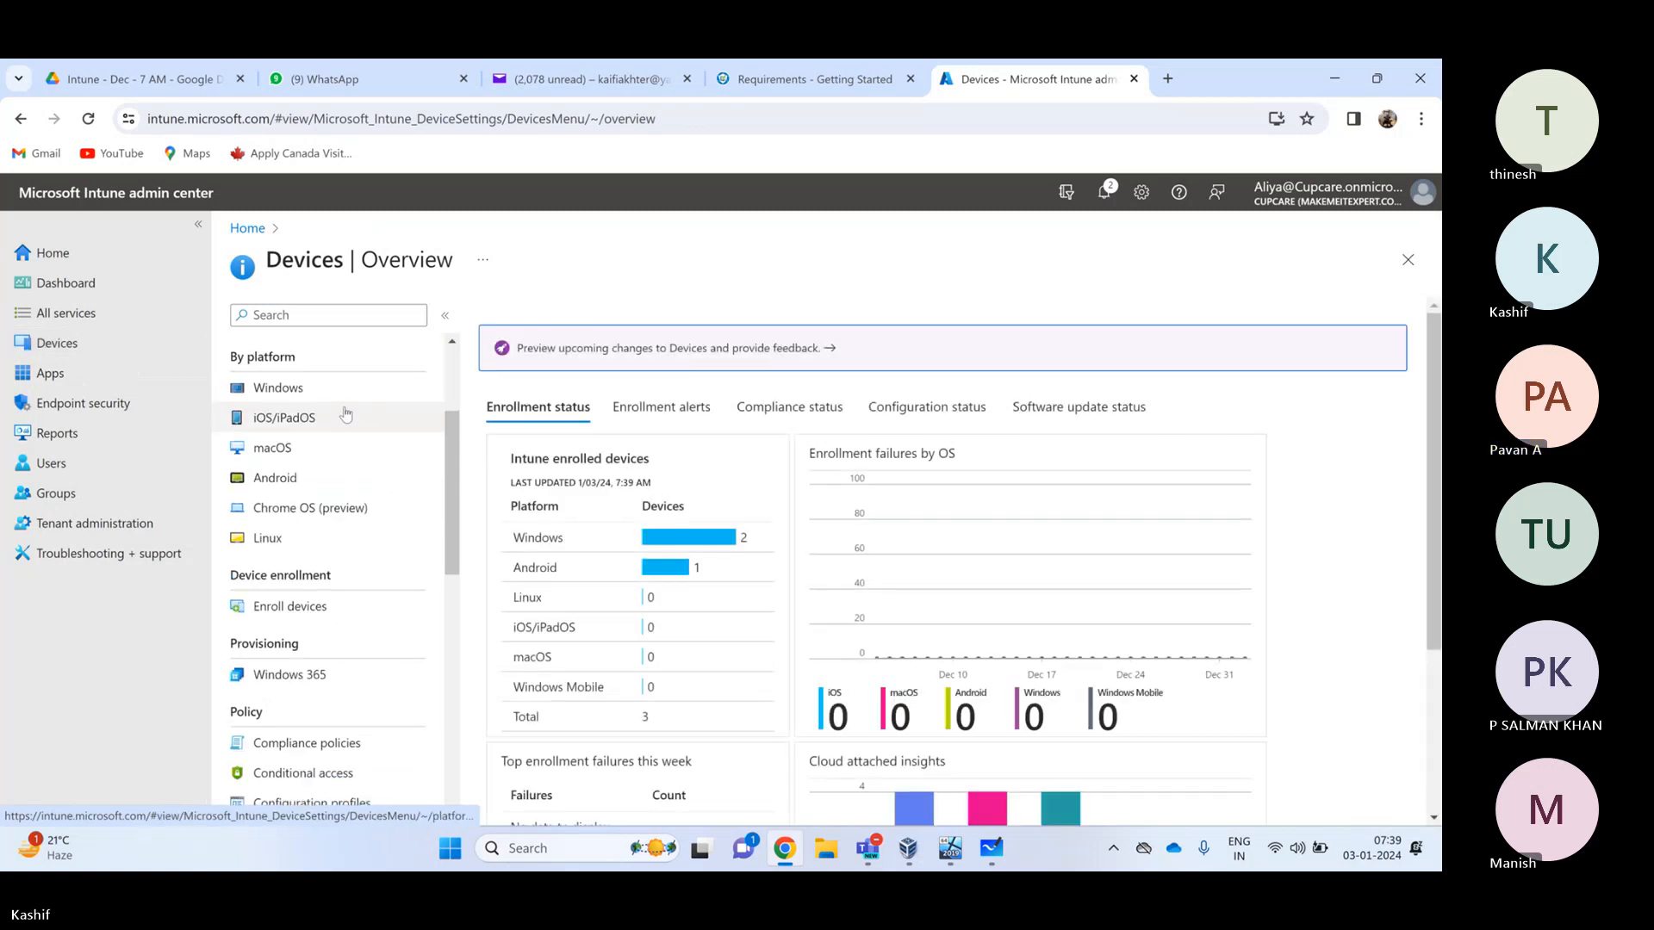
{"action": "scroll", "coordinate": [343, 414], "scroll_direction": "down", "scroll_amount": 1}
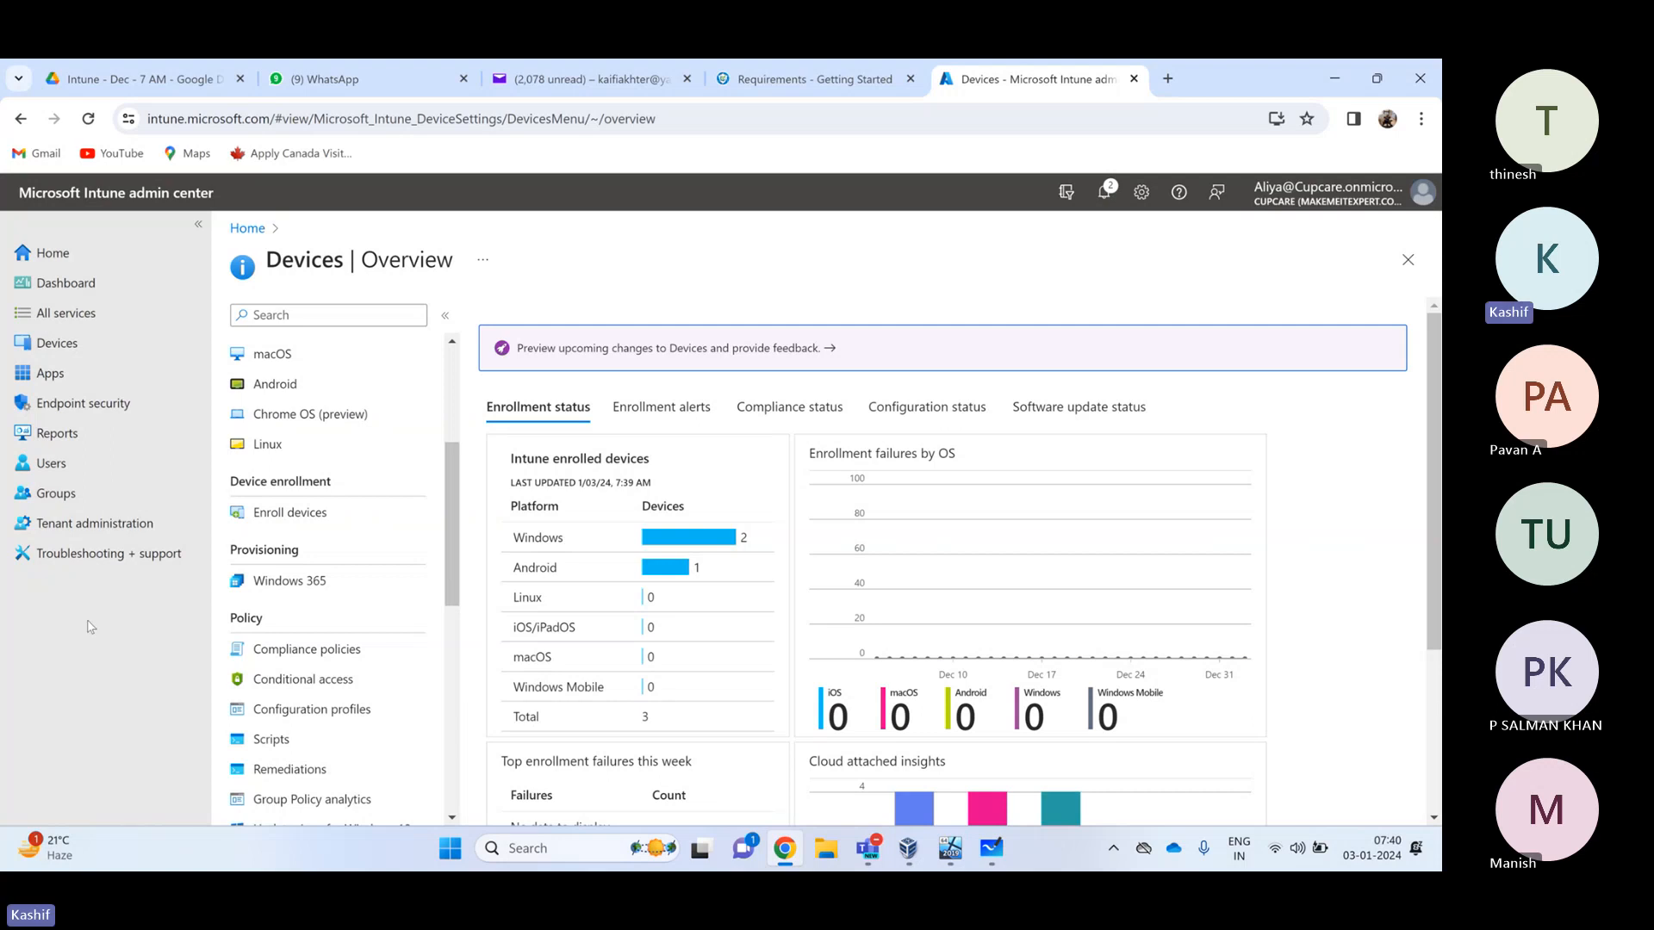
{"action": "scroll", "coordinate": [349, 801], "scroll_direction": "down", "scroll_amount": 1}
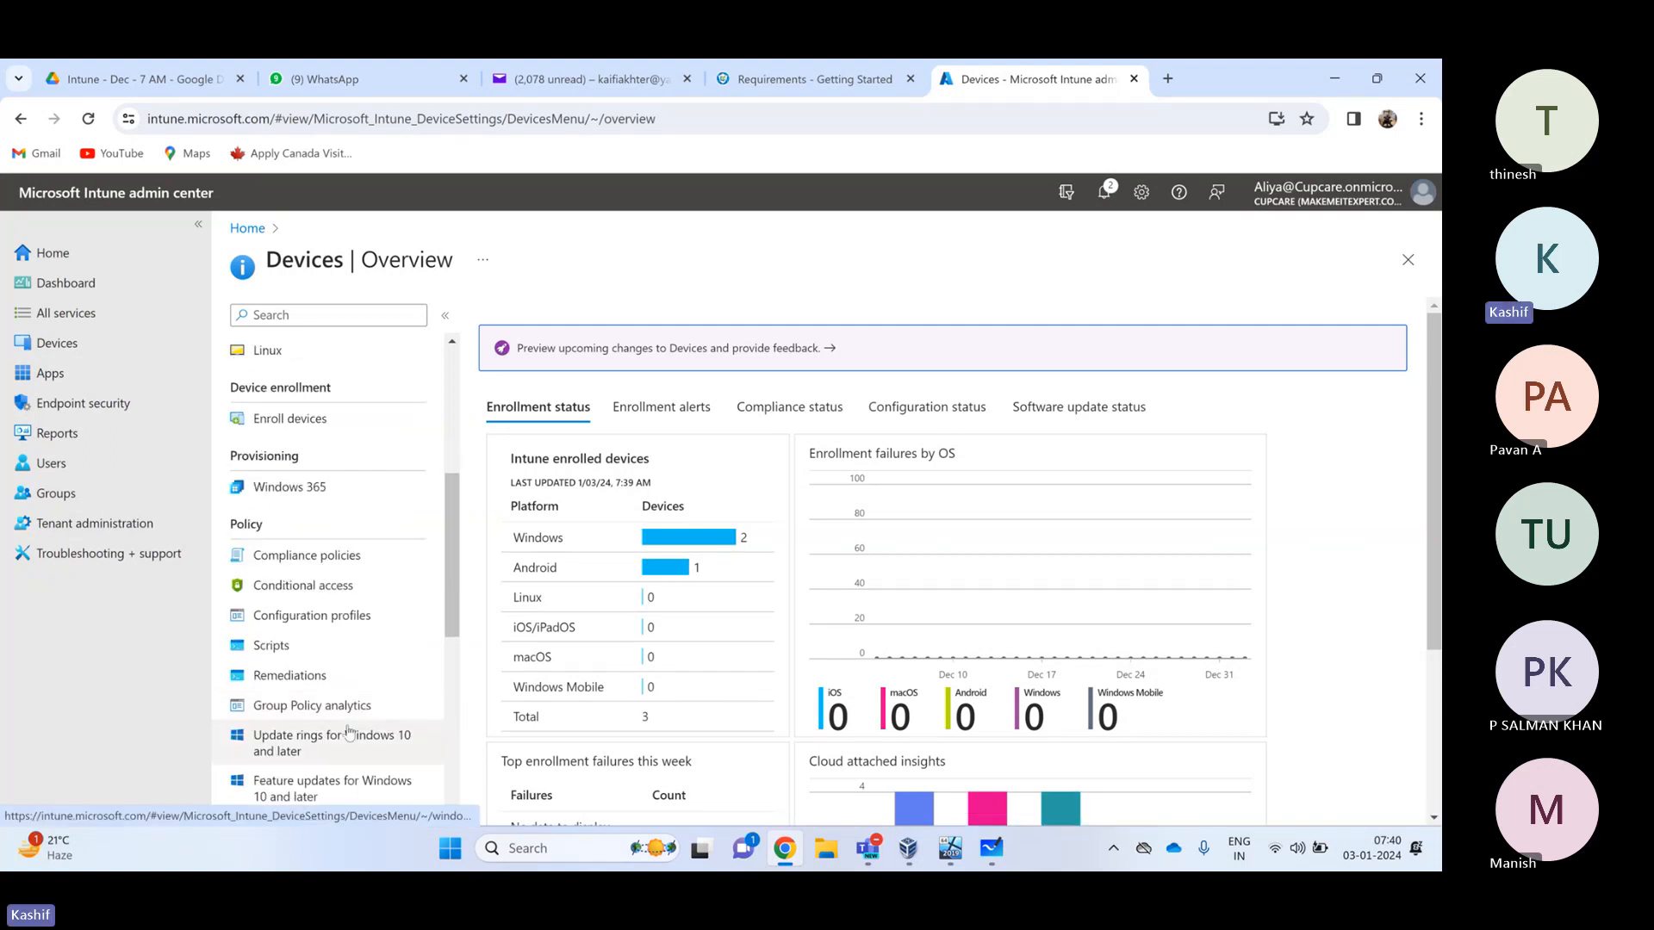
{"action": "left_click", "coordinate": [358, 709]}
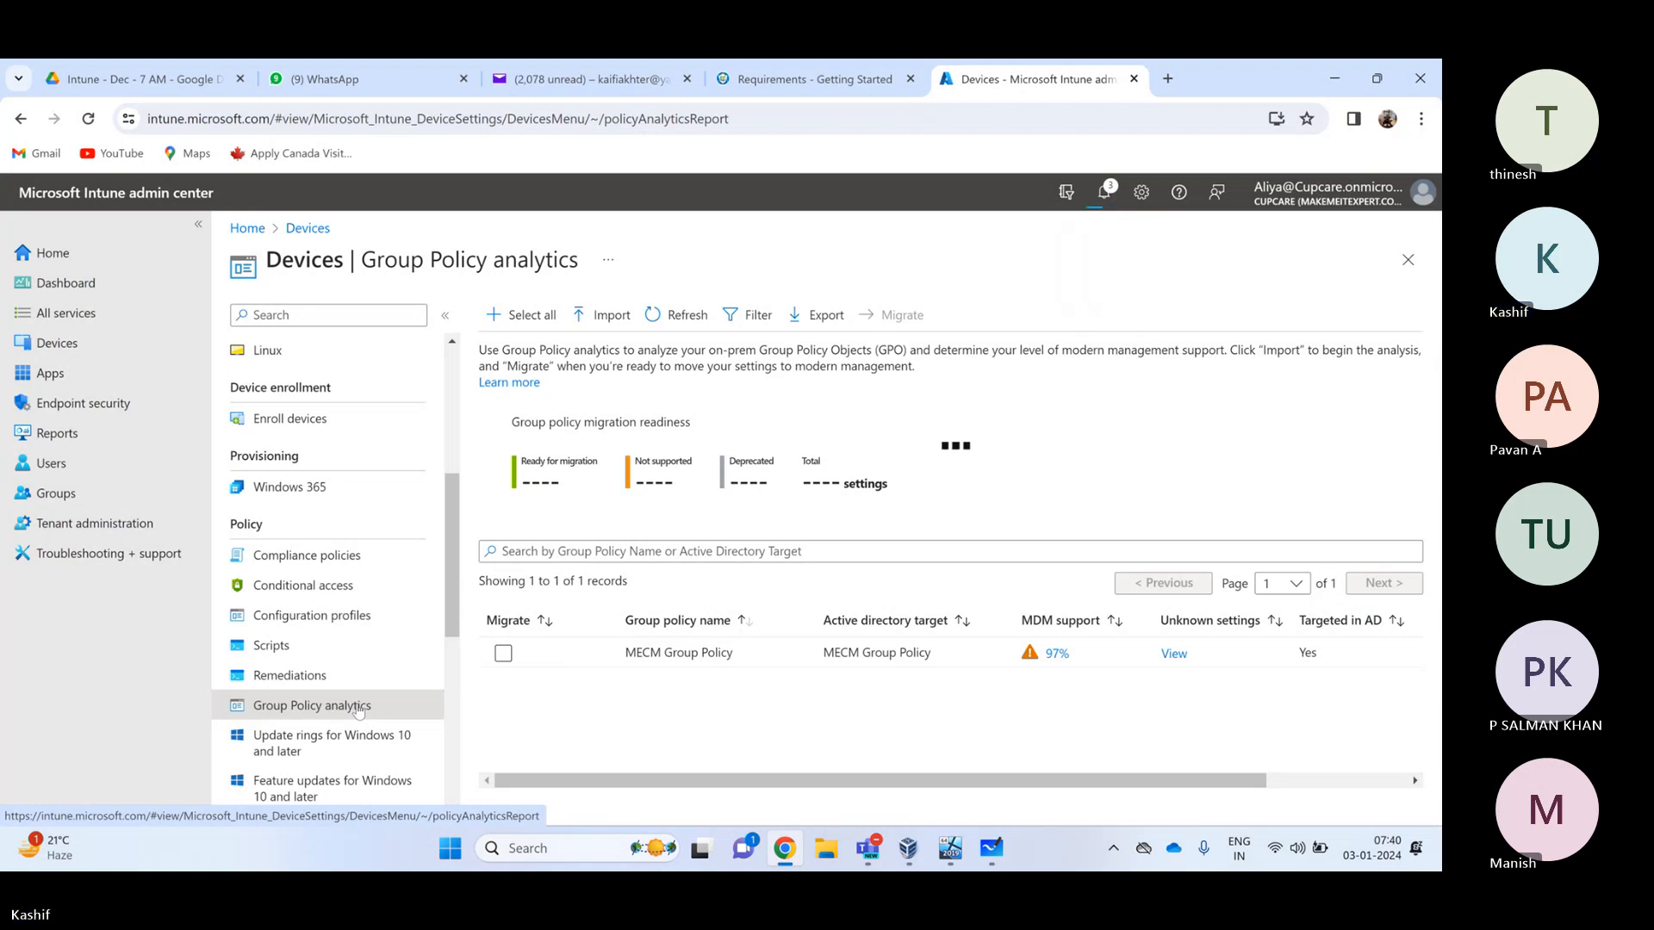
Delete the imported MECM Group Policy entry from Group Policy analytics and confirm the deletion
{"action": "left_click", "coordinate": [503, 654]}
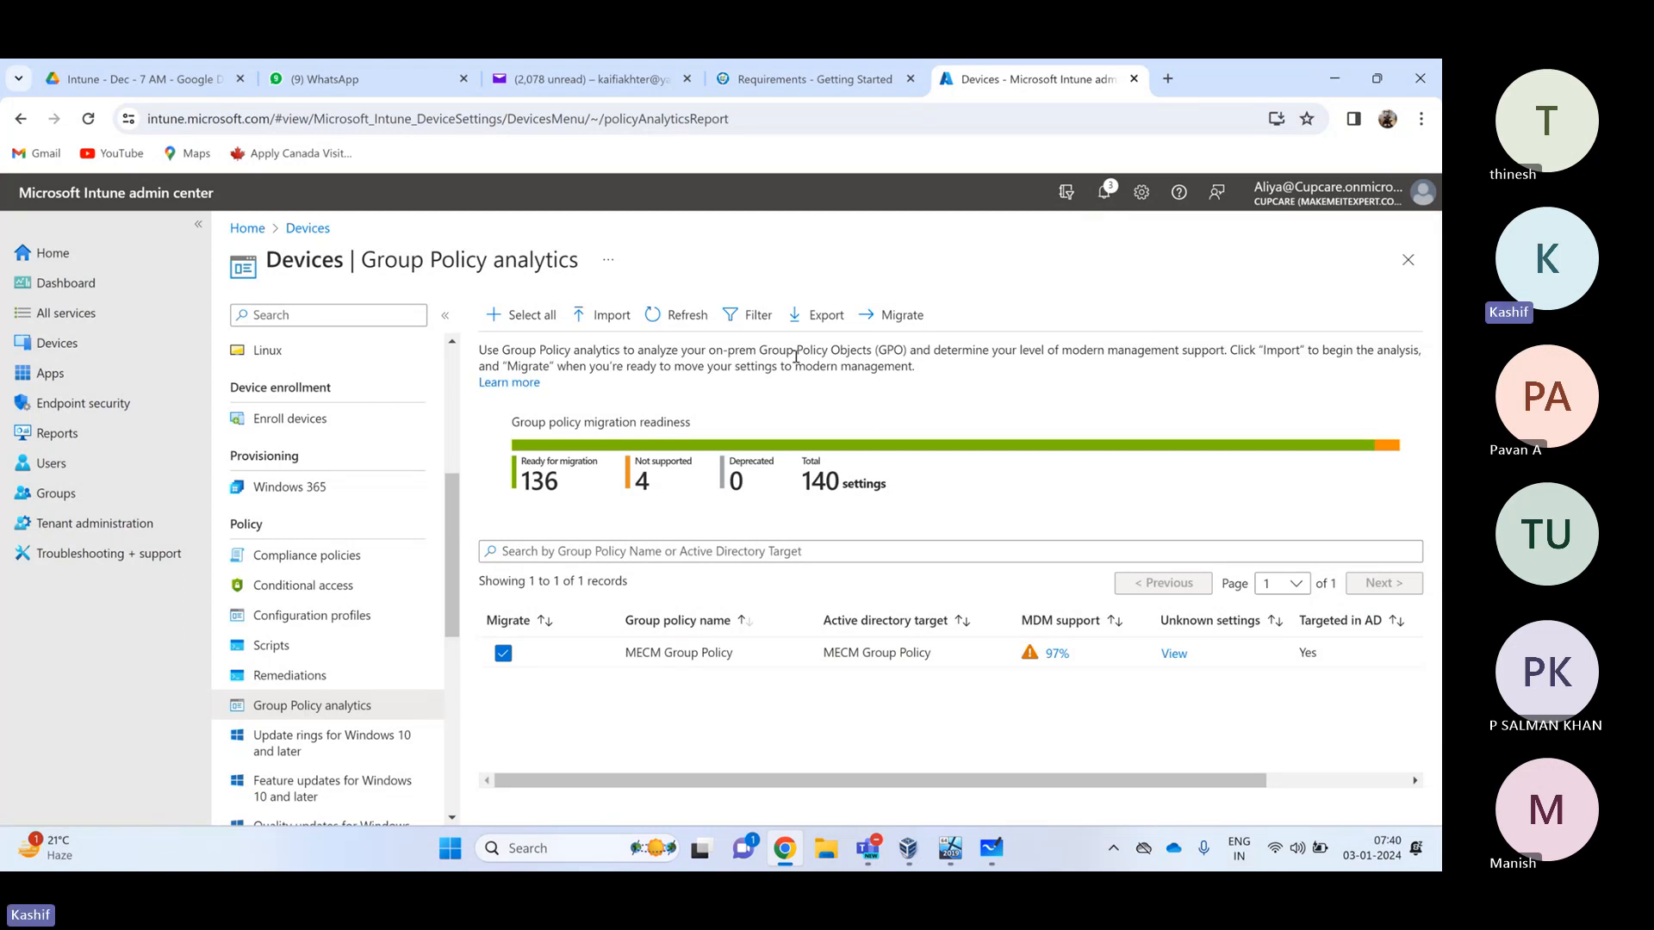
{"action": "left_click_drag", "start_coordinate": [833, 780], "coordinate": [976, 781]}
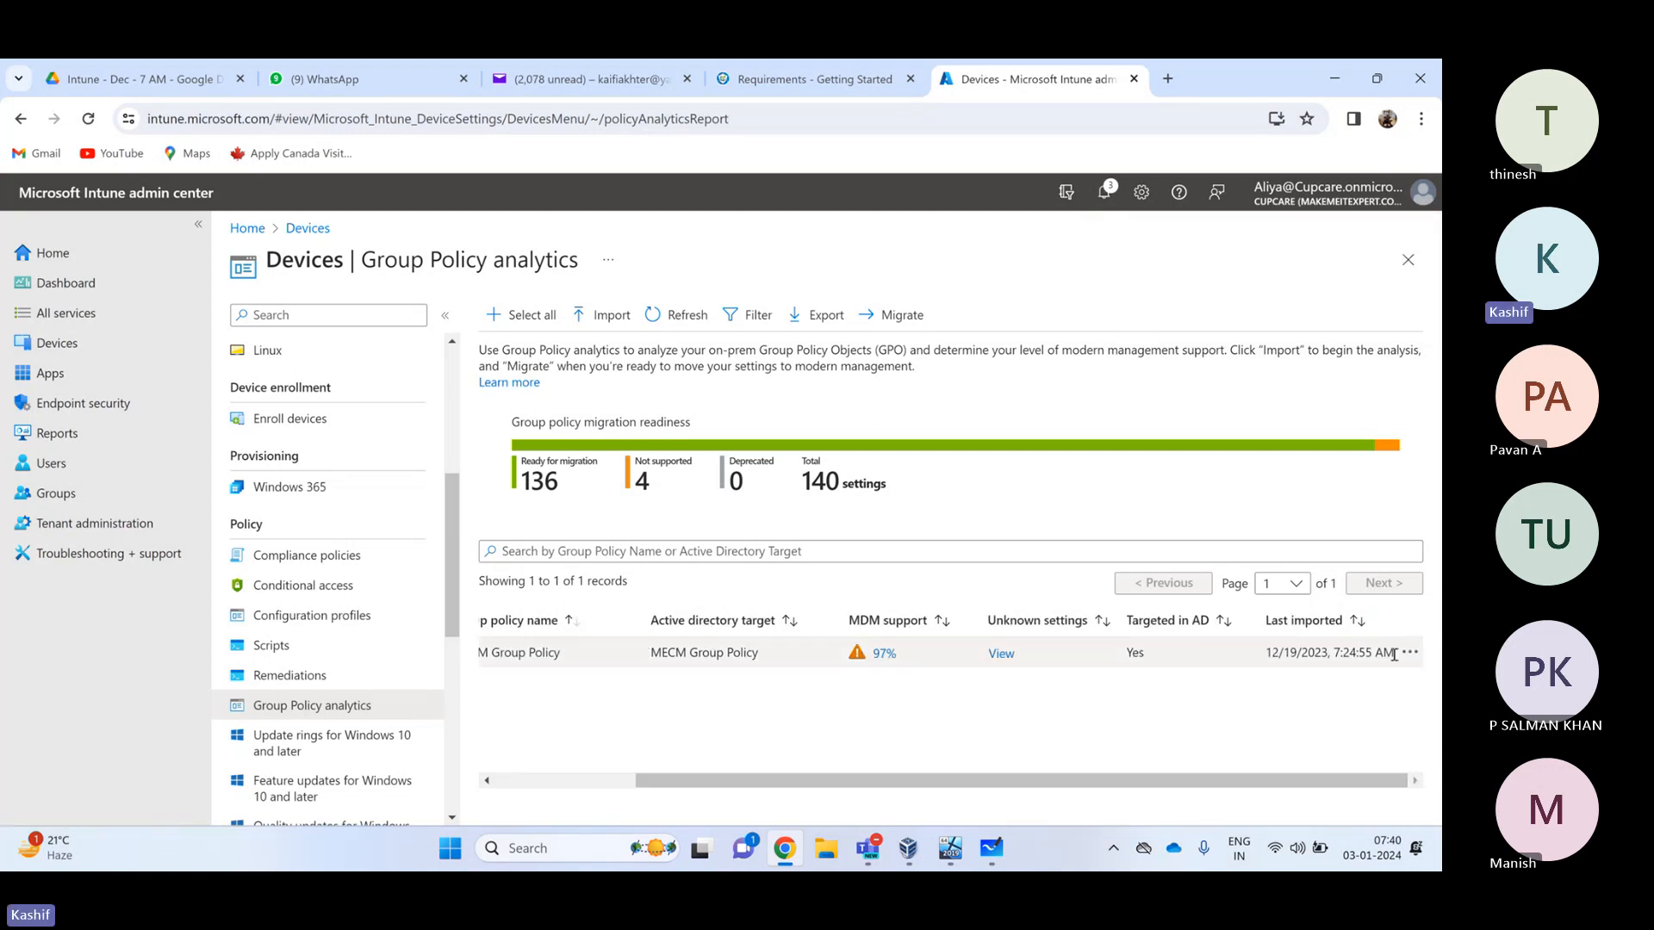
{"action": "left_click", "coordinate": [1410, 652]}
{"action": "left_click", "coordinate": [1371, 658]}
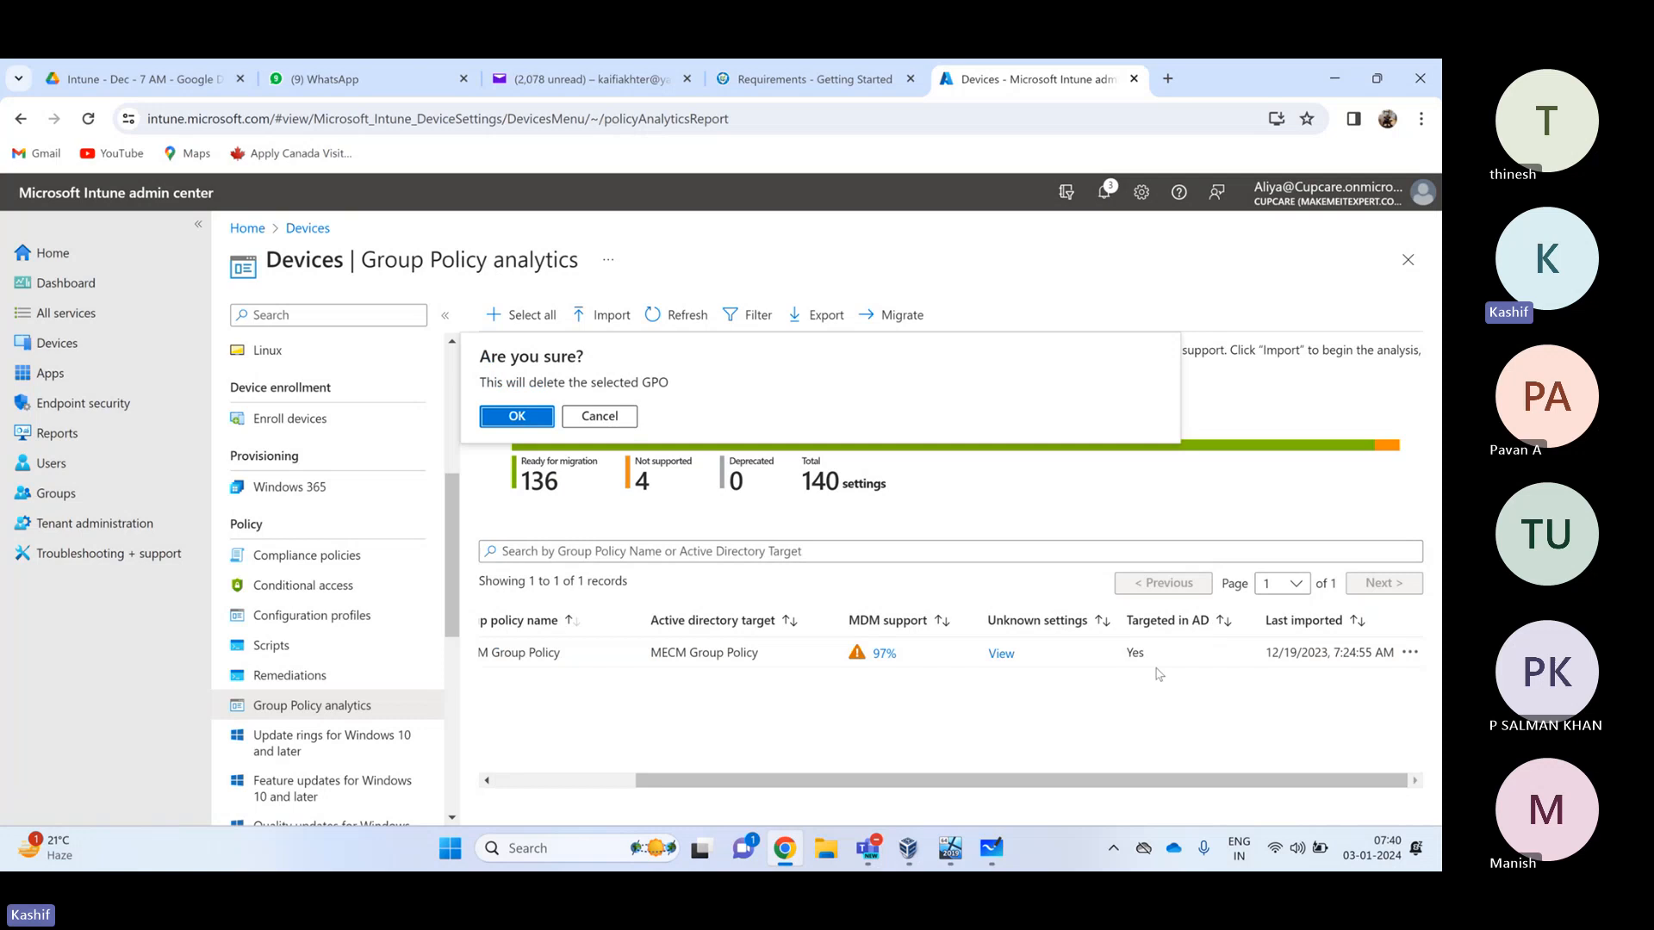
{"action": "left_click", "coordinate": [517, 417]}
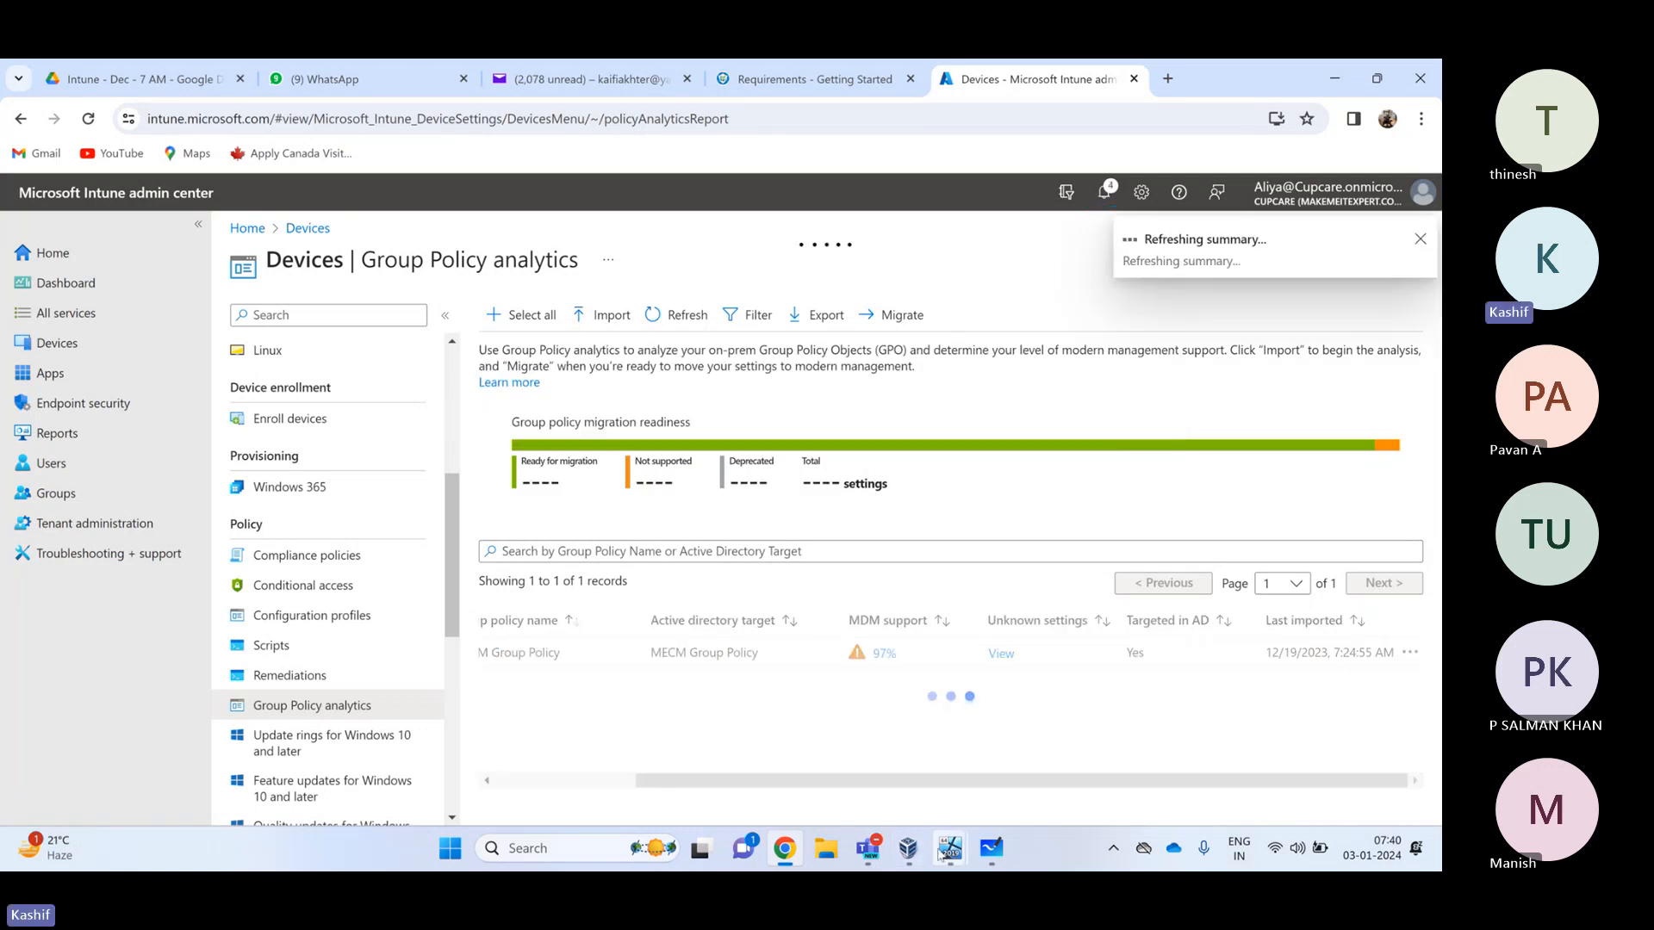
Switch to the Domain virtual machine in VirtualBox and launch Group Policy Management on its server
{"action": "mouse_move", "coordinate": [941, 854]}
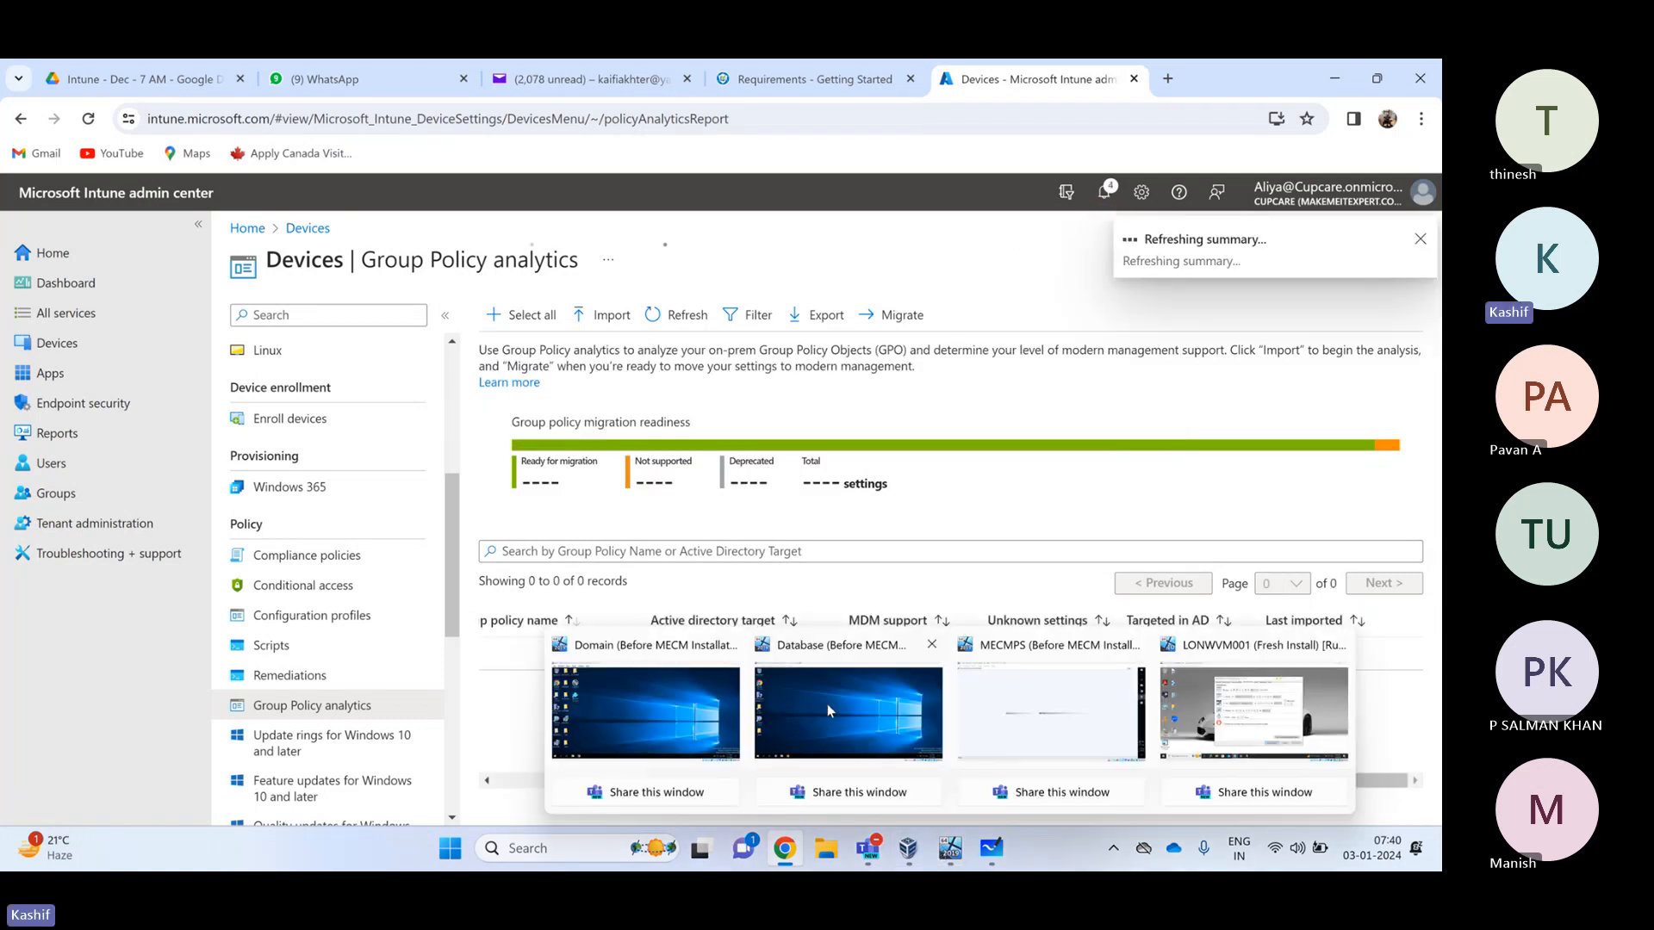
{"action": "left_click", "coordinate": [646, 712]}
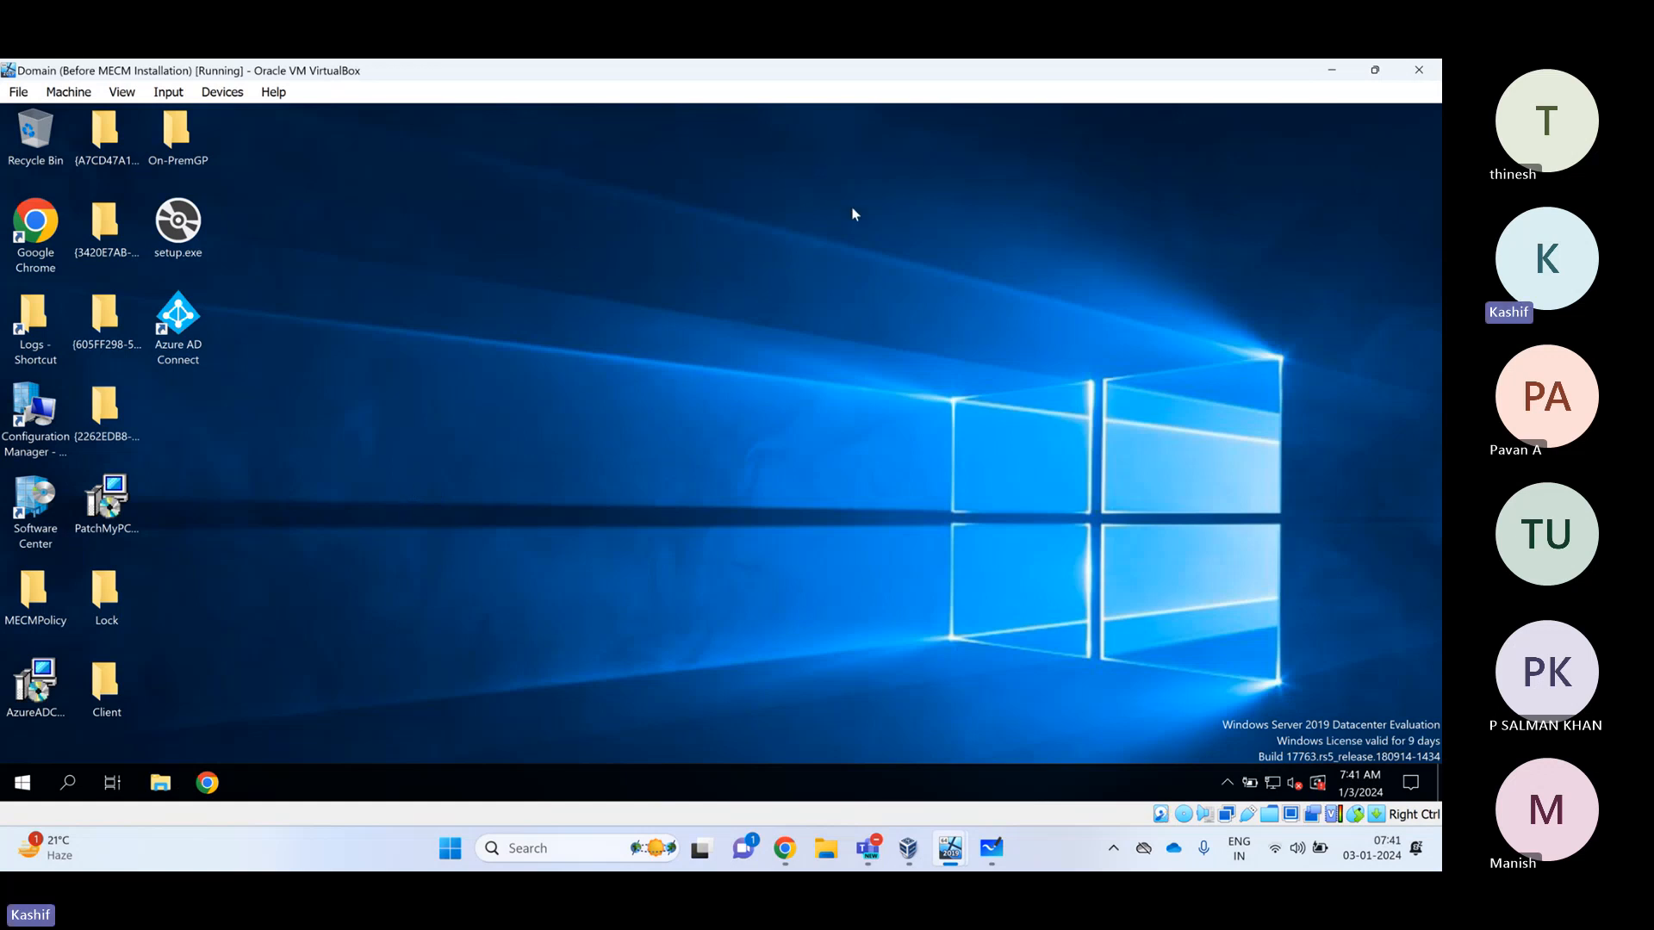
{"action": "left_click_drag", "start_coordinate": [545, 172], "coordinate": [1117, 484]}
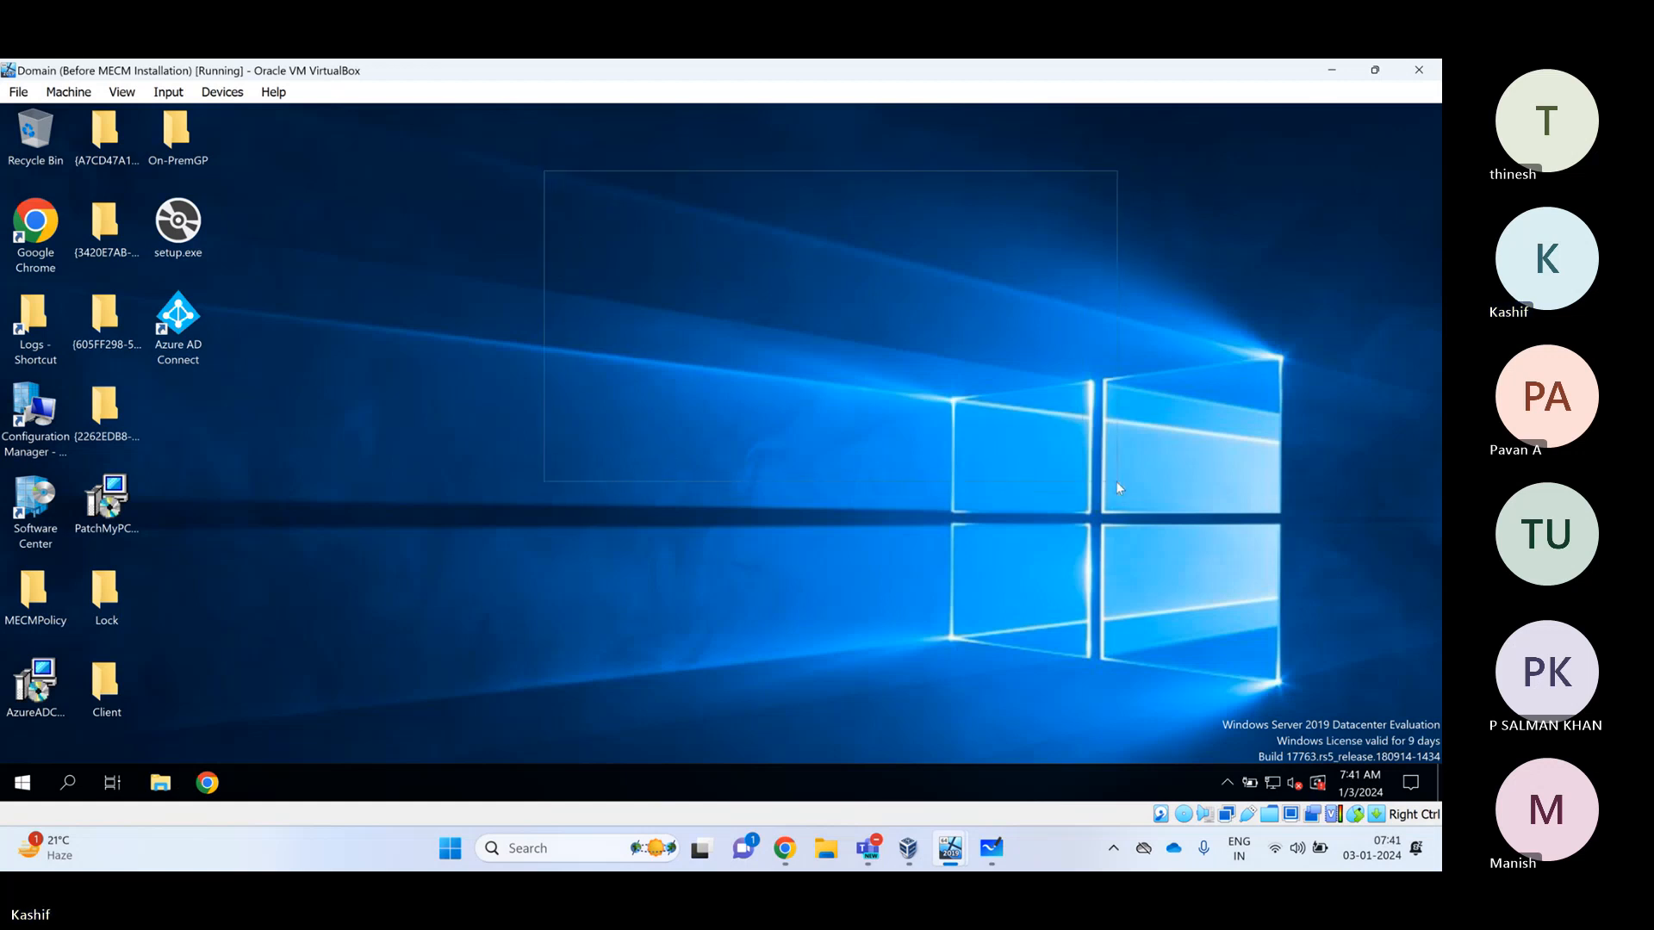
{"action": "left_click_drag", "start_coordinate": [576, 214], "coordinate": [956, 364]}
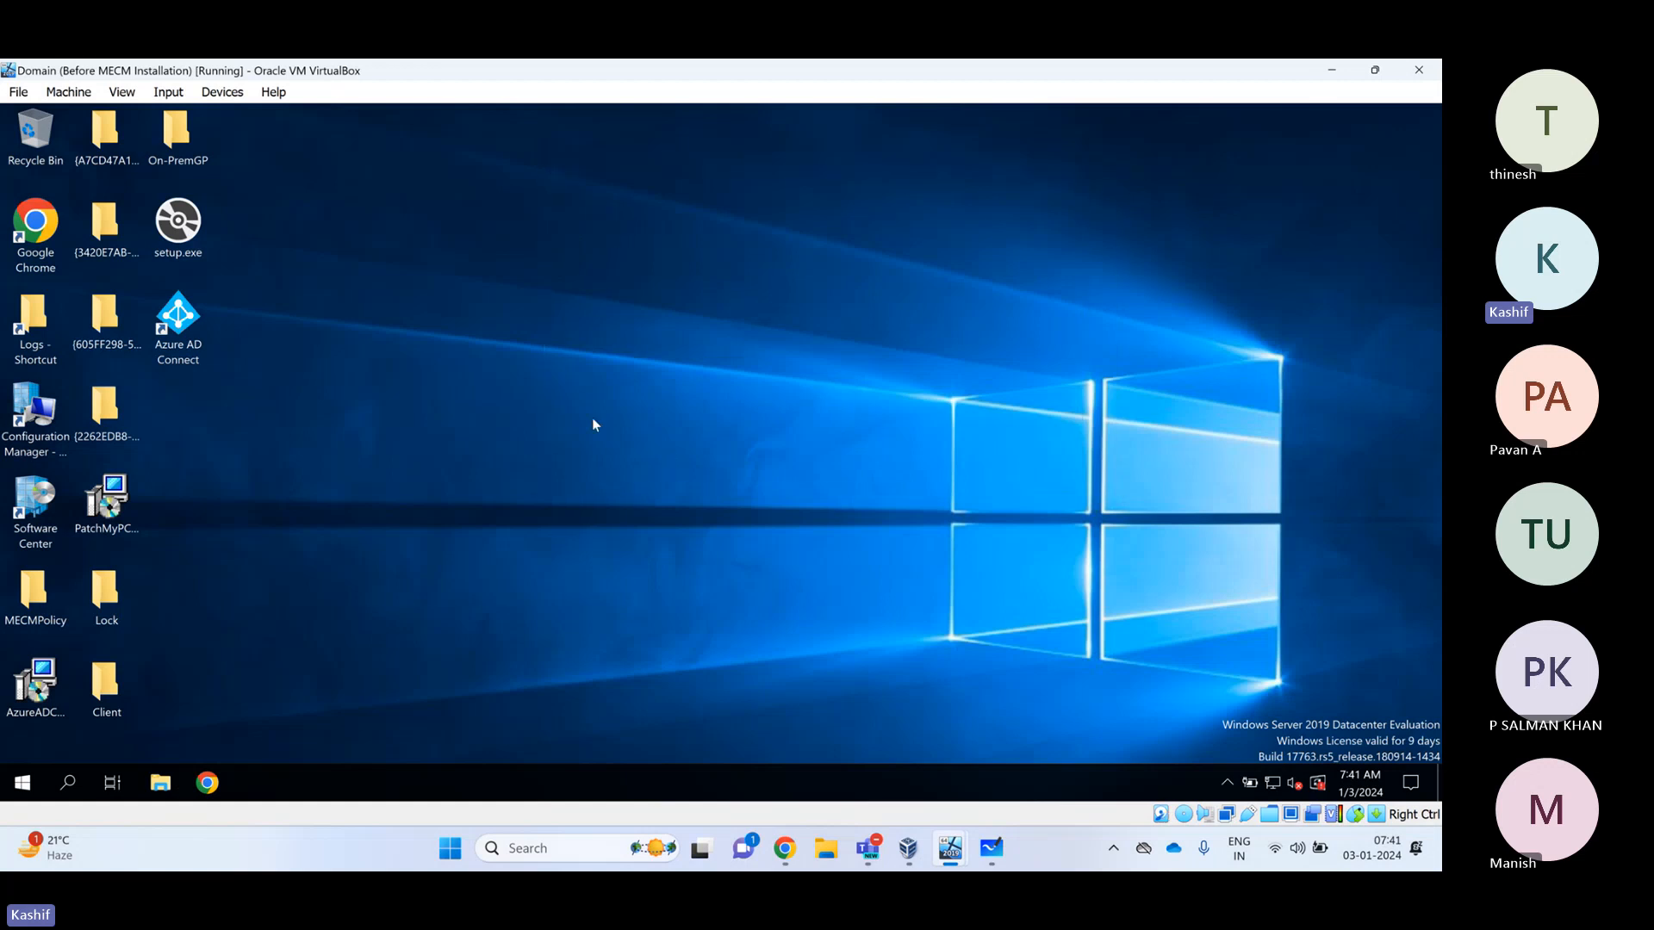
{"action": "left_click", "coordinate": [69, 783]}
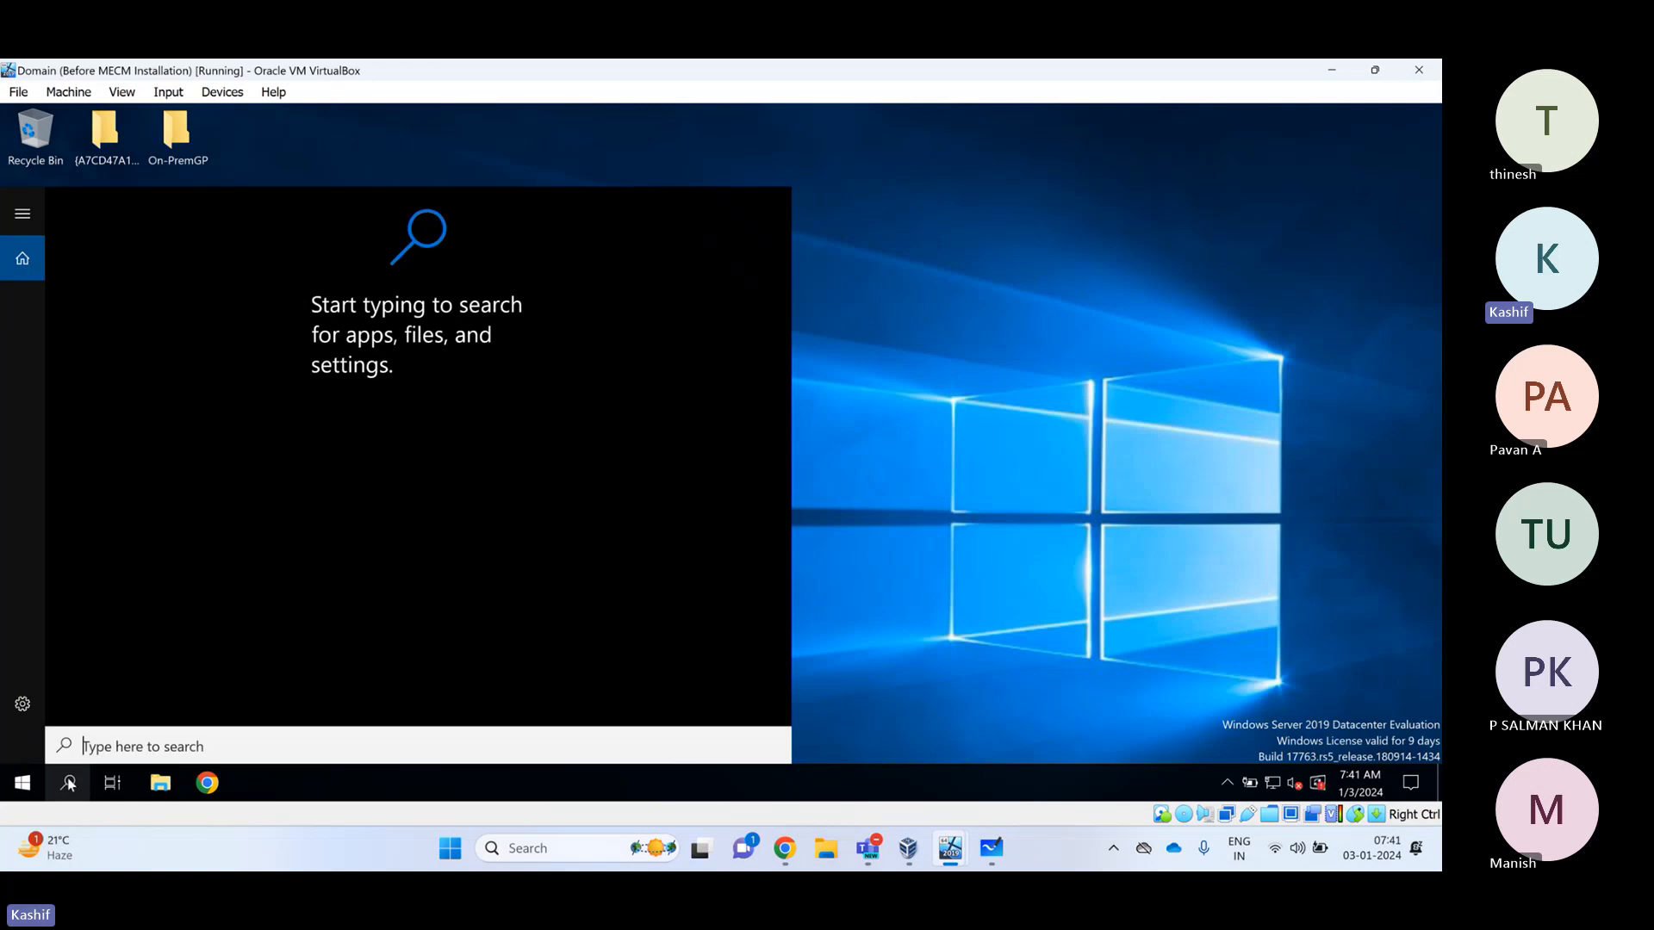
{"action": "type", "text": "group"}
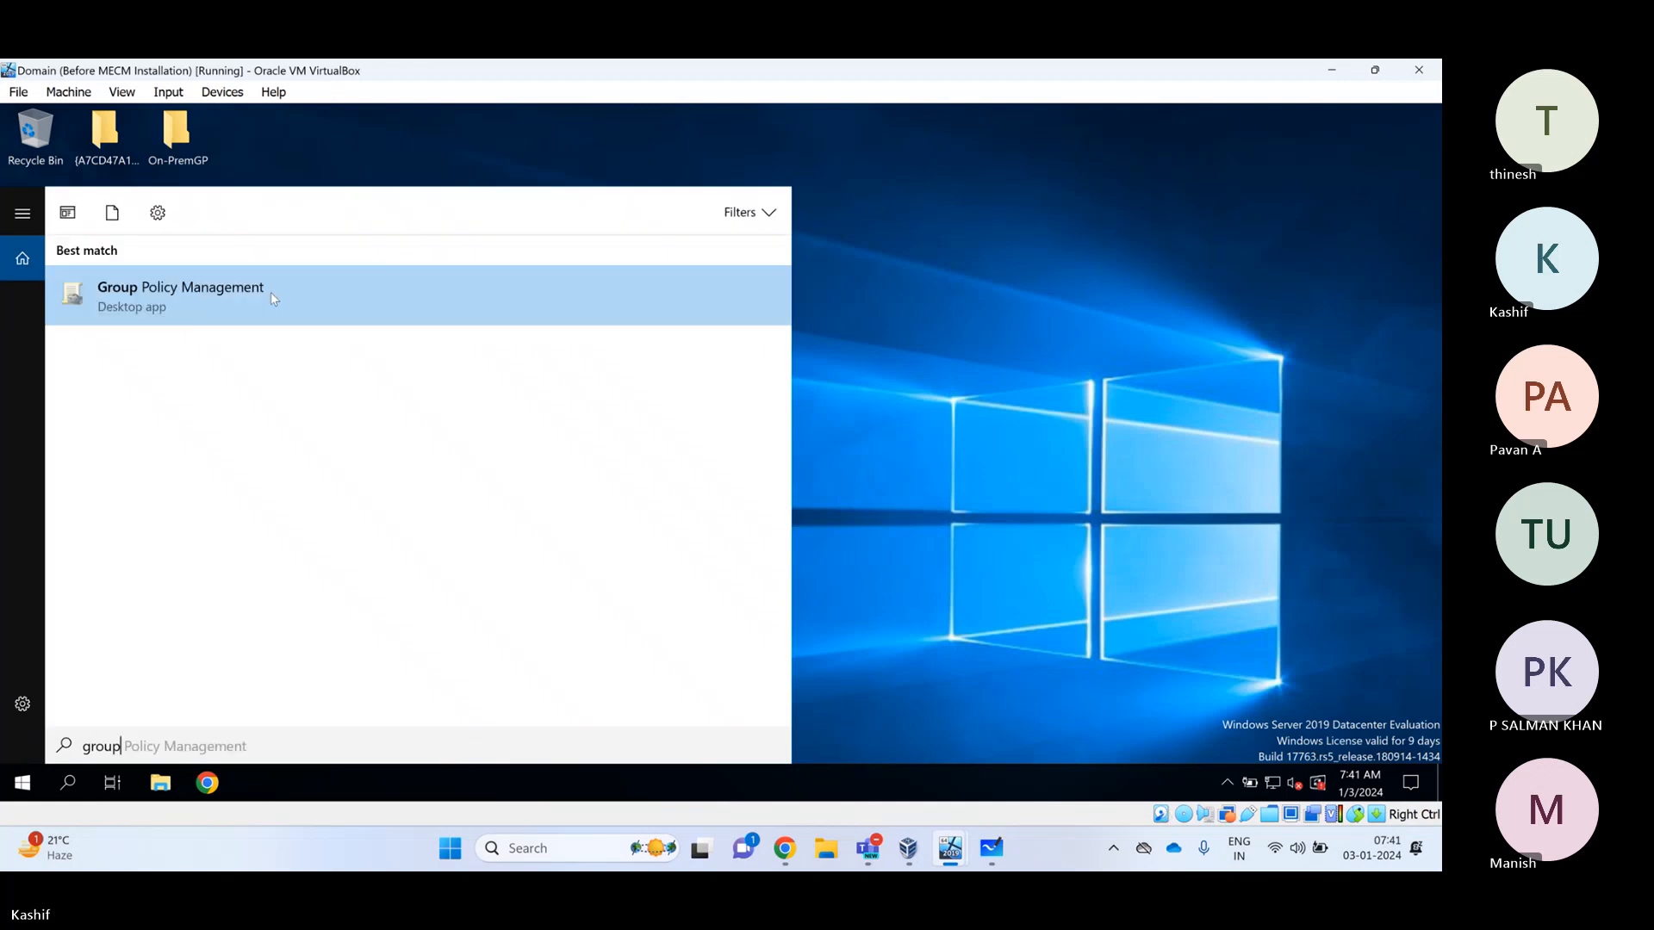
{"action": "left_click", "coordinate": [272, 292]}
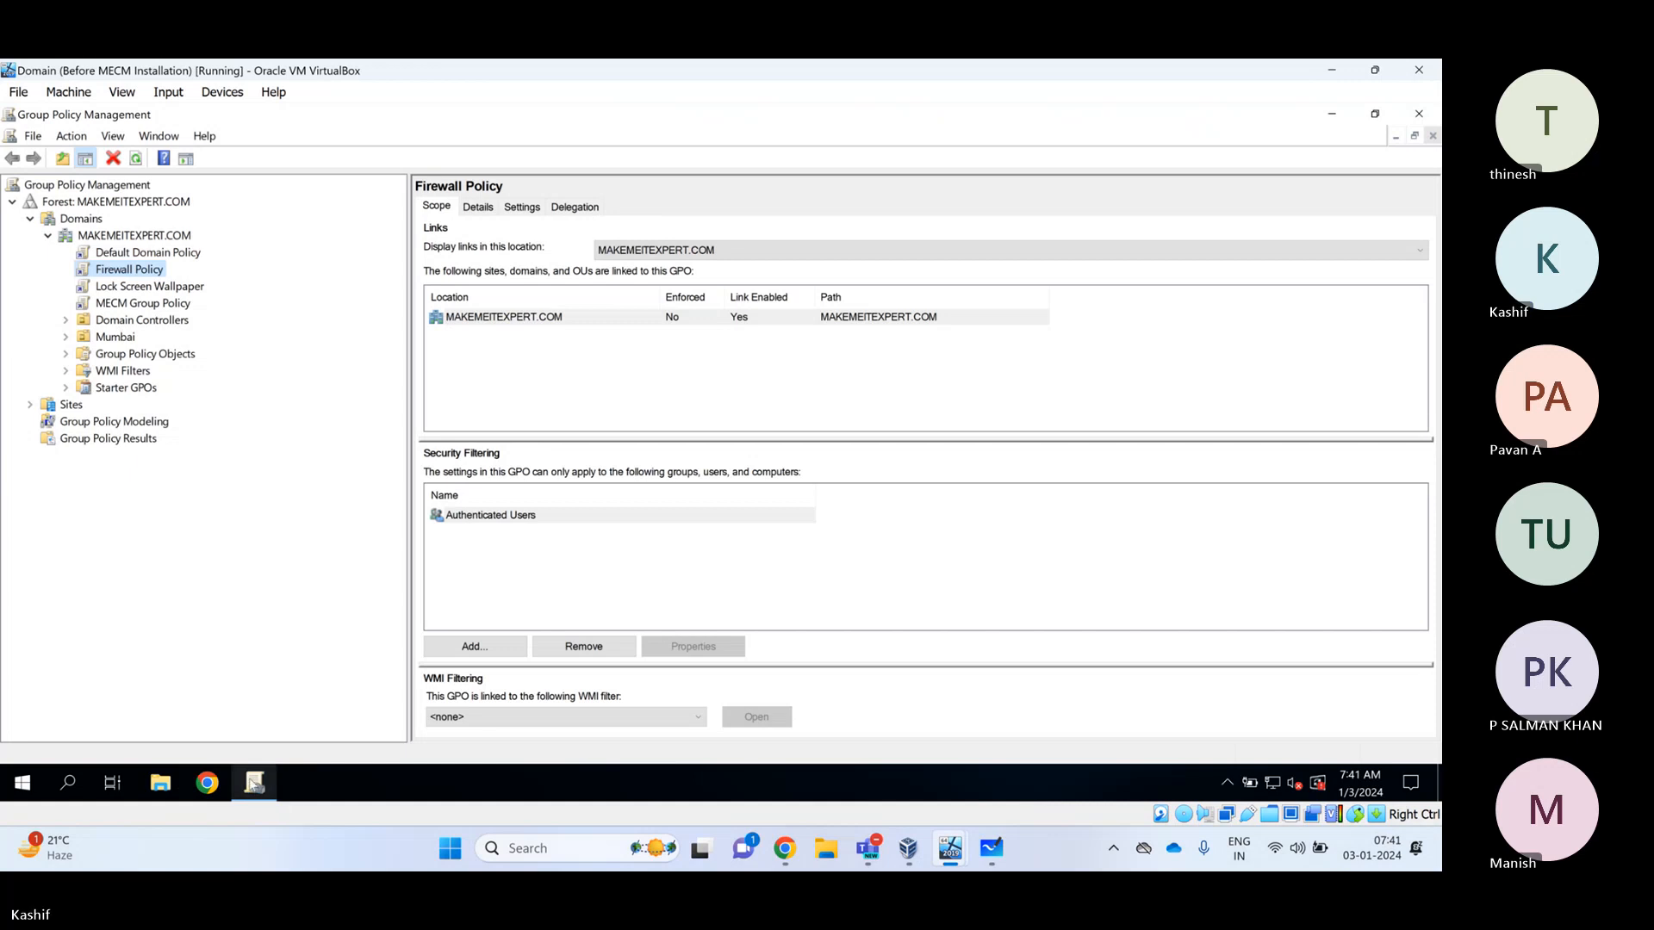
Start a backup of the MECM Group Policy found under the domain's Group Policy Objects
{"action": "left_click", "coordinate": [114, 354]}
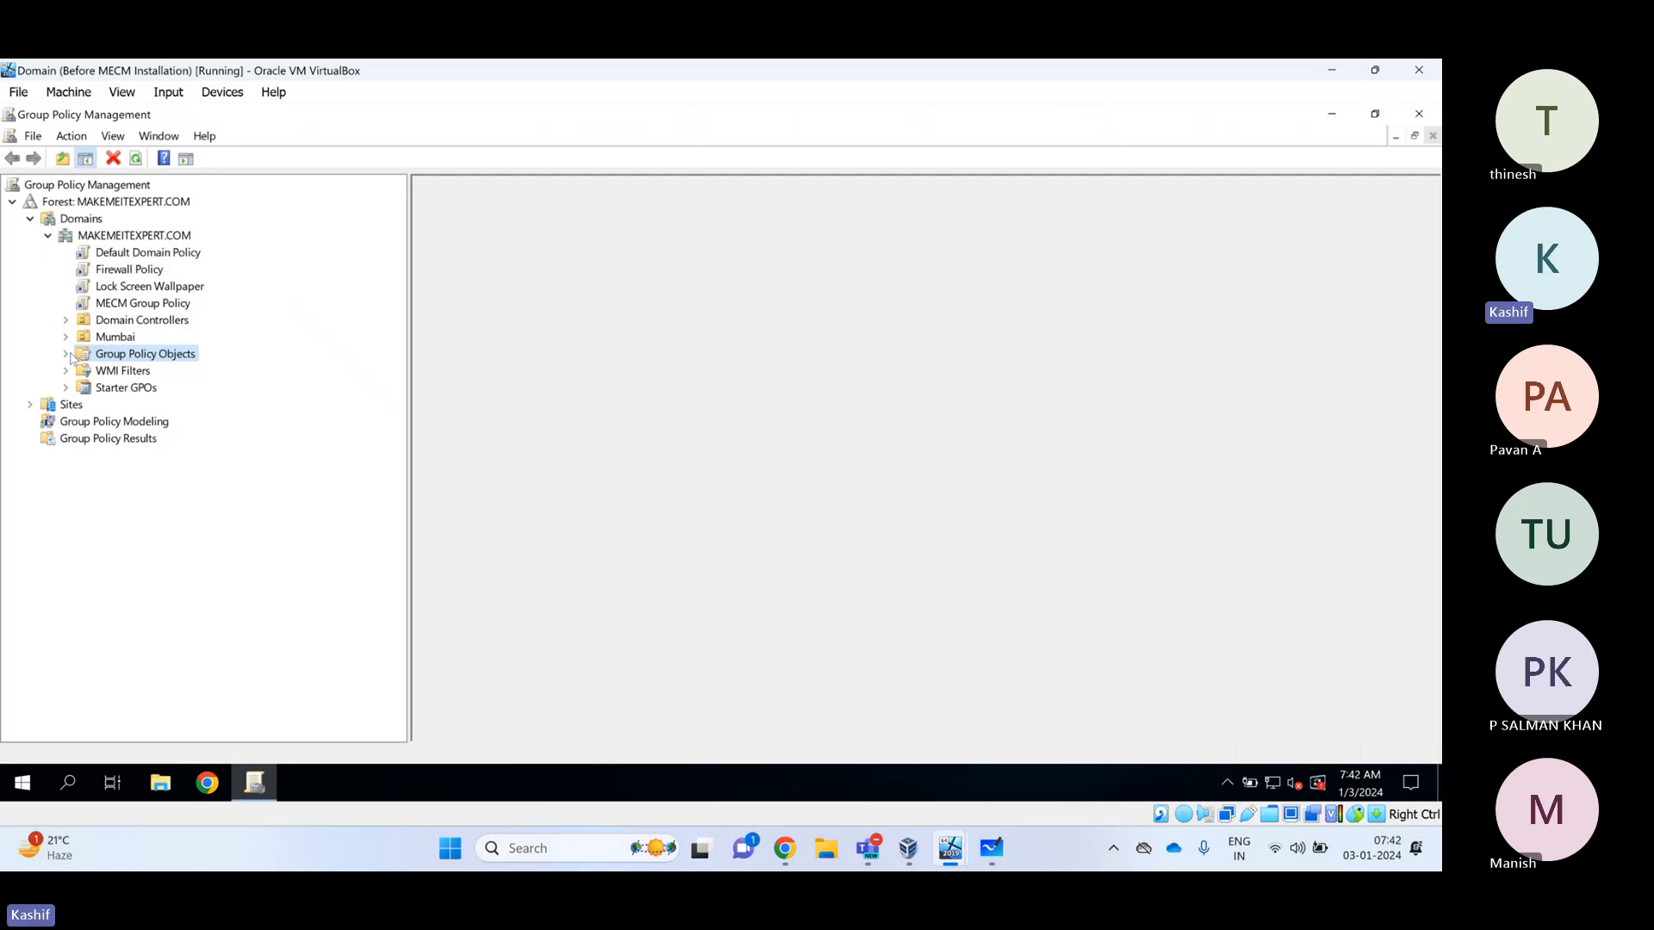
{"action": "left_click", "coordinate": [66, 354]}
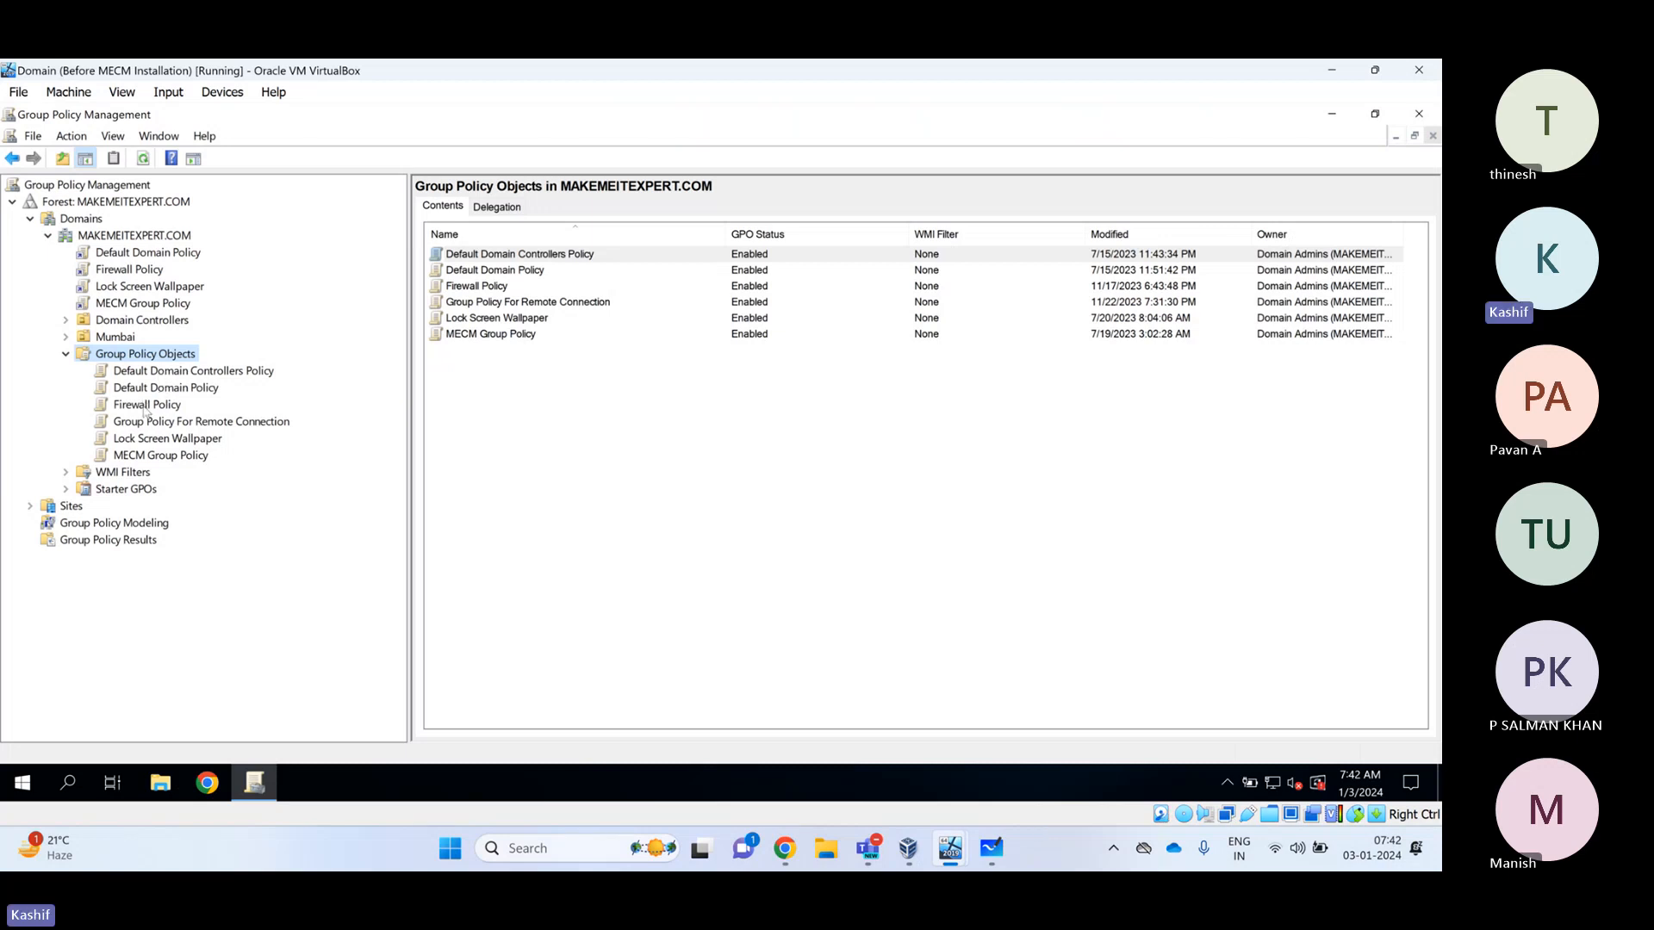
{"action": "left_click", "coordinate": [143, 458]}
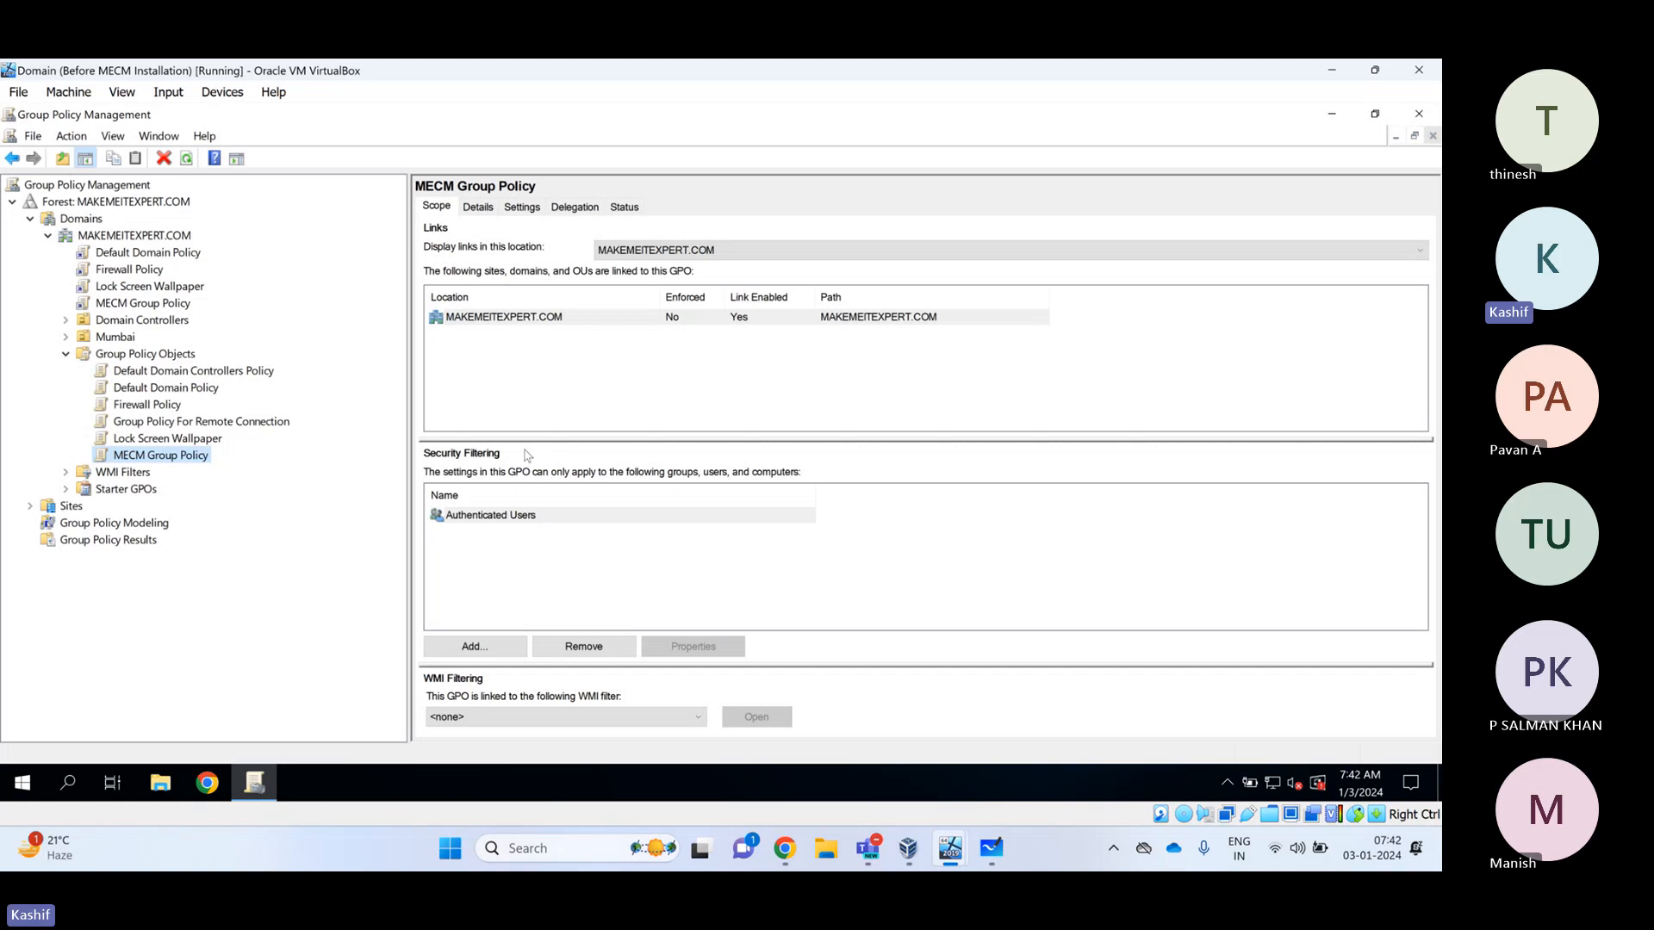
{"action": "right_click", "coordinate": [168, 459]}
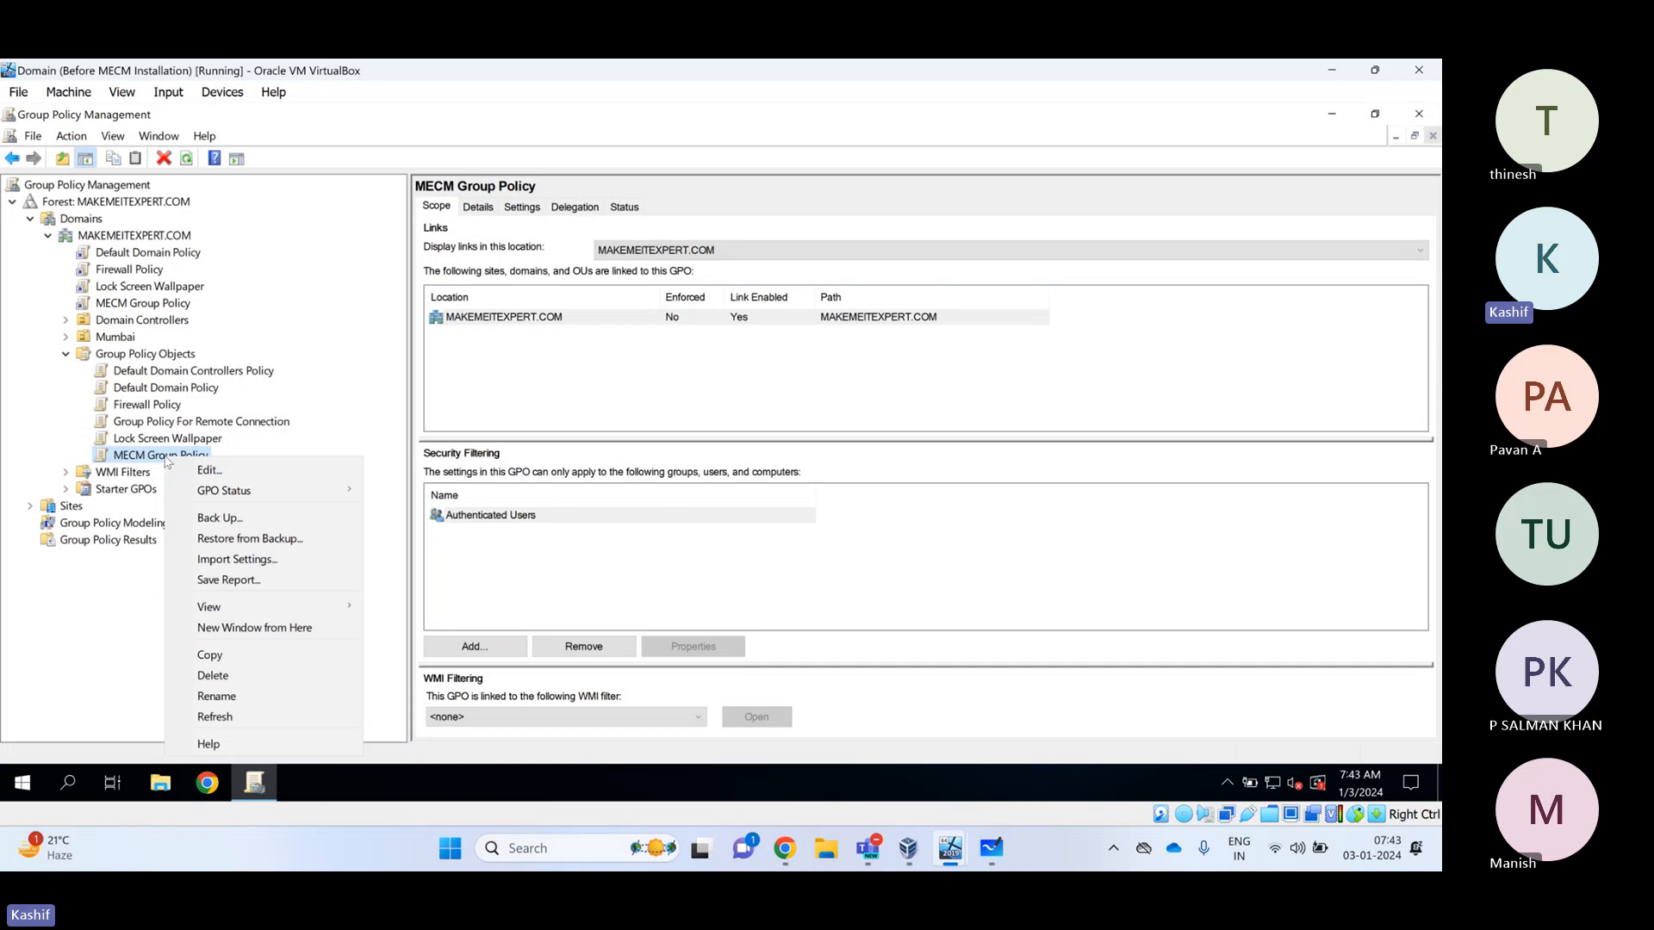
{"action": "left_click", "coordinate": [248, 518]}
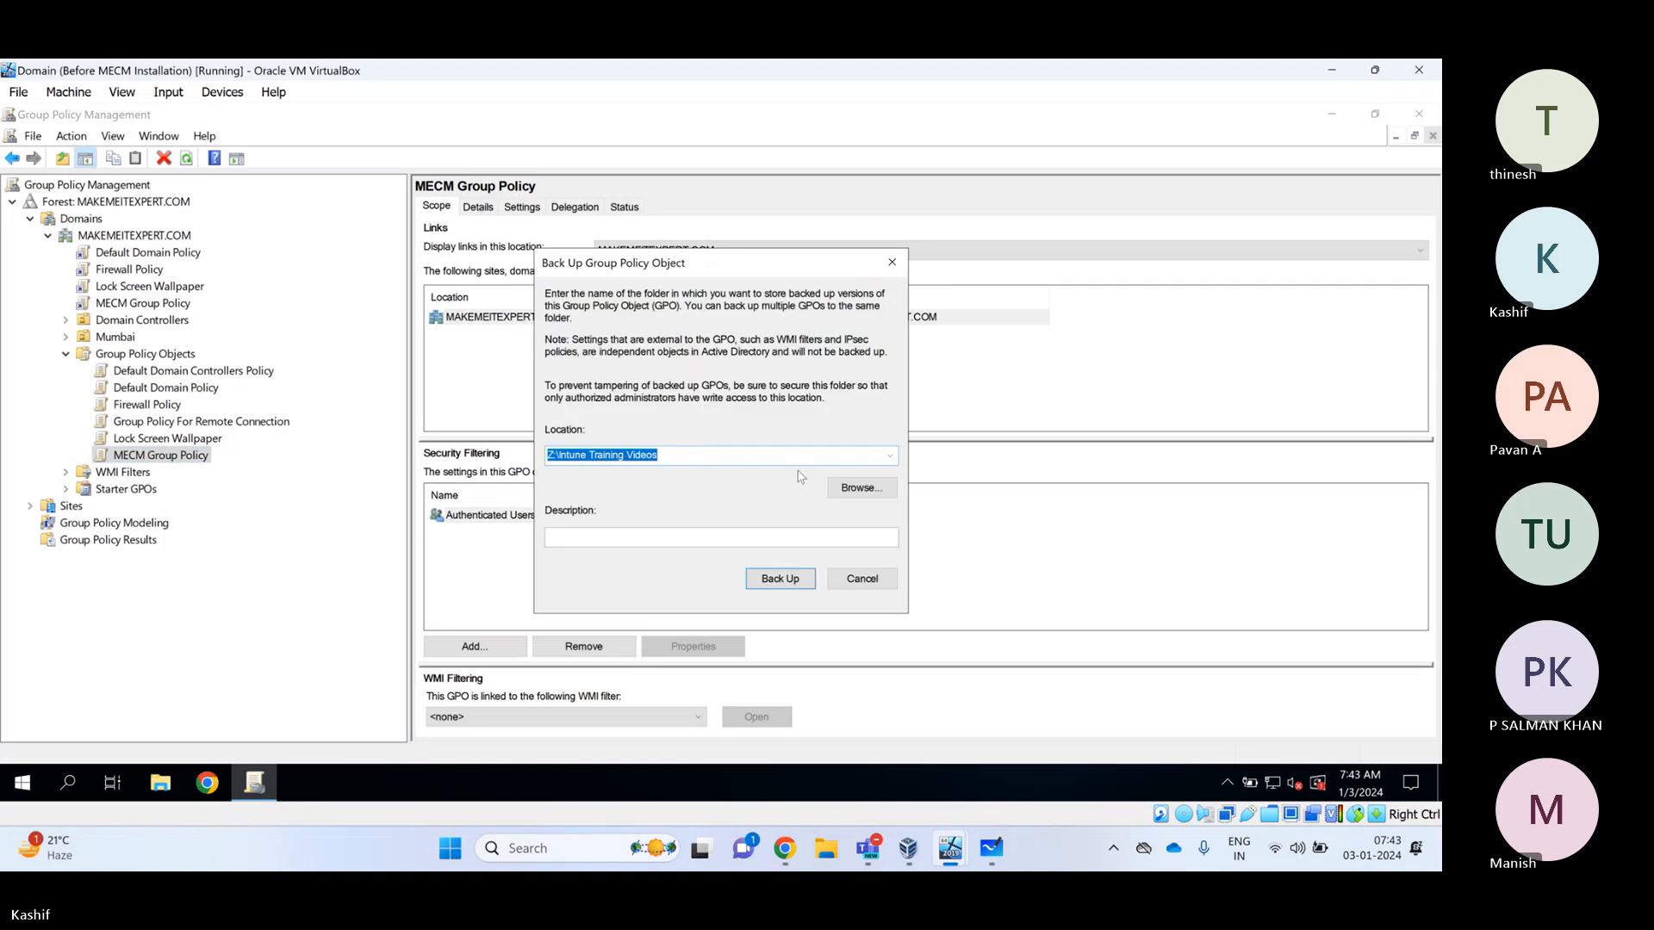
Choose the Intune Training Videos folder on the Z: drive as the backup location
{"action": "left_click", "coordinate": [858, 489]}
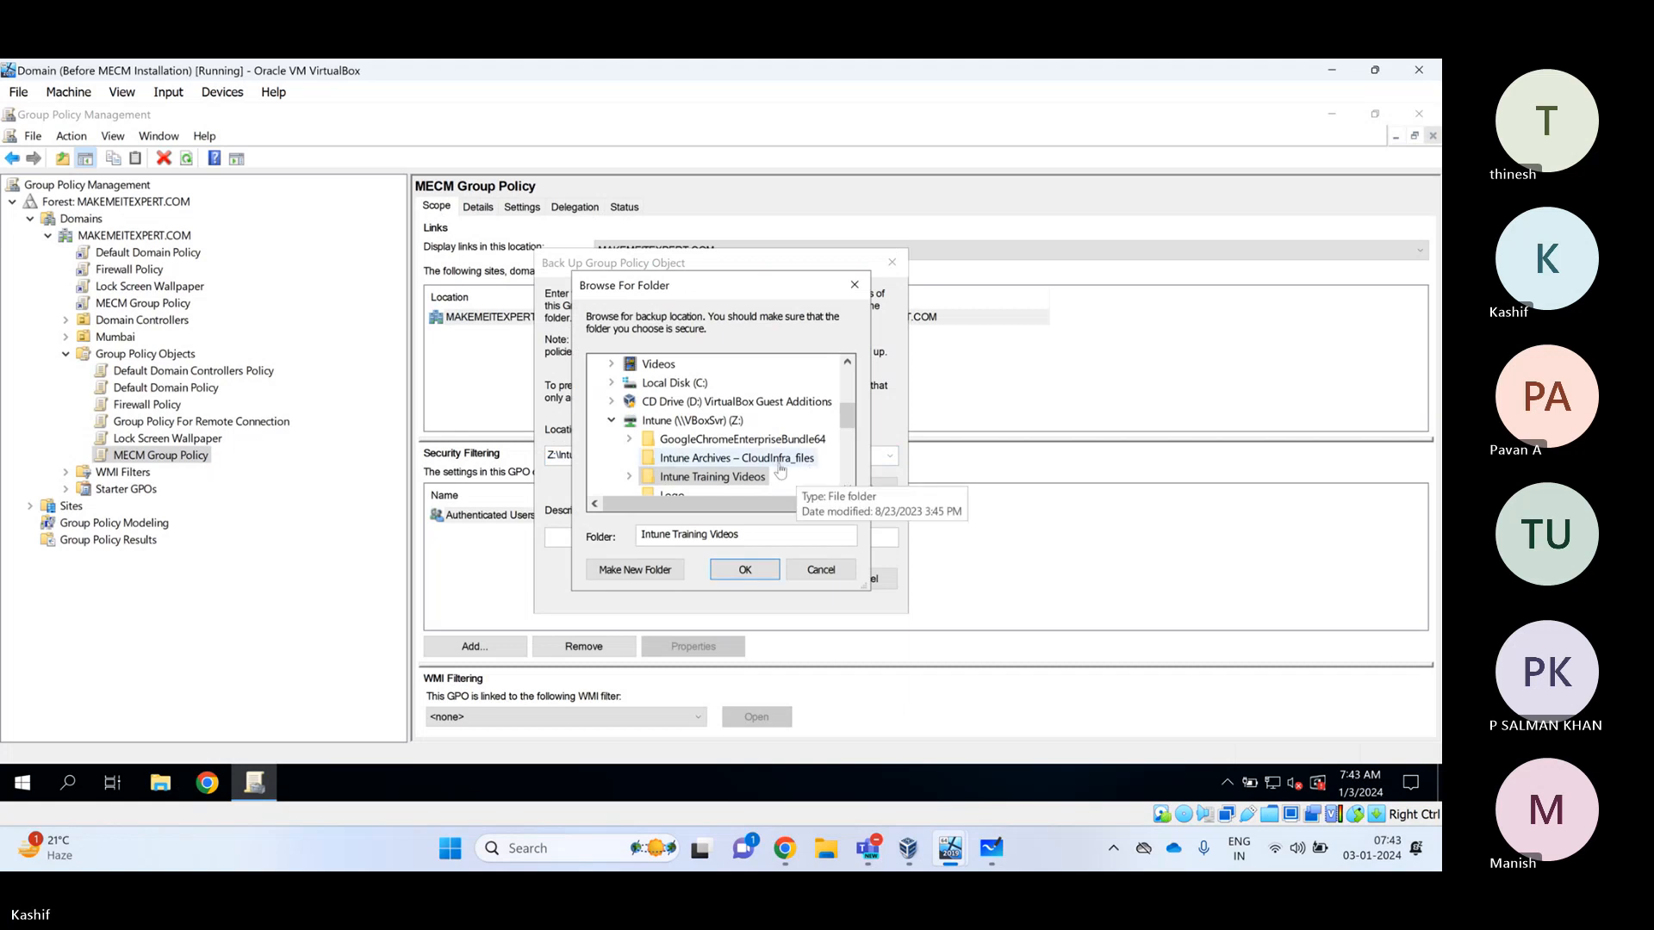
{"action": "scroll", "coordinate": [781, 469], "scroll_direction": "down", "scroll_amount": 1}
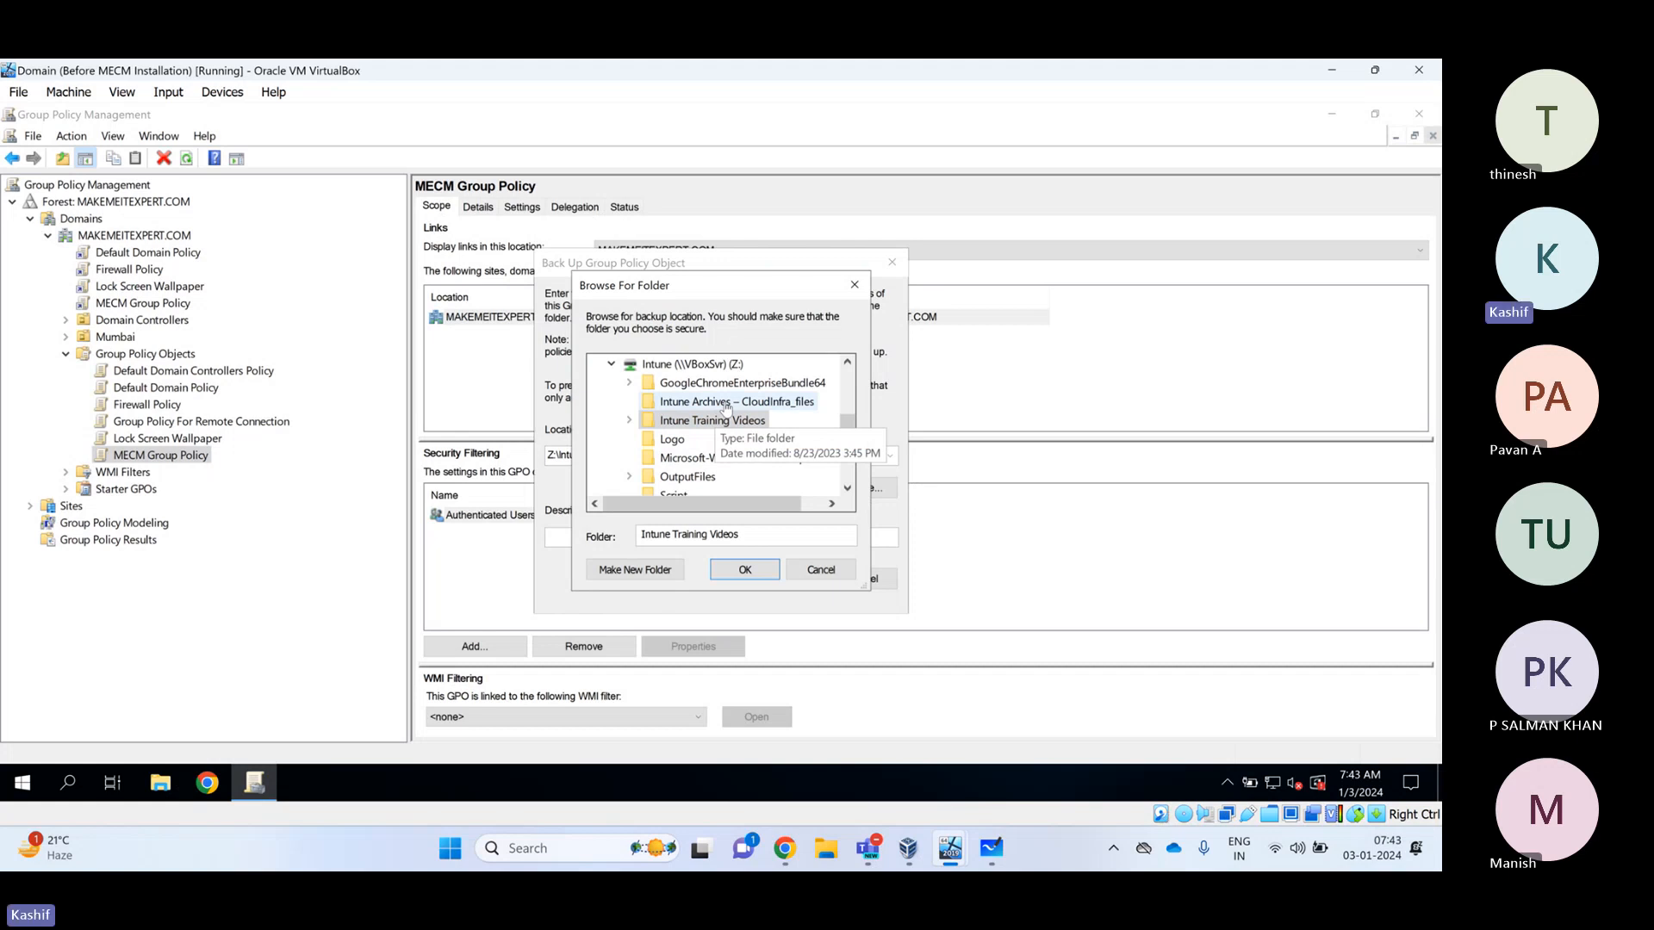
{"action": "scroll", "coordinate": [726, 413], "scroll_direction": "down", "scroll_amount": 1}
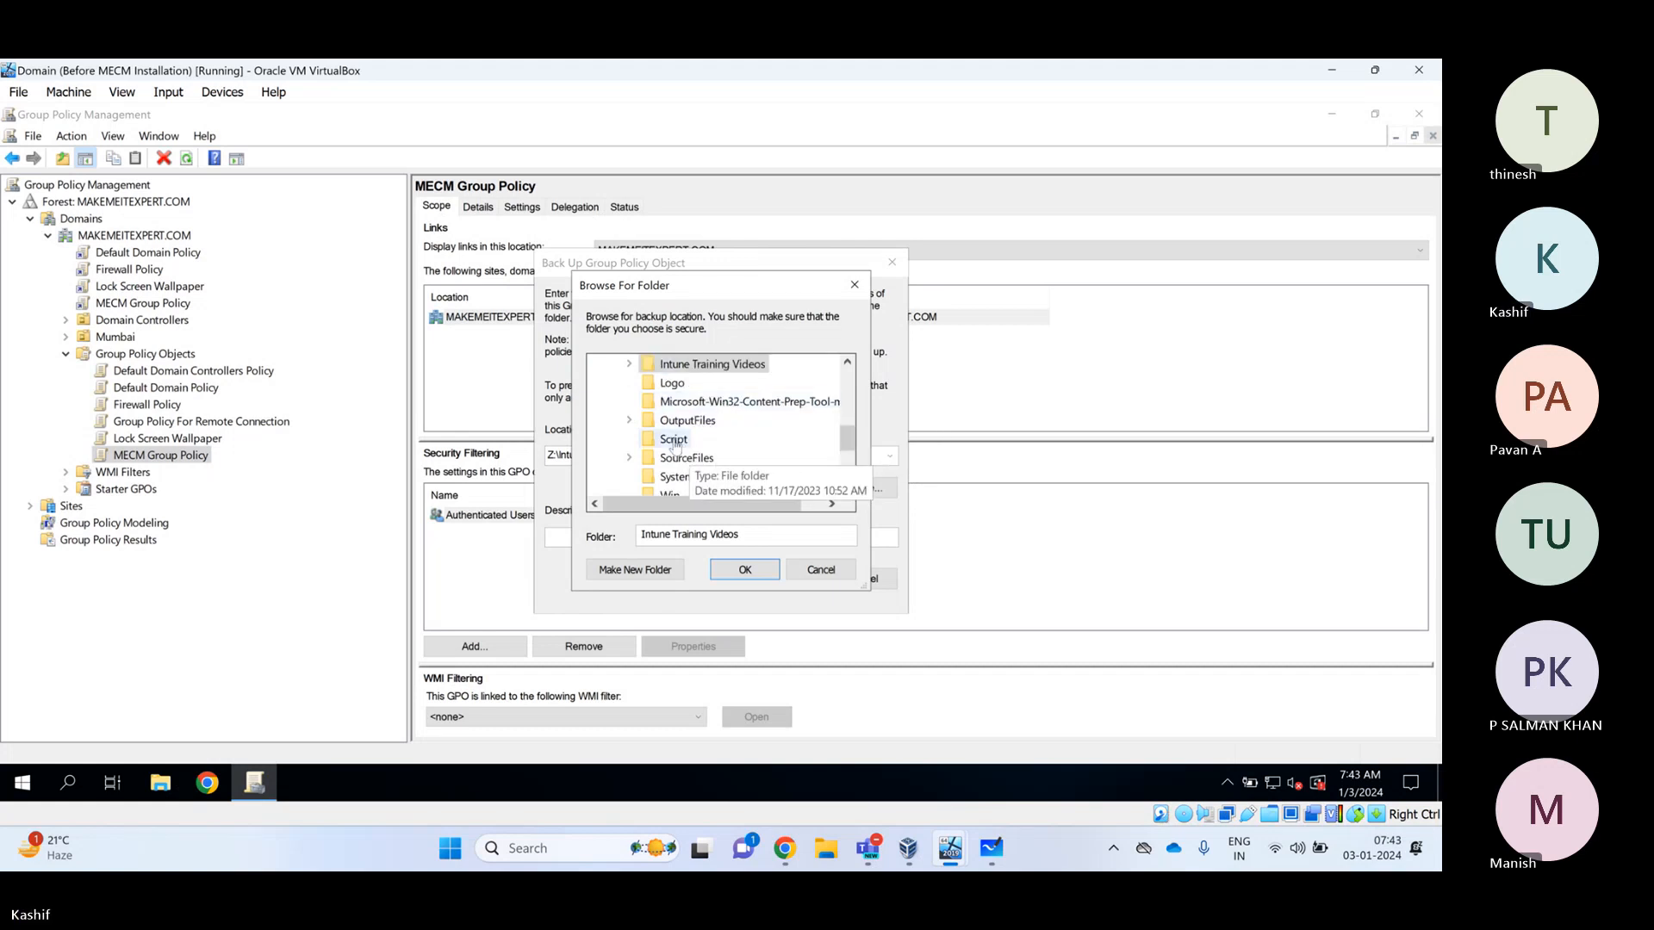
{"action": "scroll", "coordinate": [689, 452], "scroll_direction": "down", "scroll_amount": 1}
{"action": "scroll", "coordinate": [681, 456], "scroll_direction": "up", "scroll_amount": 3}
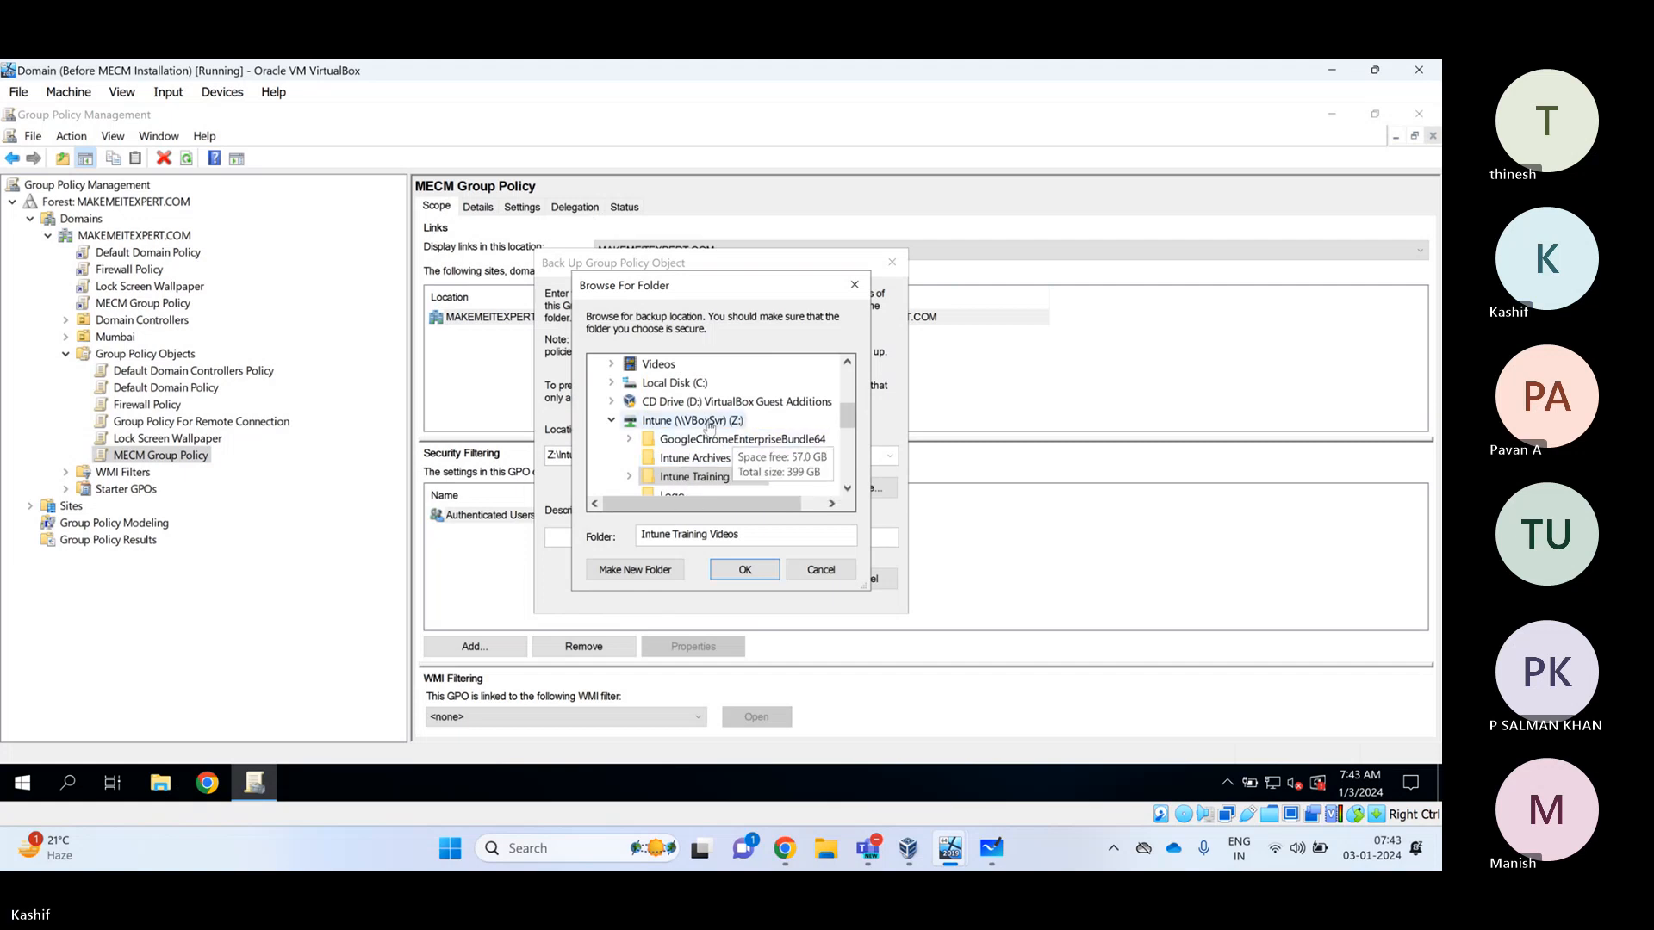
{"action": "scroll", "coordinate": [709, 425], "scroll_direction": "down", "scroll_amount": 1}
{"action": "left_click", "coordinate": [750, 572]}
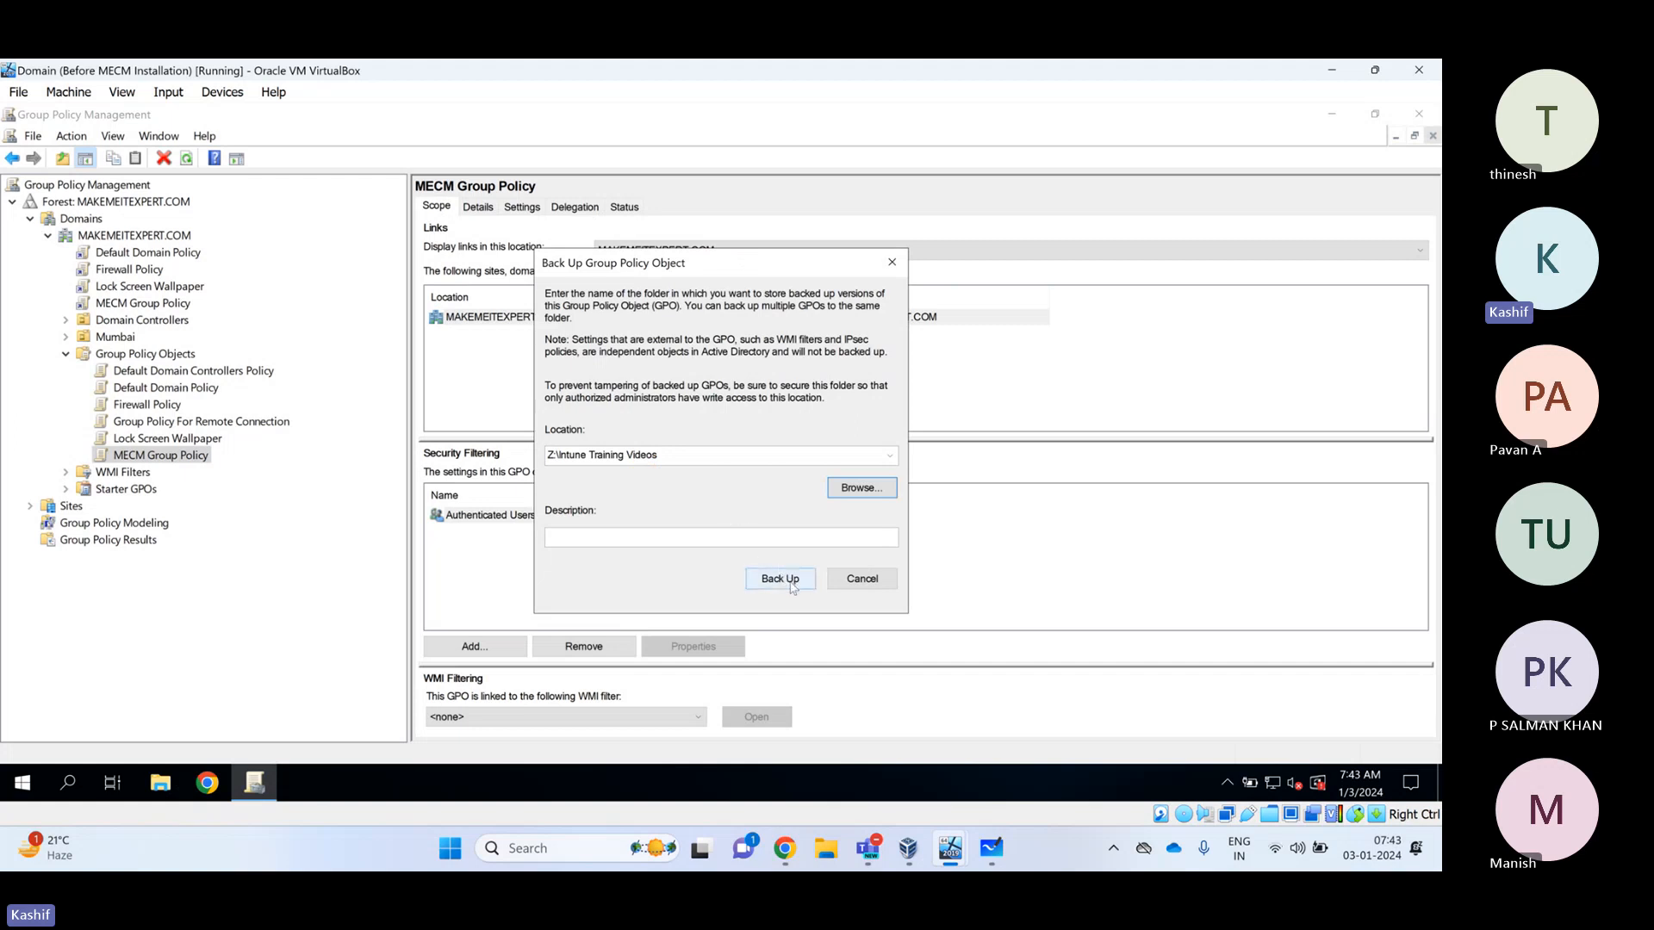
Run the MECM Group Policy backup and open the Intune Training Videos folder on the Z: drive in File Explorer
{"action": "left_click", "coordinate": [780, 579]}
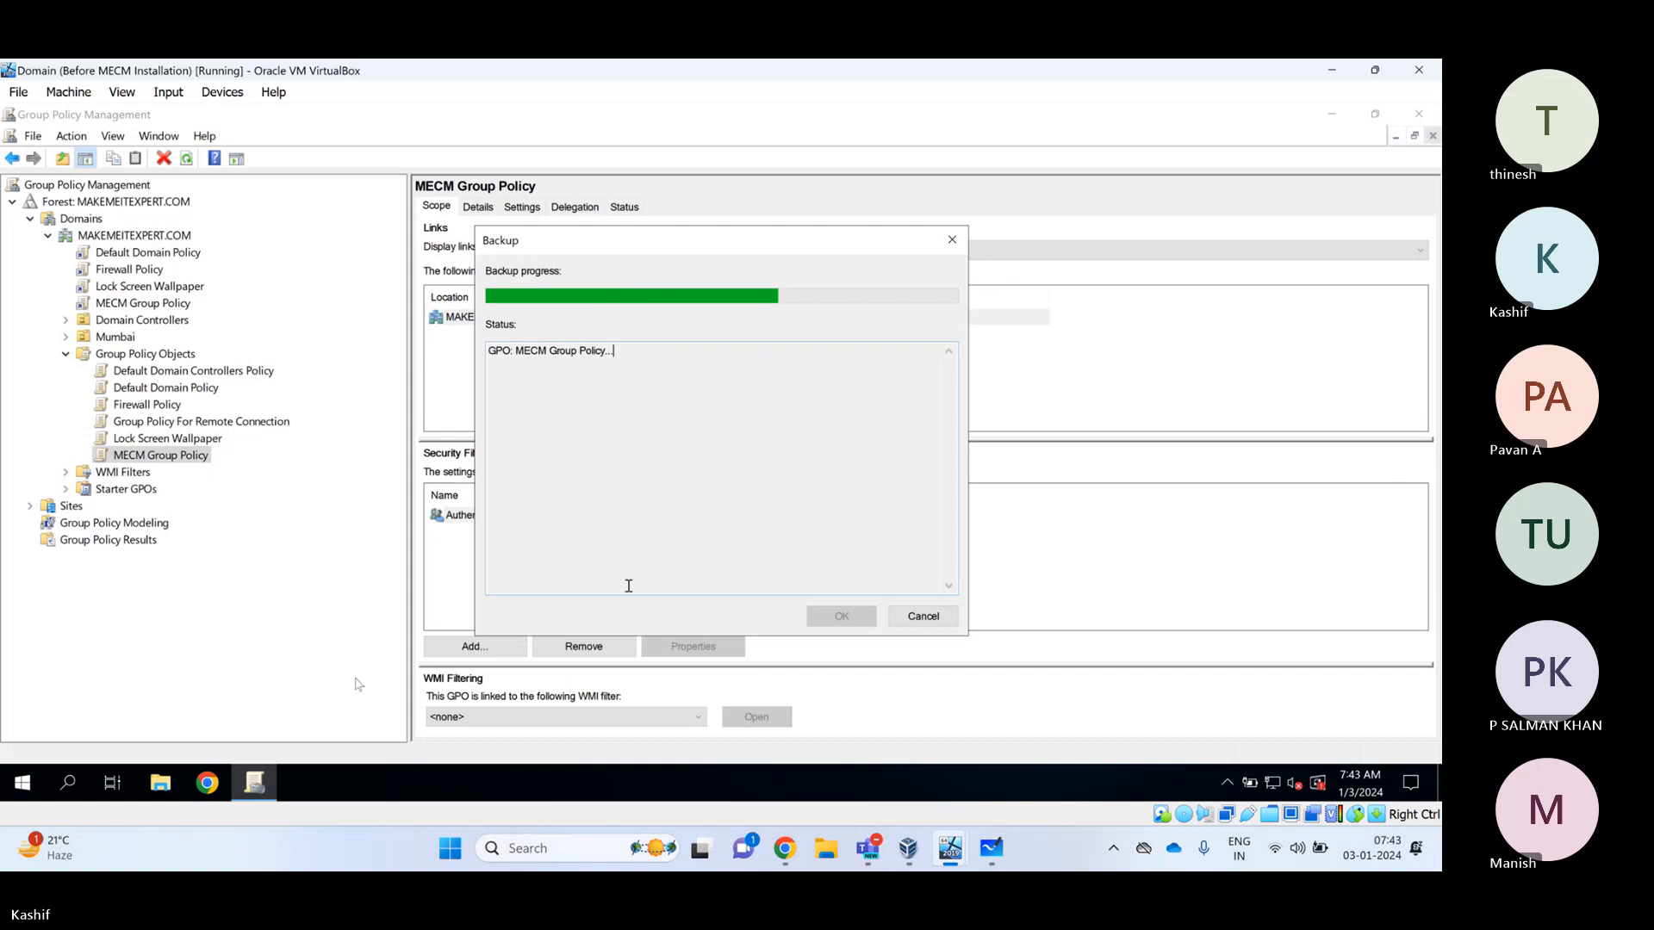
{"action": "left_click", "coordinate": [161, 785]}
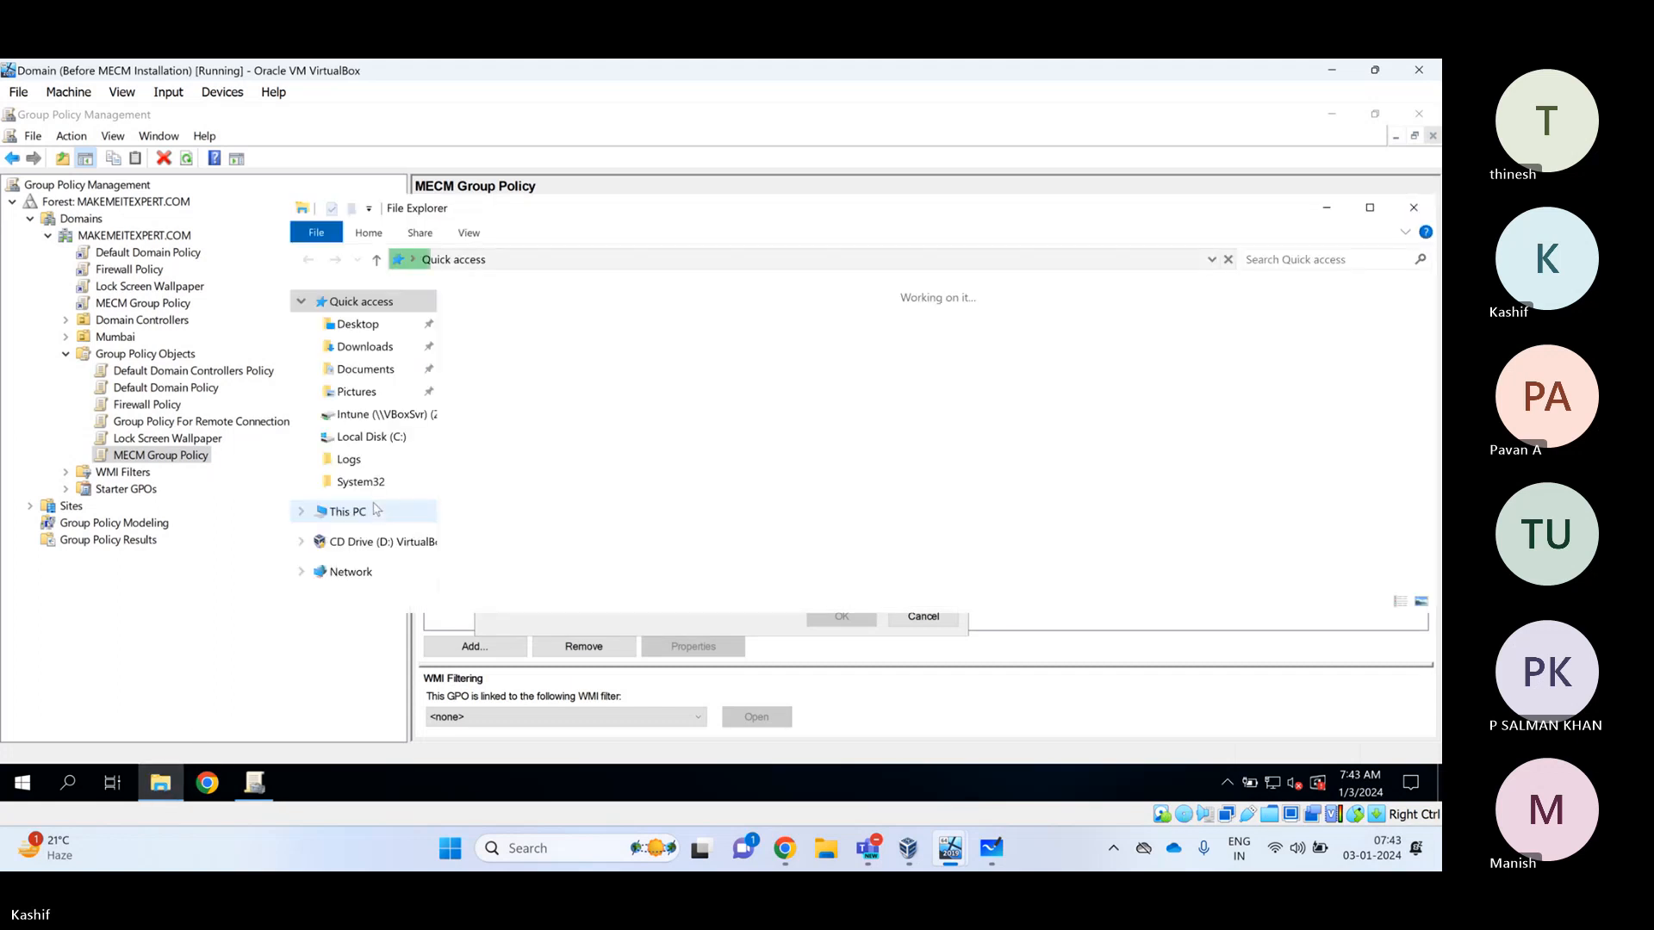
{"action": "left_click", "coordinate": [414, 417]}
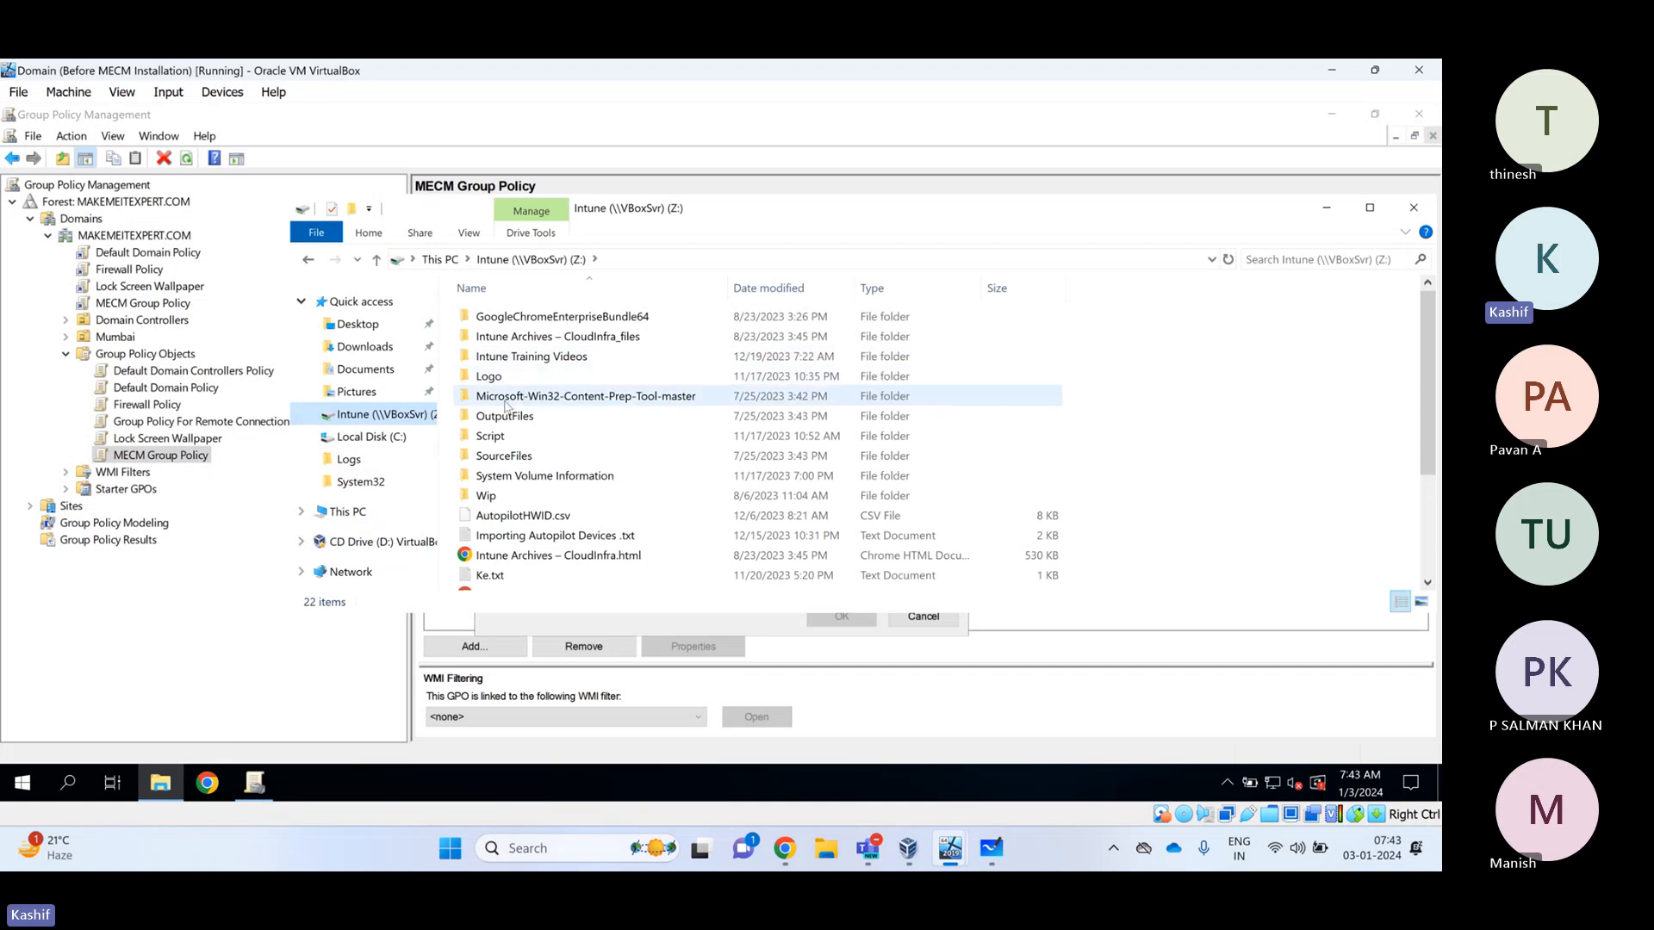
{"action": "double_click", "coordinate": [542, 363]}
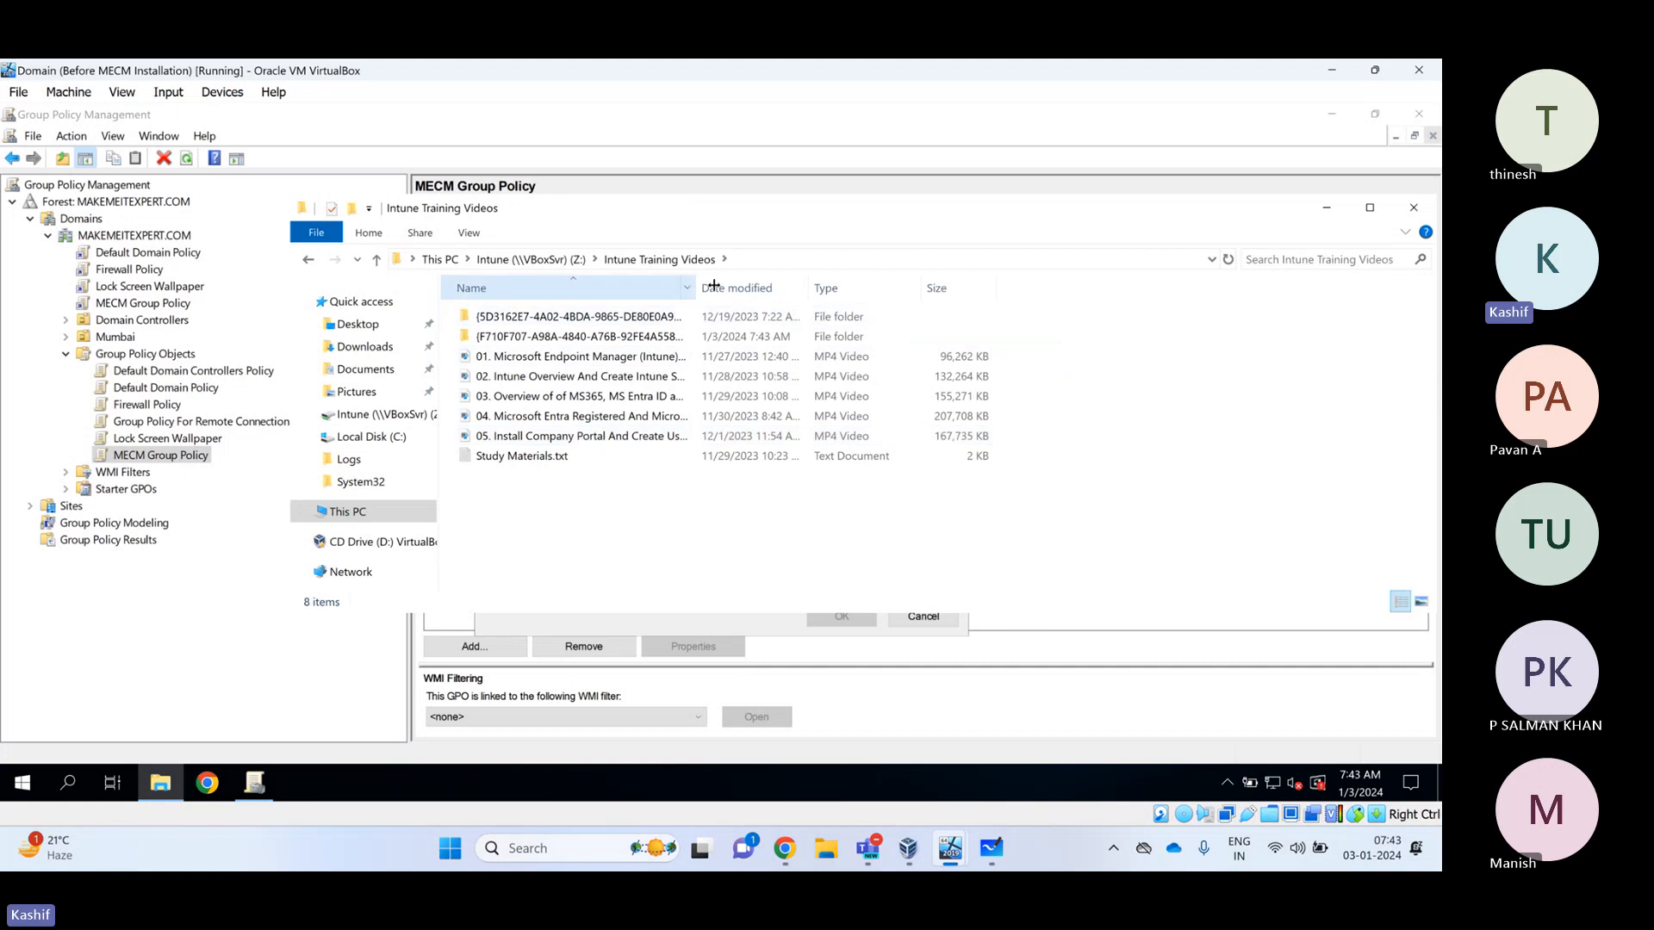
Widen the Name column, sort the folder by date modified to locate the new backup folder, and close the Backup progress dialog
{"action": "left_click_drag", "start_coordinate": [699, 284], "coordinate": [824, 288]}
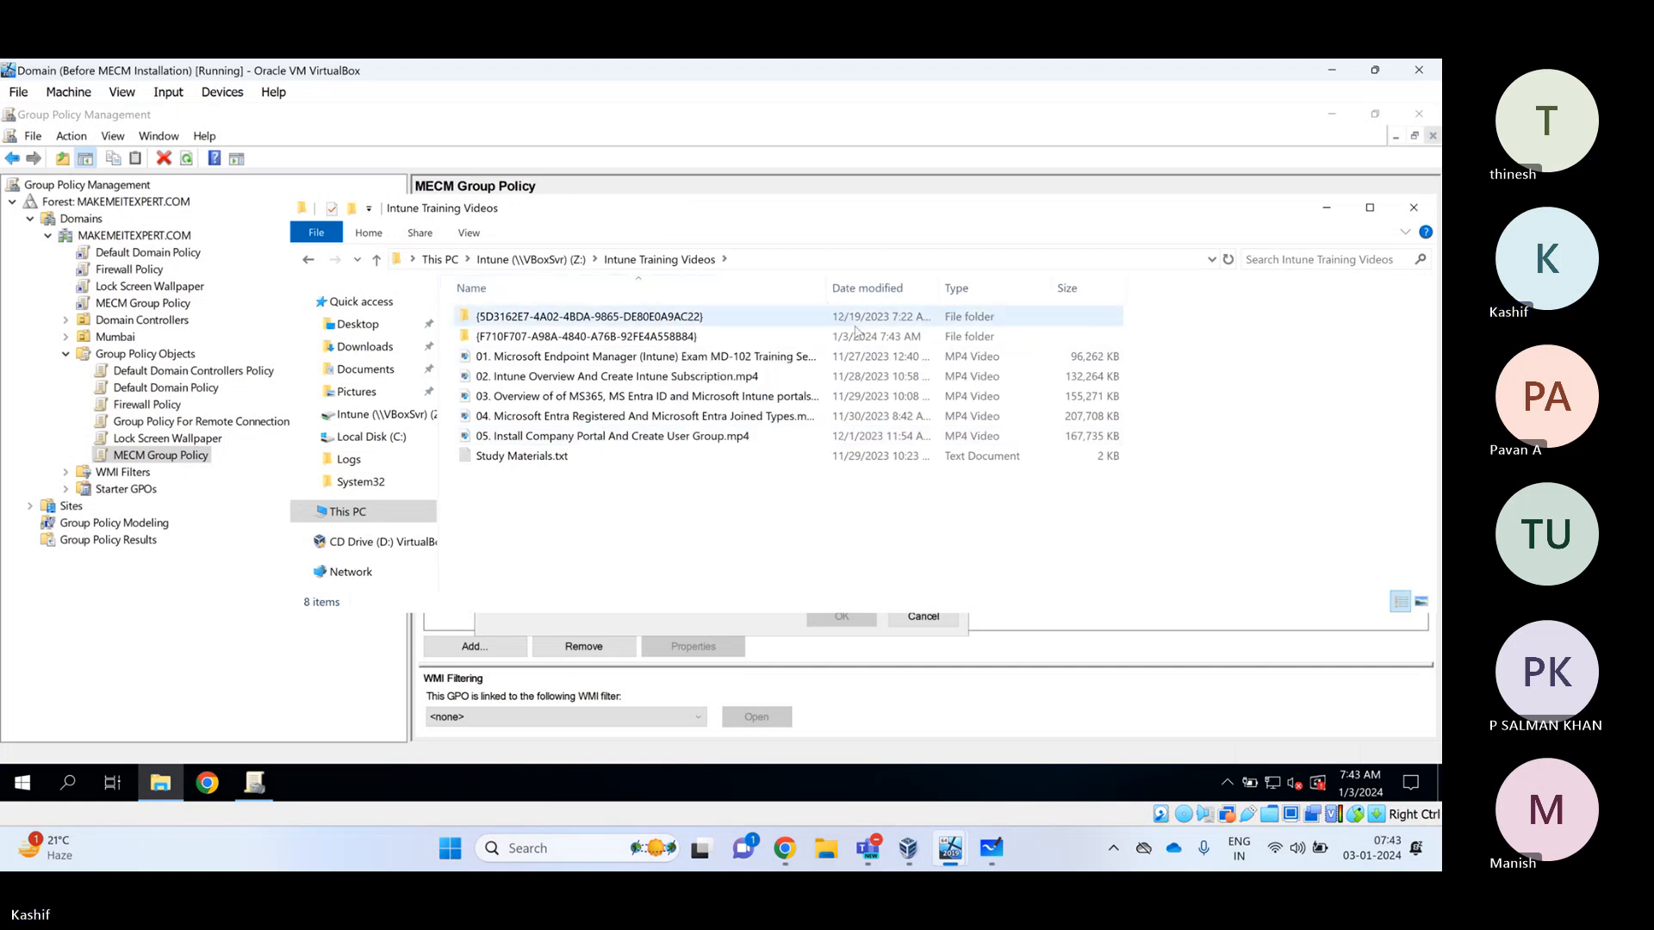
{"action": "left_click", "coordinate": [789, 340]}
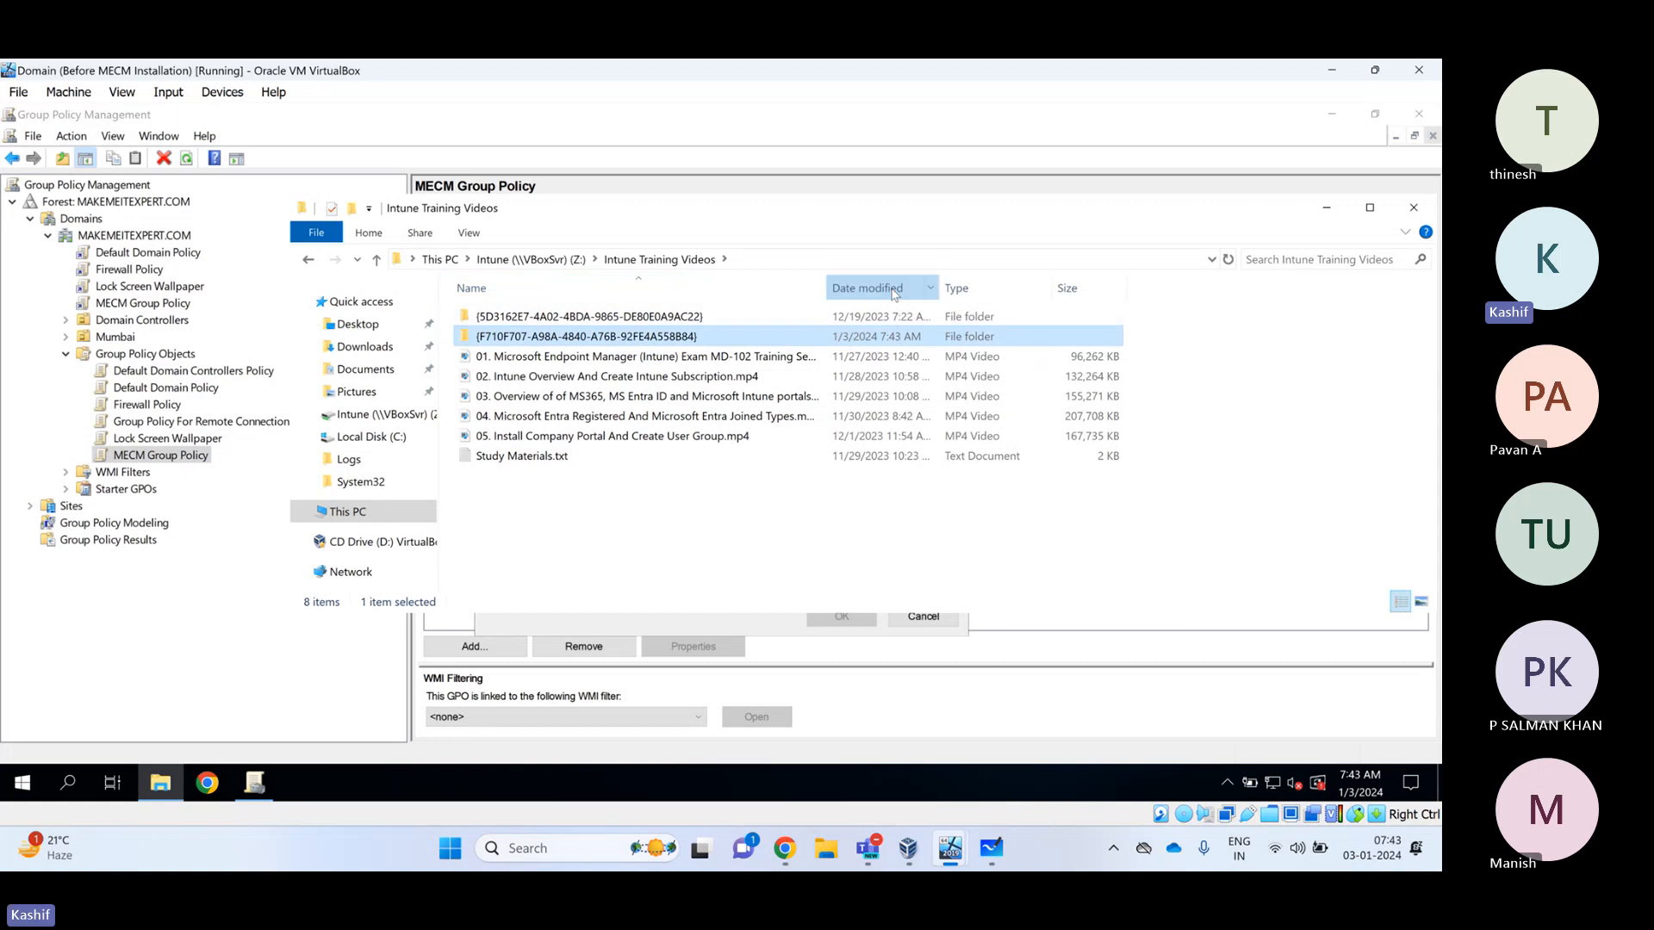
{"action": "left_click", "coordinate": [867, 288]}
{"action": "left_click", "coordinate": [868, 288]}
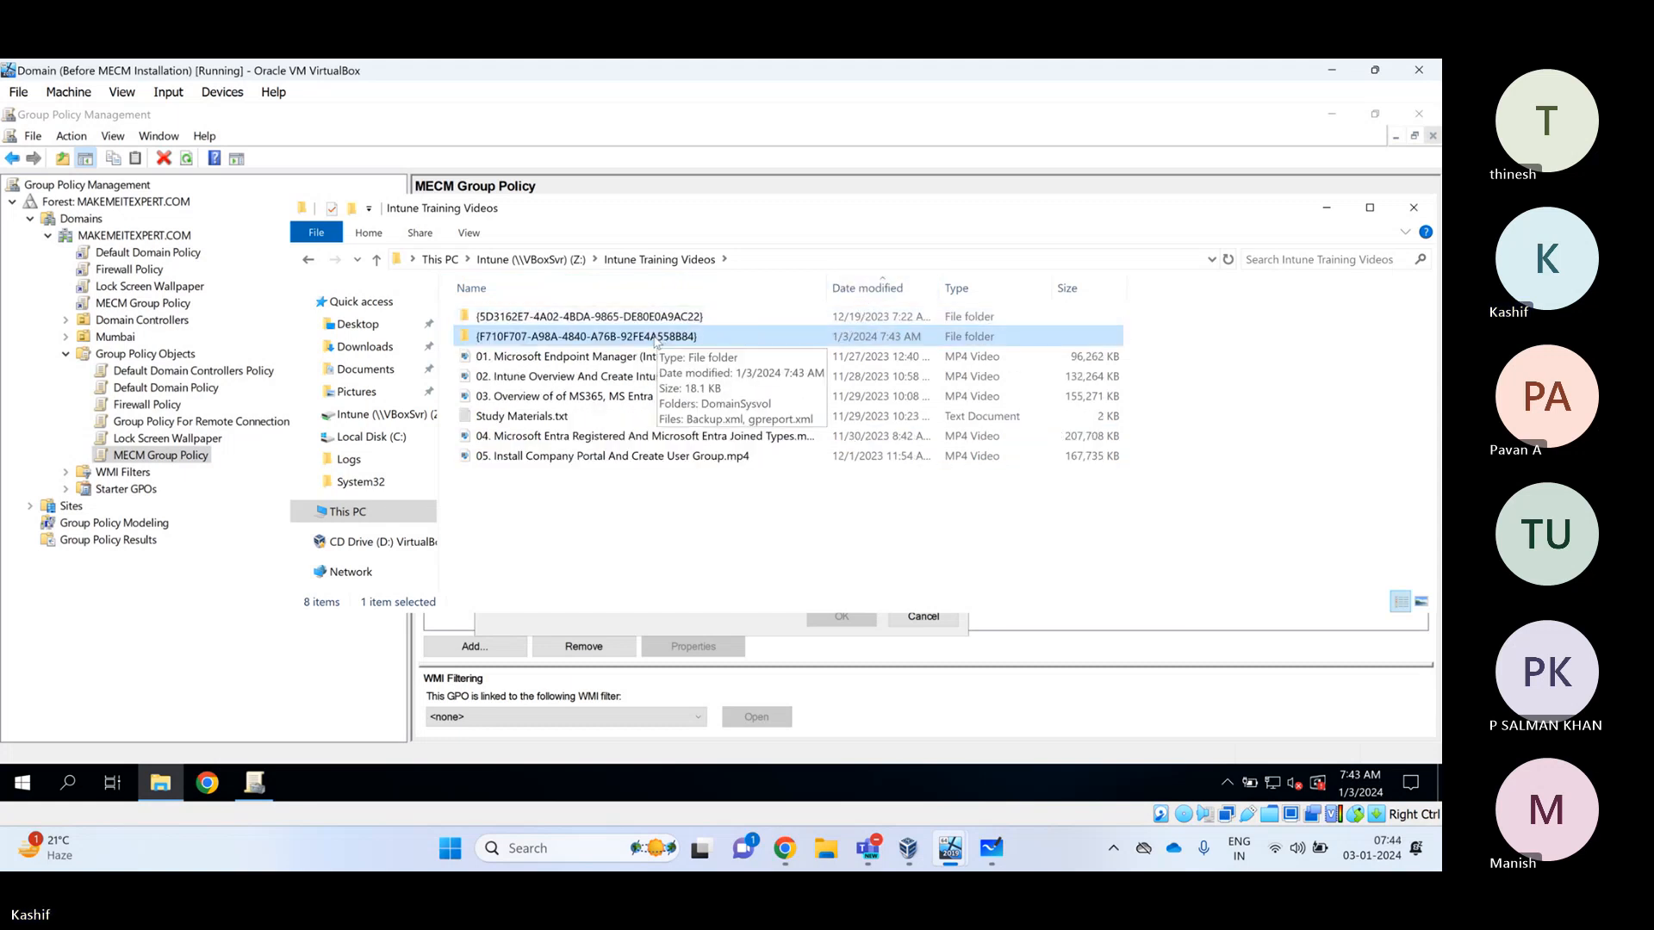
{"action": "left_click", "coordinate": [722, 628]}
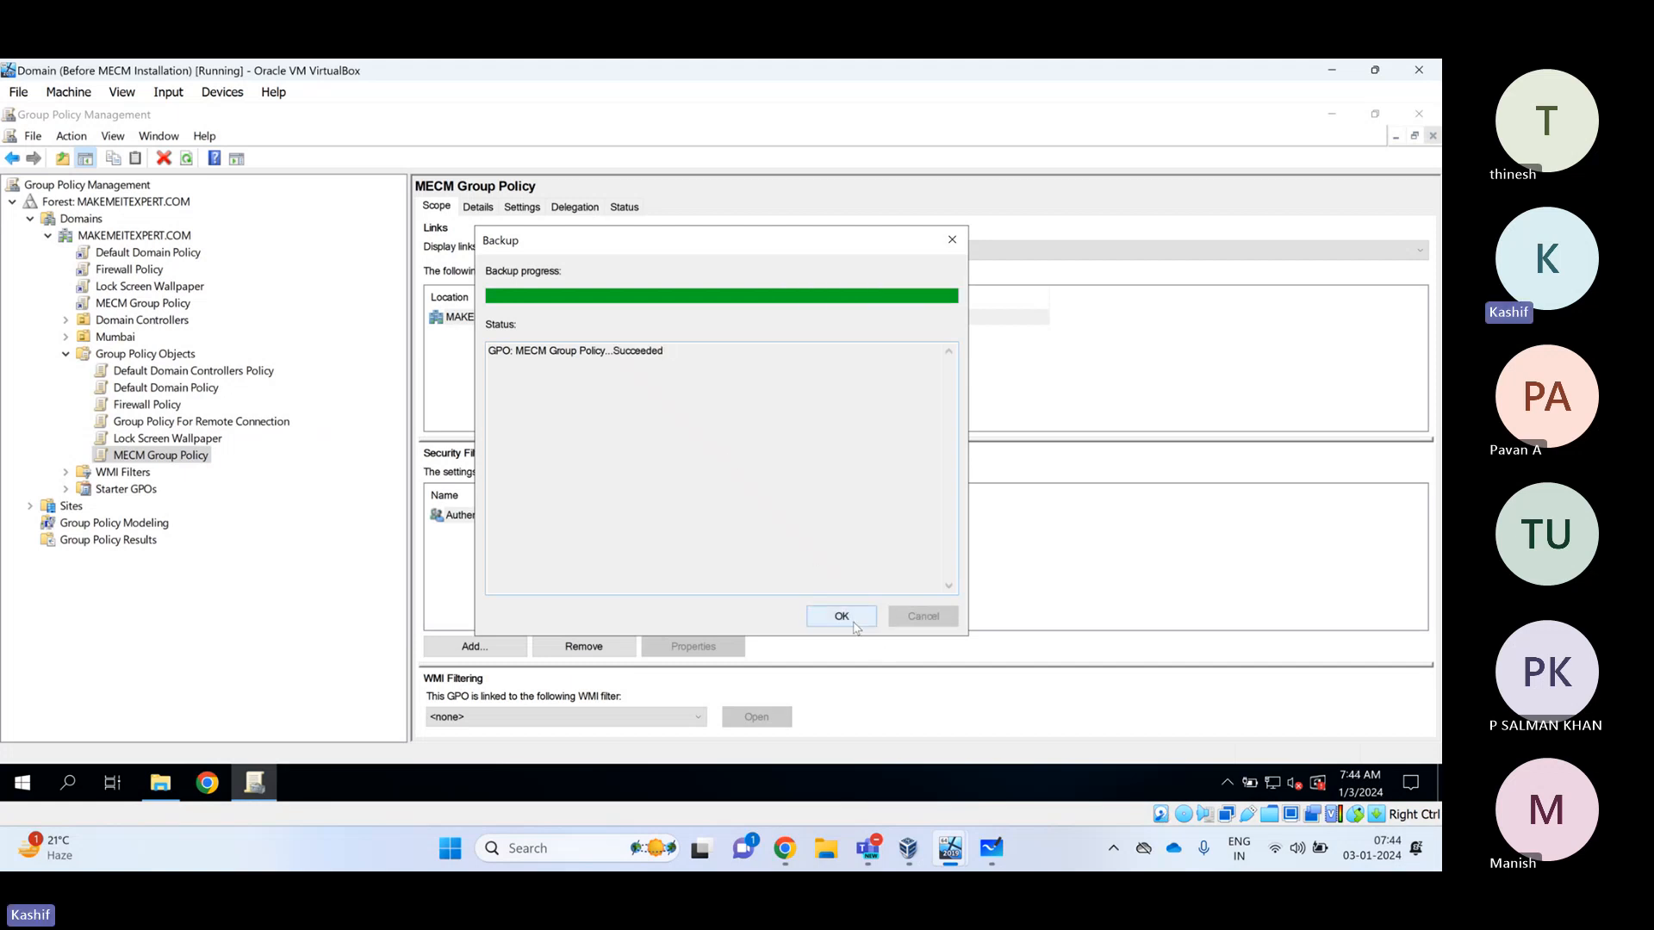
{"action": "left_click", "coordinate": [841, 617]}
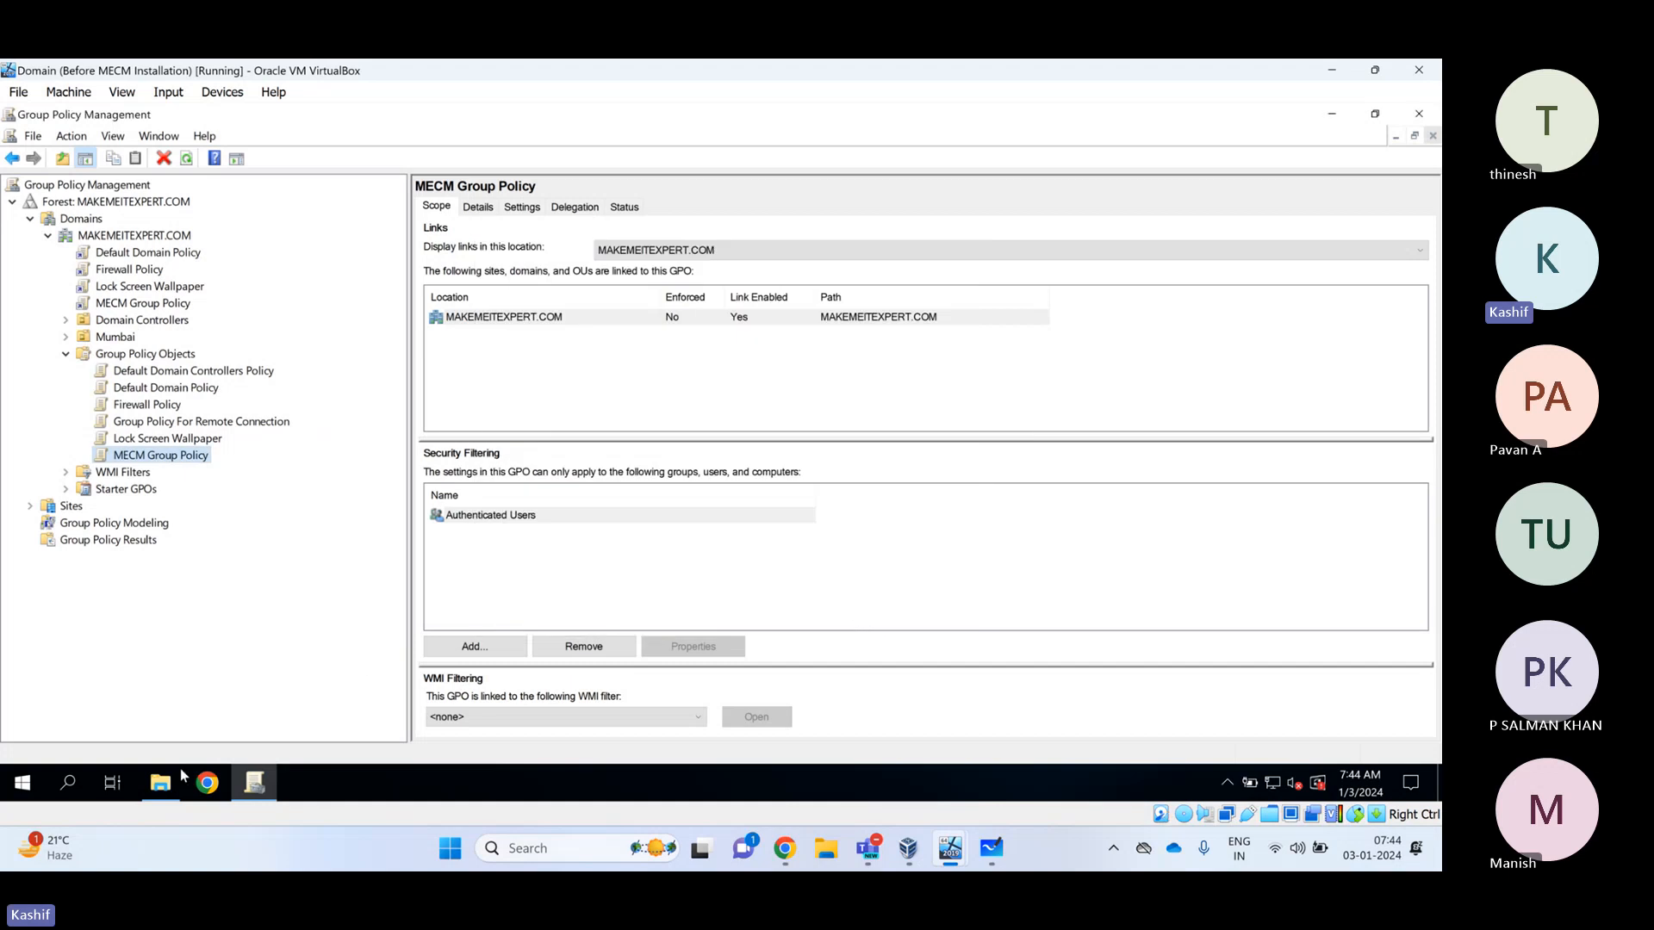
Return to the Intune Training Videos folder and check the new backup folder's full modification date
{"action": "left_click", "coordinate": [177, 776]}
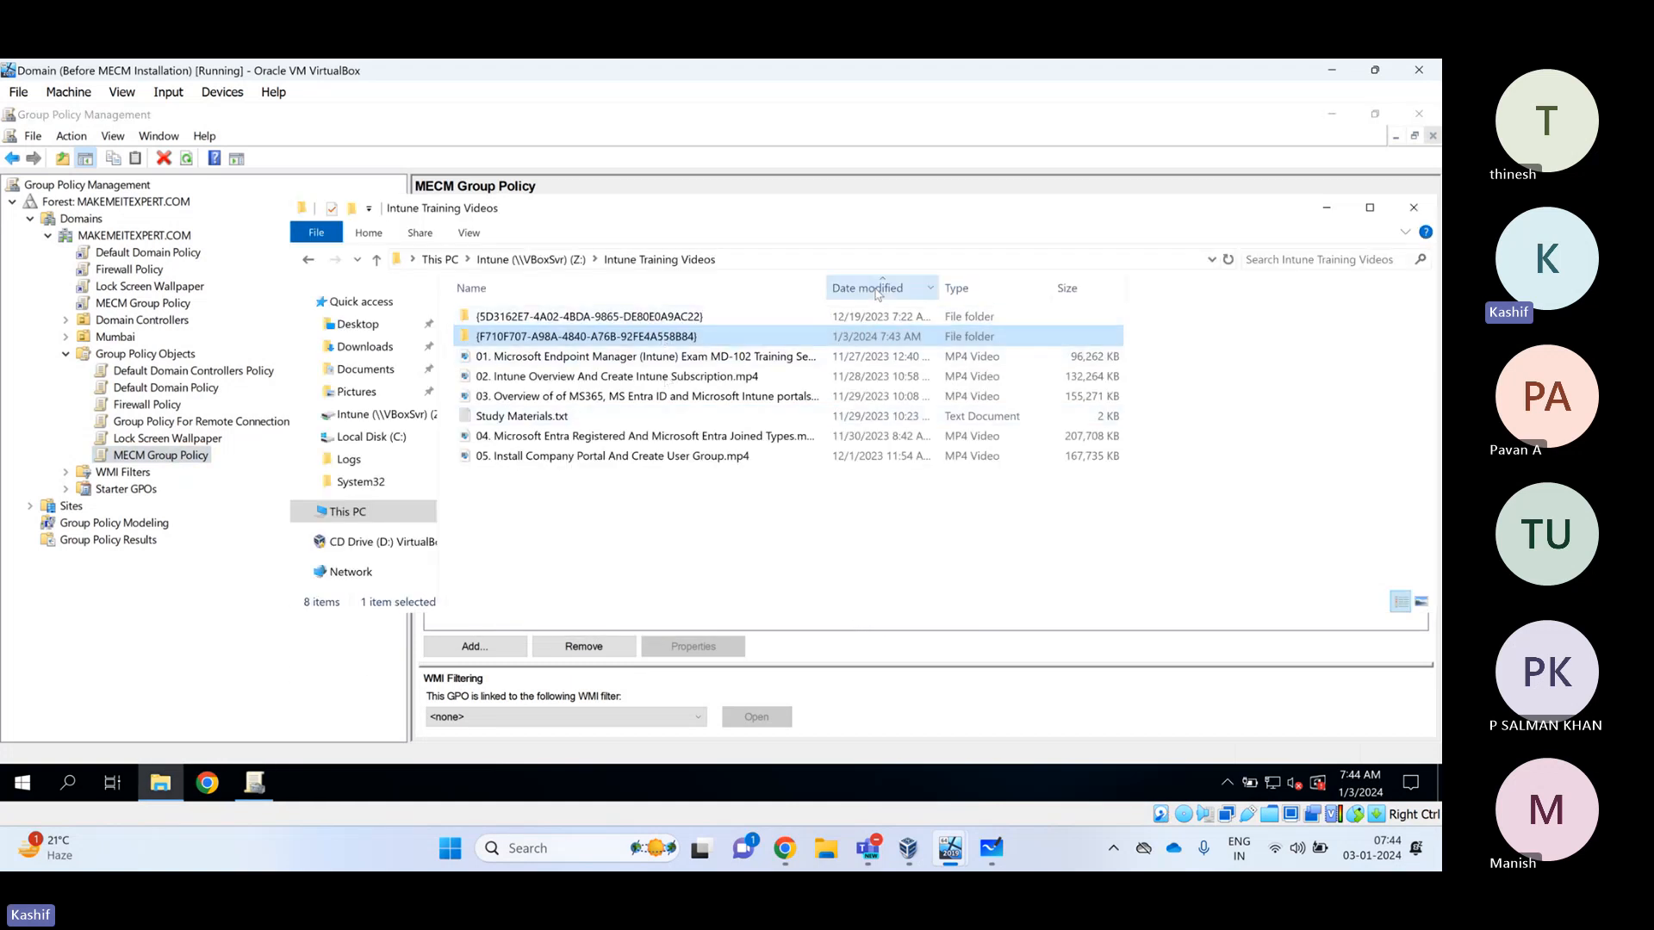
{"action": "left_click", "coordinate": [879, 289]}
{"action": "left_click", "coordinate": [879, 289]}
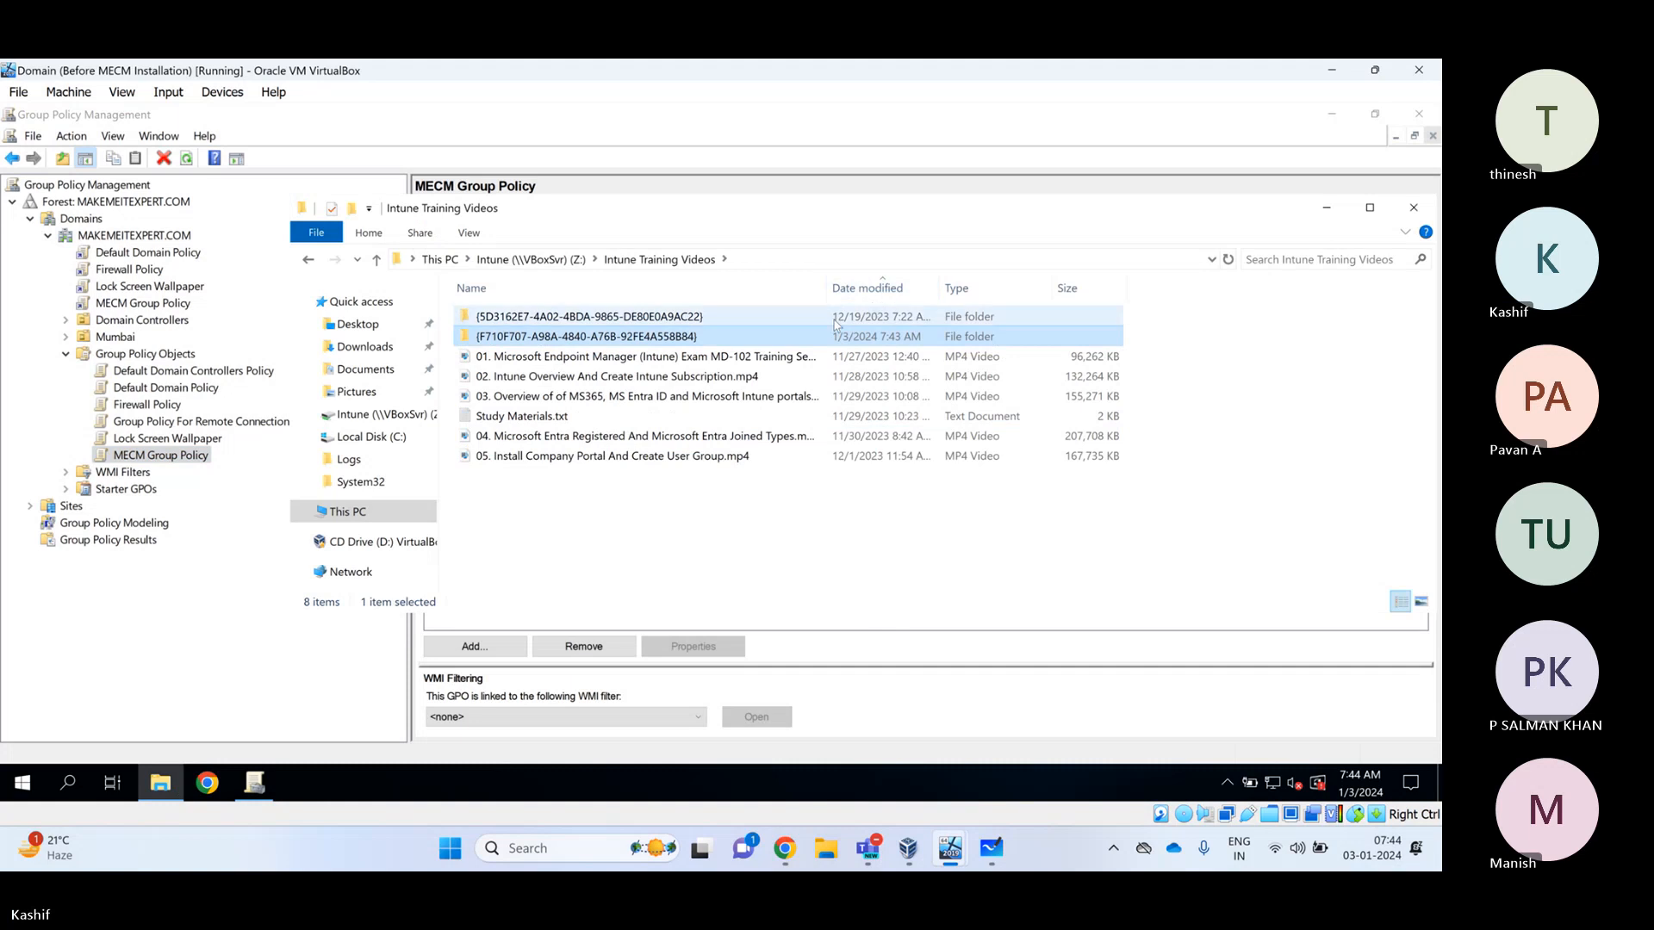
{"action": "left_click", "coordinate": [733, 501]}
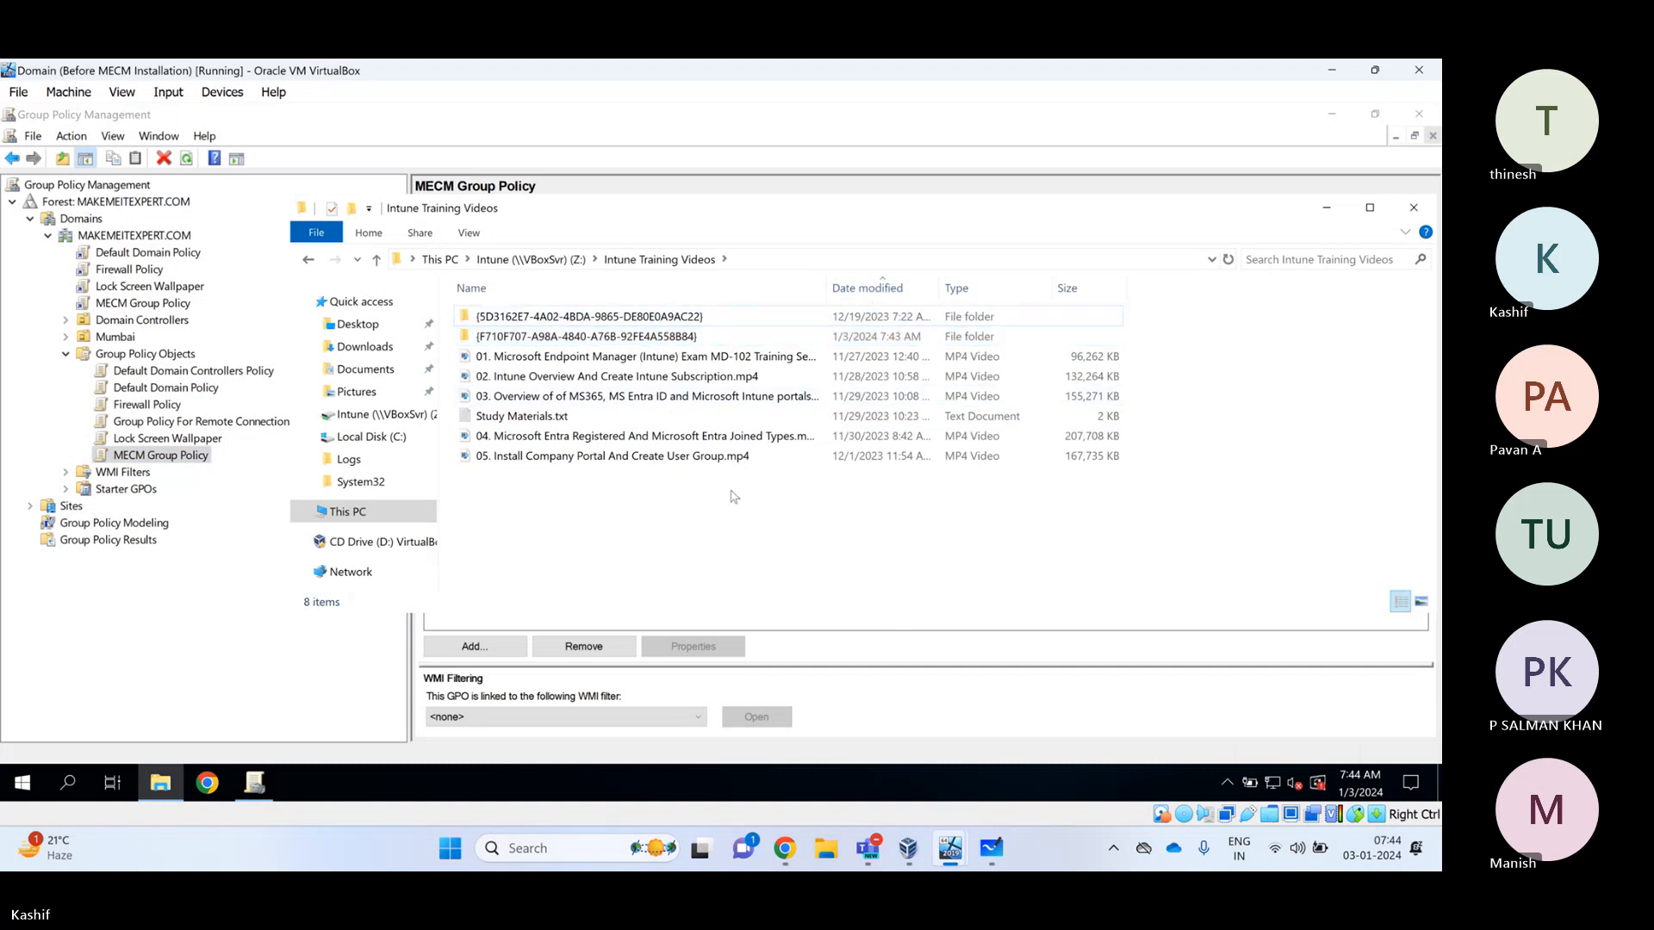
{"action": "left_click", "coordinate": [683, 337]}
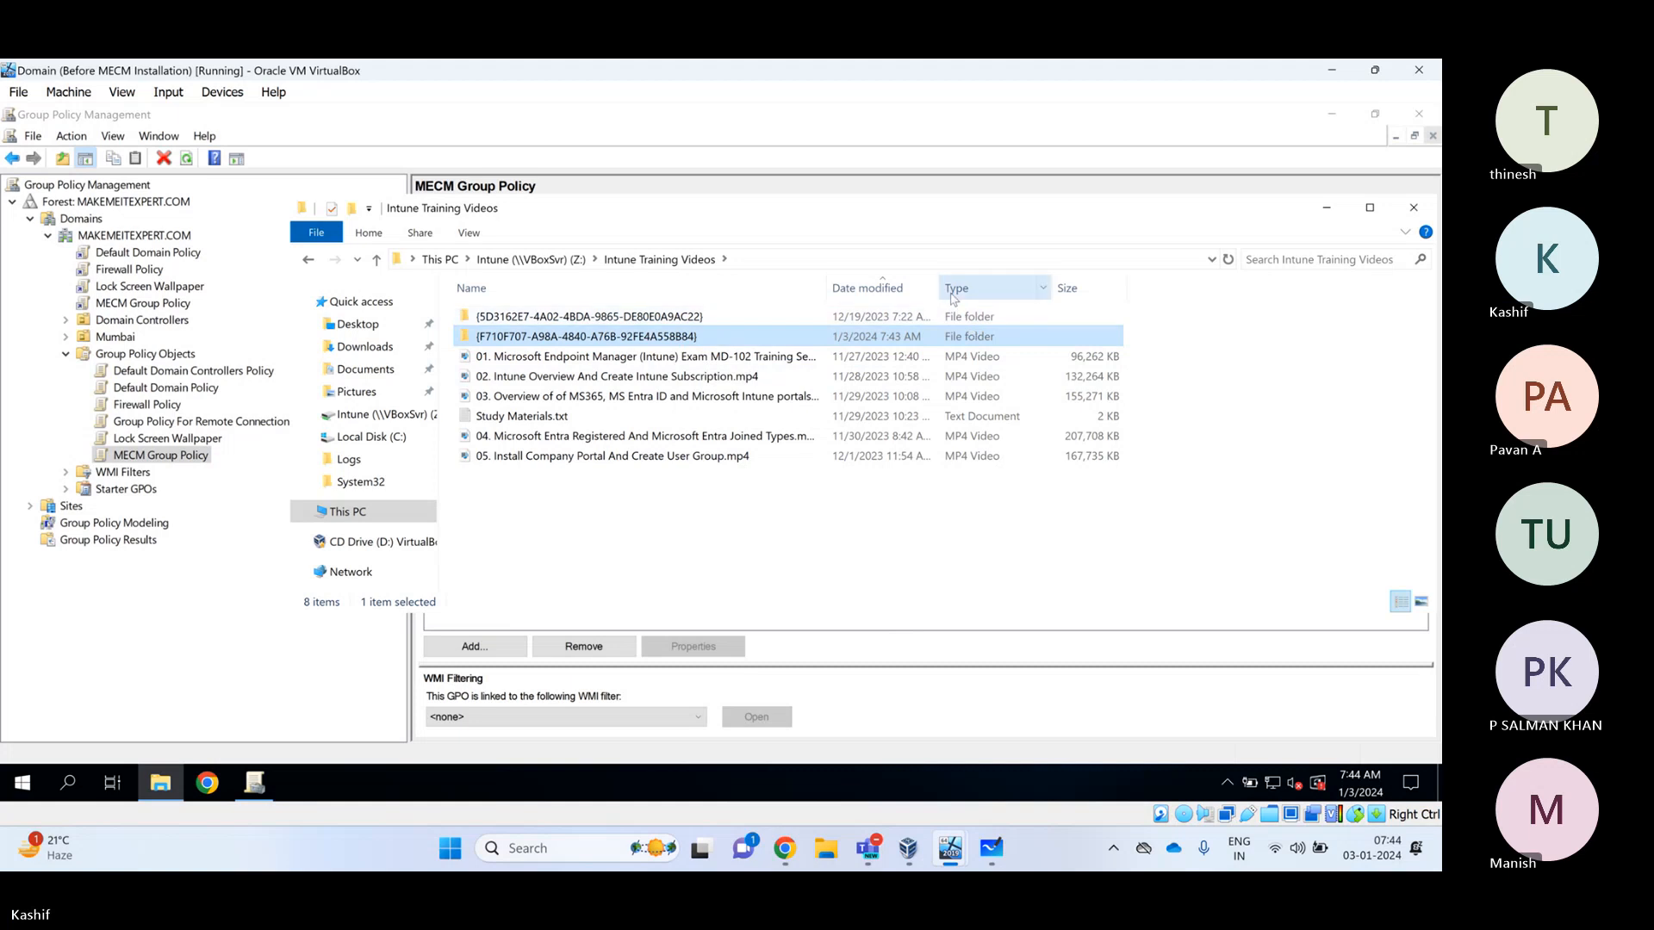
{"action": "left_click_drag", "start_coordinate": [939, 288], "coordinate": [1017, 288]}
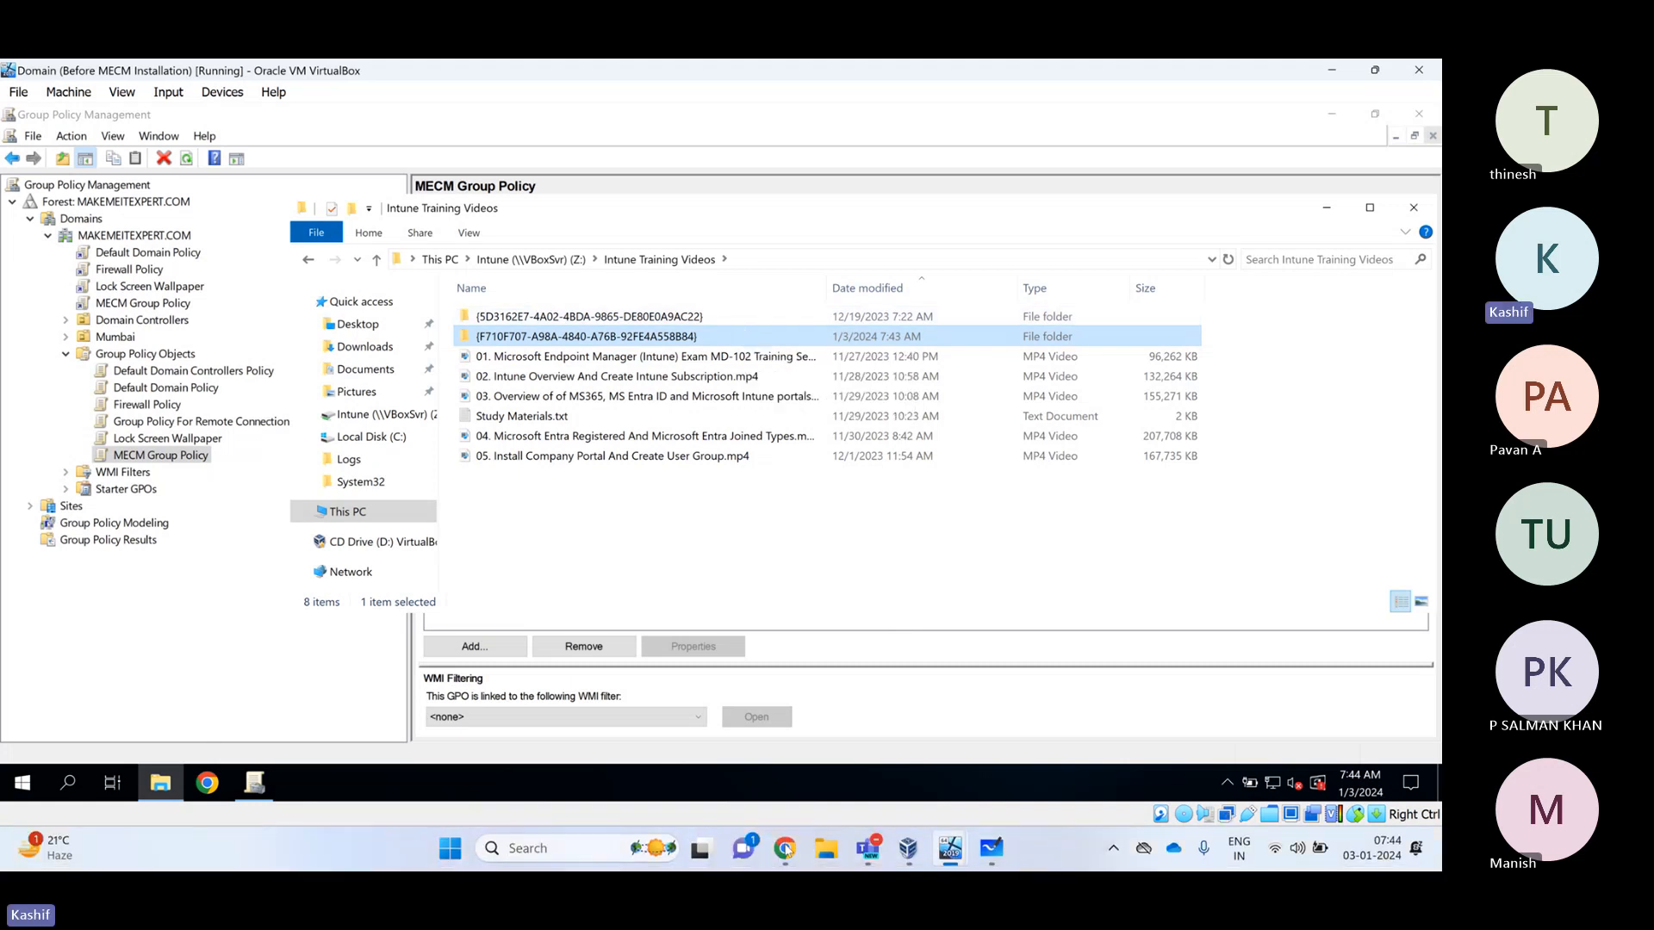
Switch to the Intune admin center in Chrome and reopen Group Policy analytics under Devices
{"action": "left_click", "coordinate": [786, 851]}
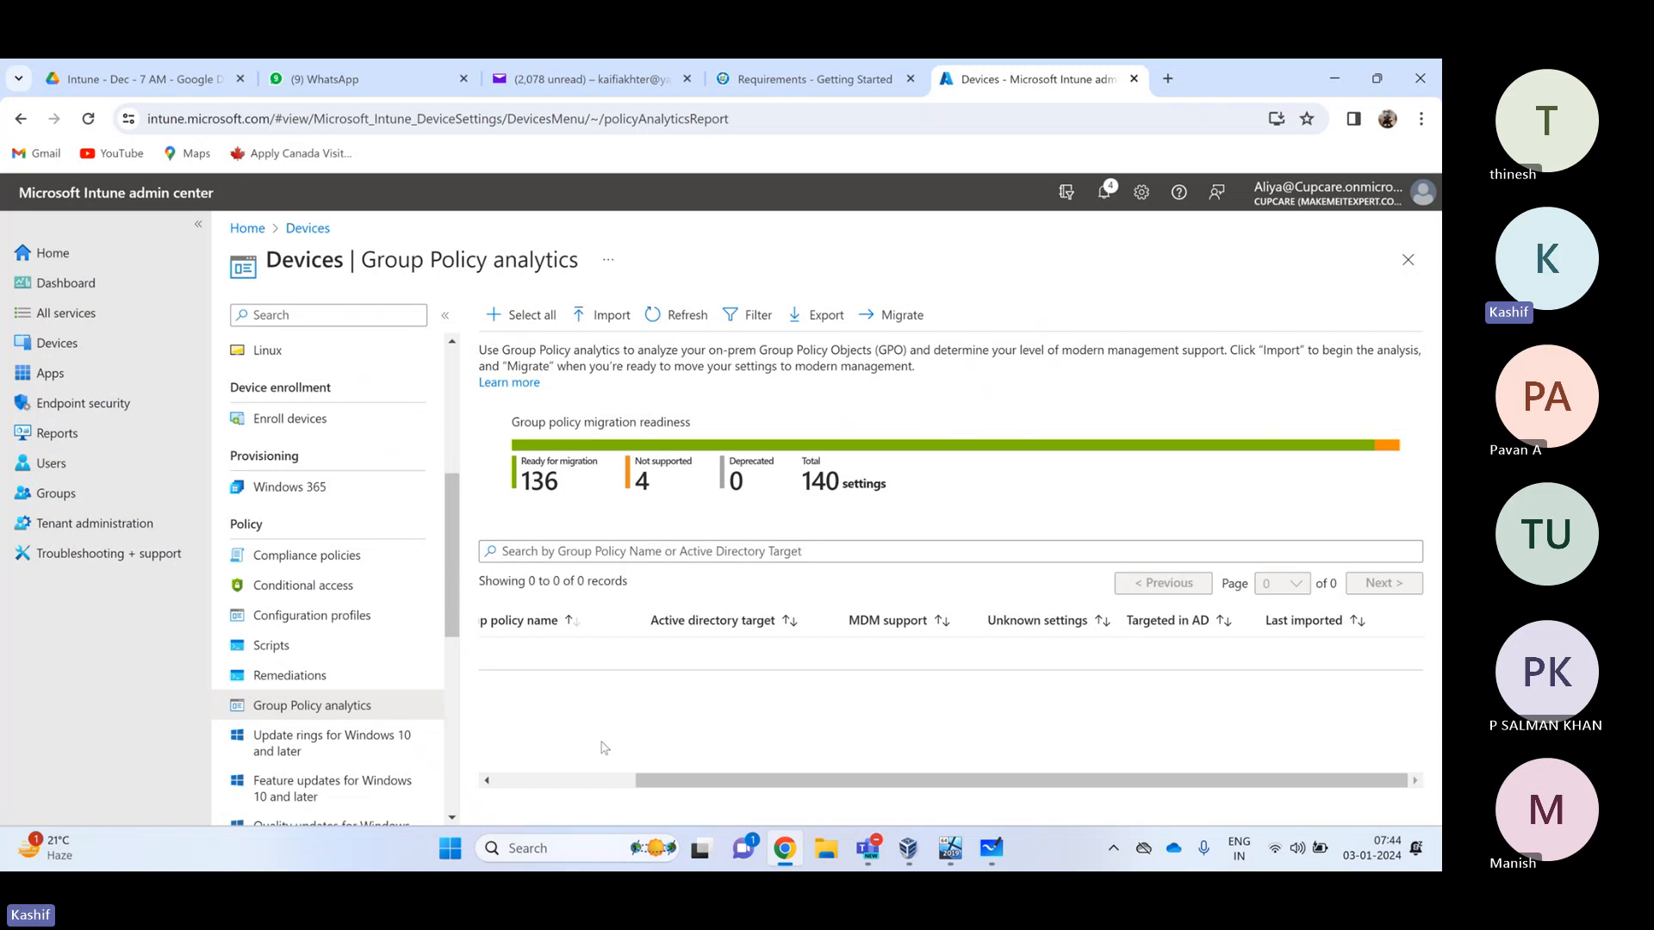
{"action": "left_click", "coordinate": [47, 344]}
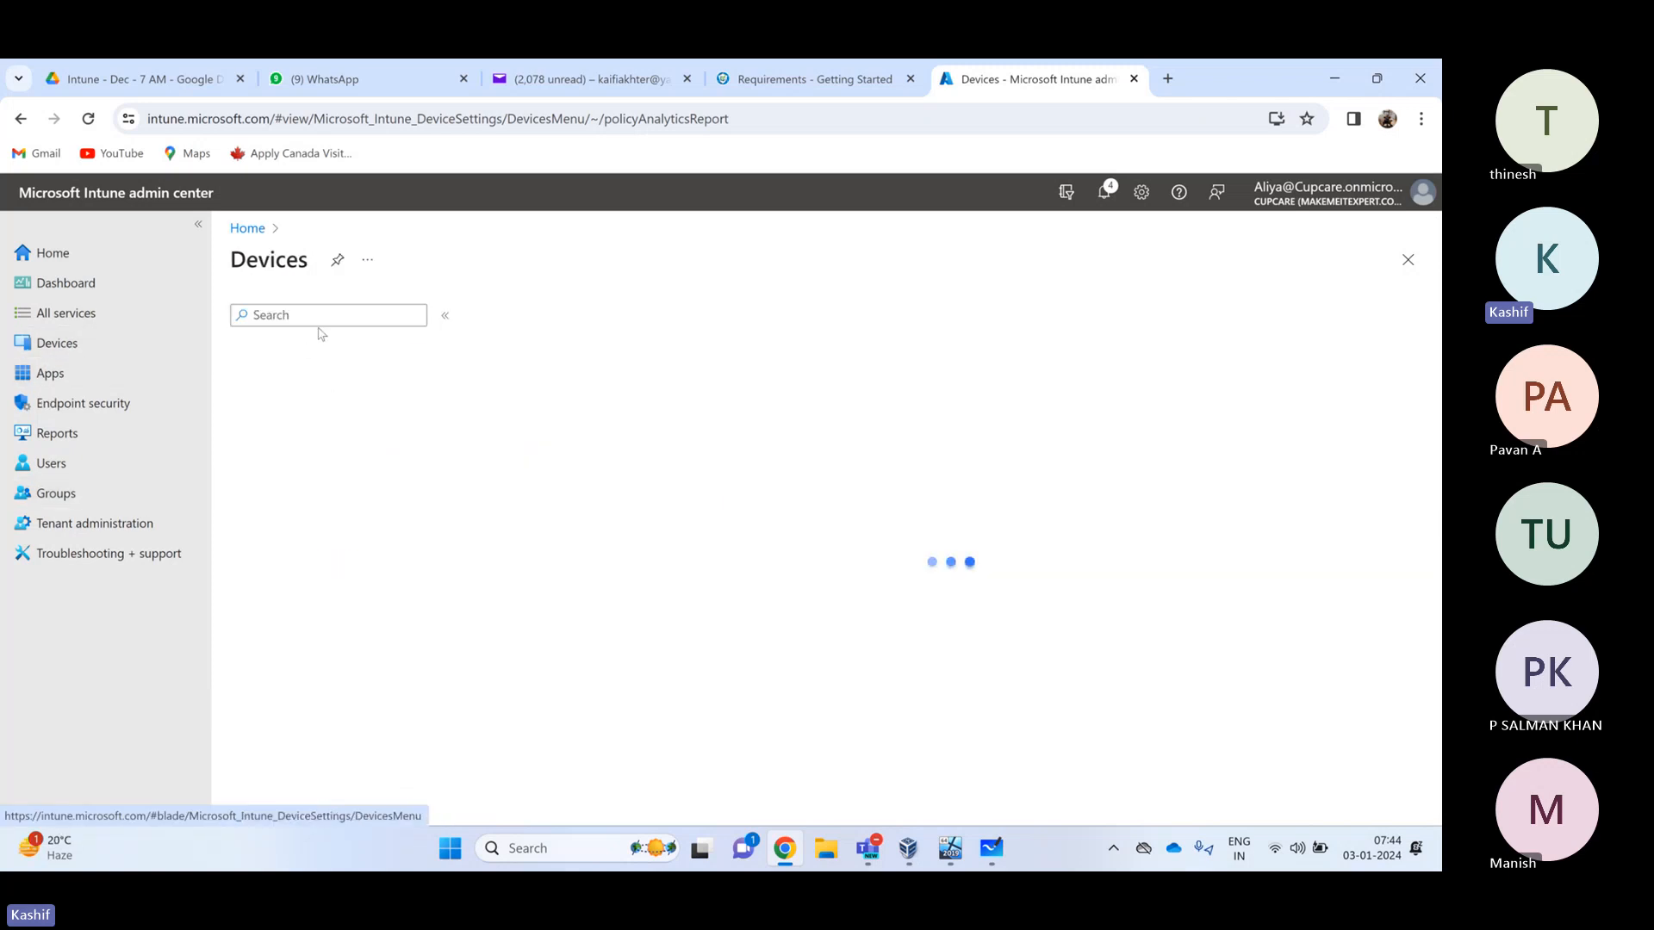
{"action": "scroll", "coordinate": [307, 603], "scroll_direction": "down", "scroll_amount": 3}
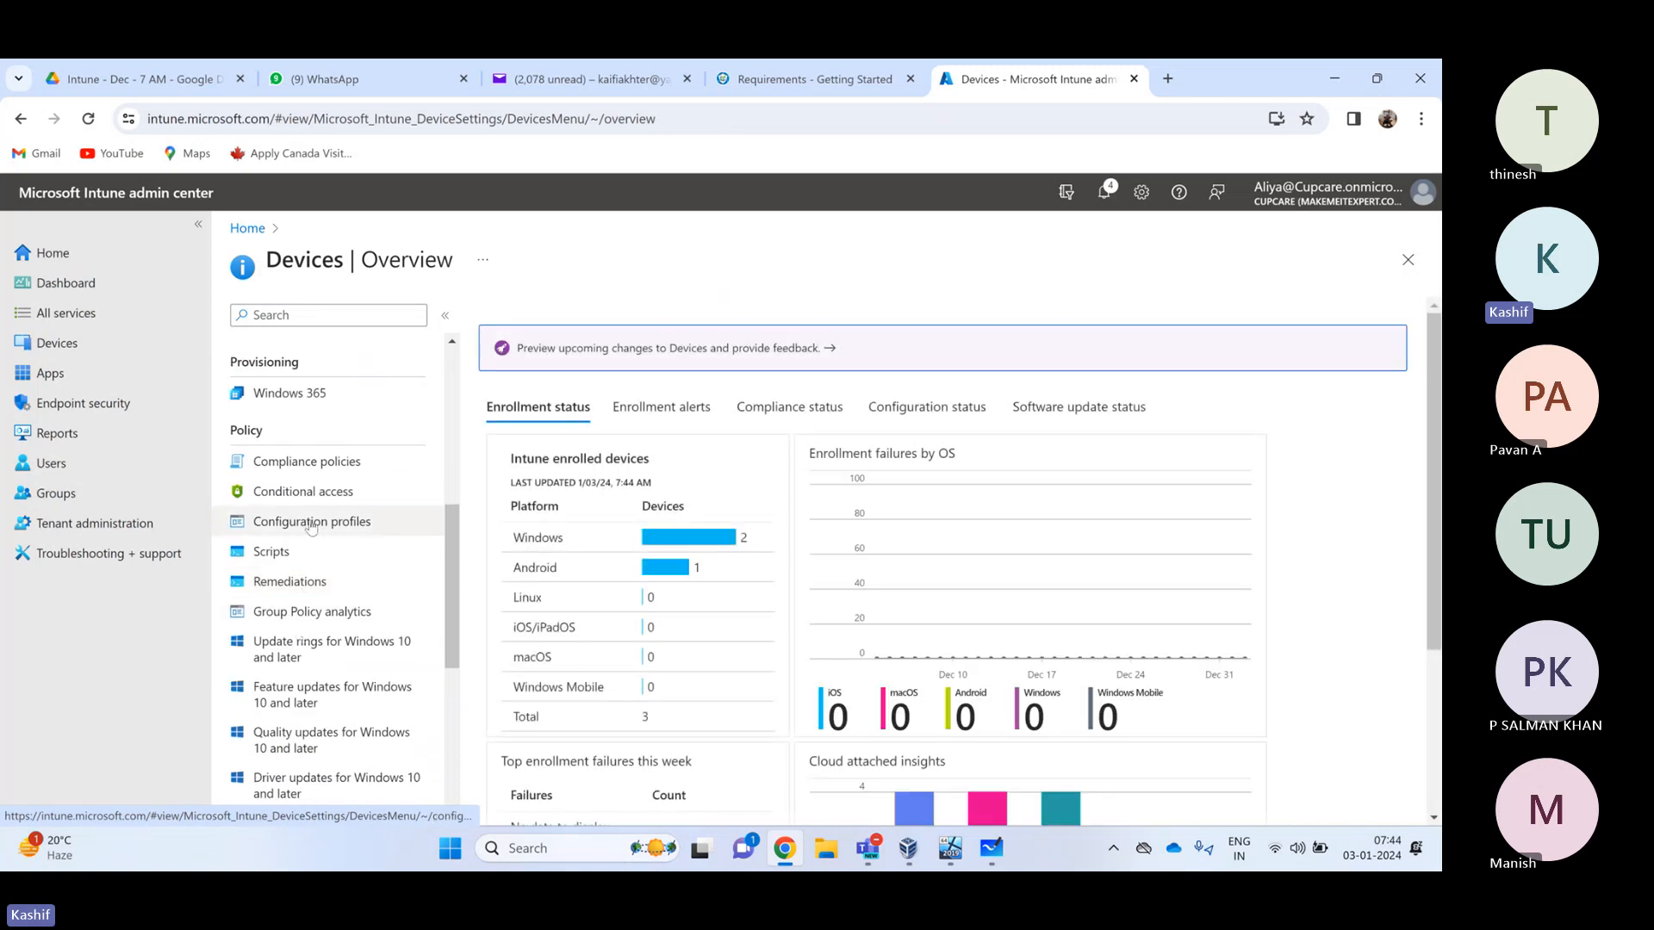
{"action": "left_click", "coordinate": [327, 613]}
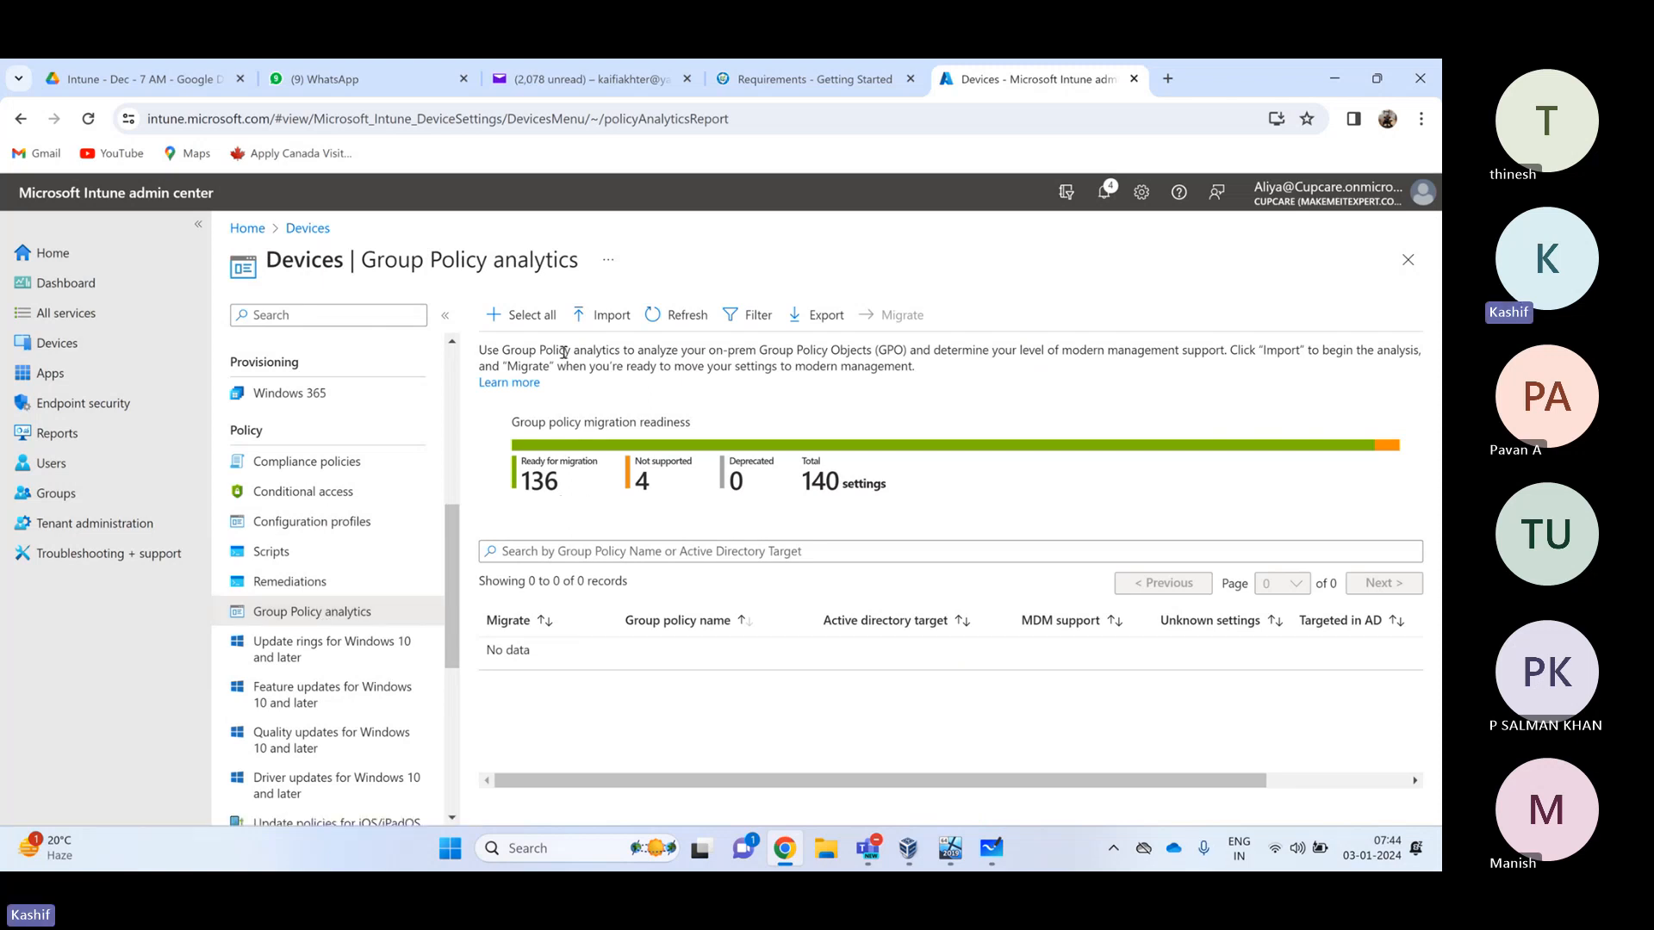
Start a Group Policy Object import and browse for the file in the Intune Training Videos folder inside Intune on Data (D:)
{"action": "left_click", "coordinate": [609, 315]}
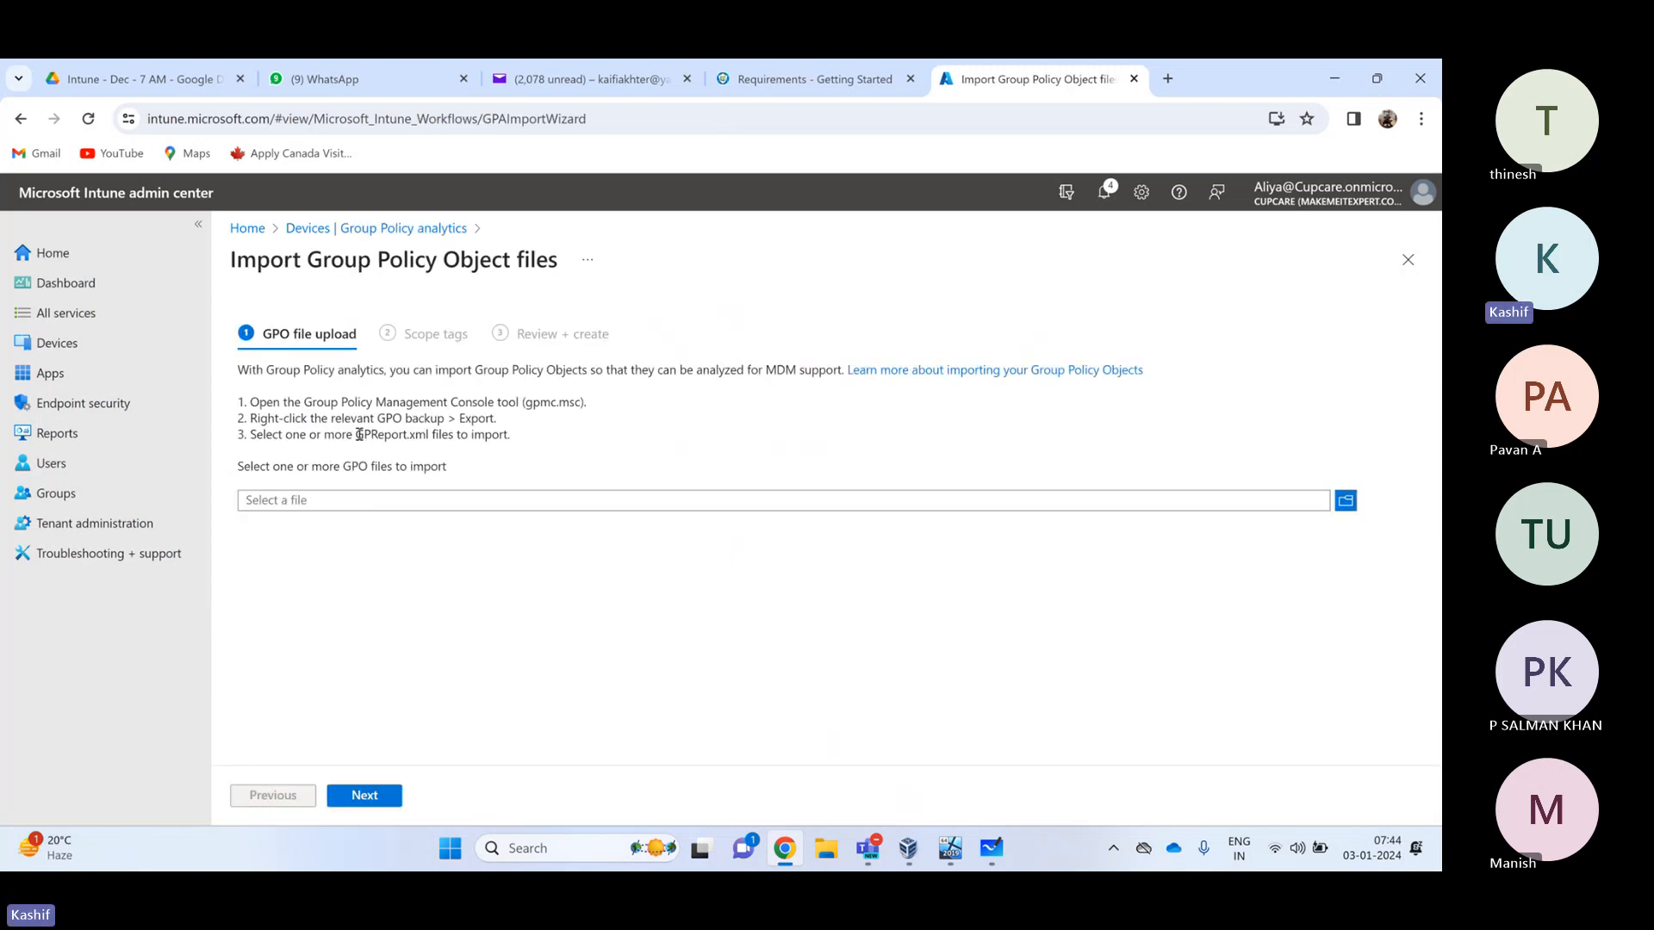
{"action": "left_click_drag", "start_coordinate": [361, 435], "coordinate": [428, 436]}
{"action": "left_click", "coordinate": [1346, 507]}
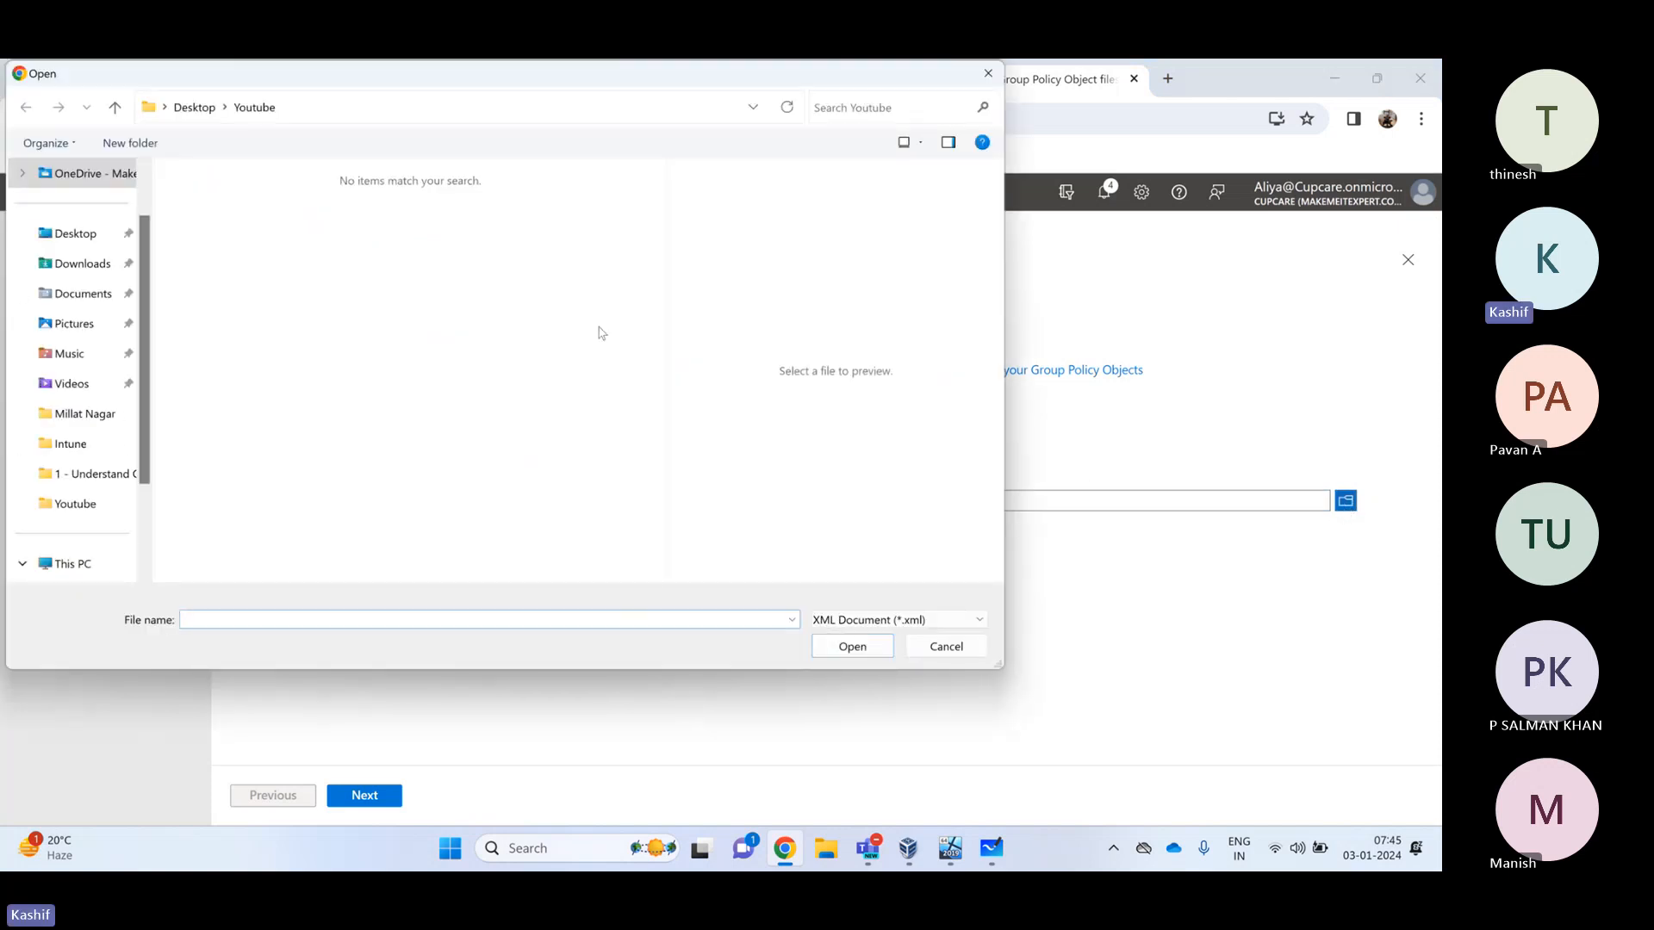
{"action": "scroll", "coordinate": [81, 443], "scroll_direction": "down", "scroll_amount": 2}
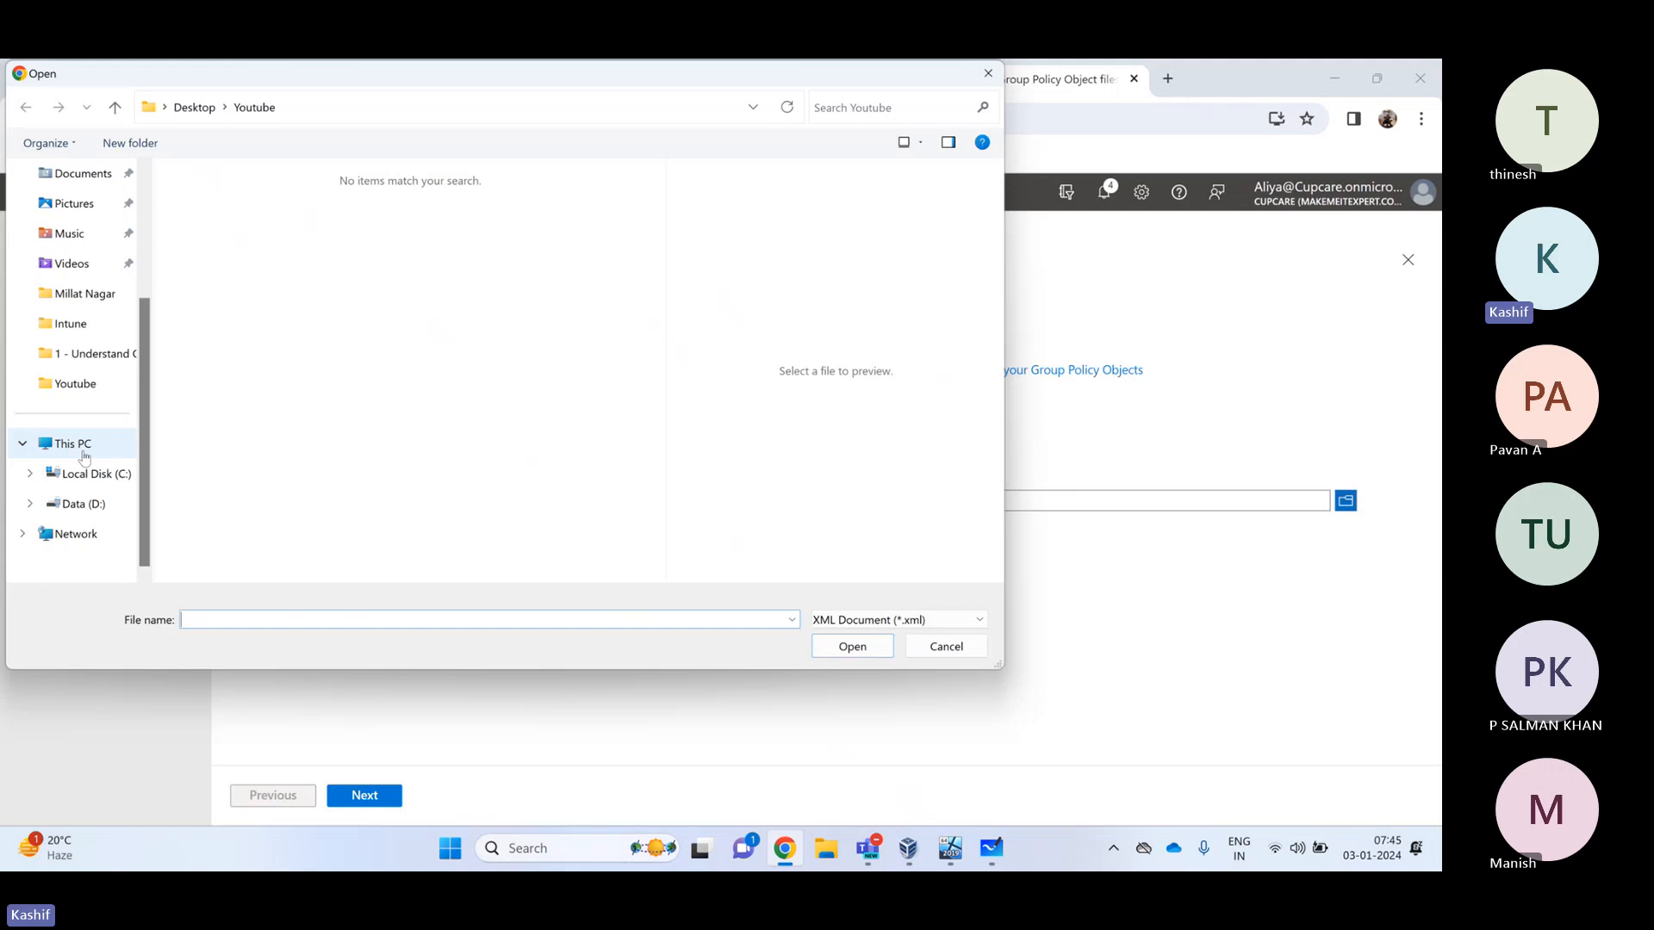
{"action": "left_click", "coordinate": [101, 500]}
{"action": "scroll", "coordinate": [445, 348], "scroll_direction": "down", "scroll_amount": 1}
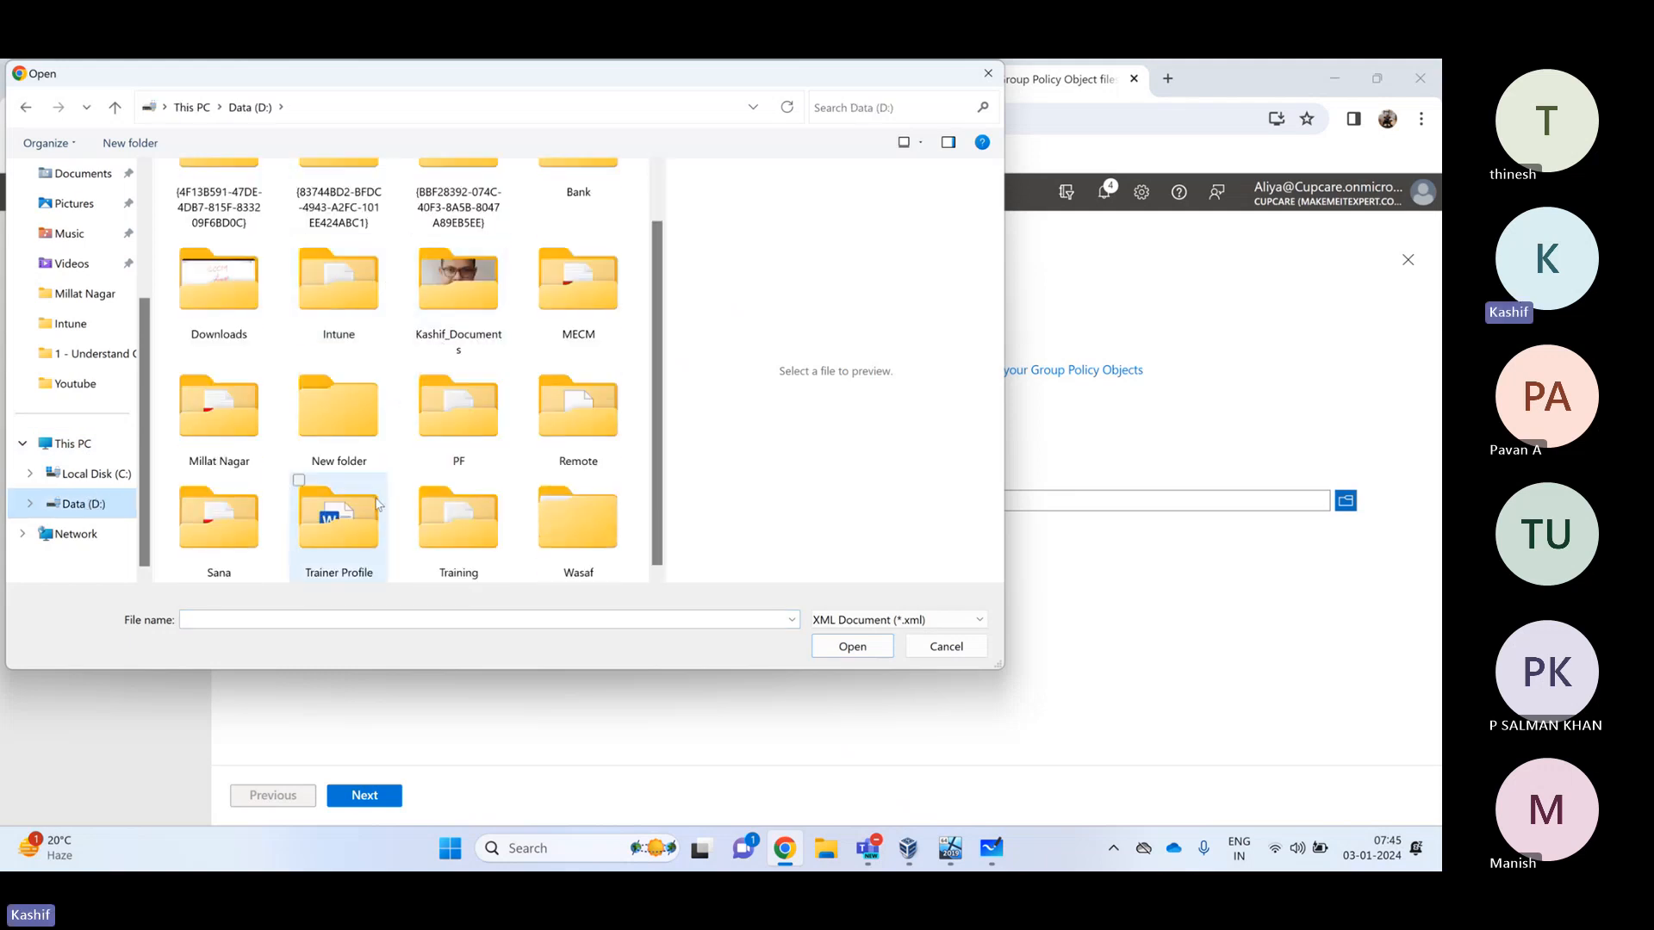
{"action": "scroll", "coordinate": [498, 500], "scroll_direction": "up", "scroll_amount": 1}
{"action": "left_click", "coordinate": [335, 375]}
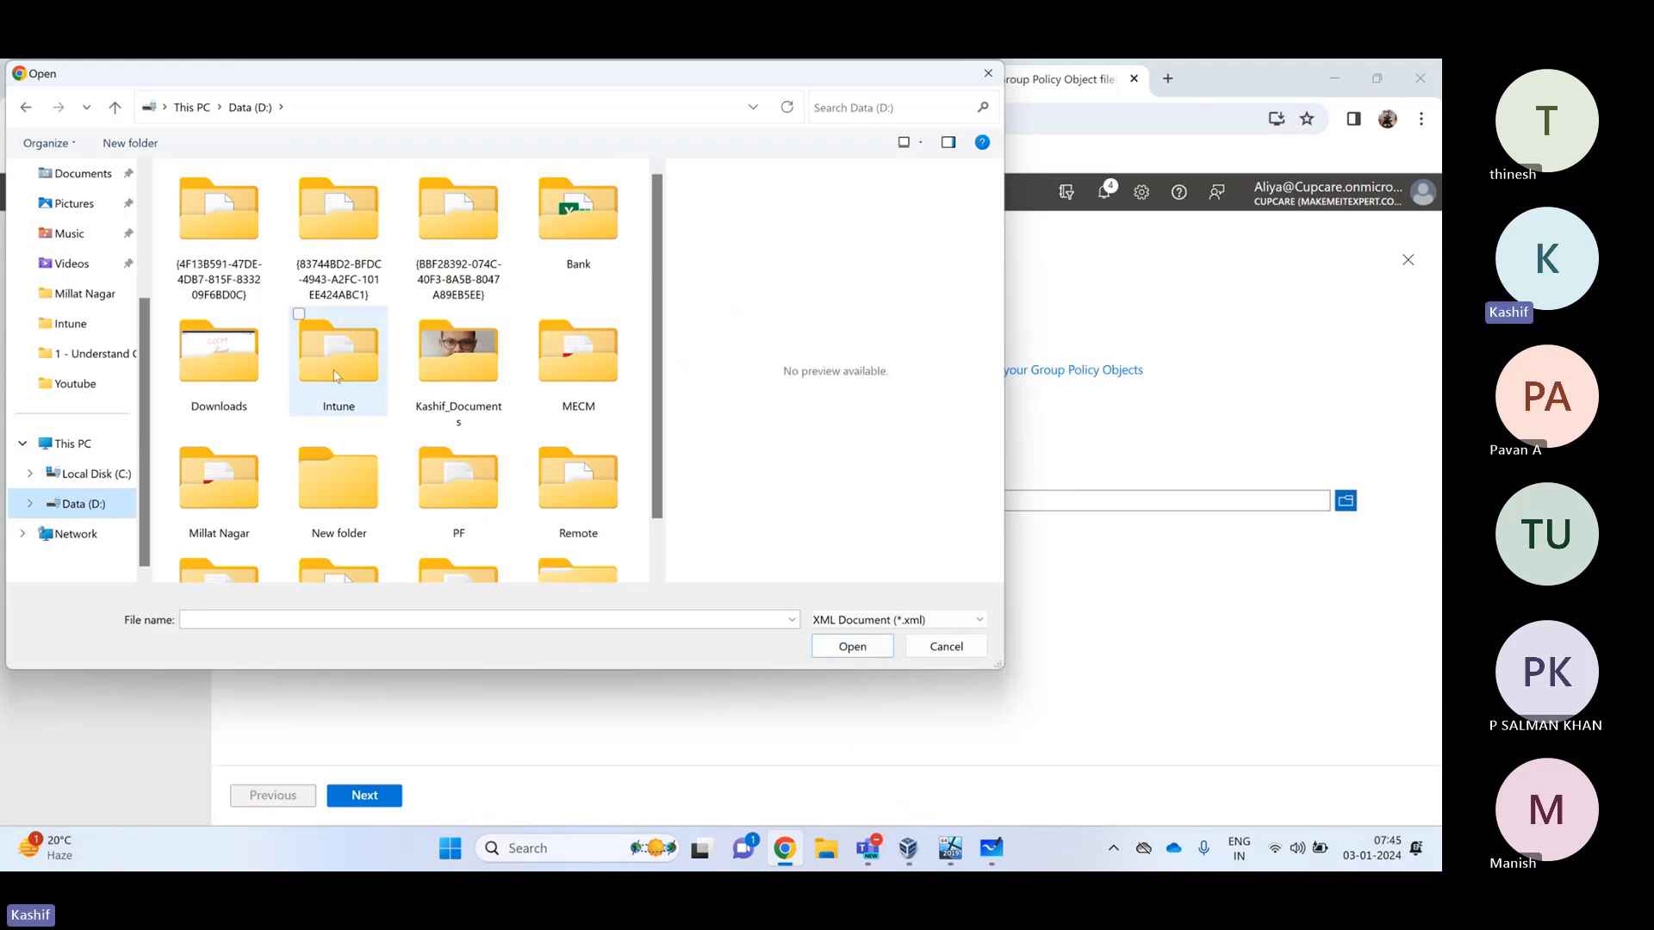
{"action": "double_click", "coordinate": [335, 375]}
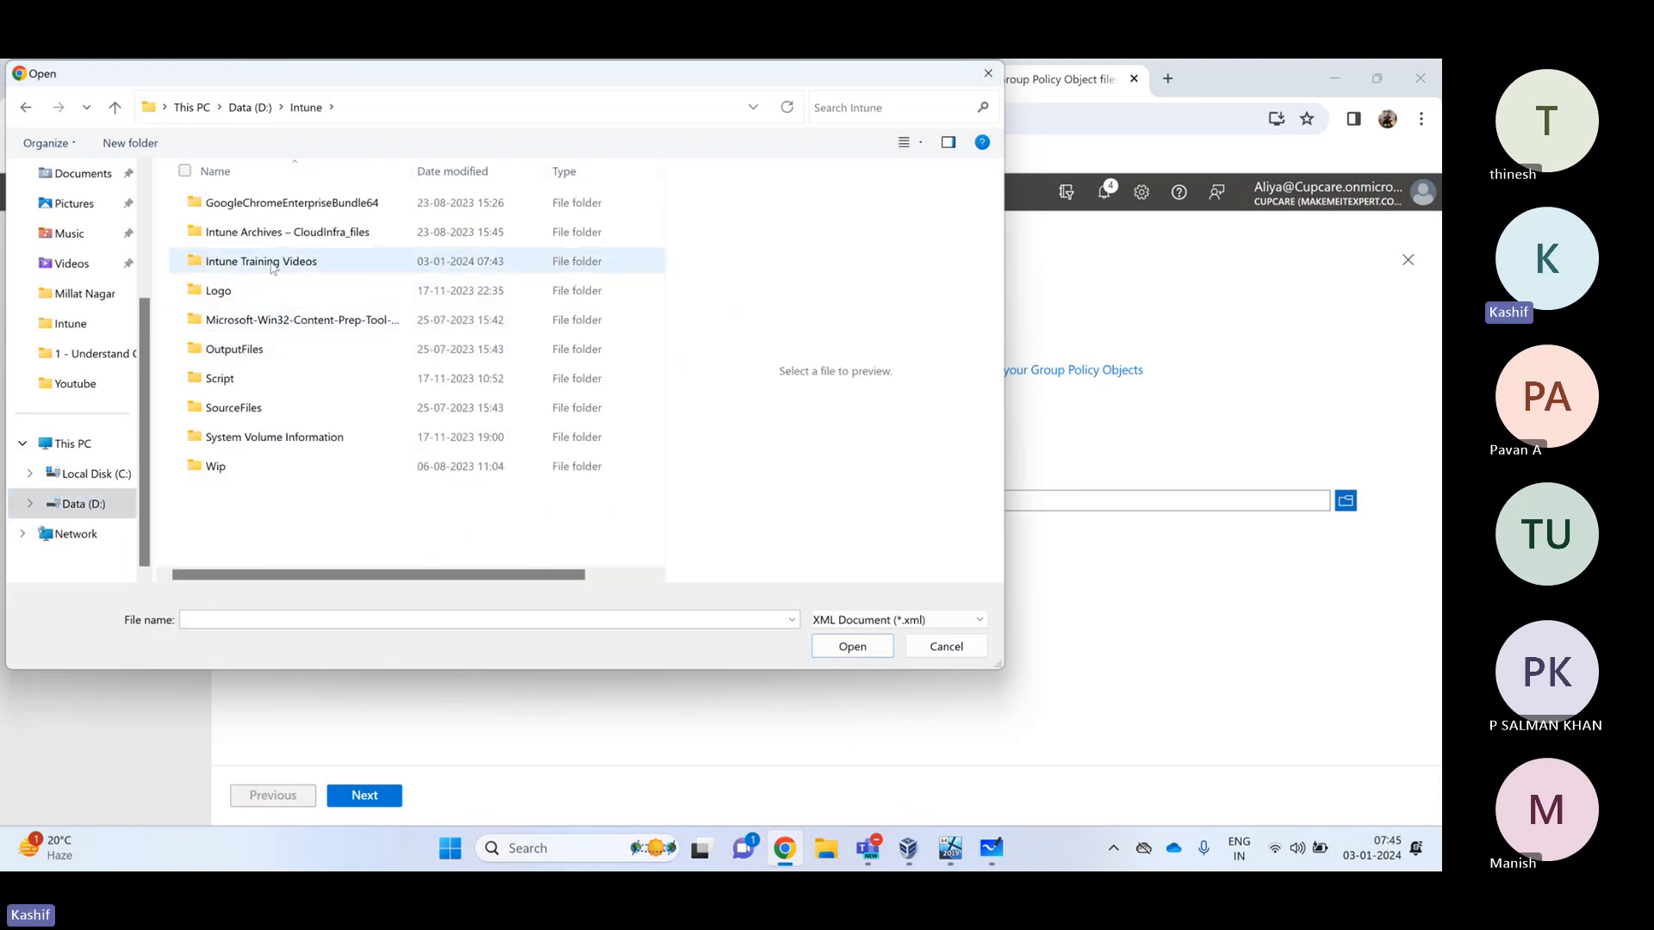
{"action": "double_click", "coordinate": [272, 262]}
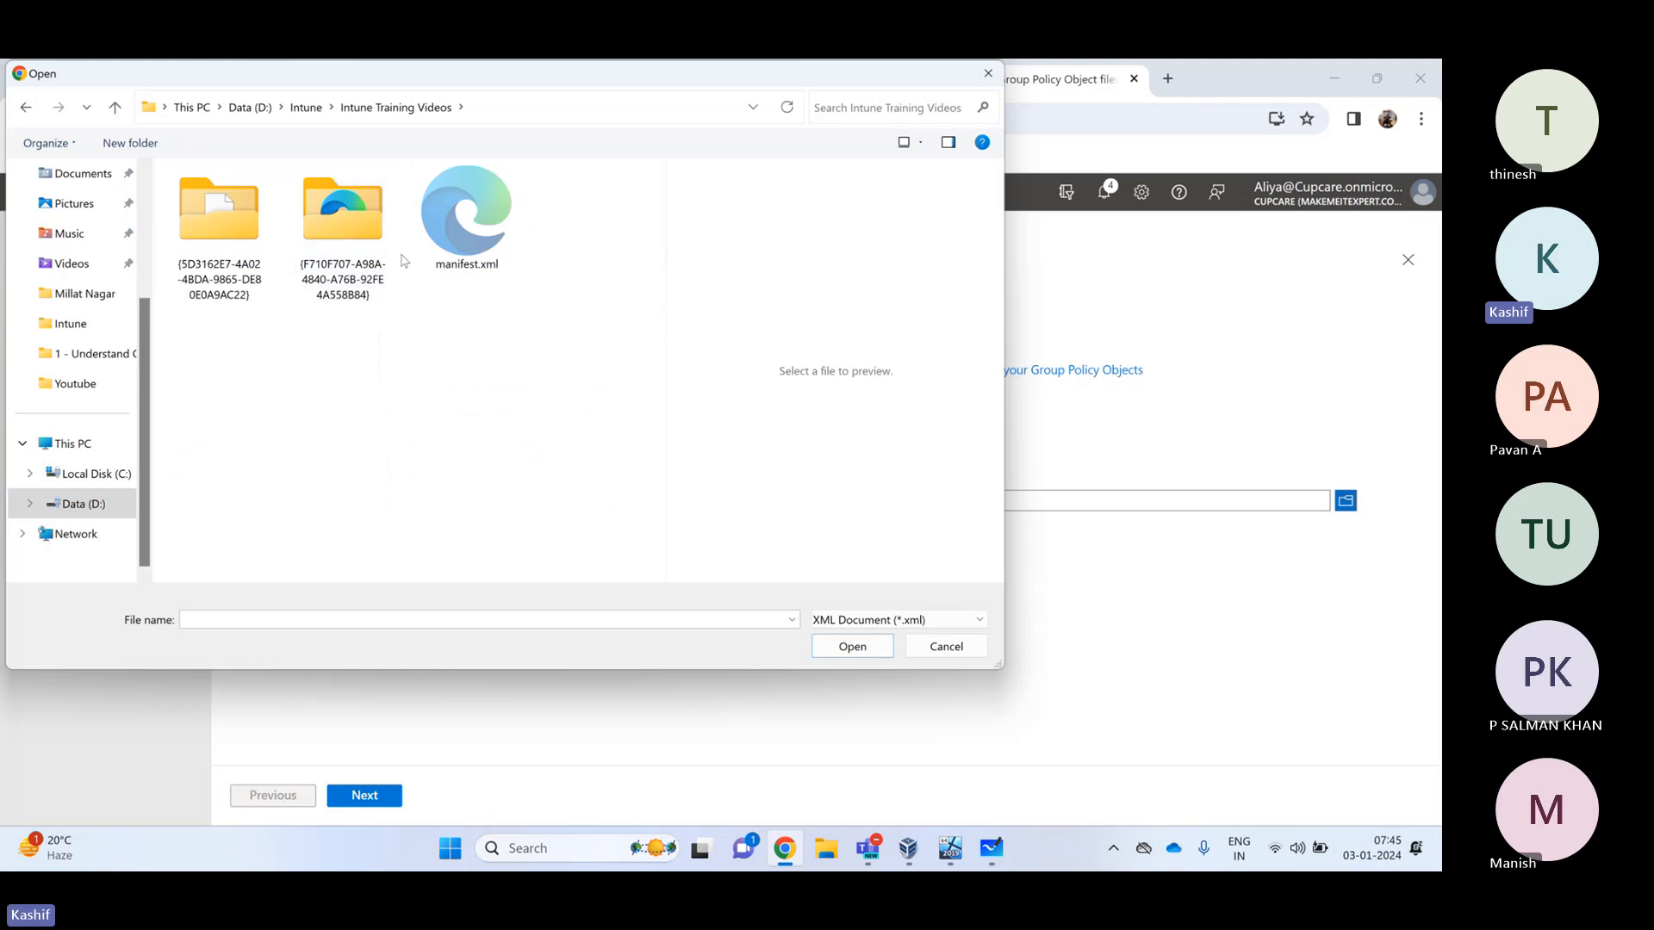
Choose gpreport.xml from the {F710F707-A98A-4840-A76B-92FE4A558B84} backup folder as the GPO file to import
{"action": "left_click", "coordinate": [360, 245]}
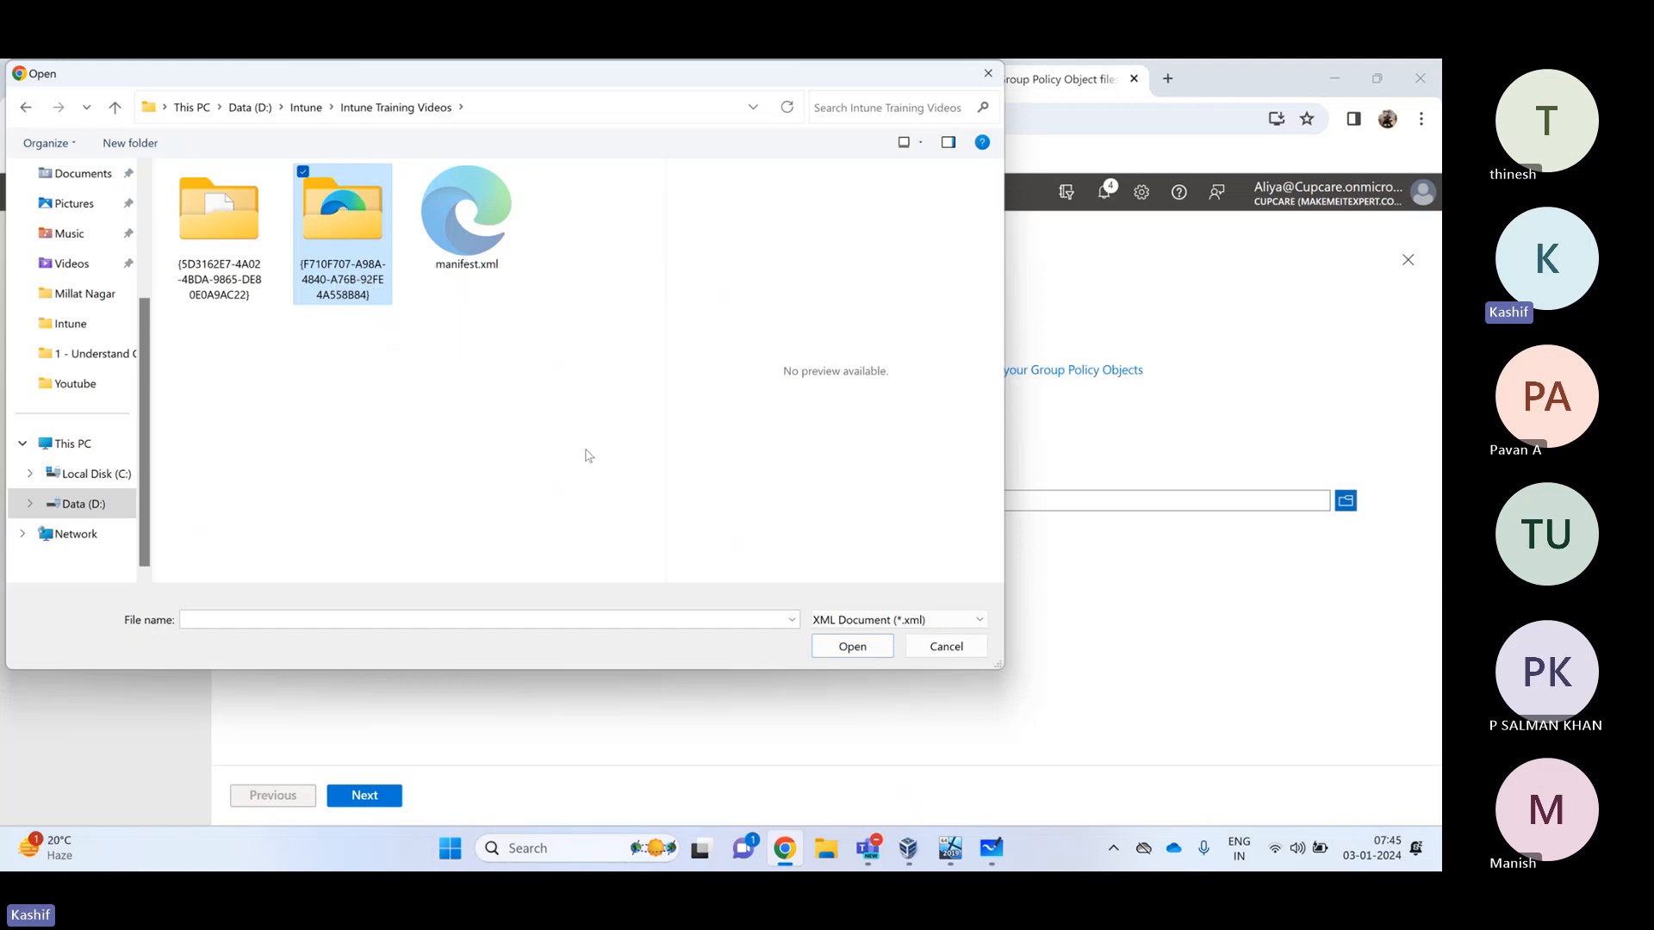
{"action": "double_click", "coordinate": [353, 215]}
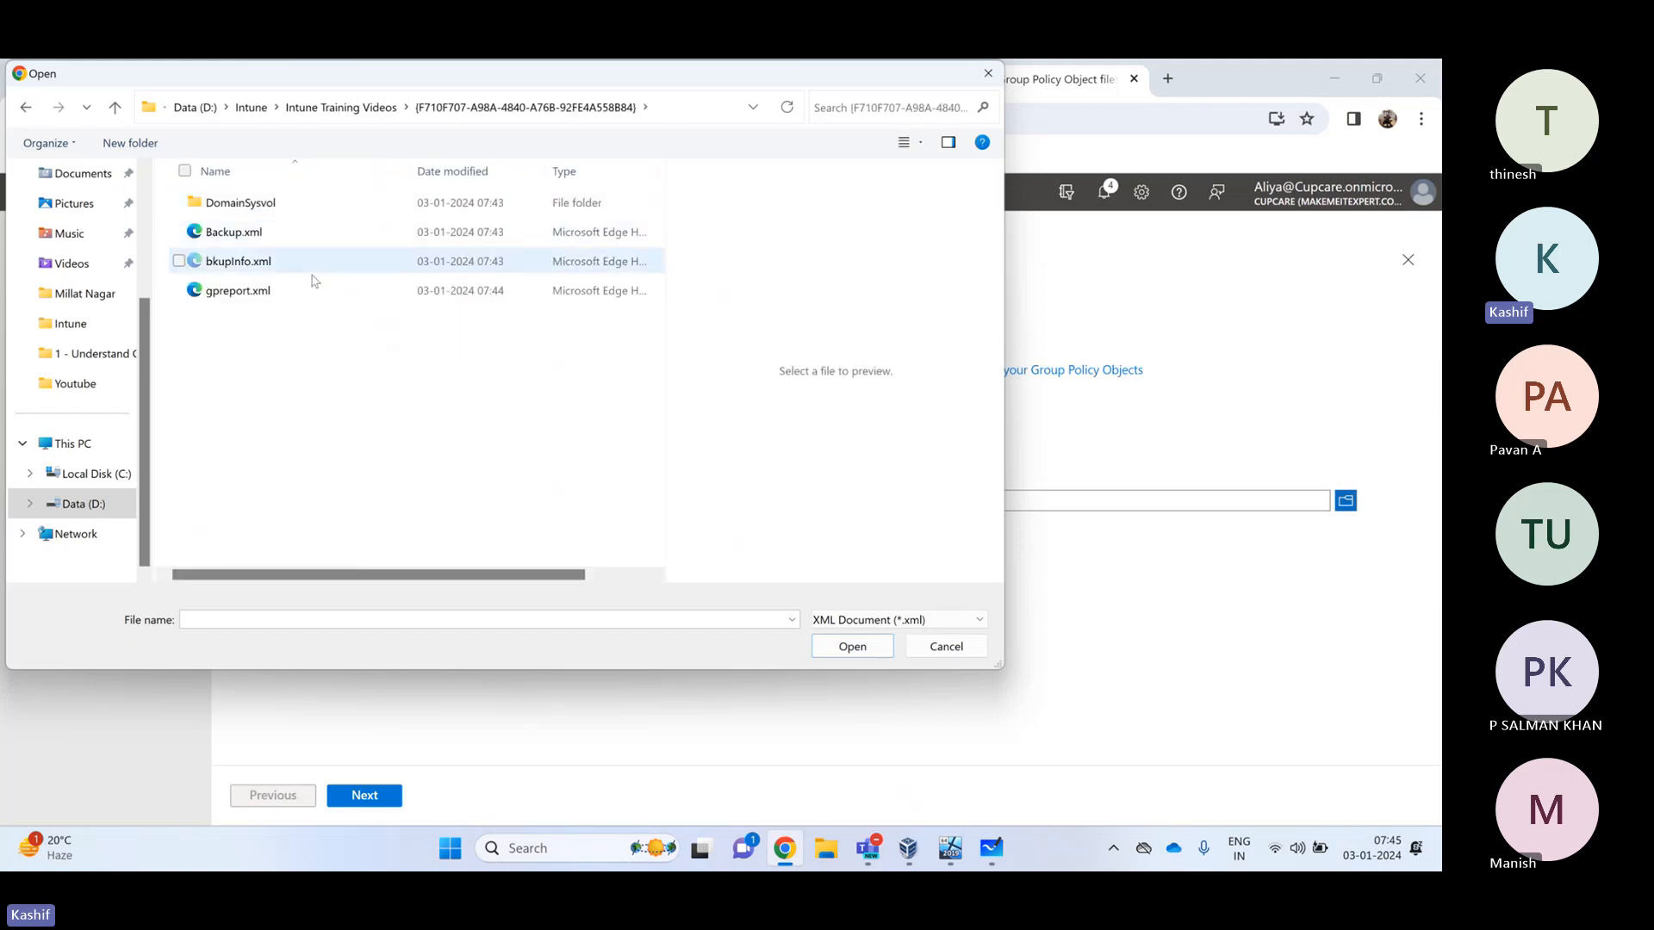
{"action": "left_click", "coordinate": [212, 293]}
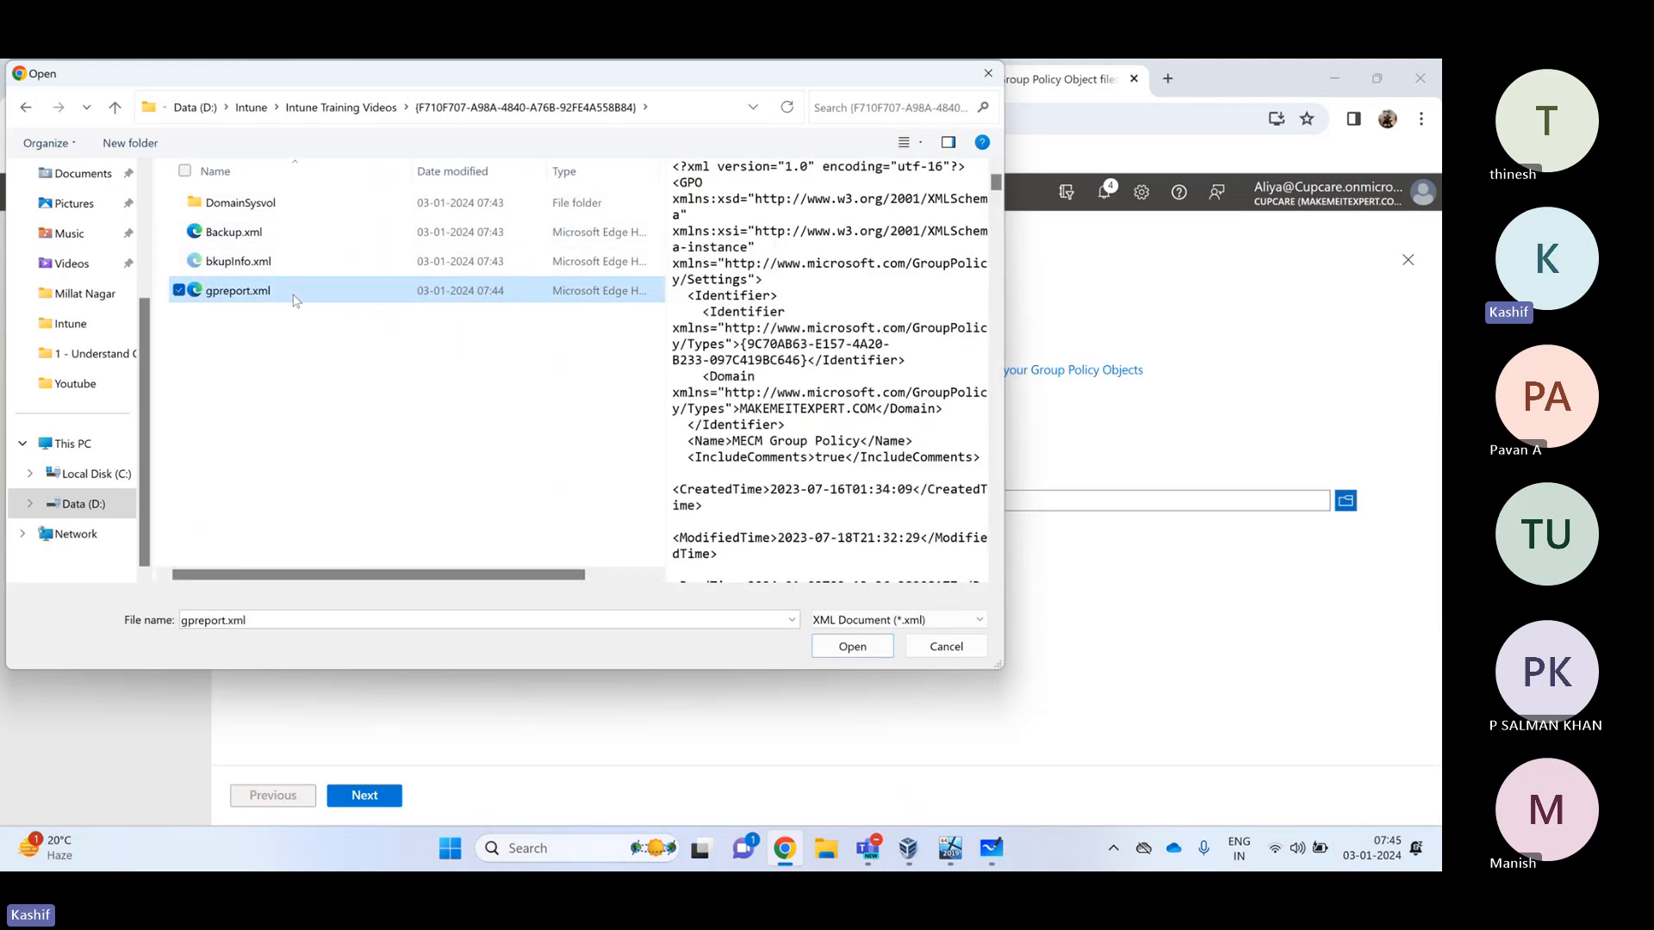
{"action": "left_click", "coordinate": [847, 650]}
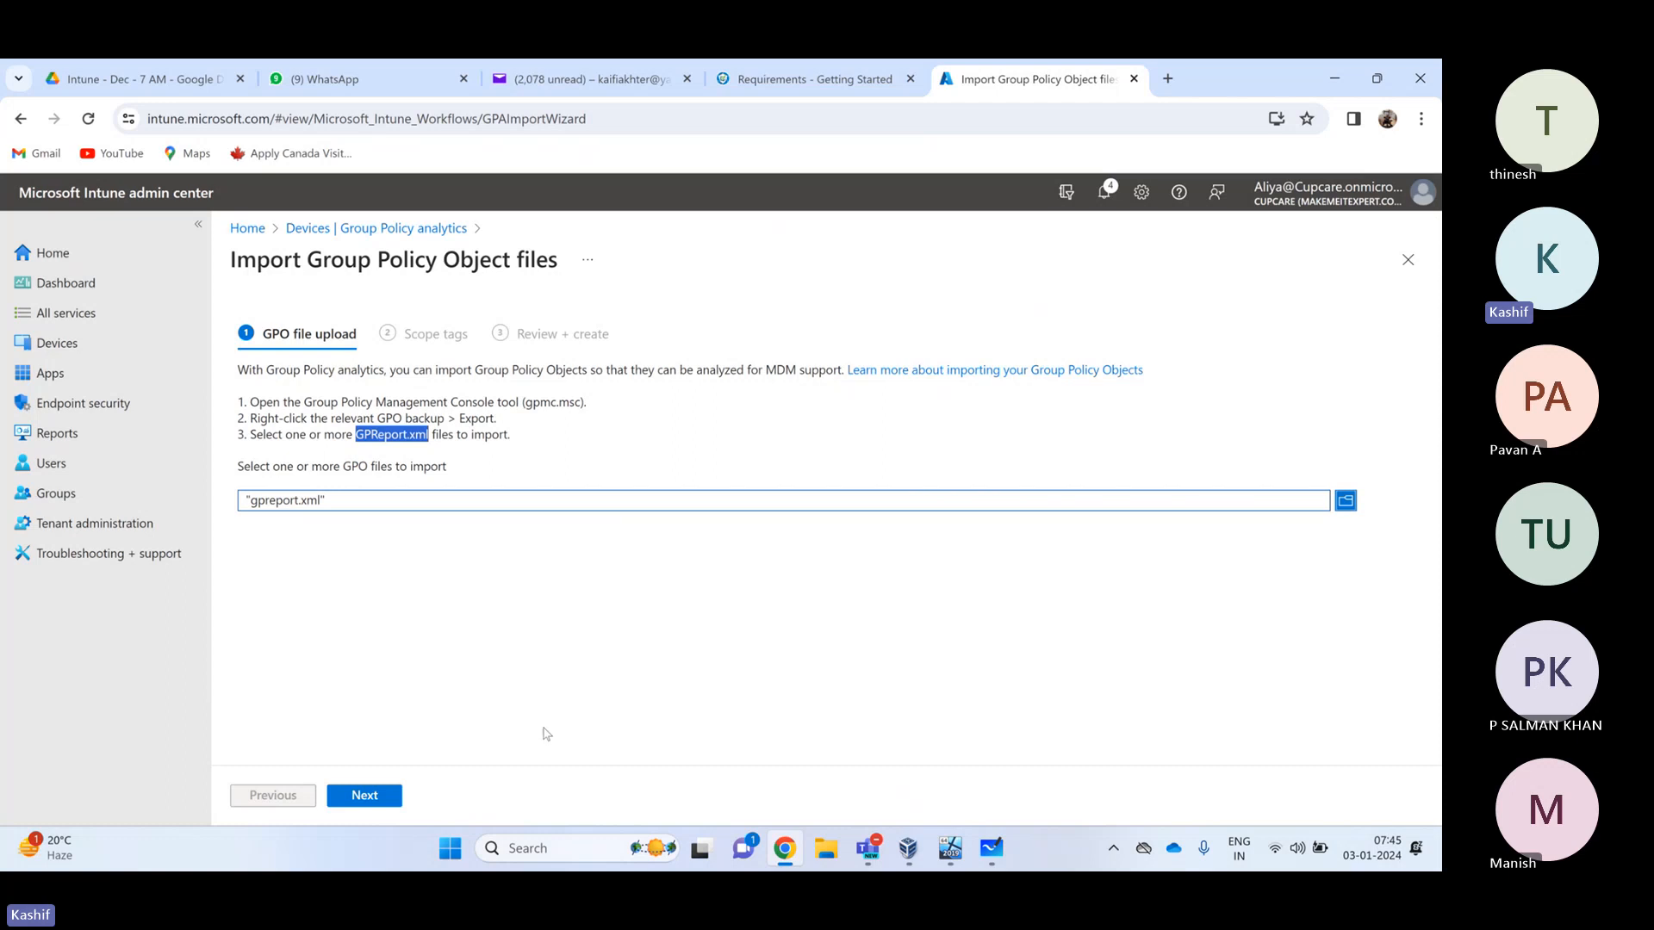
Keep the Default scope tag and create the Group Policy Object import
{"action": "left_click", "coordinate": [370, 795]}
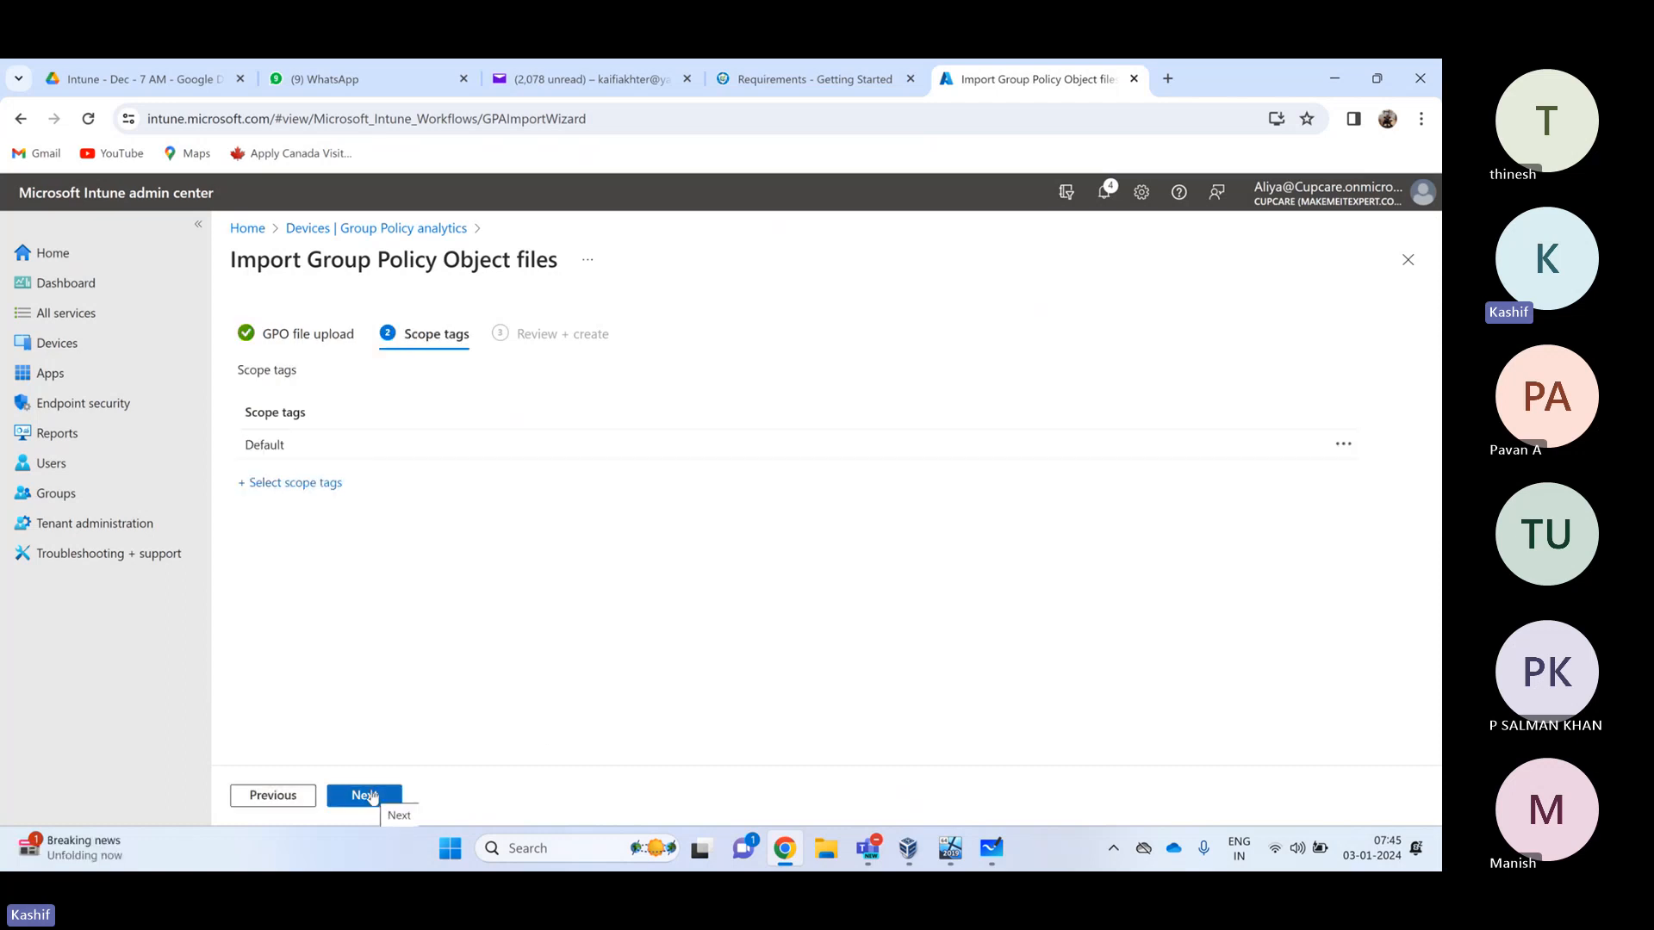
{"action": "left_click", "coordinate": [370, 797]}
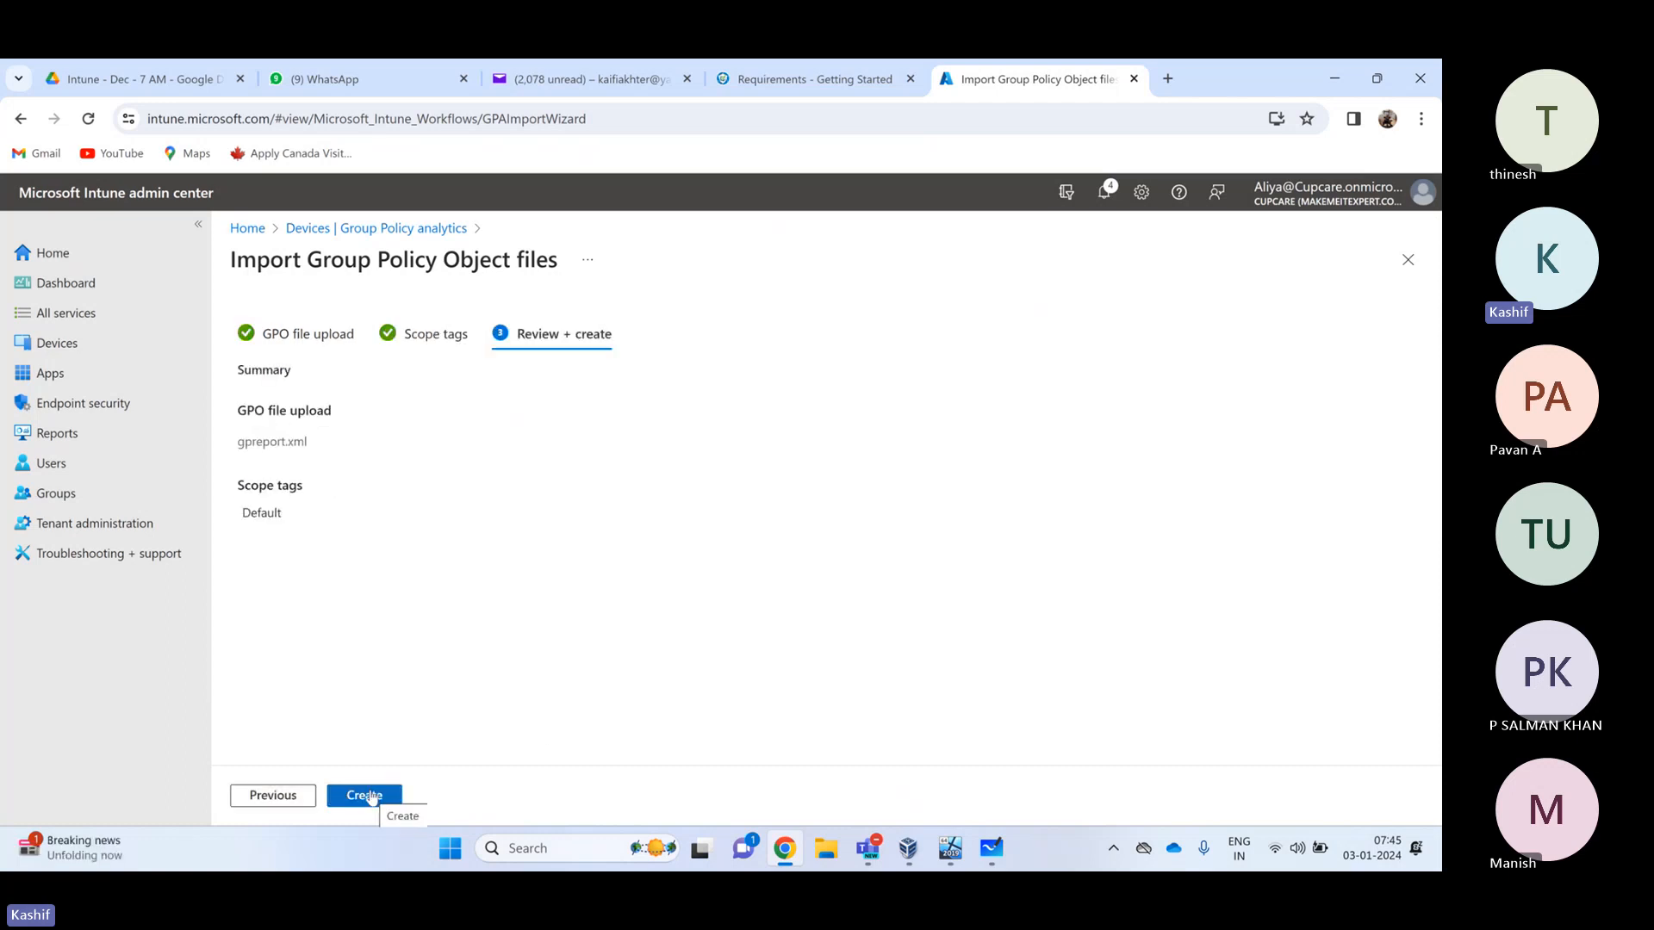
{"action": "left_click", "coordinate": [372, 797]}
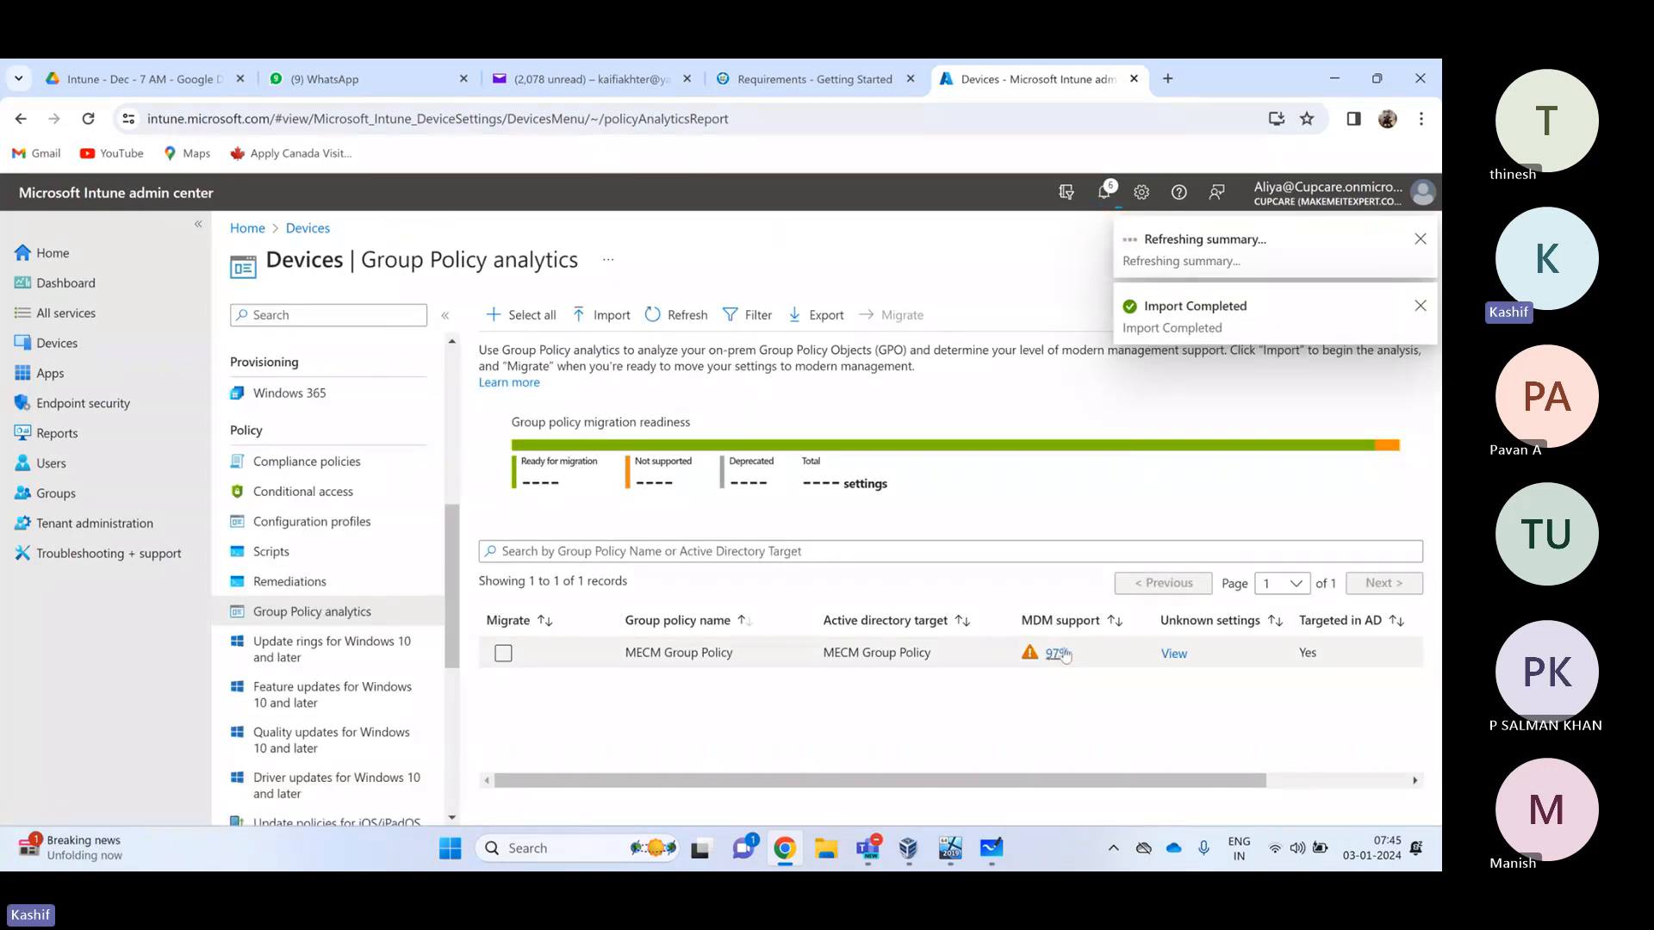
Examine the MDM support percentage of the imported MECM Group Policy in Group Policy analytics
{"action": "left_click_drag", "start_coordinate": [1033, 626], "coordinate": [1101, 624]}
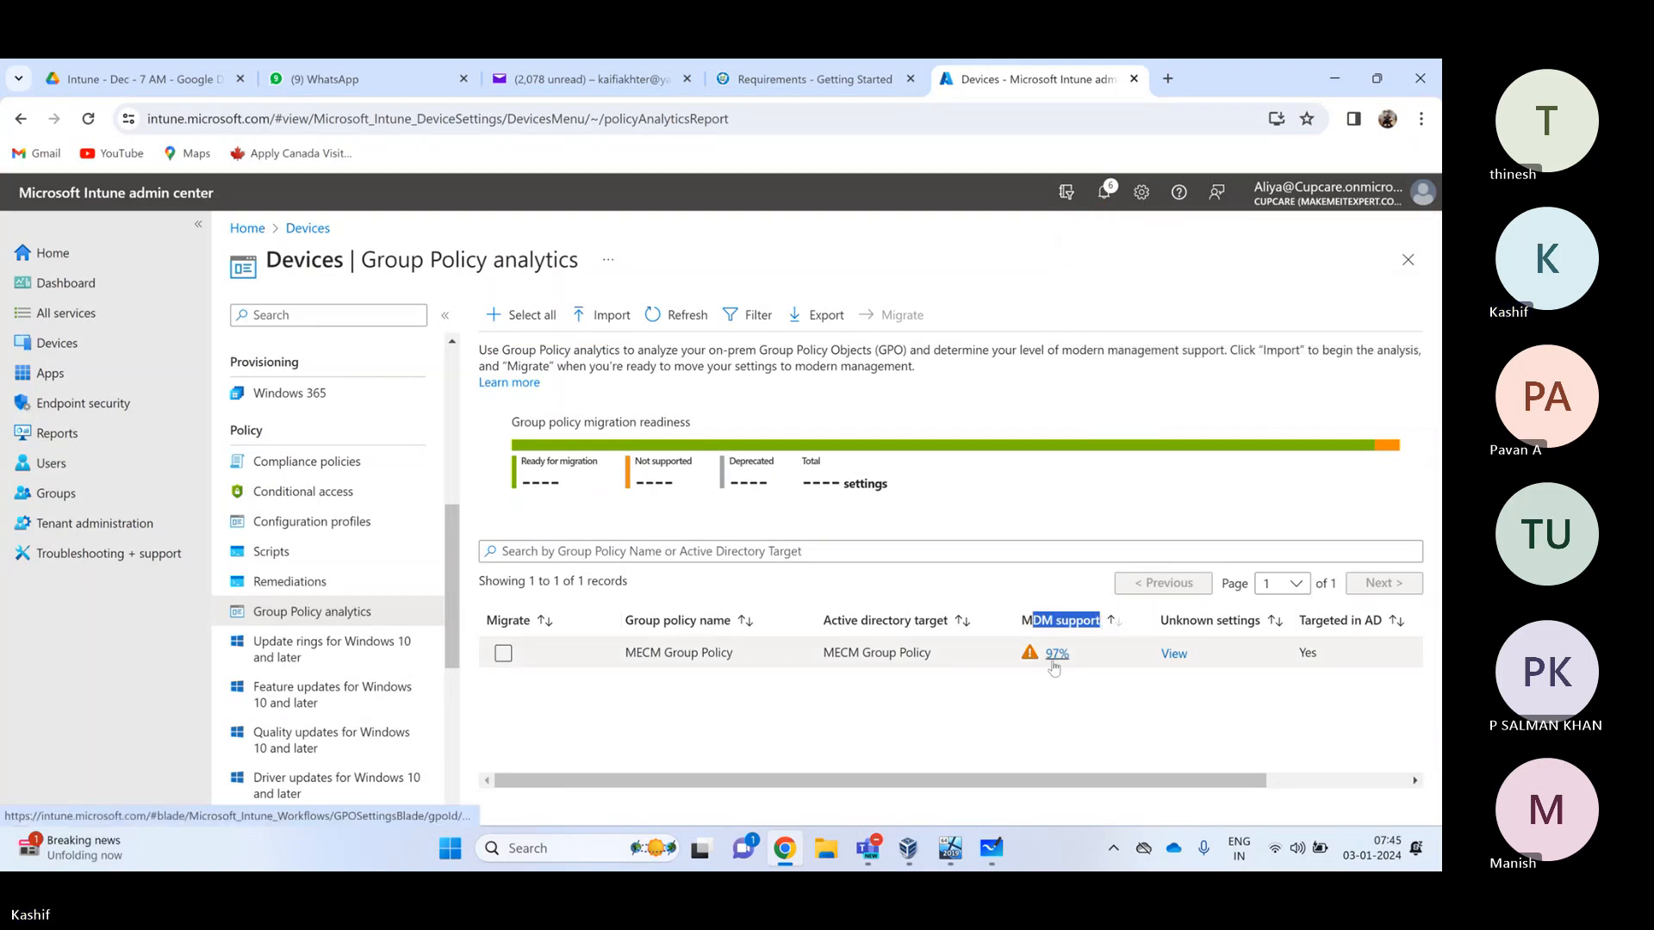
{"action": "left_click", "coordinate": [557, 660]}
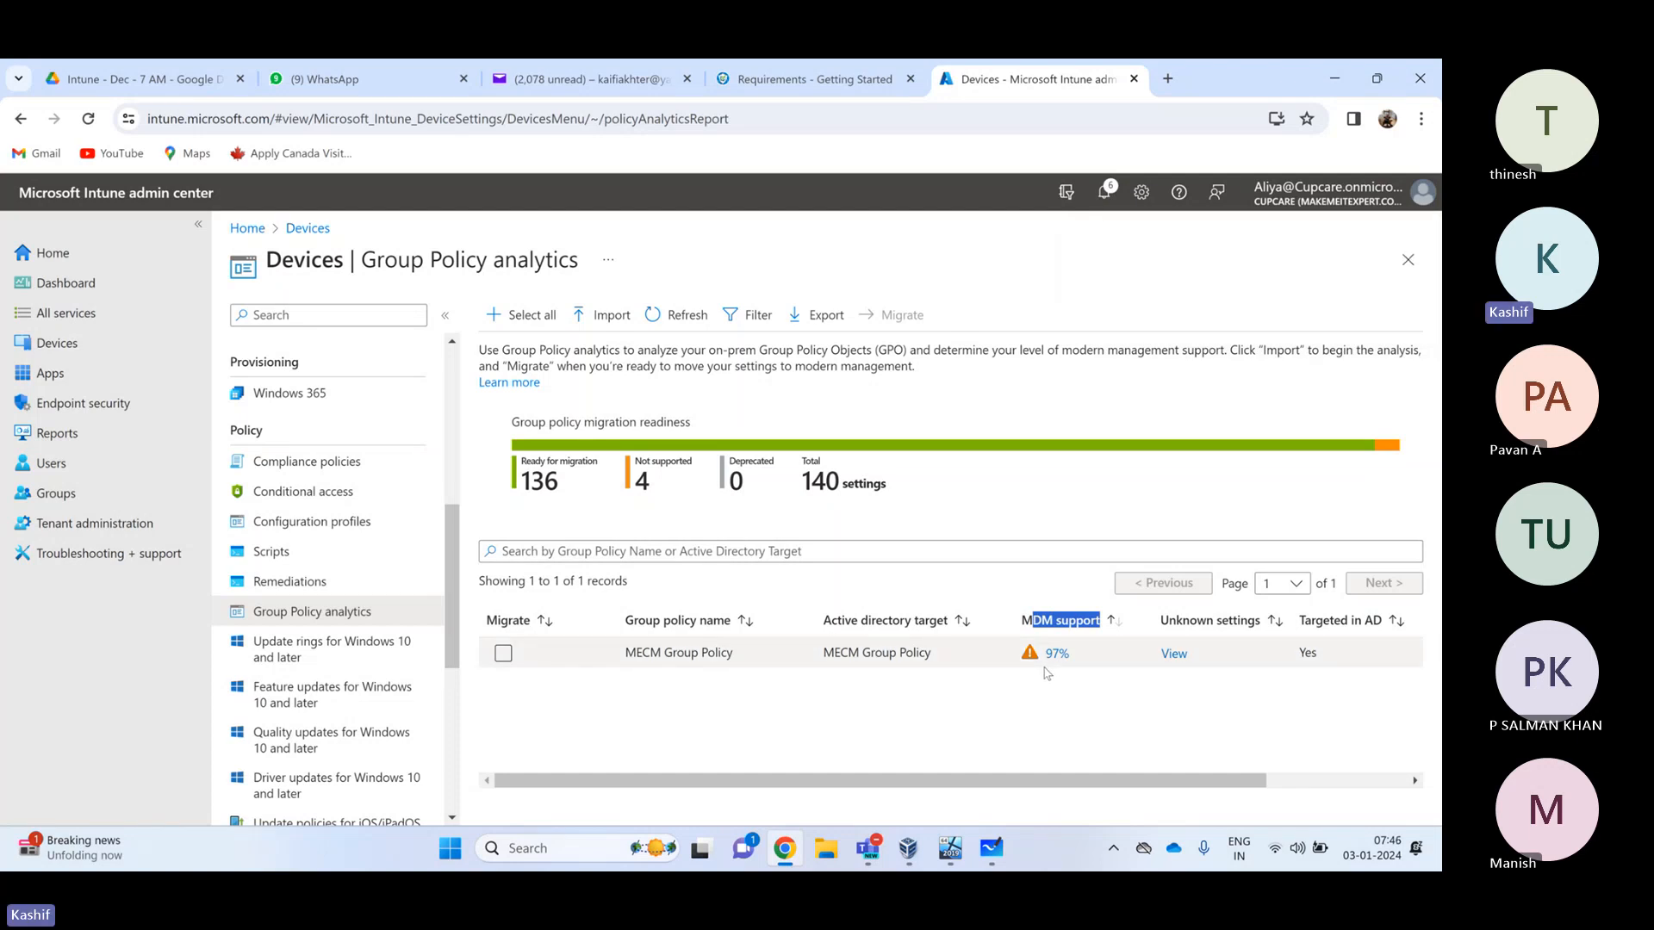
{"action": "left_click", "coordinate": [1030, 684]}
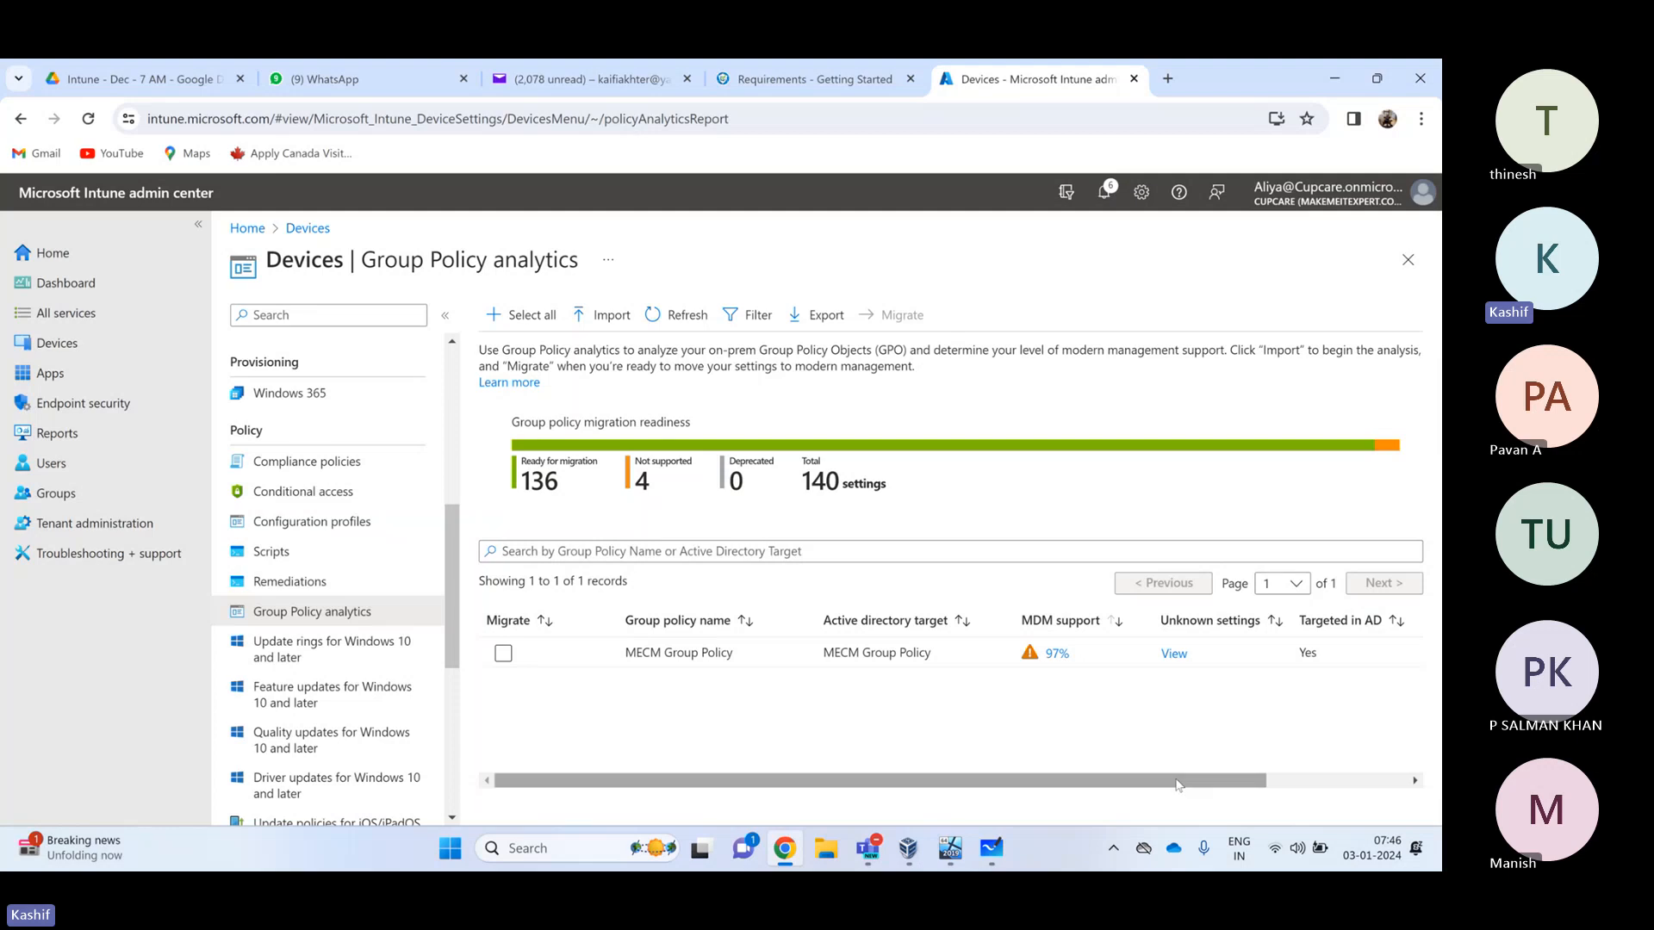
Open the MECM Group Policy's MDM support details and examine which settings on the first page are supported
{"action": "left_click_drag", "start_coordinate": [1162, 784], "coordinate": [1027, 770]}
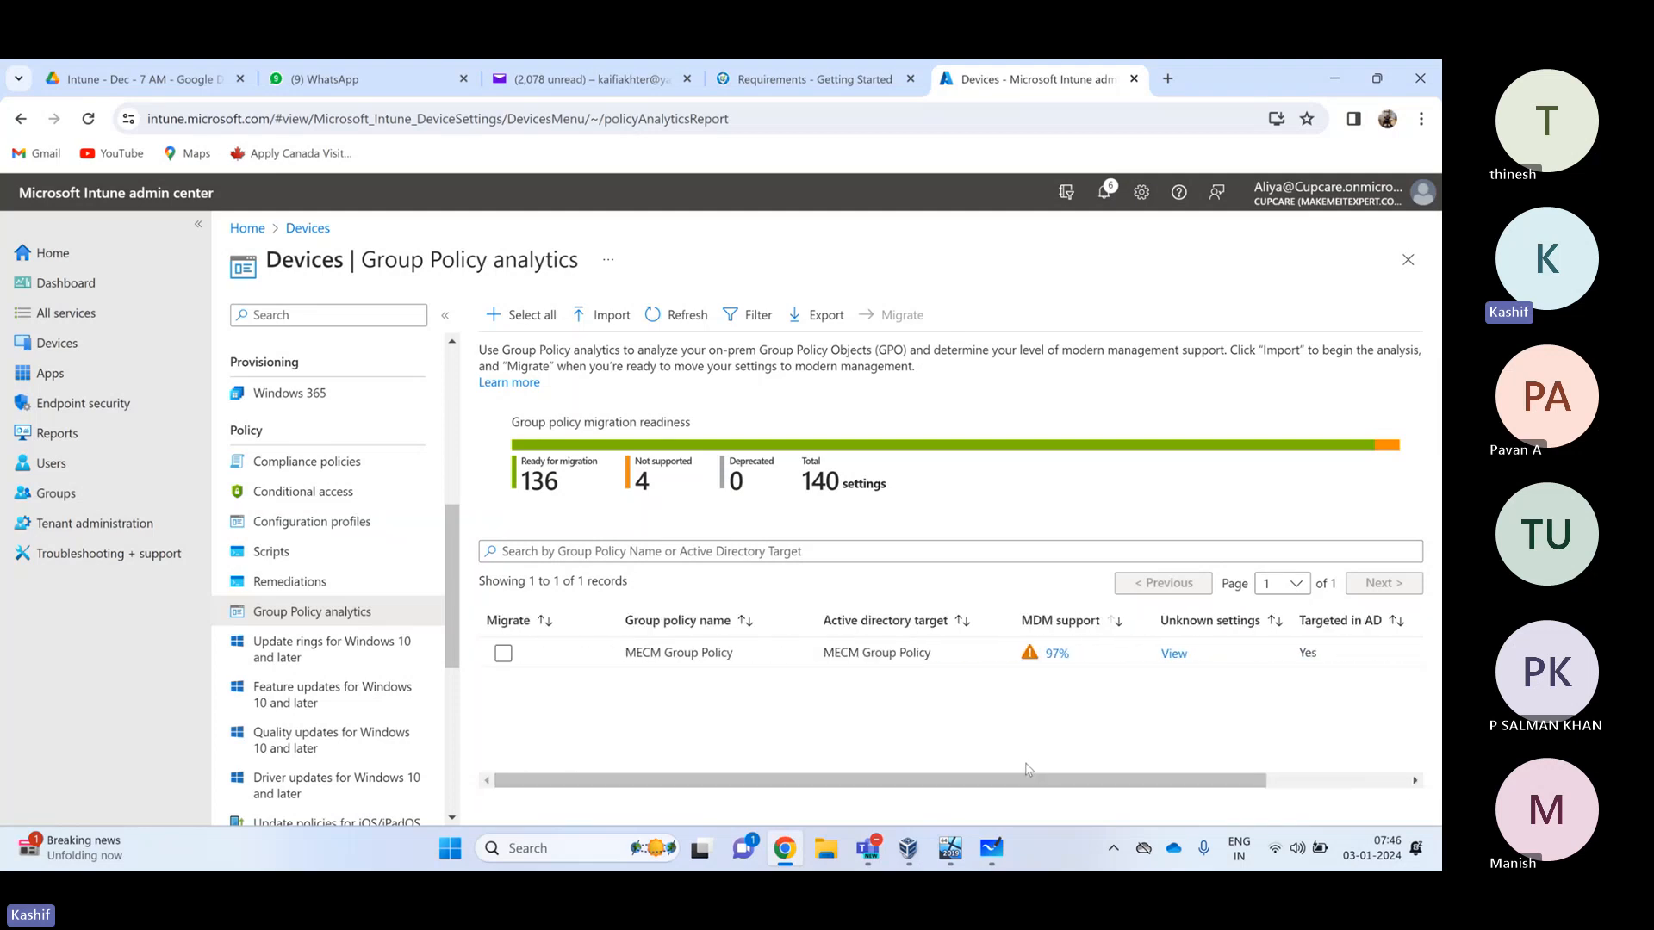
{"action": "left_click", "coordinate": [1056, 656]}
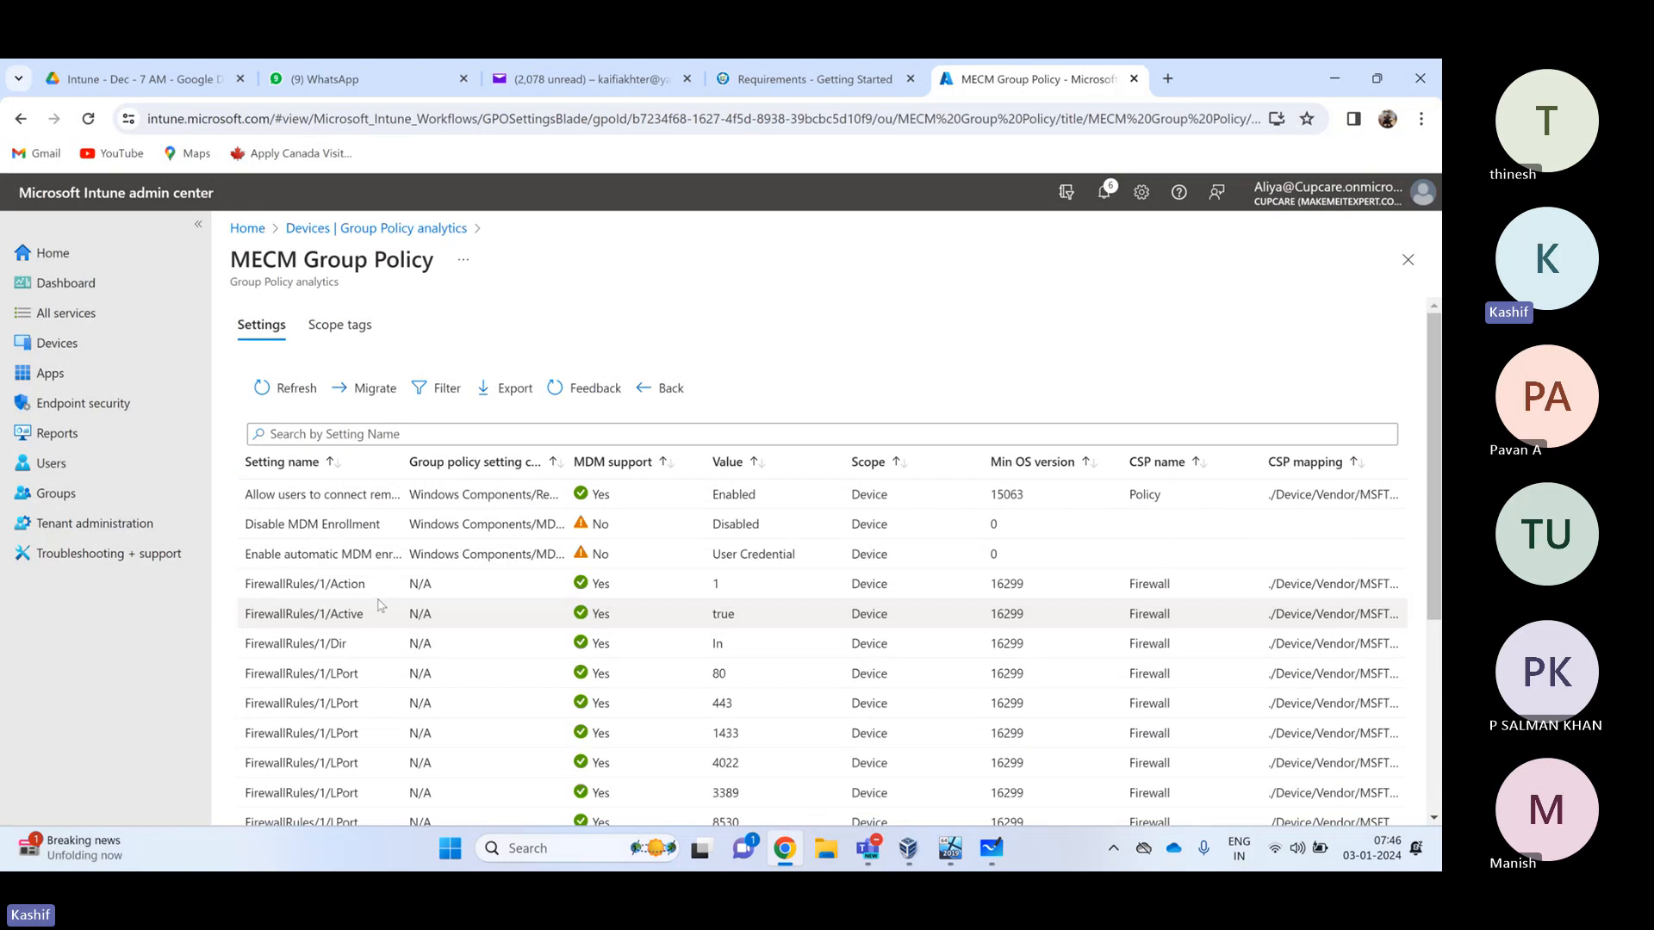
{"action": "left_click_drag", "start_coordinate": [267, 524], "coordinate": [816, 560]}
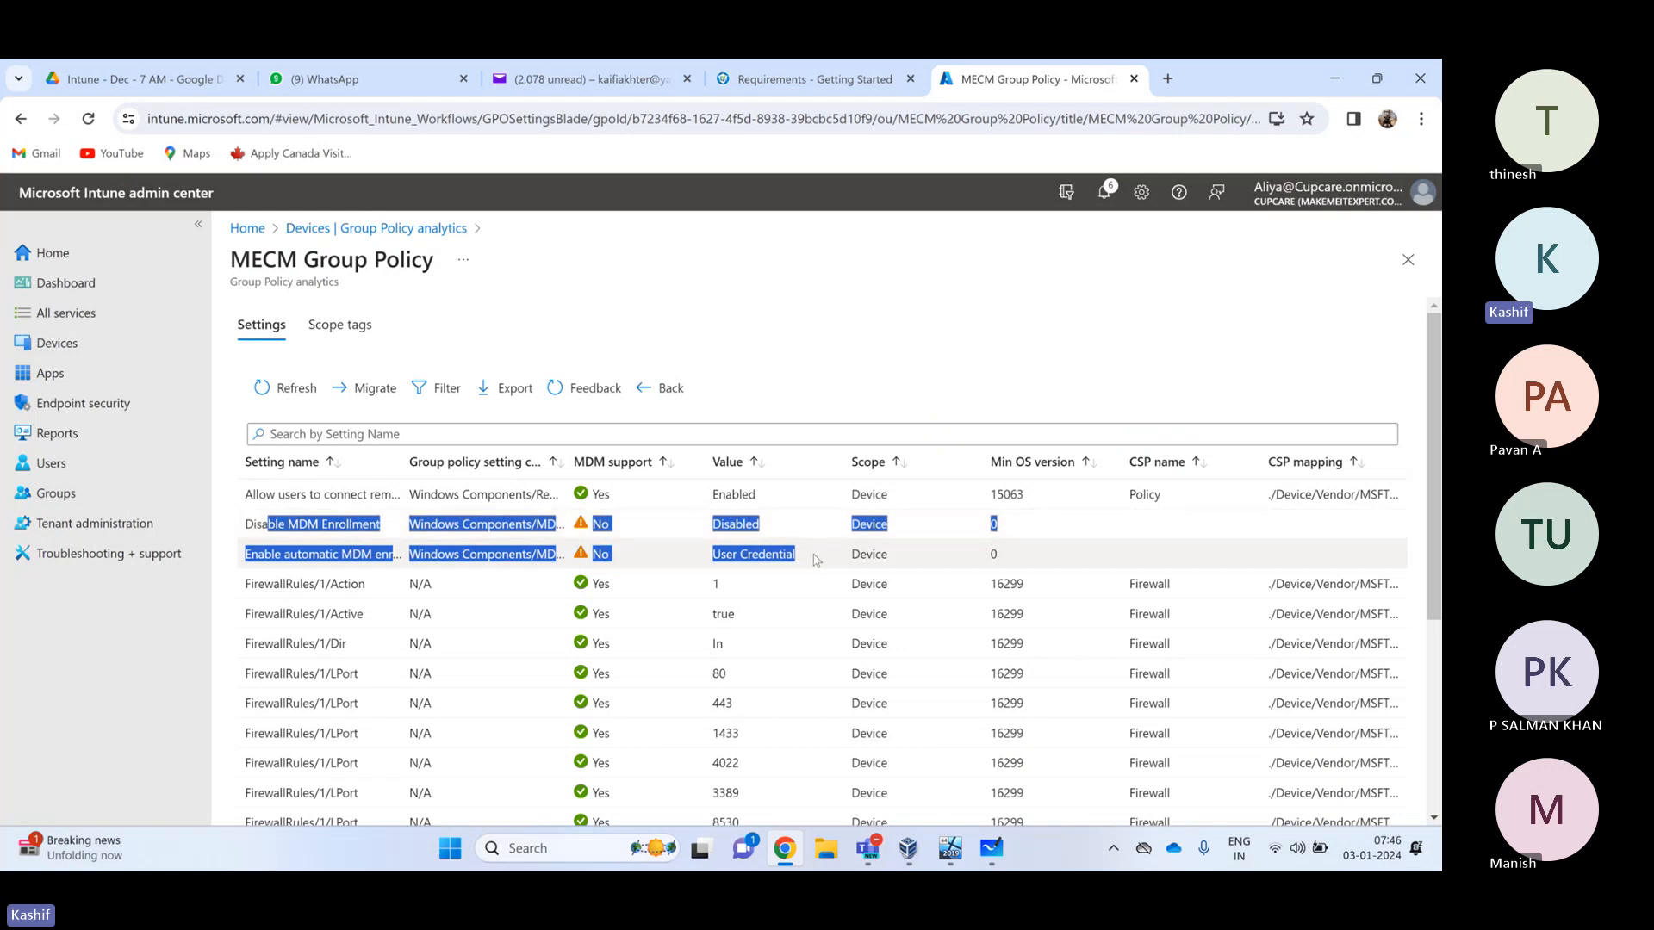
{"action": "left_click_drag", "start_coordinate": [593, 495], "coordinate": [627, 495]}
{"action": "left_click_drag", "start_coordinate": [597, 584], "coordinate": [612, 585]}
{"action": "left_click_drag", "start_coordinate": [593, 703], "coordinate": [621, 522]}
{"action": "scroll", "coordinate": [629, 711], "scroll_direction": "down", "scroll_amount": 4}
{"action": "scroll", "coordinate": [613, 568], "scroll_direction": "up", "scroll_amount": 5}
{"action": "left_click_drag", "start_coordinate": [478, 494], "coordinate": [631, 497]}
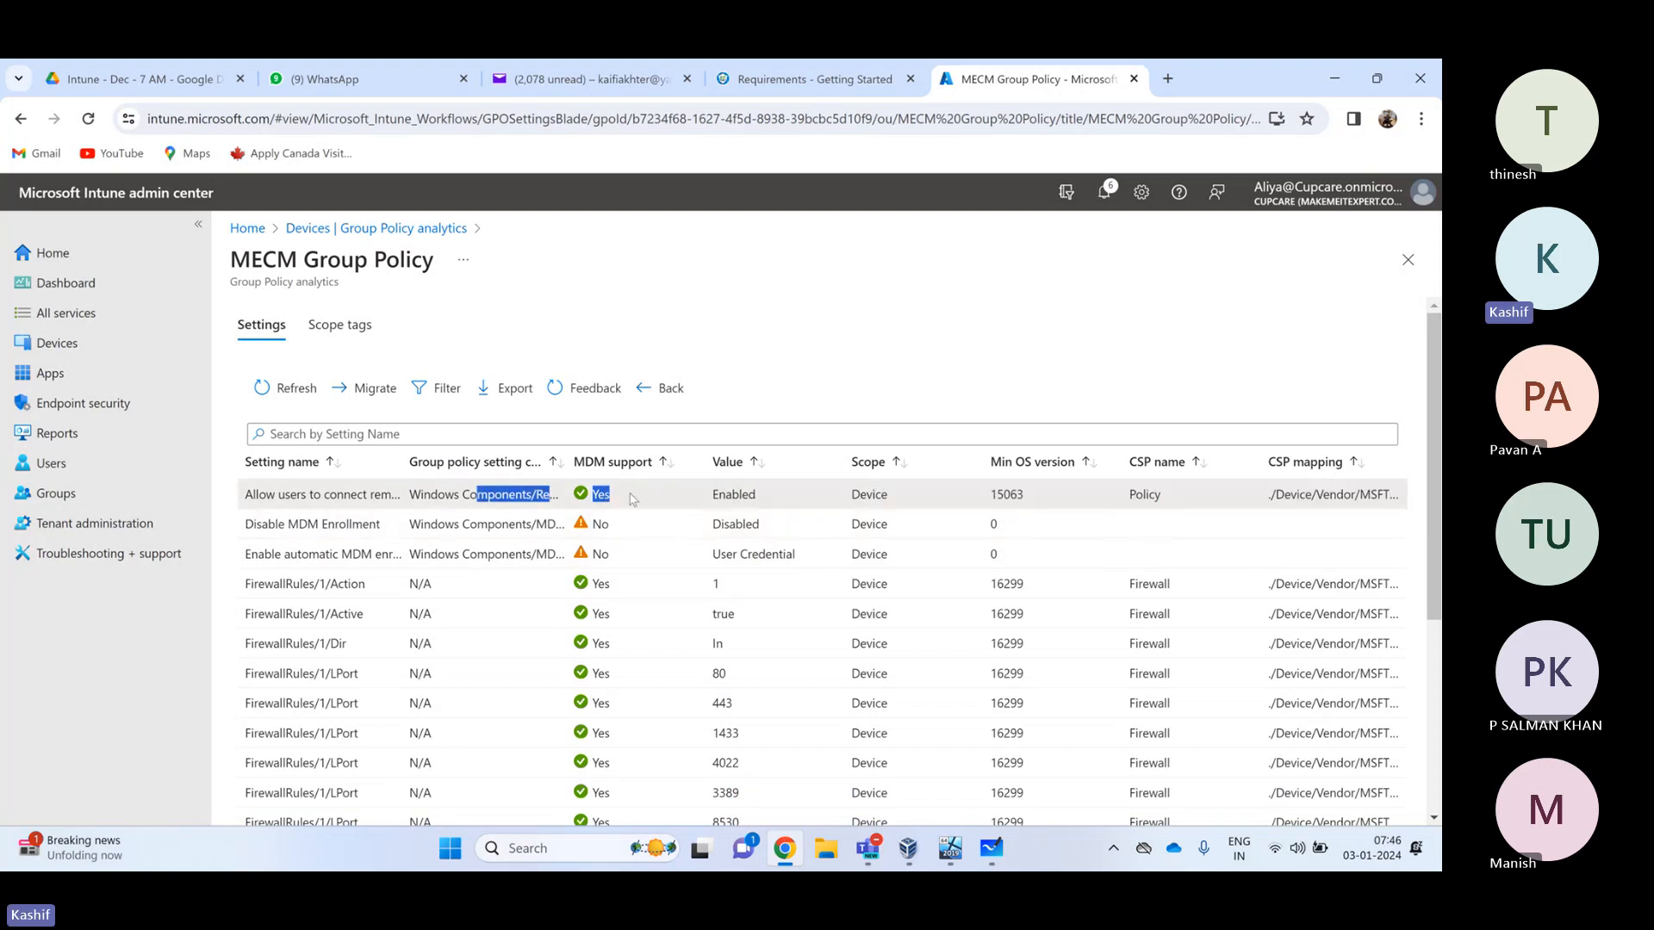
Page through the MECM Group Policy settings to the last page, checking the MDM support of each setting
{"action": "scroll", "coordinate": [655, 545], "scroll_direction": "down", "scroll_amount": 4}
{"action": "left_click", "coordinate": [1344, 772]}
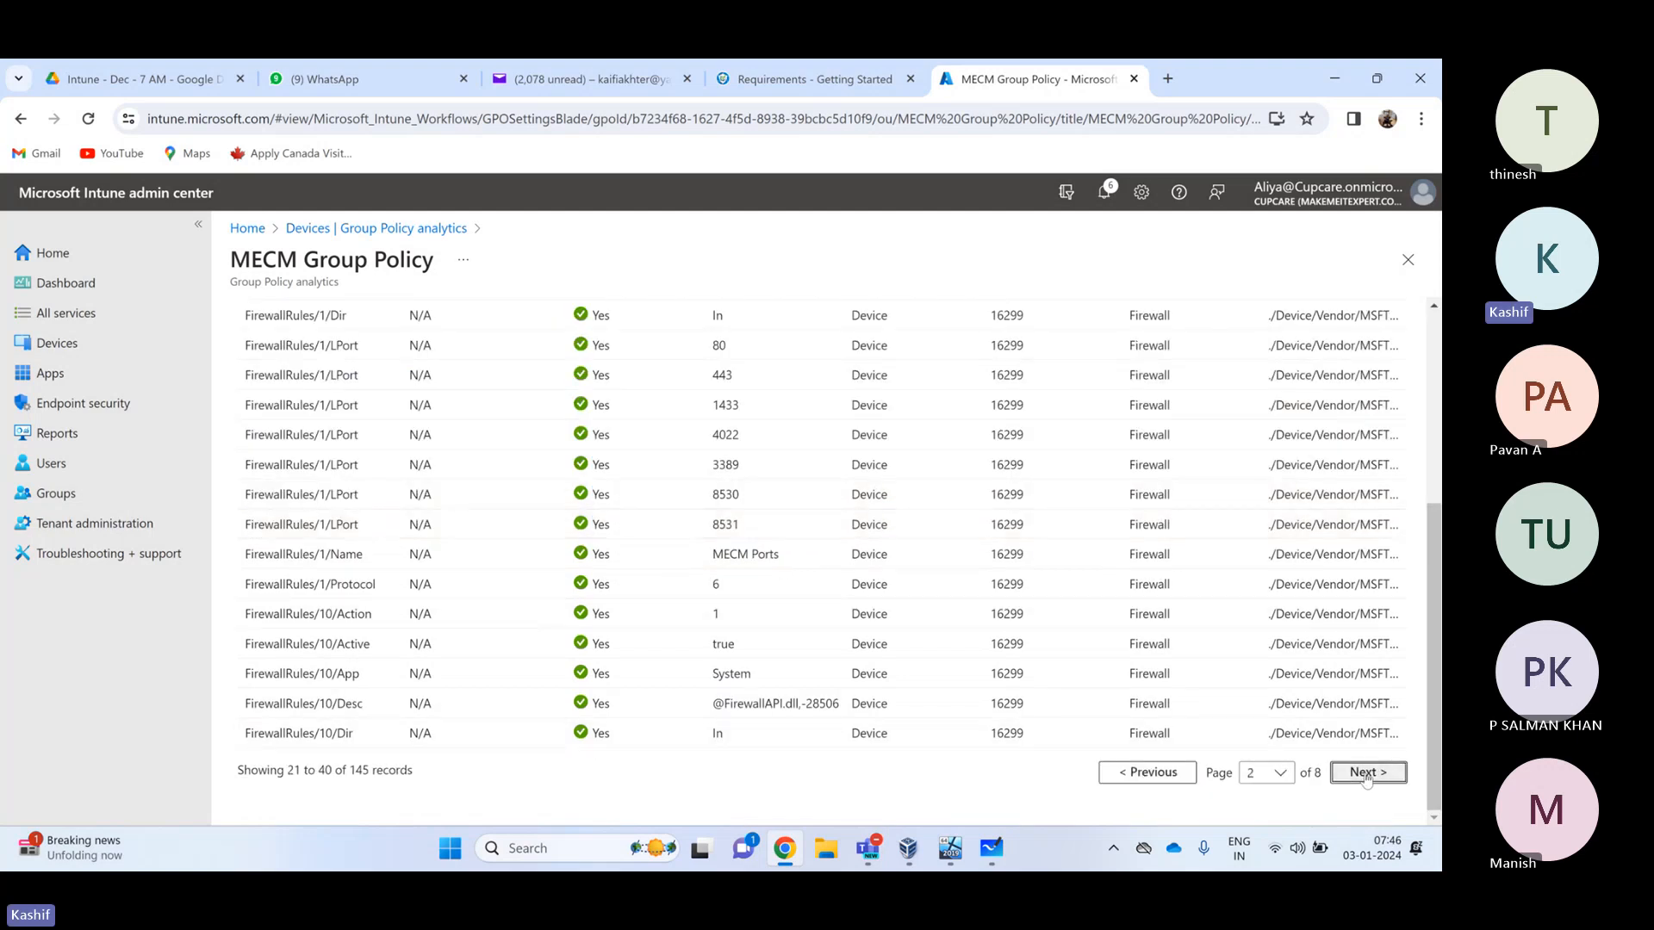
{"action": "left_click", "coordinate": [1337, 771]}
{"action": "scroll", "coordinate": [1318, 763], "scroll_direction": "down", "scroll_amount": 5}
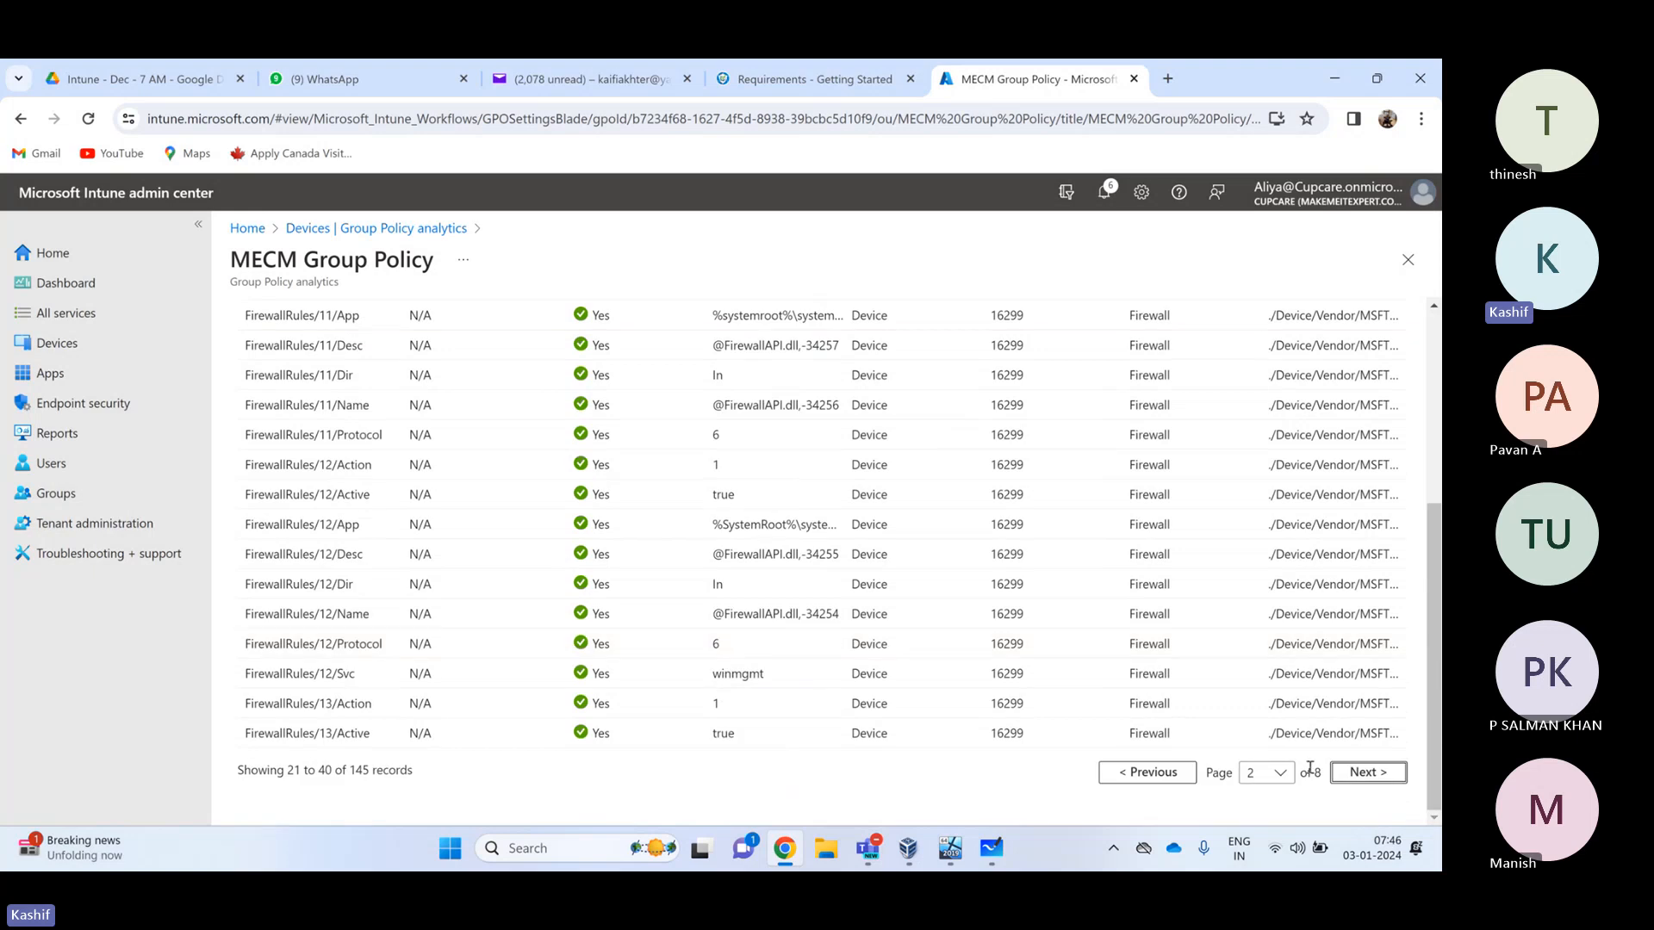
{"action": "left_click", "coordinate": [1366, 772]}
{"action": "scroll", "coordinate": [1376, 767], "scroll_direction": "down", "scroll_amount": 5}
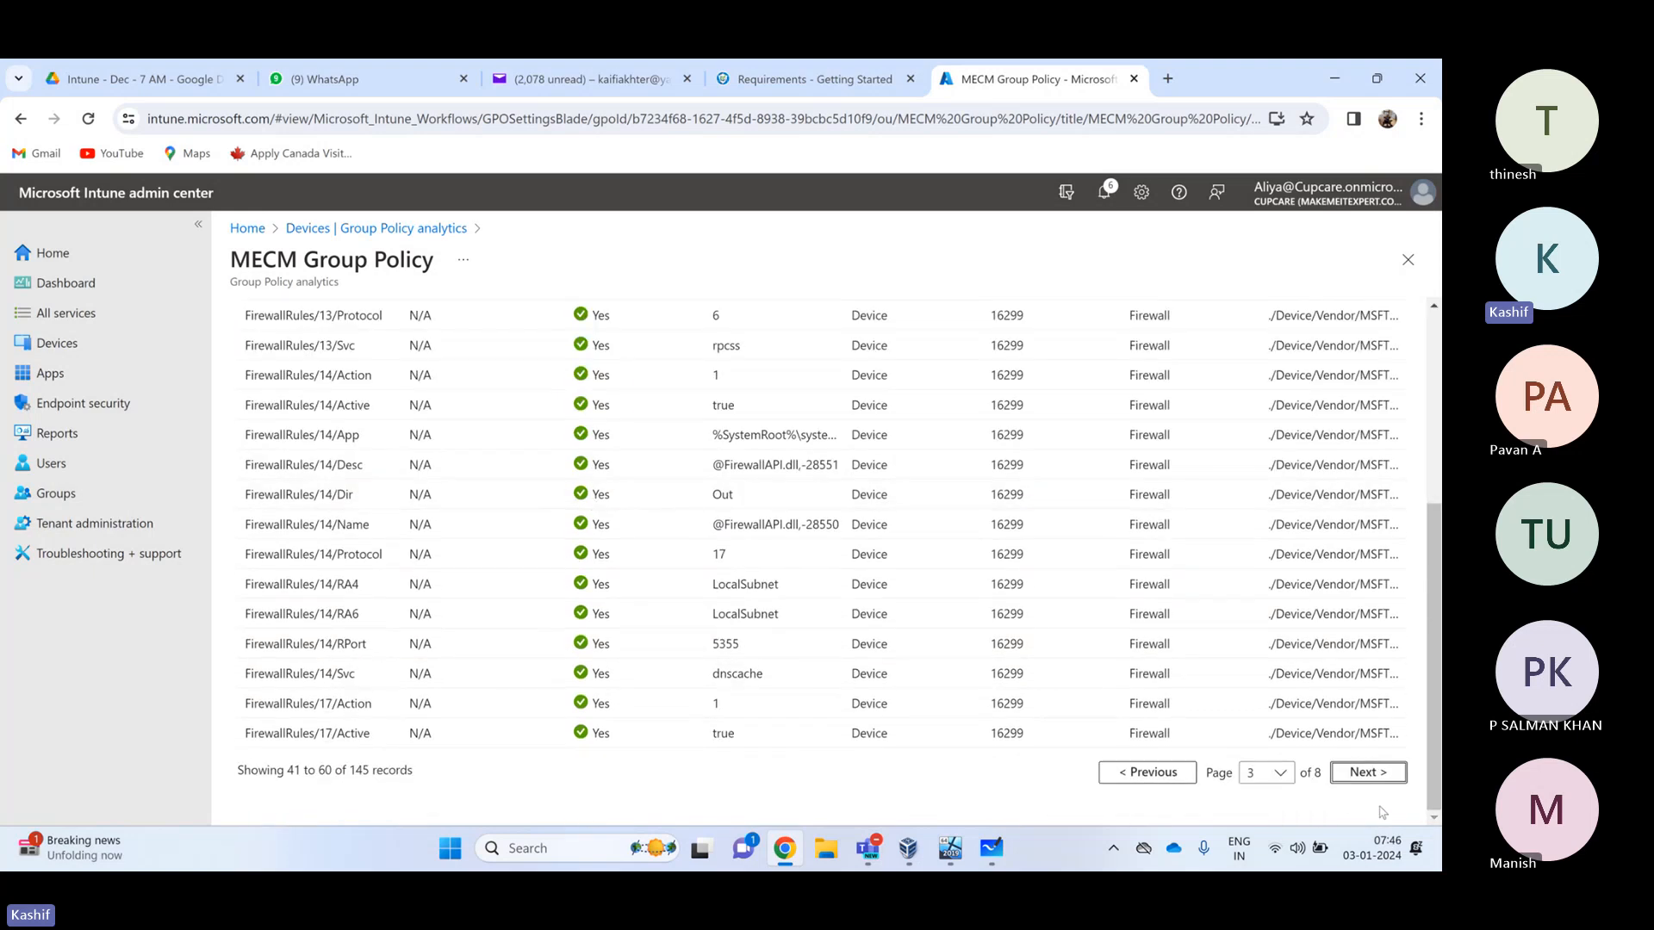
{"action": "left_click", "coordinate": [1361, 773]}
{"action": "left_click_drag", "start_coordinate": [1307, 771], "coordinate": [1320, 770]}
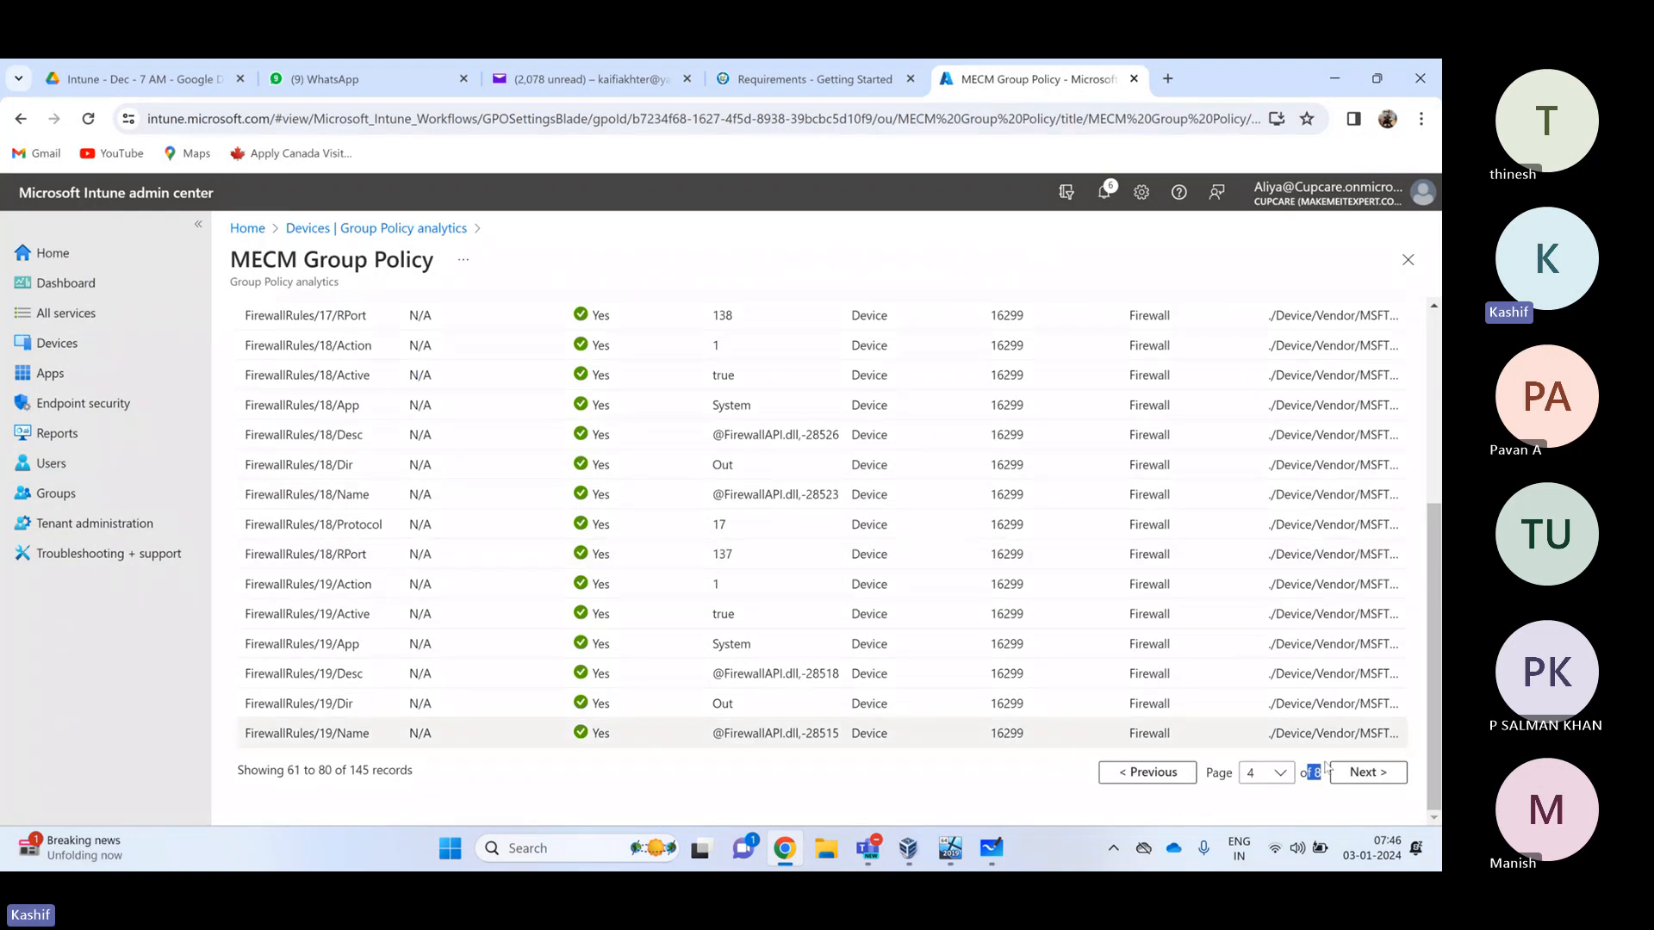
{"action": "left_click", "coordinate": [1365, 772]}
{"action": "left_click", "coordinate": [1366, 772]}
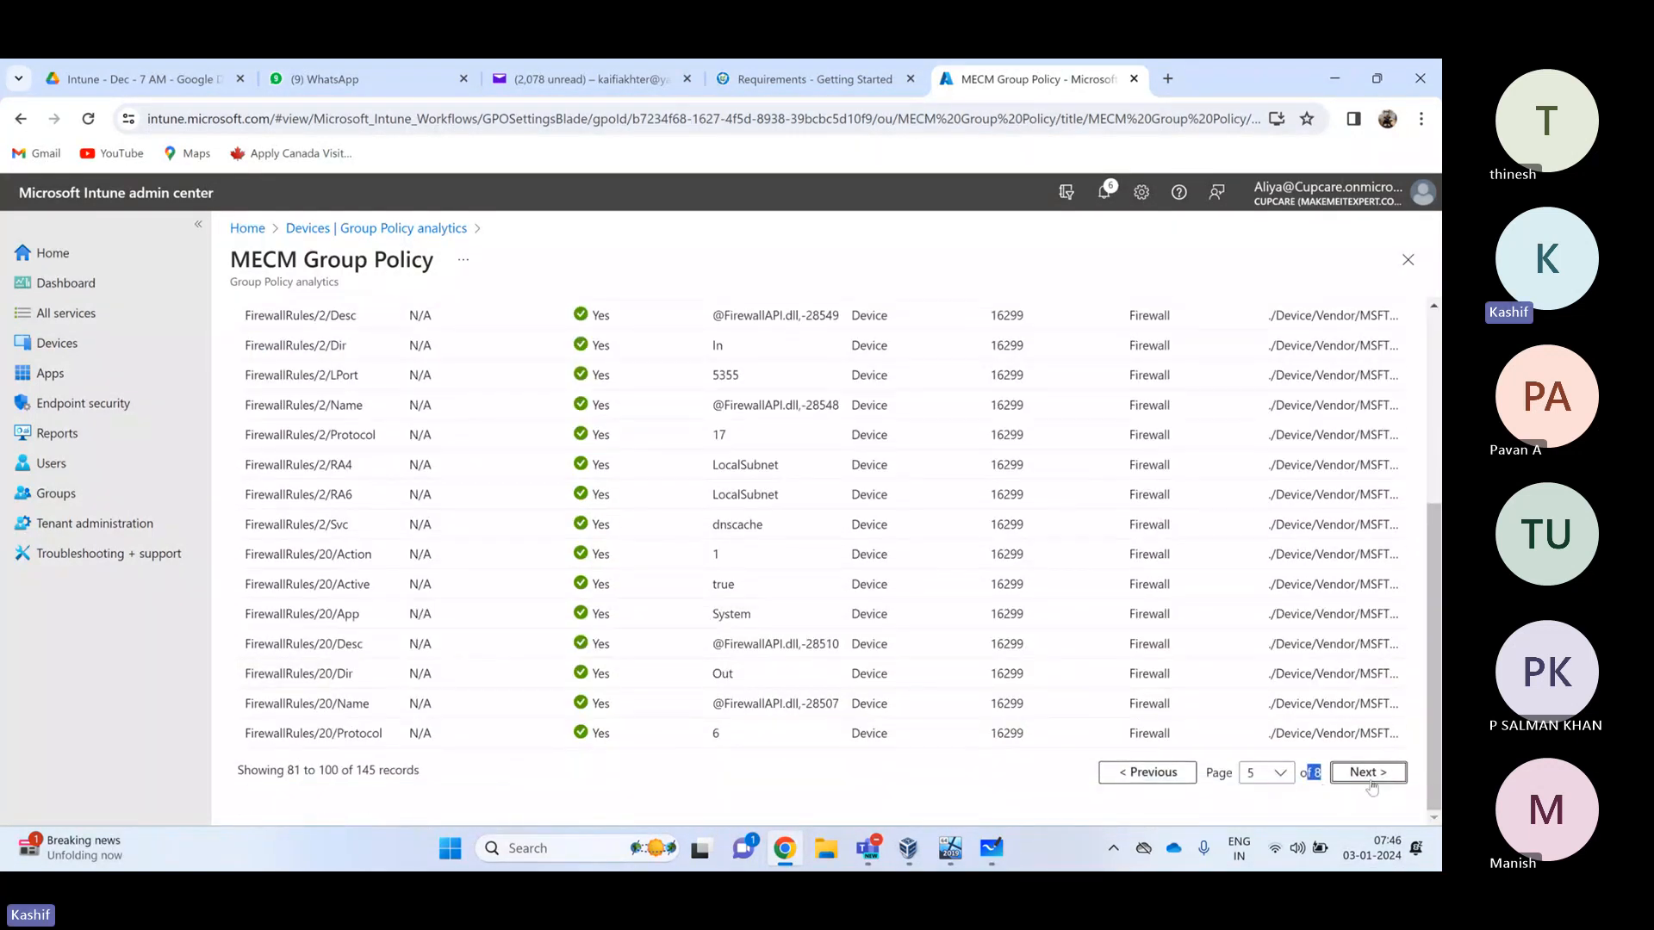
{"action": "left_click", "coordinate": [1365, 771]}
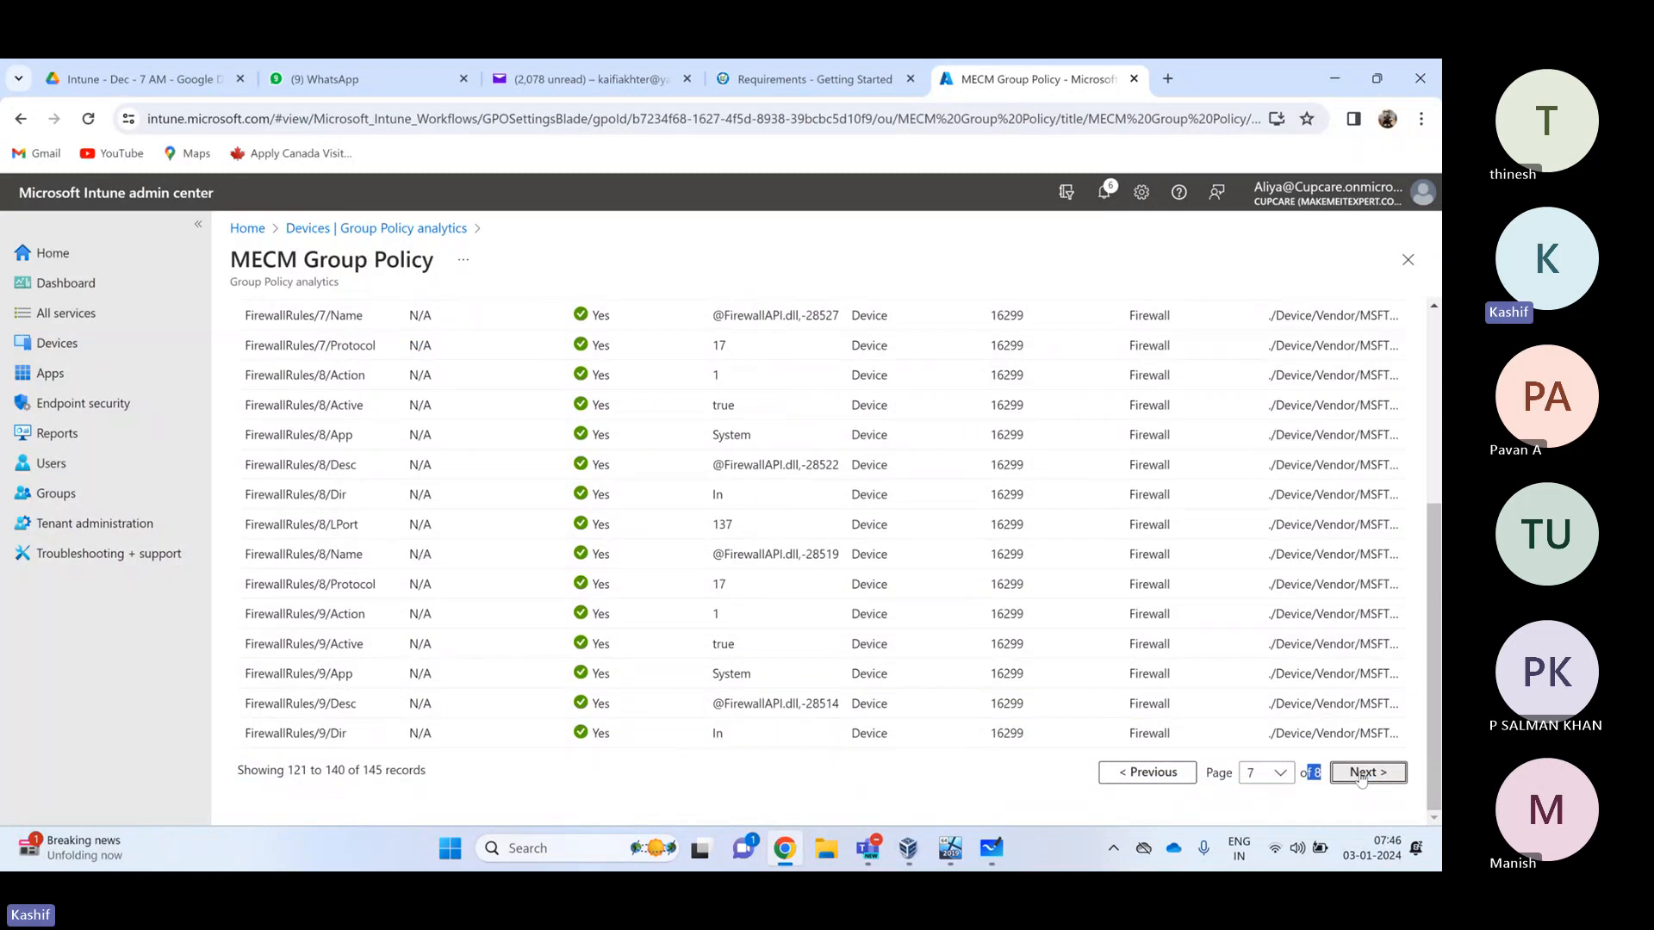
{"action": "left_click", "coordinate": [1365, 772]}
Widen the Setting name column and read the full name of the unsupported setting on the last page
{"action": "left_click_drag", "start_coordinate": [292, 586], "coordinate": [681, 596]}
{"action": "left_click", "coordinate": [285, 588]}
{"action": "left_click_drag", "start_coordinate": [275, 586], "coordinate": [373, 586]}
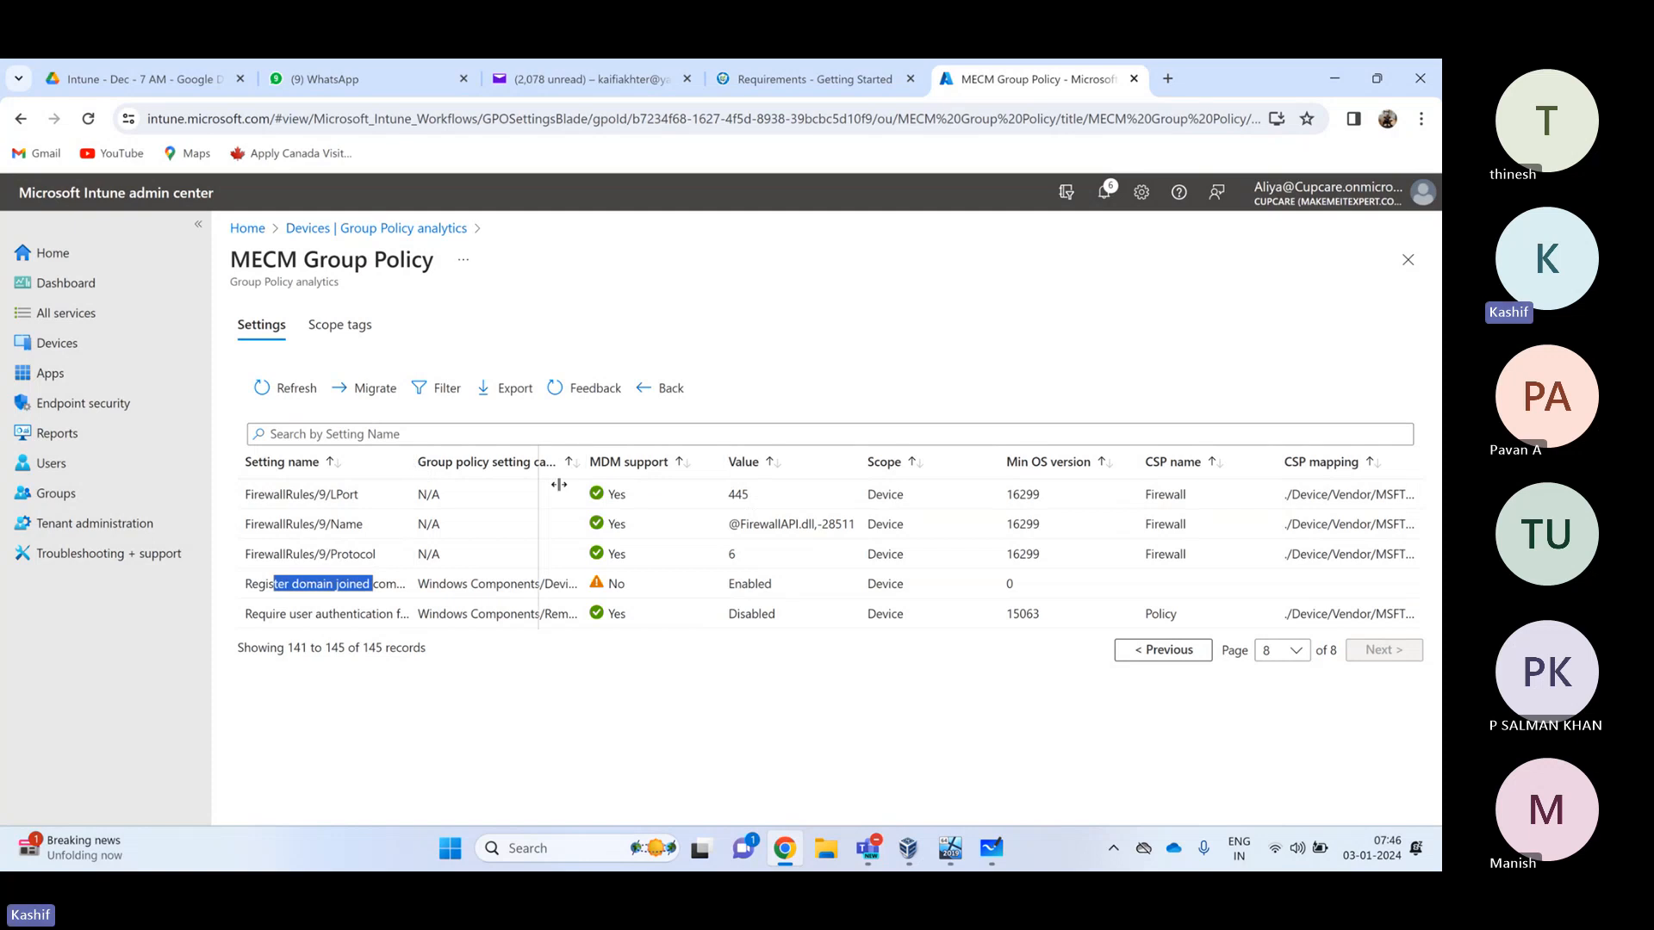
{"action": "left_click_drag", "start_coordinate": [559, 484], "coordinate": [574, 485]}
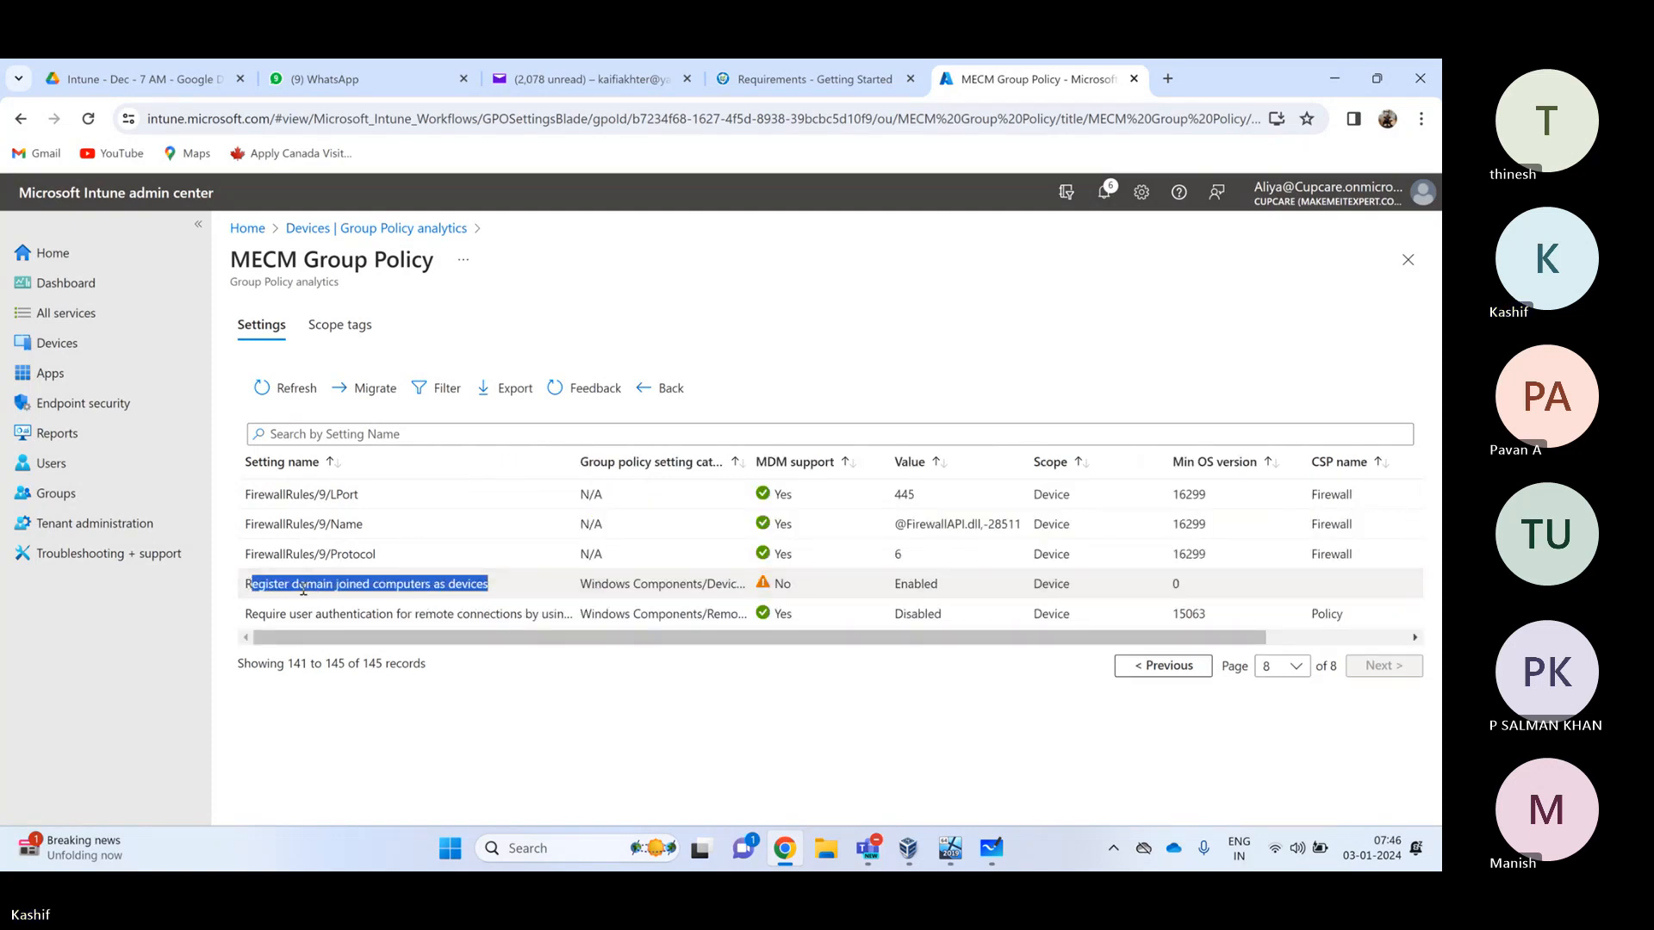
{"action": "left_click", "coordinate": [437, 592]}
{"action": "triple_click", "coordinate": [437, 592]}
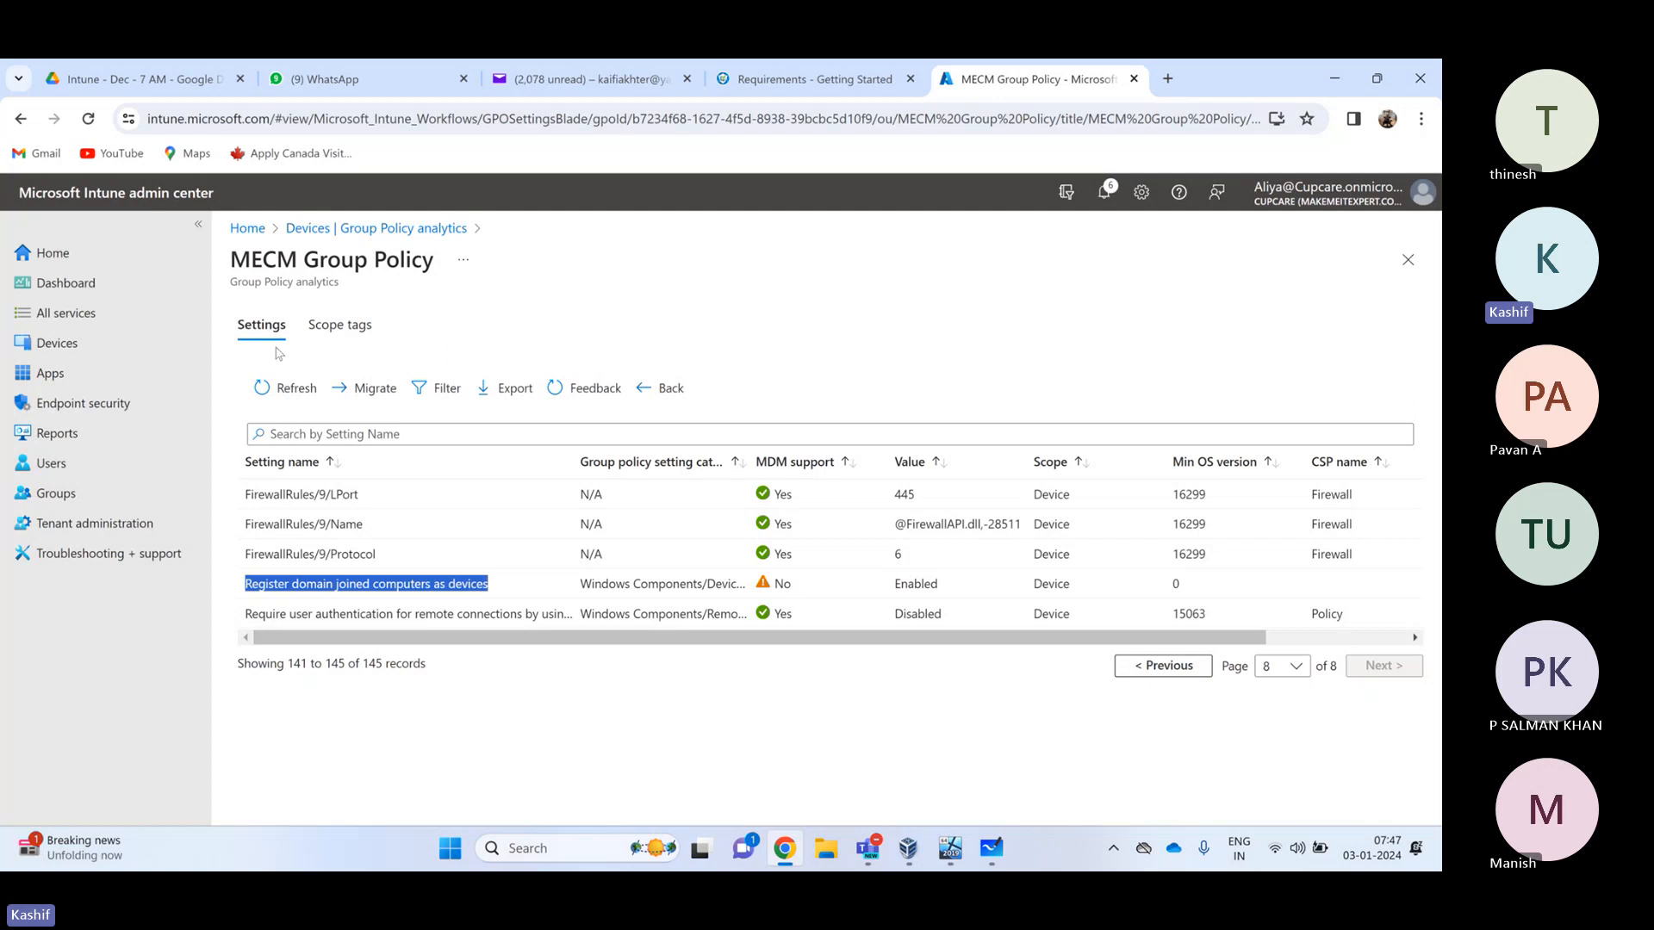
Open the cloud migration of the MECM Group Policy, review its settings to migrate, and return to Group Policy analytics
{"action": "left_click", "coordinate": [381, 403]}
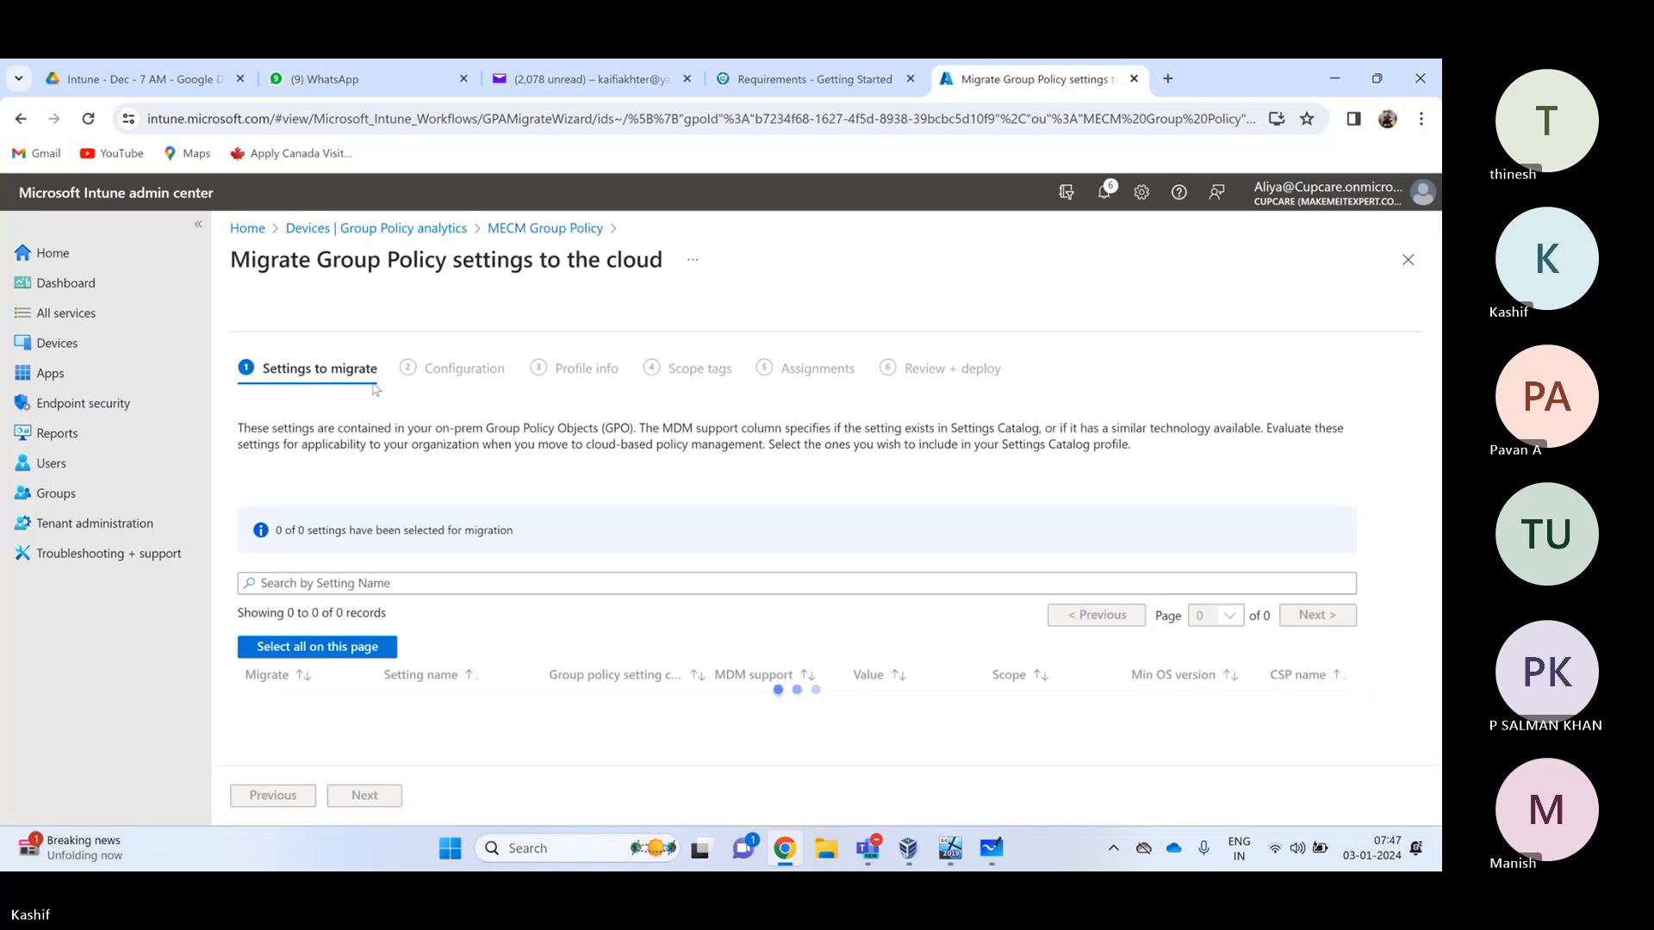
{"action": "scroll", "coordinate": [399, 741], "scroll_direction": "down", "scroll_amount": 7}
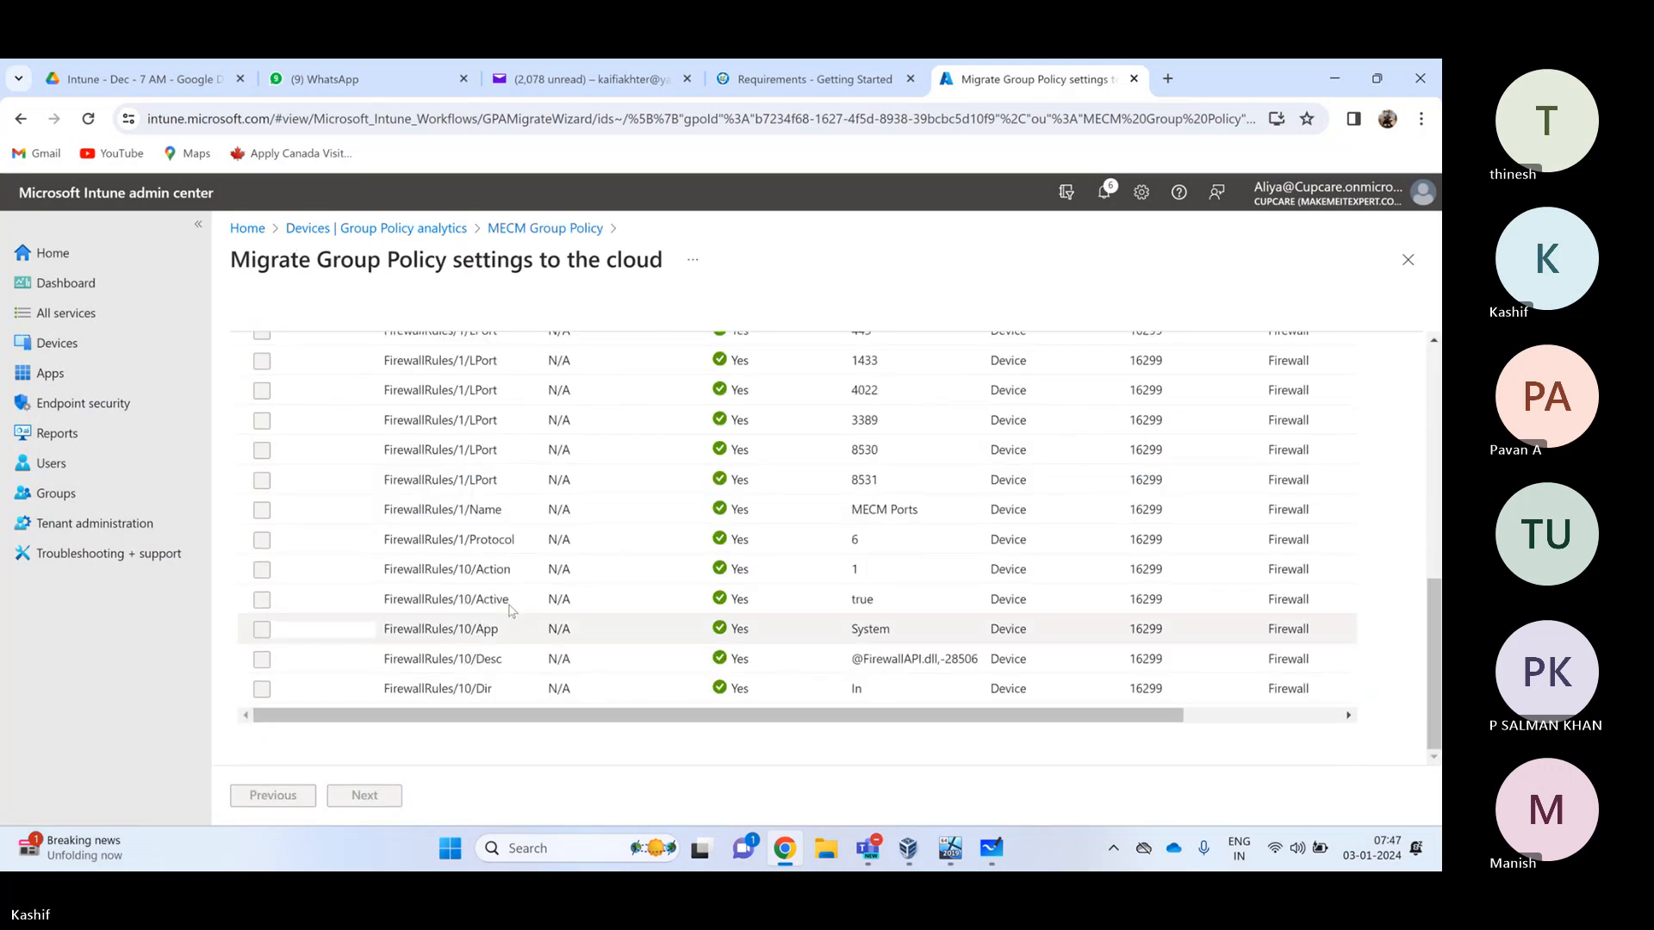
{"action": "left_click", "coordinate": [1342, 712]}
{"action": "left_click_drag", "start_coordinate": [1345, 710], "coordinate": [483, 657]}
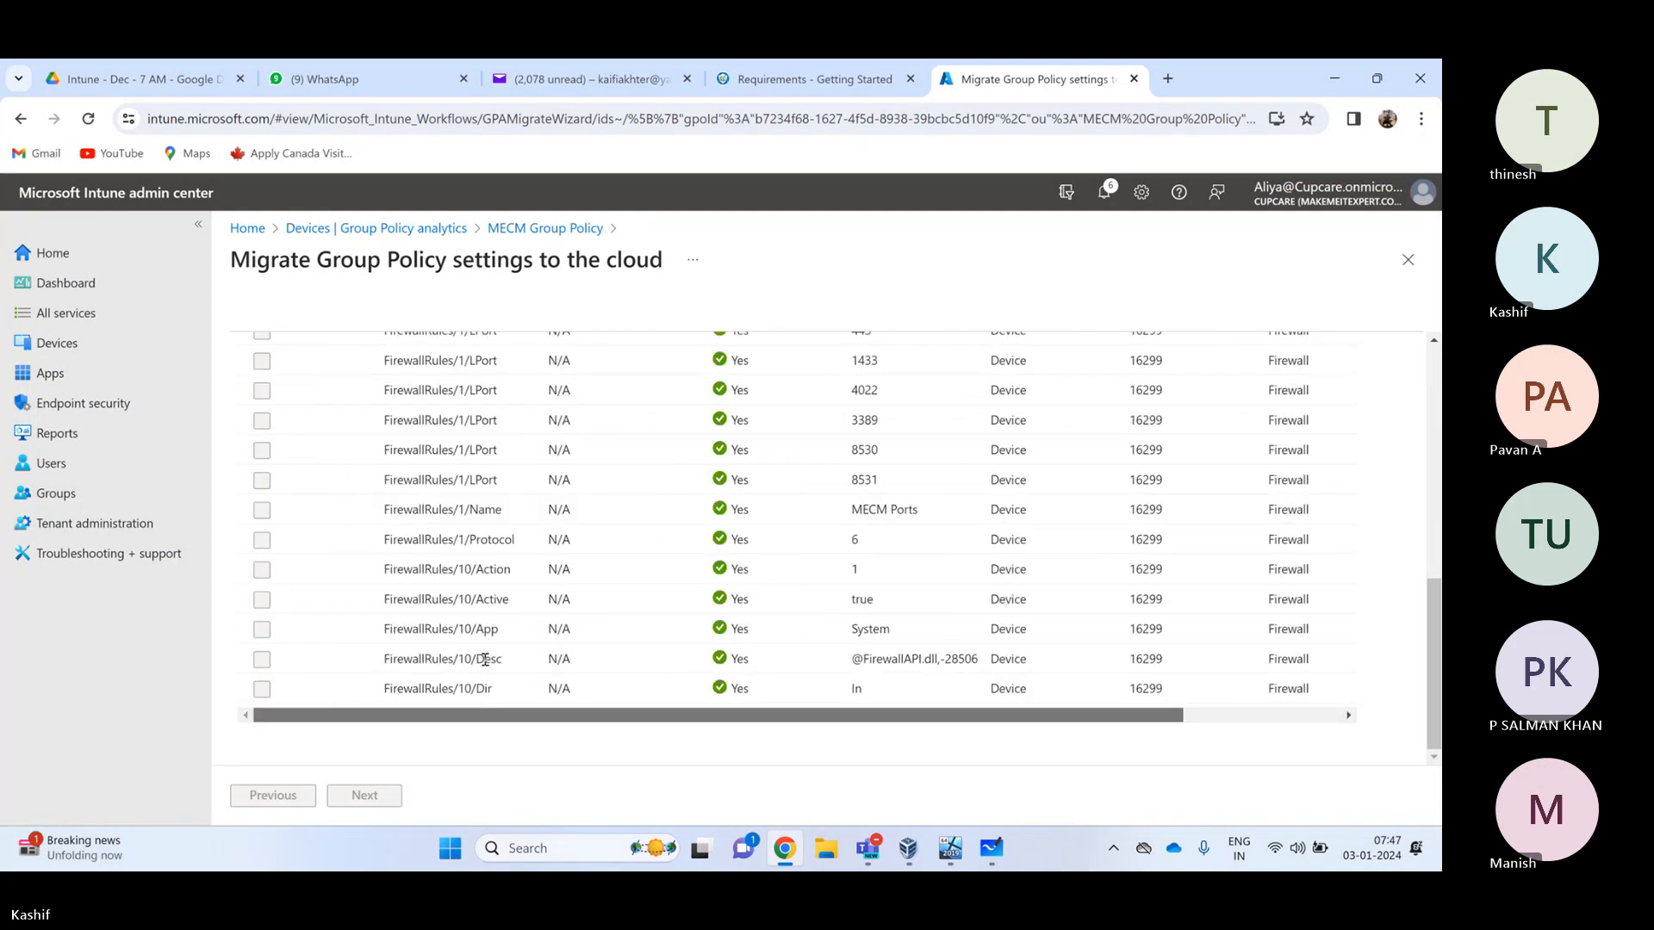
{"action": "scroll", "coordinate": [424, 625], "scroll_direction": "up", "scroll_amount": 7}
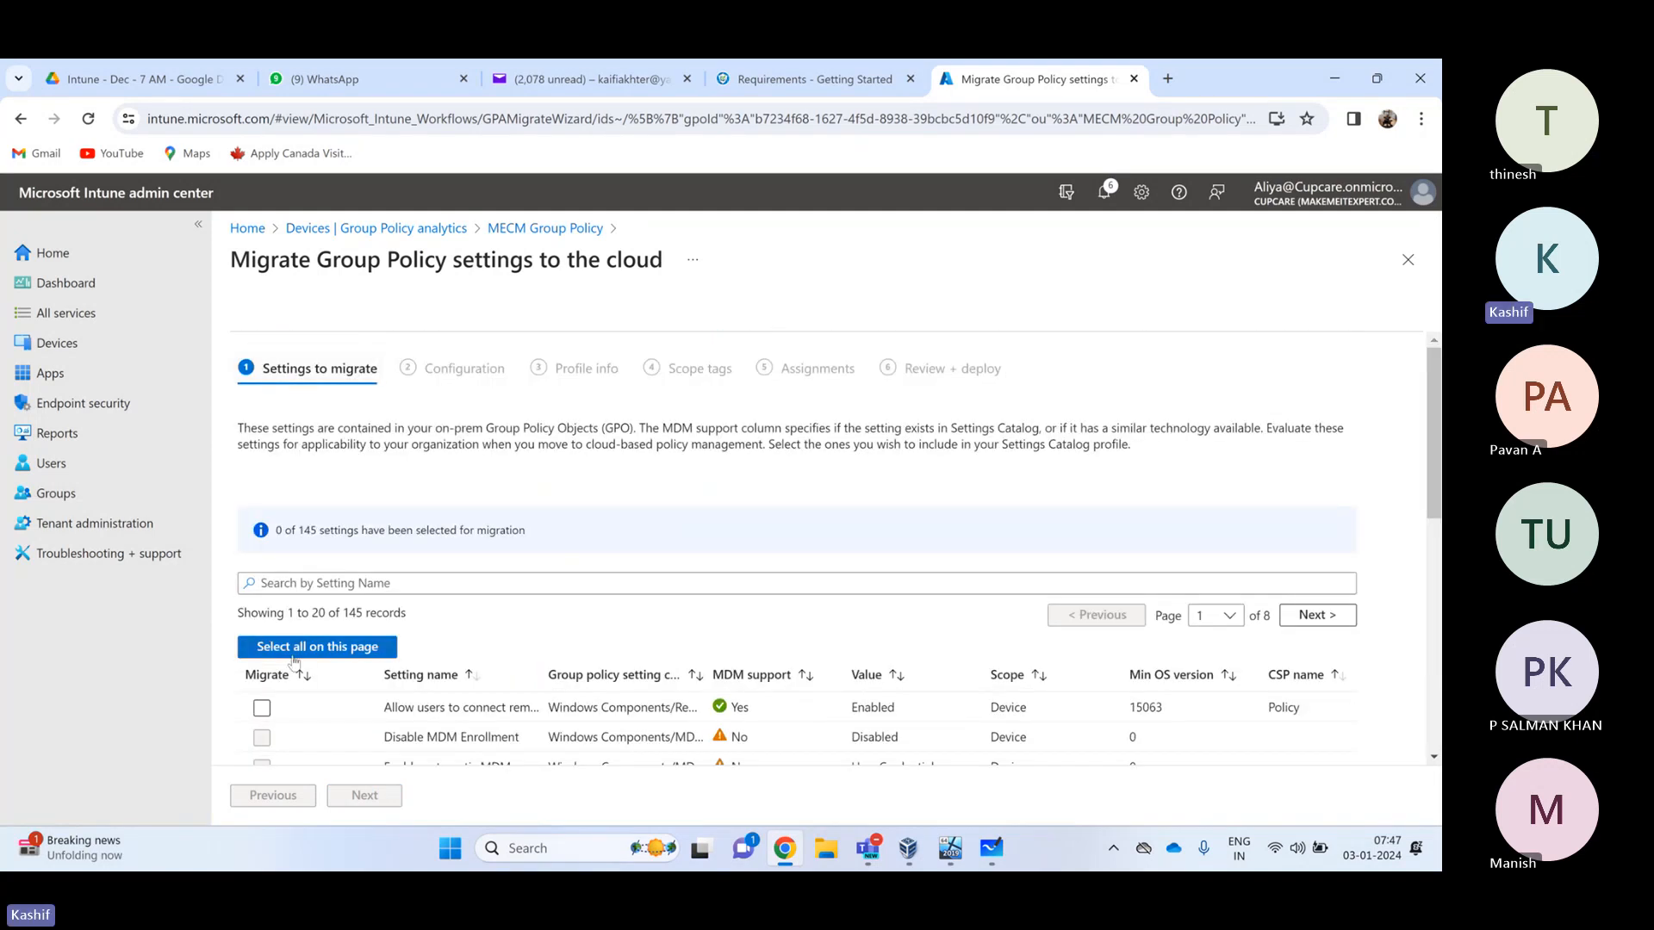
{"action": "left_click", "coordinate": [372, 231]}
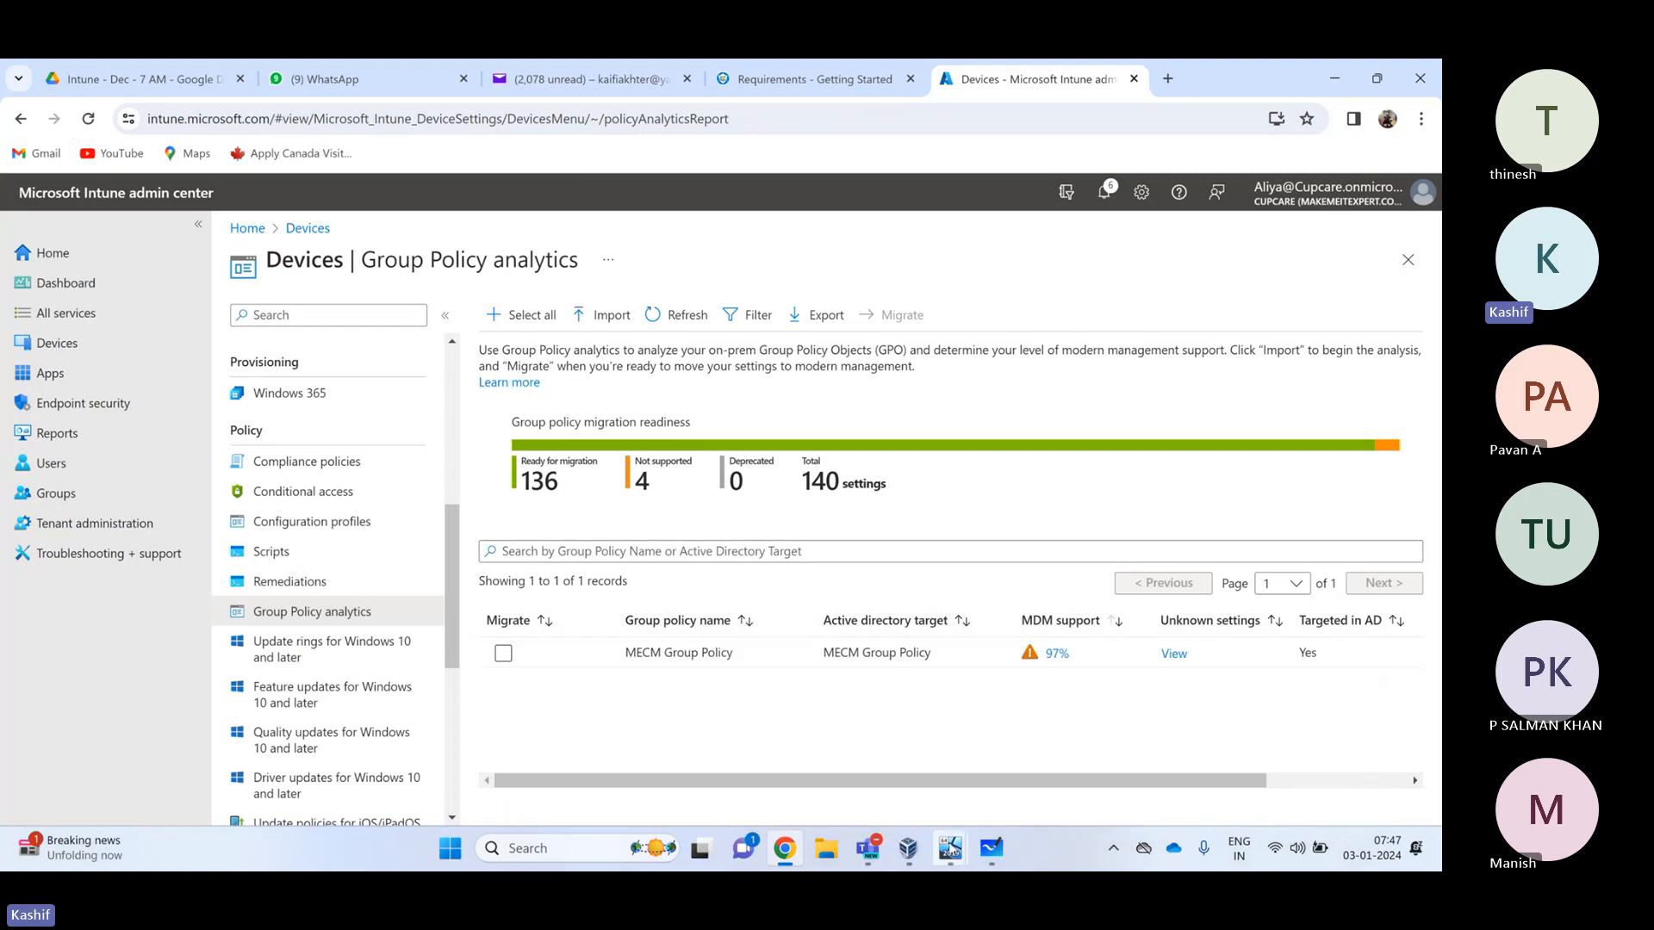
Switch to Group Policy Management in the Domain virtual machine and back up the Lock Screen Wallpaper GPO to Z:\Intune Training Videos
{"action": "mouse_move", "coordinate": [950, 849]}
{"action": "left_click", "coordinate": [637, 711]}
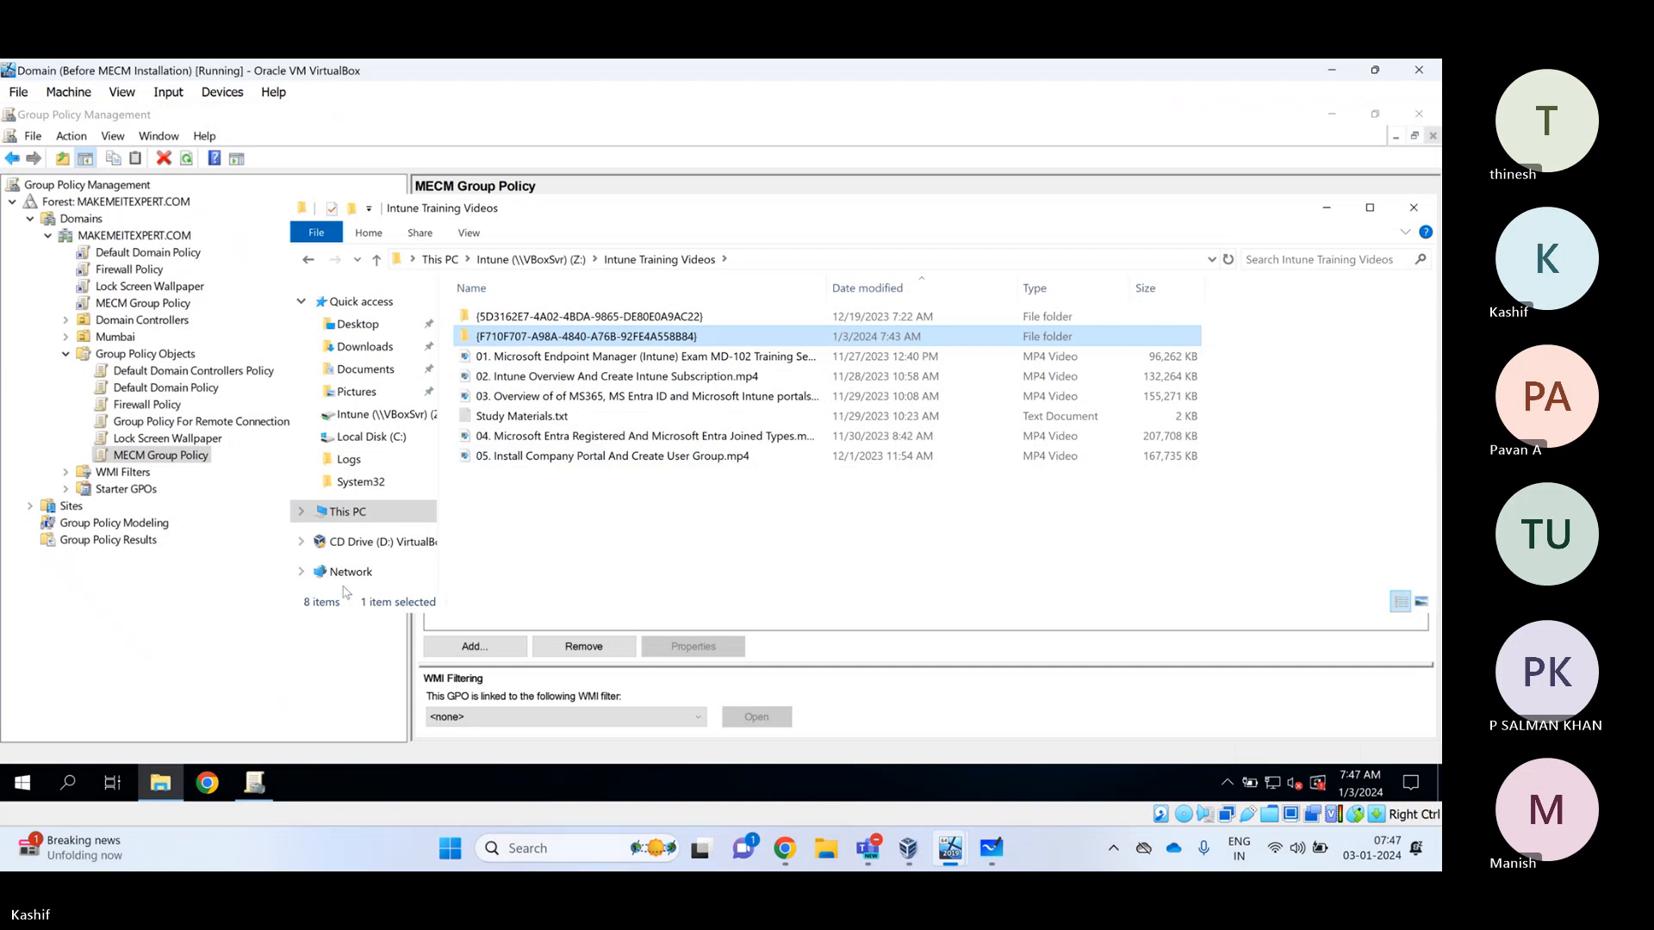
{"action": "left_click", "coordinate": [148, 403]}
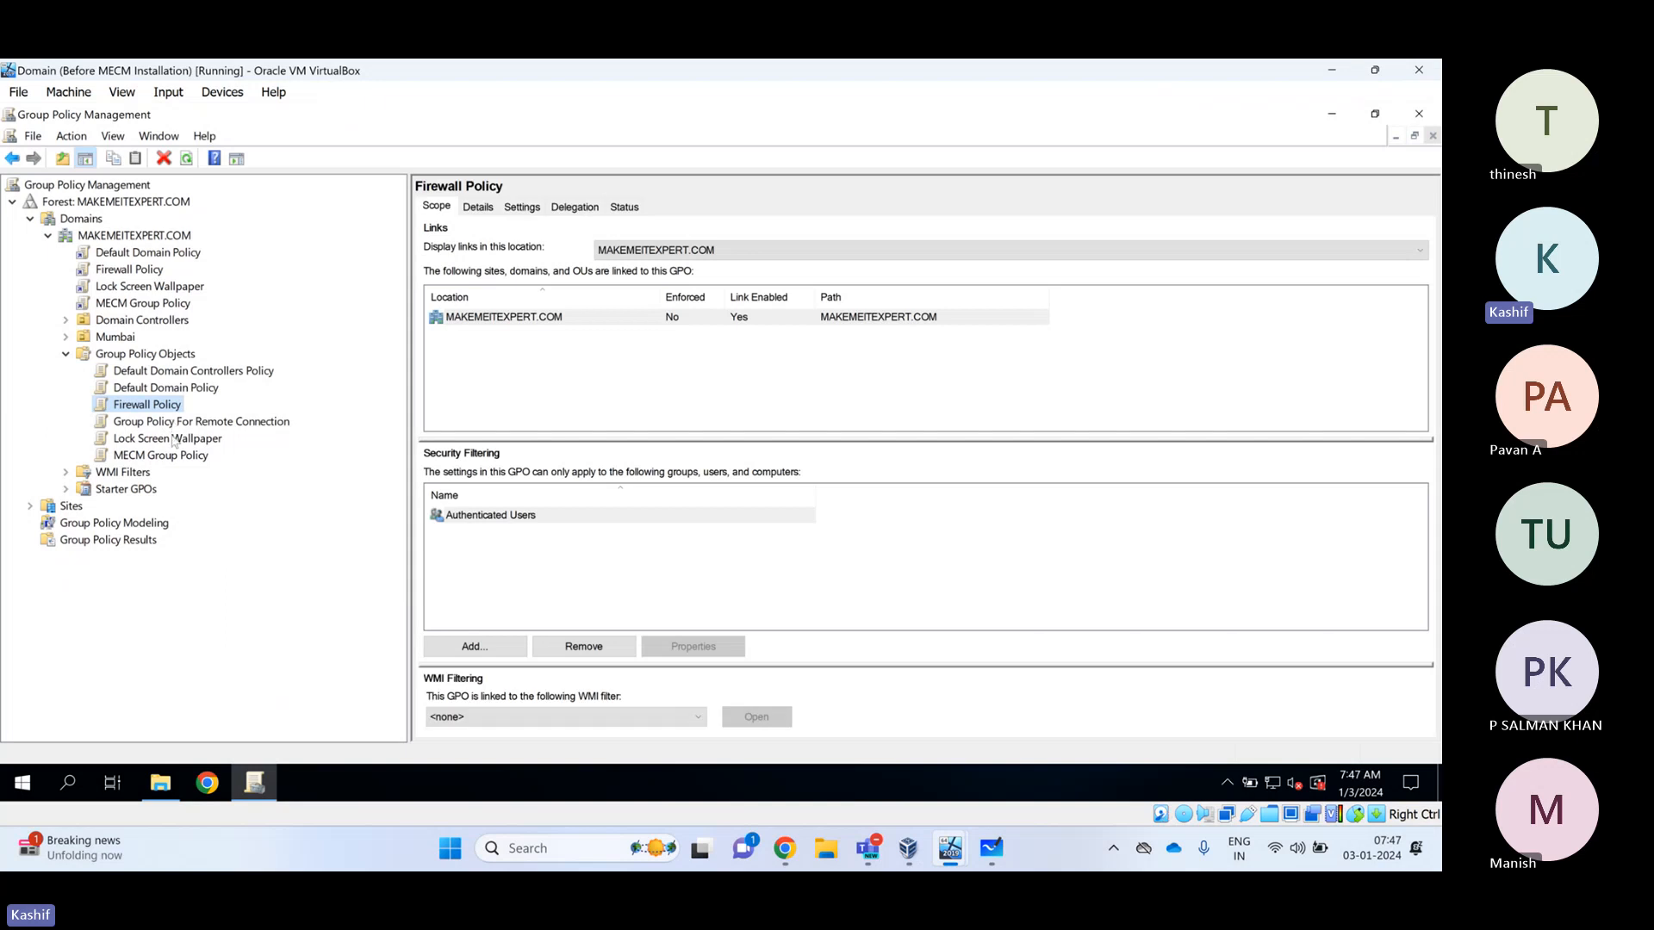
{"action": "left_click", "coordinate": [177, 440]}
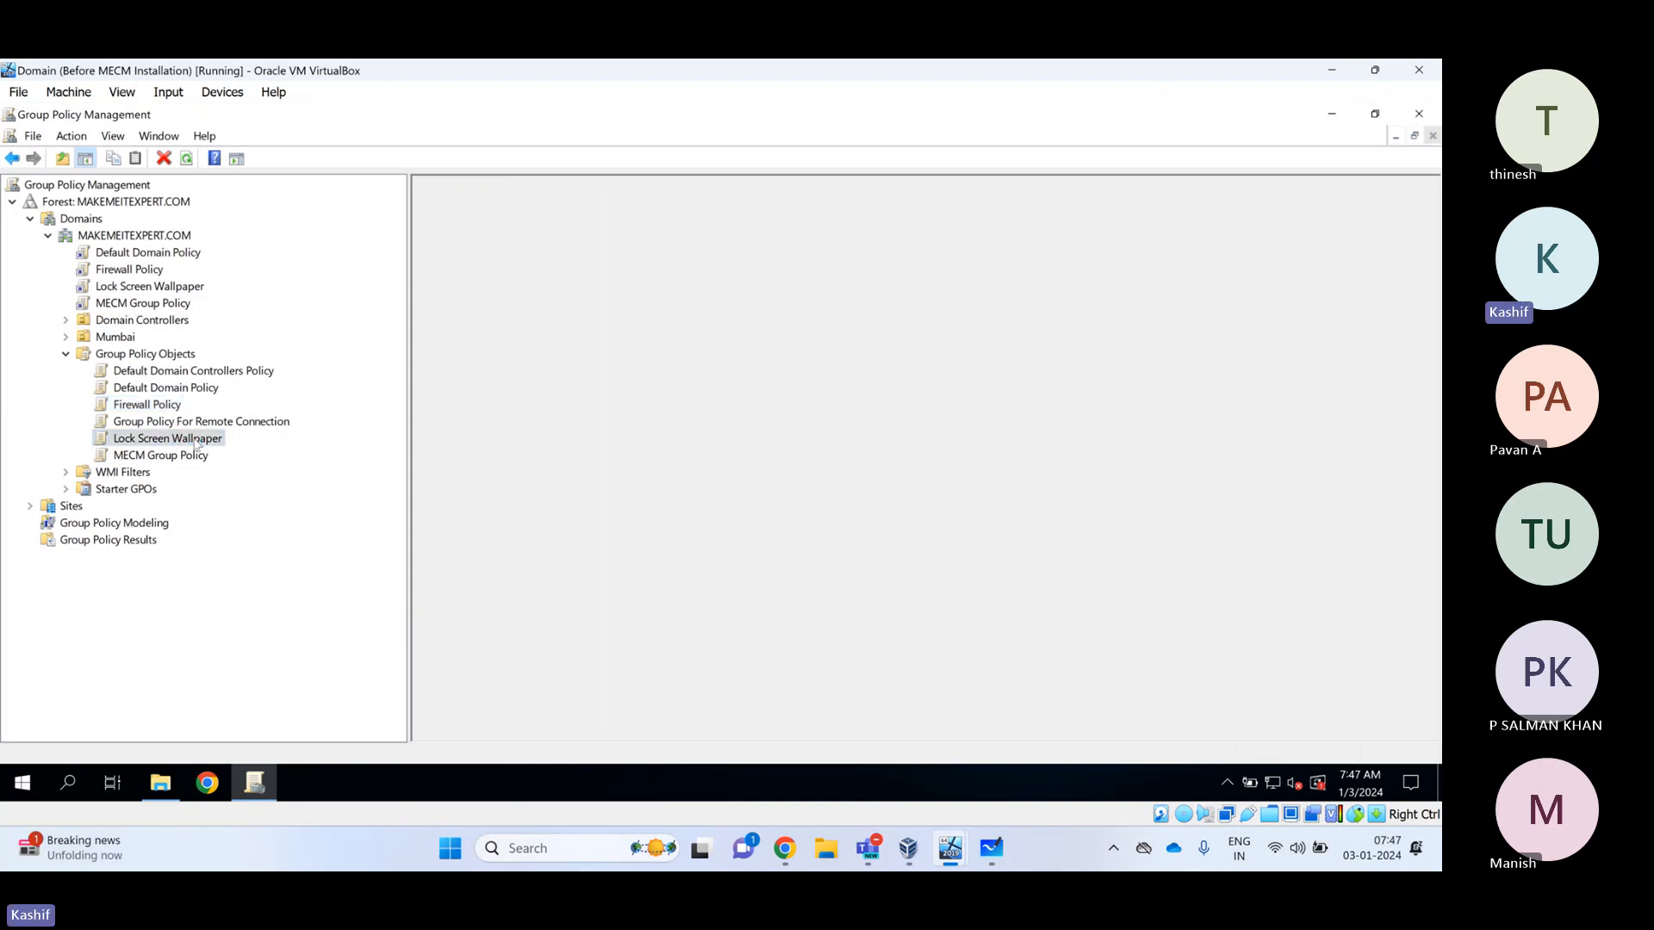
{"action": "right_click", "coordinate": [196, 443]}
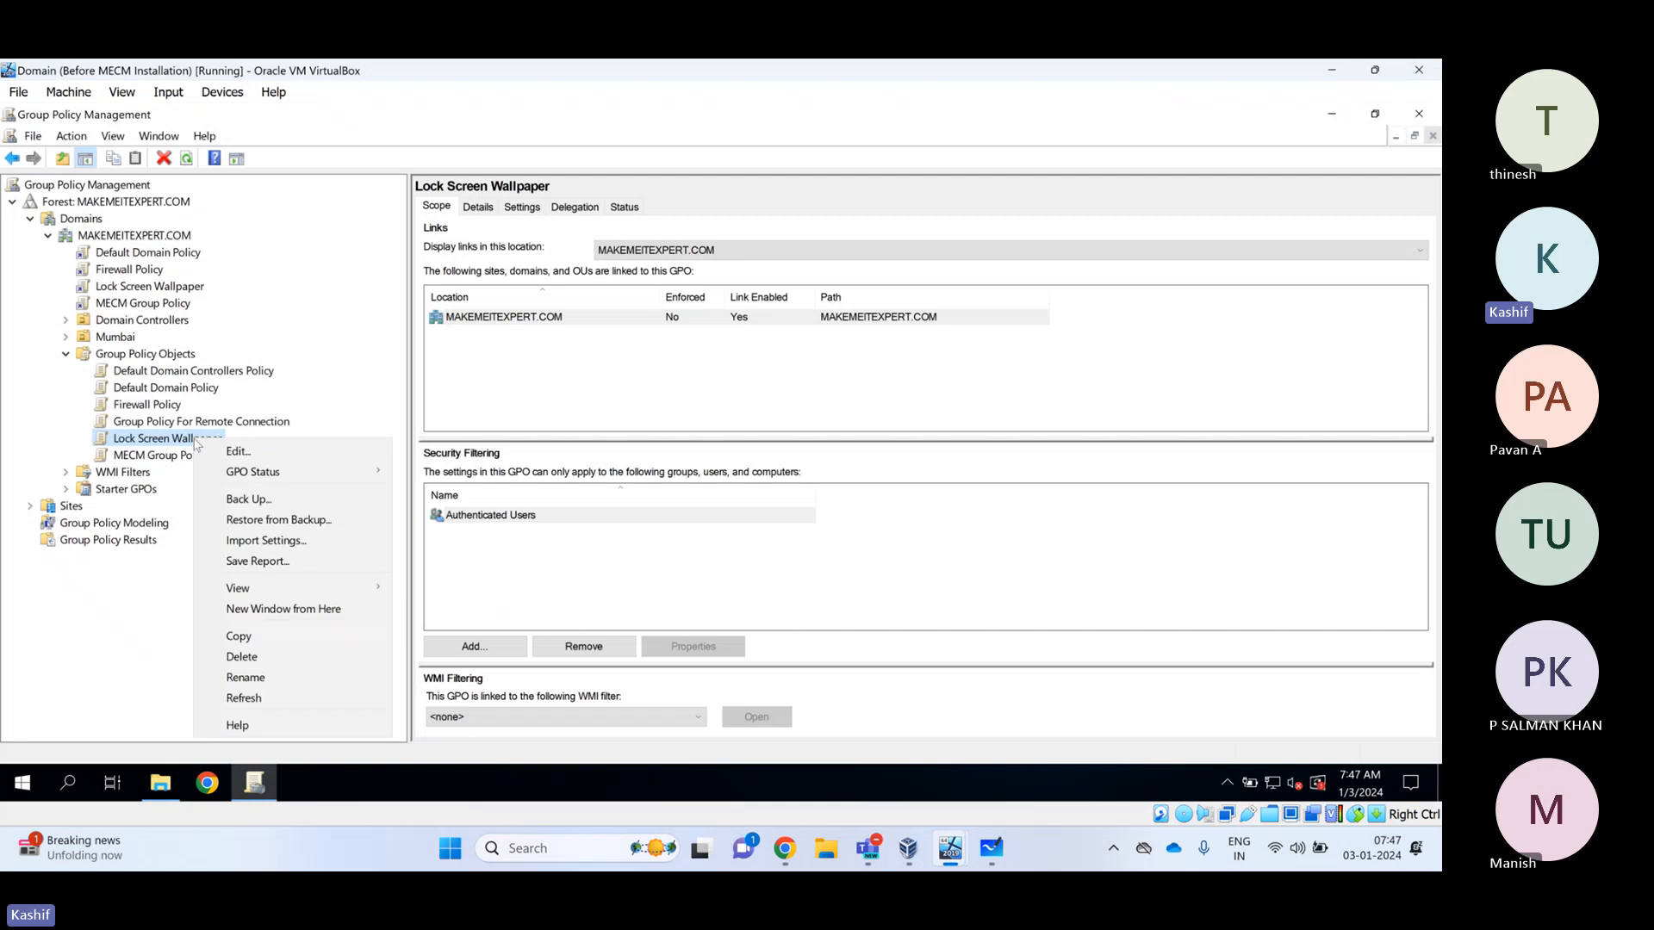
{"action": "left_click", "coordinate": [254, 501]}
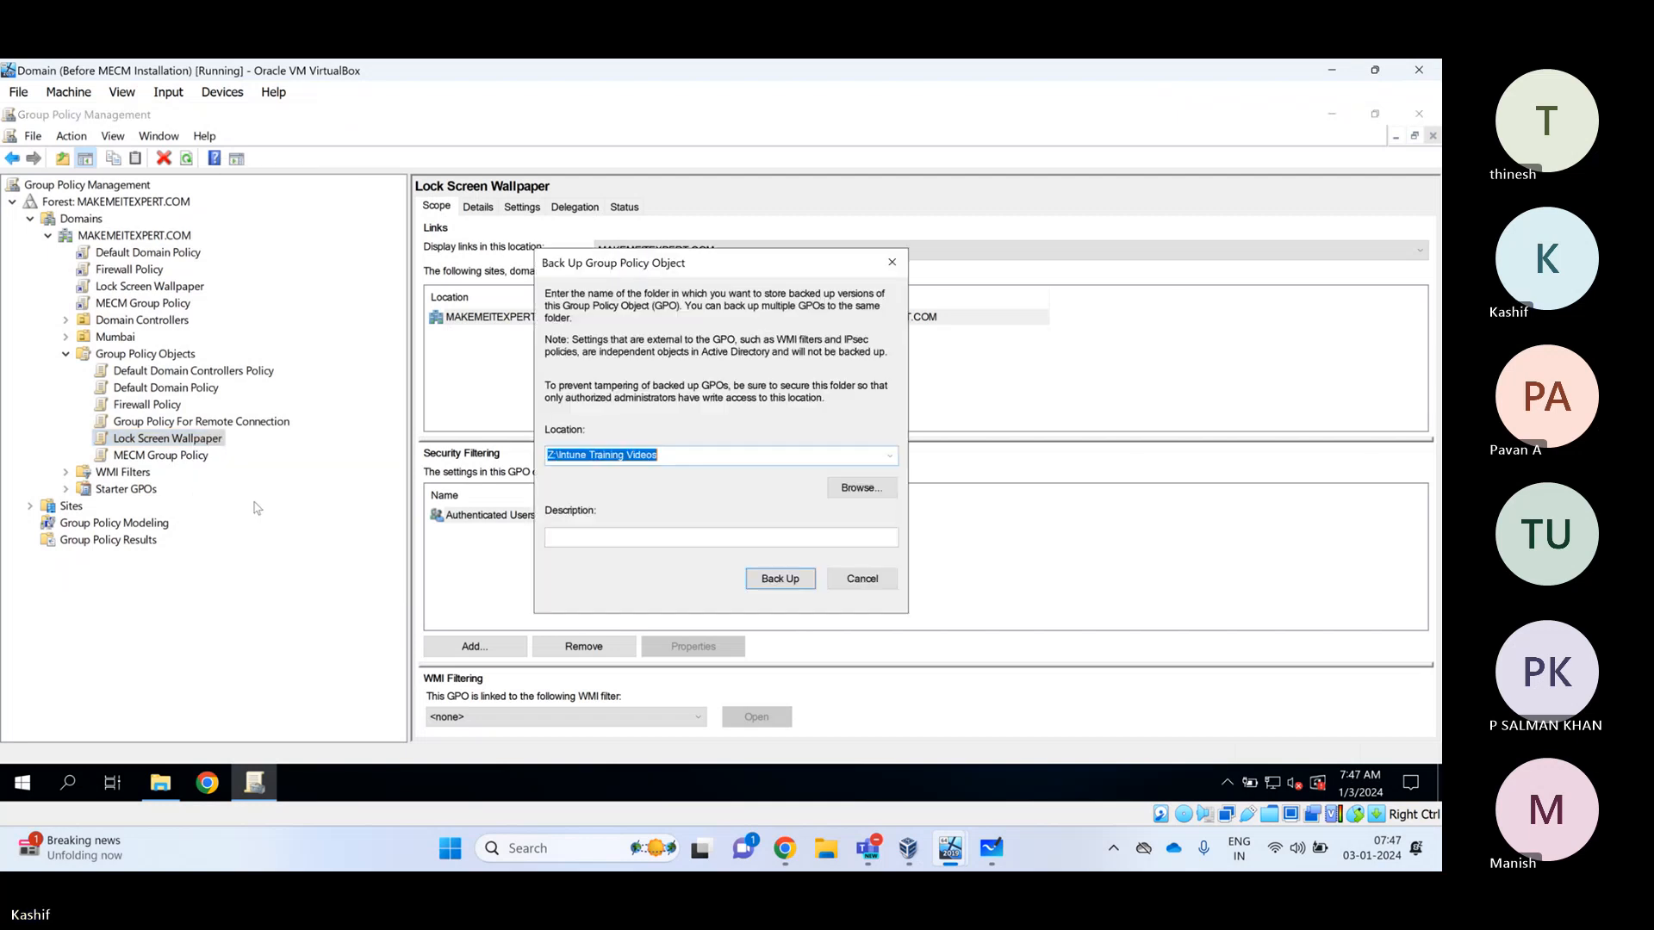
{"action": "left_click", "coordinate": [862, 488]}
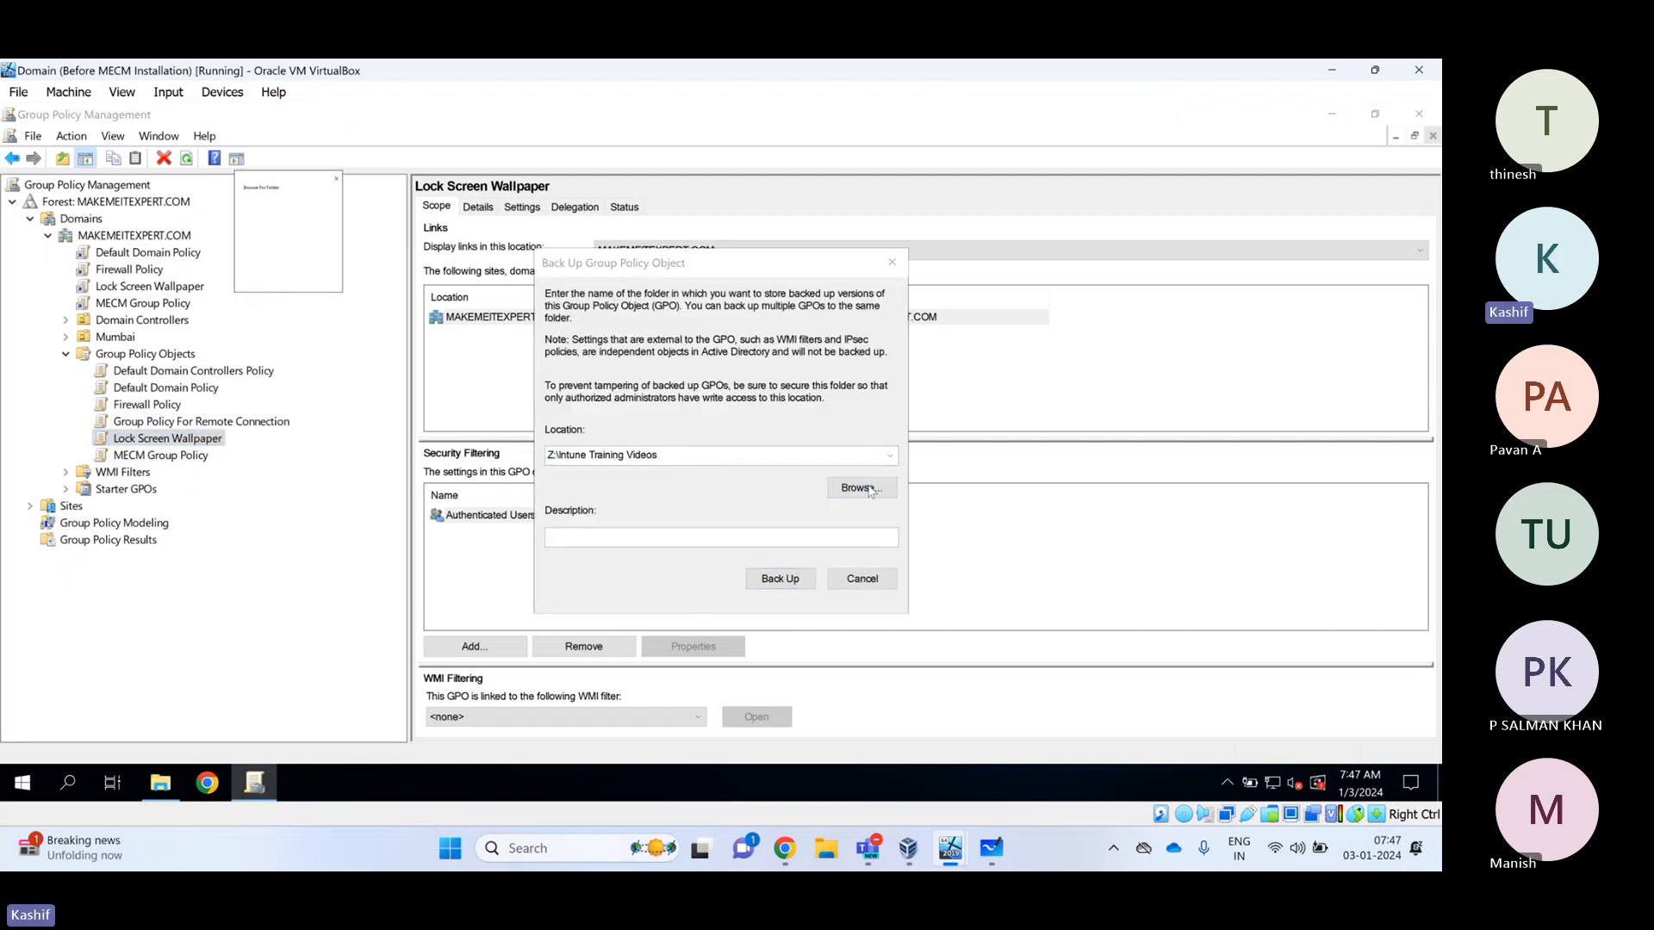
{"action": "scroll", "coordinate": [827, 472], "scroll_direction": "down", "scroll_amount": 3}
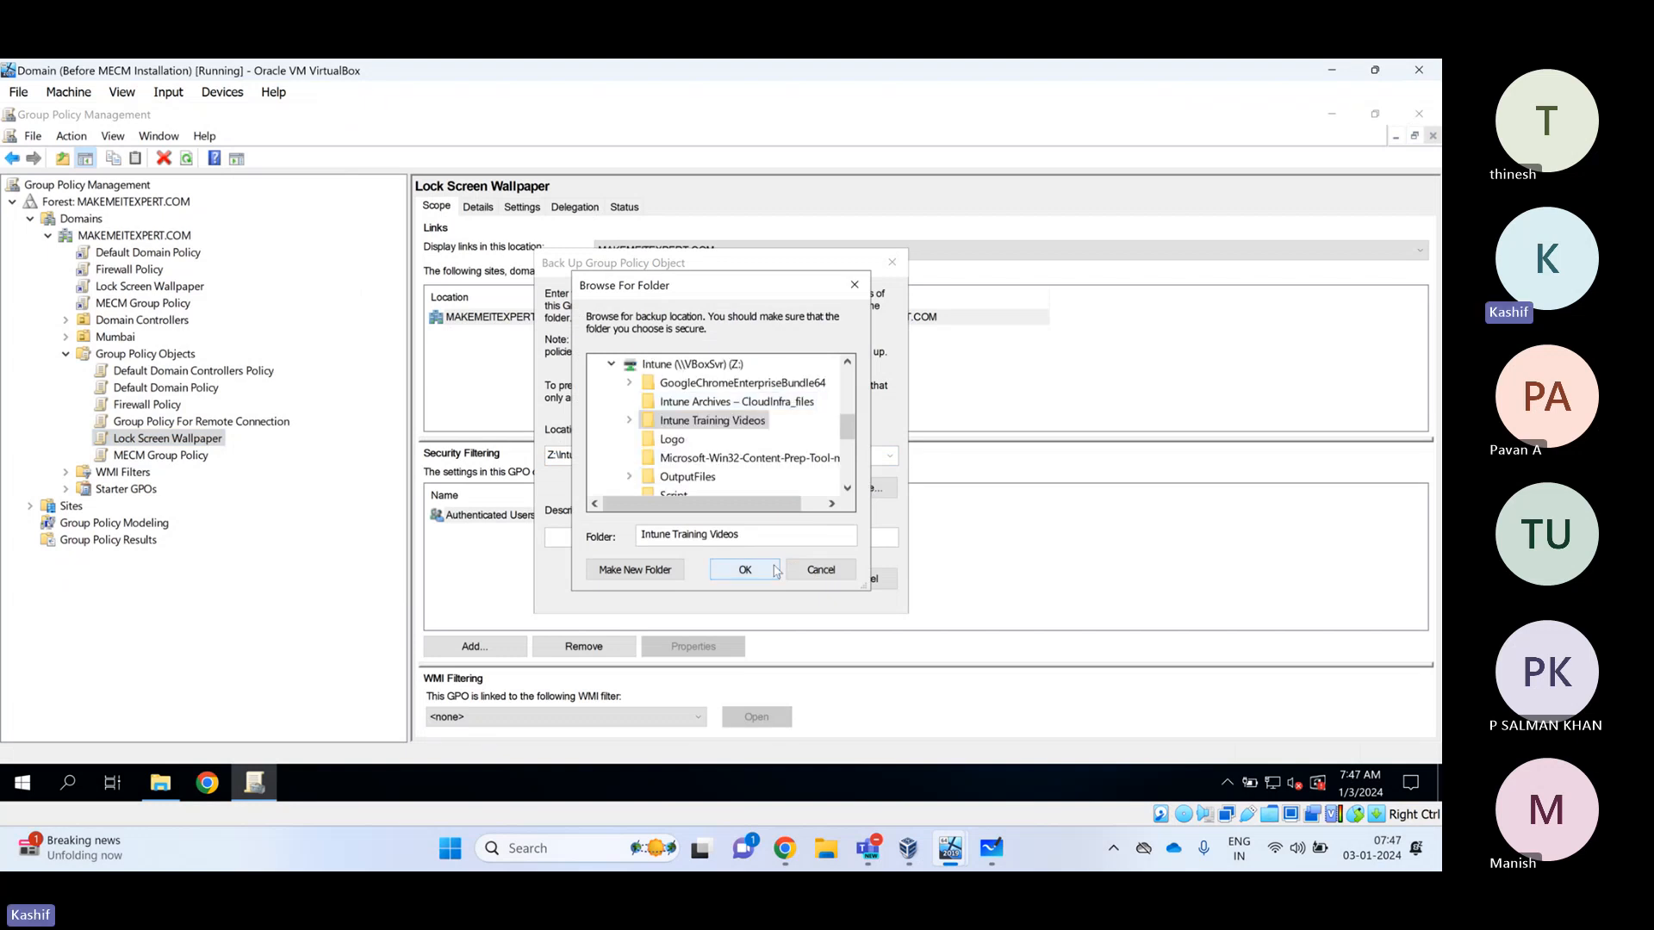
{"action": "left_click", "coordinate": [813, 575]}
{"action": "left_click", "coordinate": [780, 579]}
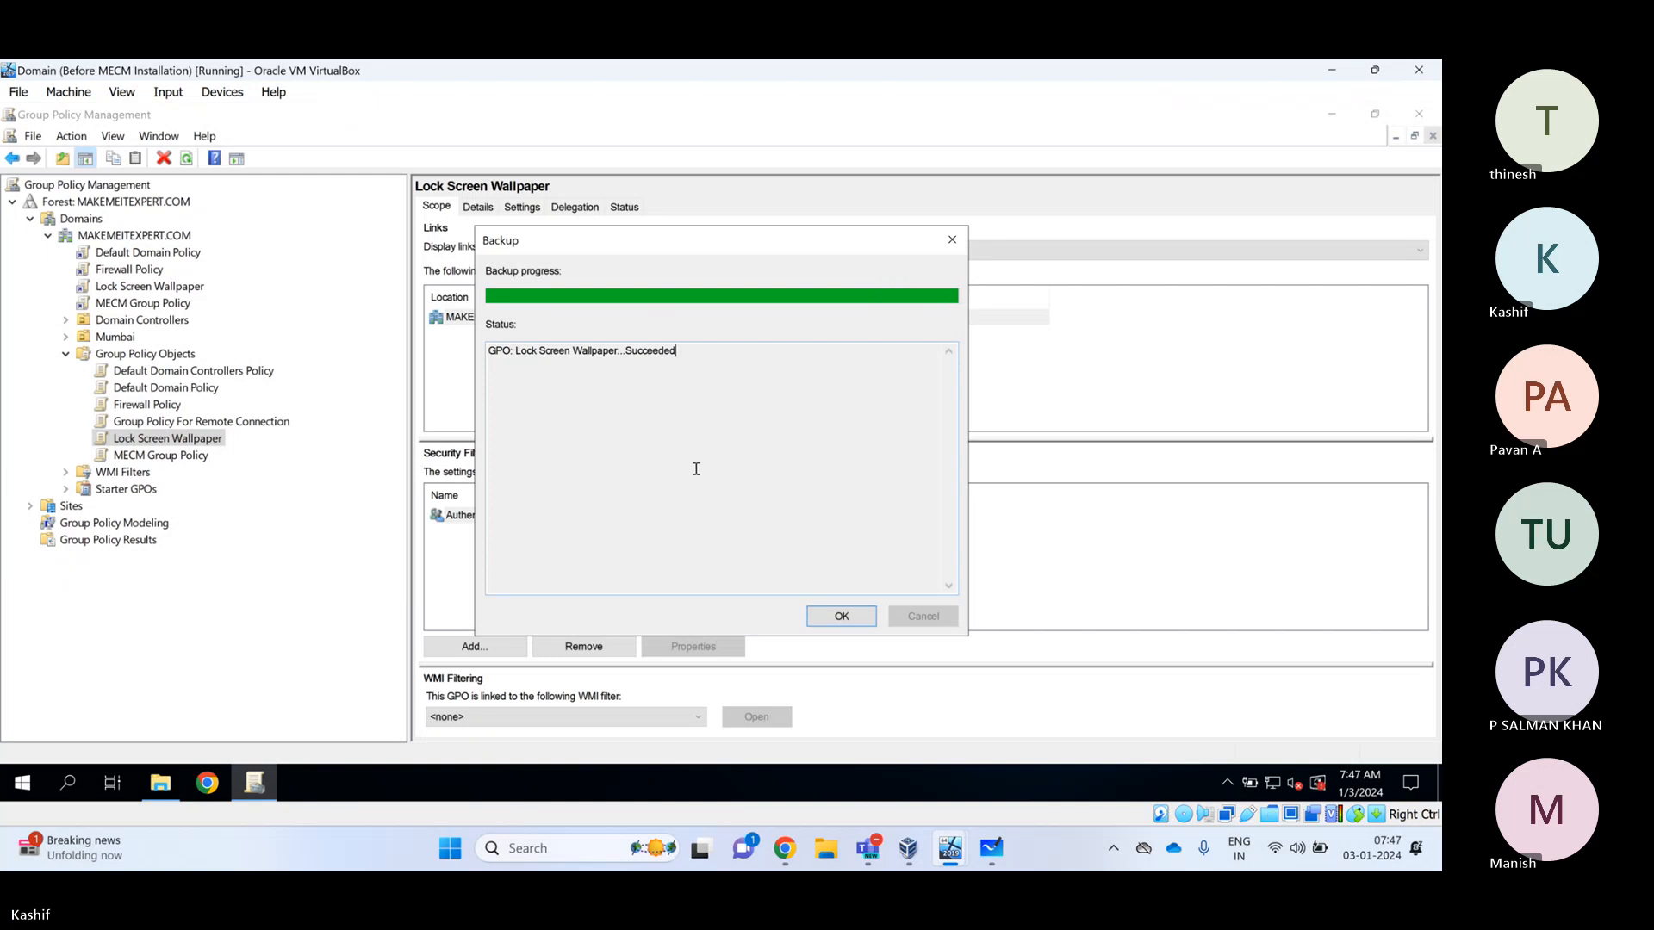
{"action": "left_click", "coordinate": [841, 617]}
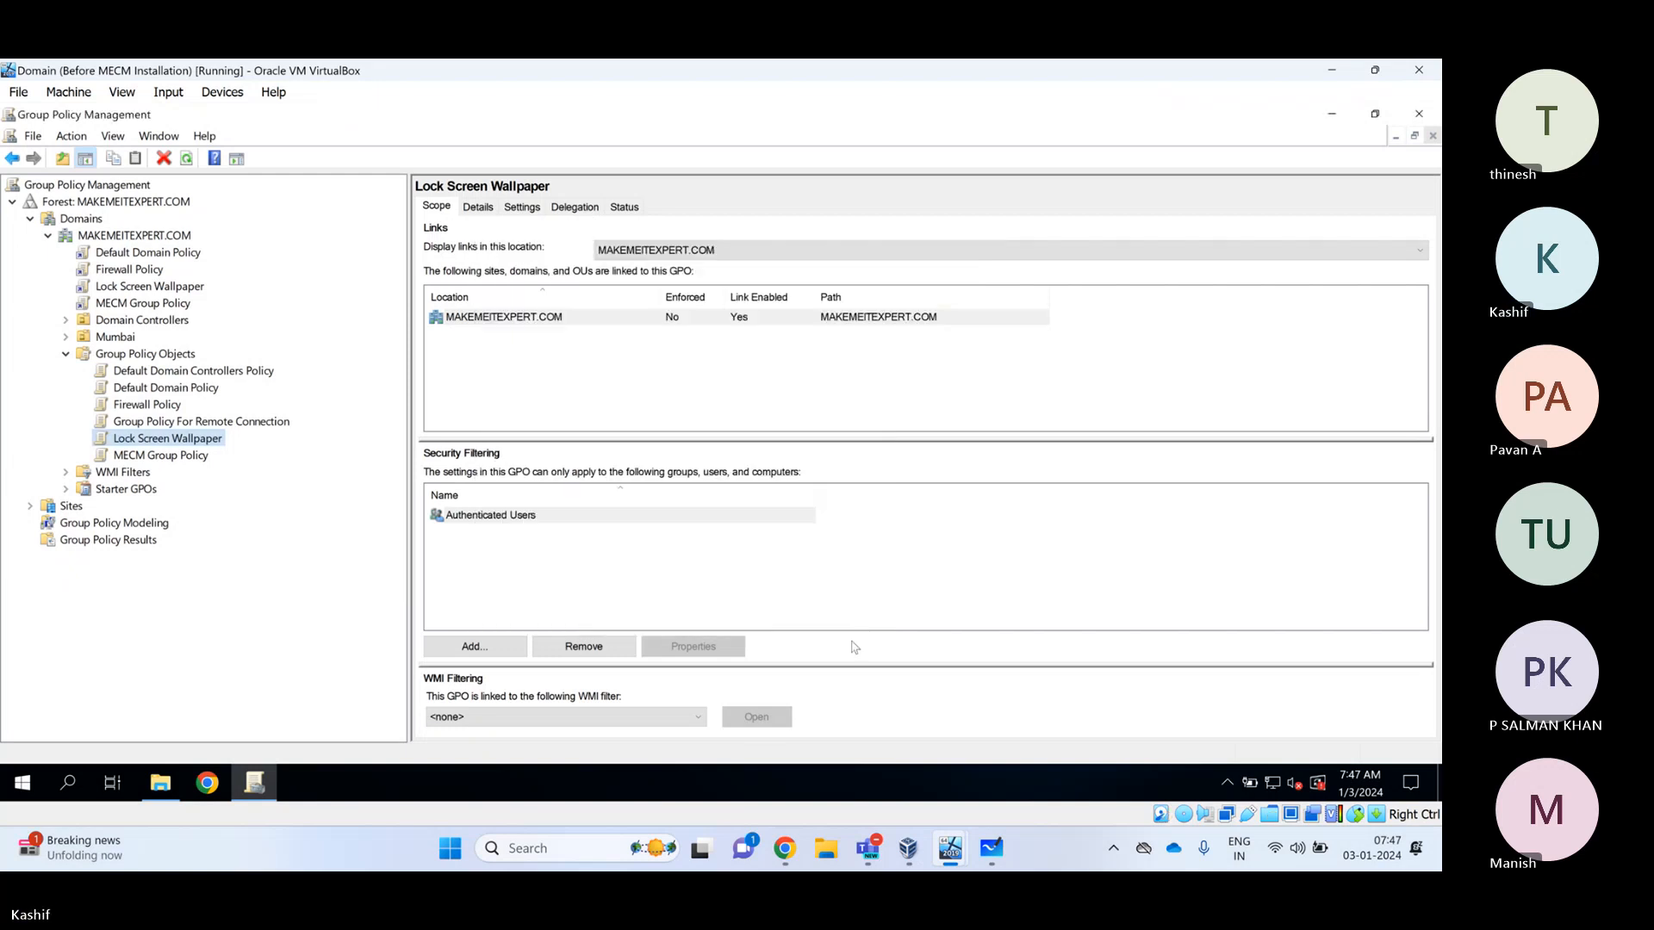
Switch to the Intune admin center and choose gpreport.xml from the {6A7C06C2-8EEF-407A-BD97-893AD5E21C87} backup folder for a new GPO import
{"action": "left_click", "coordinate": [784, 848]}
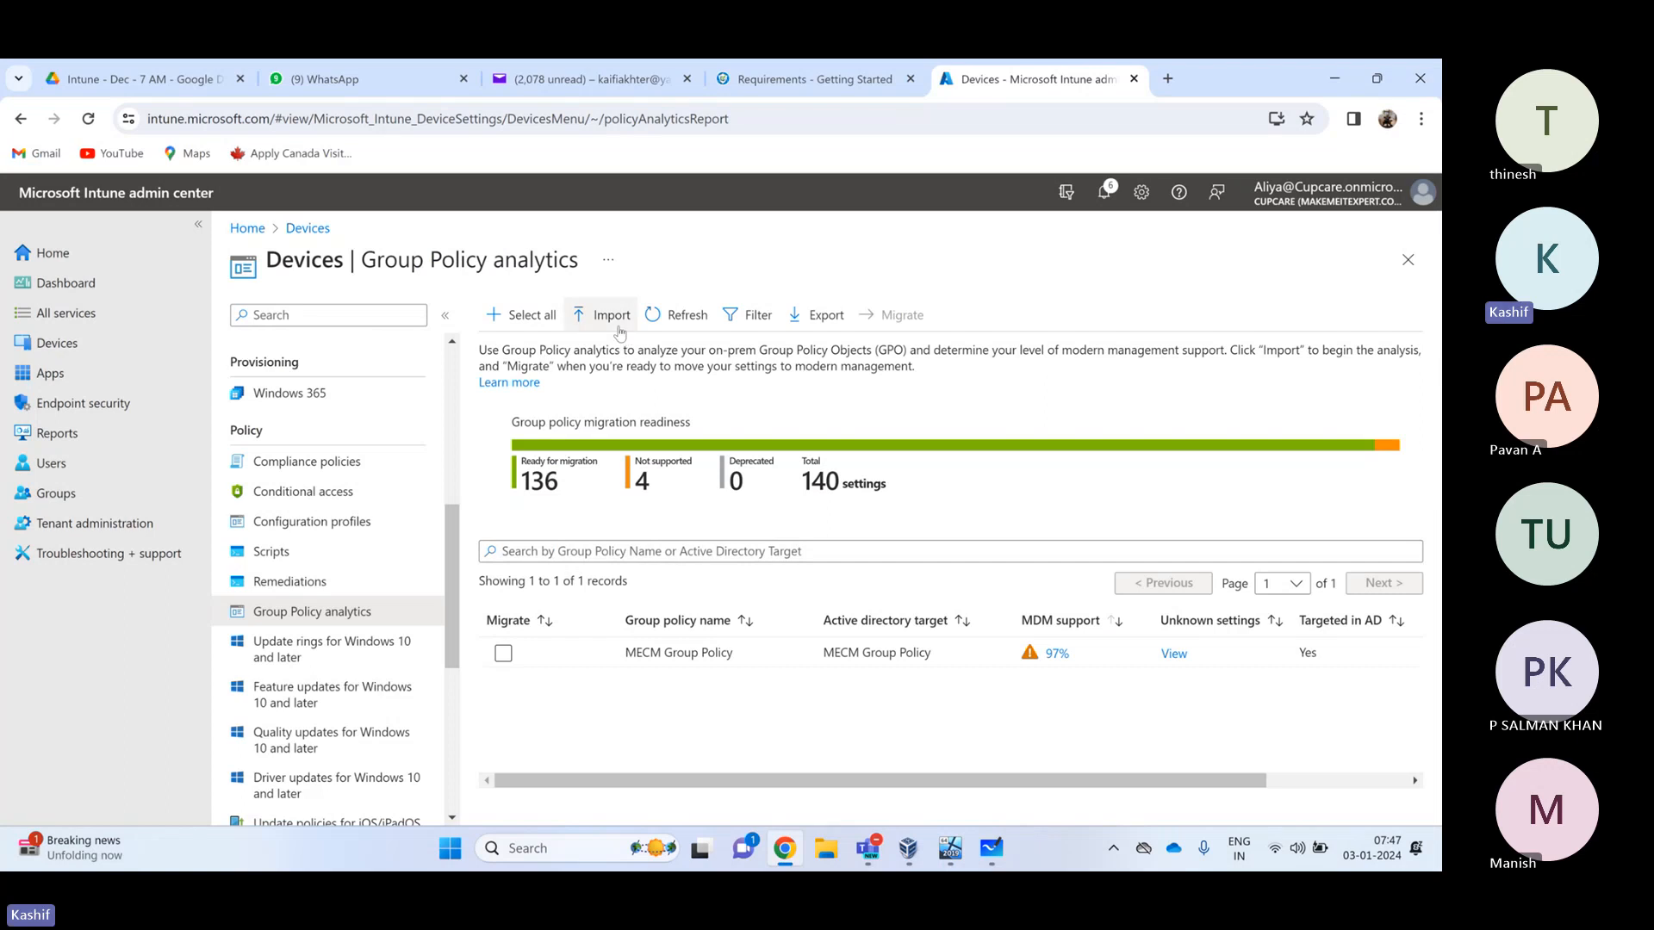
{"action": "left_click", "coordinate": [606, 315]}
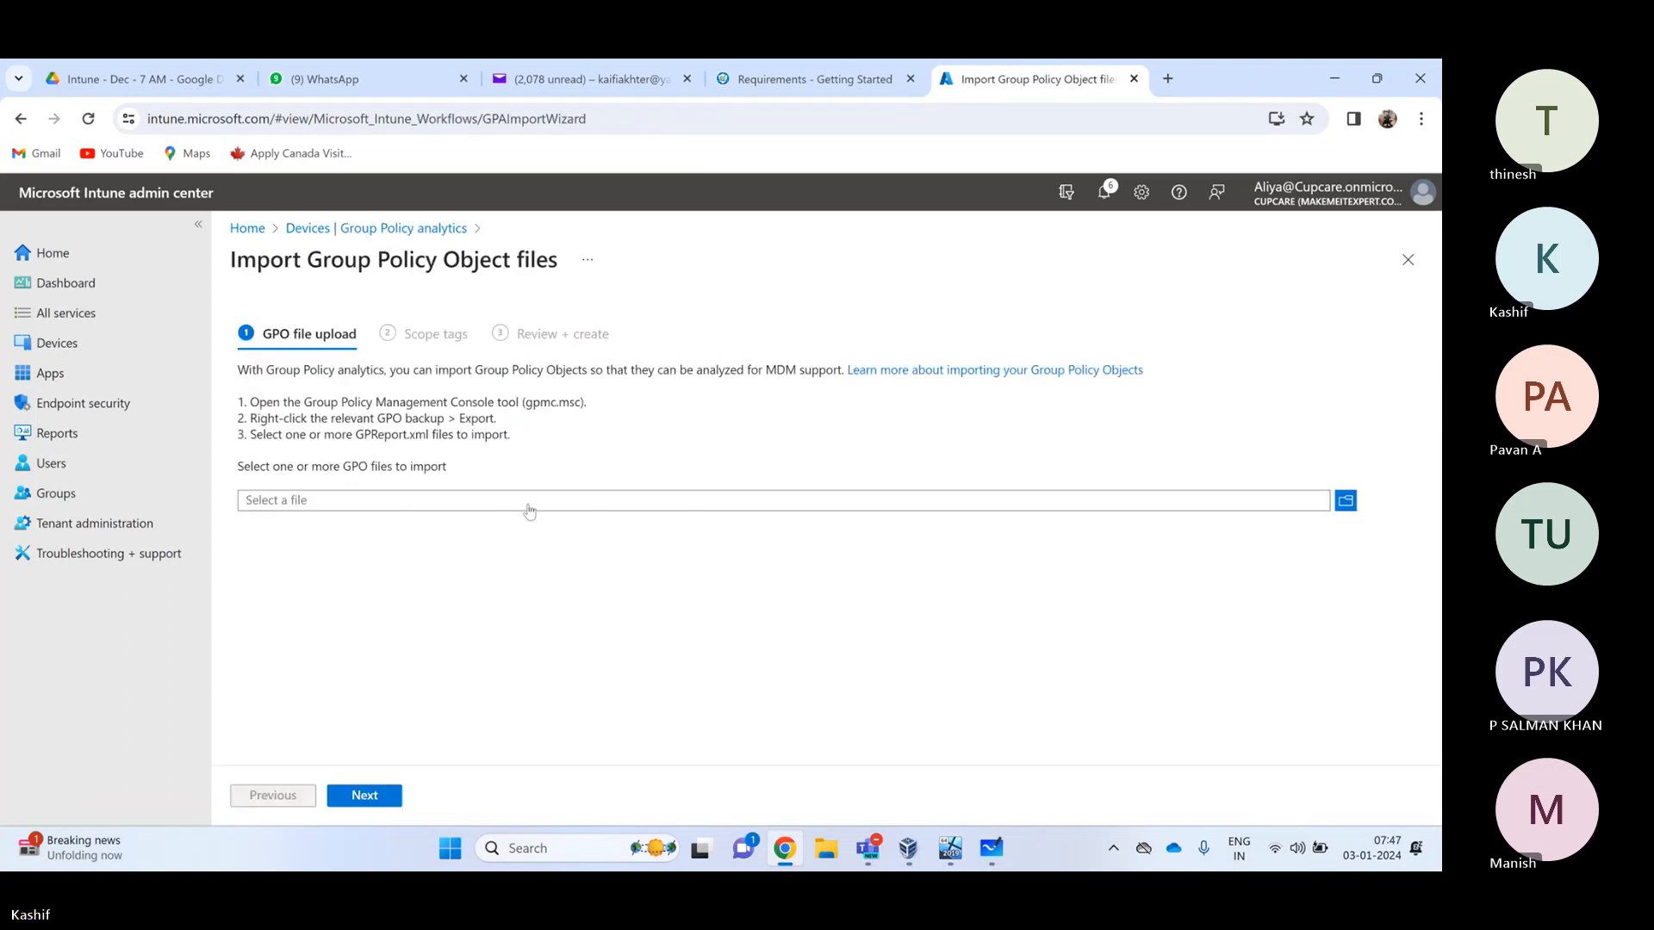
{"action": "left_click", "coordinate": [528, 509]}
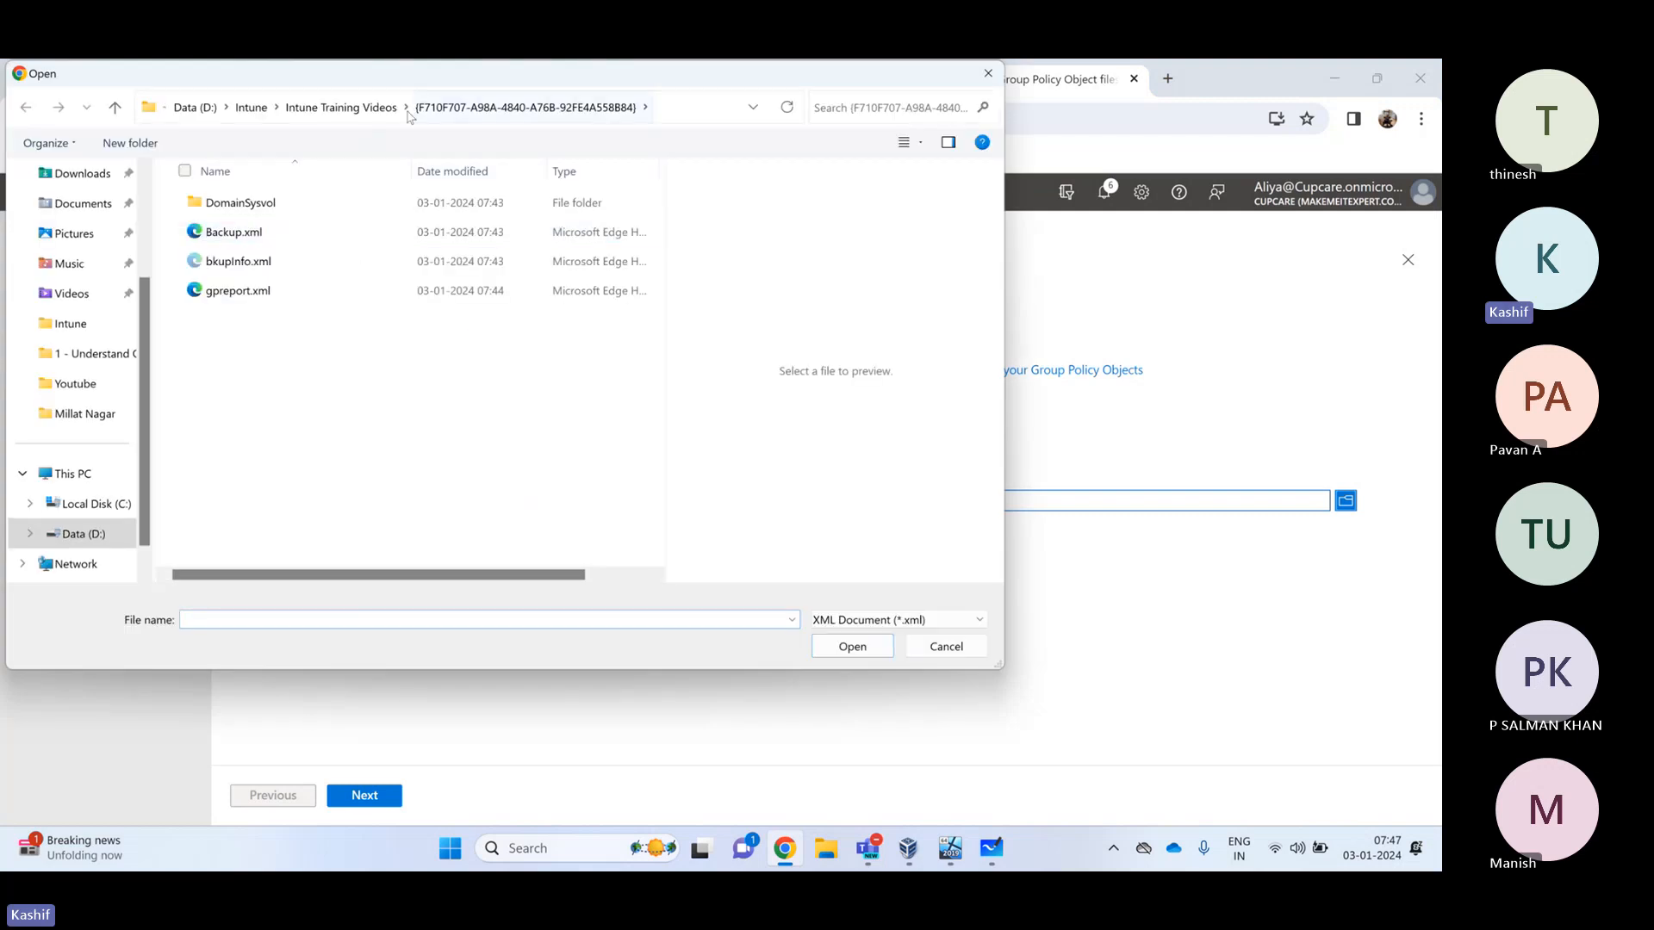
{"action": "left_click", "coordinate": [362, 108]}
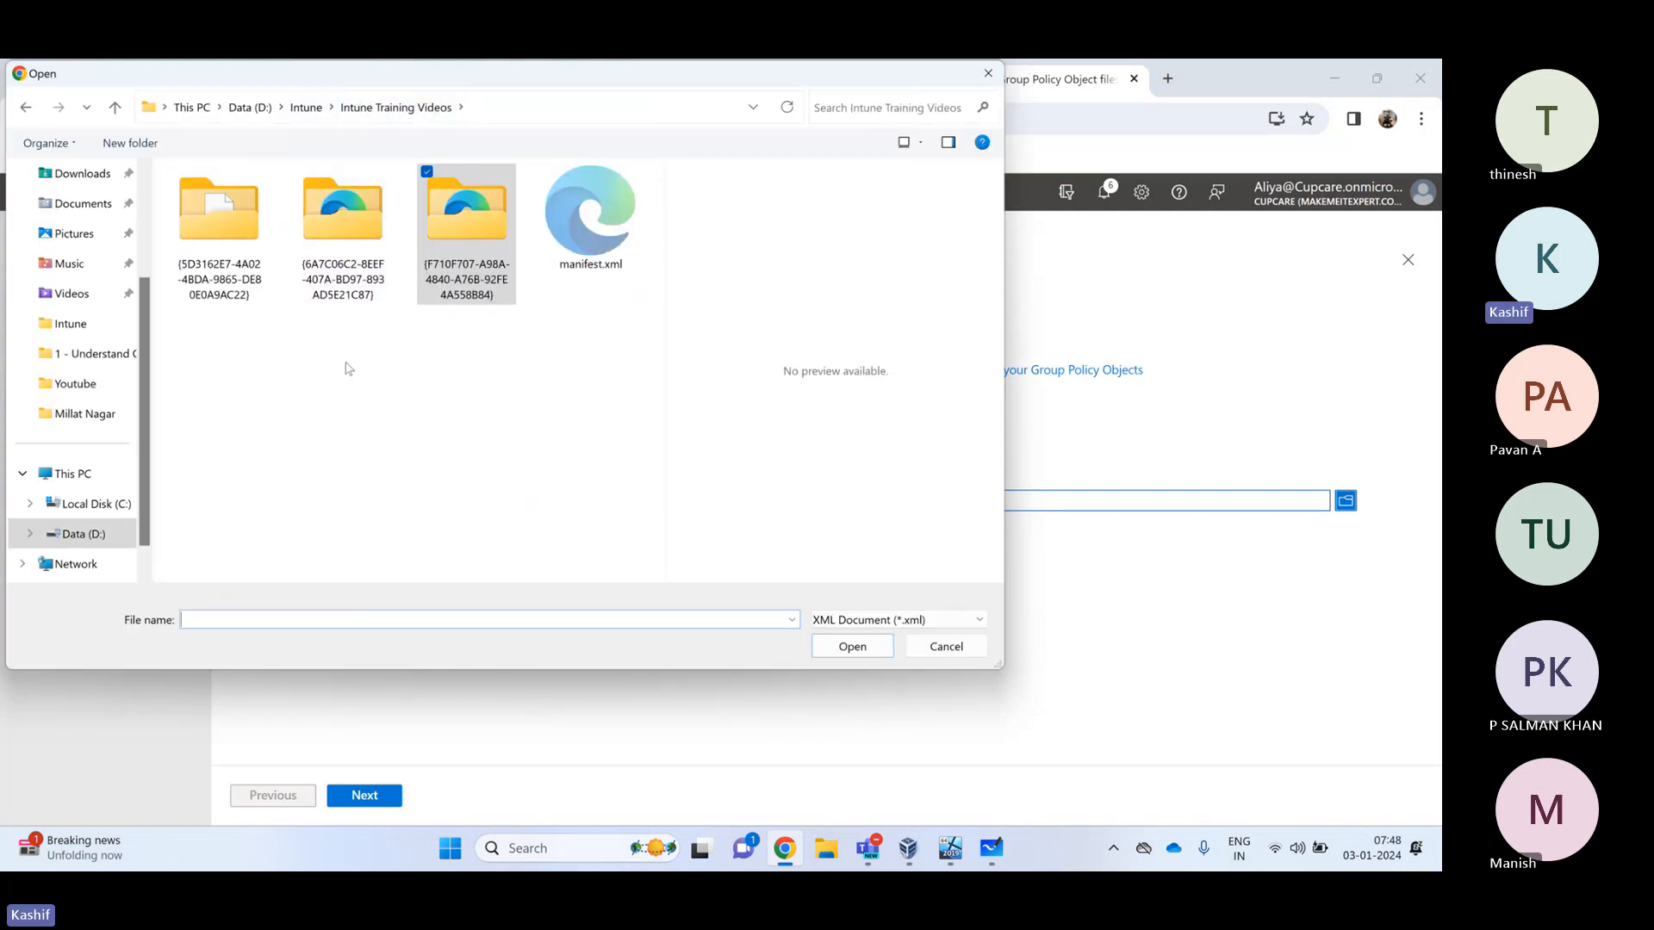
{"action": "left_click", "coordinate": [344, 271]}
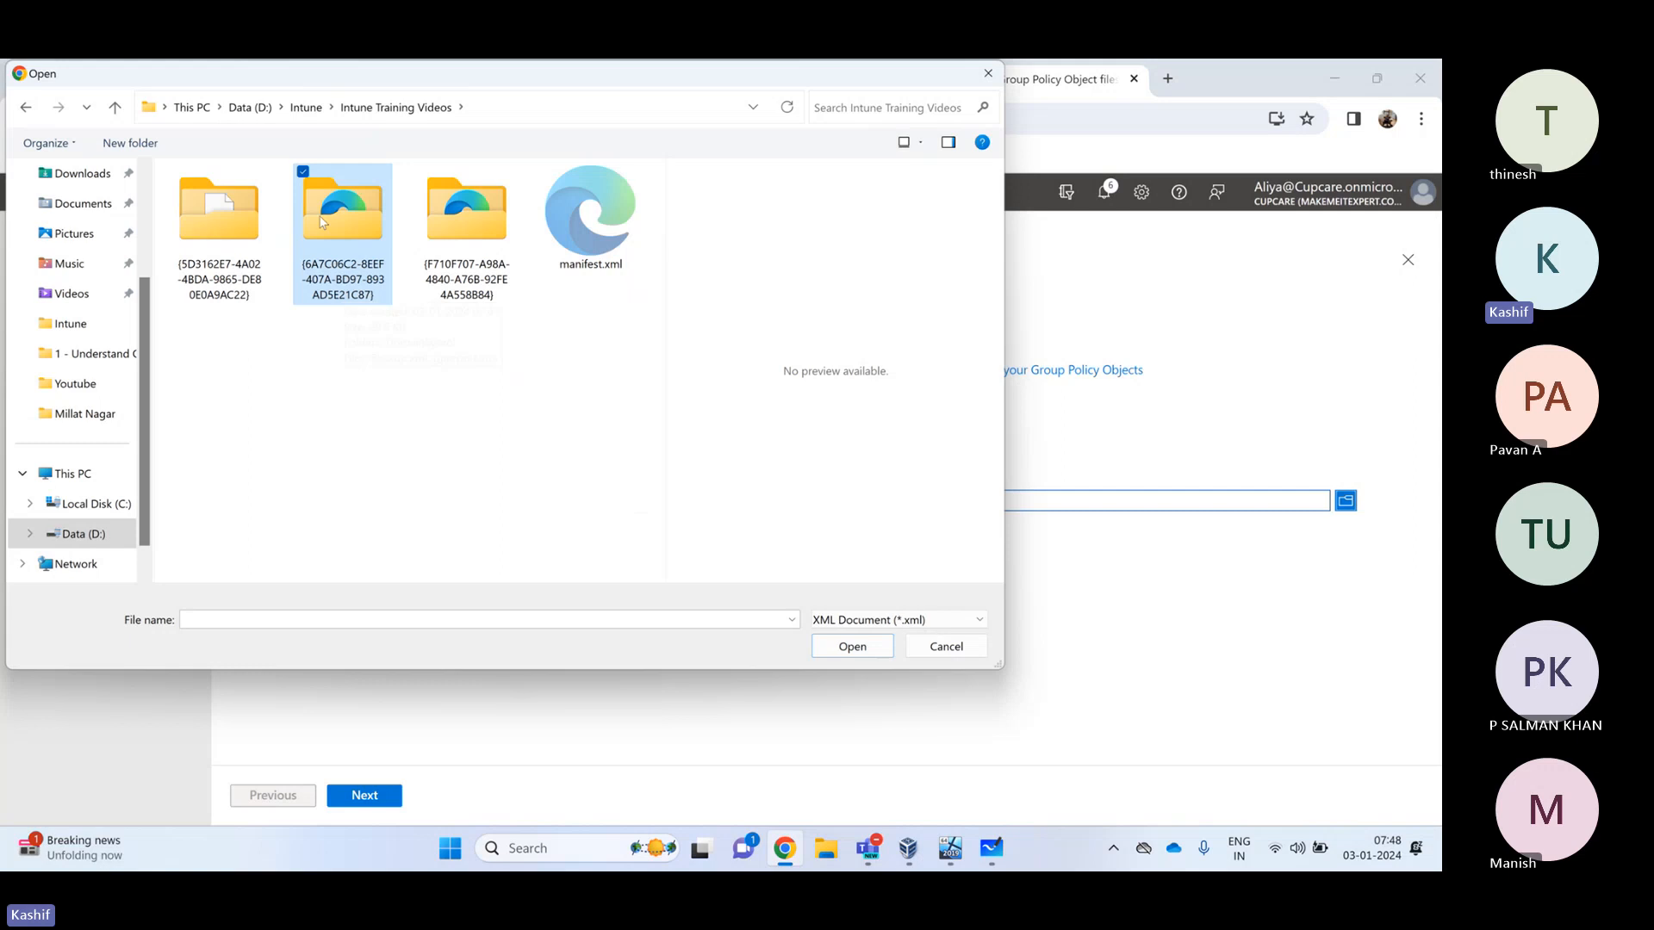
{"action": "double_click", "coordinate": [319, 222]}
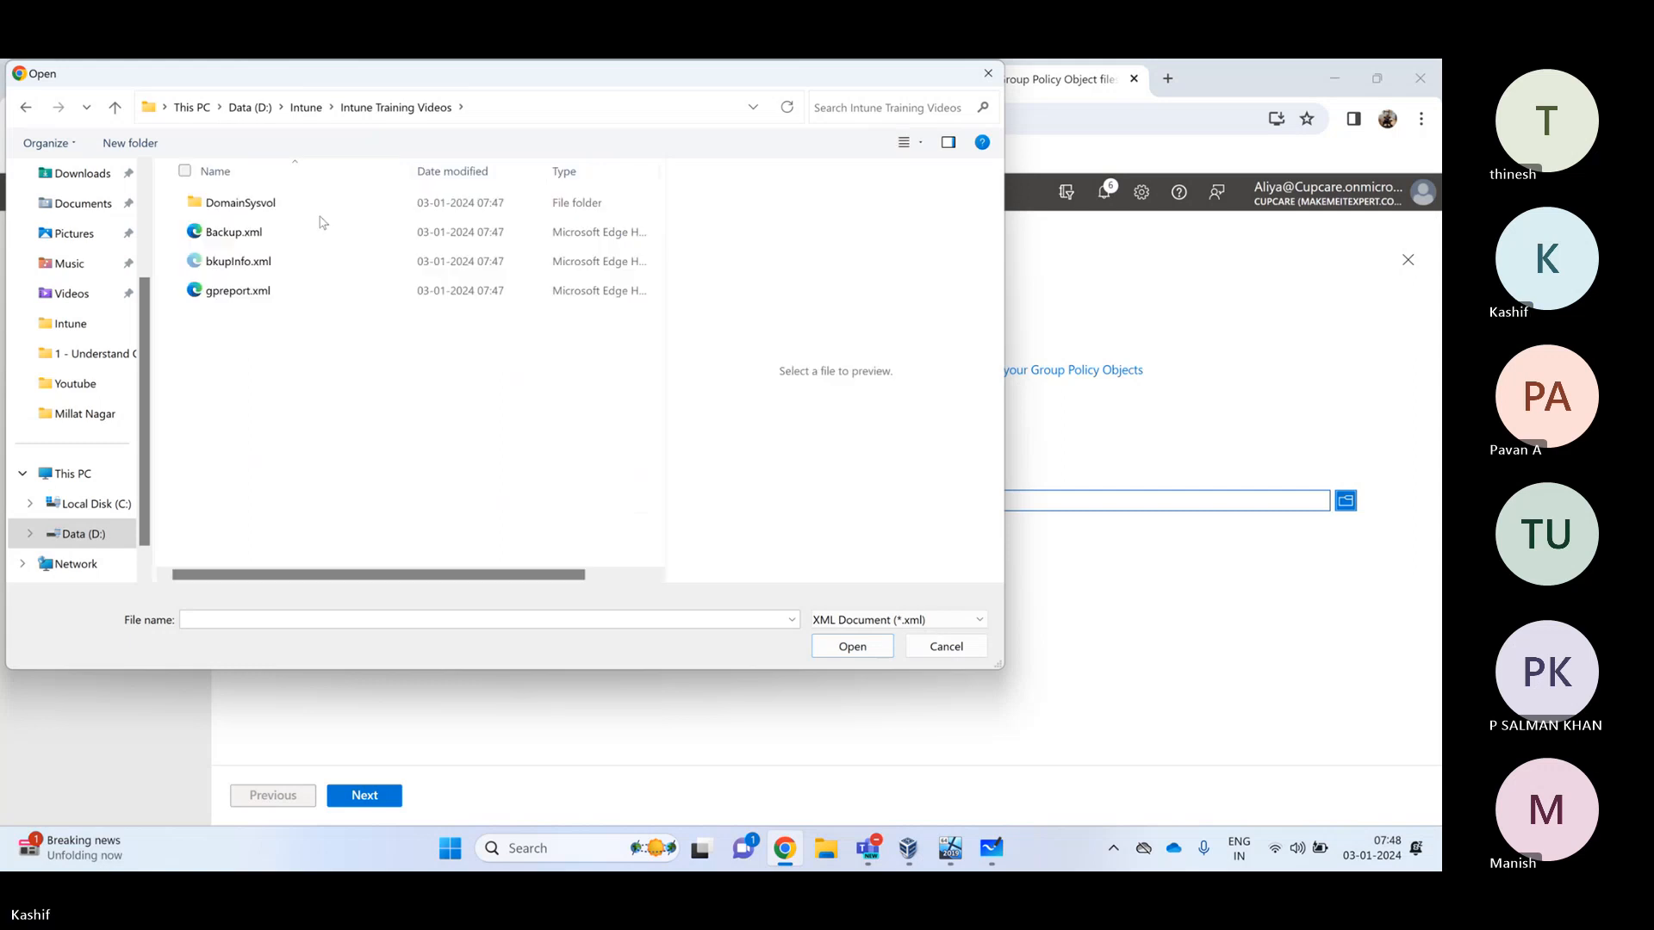
{"action": "left_click", "coordinate": [246, 293]}
{"action": "left_click", "coordinate": [852, 646]}
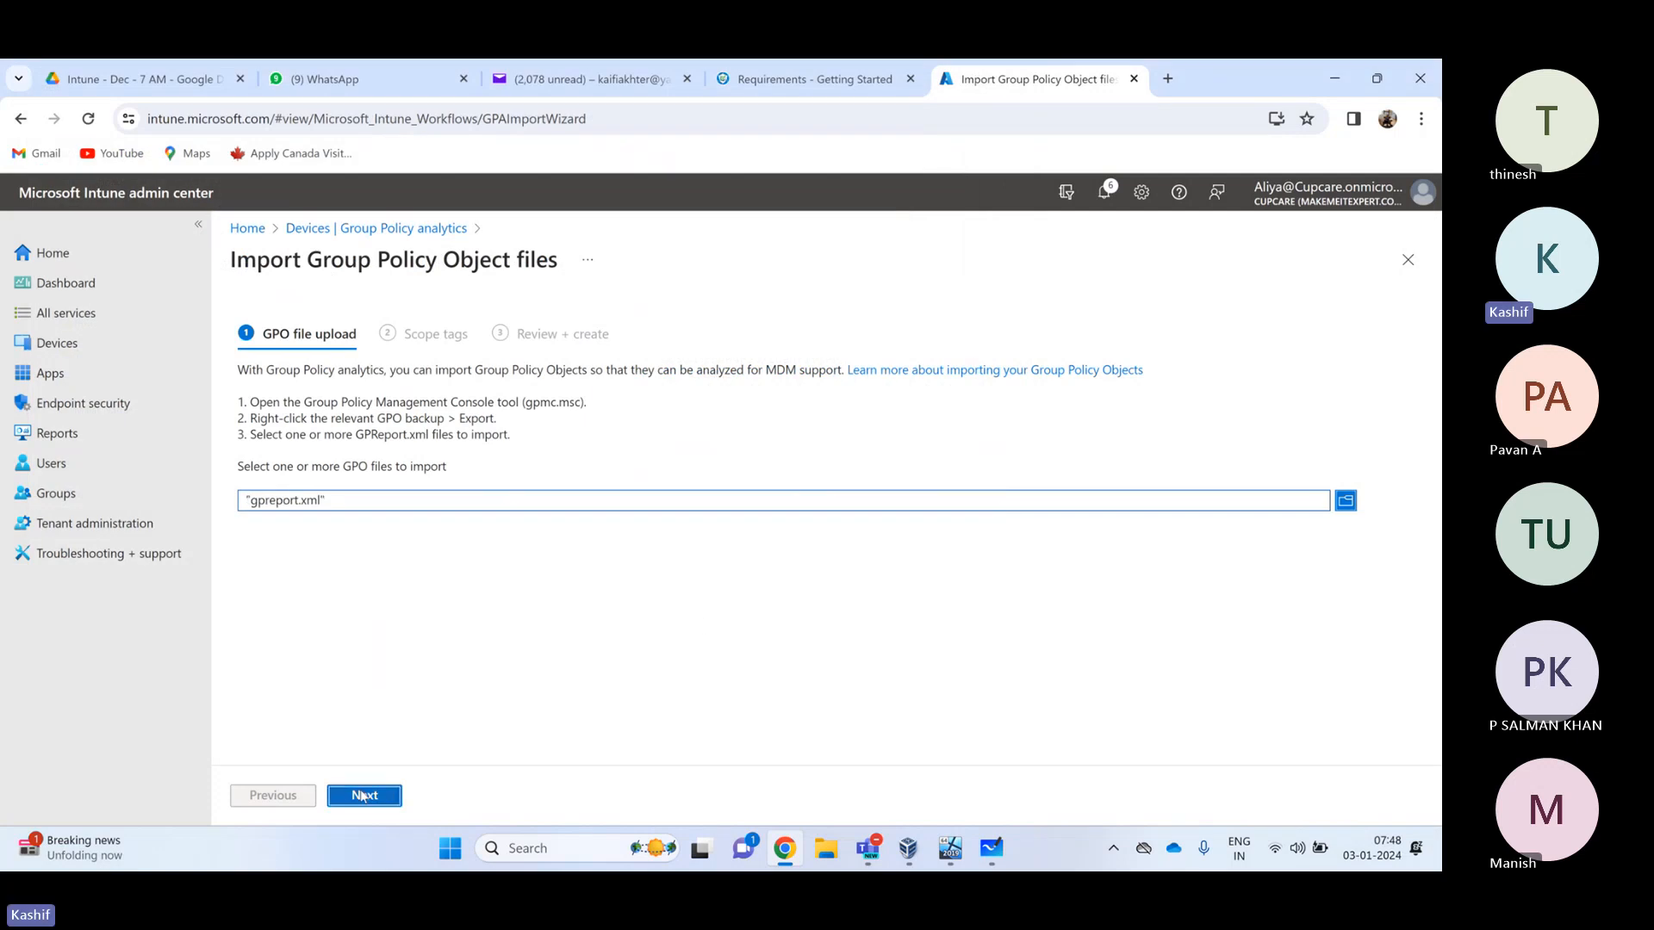
Leave the scope tags as they are and create the import of the Lock Screen Wallpaper policy
{"action": "left_click", "coordinate": [363, 796]}
{"action": "left_click", "coordinate": [363, 796]}
{"action": "left_click", "coordinate": [362, 796]}
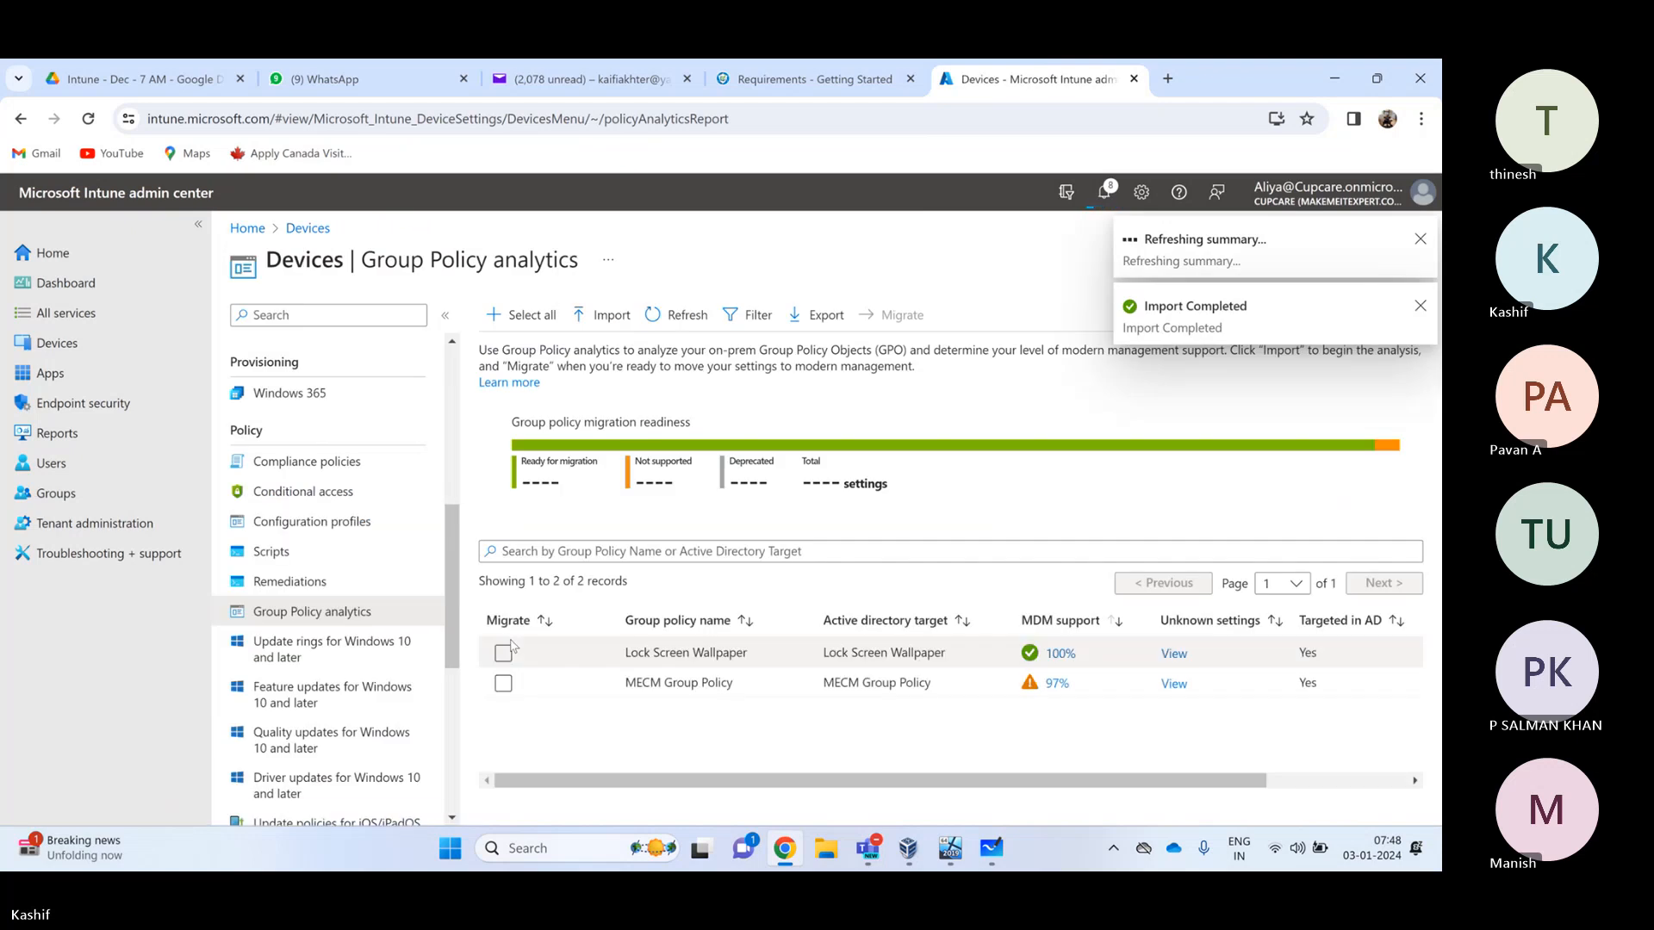
Open the MDM support details of the Lock Screen Wallpaper policy, review its settings, and return to Group Policy analytics
{"action": "double_click", "coordinate": [1060, 652]}
{"action": "left_click_drag", "start_coordinate": [943, 659], "coordinate": [834, 653]}
{"action": "left_click", "coordinate": [878, 653]}
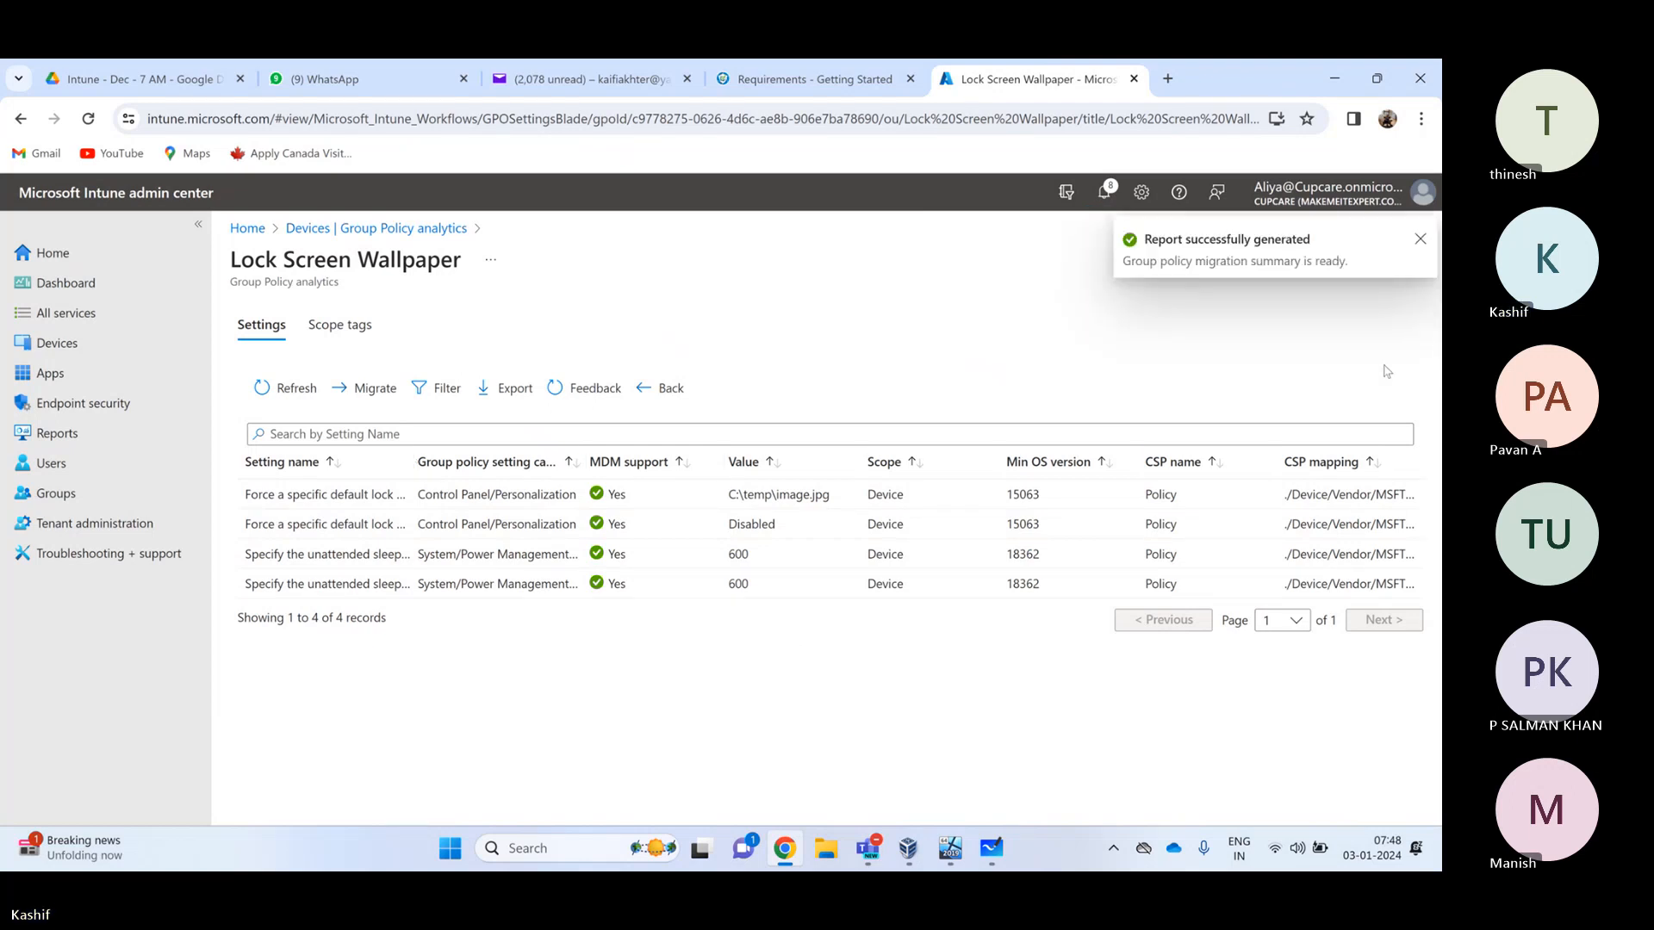
{"action": "left_click", "coordinate": [1418, 240]}
{"action": "left_click", "coordinate": [1408, 259]}
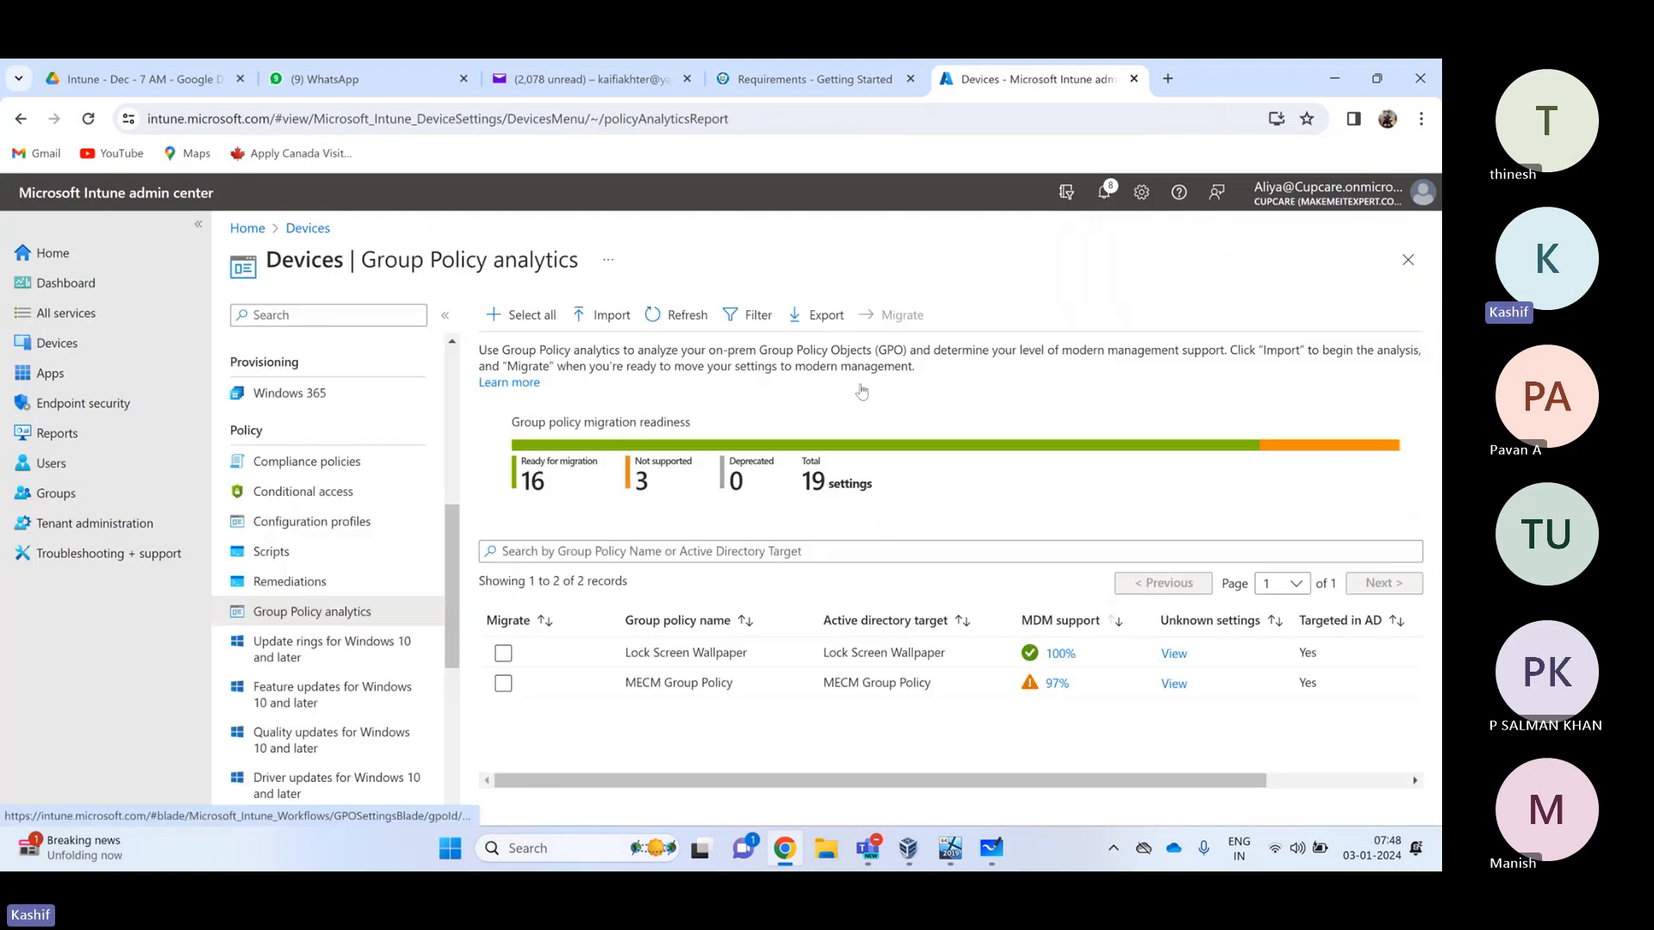
Start a combined cloud migration of Lock Screen Wallpaper and MECM Group Policy, and select all settings on the first page
{"action": "left_click", "coordinate": [503, 653]}
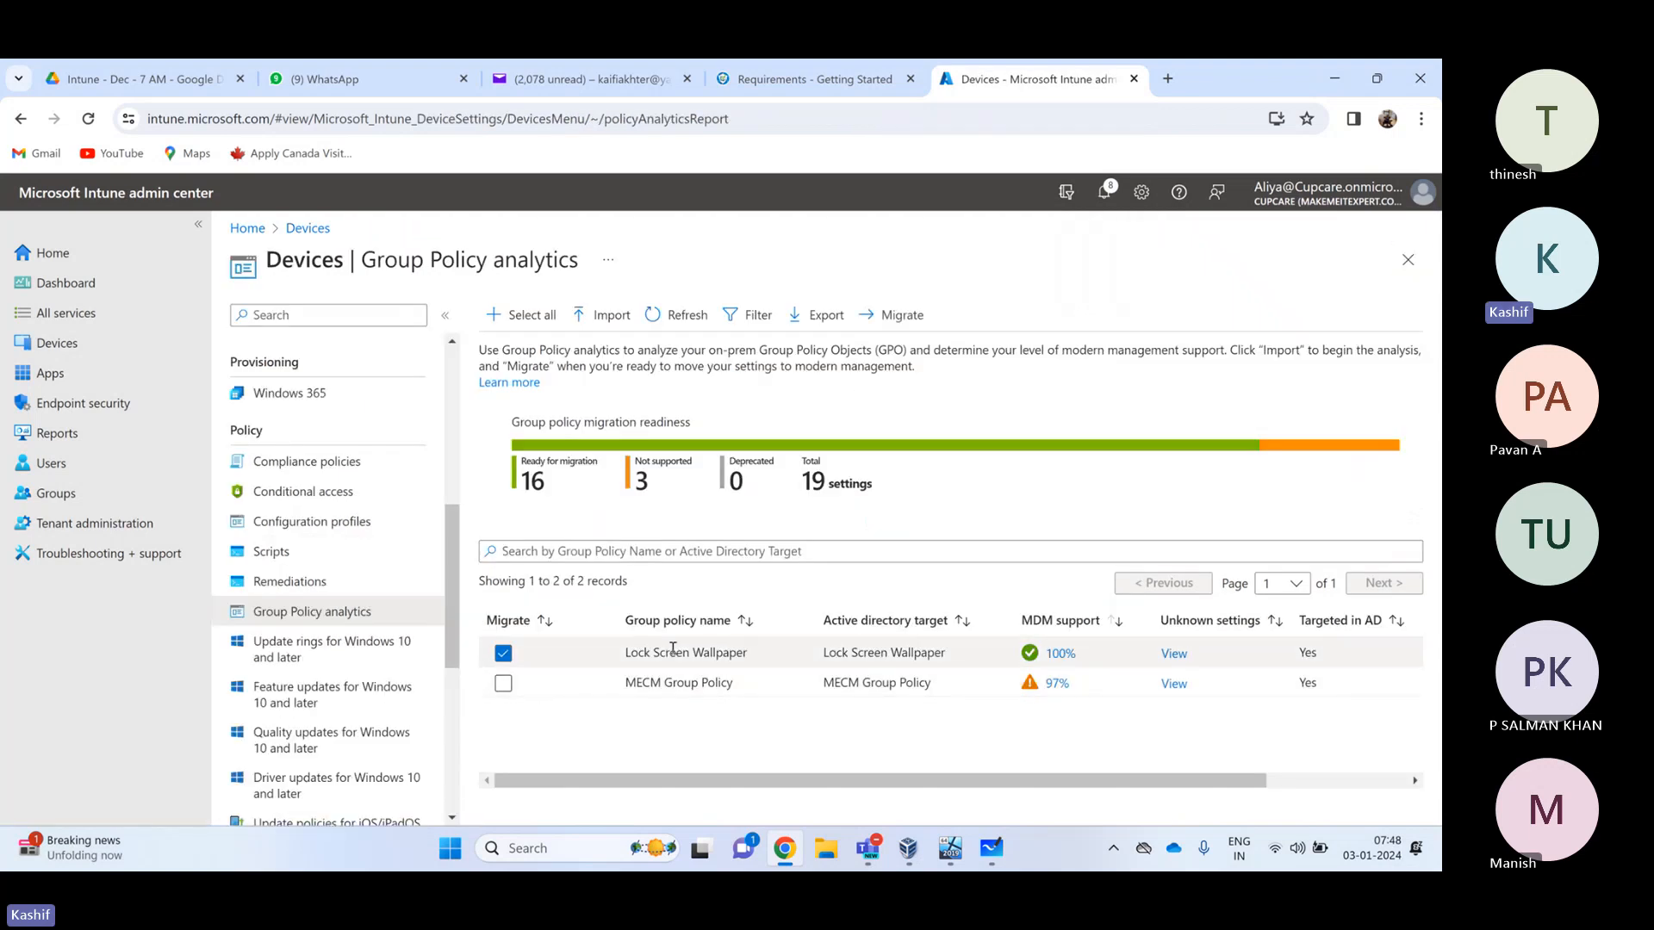
{"action": "left_click", "coordinate": [503, 683]}
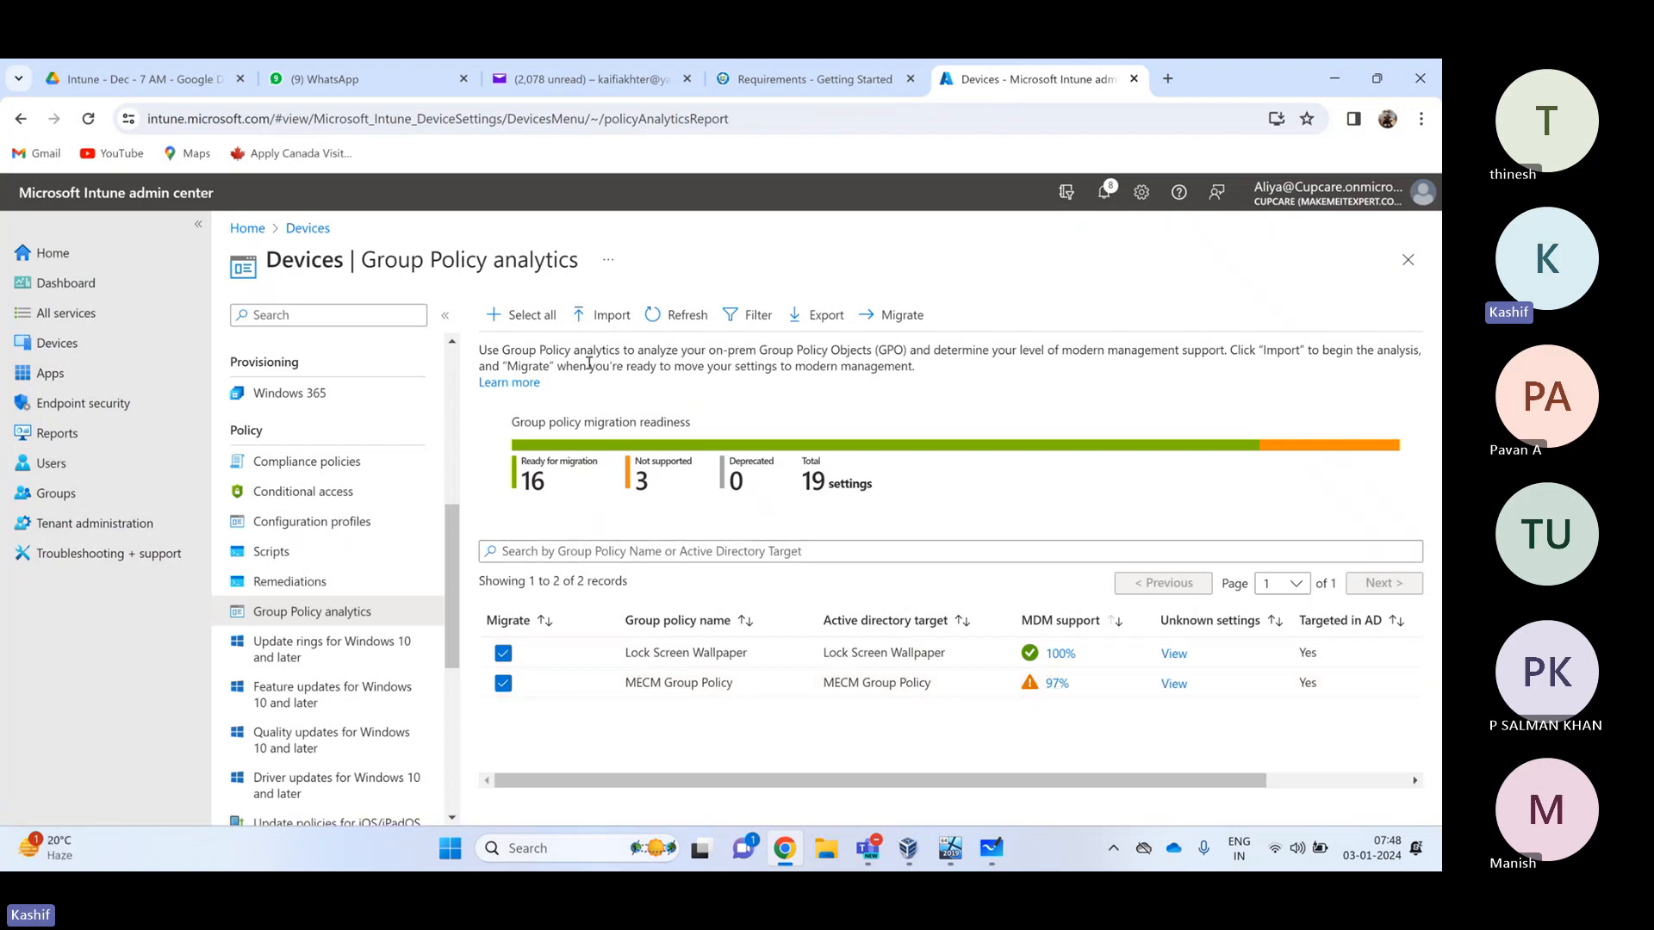
{"action": "left_click", "coordinate": [901, 315]}
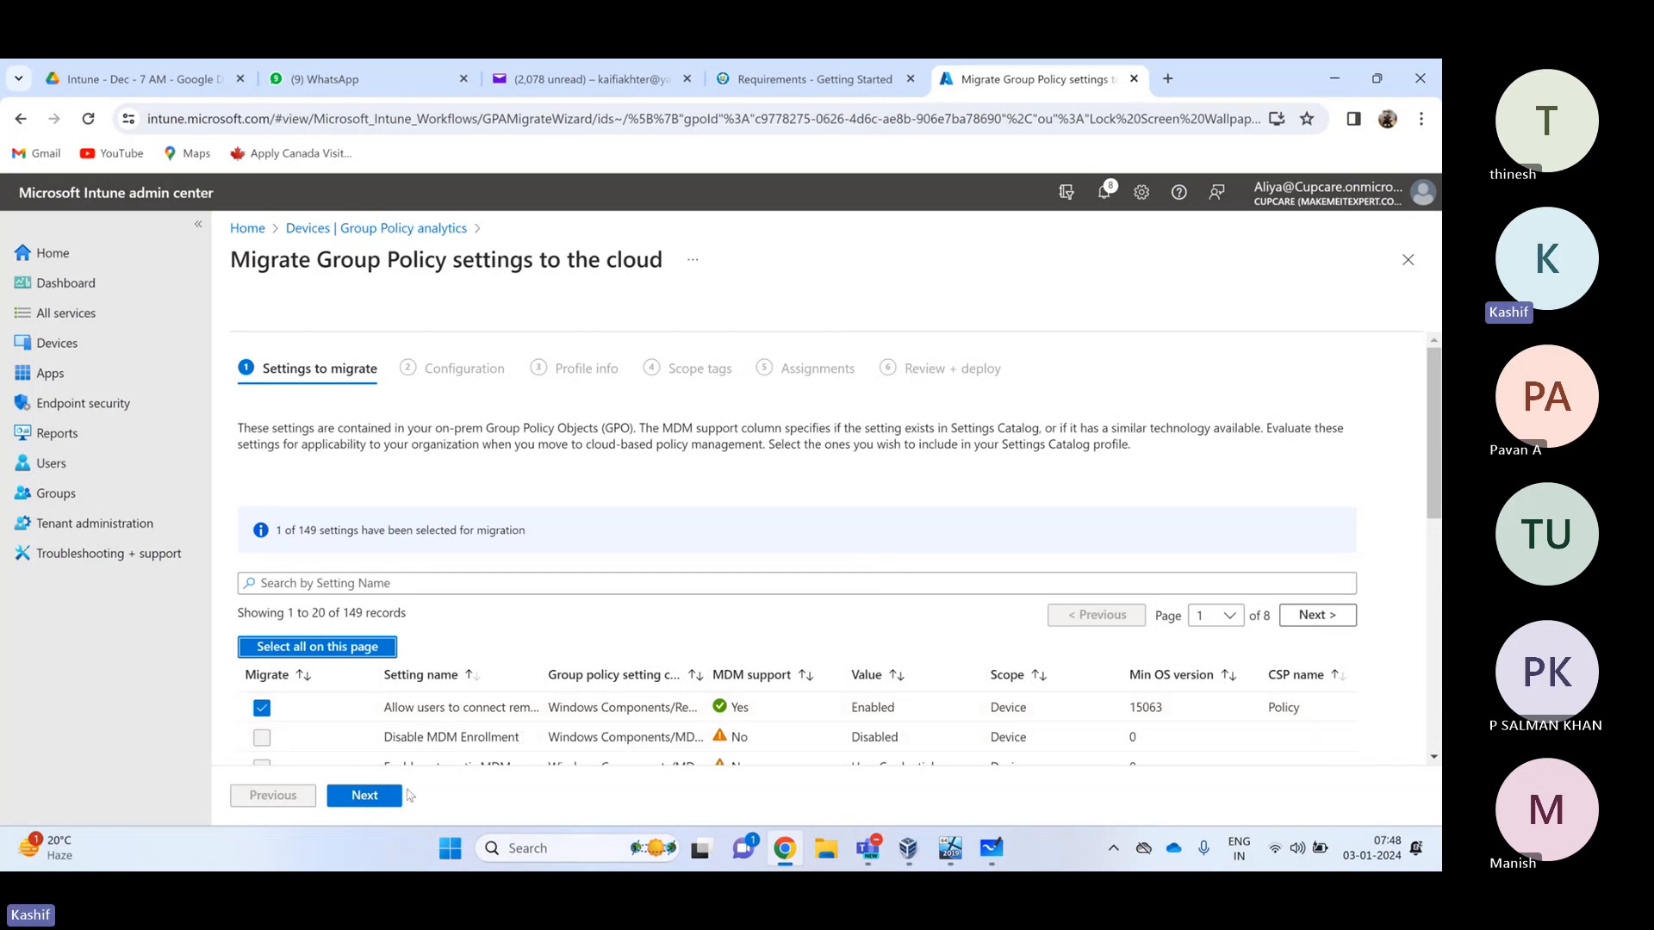
{"action": "left_click", "coordinate": [357, 796]}
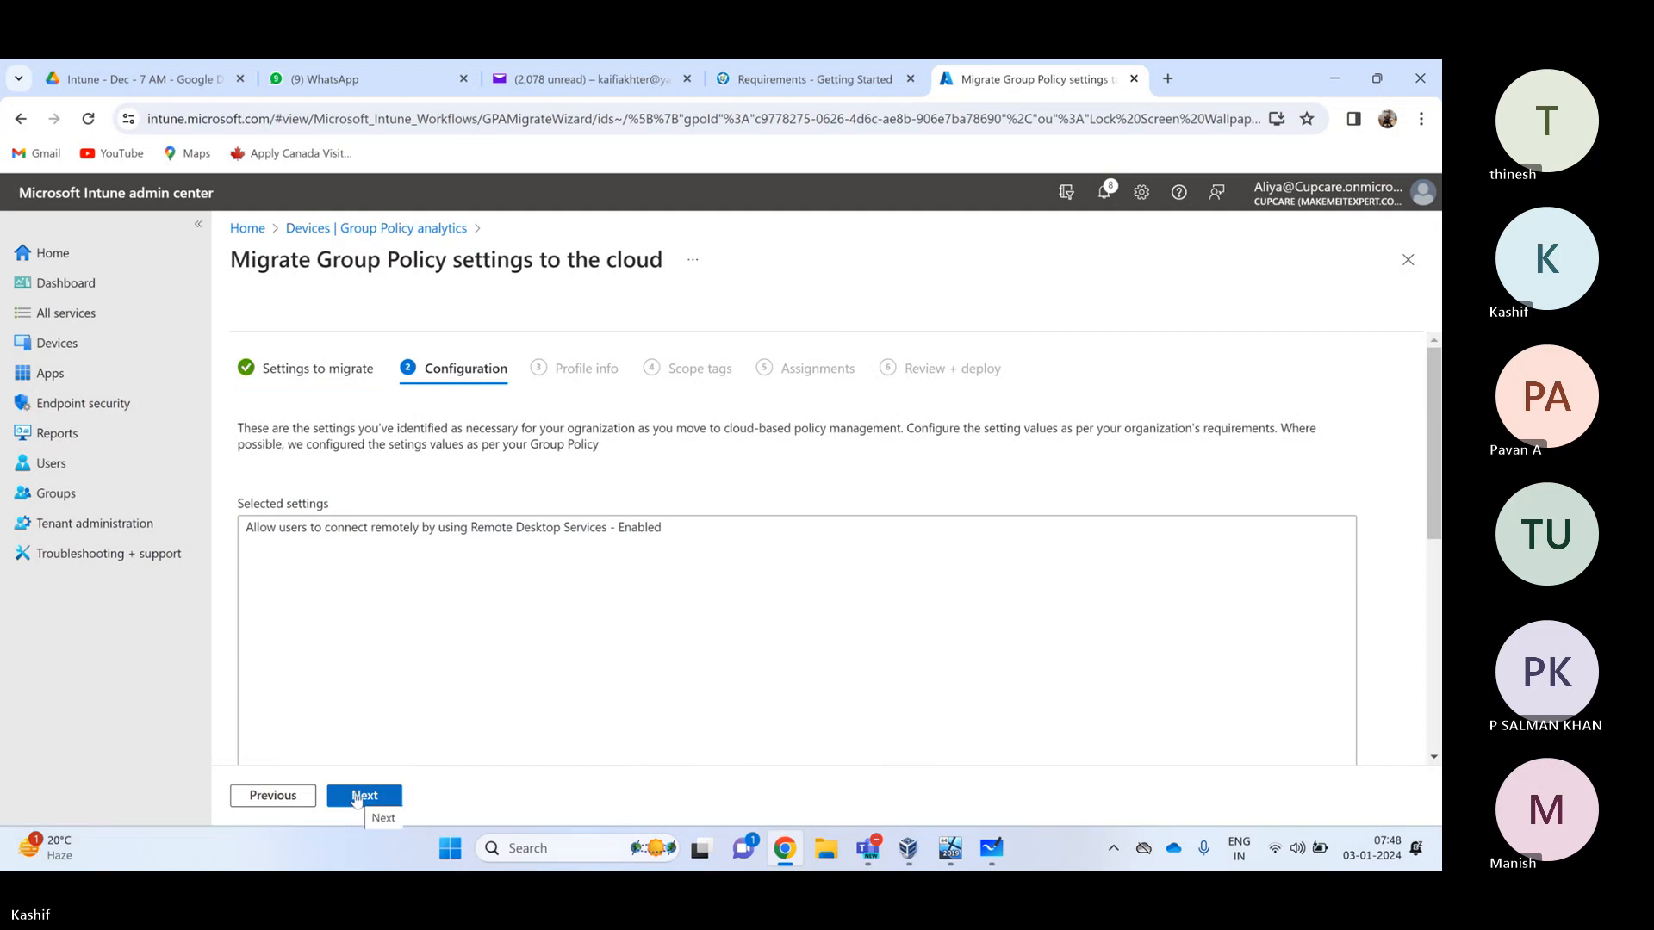
{"action": "left_click", "coordinate": [269, 796]}
{"action": "left_click", "coordinate": [384, 648]}
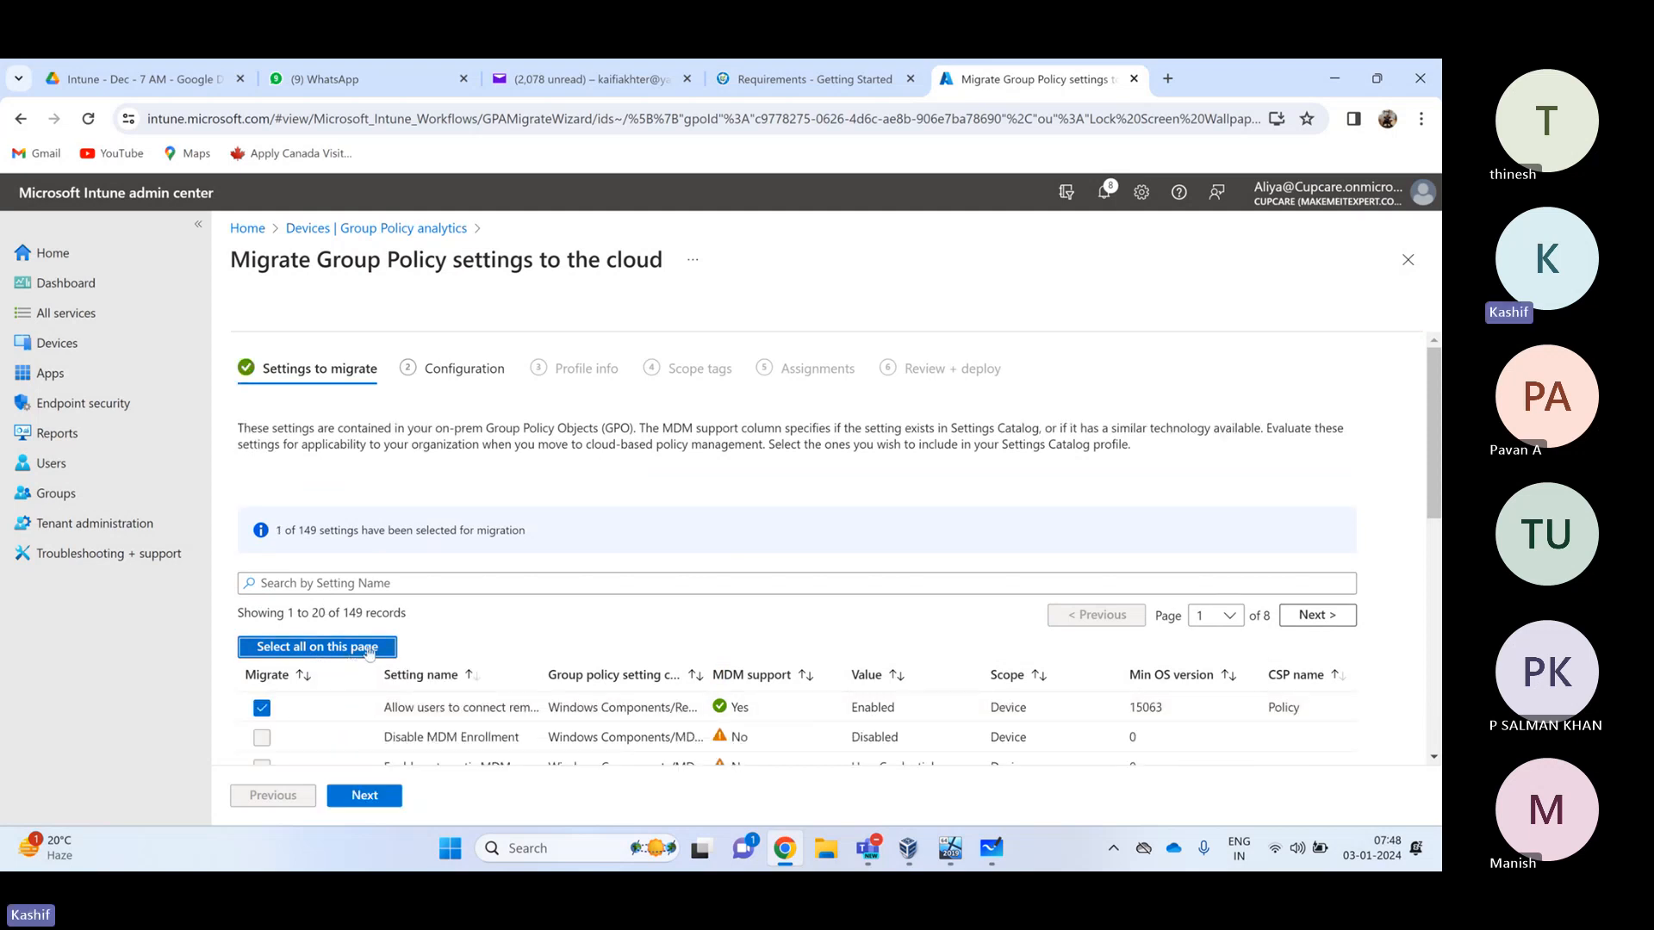
Go to page 3 of the settings, select all on it, and continue past Configuration to the profile info
{"action": "scroll", "coordinate": [370, 638], "scroll_direction": "down", "scroll_amount": 8}
{"action": "scroll", "coordinate": [396, 568], "scroll_direction": "up", "scroll_amount": 8}
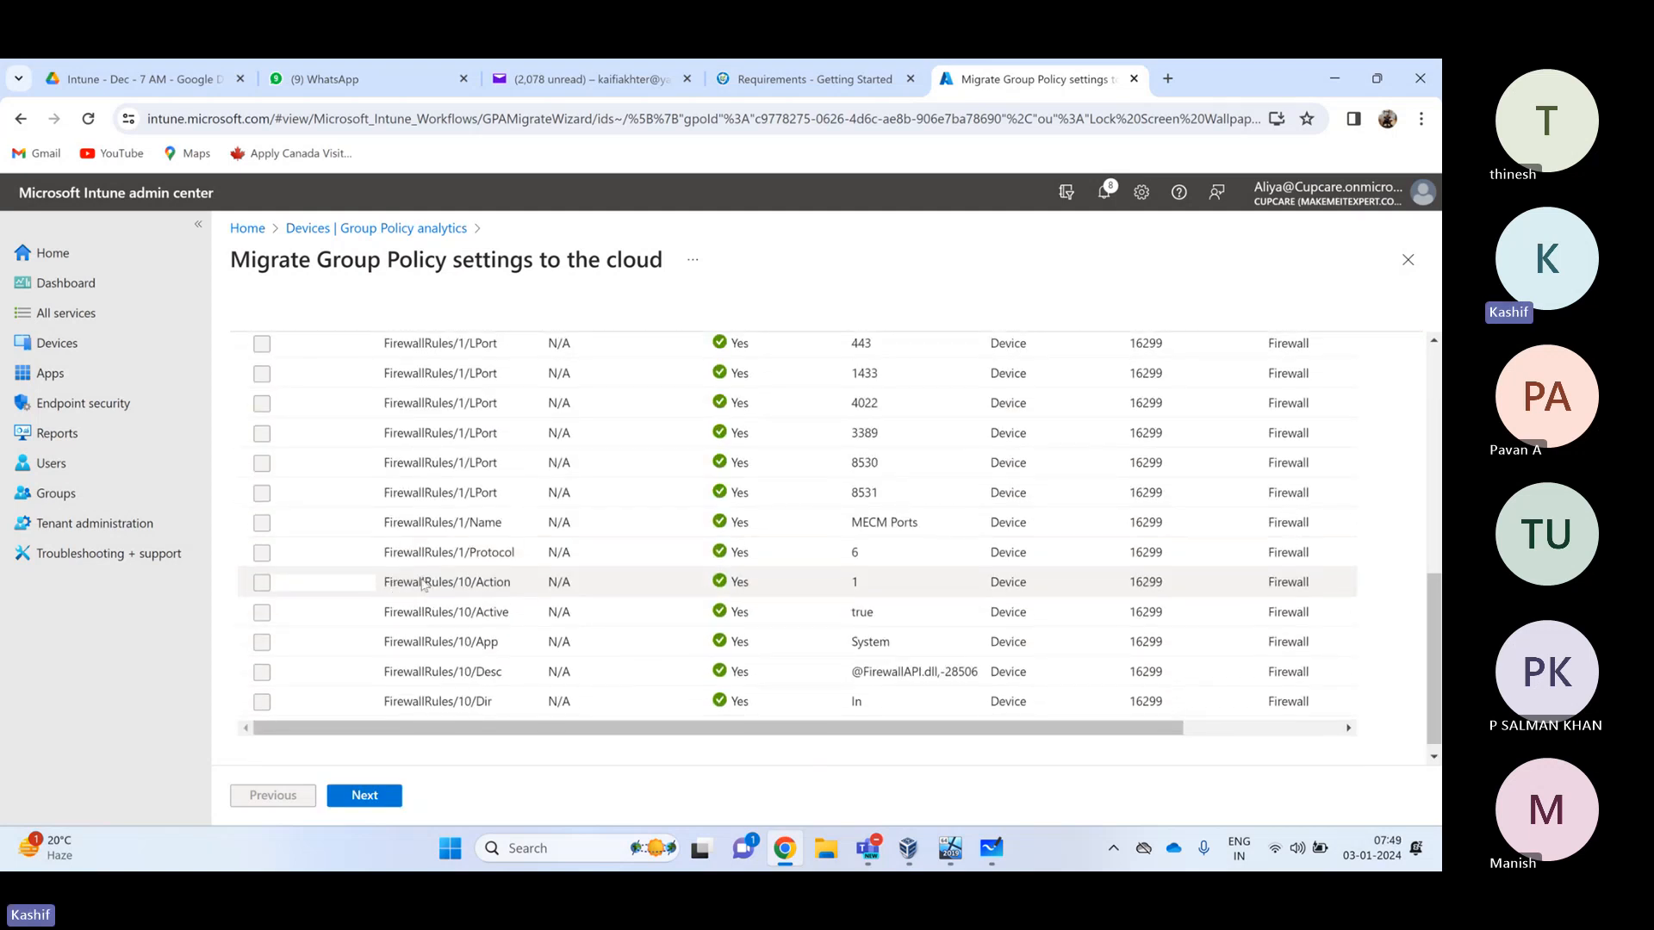
{"action": "left_click", "coordinate": [1311, 617]}
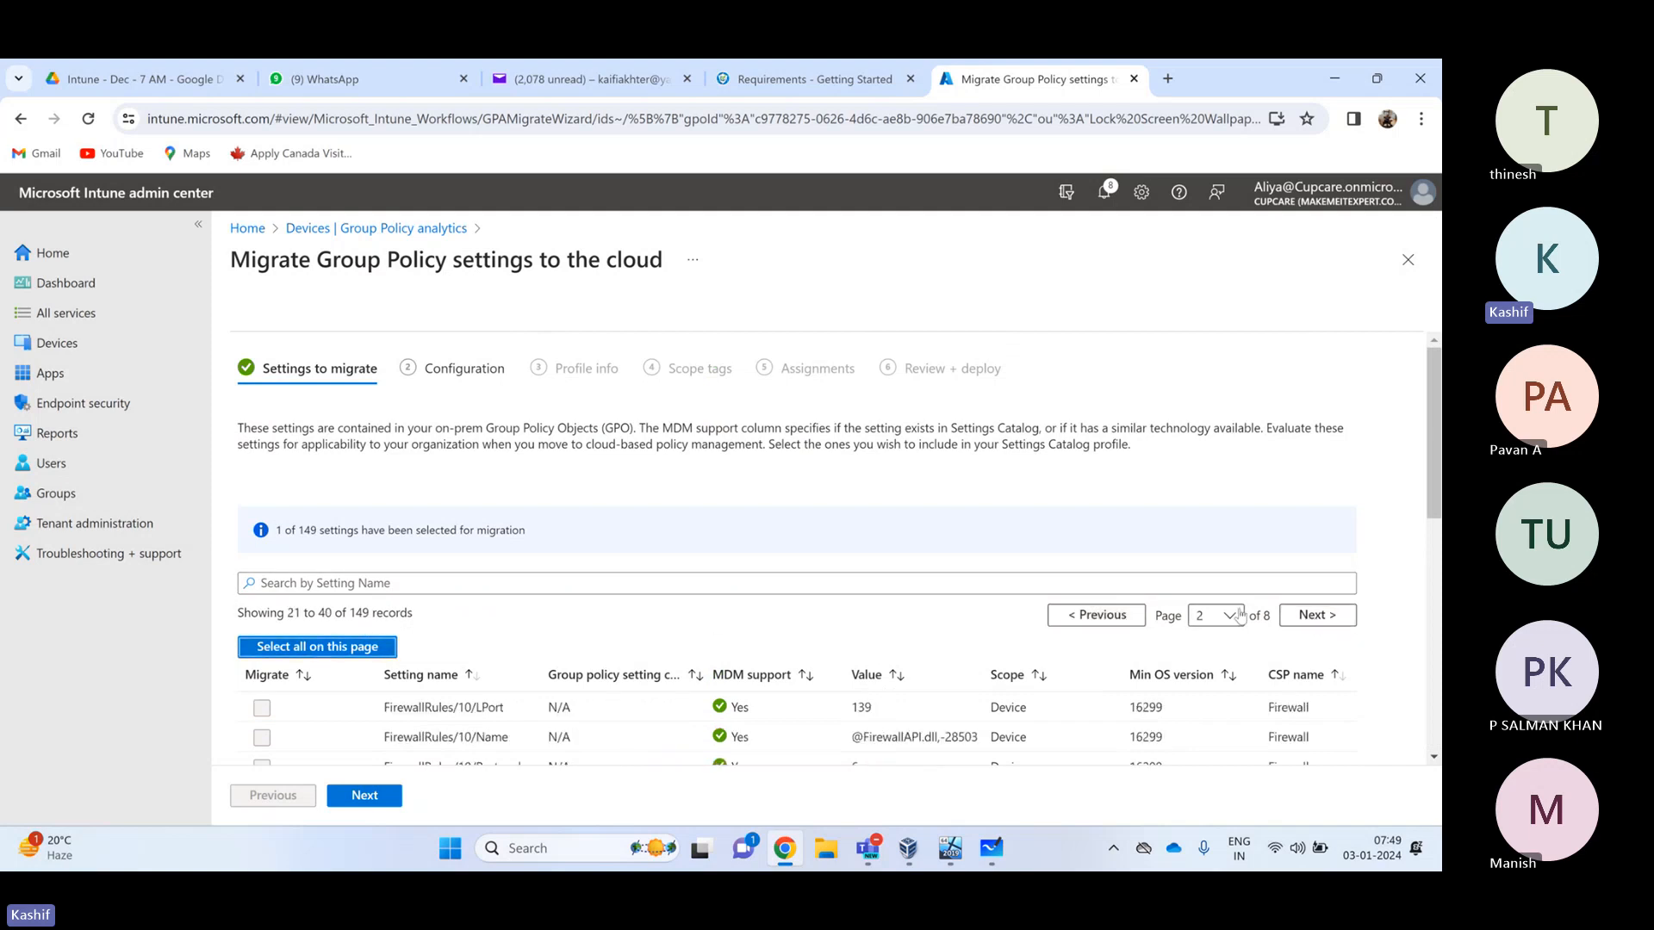
{"action": "left_click", "coordinate": [1312, 615]}
{"action": "left_click", "coordinate": [321, 645]}
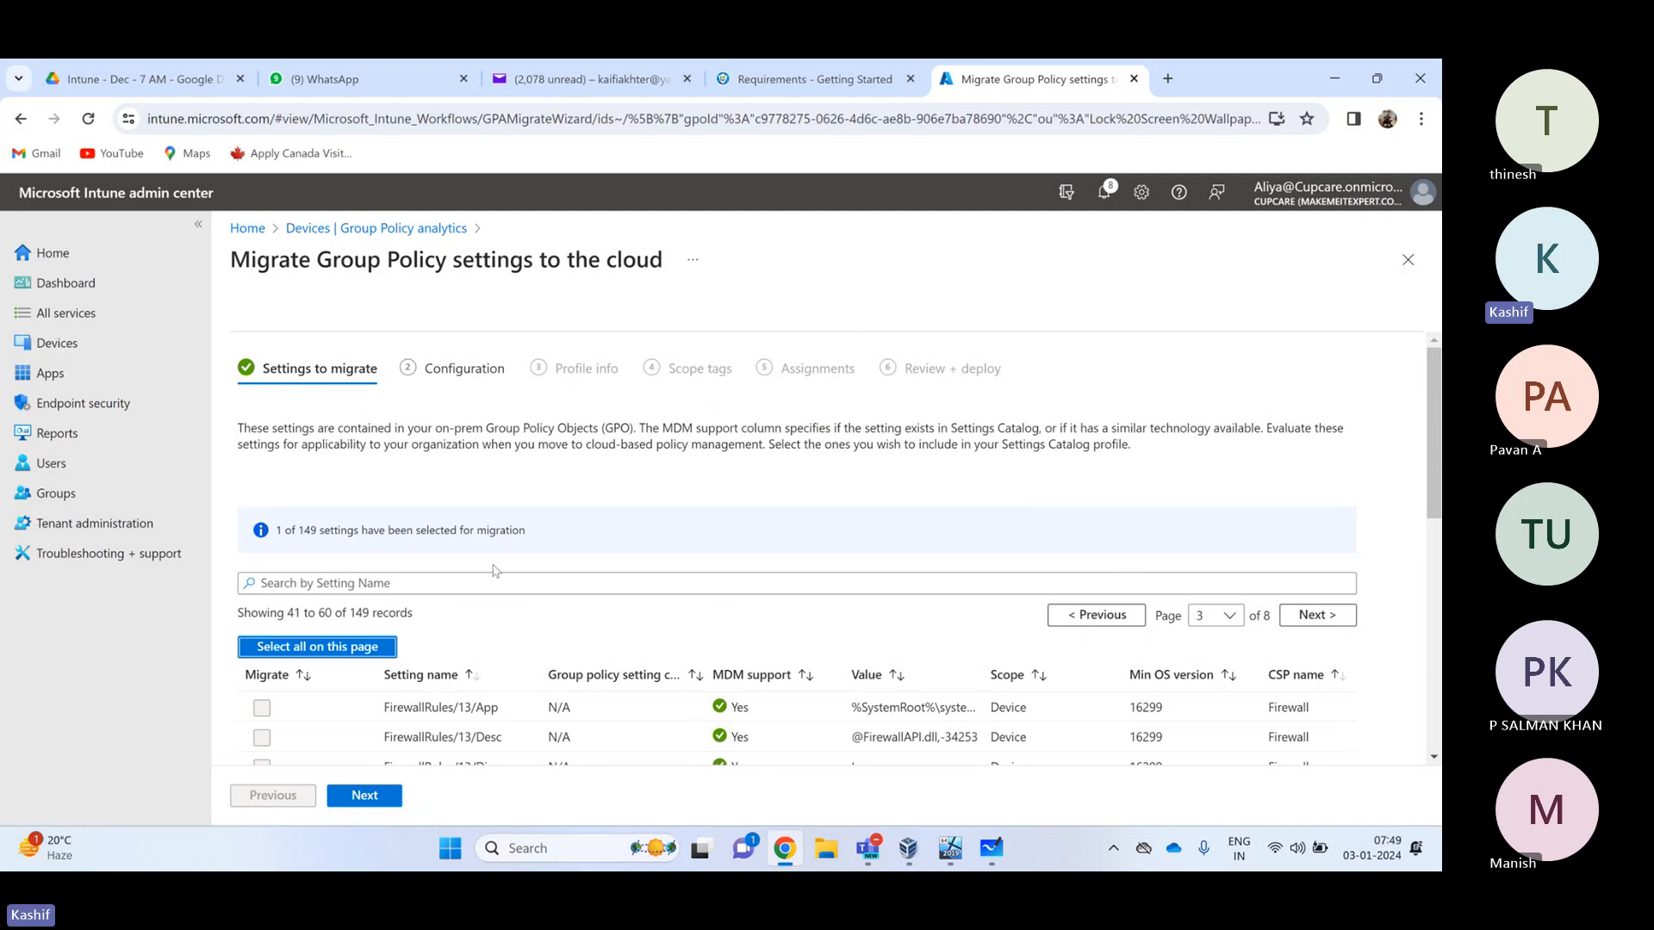
{"action": "left_click", "coordinate": [370, 795]}
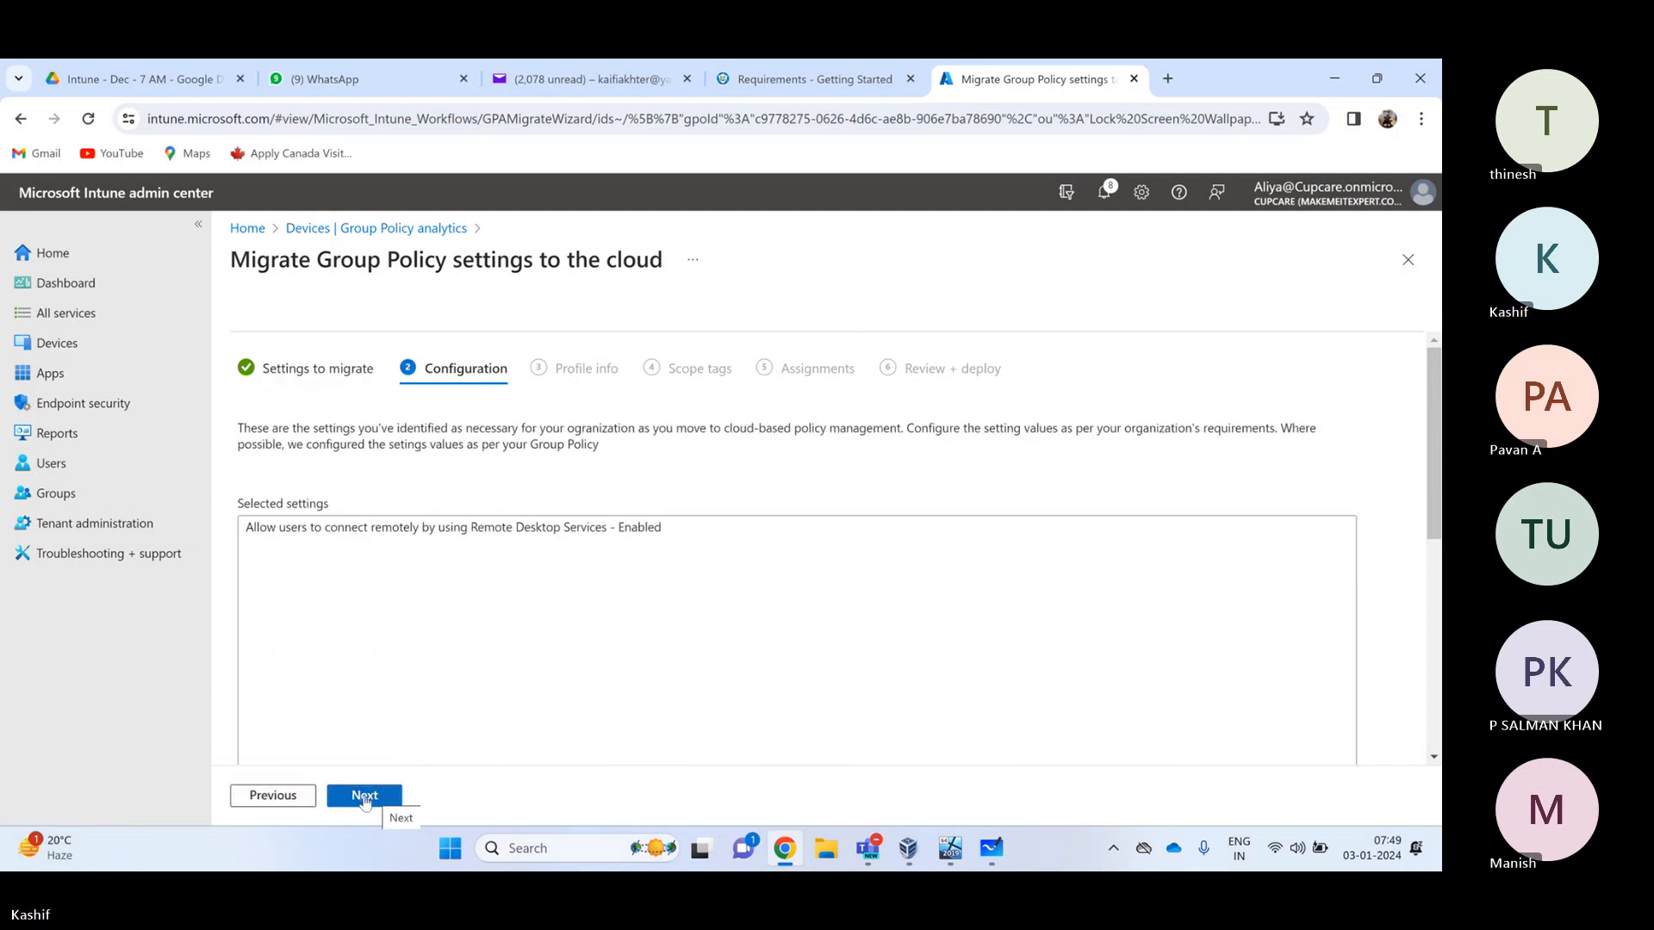
{"action": "left_click", "coordinate": [365, 797]}
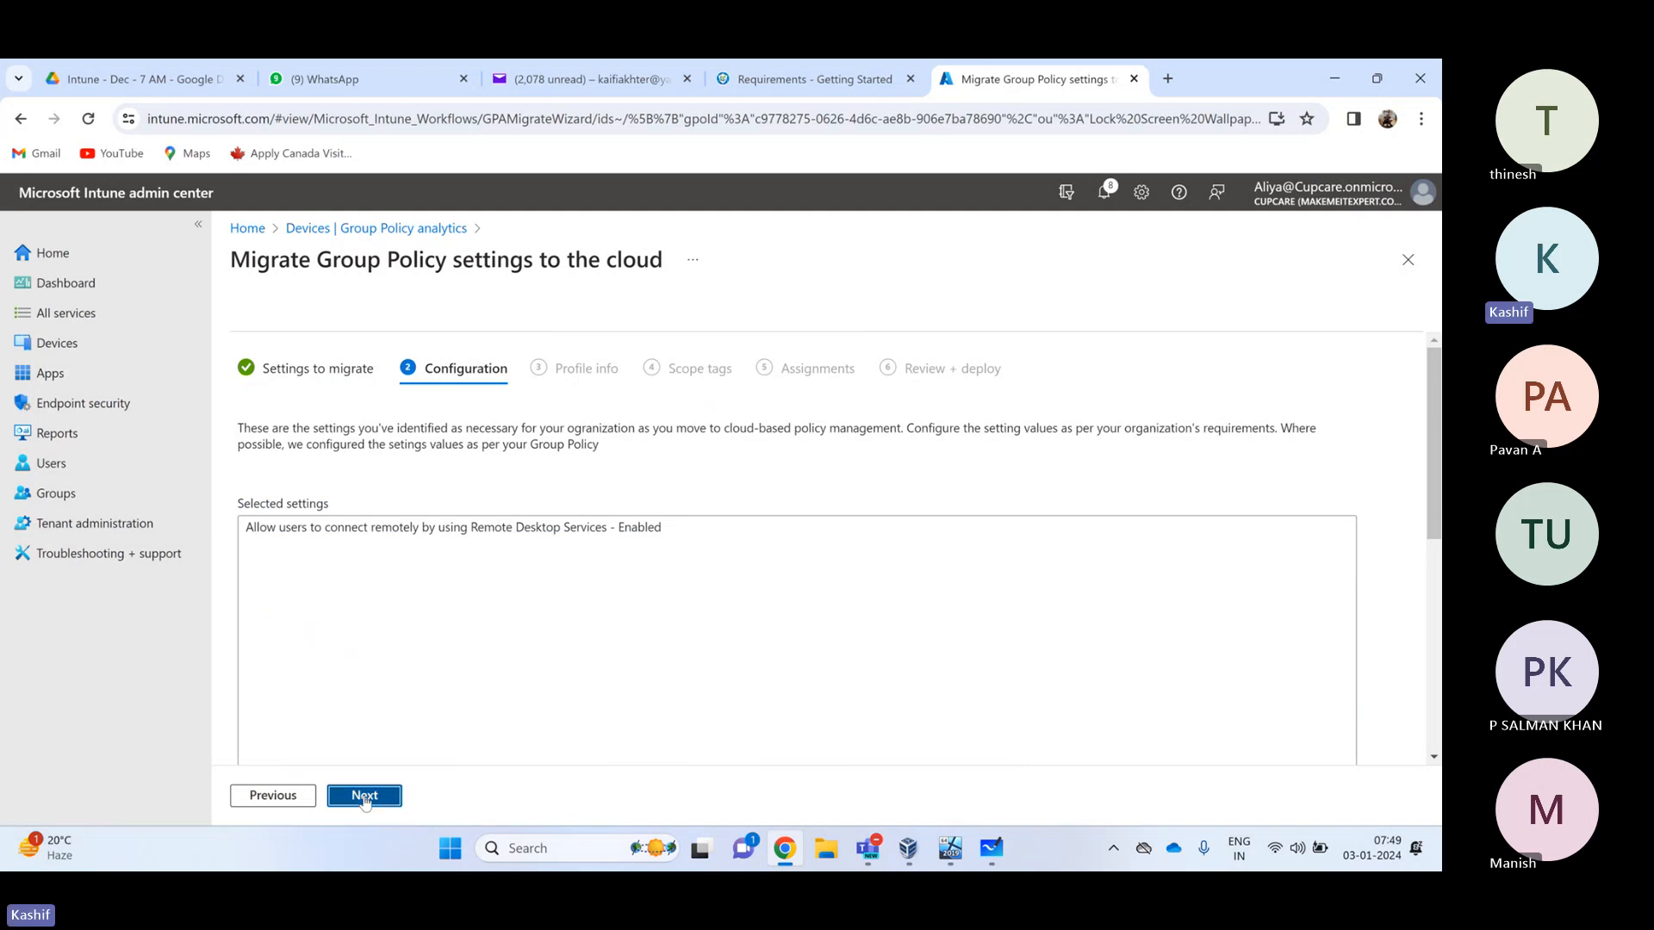
Name the new profile "Group Policy From Intune" and keep the Default scope tag
{"action": "left_click", "coordinate": [382, 510]}
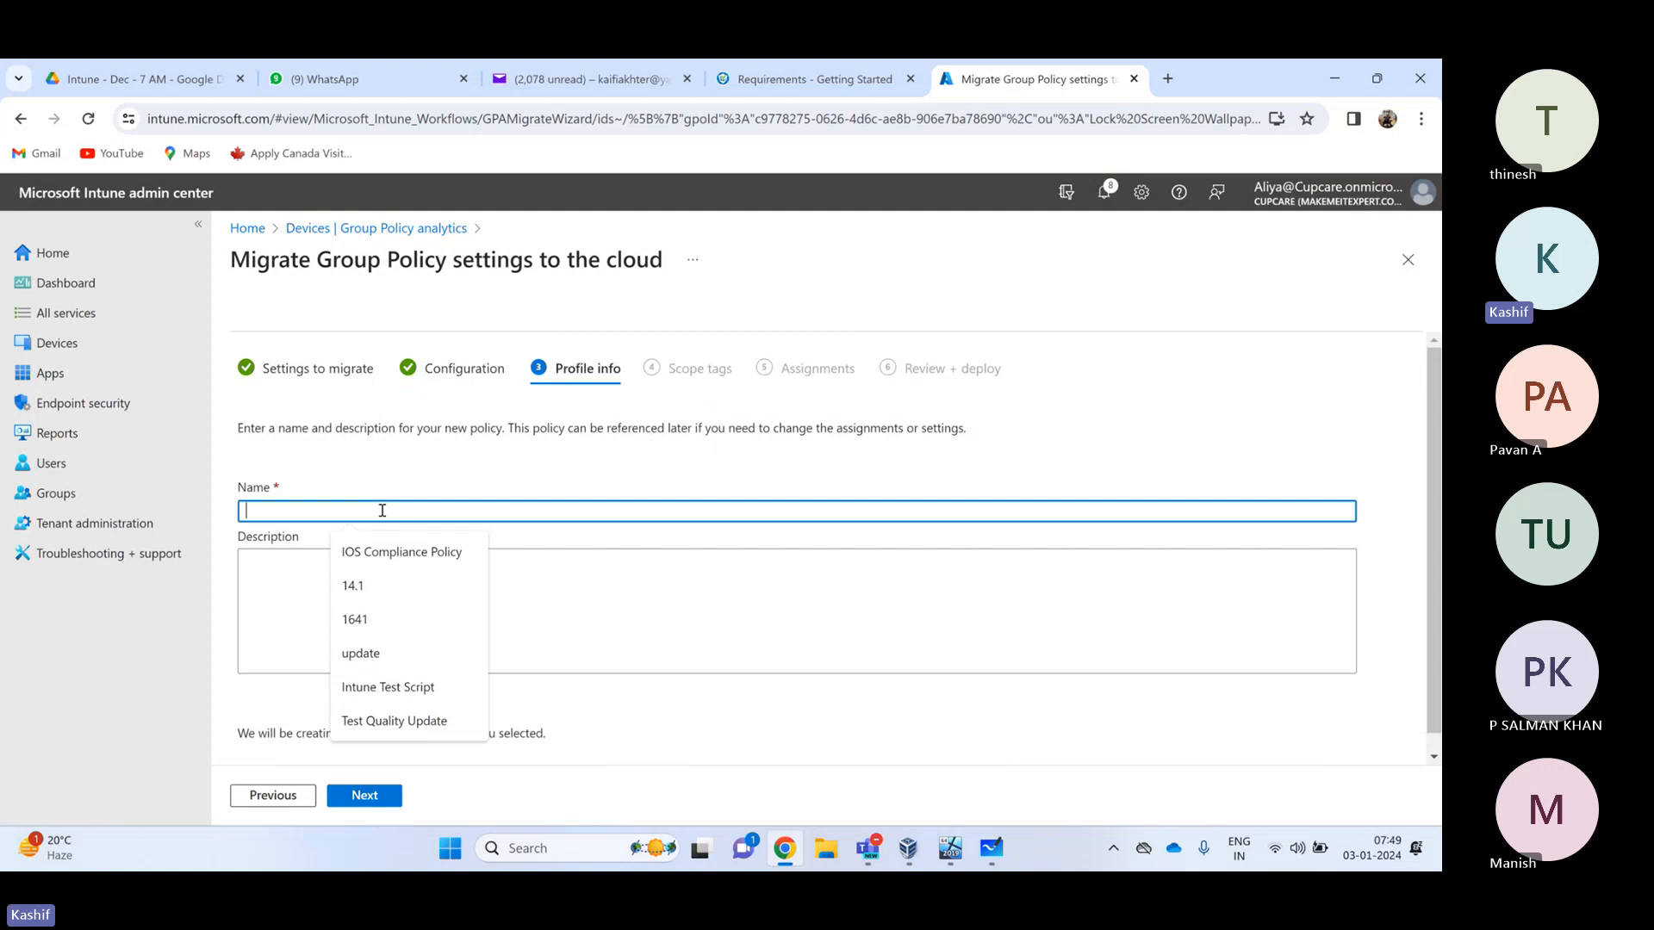
{"action": "type", "text": "Group"}
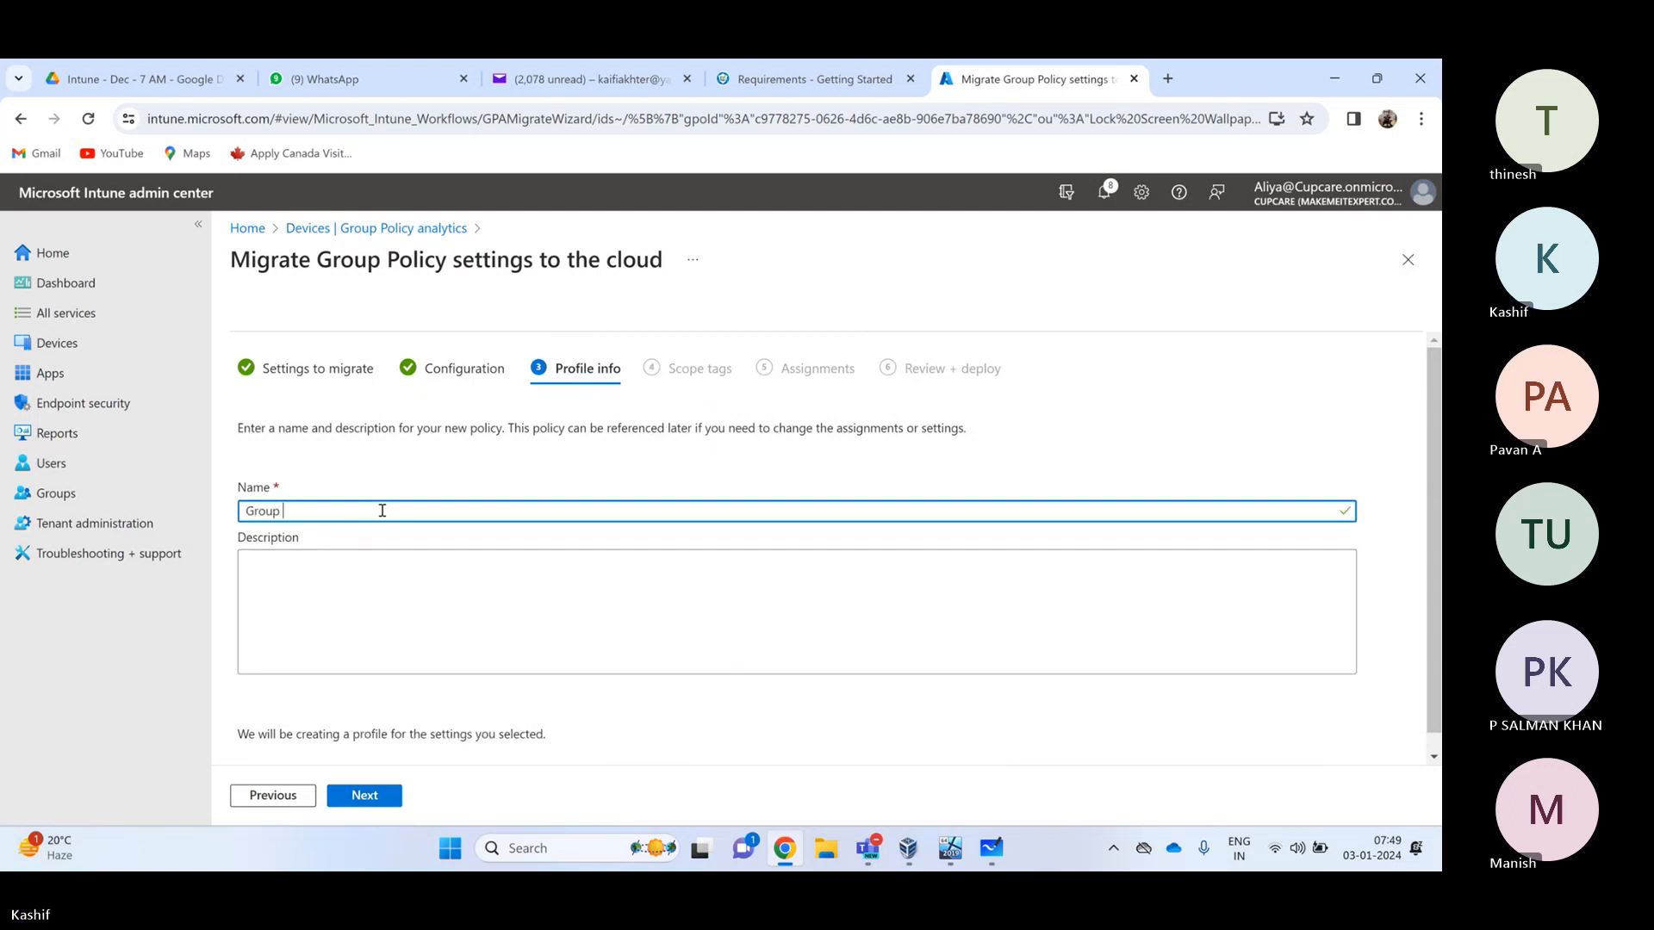
{"action": "type", "text": " Policy From "}
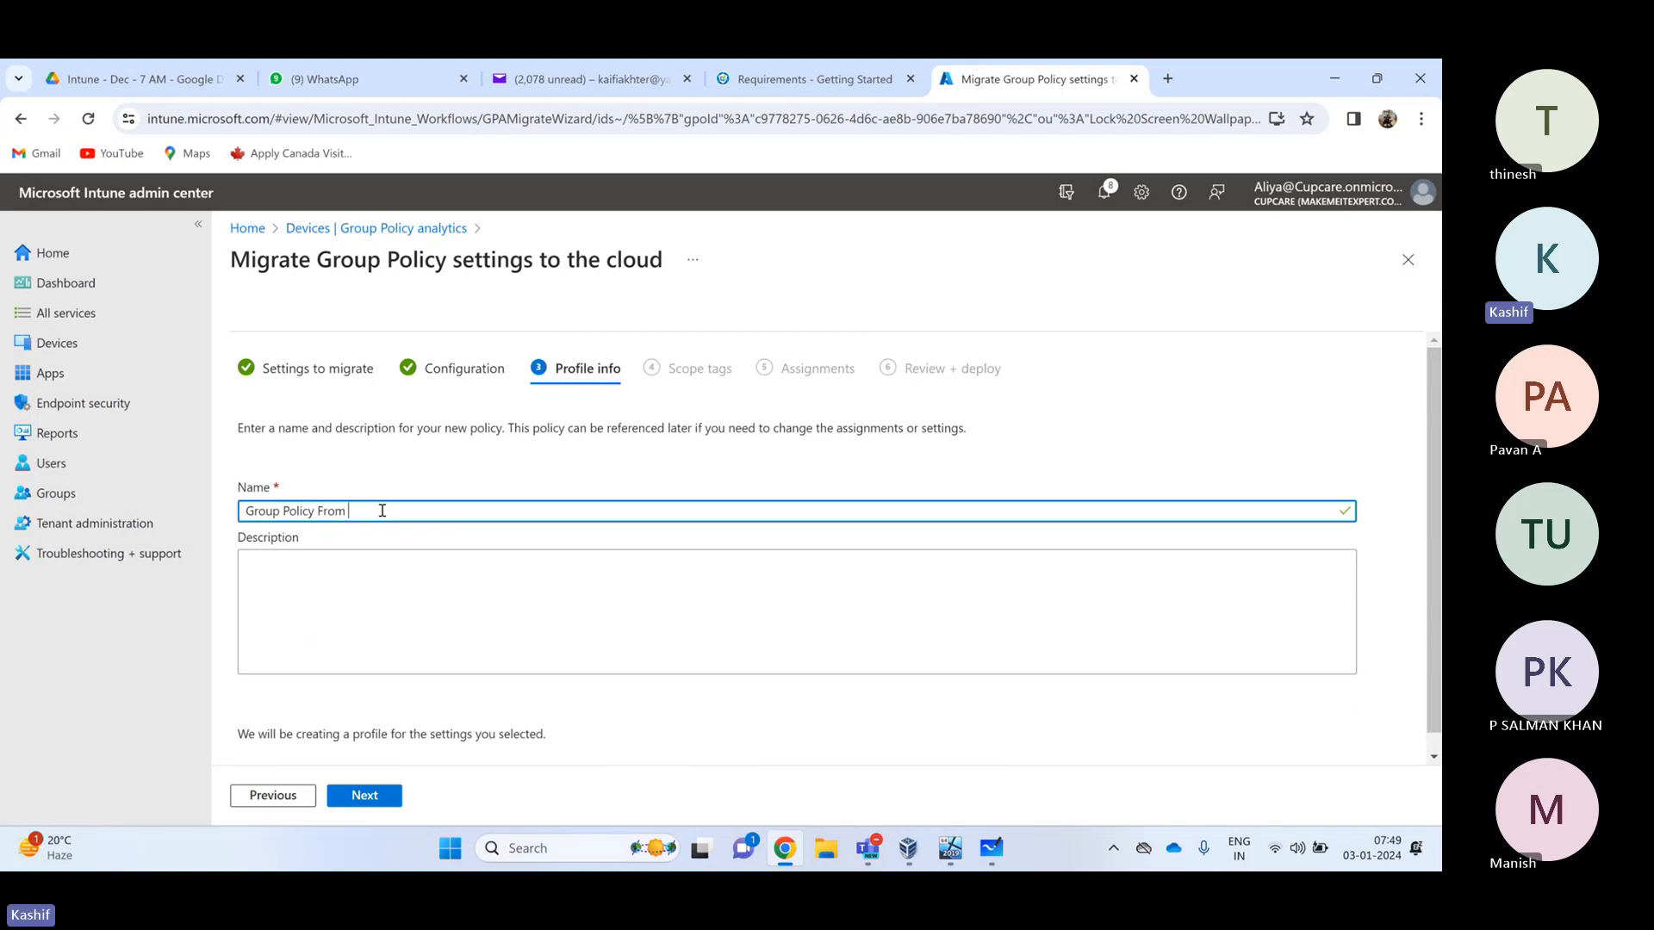
{"action": "type", "text": "Intune"}
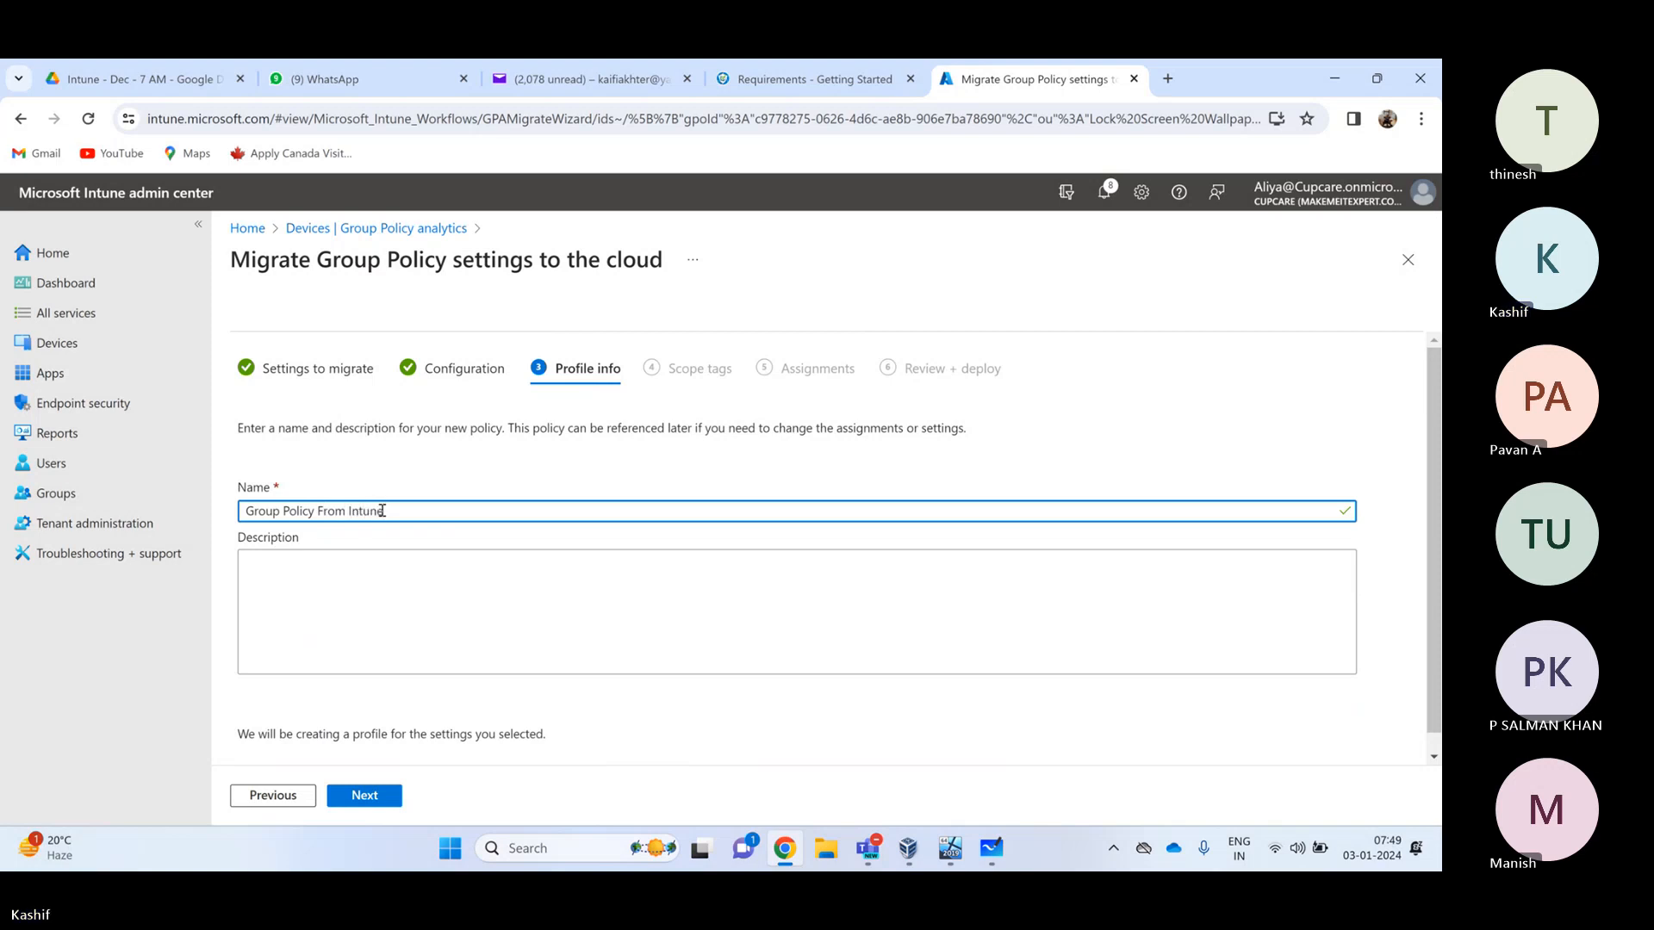
{"action": "left_click", "coordinate": [364, 798]}
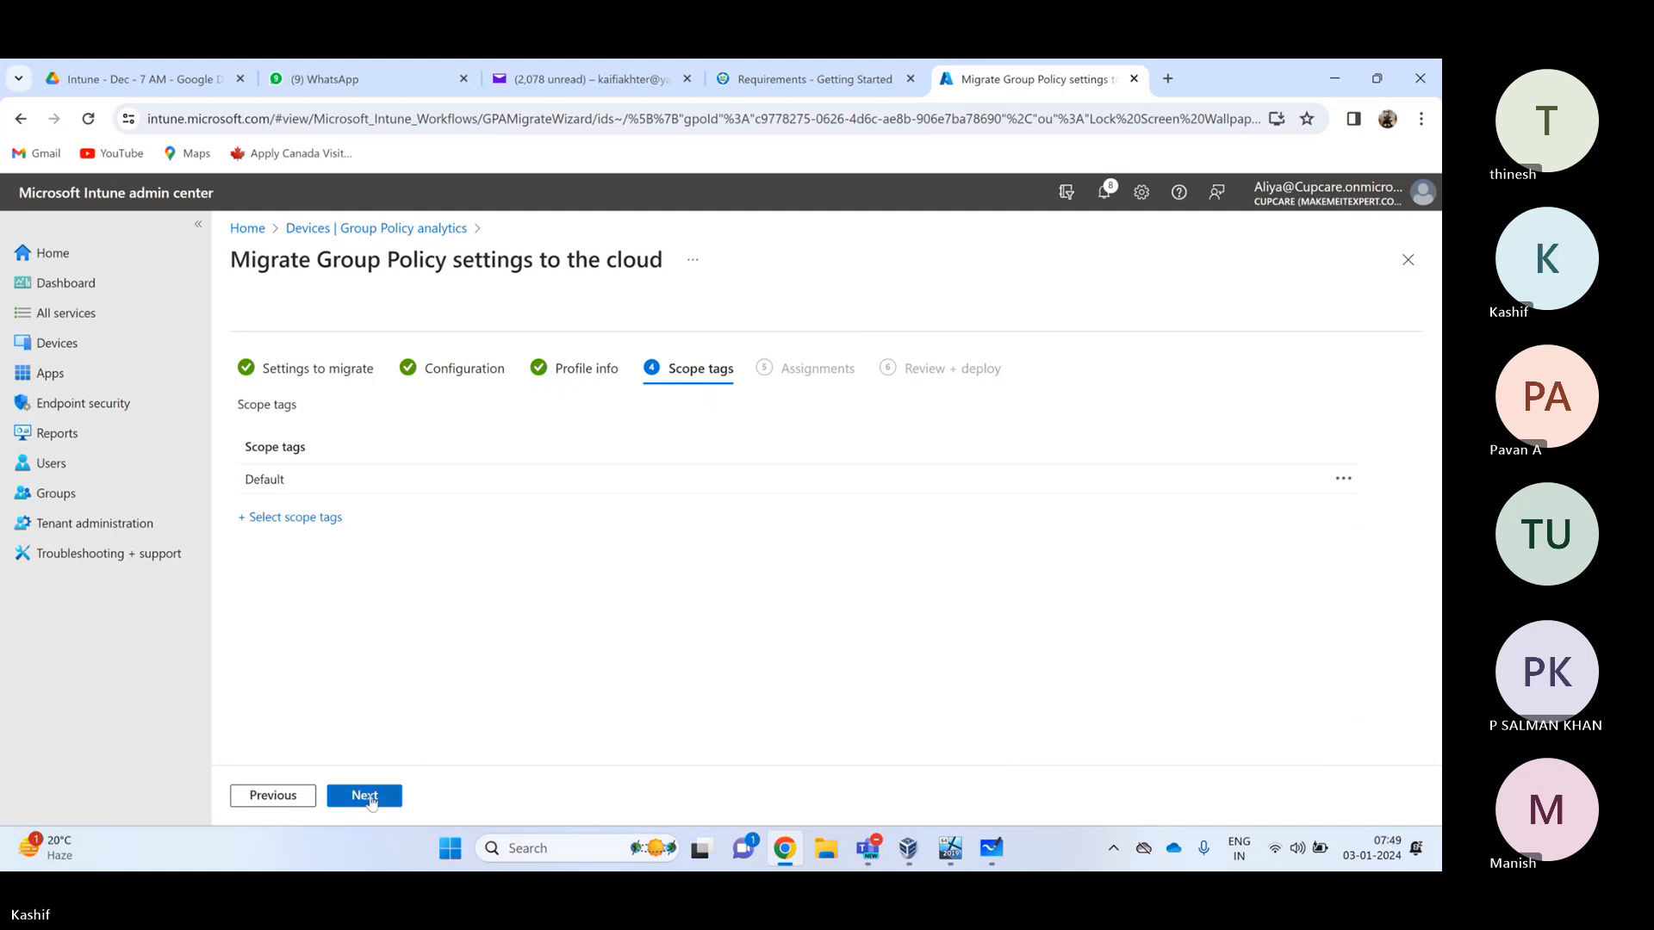
{"action": "left_click", "coordinate": [371, 800]}
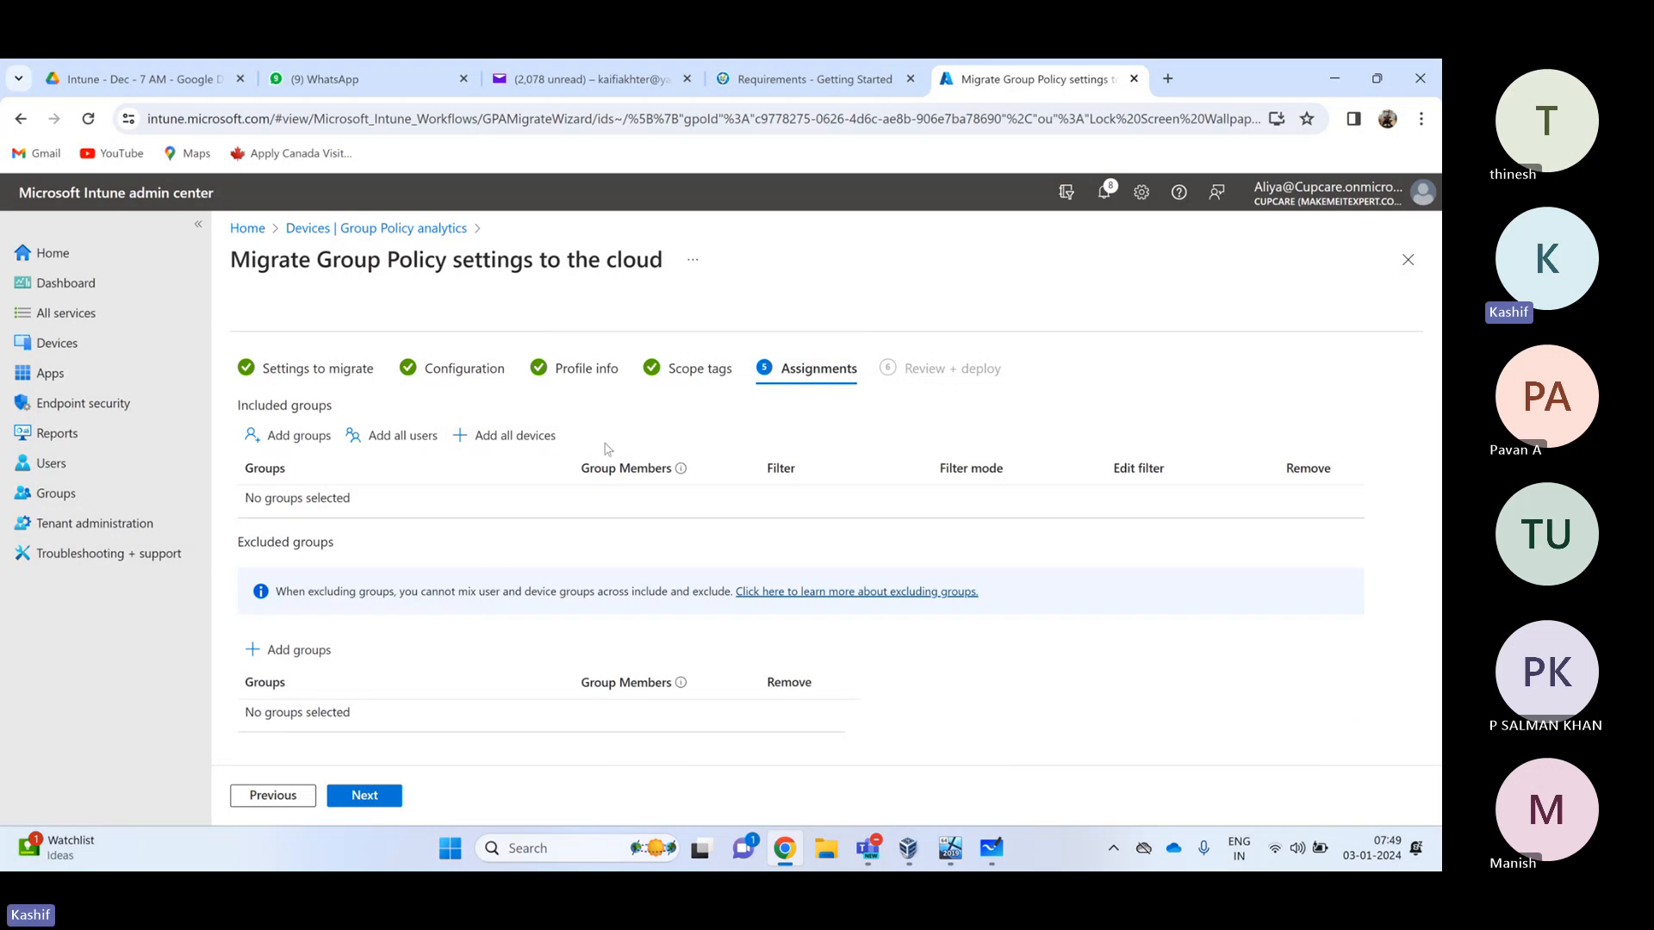
Add and remove the All devices assignment, and deploy the migrated profile without any assigned groups
{"action": "left_click", "coordinate": [526, 450]}
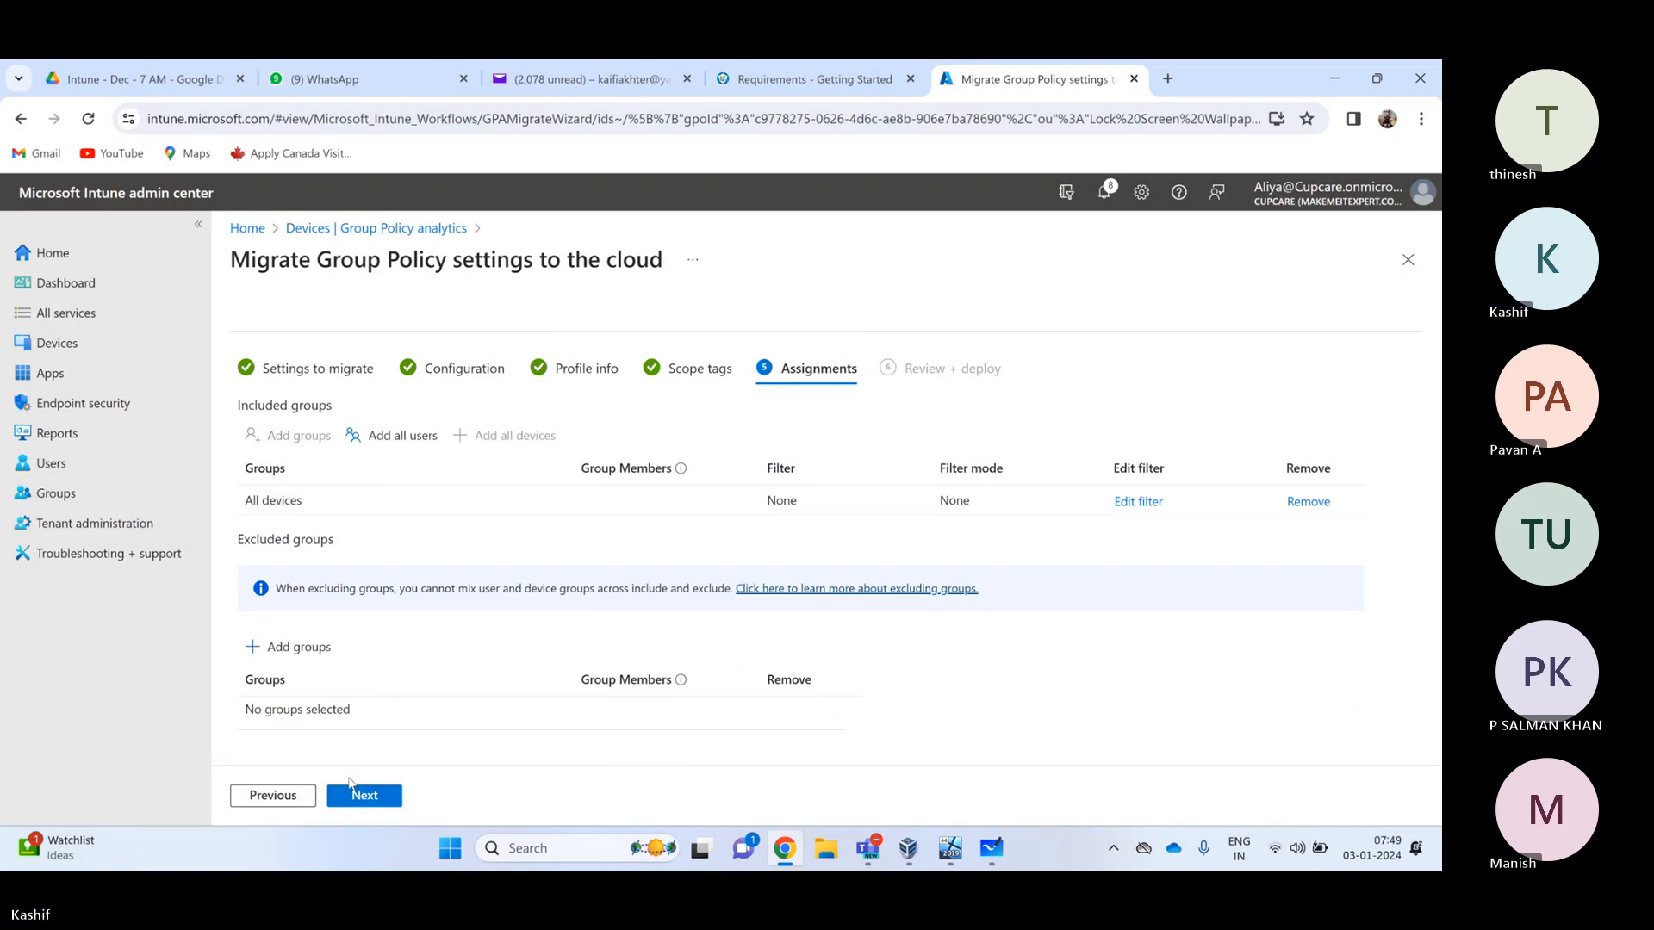
{"action": "left_click", "coordinate": [1309, 501]}
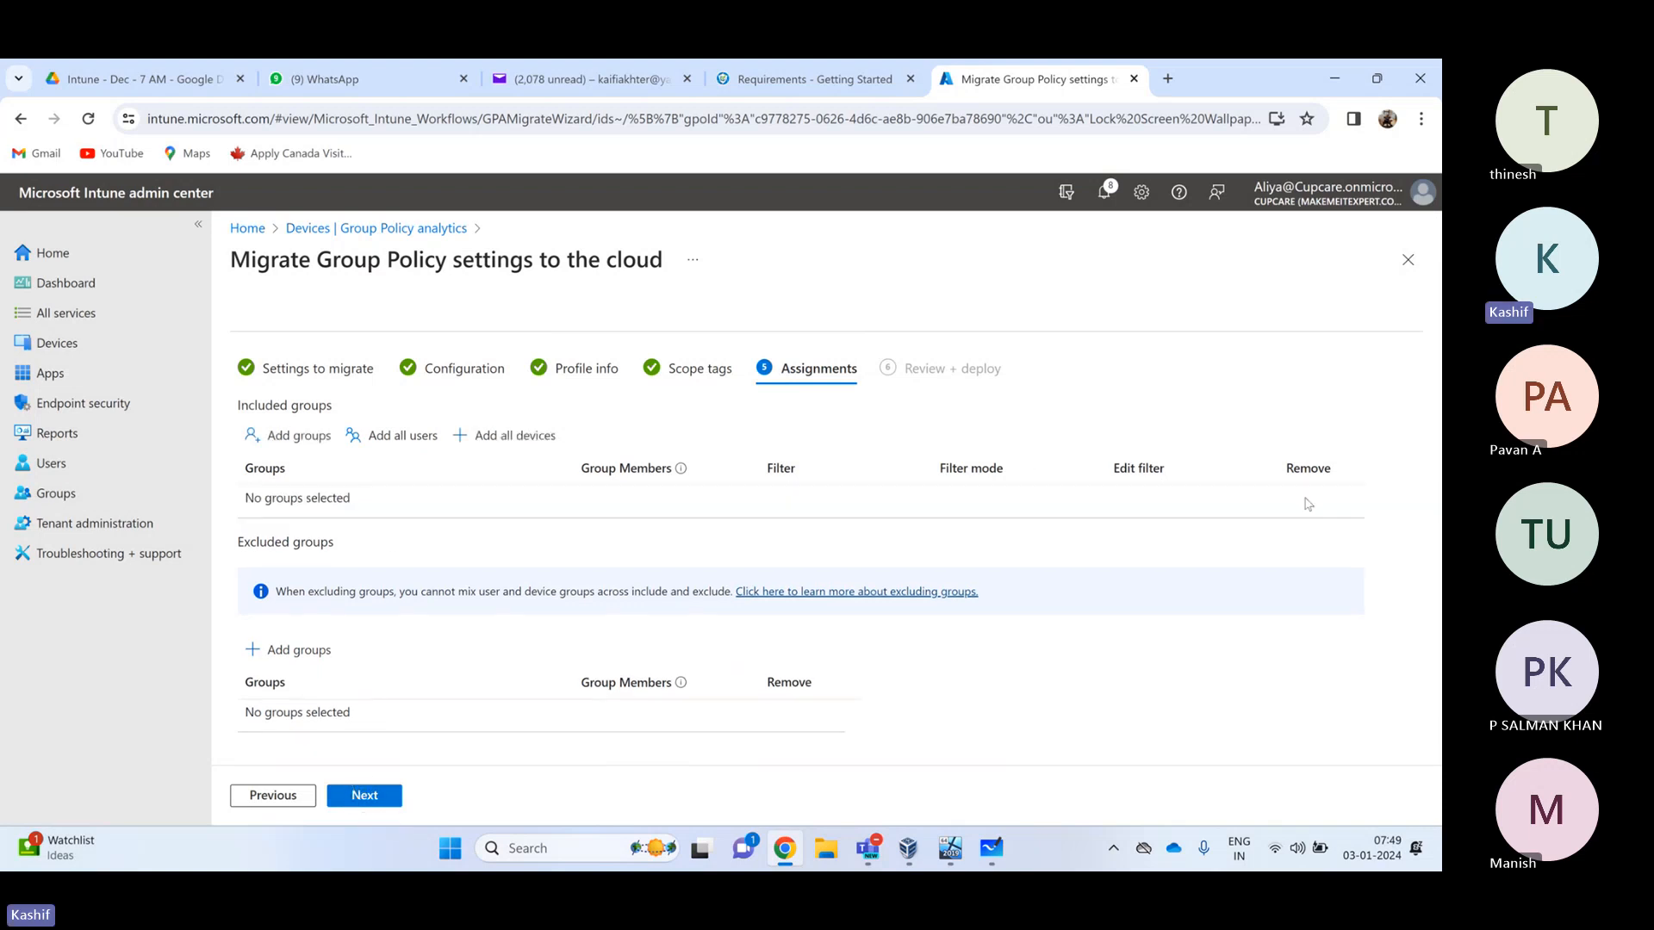
{"action": "left_click", "coordinate": [369, 796]}
{"action": "left_click", "coordinate": [362, 797]}
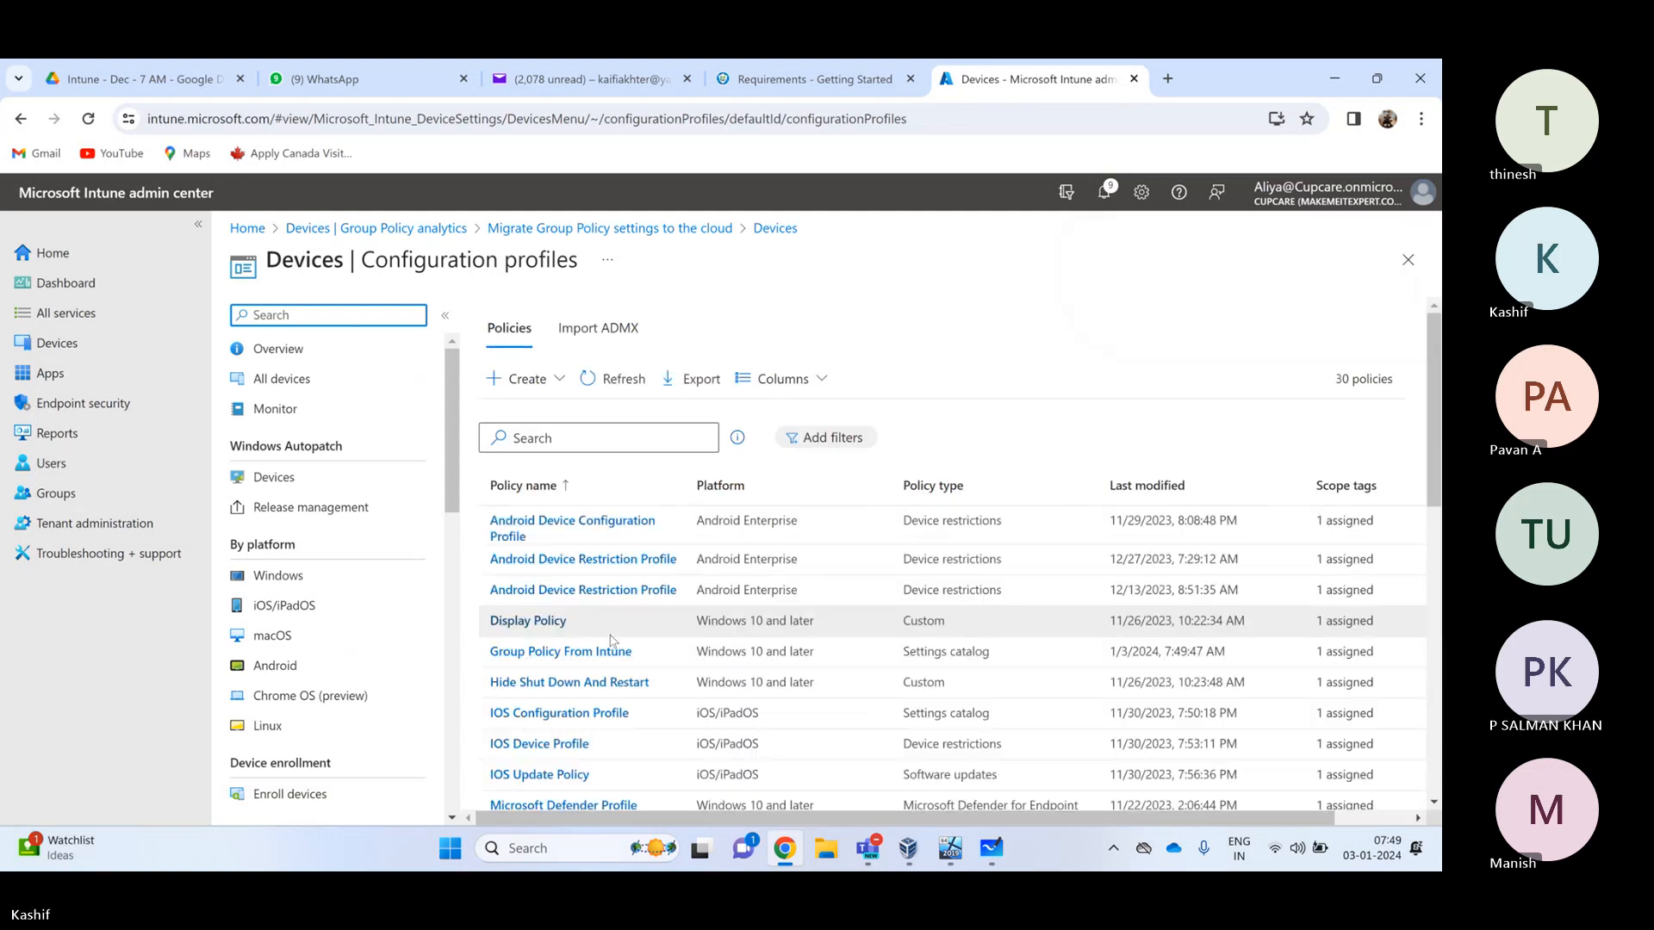
Widen the policy name column in Configuration profiles and examine the profile list and the available device management areas
{"action": "left_click_drag", "start_coordinate": [687, 484], "coordinate": [944, 484]}
{"action": "scroll", "coordinate": [752, 630], "scroll_direction": "down", "scroll_amount": 3}
{"action": "scroll", "coordinate": [752, 630], "scroll_direction": "down", "scroll_amount": 5}
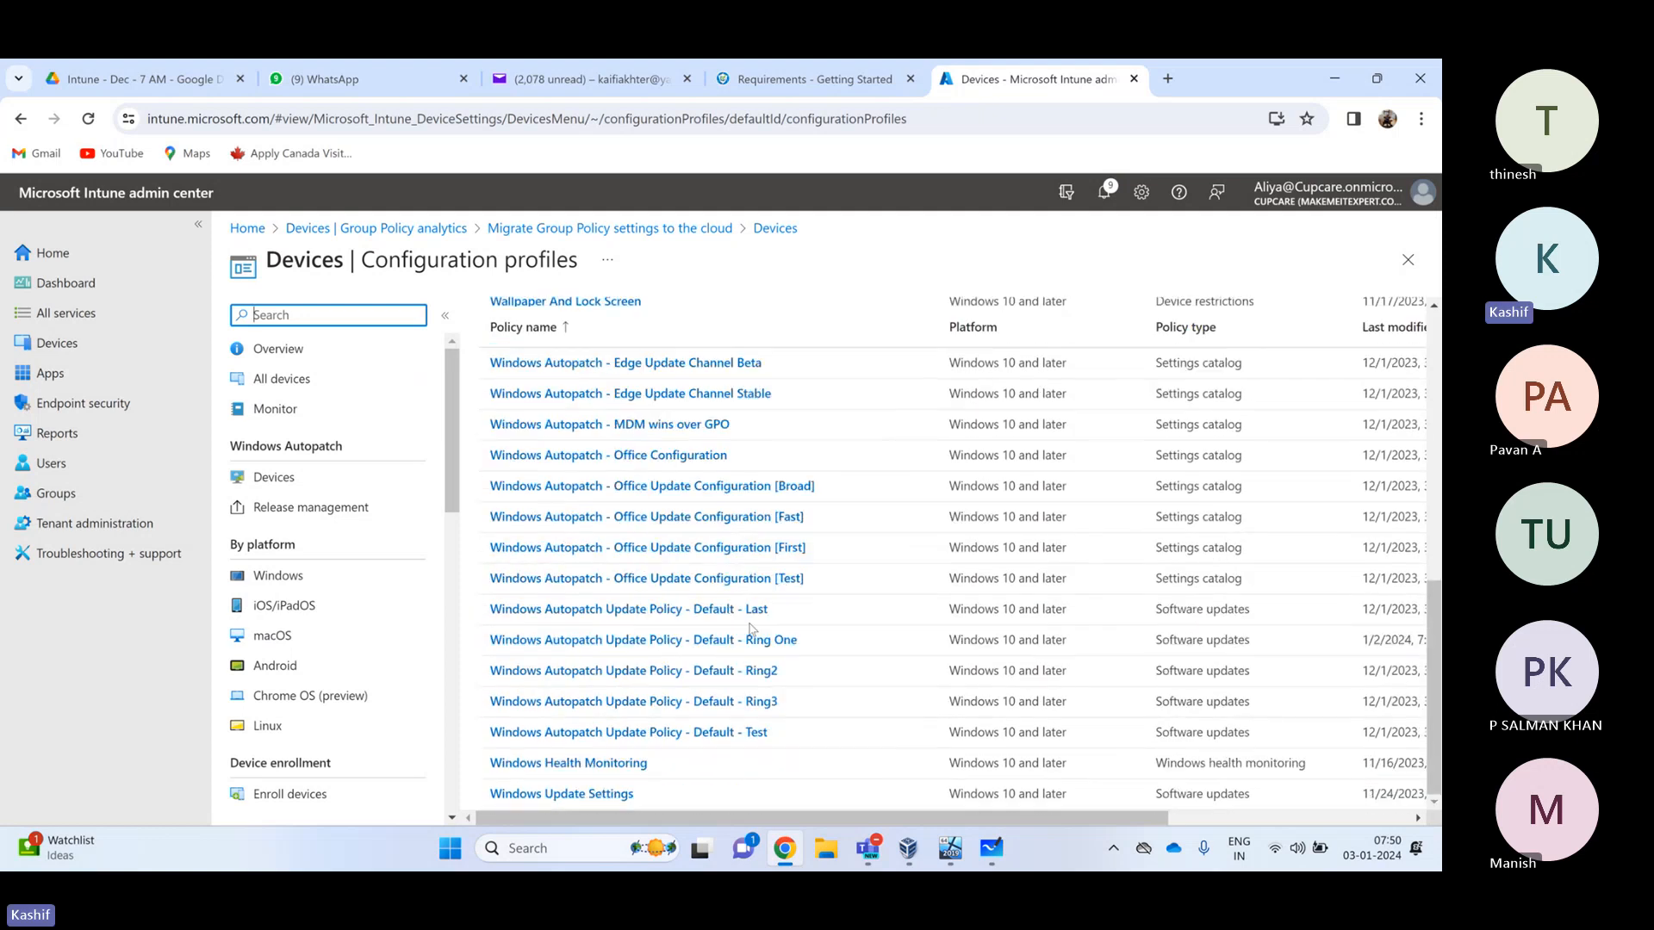
{"action": "scroll", "coordinate": [749, 629], "scroll_direction": "up", "scroll_amount": 10}
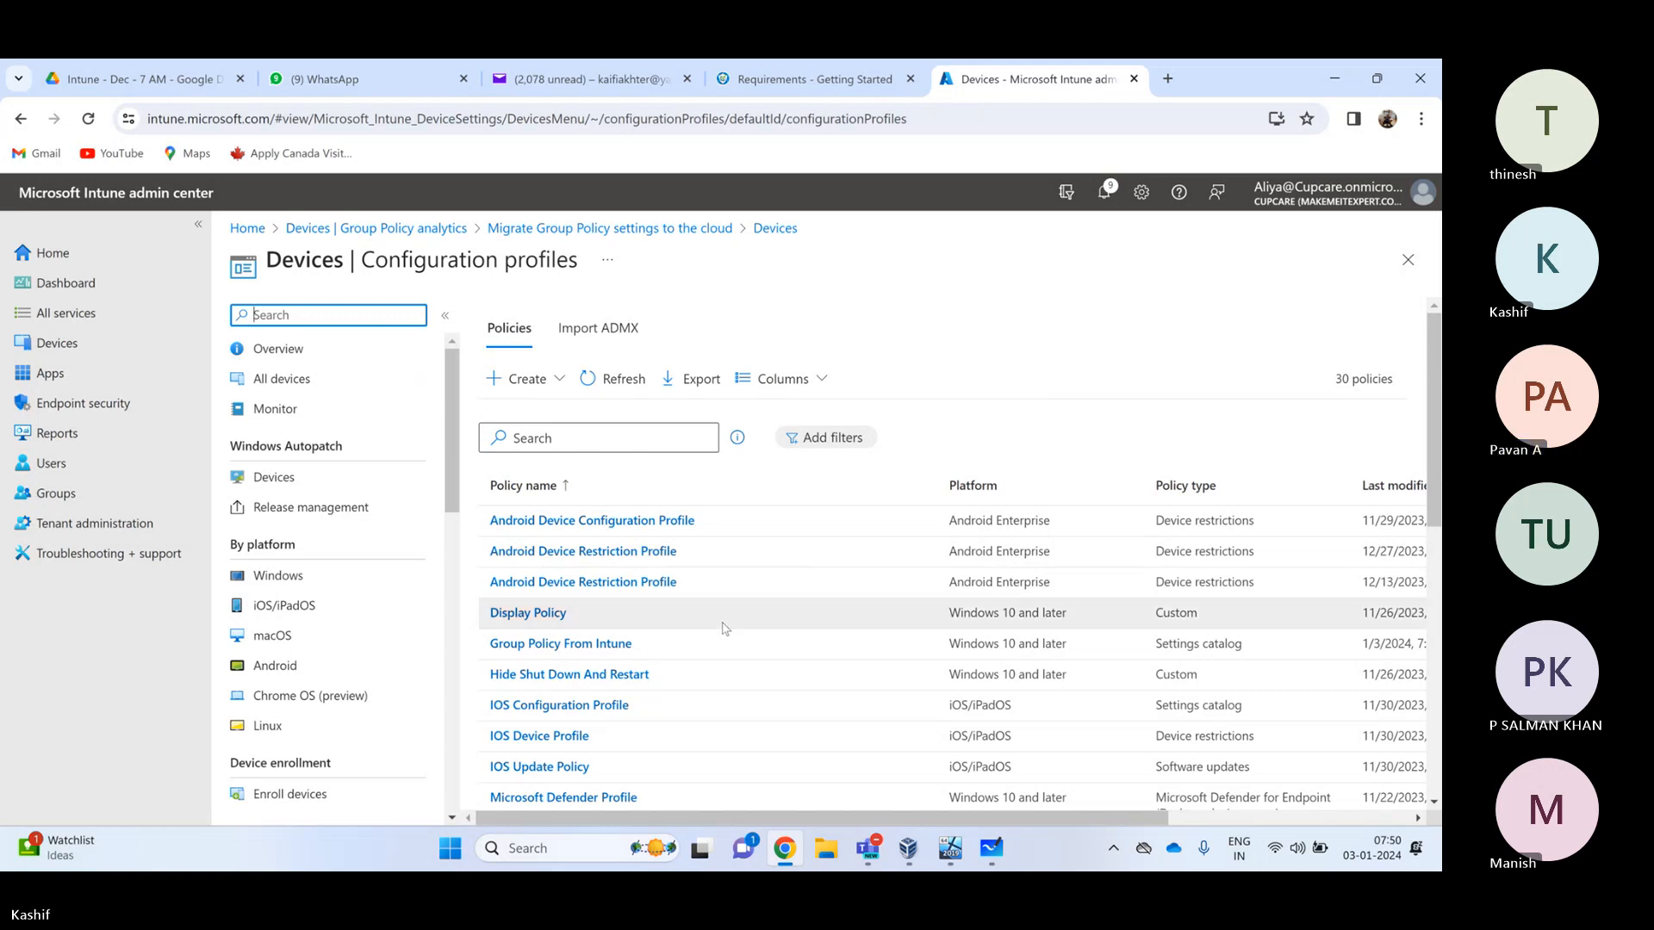
{"action": "scroll", "coordinate": [715, 630], "scroll_direction": "down", "scroll_amount": 3}
{"action": "scroll", "coordinate": [711, 632], "scroll_direction": "down", "scroll_amount": 1}
{"action": "scroll", "coordinate": [363, 637], "scroll_direction": "down", "scroll_amount": 10}
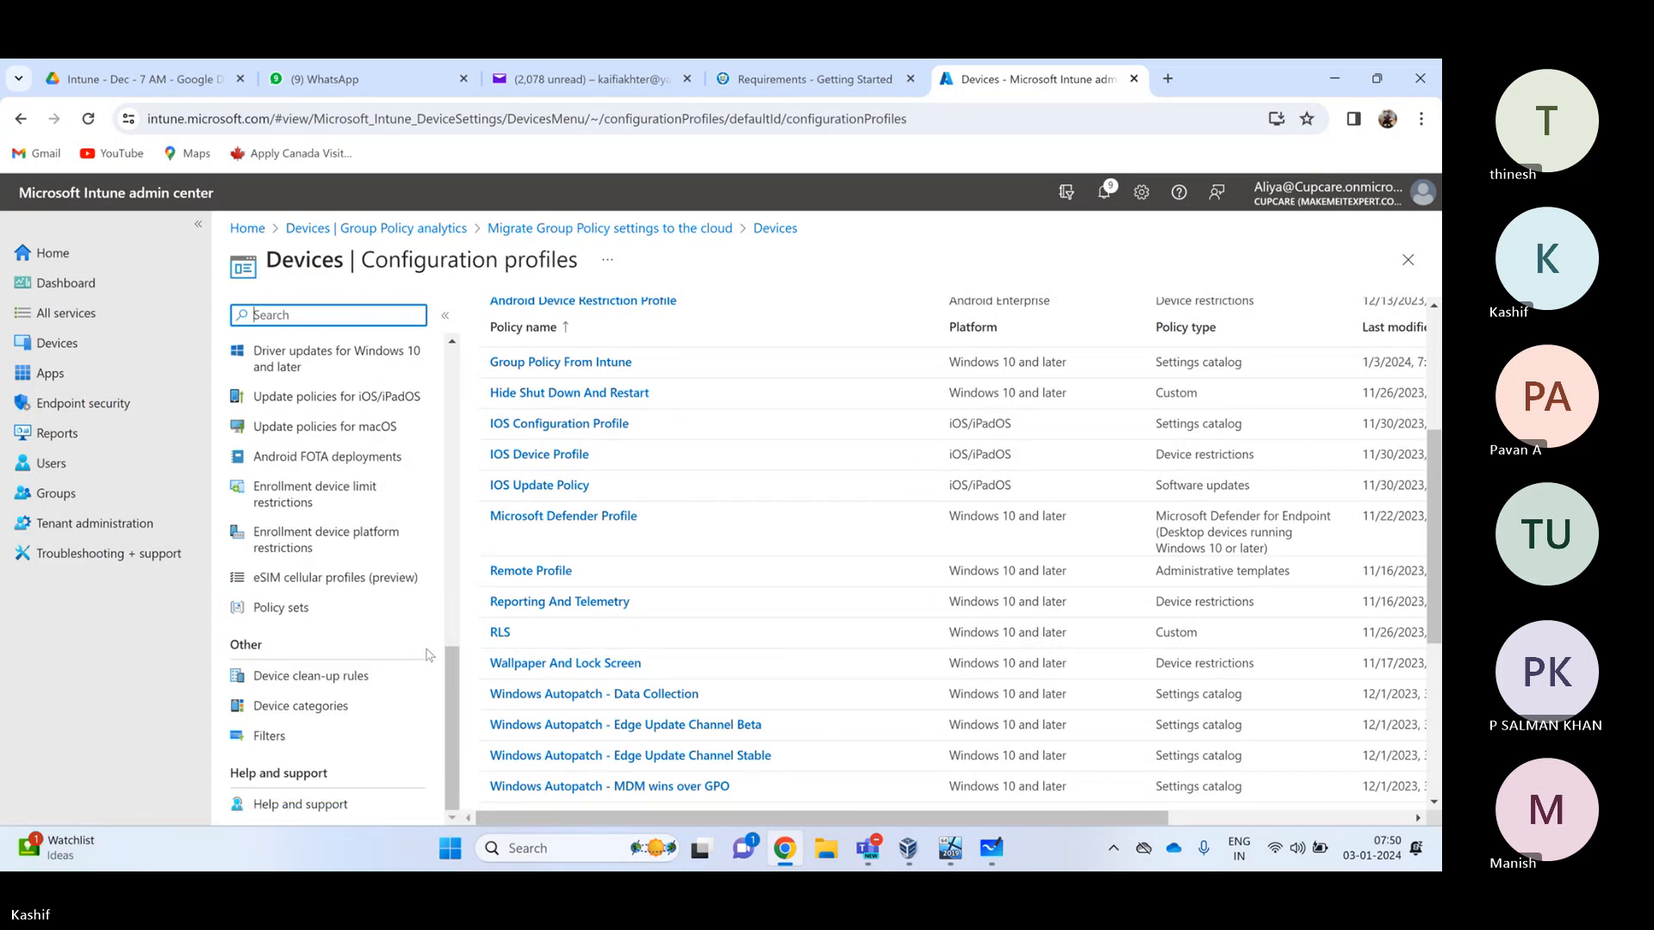
{"action": "scroll", "coordinate": [428, 655], "scroll_direction": "up", "scroll_amount": 9}
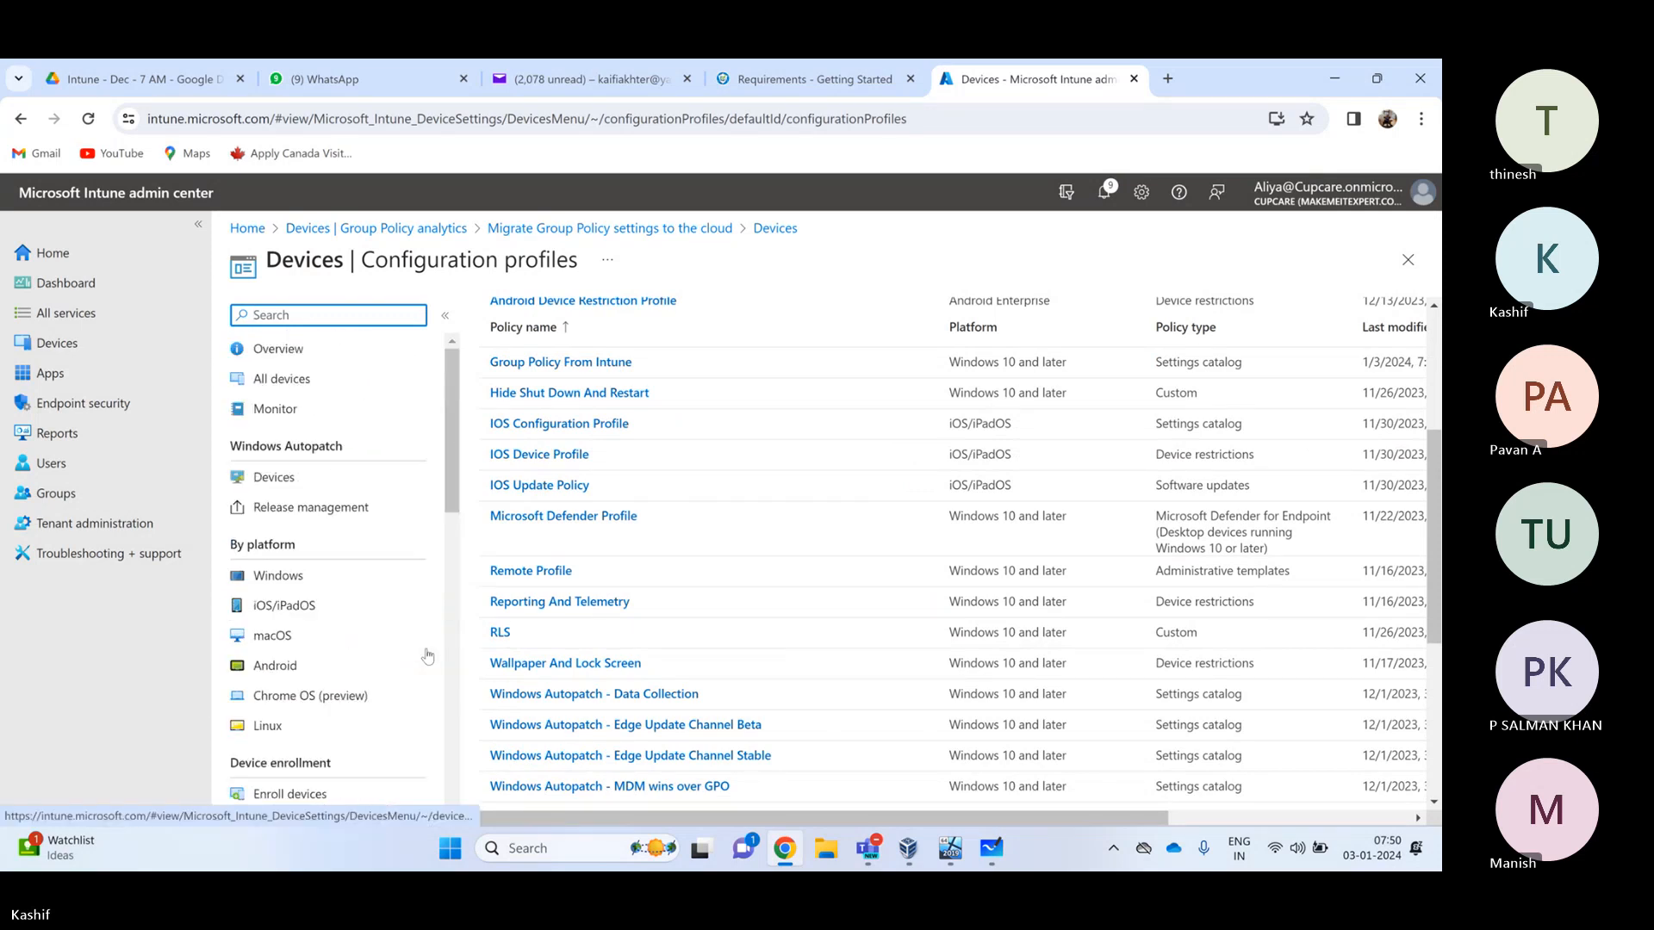
{"action": "scroll", "coordinate": [428, 655], "scroll_direction": "down", "scroll_amount": 3}
{"action": "scroll", "coordinate": [428, 656], "scroll_direction": "down", "scroll_amount": 5}
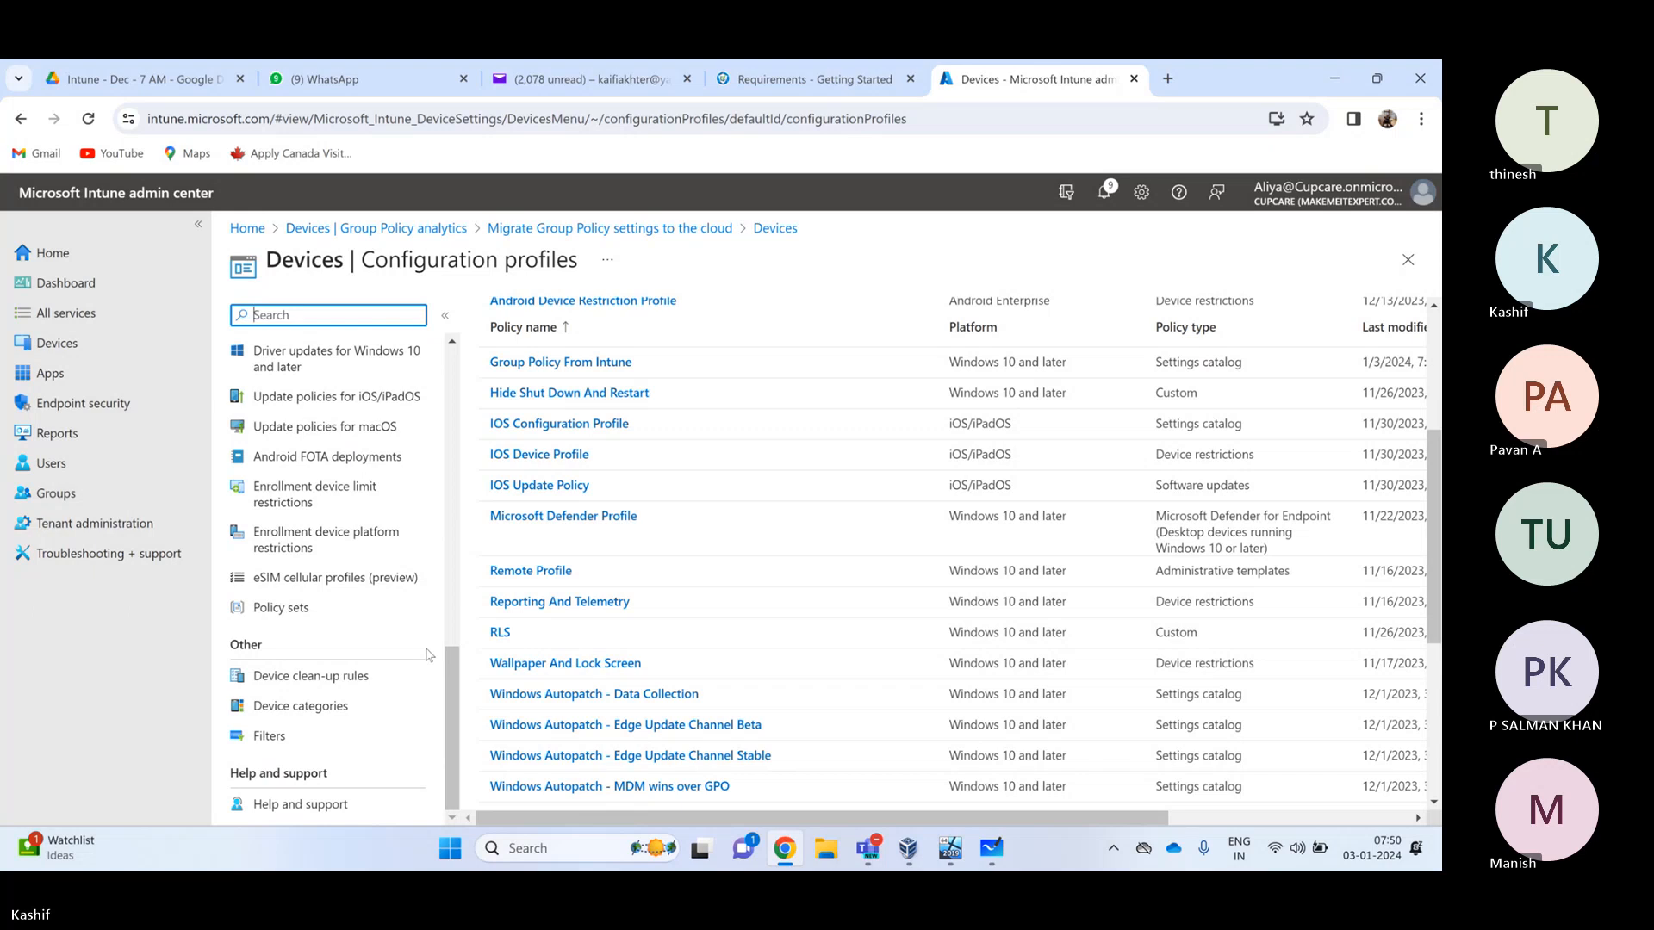
{"action": "scroll", "coordinate": [339, 631], "scroll_direction": "up", "scroll_amount": 10}
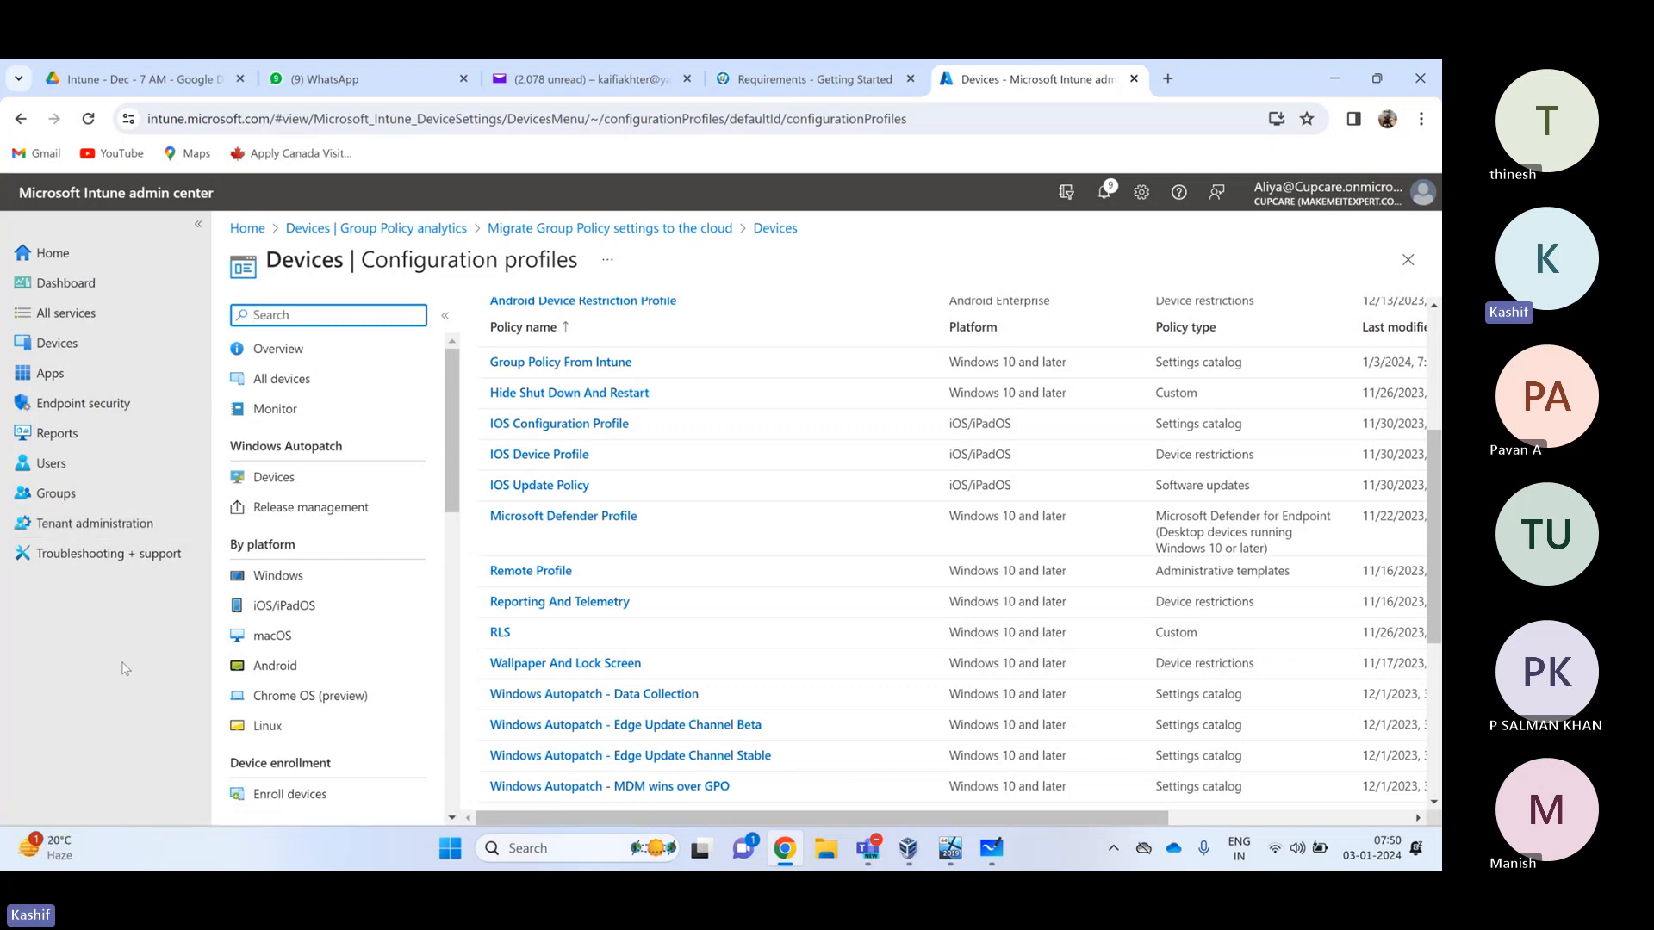
Open the Endpoint Manager roles in Tenant administration and examine the custom and built-in roles, including Help Desk Operator
{"action": "left_click", "coordinate": [106, 532]}
{"action": "left_click", "coordinate": [801, 240]}
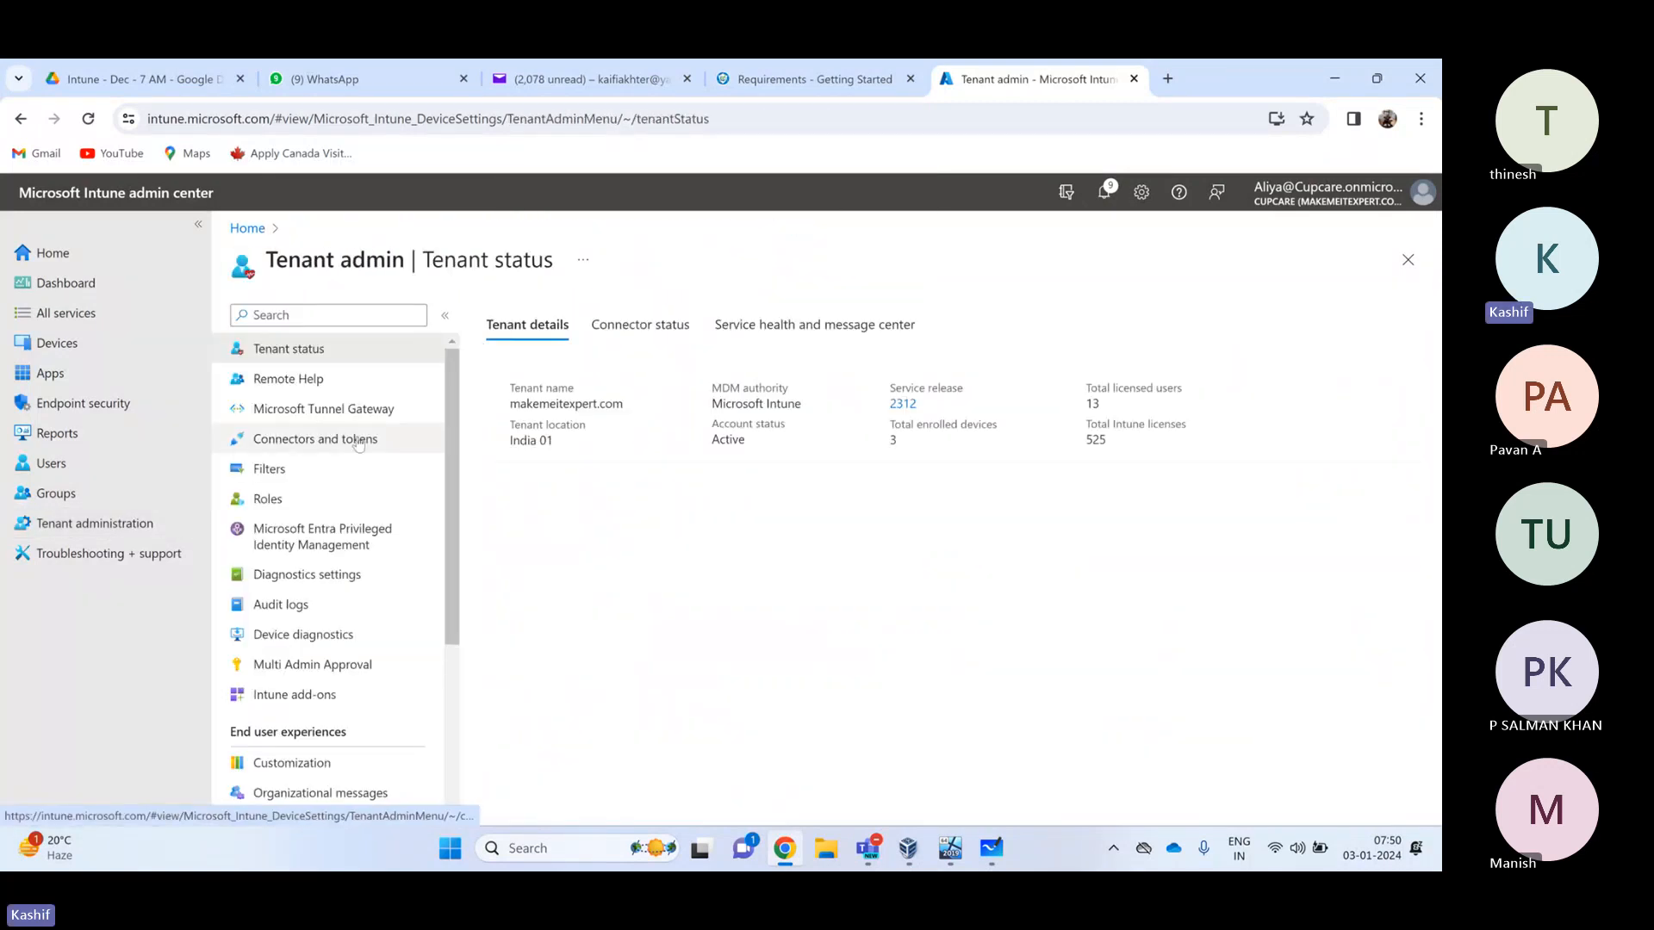
{"action": "left_click", "coordinate": [284, 501]}
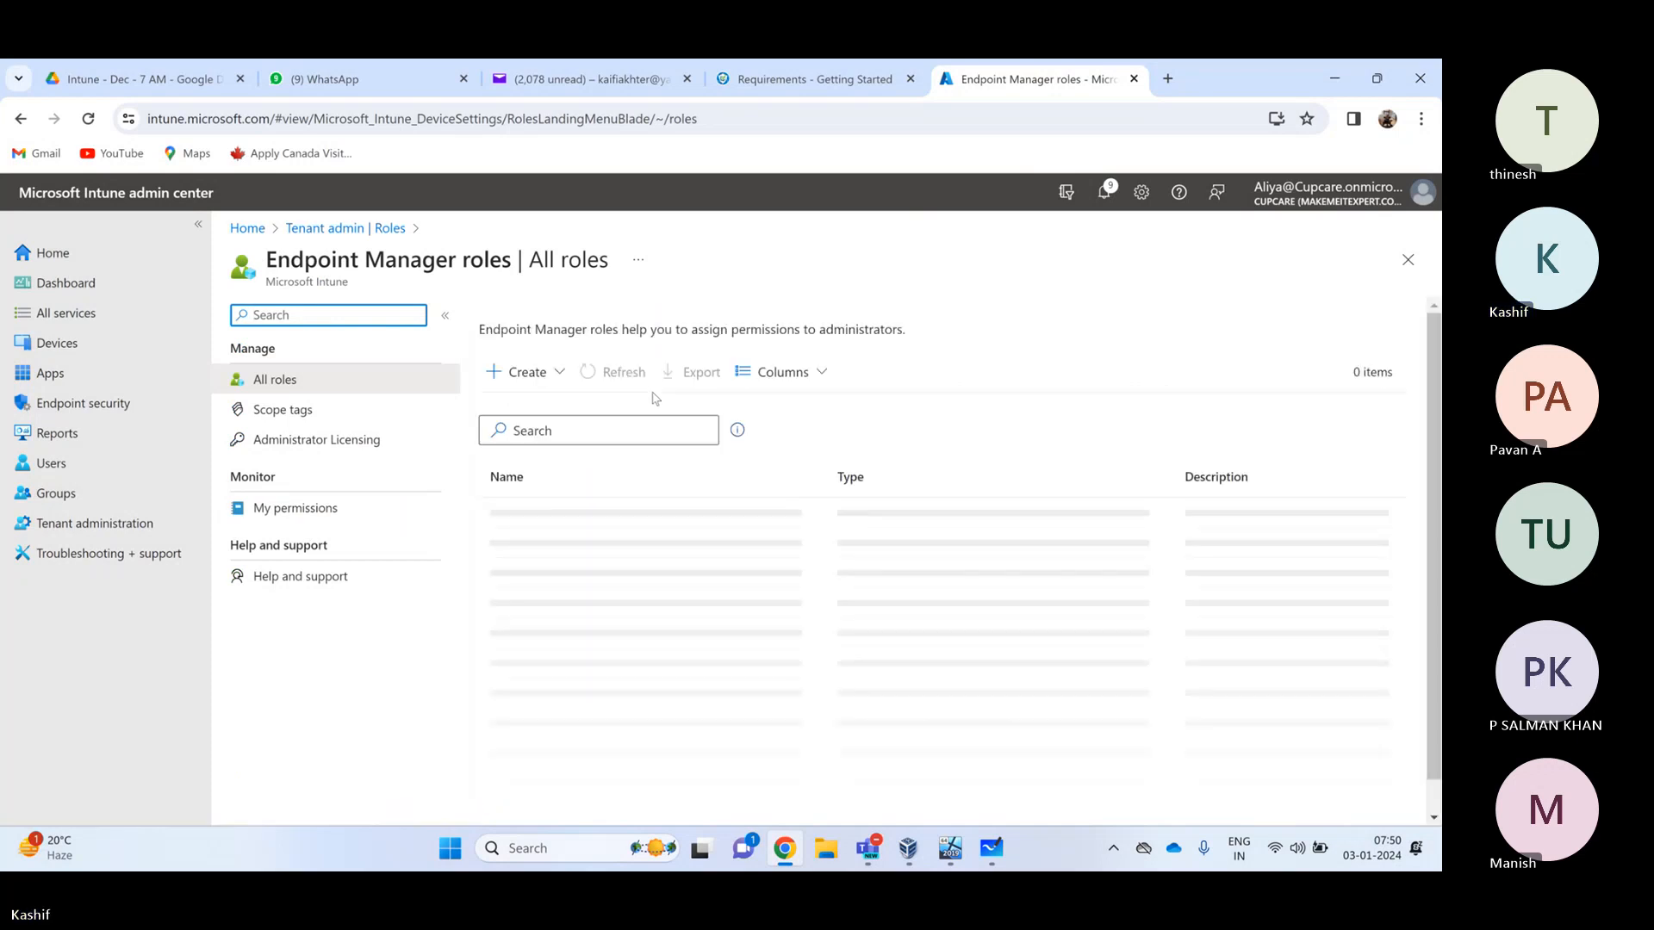
{"action": "scroll", "coordinate": [645, 532], "scroll_direction": "down", "scroll_amount": 1}
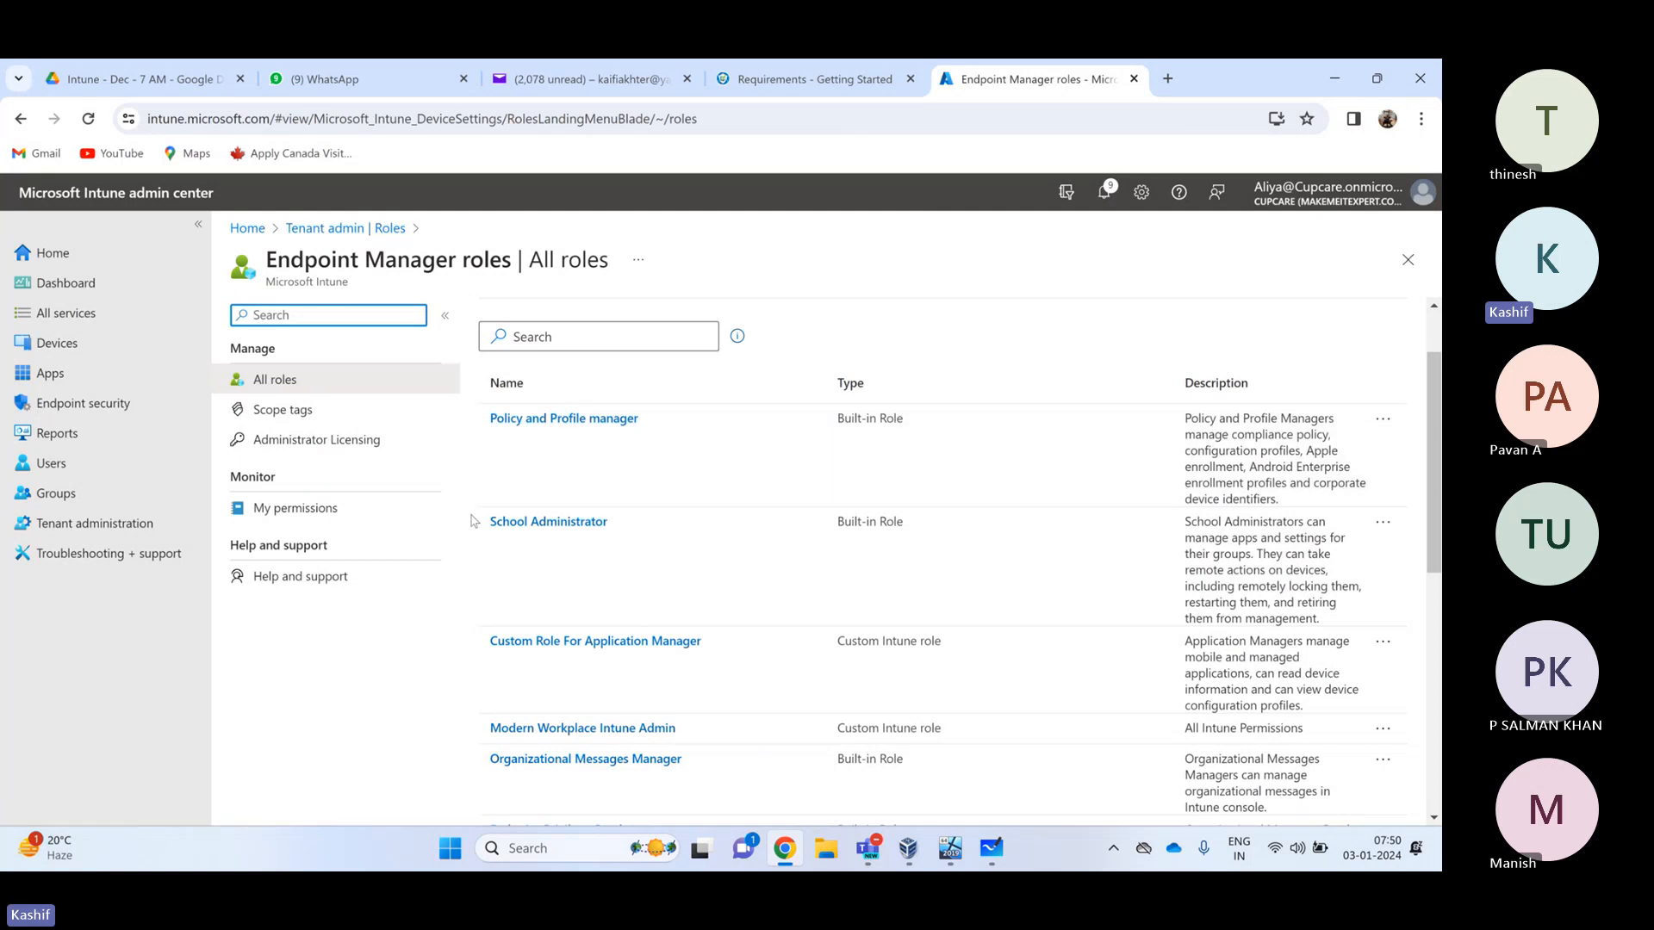
{"action": "scroll", "coordinate": [590, 535], "scroll_direction": "down", "scroll_amount": 2}
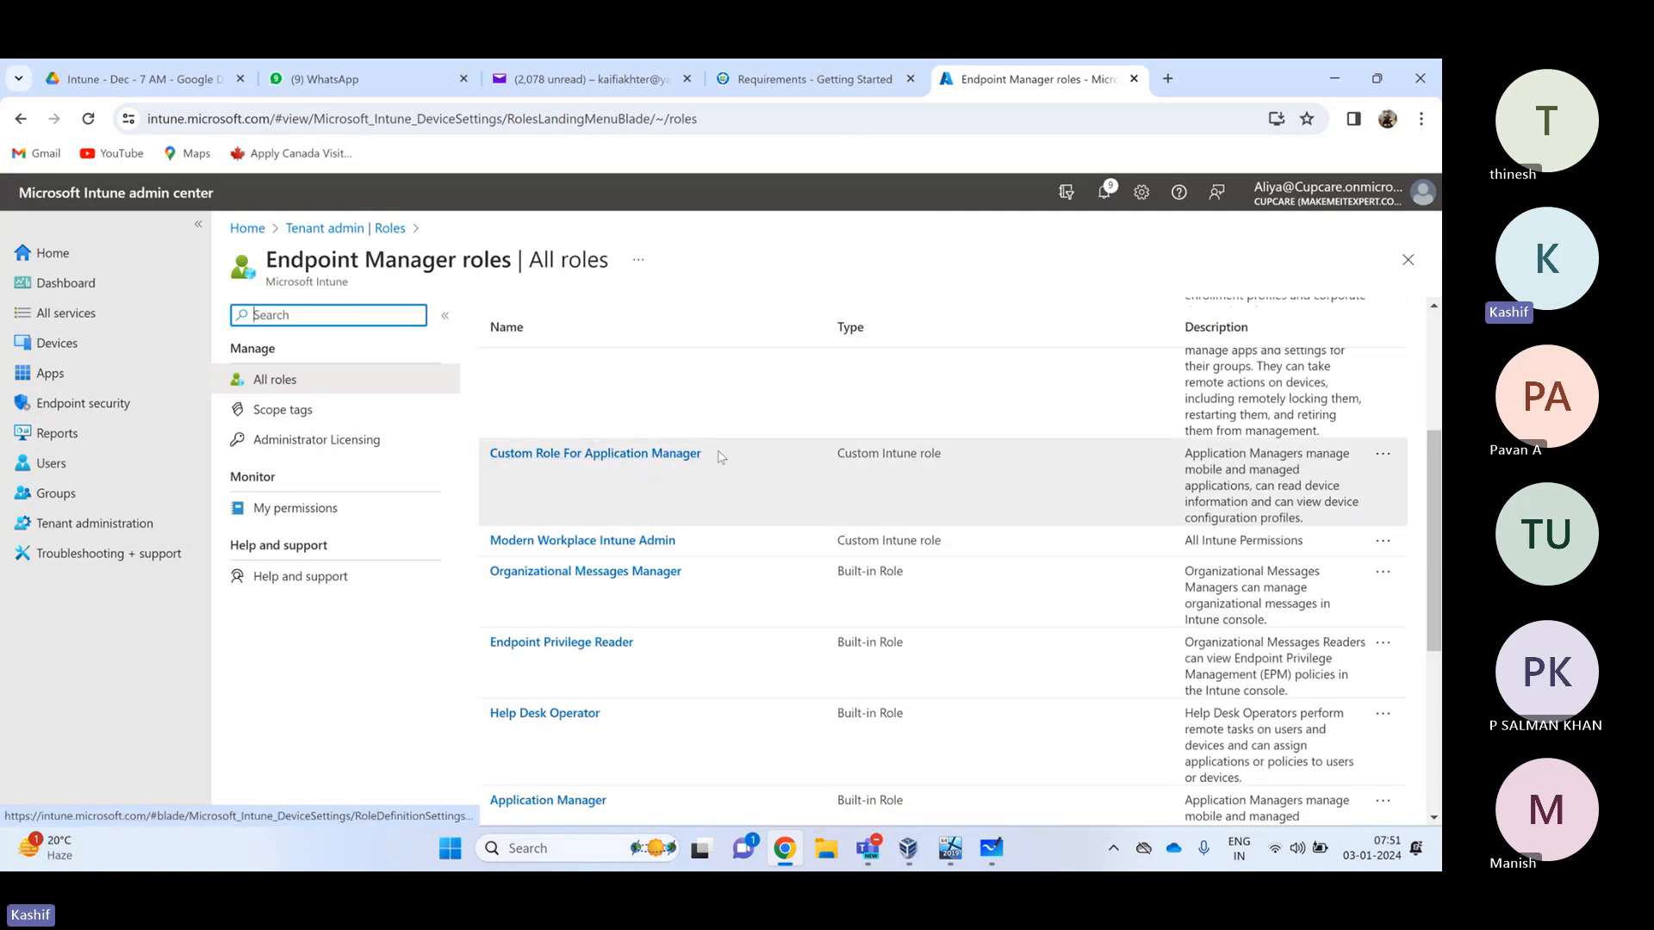
{"action": "left_click_drag", "start_coordinate": [946, 455], "coordinate": [843, 446]}
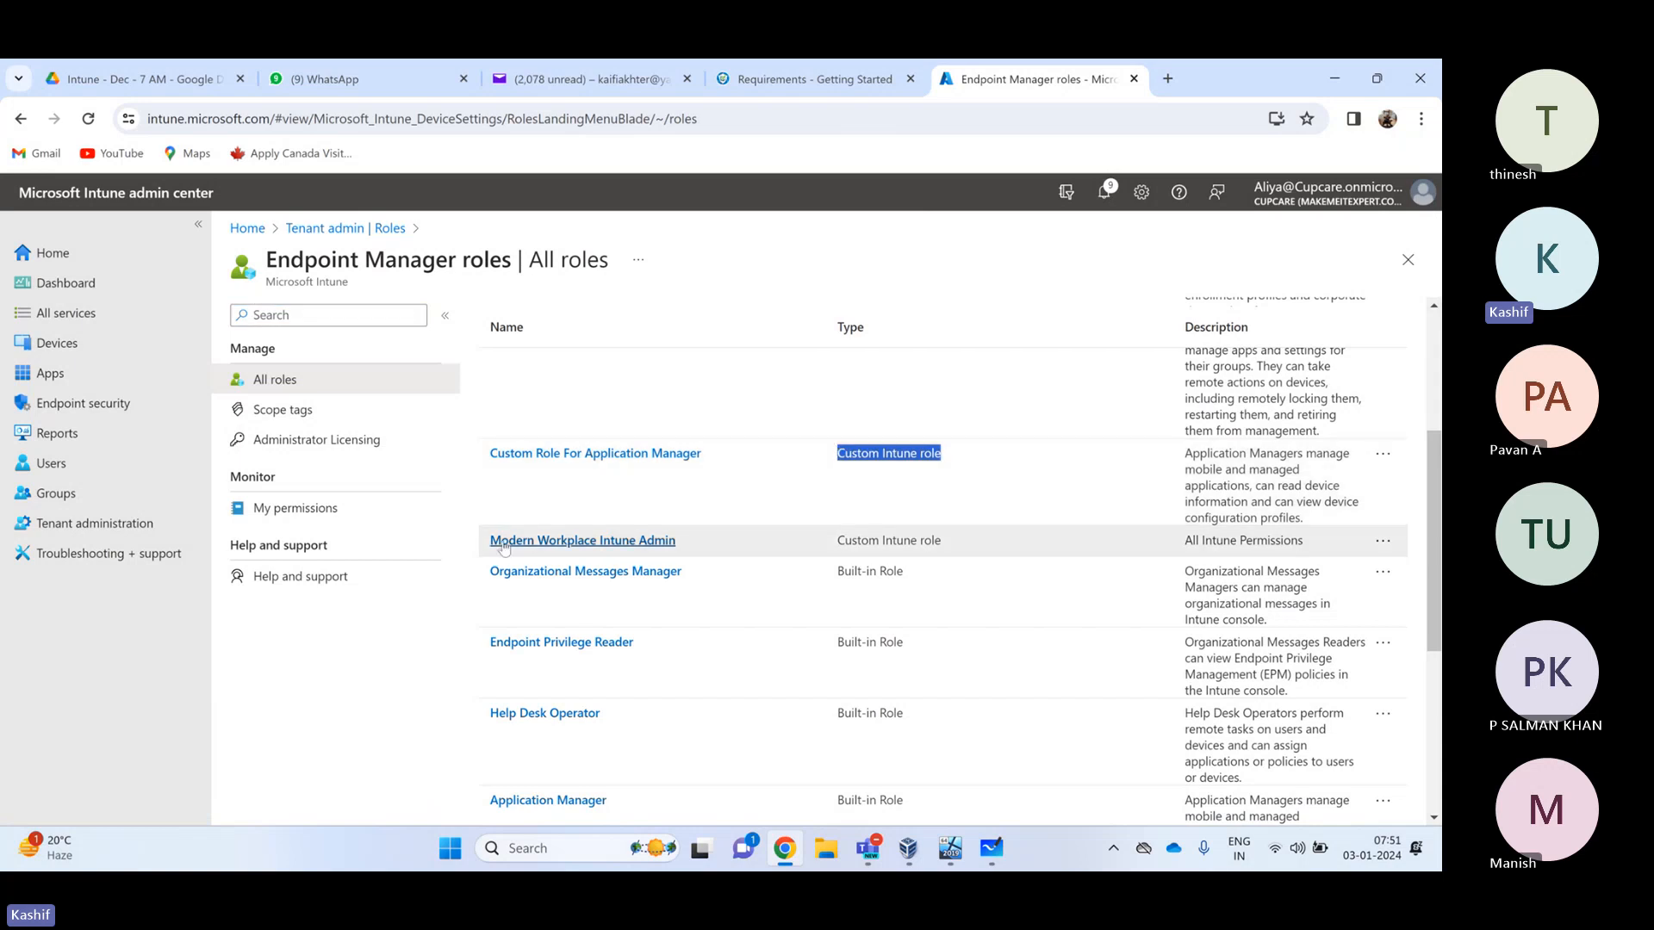
{"action": "scroll", "coordinate": [665, 547], "scroll_direction": "down", "scroll_amount": 1}
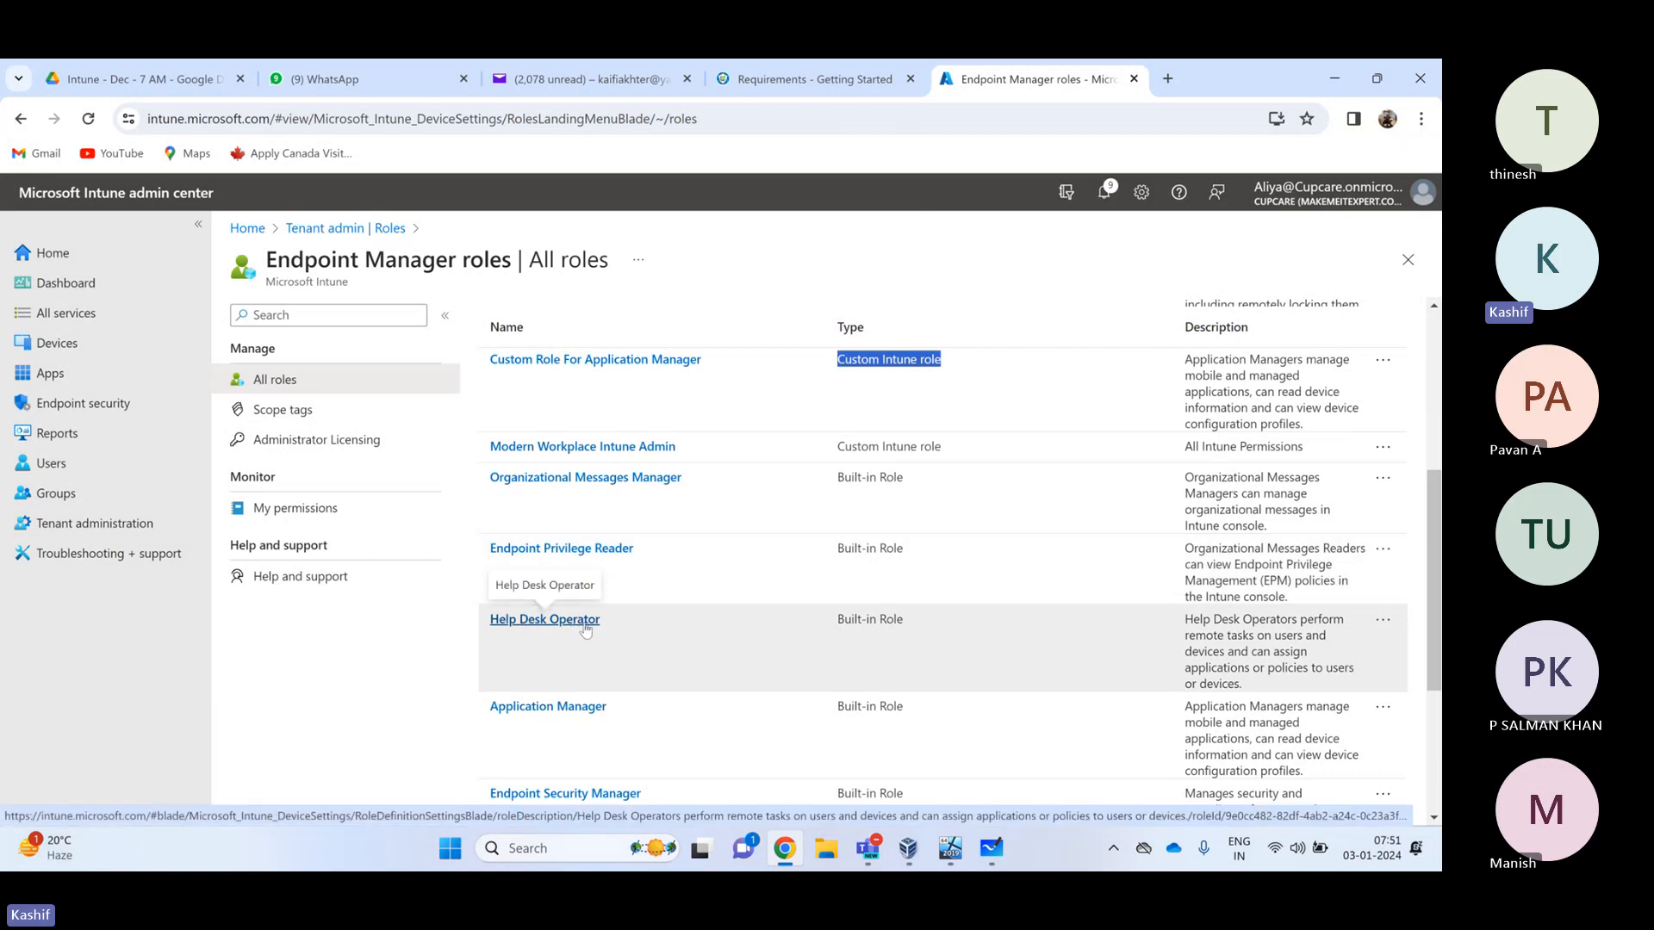
{"action": "left_click_drag", "start_coordinate": [608, 624], "coordinate": [489, 622]}
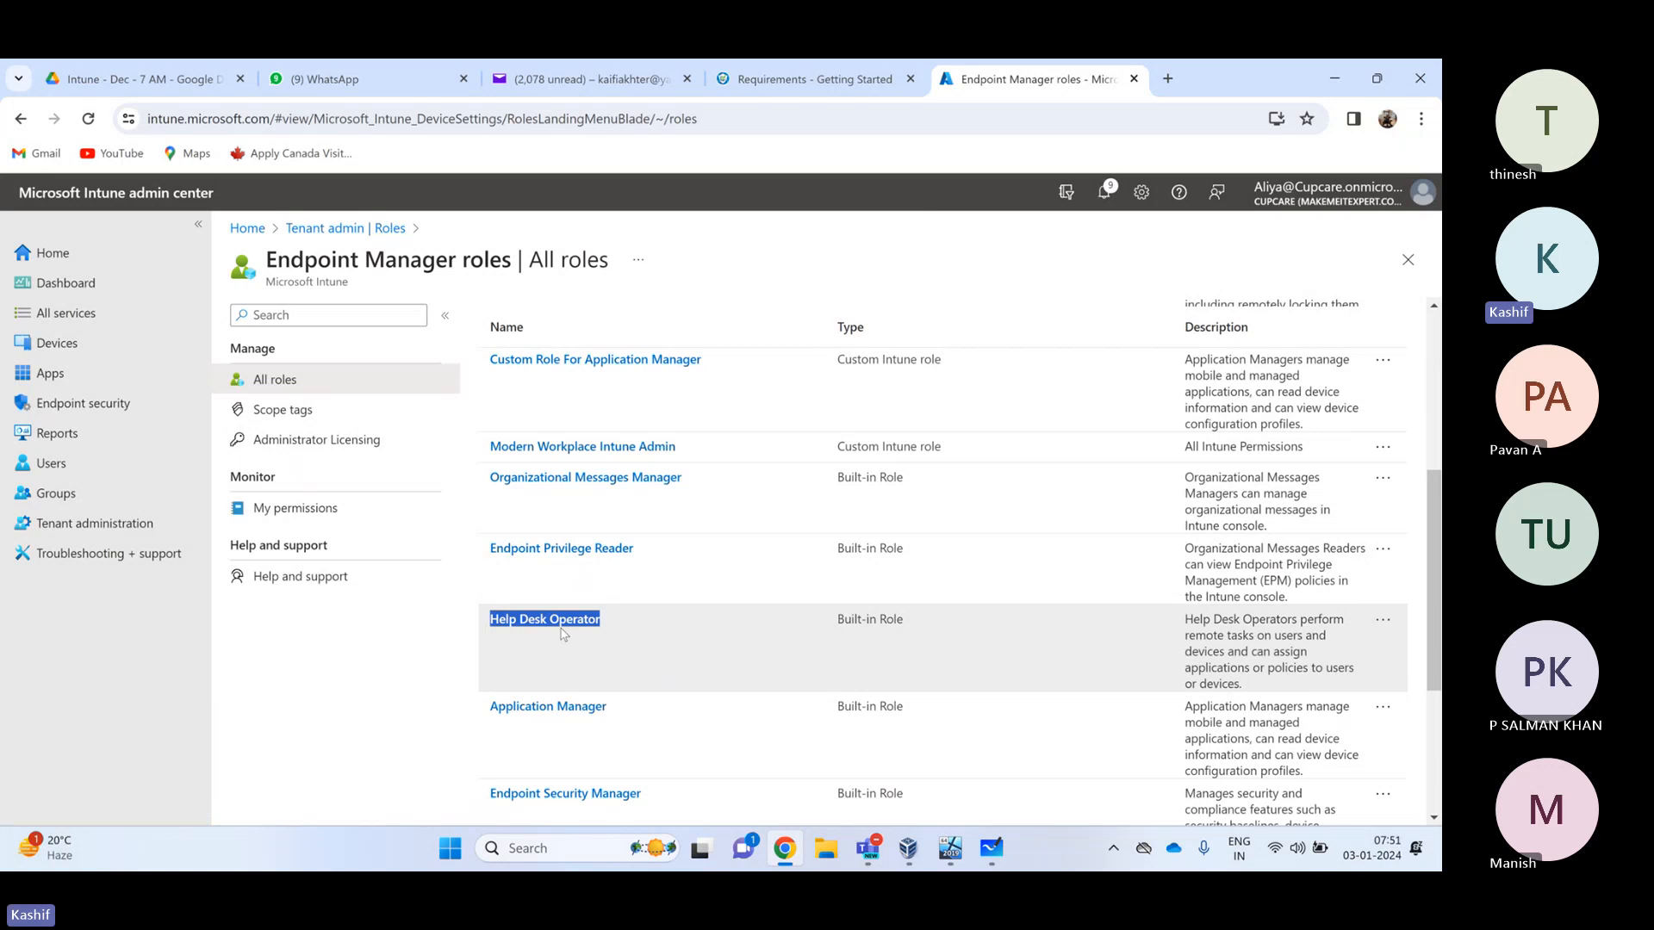
{"action": "scroll", "coordinate": [563, 634], "scroll_direction": "down", "scroll_amount": 4}
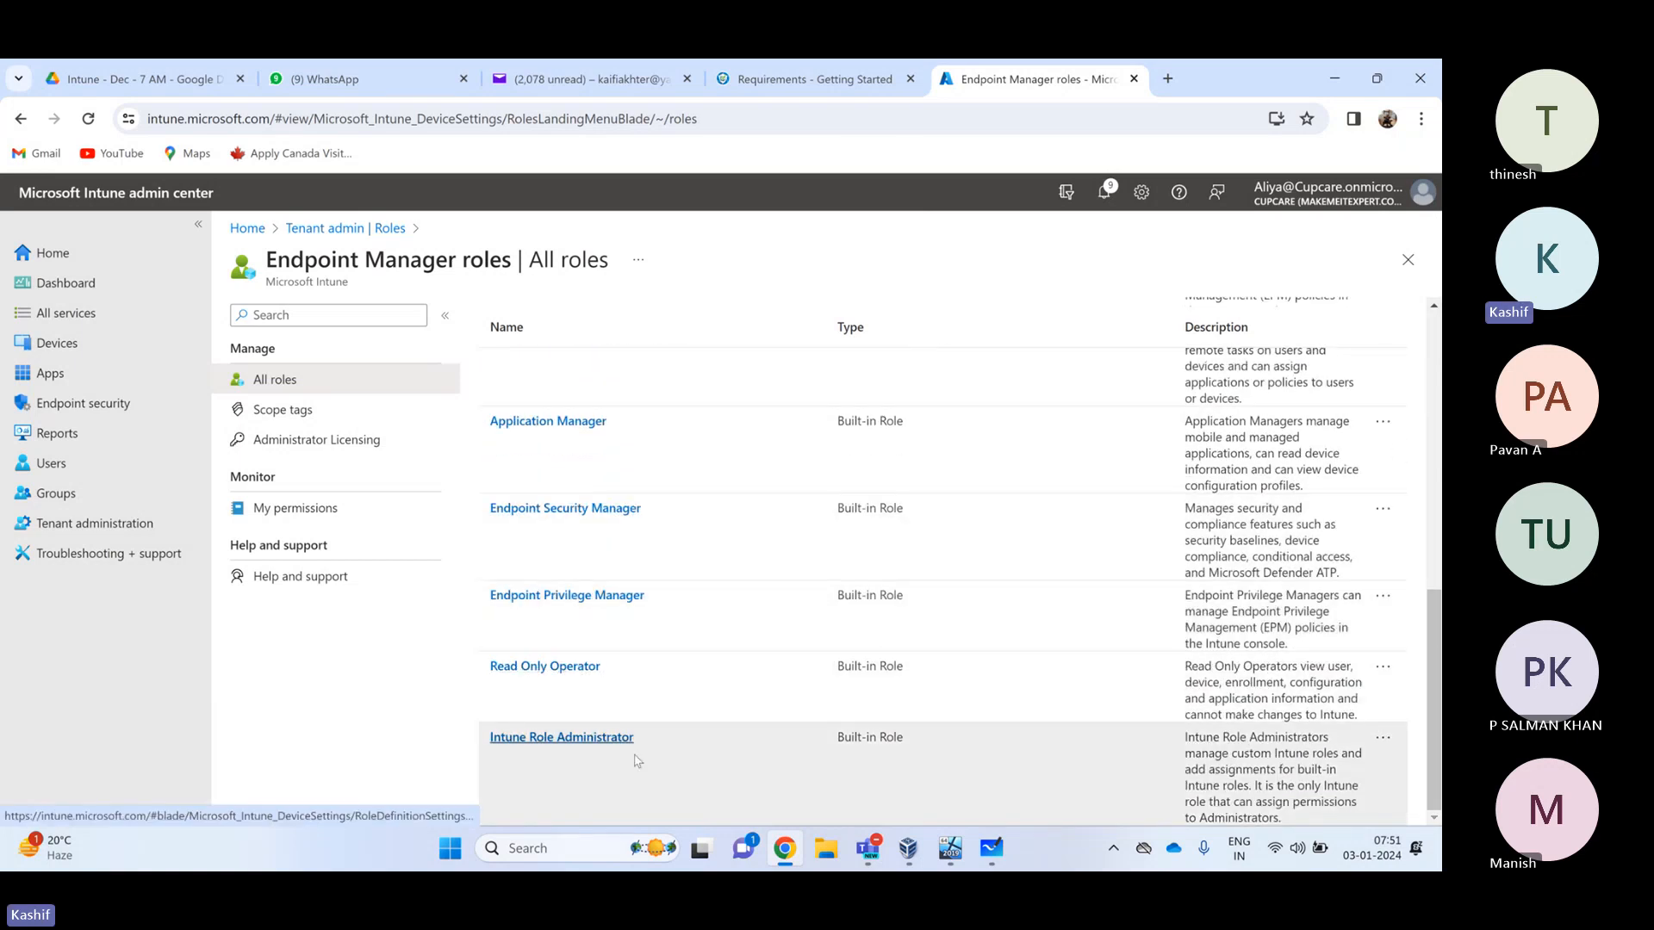
Examine the list of Endpoint Manager roles and the School Administrator role's properties and permissions
{"action": "left_click_drag", "start_coordinate": [648, 741], "coordinate": [510, 737]}
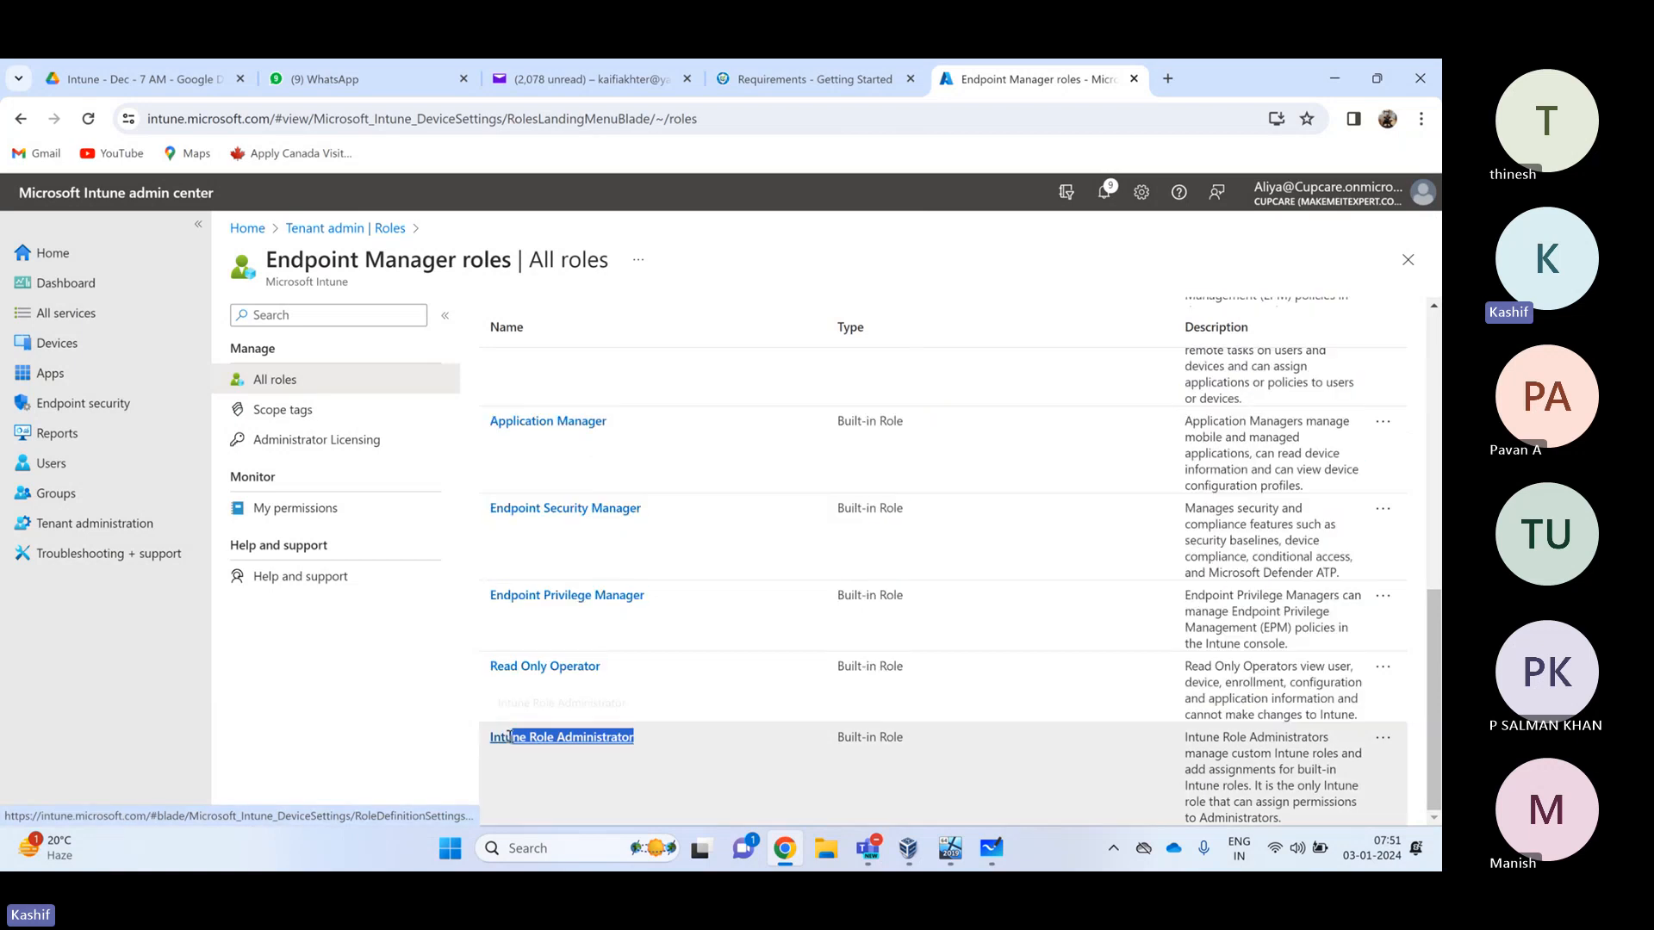
{"action": "scroll", "coordinate": [620, 573], "scroll_direction": "up", "scroll_amount": 10}
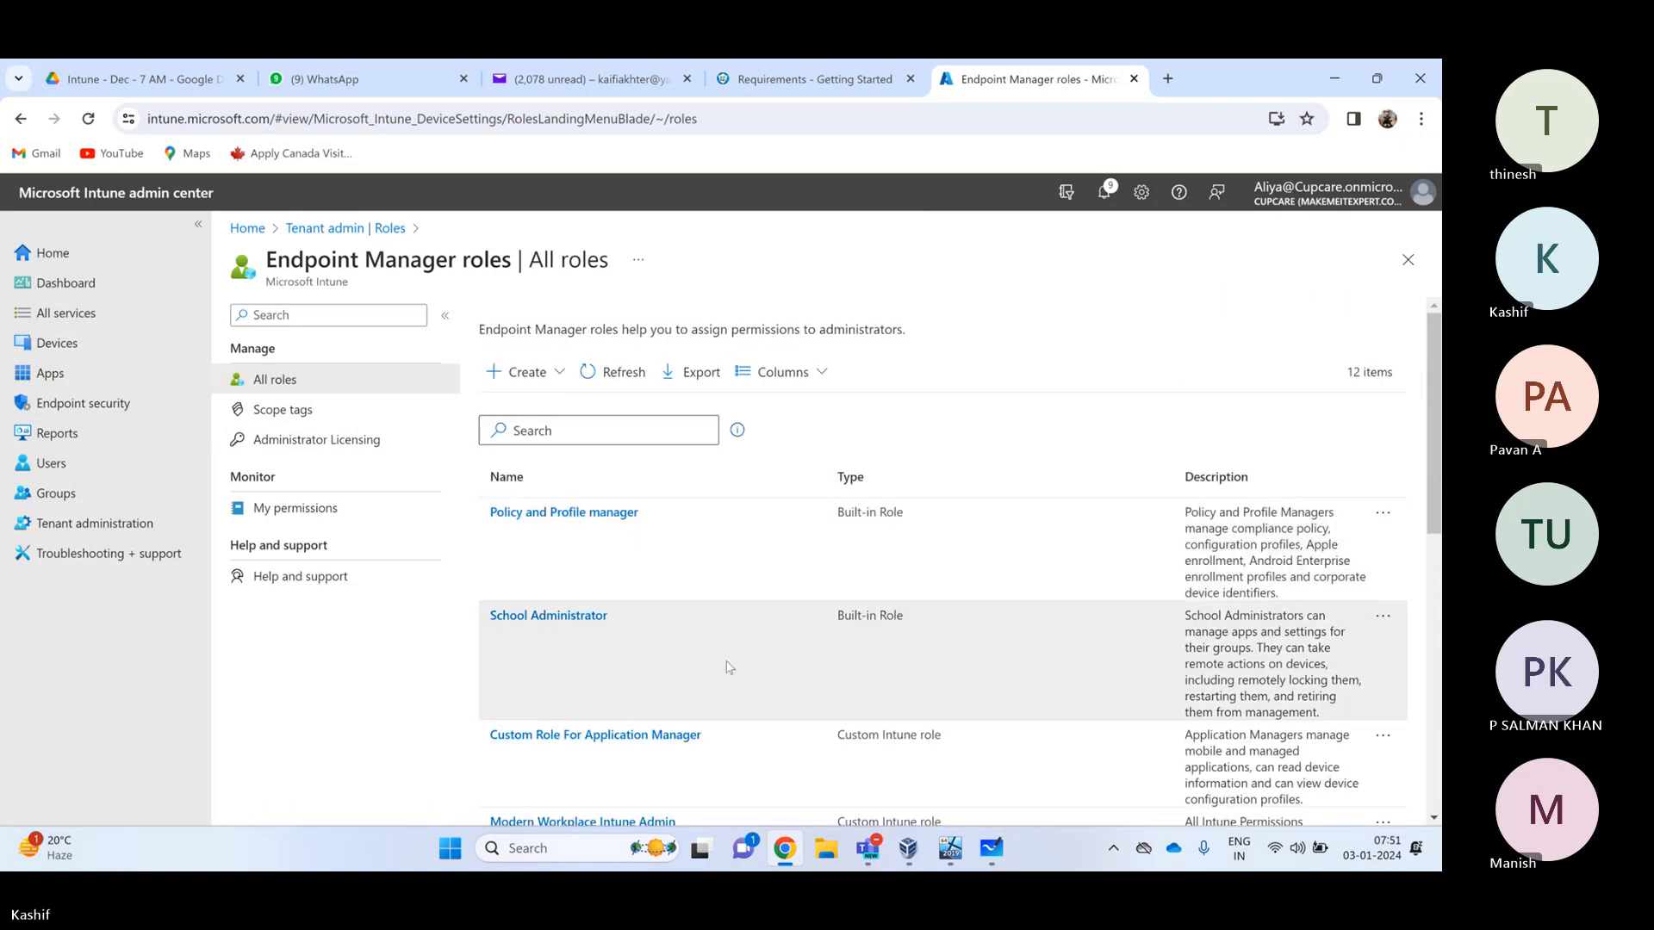
{"action": "scroll", "coordinate": [729, 668], "scroll_direction": "down", "scroll_amount": 10}
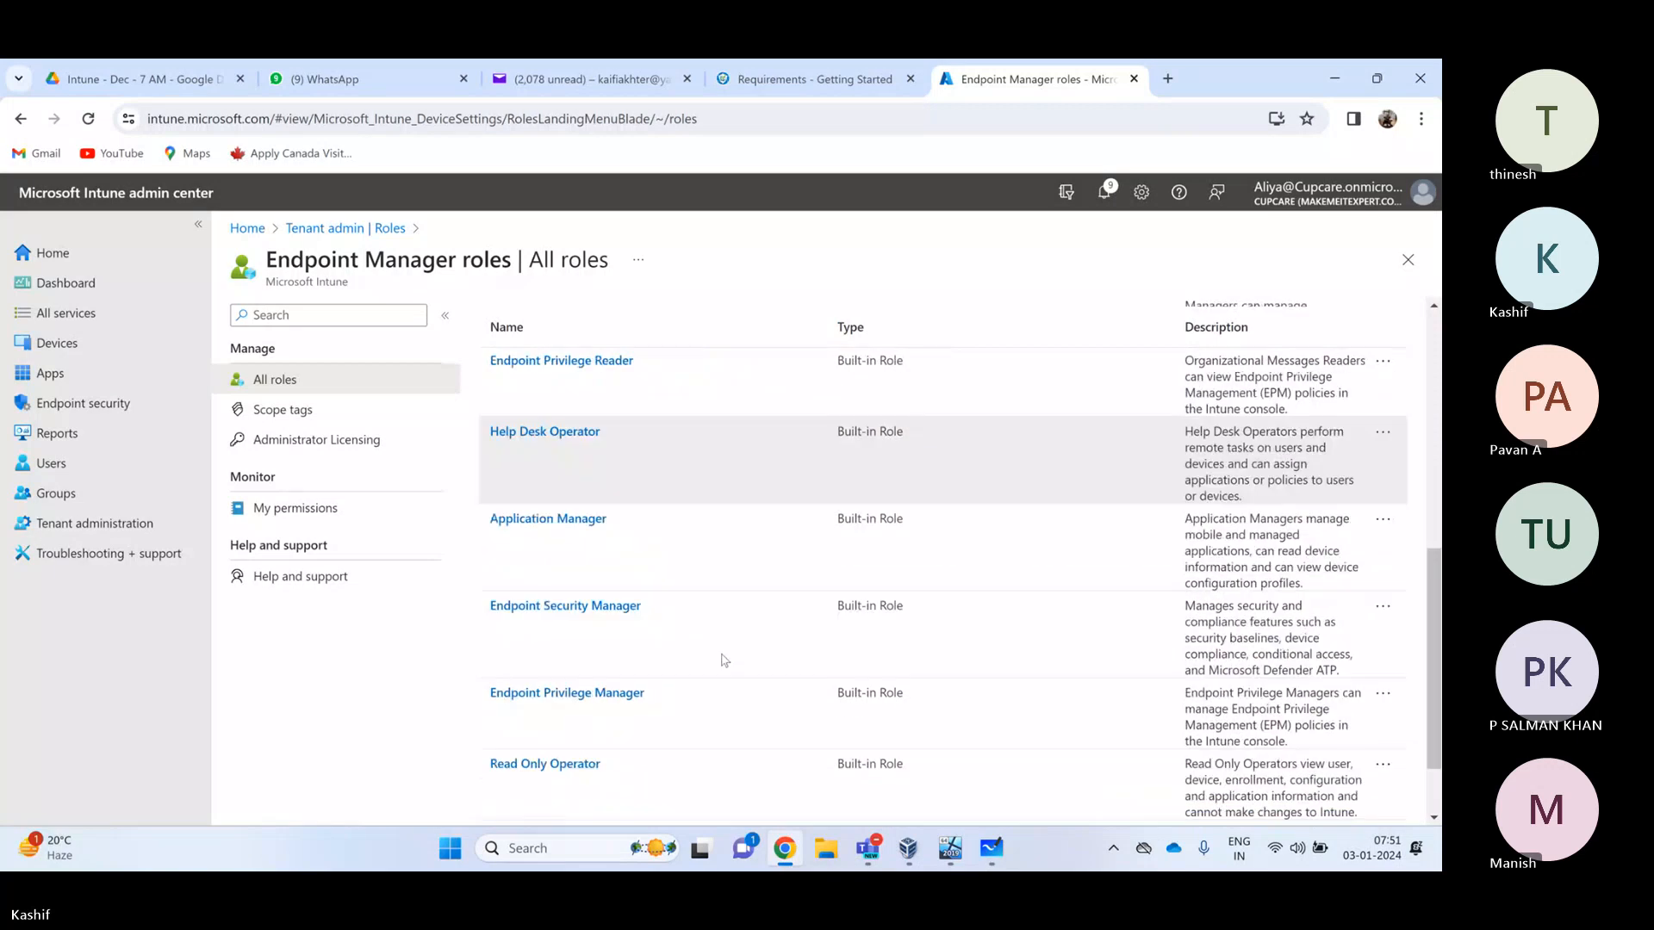
{"action": "scroll", "coordinate": [707, 654], "scroll_direction": "up", "scroll_amount": 10}
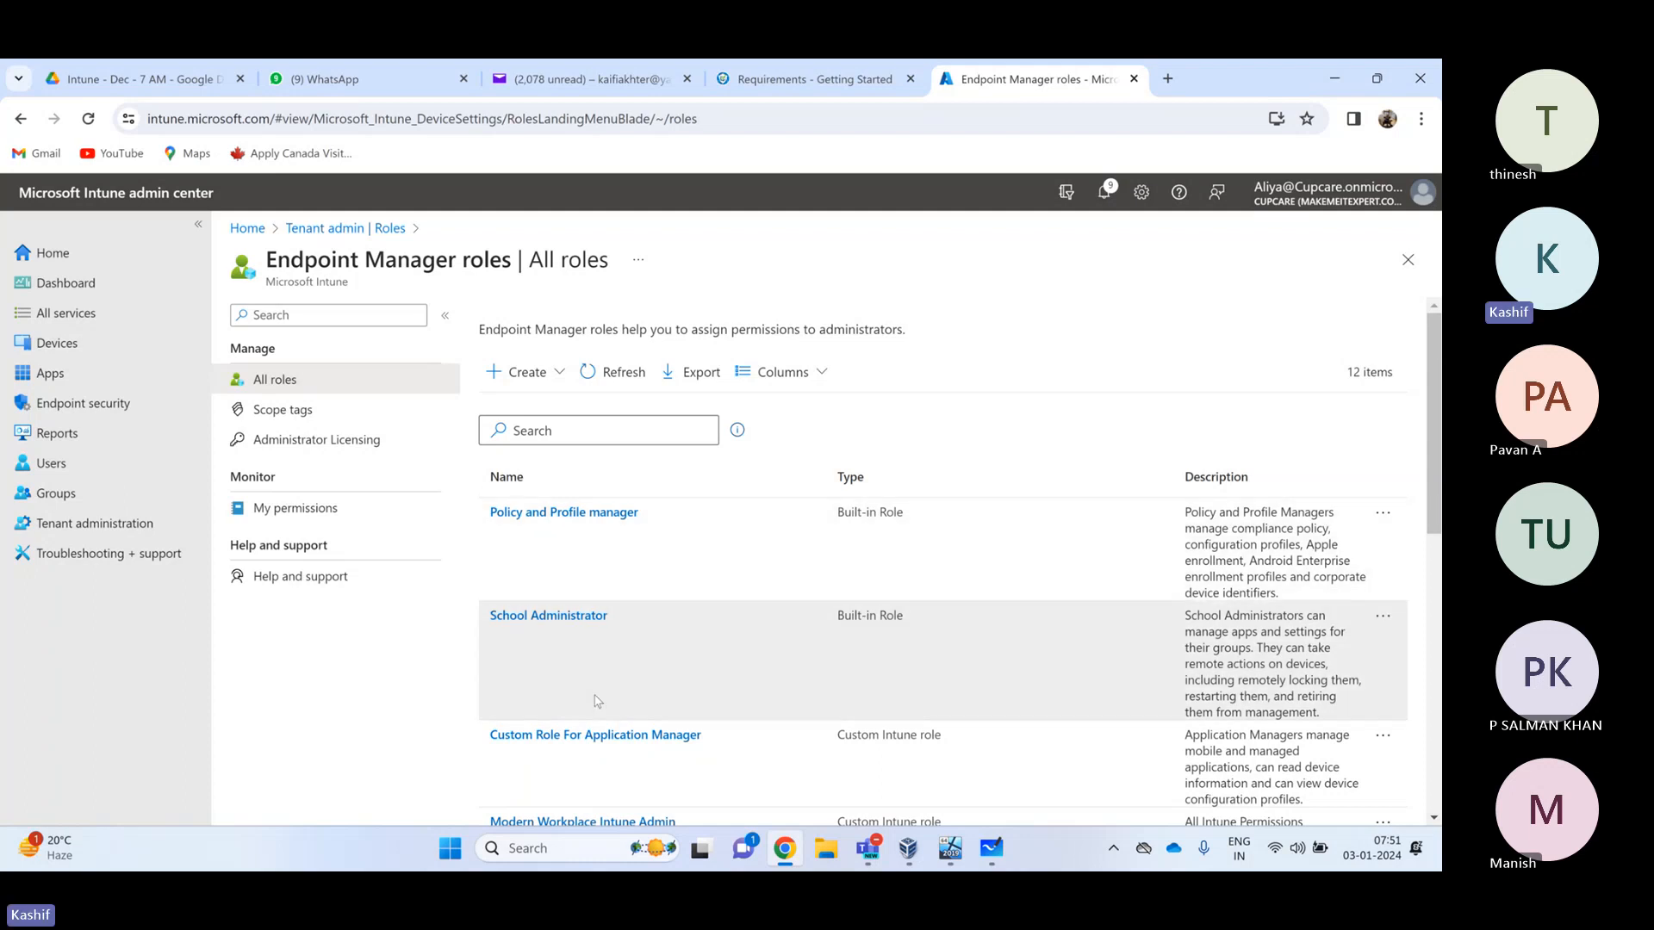
{"action": "left_click", "coordinate": [569, 617]}
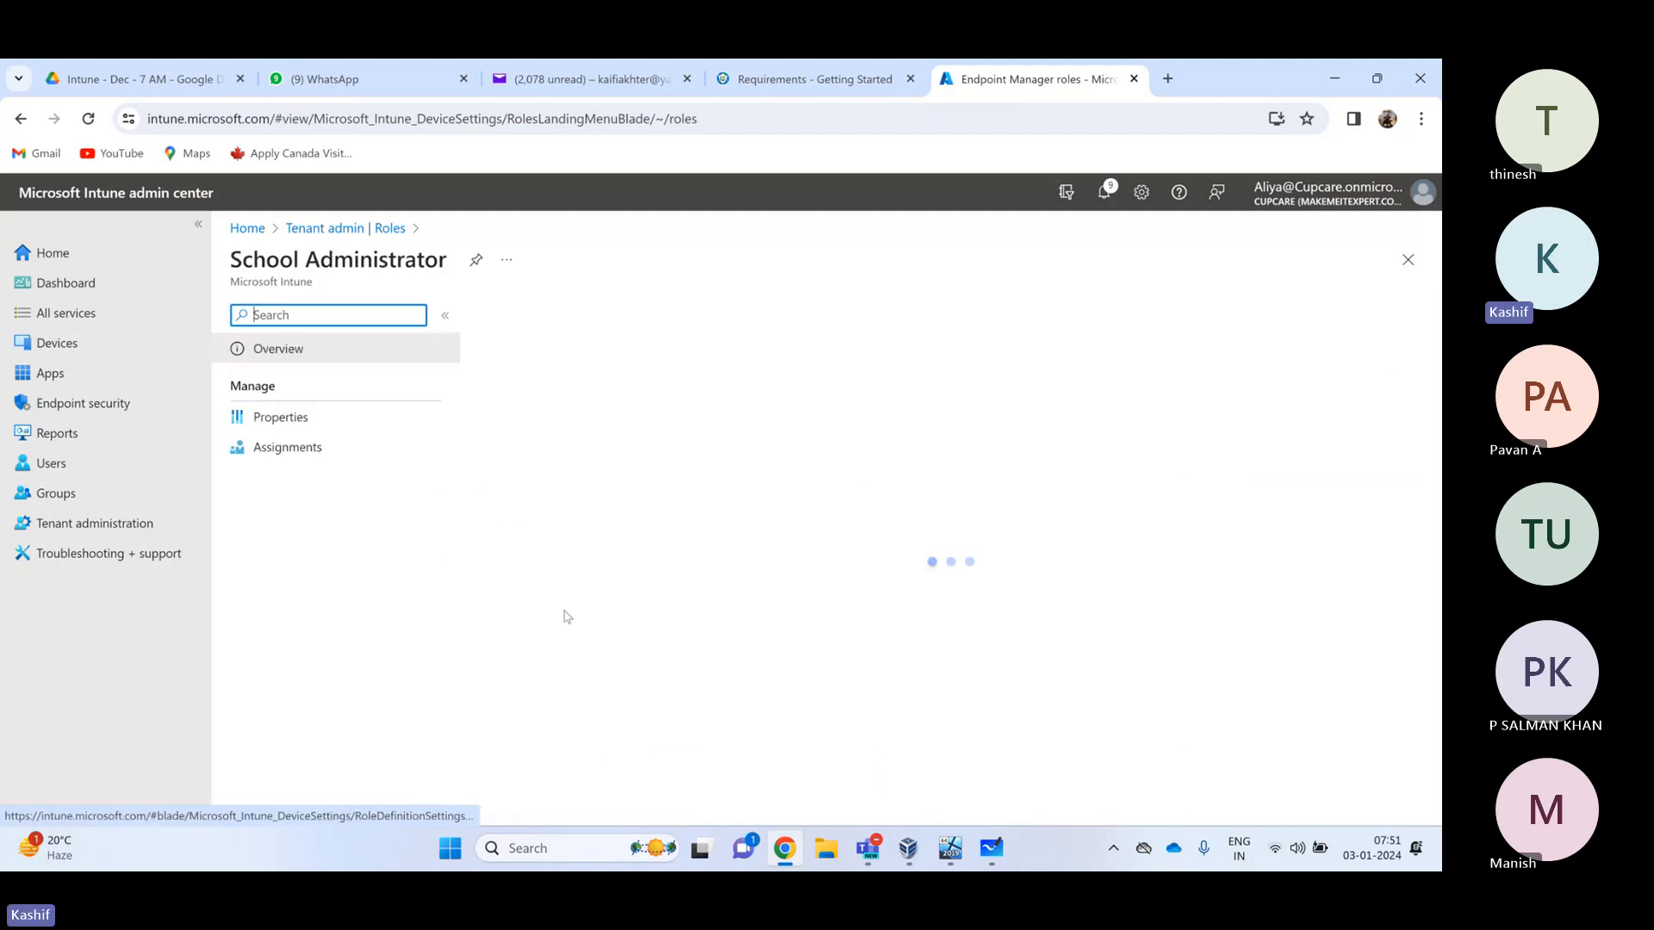
{"action": "left_click", "coordinate": [401, 418]}
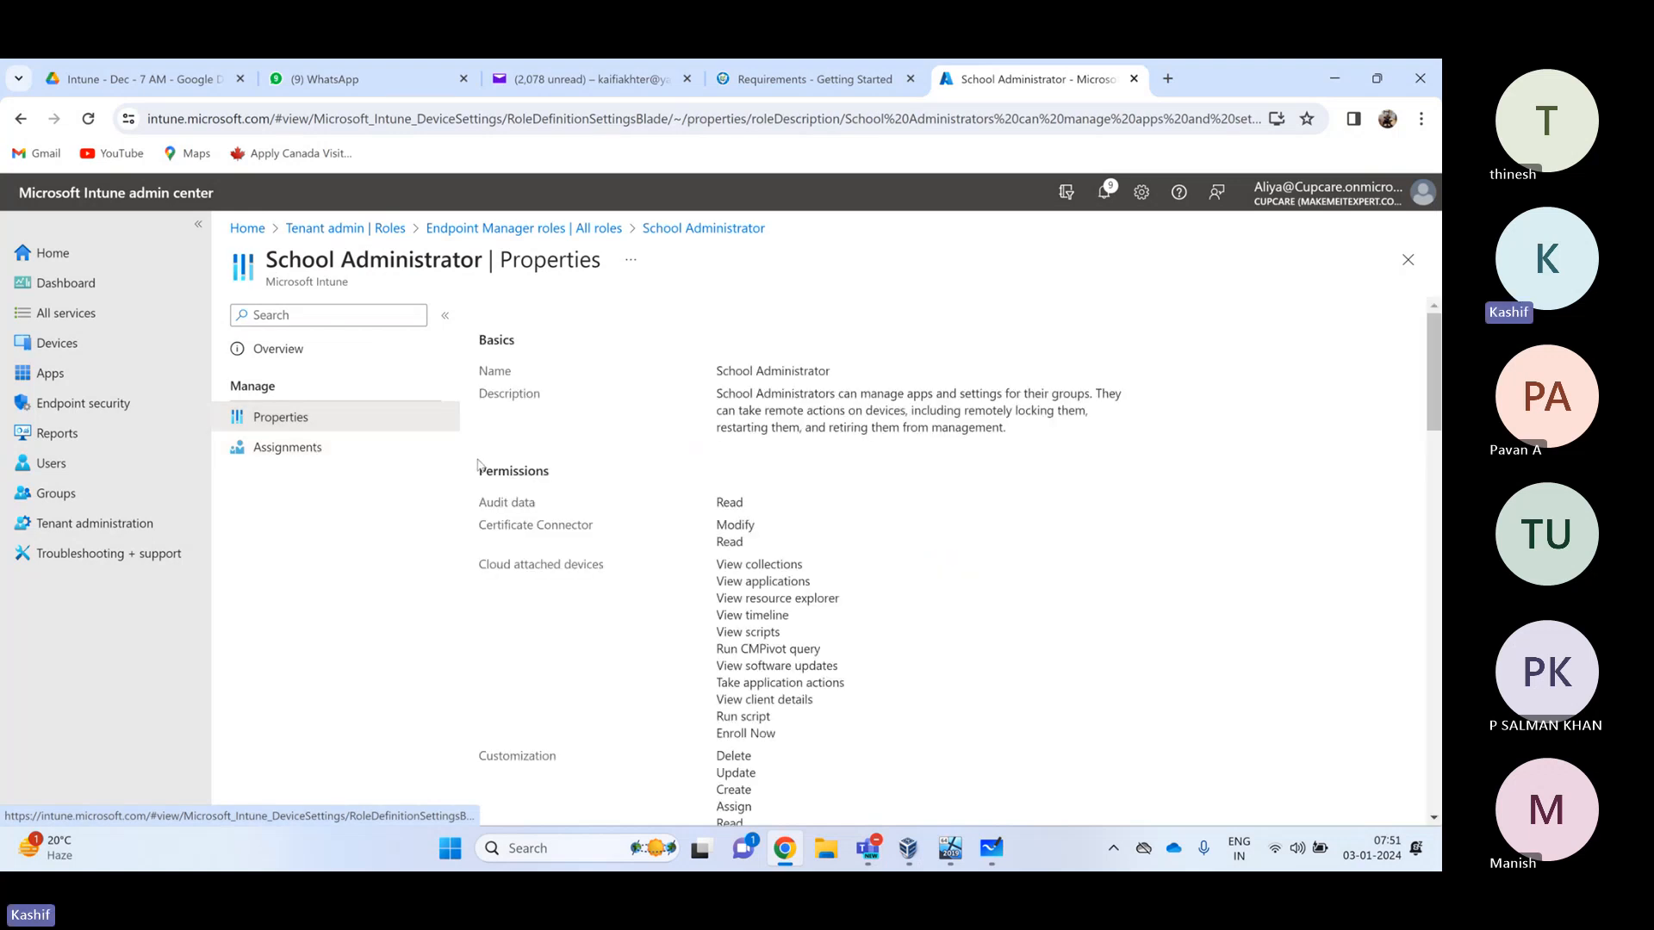
{"action": "scroll", "coordinate": [482, 483], "scroll_direction": "down", "scroll_amount": 15}
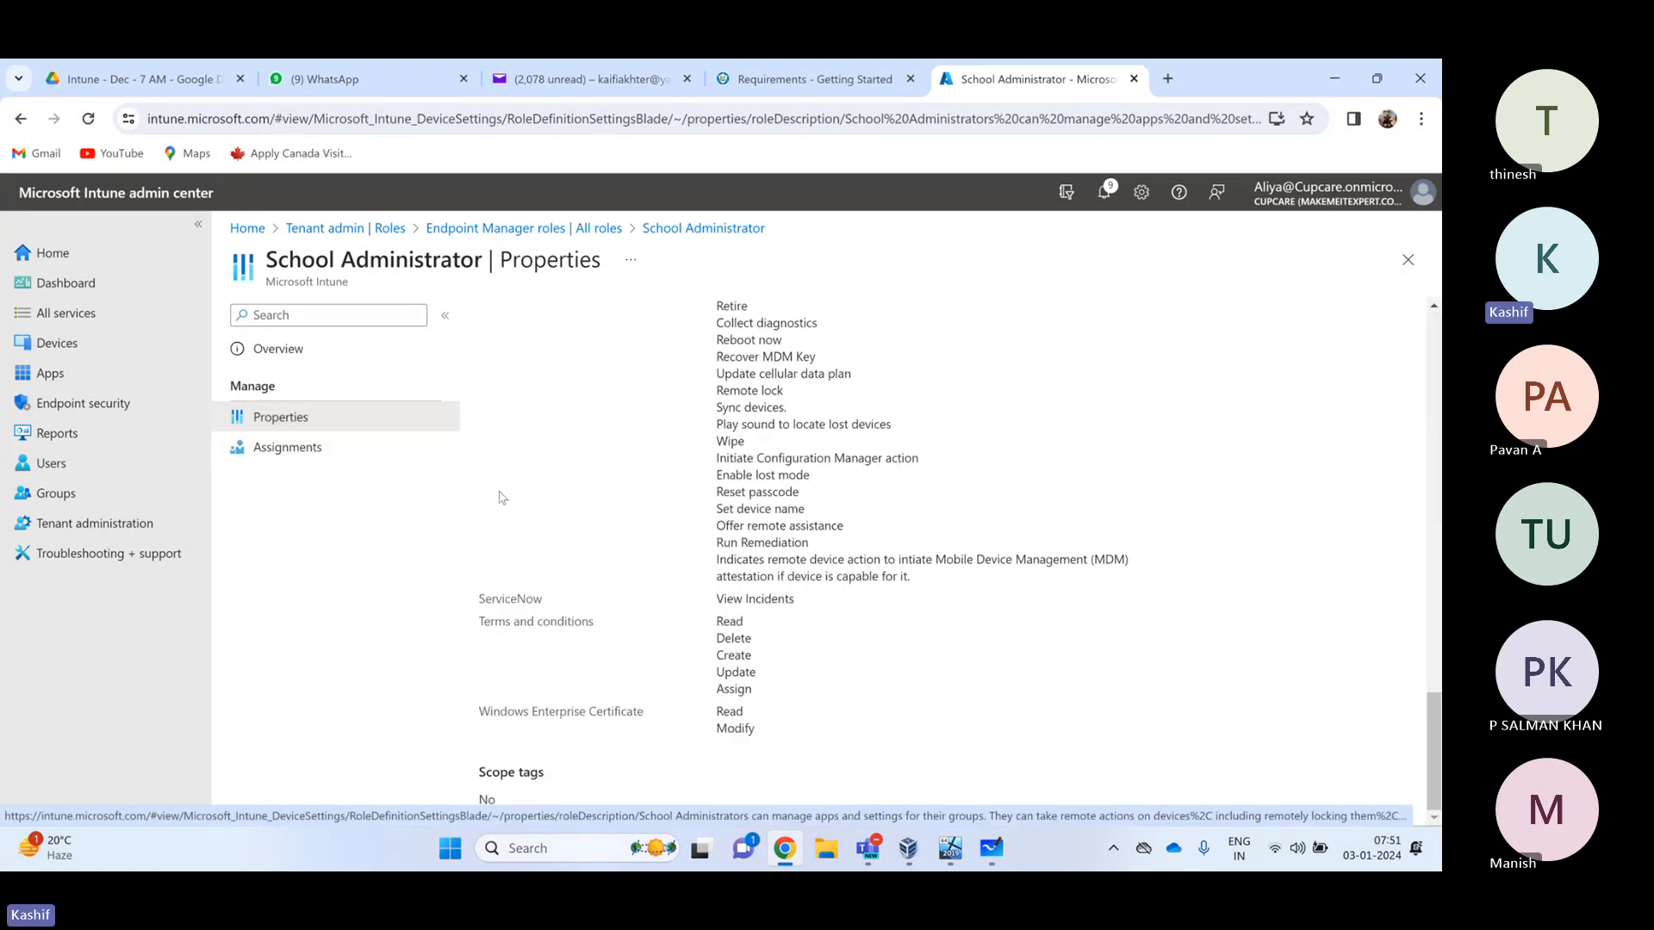
{"action": "scroll", "coordinate": [496, 552], "scroll_direction": "up", "scroll_amount": 10}
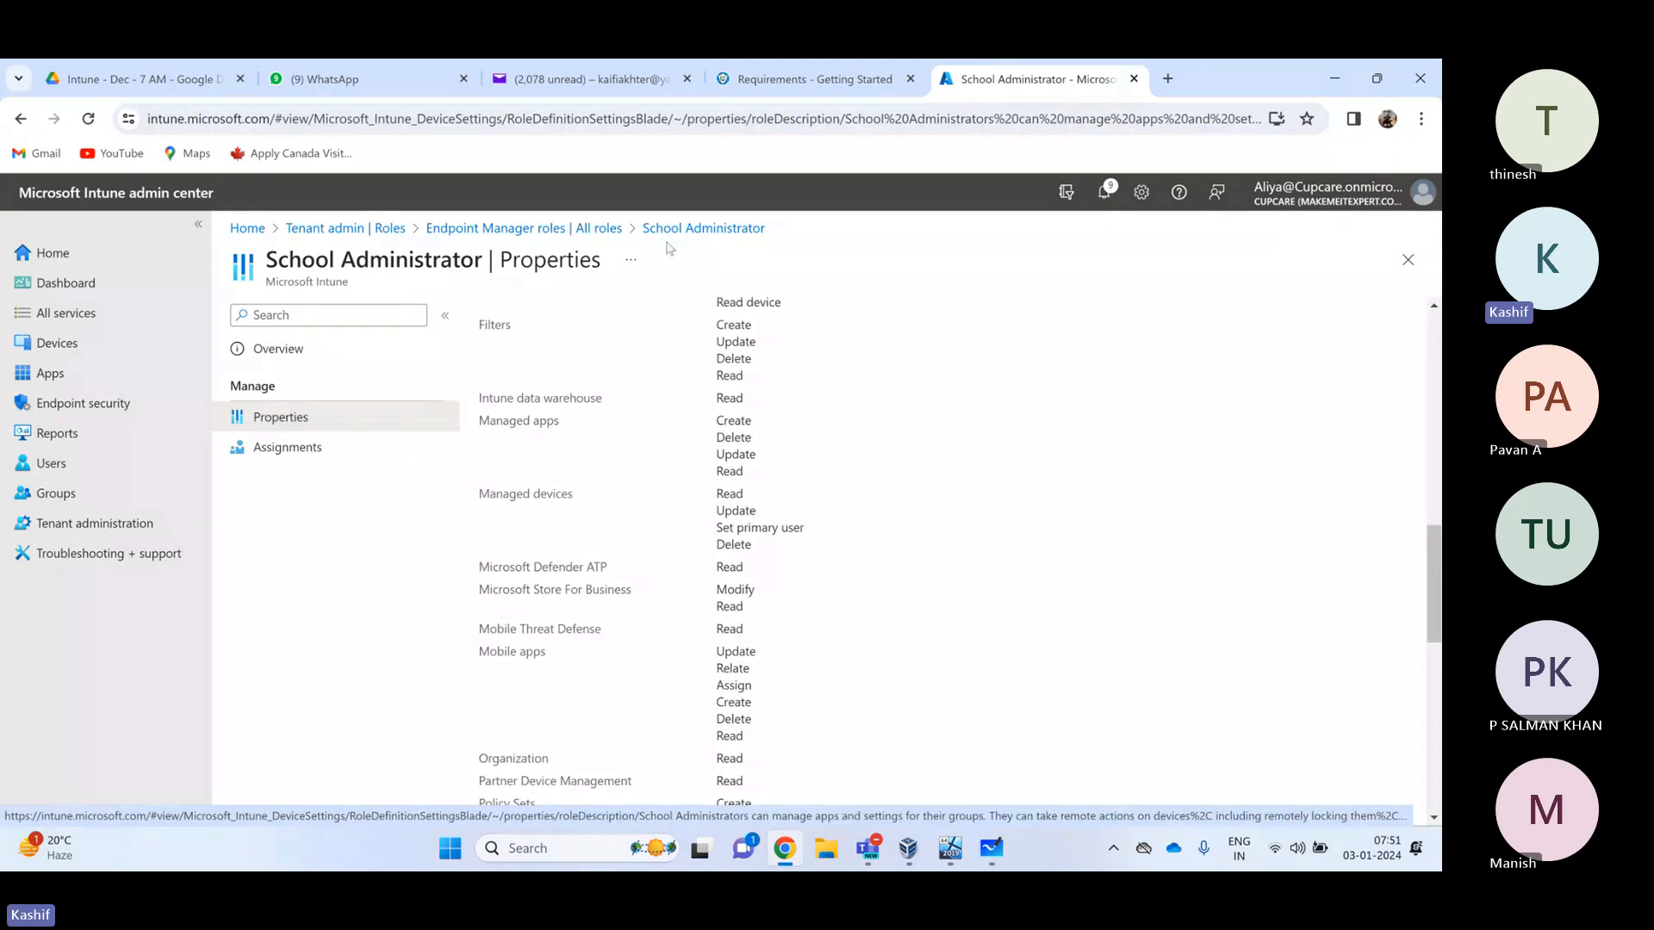
{"action": "left_click", "coordinate": [595, 248]}
Duplicate the Help Desk Operator role with the name "Custom Helpdesk Role For New IT Users" and proceed to its permissions
{"action": "scroll", "coordinate": [775, 554], "scroll_direction": "down", "scroll_amount": 6}
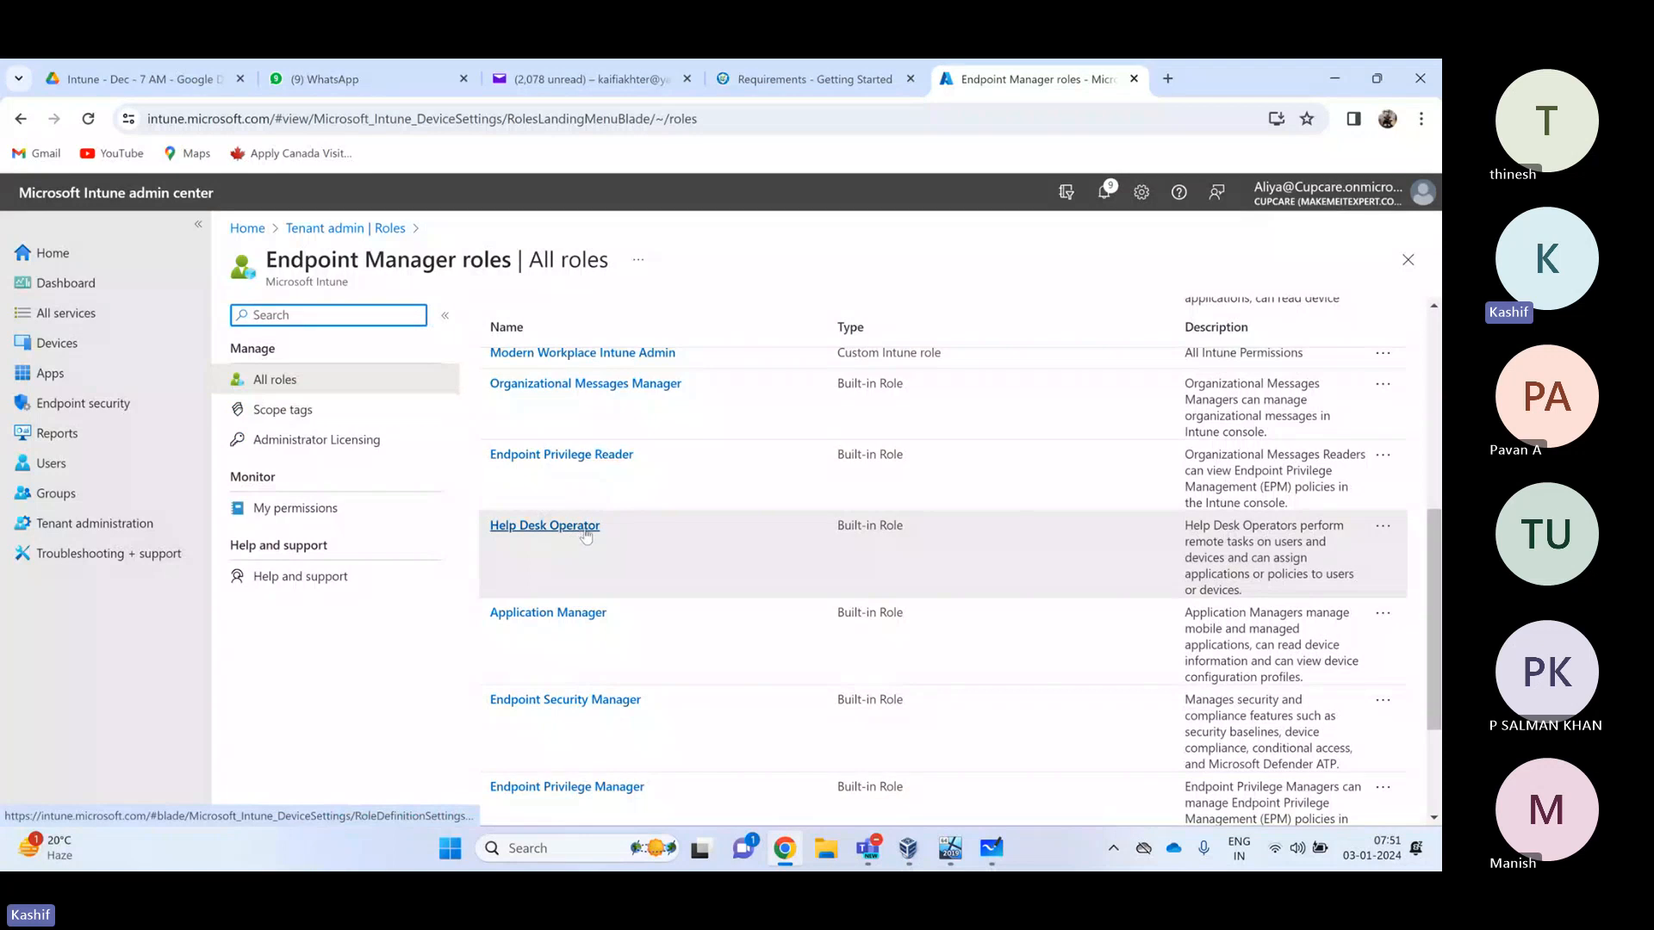
{"action": "left_click", "coordinate": [1382, 527]}
{"action": "left_click", "coordinate": [1326, 562]}
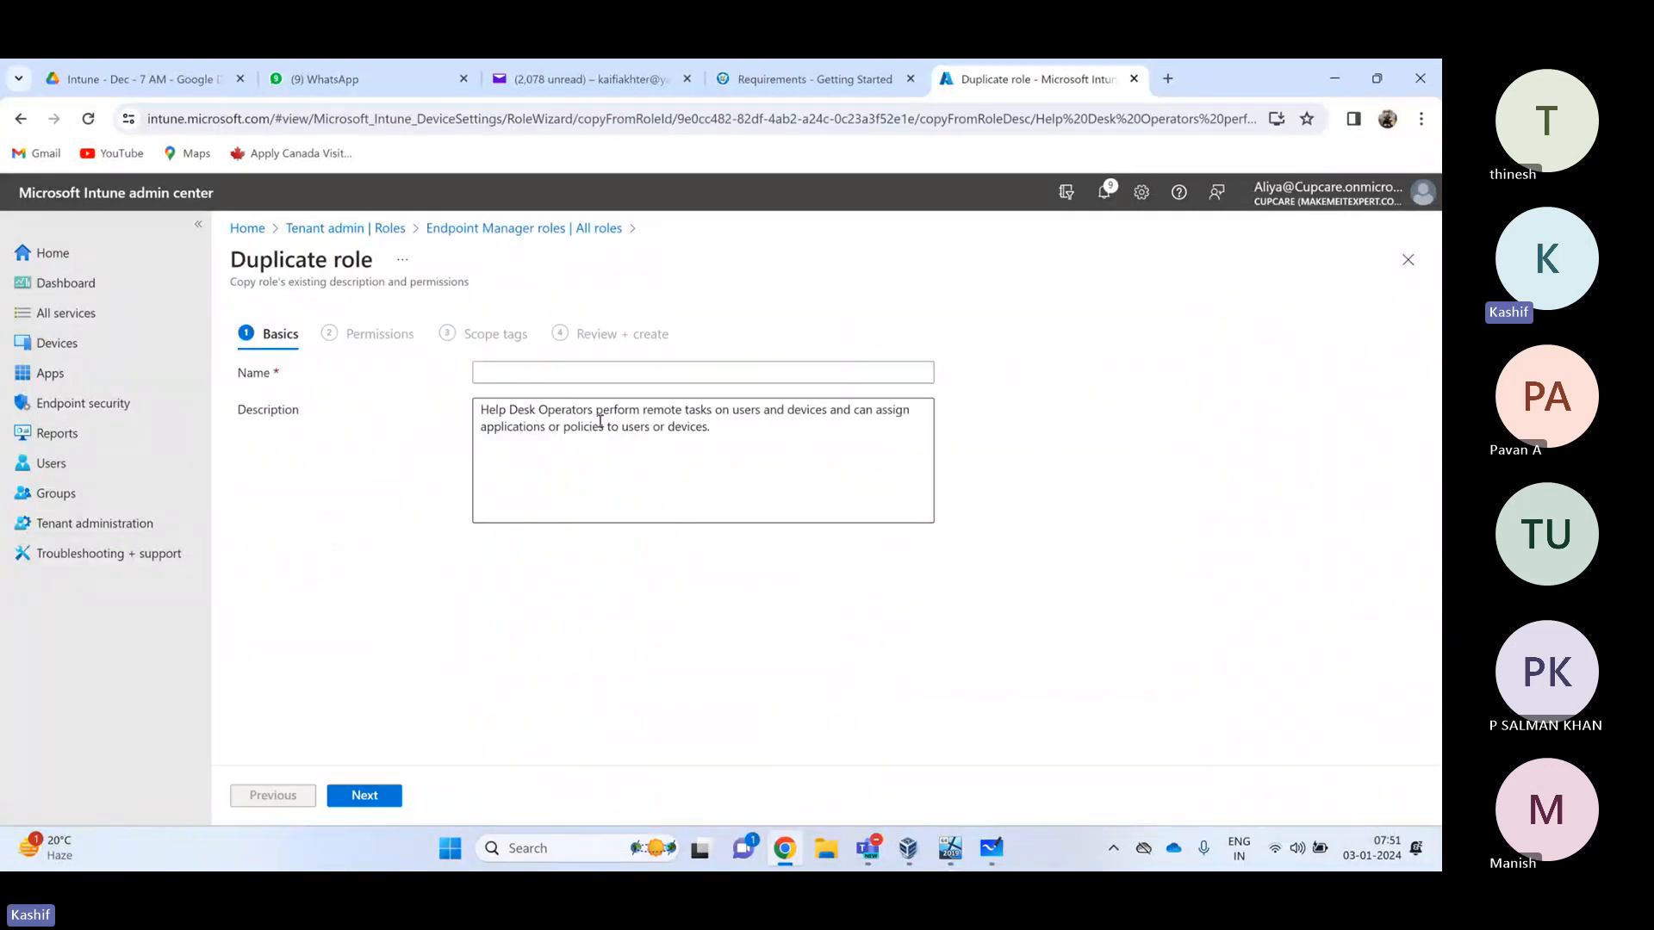
{"action": "left_click", "coordinate": [603, 373]}
{"action": "type", "text": "Helpd"}
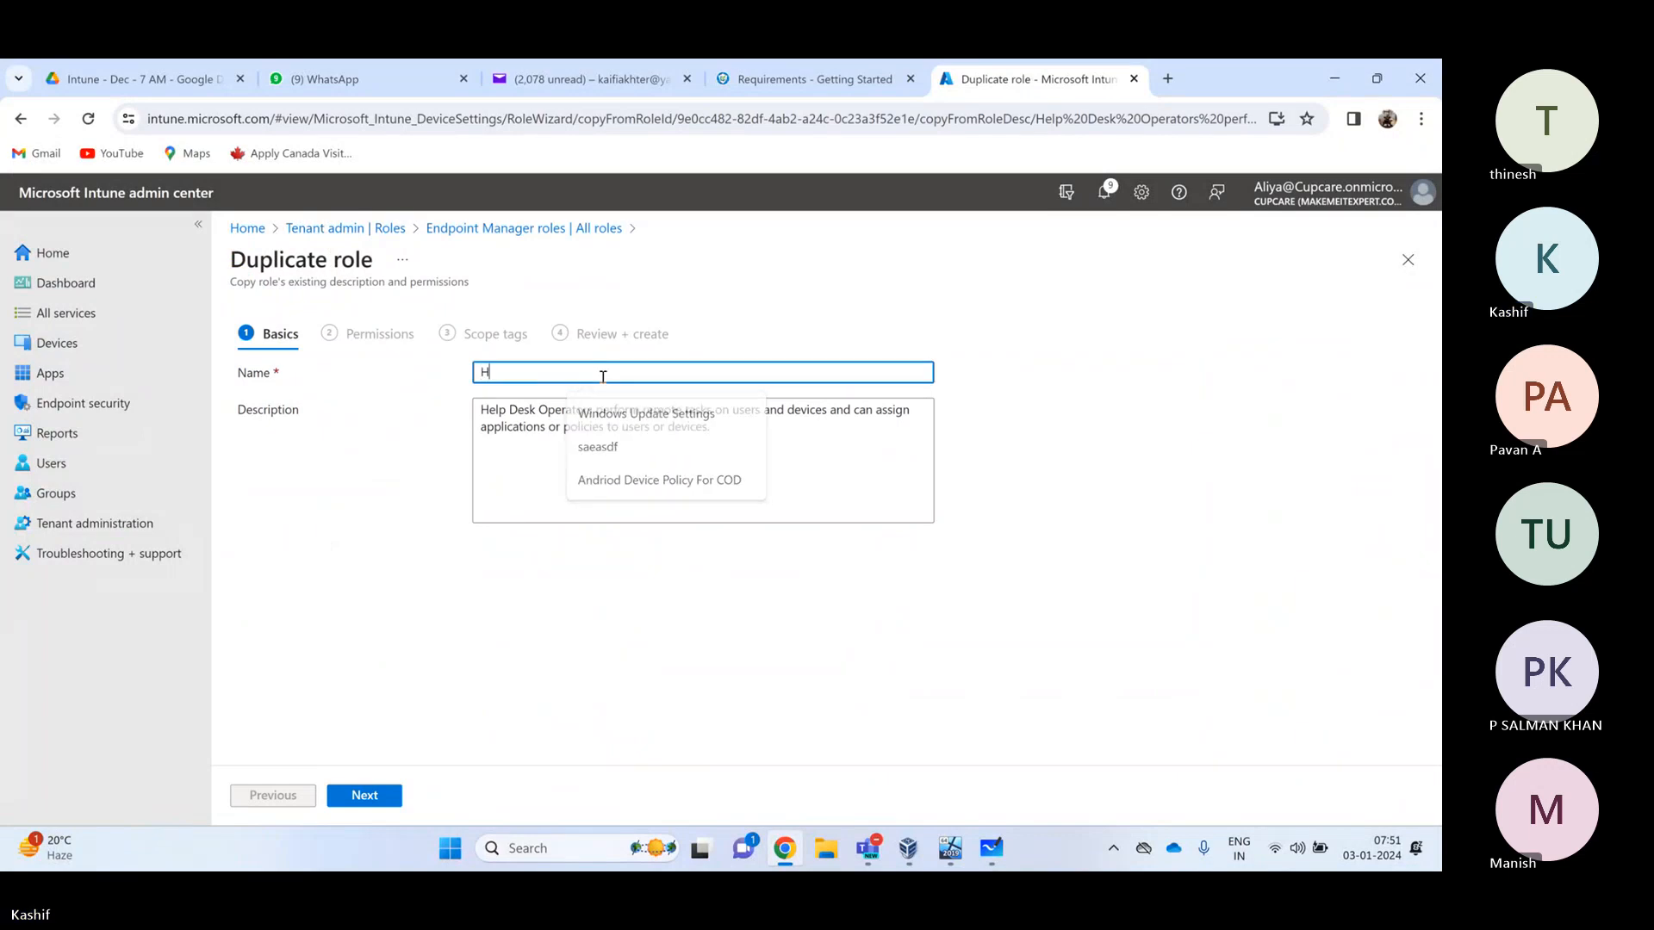
{"action": "key", "text": "BackSpace"}
{"action": "key", "text": "BackSpace"}
{"action": "key", "text": "BackSpace"}
{"action": "key", "text": "BackSpace"}
{"action": "key", "text": "BackSpace"}
{"action": "key", "text": "BackSpace"}
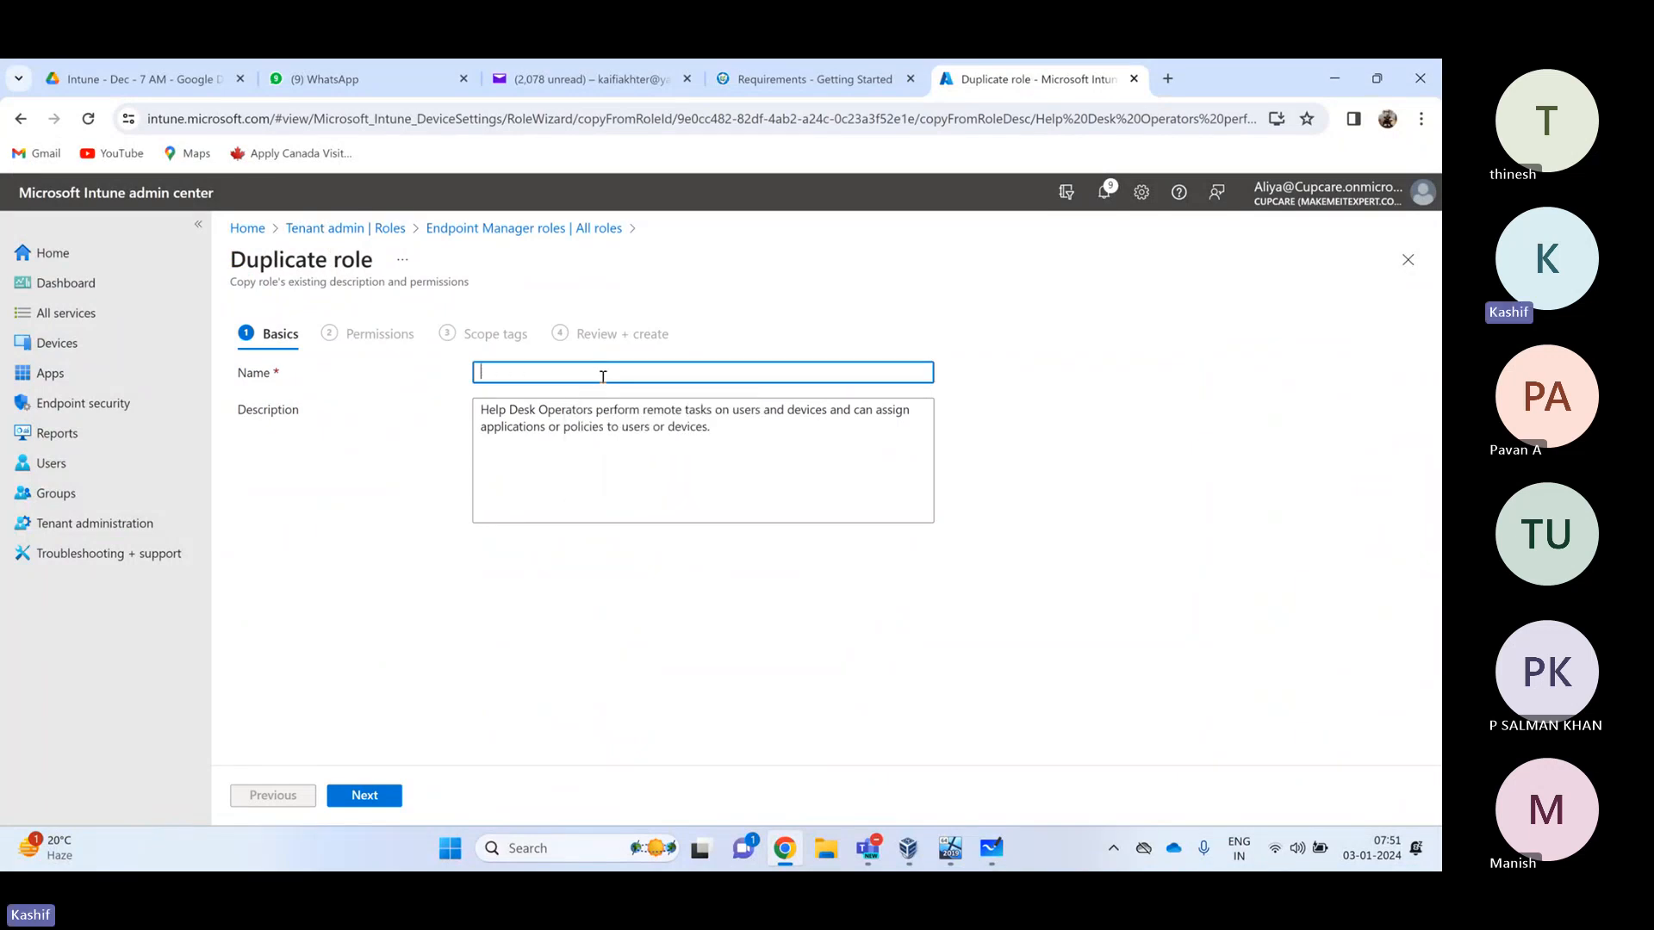
{"action": "type", "text": "Custom Help"}
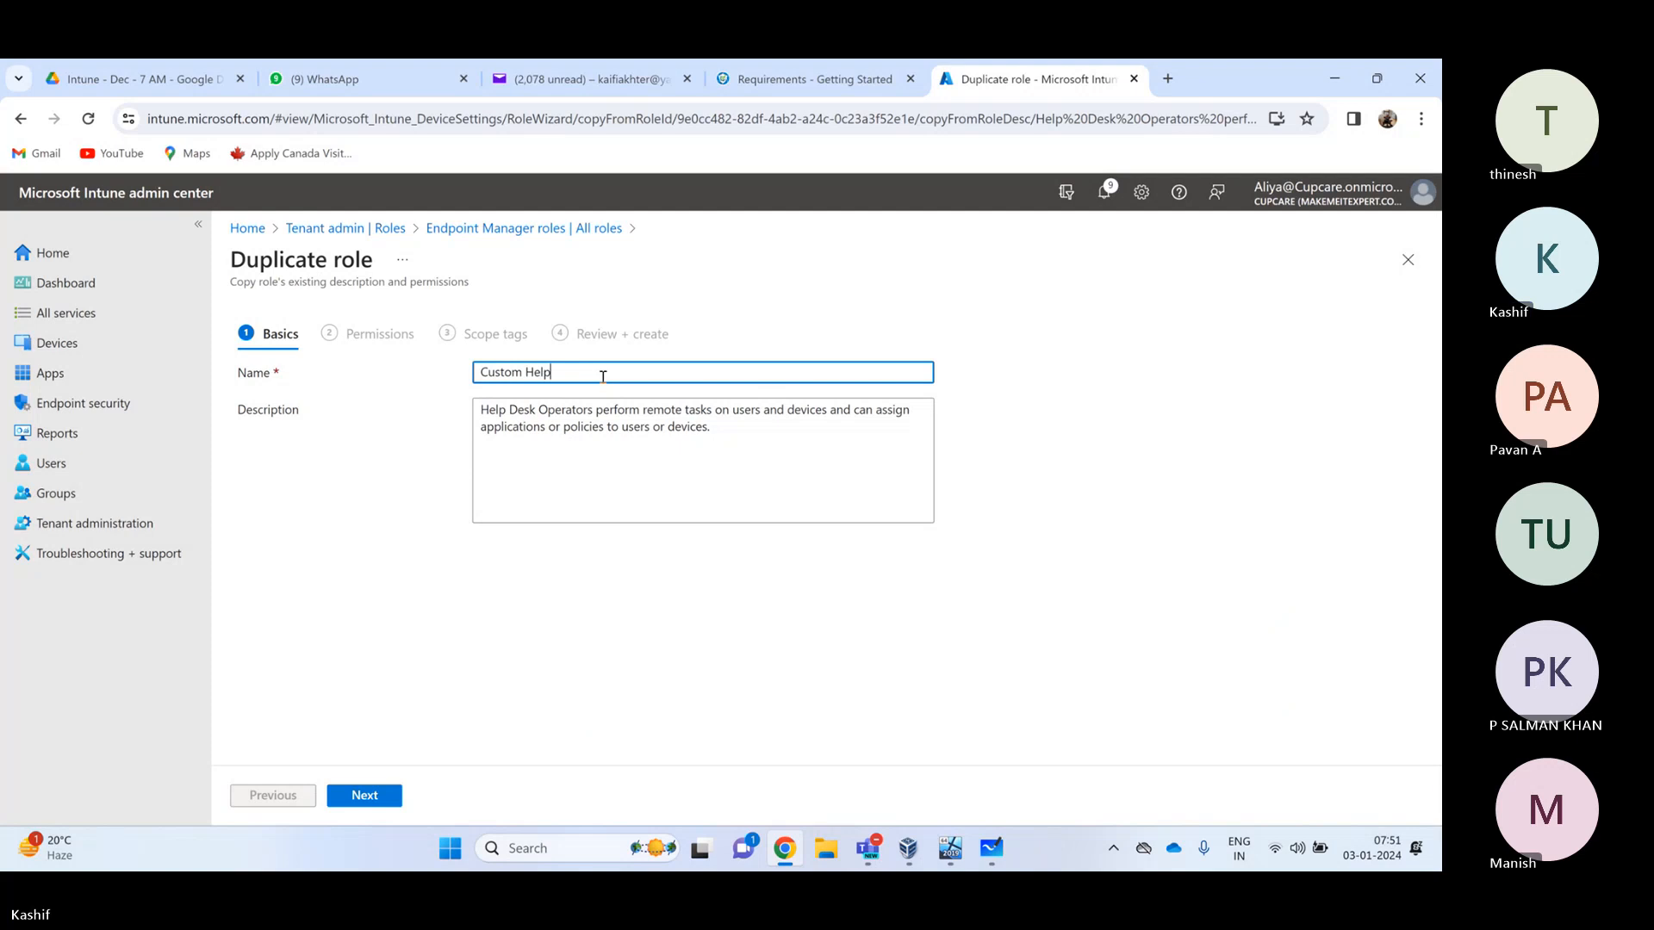
{"action": "type", "text": "desk Role For New IT Users"}
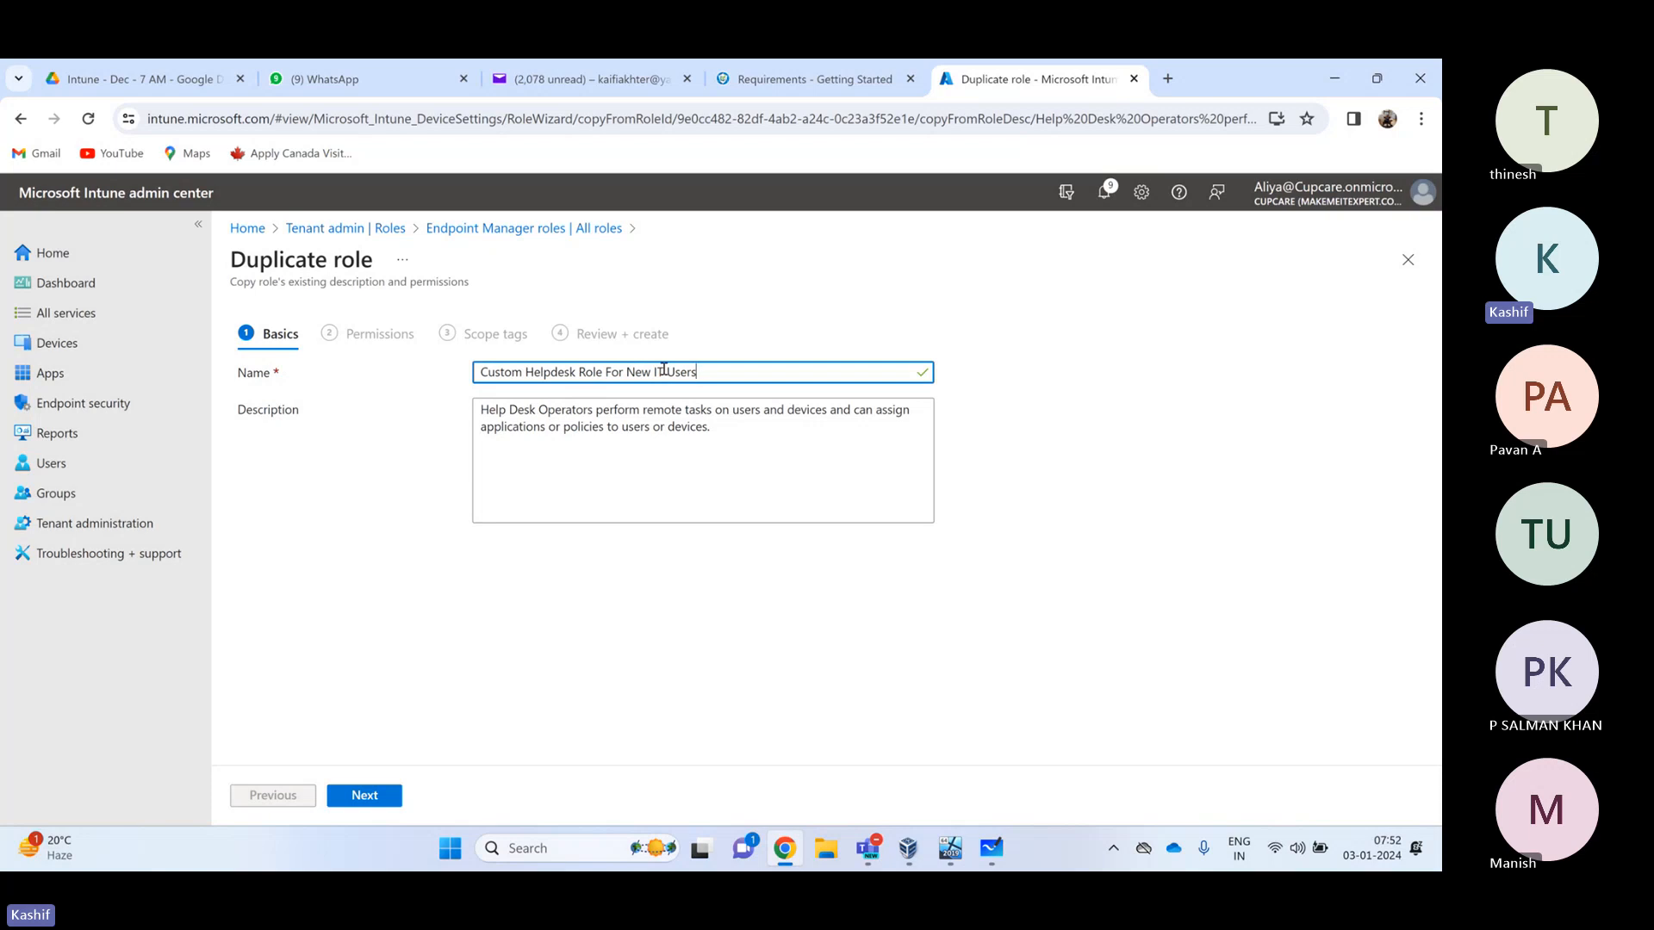
{"action": "left_click", "coordinate": [374, 803]}
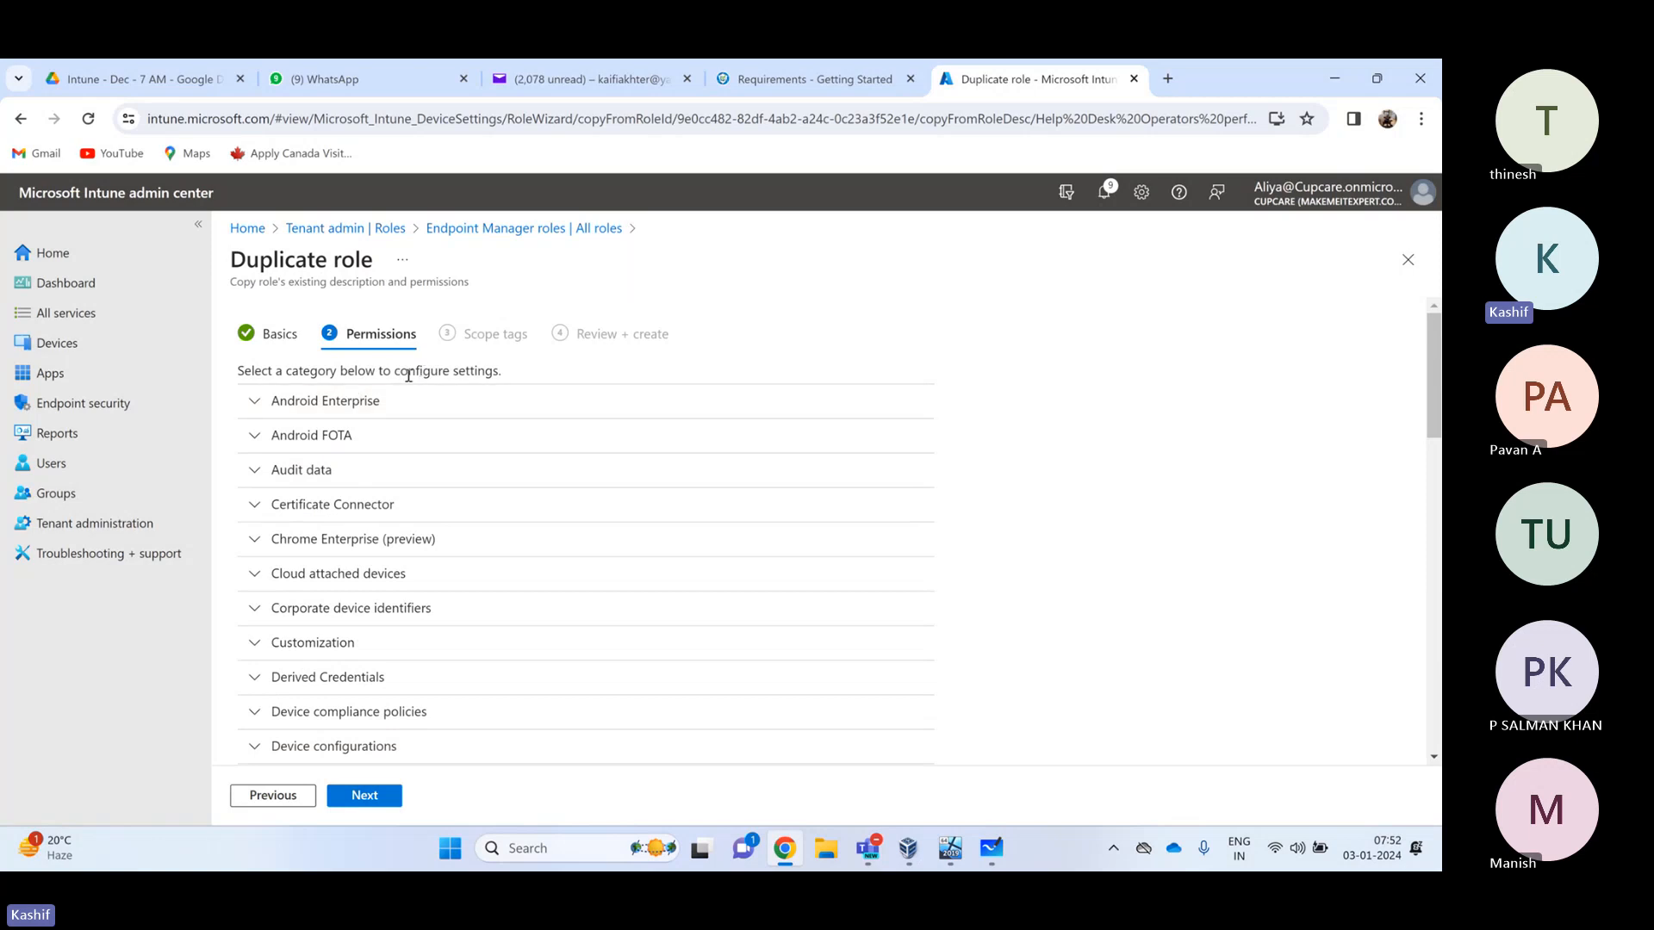
Set the Read permission to No for both Android Enterprise and Android FOTA
{"action": "left_click", "coordinate": [258, 406]}
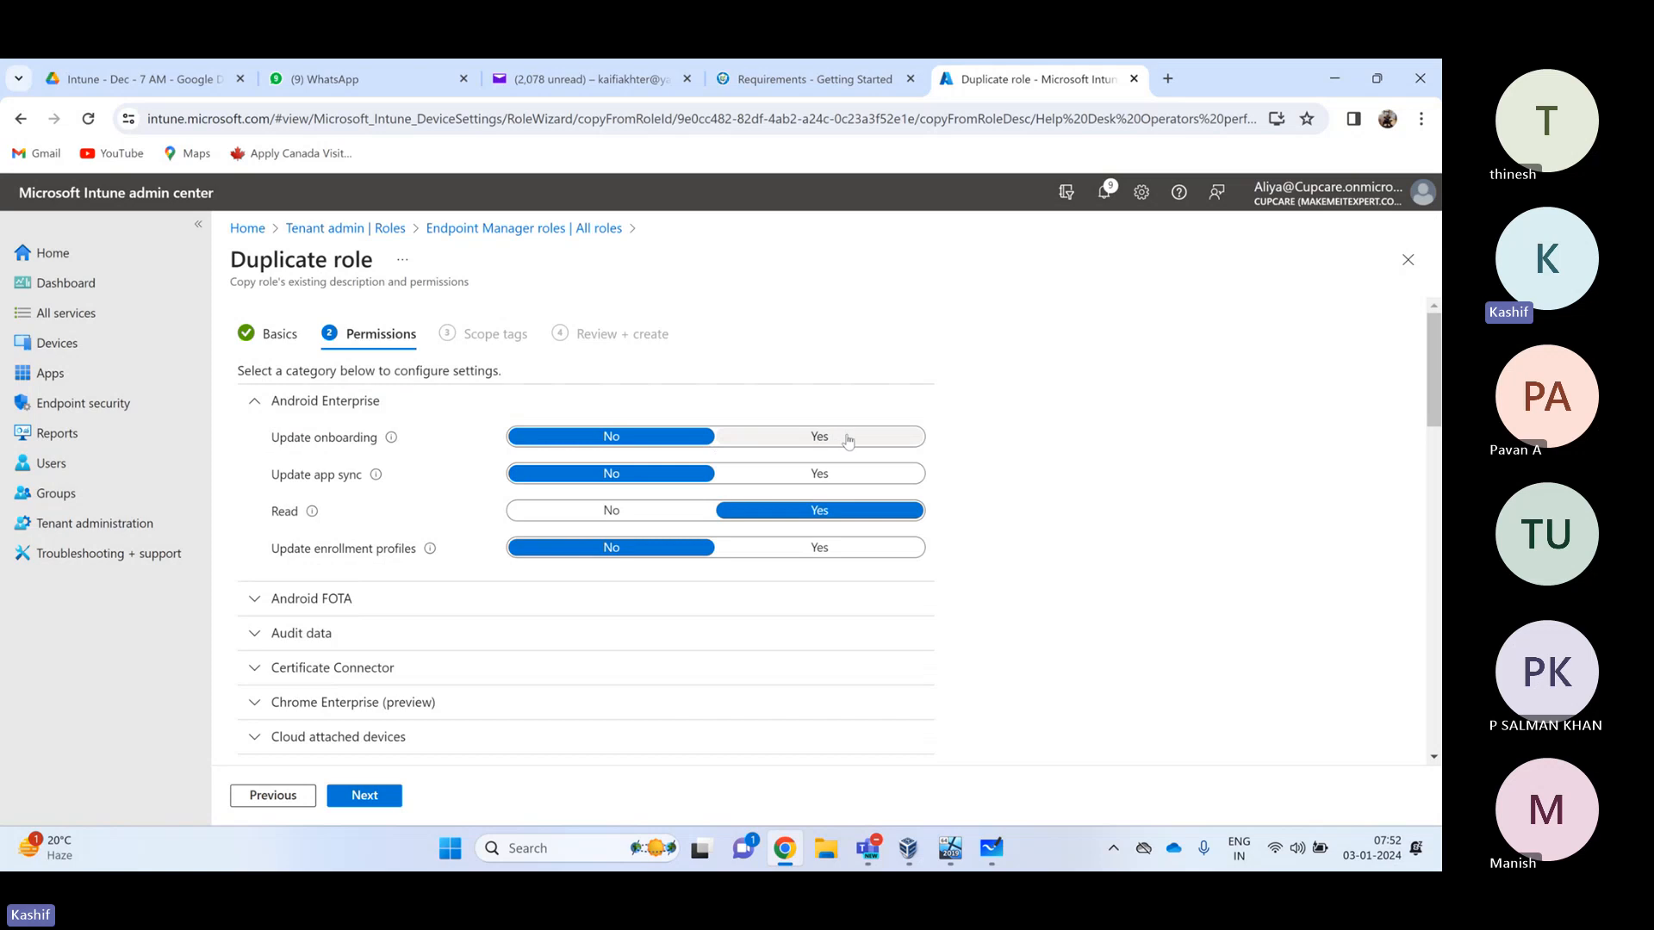
{"action": "left_click", "coordinate": [618, 511]}
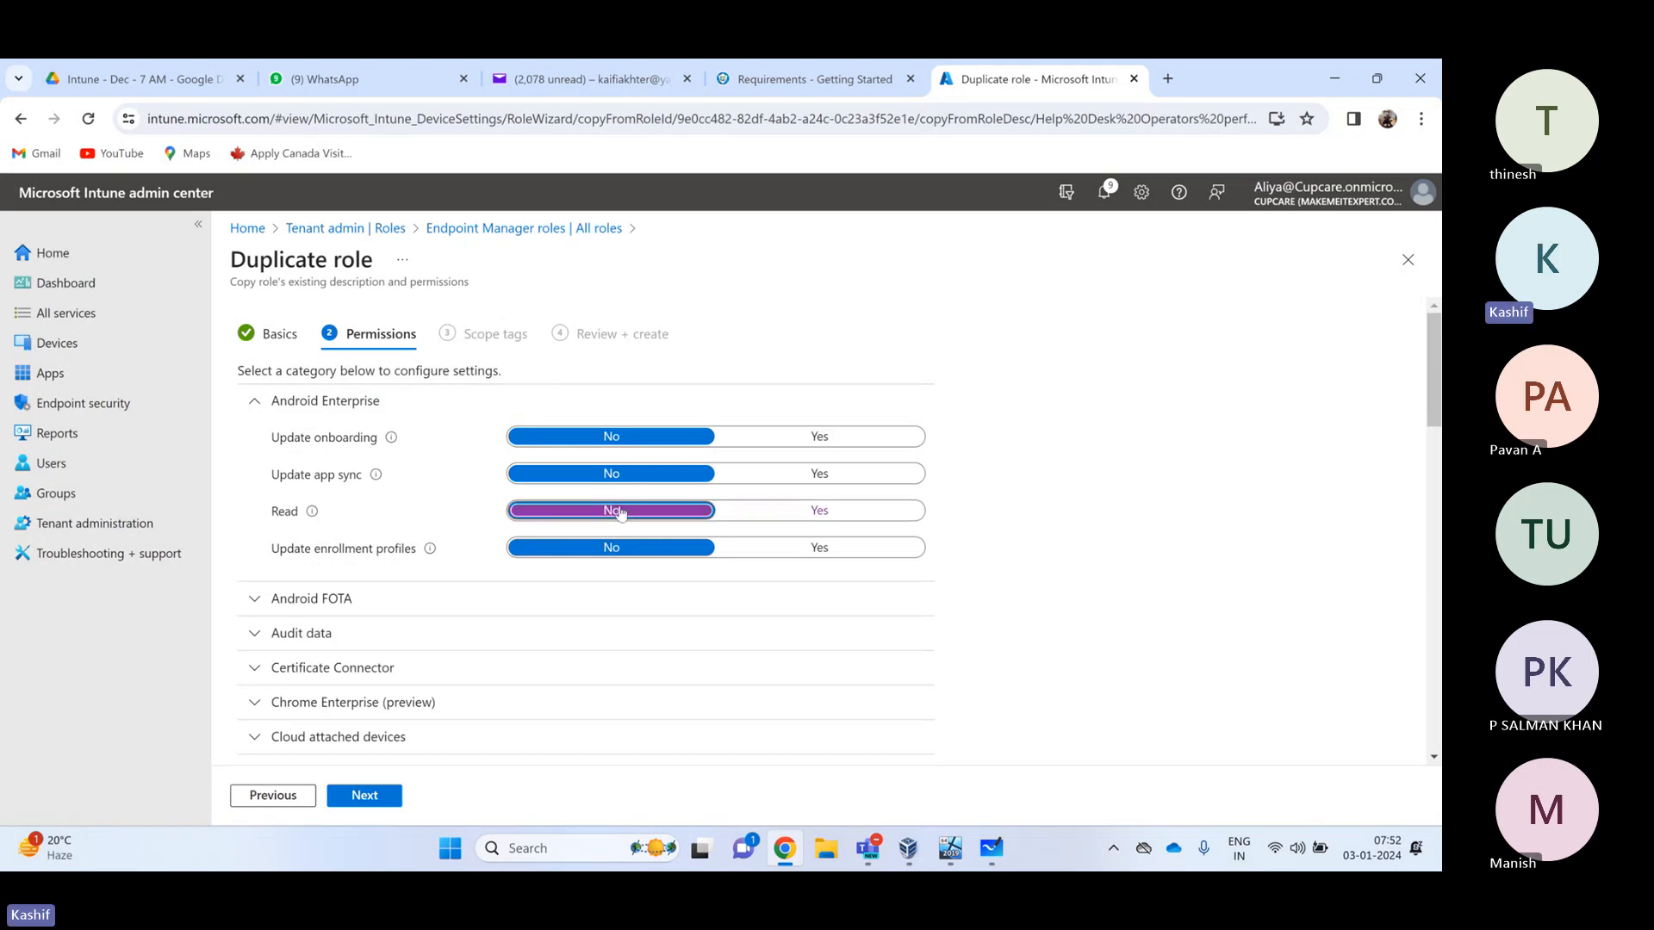
{"action": "left_click", "coordinate": [247, 403]}
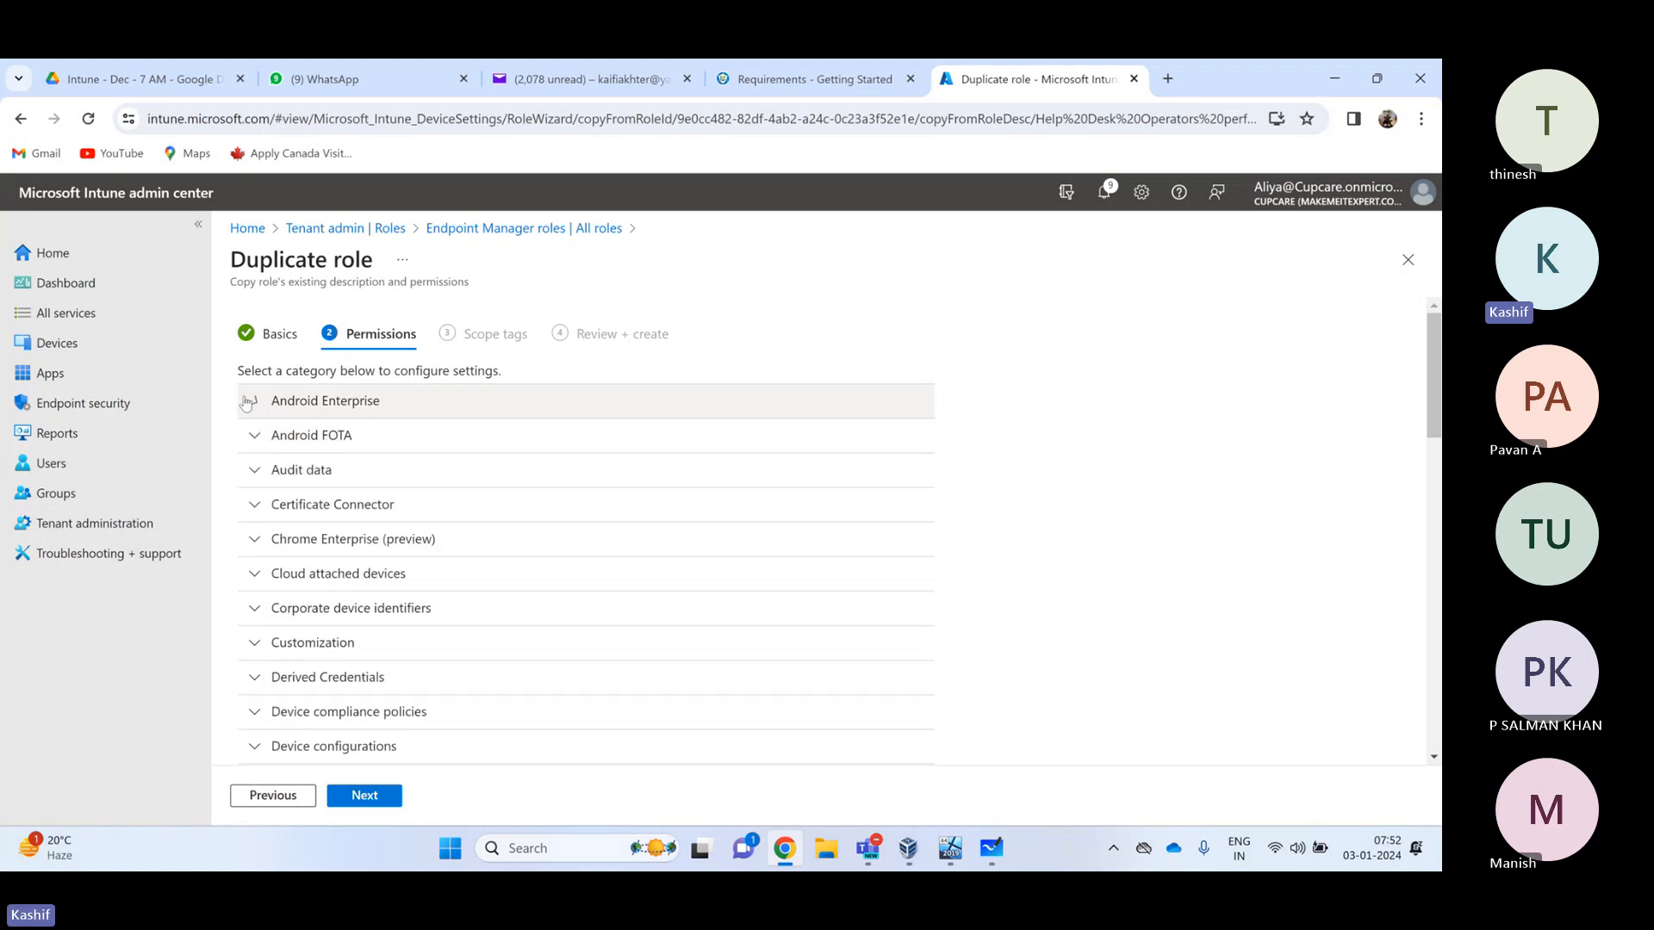
{"action": "left_click", "coordinate": [256, 435]}
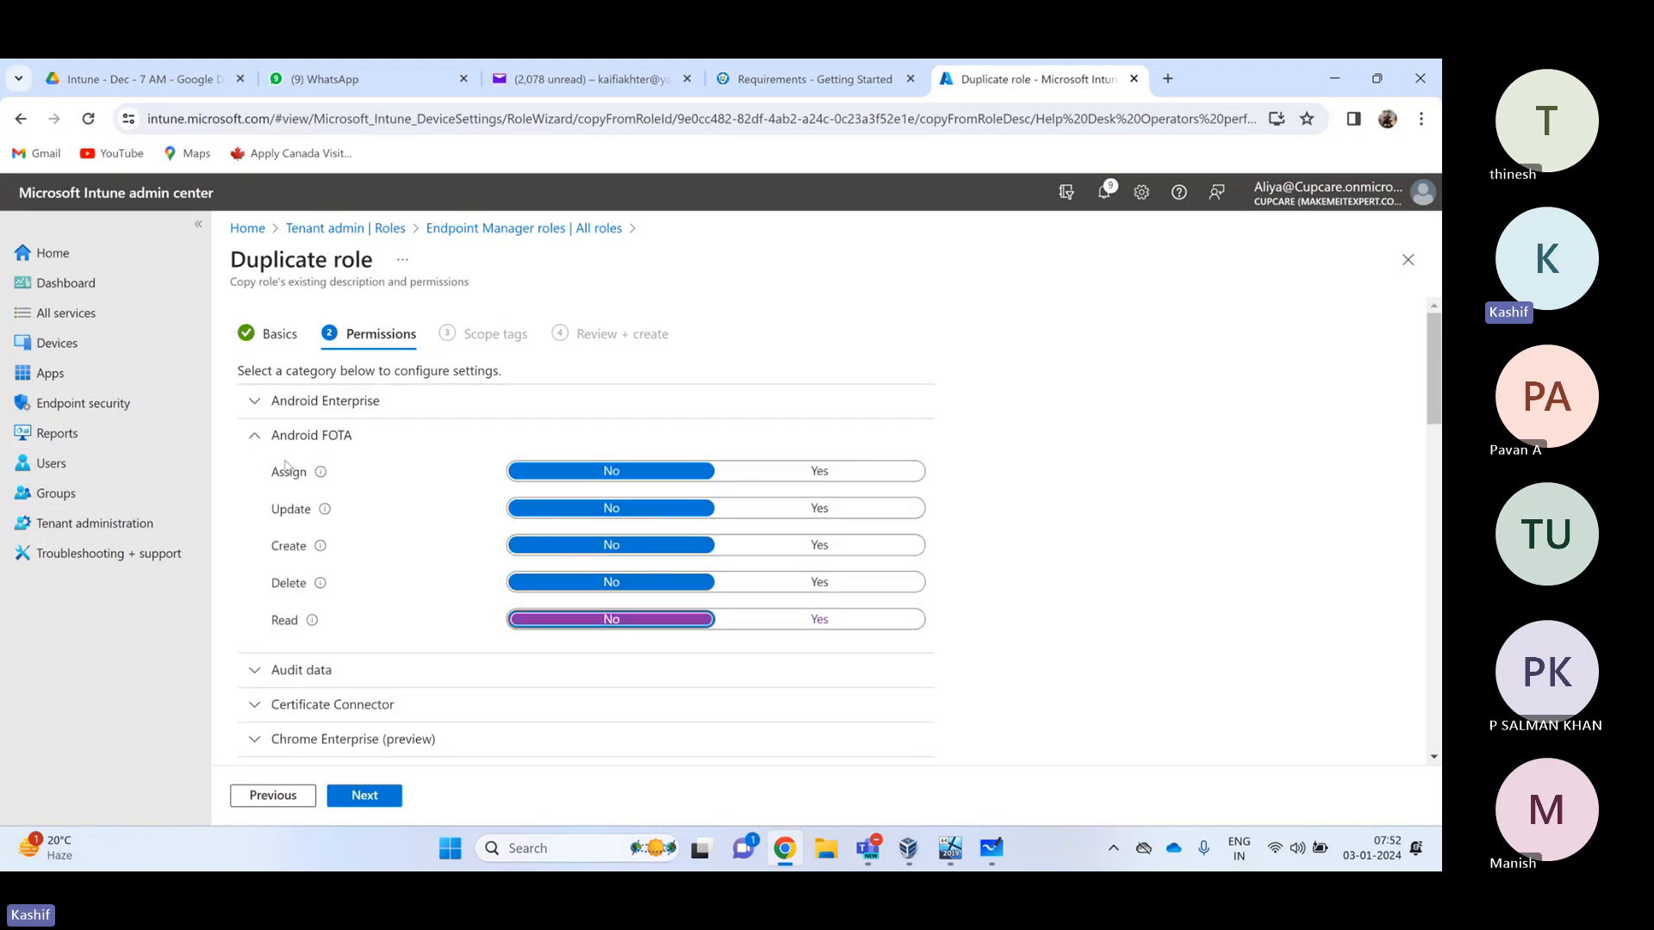
{"action": "left_click", "coordinate": [254, 435]}
Review the Audit data, Certificate Connector and Chrome Enterprise (preview) permissions of the duplicated role
{"action": "left_click", "coordinate": [248, 472]}
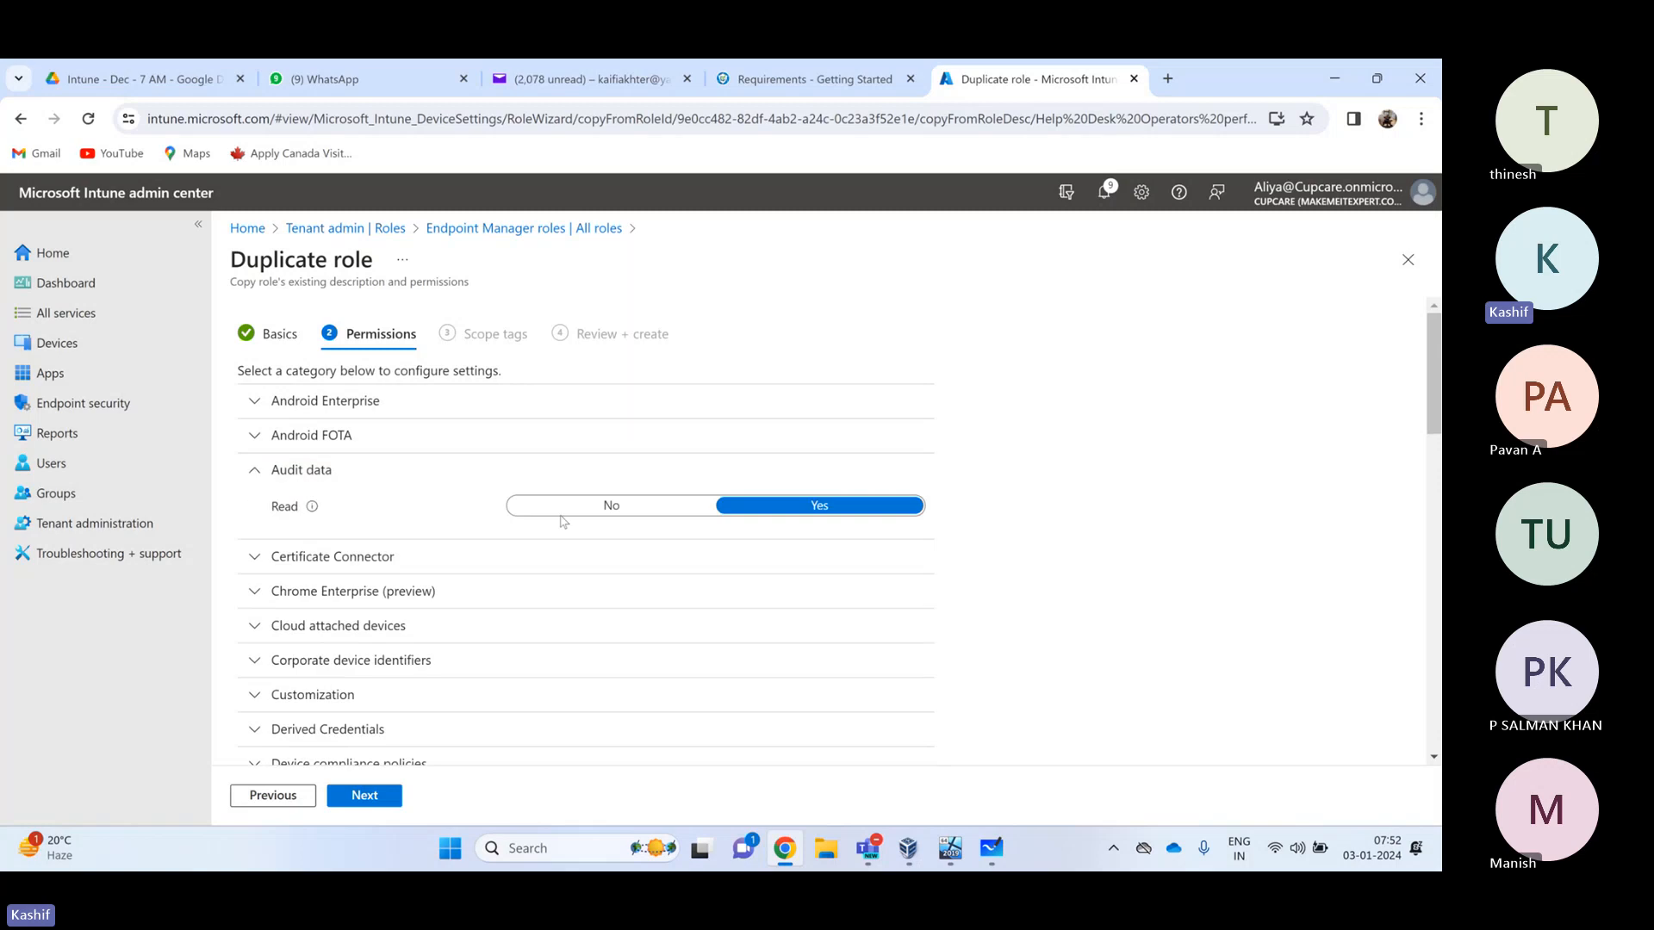
{"action": "left_click", "coordinate": [254, 472]}
{"action": "scroll", "coordinate": [256, 523], "scroll_direction": "down", "scroll_amount": 1}
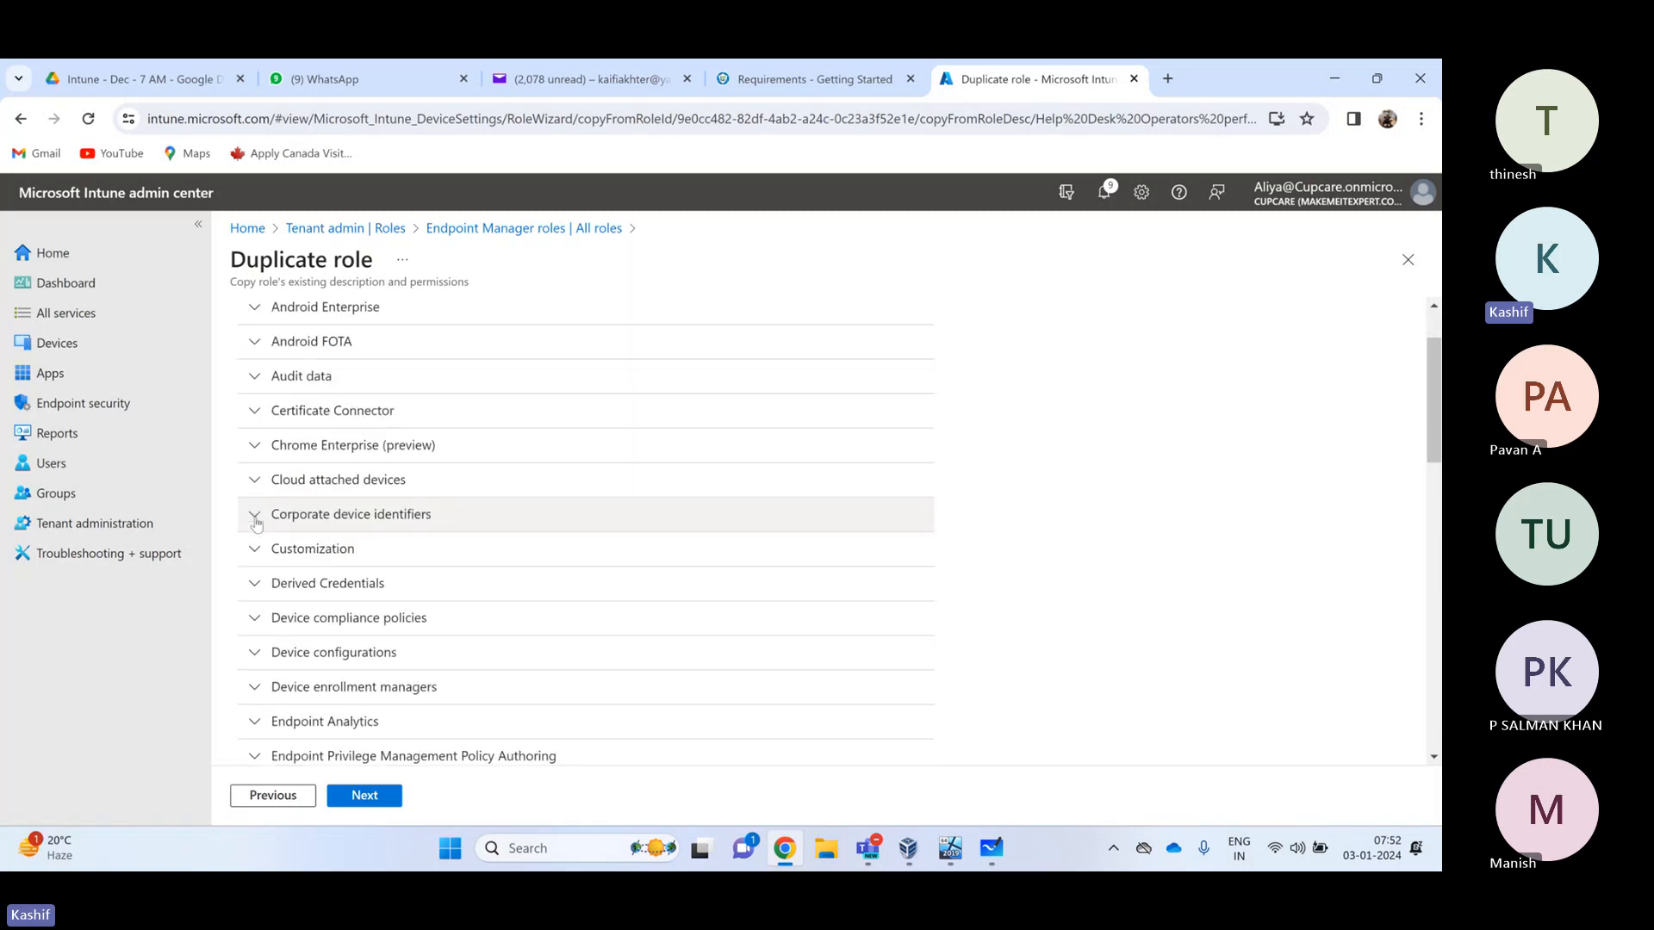
{"action": "left_click", "coordinate": [254, 411]}
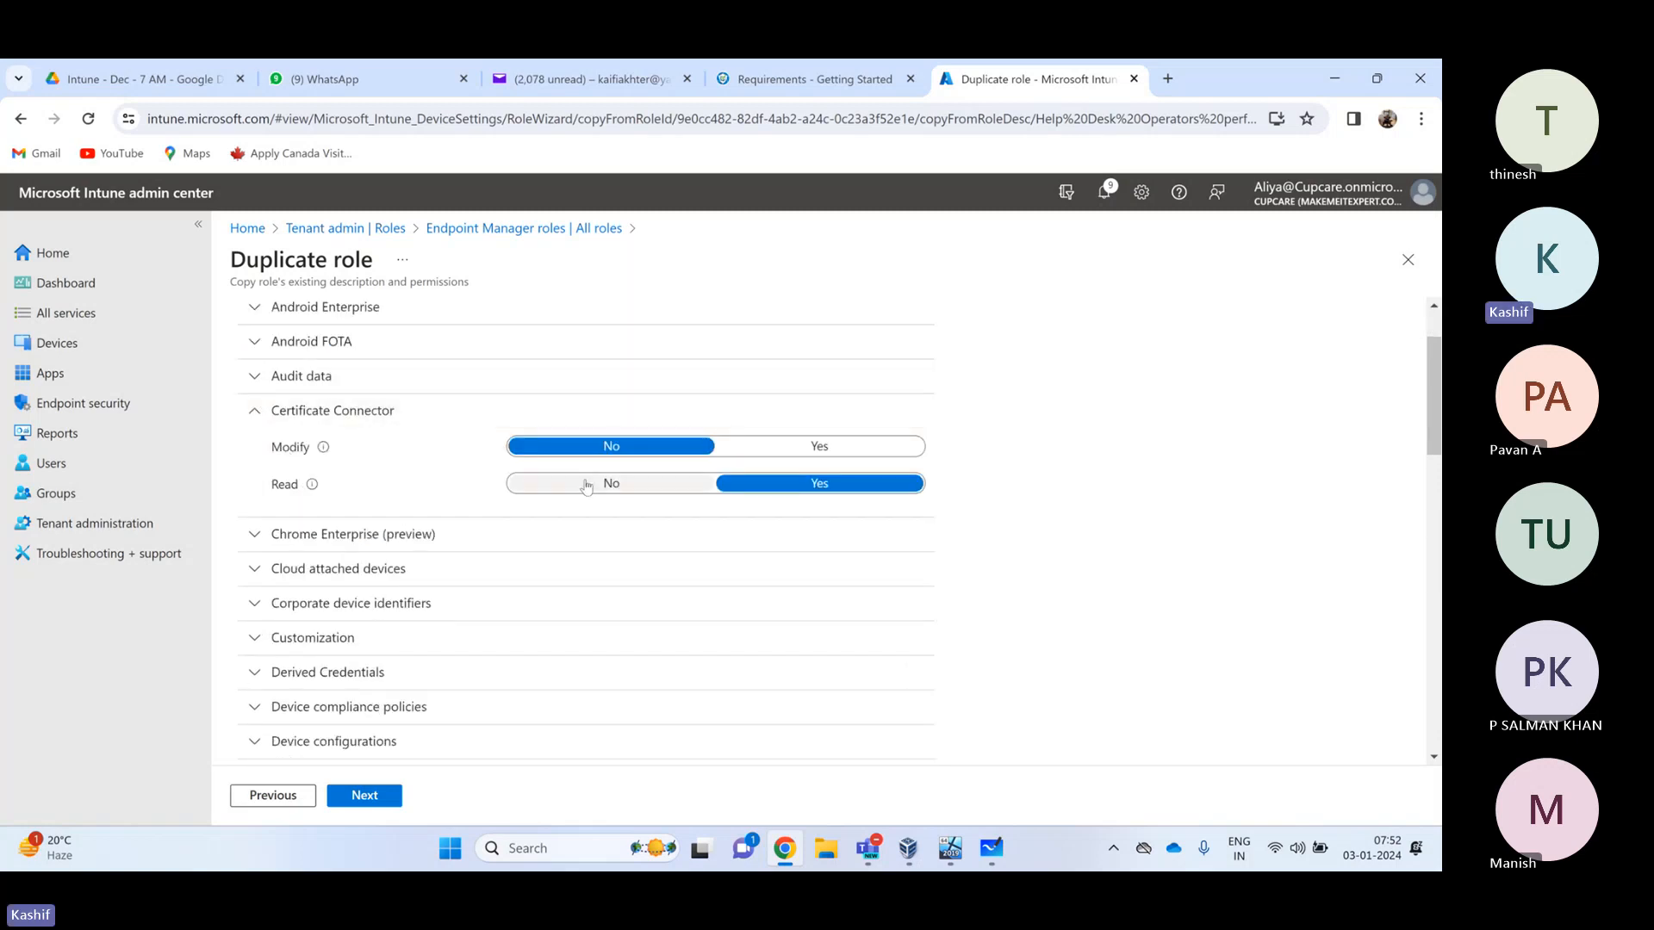
{"action": "left_click", "coordinate": [254, 410]}
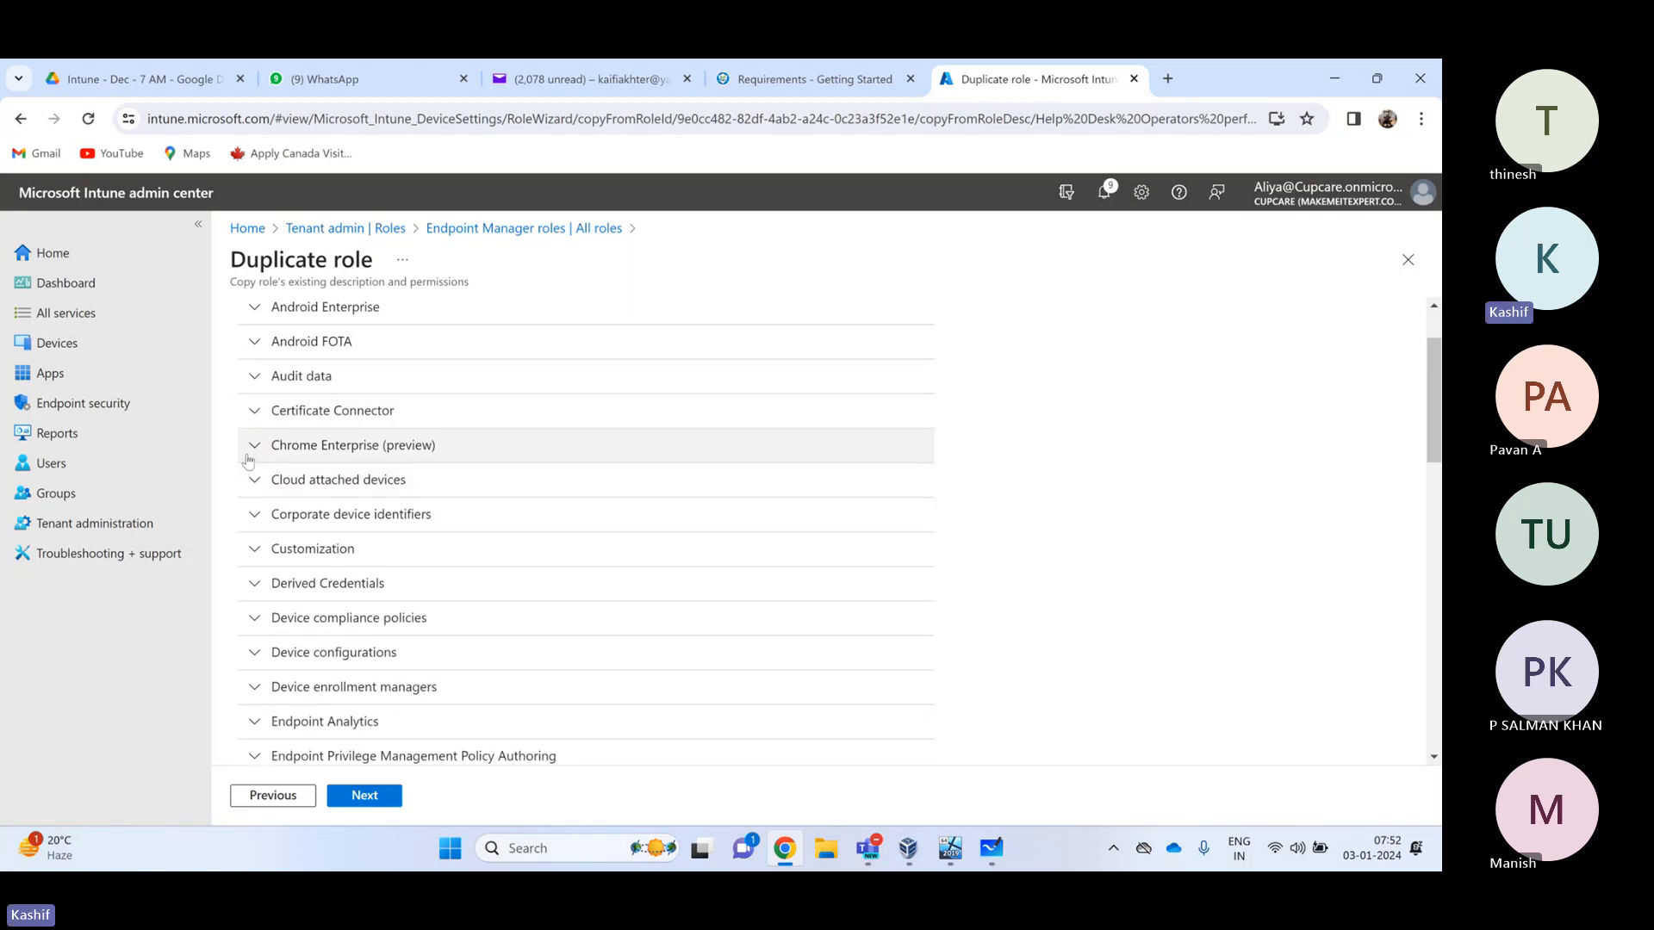
{"action": "left_click", "coordinate": [252, 445]}
{"action": "left_click", "coordinate": [254, 445]}
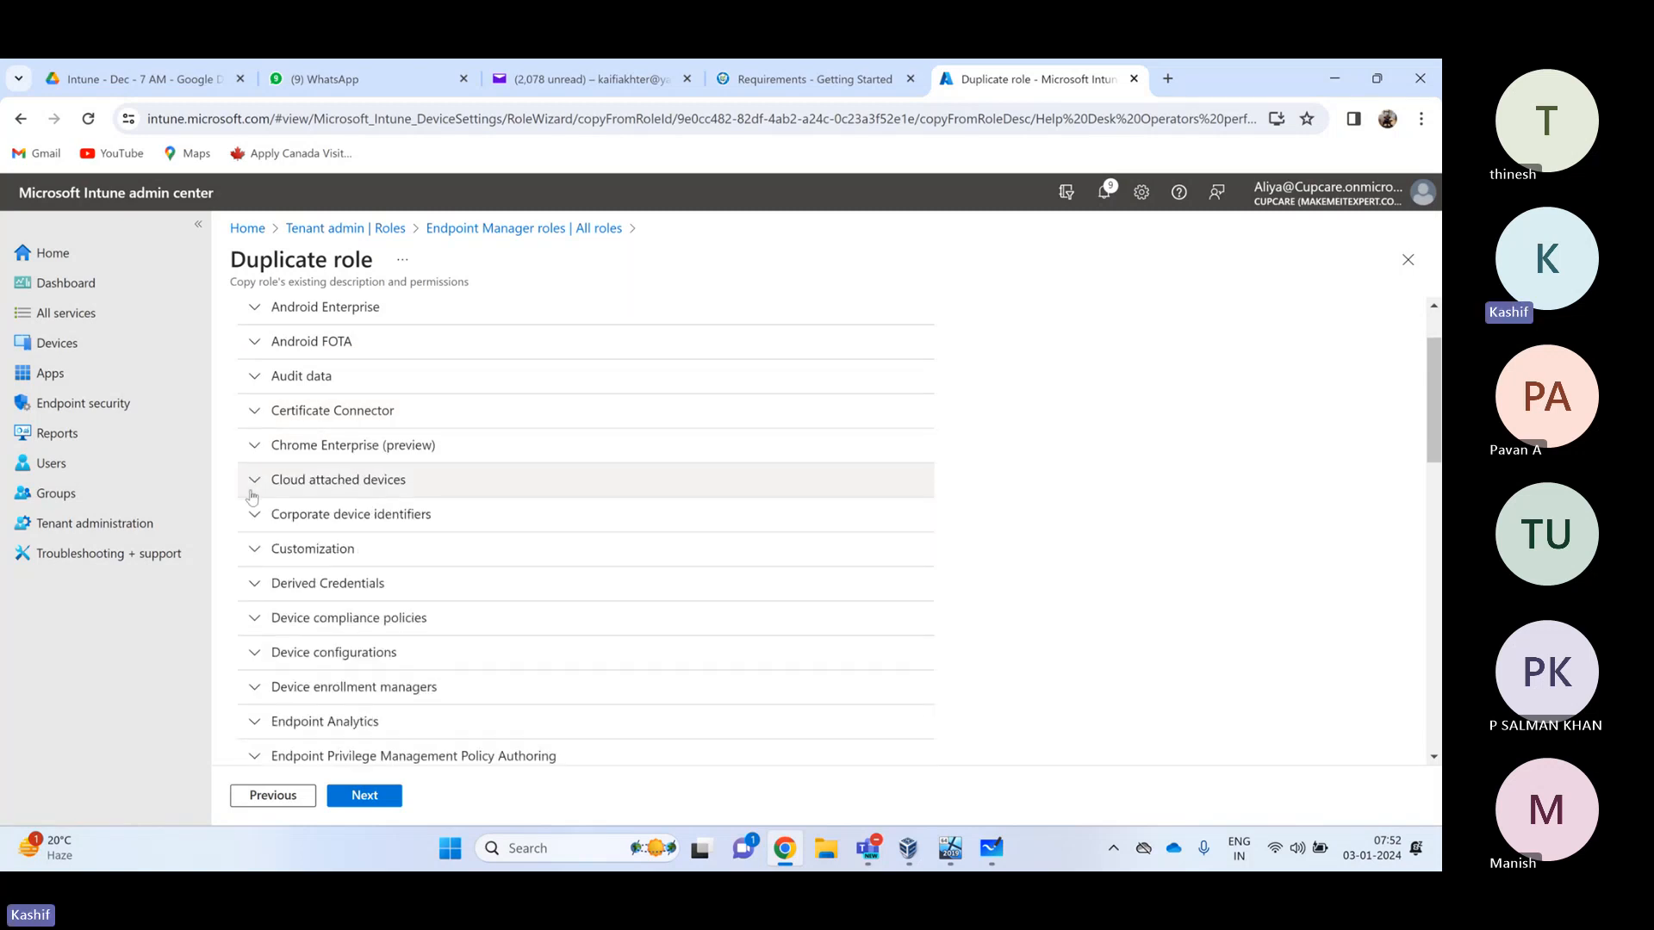
Set every Cloud attached devices permission to No, from View collections through Enroll Now, and collapse the category
{"action": "left_click", "coordinate": [254, 480]}
{"action": "left_click", "coordinate": [607, 516]}
{"action": "left_click", "coordinate": [608, 553]}
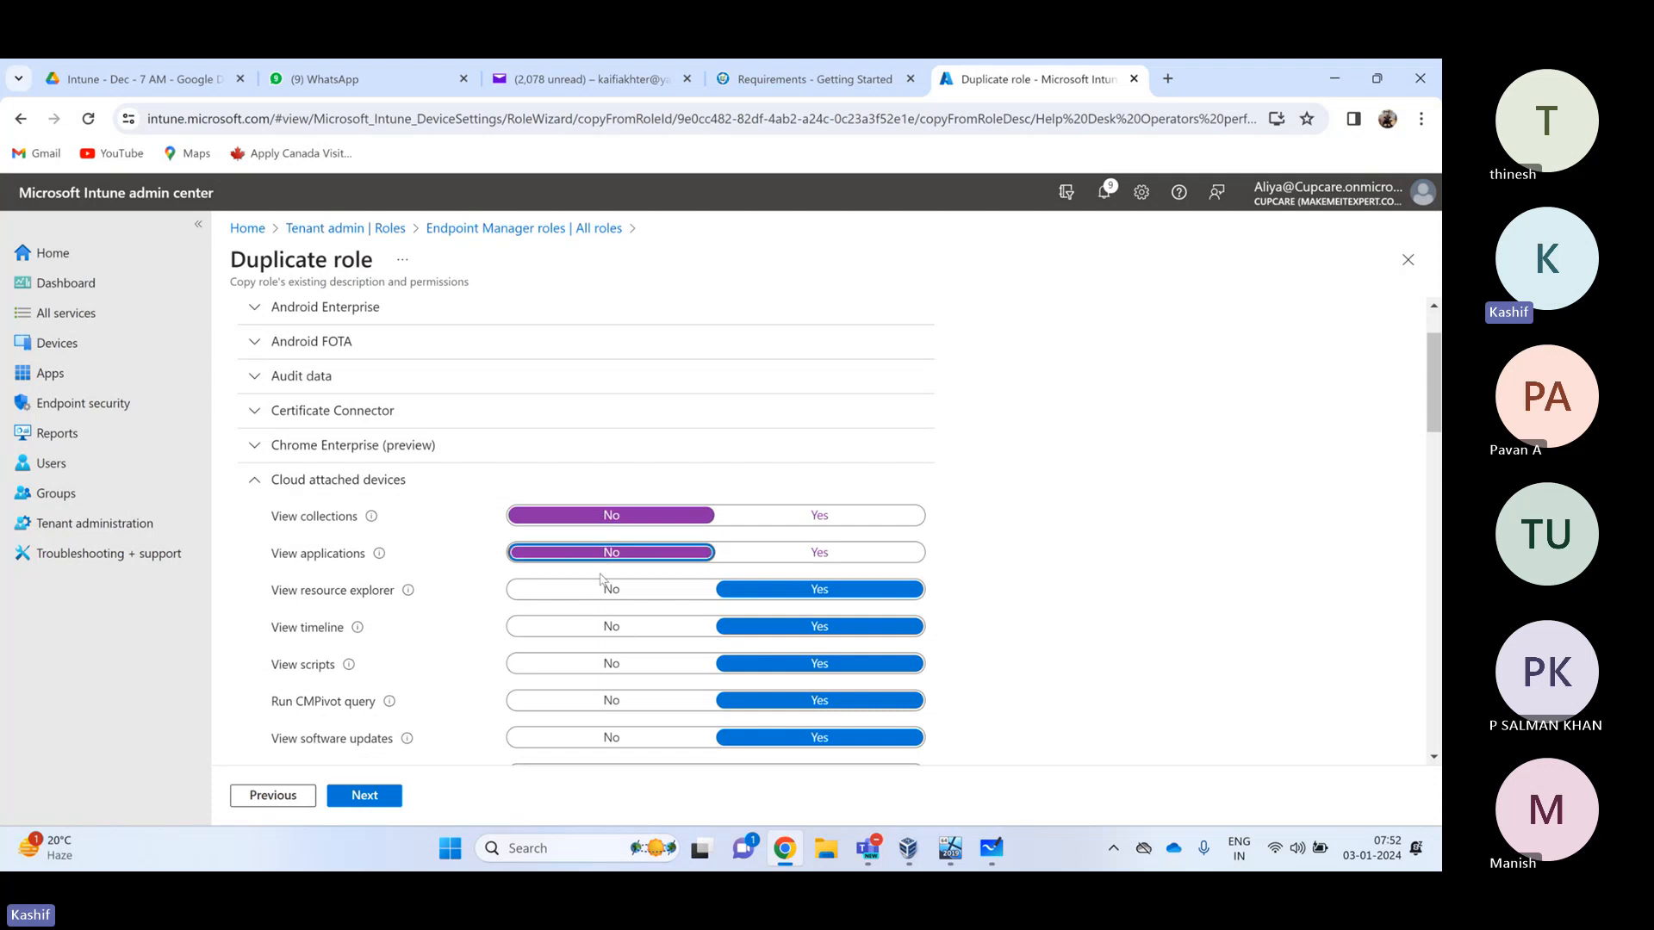
{"action": "left_click", "coordinate": [608, 591]}
{"action": "left_click", "coordinate": [607, 627]}
{"action": "left_click", "coordinate": [610, 665]}
{"action": "left_click", "coordinate": [612, 701]}
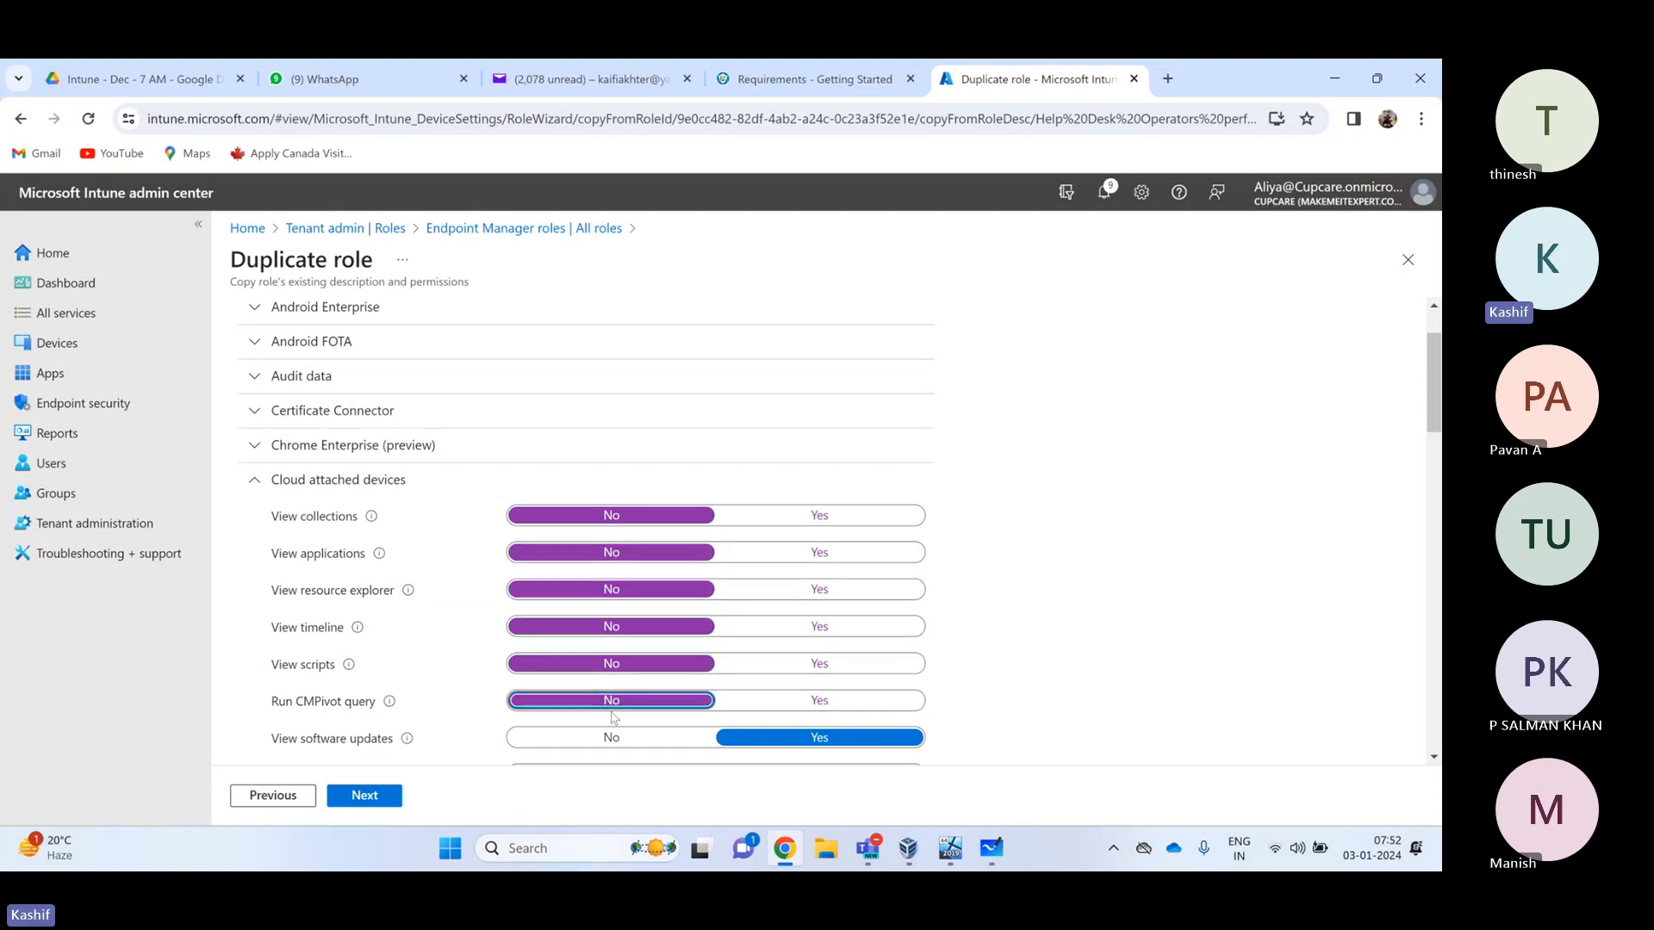
{"action": "left_click", "coordinate": [613, 738]}
{"action": "scroll", "coordinate": [620, 689], "scroll_direction": "down", "scroll_amount": 1}
{"action": "left_click", "coordinate": [611, 681]}
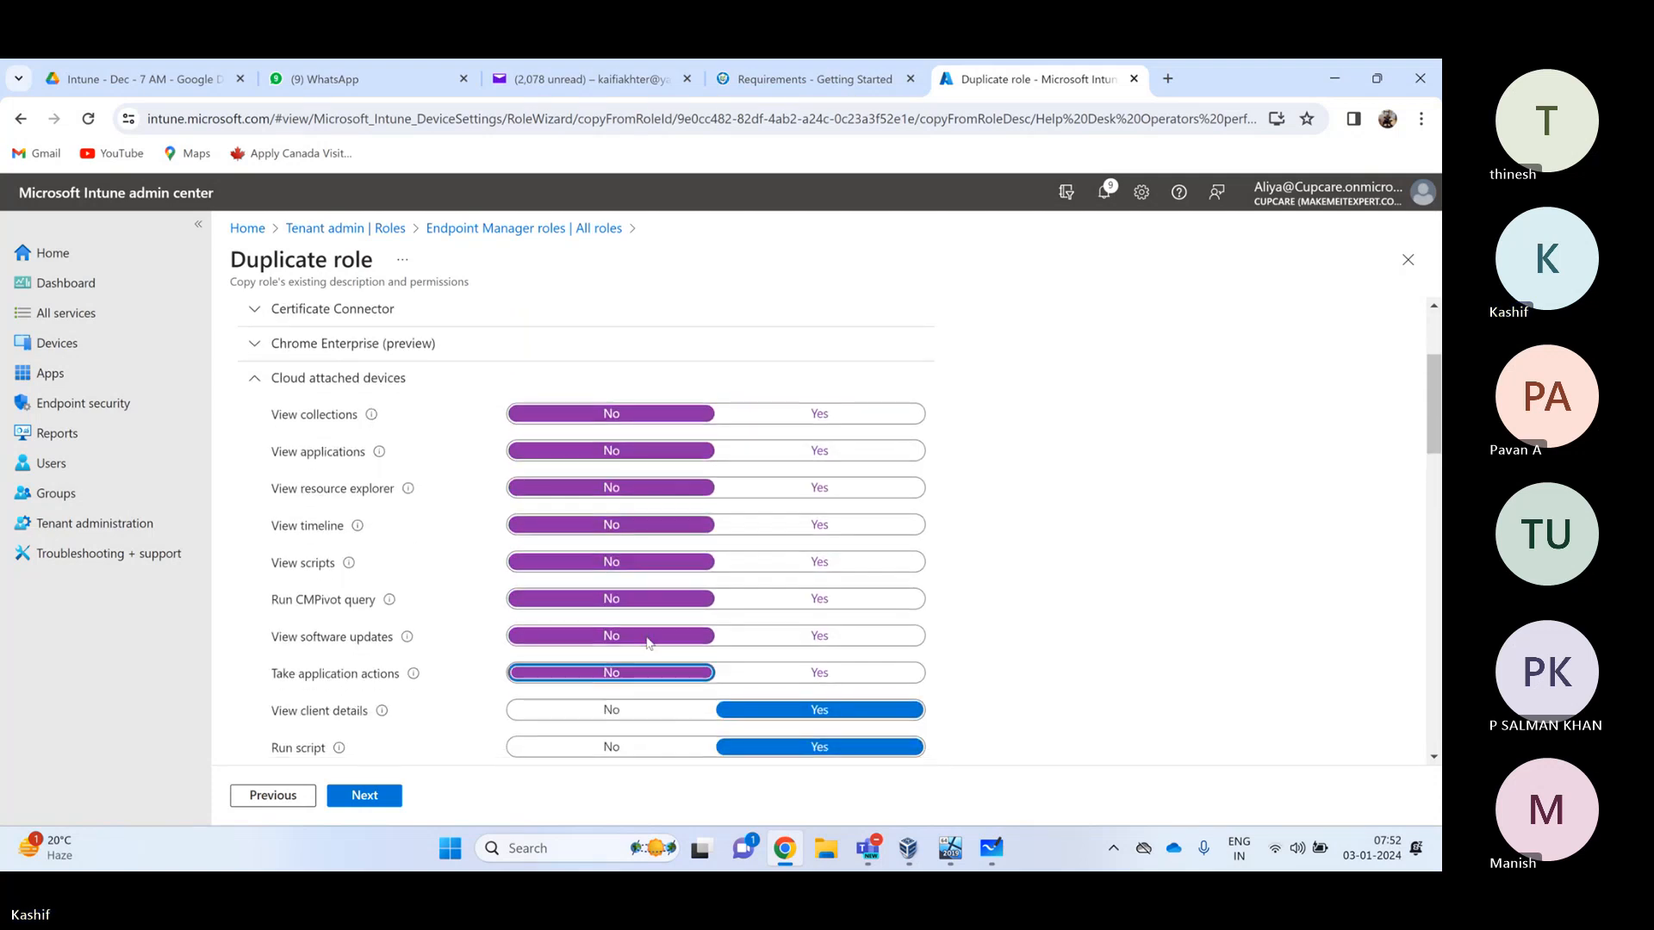
{"action": "scroll", "coordinate": [637, 672], "scroll_direction": "down", "scroll_amount": 1}
{"action": "left_click", "coordinate": [612, 623]}
{"action": "left_click", "coordinate": [613, 660]}
{"action": "left_click", "coordinate": [613, 698]}
{"action": "scroll", "coordinate": [619, 689], "scroll_direction": "down", "scroll_amount": 2}
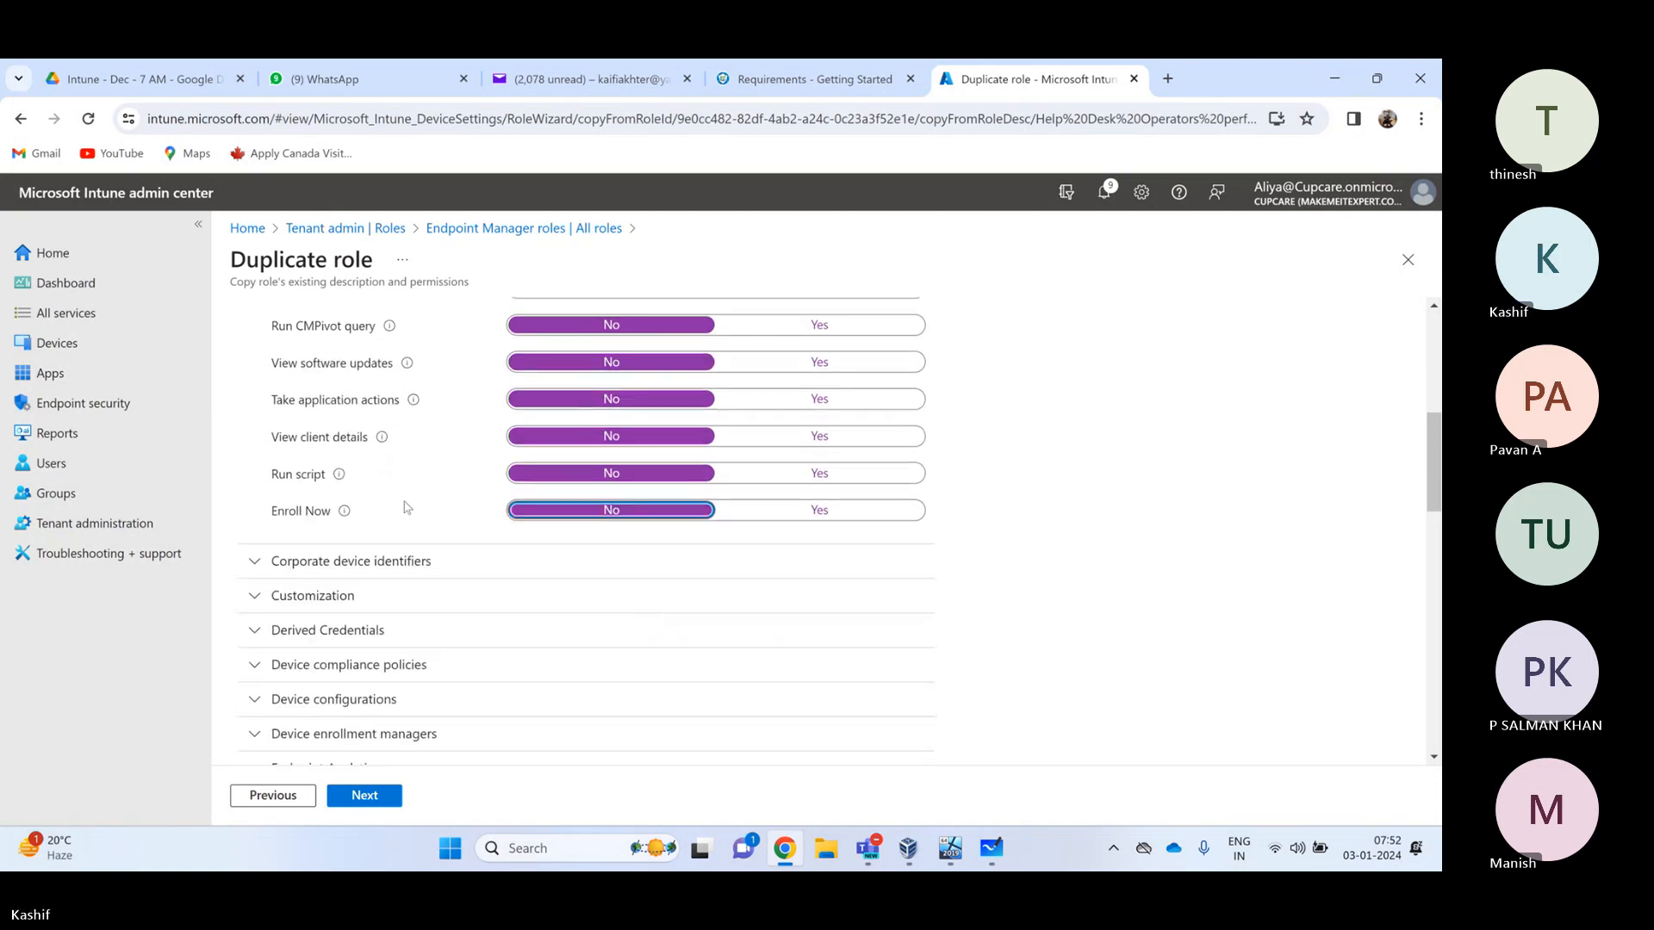
{"action": "scroll", "coordinate": [250, 488], "scroll_direction": "up", "scroll_amount": 4}
{"action": "left_click", "coordinate": [250, 488]}
Set the Read permission for Filters to No and collapse the category
{"action": "scroll", "coordinate": [250, 478], "scroll_direction": "down", "scroll_amount": 2}
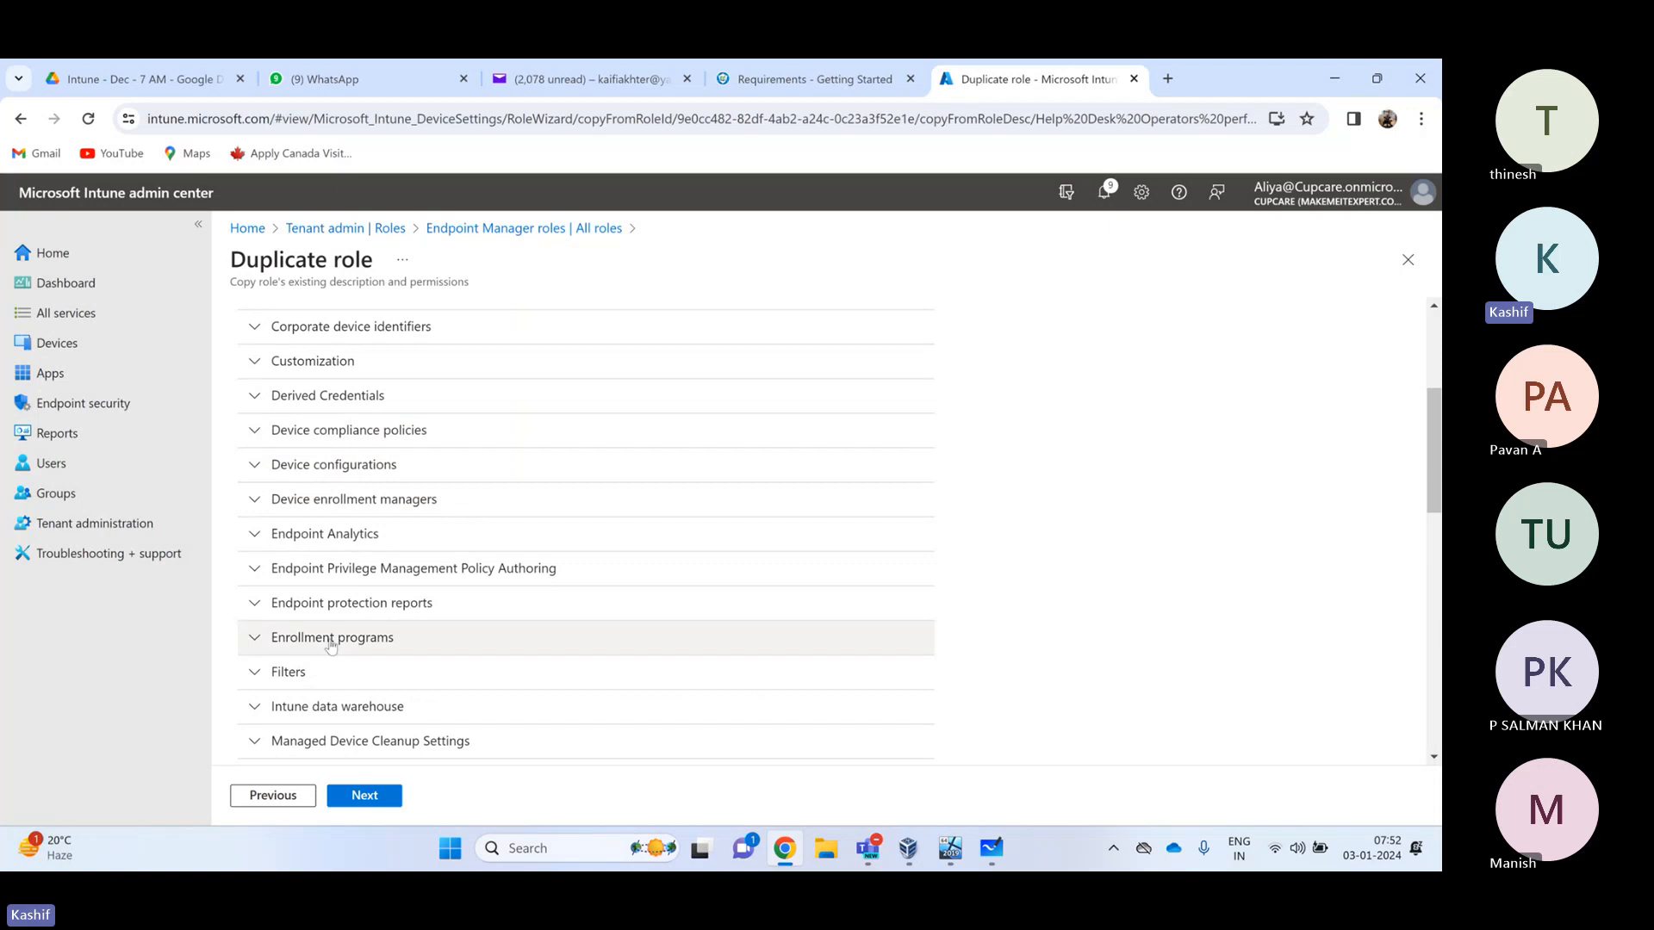
{"action": "left_click", "coordinate": [264, 673]}
{"action": "scroll", "coordinate": [591, 583], "scroll_direction": "down", "scroll_amount": 3}
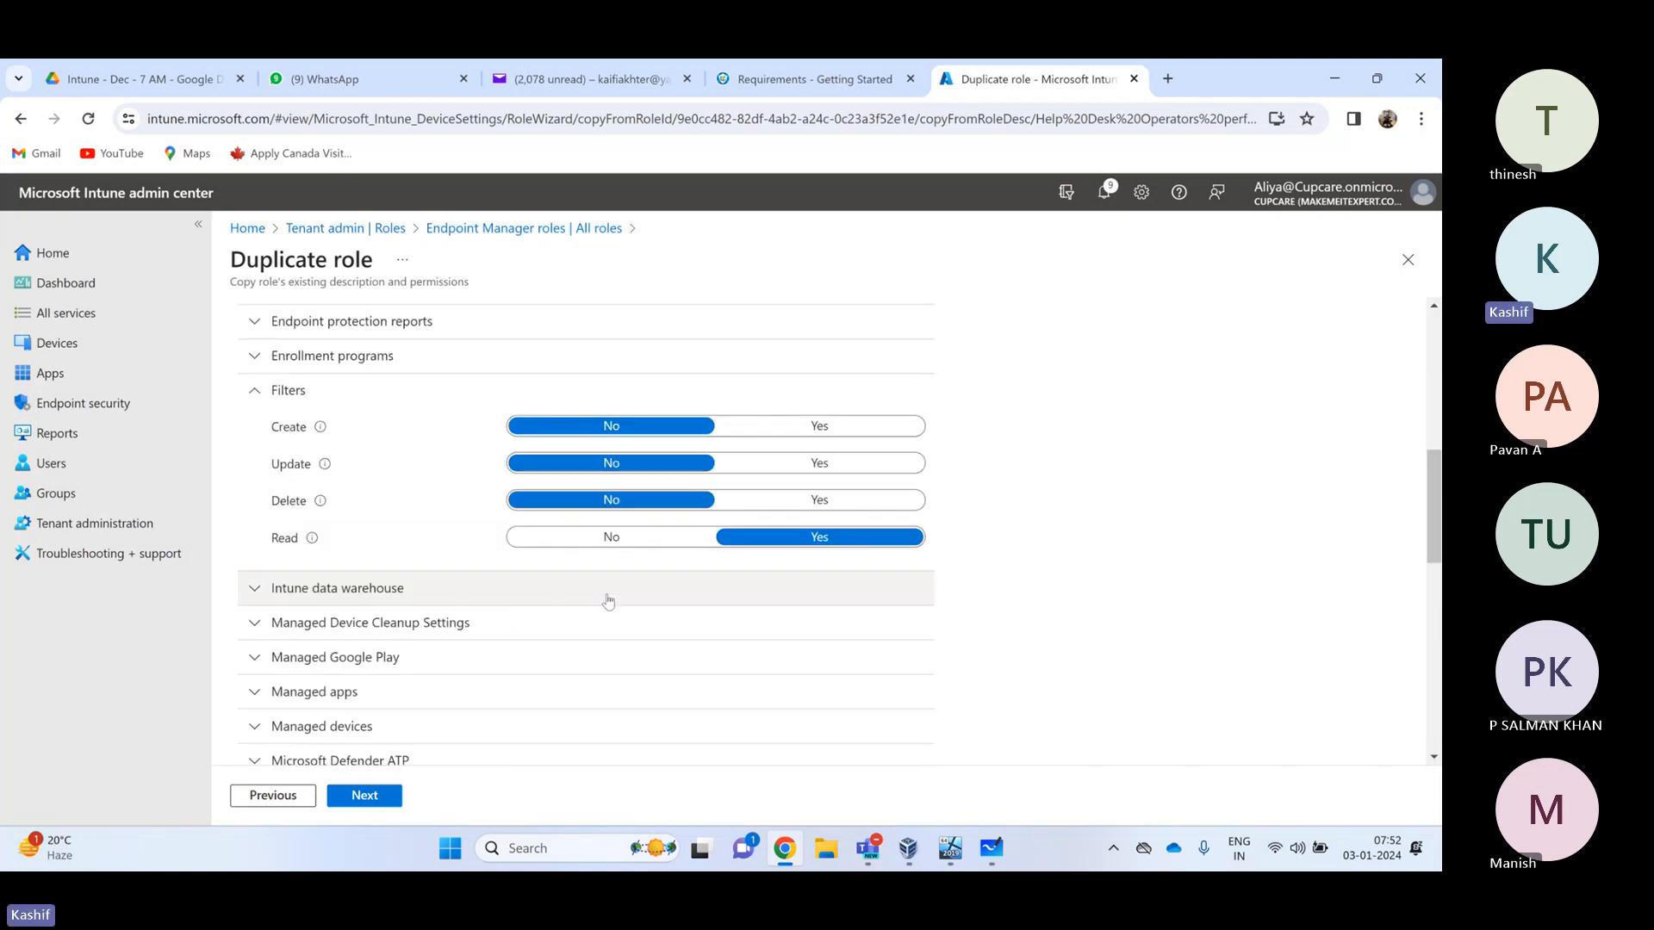
{"action": "left_click", "coordinate": [609, 536]}
{"action": "left_click", "coordinate": [255, 394]}
Review the permissions for Intune data warehouse, Managed Device Cleanup Settings and Managed Google Play
{"action": "left_click", "coordinate": [254, 425]}
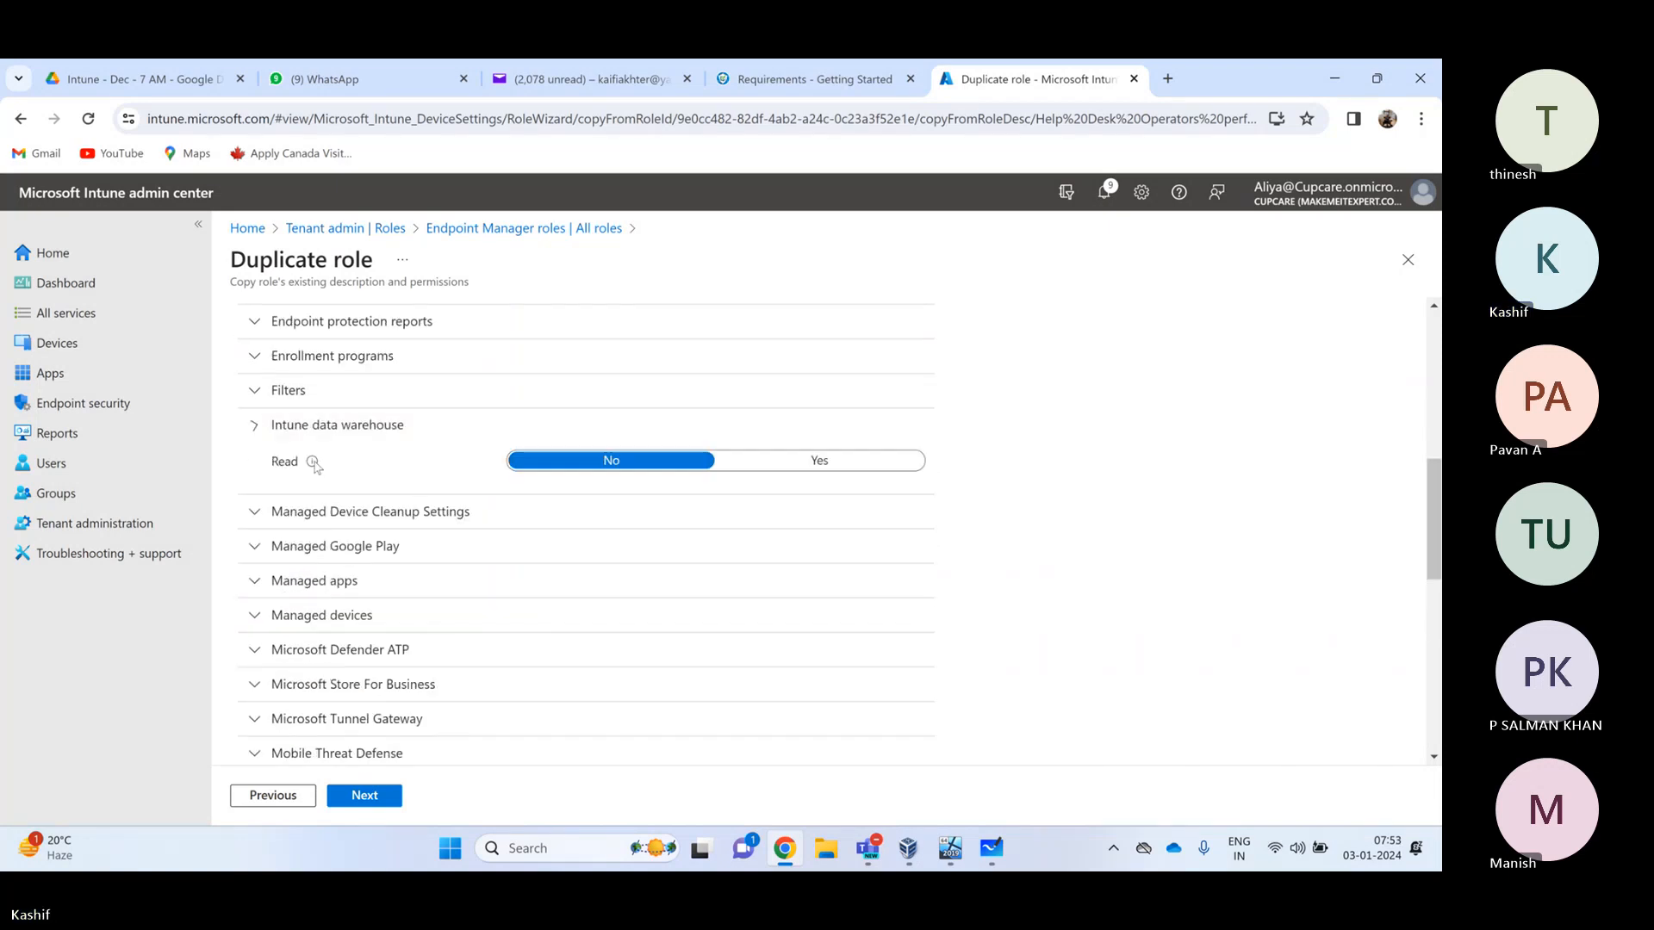
{"action": "left_click", "coordinate": [255, 425]}
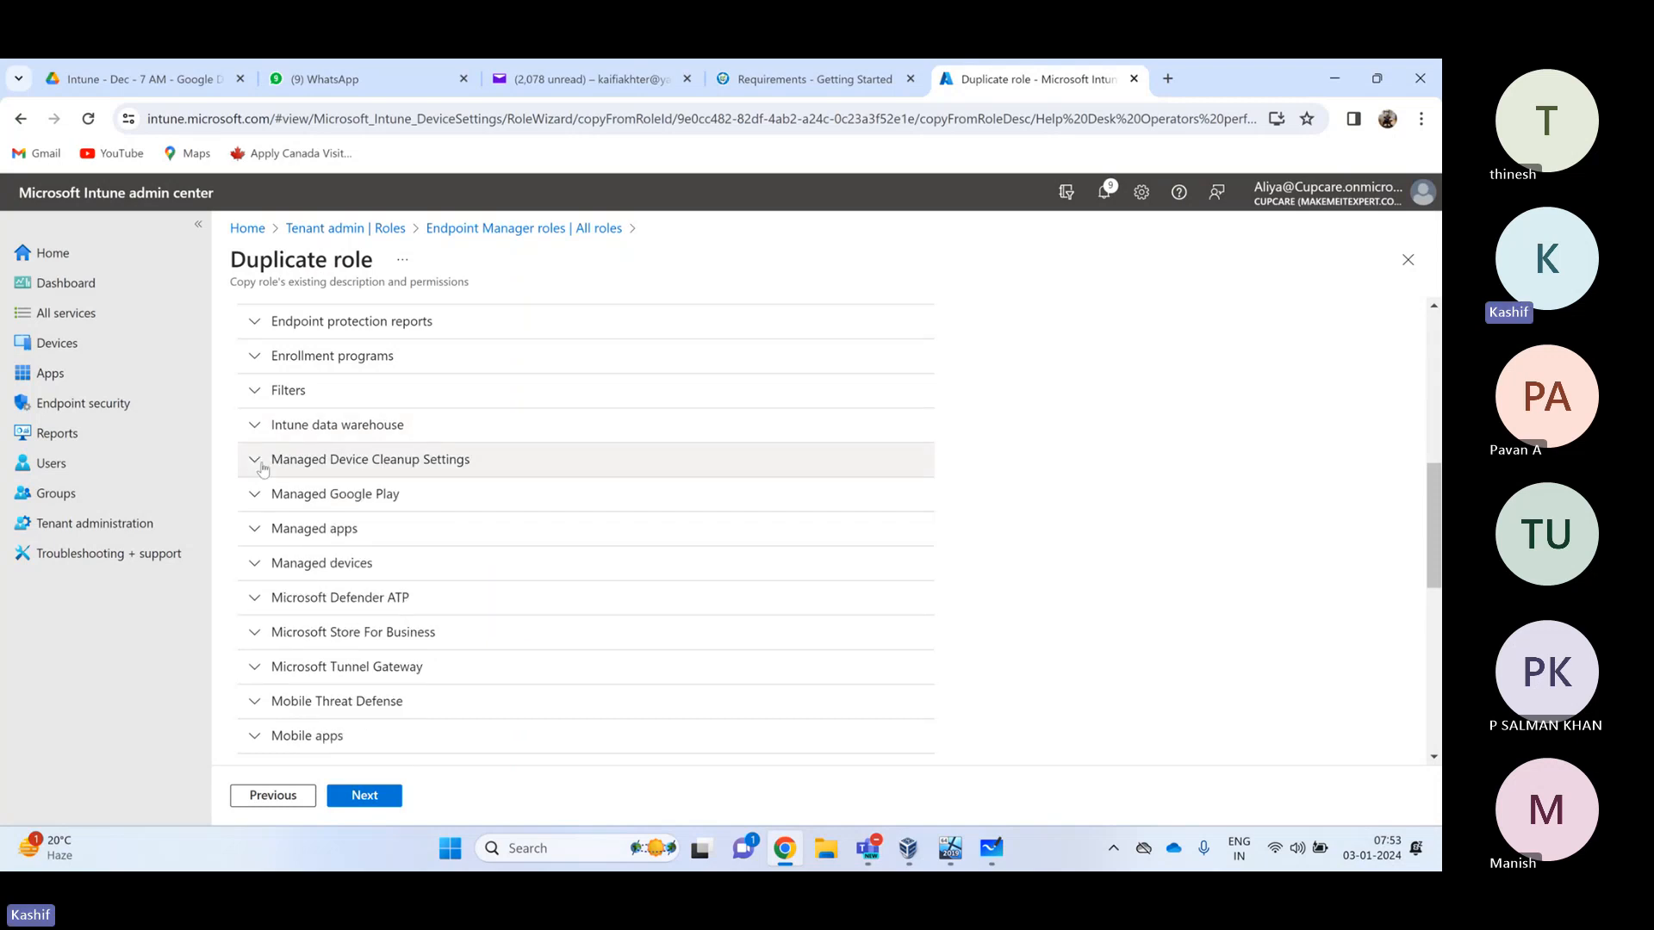
{"action": "left_click", "coordinate": [254, 460]}
{"action": "left_click", "coordinate": [258, 546]}
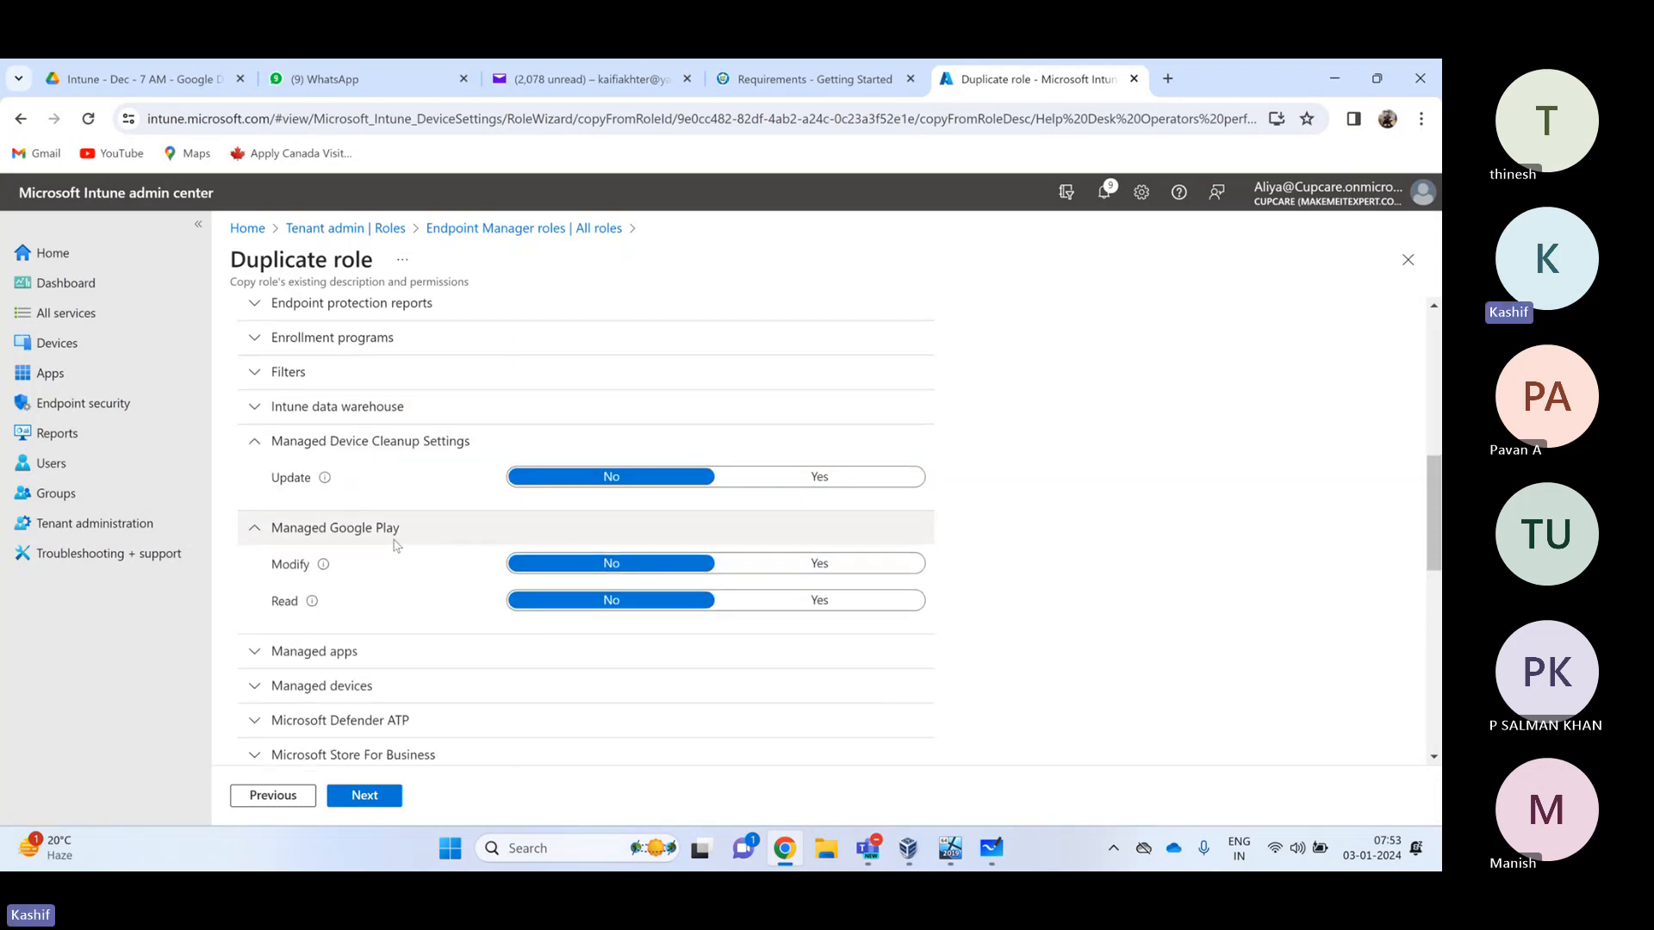
Set the Assign, Read and Wipe permissions for Managed apps to No and collapse the category
{"action": "scroll", "coordinate": [396, 539], "scroll_direction": "down", "scroll_amount": 2}
{"action": "left_click", "coordinate": [405, 479]}
{"action": "left_click", "coordinate": [564, 498]}
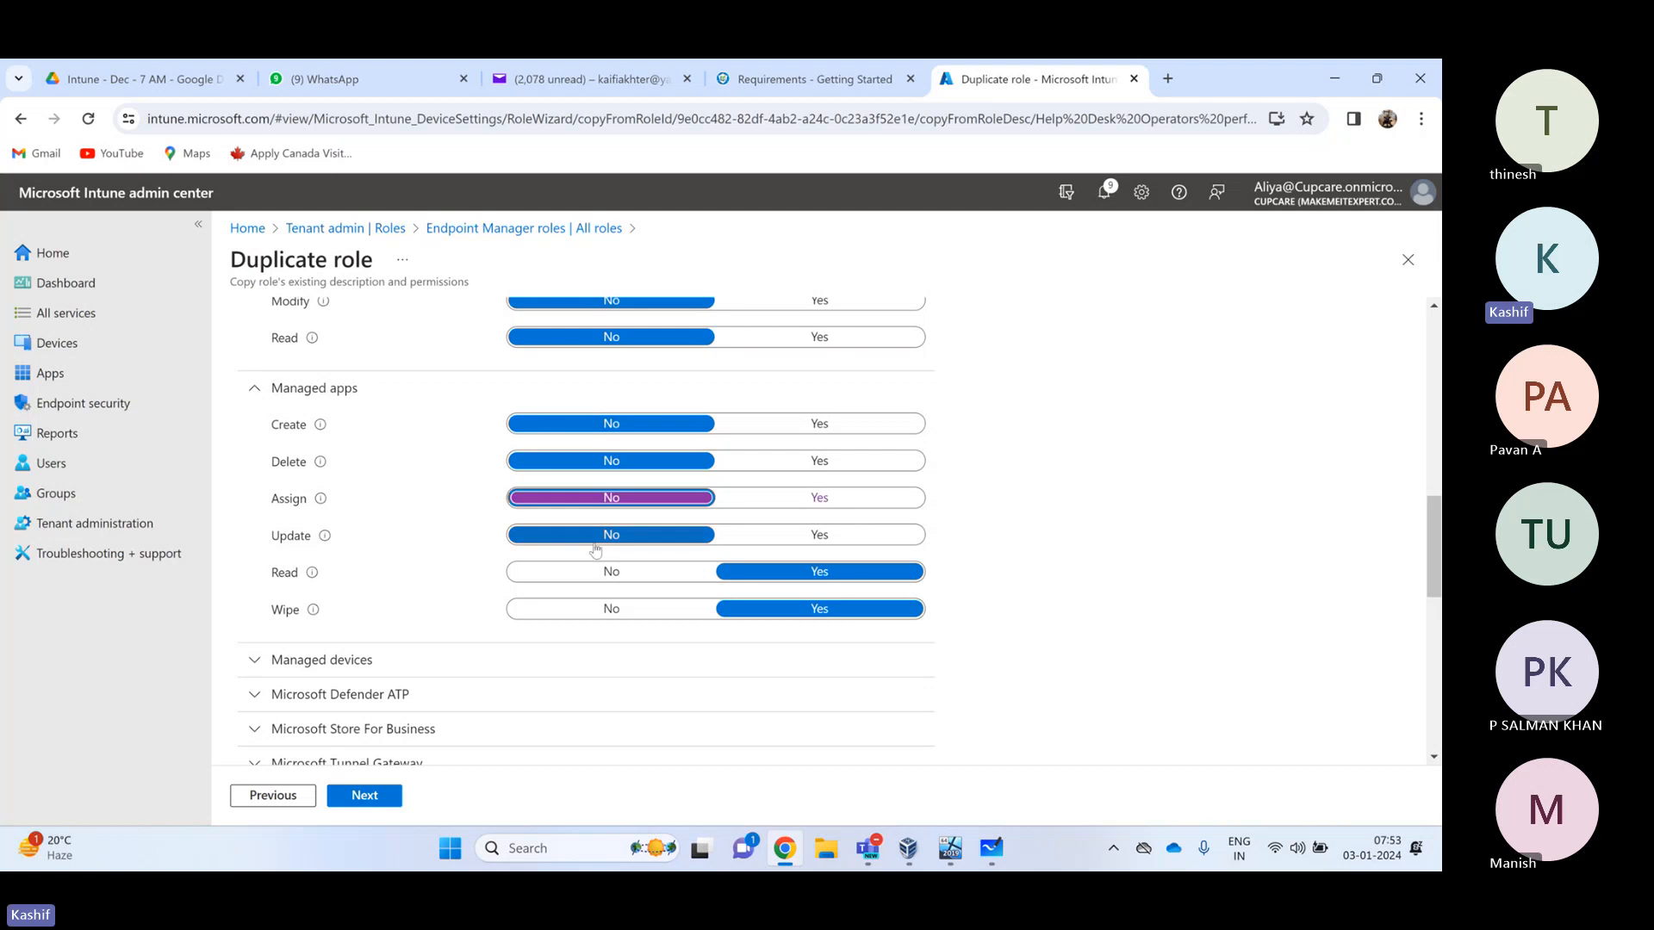
{"action": "left_click", "coordinate": [599, 572]}
{"action": "left_click", "coordinate": [527, 607]}
{"action": "left_click", "coordinate": [255, 389]}
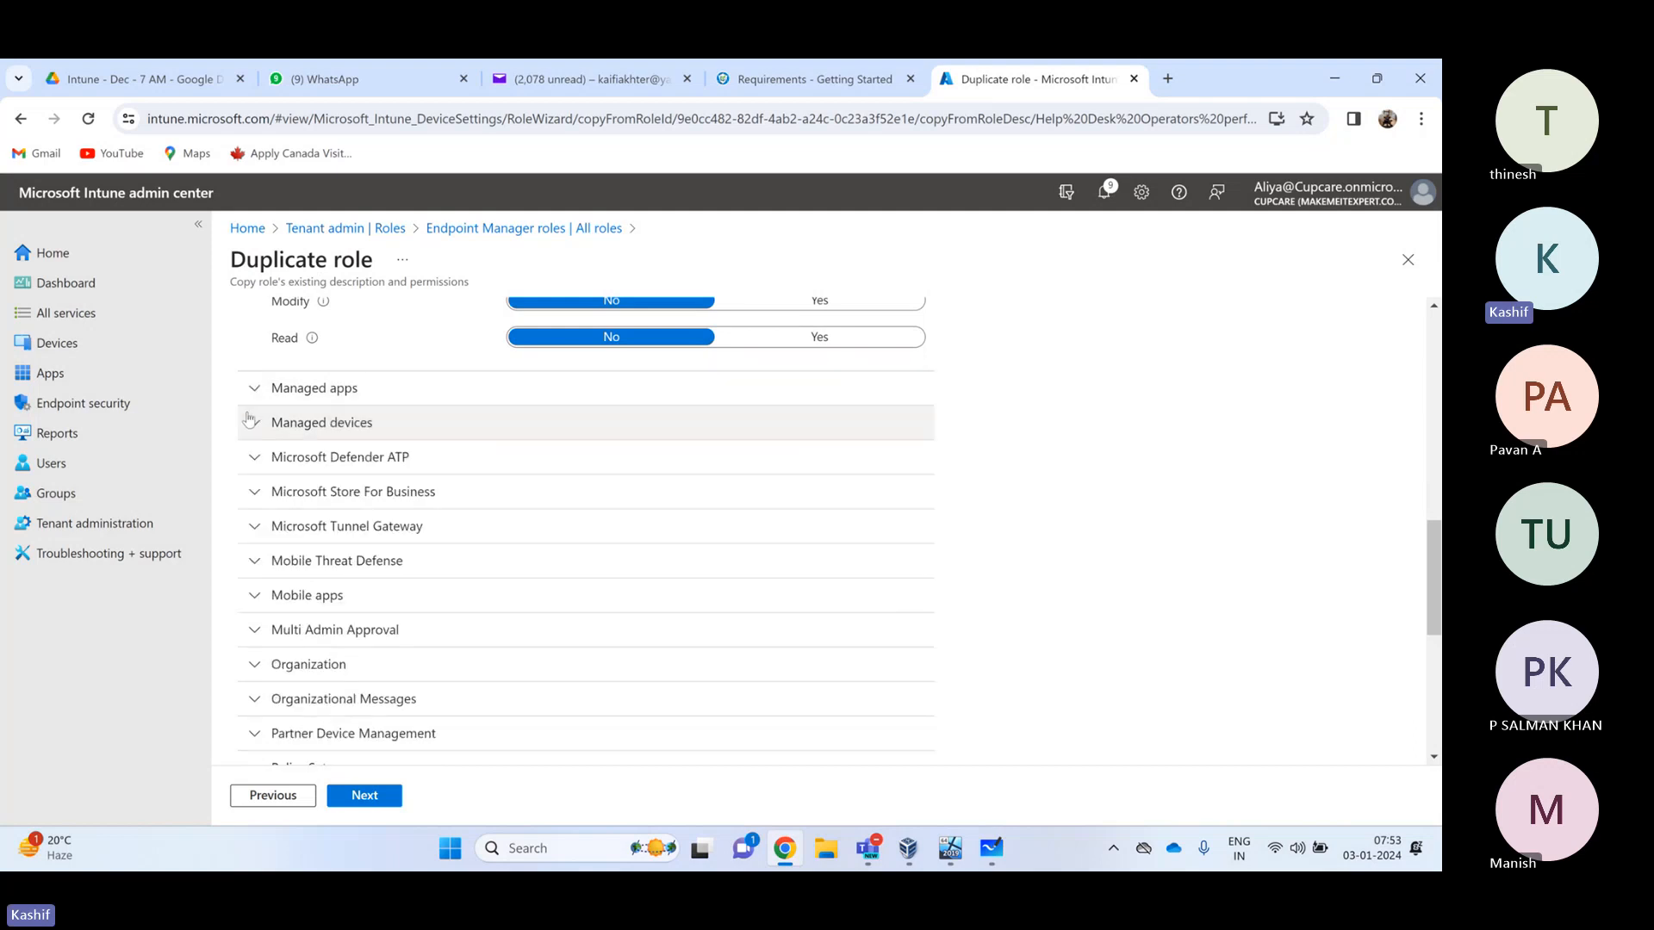
Set the Read, Update, Set primary user and View reports permissions for Managed devices to No and collapse the category
{"action": "left_click", "coordinate": [255, 422]}
{"action": "left_click", "coordinate": [610, 532]}
{"action": "left_click", "coordinate": [607, 496]}
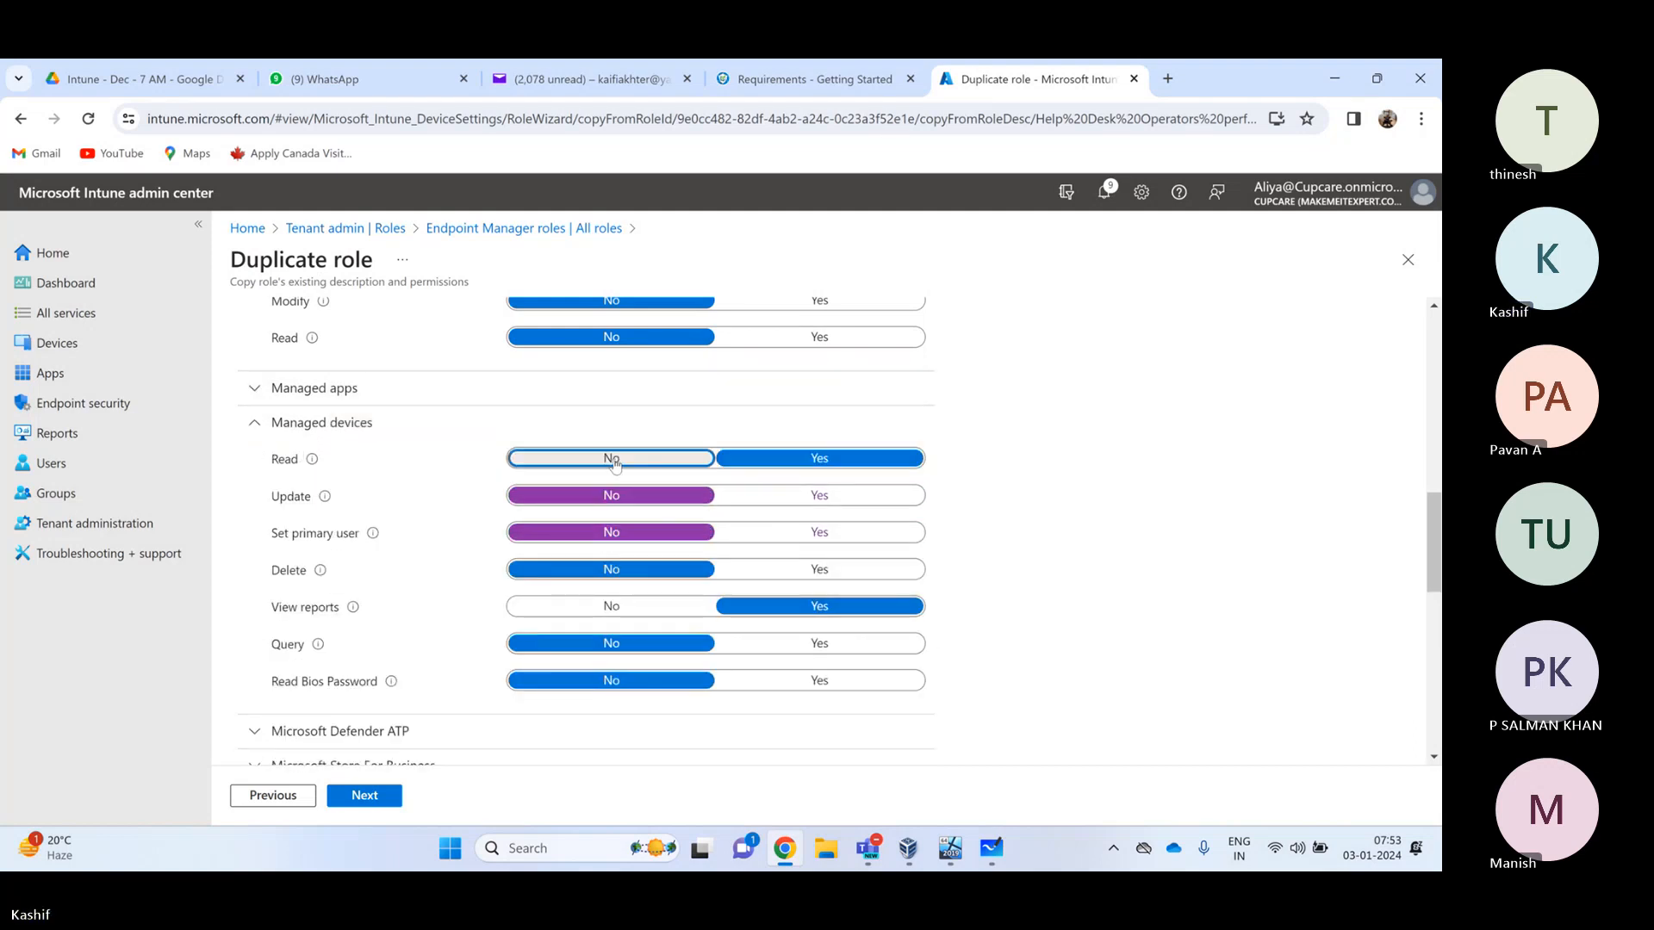
{"action": "left_click", "coordinate": [607, 458]}
{"action": "left_click", "coordinate": [612, 607]}
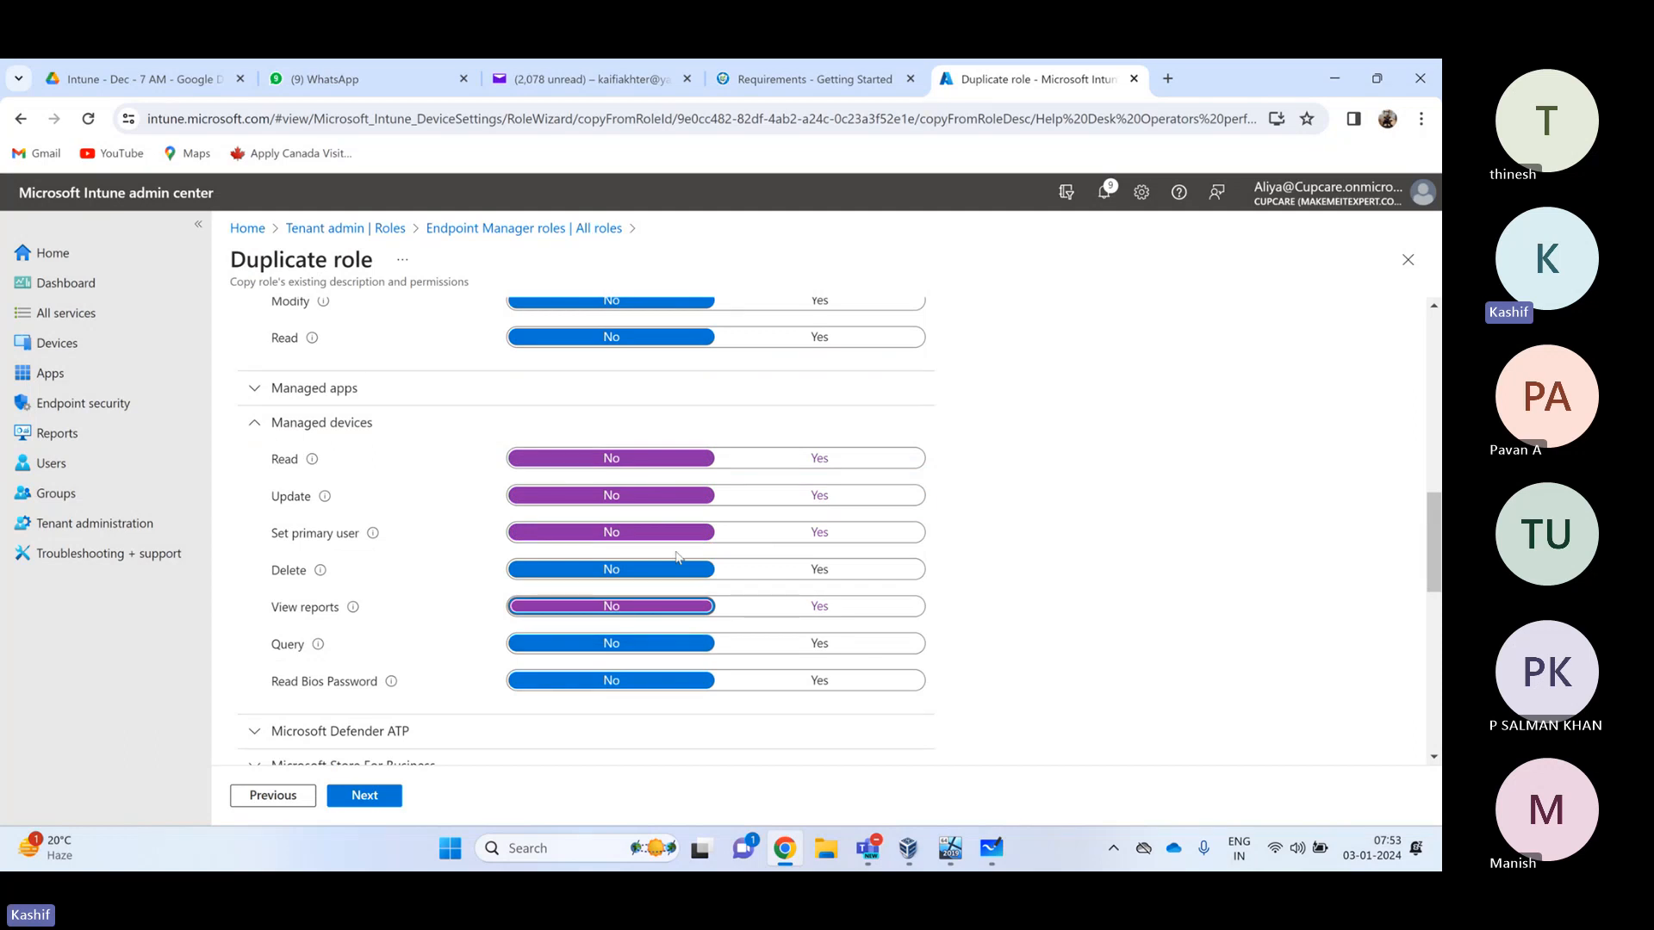
{"action": "scroll", "coordinate": [258, 441], "scroll_direction": "down", "scroll_amount": 1}
{"action": "left_click", "coordinate": [275, 328]}
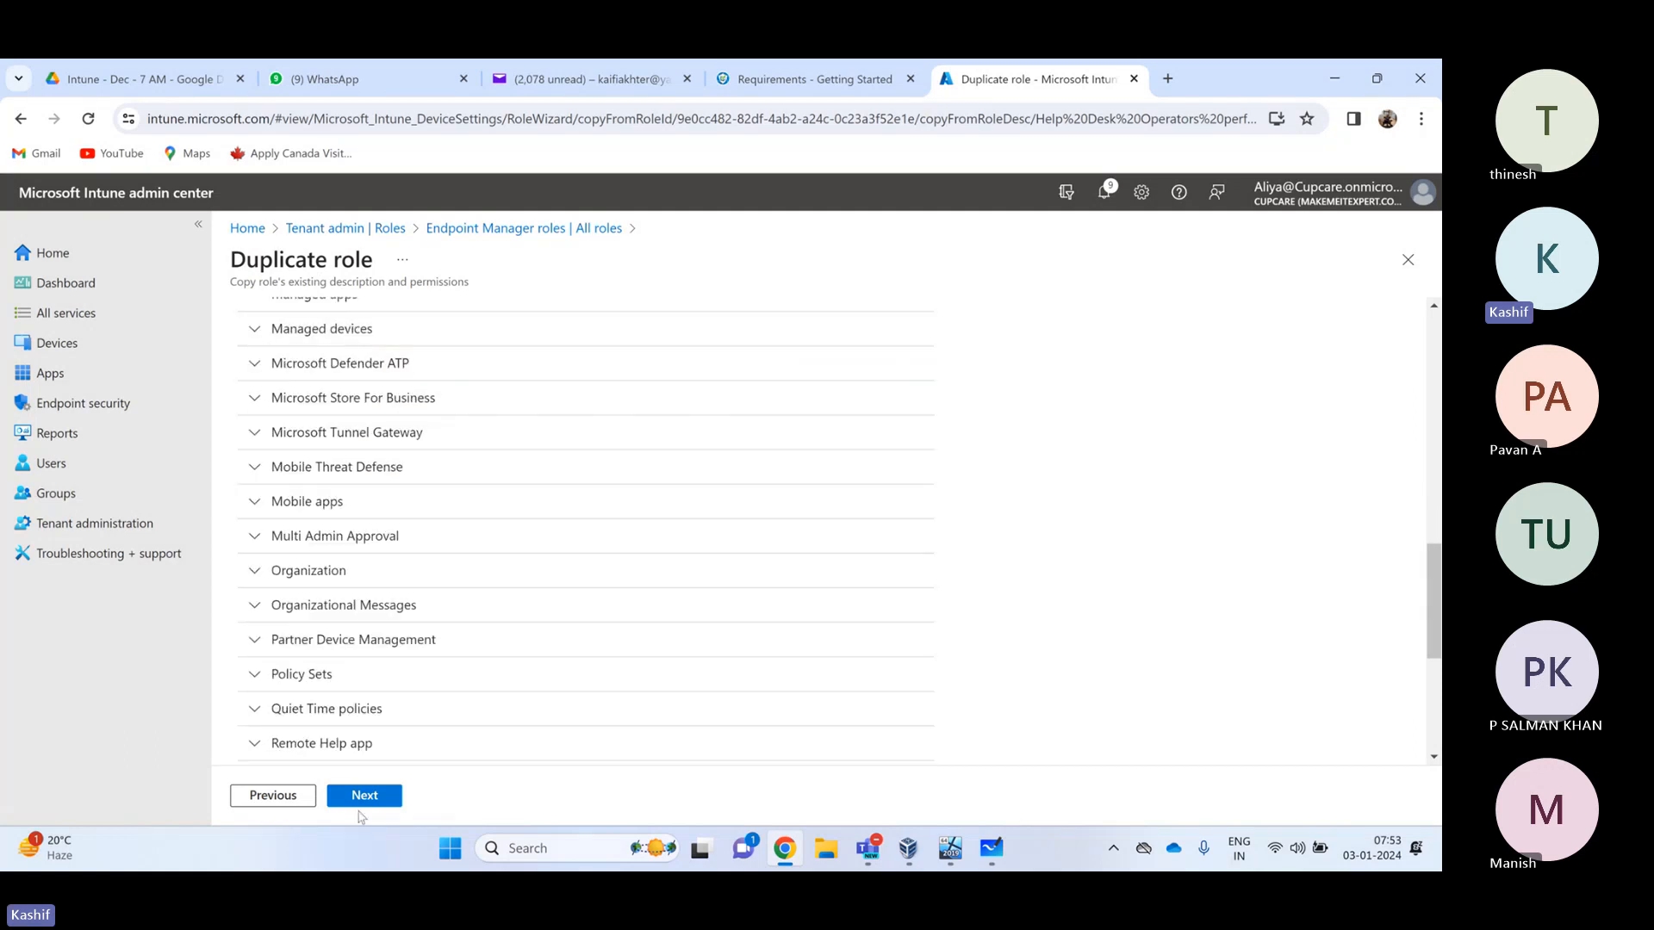
Finish the permissions, keep the Default scope tag and create the duplicated helpdesk role
{"action": "left_click", "coordinate": [365, 795]}
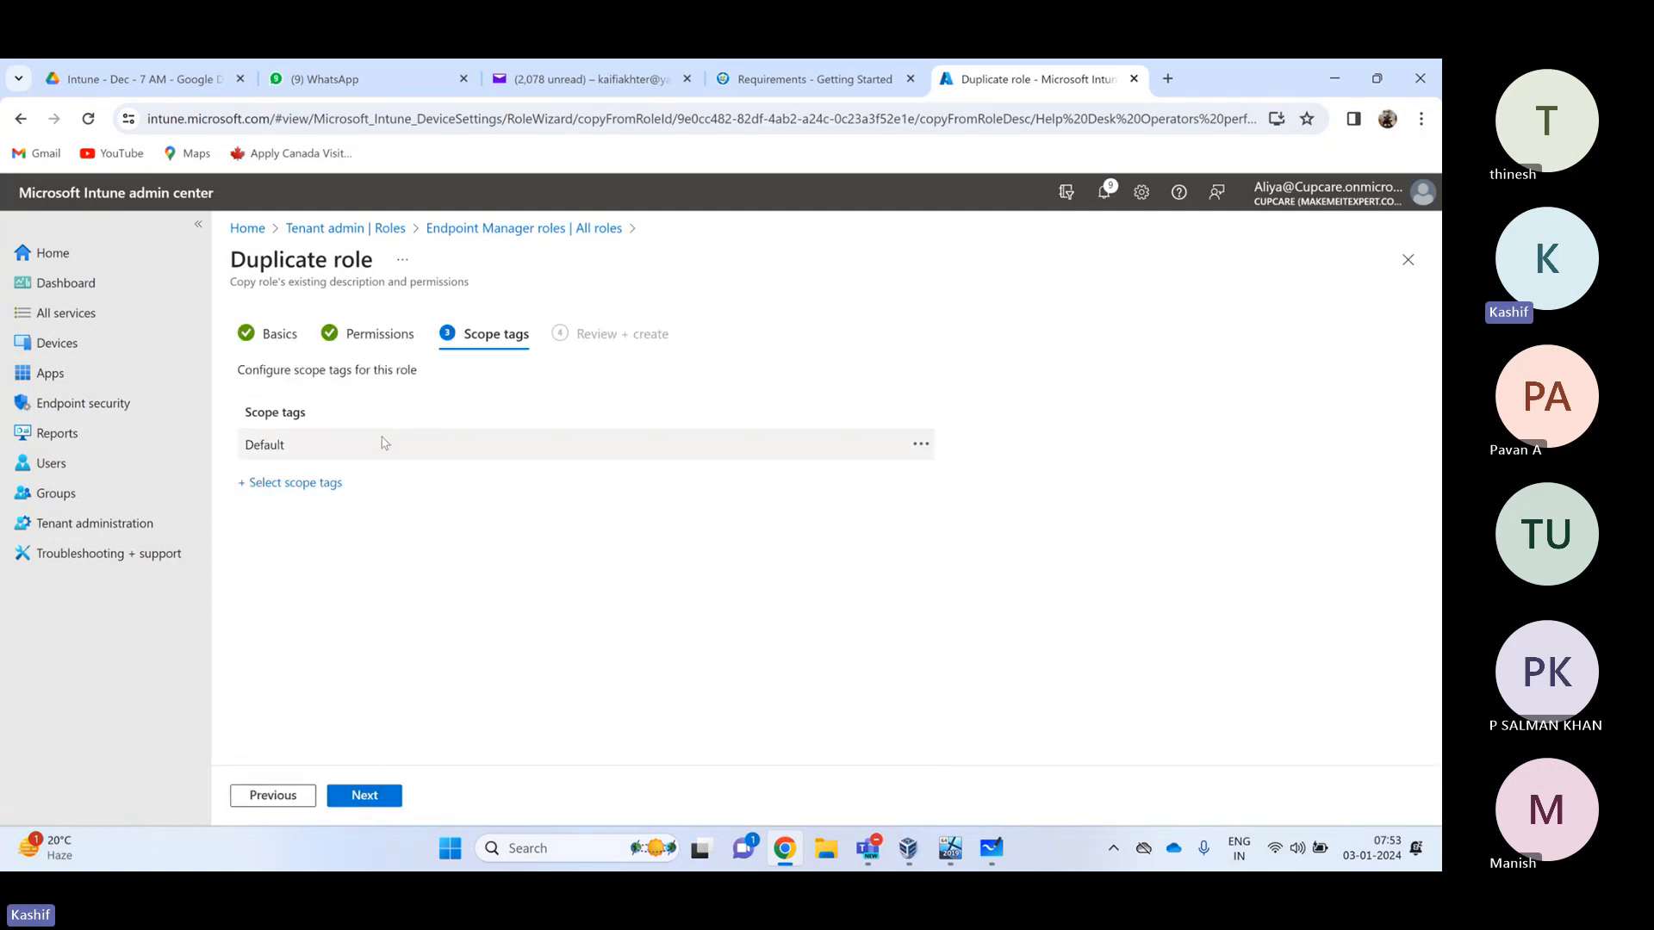
{"action": "left_click", "coordinate": [368, 796]}
{"action": "left_click", "coordinate": [364, 795]}
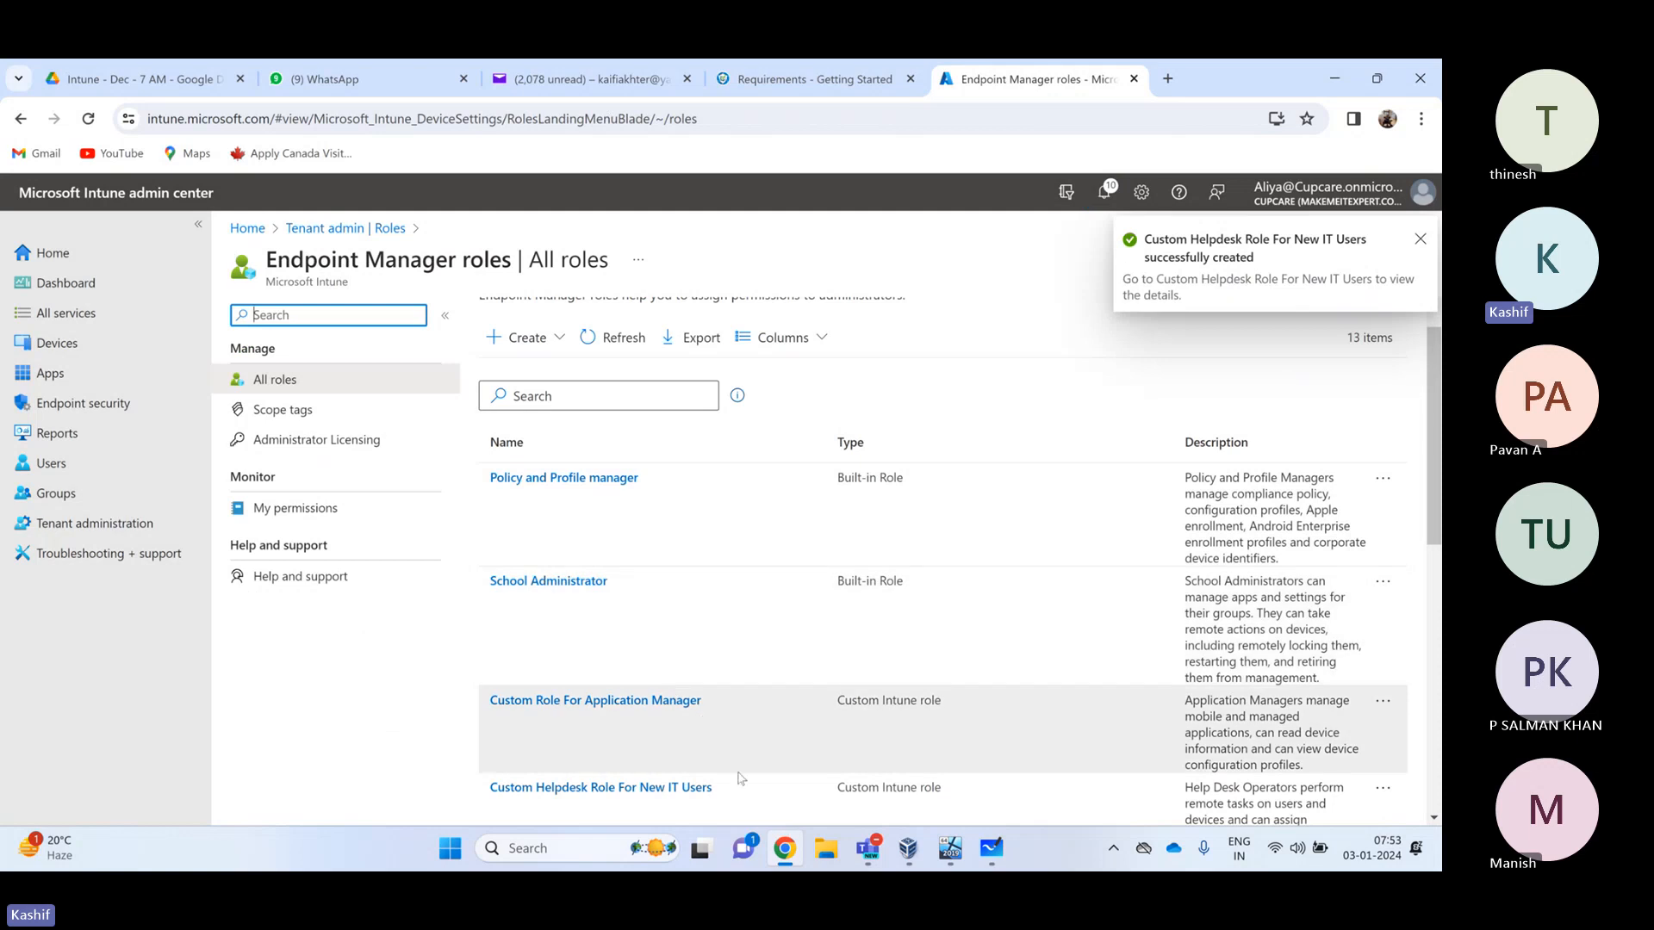
Open the assignments of the Custom Helpdesk Role For New IT Users role
{"action": "scroll", "coordinate": [739, 778], "scroll_direction": "down", "scroll_amount": 1}
{"action": "left_click_drag", "start_coordinate": [746, 720], "coordinate": [488, 696]}
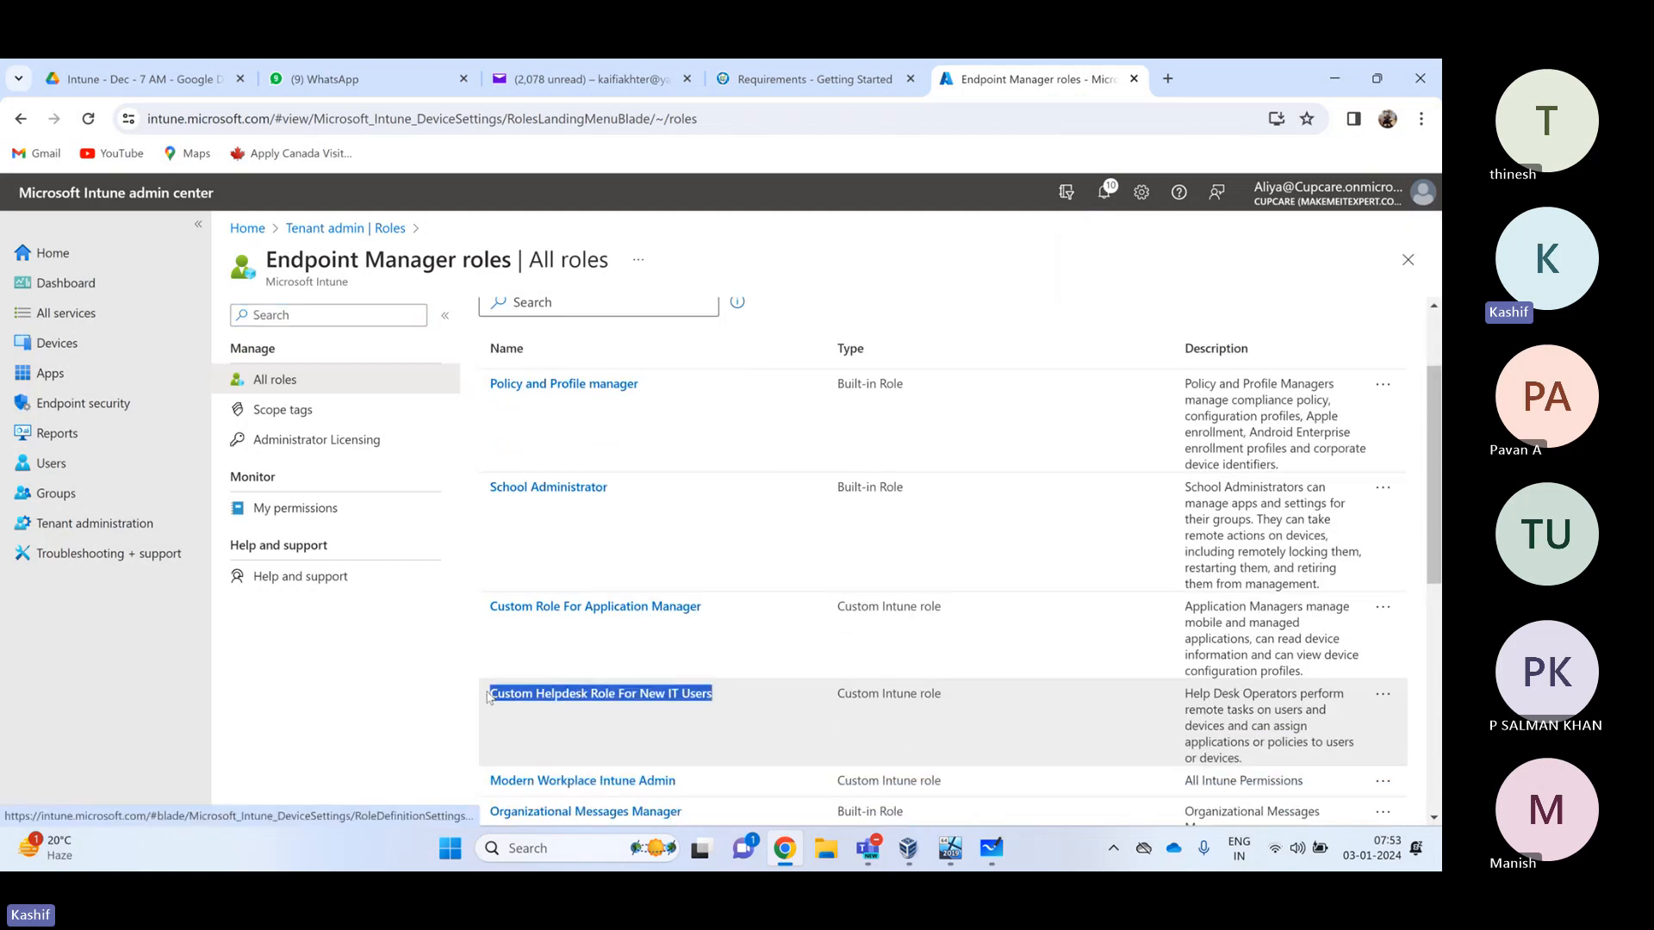
{"action": "left_click", "coordinate": [625, 698]}
{"action": "left_click", "coordinate": [329, 460]}
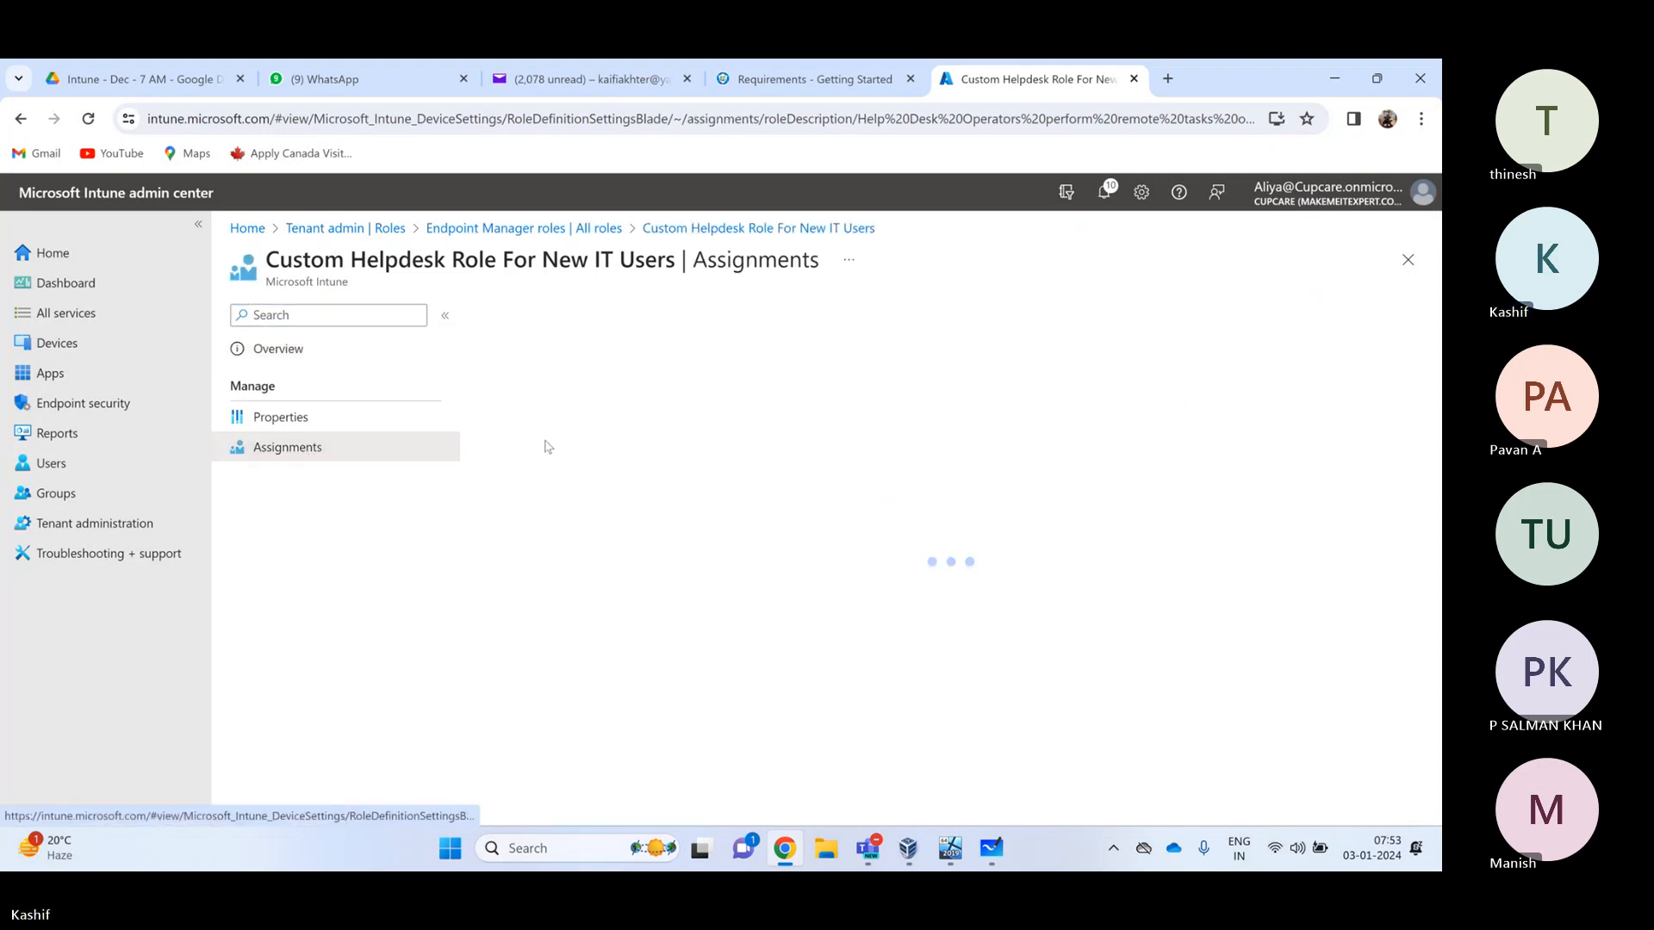
Start a new role assignment named "Helpdesk Role For Helpdesk Employees" and continue to its admin groups
{"action": "left_click", "coordinate": [528, 385]}
{"action": "left_click", "coordinate": [540, 371]}
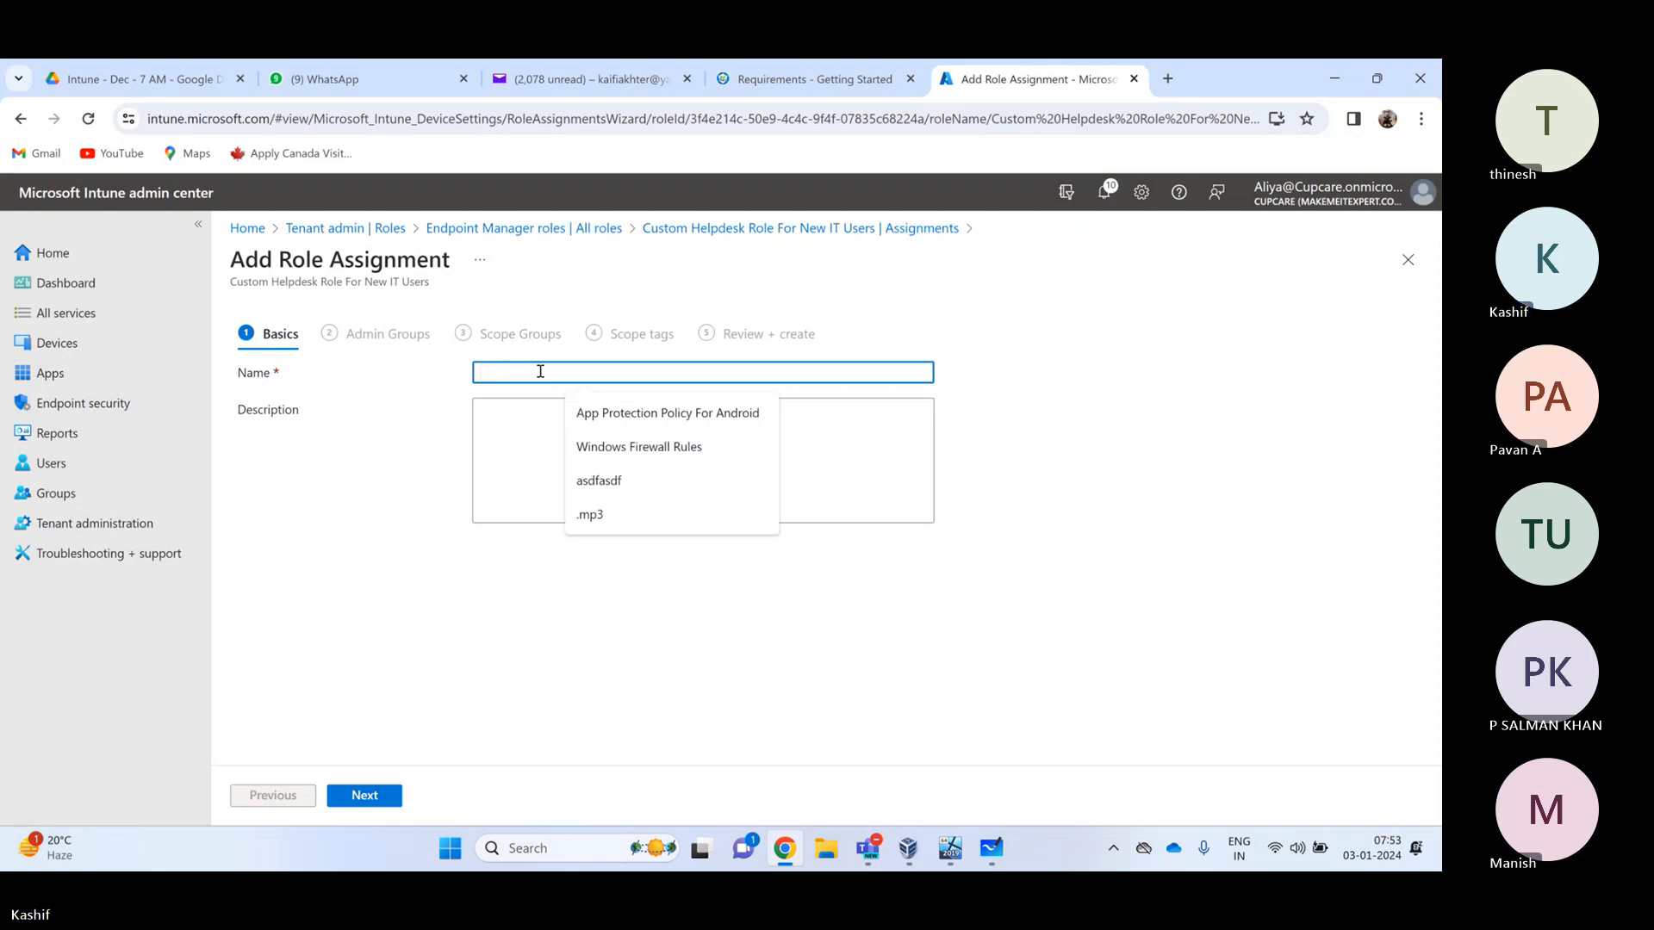
{"action": "type", "text": "Helpdesk"}
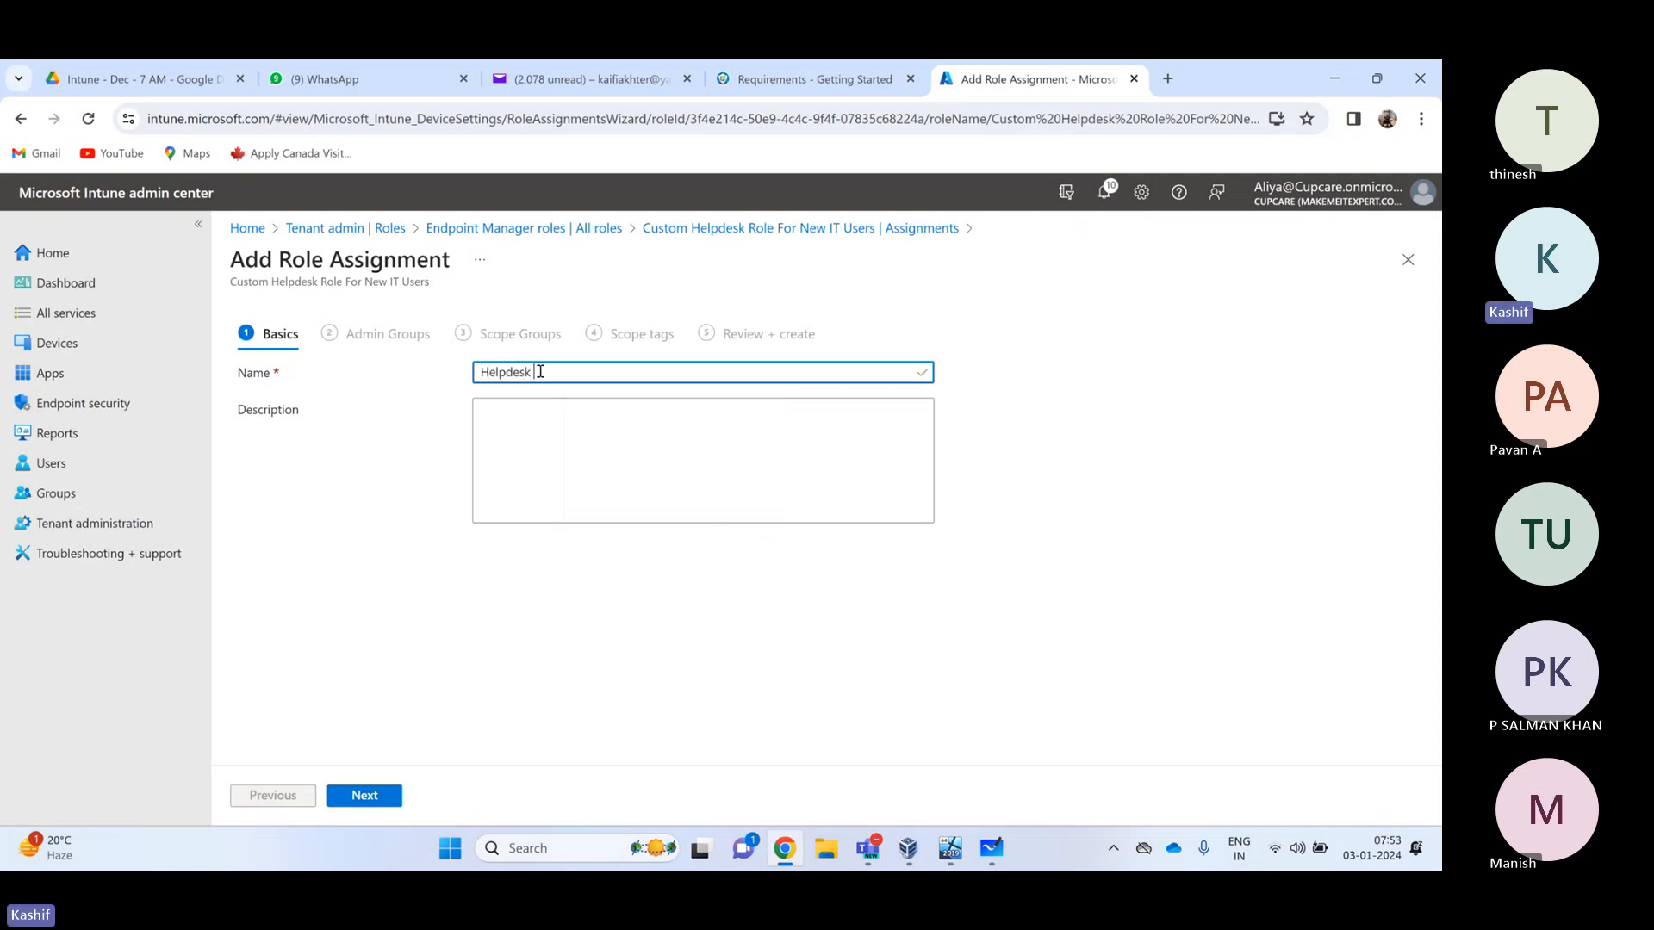
{"action": "type", "text": " Role FOr n"}
{"action": "key", "text": "BackSpace"}
{"action": "key", "text": "BackSpace"}
{"action": "type", "text": "or N"}
{"action": "key", "text": "BackSpace"}
{"action": "type", "text": "H"}
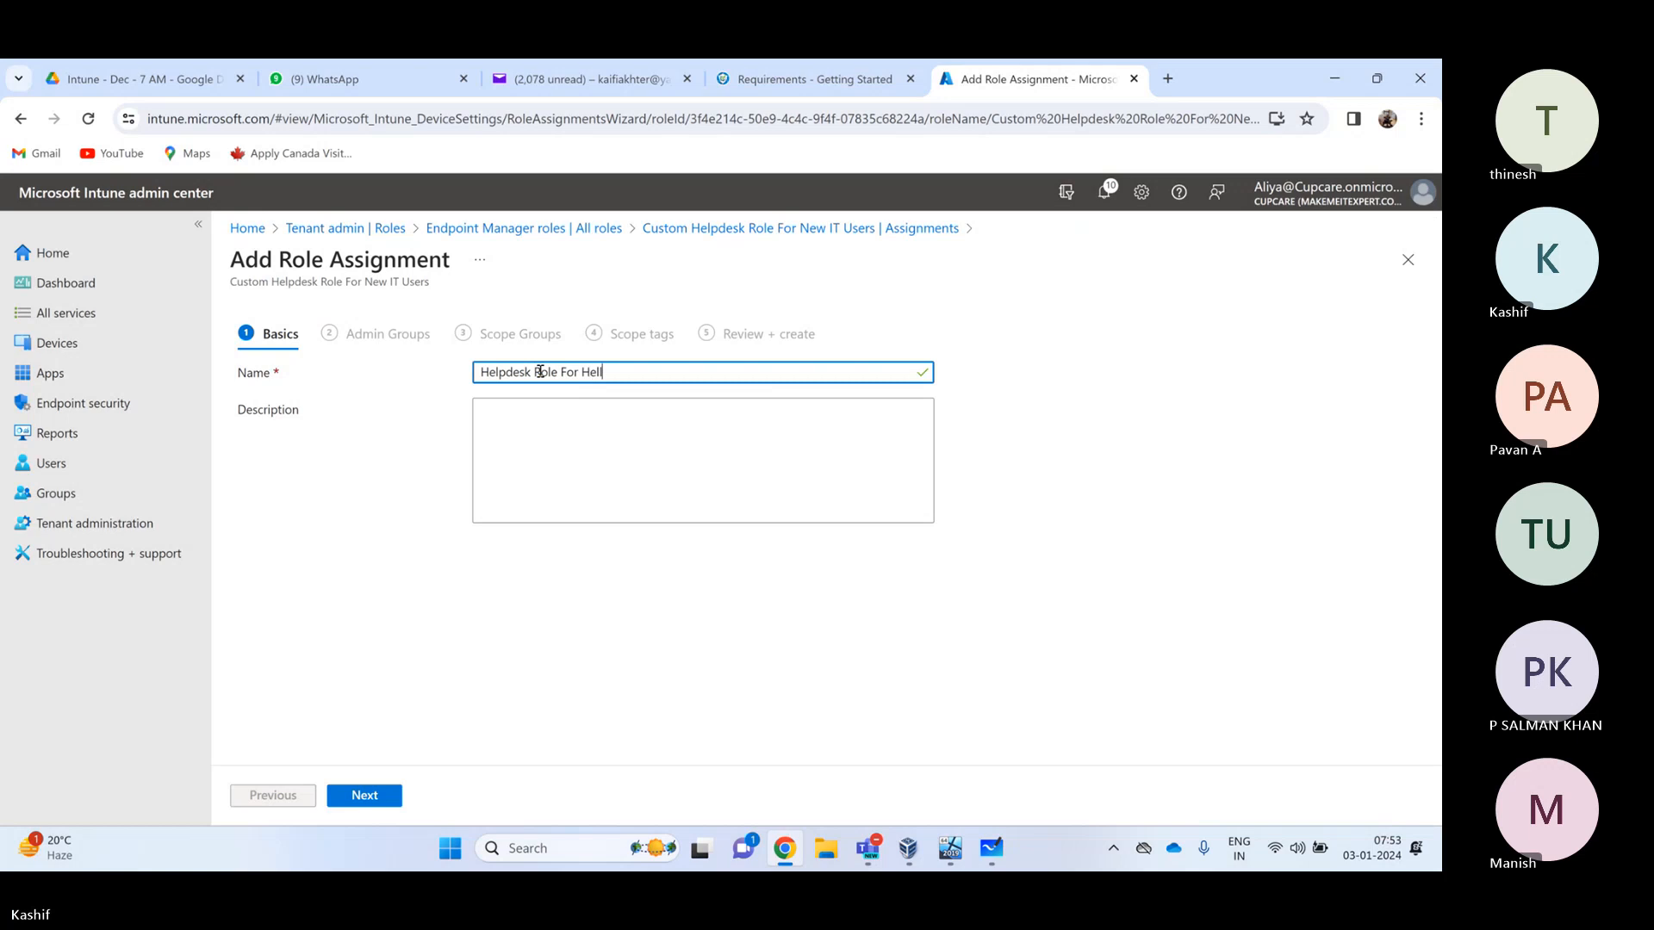
{"action": "type", "text": "elpdesk"}
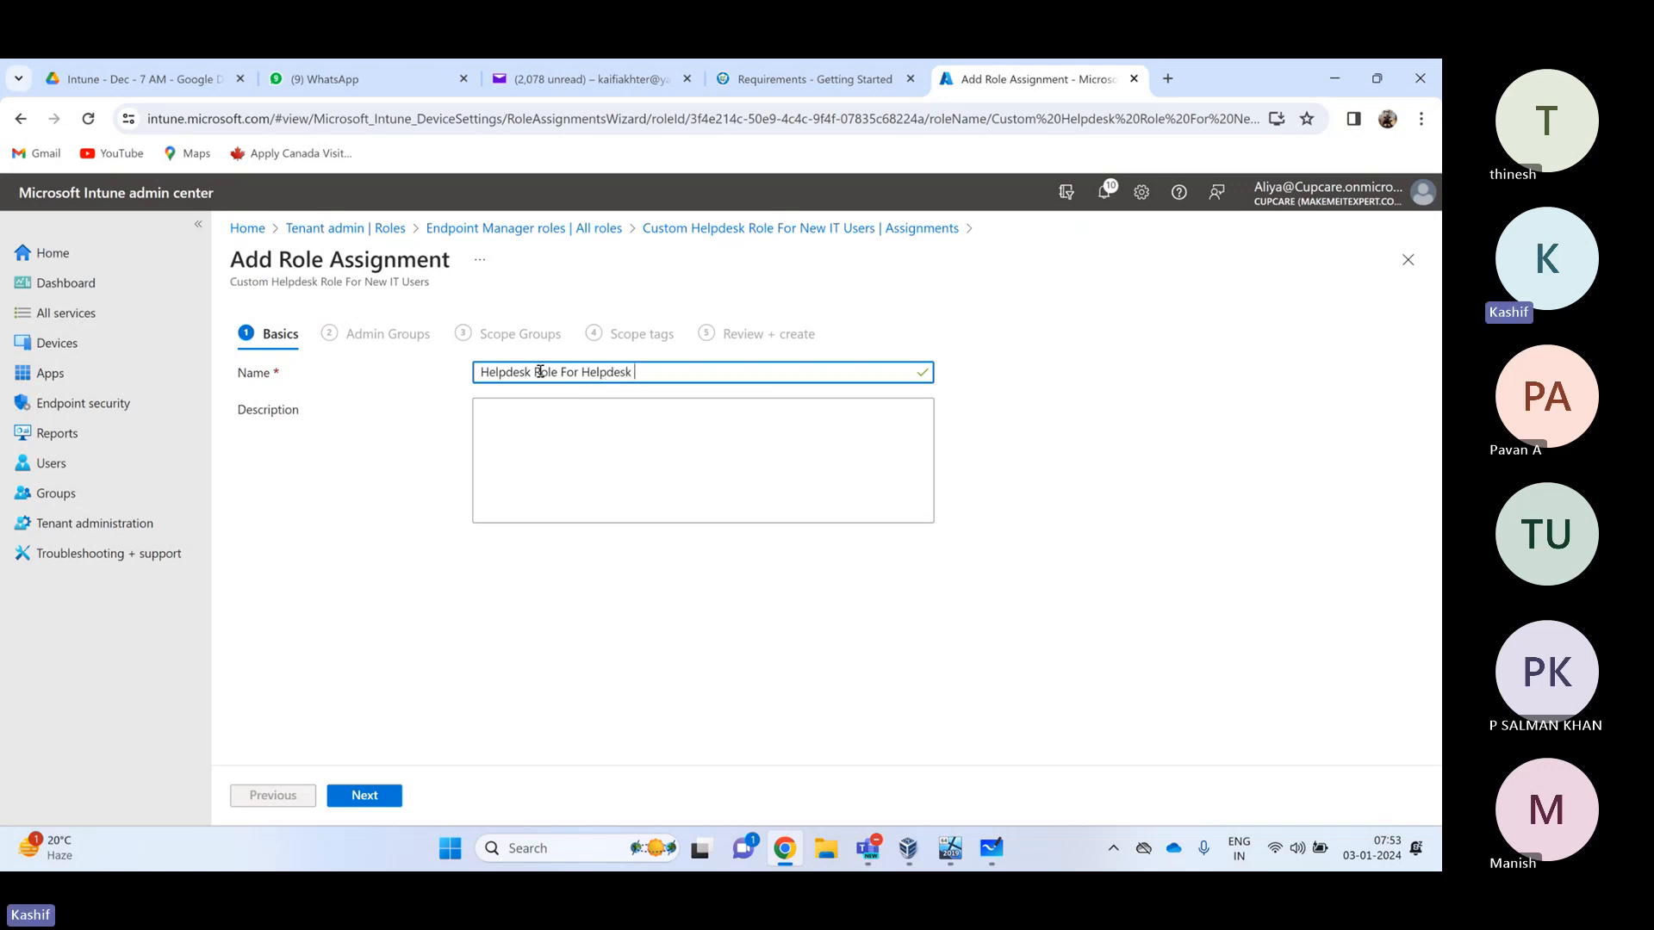
{"action": "type", "text": " Employees"}
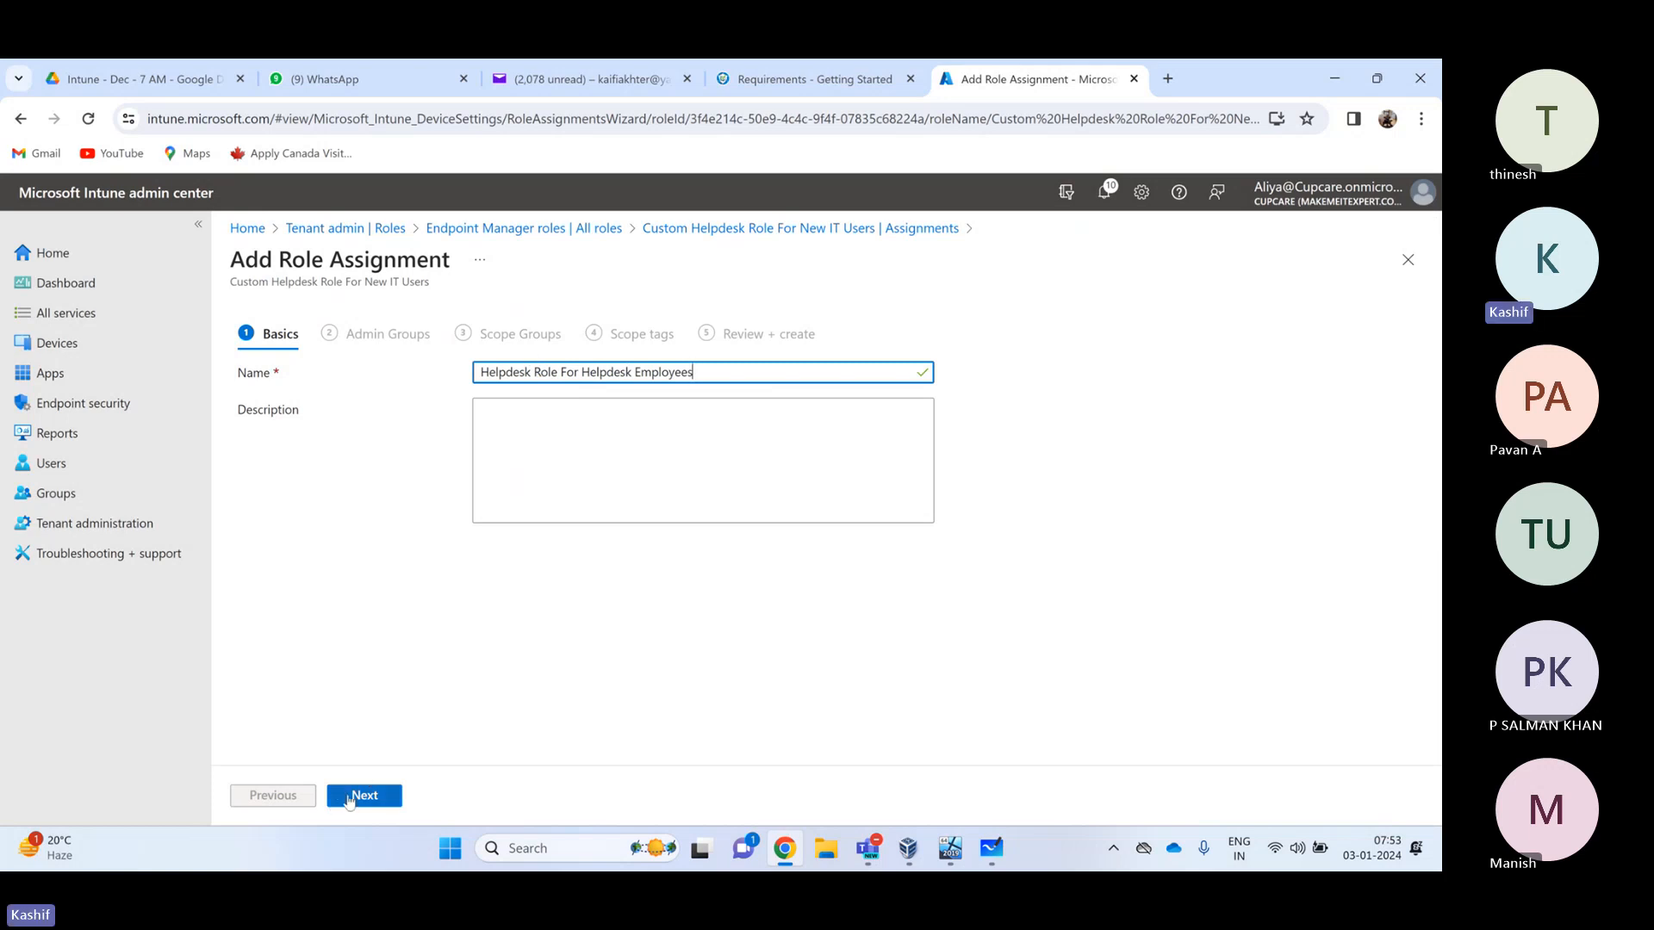
{"action": "left_click", "coordinate": [364, 793]}
Add the Helpdesk Employees group as the admin group of the role assignment and continue to the scope groups
{"action": "left_click", "coordinate": [282, 443]}
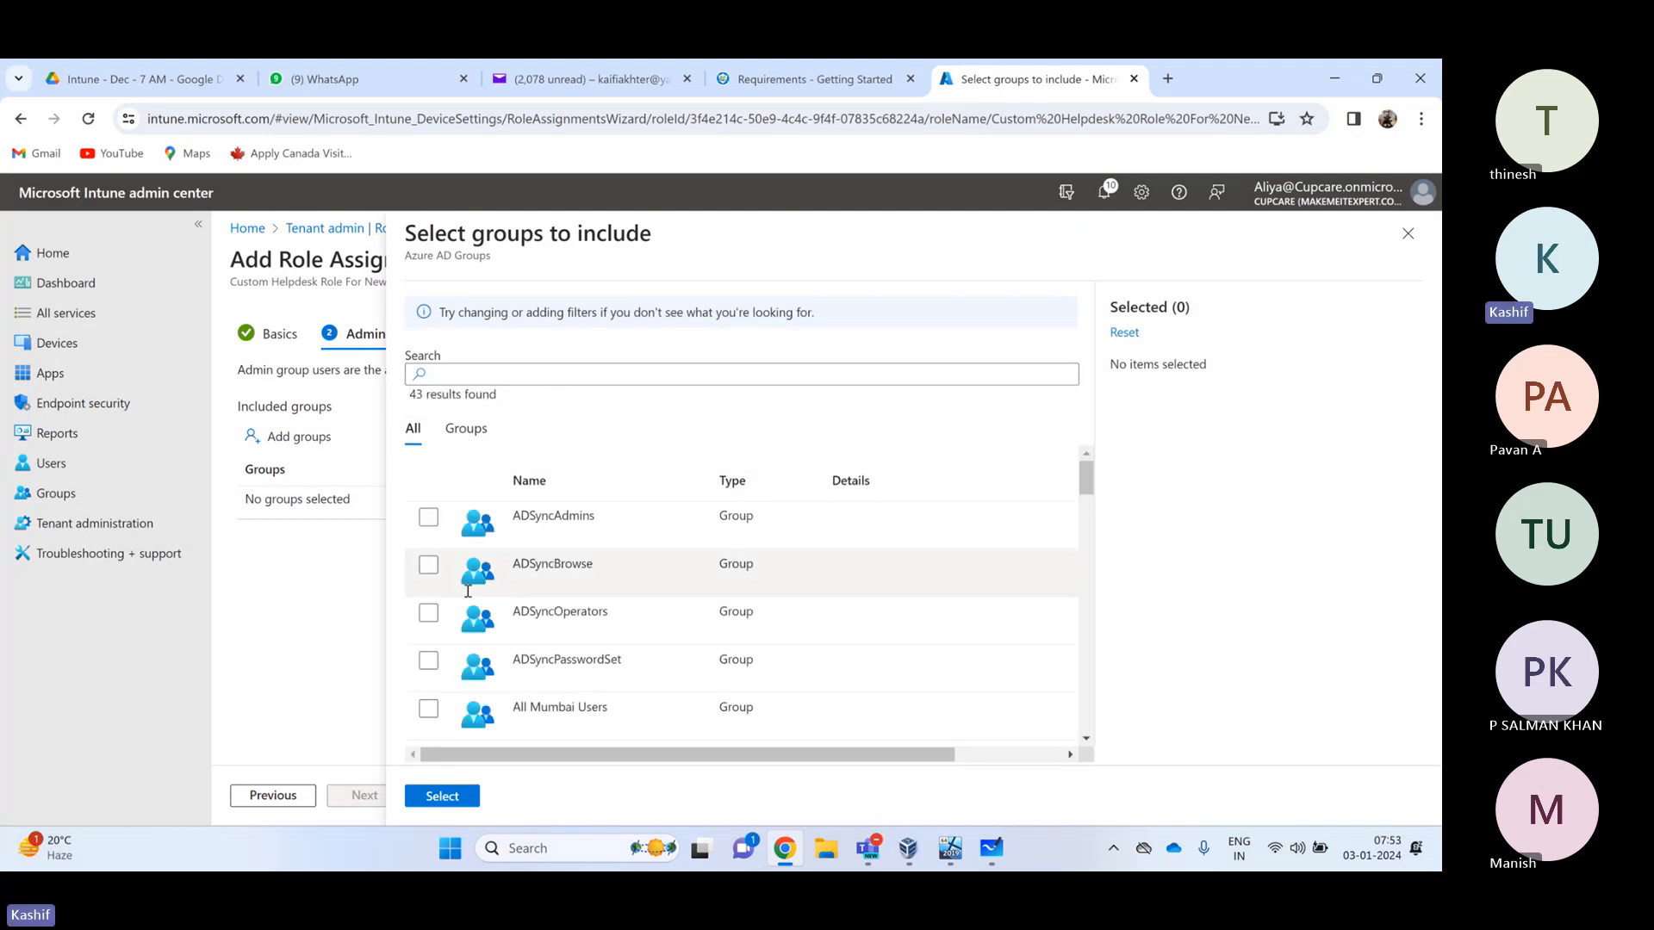
{"action": "scroll", "coordinate": [535, 645], "scroll_direction": "down", "scroll_amount": 6}
{"action": "scroll", "coordinate": [535, 645], "scroll_direction": "down", "scroll_amount": 2}
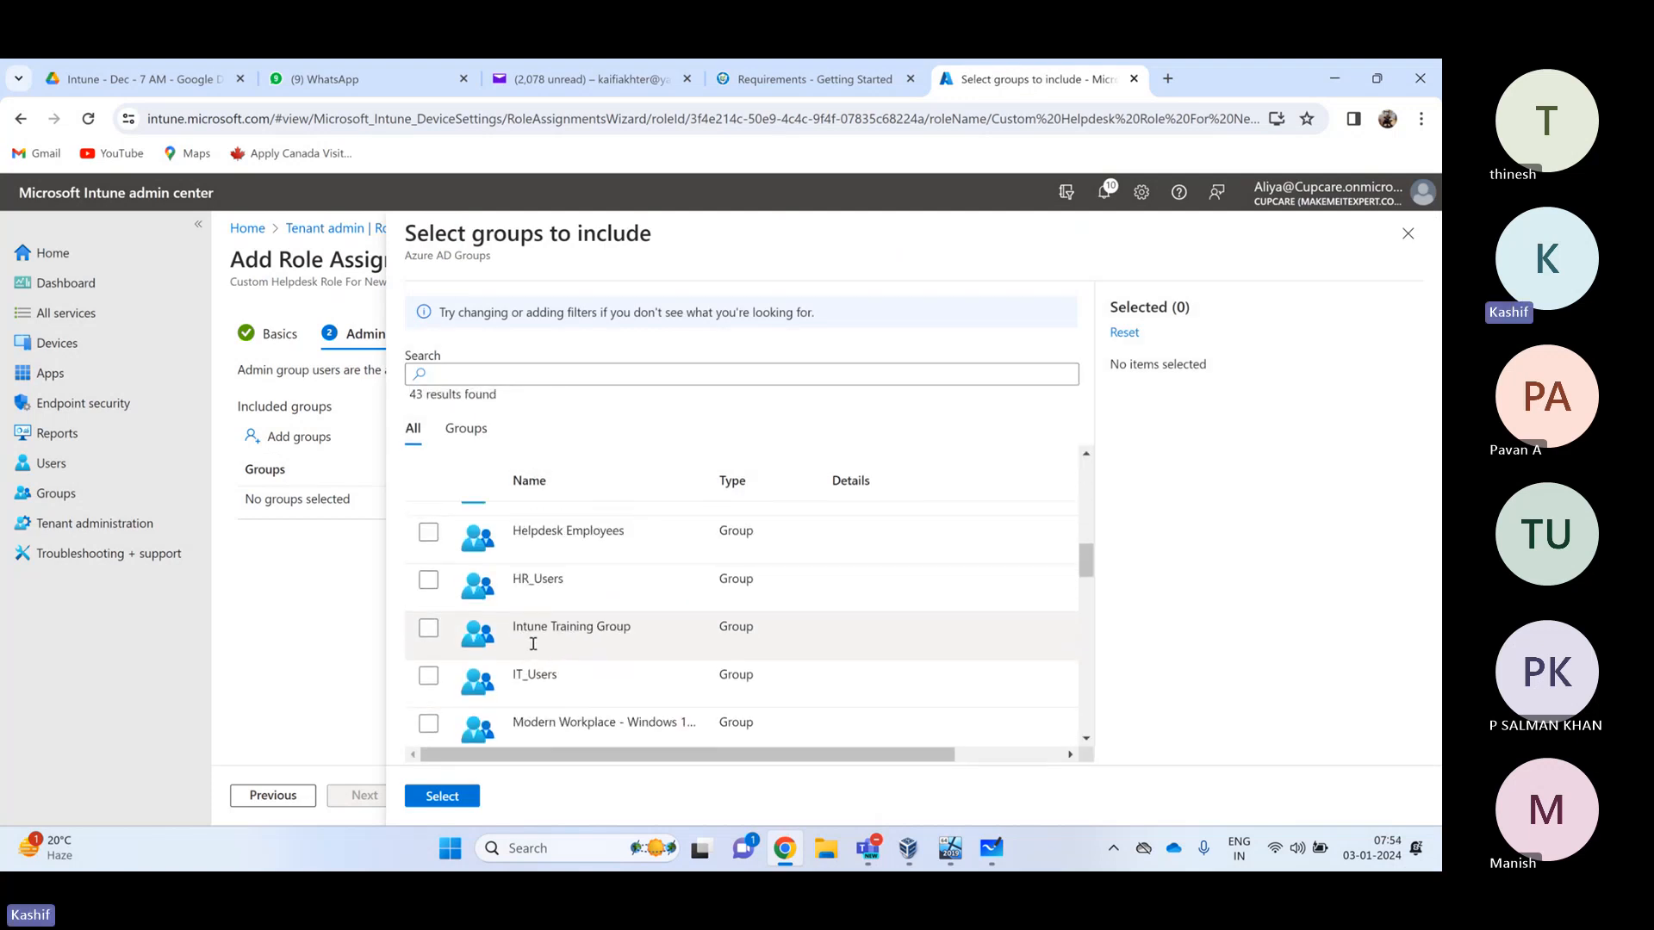
{"action": "left_click", "coordinate": [428, 532]}
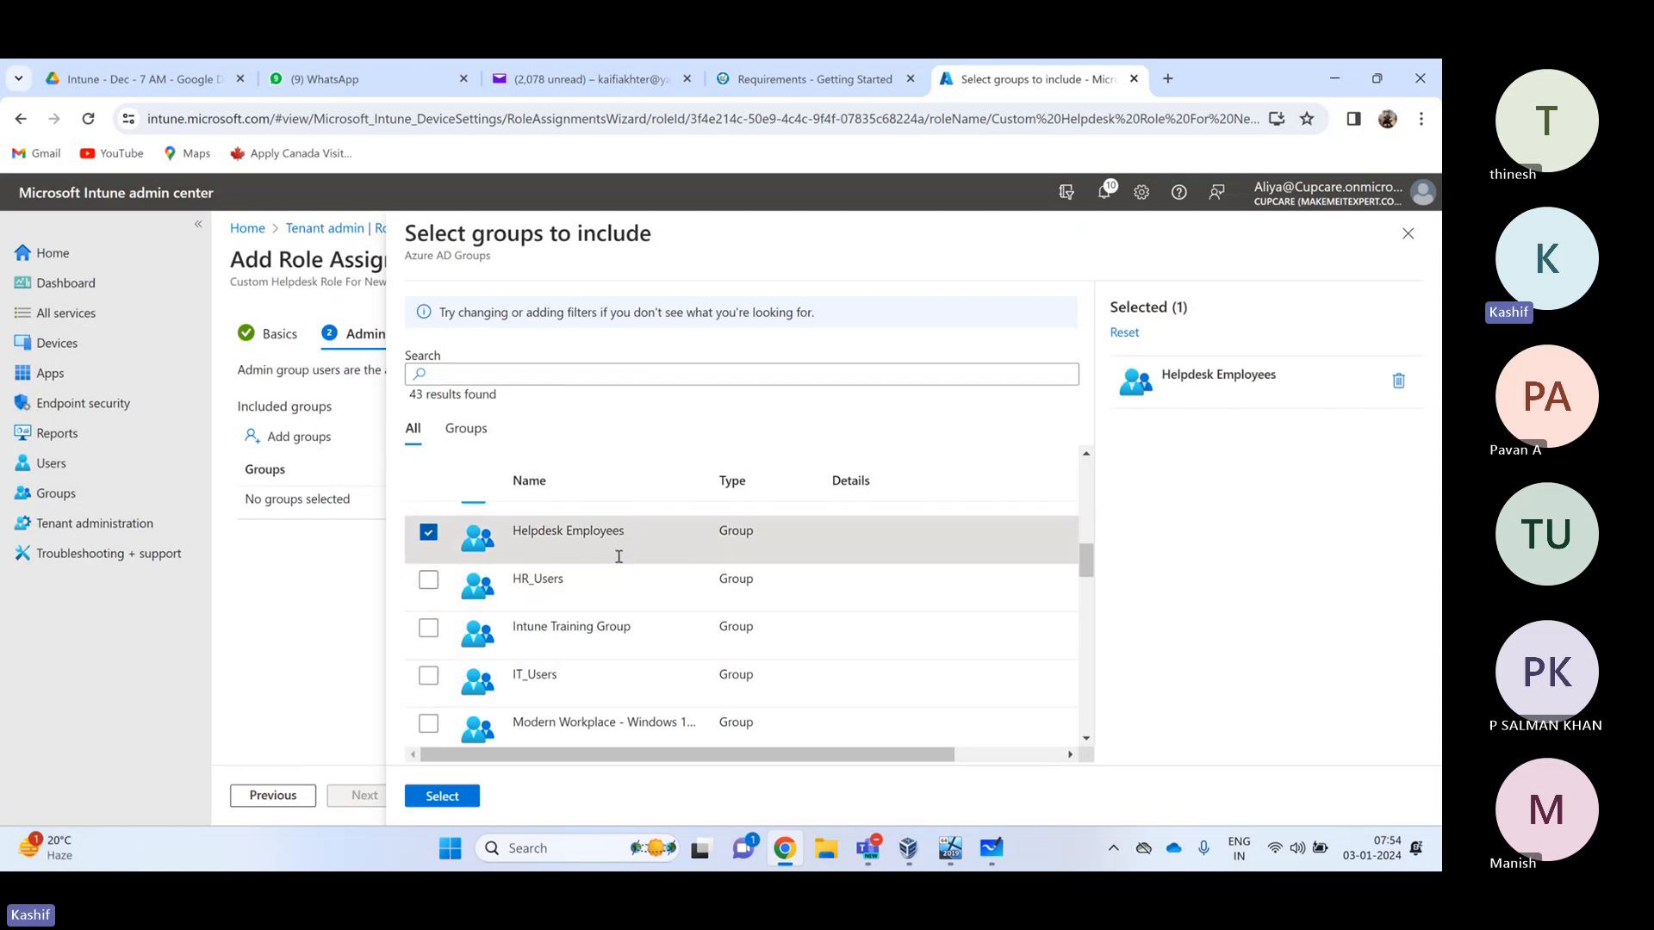
{"action": "left_click_drag", "start_coordinate": [627, 536], "coordinate": [528, 529]}
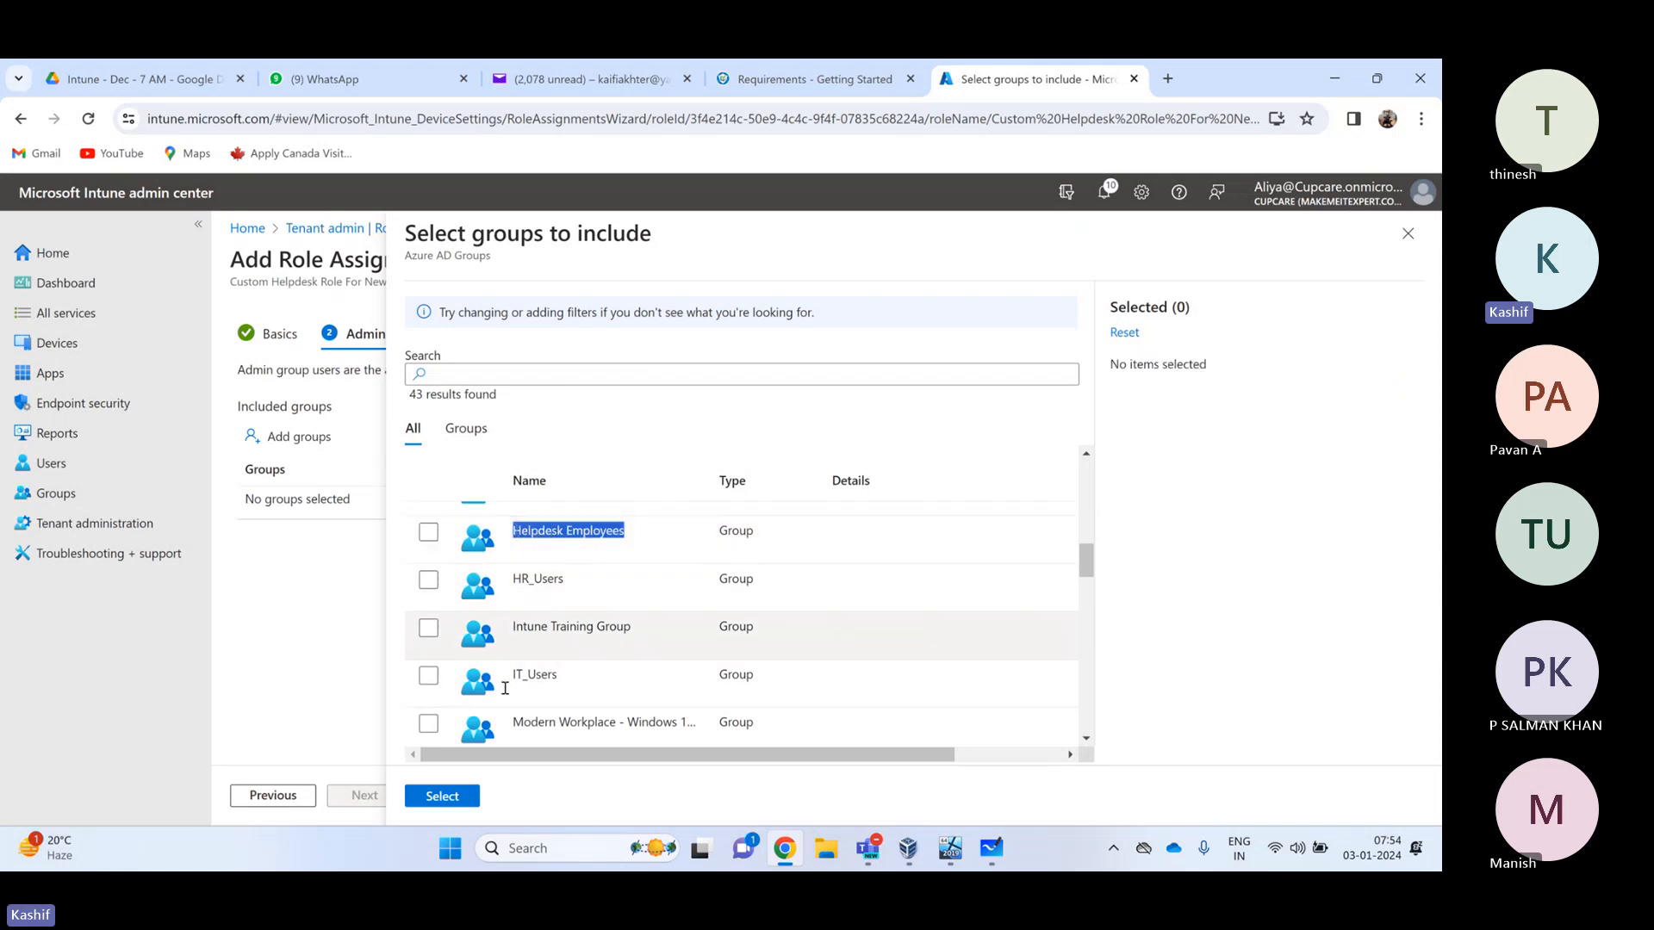
{"action": "left_click", "coordinate": [446, 797]}
{"action": "left_click", "coordinate": [363, 796]}
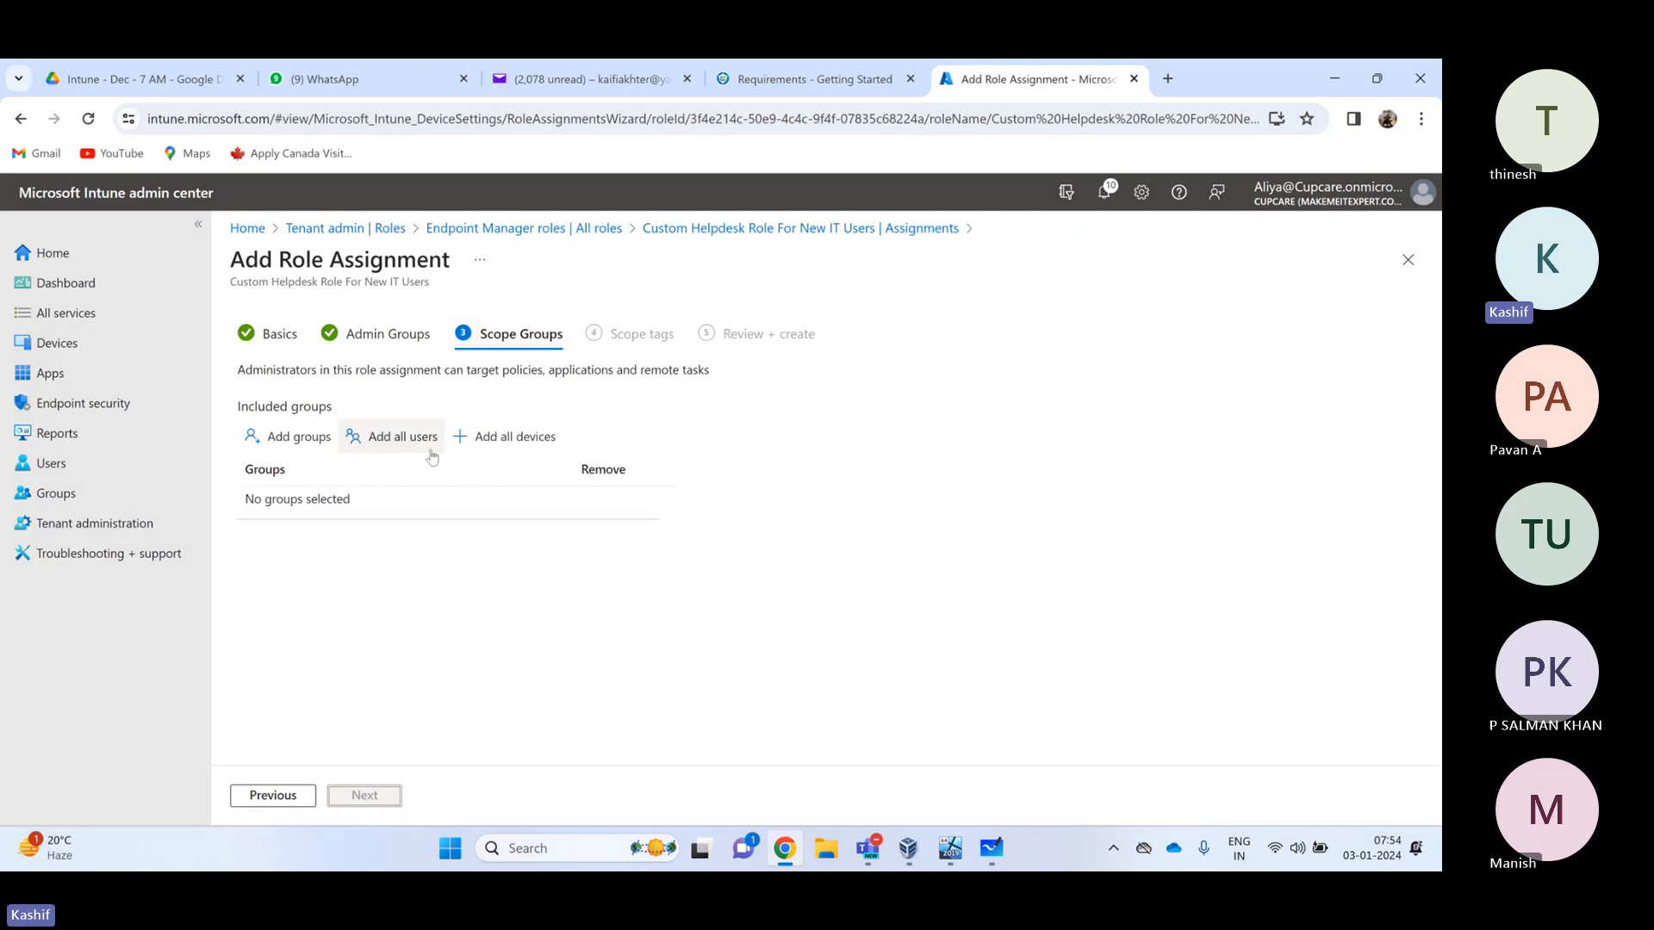
Include all users and all devices as scope groups and create the role assignment
{"action": "left_click", "coordinate": [384, 441]}
{"action": "left_click", "coordinate": [543, 440]}
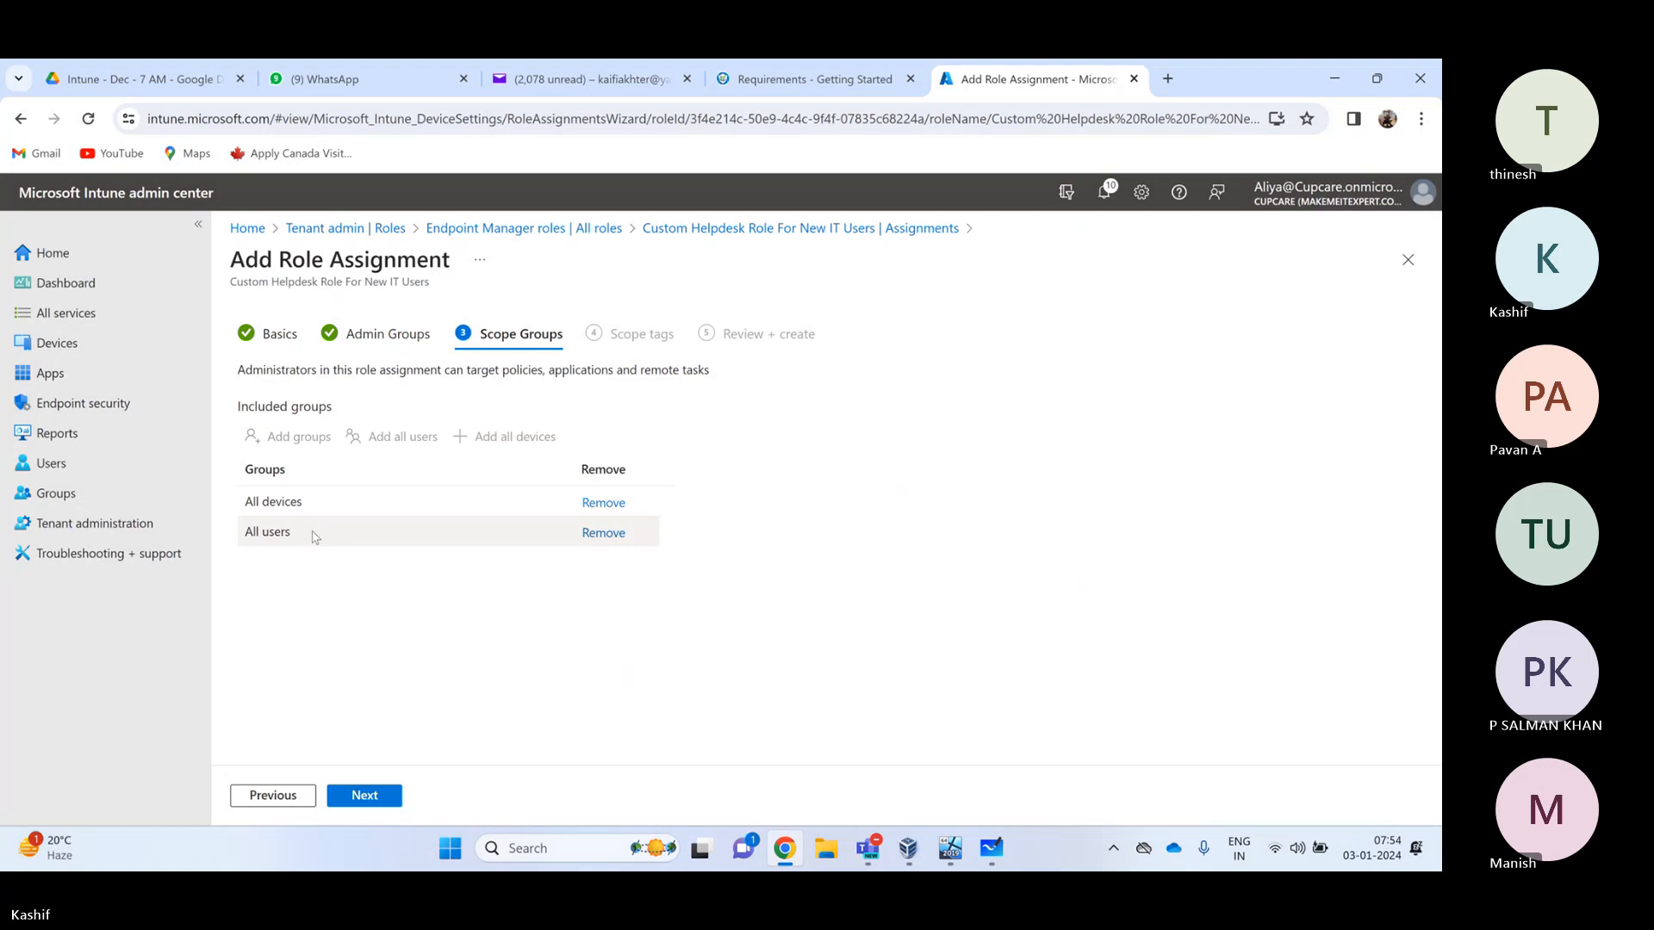
{"action": "left_click", "coordinate": [376, 801]}
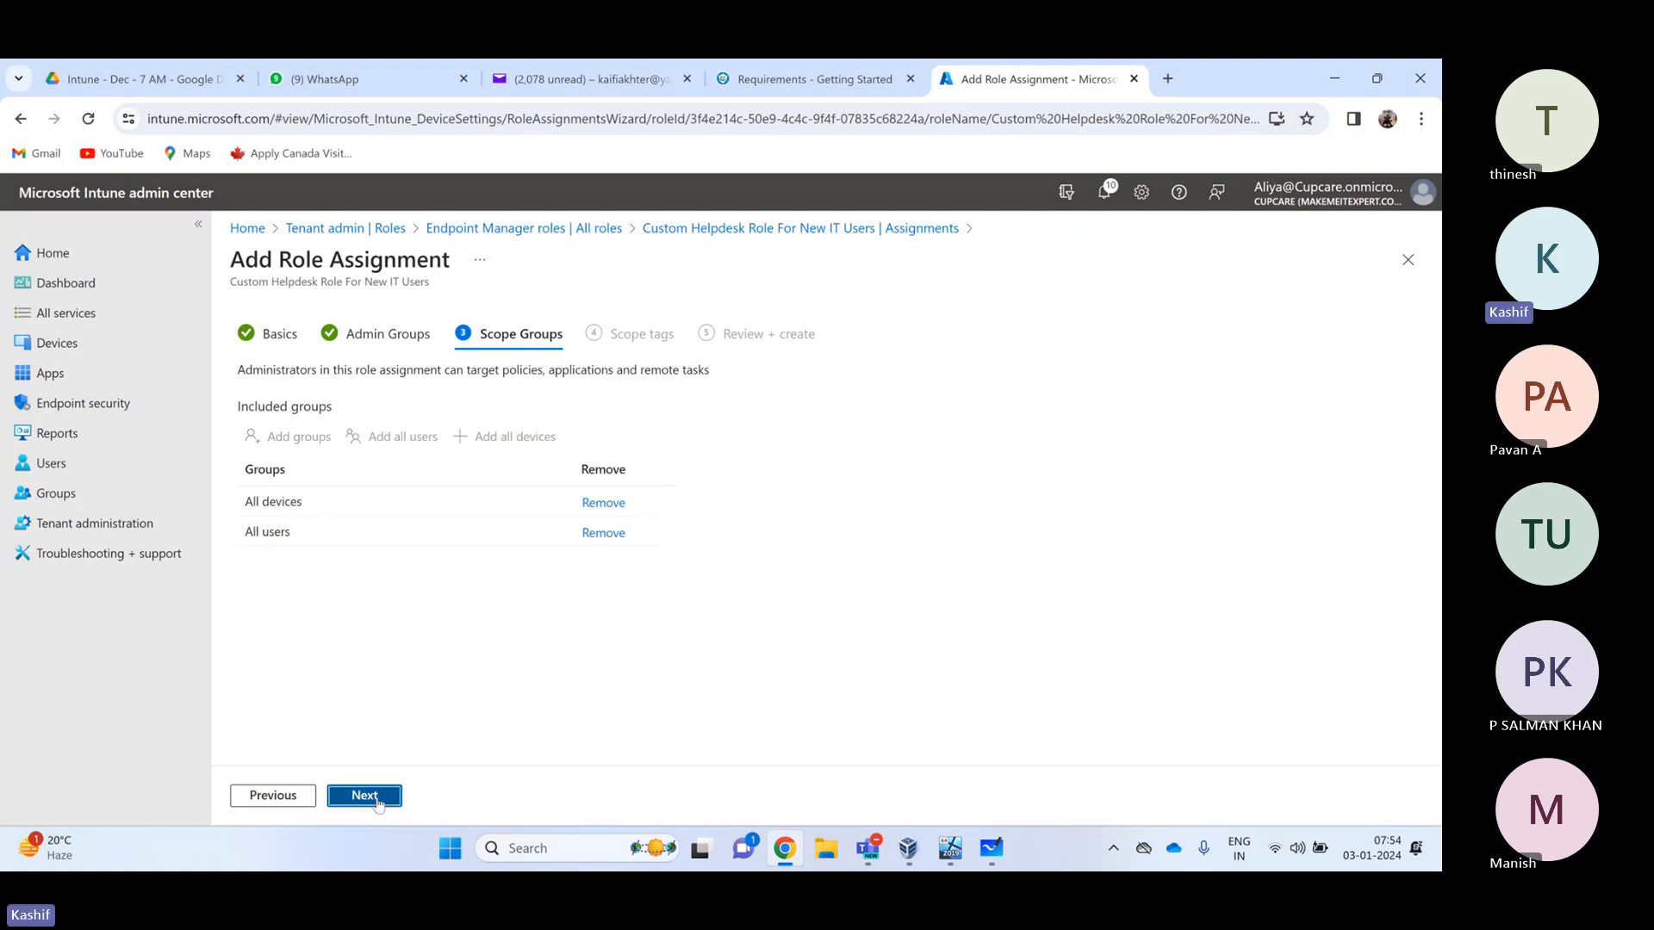
{"action": "left_click", "coordinate": [376, 801]}
{"action": "left_click", "coordinate": [376, 801]}
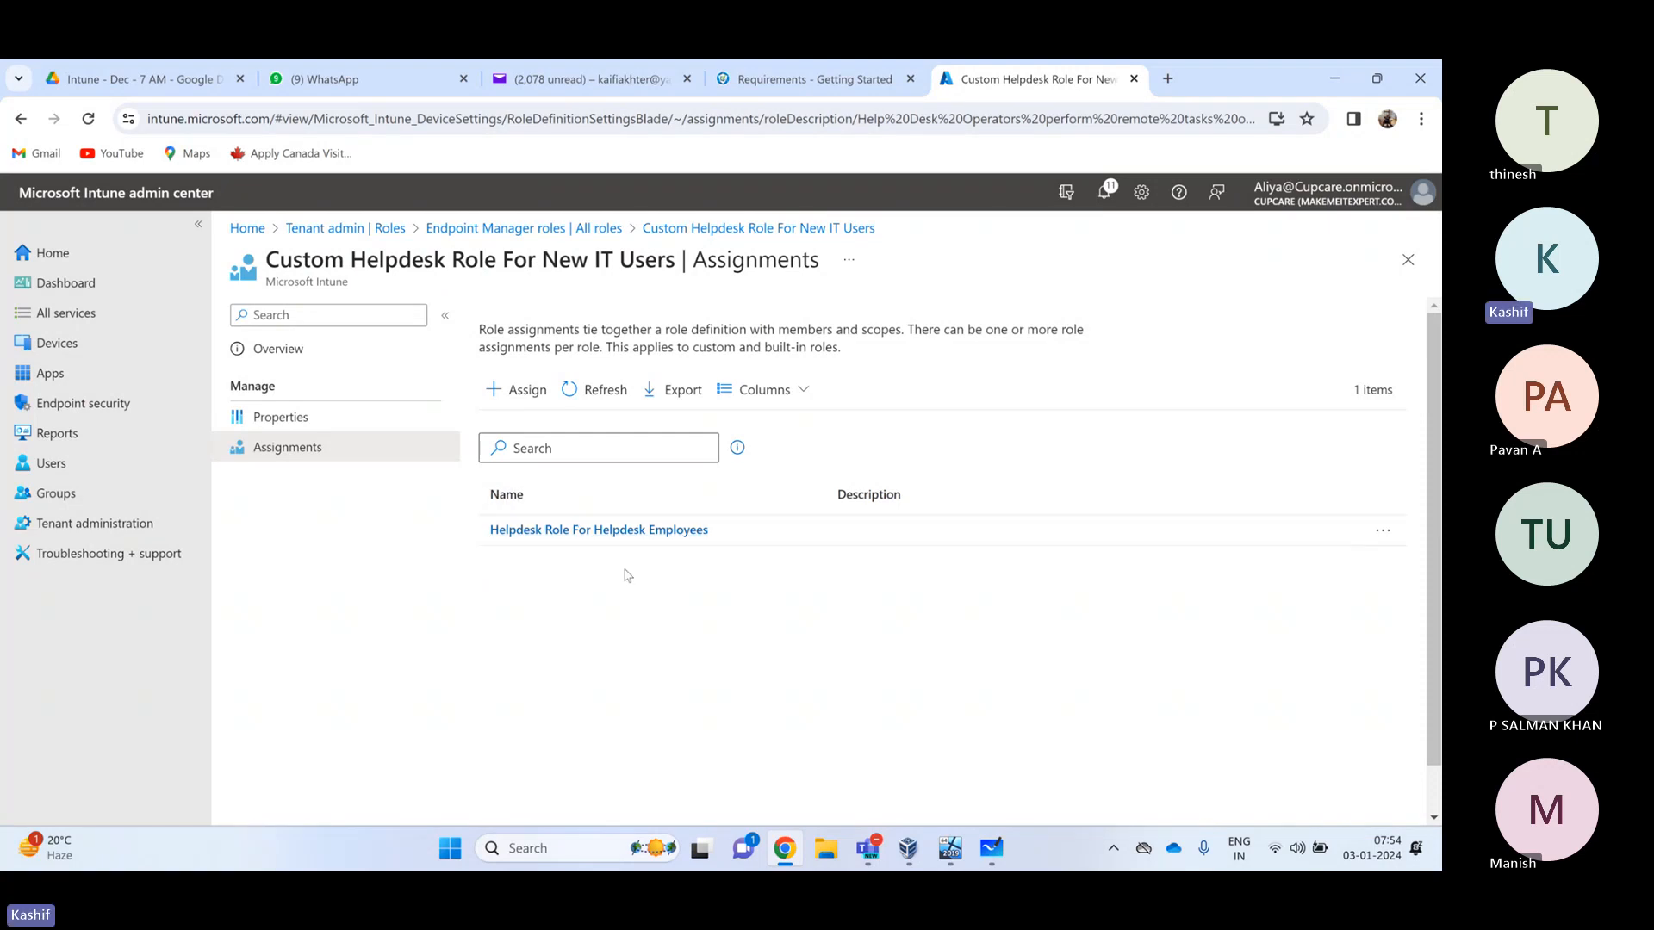
Leave the role's assignments and open the audit logs in Tenant administration
{"action": "left_click", "coordinate": [596, 229]}
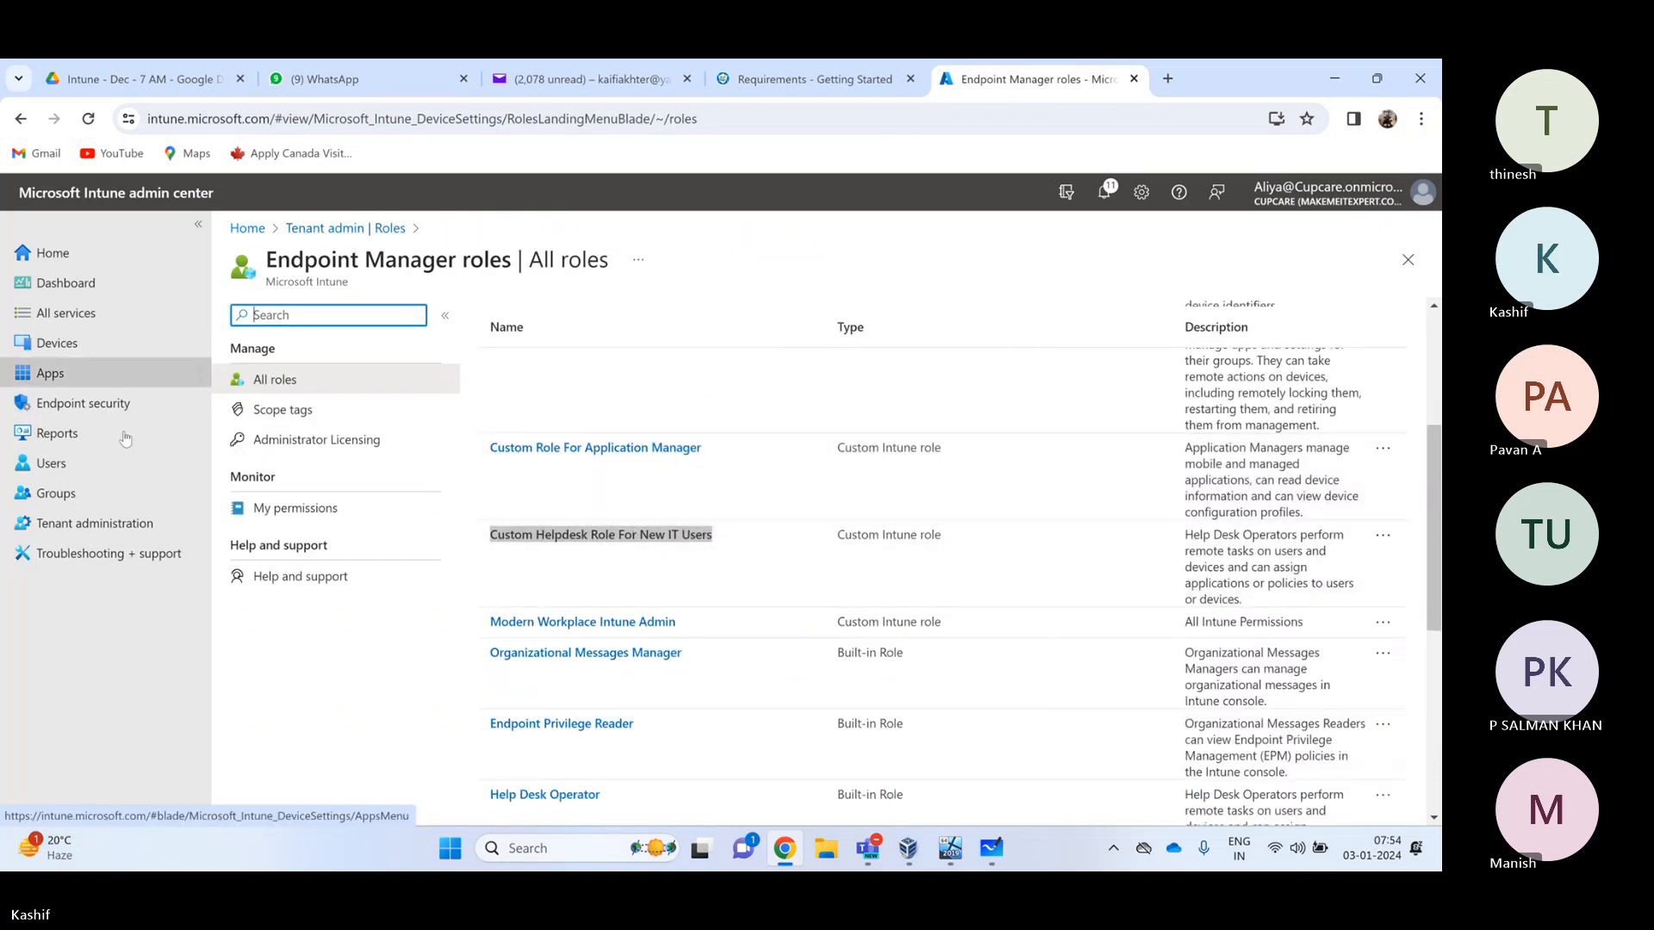
{"action": "left_click", "coordinate": [89, 523]}
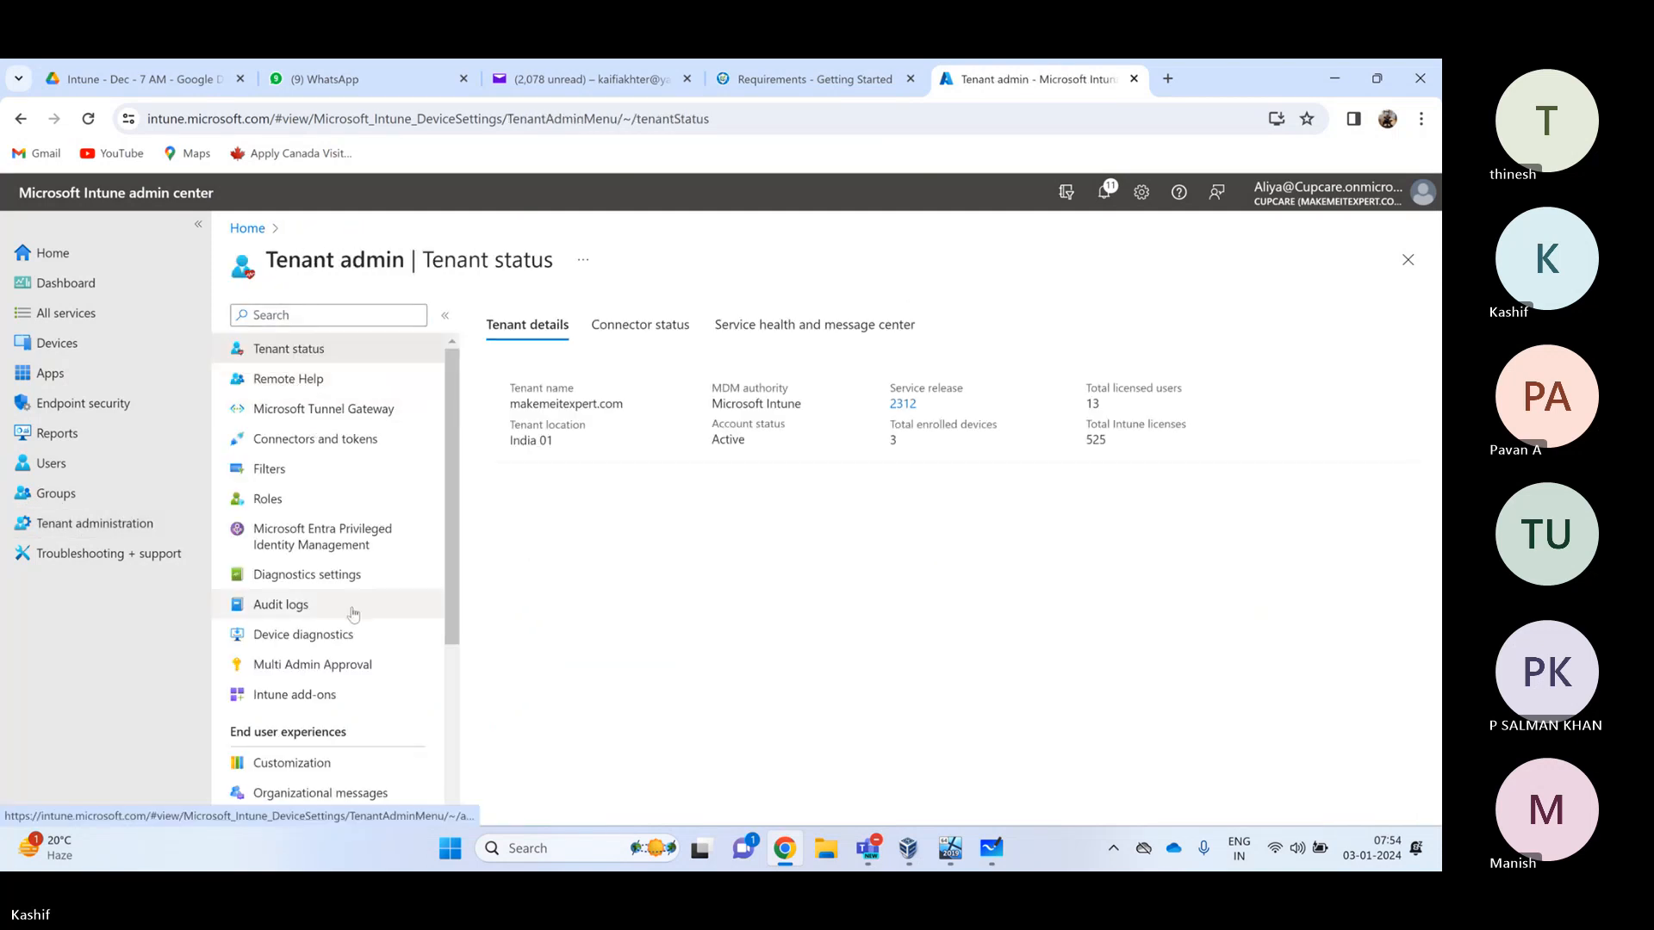
{"action": "scroll", "coordinate": [351, 617], "scroll_direction": "down", "scroll_amount": 1}
{"action": "scroll", "coordinate": [350, 613], "scroll_direction": "down", "scroll_amount": 1}
{"action": "scroll", "coordinate": [336, 551], "scroll_direction": "up", "scroll_amount": 2}
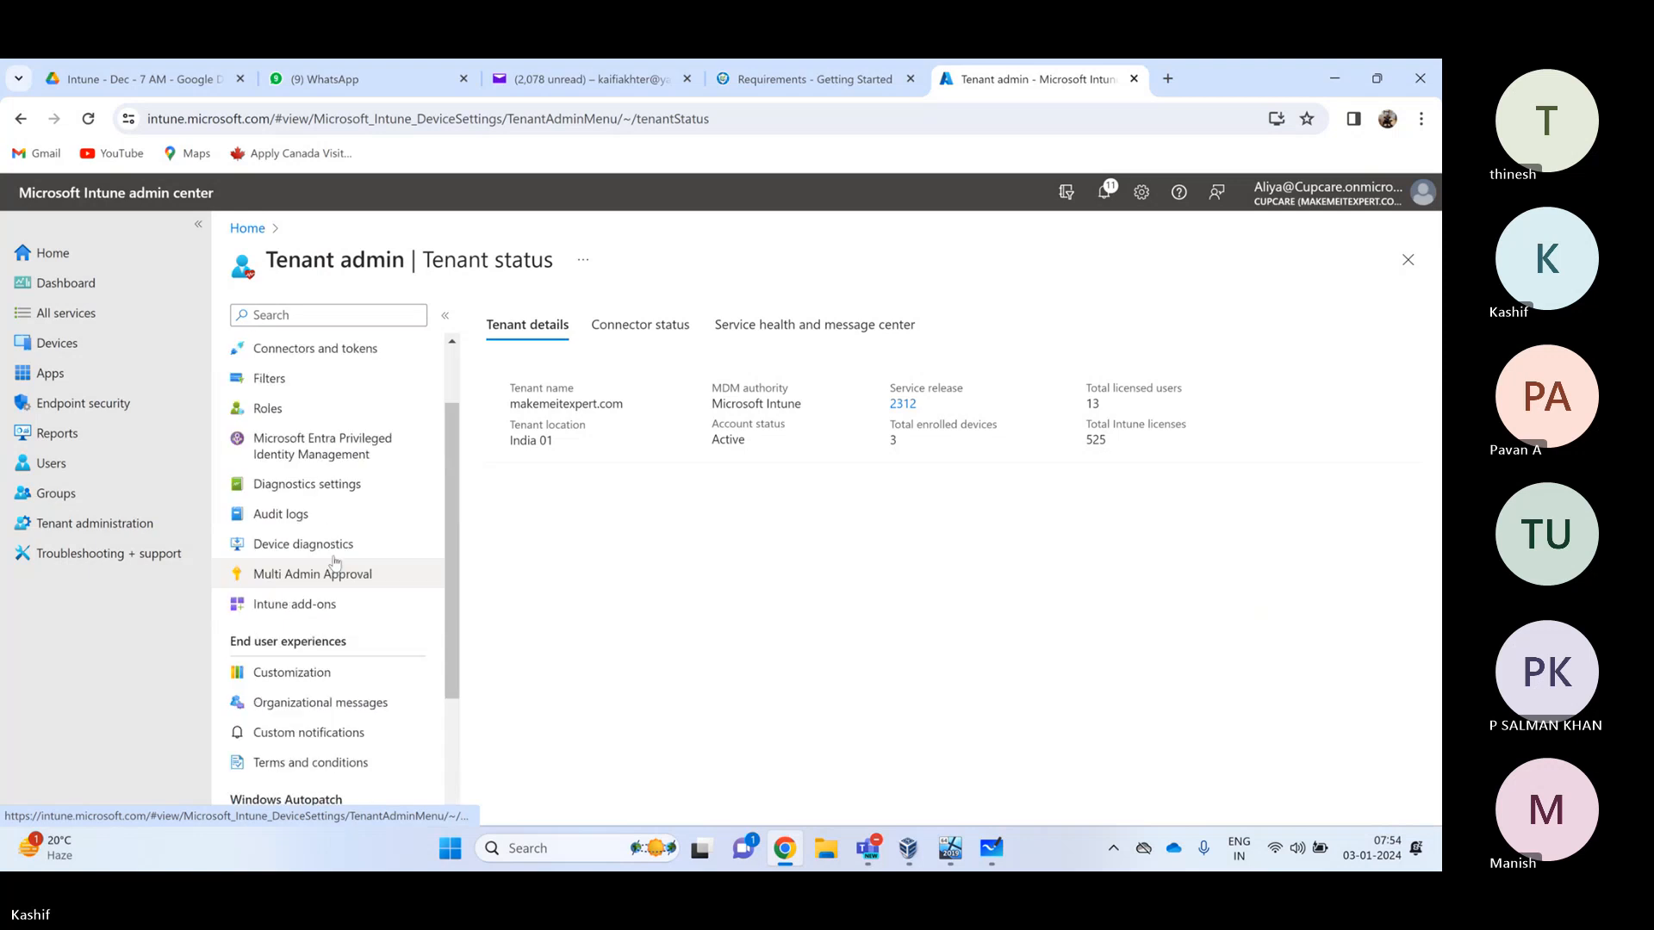
{"action": "left_click", "coordinate": [316, 607]}
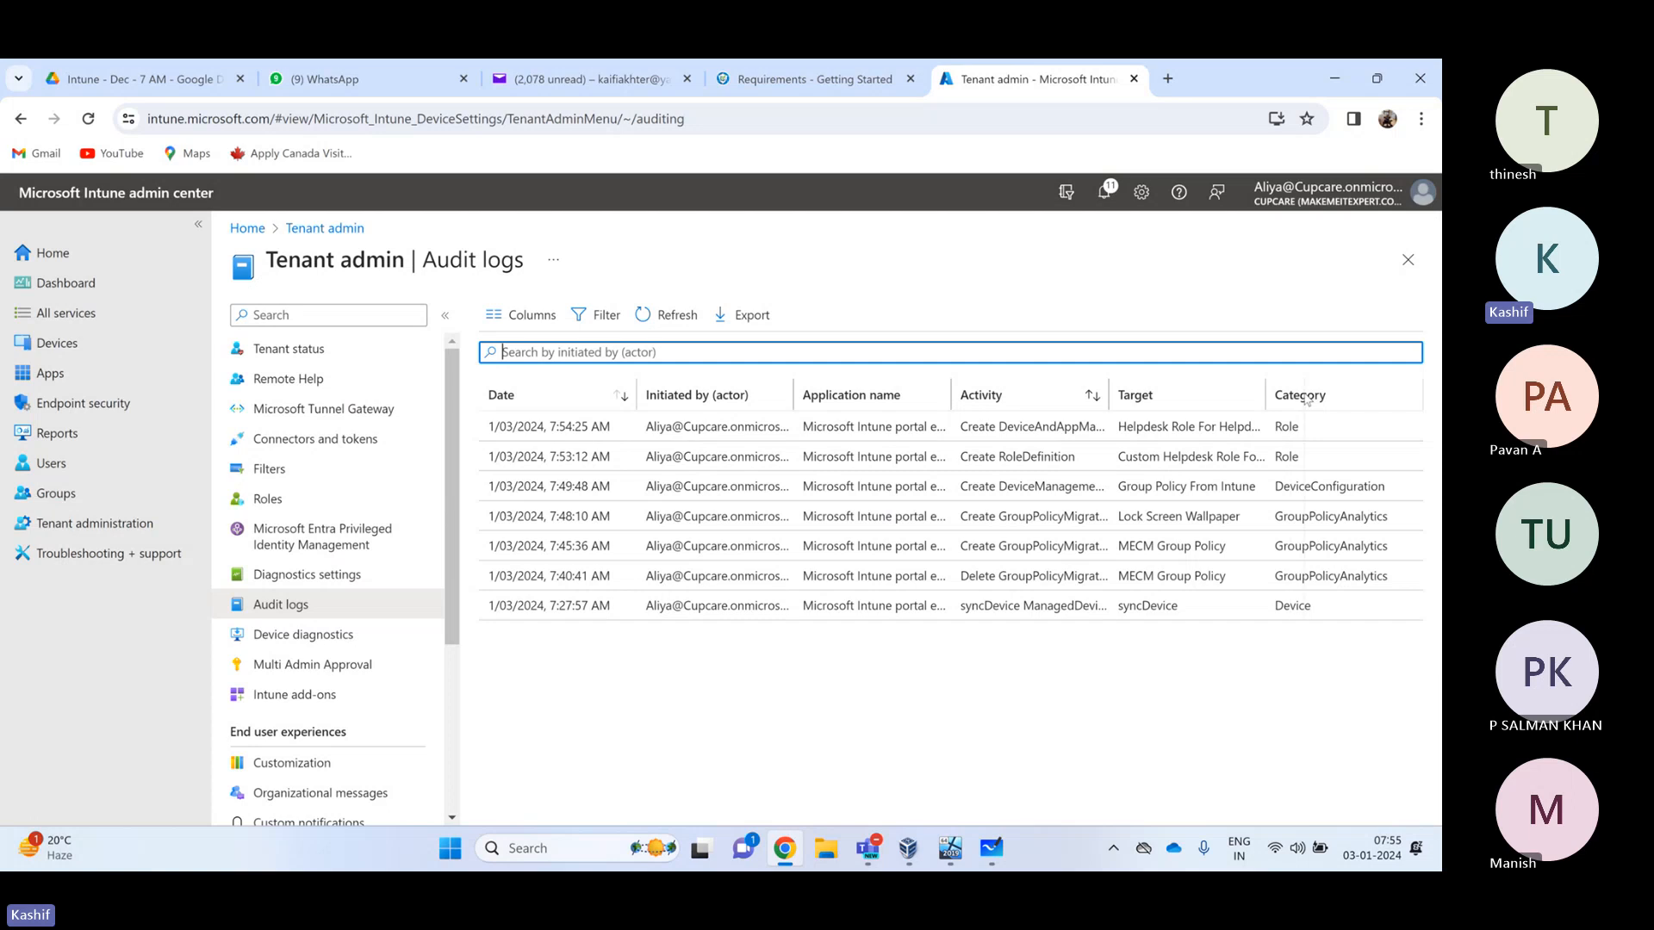
Examine the activity, target and category of the audit log entries for the new role, its assignment and the earlier changes
{"action": "left_click_drag", "start_coordinate": [1303, 396], "coordinate": [1302, 393]}
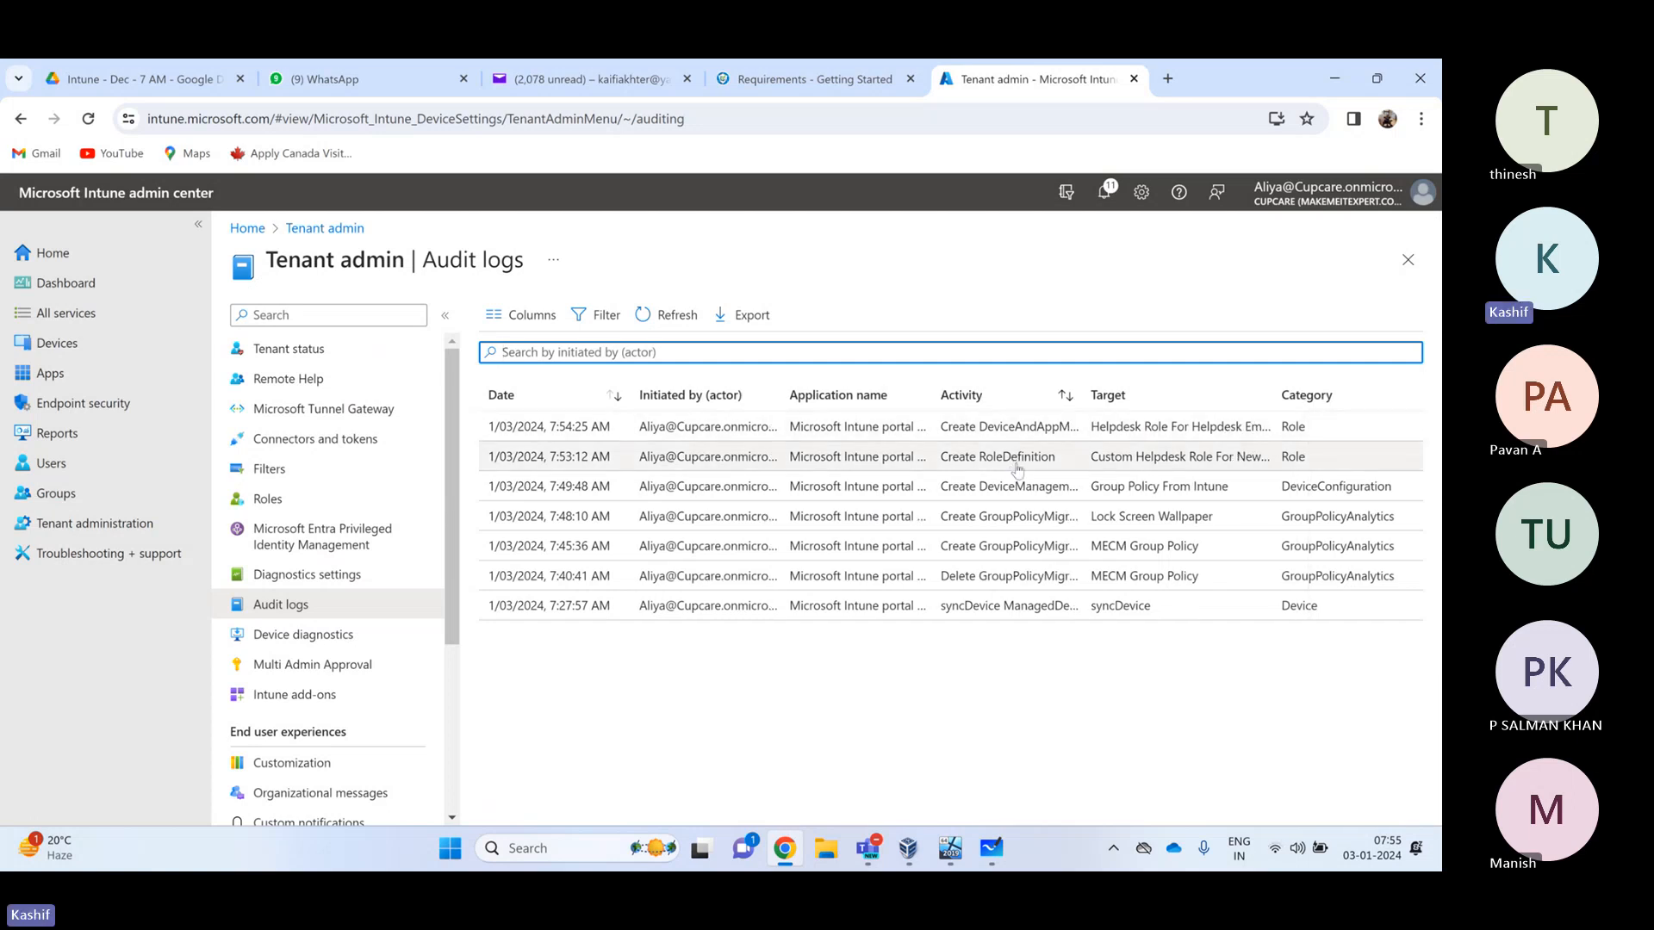
{"action": "left_click_drag", "start_coordinate": [1249, 430], "coordinate": [1120, 431]}
{"action": "left_click_drag", "start_coordinate": [1247, 457], "coordinate": [1121, 458]}
{"action": "left_click_drag", "start_coordinate": [965, 457], "coordinate": [1046, 465]}
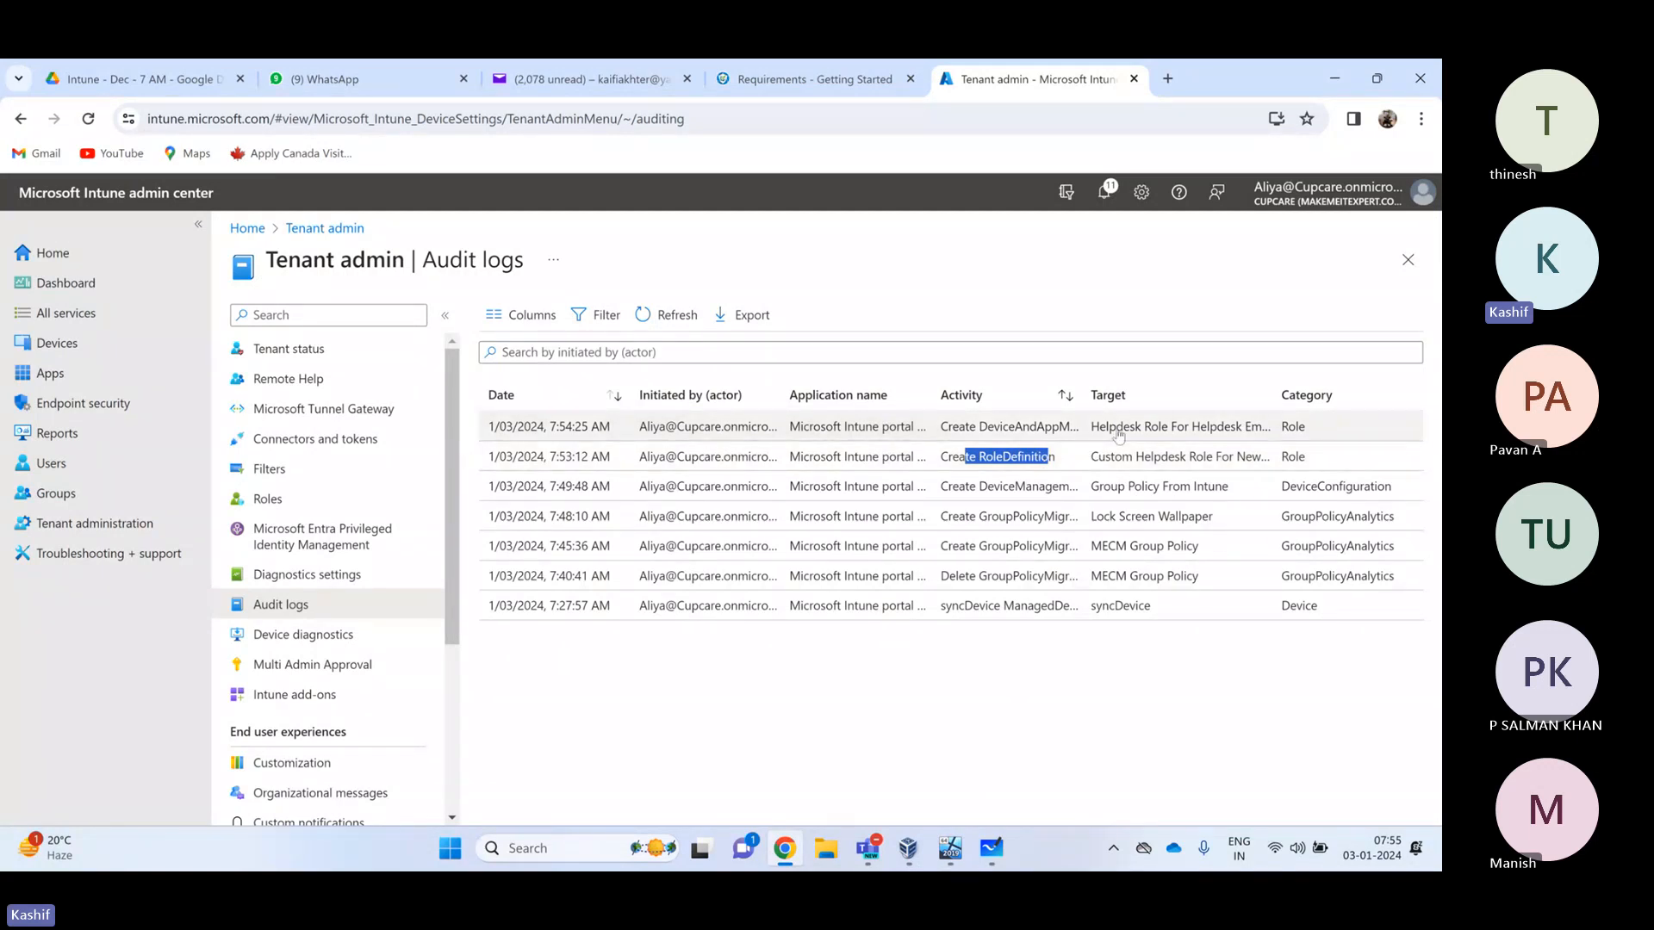
{"action": "left_click_drag", "start_coordinate": [988, 428], "coordinate": [1259, 430]}
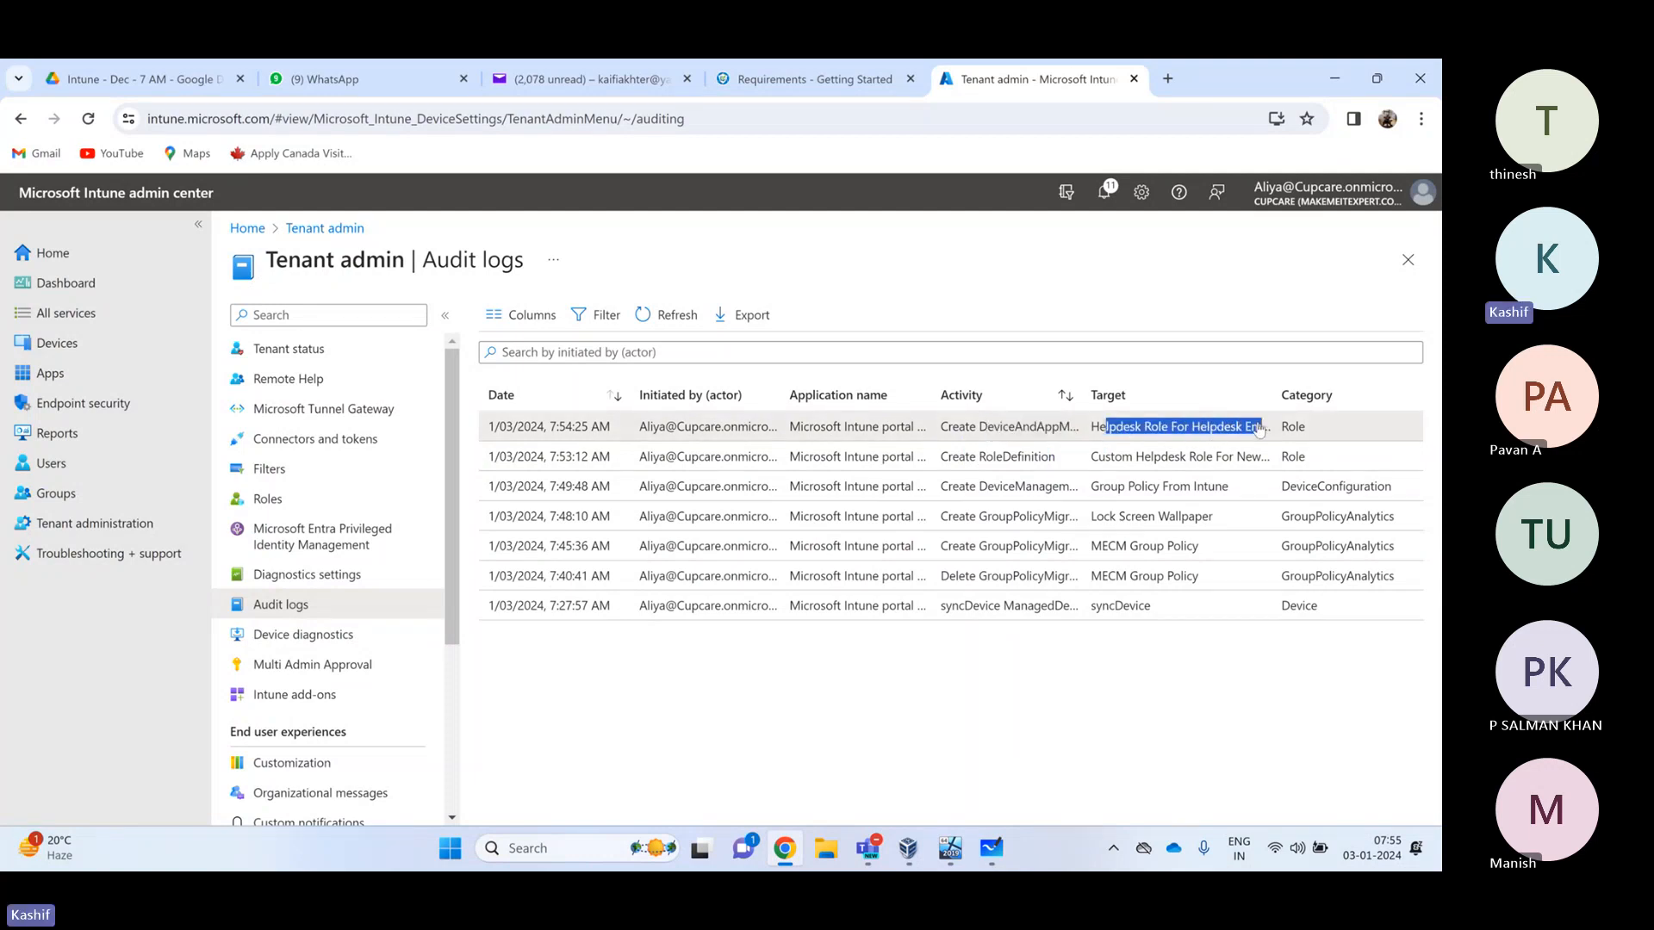
{"action": "left_click", "coordinate": [1133, 430]}
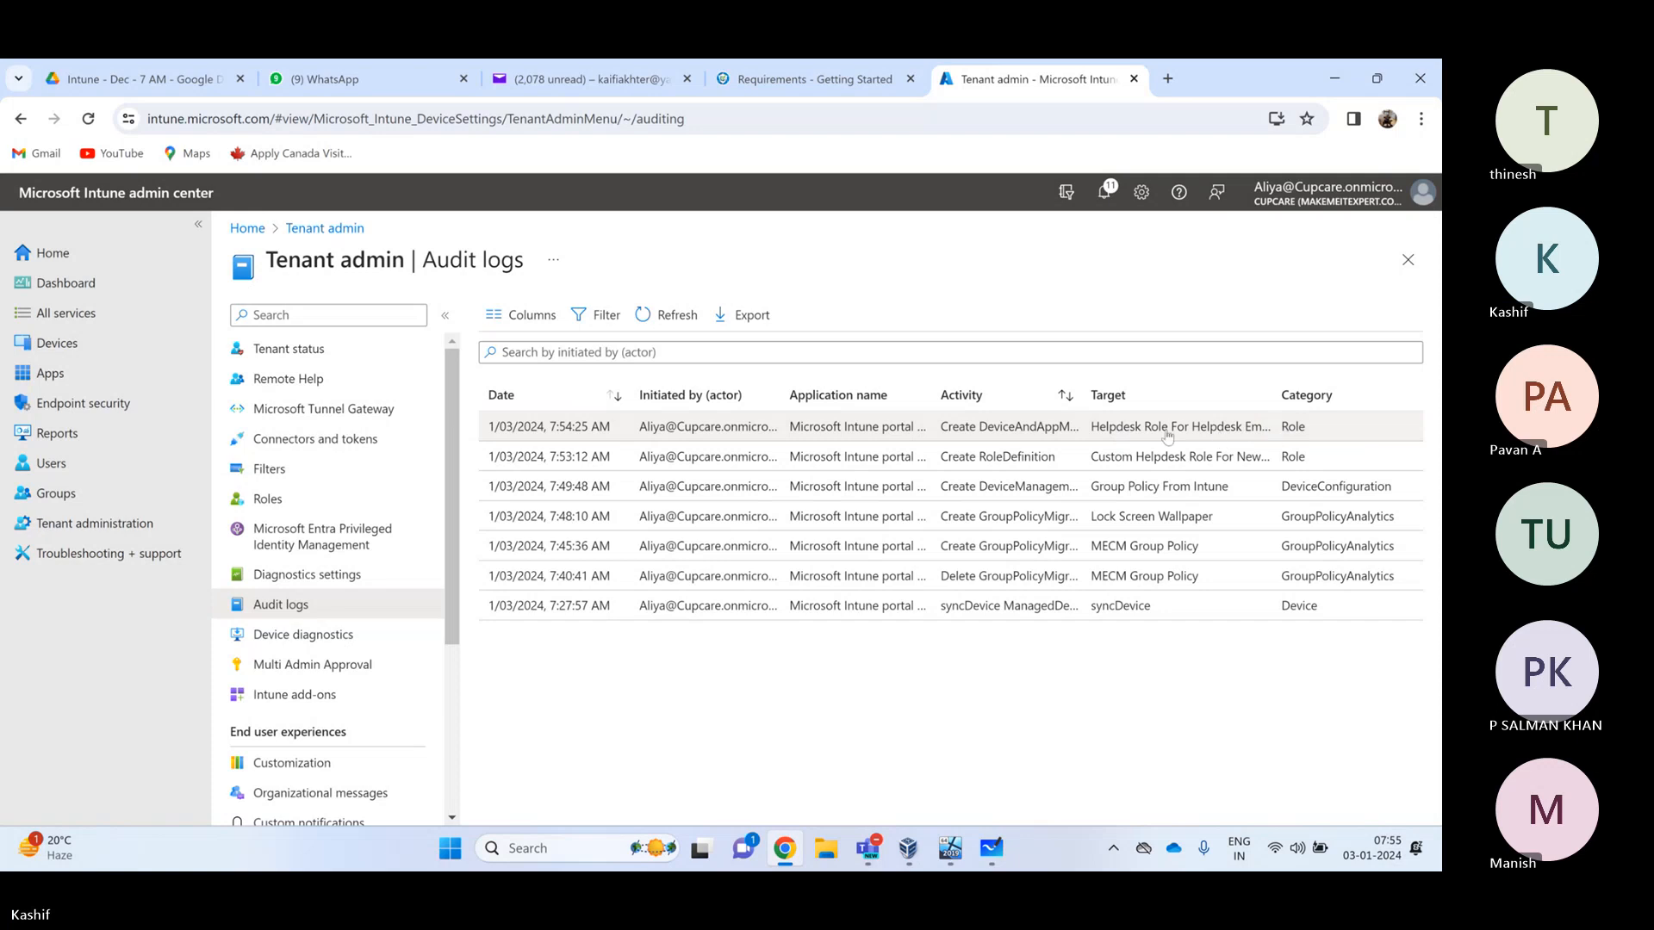
{"action": "left_click_drag", "start_coordinate": [1106, 431], "coordinate": [1278, 428]}
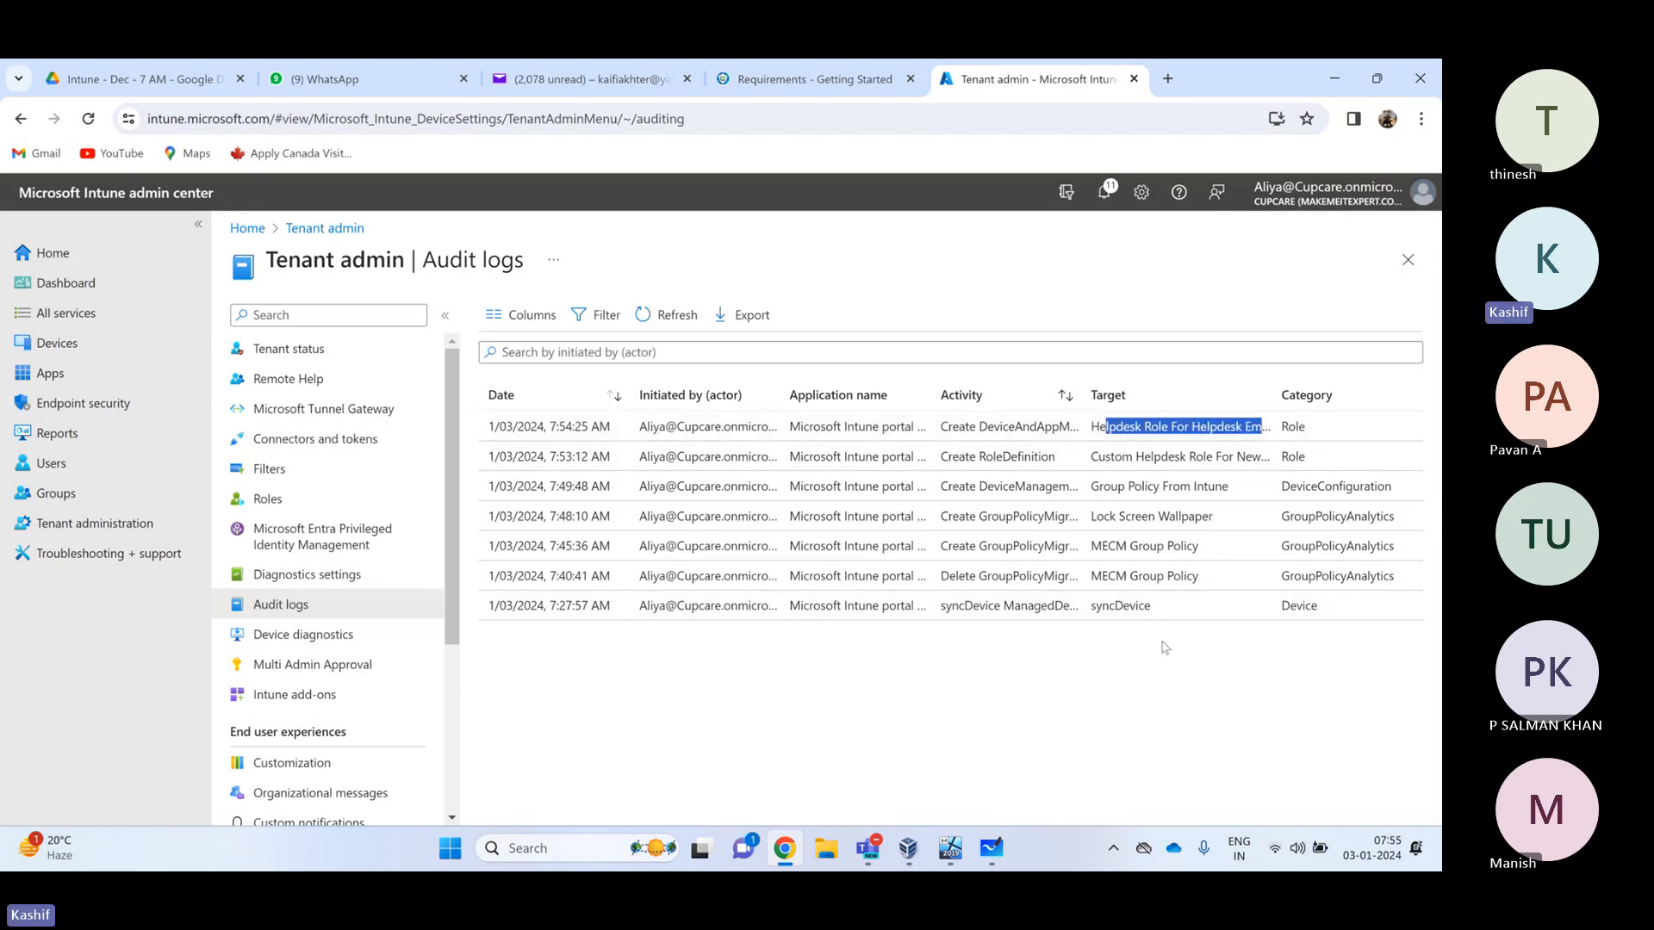
{"action": "left_click", "coordinate": [1193, 686]}
{"action": "left_click_drag", "start_coordinate": [1177, 640], "coordinate": [1160, 471]}
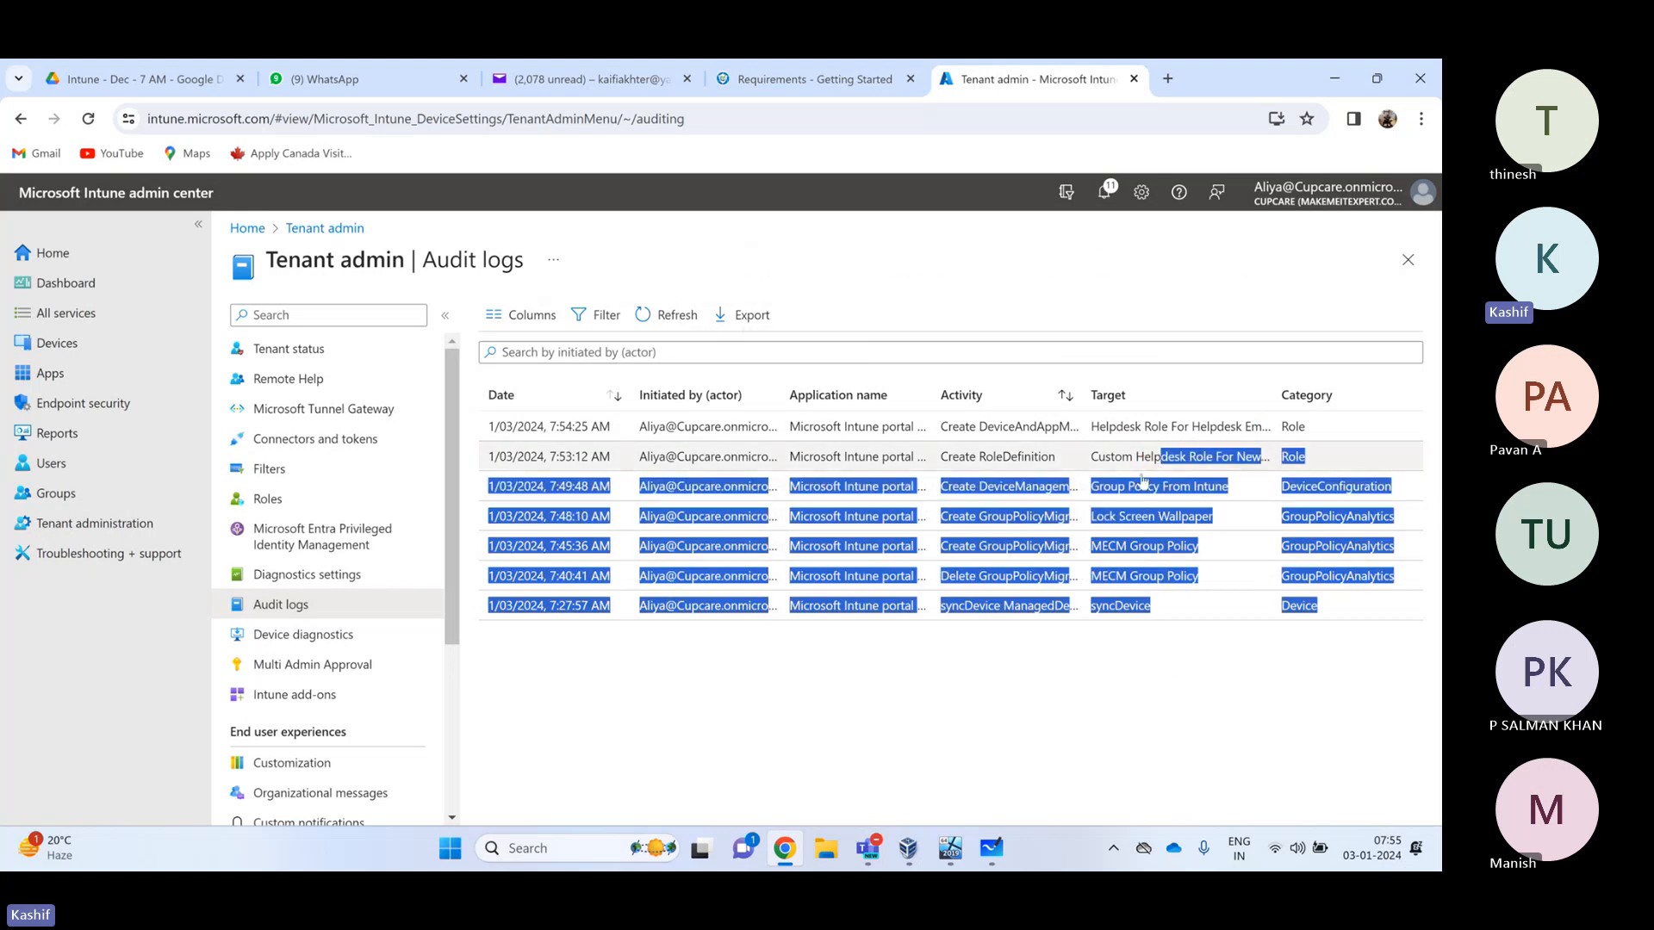
{"action": "left_click", "coordinate": [1143, 634]}
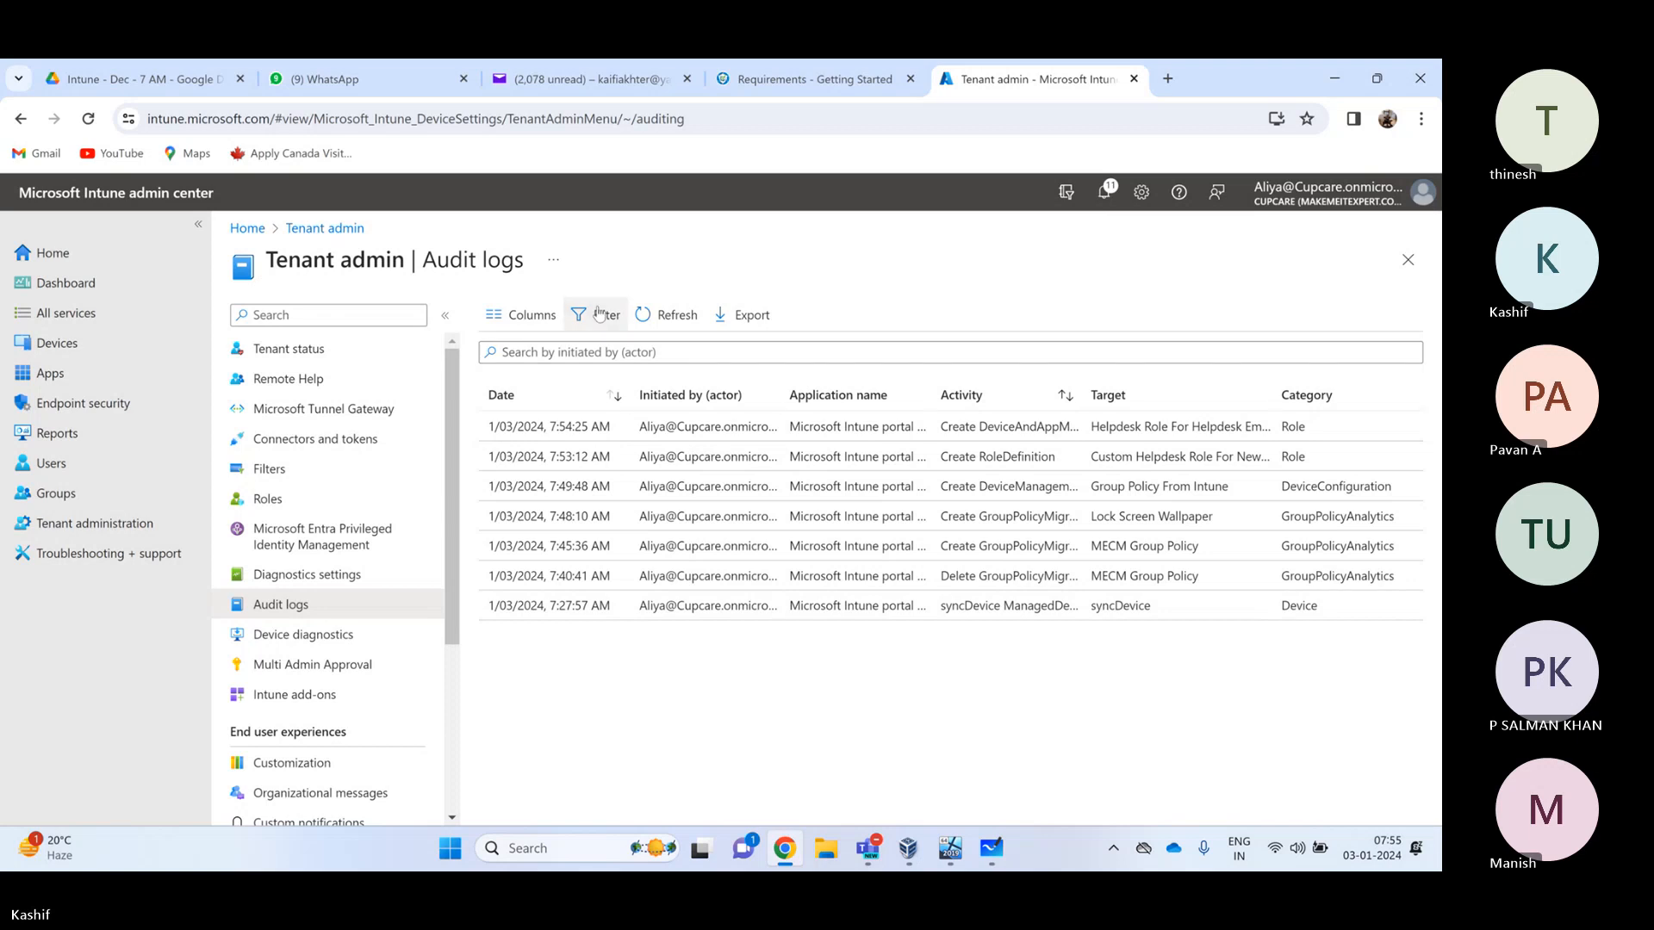
Refresh the audit logs and filter them with a date range starting on 11/01/2023
{"action": "left_click", "coordinate": [674, 315]}
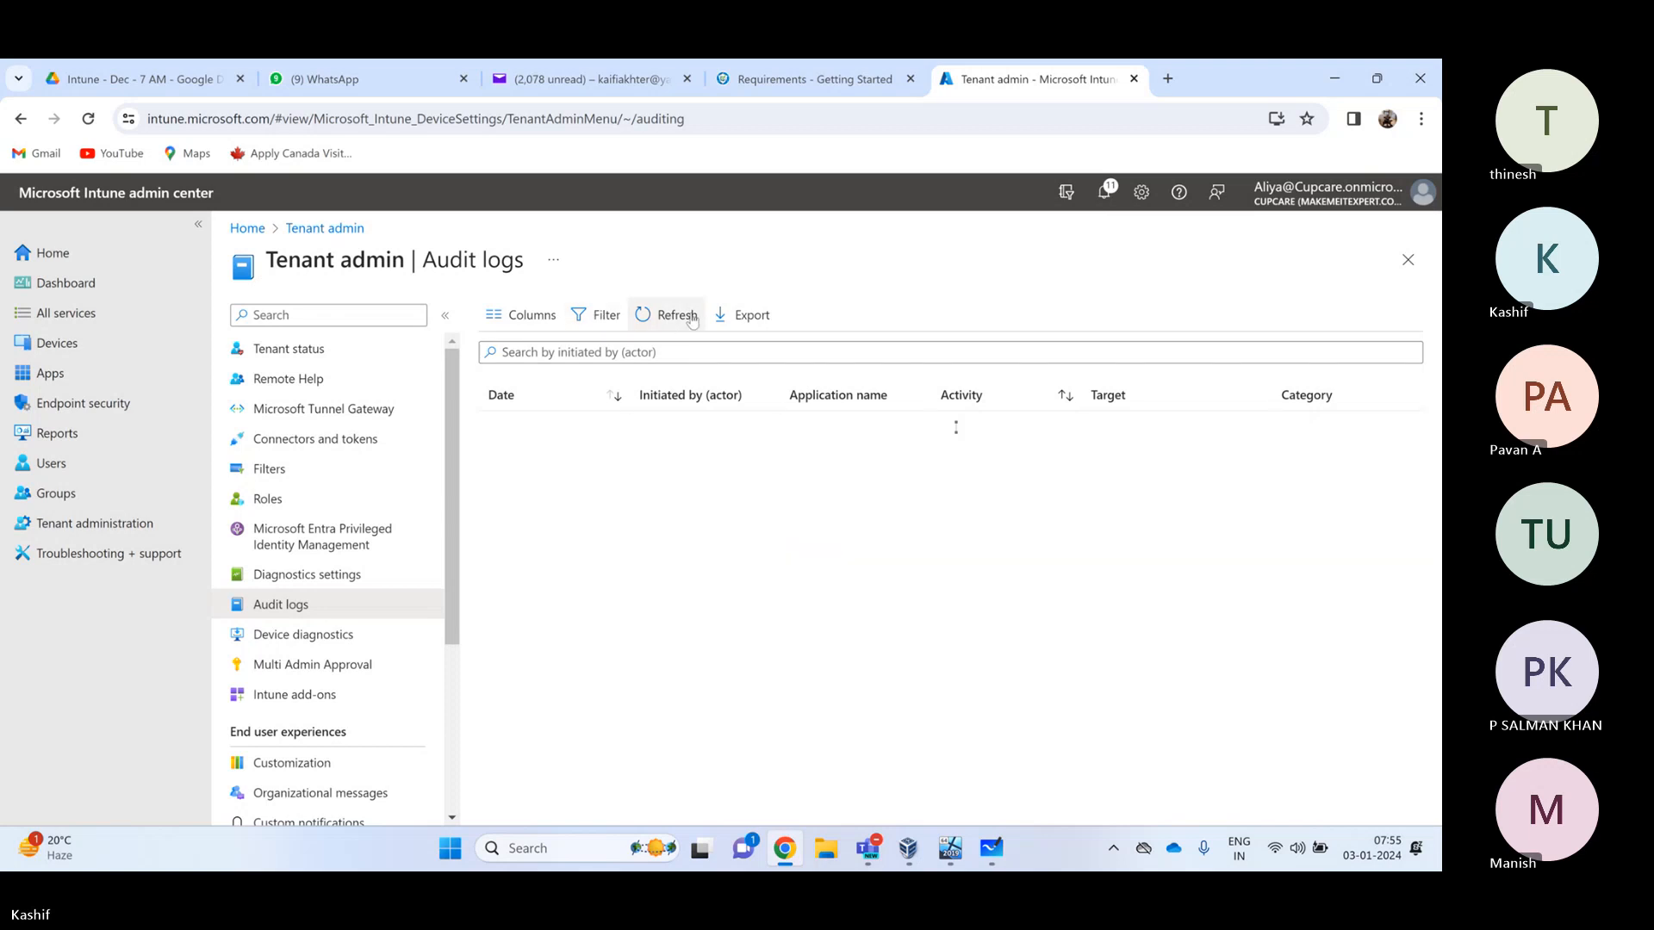
{"action": "left_click", "coordinate": [589, 319]}
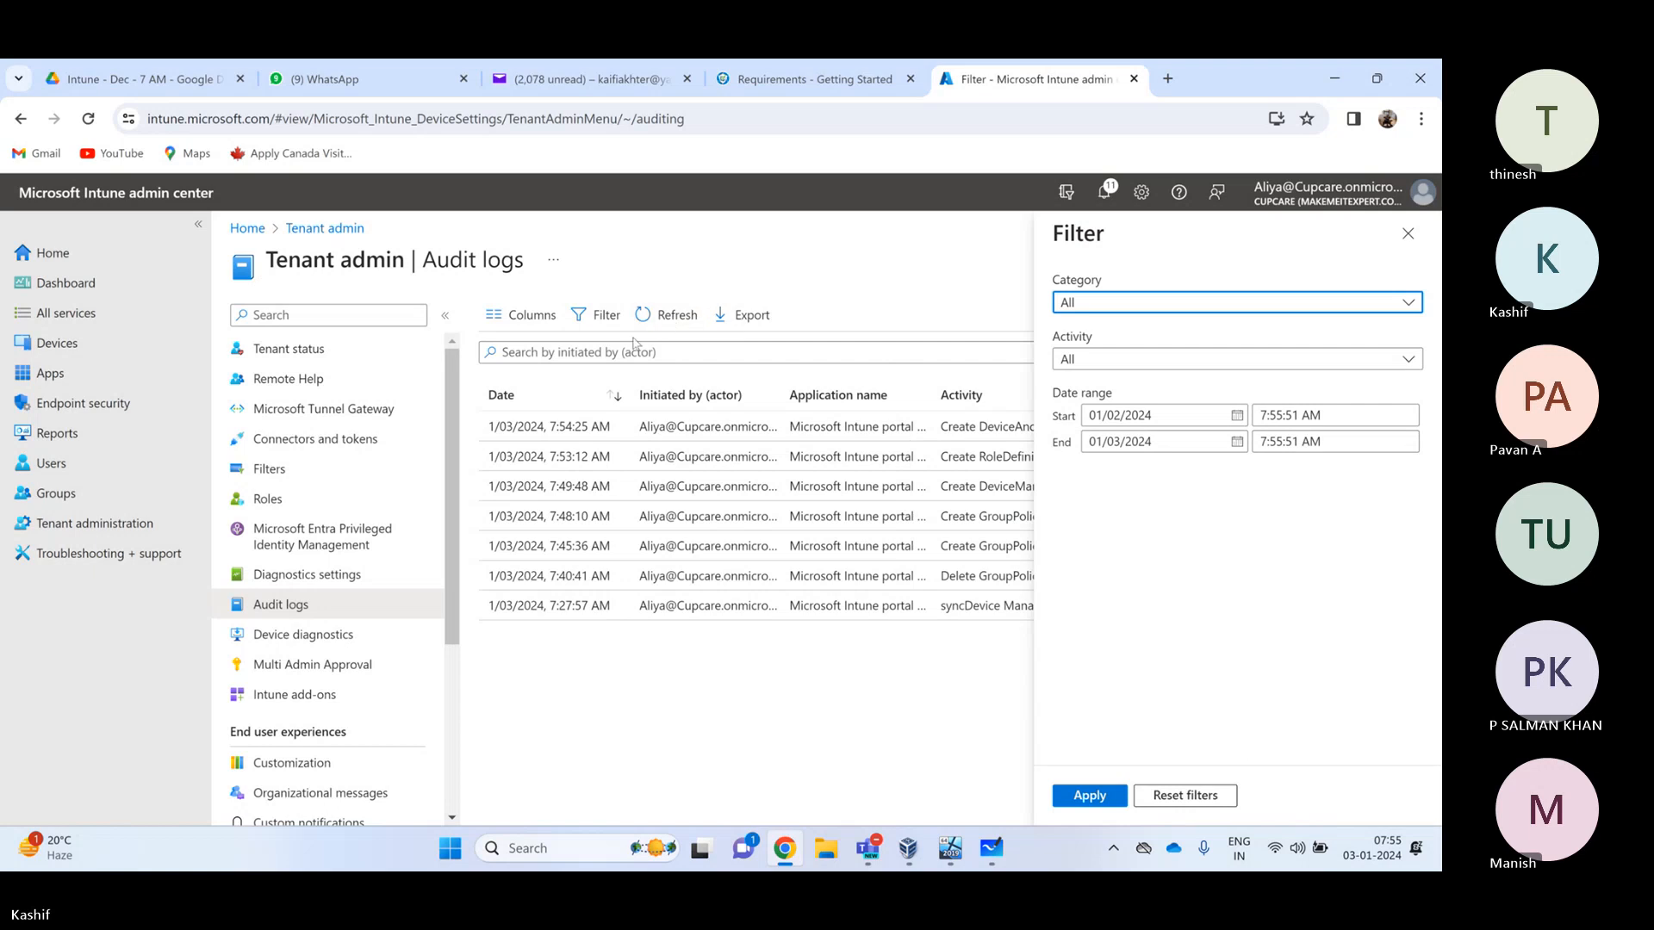
{"action": "left_click", "coordinate": [1407, 233]}
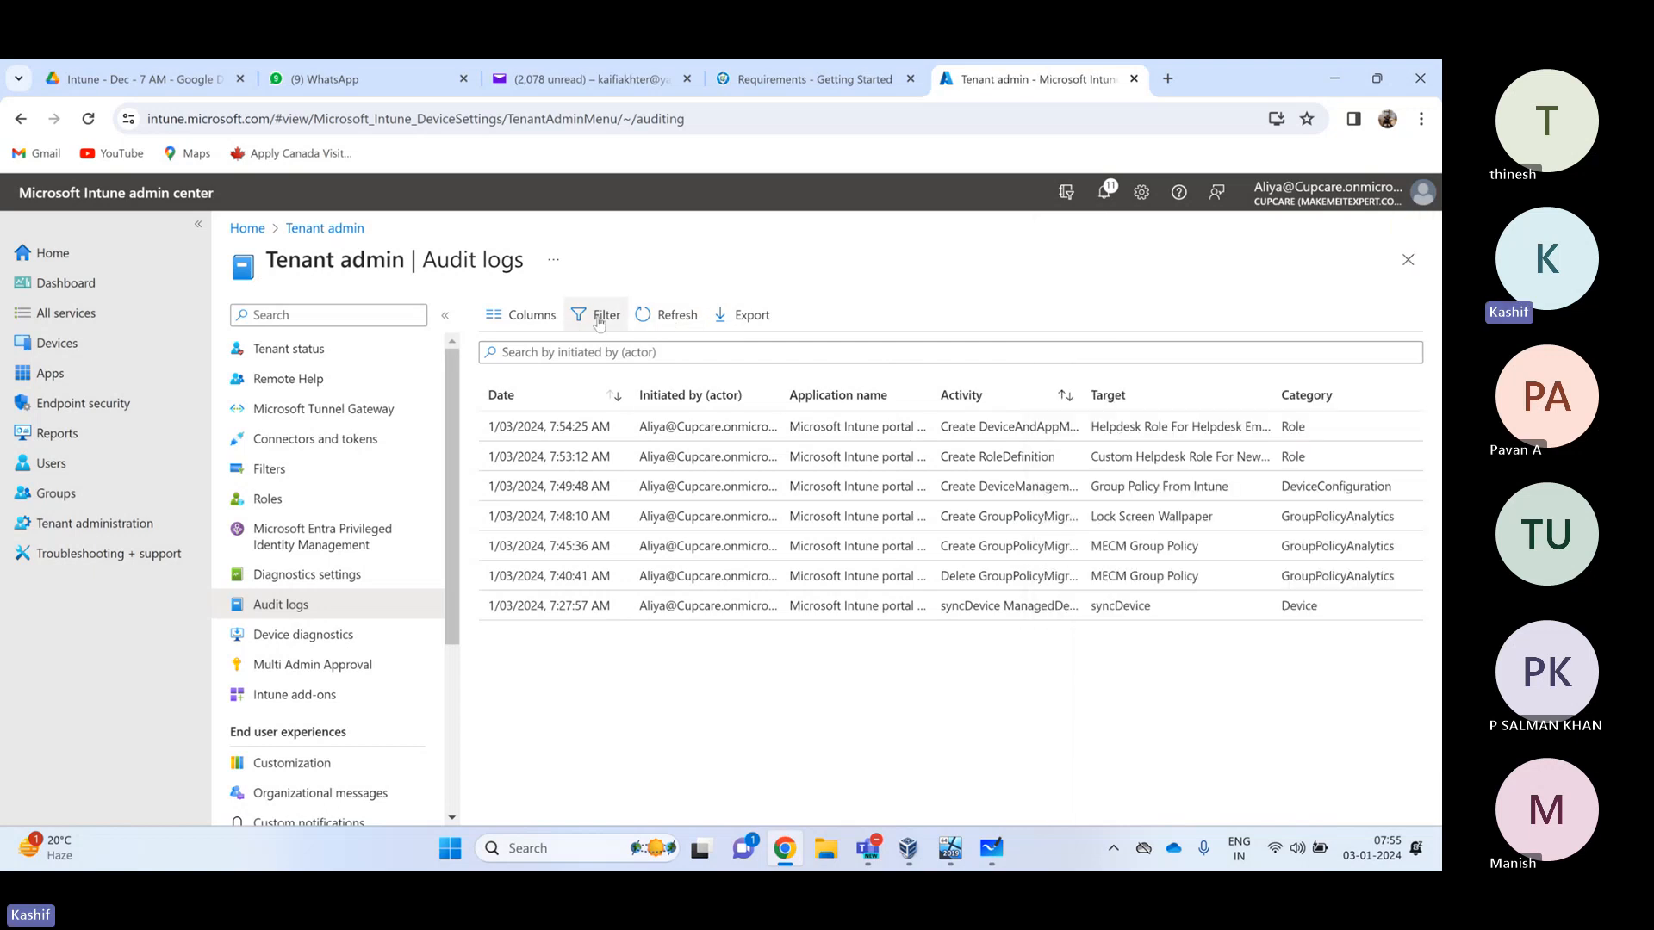
{"action": "left_click", "coordinate": [601, 317]}
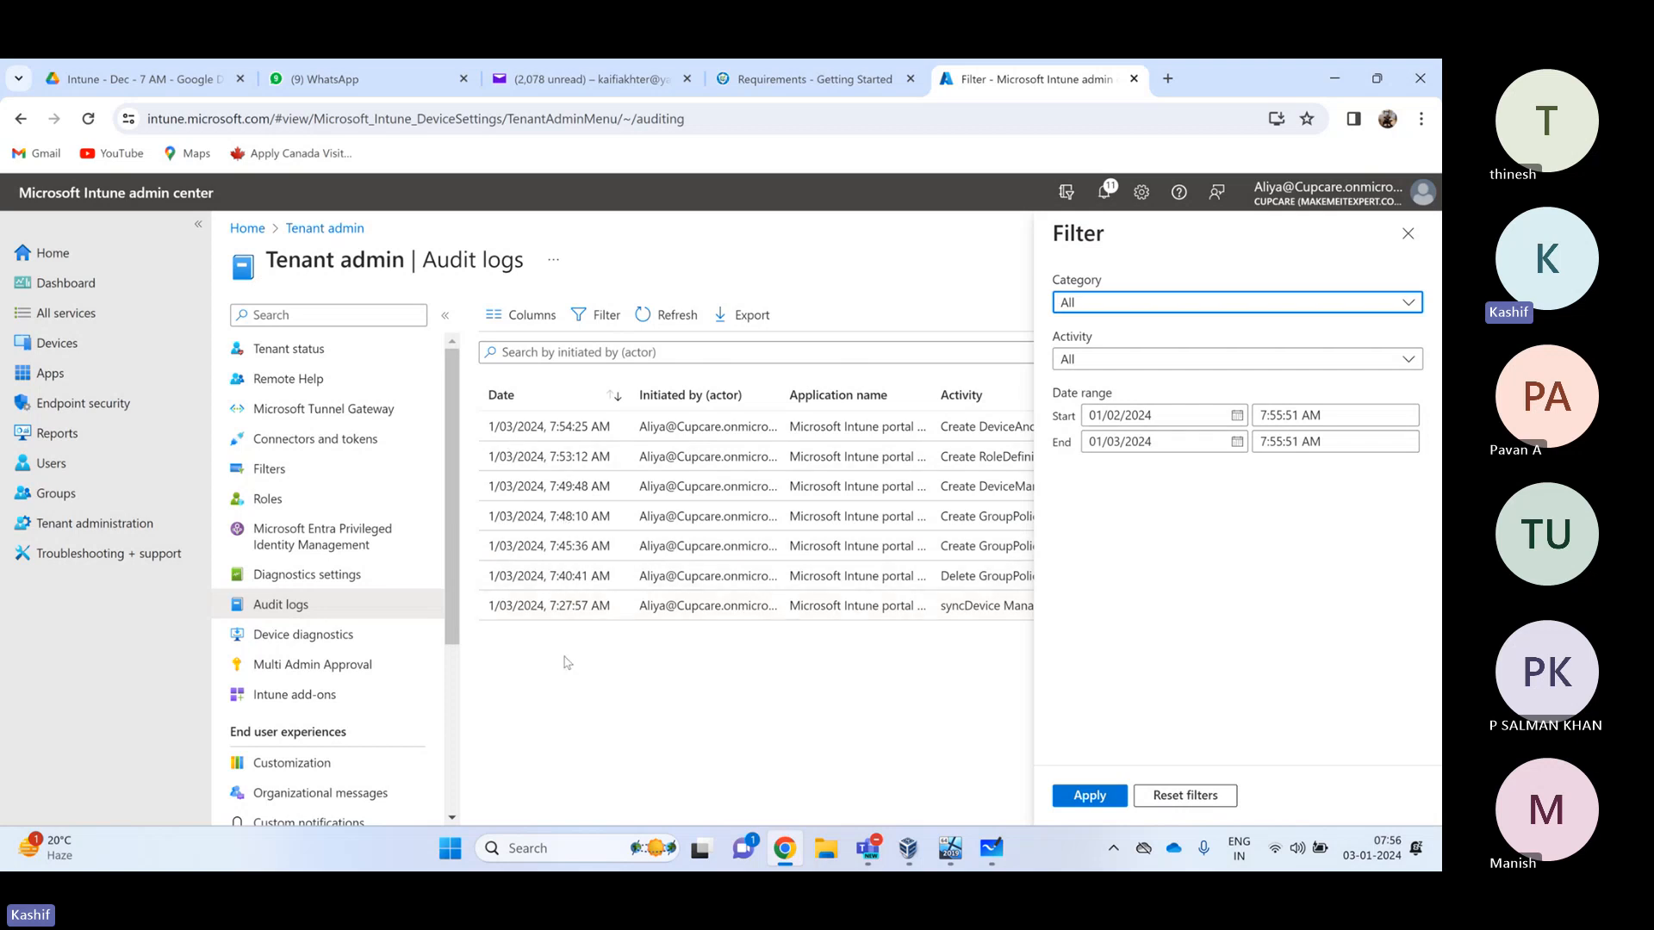
{"action": "left_click", "coordinate": [1238, 417]}
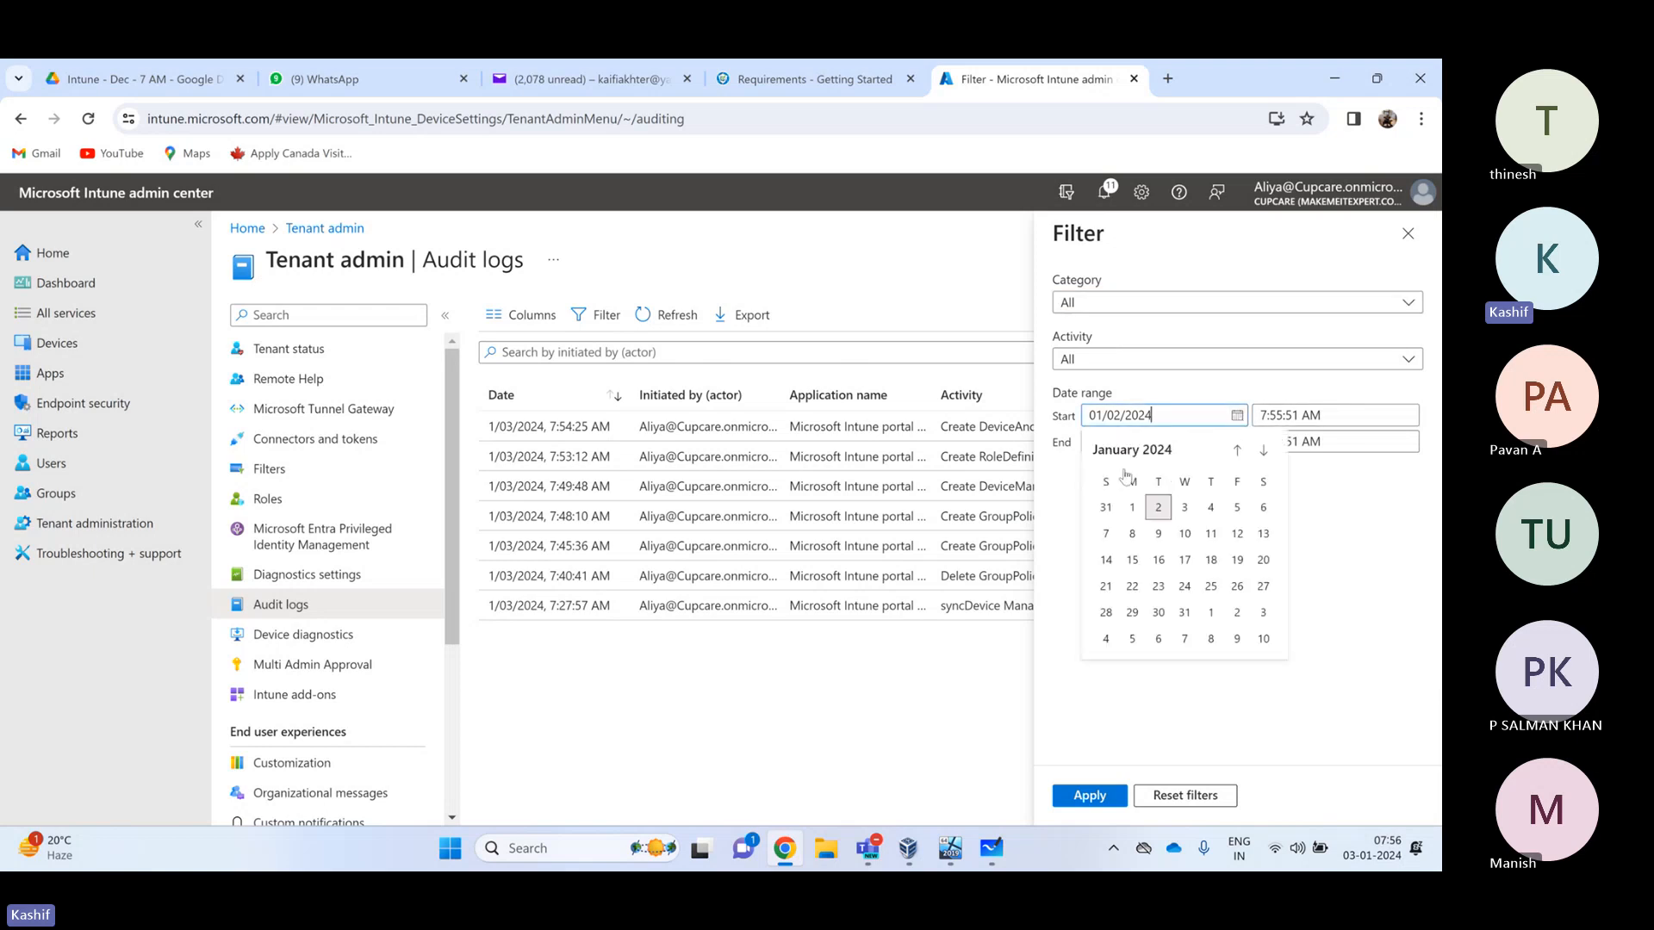
{"action": "left_click", "coordinate": [1238, 450]}
{"action": "left_click", "coordinate": [1240, 452]}
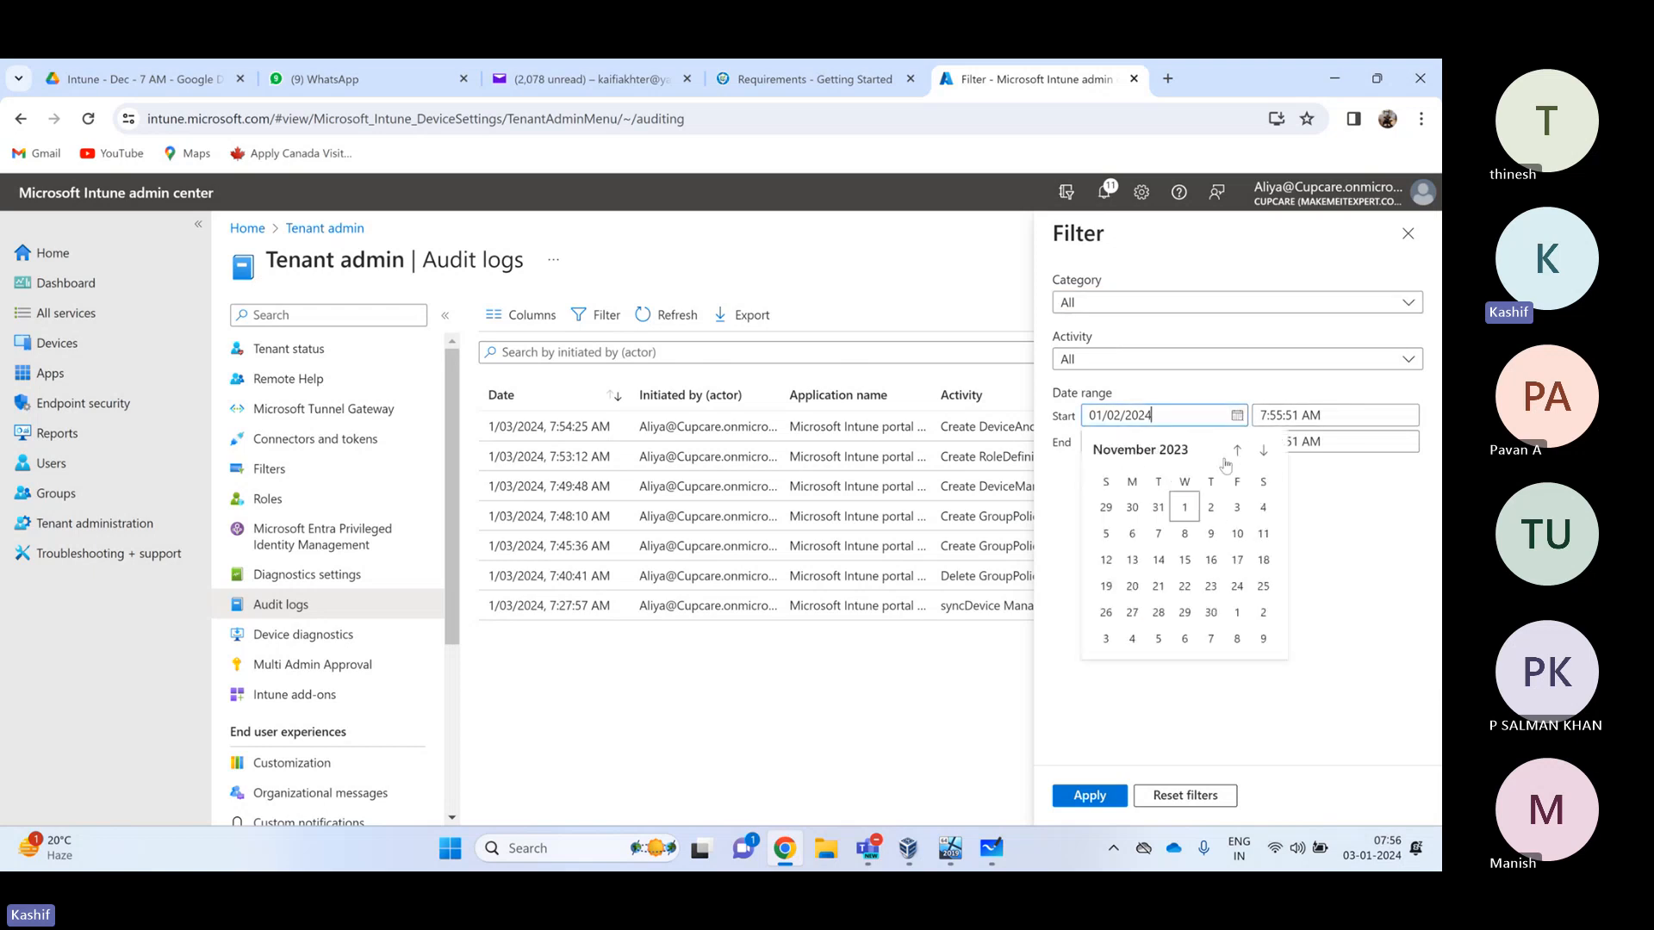
{"action": "left_click", "coordinate": [1185, 508]}
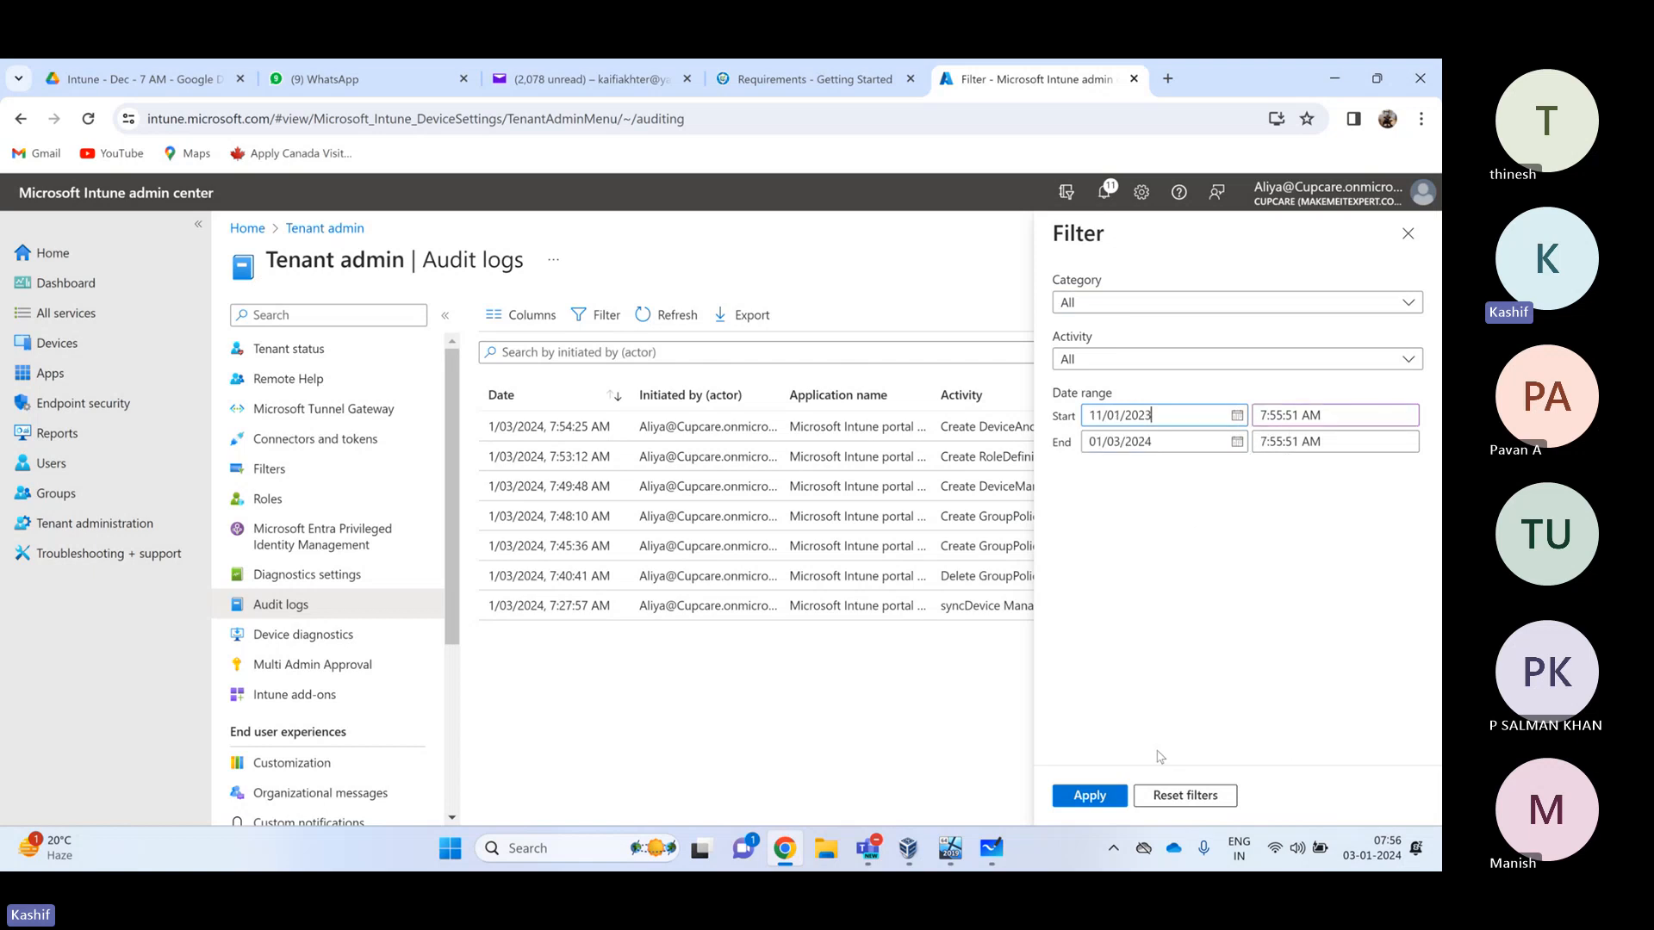
{"action": "left_click", "coordinate": [1090, 796]}
Load two further batches of older audit log entries, going back to December 2023
{"action": "scroll", "coordinate": [836, 564], "scroll_direction": "down", "scroll_amount": 5}
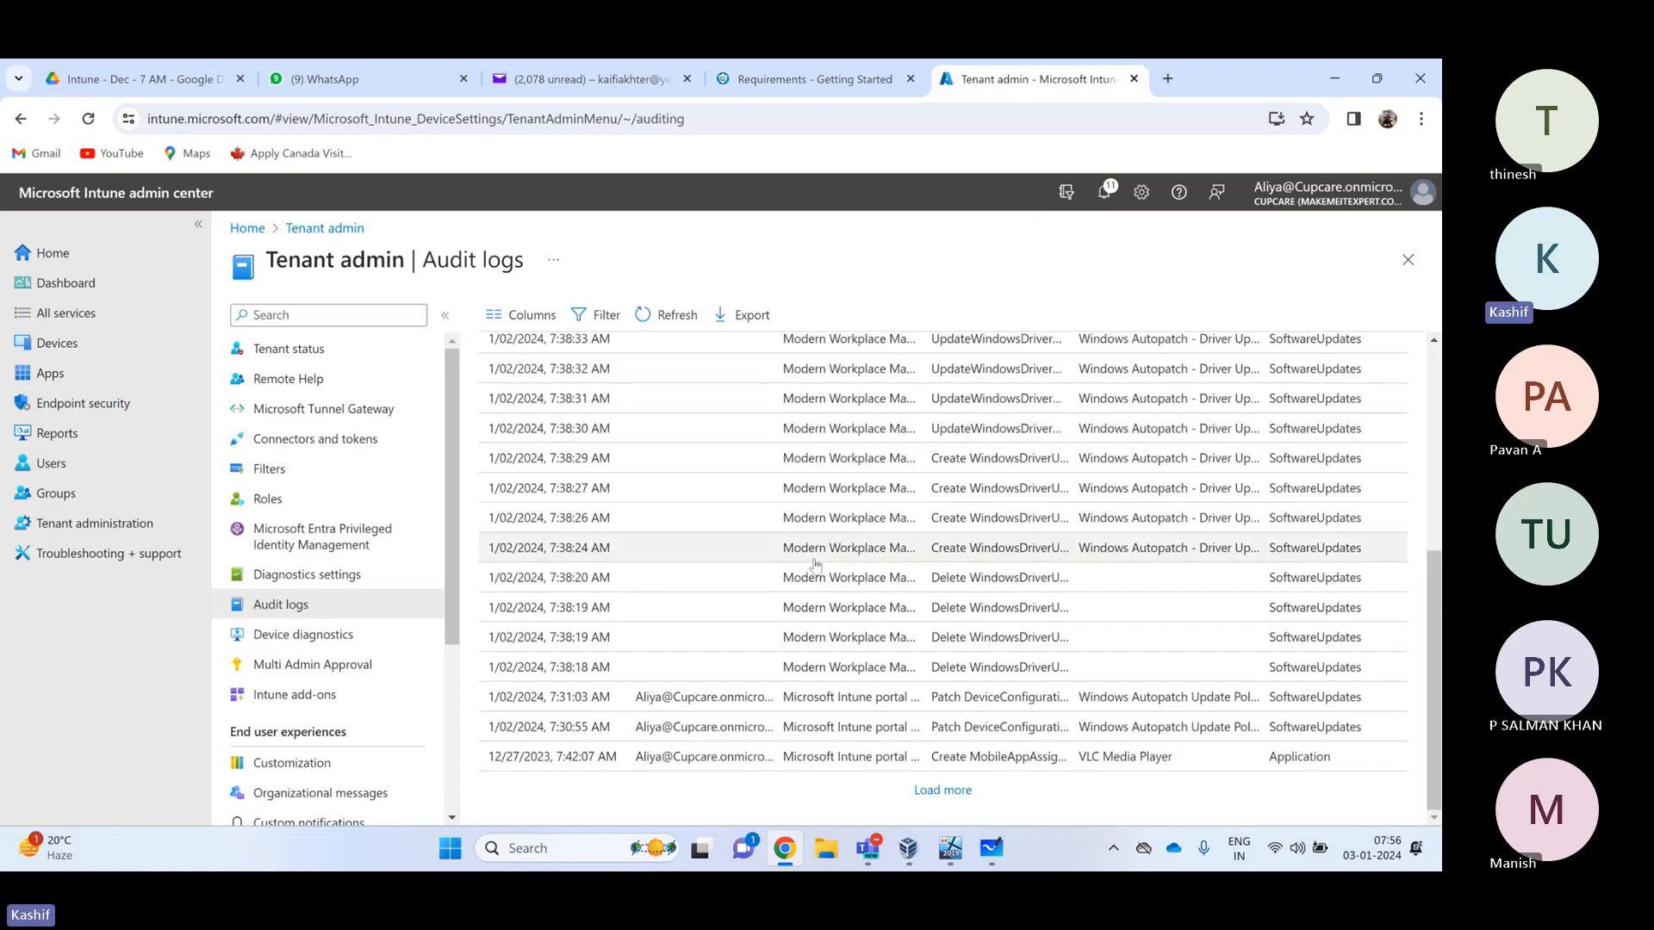
{"action": "left_click", "coordinate": [941, 791]}
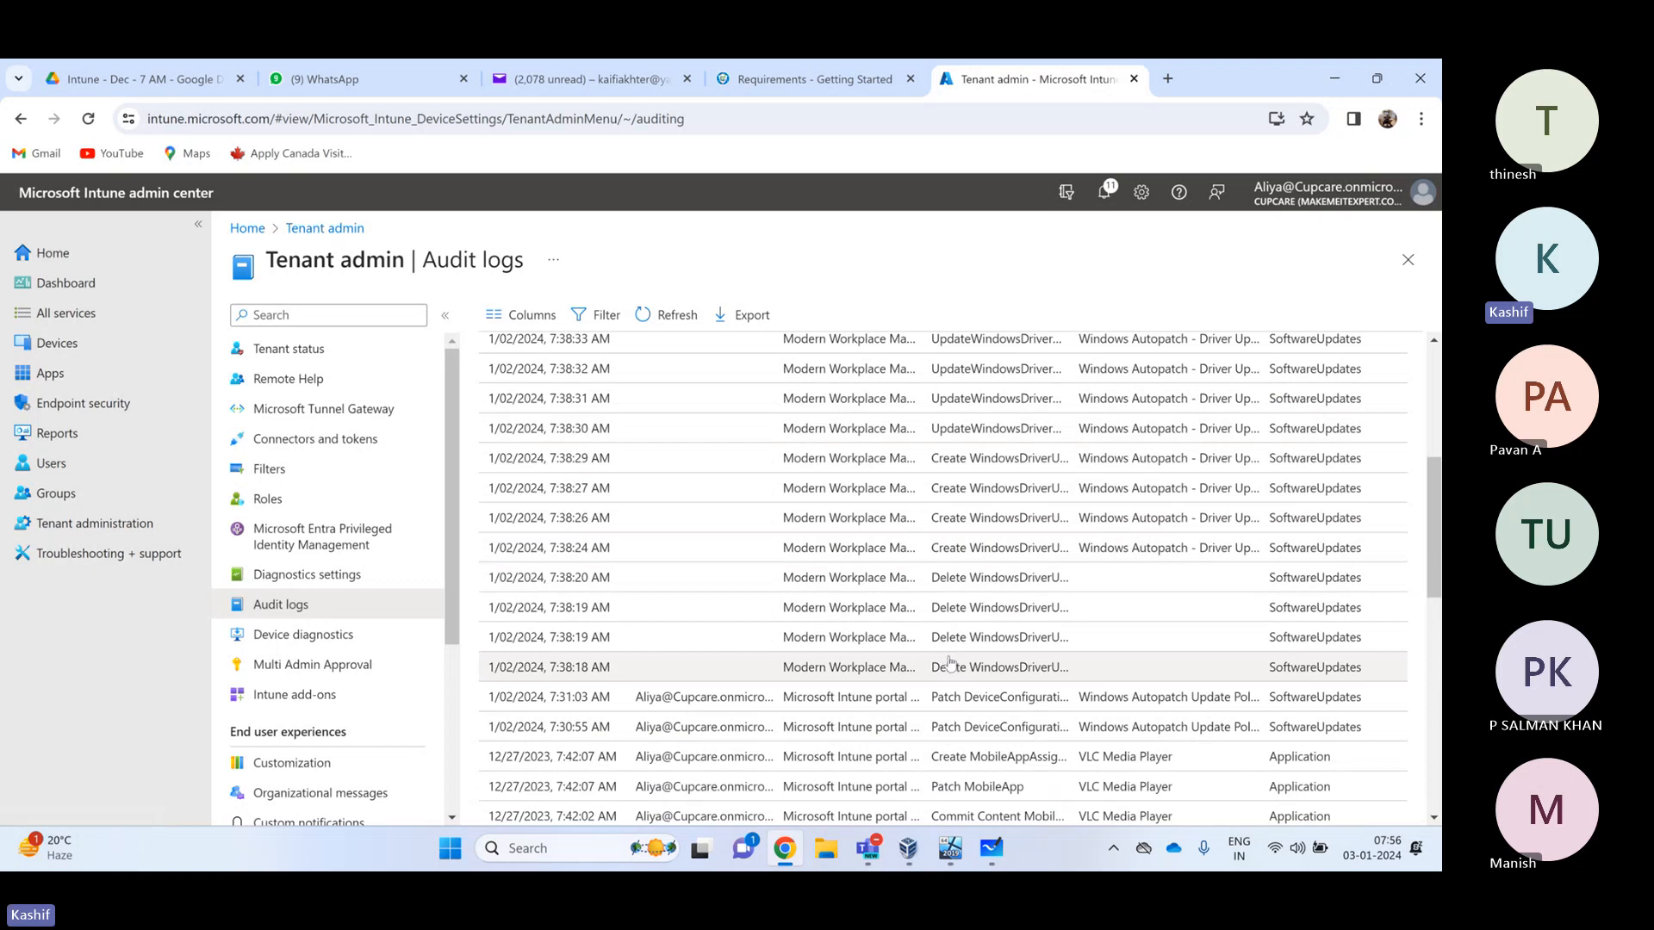
{"action": "scroll", "coordinate": [951, 663], "scroll_direction": "down", "scroll_amount": 10}
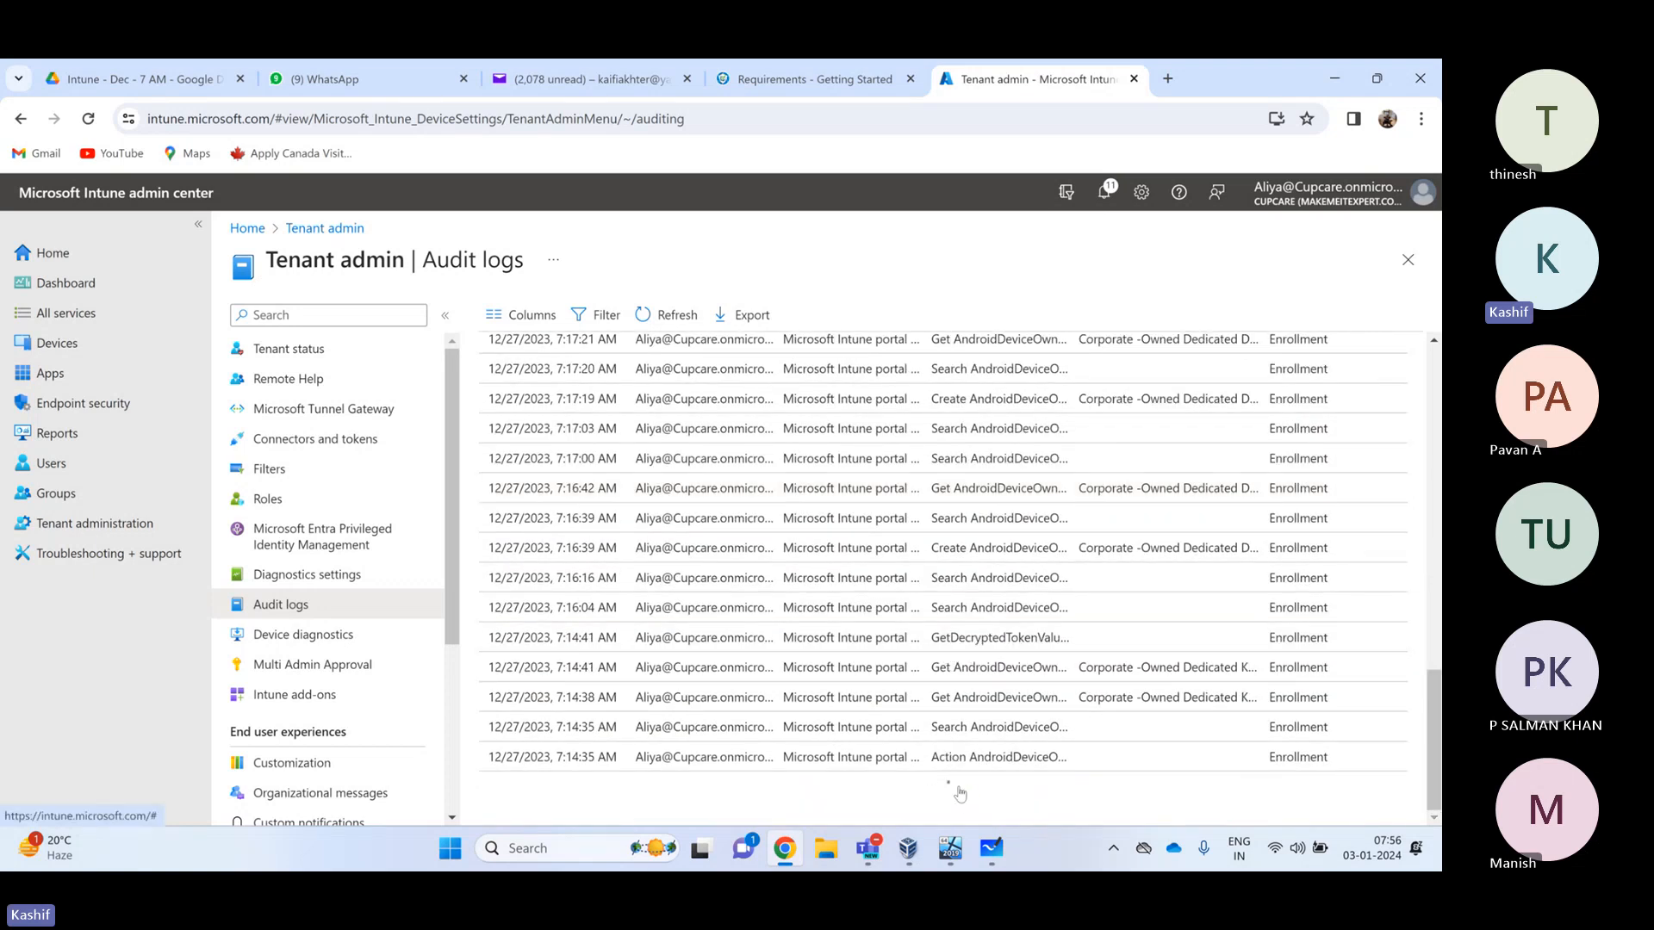
{"action": "left_click", "coordinate": [947, 789]}
{"action": "scroll", "coordinate": [896, 698], "scroll_direction": "down", "scroll_amount": 10}
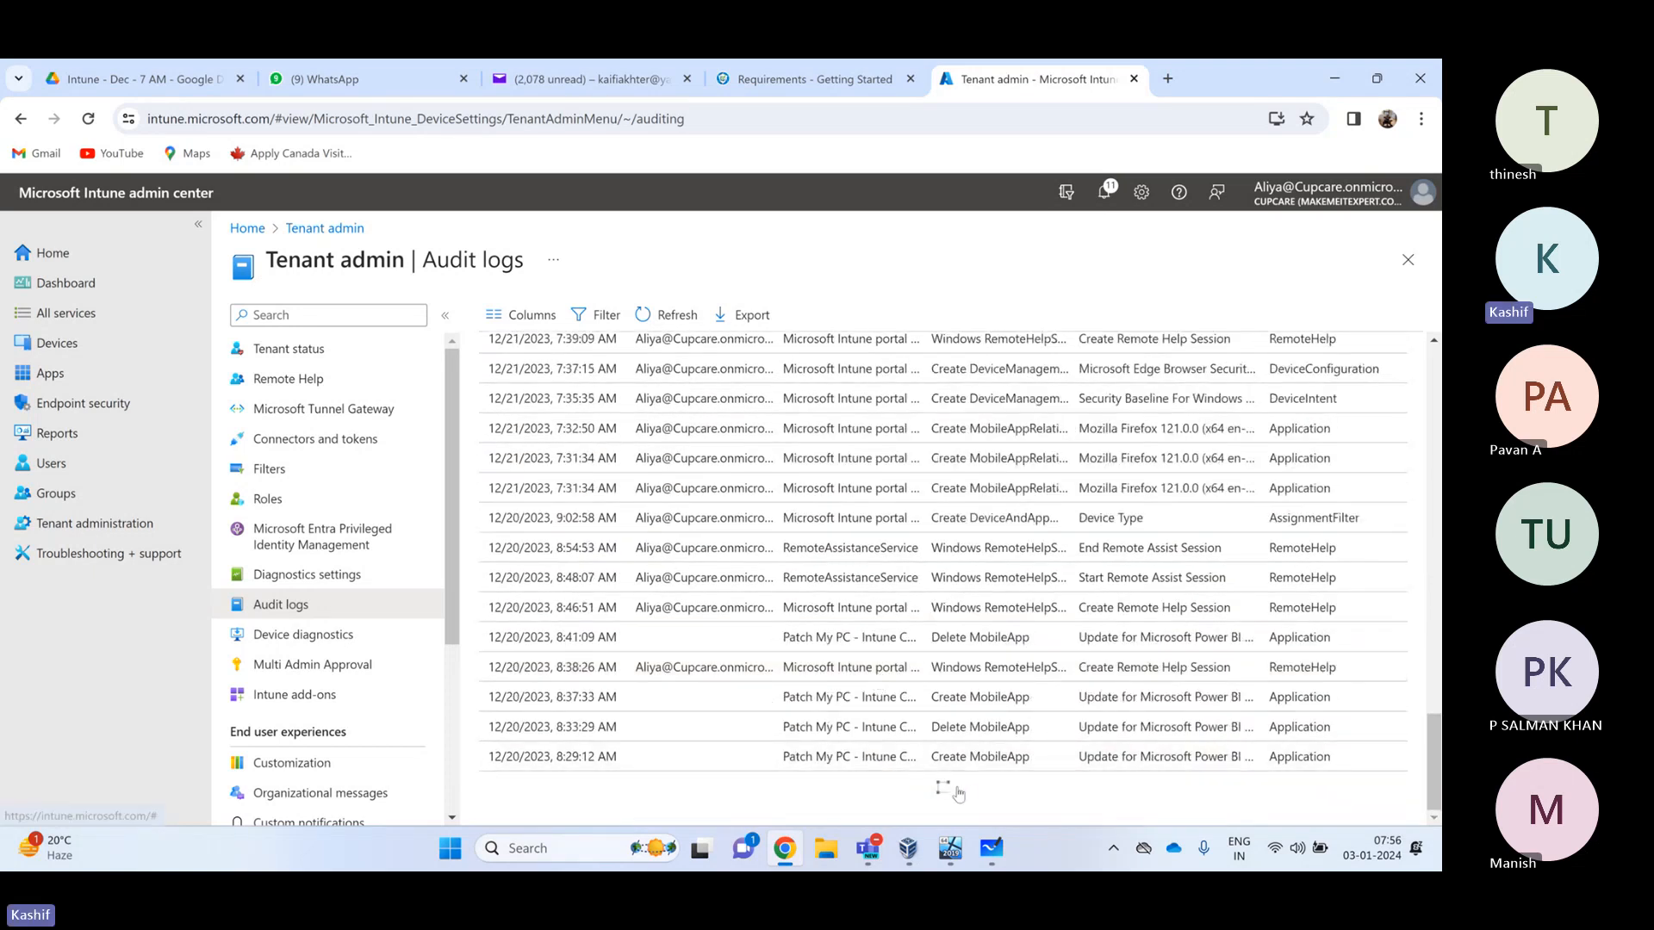
{"action": "scroll", "coordinate": [739, 538], "scroll_direction": "down", "scroll_amount": 3}
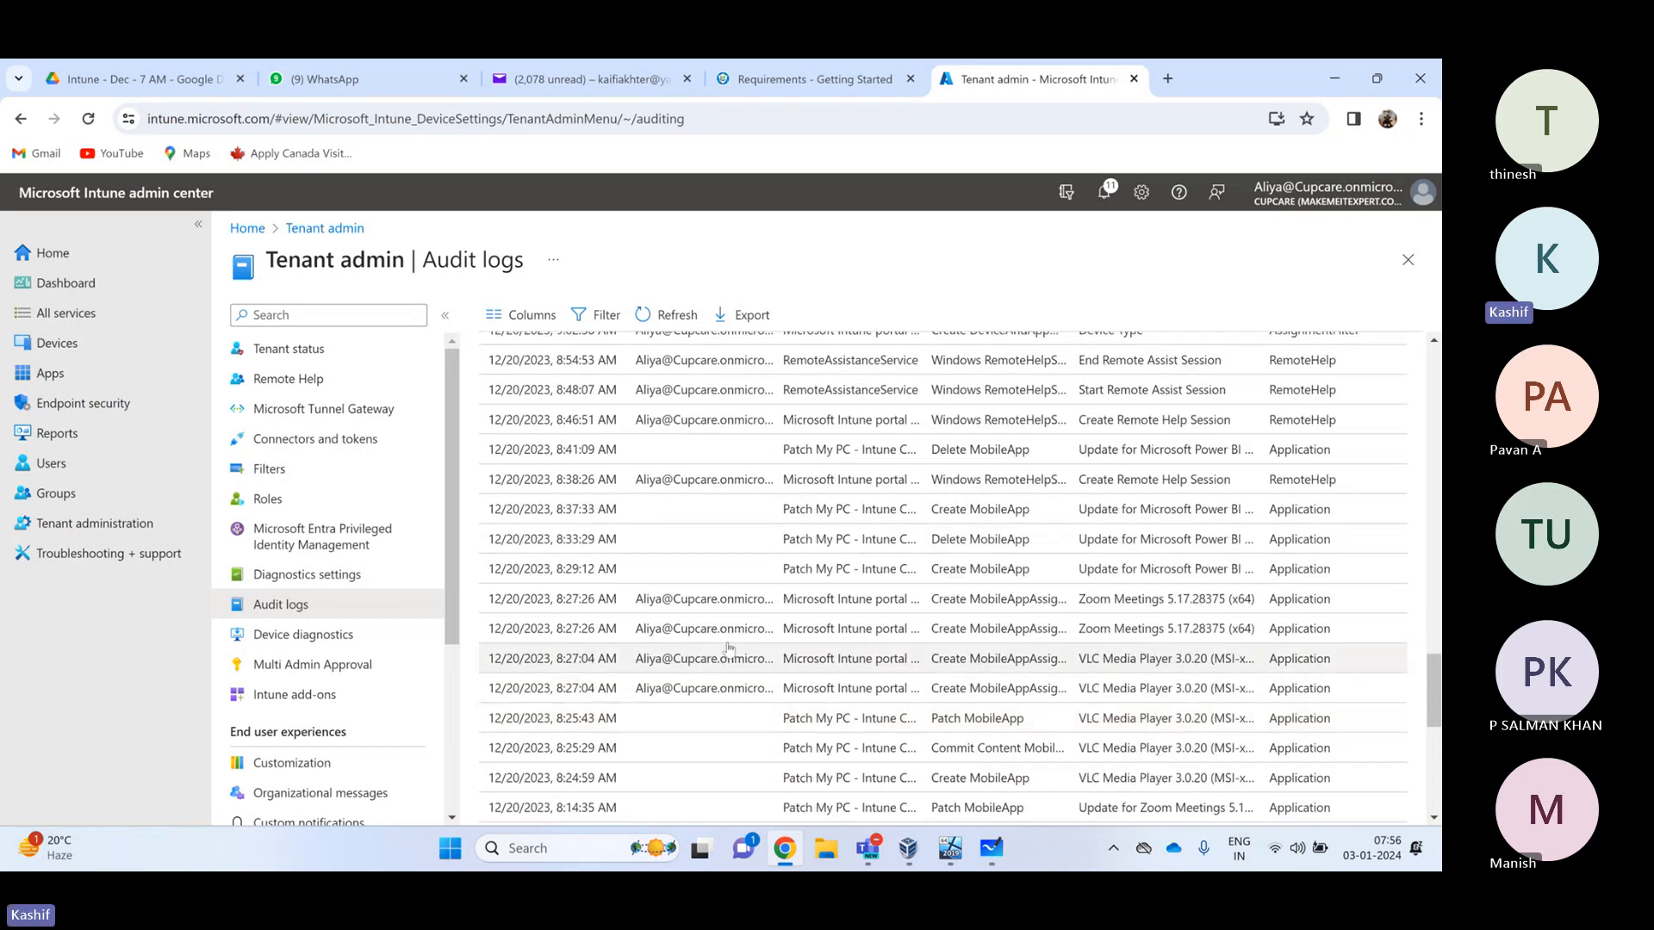
Examine the Patch My PC application entries of 12/20/2023 and compare them with the newest audit log entries
{"action": "left_click_drag", "start_coordinate": [676, 511], "coordinate": [806, 568]}
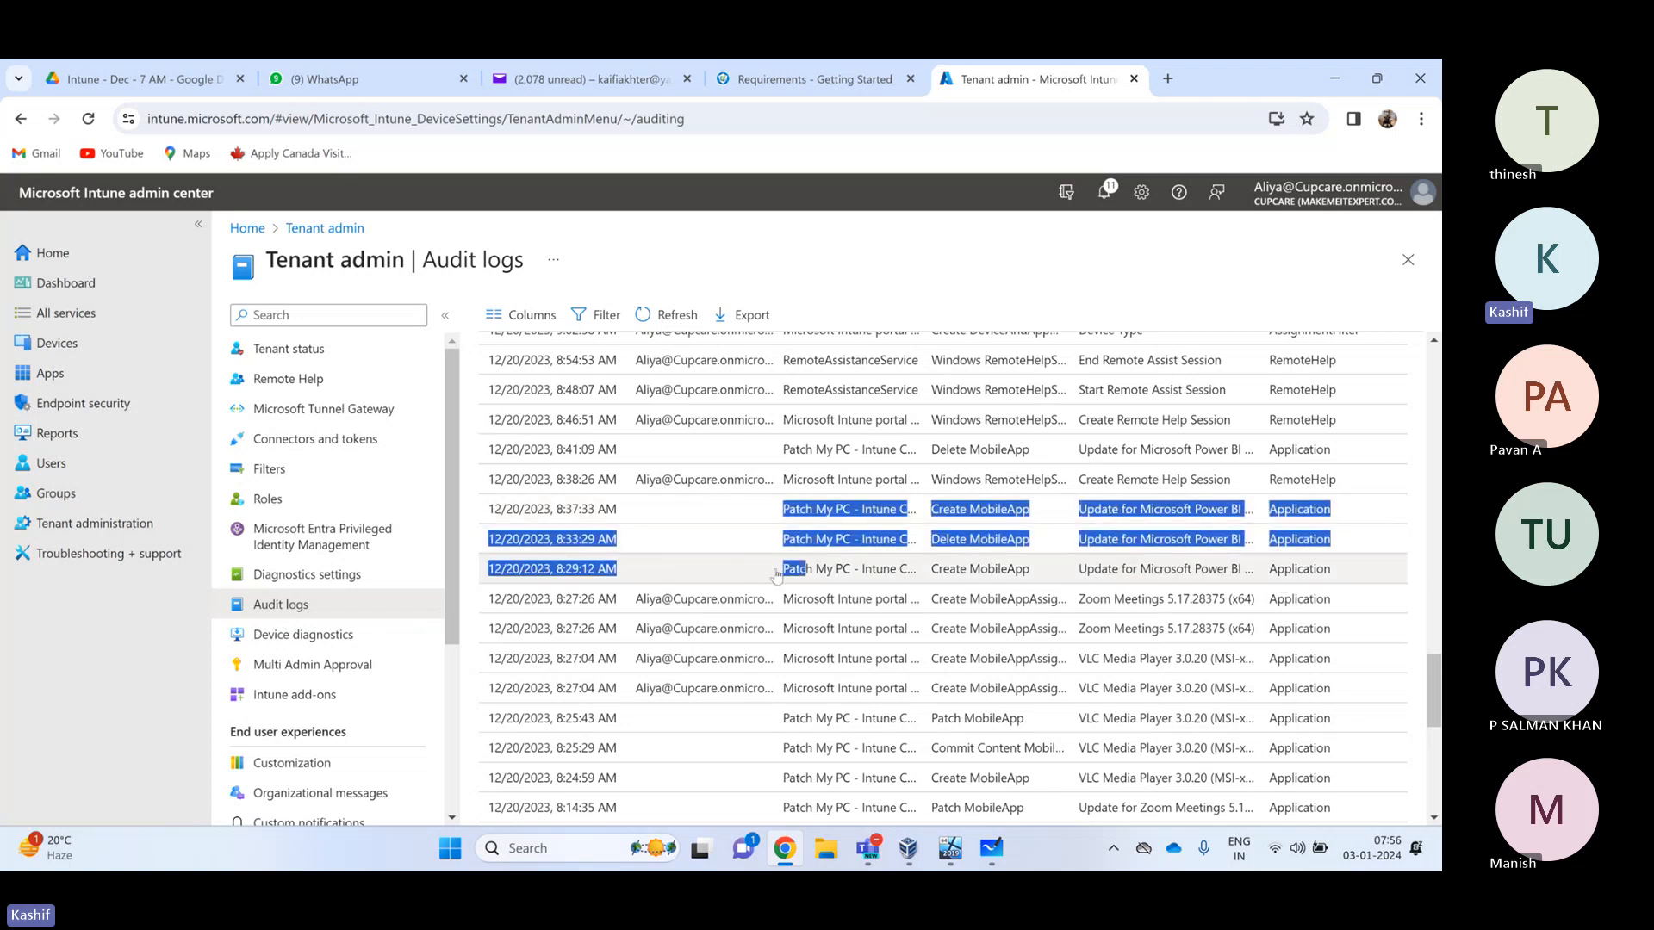
{"action": "scroll", "coordinate": [757, 570], "scroll_direction": "down", "scroll_amount": 3}
{"action": "left_click_drag", "start_coordinate": [702, 540], "coordinate": [1327, 771]}
{"action": "scroll", "coordinate": [633, 557], "scroll_direction": "down", "scroll_amount": 5}
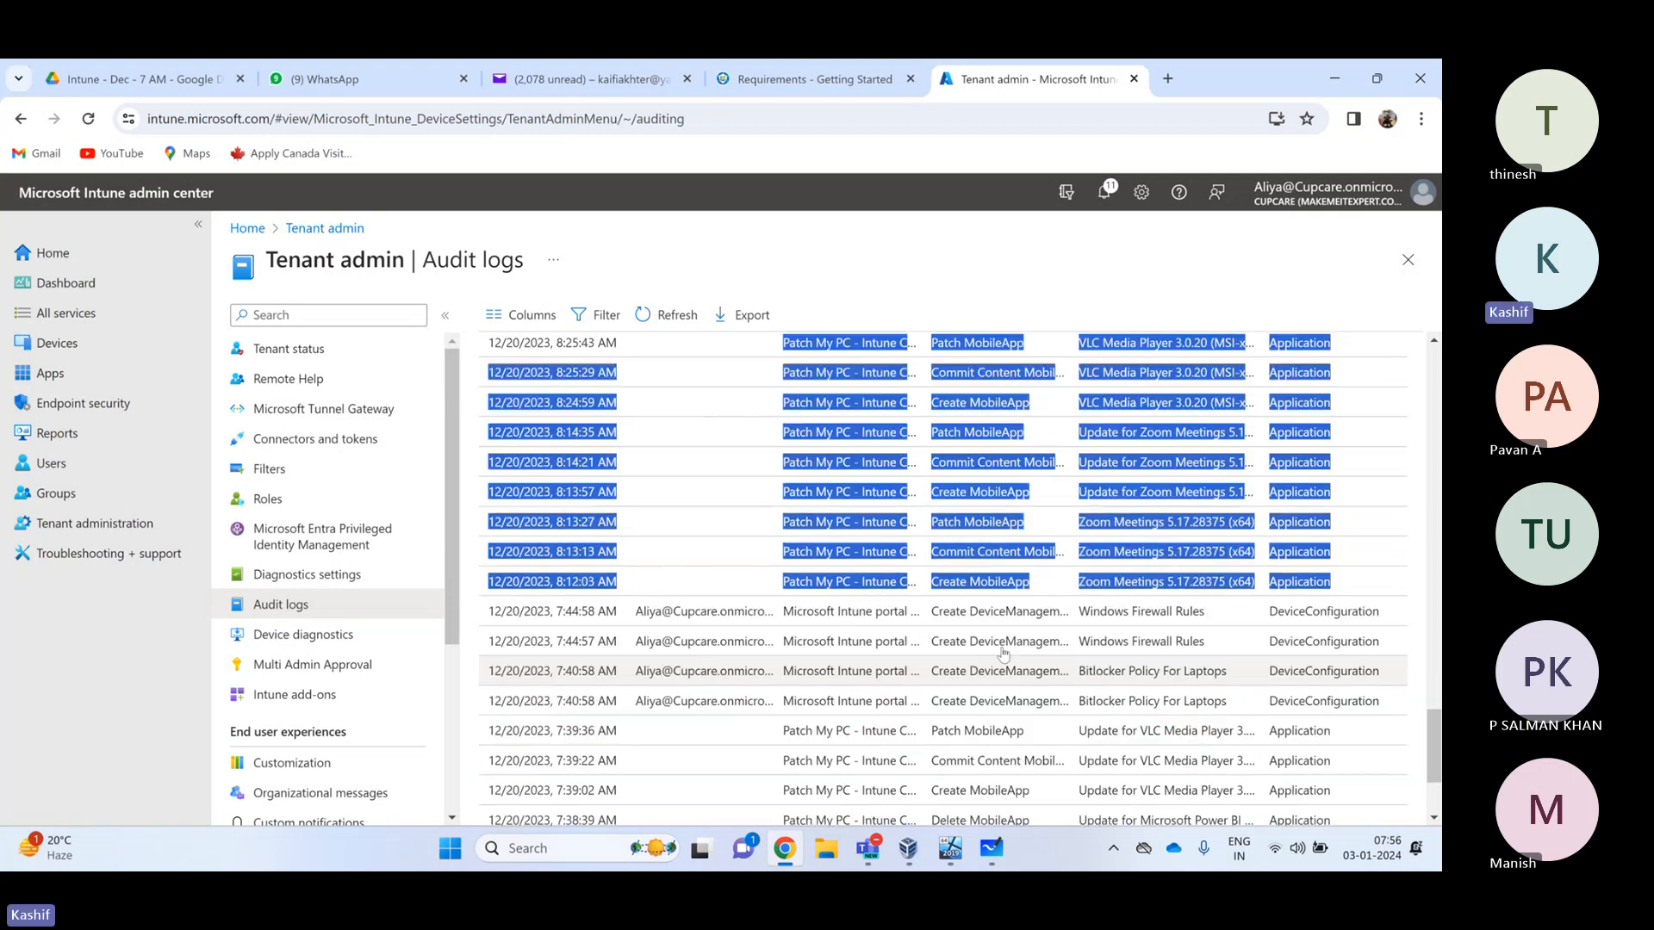
{"action": "left_click_drag", "start_coordinate": [695, 560], "coordinate": [1378, 652]}
{"action": "scroll", "coordinate": [1064, 622], "scroll_direction": "up", "scroll_amount": 15}
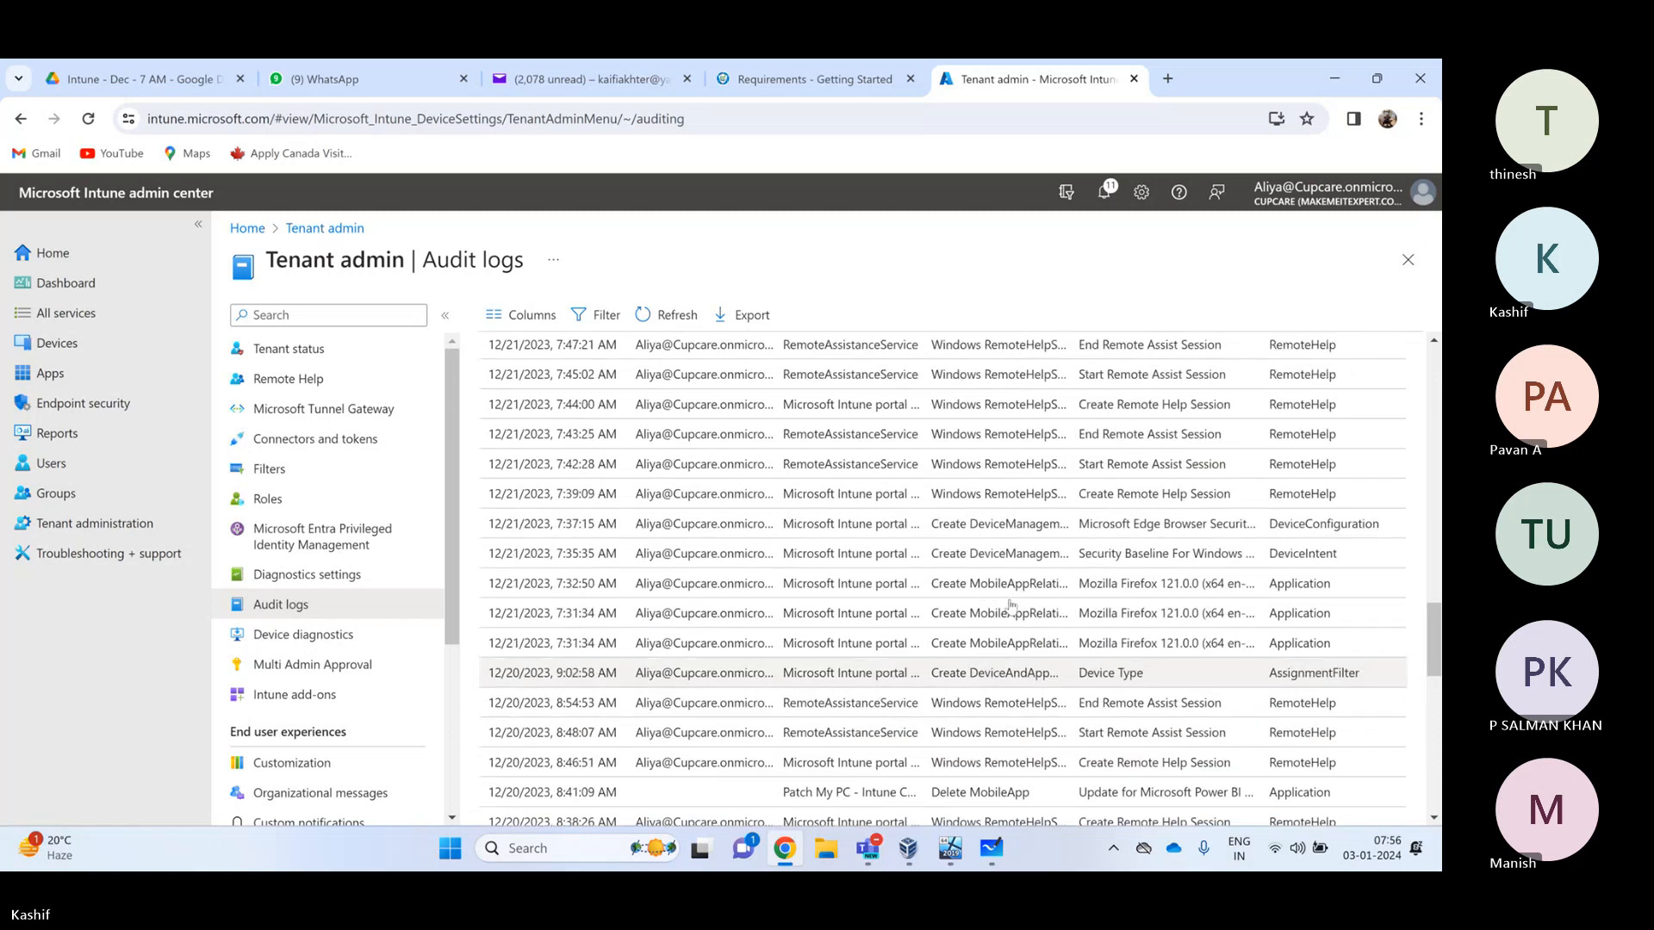
{"action": "scroll", "coordinate": [978, 586], "scroll_direction": "up", "scroll_amount": 3}
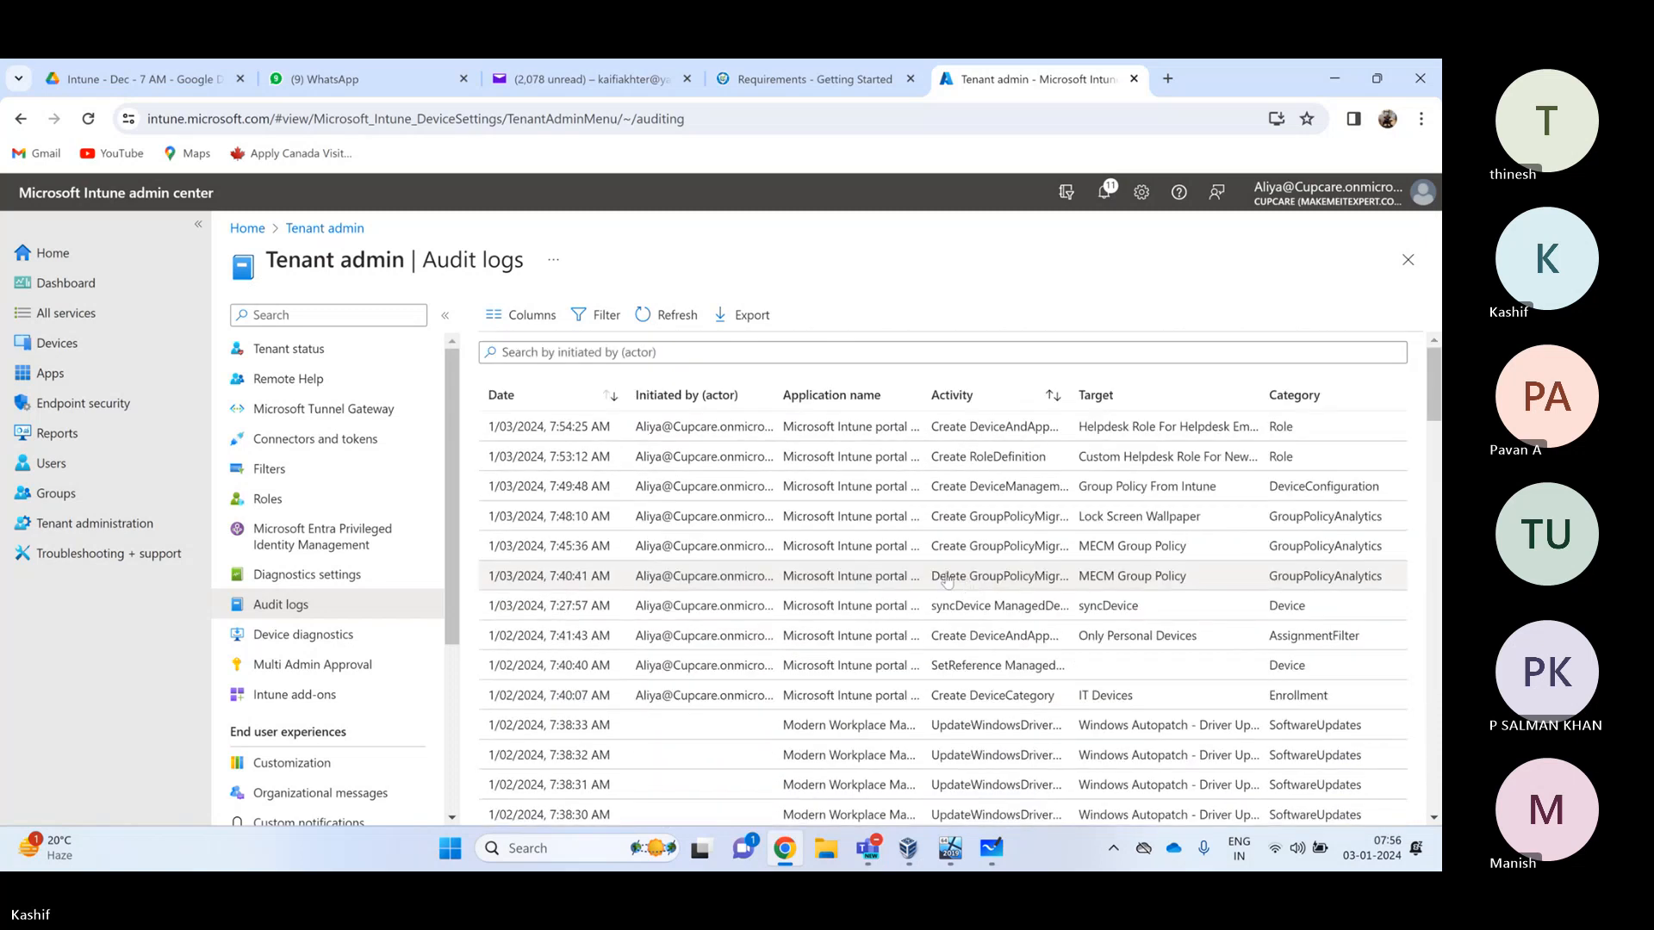
{"action": "scroll", "coordinate": [947, 583], "scroll_direction": "down", "scroll_amount": 18}
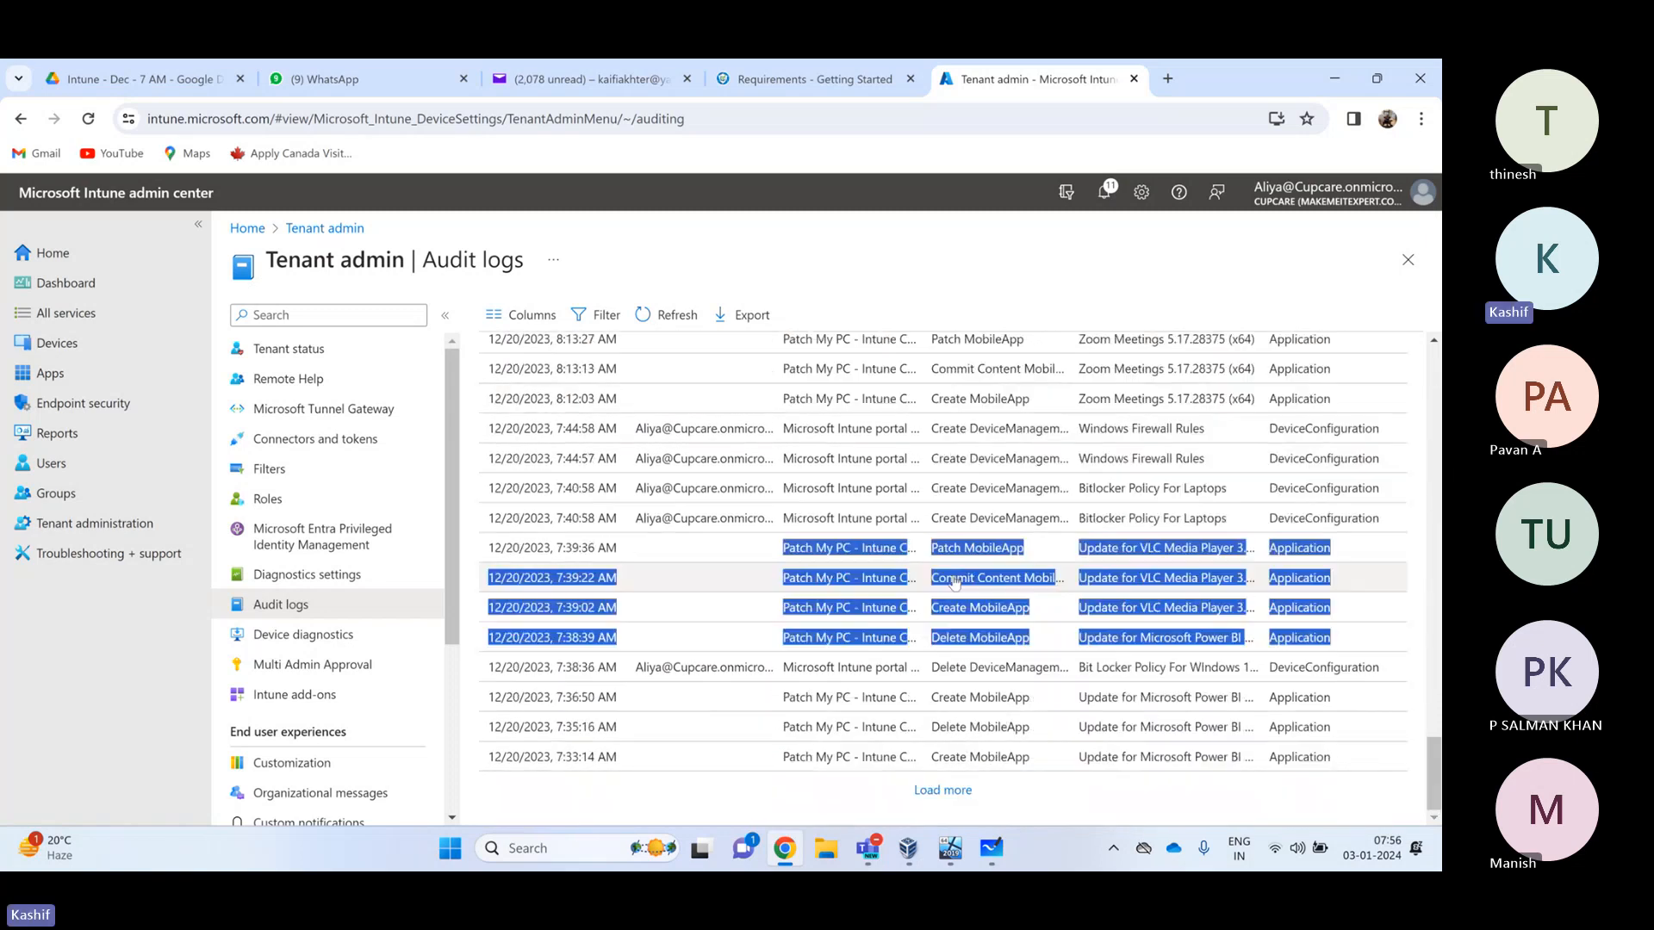
{"action": "scroll", "coordinate": [955, 582], "scroll_direction": "up", "scroll_amount": 18}
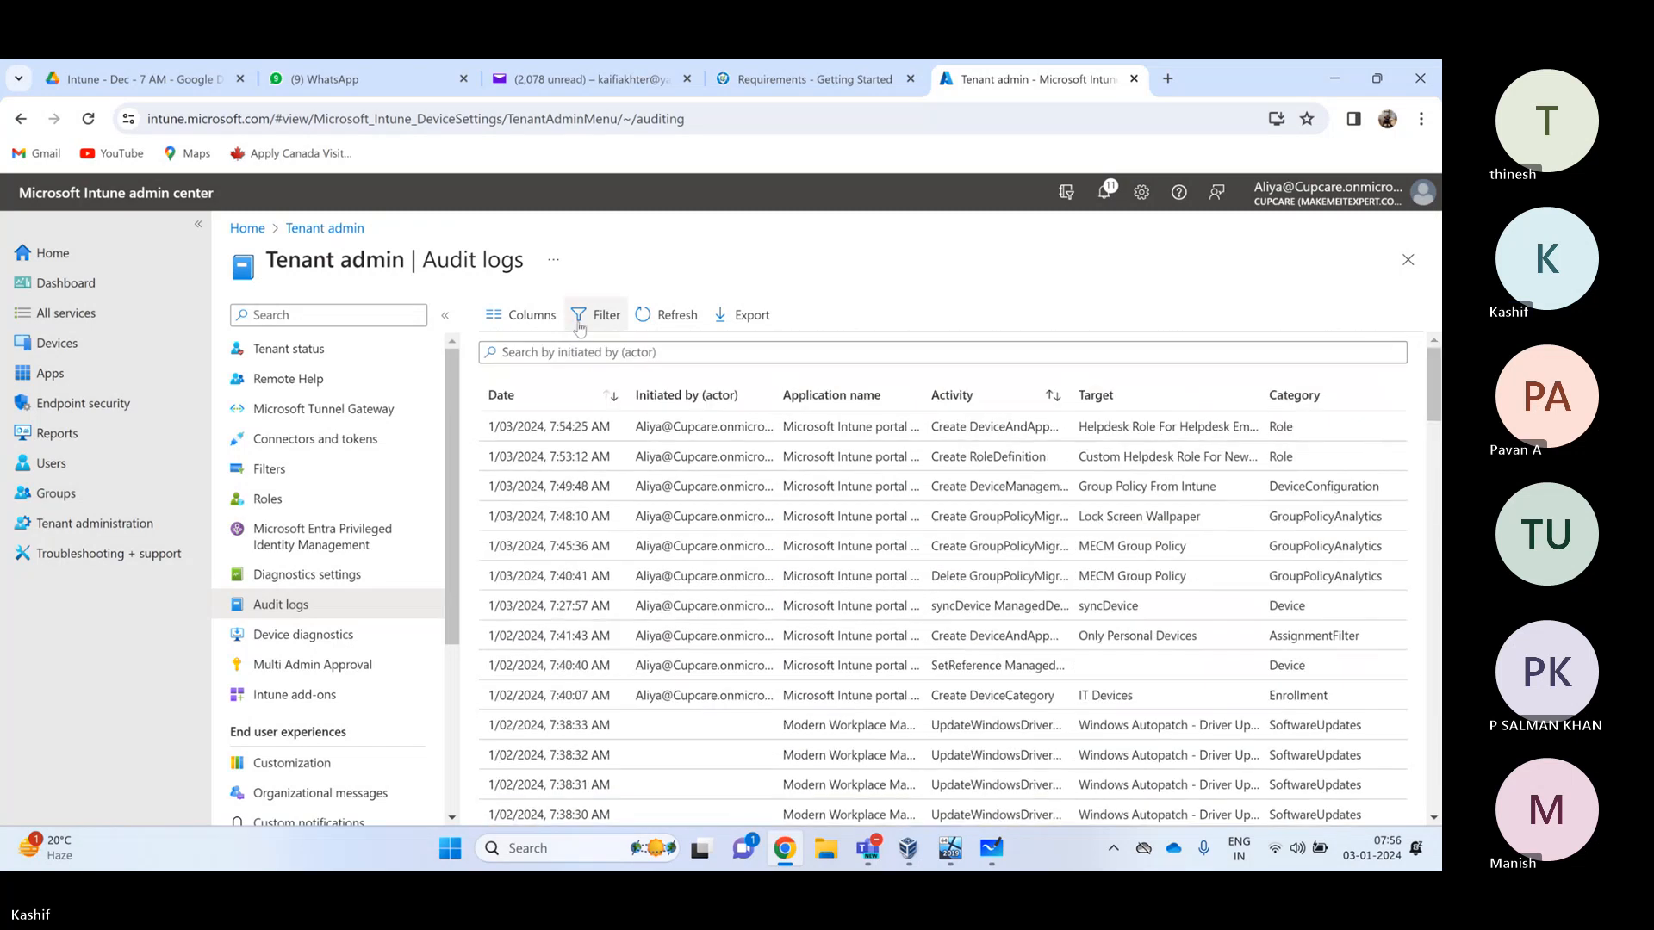
Browse the audit log filter's start-date calendar back to May 2023 without picking a date
{"action": "left_click", "coordinate": [596, 314]}
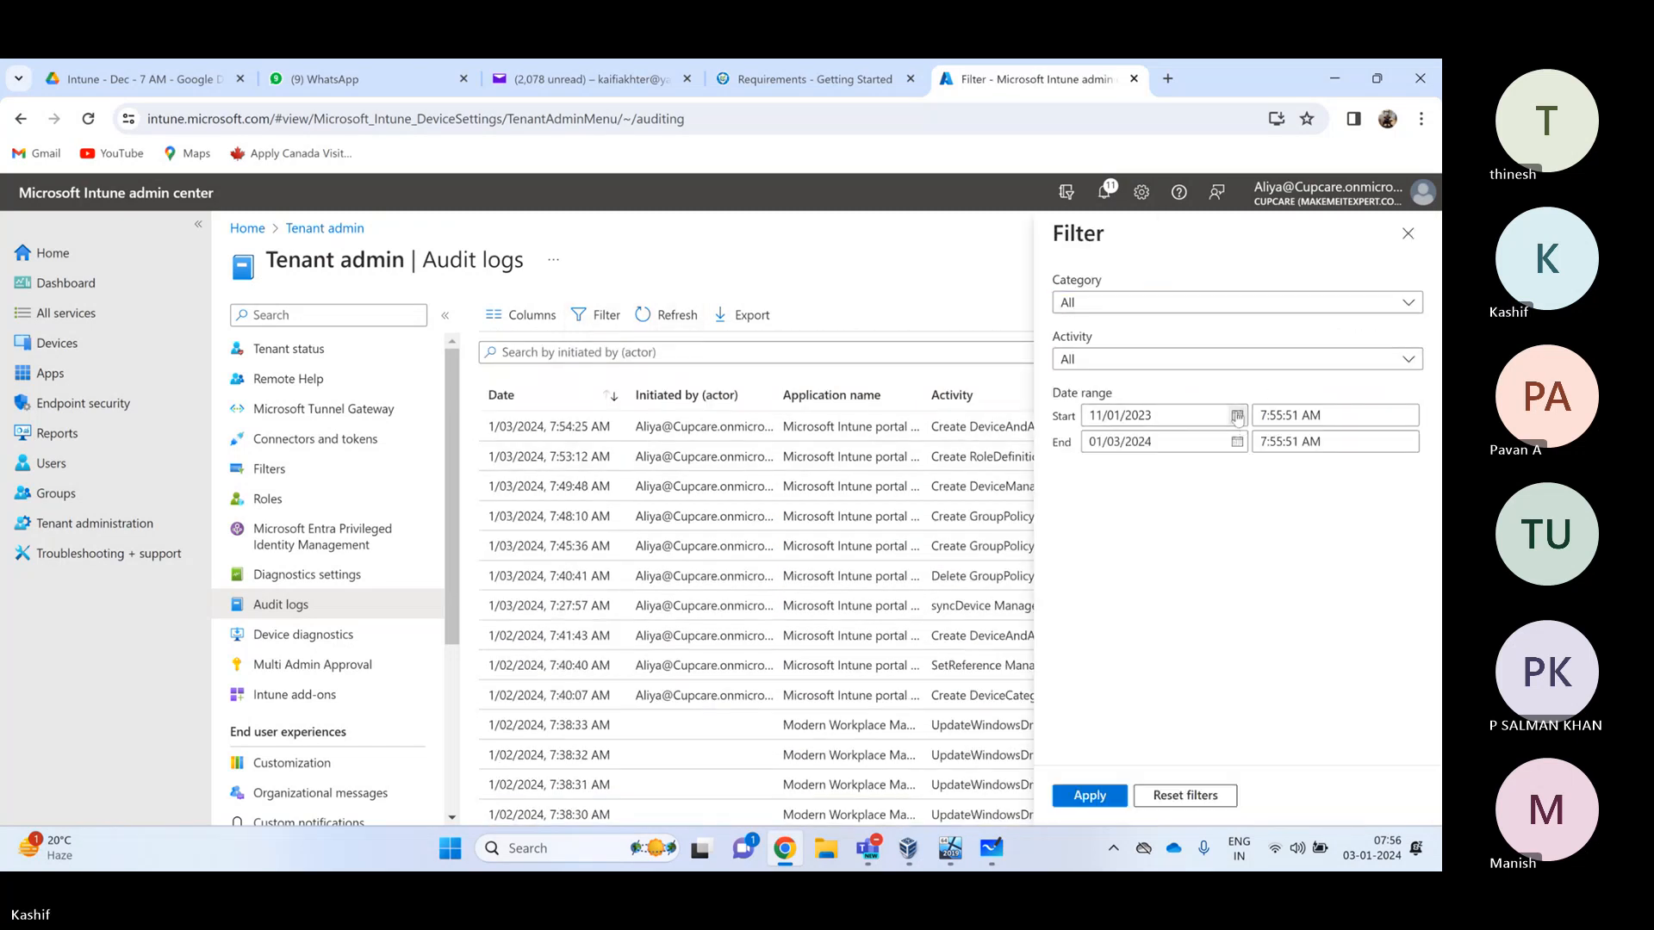
{"action": "left_click", "coordinate": [1237, 416]}
{"action": "left_click", "coordinate": [1233, 449]}
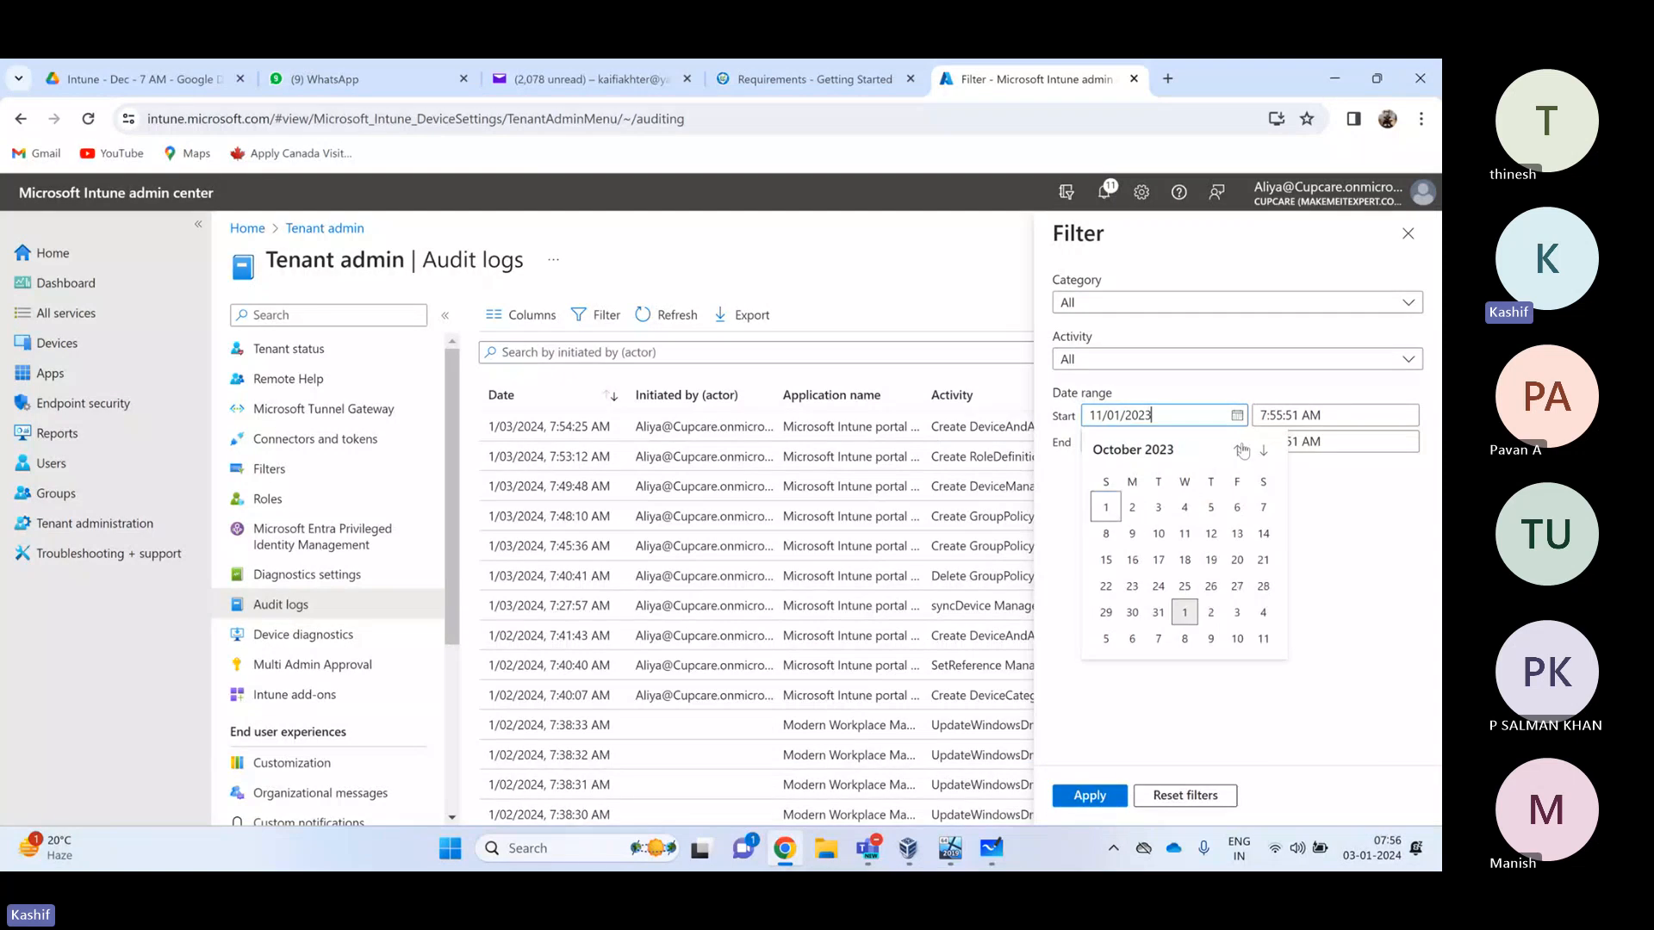
{"action": "left_click", "coordinate": [1237, 449]}
{"action": "left_click", "coordinate": [1236, 449]}
{"action": "left_click", "coordinate": [1239, 449]}
{"action": "left_click", "coordinate": [1241, 449]}
{"action": "left_click", "coordinate": [1242, 448]}
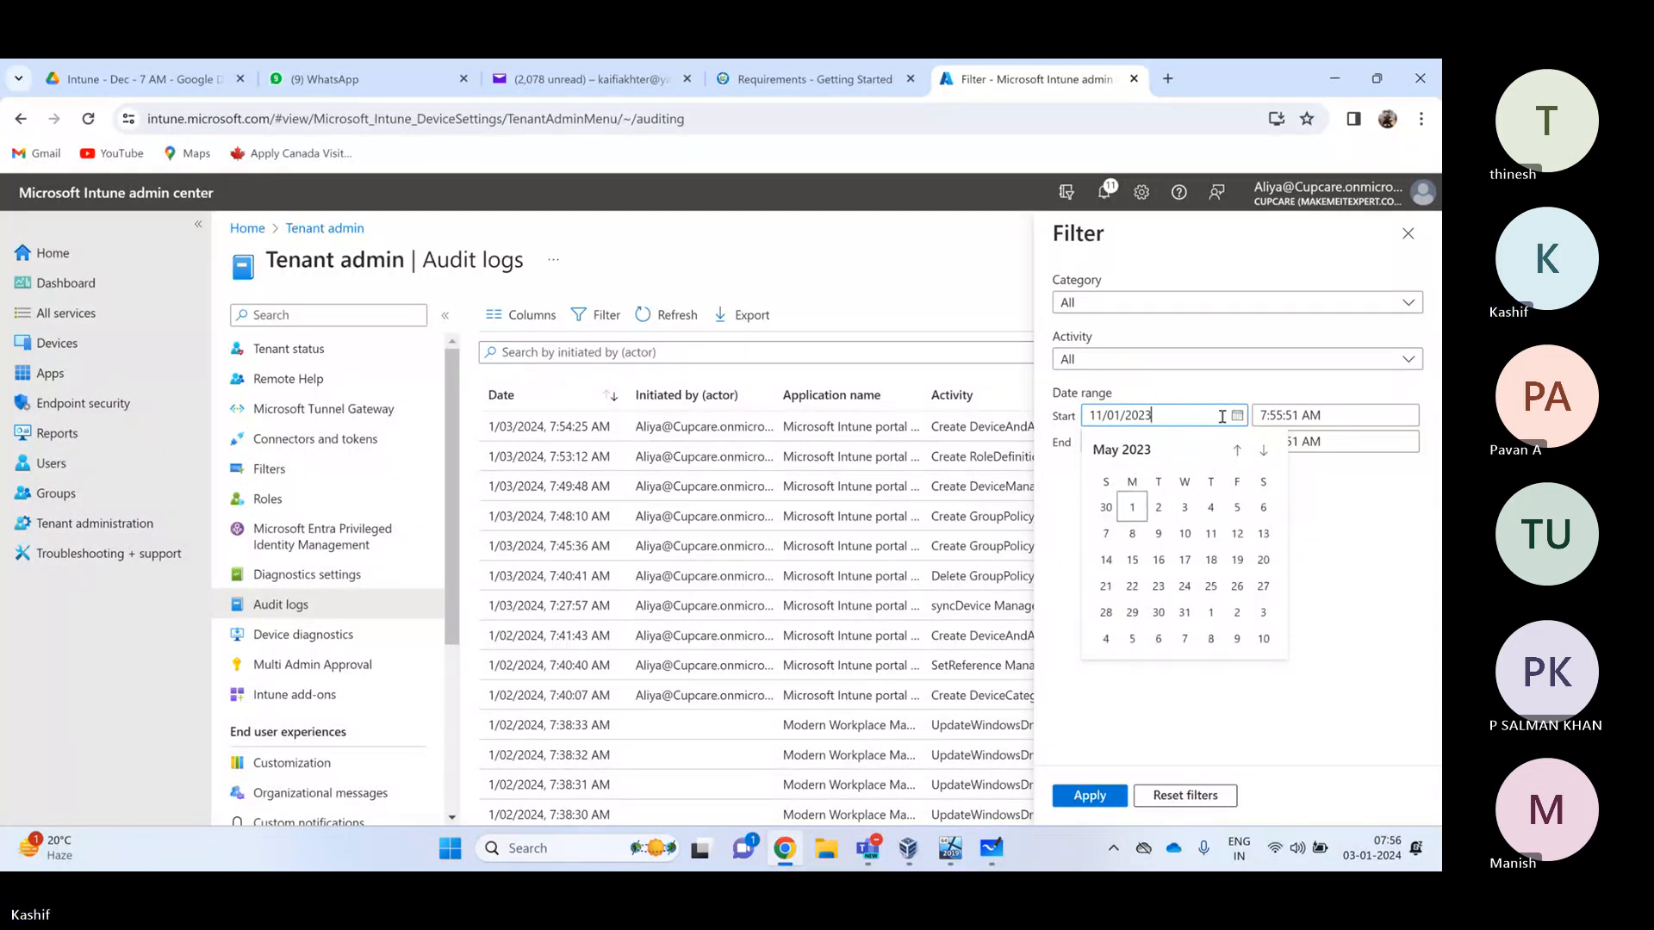
{"action": "left_click", "coordinate": [1360, 607]}
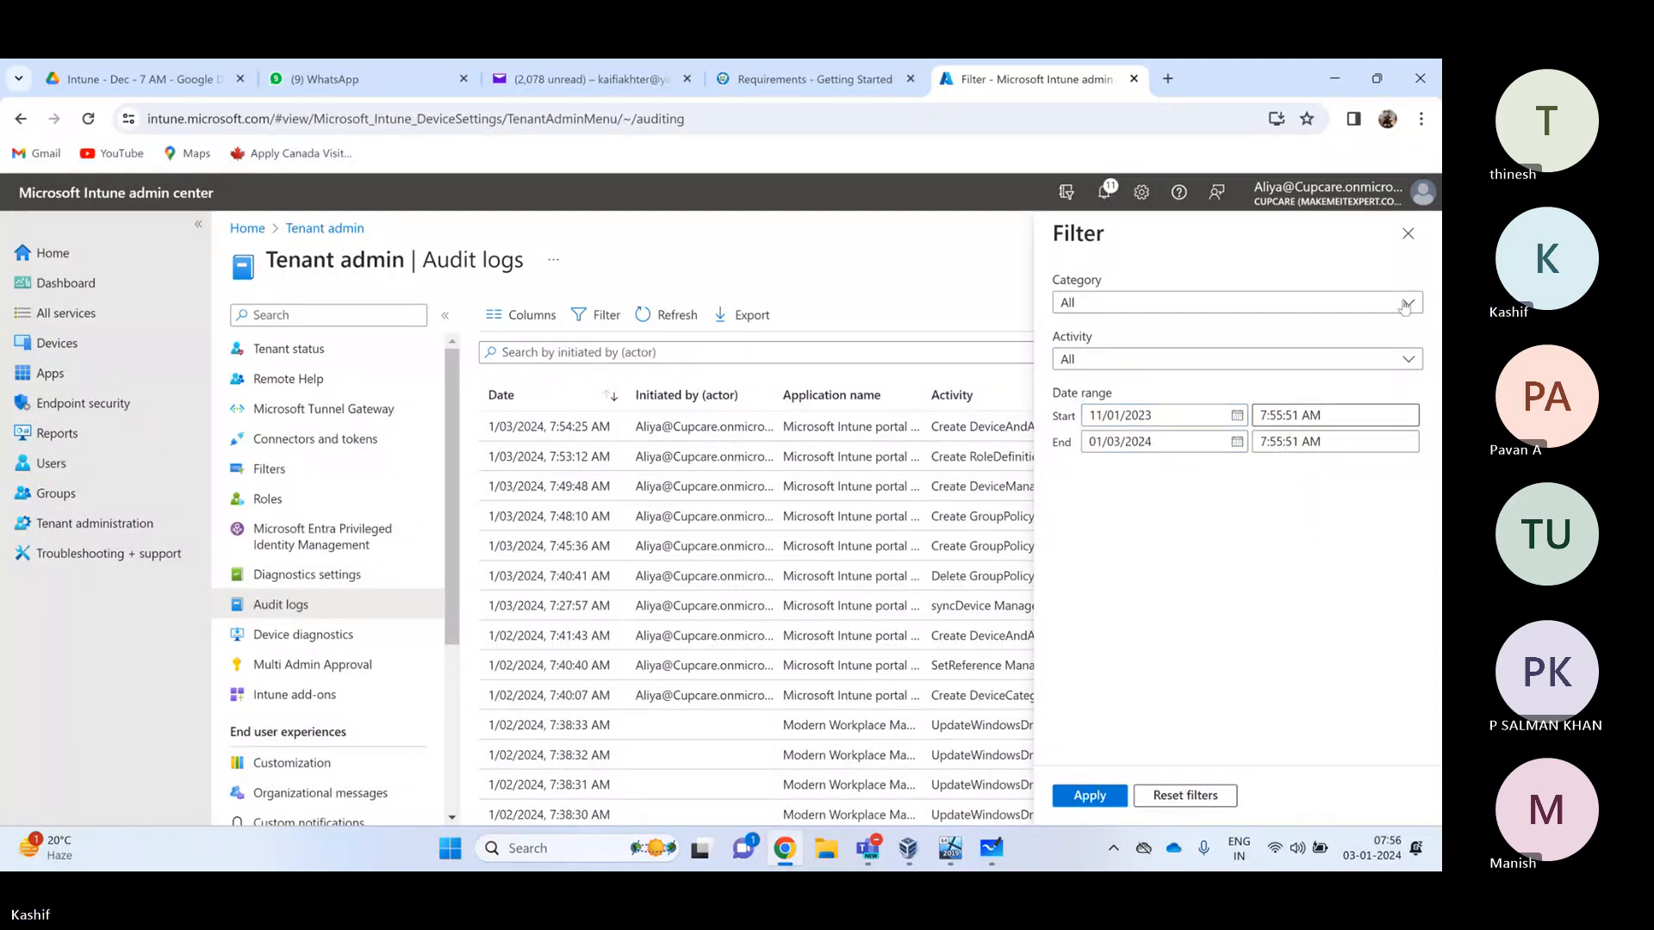
Examine the Activity and Category options of the audit log filter and close it without applying changes
{"action": "left_click", "coordinate": [1408, 360]}
{"action": "left_click", "coordinate": [1408, 362]}
{"action": "left_click", "coordinate": [1398, 361]}
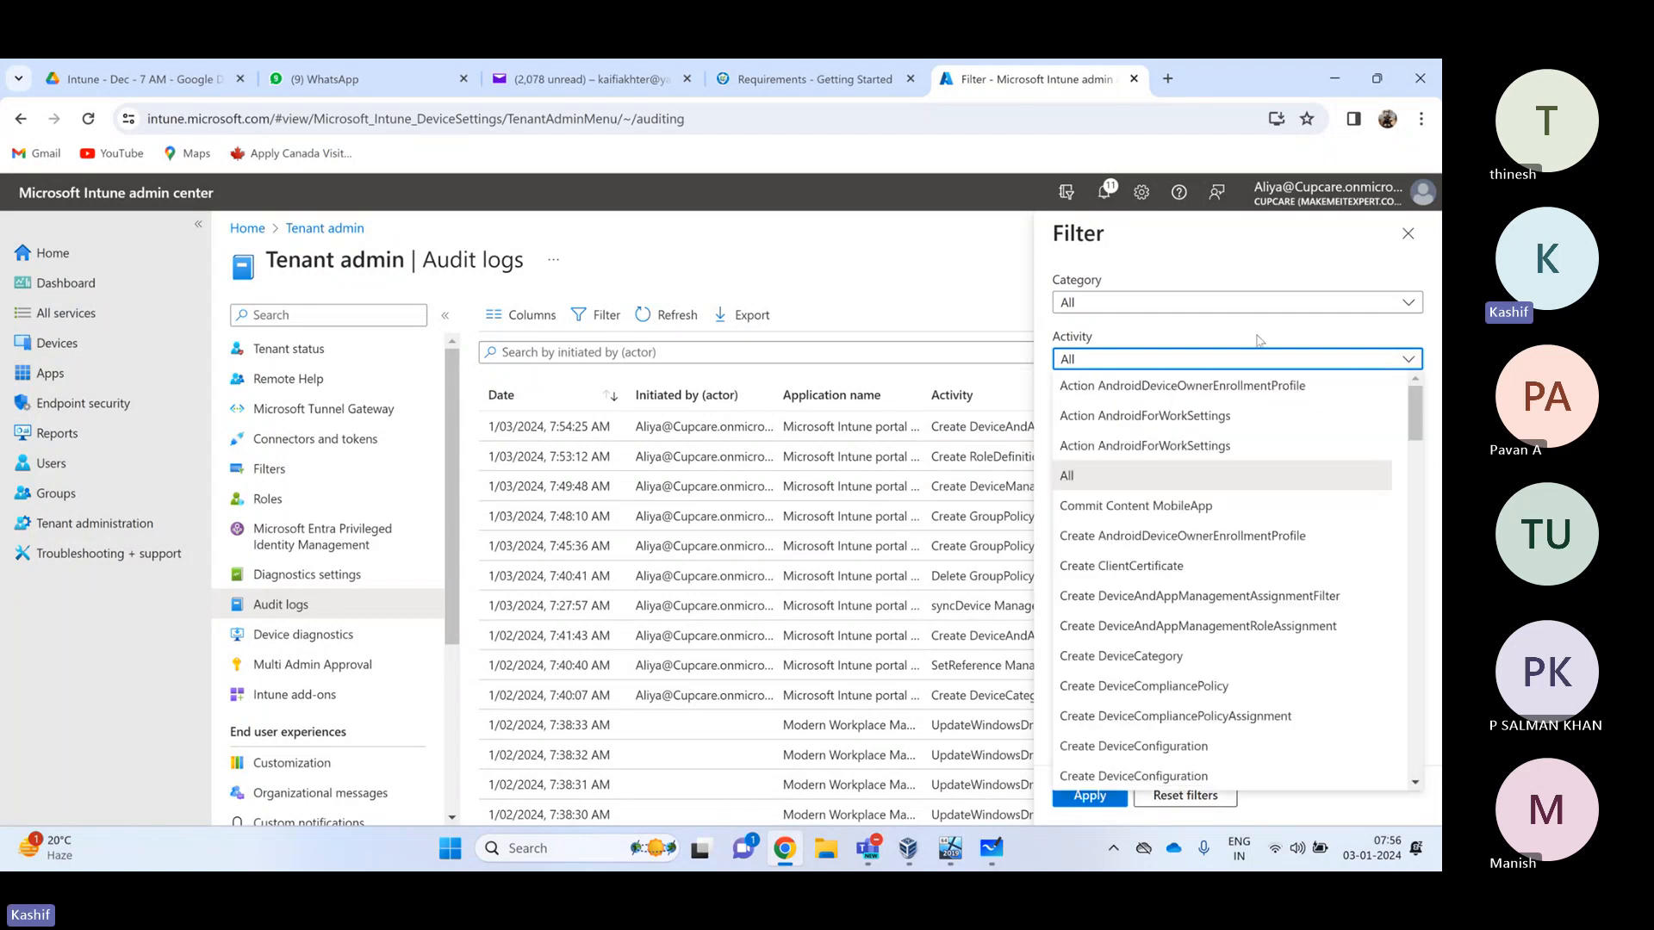
{"action": "left_click", "coordinate": [1076, 303]}
{"action": "left_click", "coordinate": [1082, 302]}
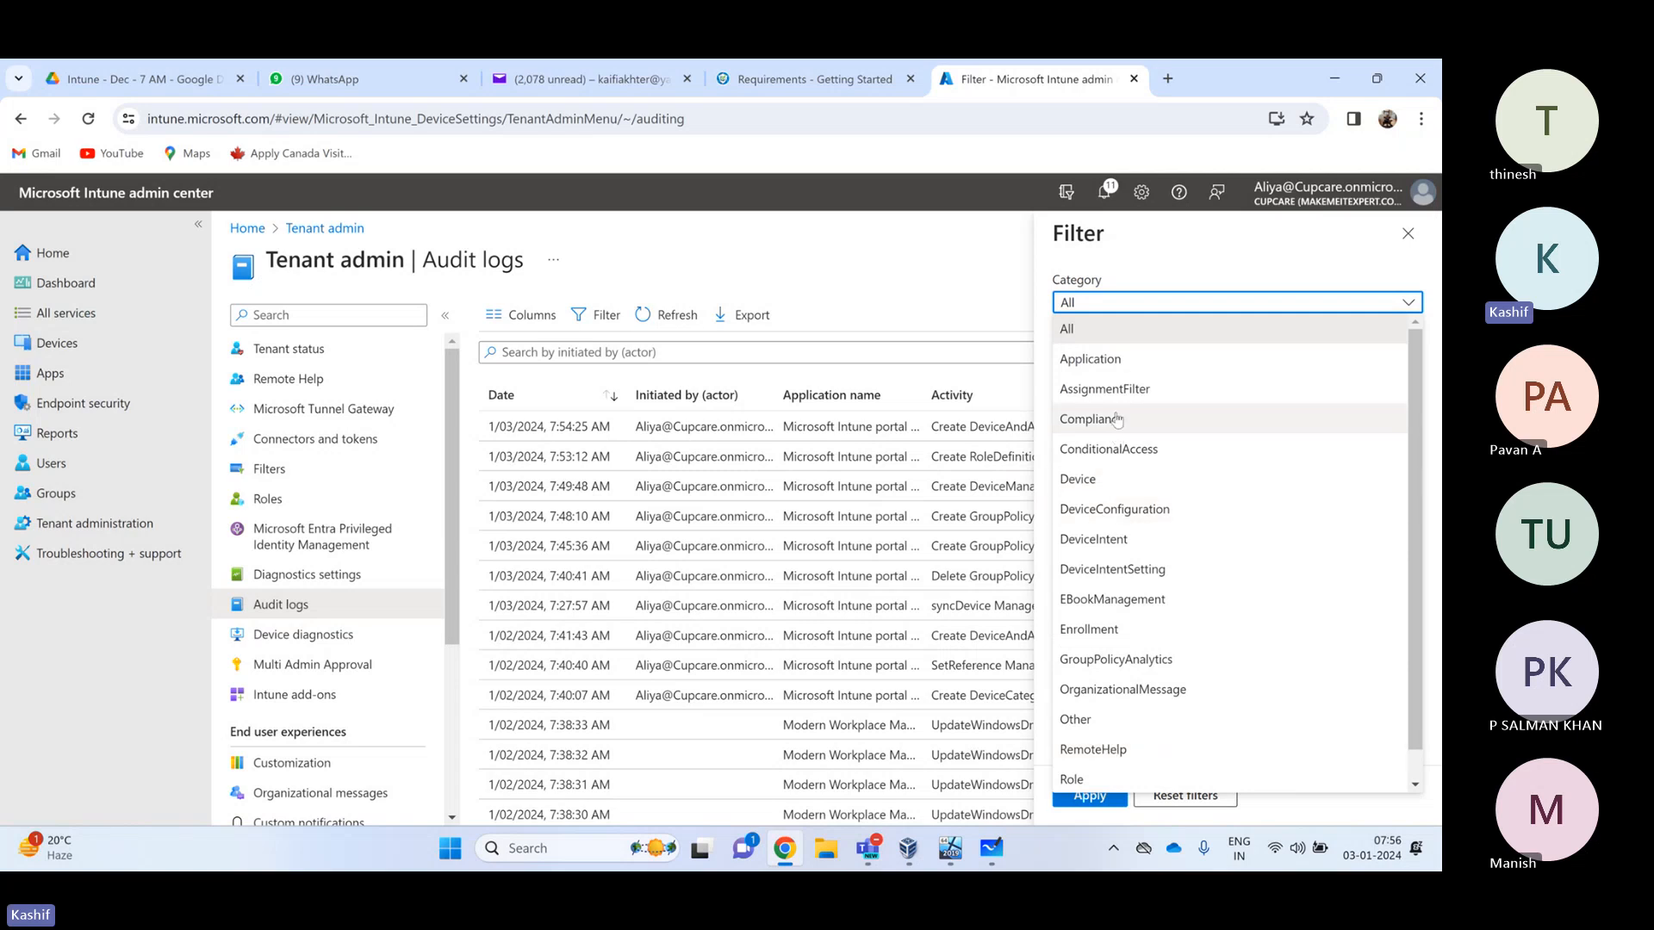
{"action": "left_click", "coordinate": [1229, 267]}
{"action": "left_click", "coordinate": [1408, 233]}
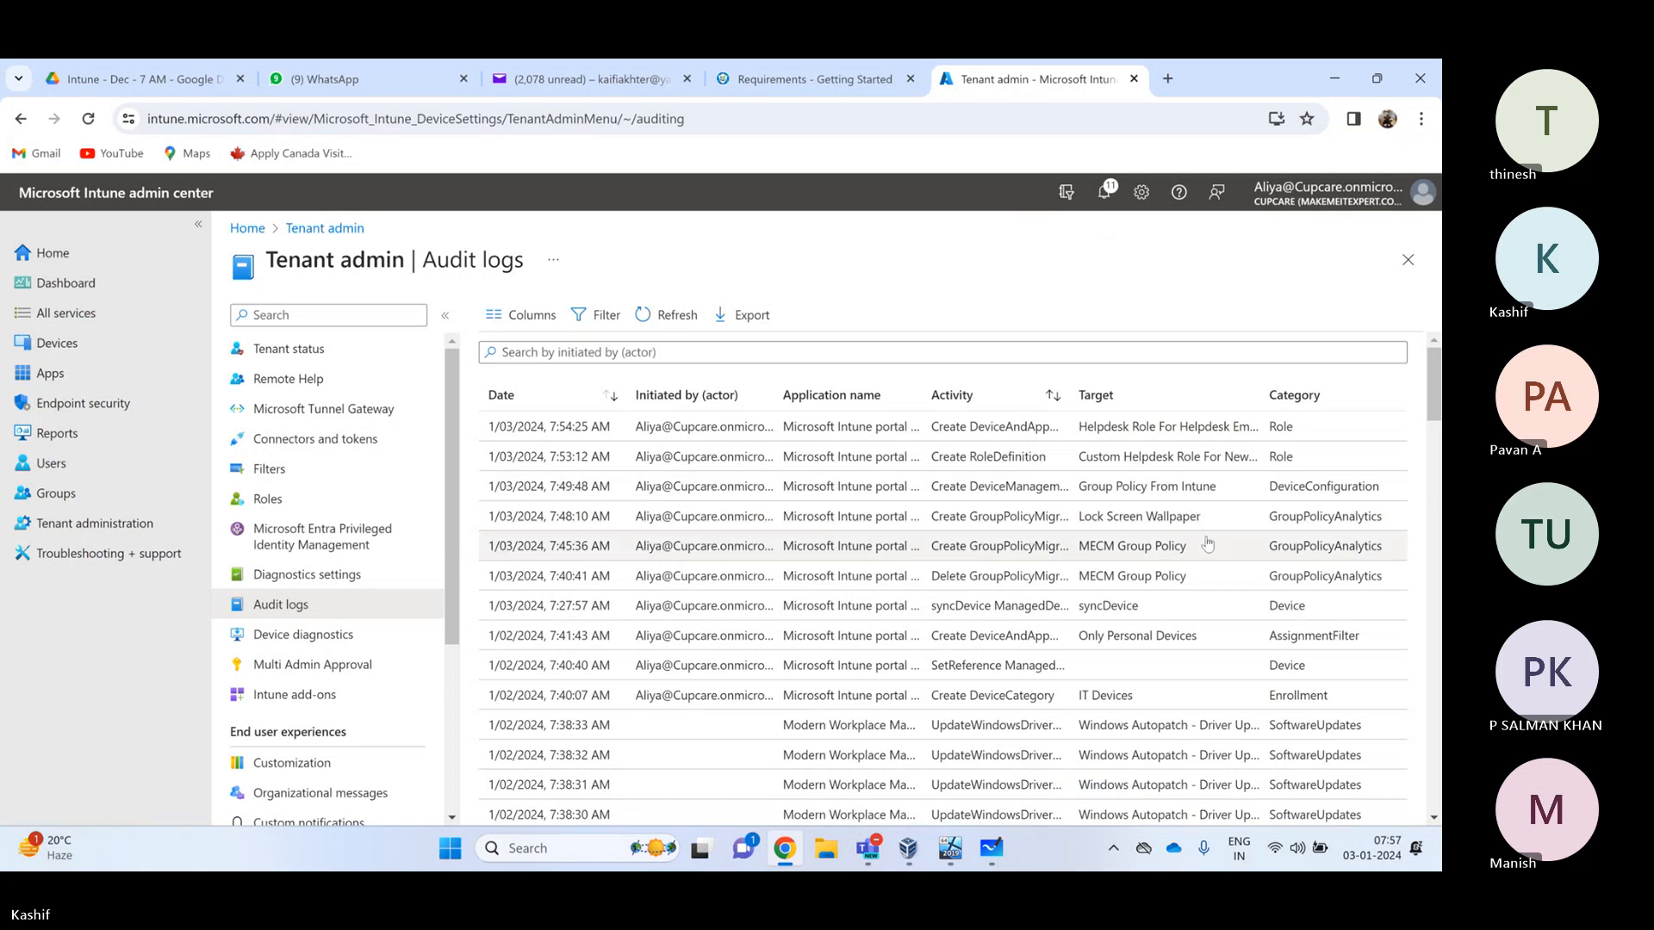
Check the tenant's device diagnostics settings, then open the device diagnostics of MUMWVM434 from the list of all devices
{"action": "left_click", "coordinate": [304, 634]}
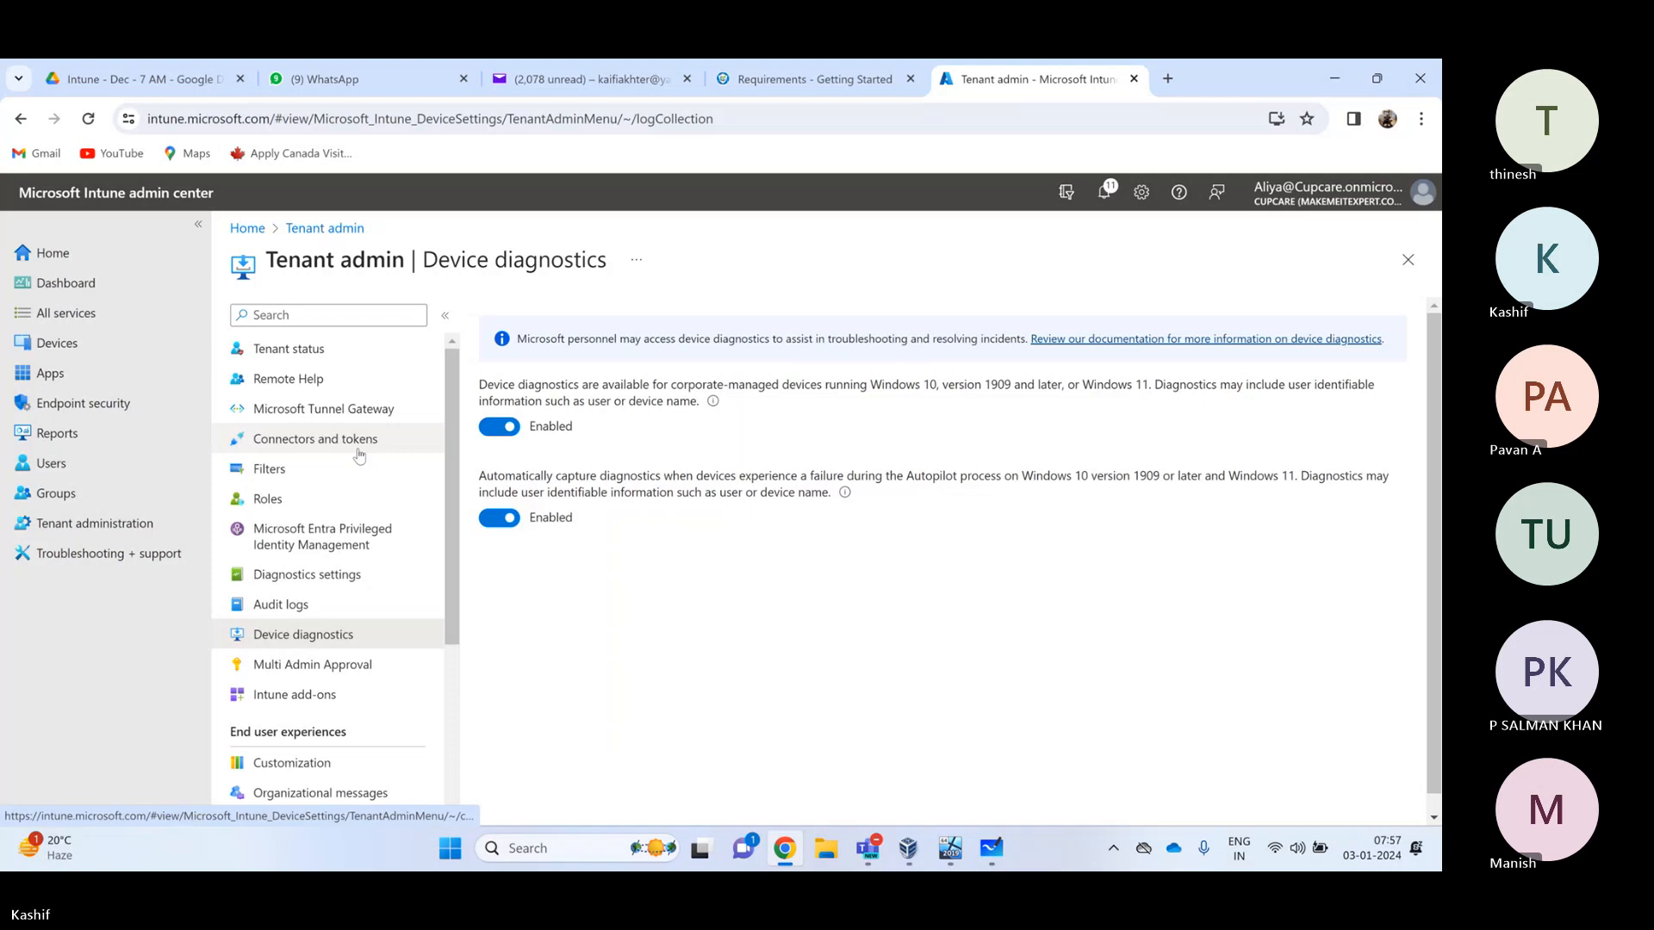
{"action": "left_click", "coordinate": [57, 343]}
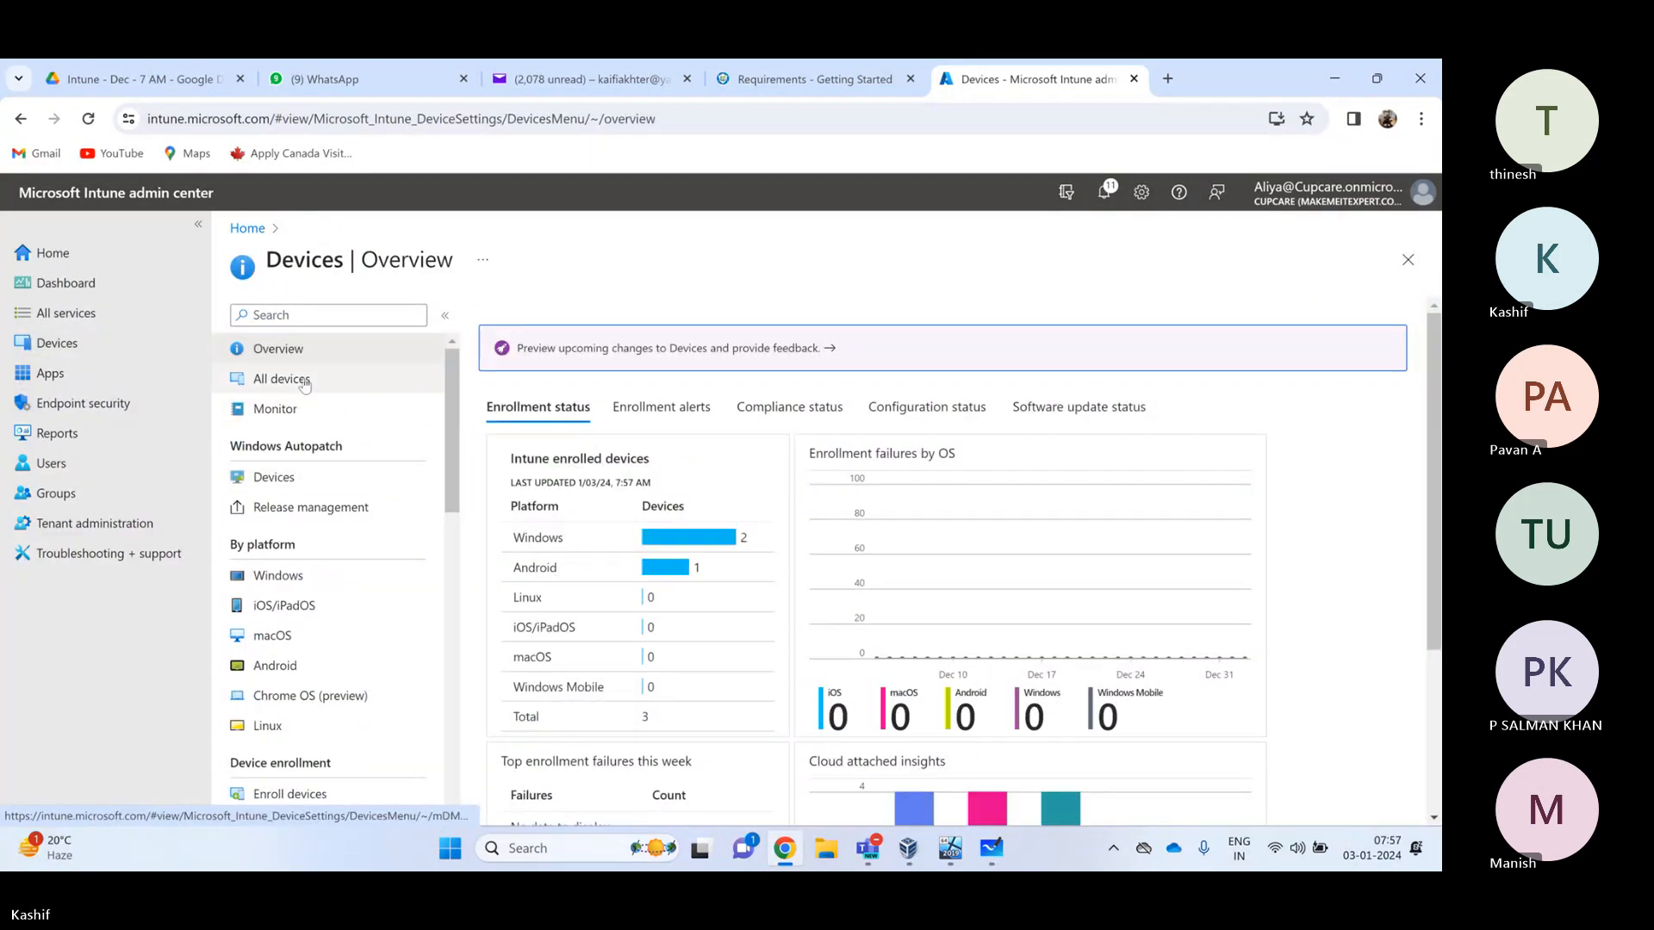
{"action": "left_click", "coordinate": [304, 383]}
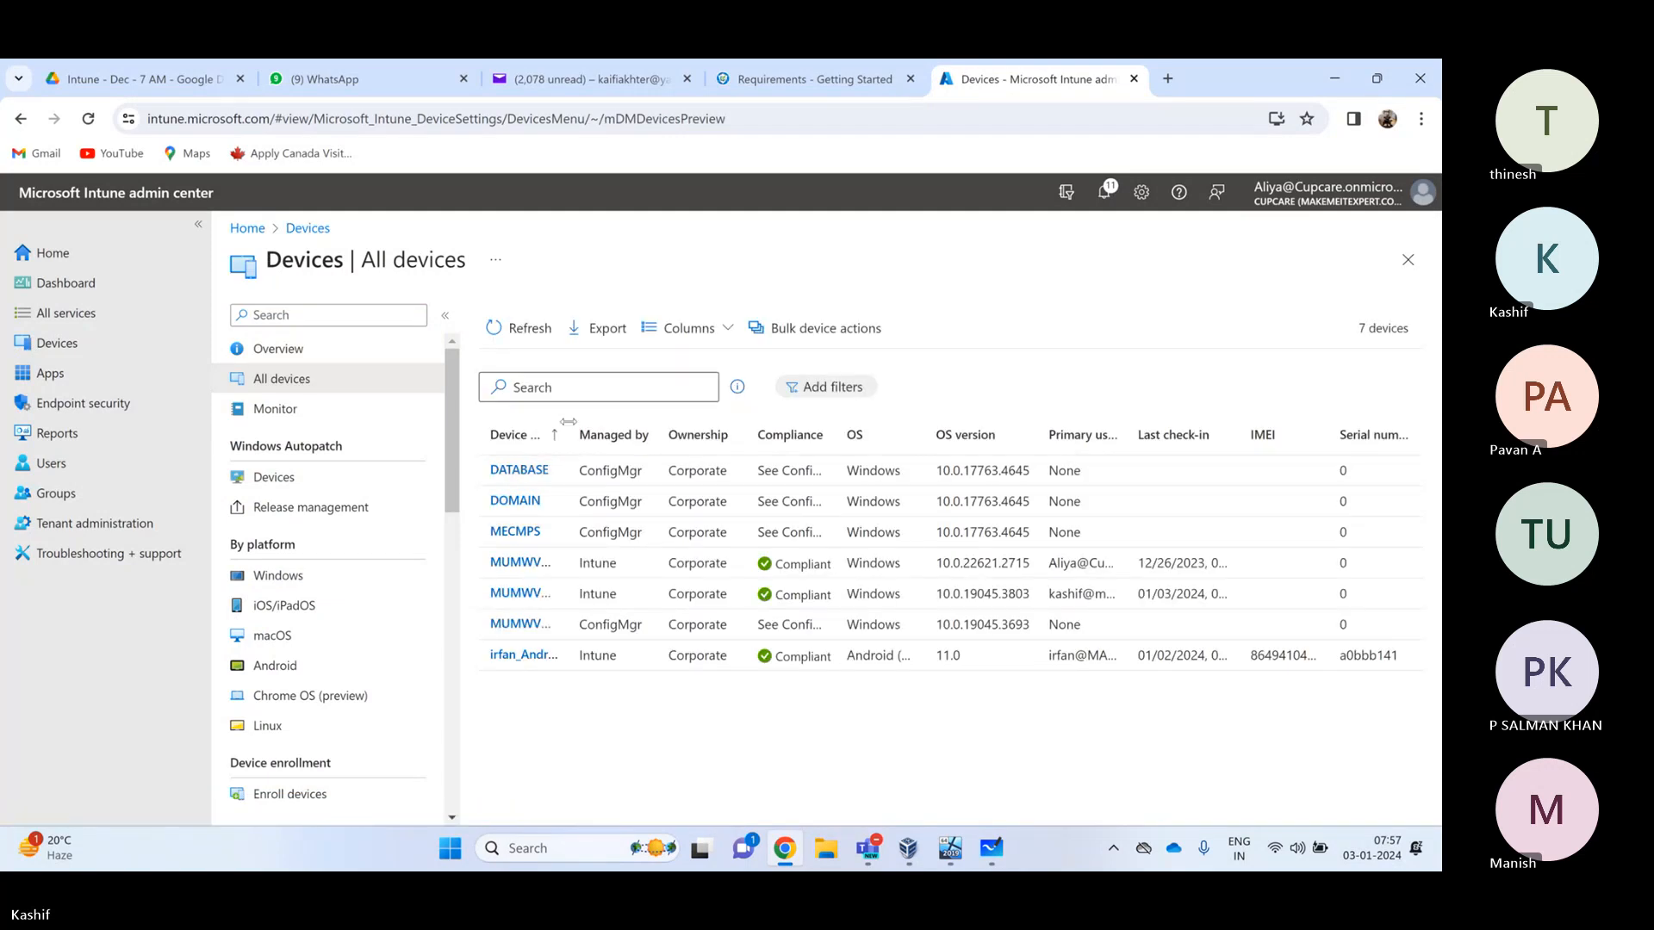
{"action": "left_click", "coordinate": [543, 603]}
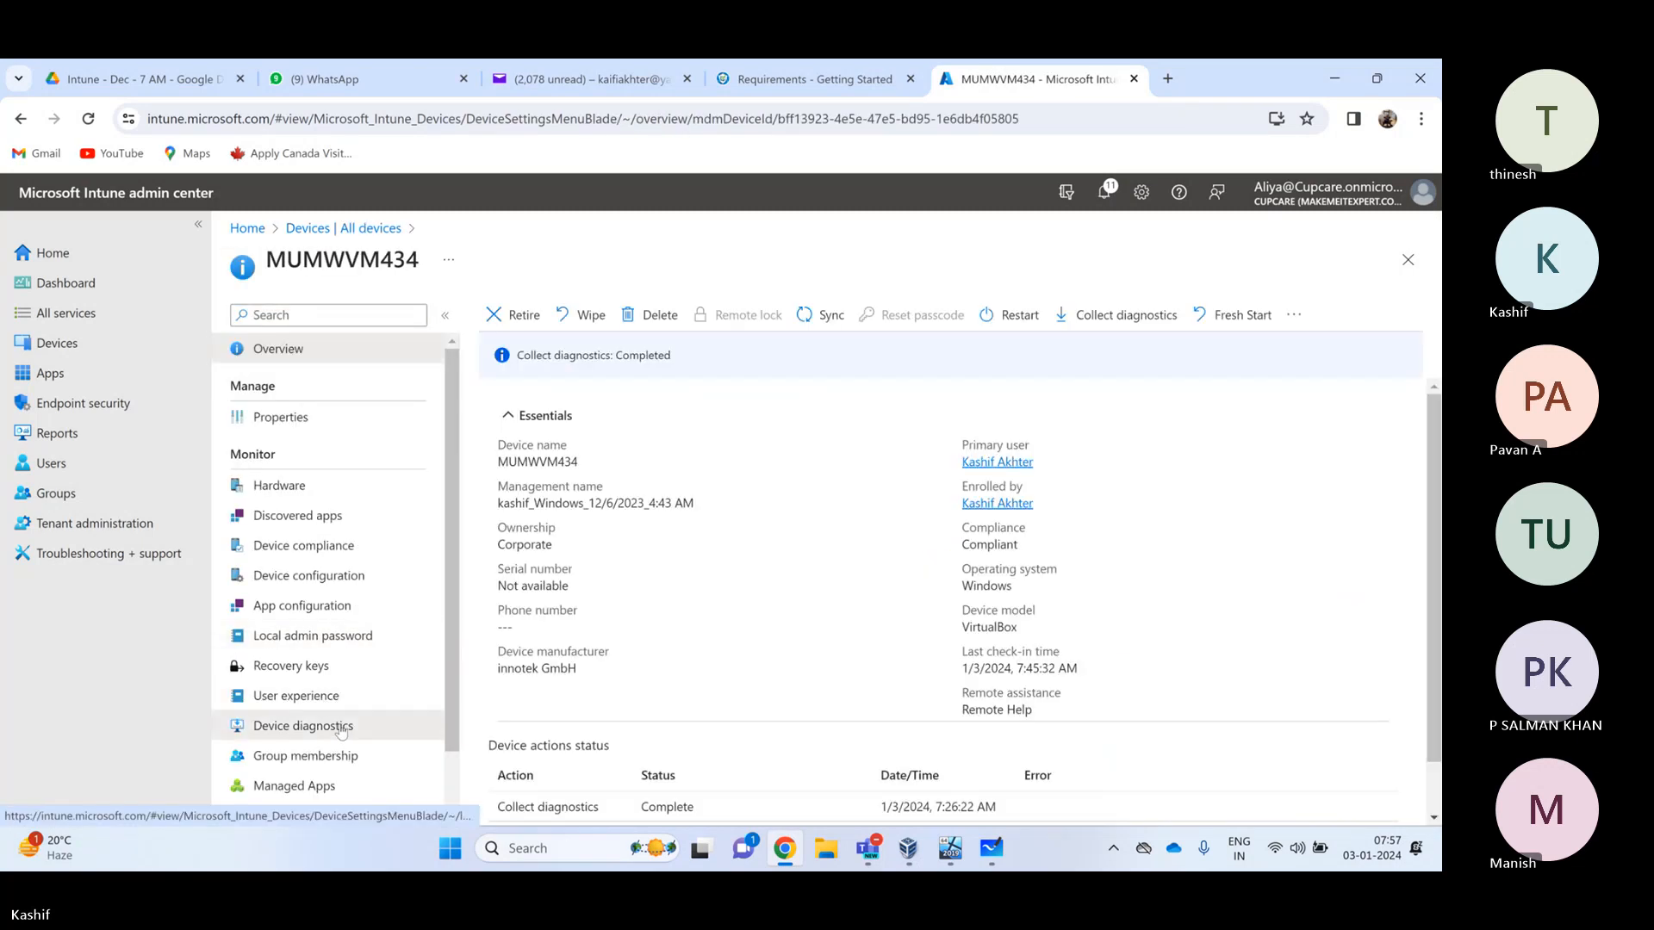
{"action": "left_click", "coordinate": [338, 731]}
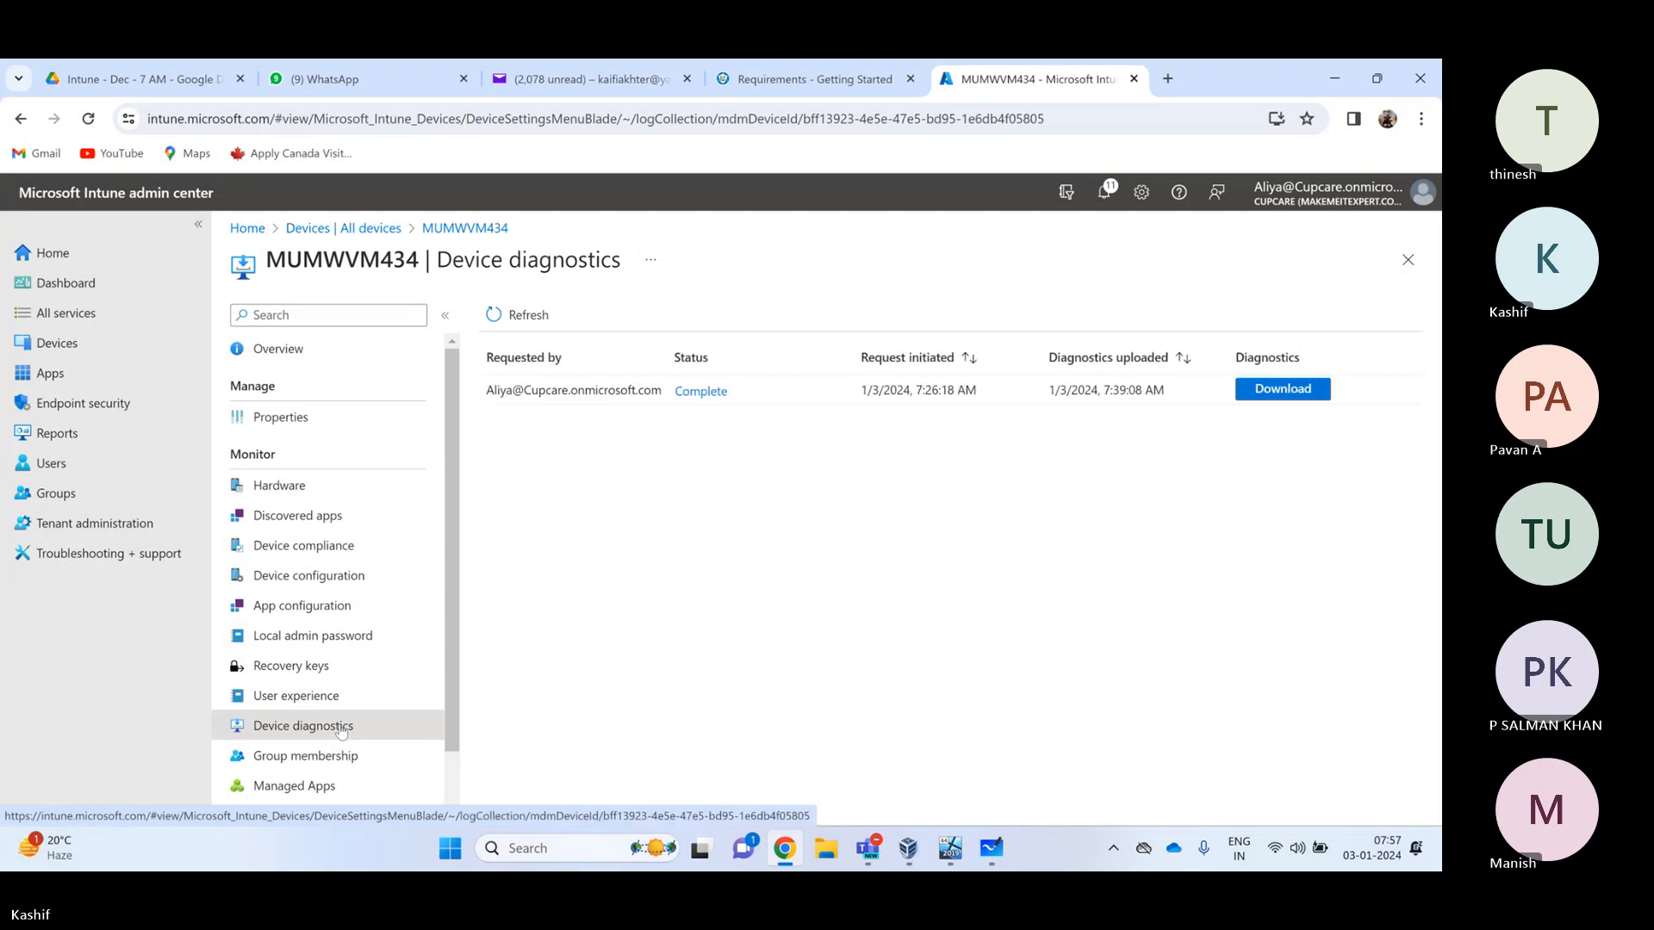
{"action": "left_click_drag", "start_coordinate": [560, 395], "coordinate": [635, 395]}
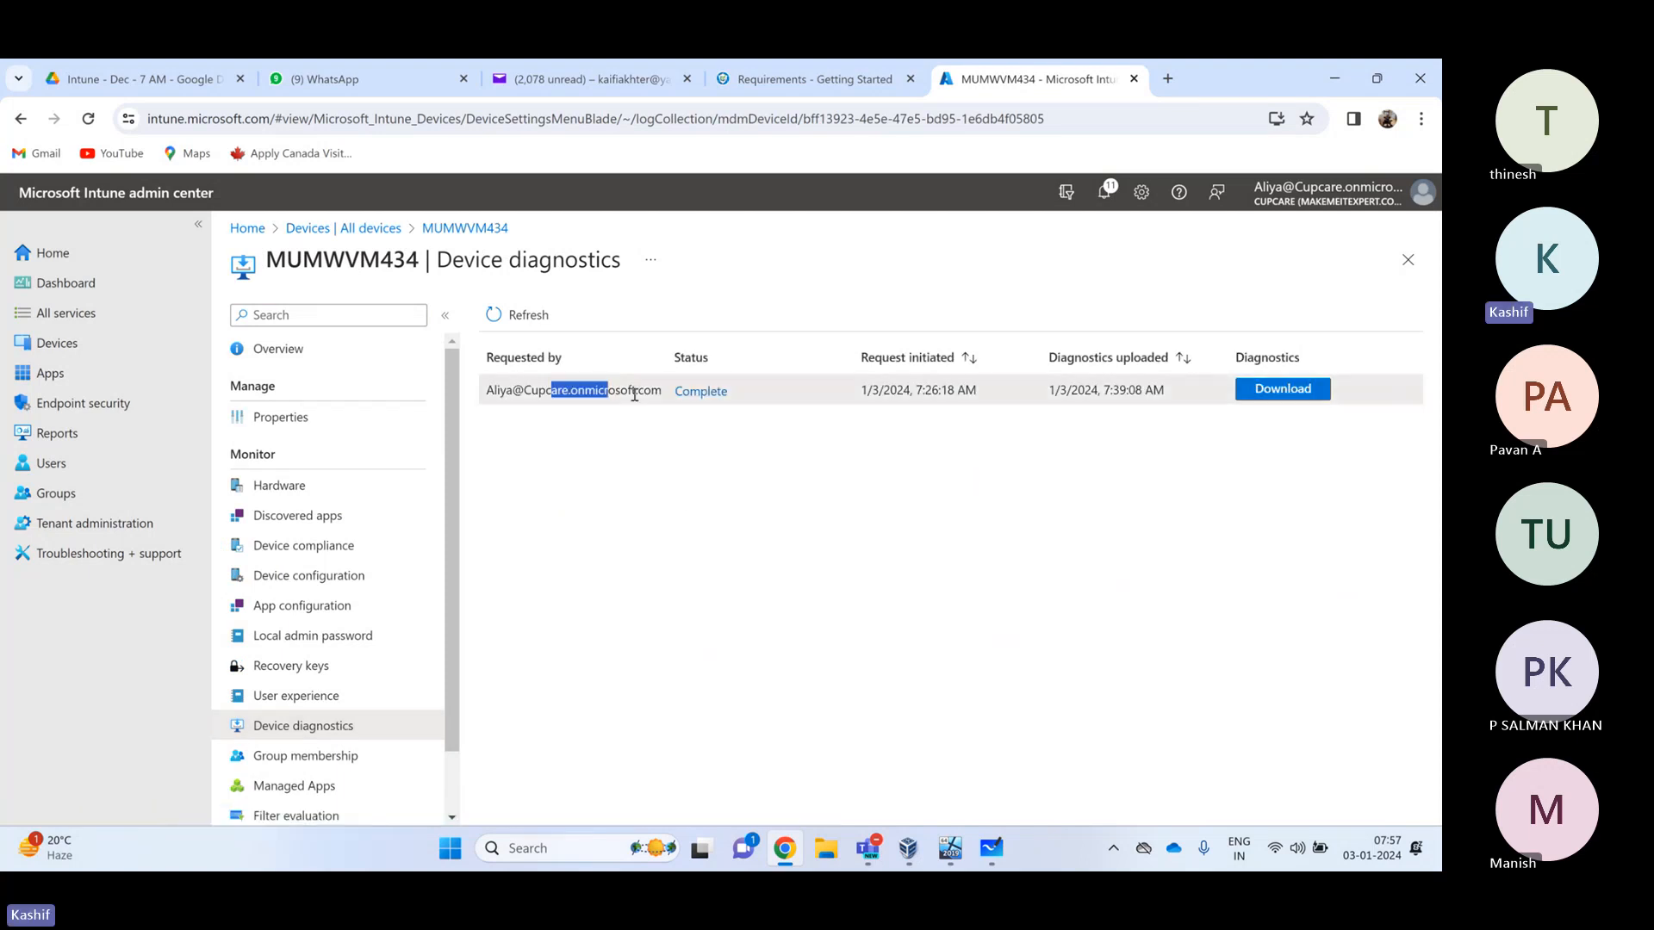
Download the completed diagnostics package of MUMWVM434 and show the browser's recent downloads
{"action": "left_click", "coordinate": [1282, 389]}
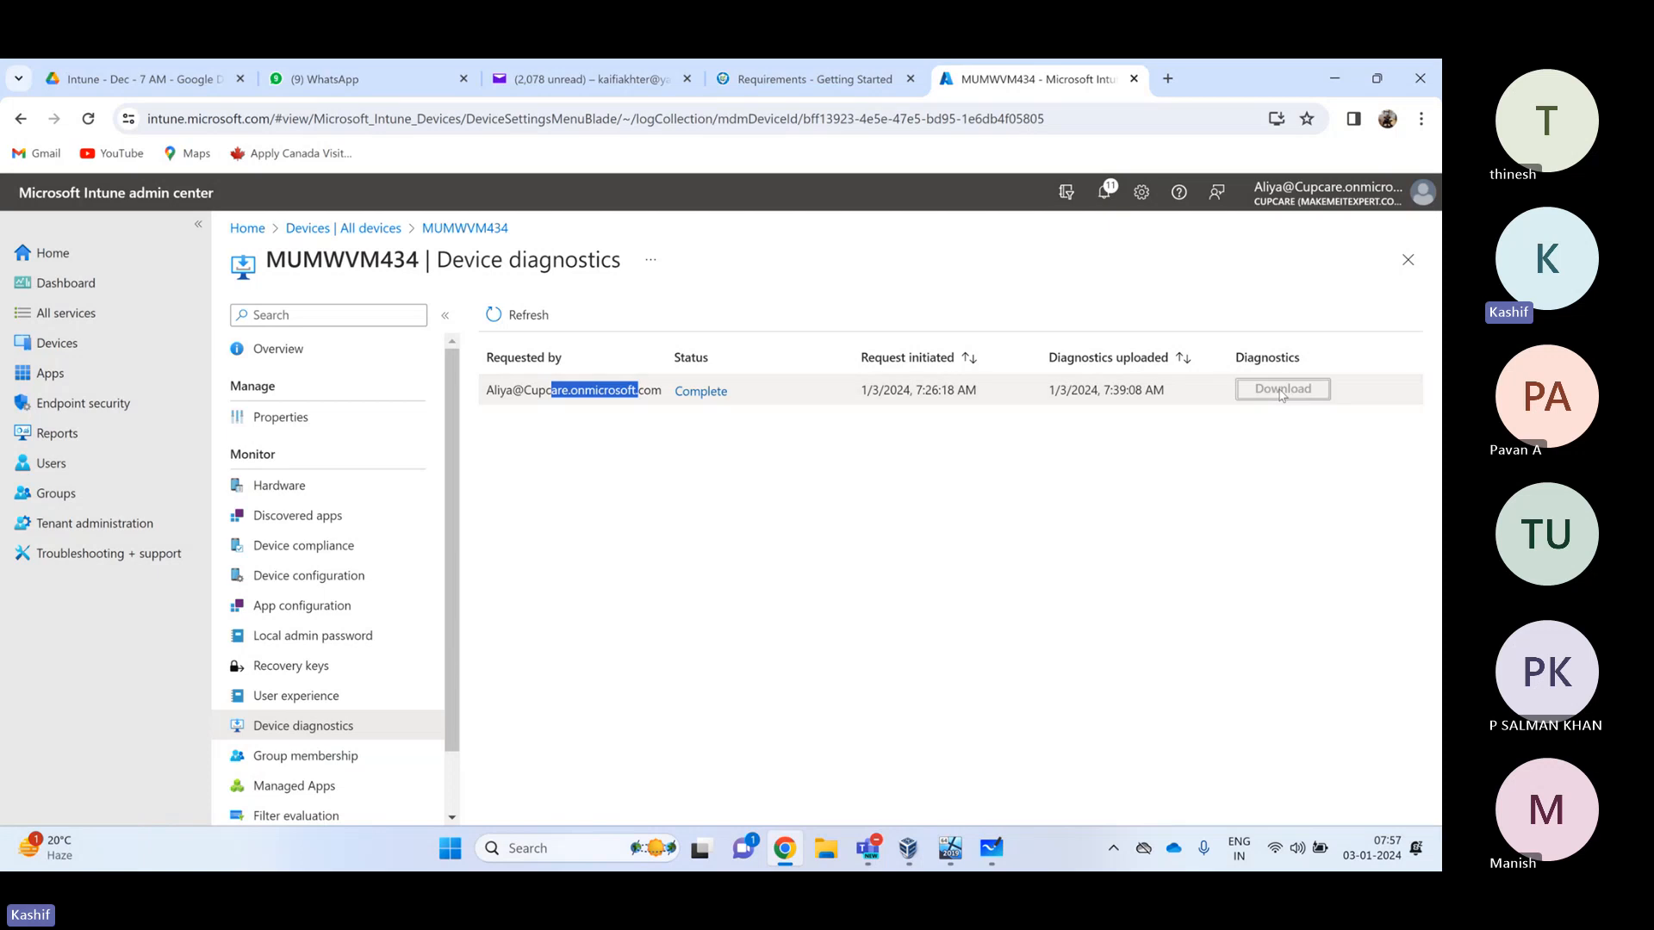
{"action": "left_click", "coordinate": [515, 417]}
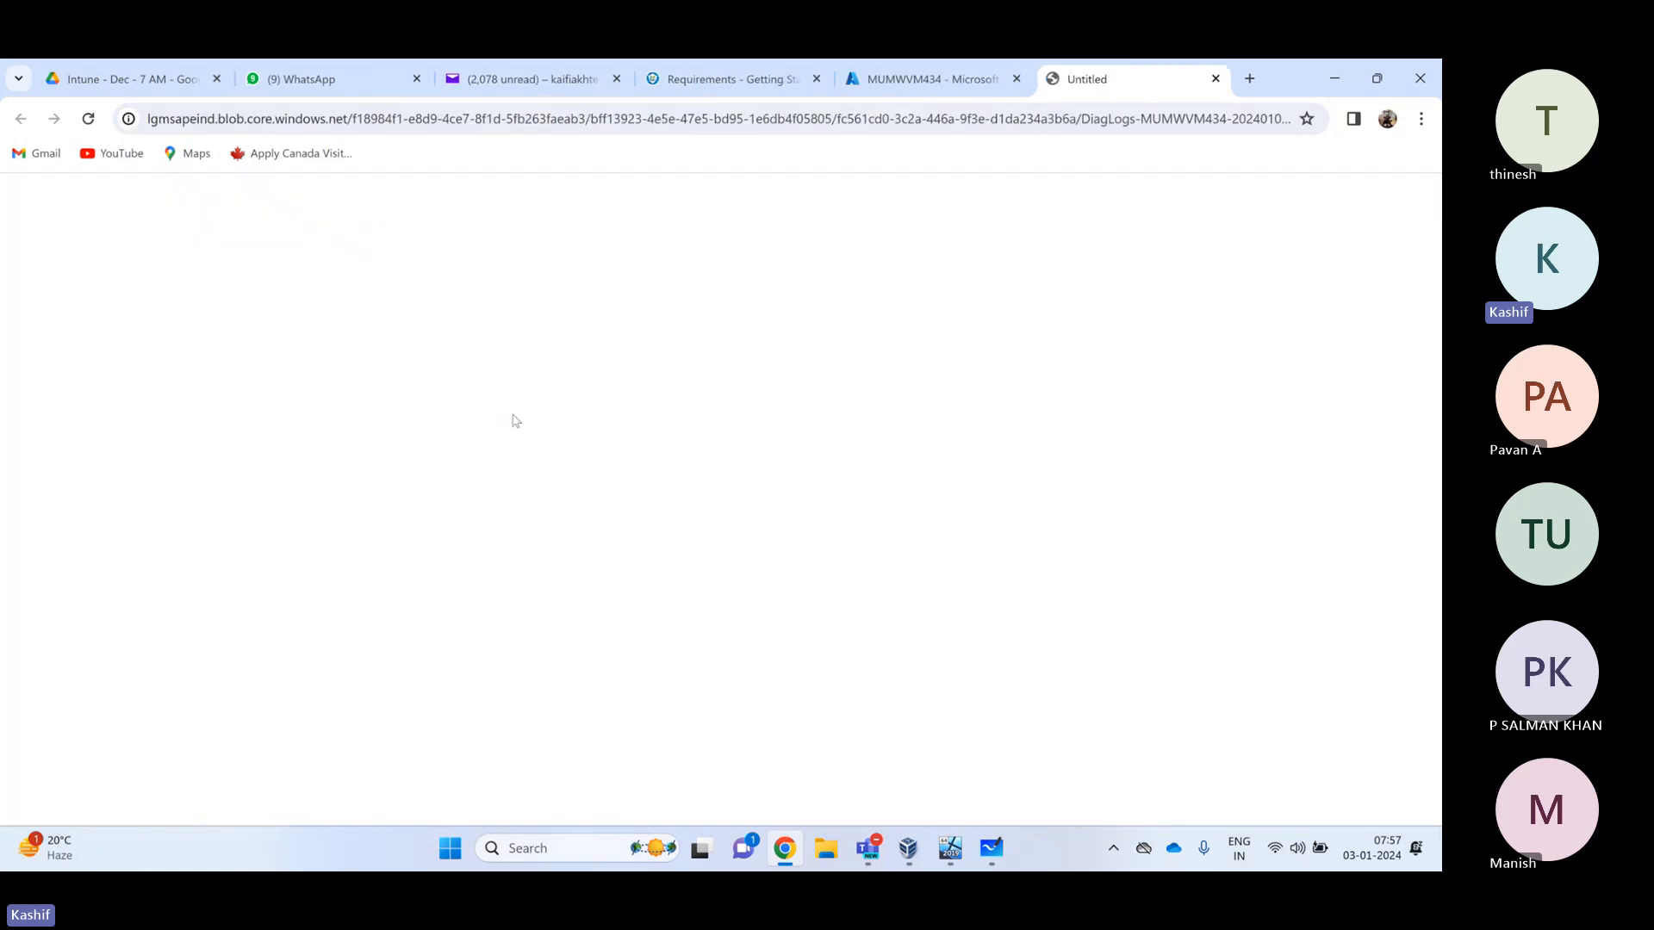
{"action": "left_click", "coordinate": [1318, 120]}
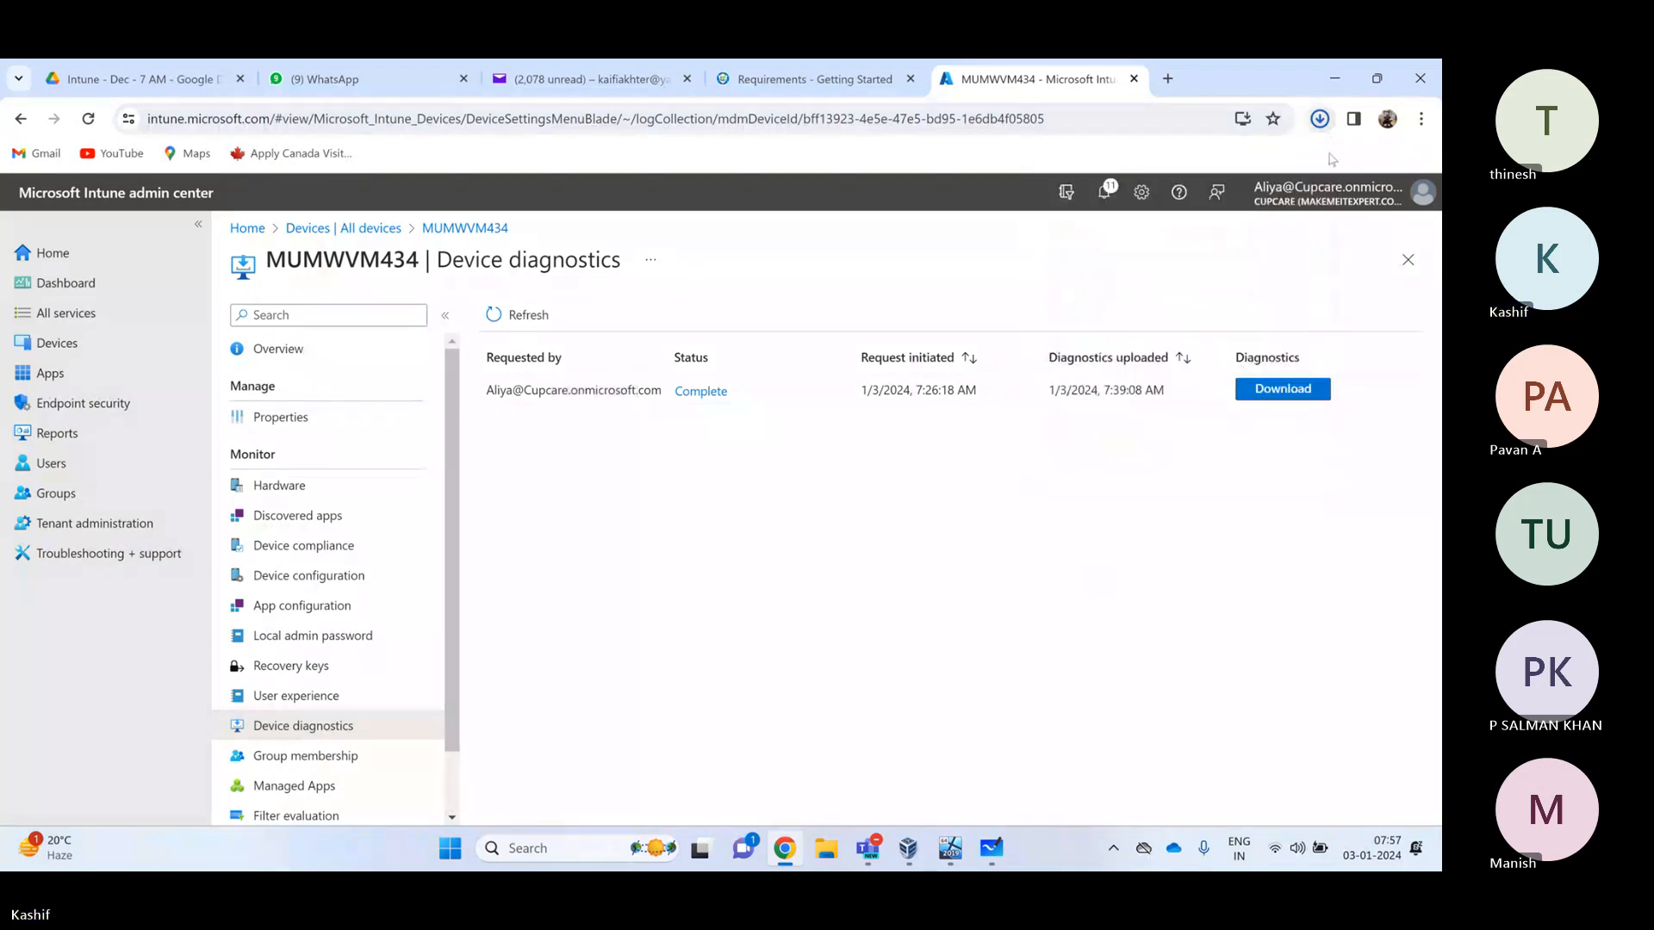
{"action": "left_click", "coordinate": [1319, 121]}
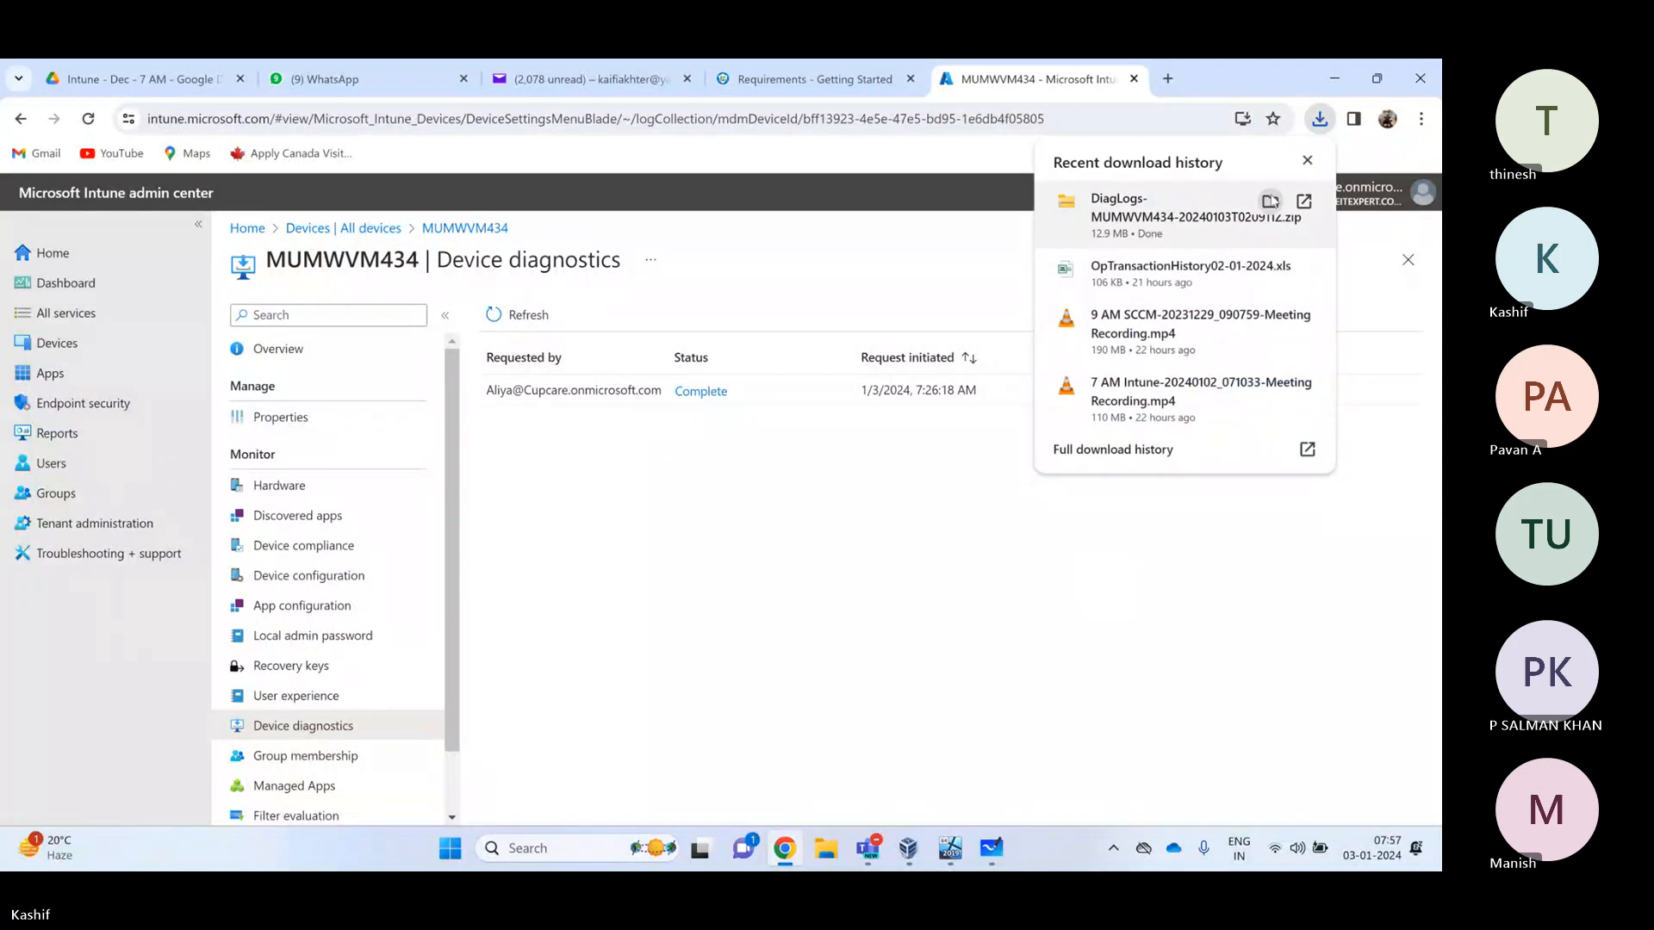
{"action": "left_click", "coordinate": [1272, 203]}
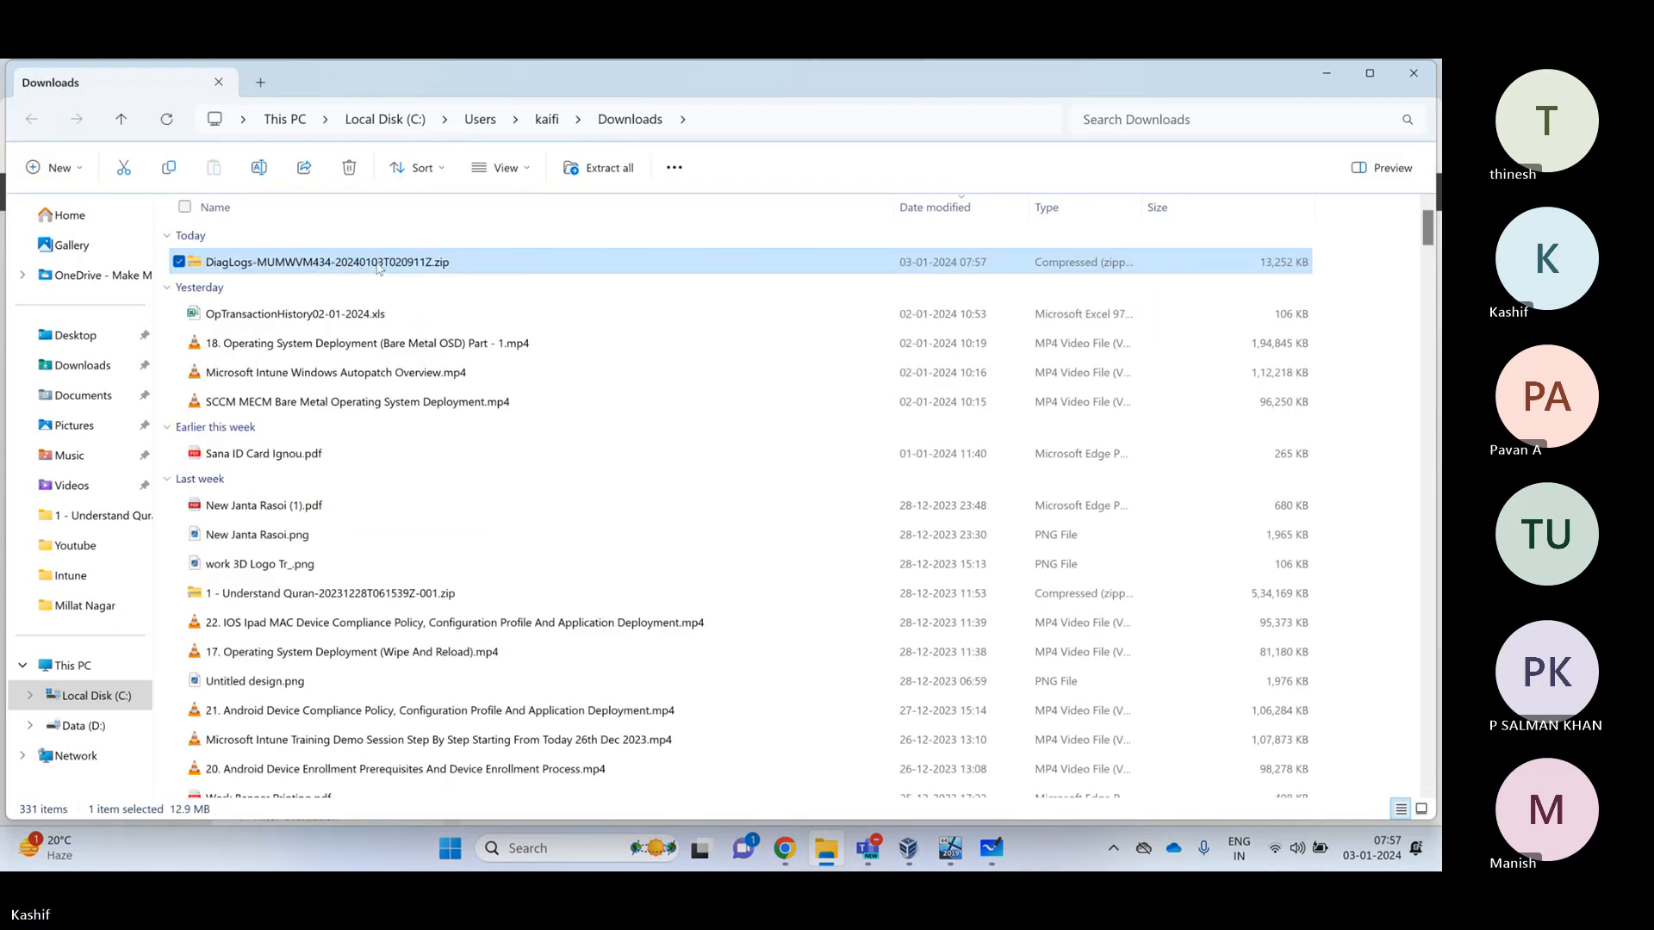
{"action": "right_click", "coordinate": [378, 267]}
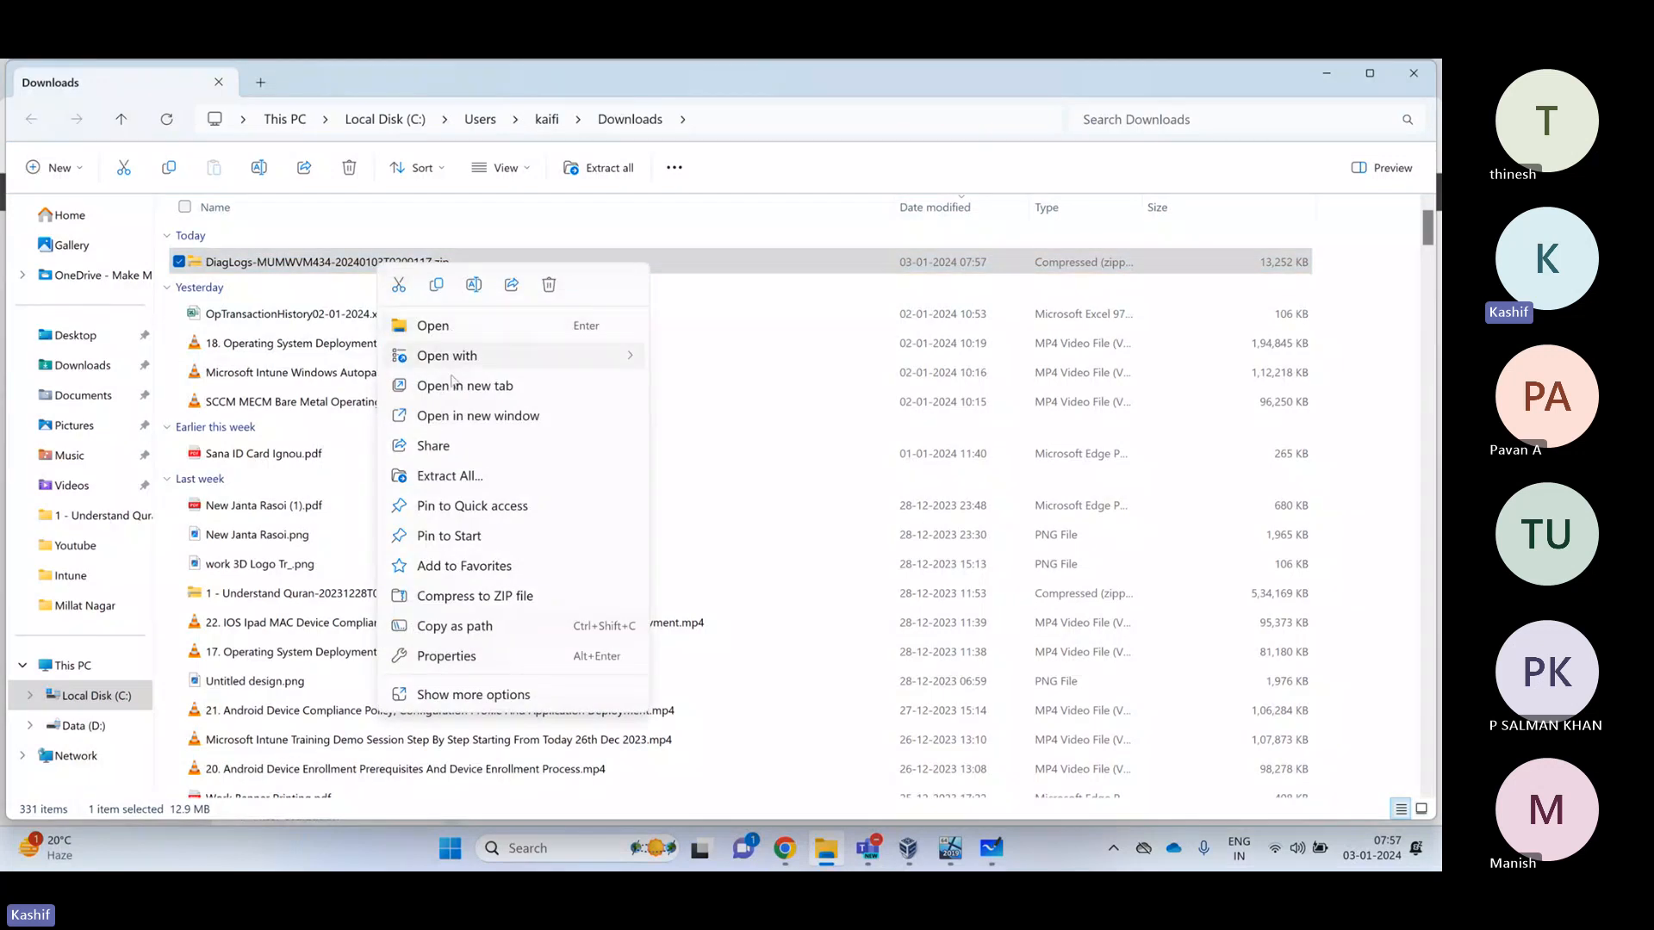
{"action": "left_click", "coordinate": [463, 476]}
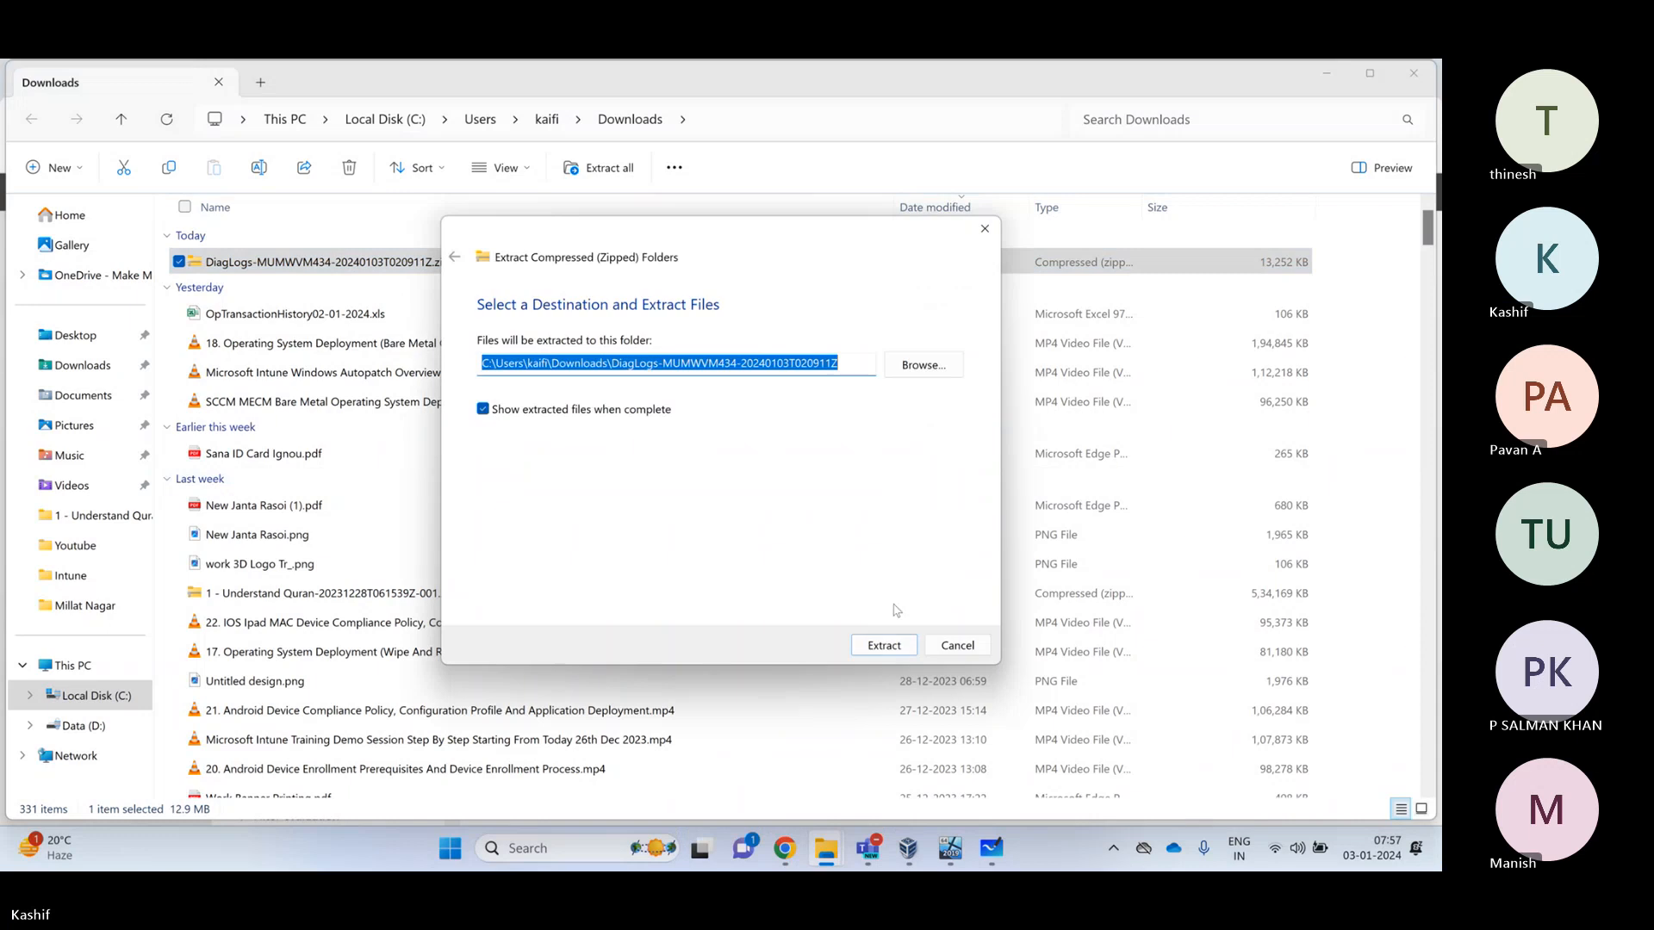
{"action": "left_click", "coordinate": [884, 645]}
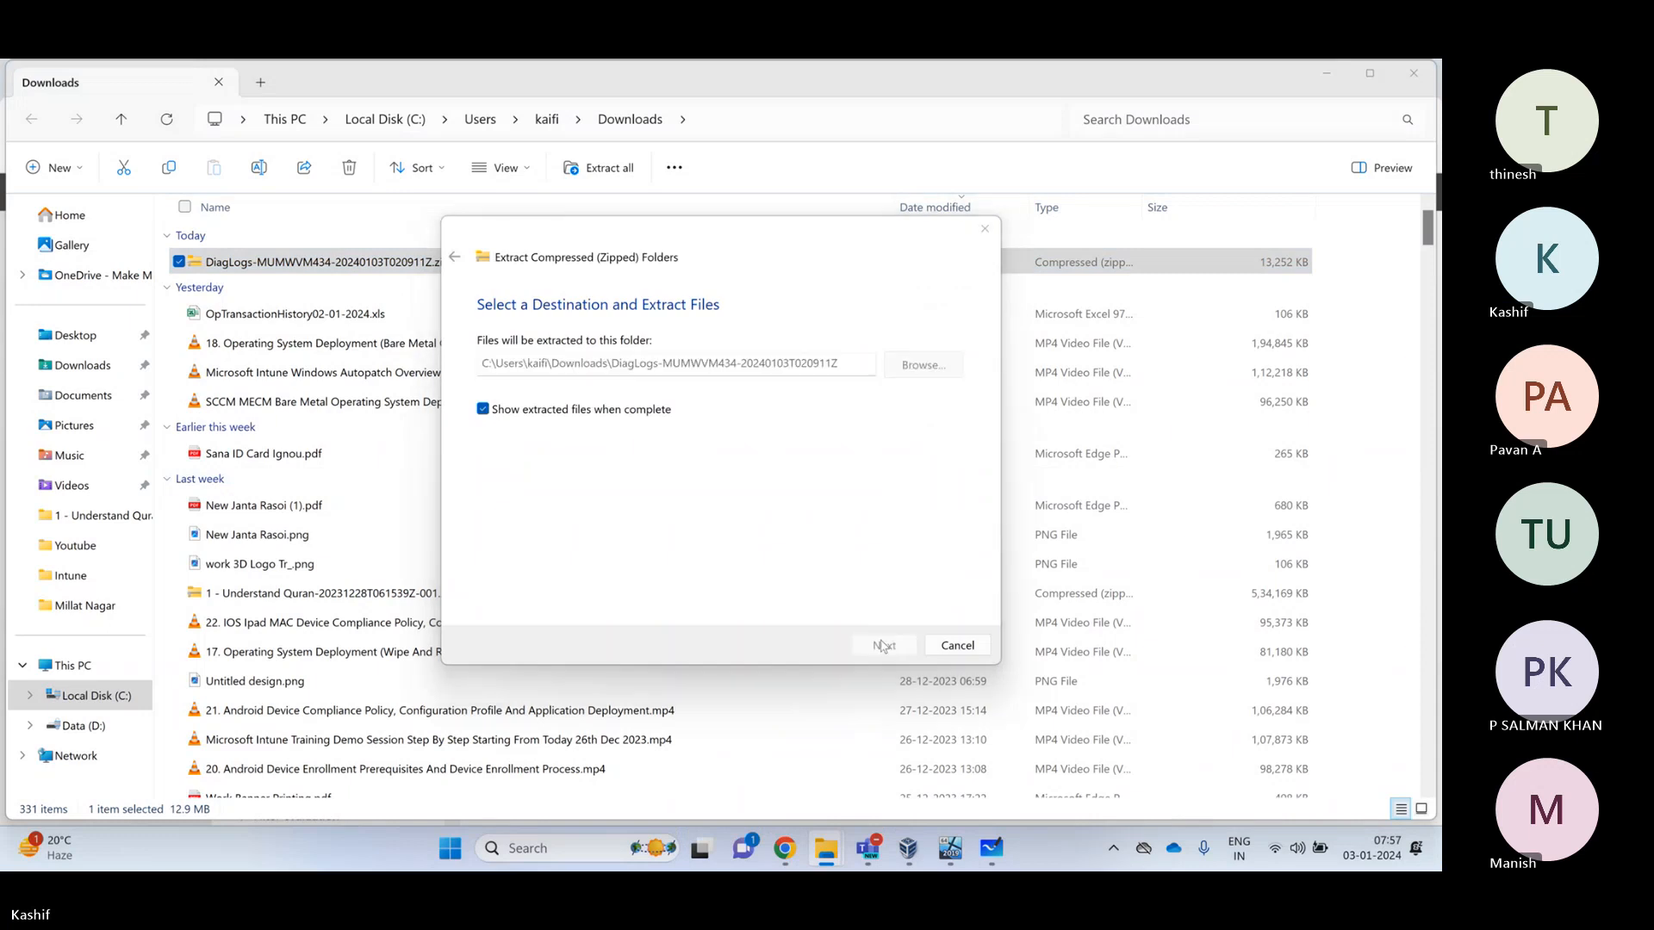
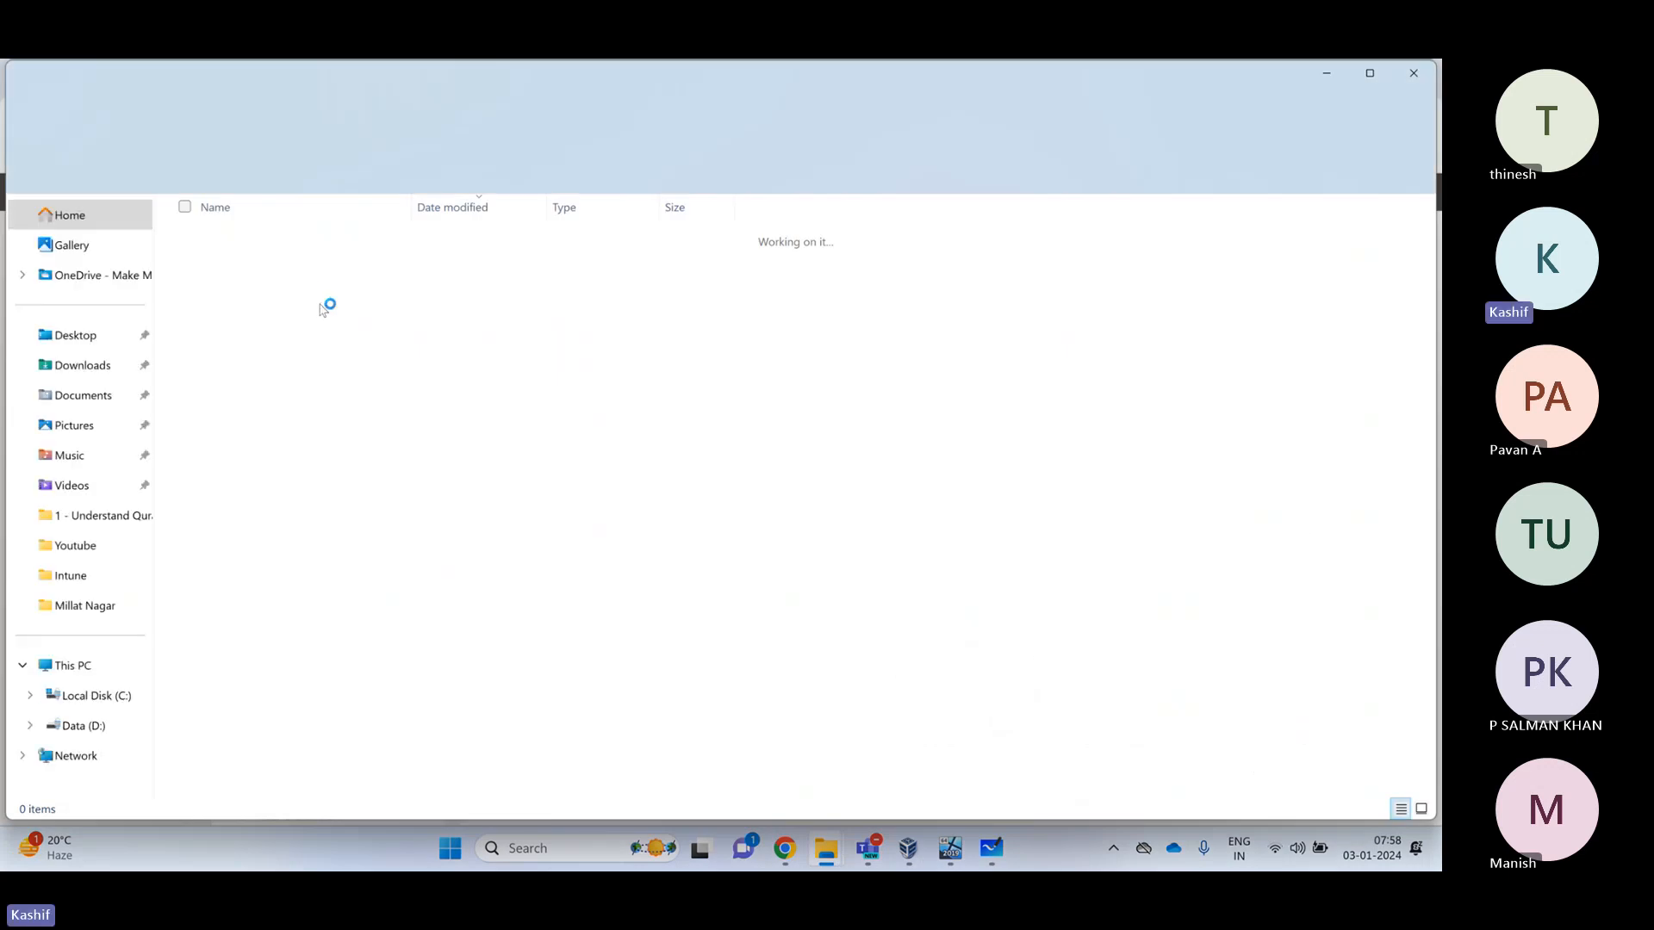
Skim the extracted diagnostics folder and widen its Name column until the full file names fit
{"action": "scroll", "coordinate": [344, 465], "scroll_direction": "down", "scroll_amount": 20}
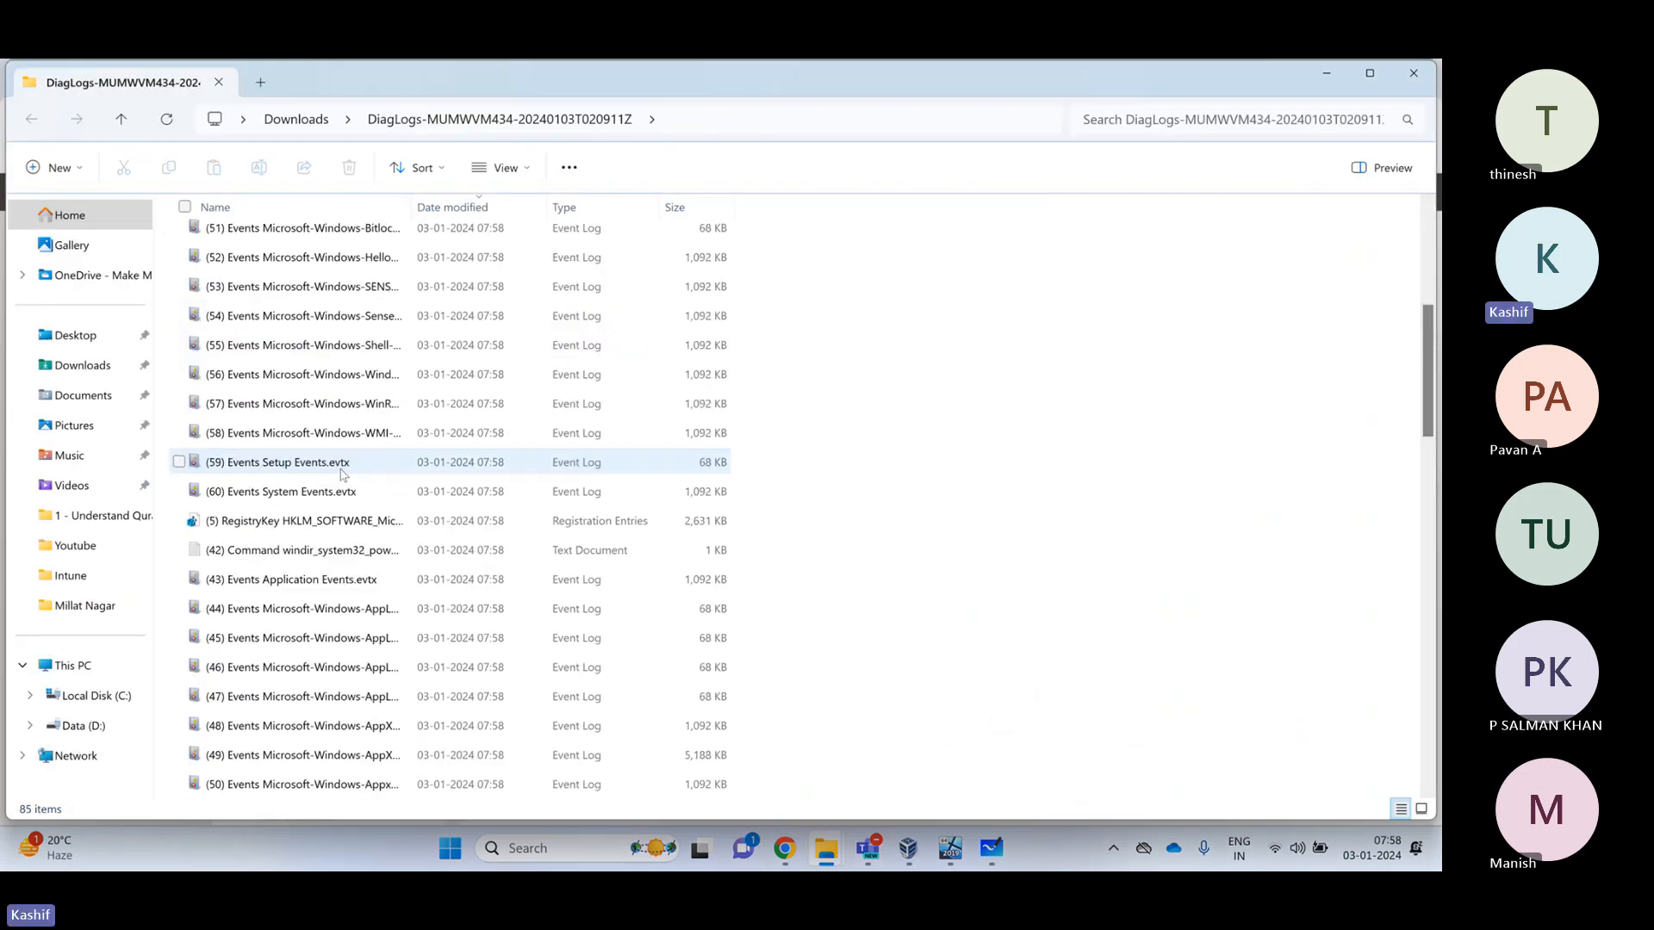
{"action": "scroll", "coordinate": [345, 483], "scroll_direction": "down", "scroll_amount": 3}
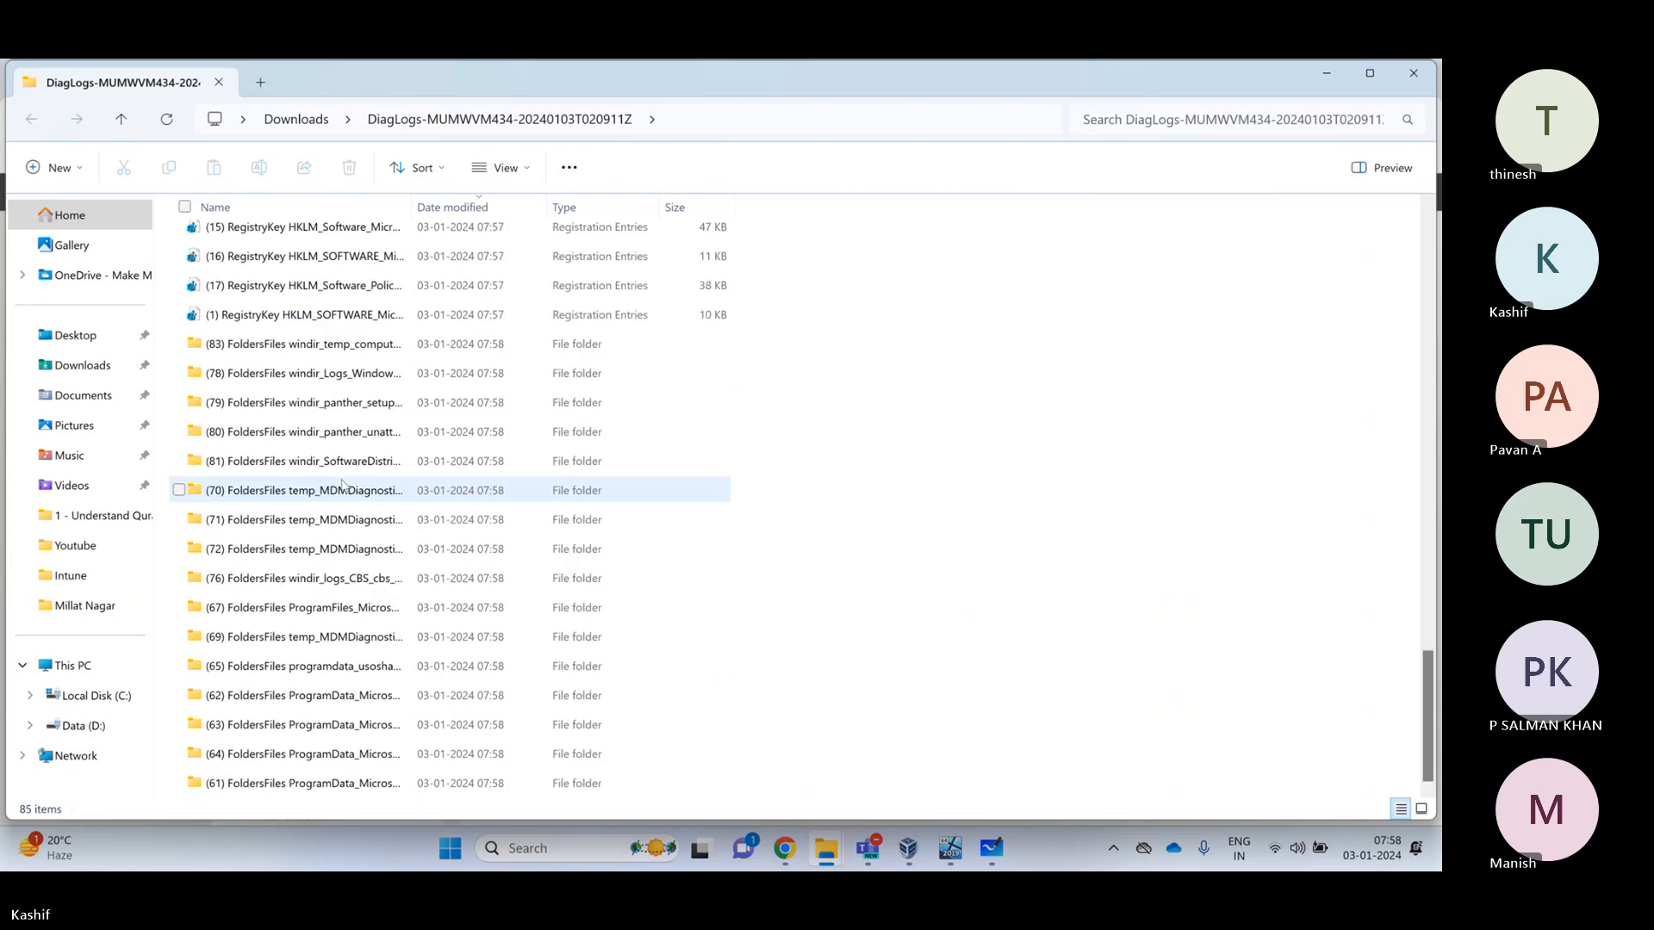
{"action": "scroll", "coordinate": [342, 486], "scroll_direction": "up", "scroll_amount": 20}
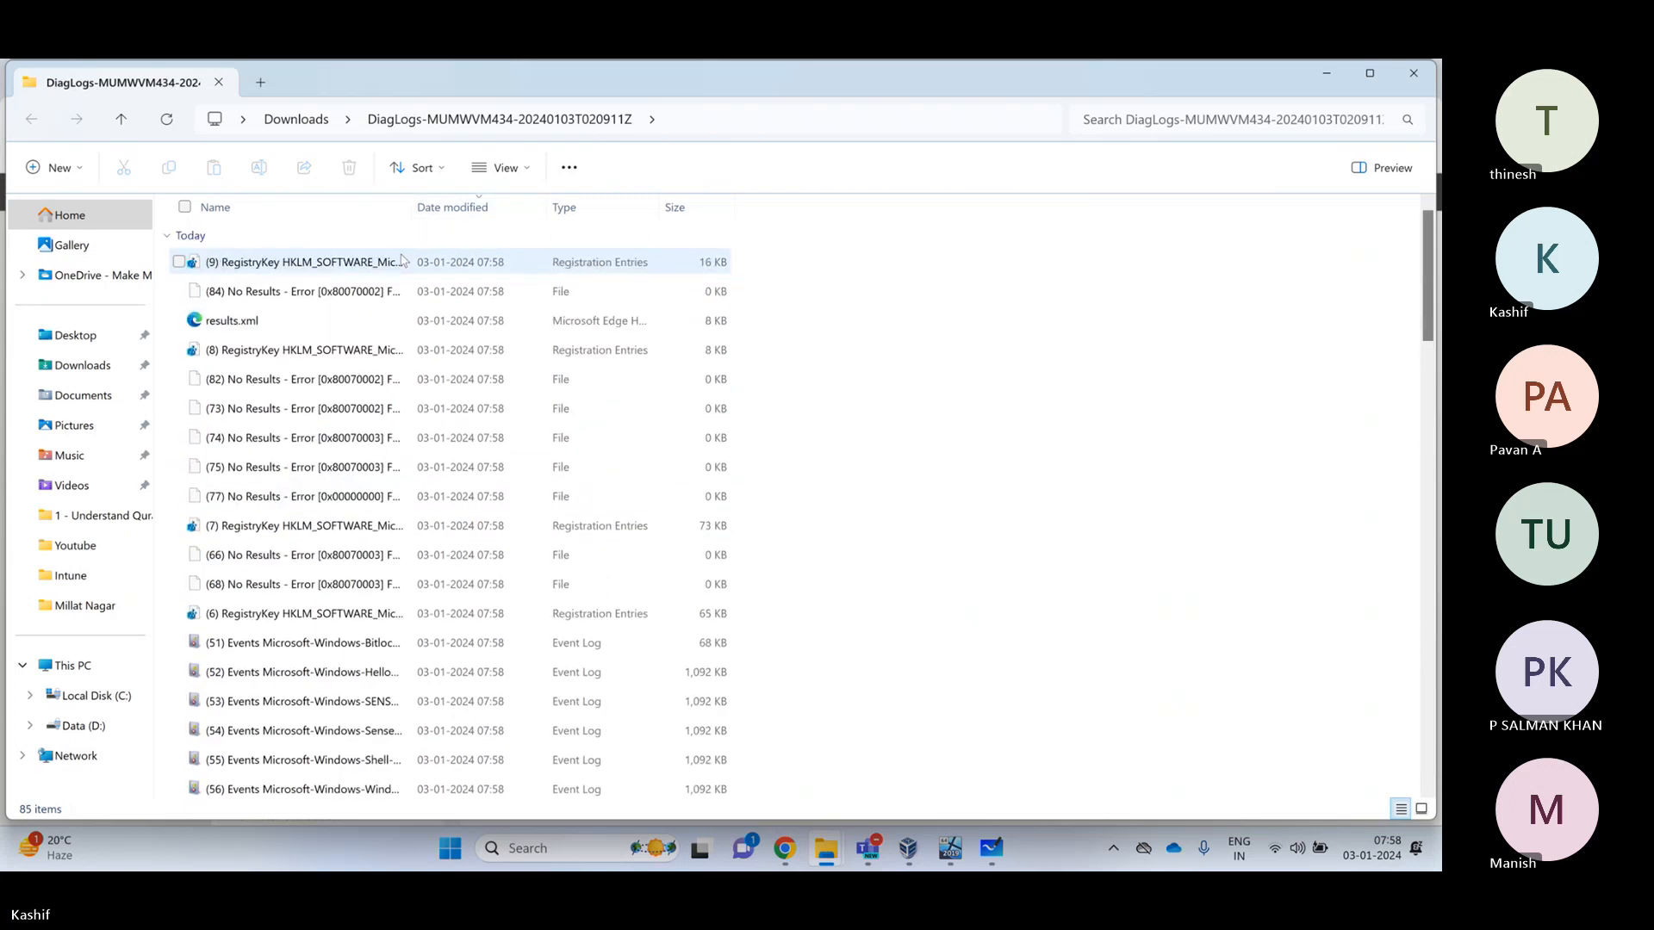
{"action": "left_click_drag", "start_coordinate": [414, 206], "coordinate": [930, 207]}
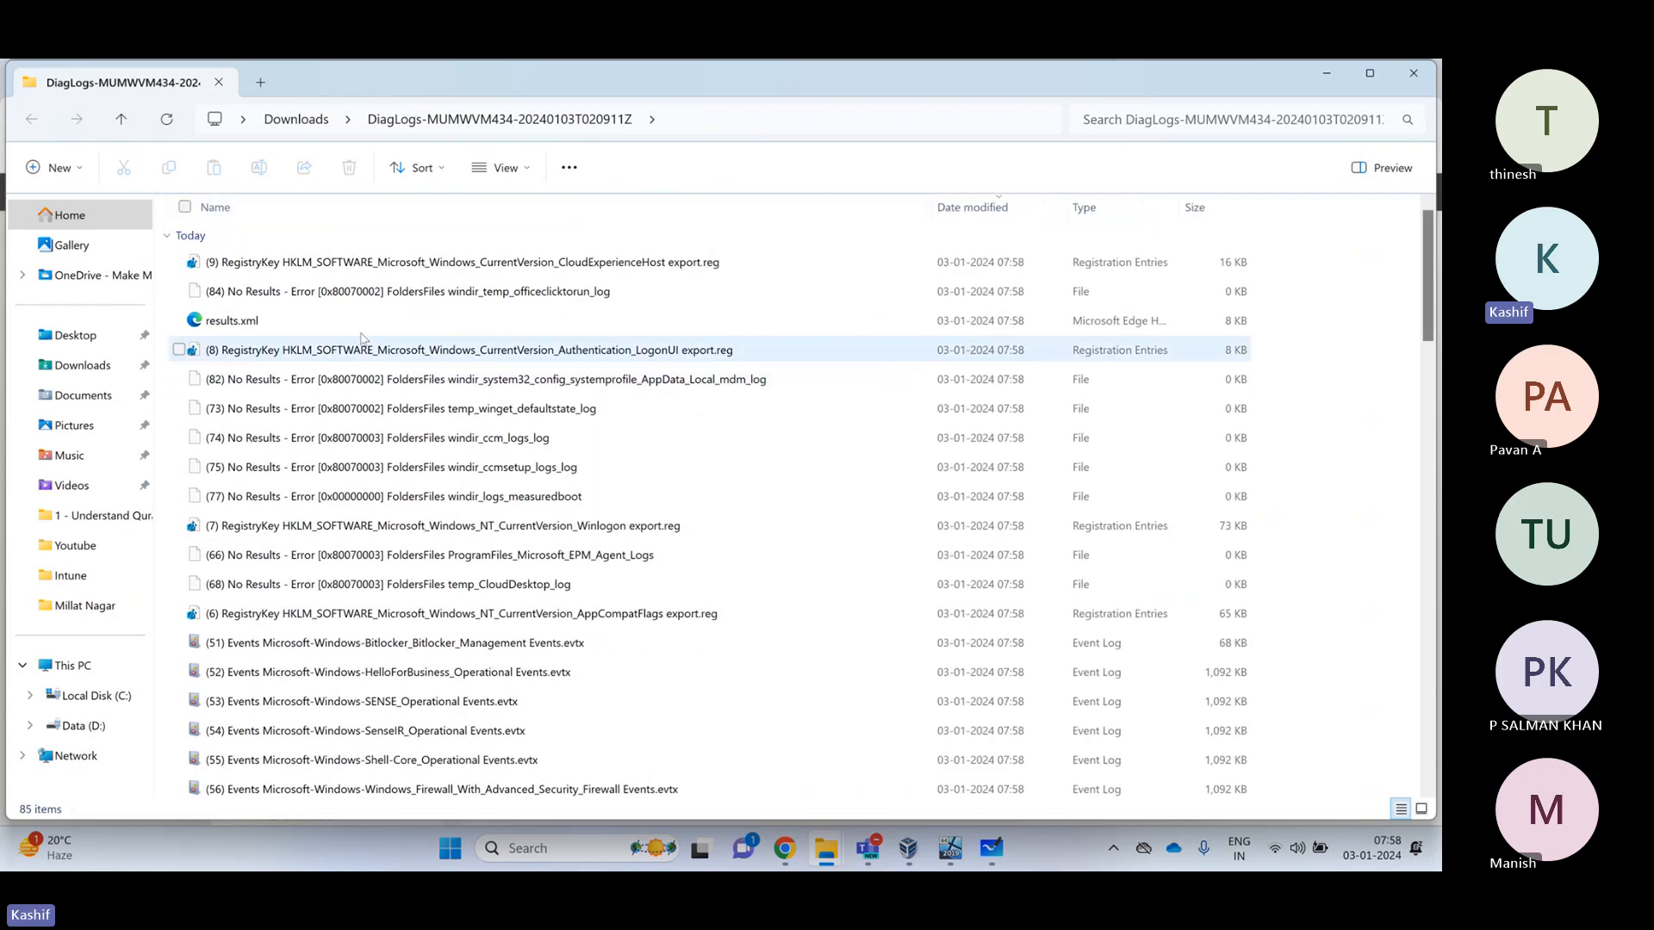
Look through the extracted diagnostics from results.xml down to the FoldersFiles folders, covering event logs, command outputs and registry exports
{"action": "left_click", "coordinate": [245, 324]}
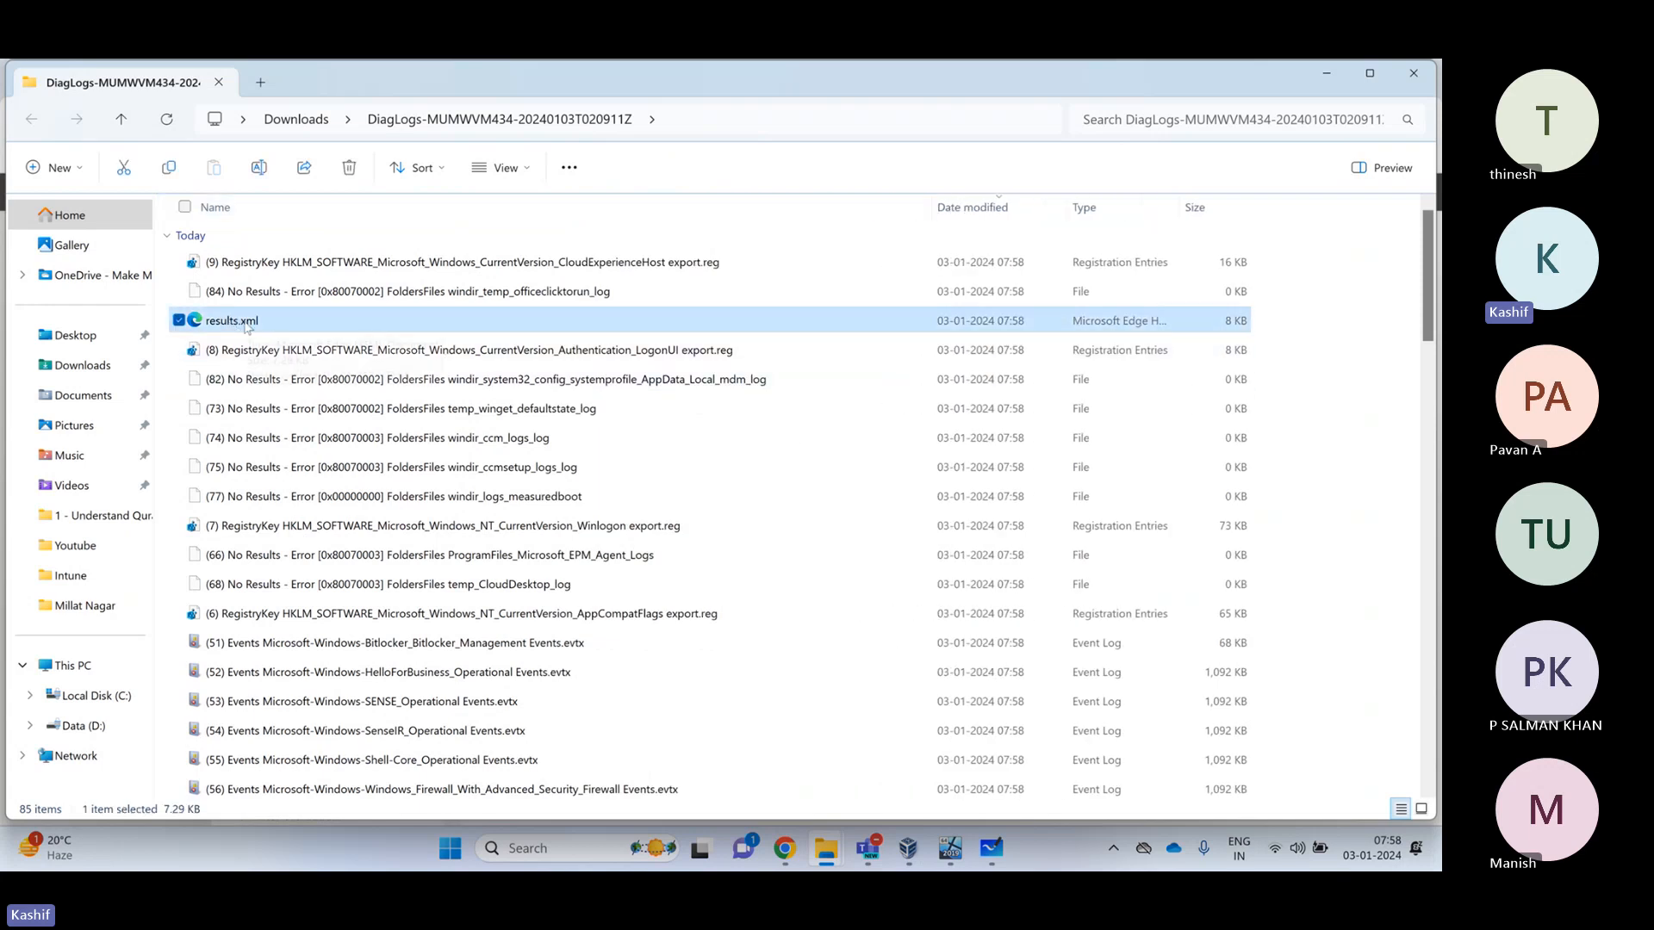
{"action": "scroll", "coordinate": [250, 336], "scroll_direction": "down", "scroll_amount": 4}
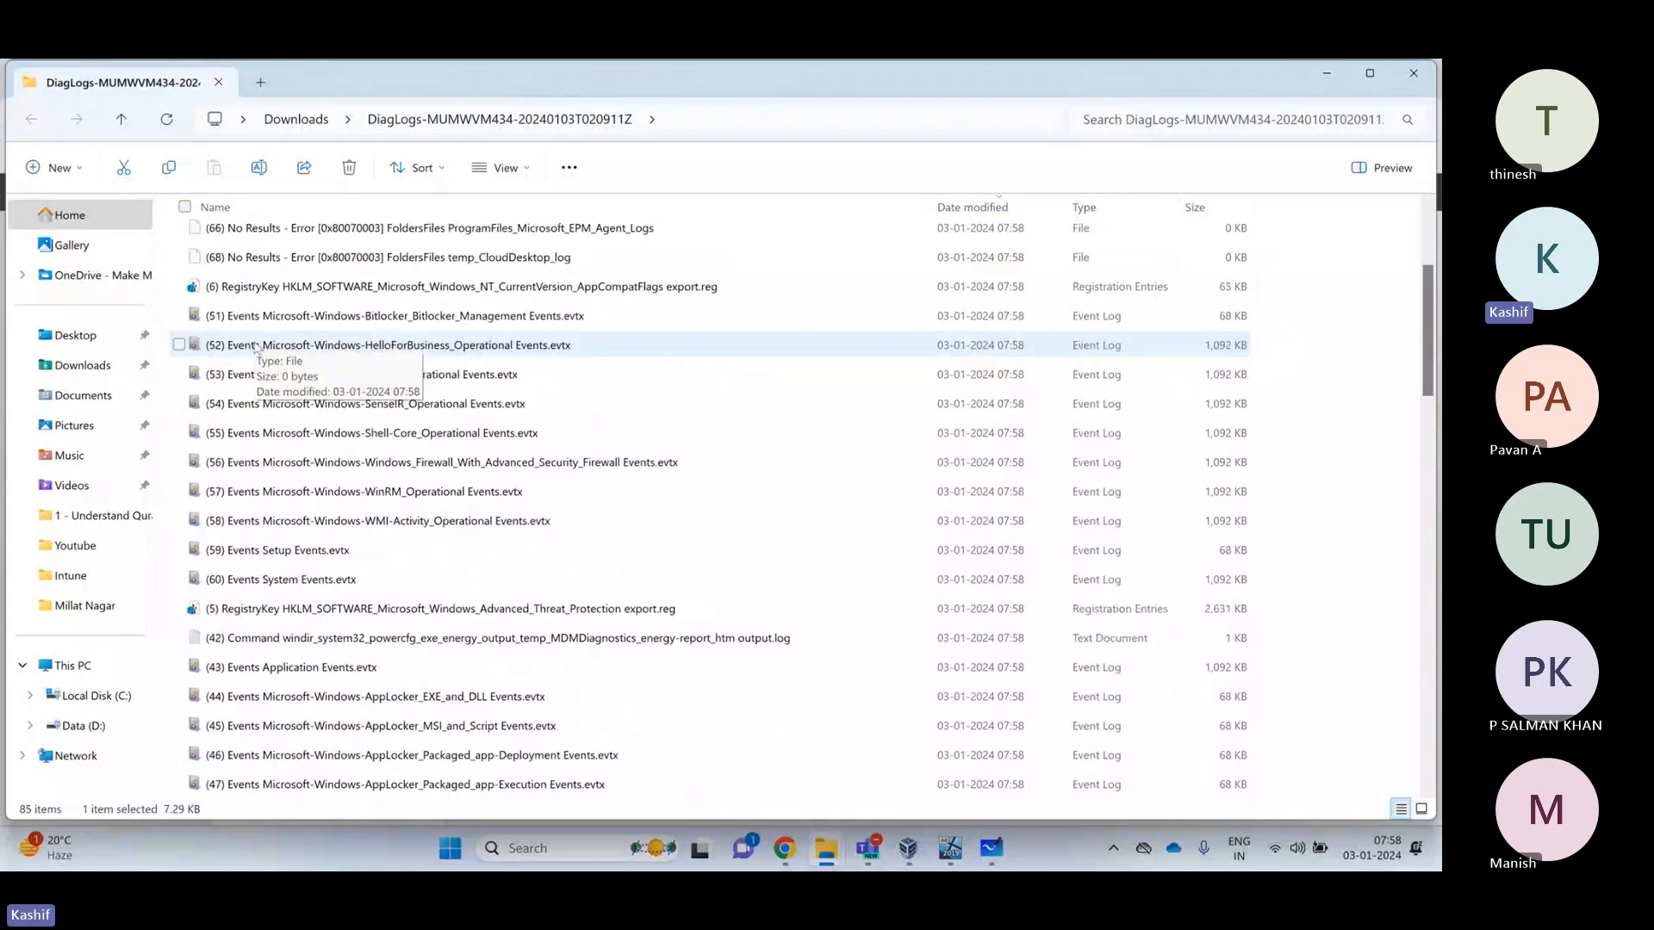
{"action": "scroll", "coordinate": [256, 348], "scroll_direction": "down", "scroll_amount": 6}
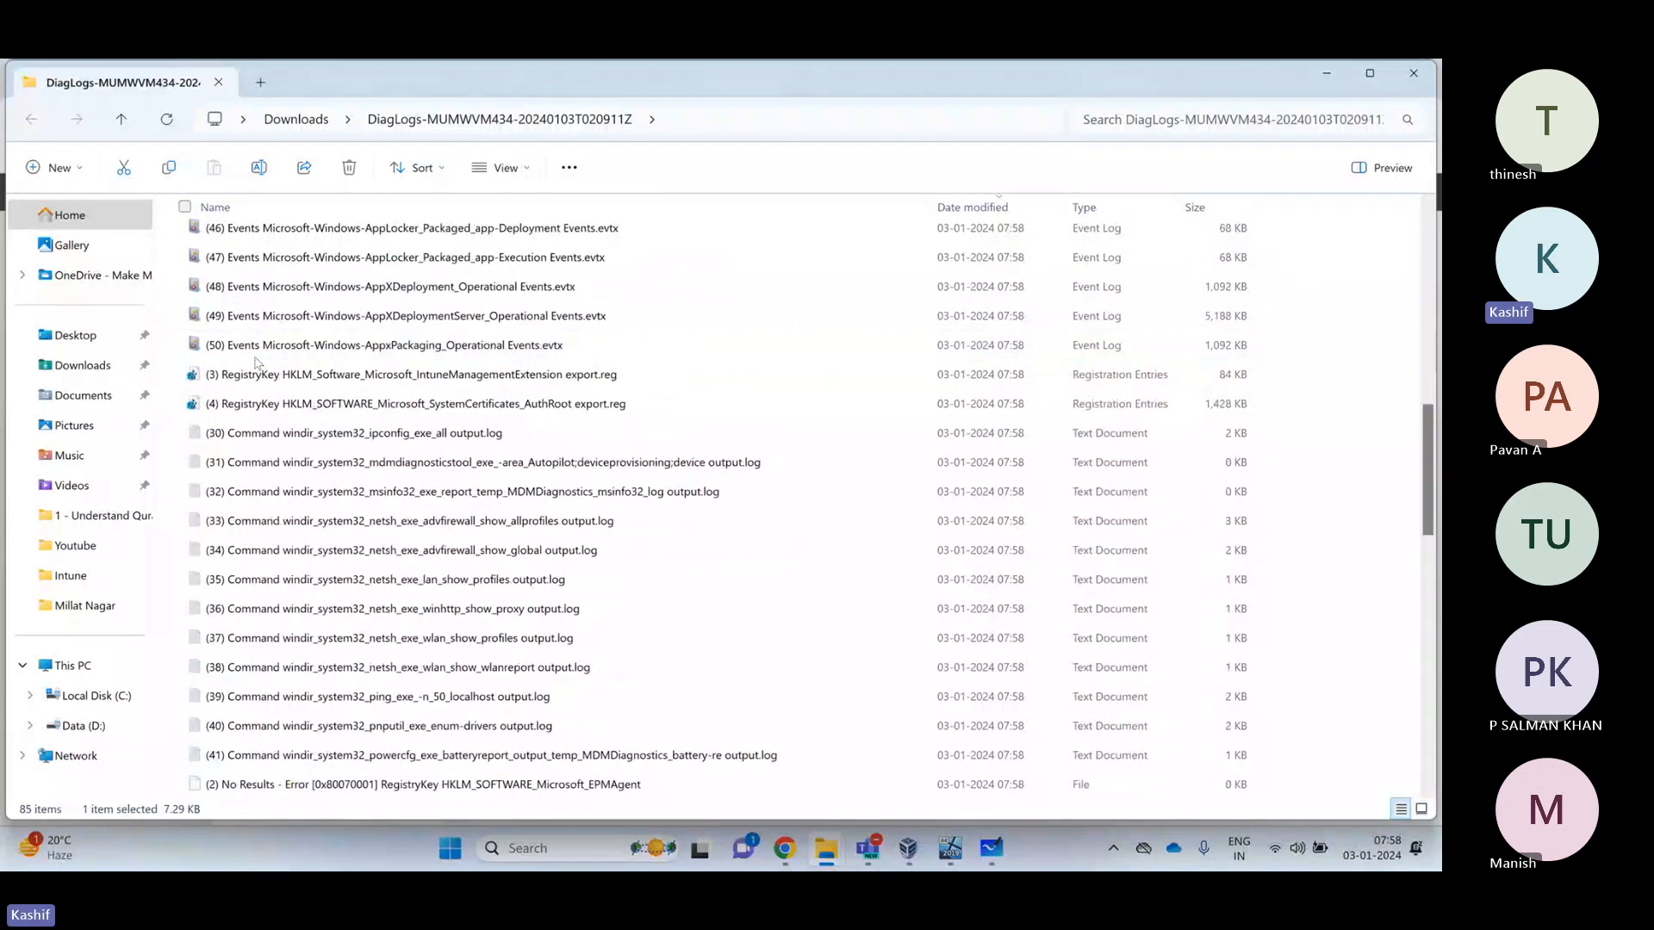
{"action": "scroll", "coordinate": [256, 362], "scroll_direction": "down", "scroll_amount": 3}
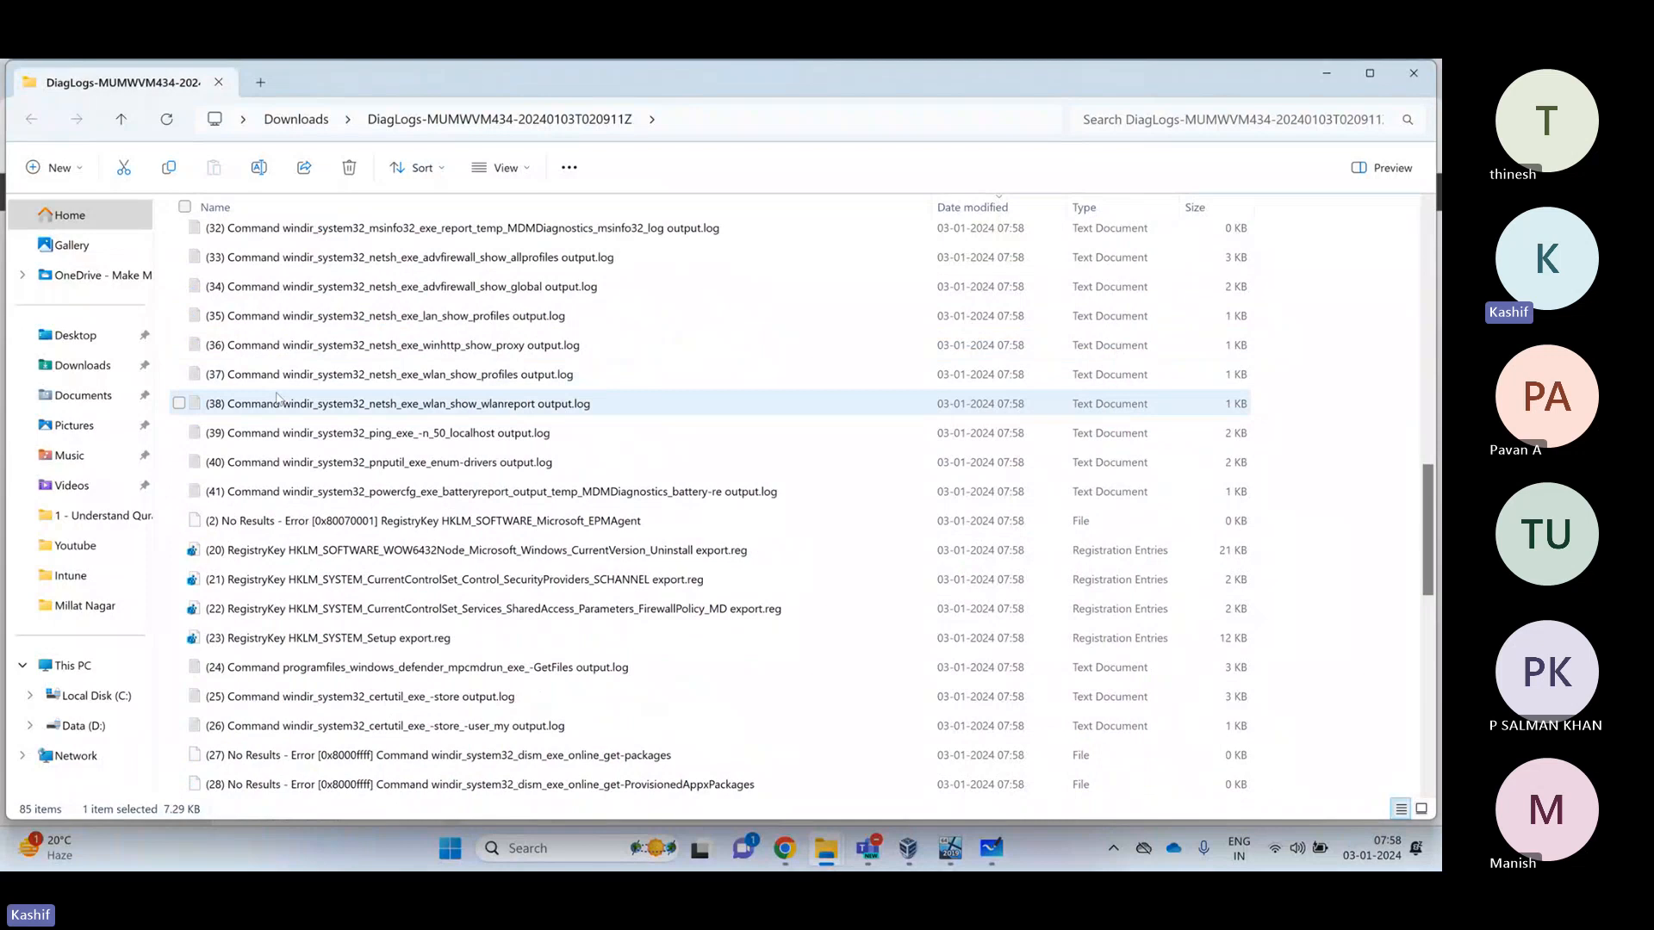
{"action": "scroll", "coordinate": [277, 398], "scroll_direction": "down", "scroll_amount": 10}
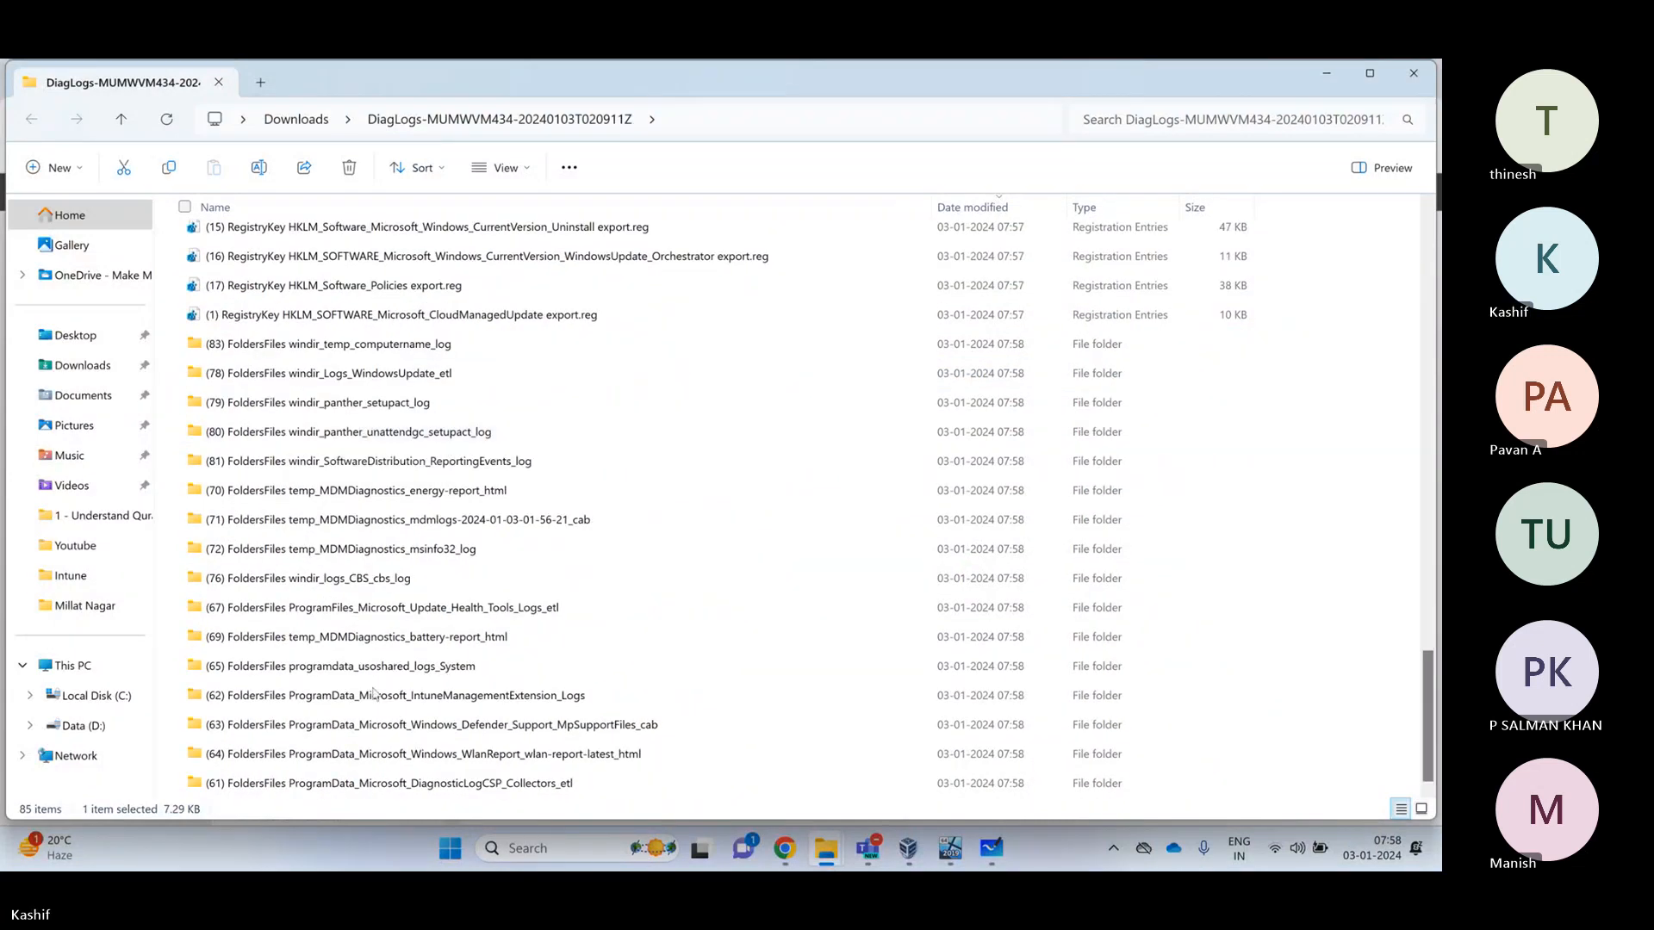
{"action": "left_click", "coordinate": [459, 758]}
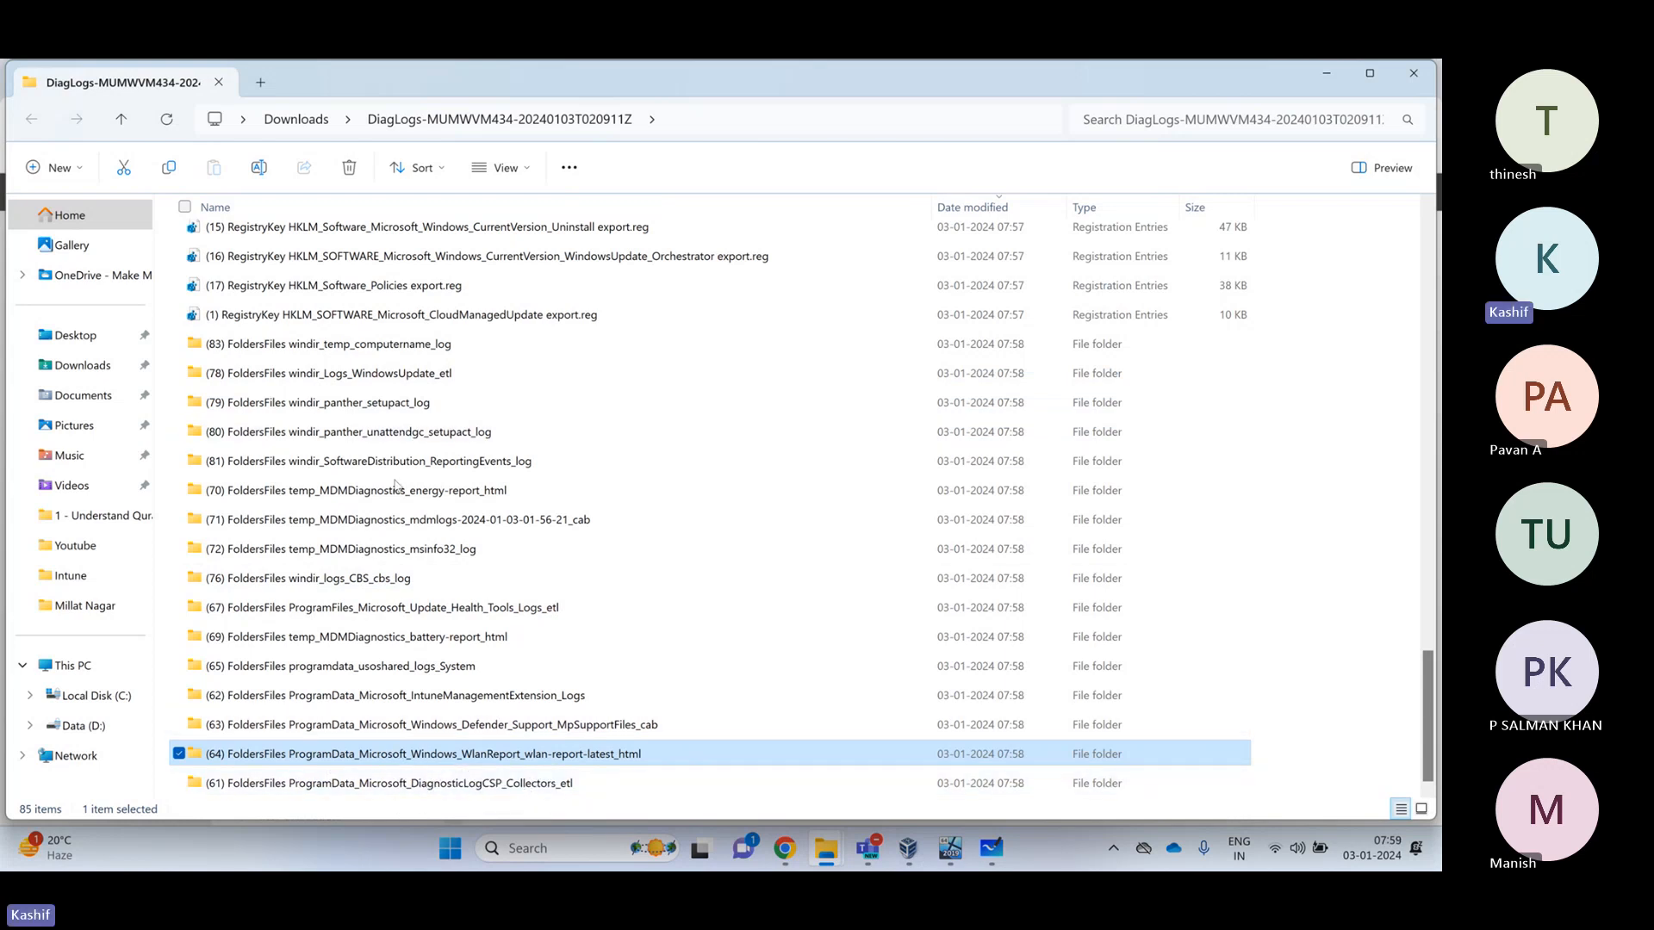
Check the contents of the temp_MDMDiagnostics_energy-report_html and programdata_usoshared_logs_System folders, returning to the extracted diagnostics folder
{"action": "double_click", "coordinate": [463, 496]}
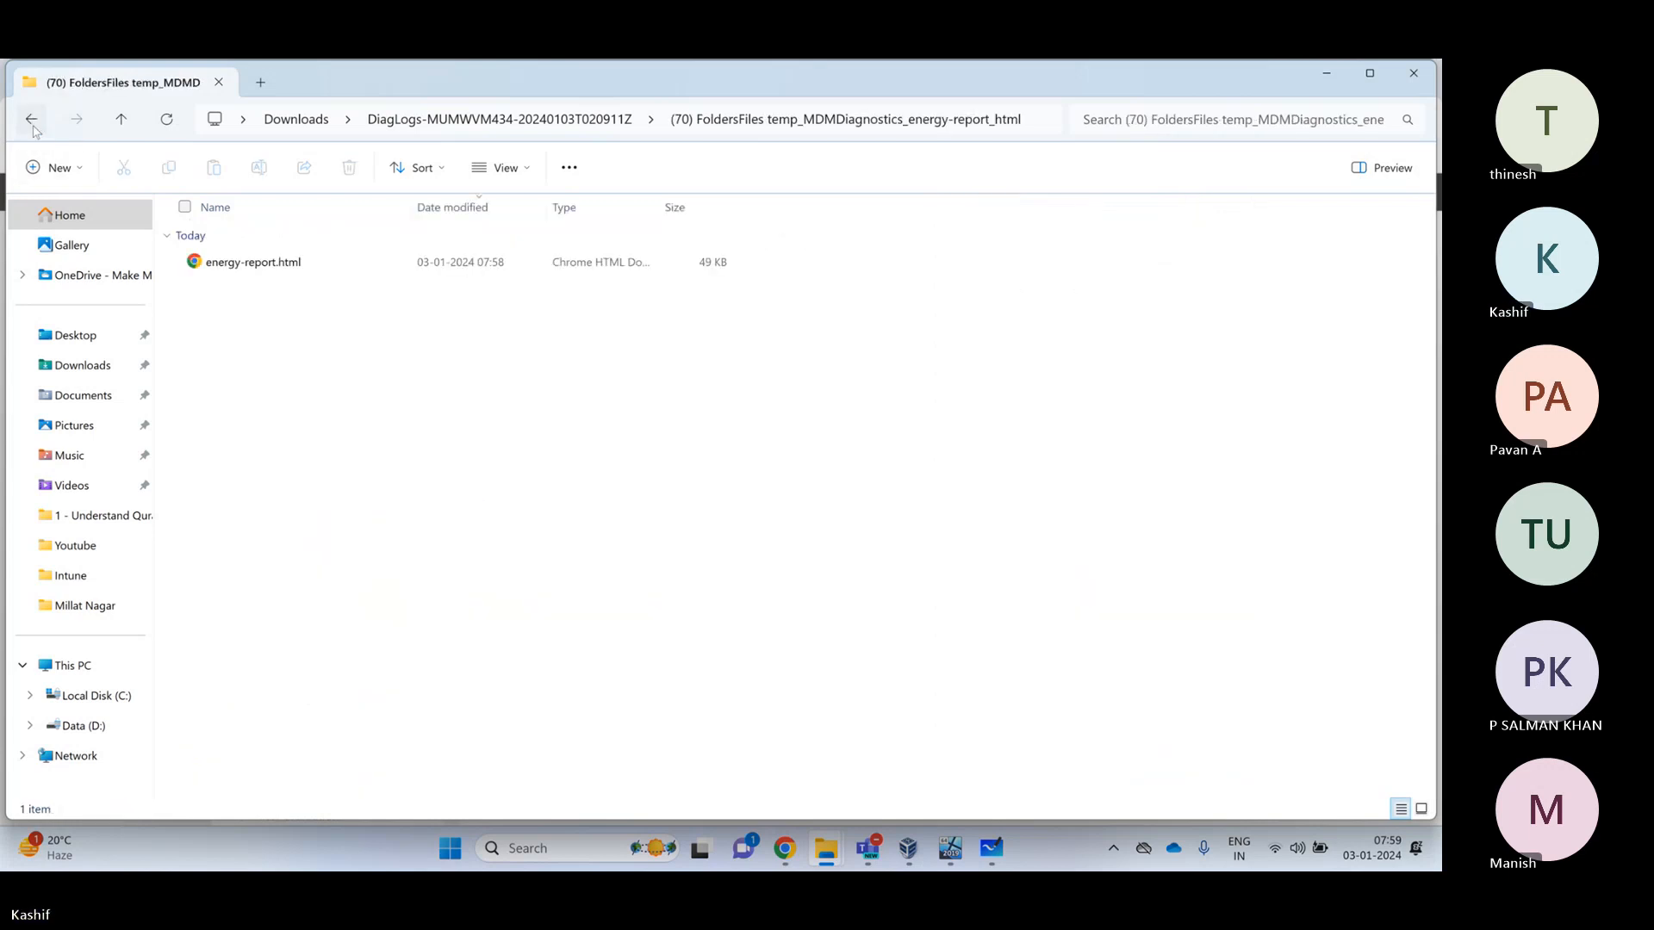
{"action": "left_click", "coordinate": [33, 125]}
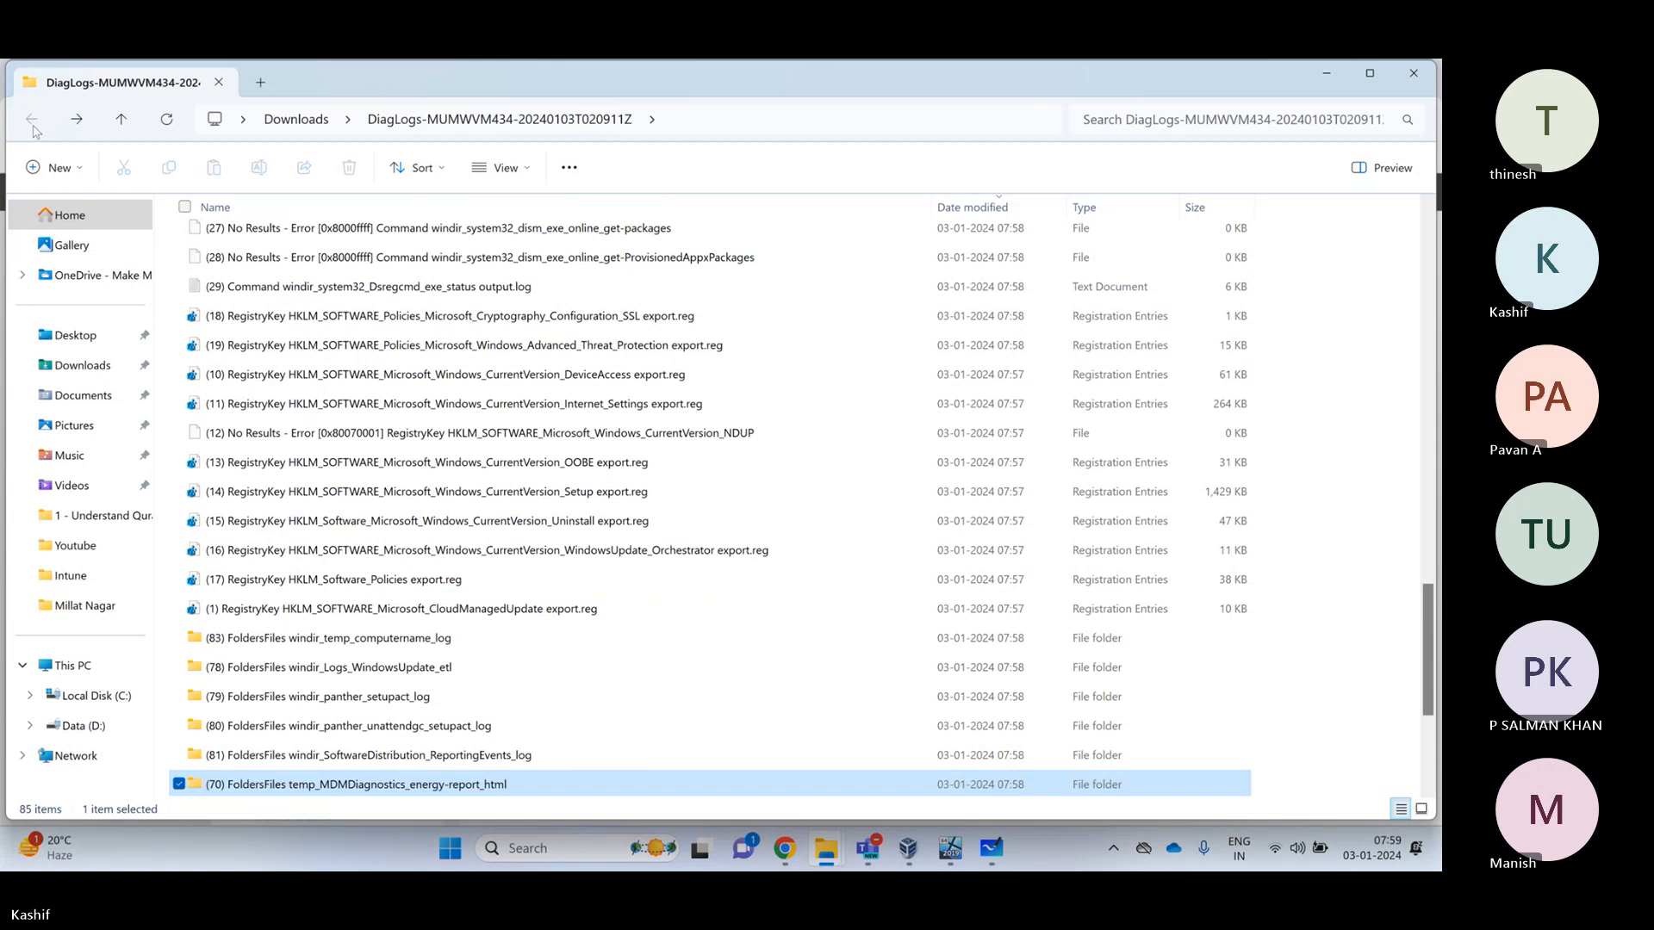
{"action": "scroll", "coordinate": [340, 689], "scroll_direction": "down", "scroll_amount": 3}
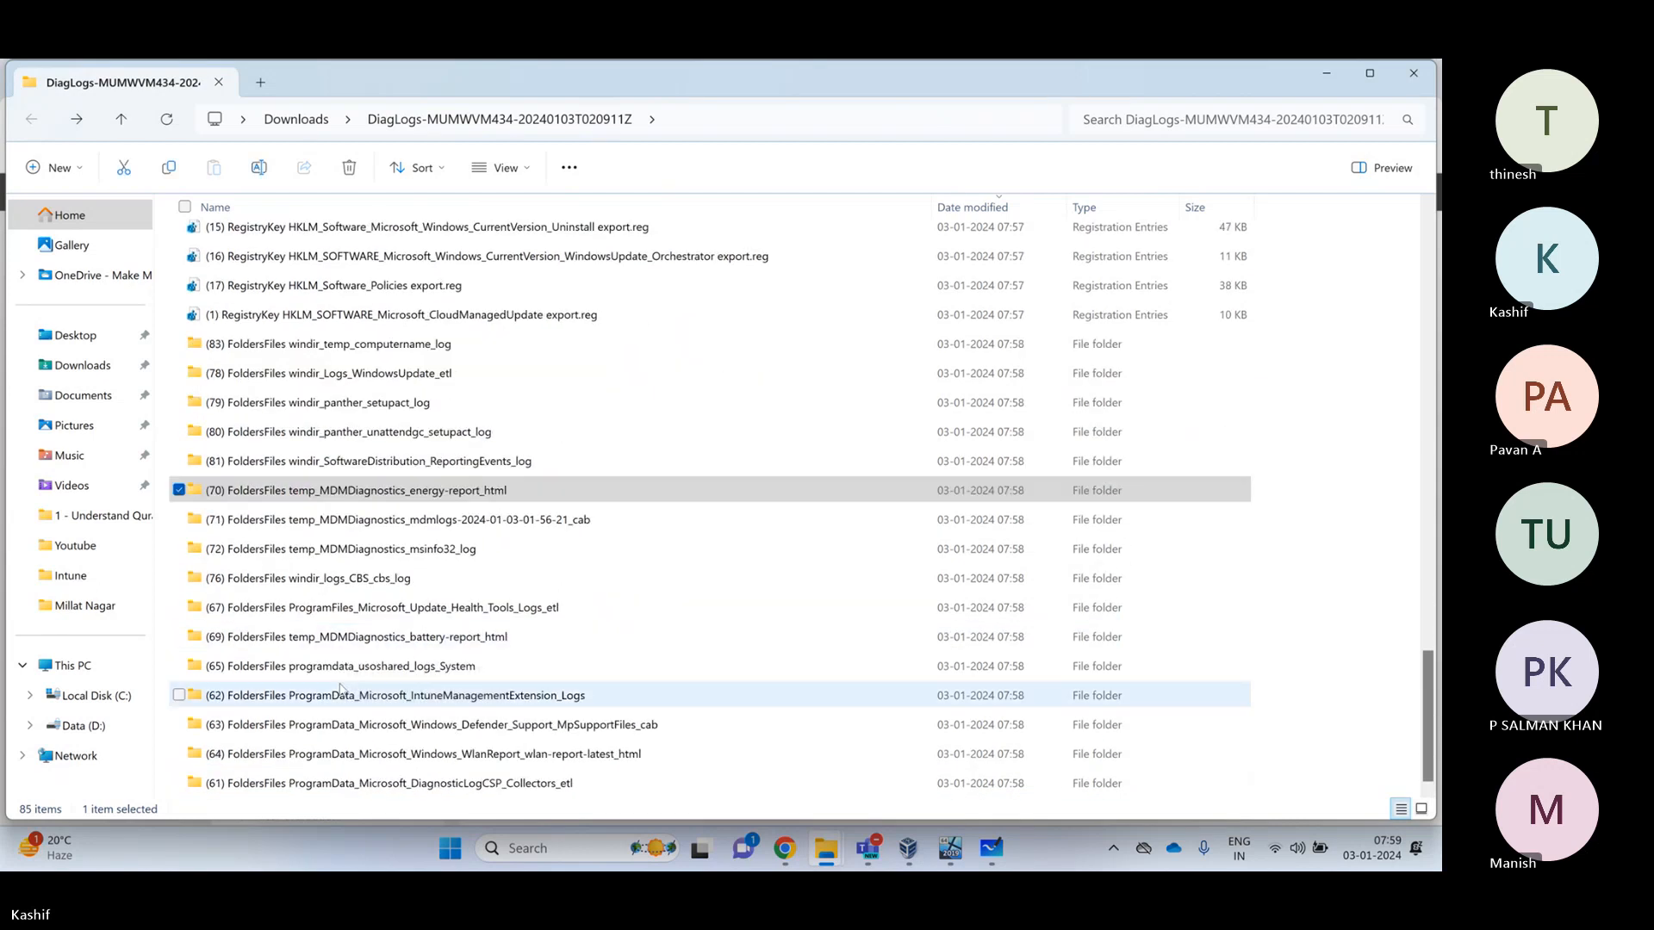
{"action": "double_click", "coordinate": [337, 666]}
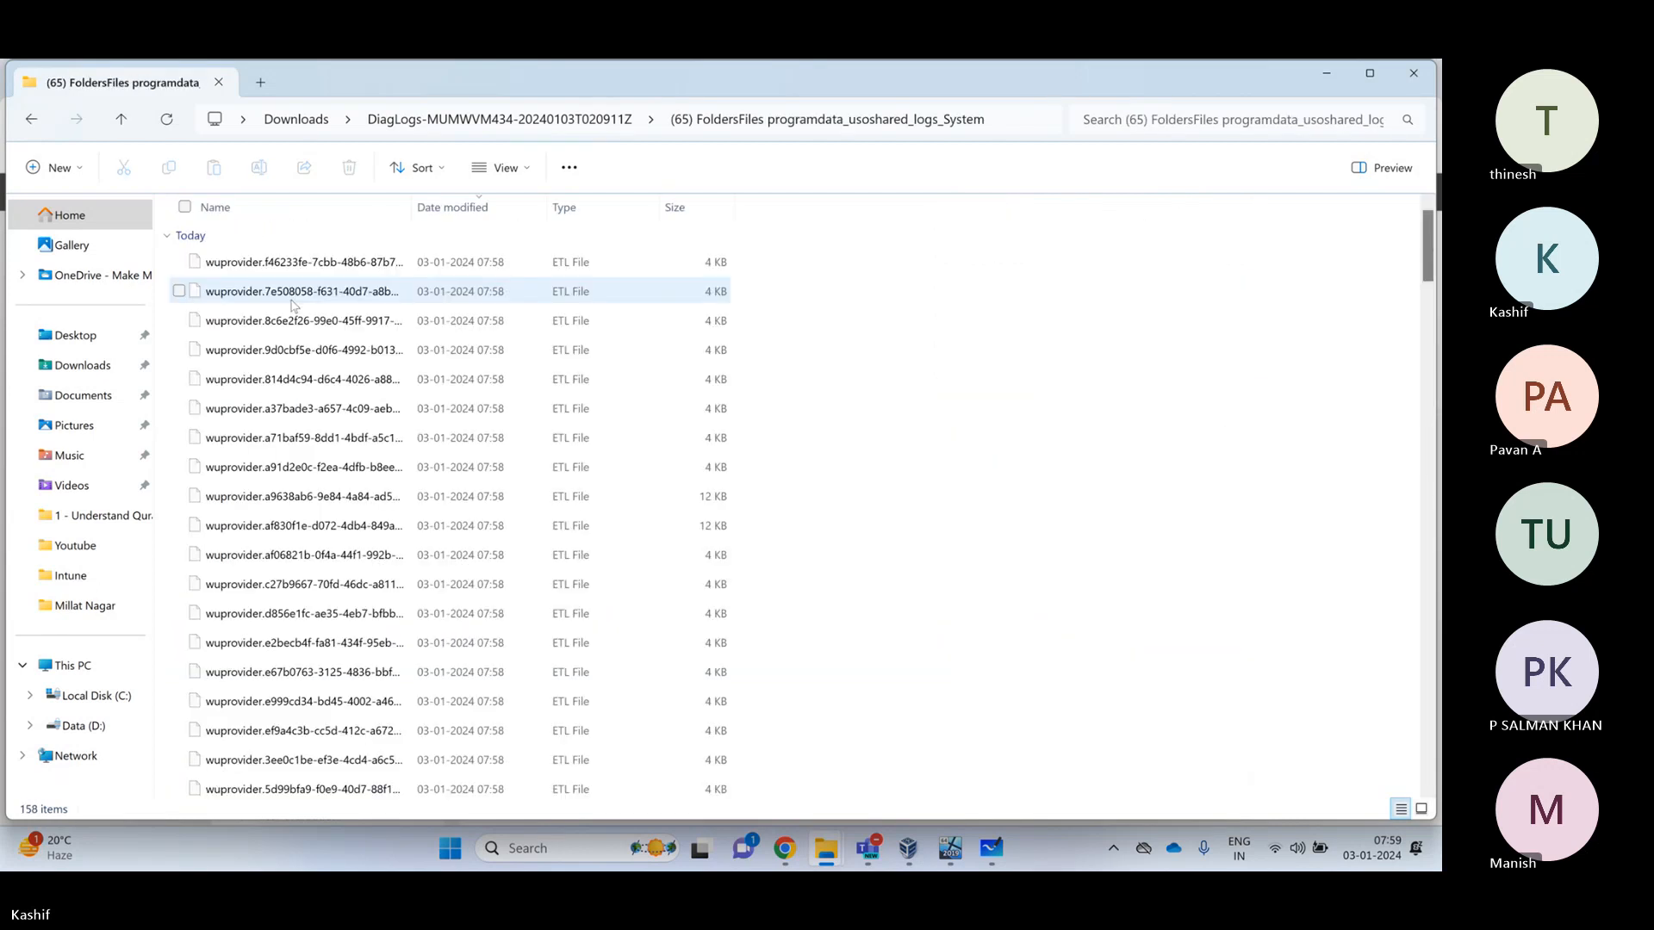
{"action": "scroll", "coordinate": [284, 370], "scroll_direction": "down", "scroll_amount": 20}
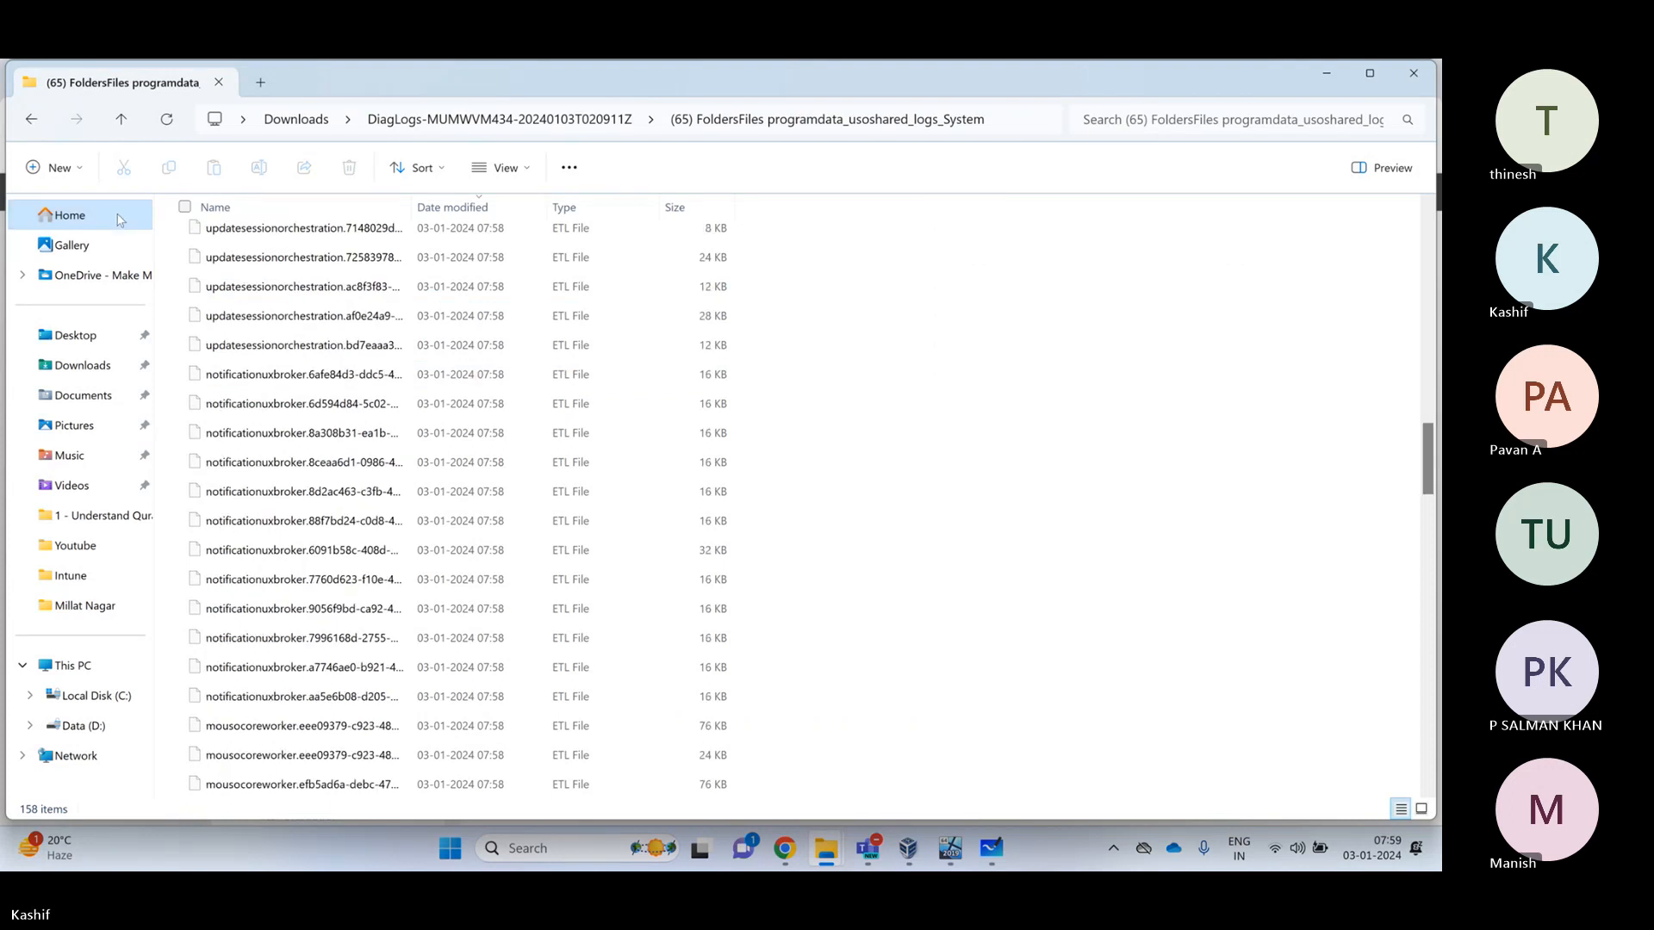
{"action": "left_click", "coordinate": [31, 119]}
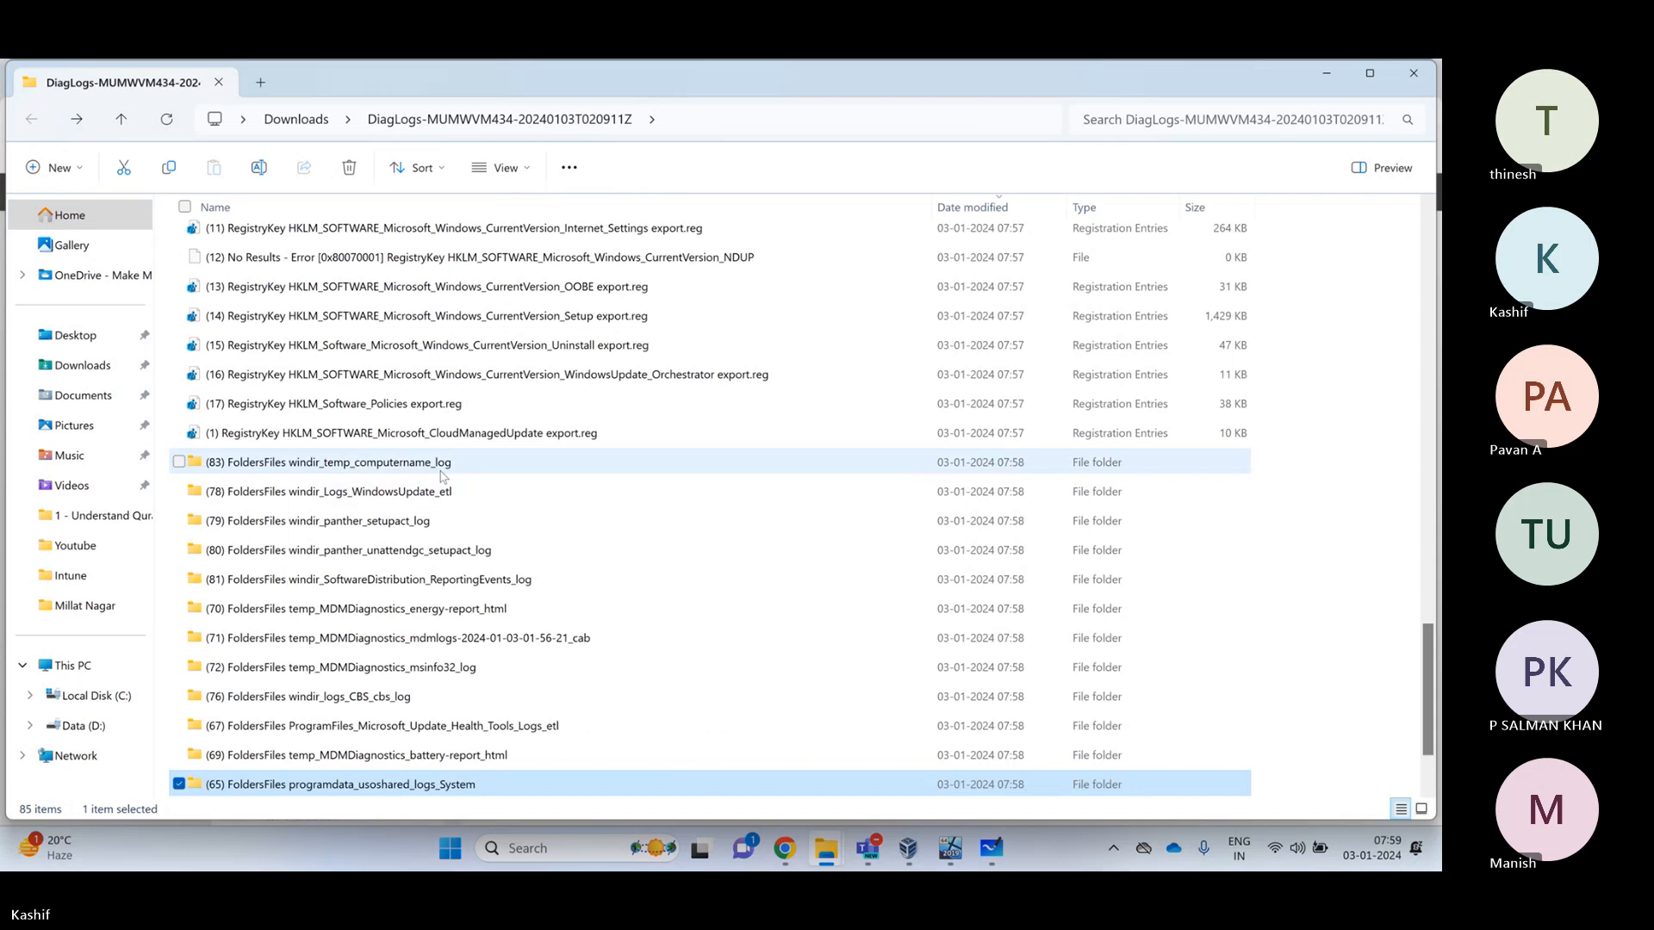
{"action": "left_click", "coordinate": [463, 615]}
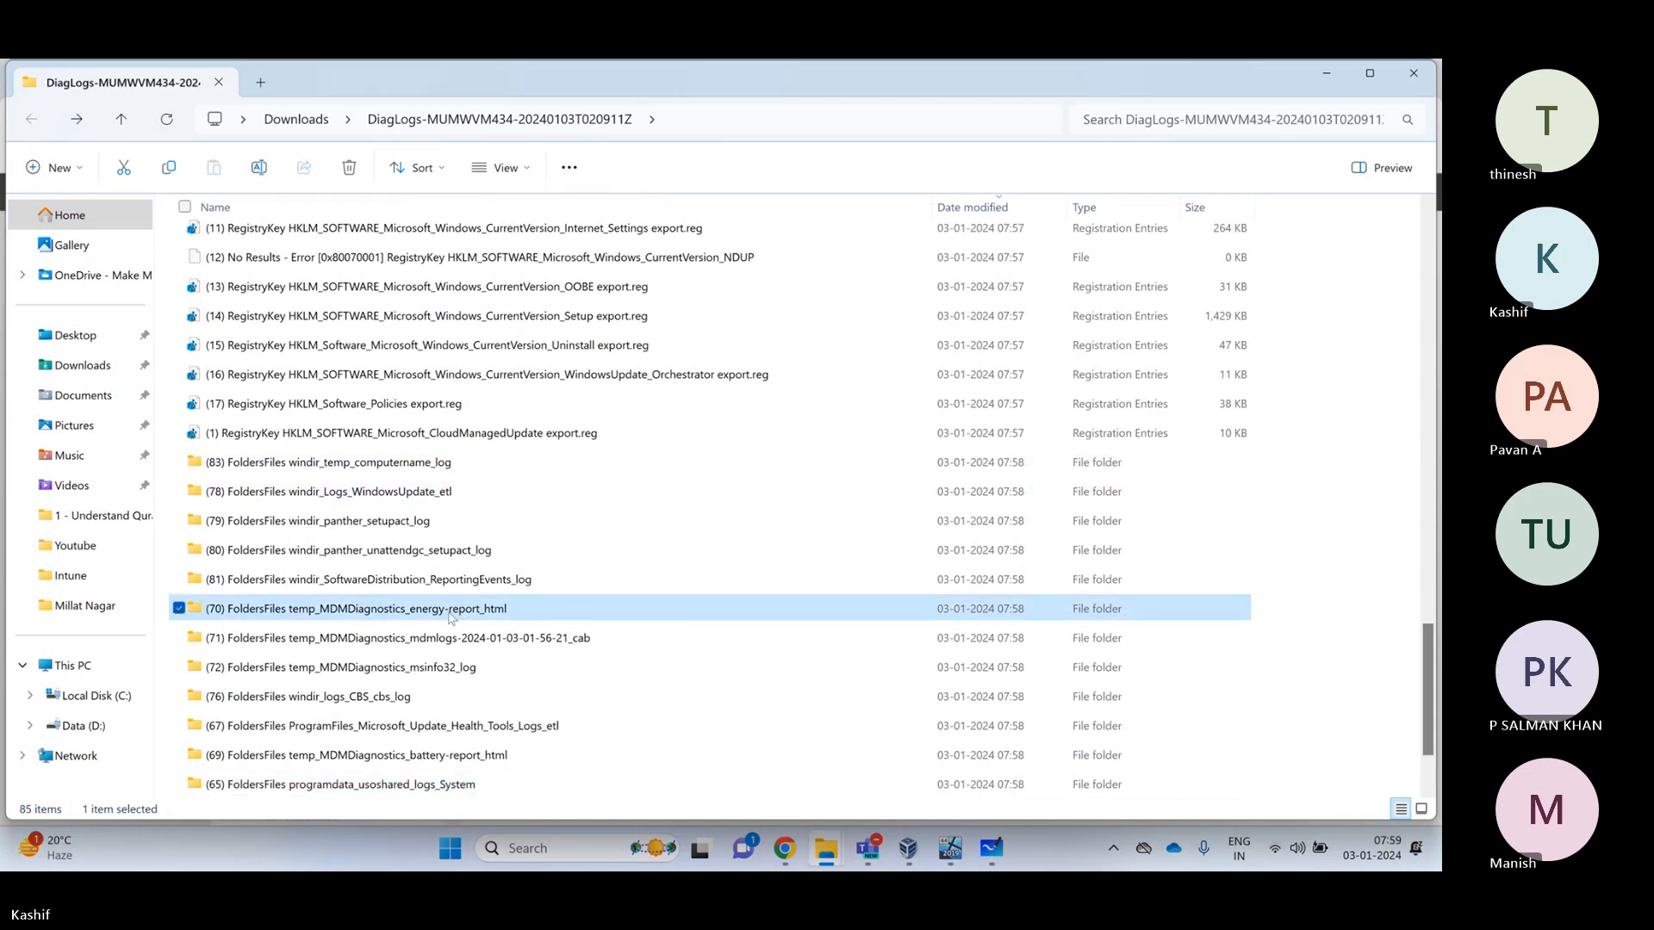
{"action": "double_click", "coordinate": [450, 613]}
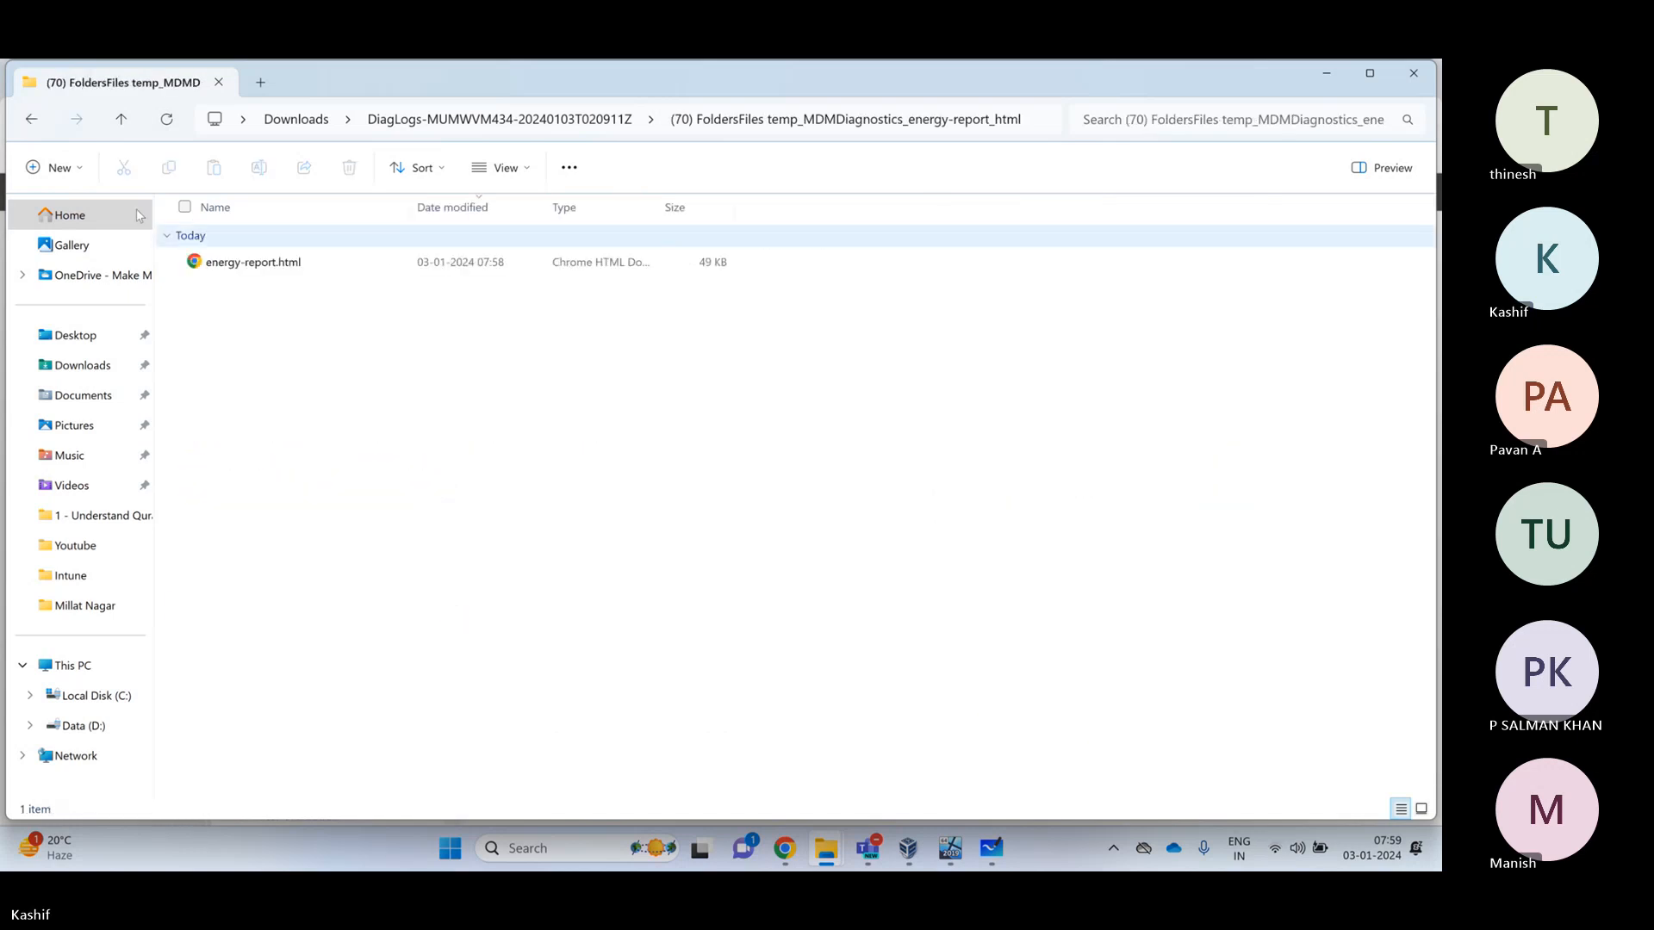
{"action": "key", "text": "alt+Left"}
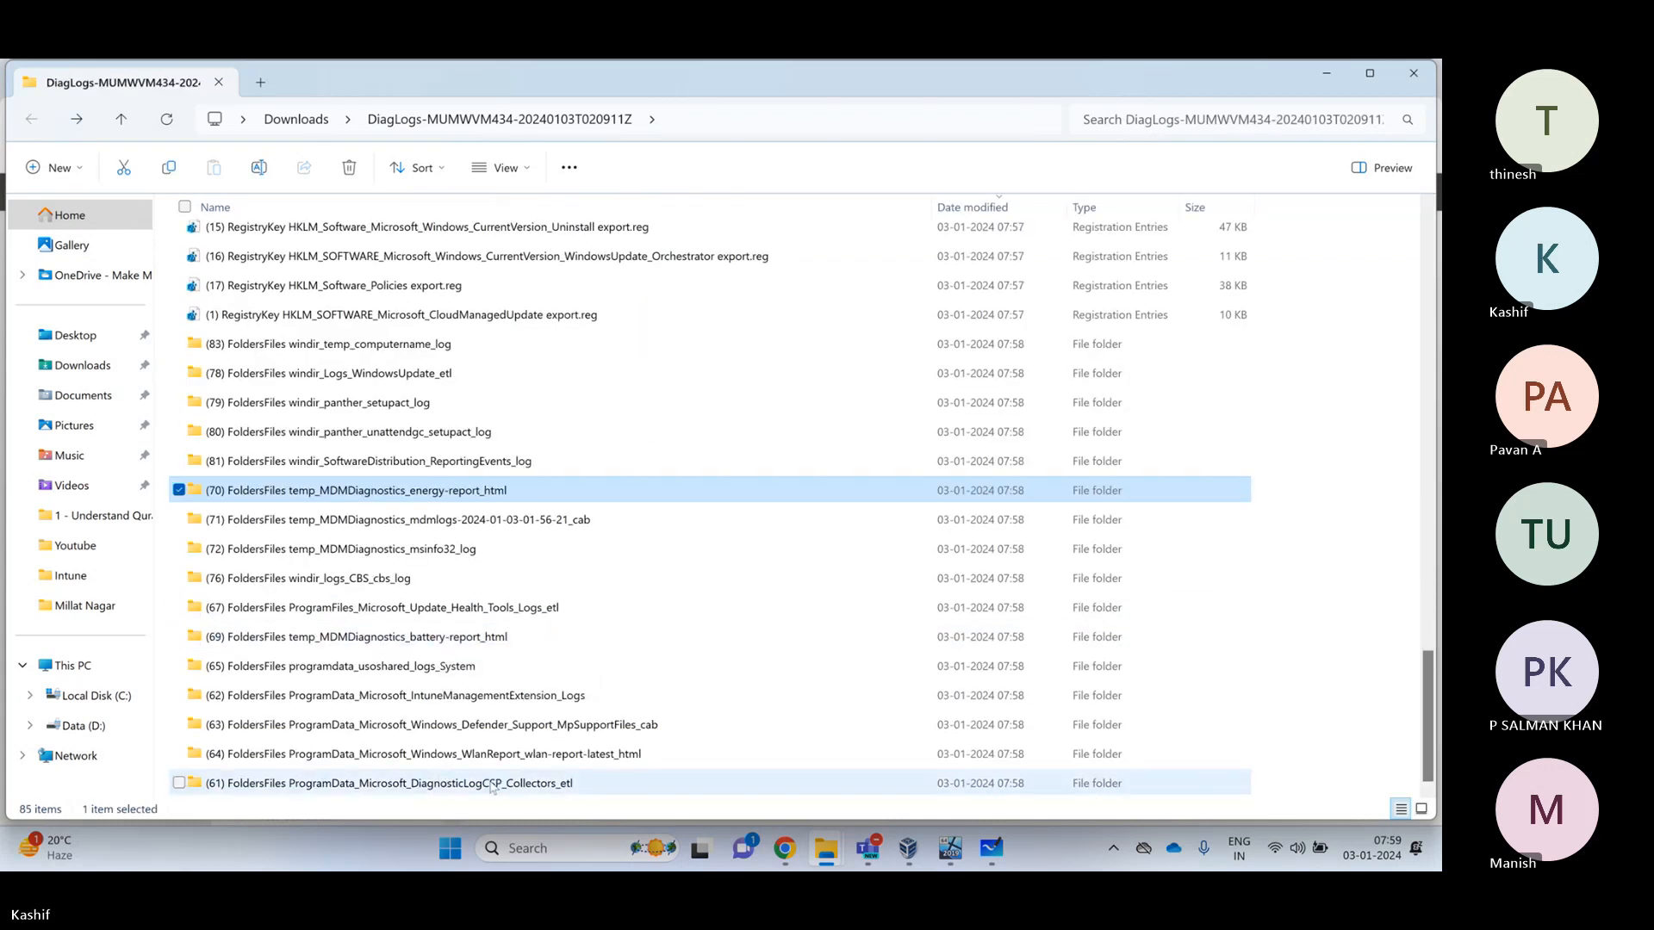
Examine the log files in the ProgramData_Microsoft_IntuneManagementExtension_Logs folder and return to the extracted diagnostics folder
{"action": "left_click", "coordinate": [336, 705]}
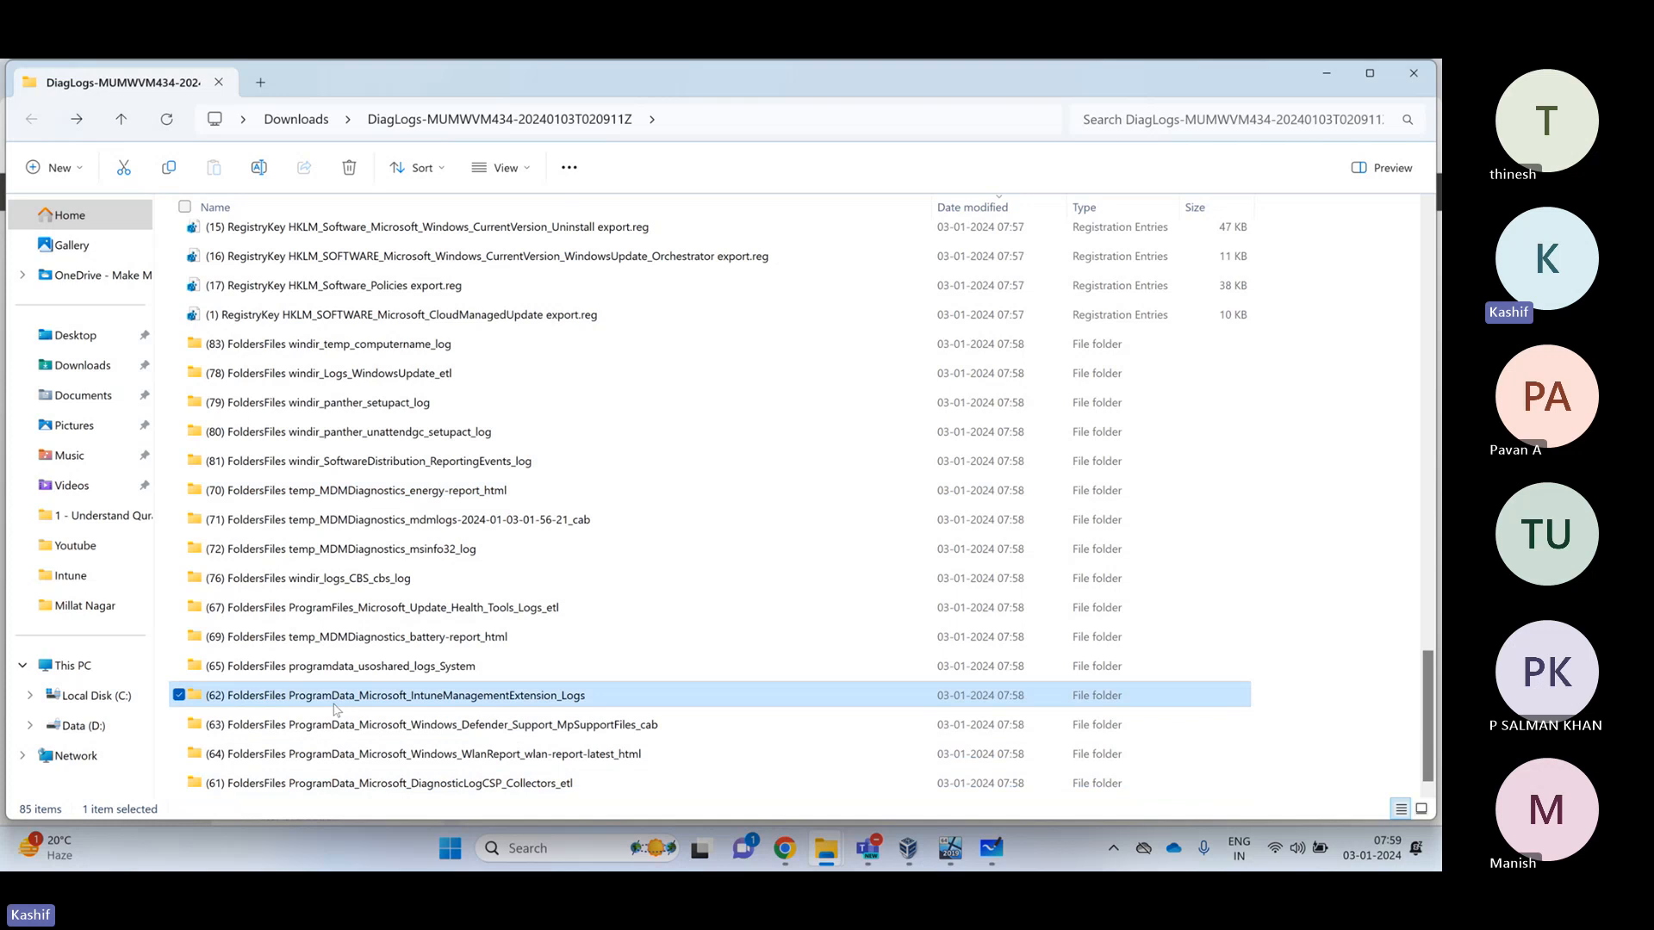
{"action": "double_click", "coordinate": [534, 700]}
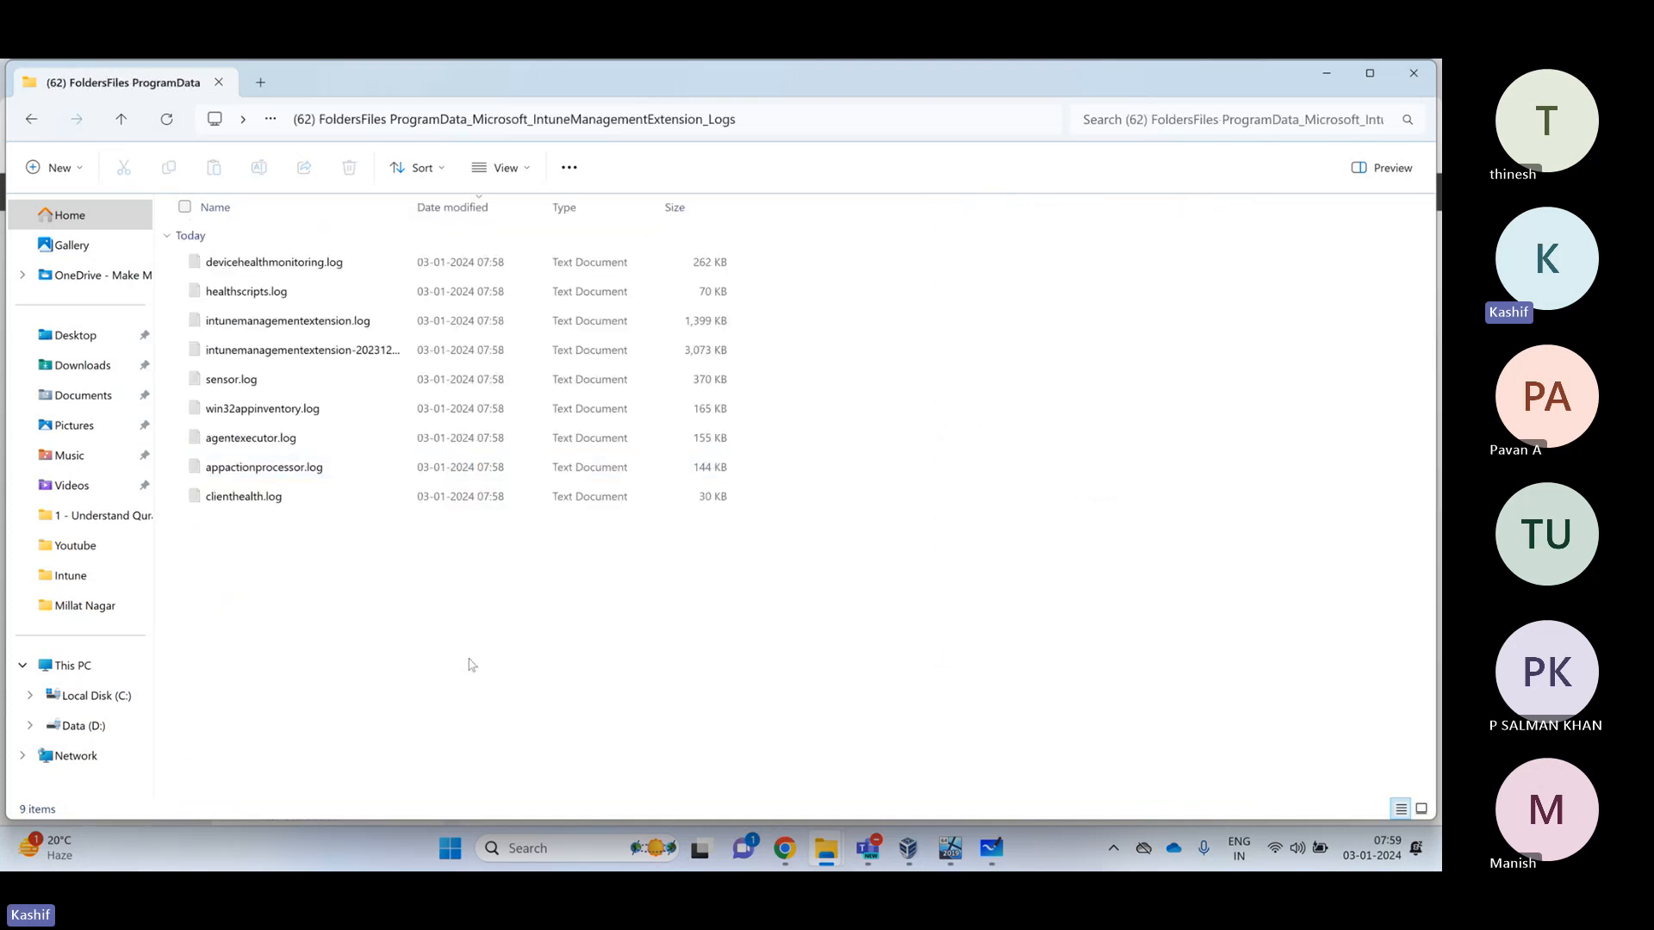
{"action": "left_click_drag", "start_coordinate": [470, 664], "coordinate": [241, 229]}
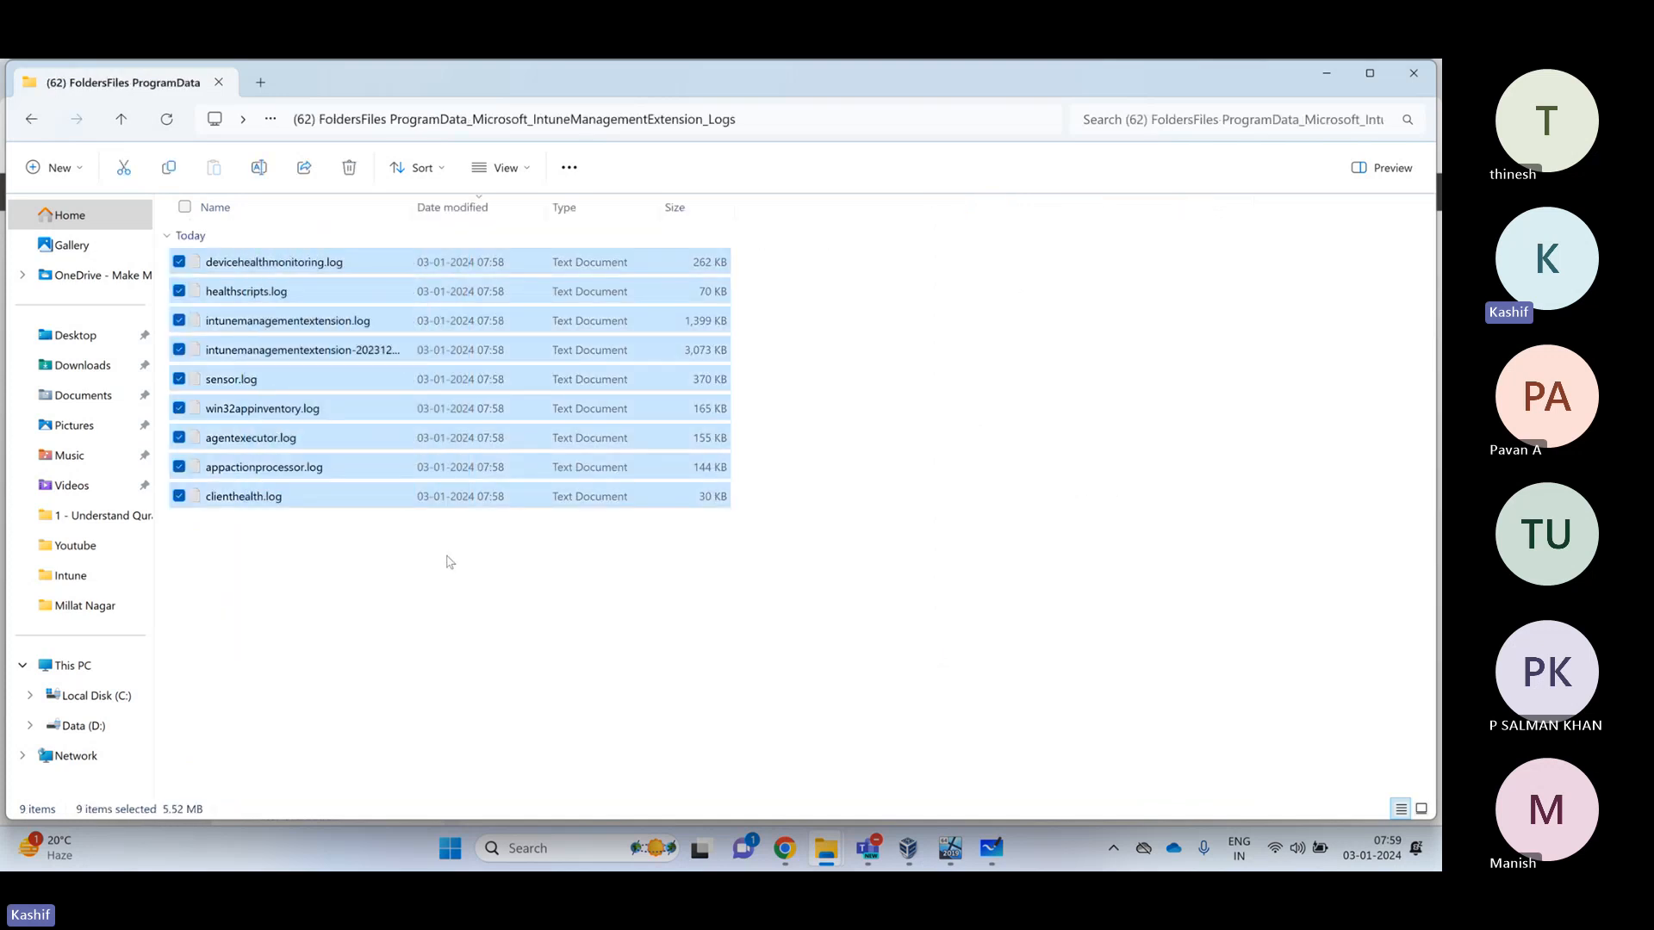
{"action": "left_click", "coordinate": [473, 649]}
{"action": "left_click_drag", "start_coordinate": [422, 640], "coordinate": [219, 215]}
{"action": "left_click", "coordinate": [34, 119]}
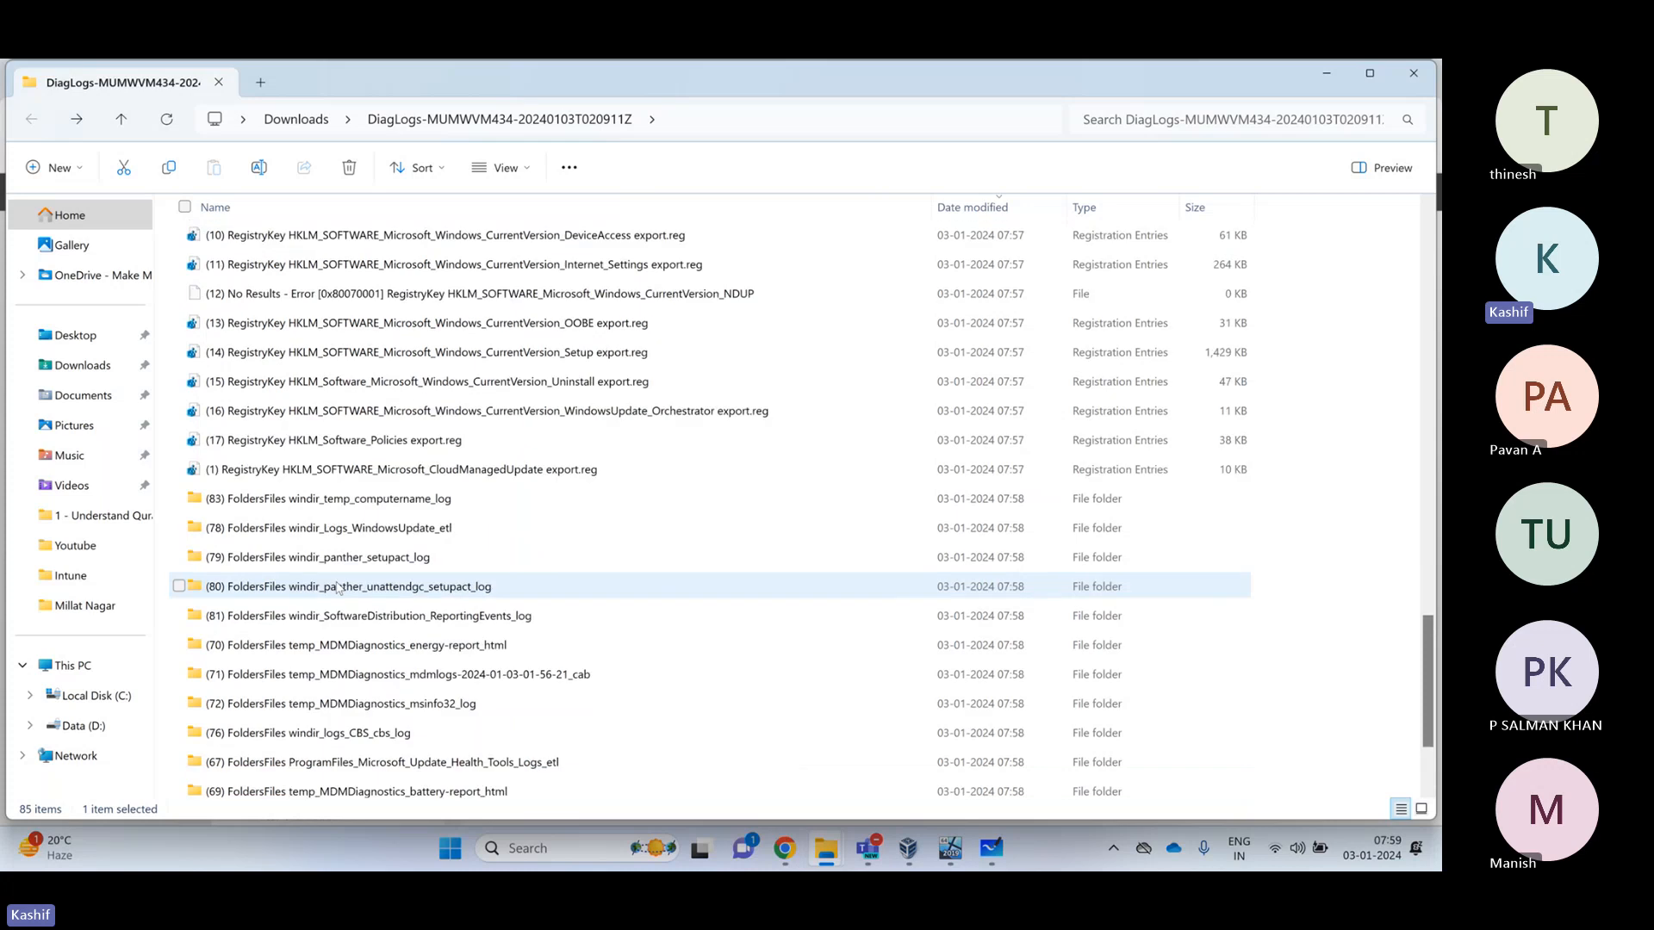
Review the event logs, registry exports and results.xml in the extracted diagnostics folder, and close its window
{"action": "scroll", "coordinate": [336, 588], "scroll_direction": "up", "scroll_amount": 14}
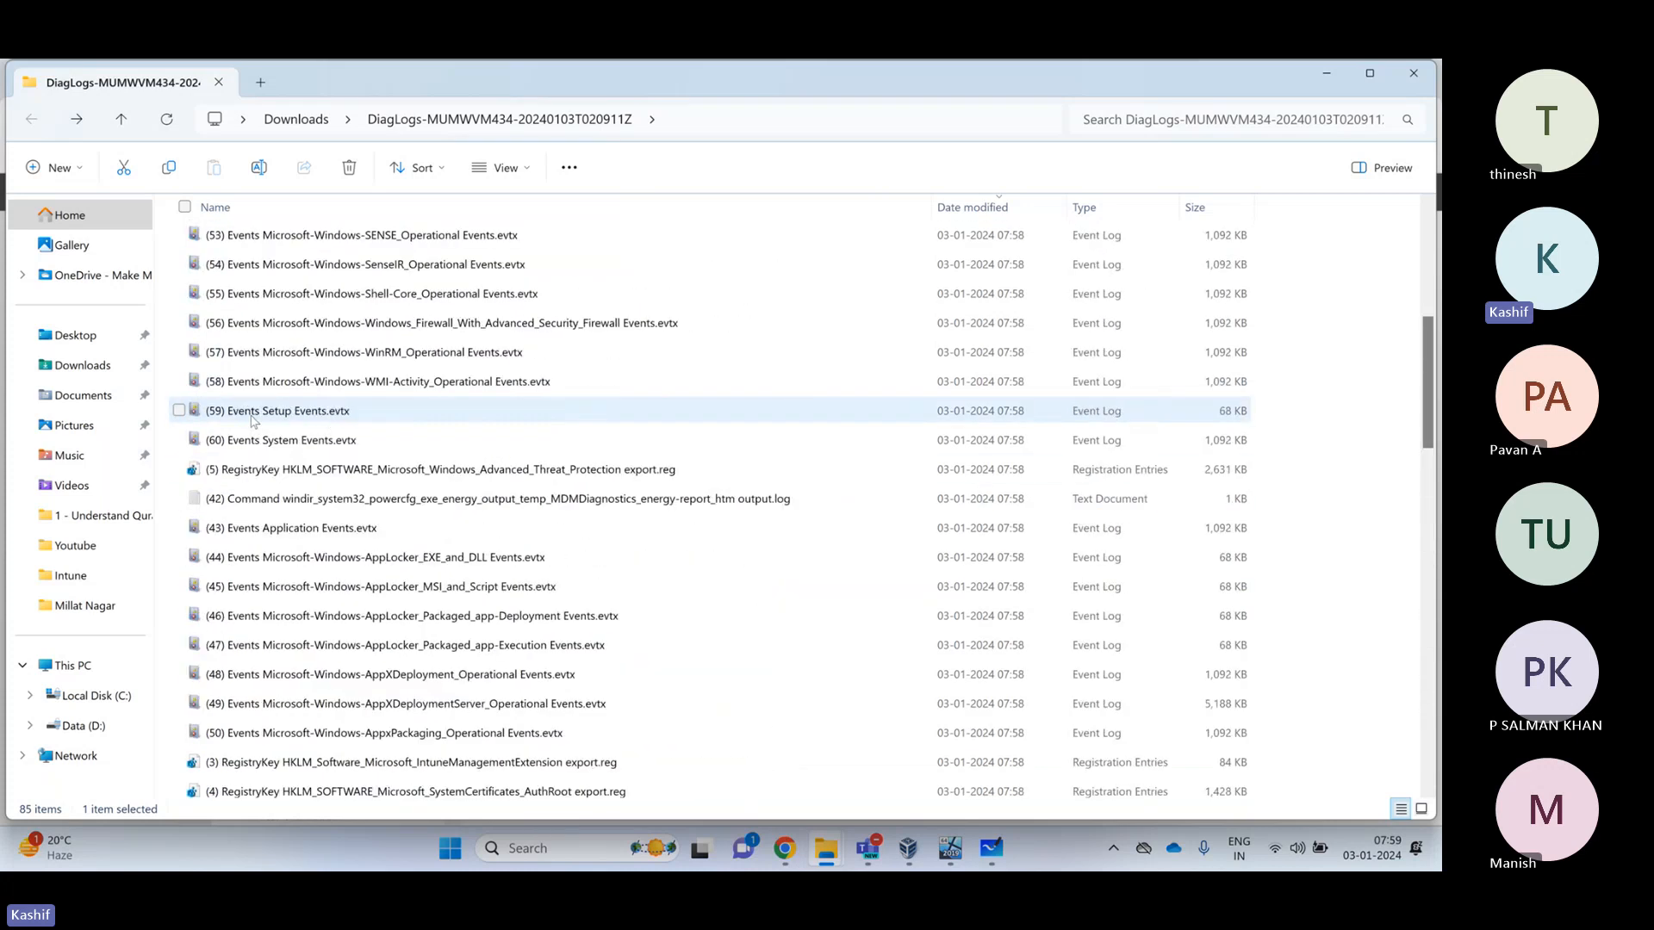
{"action": "left_click", "coordinate": [268, 679]}
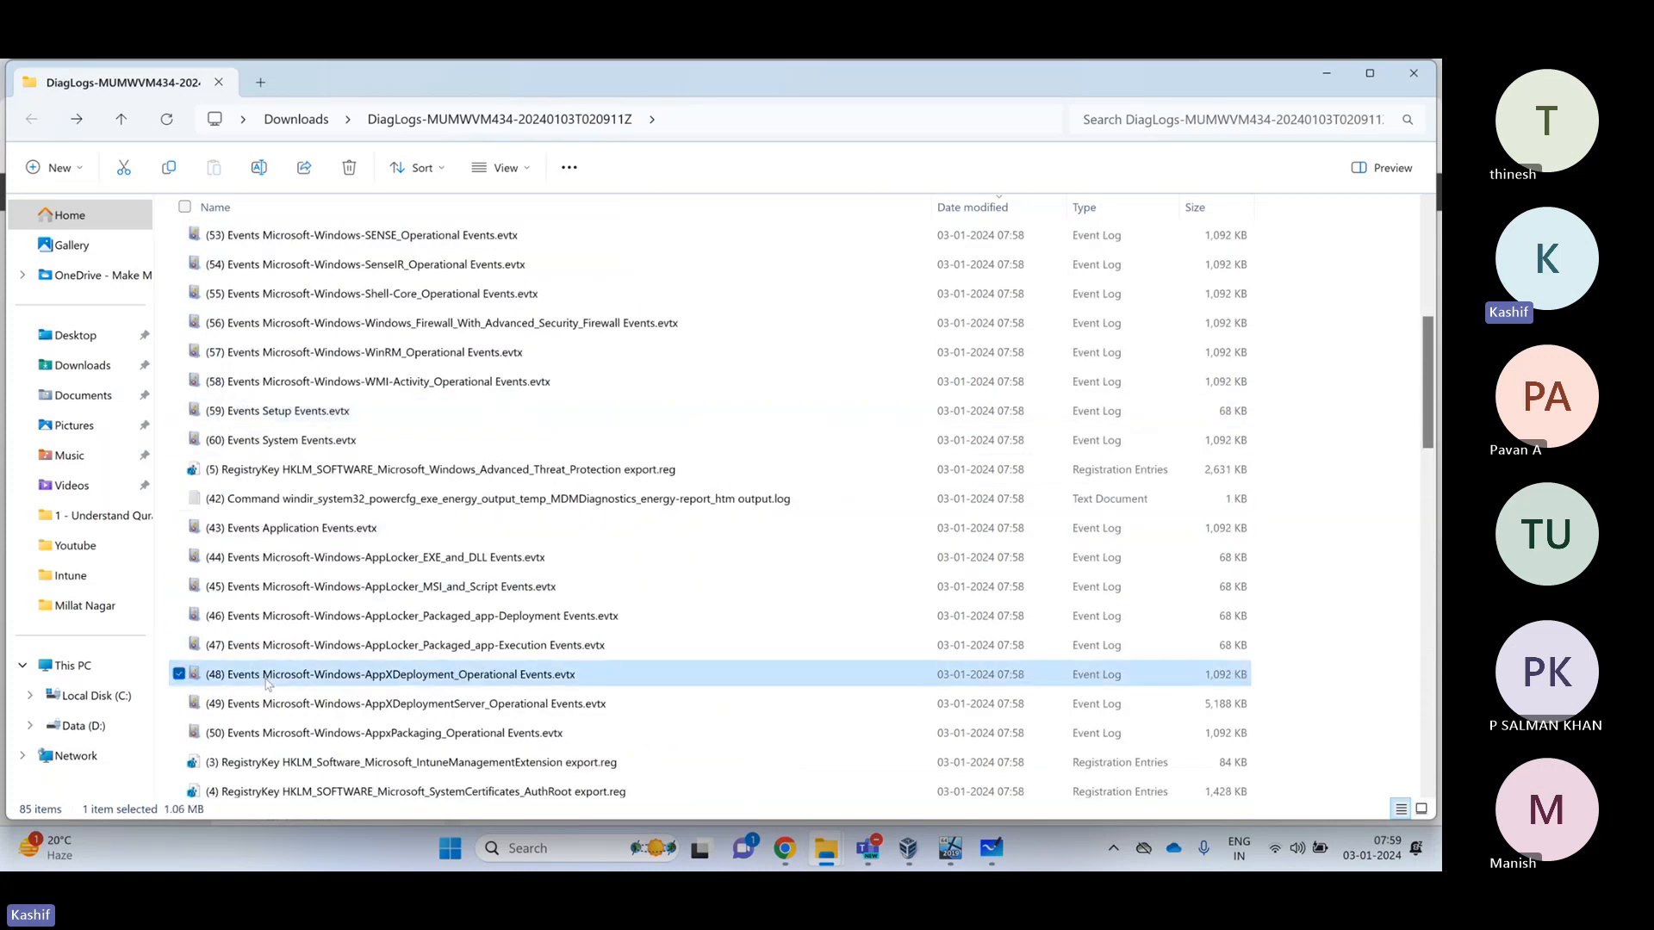
{"action": "scroll", "coordinate": [255, 477], "scroll_direction": "up", "scroll_amount": 4}
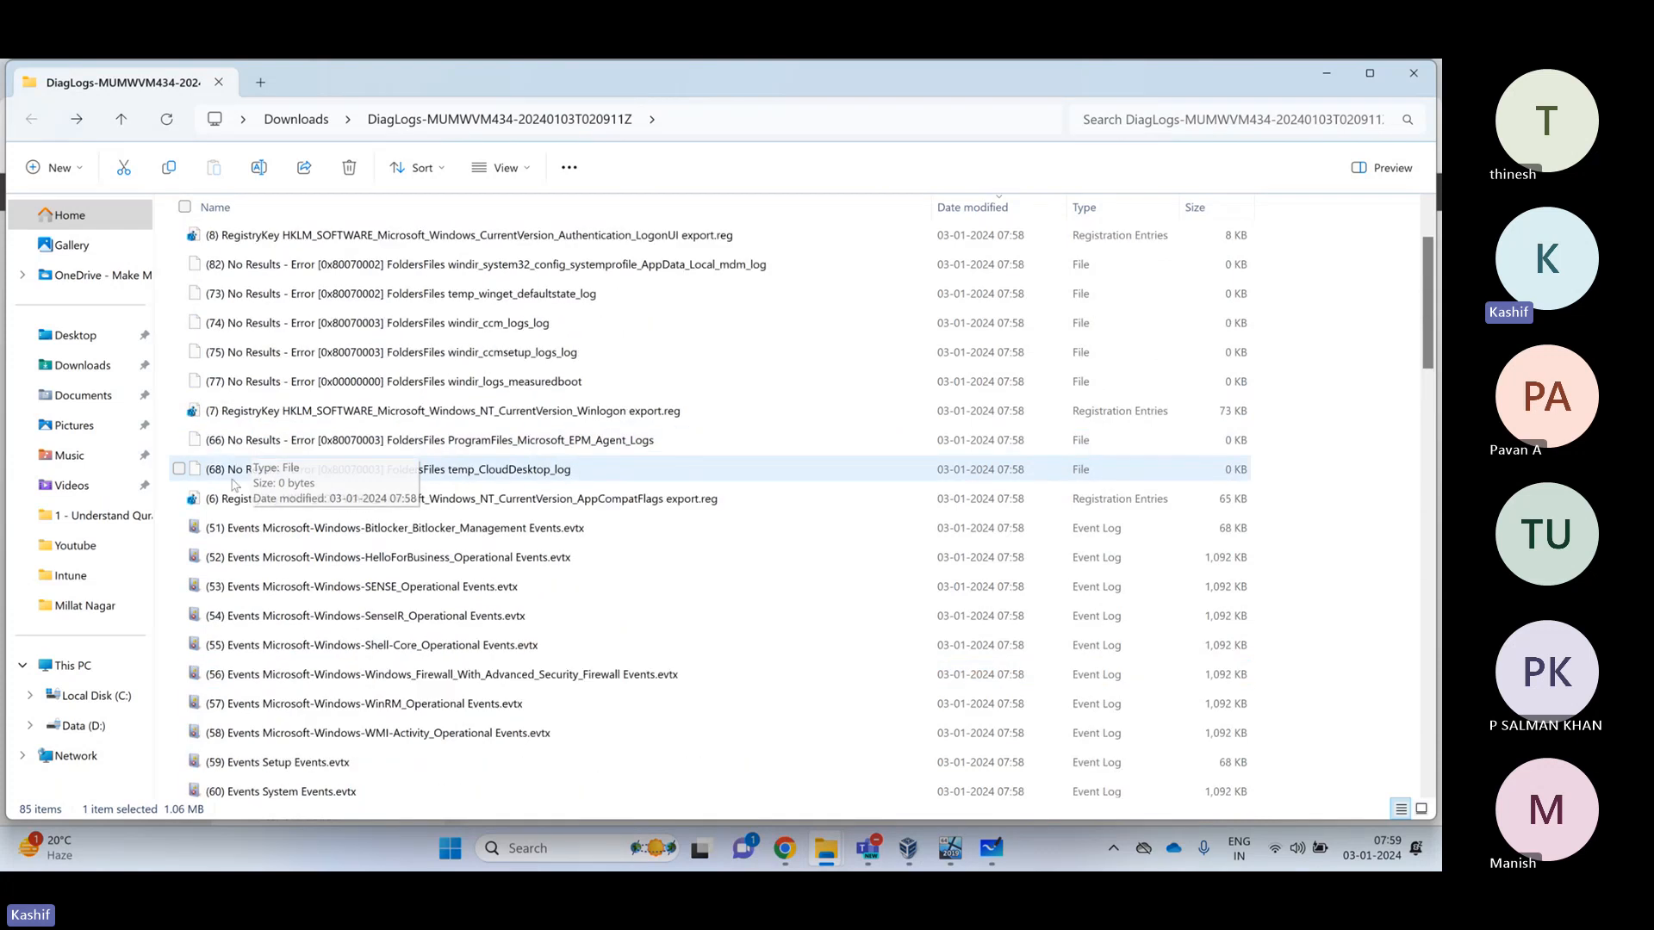
{"action": "left_click", "coordinate": [256, 498]}
{"action": "left_click", "coordinate": [257, 415]}
{"action": "scroll", "coordinate": [257, 417], "scroll_direction": "up", "scroll_amount": 2}
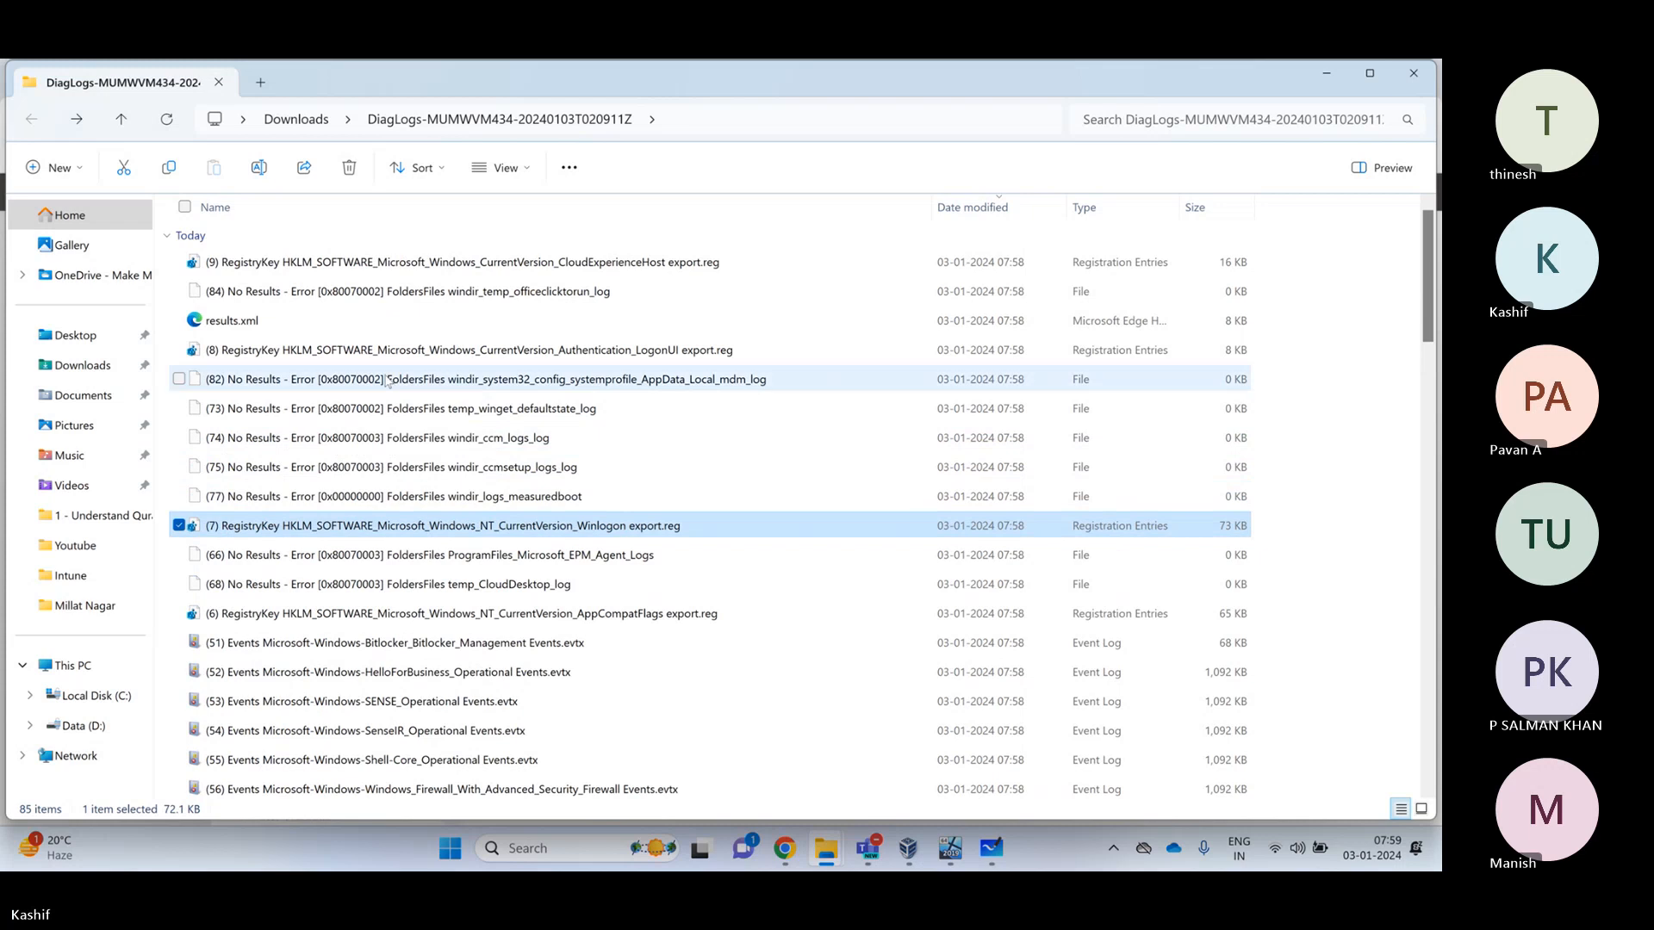
{"action": "left_click", "coordinate": [278, 322]}
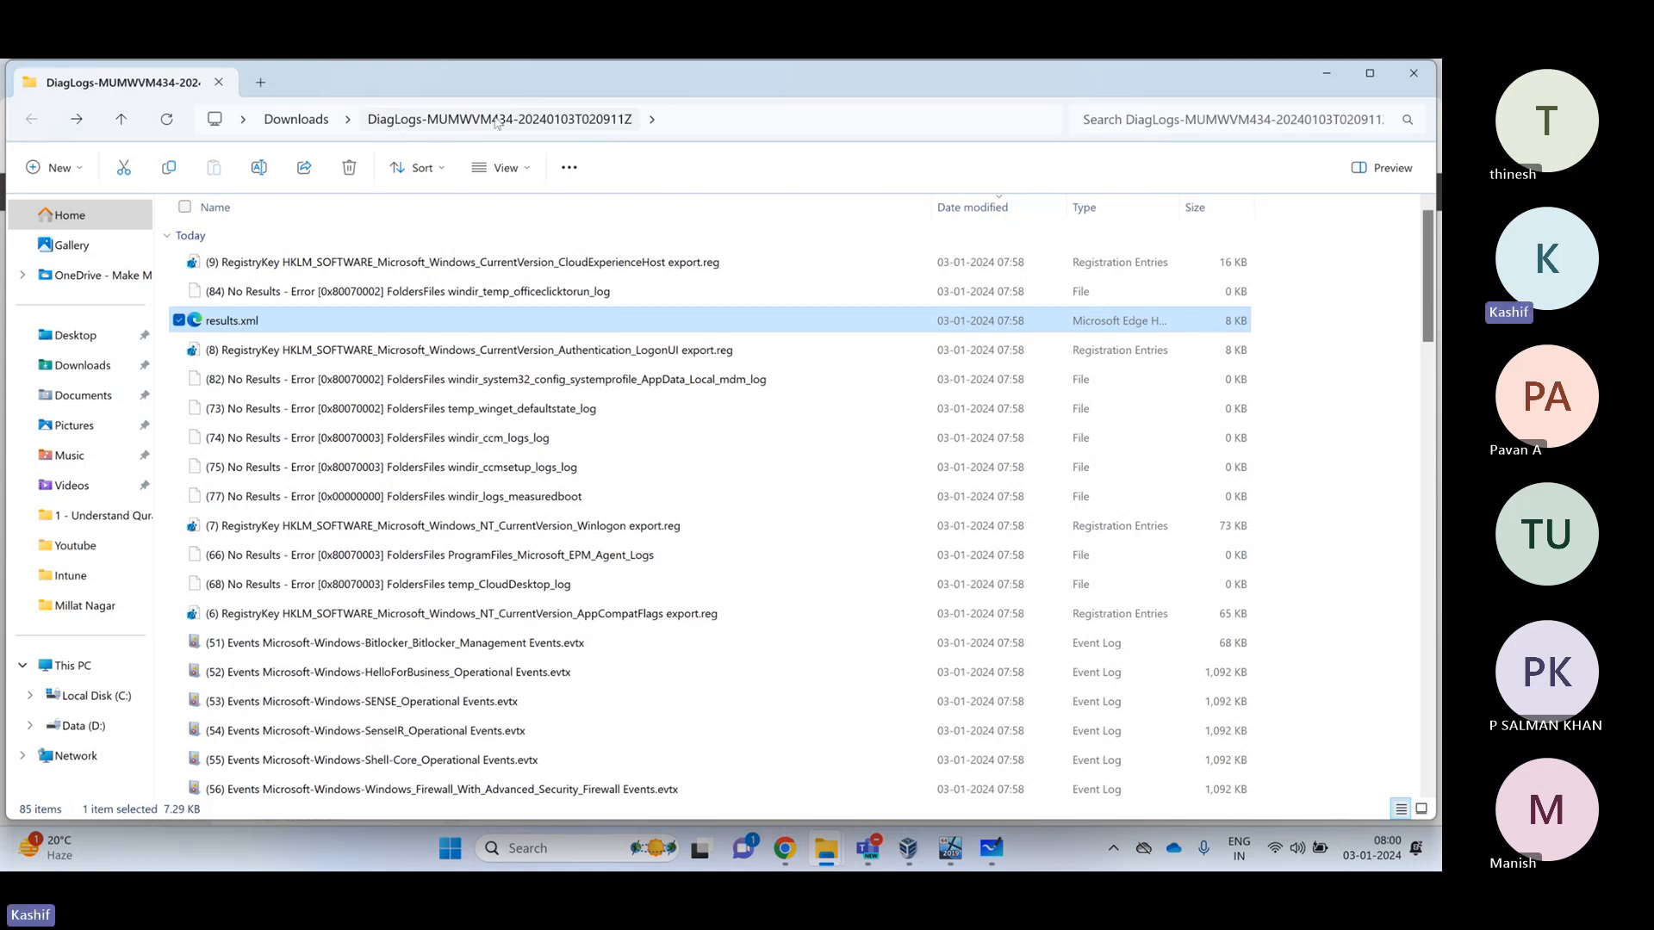
{"action": "left_click", "coordinate": [1423, 84]}
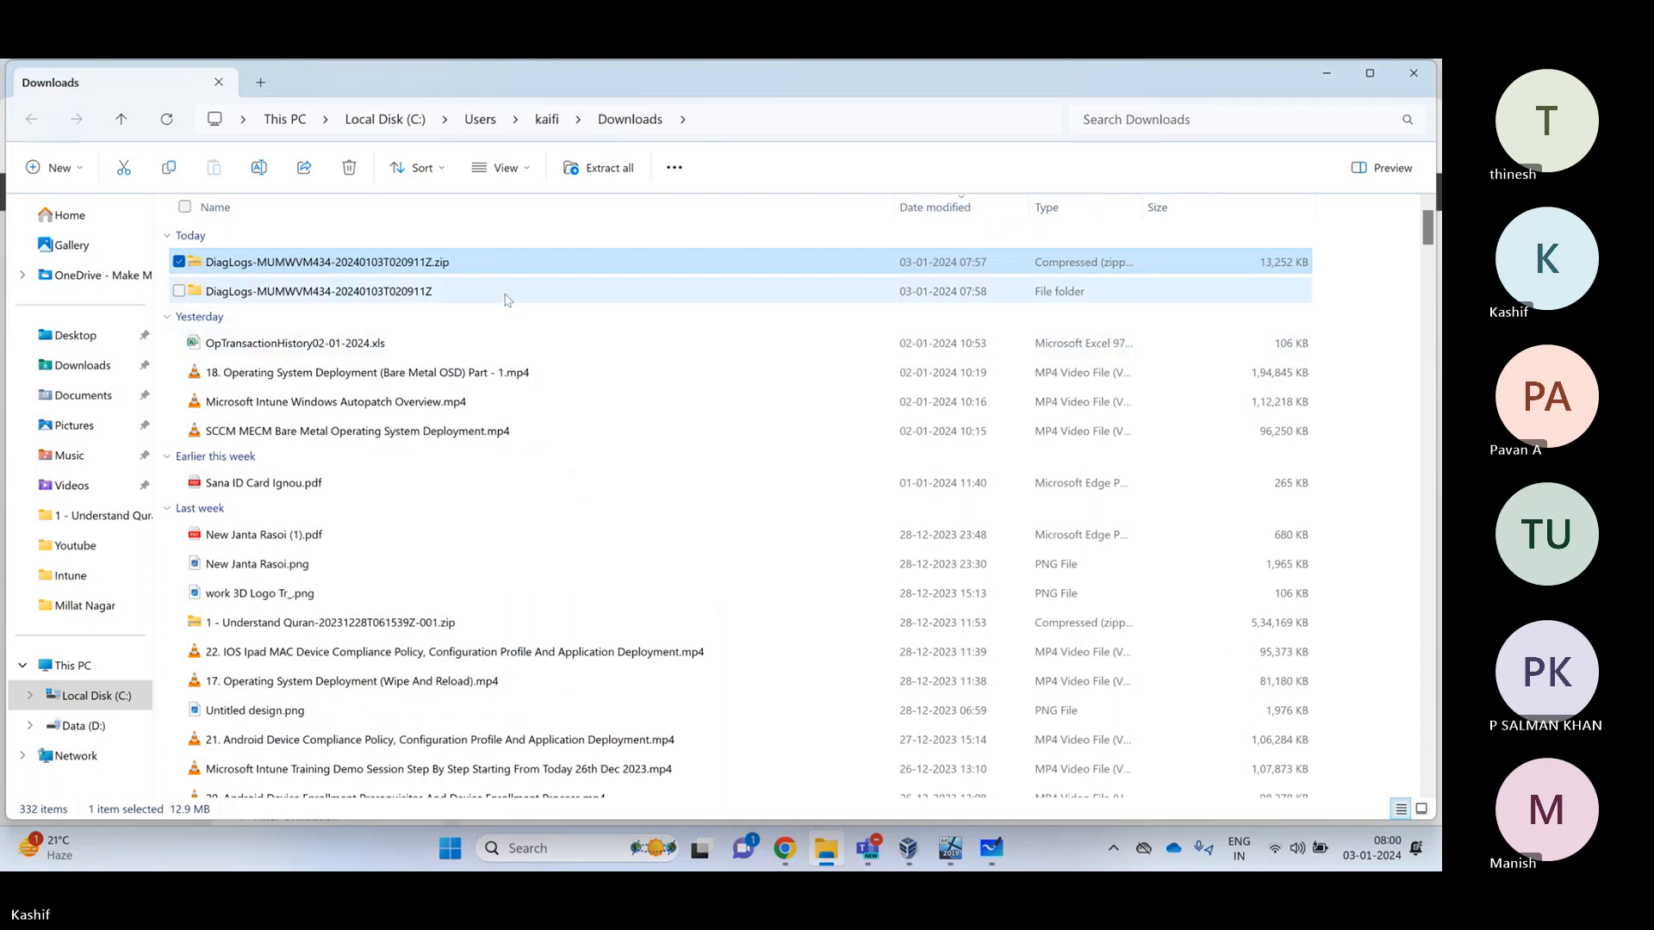
{"action": "mouse_move", "coordinate": [508, 300]}
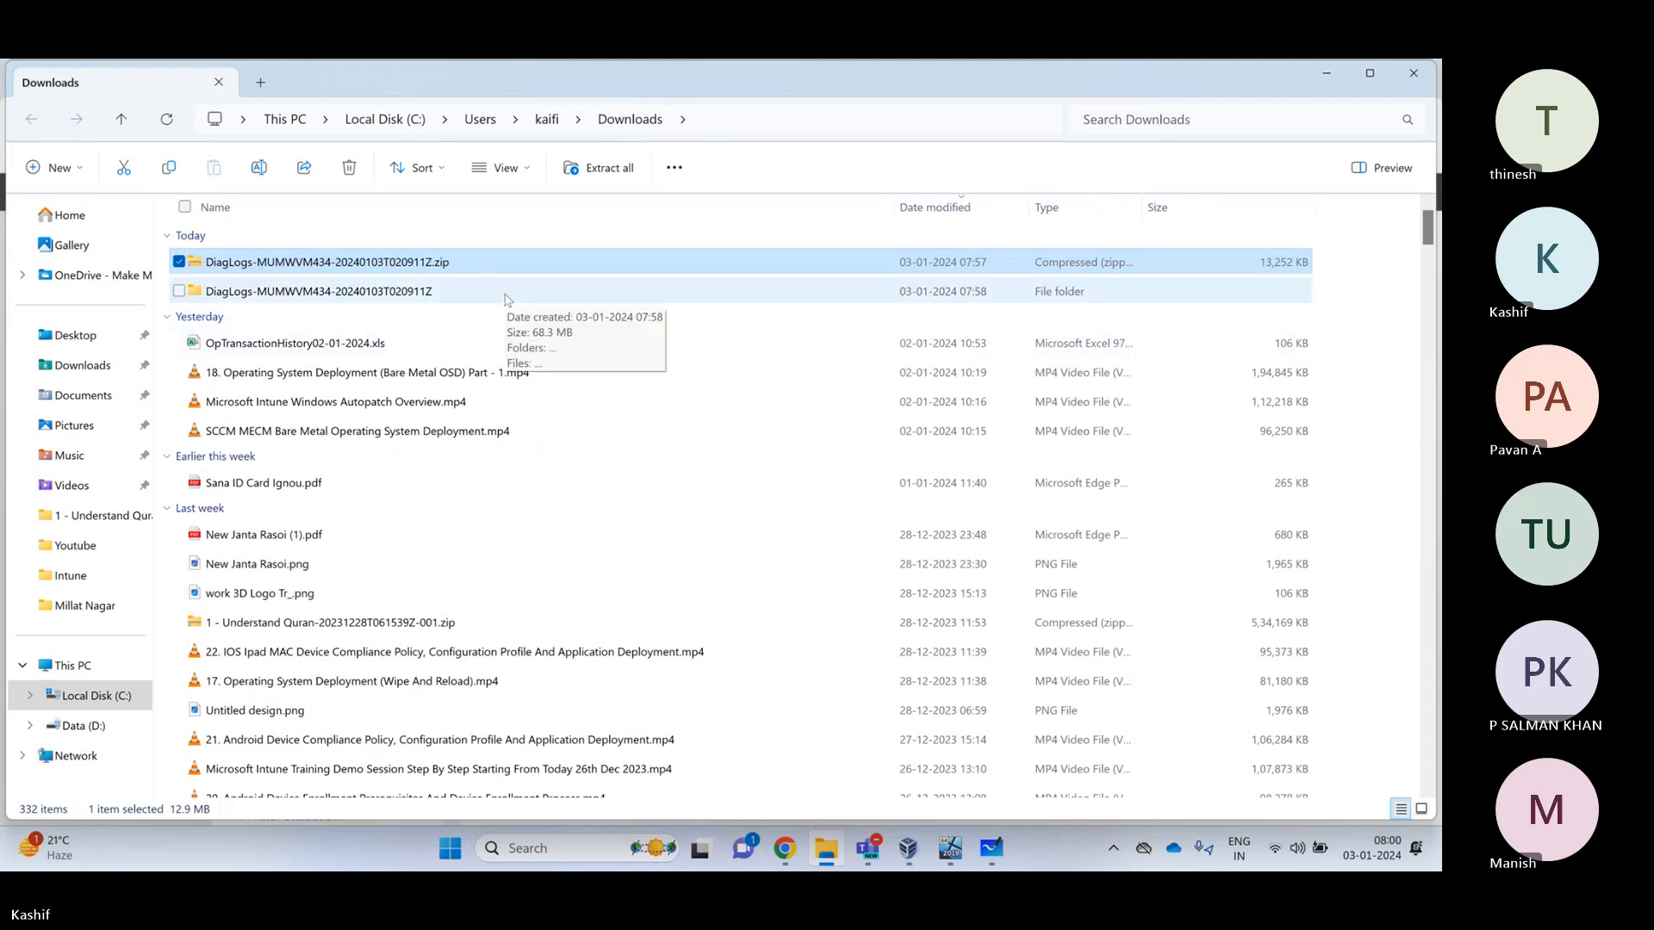
Close the Downloads window and look through the monitoring options of device MUMWVM434
{"action": "left_click", "coordinate": [1417, 75]}
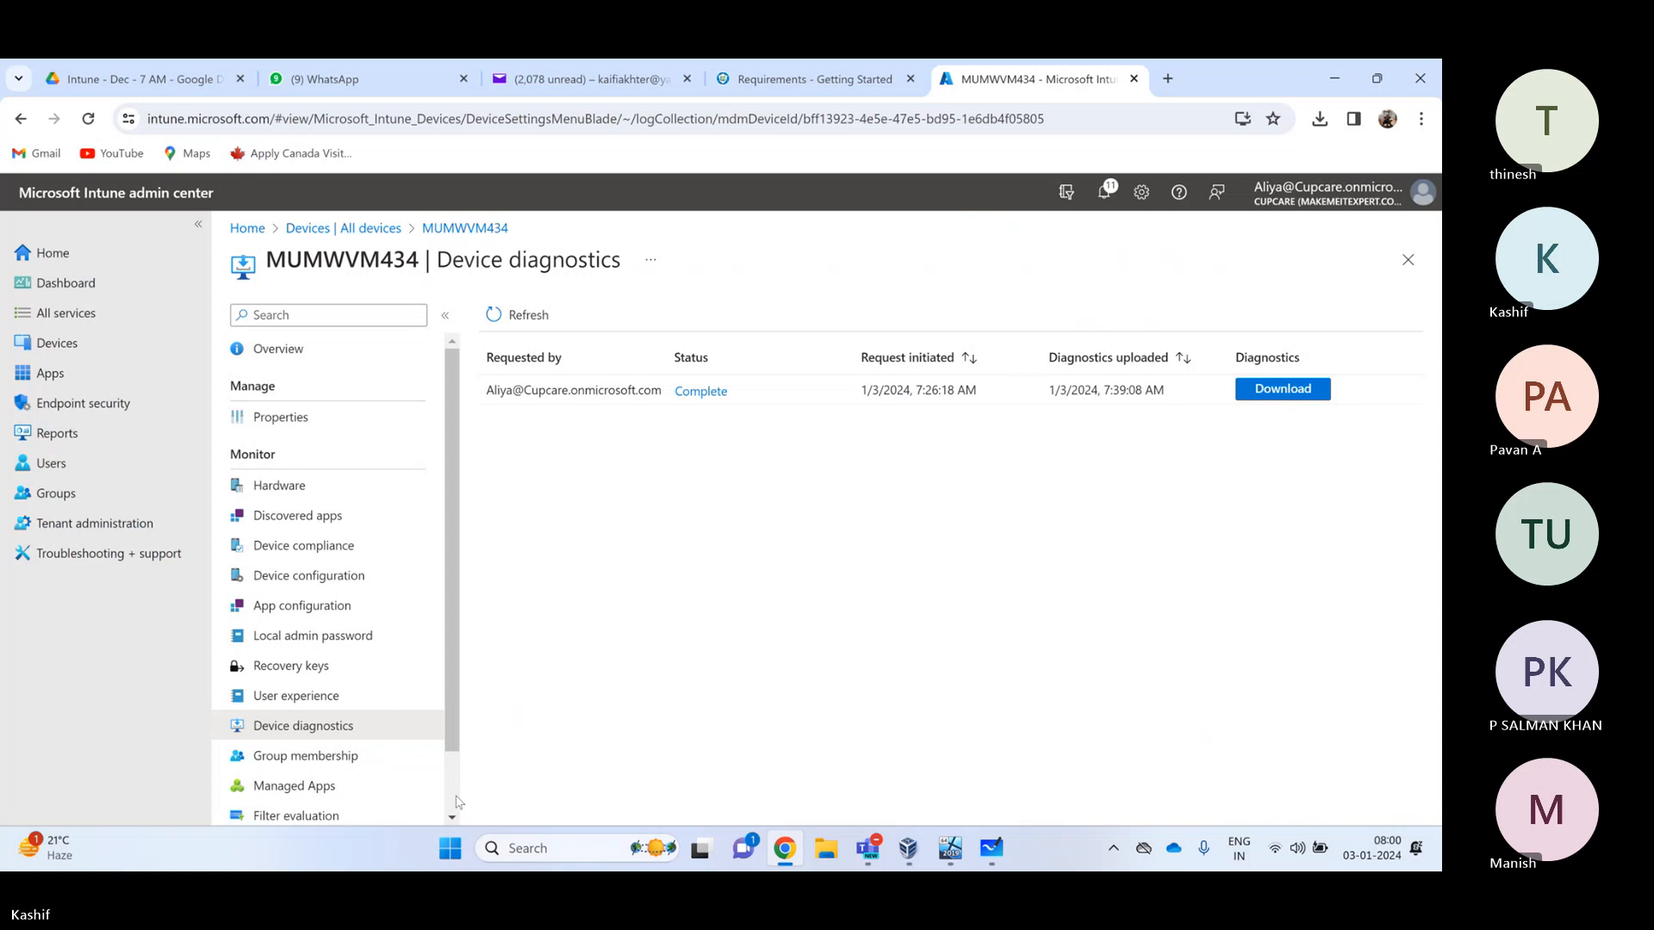
{"action": "scroll", "coordinate": [456, 802], "scroll_direction": "down", "scroll_amount": 1}
{"action": "scroll", "coordinate": [456, 802], "scroll_direction": "up", "scroll_amount": 1}
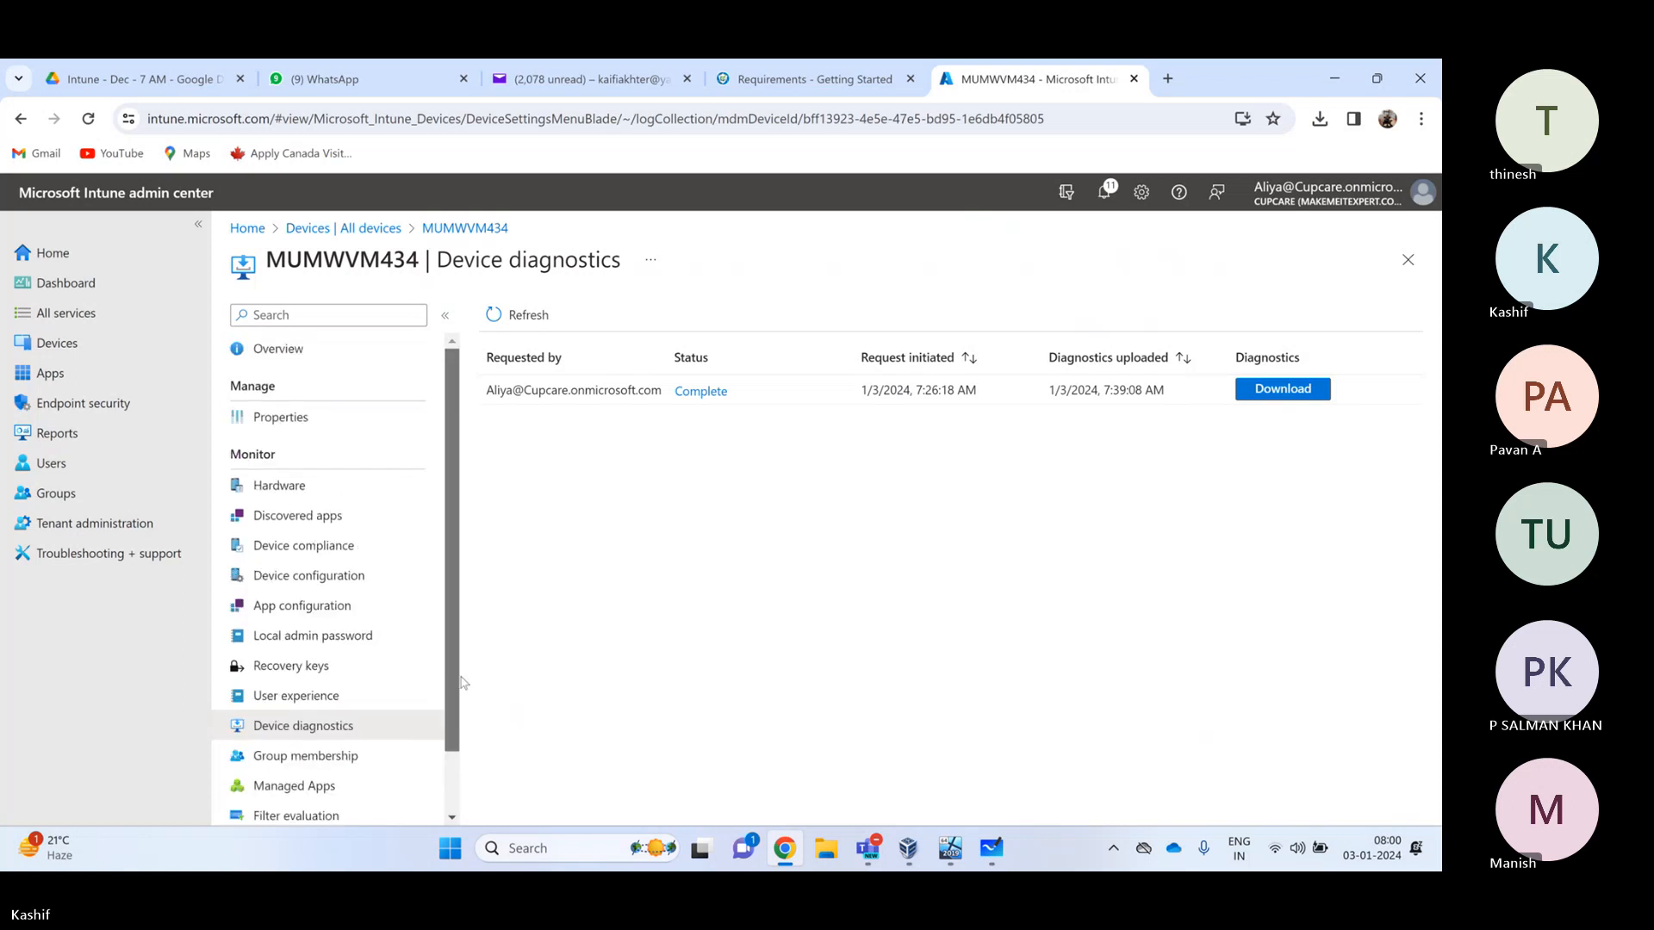
{"action": "scroll", "coordinate": [457, 806], "scroll_direction": "down", "scroll_amount": 1}
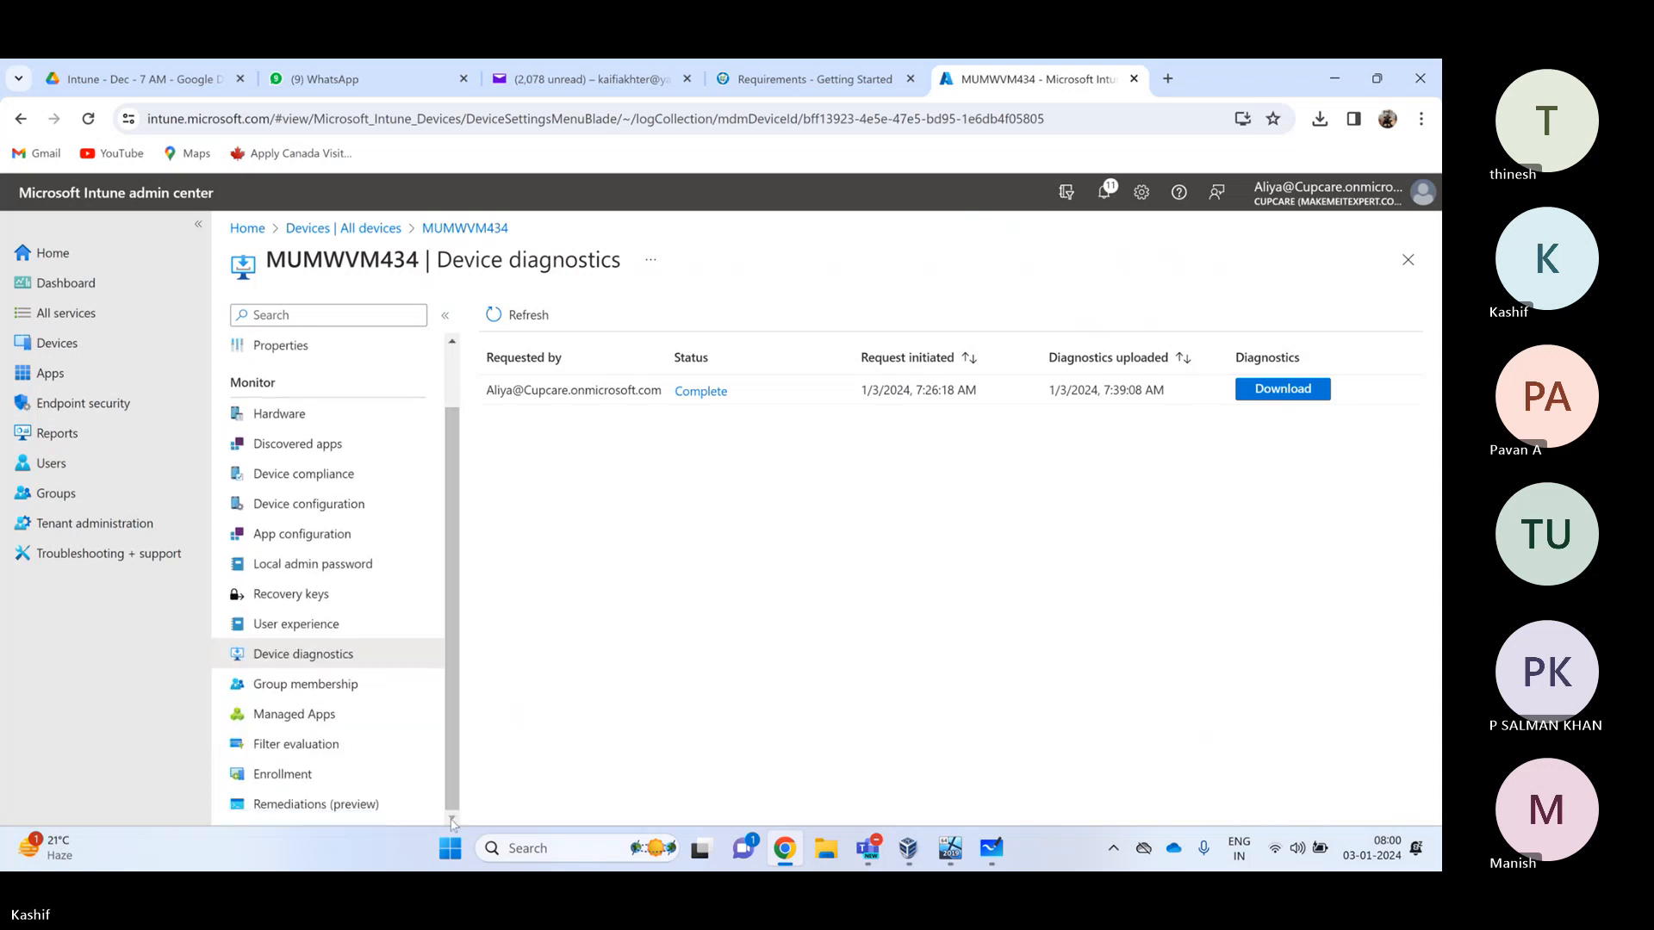
{"action": "scroll", "coordinate": [449, 801], "scroll_direction": "up", "scroll_amount": 1}
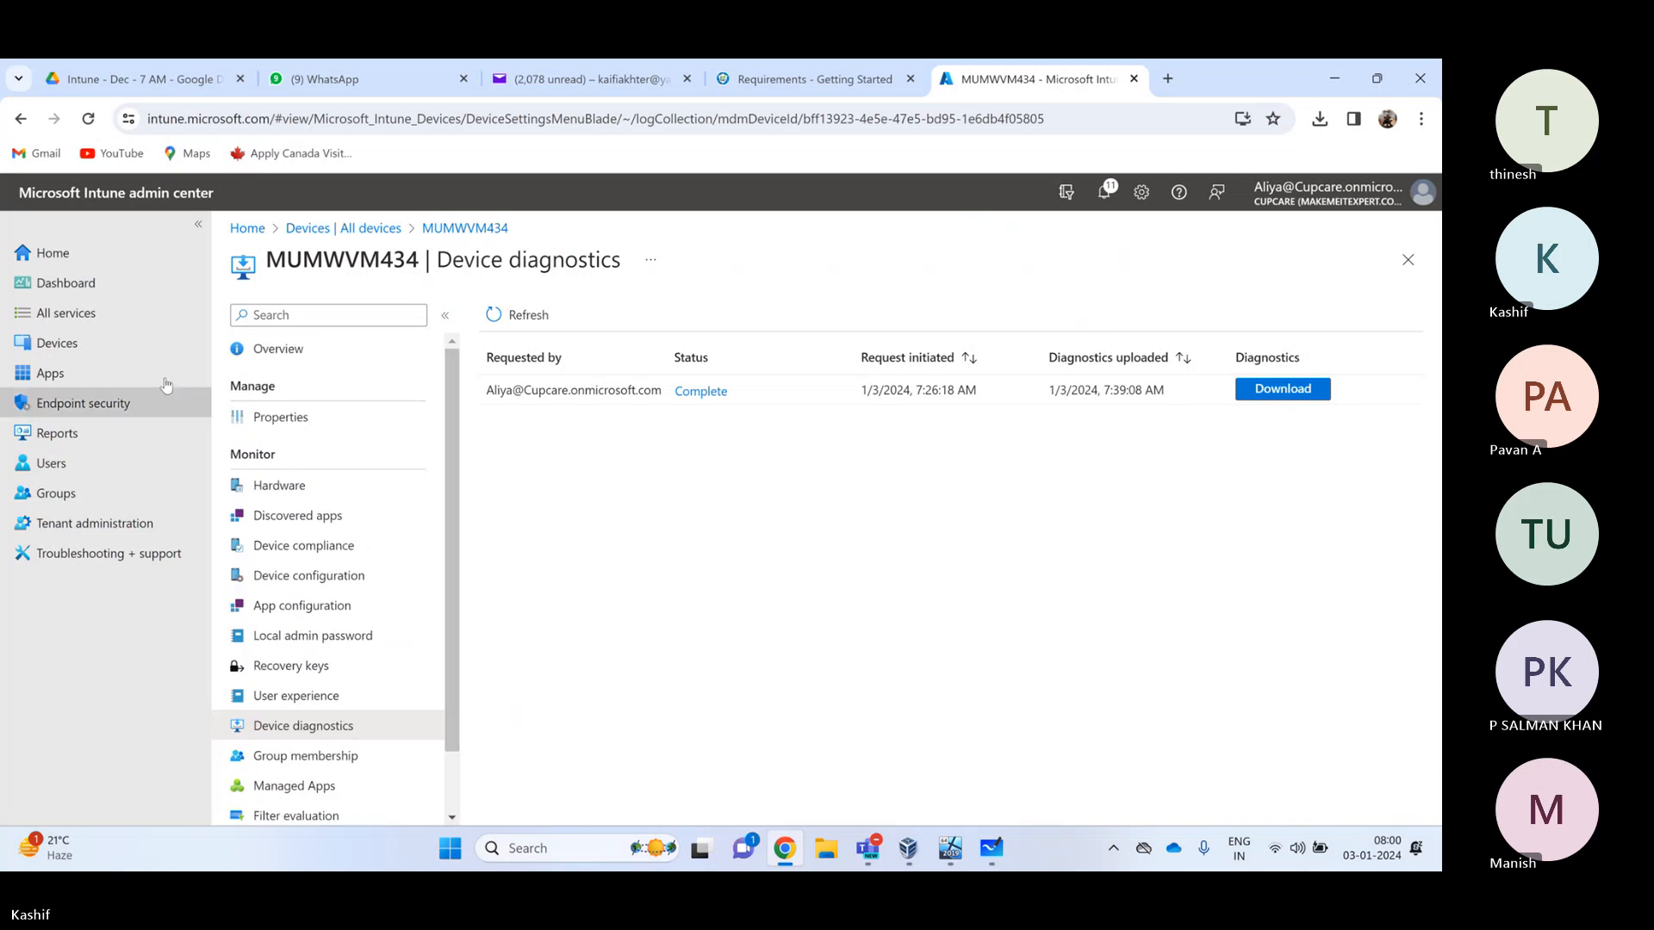
View the Devices overview and the list of all groups in the tenant
{"action": "left_click", "coordinate": [57, 344]}
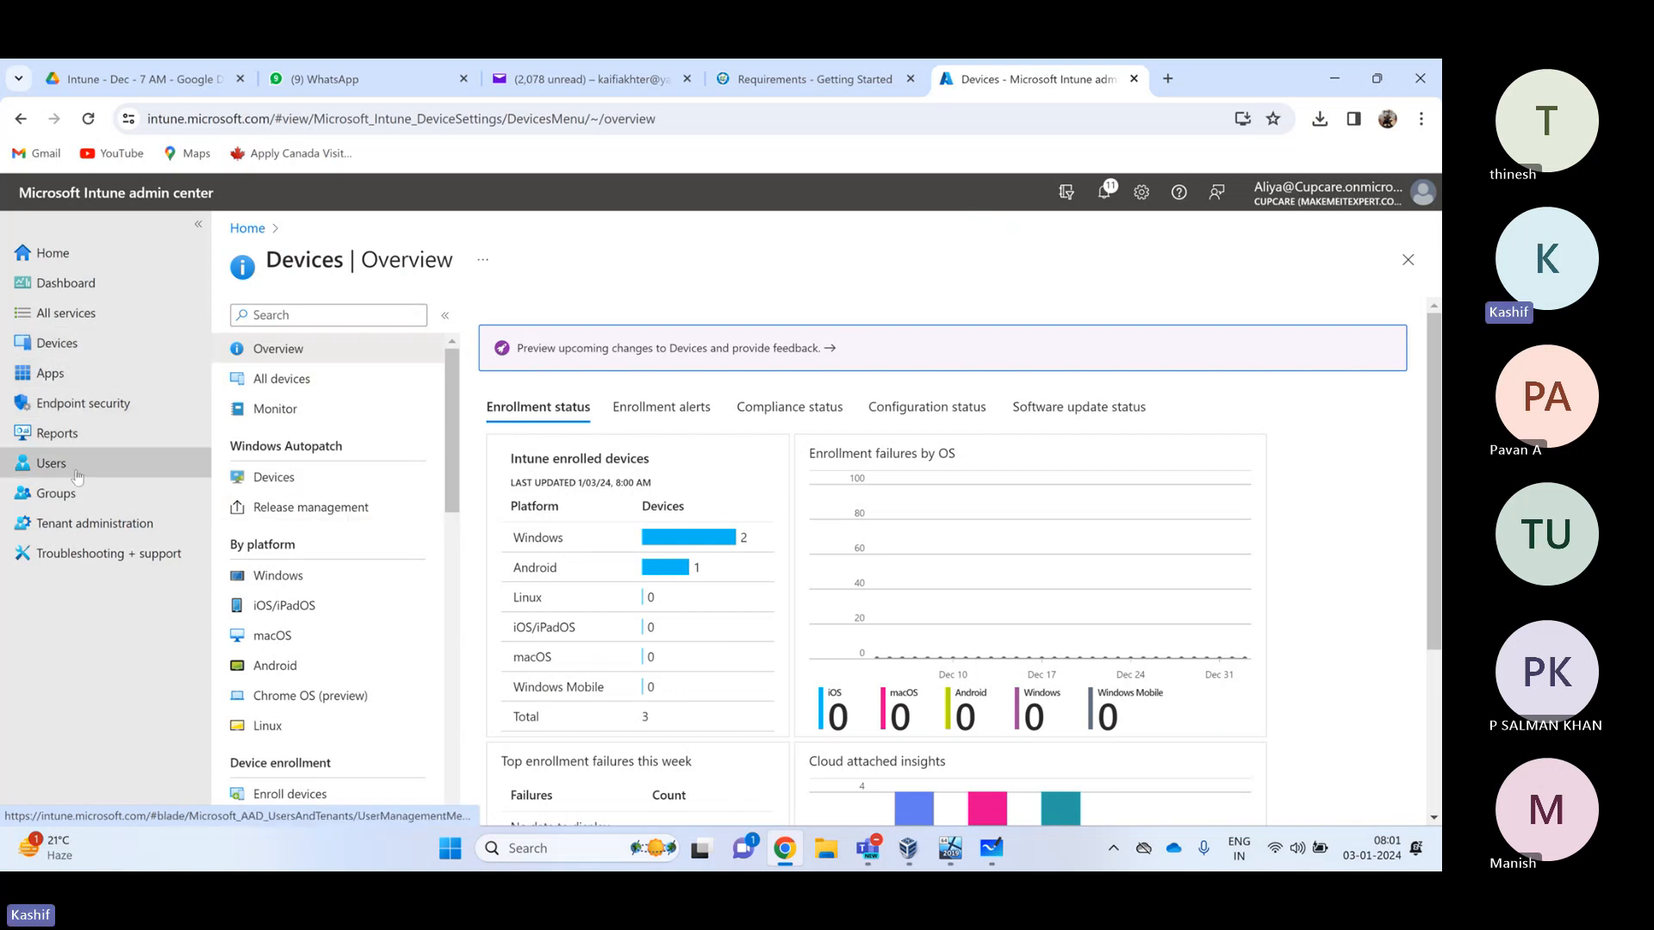
{"action": "left_click", "coordinate": [70, 498]}
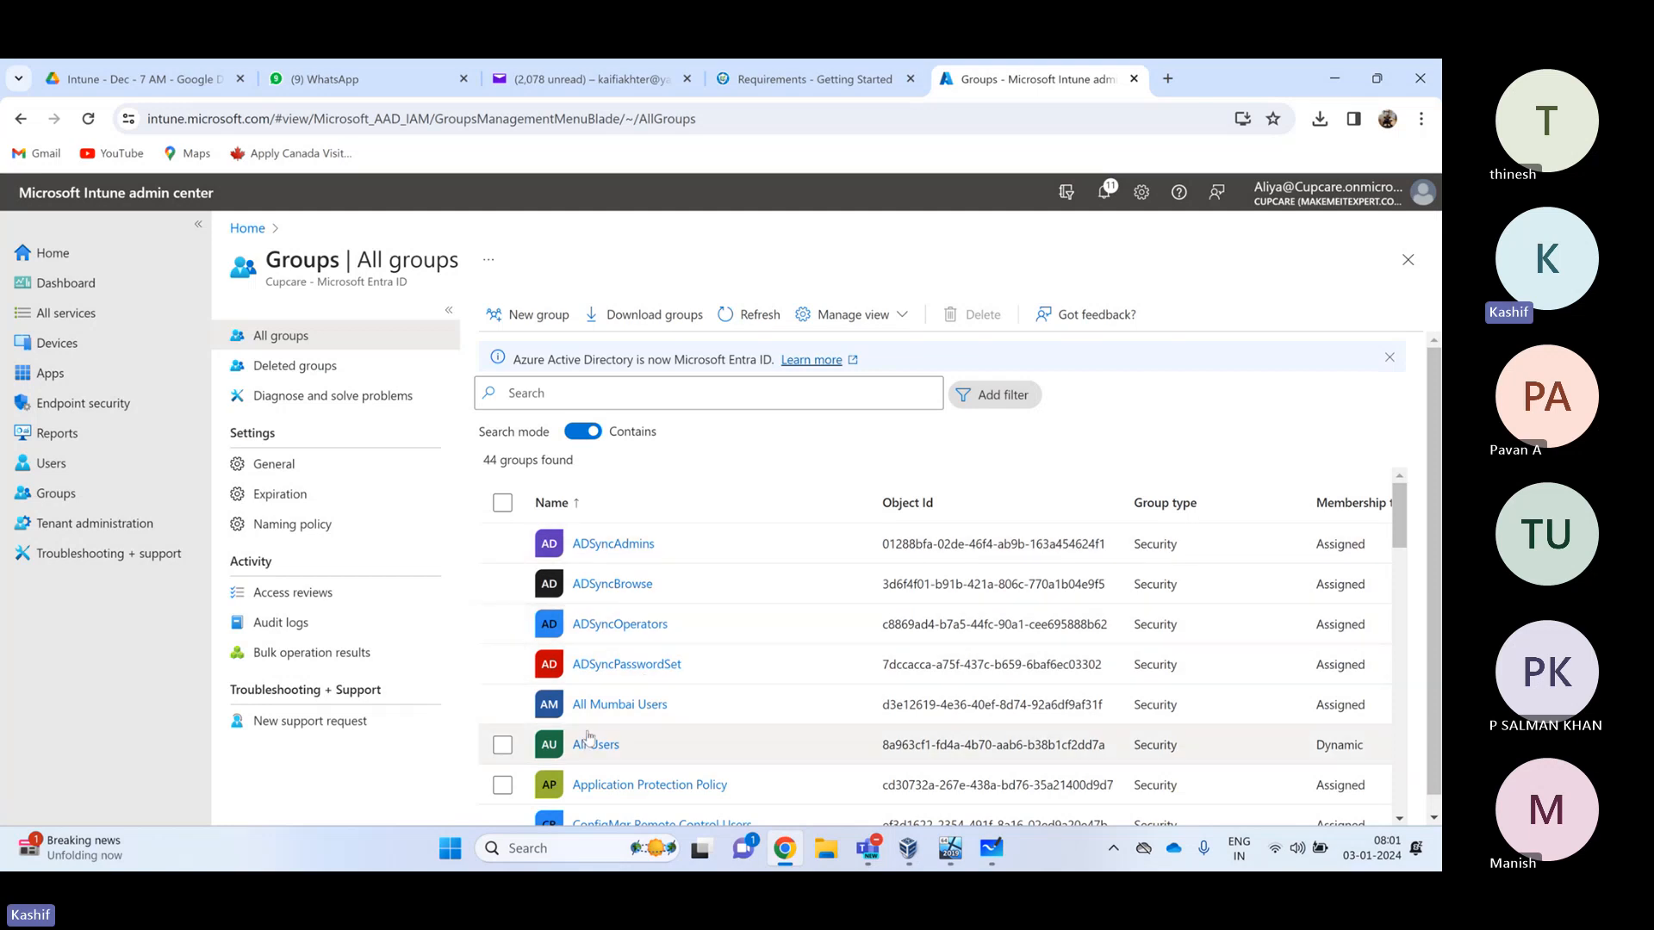
Show the list of all devices and widen its Device name column so the full names fit
{"action": "left_click", "coordinate": [55, 343]}
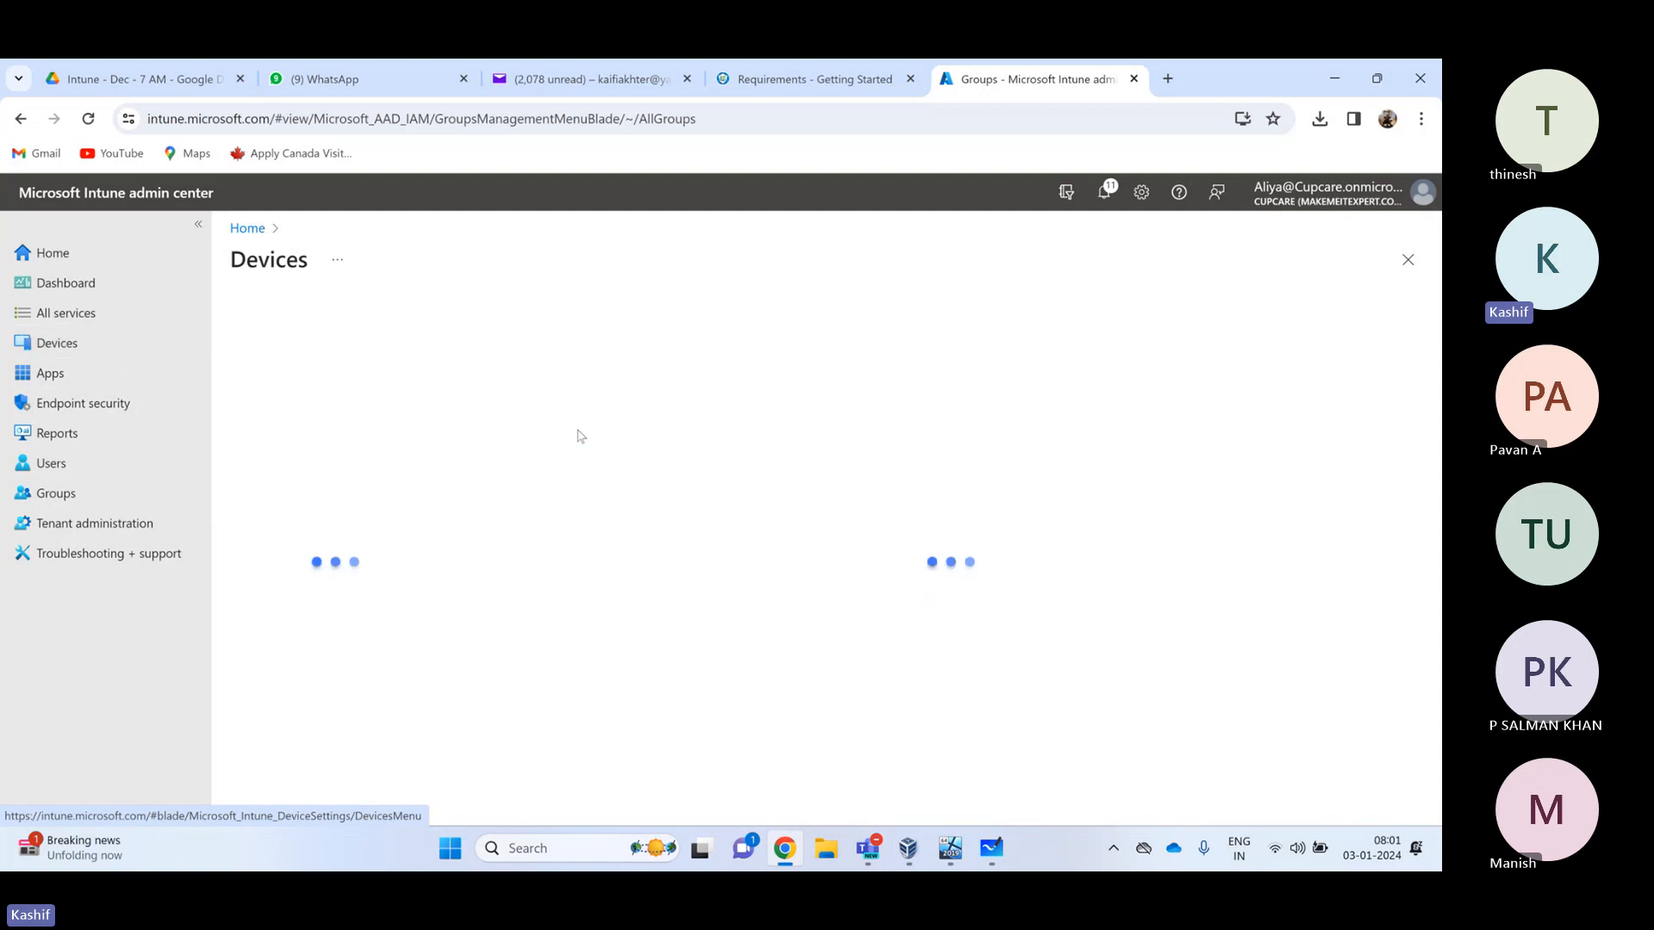
{"action": "left_click", "coordinate": [355, 379]}
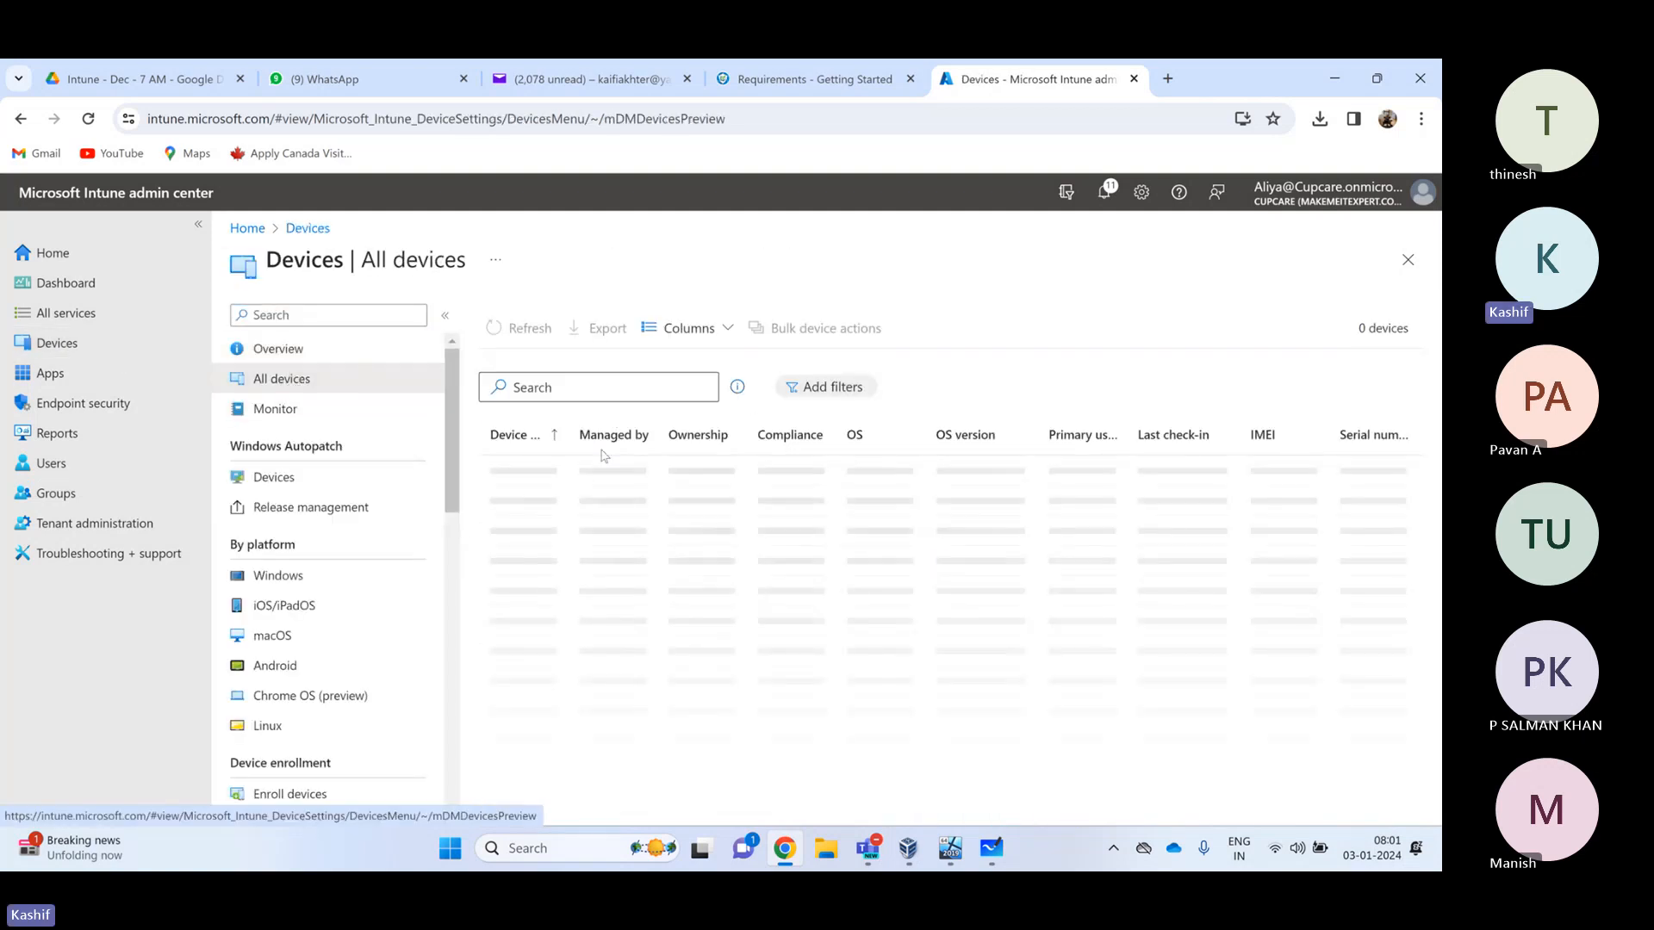
{"action": "left_click_drag", "start_coordinate": [561, 434], "coordinate": [765, 435]}
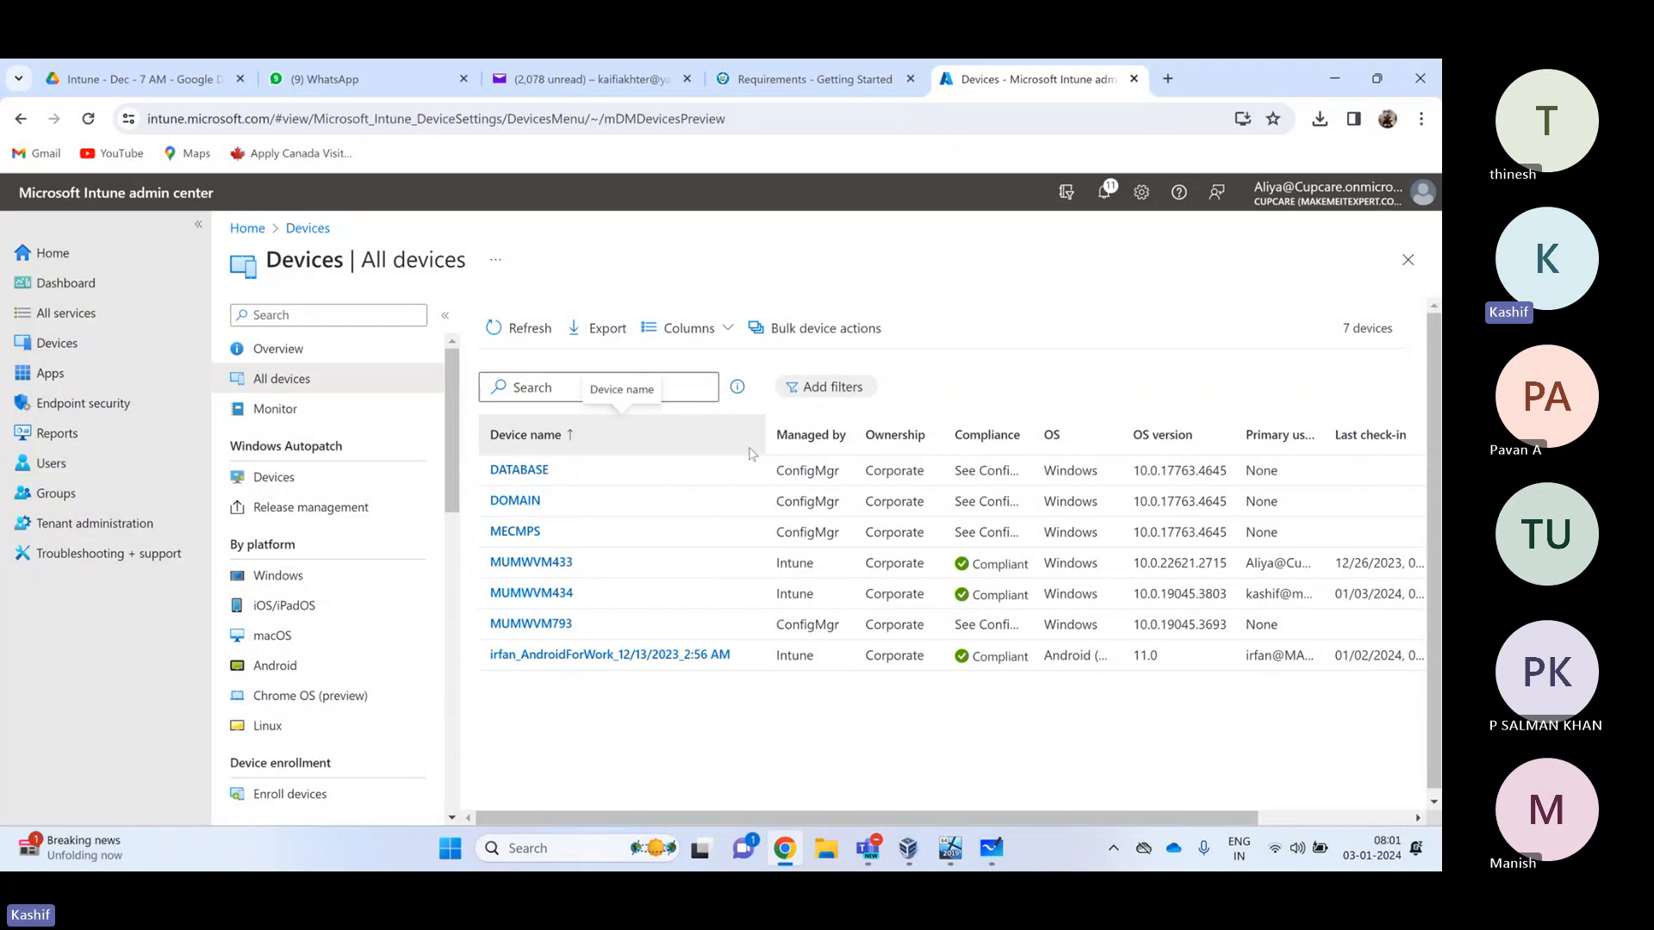
Open the Device clean-up rules page for managed devices
{"action": "scroll", "coordinate": [310, 680], "scroll_direction": "down", "scroll_amount": 3}
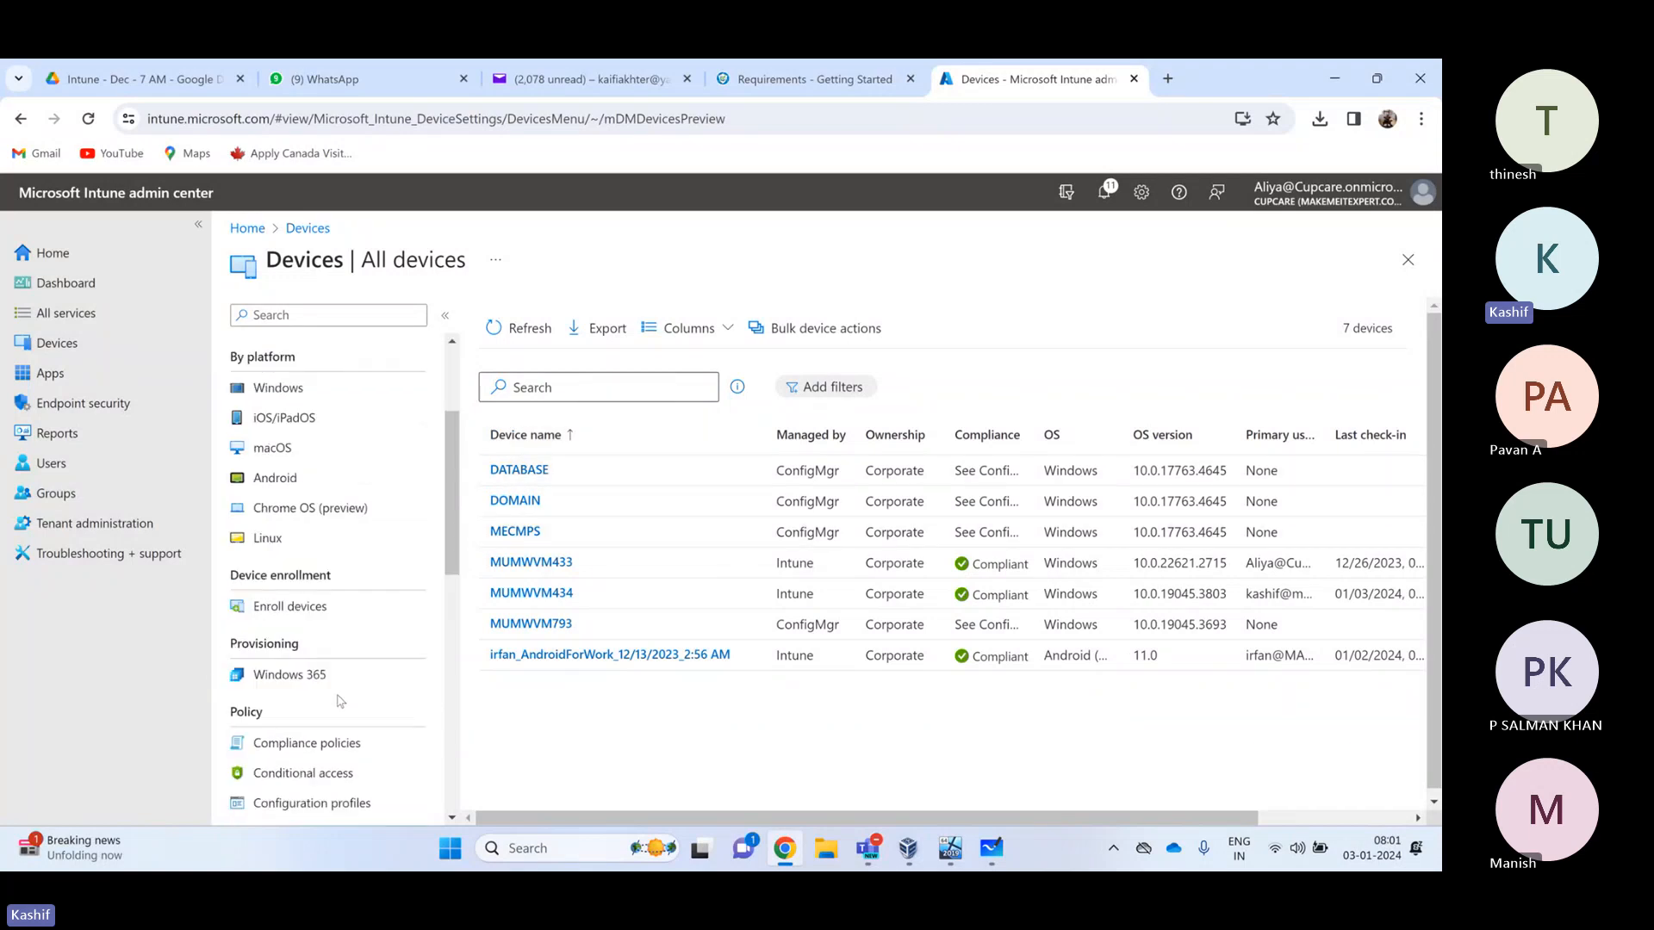
{"action": "scroll", "coordinate": [306, 660], "scroll_direction": "down", "scroll_amount": 3}
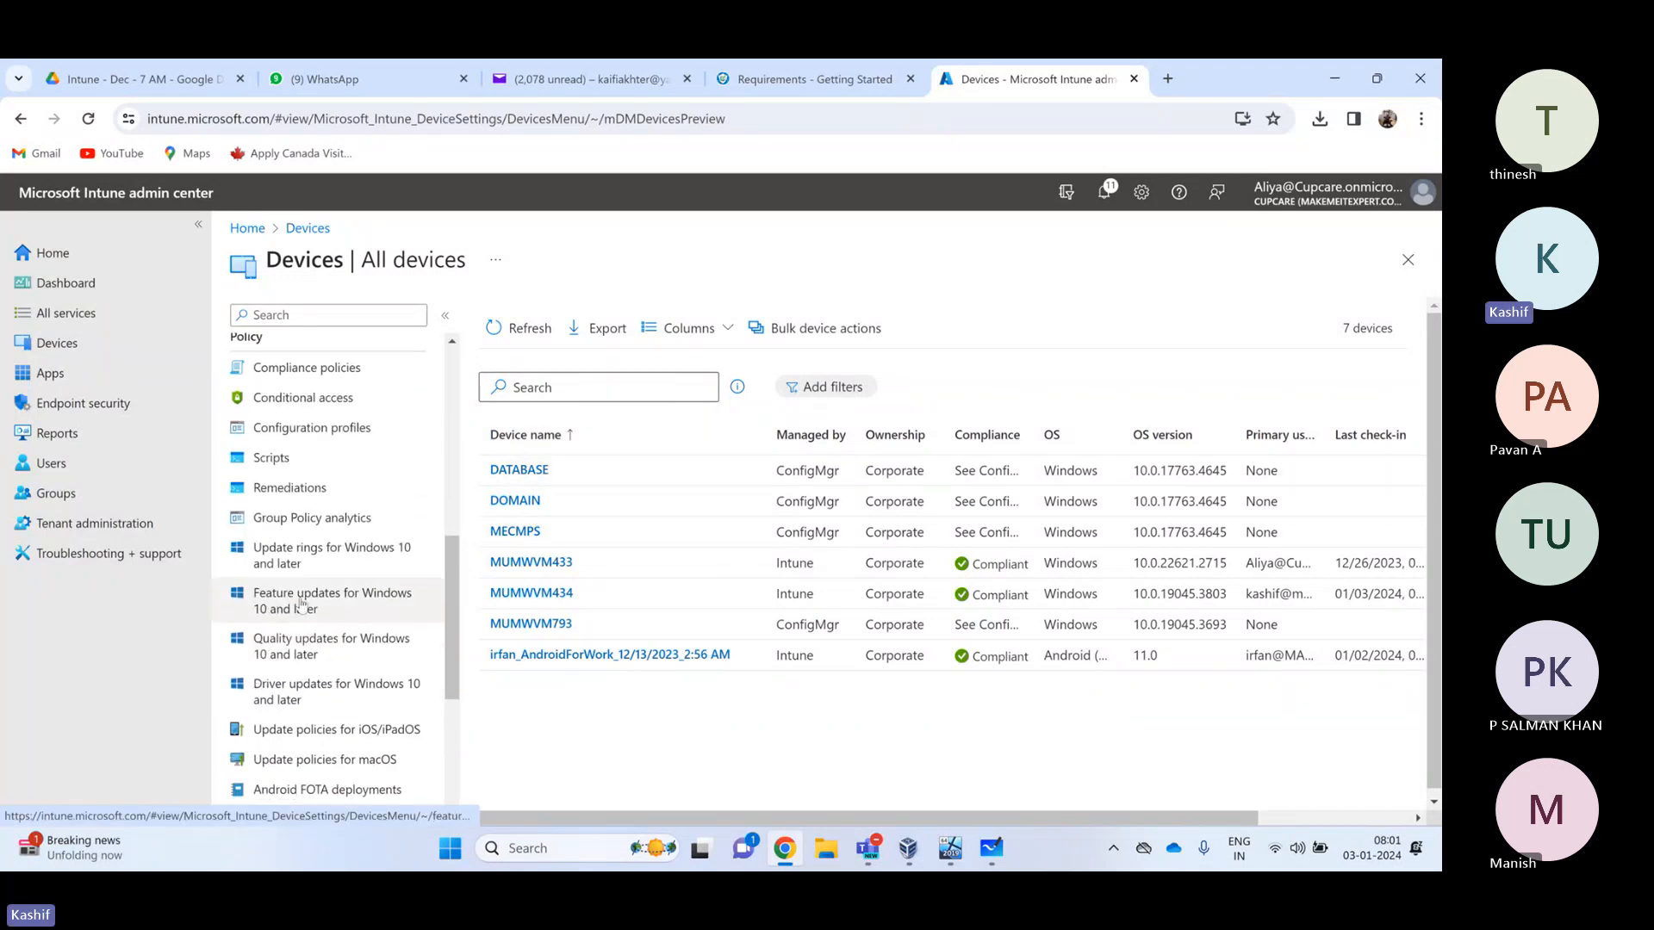
{"action": "scroll", "coordinate": [296, 489], "scroll_direction": "down", "scroll_amount": 4}
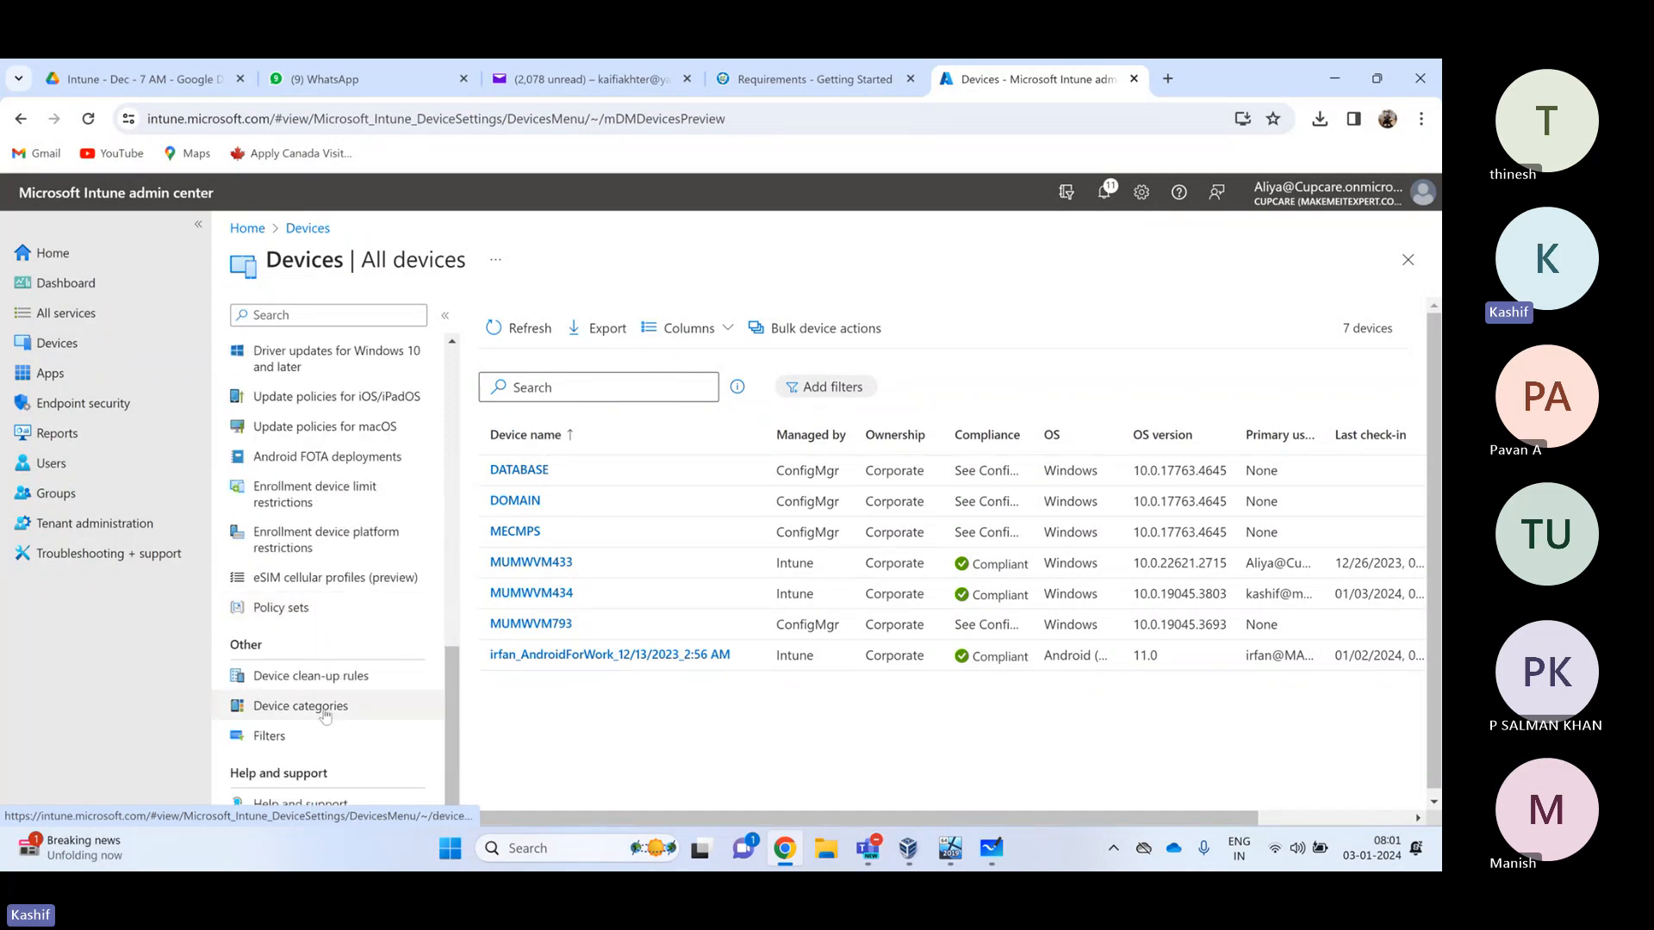
{"action": "left_click", "coordinate": [344, 680]}
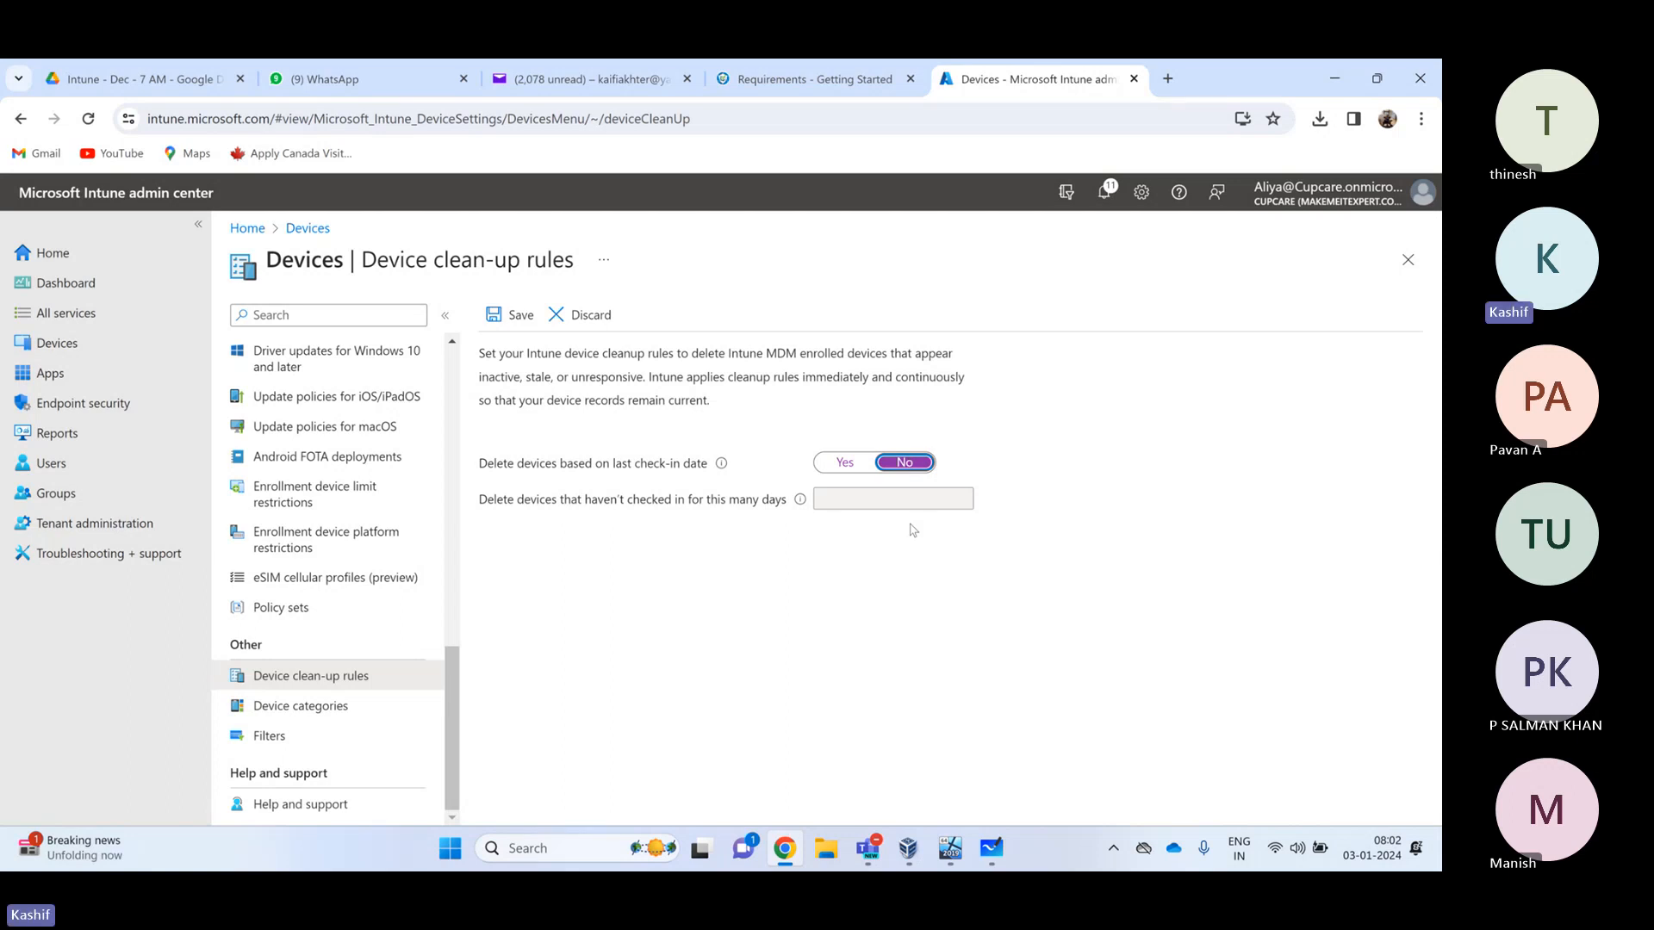
Search the web for md102 in a new browser tab and open the Exam MD-102: Endpoint Administrator page on Microsoft Learn
{"action": "left_click", "coordinate": [1171, 79]}
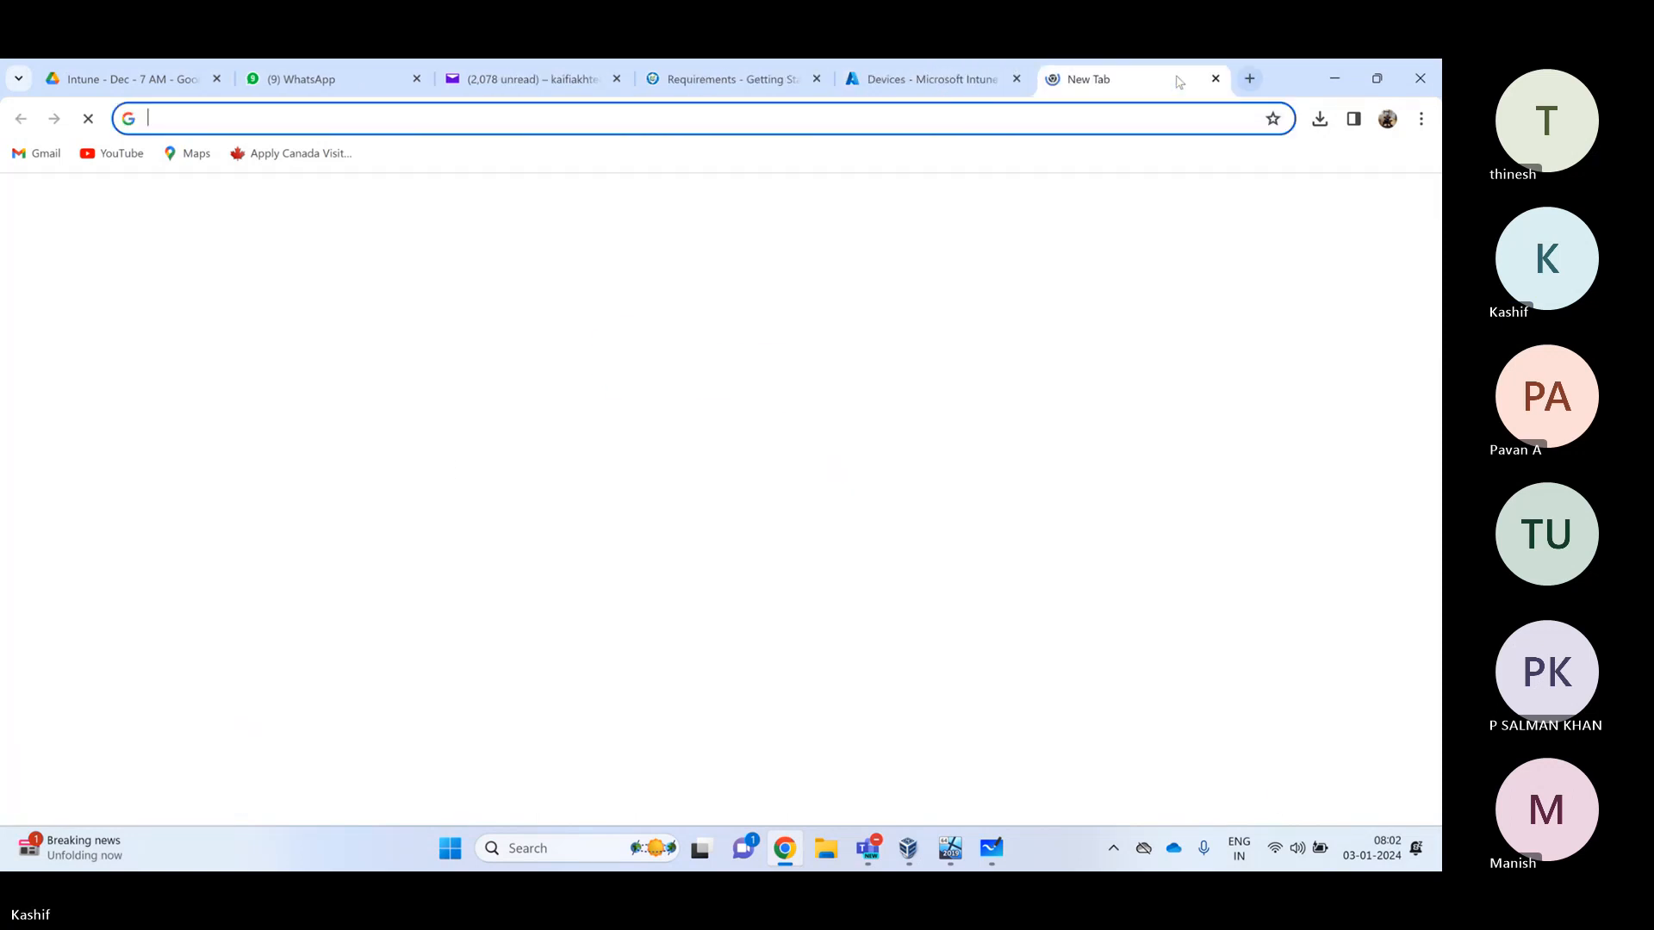
{"action": "type", "text": "md1"}
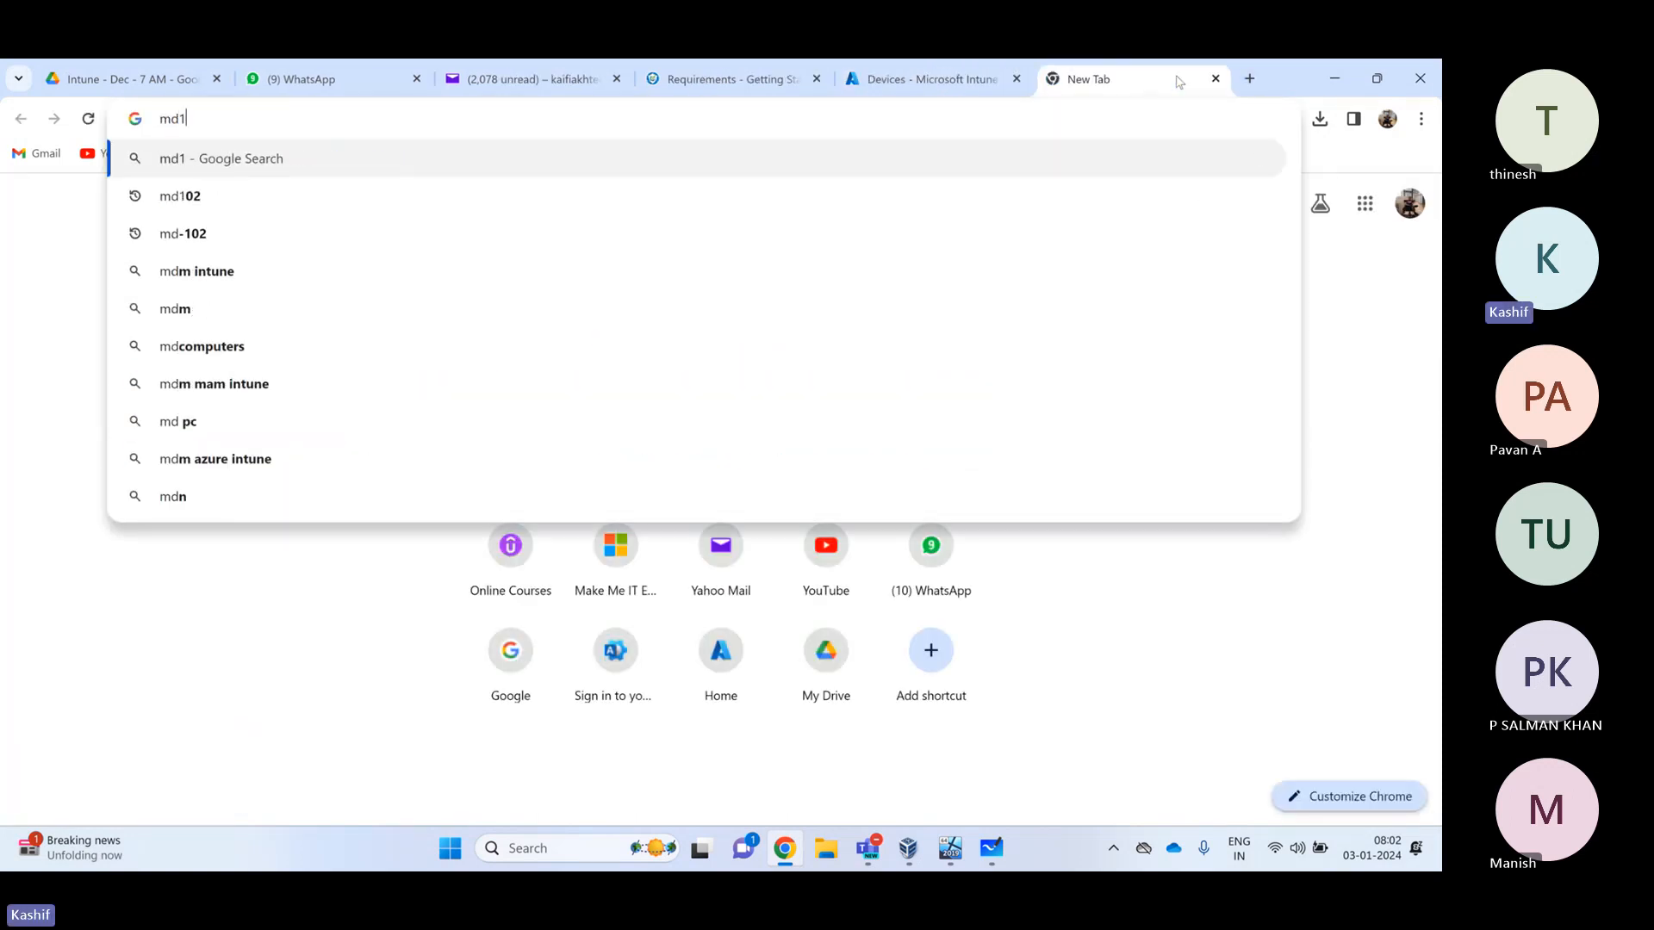
{"action": "type", "text": "02"}
{"action": "key", "text": "Return"}
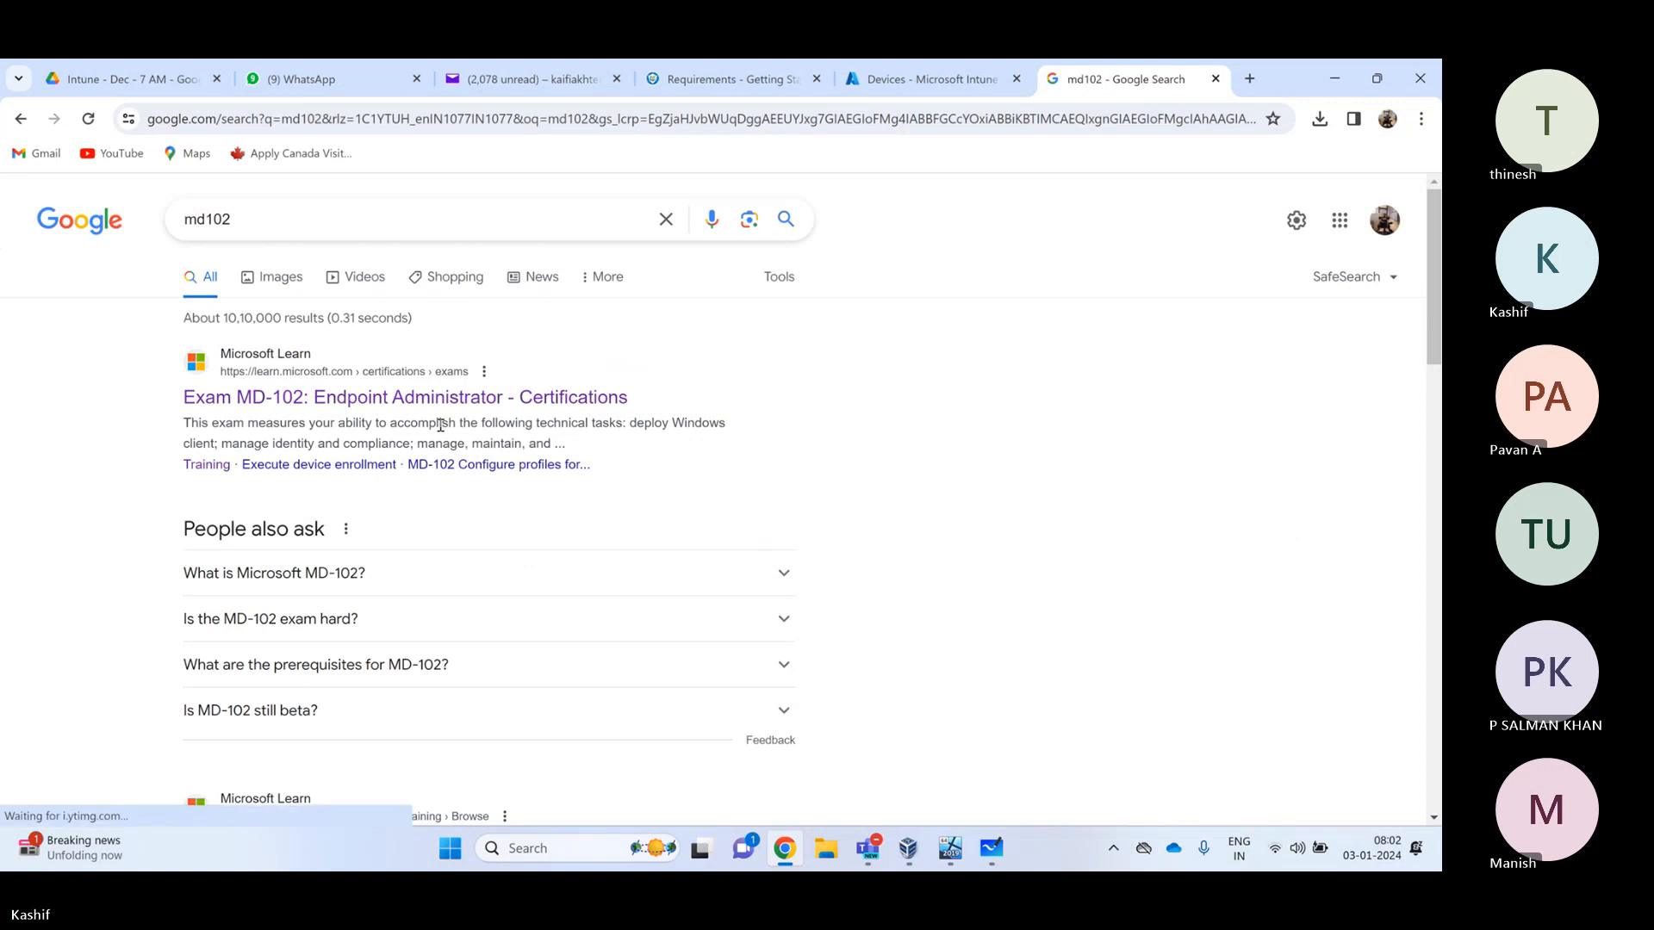
{"action": "left_click", "coordinate": [422, 398]}
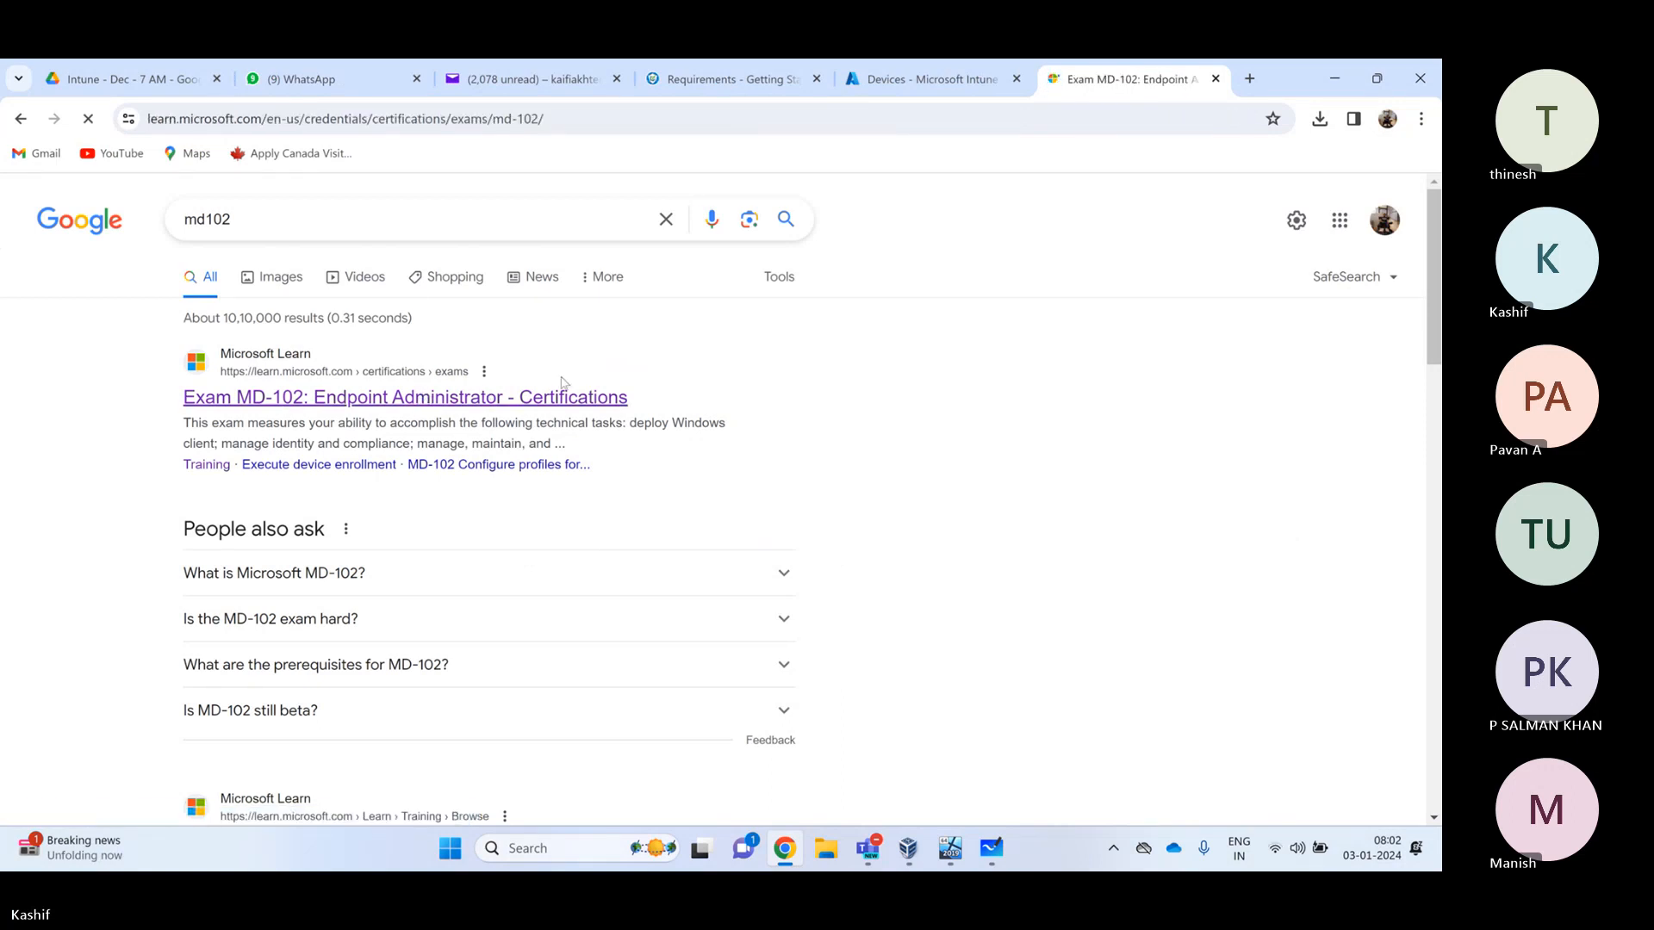
Set the country for the MD-102 exam price to India and highlight the price with its note
{"action": "scroll", "coordinate": [720, 498], "scroll_direction": "down", "scroll_amount": 7}
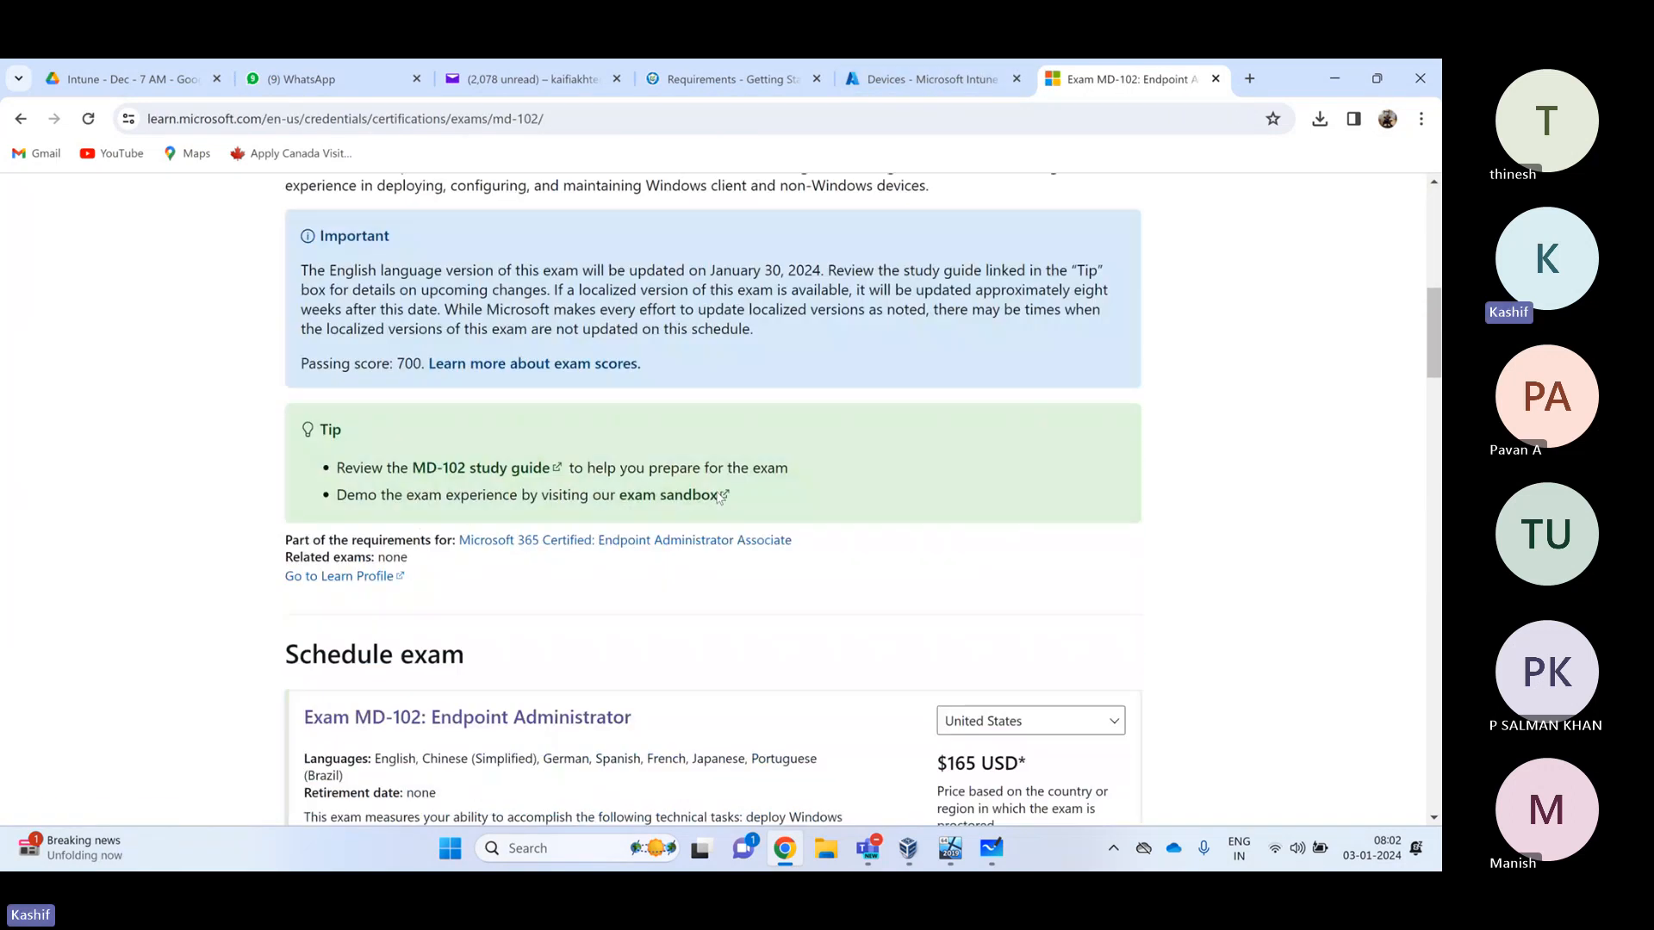
{"action": "scroll", "coordinate": [720, 498], "scroll_direction": "down", "scroll_amount": 5}
{"action": "left_click", "coordinate": [1005, 315]}
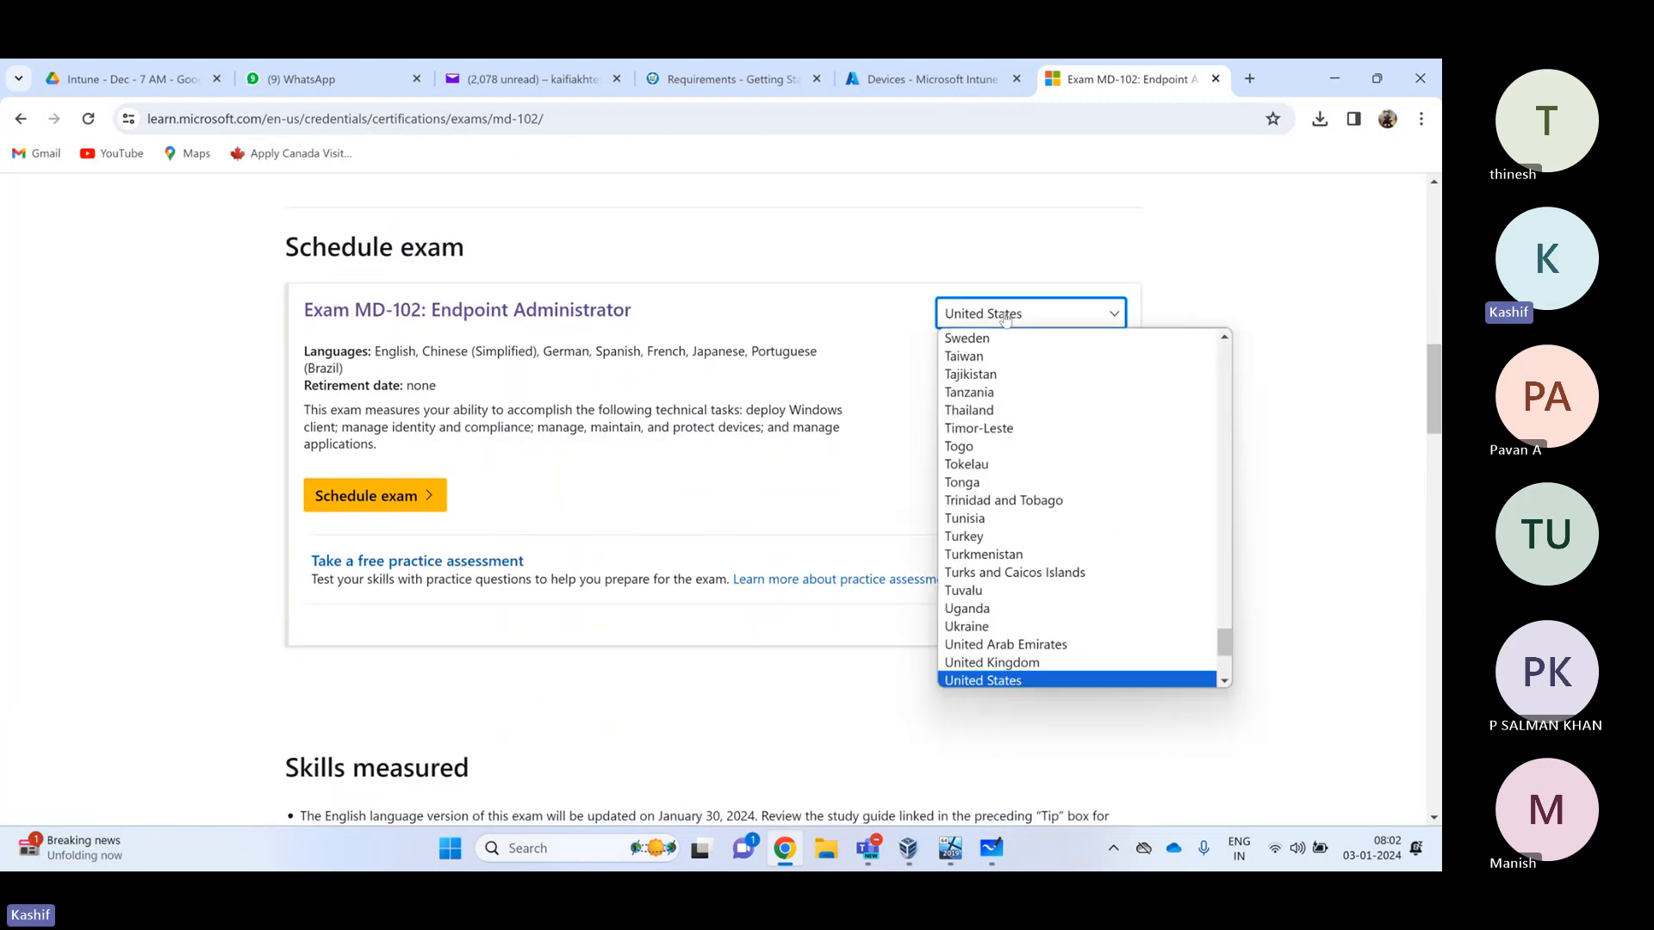
{"action": "type", "text": "ind"}
{"action": "key", "text": "Return"}
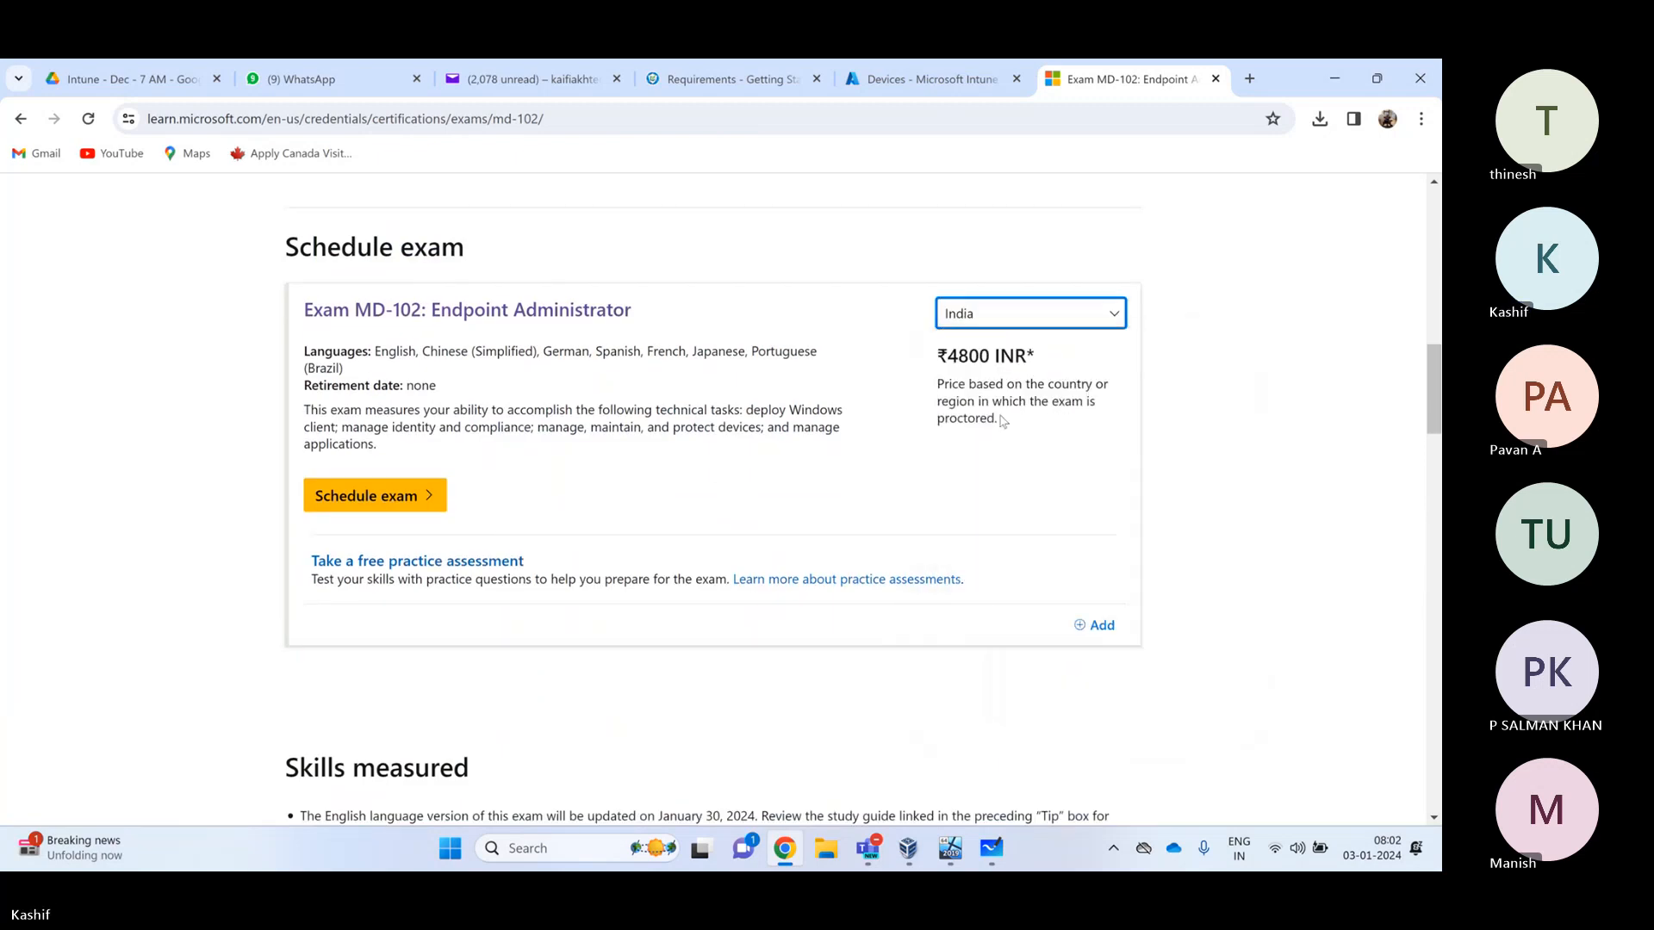
{"action": "left_click_drag", "start_coordinate": [949, 356], "coordinate": [1032, 351]}
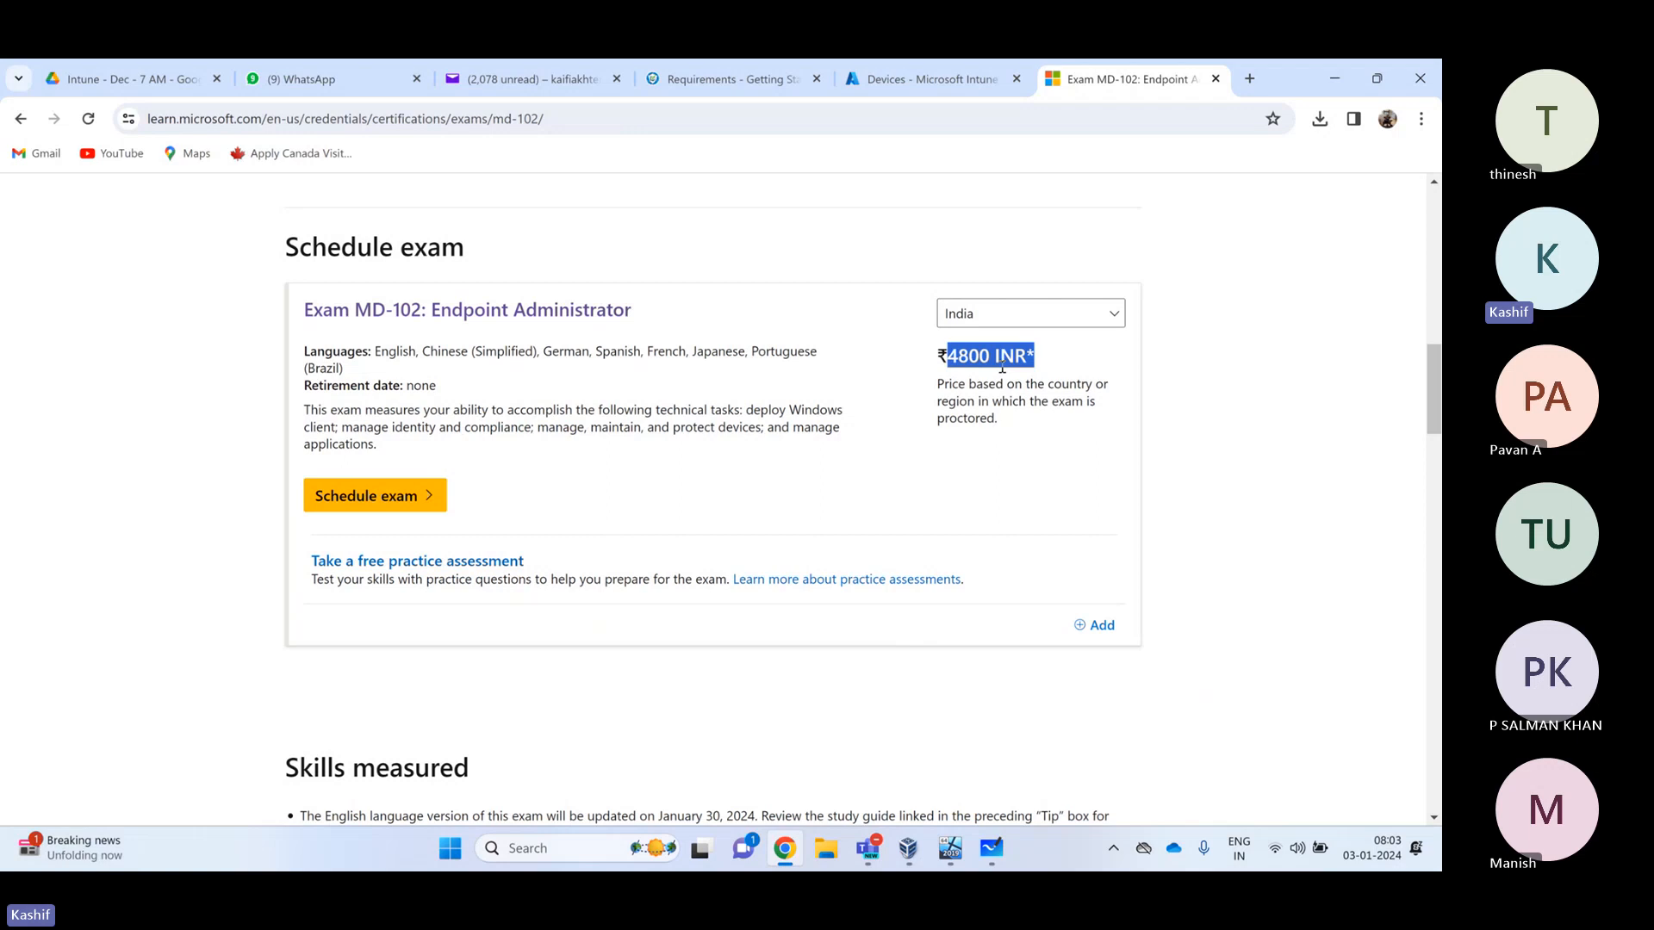
{"action": "left_click_drag", "start_coordinate": [947, 356], "coordinate": [913, 340]}
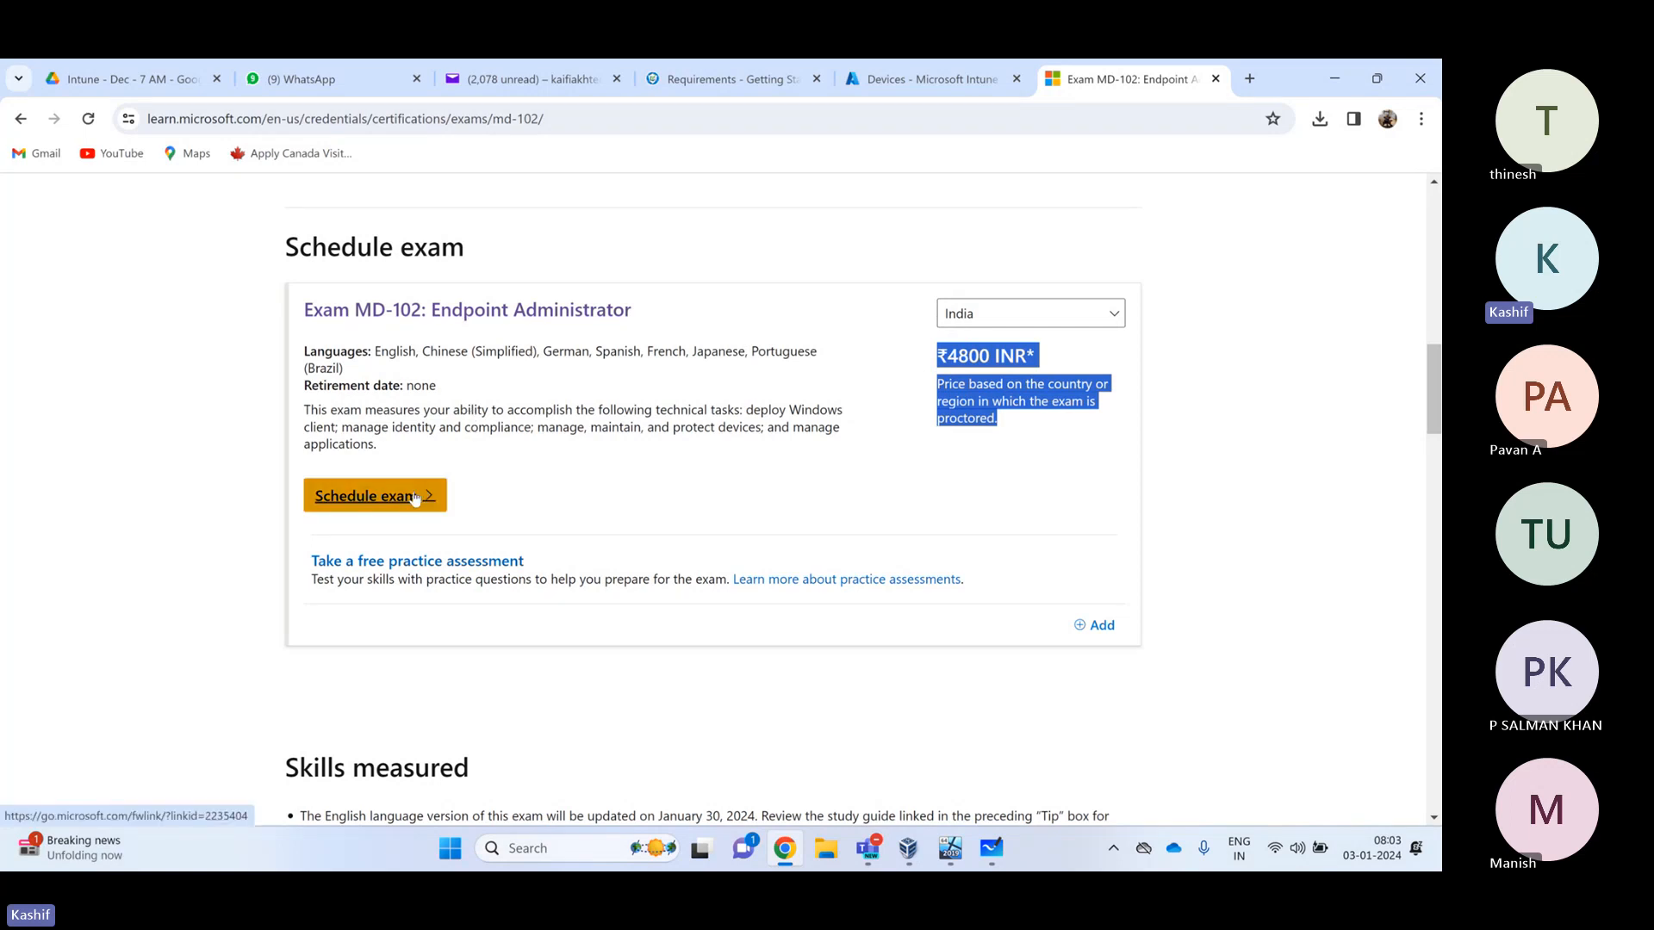
Highlight the technologies from Microsoft Intune to Microsoft Entra ID in the candidate's list of responsibilities
{"action": "scroll", "coordinate": [414, 498], "scroll_direction": "up", "scroll_amount": 9}
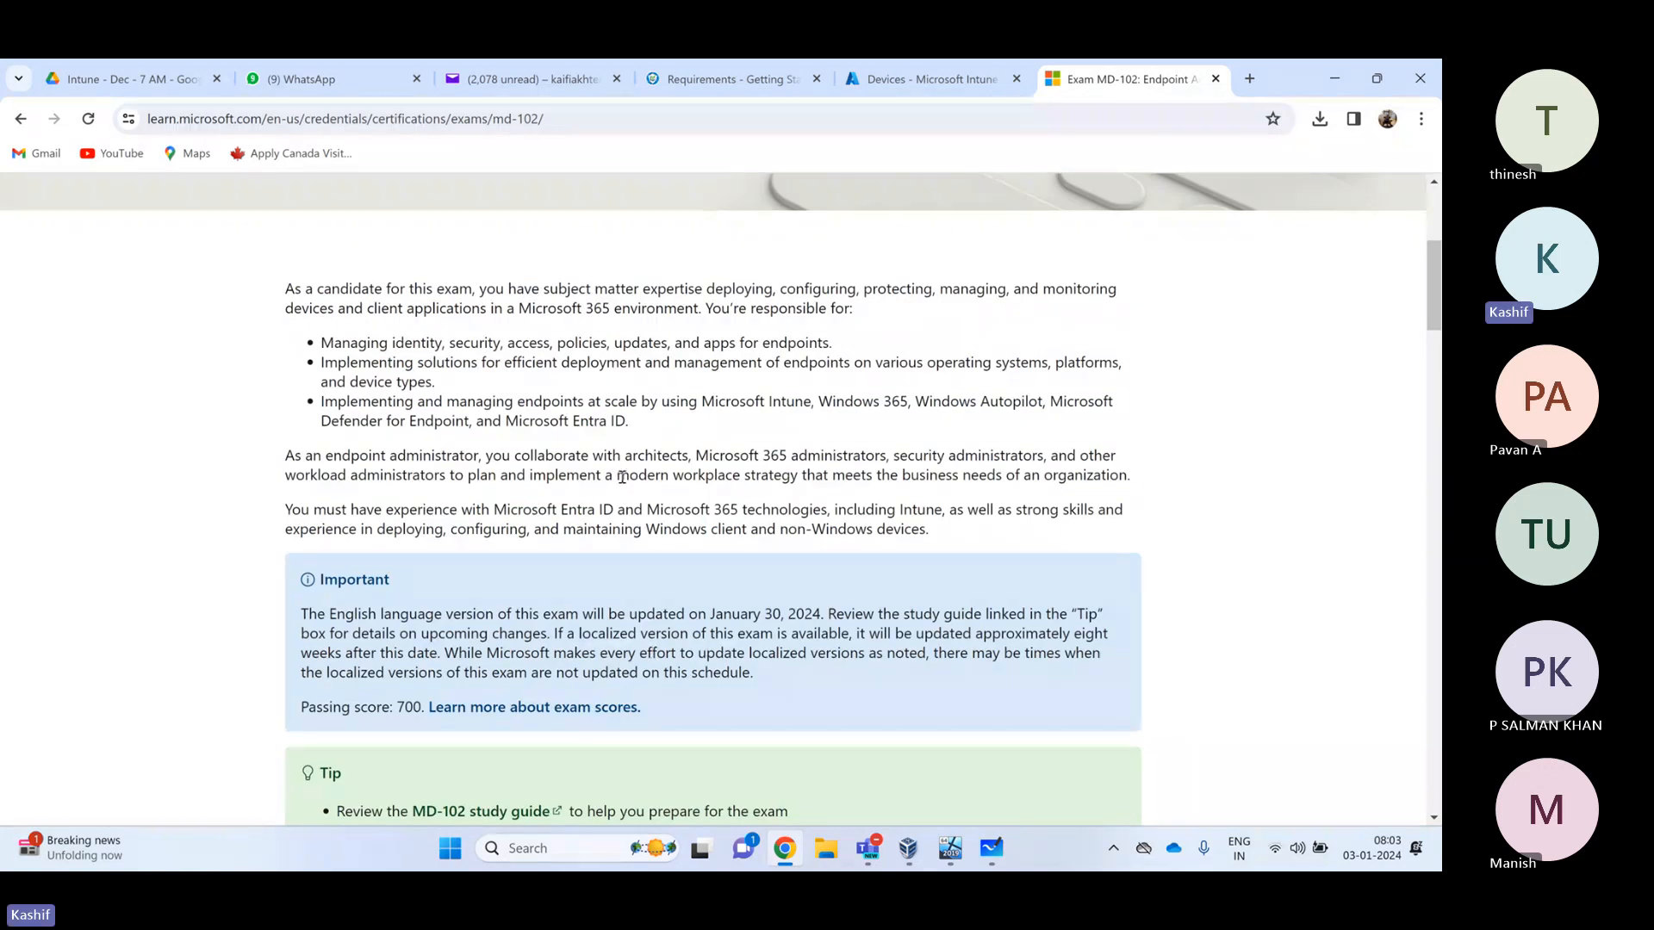
{"action": "mouse_move", "coordinate": [698, 401]}
{"action": "left_mouse_down"}
{"action": "mouse_move", "coordinate": [1041, 401]}
{"action": "mouse_move", "coordinate": [448, 403]}
{"action": "mouse_move", "coordinate": [387, 421]}
{"action": "mouse_move", "coordinate": [636, 423]}
{"action": "mouse_move", "coordinate": [701, 401]}
{"action": "left_mouse_up"}
{"action": "left_click", "coordinate": [1056, 402]}
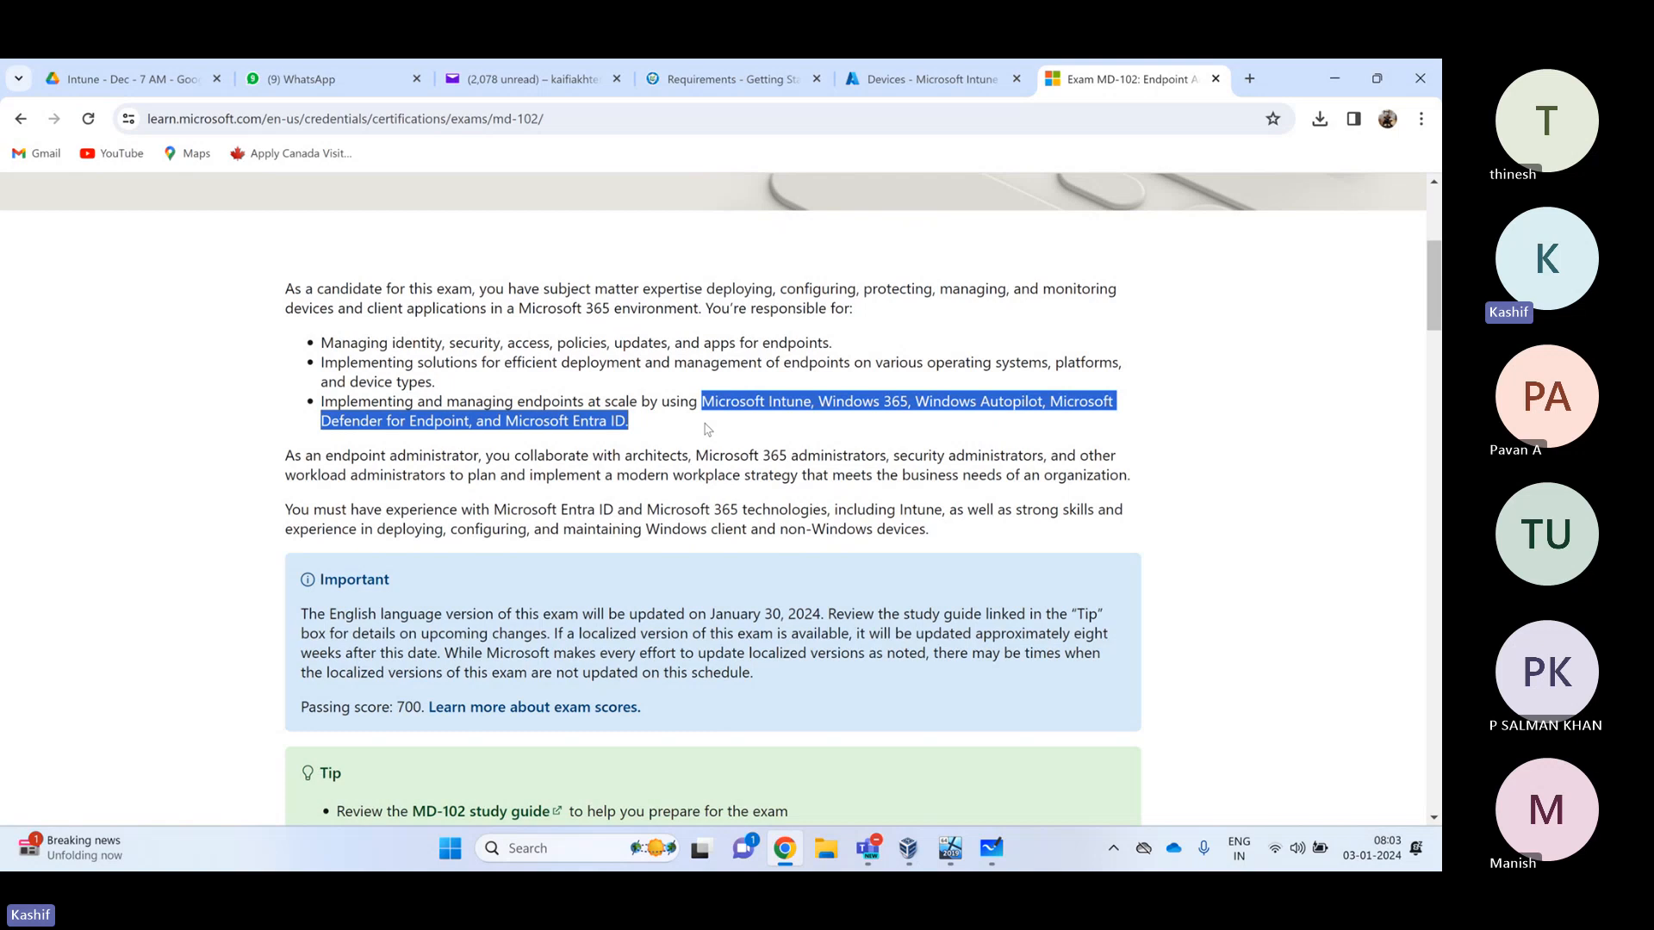
{"action": "left_click", "coordinate": [709, 426]}
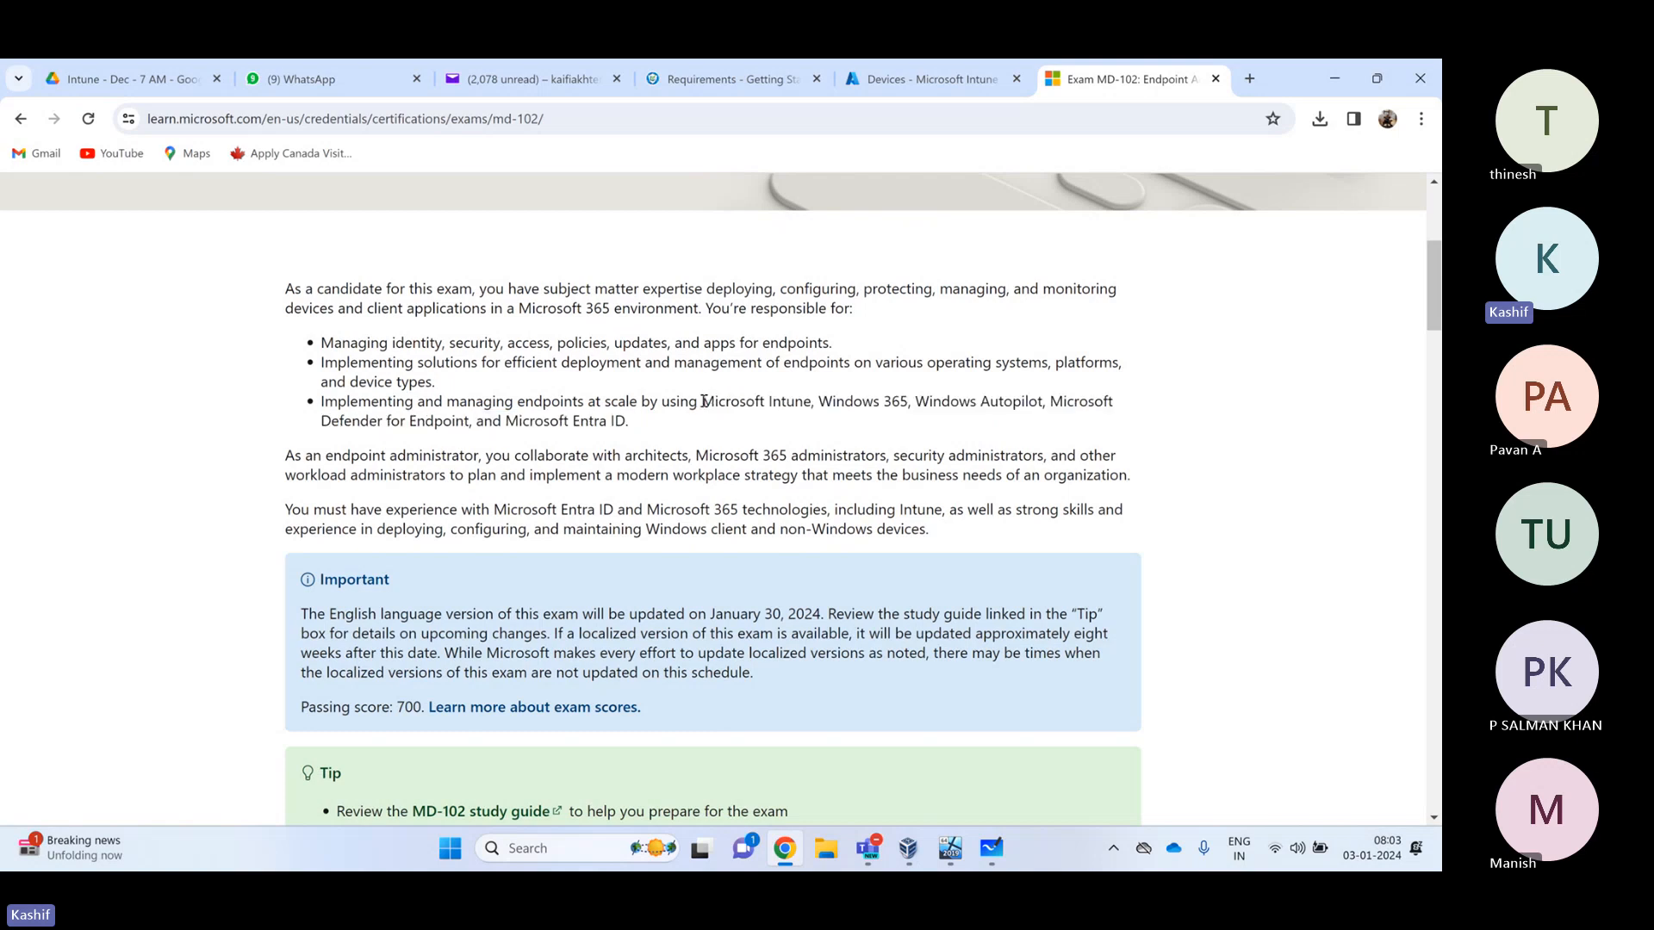
{"action": "left_click_drag", "start_coordinate": [702, 398], "coordinate": [708, 430]}
Highlight the exam title in the Schedule exam section and look over the MD-102 learning paths below it
{"action": "scroll", "coordinate": [708, 433], "scroll_direction": "down", "scroll_amount": 5}
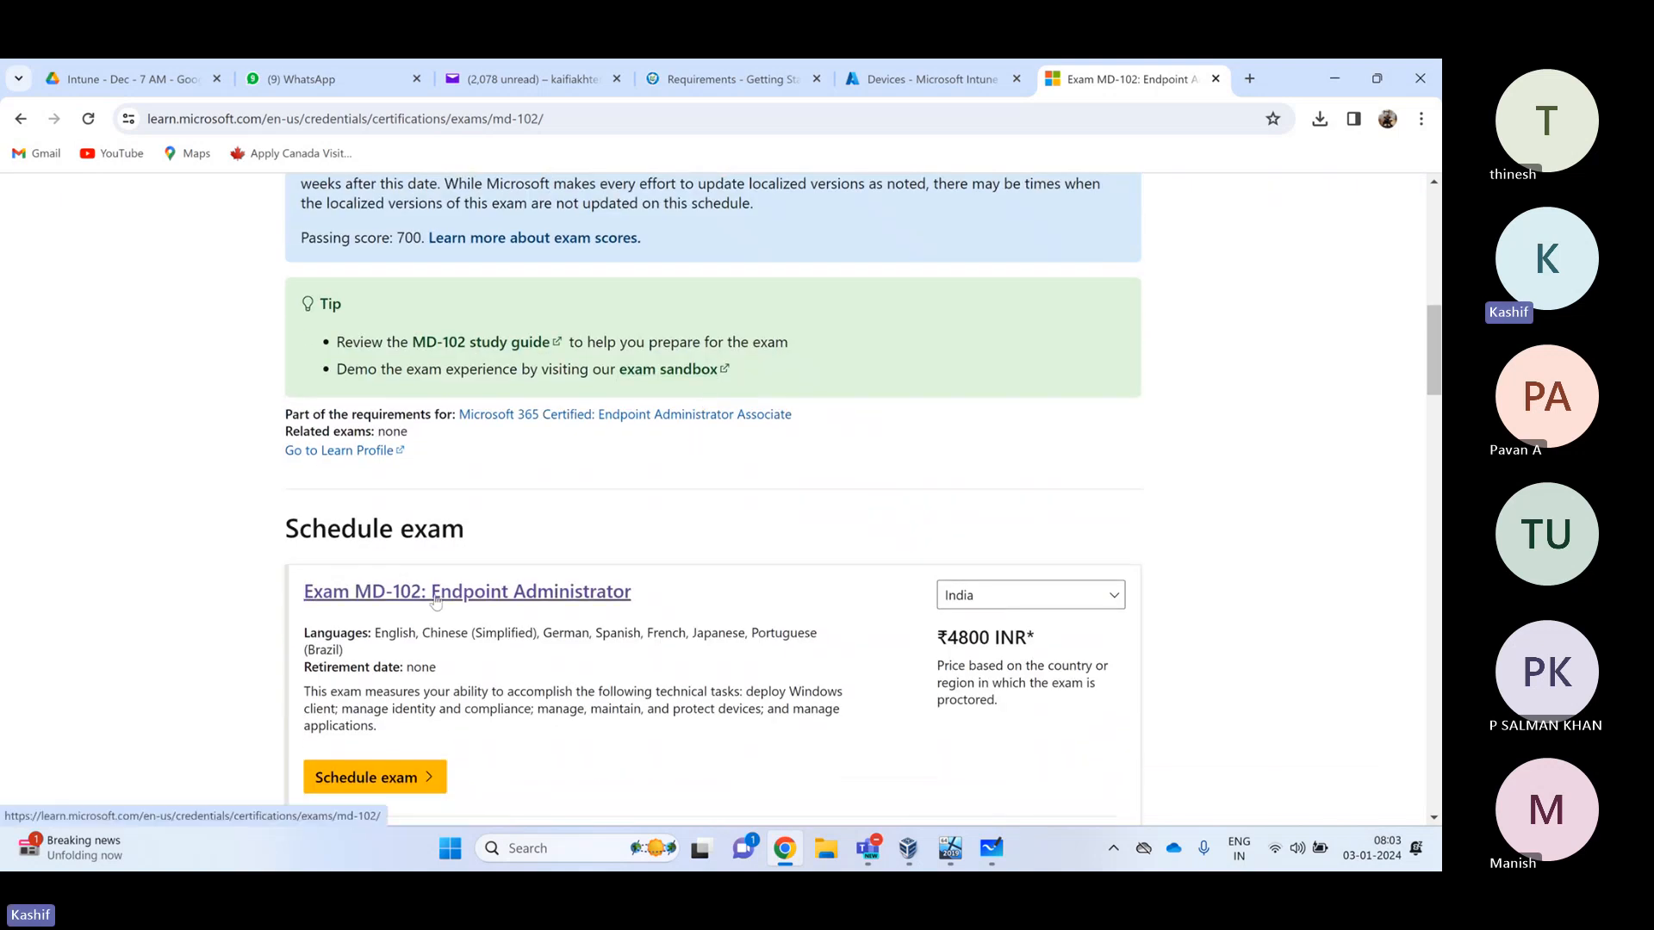
{"action": "left_click_drag", "start_coordinate": [660, 600], "coordinate": [303, 595]}
{"action": "scroll", "coordinate": [573, 631], "scroll_direction": "down", "scroll_amount": 14}
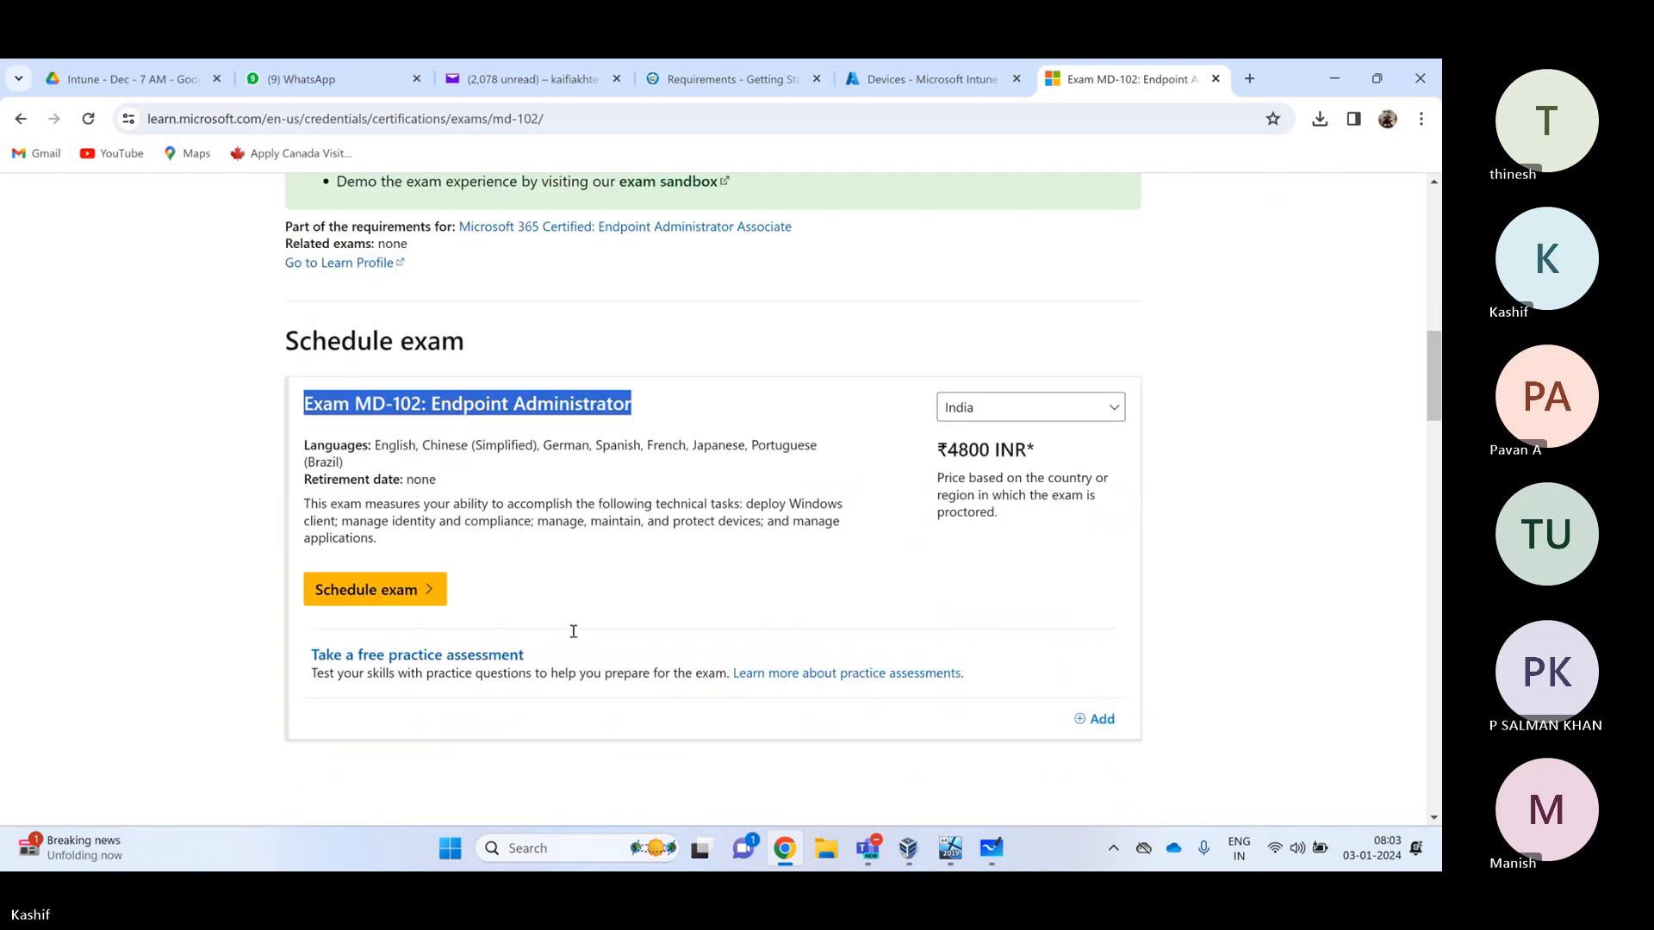
{"action": "scroll", "coordinate": [581, 640], "scroll_direction": "down", "scroll_amount": 5}
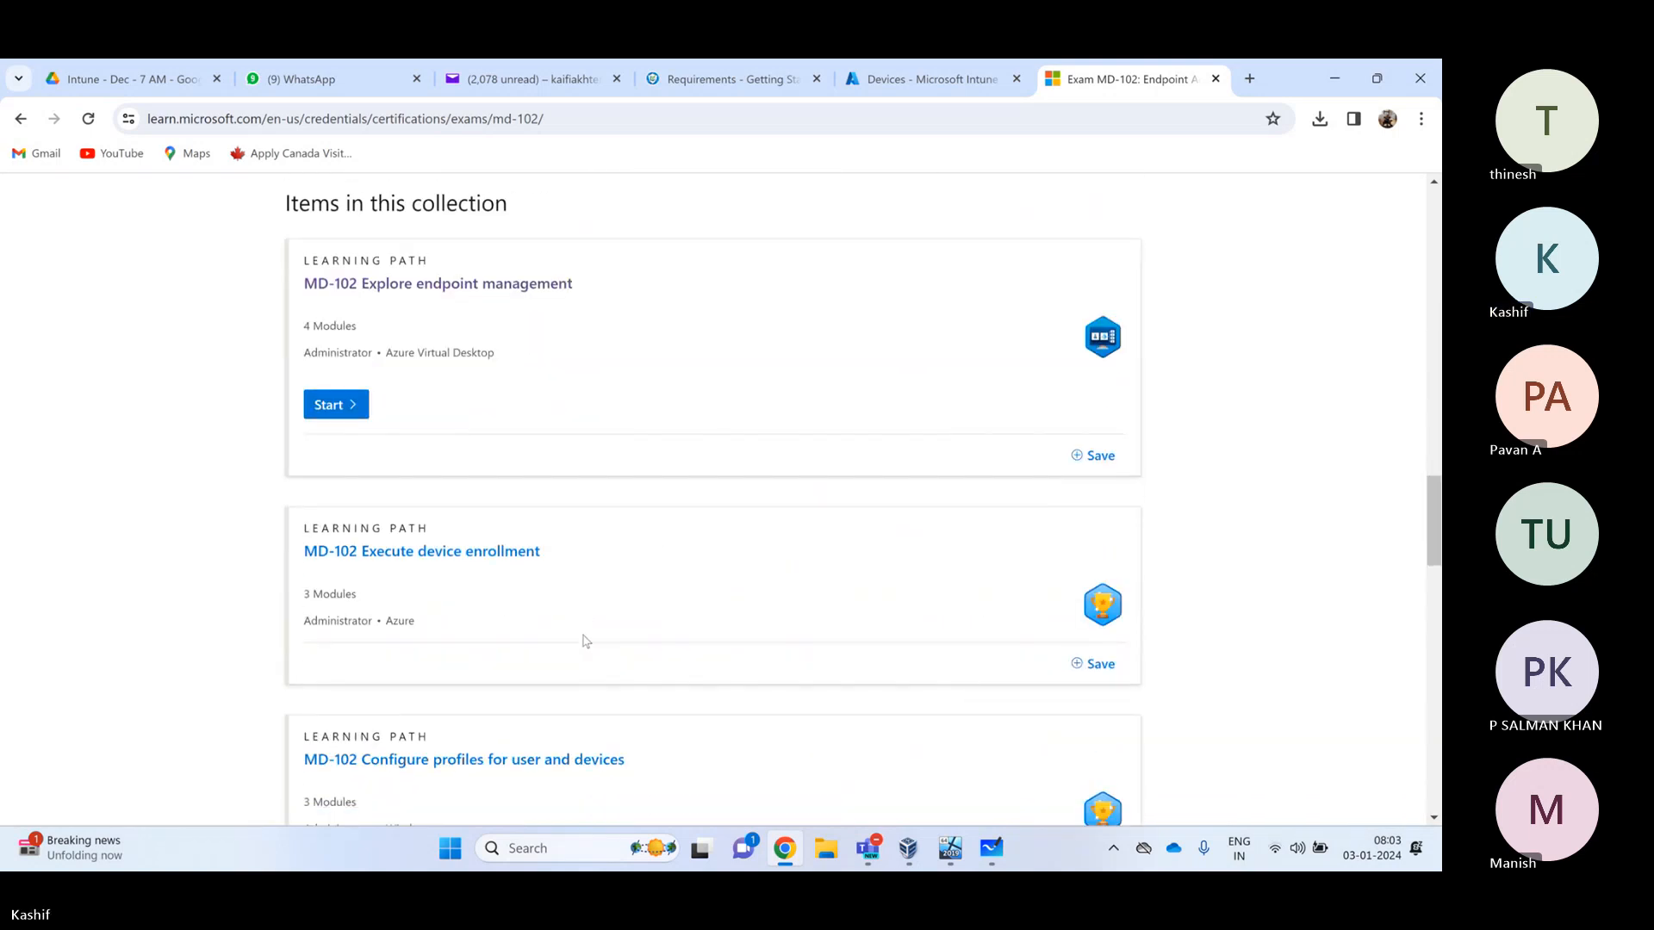
Go back to the Important note on the exam page and highlight the passing score
{"action": "scroll", "coordinate": [583, 638], "scroll_direction": "up", "scroll_amount": 18}
{"action": "scroll", "coordinate": [470, 589], "scroll_direction": "up", "scroll_amount": 4}
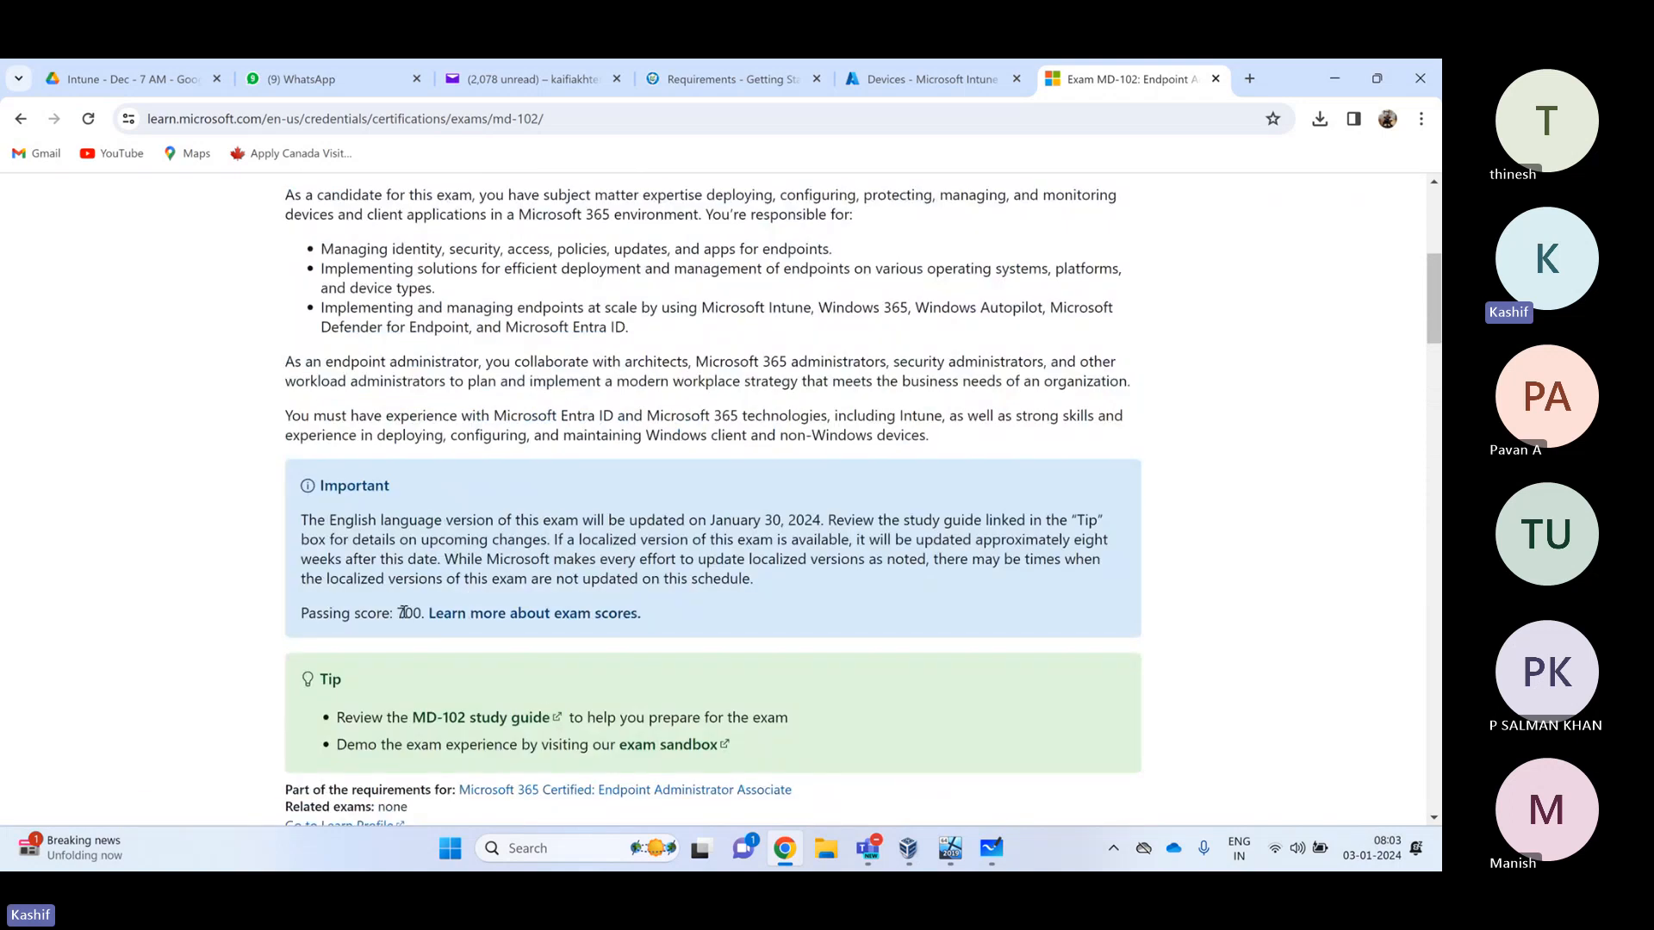
{"action": "left_click_drag", "start_coordinate": [397, 613], "coordinate": [423, 610]}
{"action": "left_click_drag", "start_coordinate": [300, 614], "coordinate": [421, 613]}
Review the exam page from its title through the candidate responsibilities to the Important and Tip notes
{"action": "scroll", "coordinate": [644, 563], "scroll_direction": "up", "scroll_amount": 5}
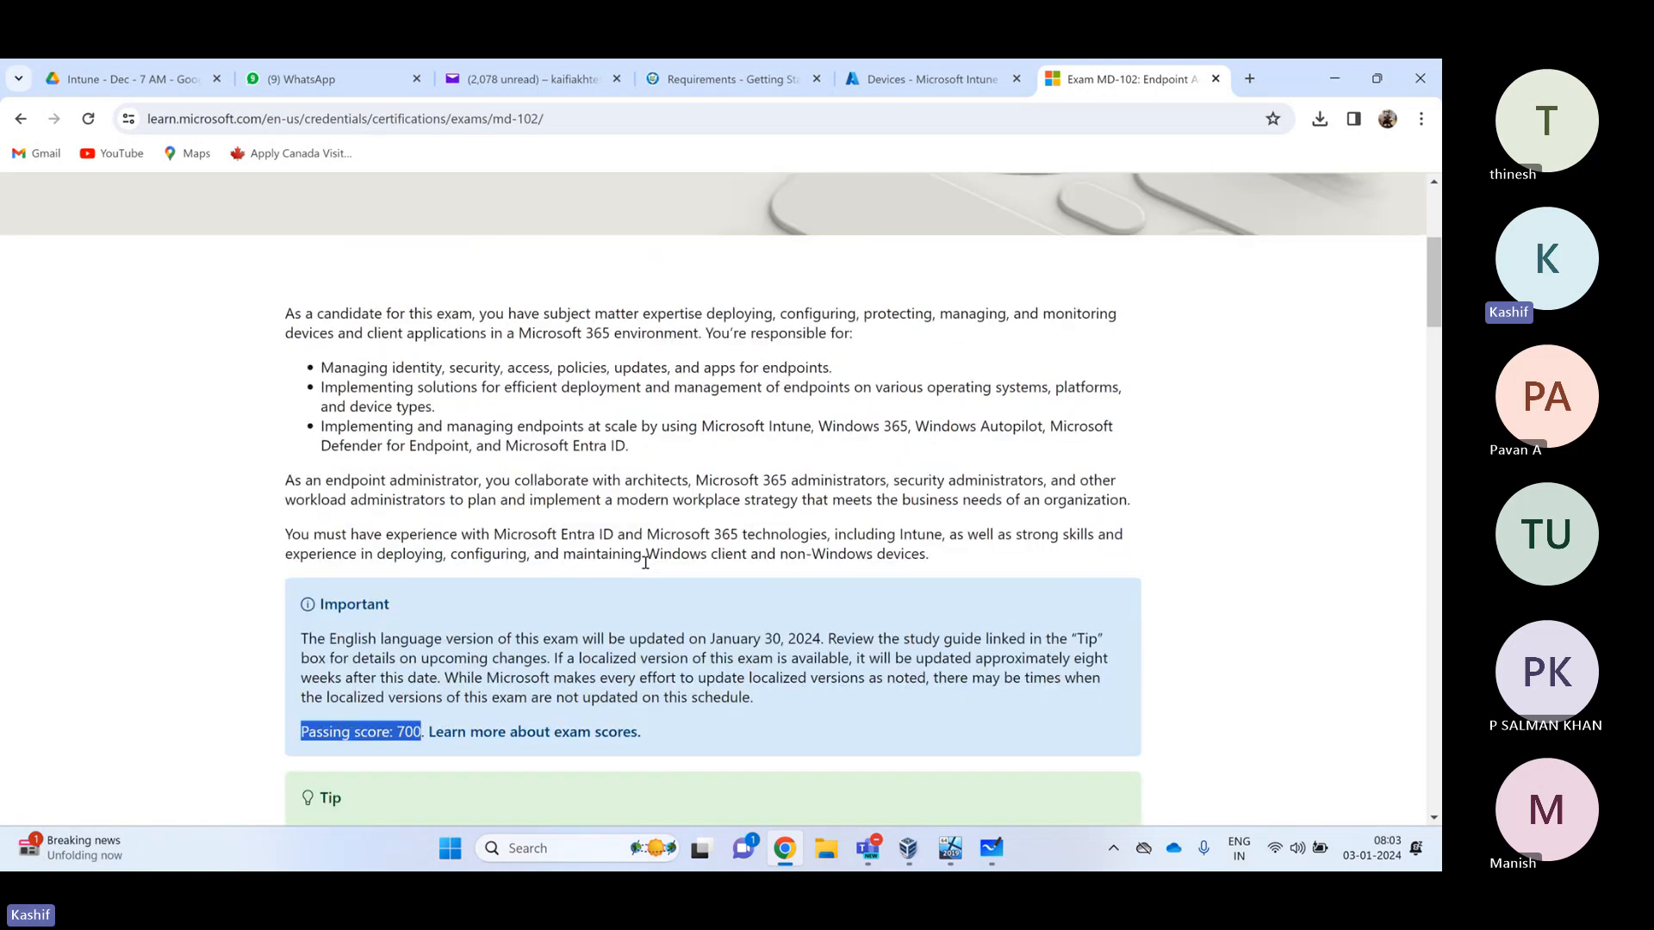
{"action": "scroll", "coordinate": [646, 570], "scroll_direction": "down", "scroll_amount": 3}
{"action": "scroll", "coordinate": [646, 570], "scroll_direction": "down", "scroll_amount": 1}
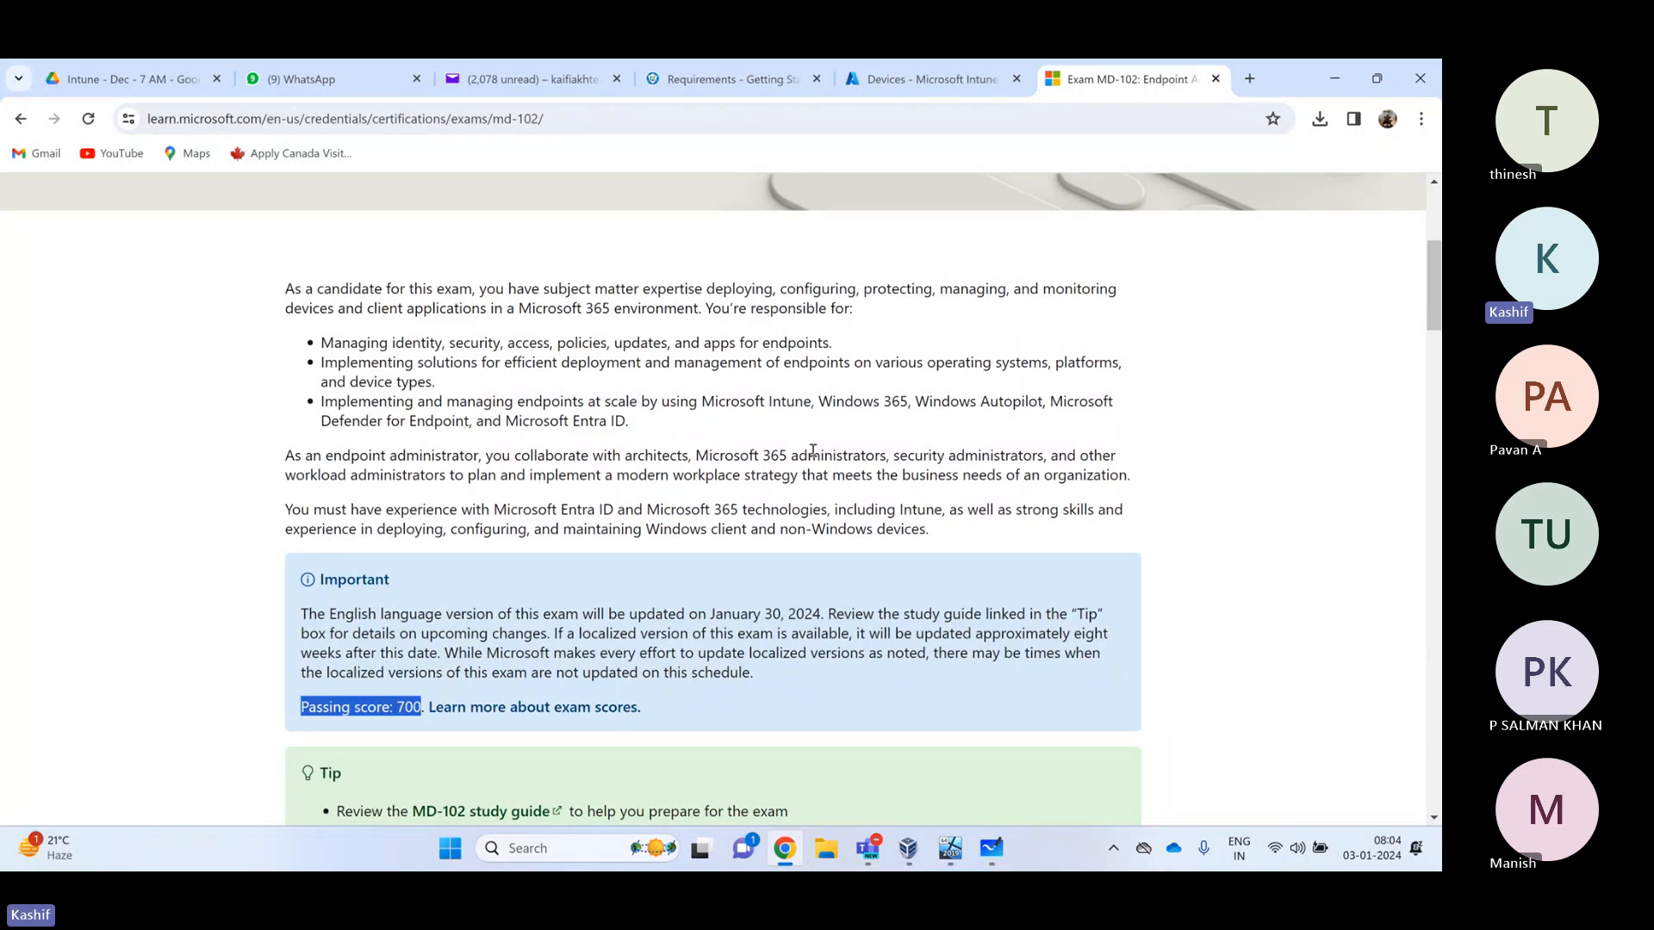
{"action": "scroll", "coordinate": [812, 450], "scroll_direction": "down", "scroll_amount": 1}
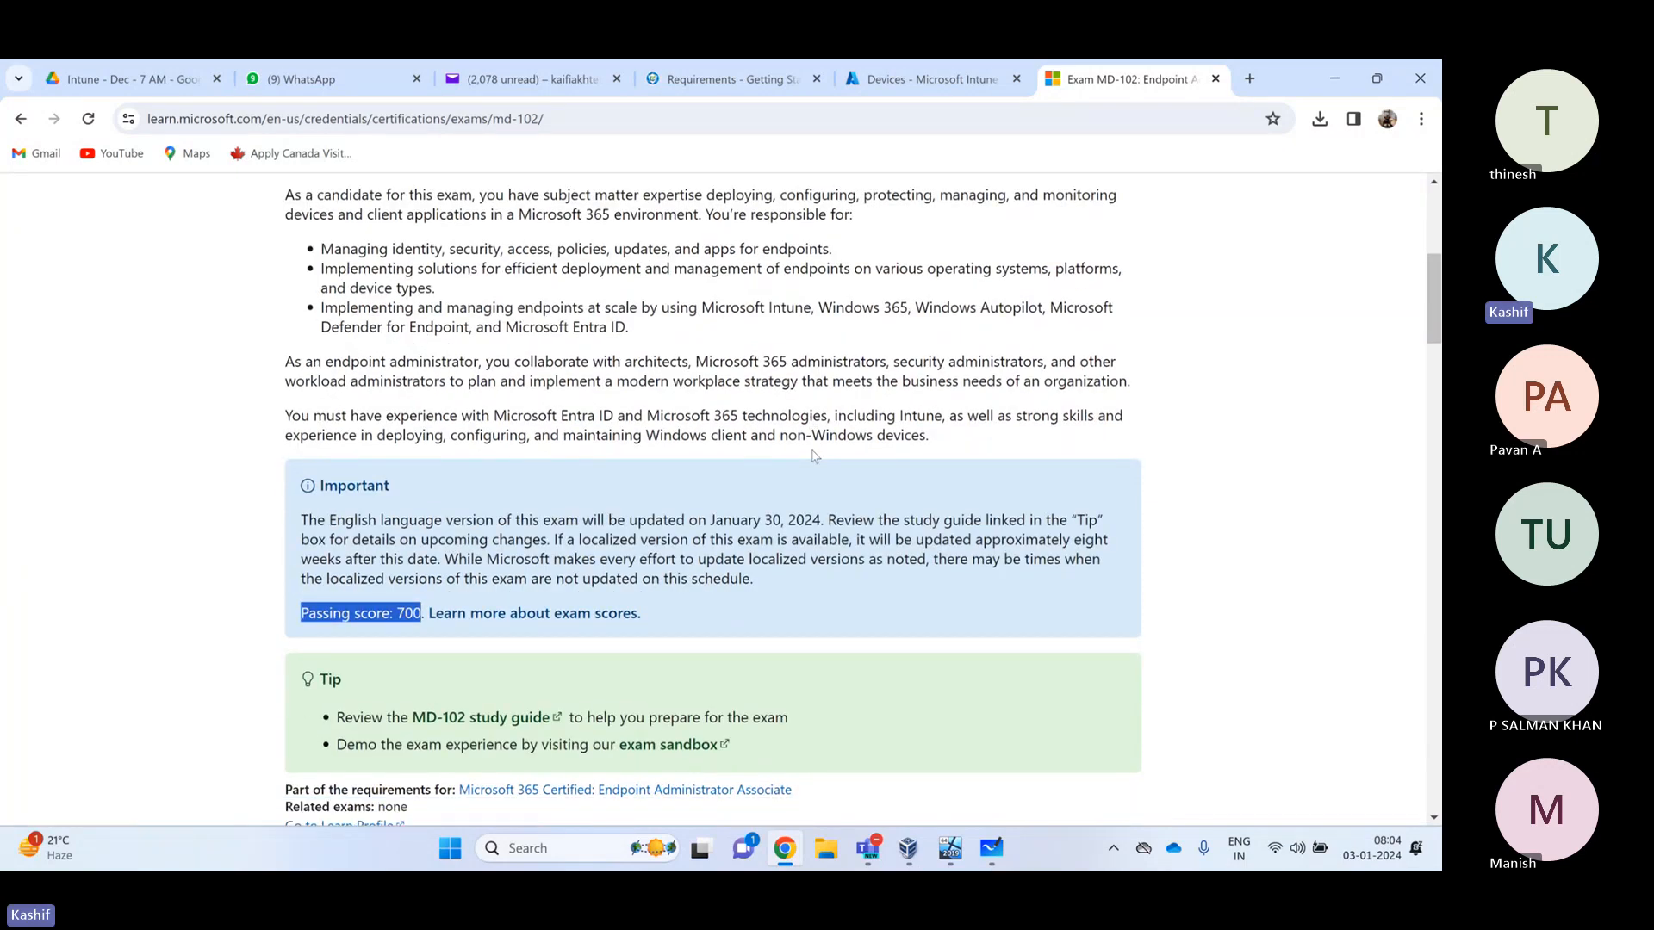
{"action": "scroll", "coordinate": [812, 454], "scroll_direction": "up", "scroll_amount": 3}
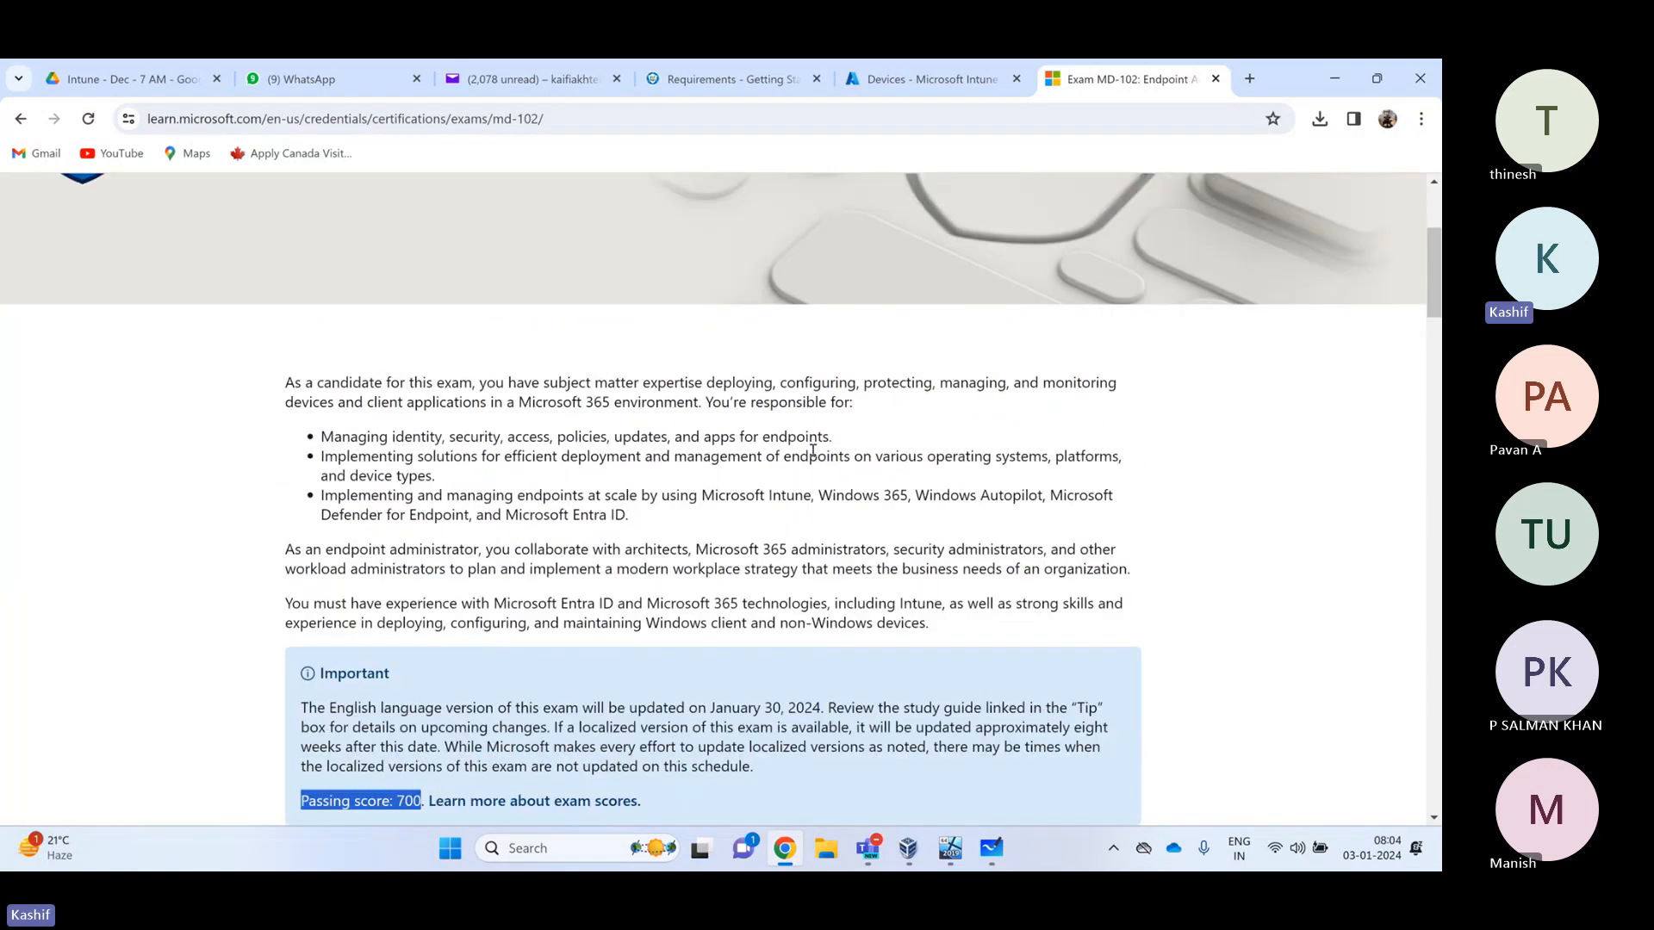
{"action": "scroll", "coordinate": [813, 451], "scroll_direction": "up", "scroll_amount": 2}
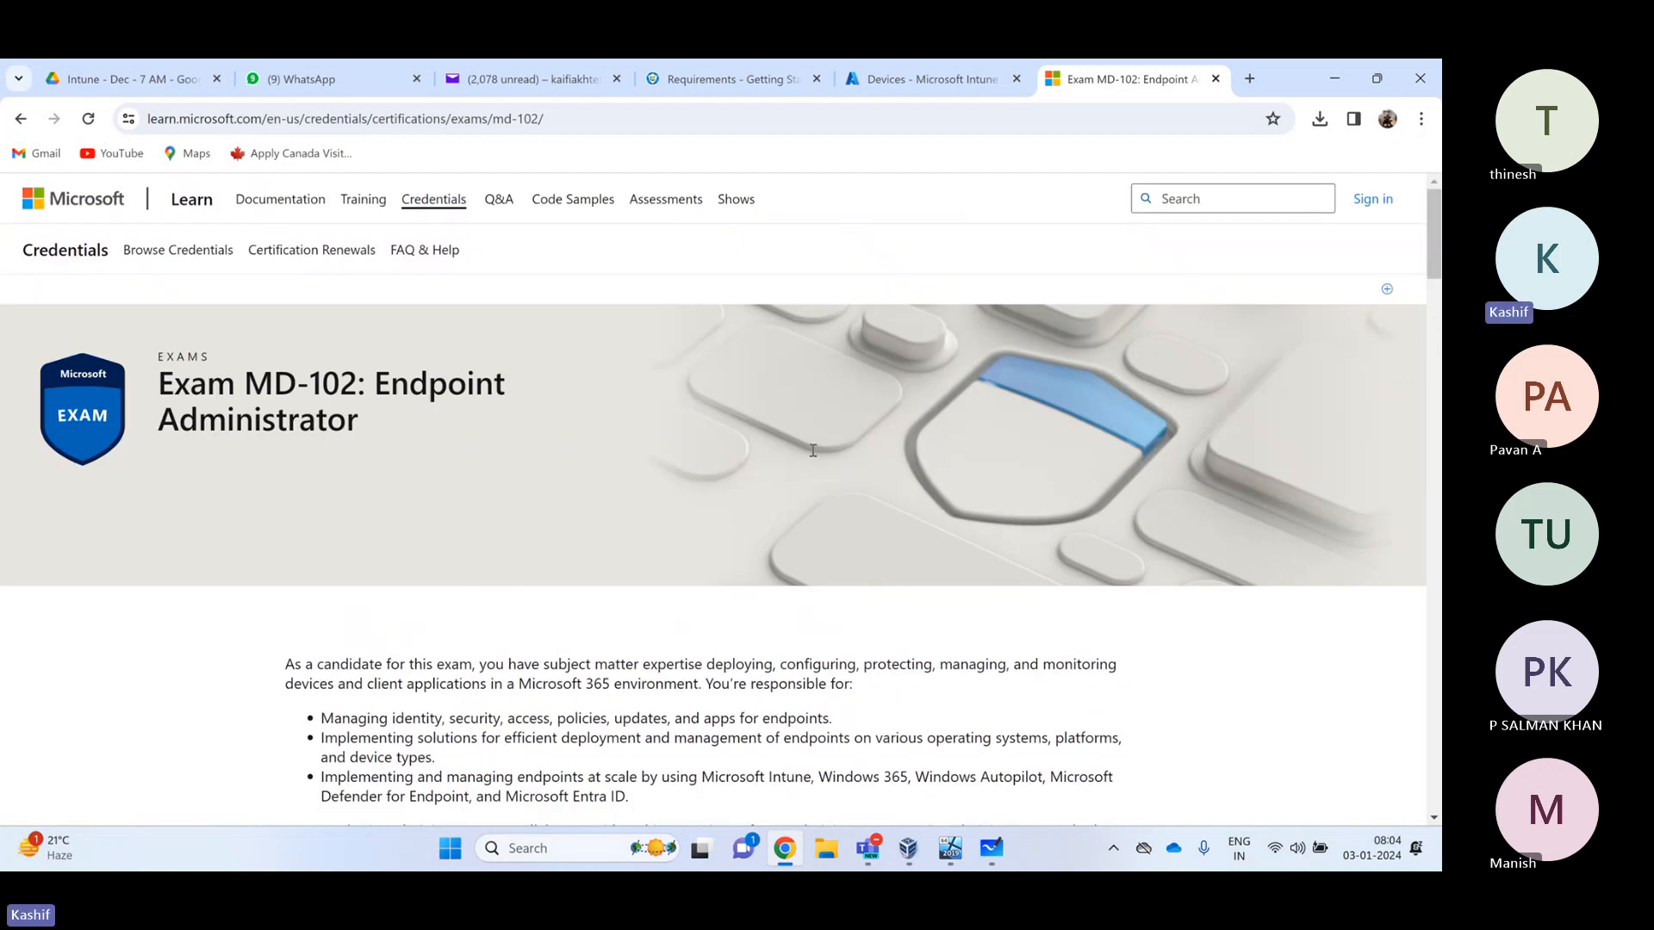
{"action": "scroll", "coordinate": [812, 450], "scroll_direction": "down", "scroll_amount": 4}
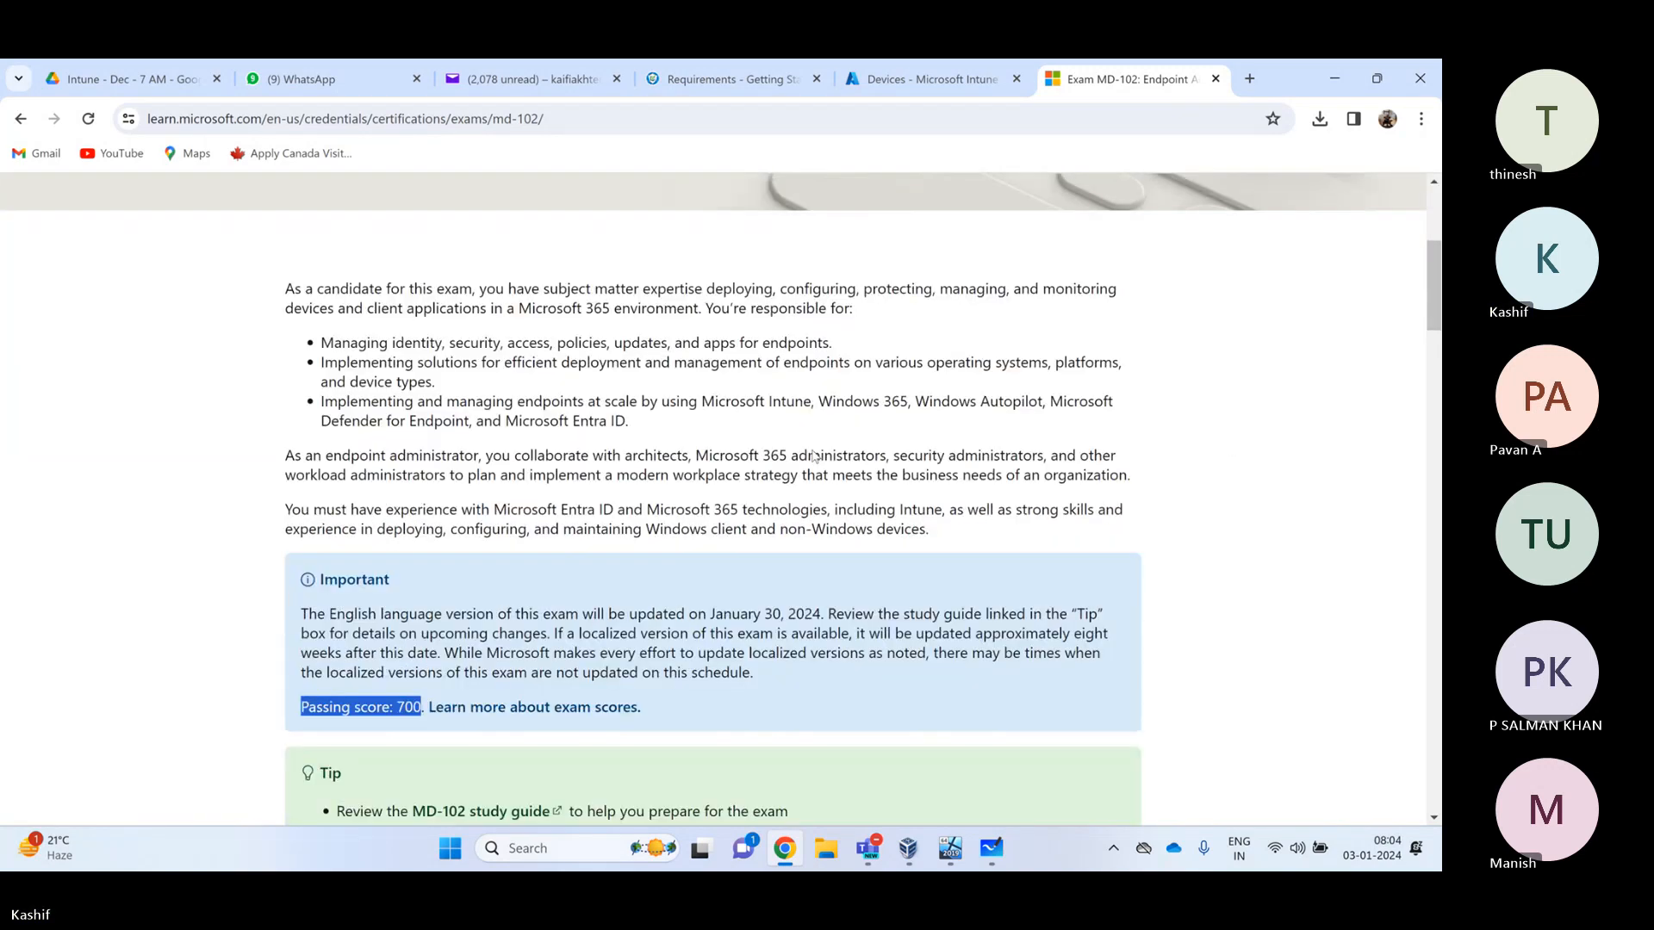
Look through the MD-102 exam page from the Important and Tip notes down to Skills measured and the learning paths, returning to the candidate description
{"action": "scroll", "coordinate": [813, 454], "scroll_direction": "down", "scroll_amount": 3}
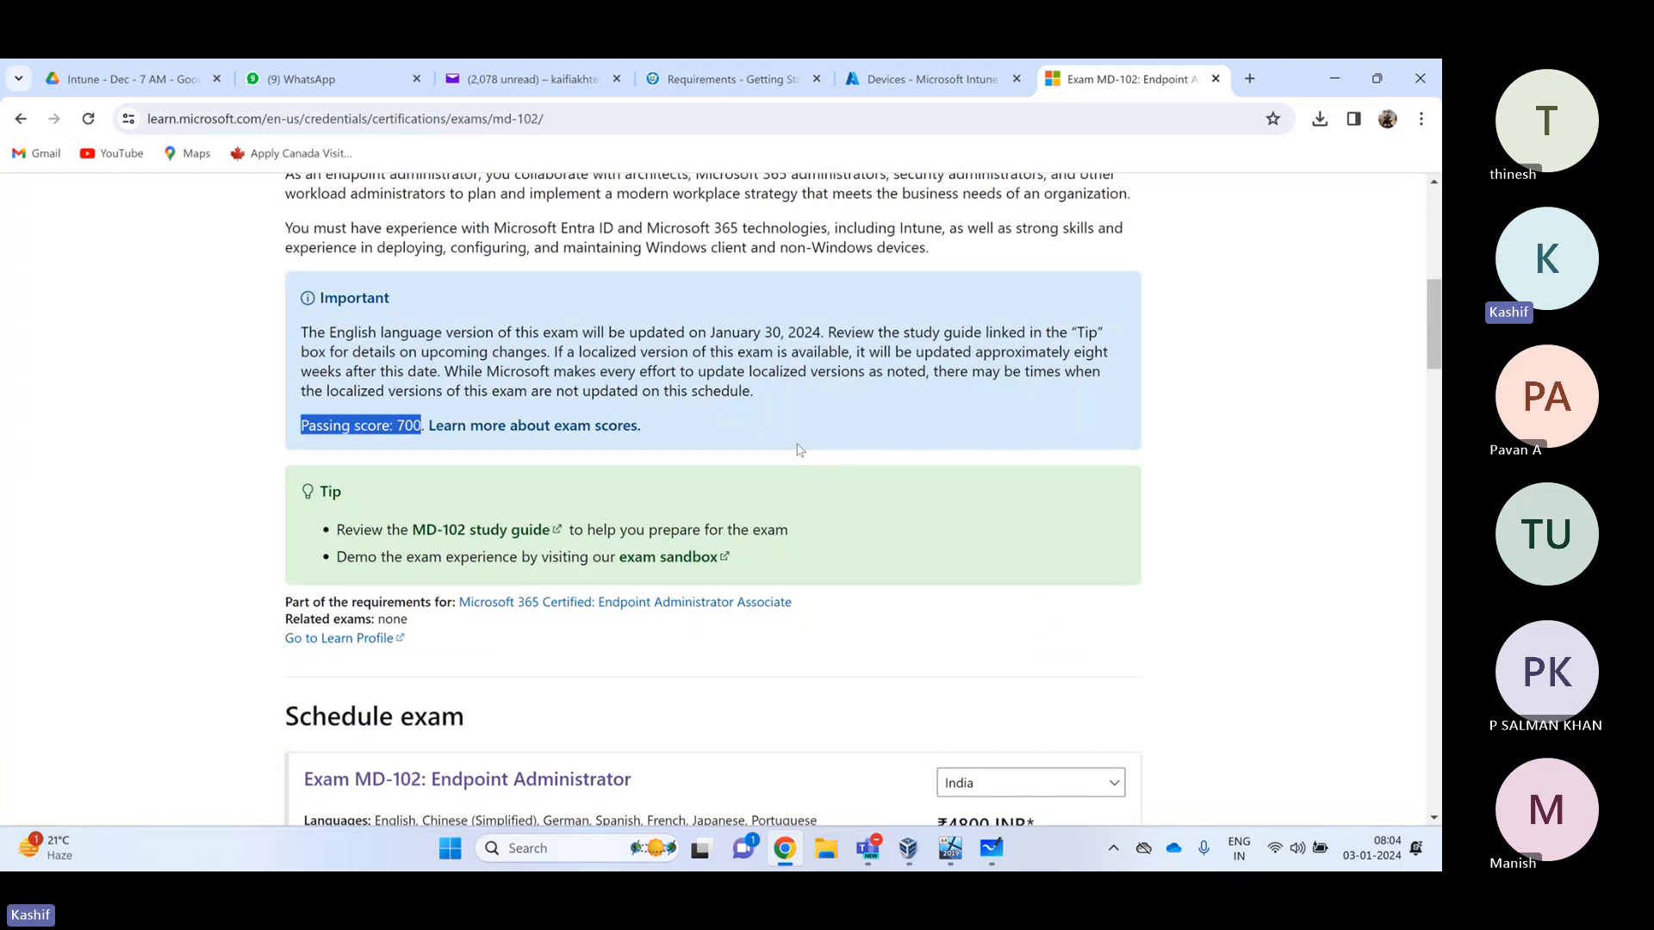
{"action": "scroll", "coordinate": [726, 397], "scroll_direction": "up", "scroll_amount": 1}
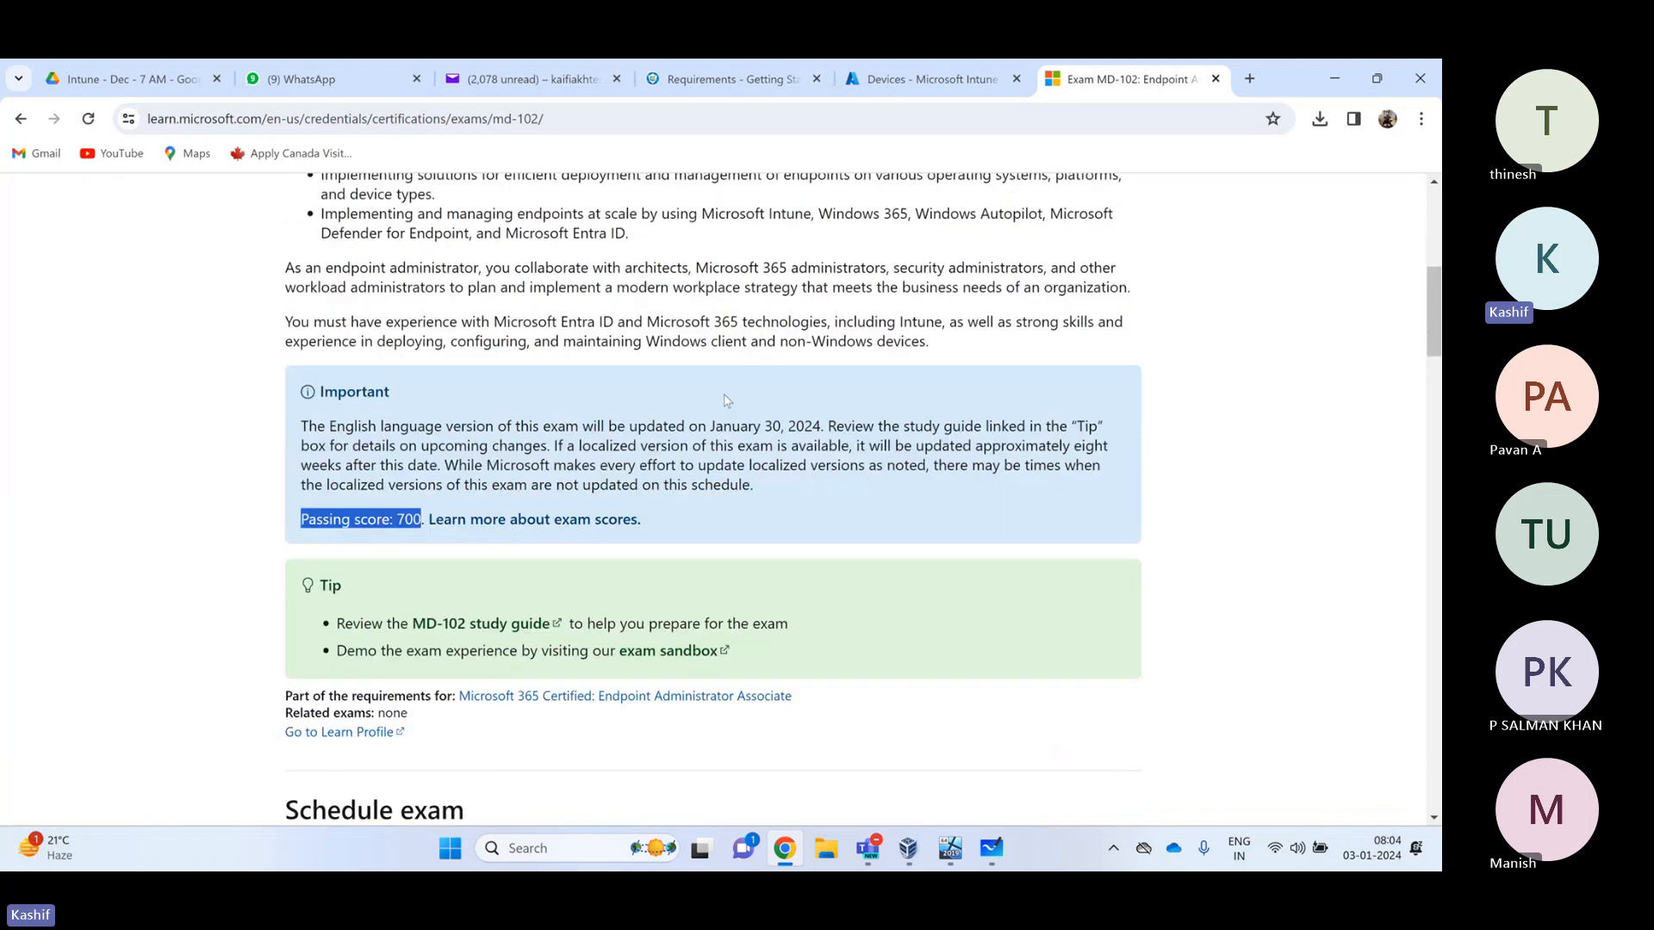
{"action": "scroll", "coordinate": [739, 410], "scroll_direction": "up", "scroll_amount": 2}
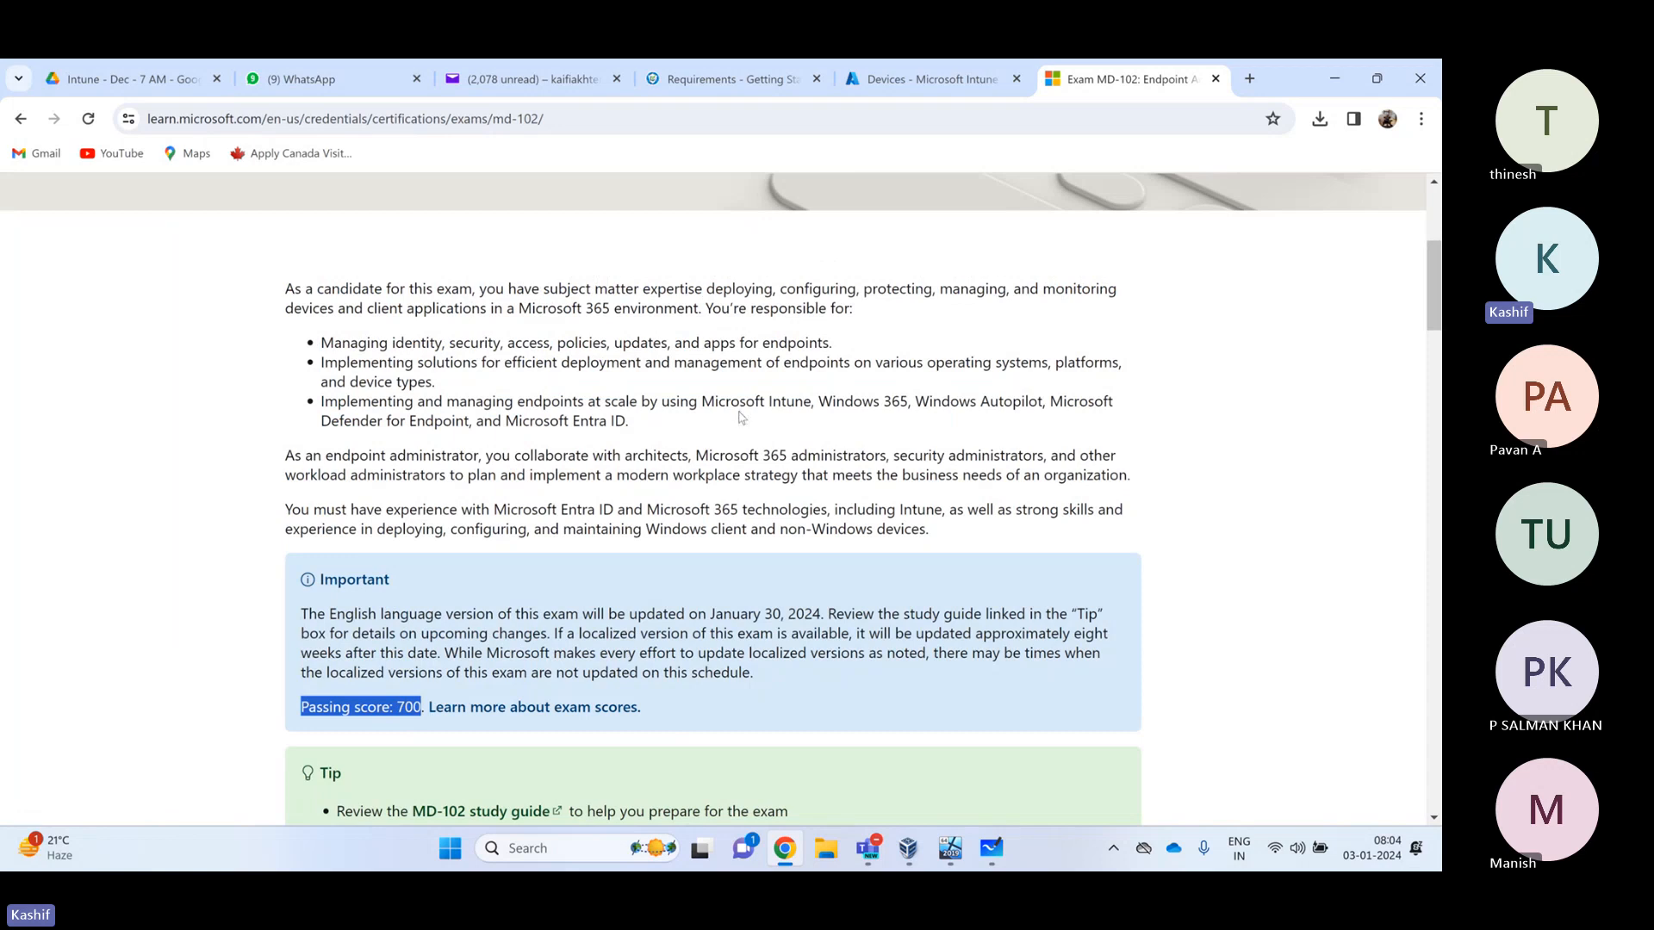
{"action": "scroll", "coordinate": [739, 417], "scroll_direction": "up", "scroll_amount": 4}
{"action": "scroll", "coordinate": [738, 418], "scroll_direction": "down", "scroll_amount": 13}
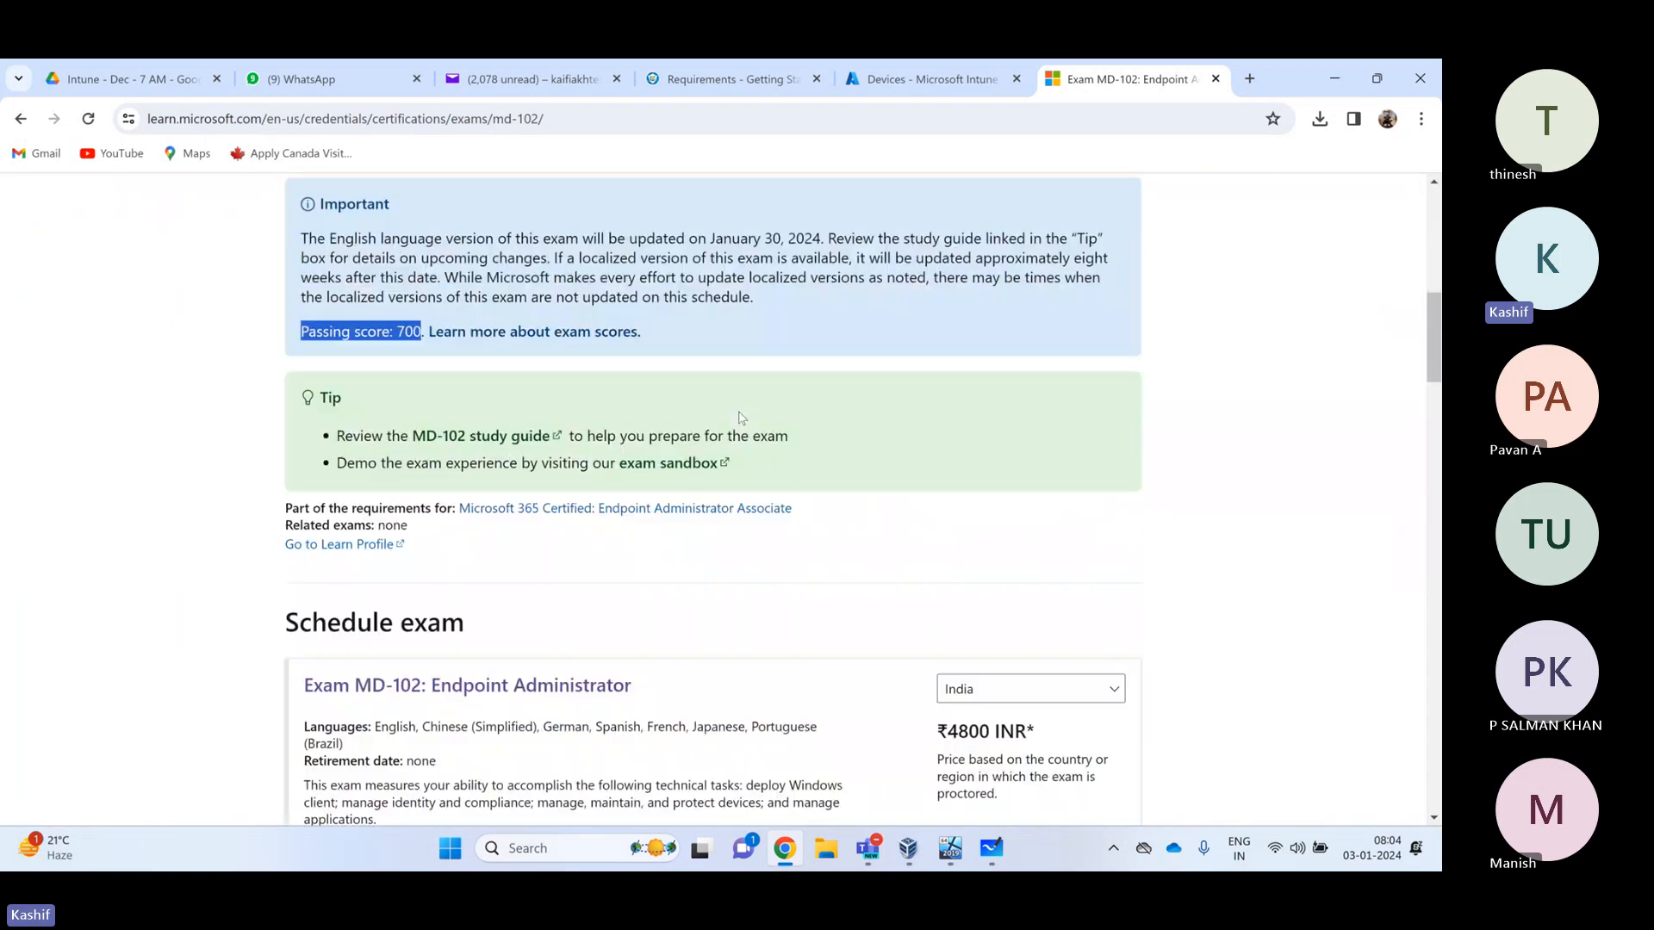
{"action": "scroll", "coordinate": [739, 419], "scroll_direction": "down", "scroll_amount": 8}
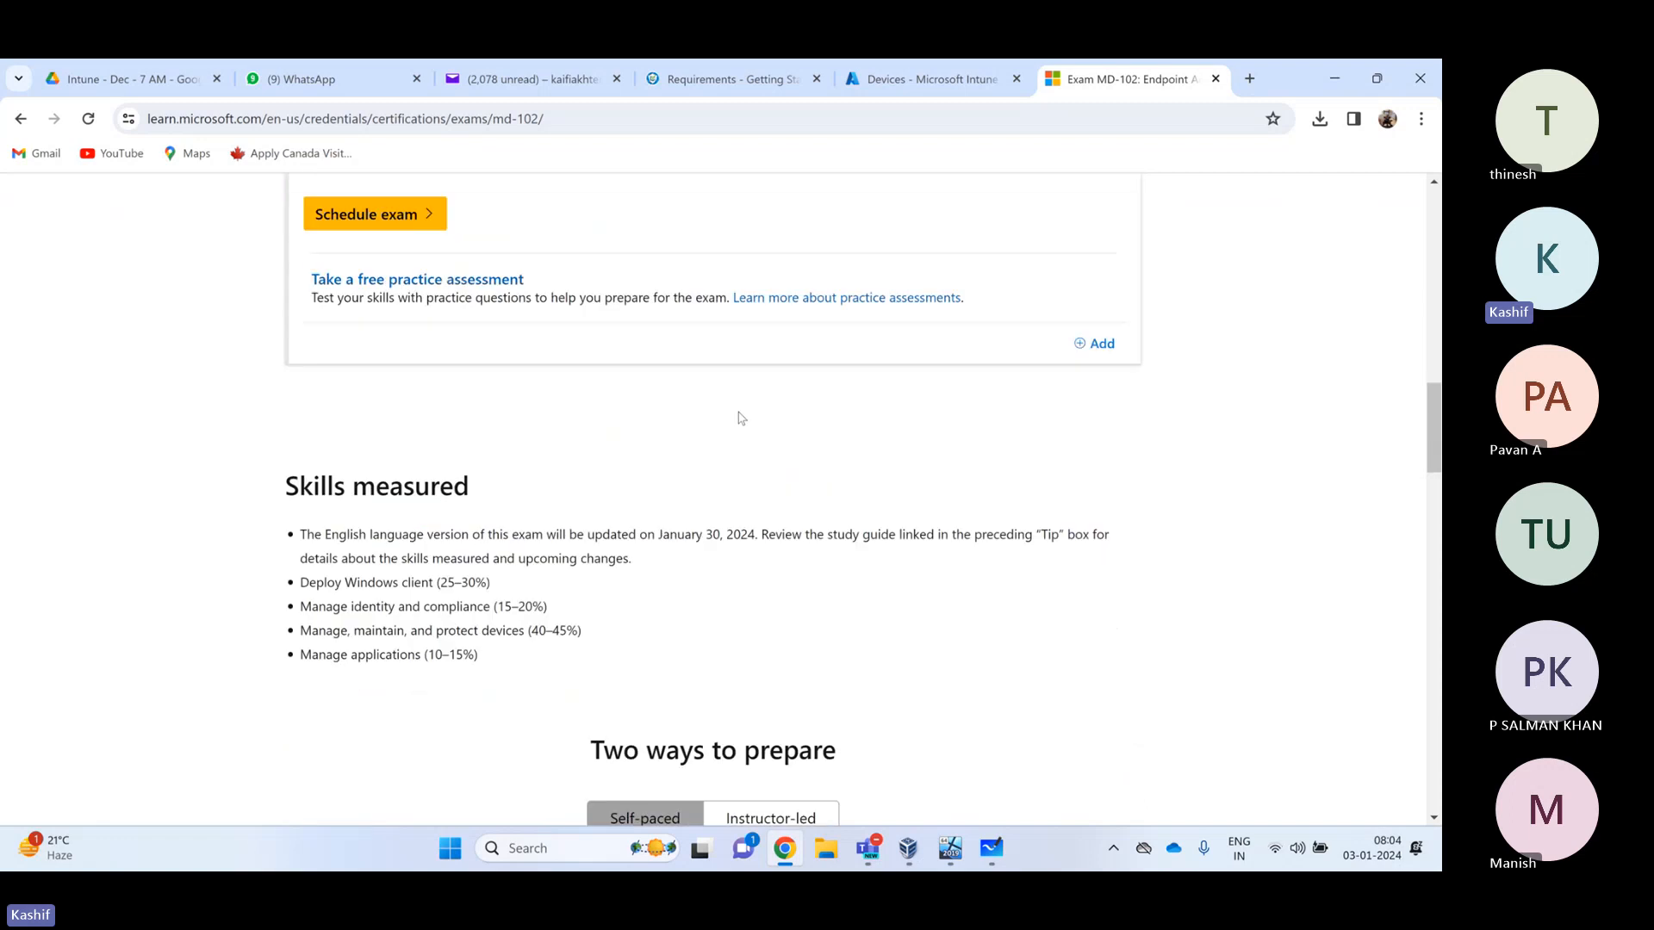
{"action": "scroll", "coordinate": [739, 418], "scroll_direction": "down", "scroll_amount": 5}
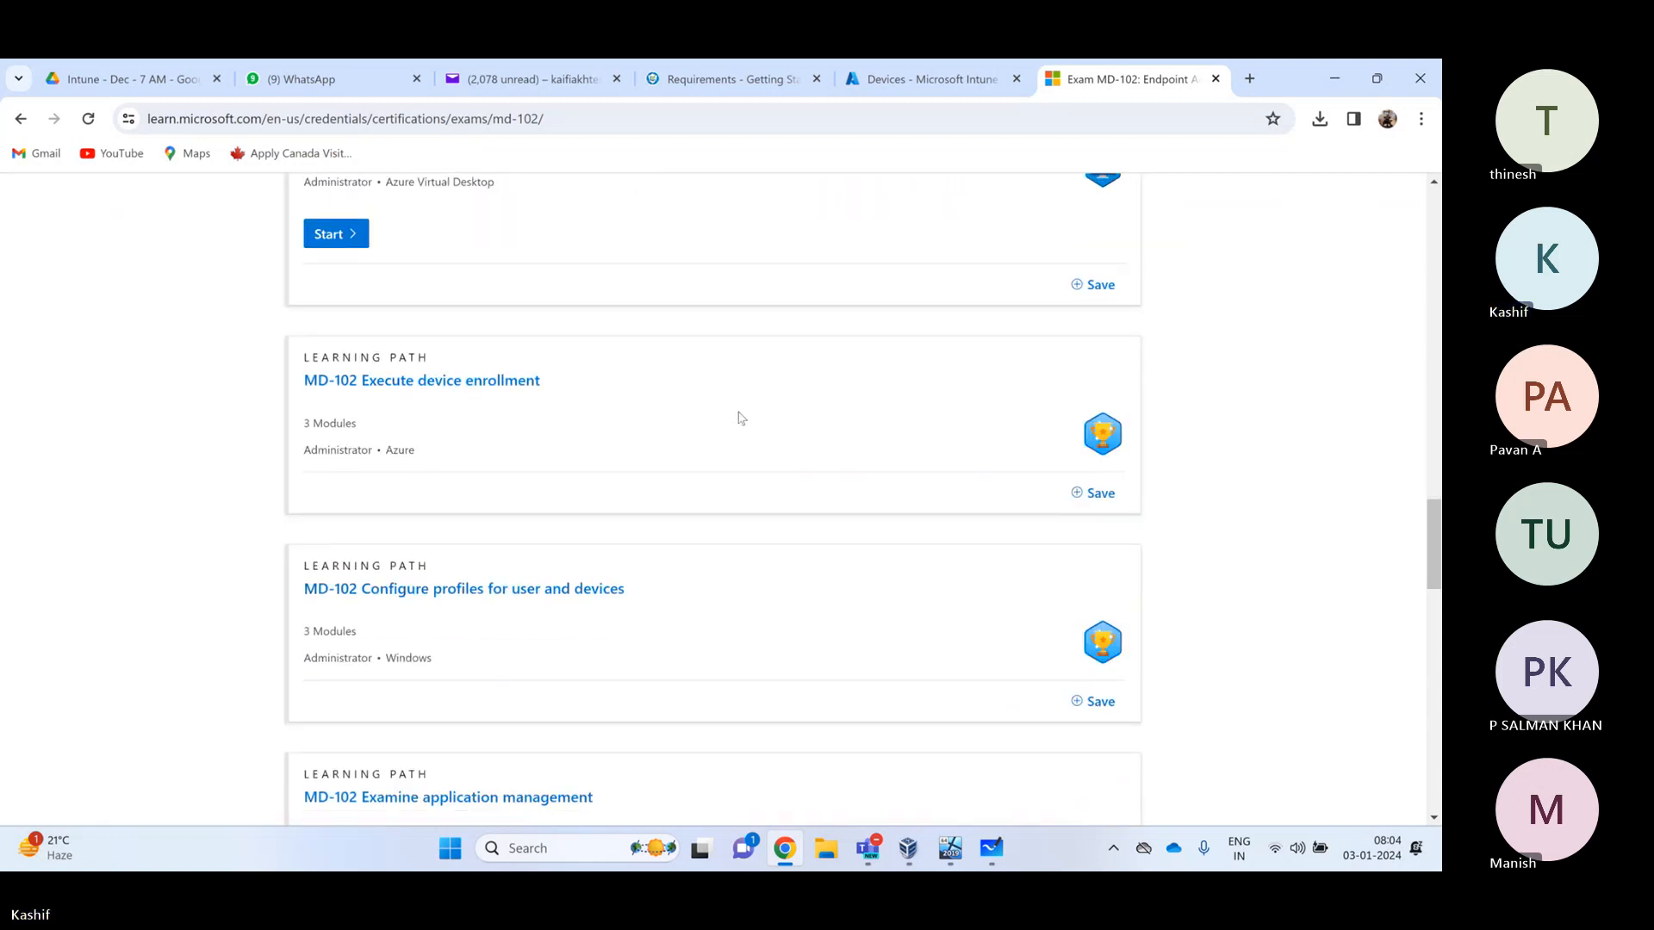
{"action": "scroll", "coordinate": [741, 419], "scroll_direction": "down", "scroll_amount": 7}
{"action": "scroll", "coordinate": [745, 420], "scroll_direction": "up", "scroll_amount": 8}
{"action": "scroll", "coordinate": [746, 420], "scroll_direction": "up", "scroll_amount": 20}
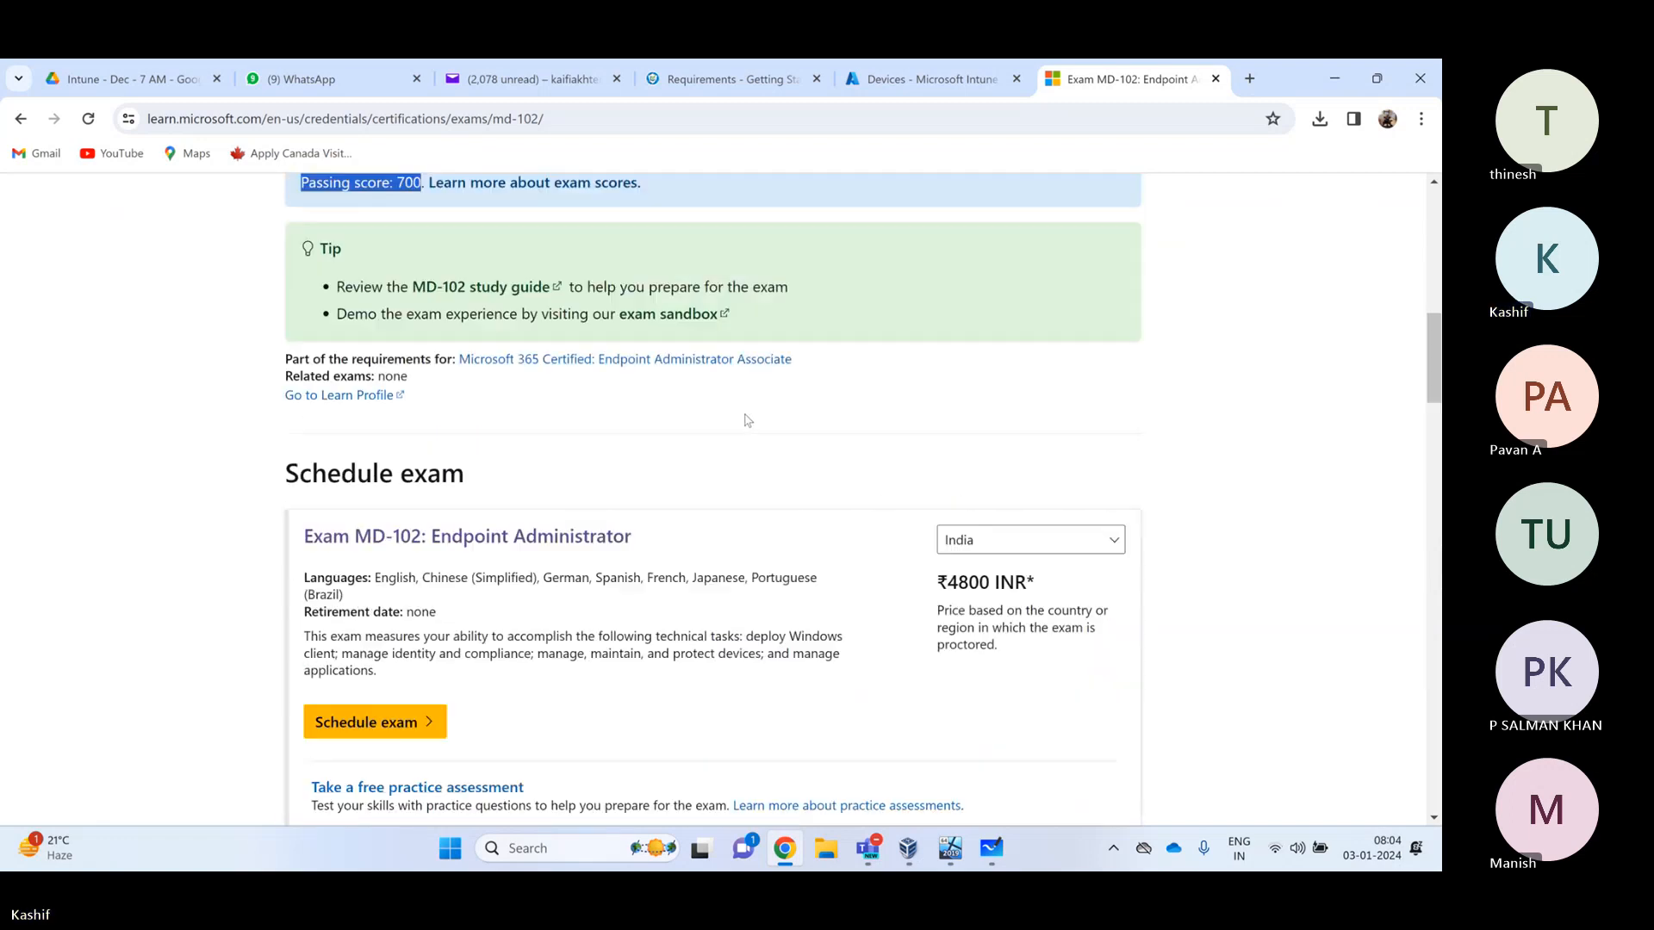
{"action": "scroll", "coordinate": [745, 420], "scroll_direction": "down", "scroll_amount": 2}
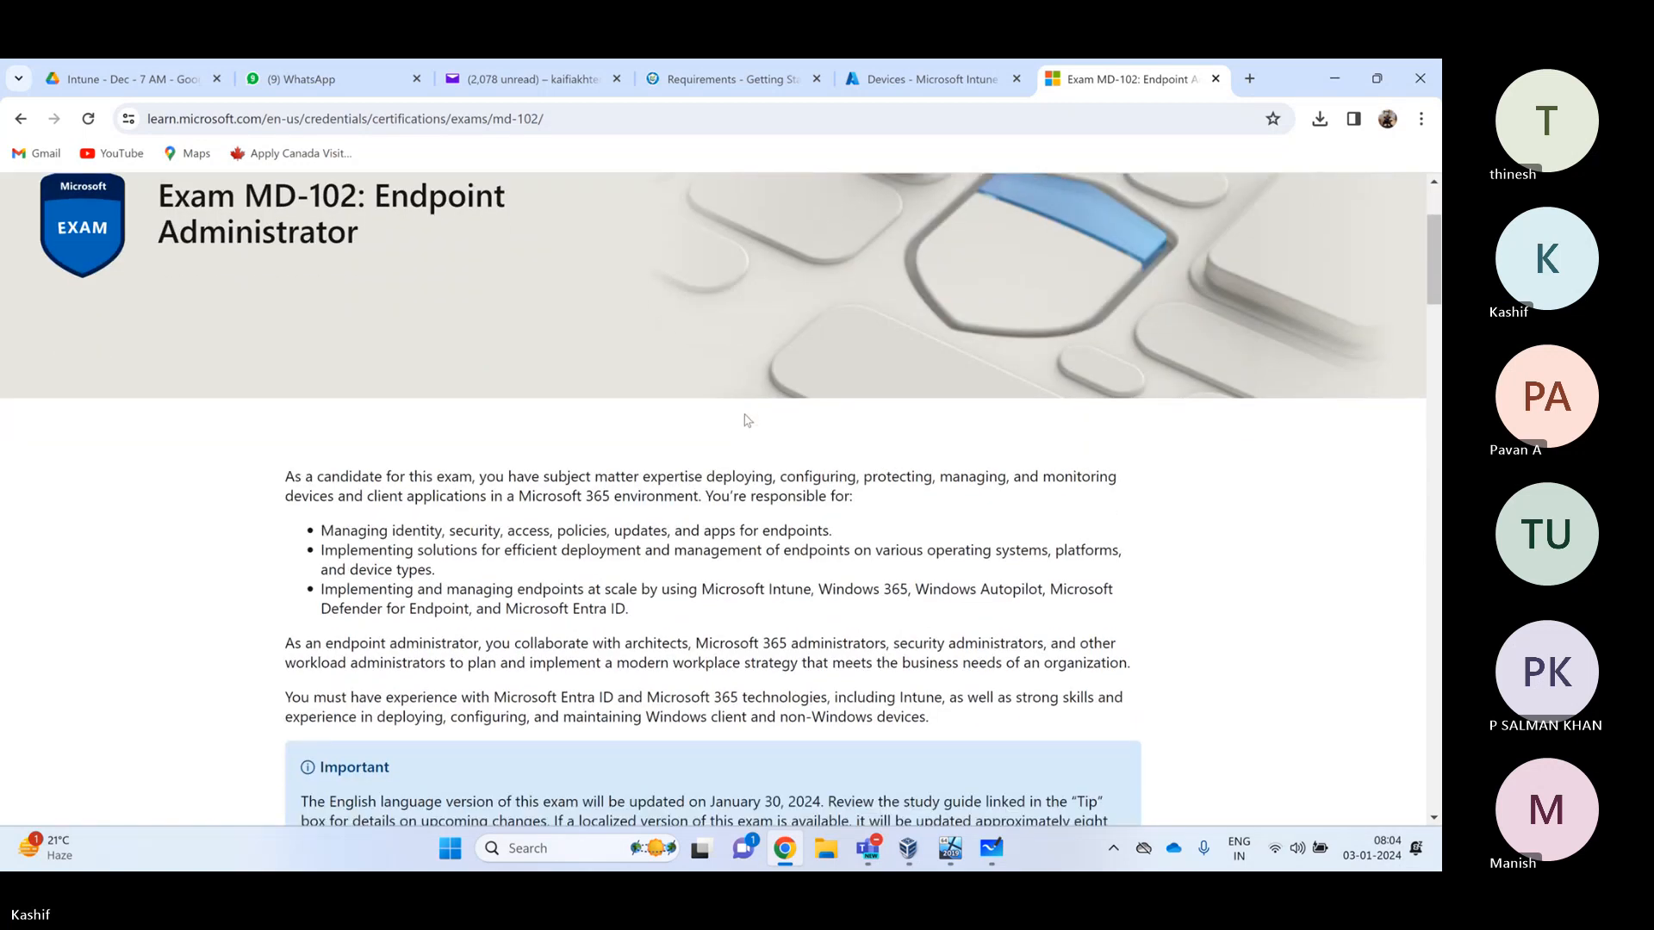
{"action": "scroll", "coordinate": [746, 420], "scroll_direction": "up", "scroll_amount": 2}
{"action": "scroll", "coordinate": [746, 420], "scroll_direction": "down", "scroll_amount": 3}
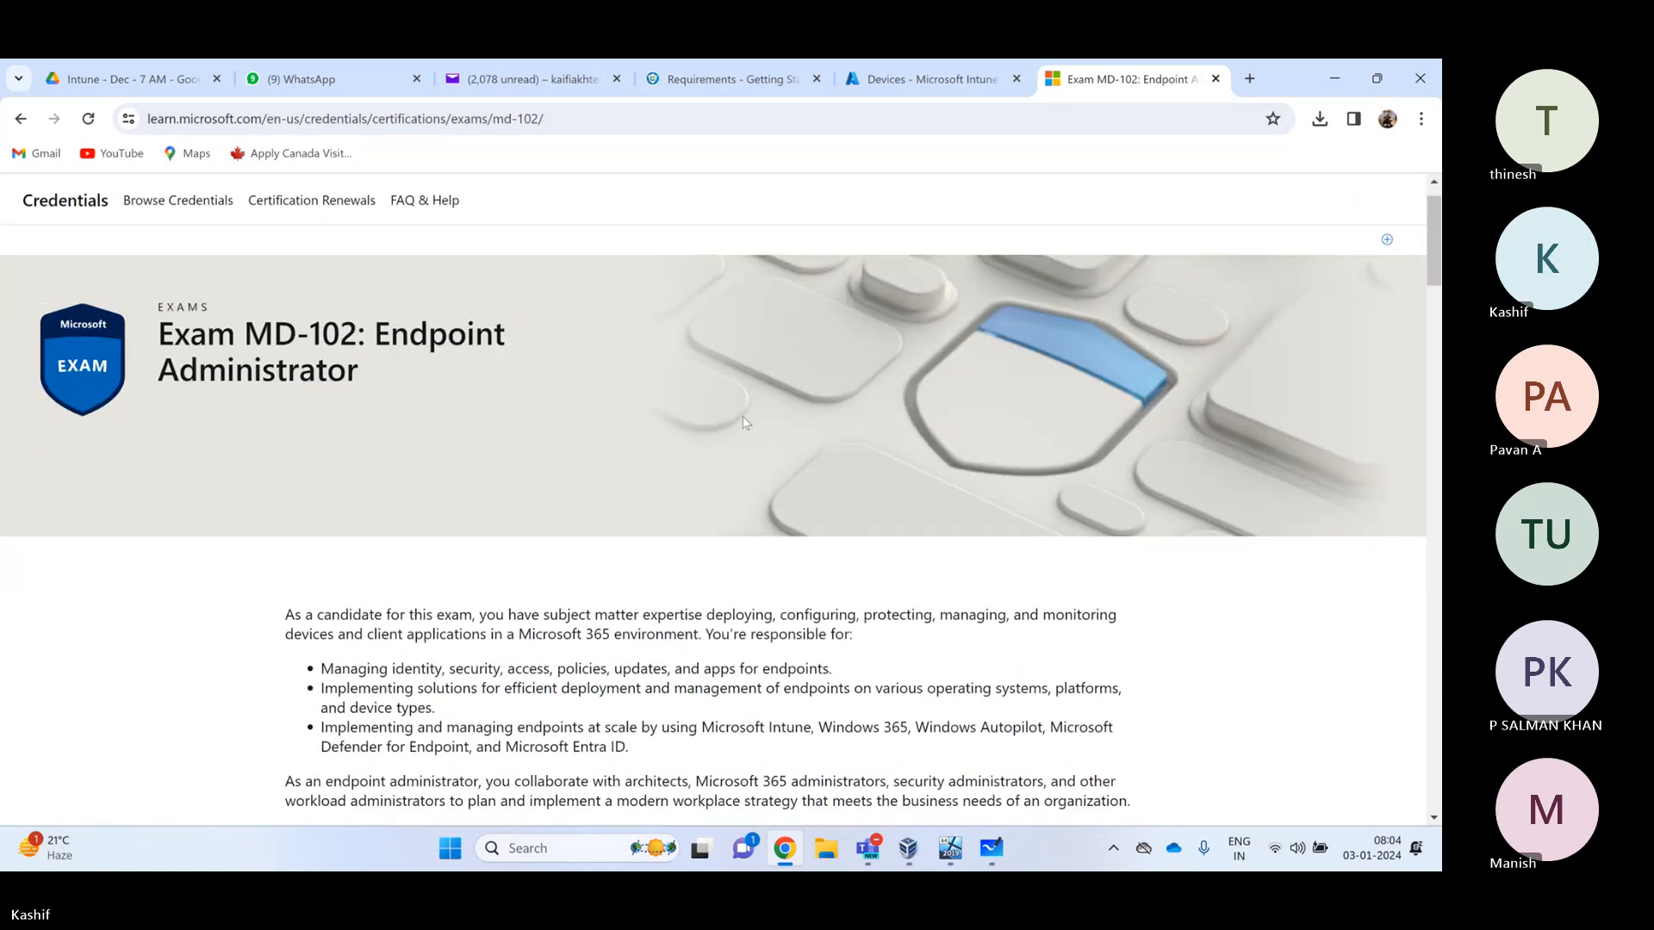
{"action": "scroll", "coordinate": [745, 421], "scroll_direction": "up", "scroll_amount": 2}
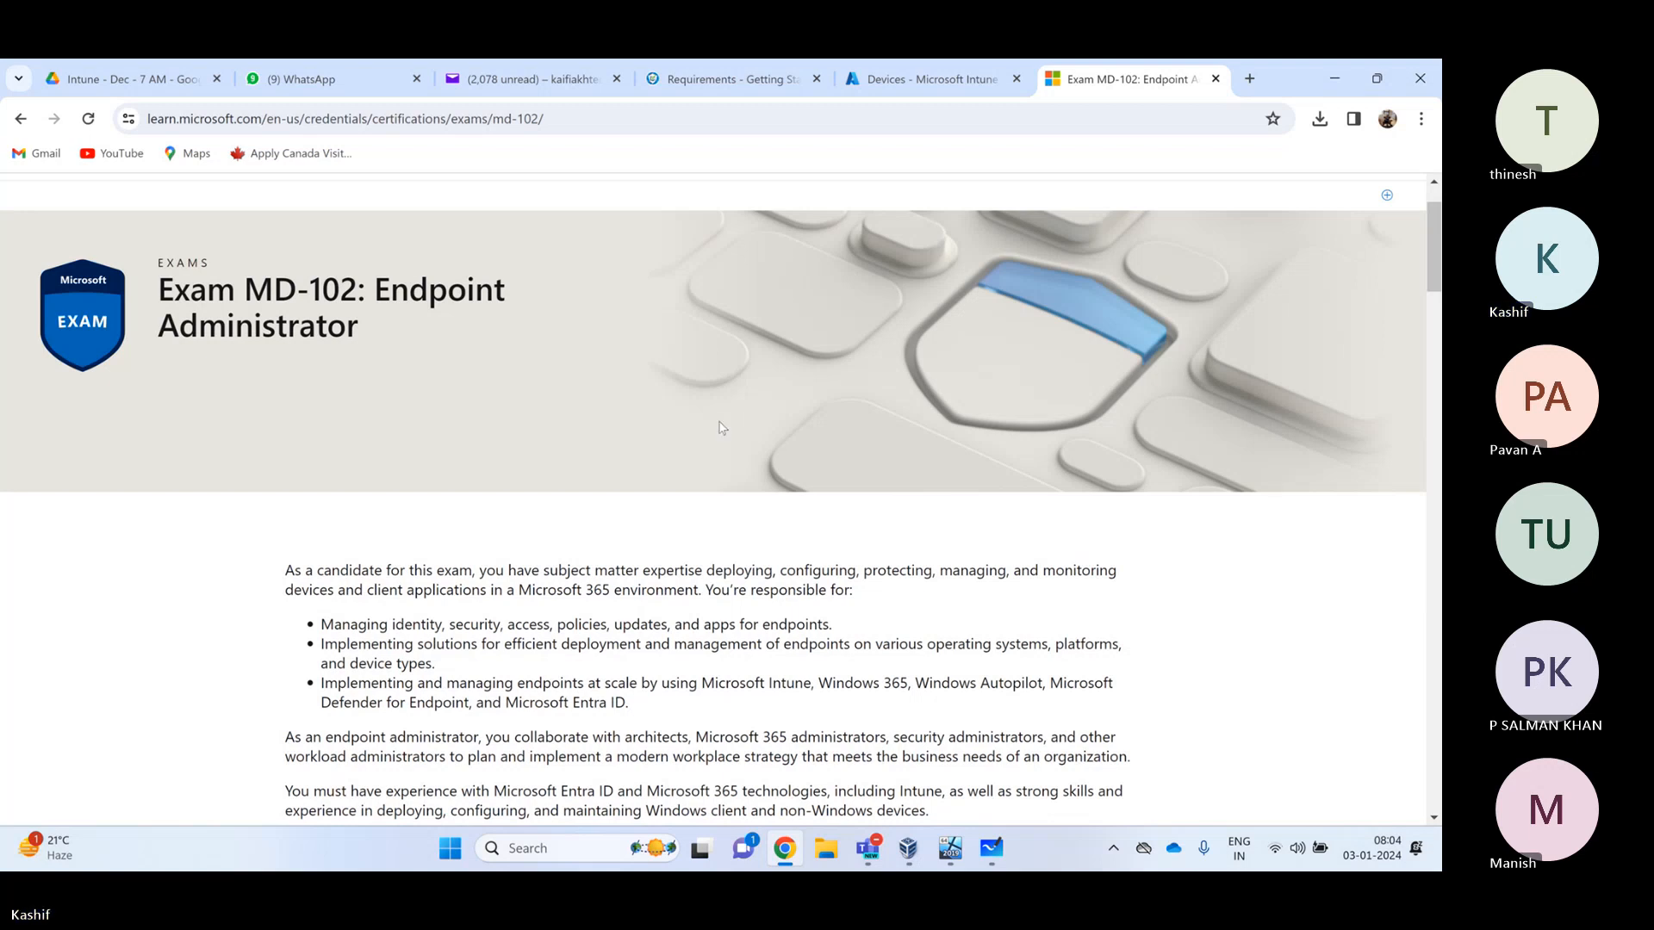
{"action": "scroll", "coordinate": [722, 428], "scroll_direction": "down", "scroll_amount": 2}
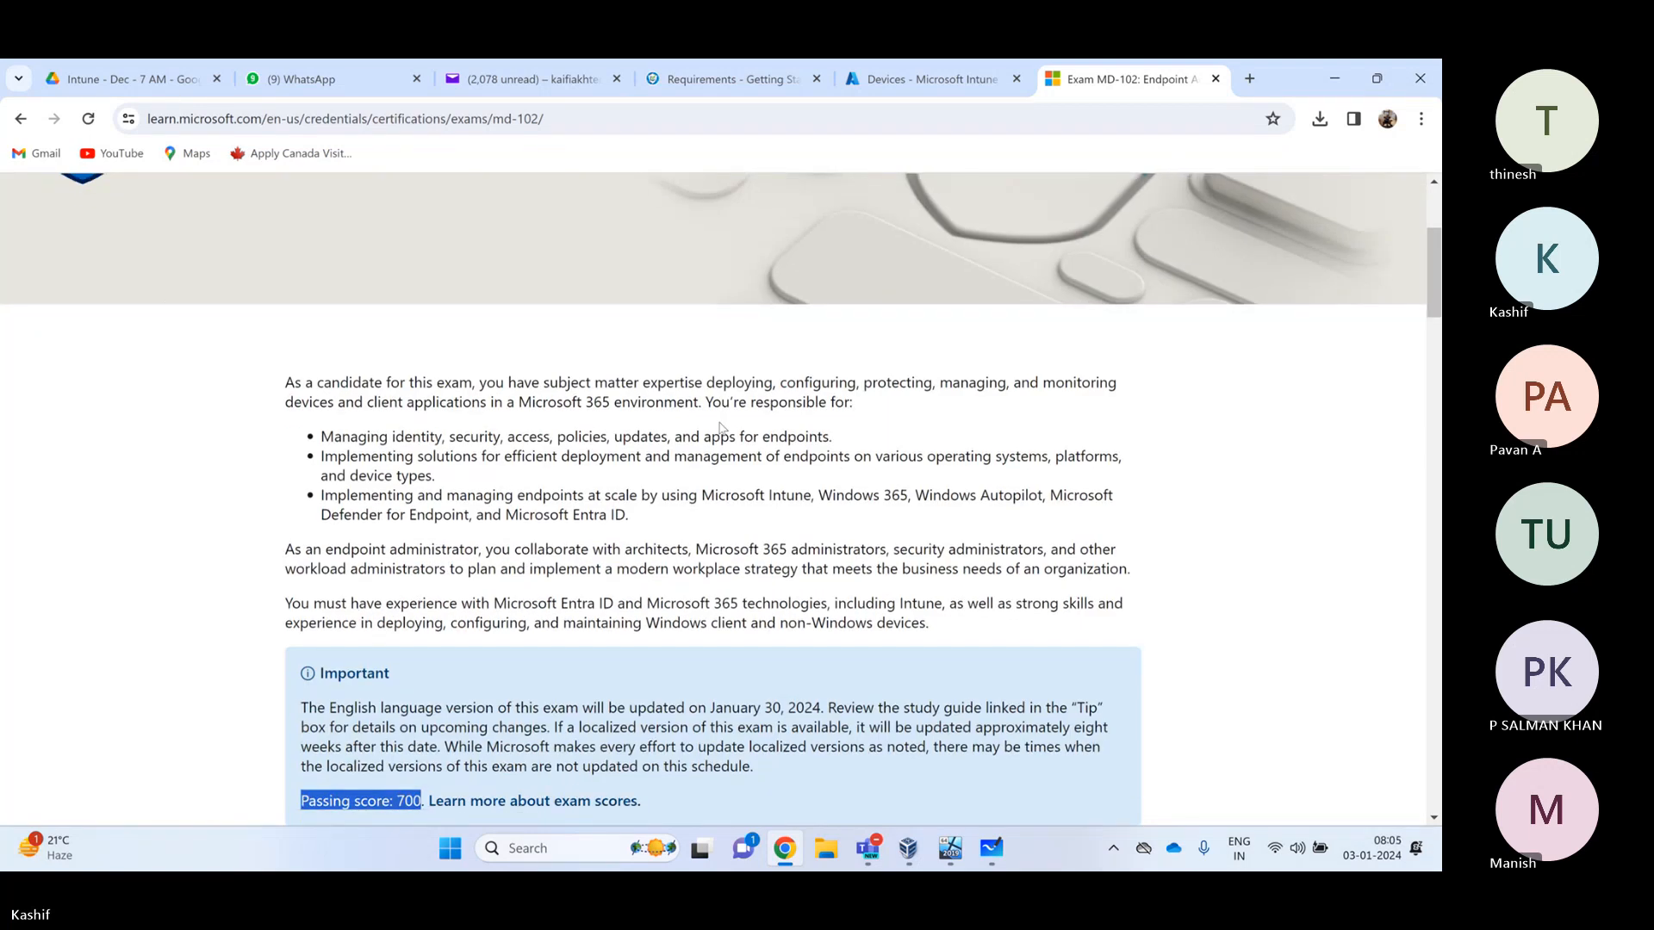
{"action": "scroll", "coordinate": [720, 428], "scroll_direction": "down", "scroll_amount": 3}
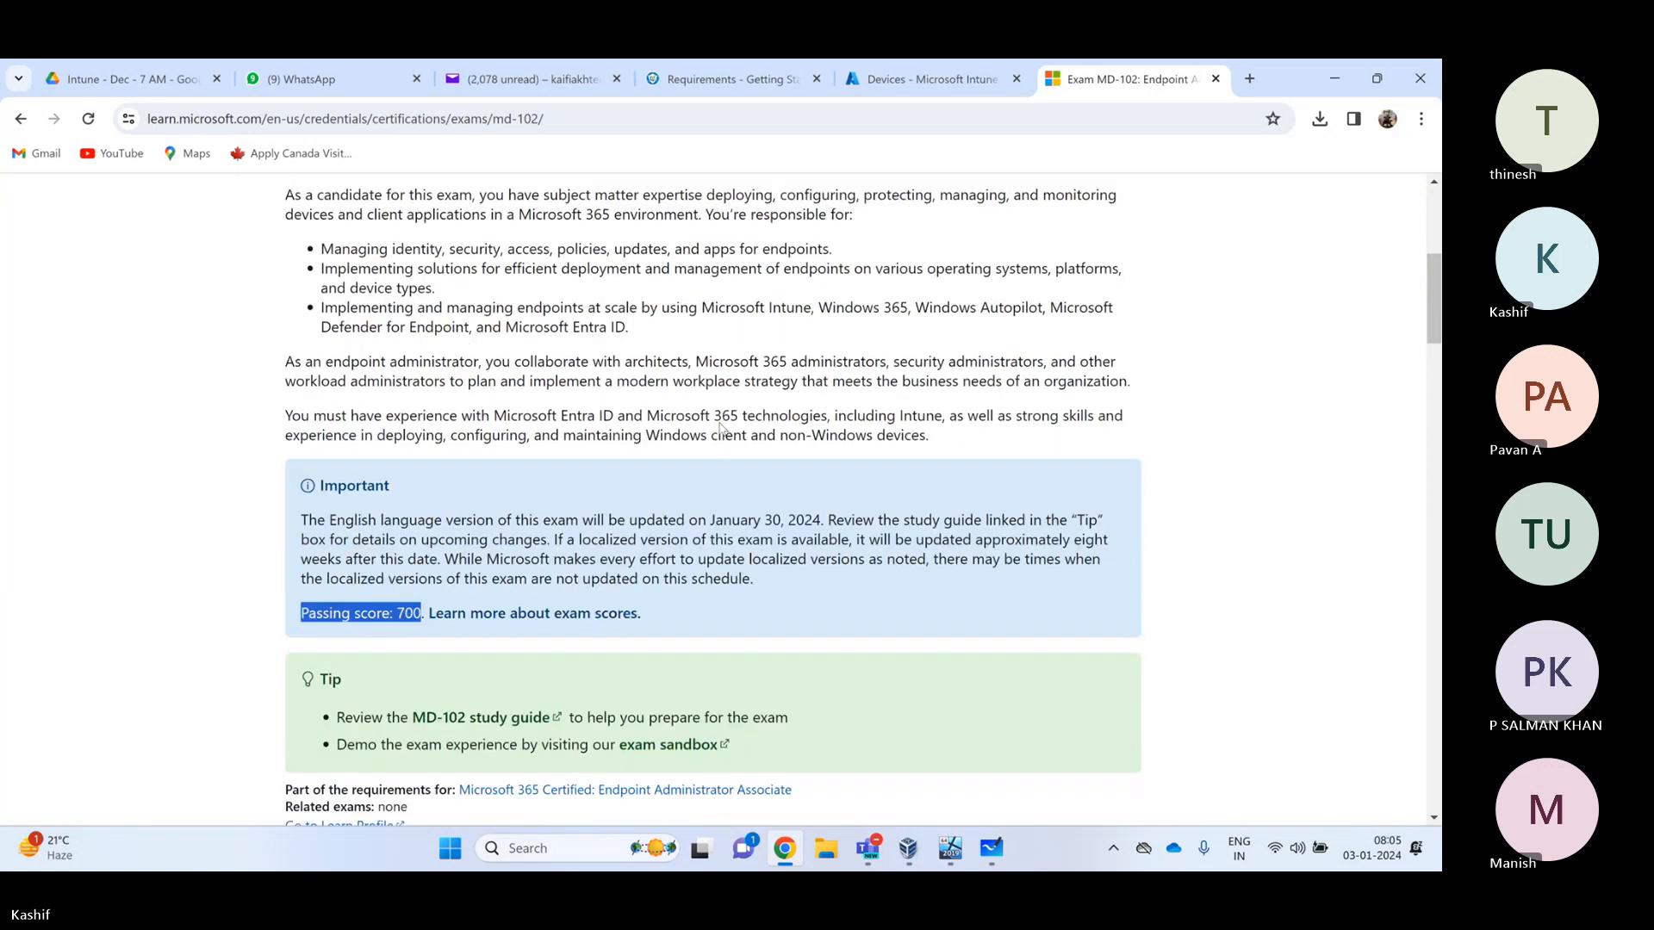